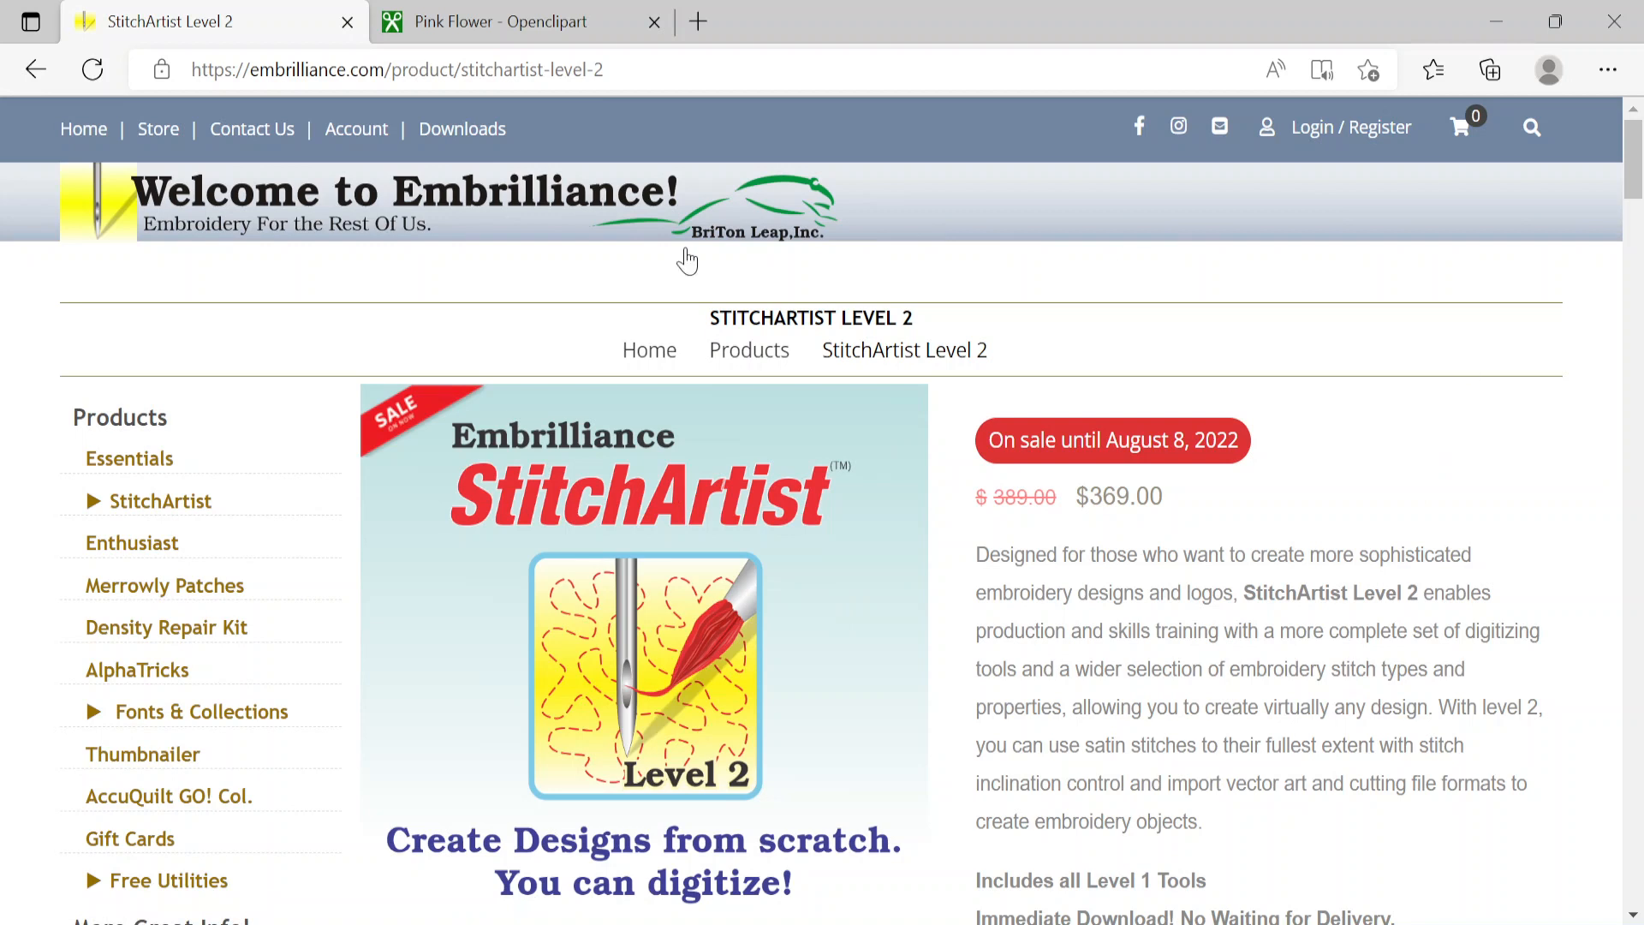
- Expand the StitchArtist product levels, look over the Pink Flower clip art page on Openclipart, and switch to Embrilliance
left_click(94, 502)
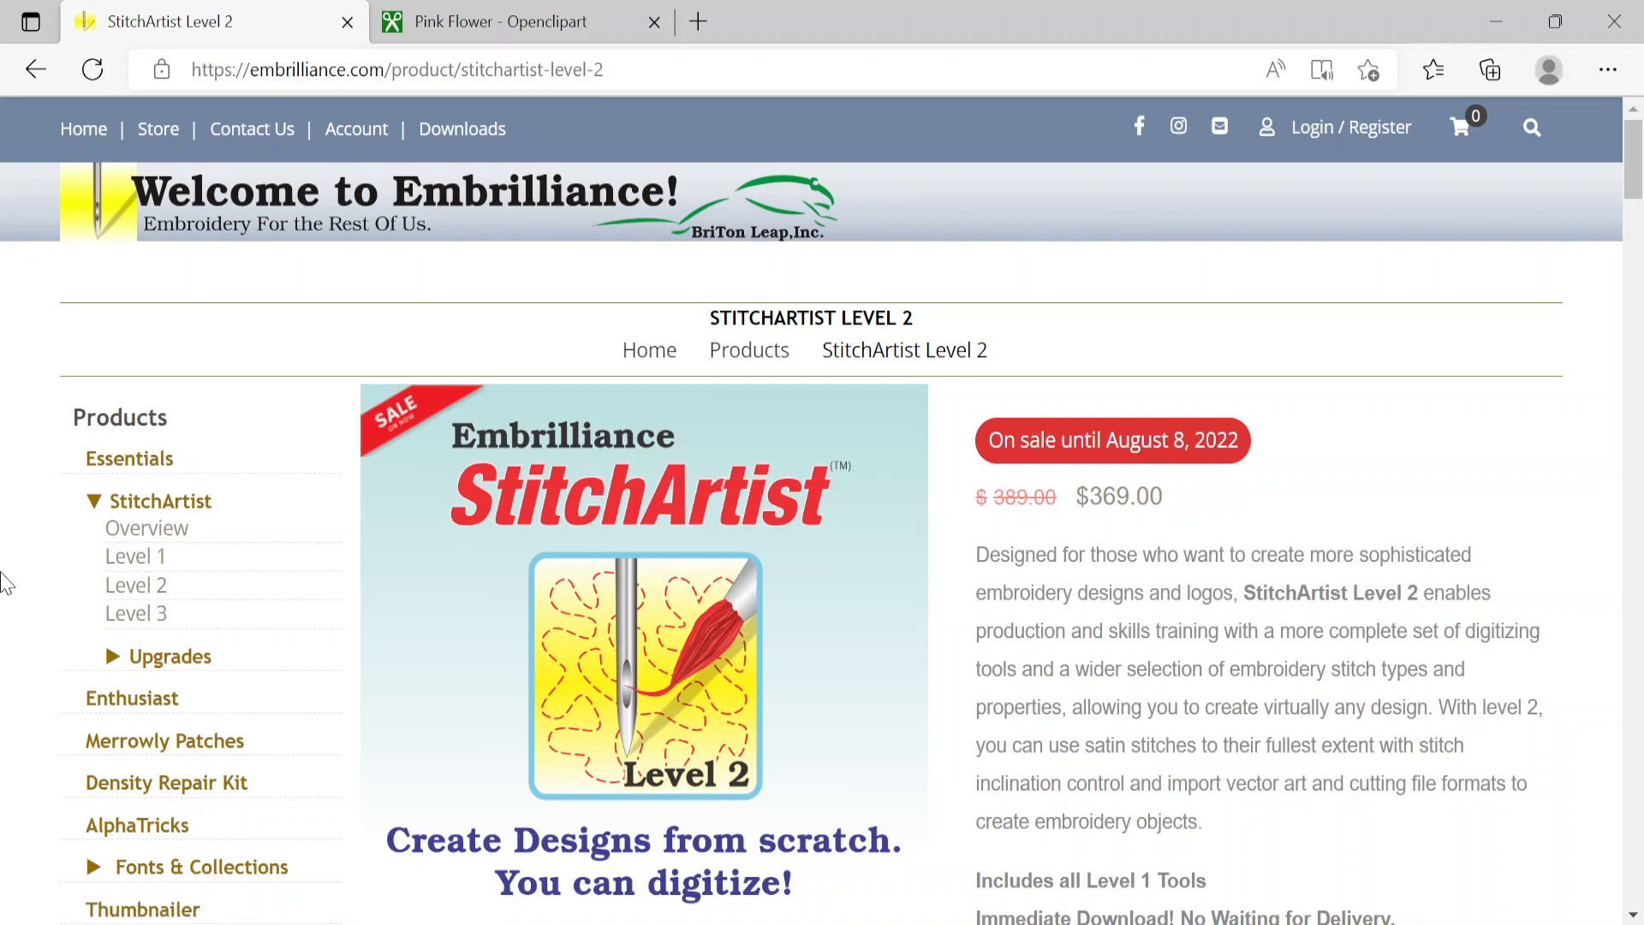
left_click(467, 30)
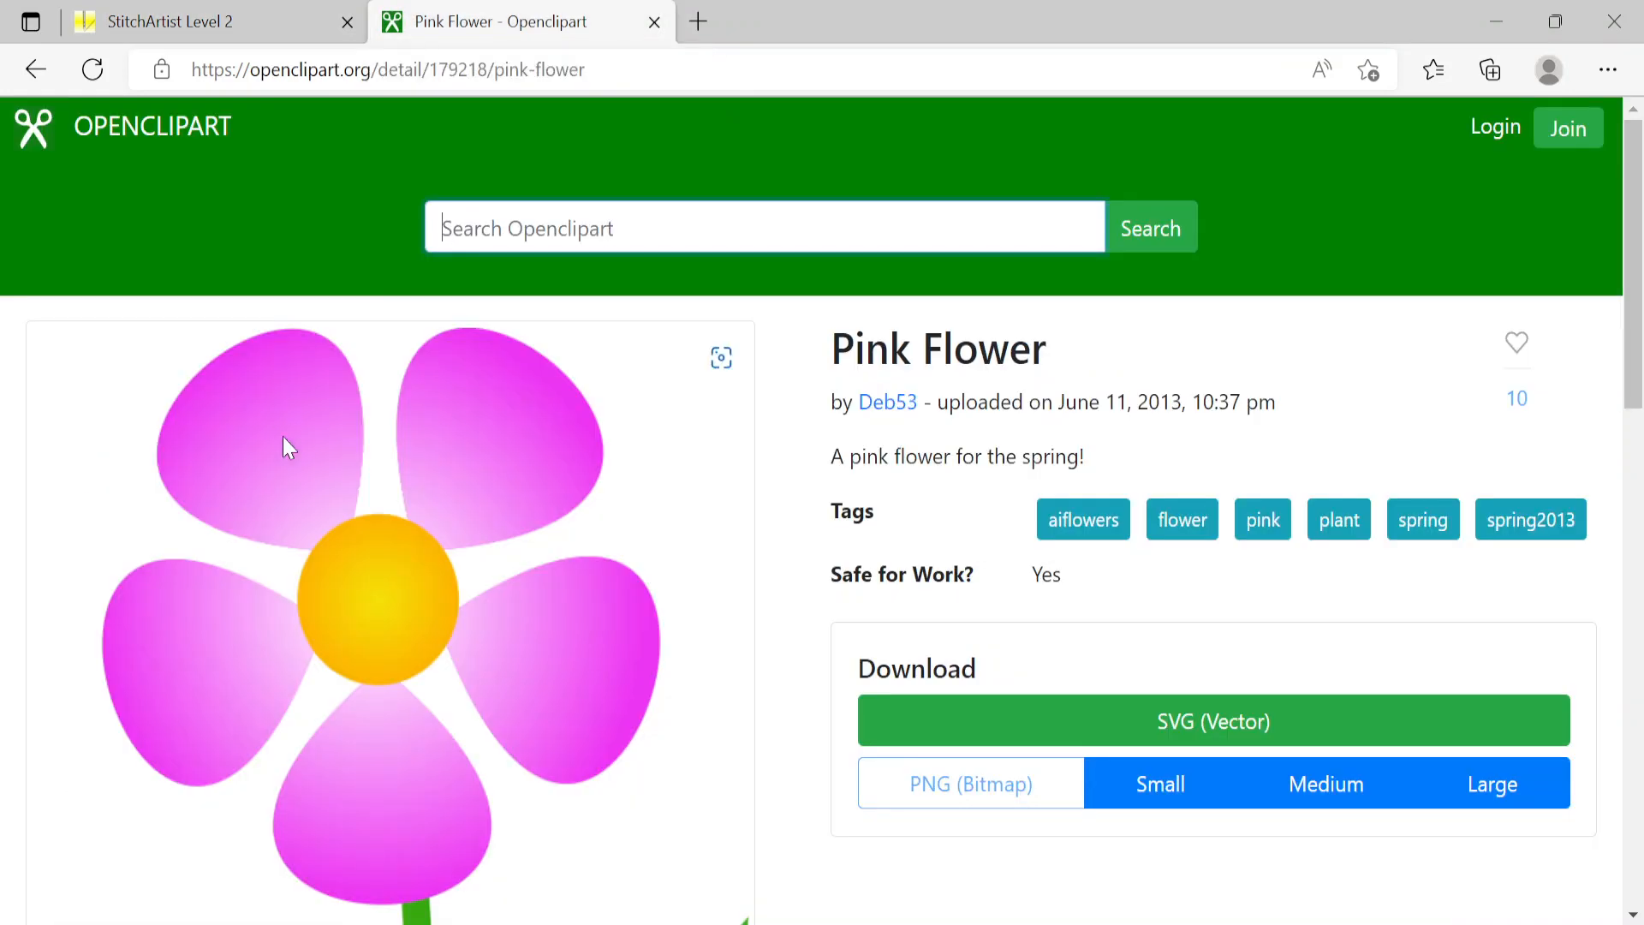
scroll(679, 485, "down", 8)
scroll(676, 488, "up", 8)
key("alt+Tab")
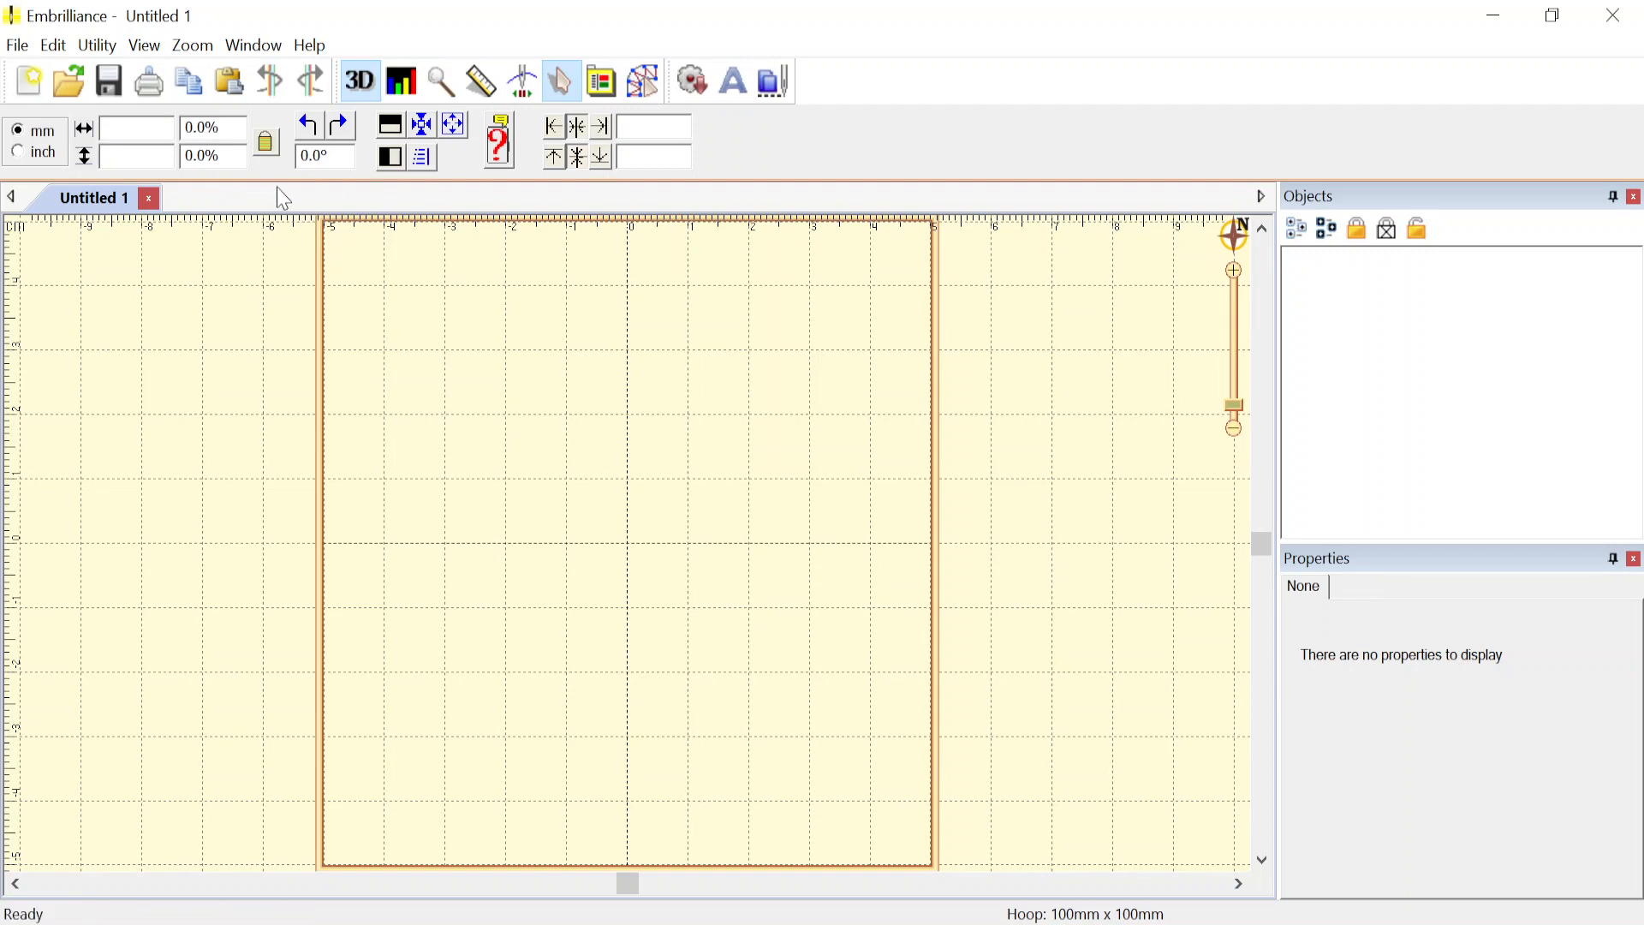
- Confirm the 100mm x 100mm hoop in PES format in the program's hoop preferences
left_click(363, 91)
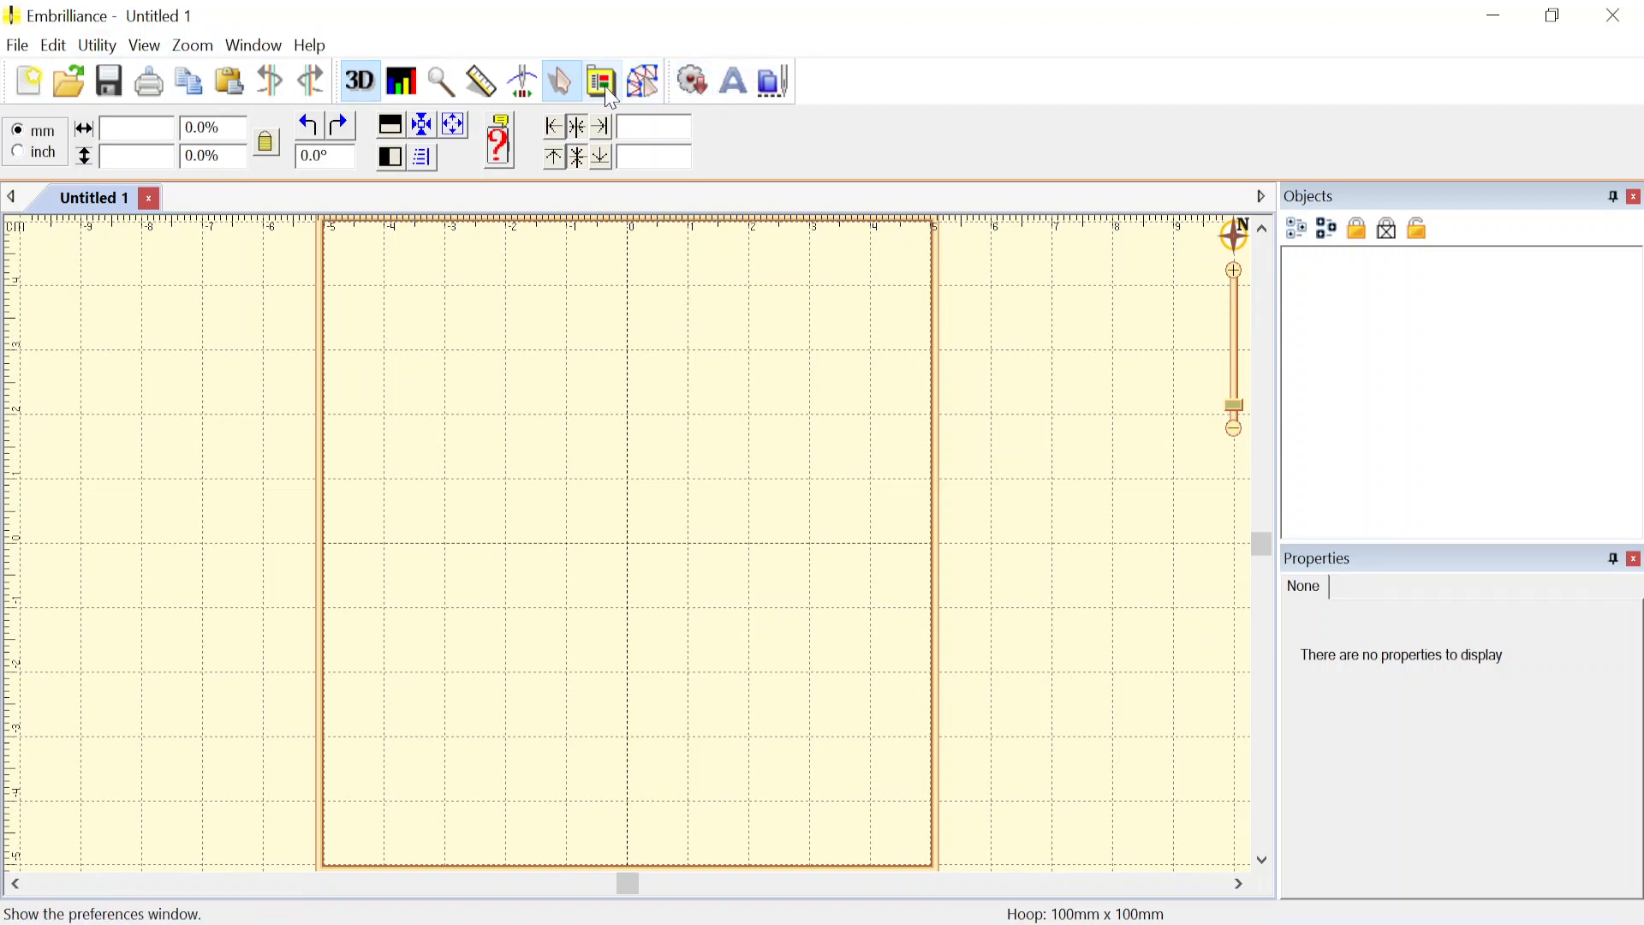
left_click(49, 46)
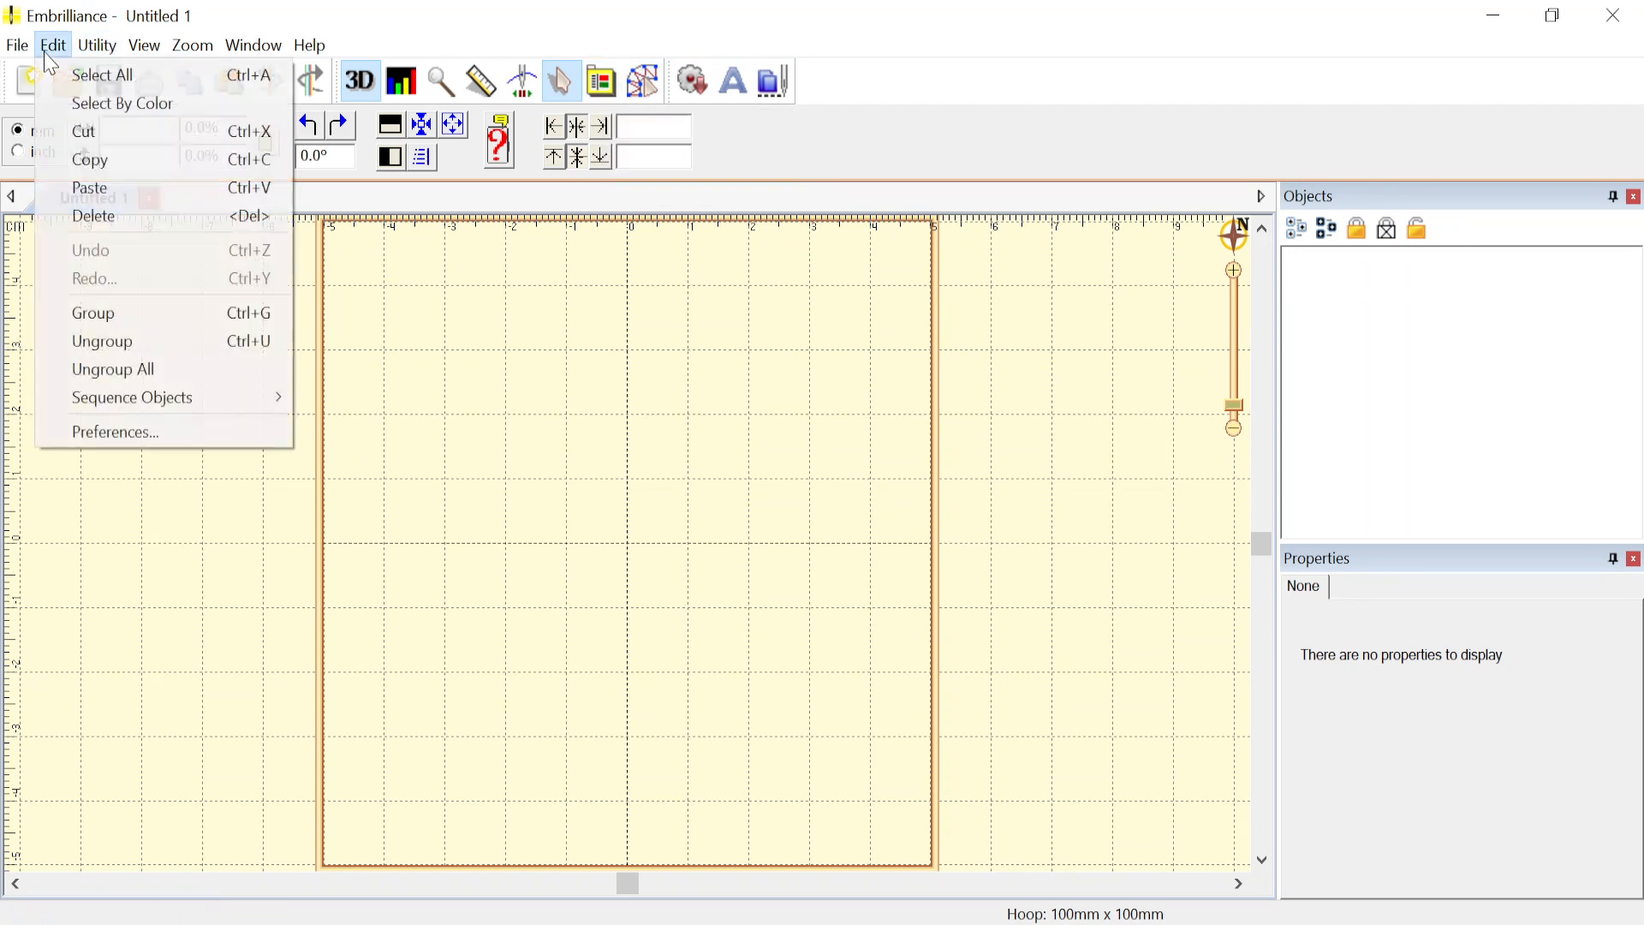
left_click(116, 435)
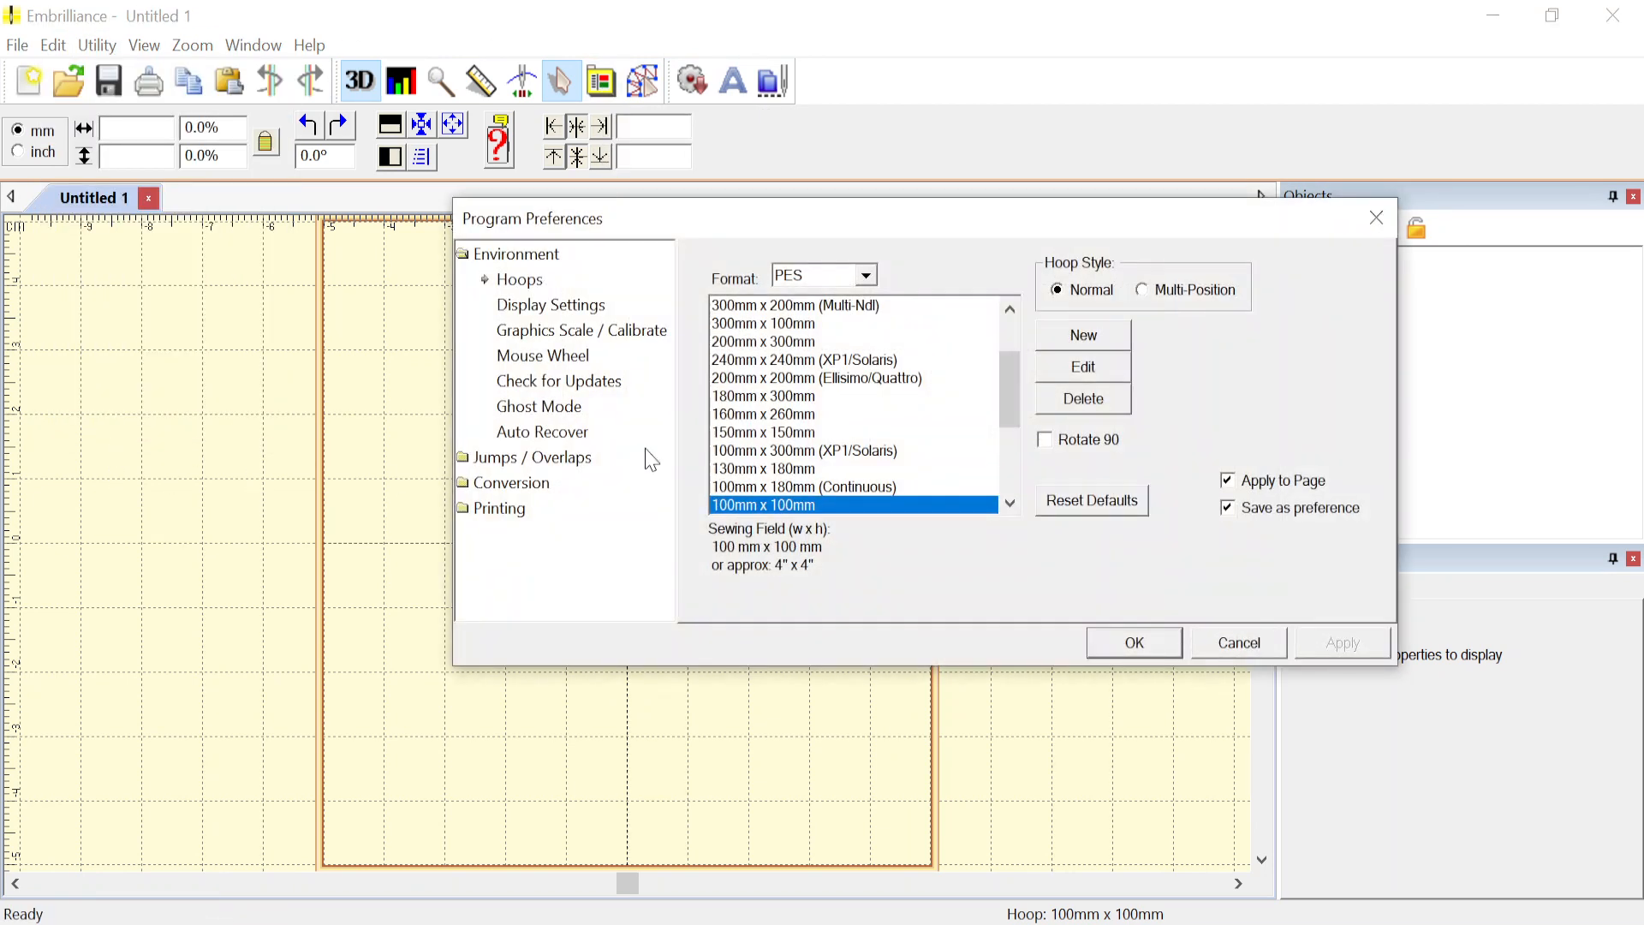
left_click(522, 289)
left_click(1133, 644)
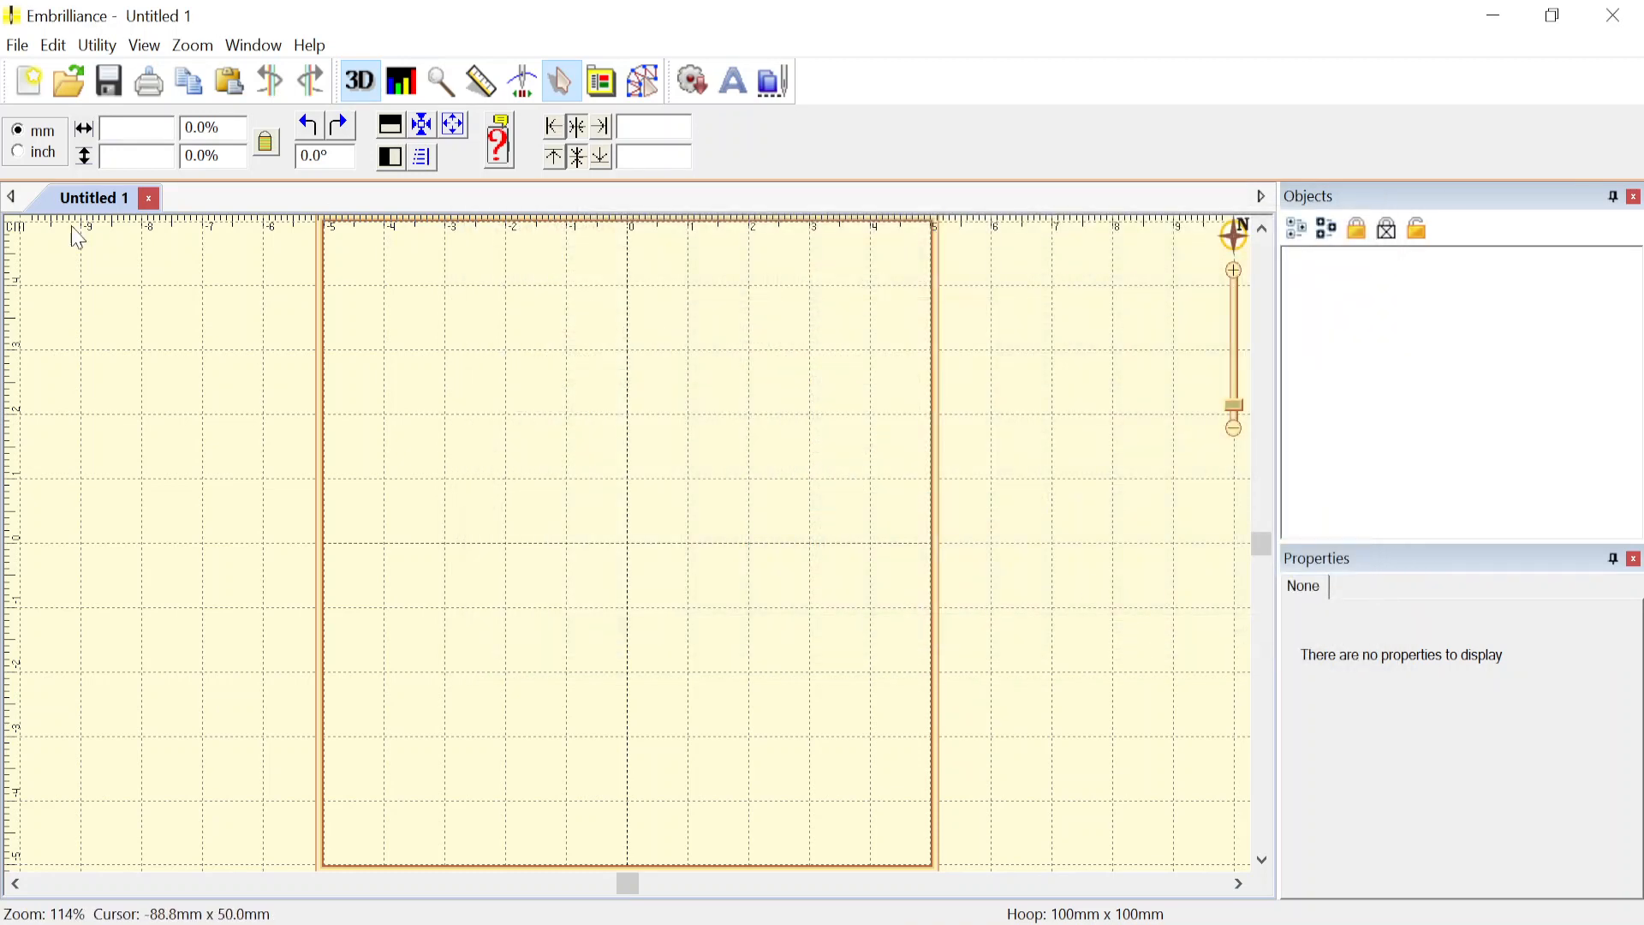
left_click(18, 47)
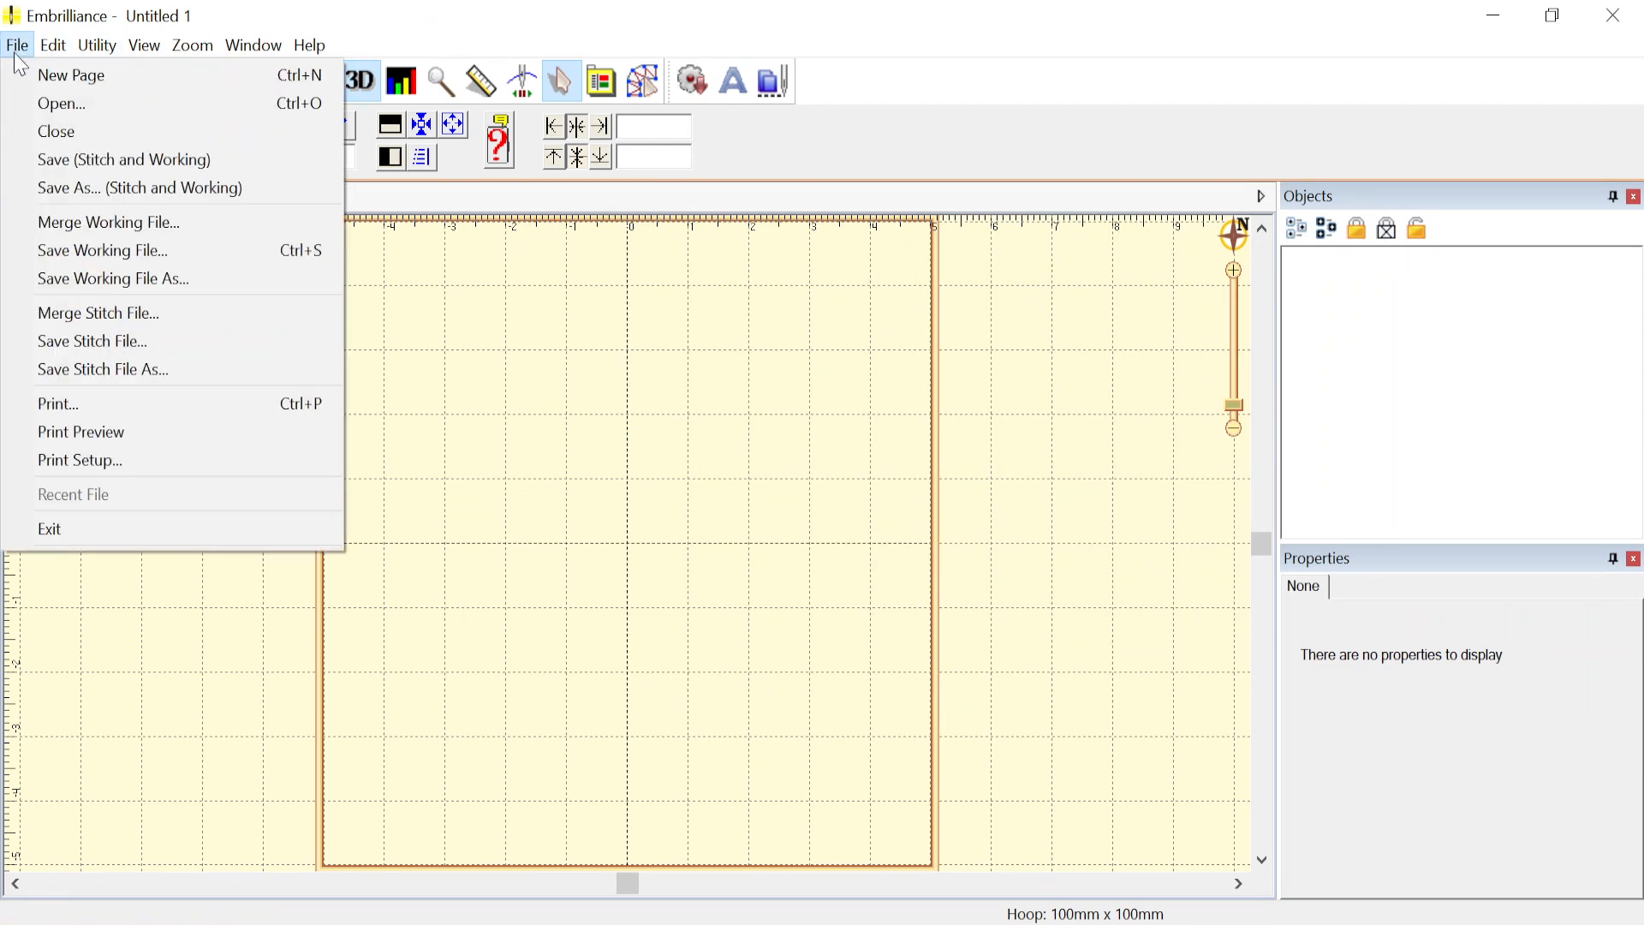
mouse_move(51, 48)
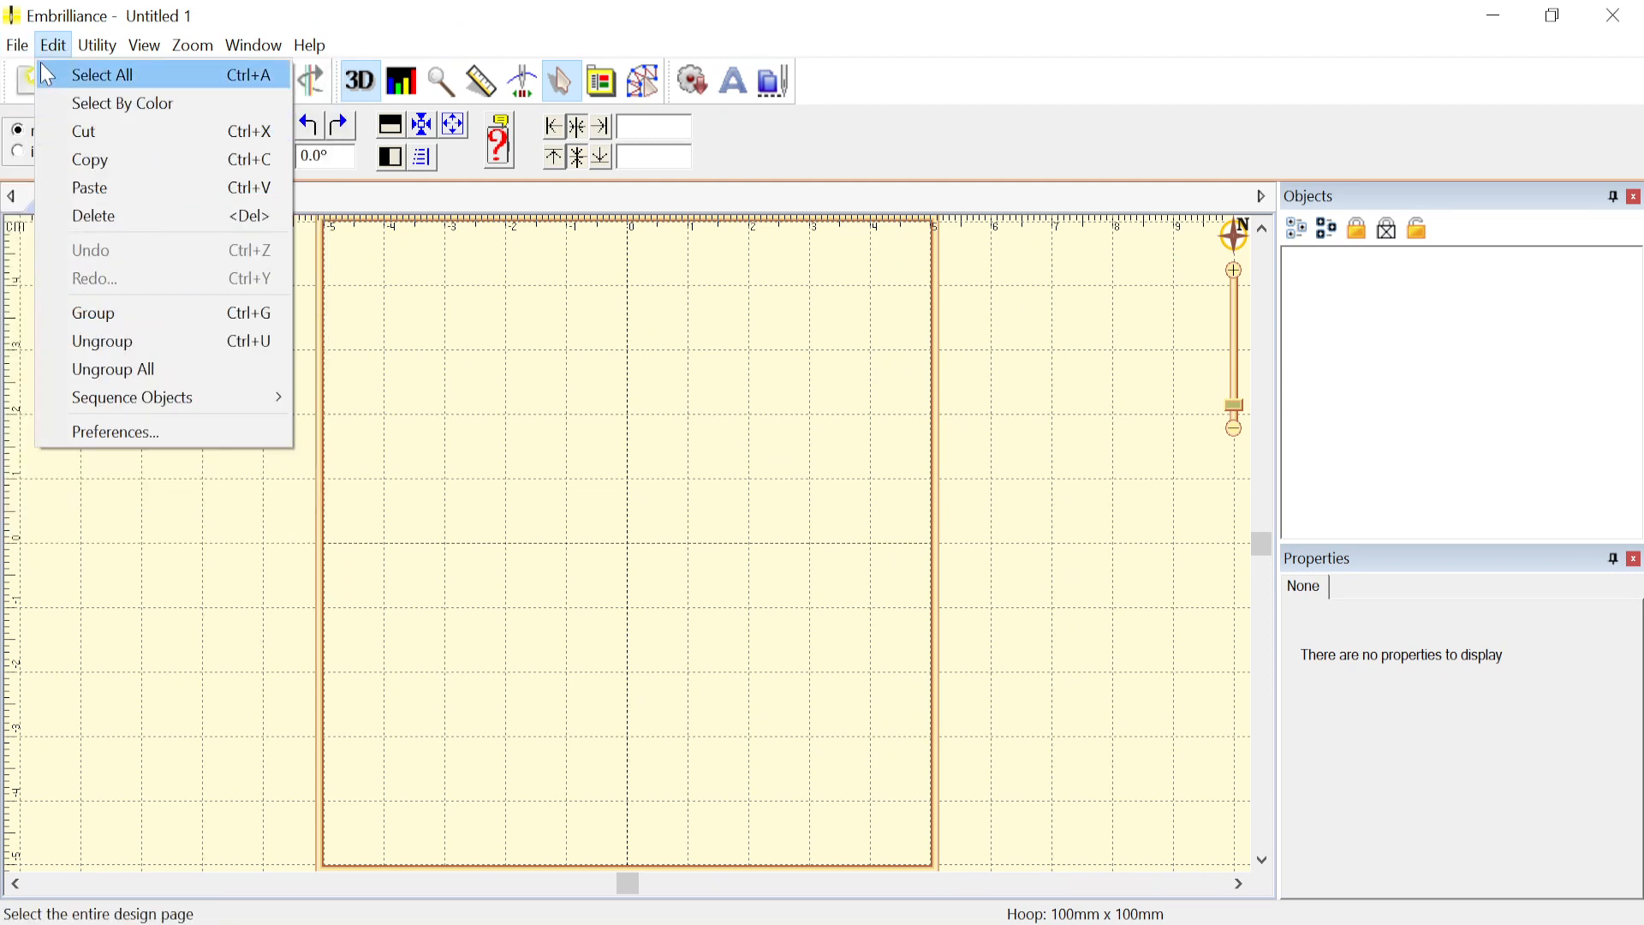
left_click(514, 10)
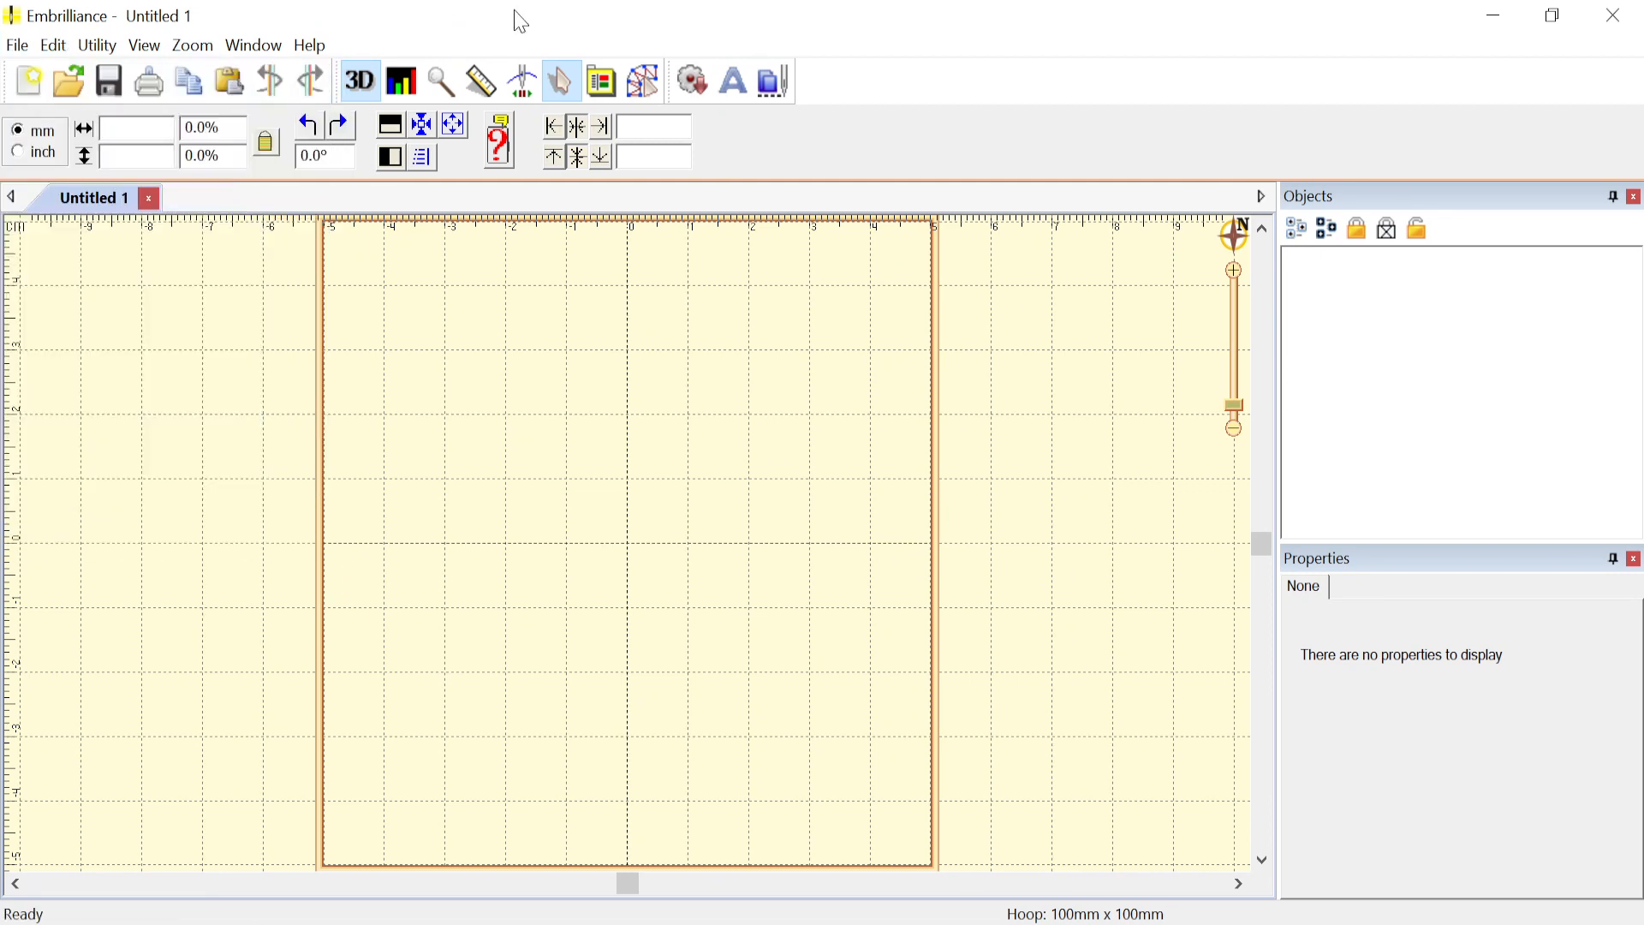
- Switch to design creation mode and import the image 179218.png from the Embroidery folder
left_click(650, 95)
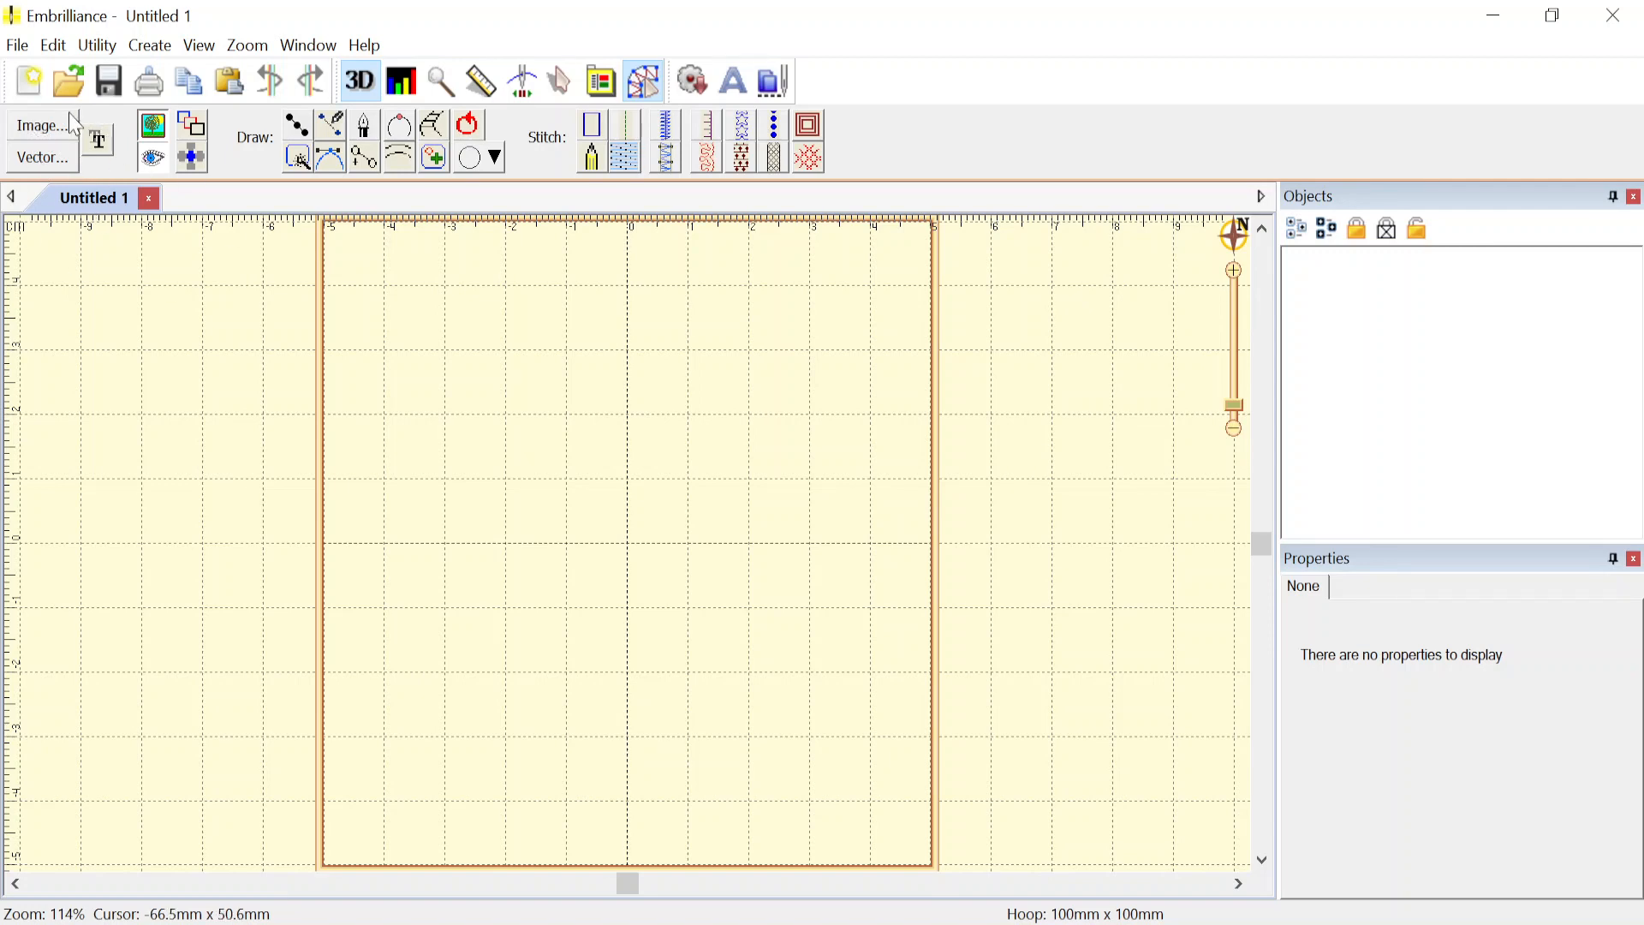
left_click(34, 128)
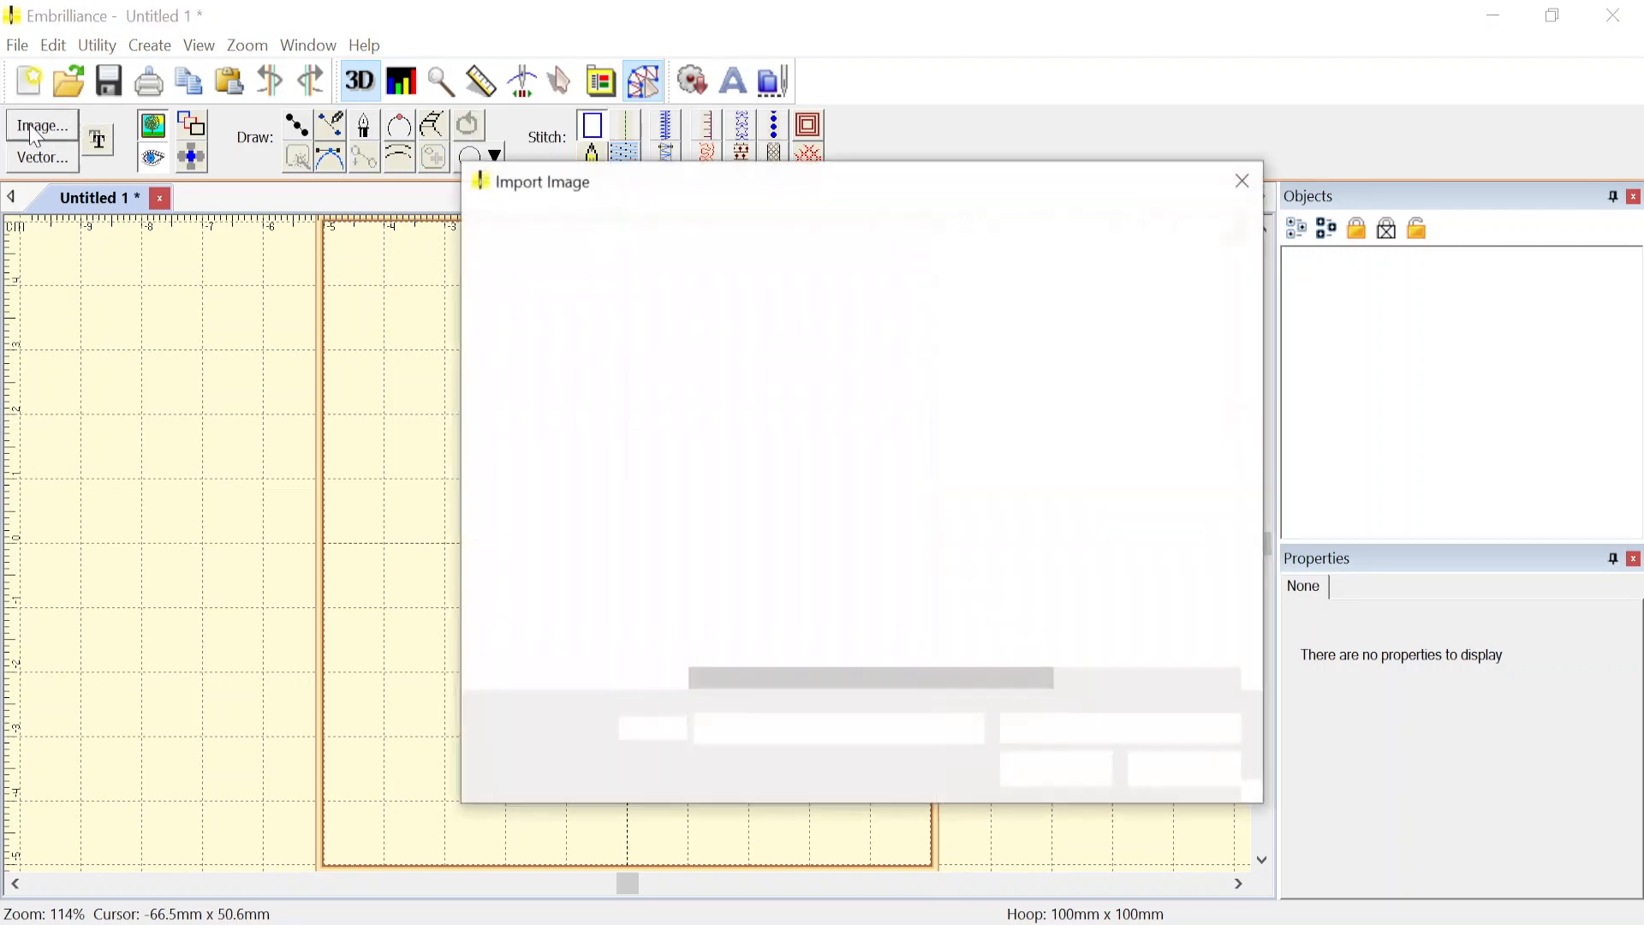
left_click(739, 507)
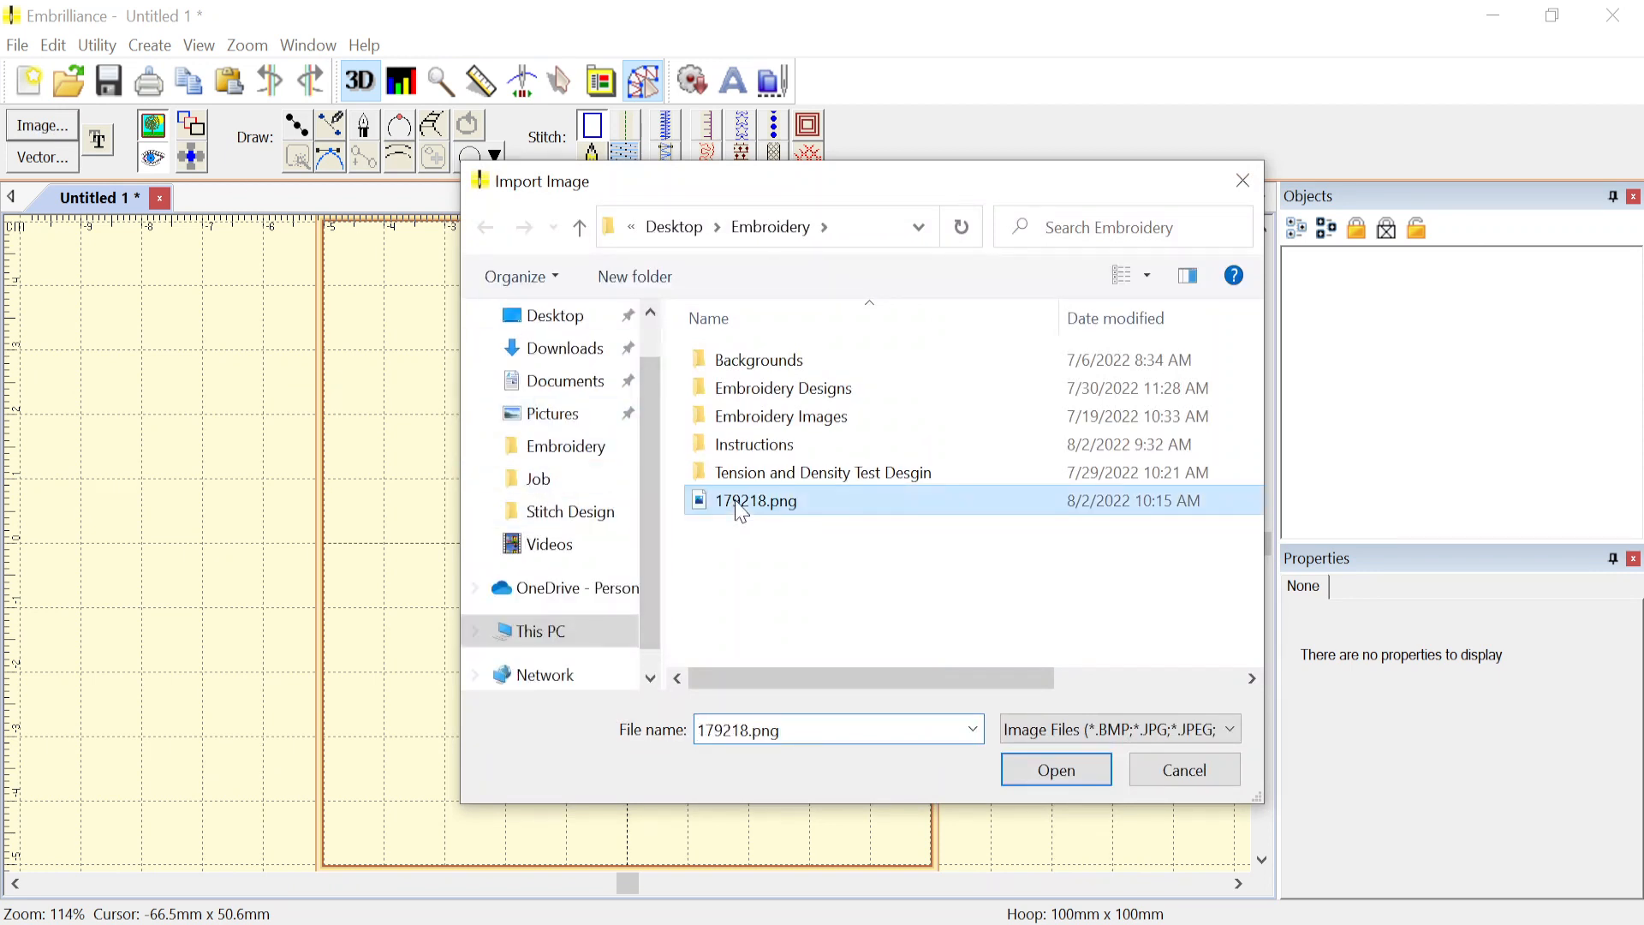
left_click(1070, 771)
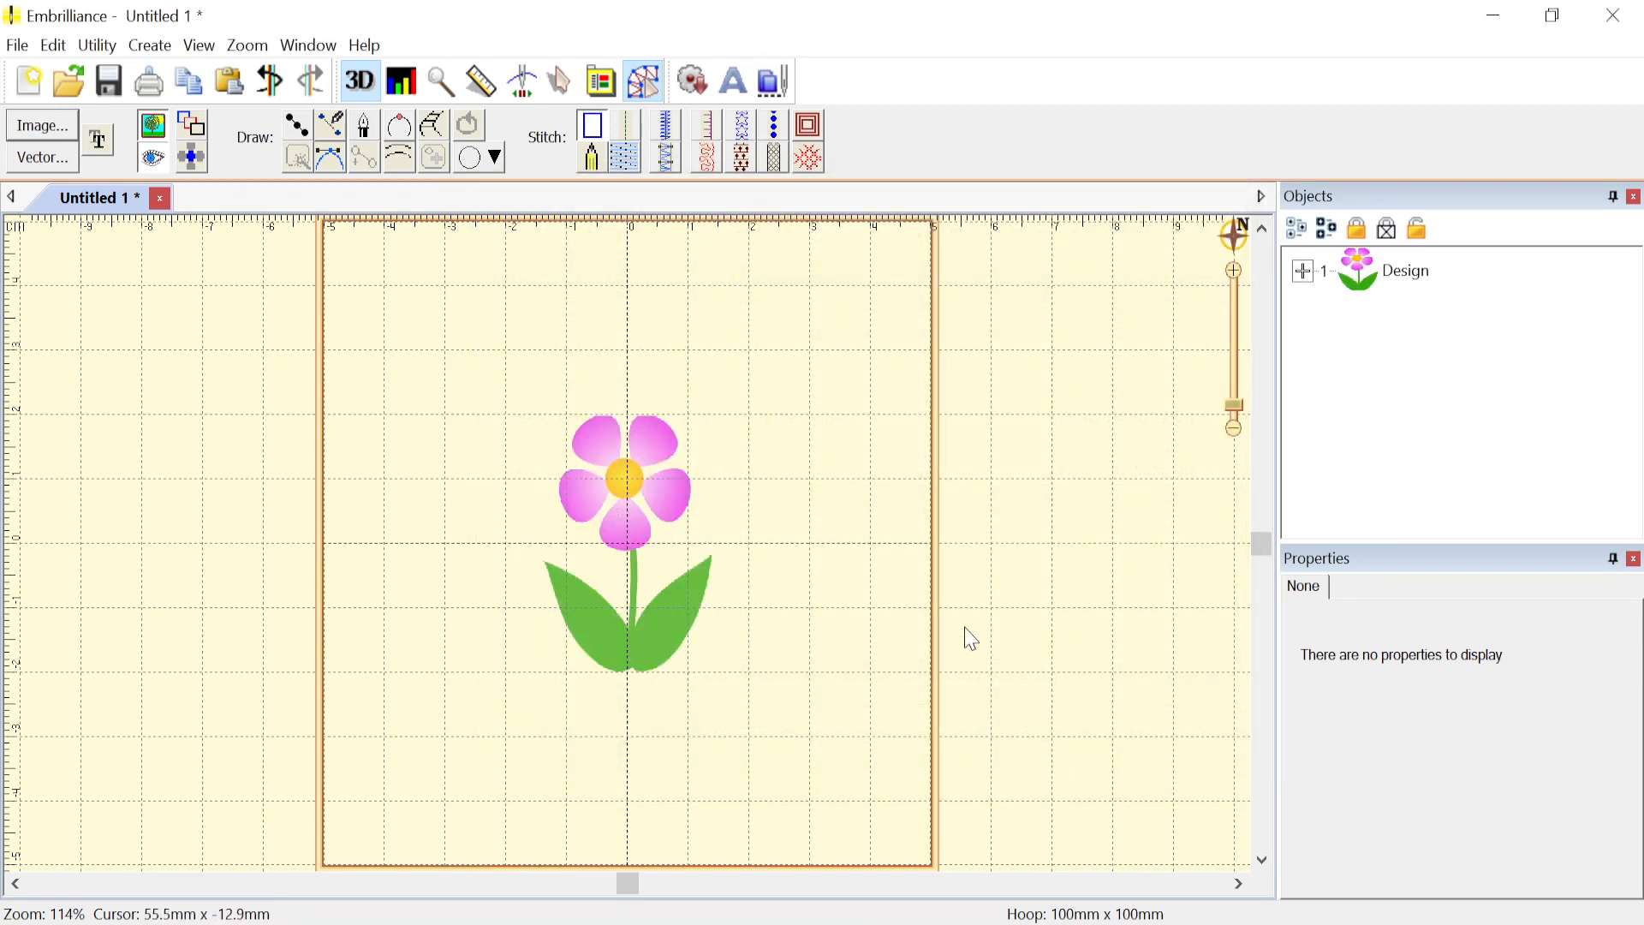
- Enlarge the flower image proportionally to about 64 mm by 91 mm and position it inside the hoop
left_click(653, 532)
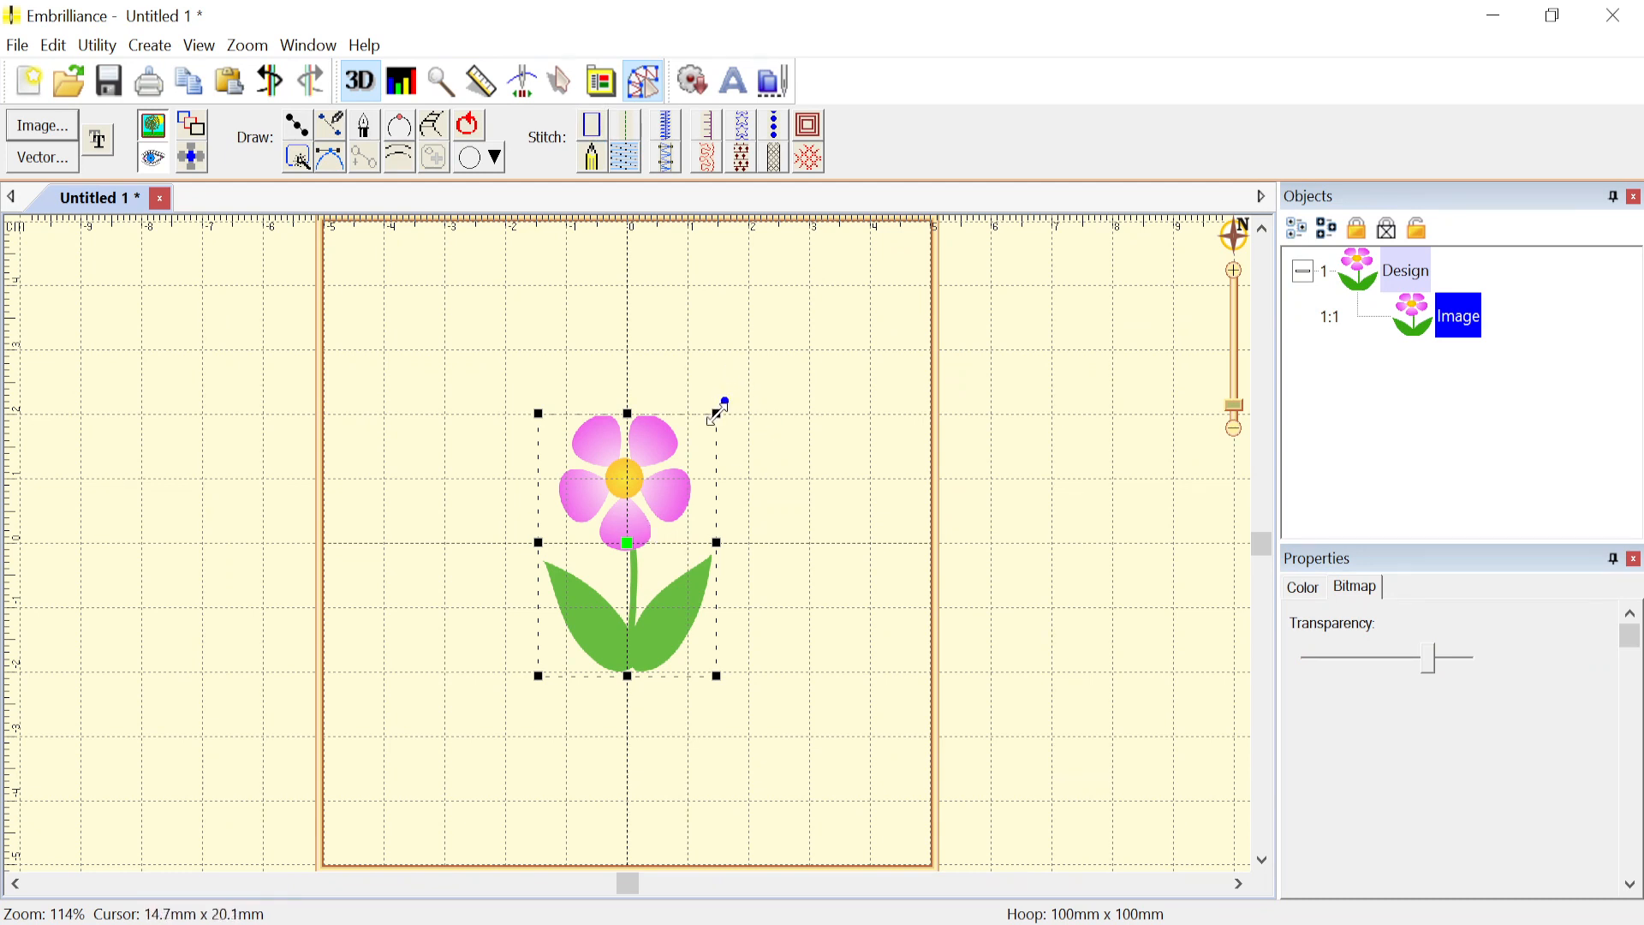
left_click_drag(718, 409, 877, 173)
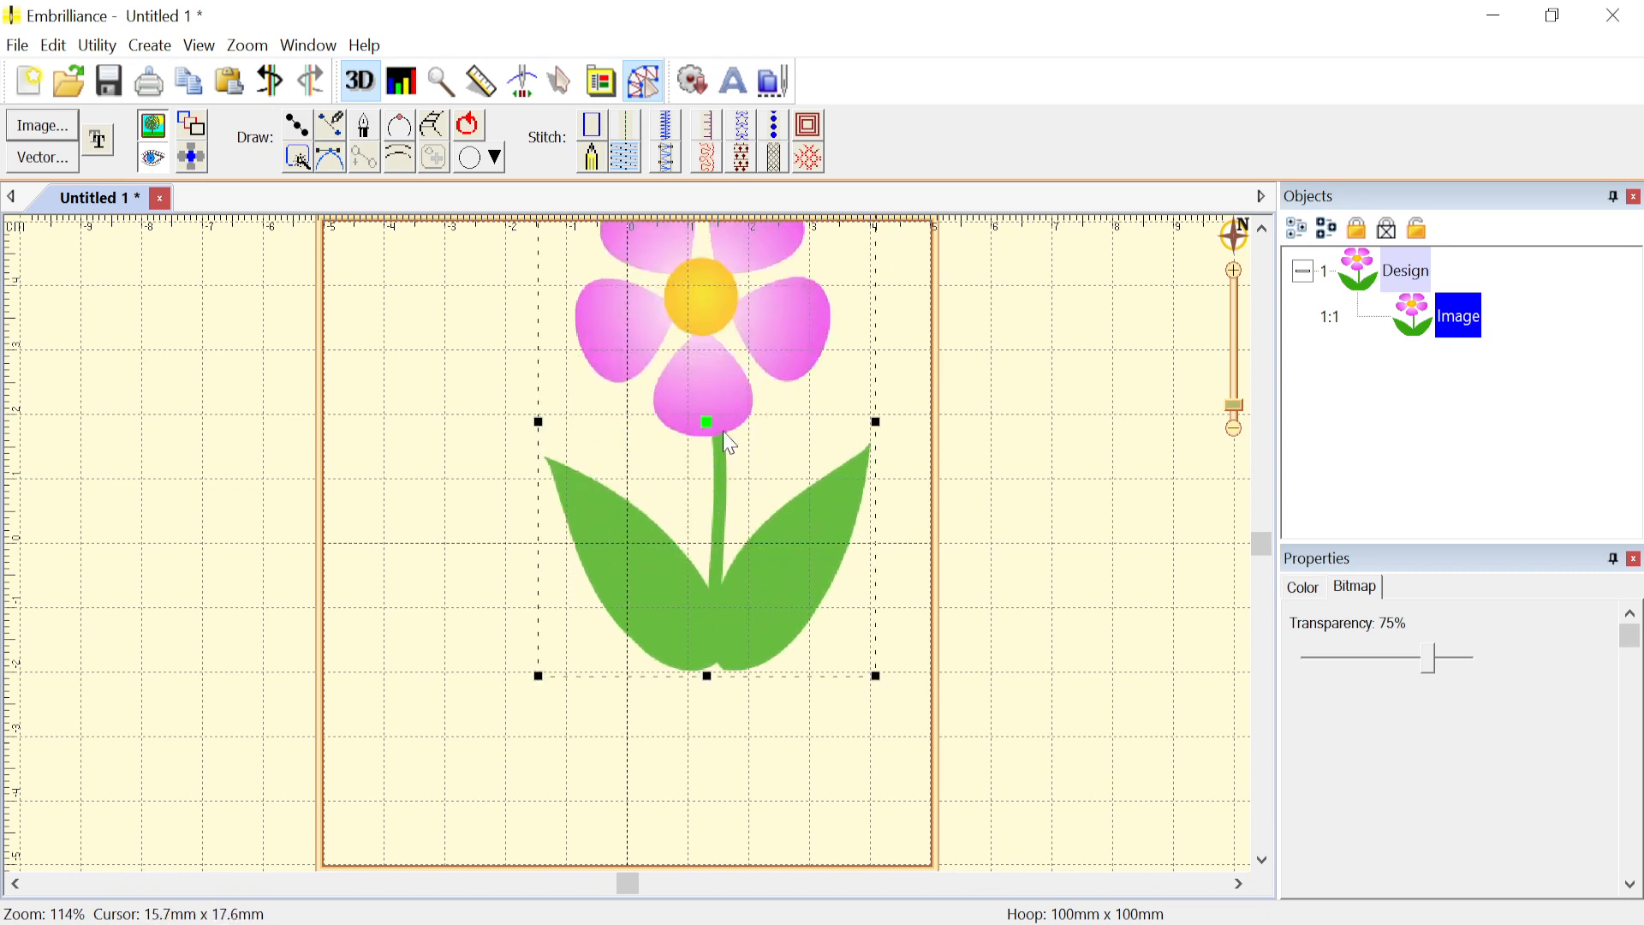
left_click_drag(700, 435, 561, 603)
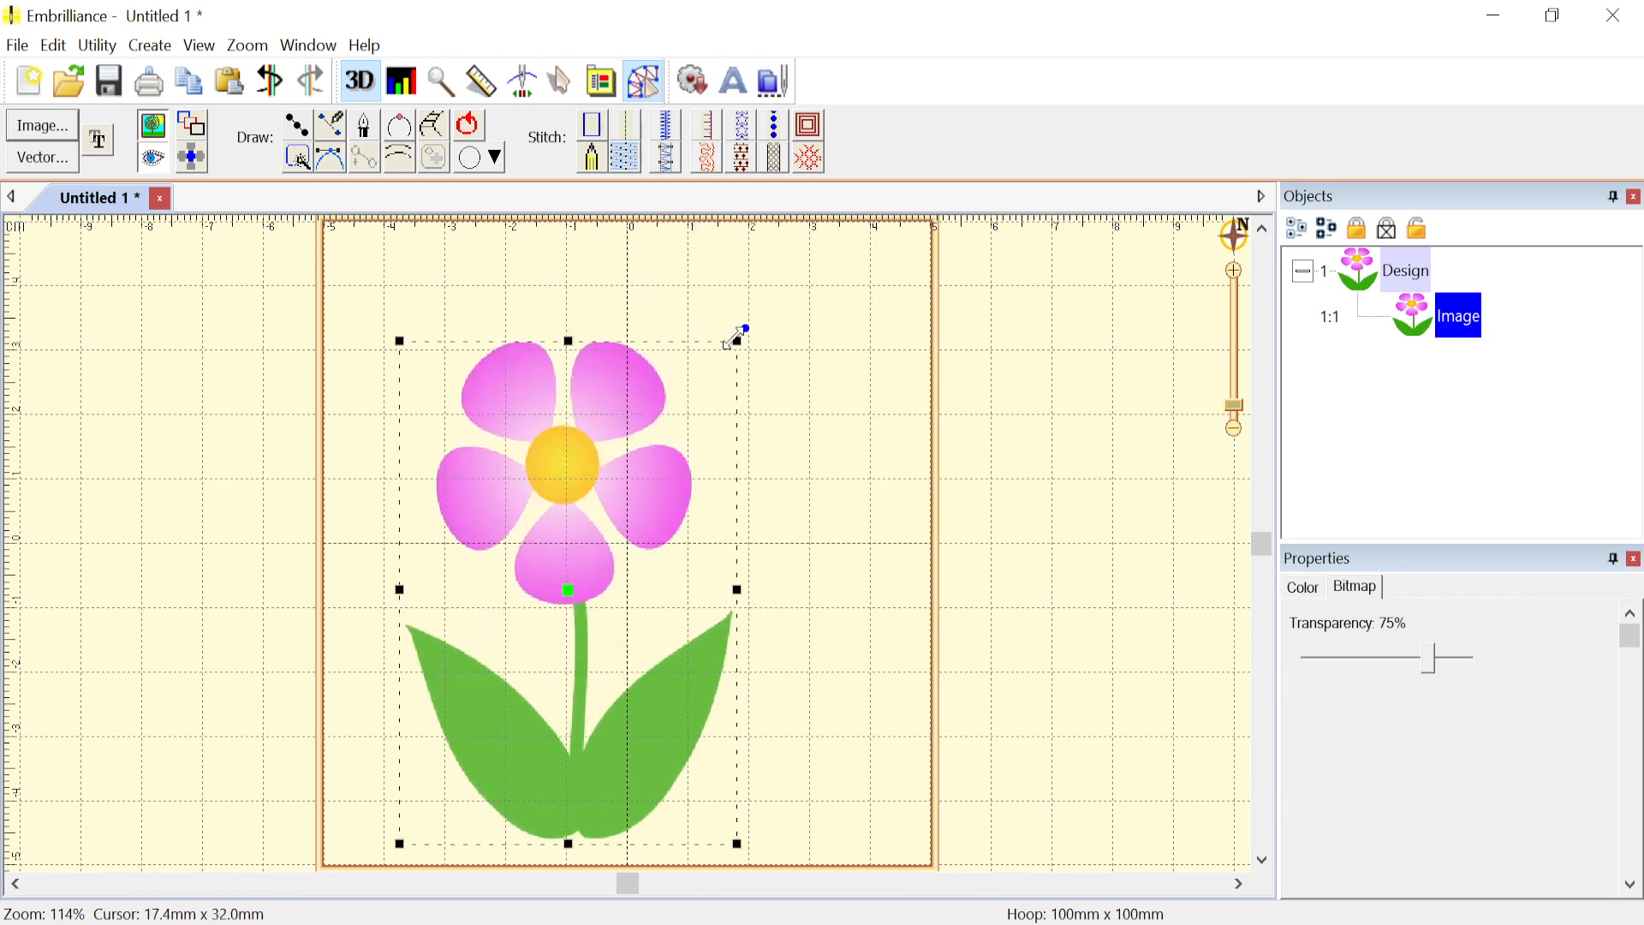
left_click_drag(741, 343, 799, 299)
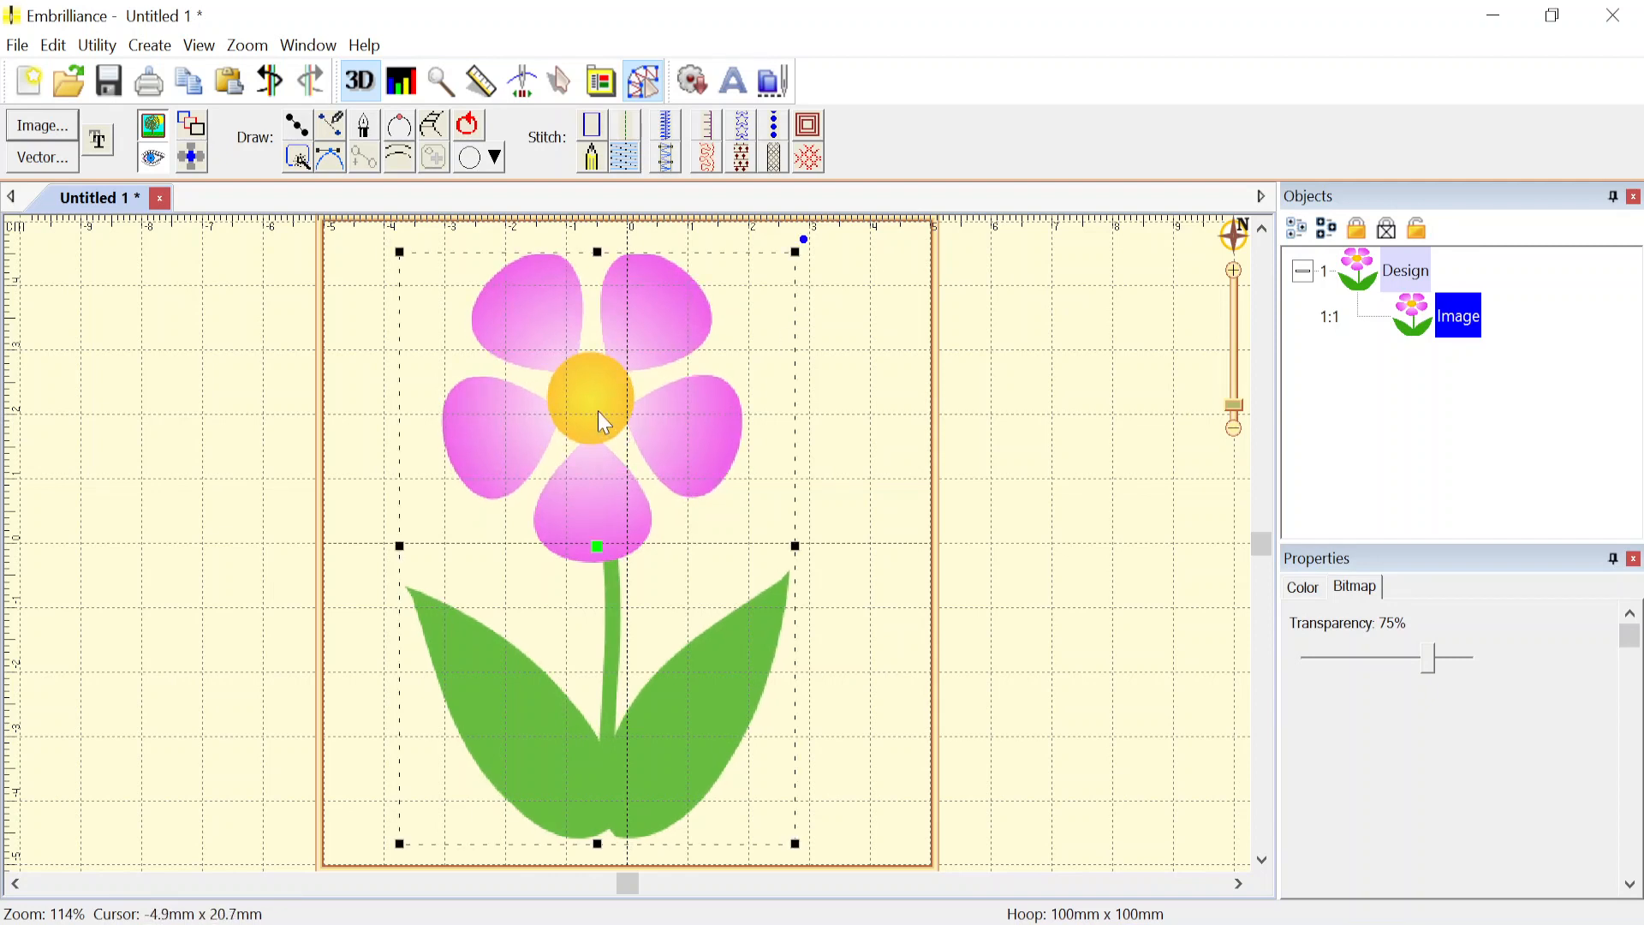
- Center the flower image in the hoop and deselect it
left_click(561, 84)
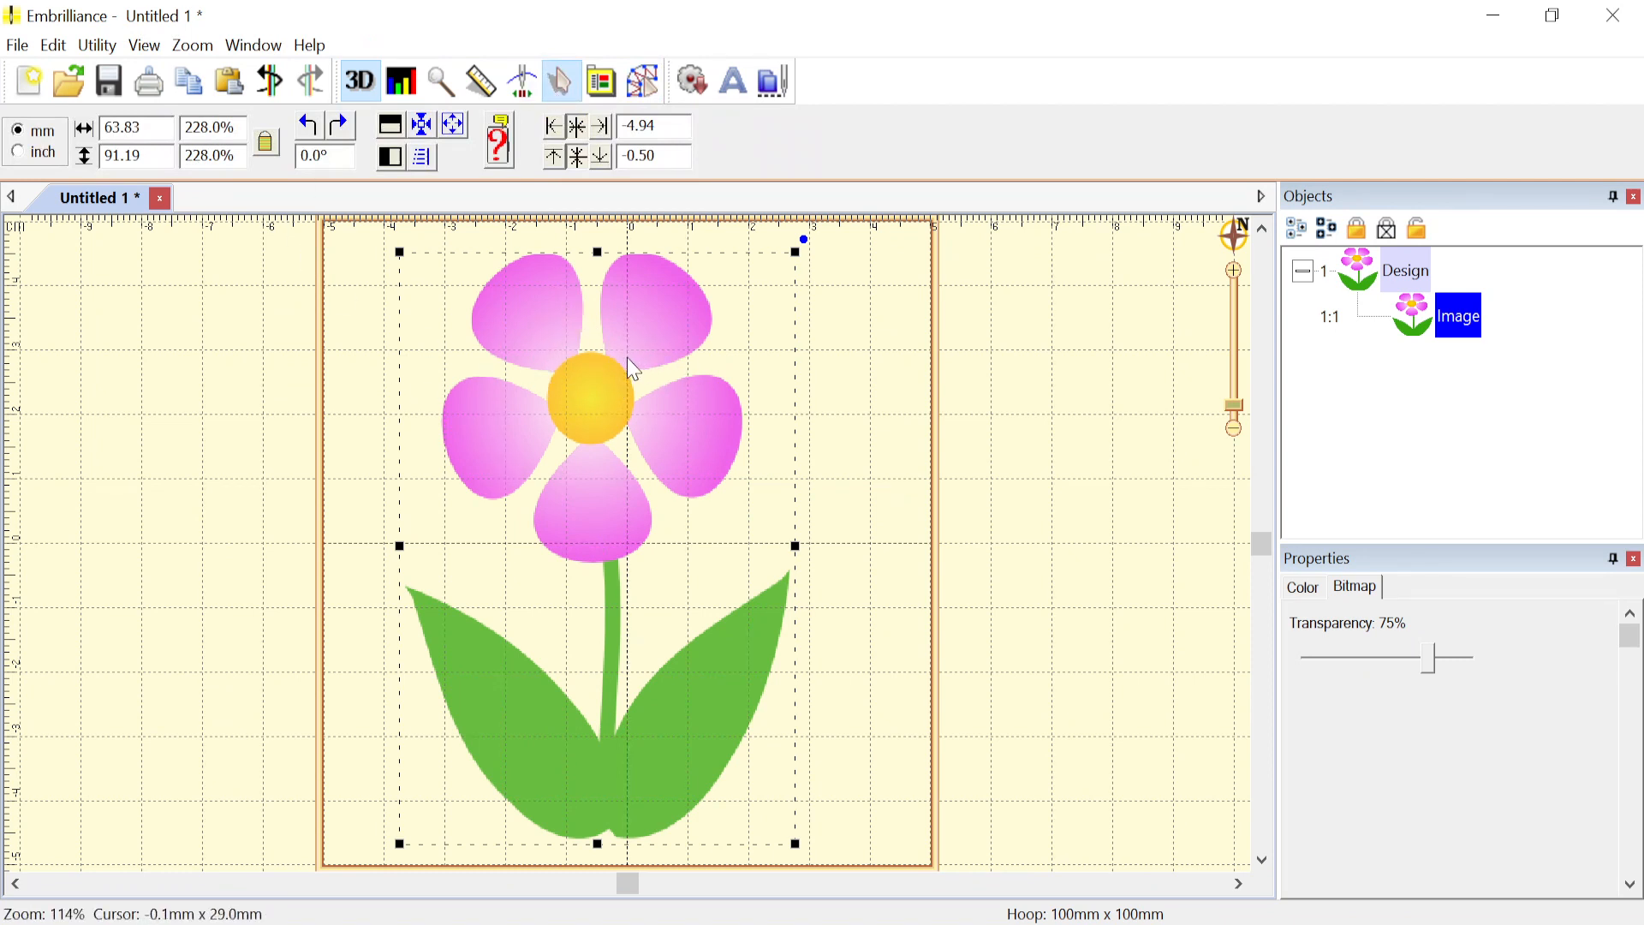
left_click(426, 135)
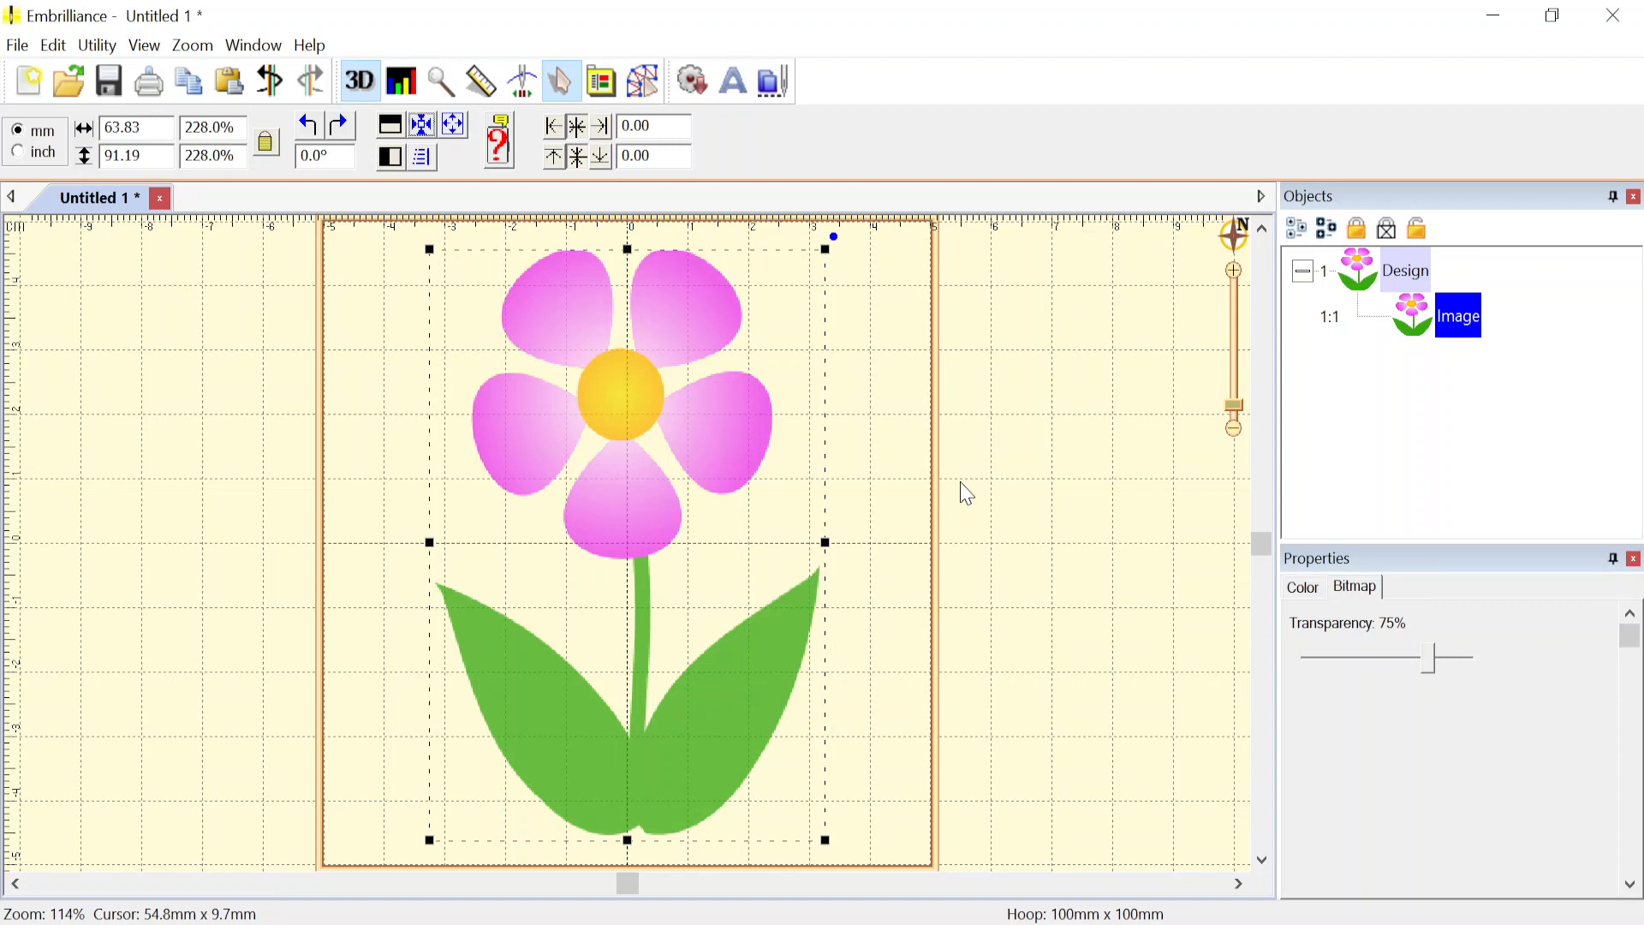
left_click(1052, 409)
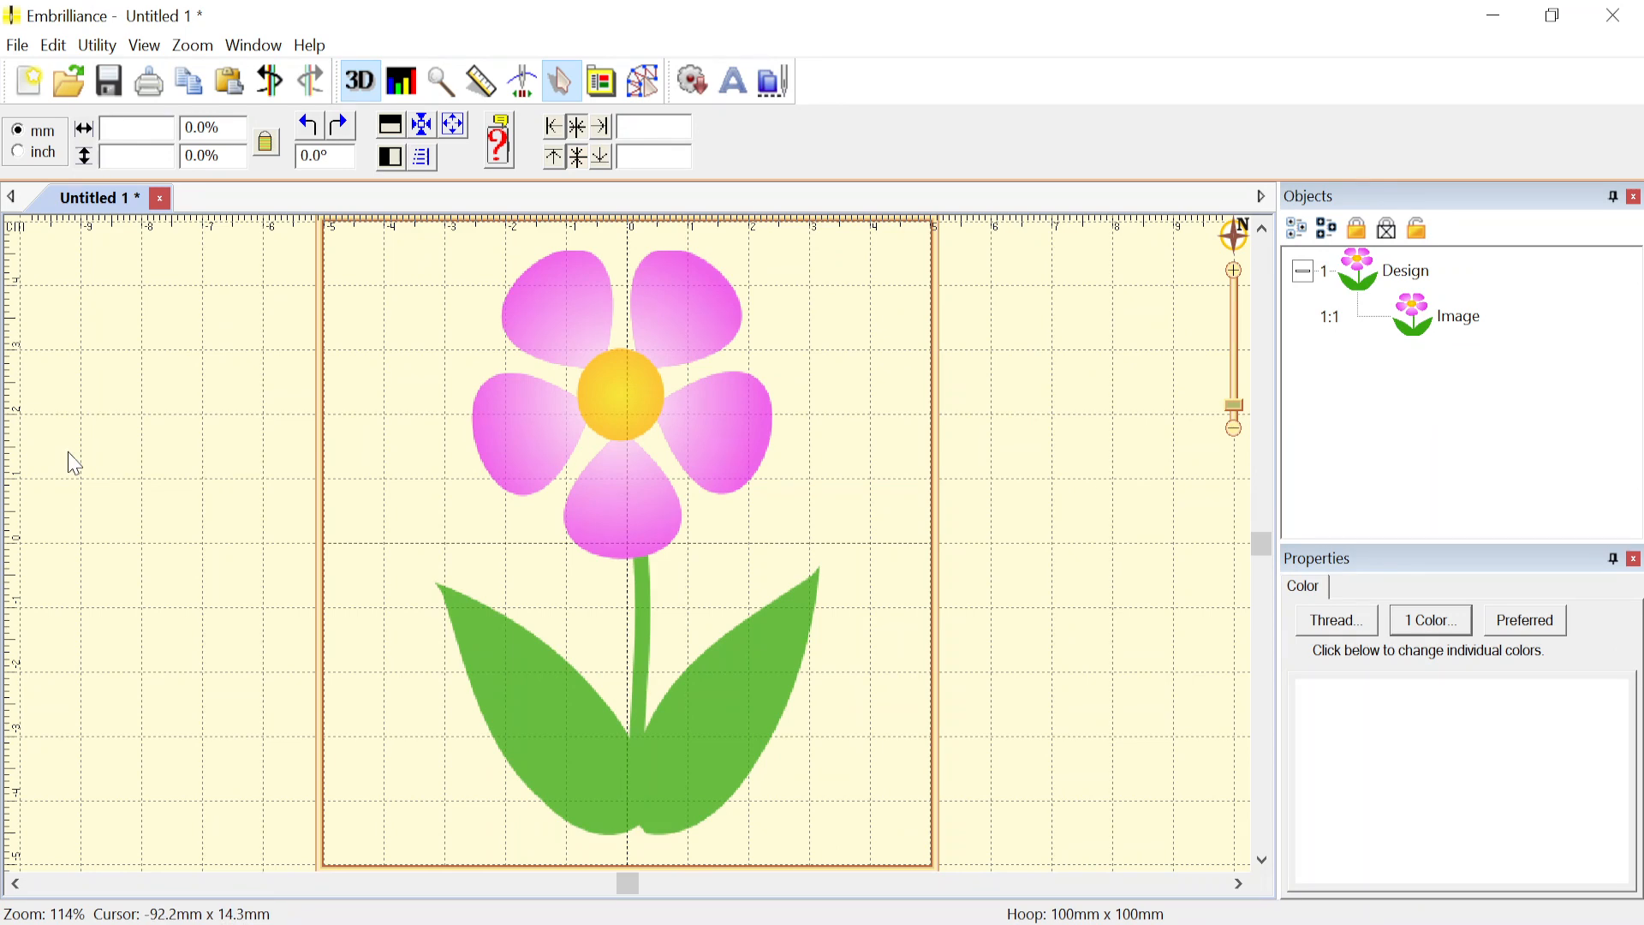
- Review the Project Advisor's fabric types and stitching recommendations, keeping Cotton/Poly
left_click(501, 153)
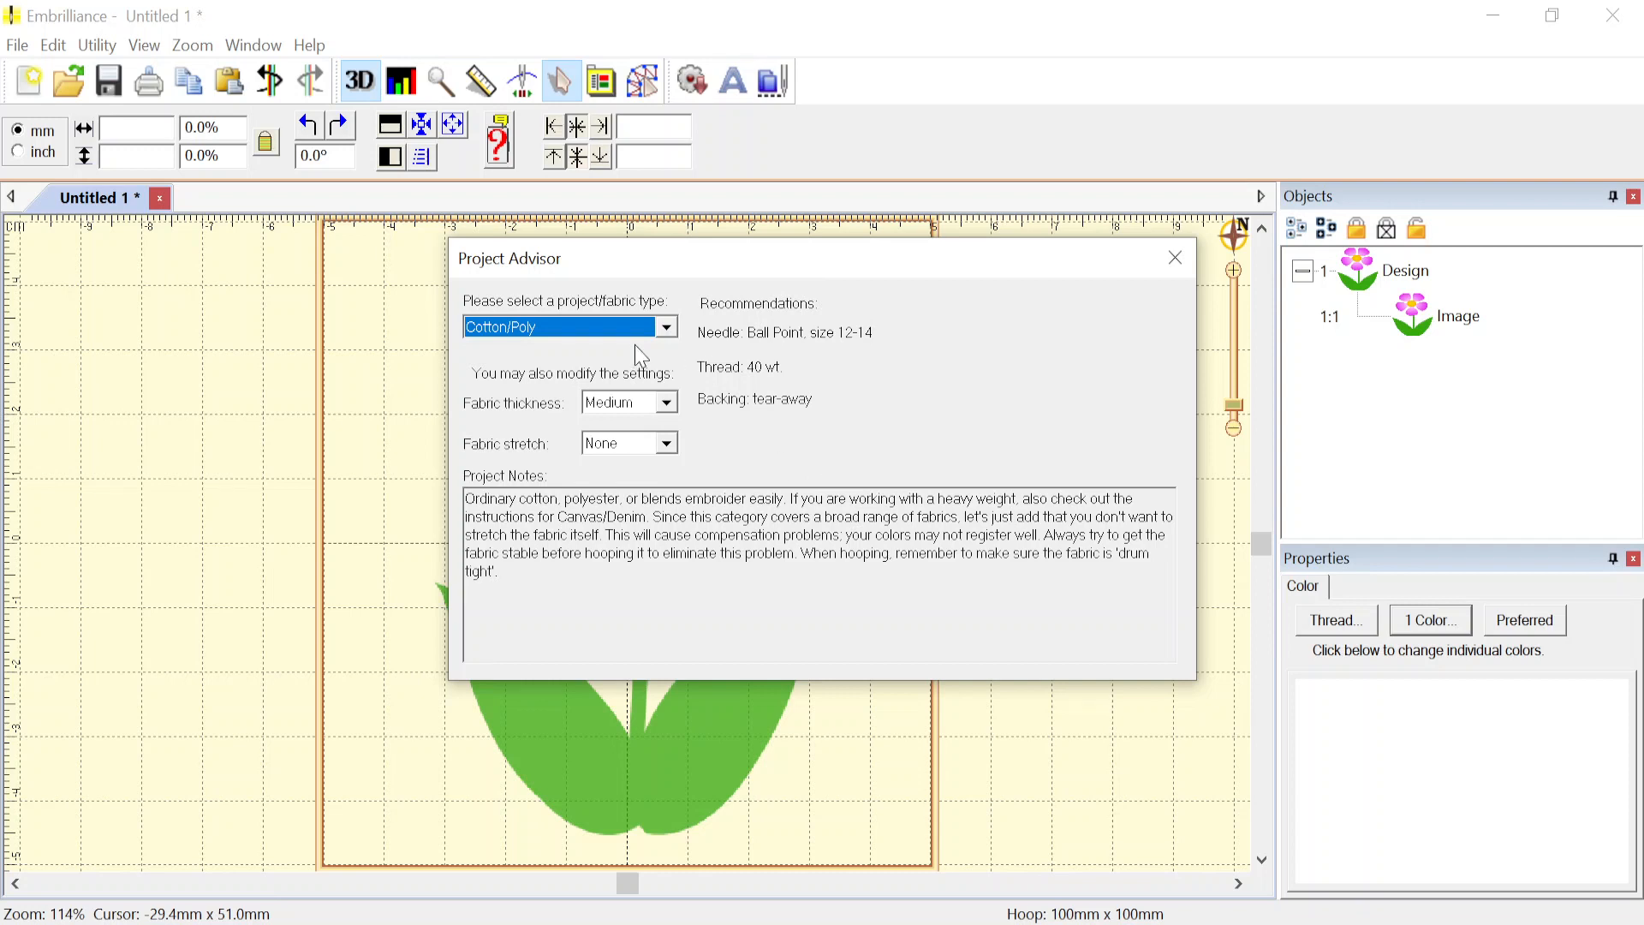
left_click(667, 327)
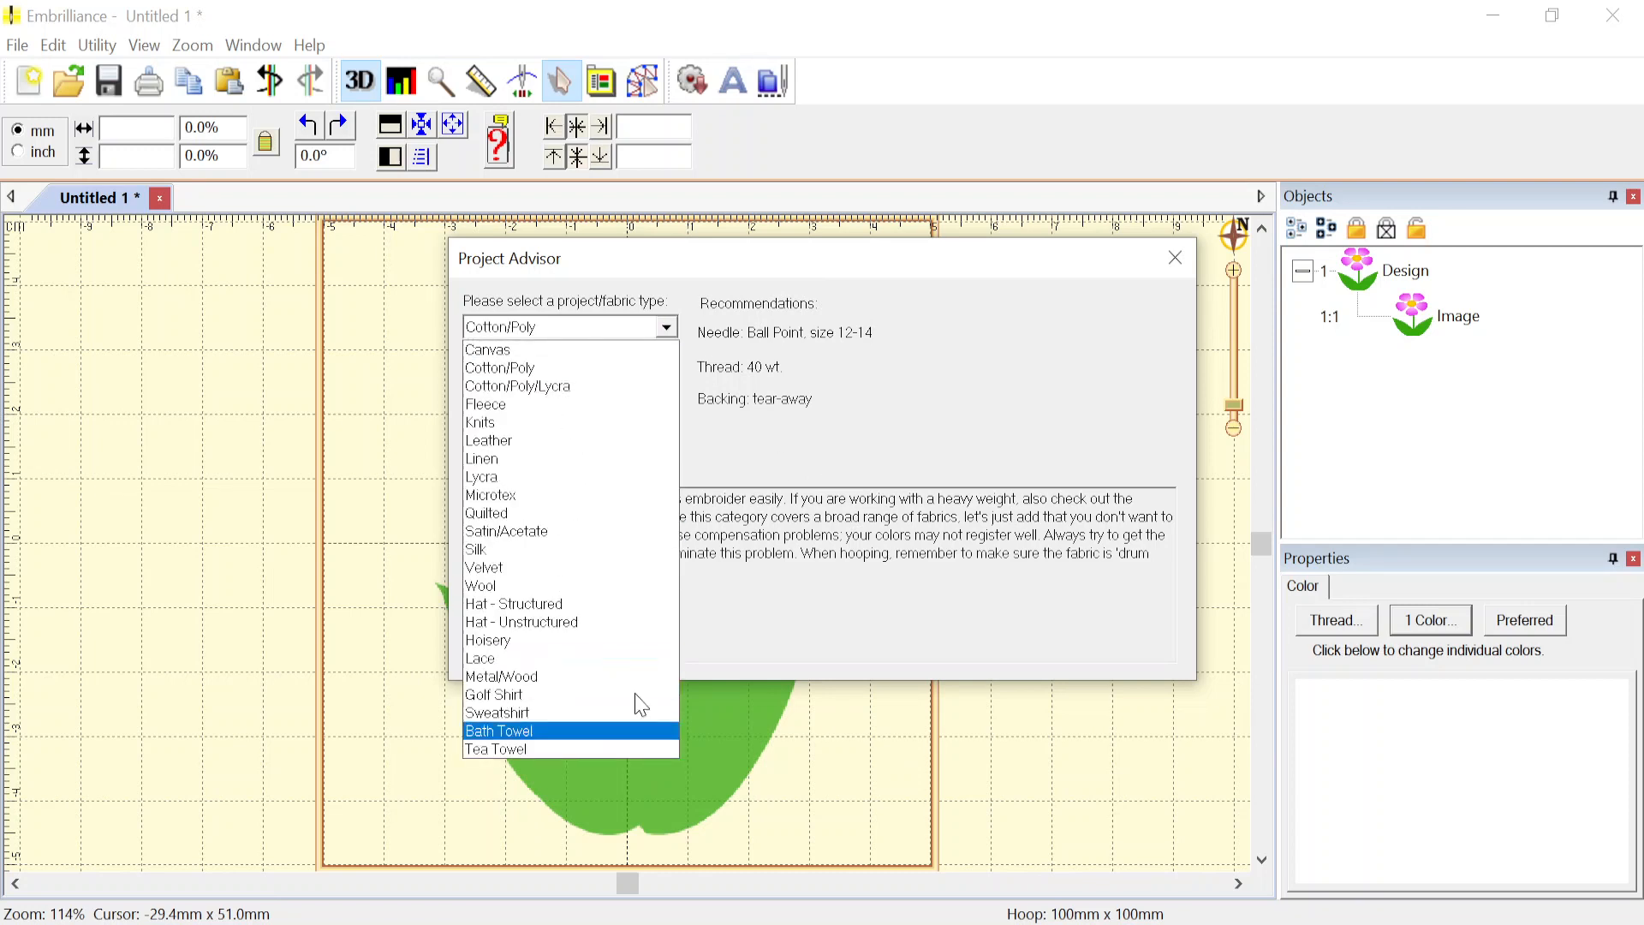
left_click(877, 519)
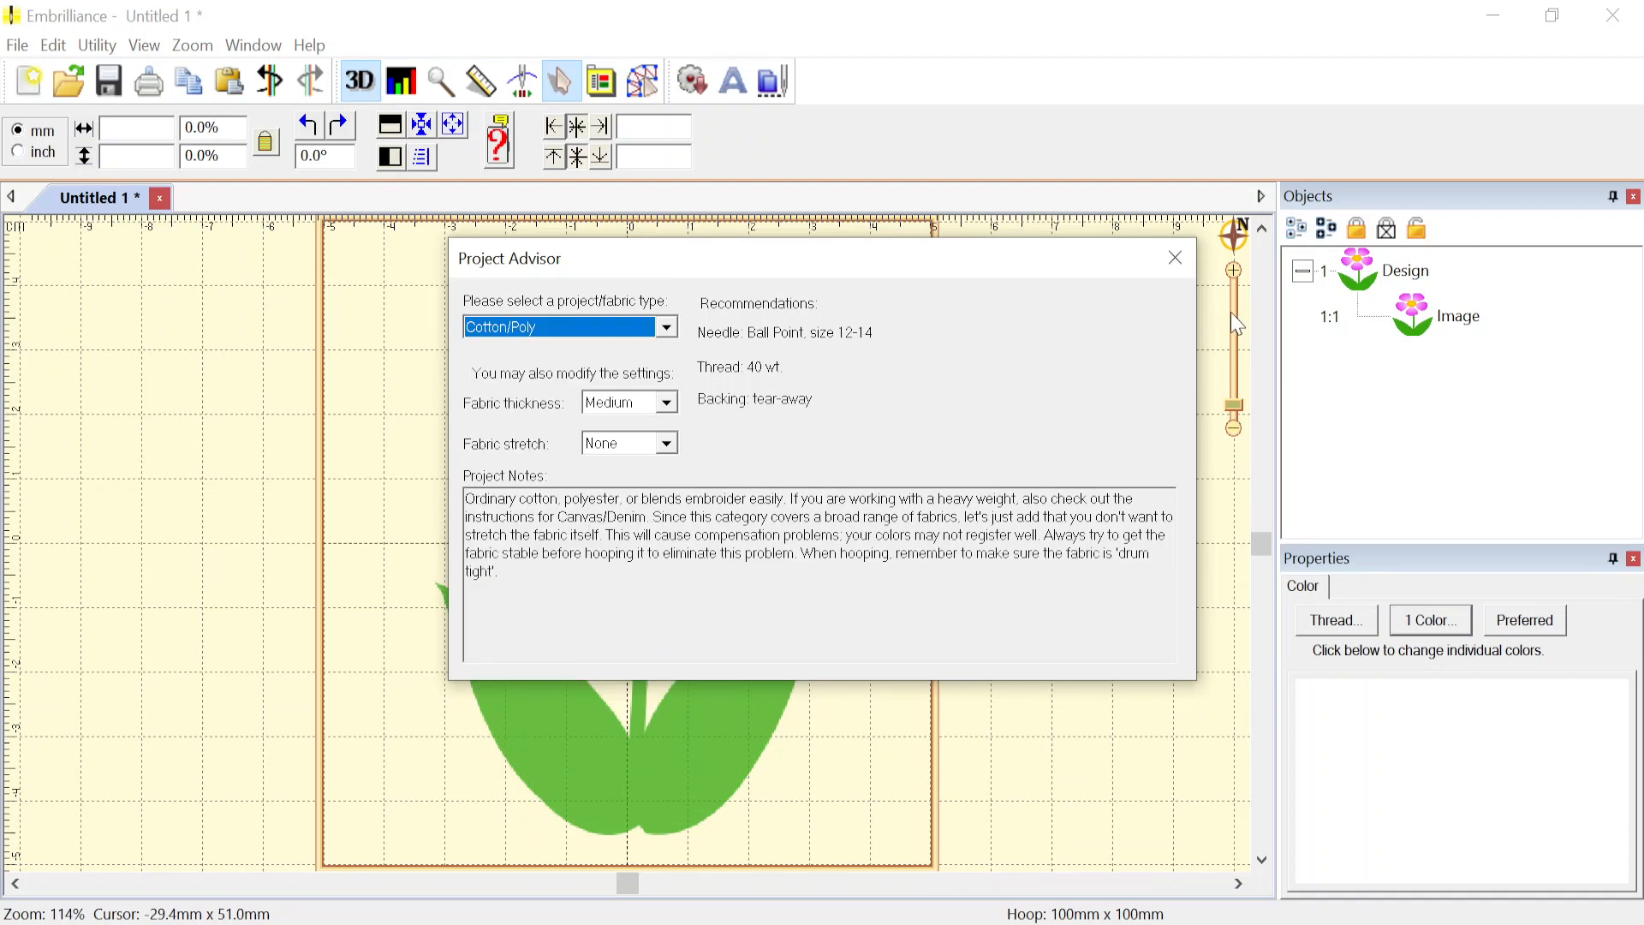
left_click(1175, 257)
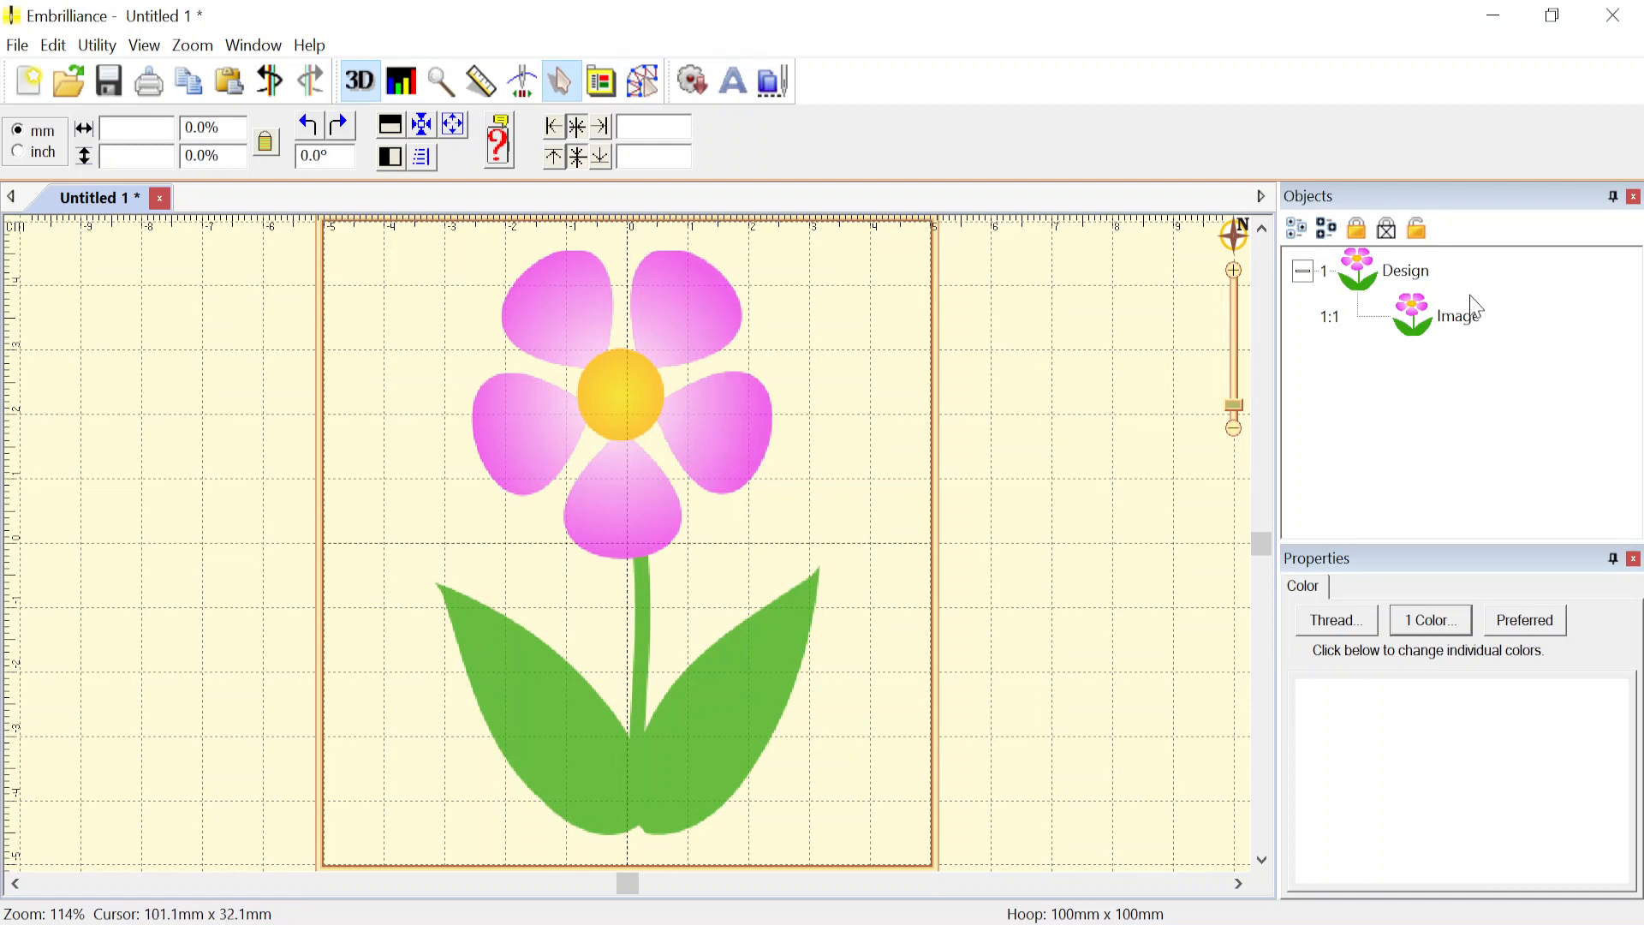
- Lock the flower image in the object list
left_click(1442, 320)
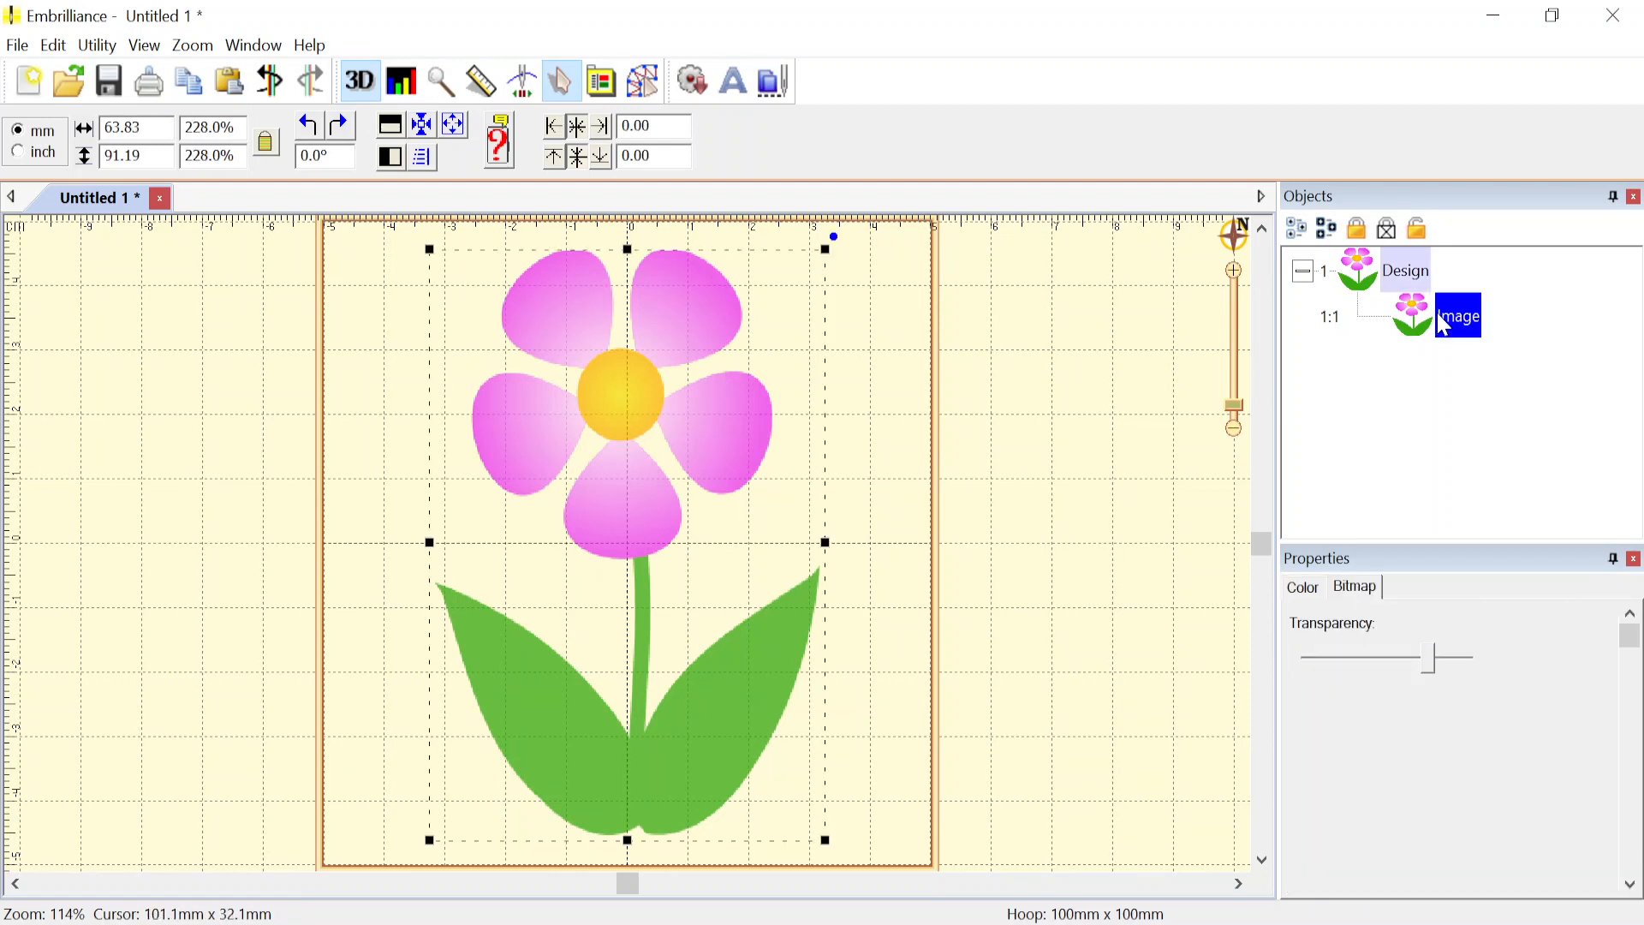
left_click(1359, 233)
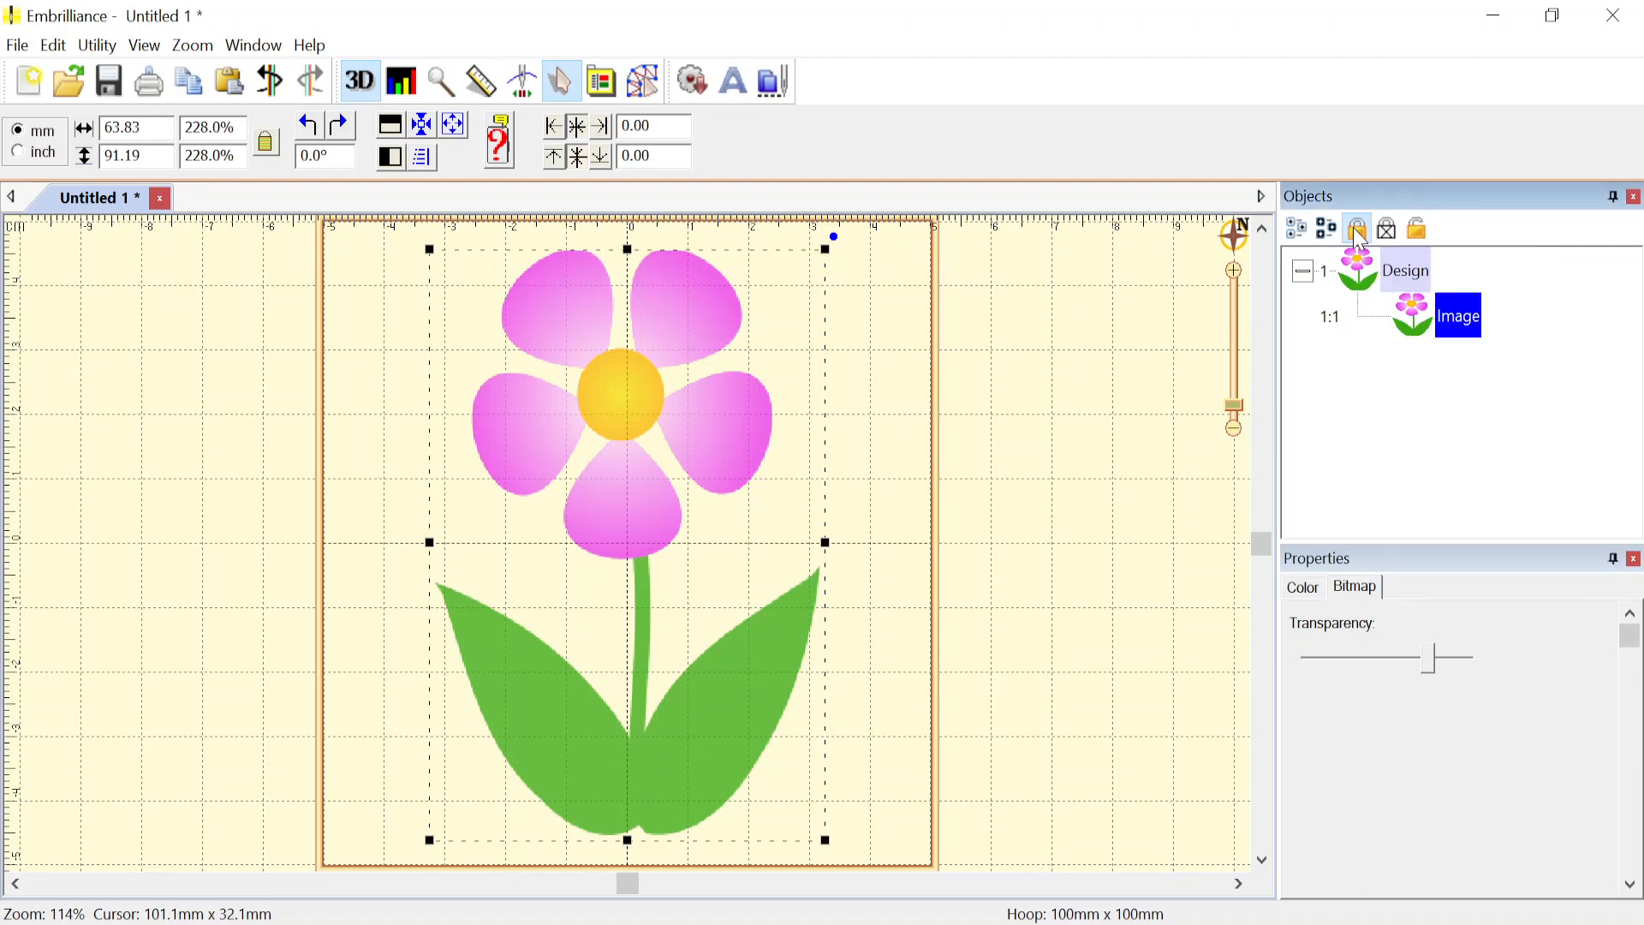
left_click(1028, 484)
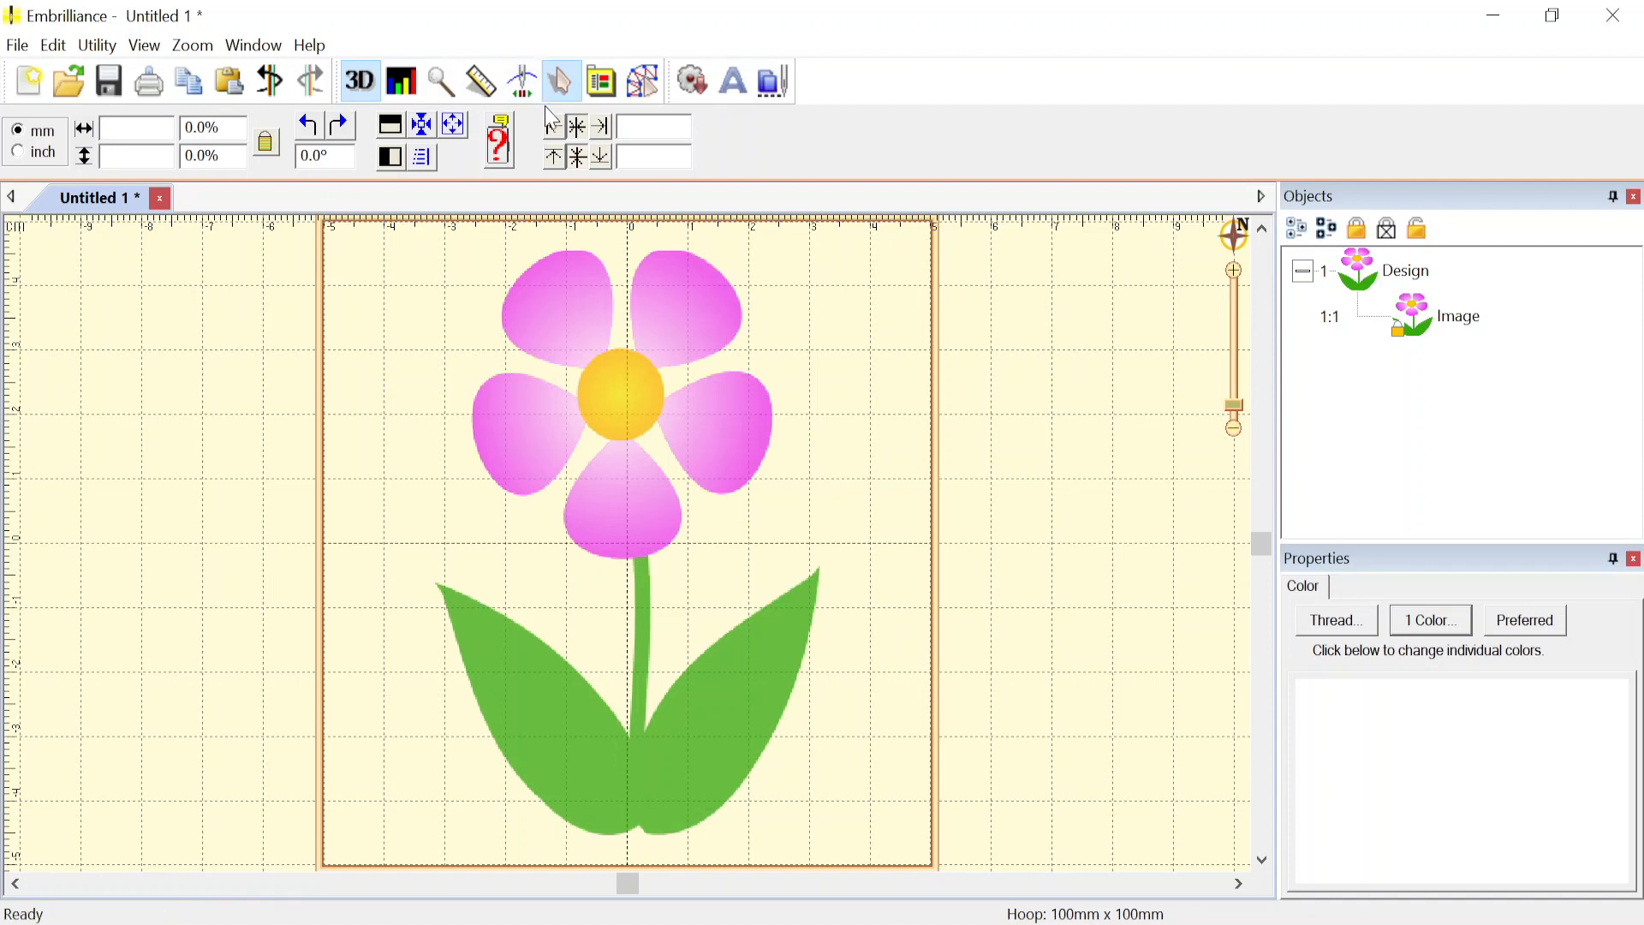
- In design creation mode, draw a horizontal three-point line about 31 mm long beside the hoop, level with the upper petals
left_click(644, 80)
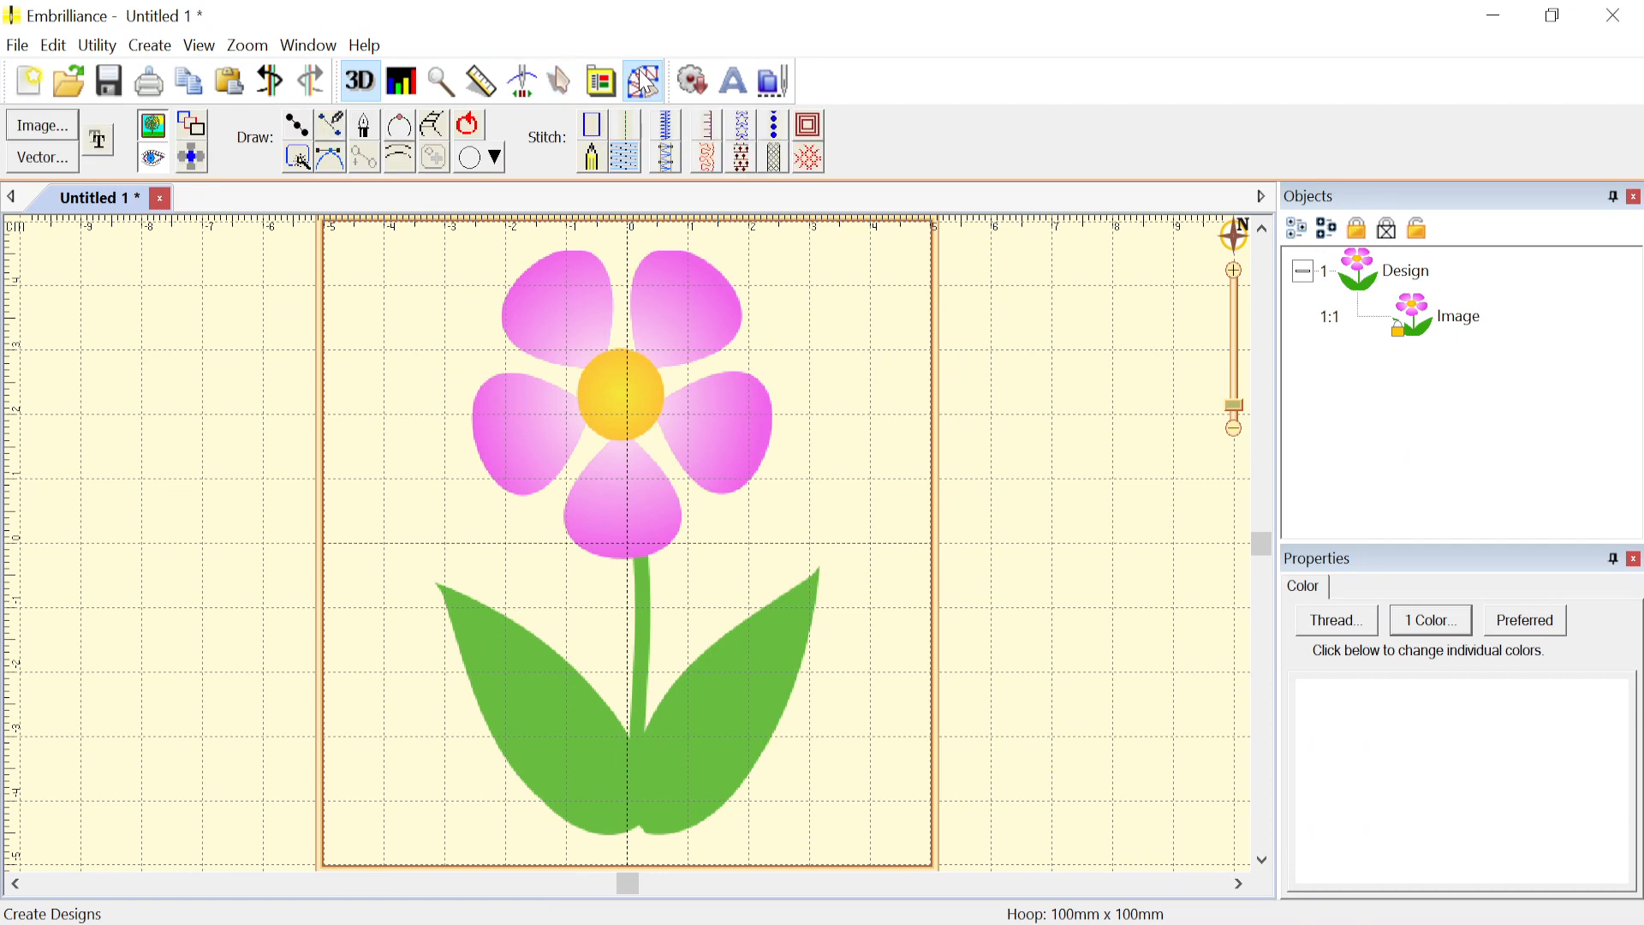
left_click(298, 126)
left_click(69, 309)
left_click(149, 309)
left_click(257, 309)
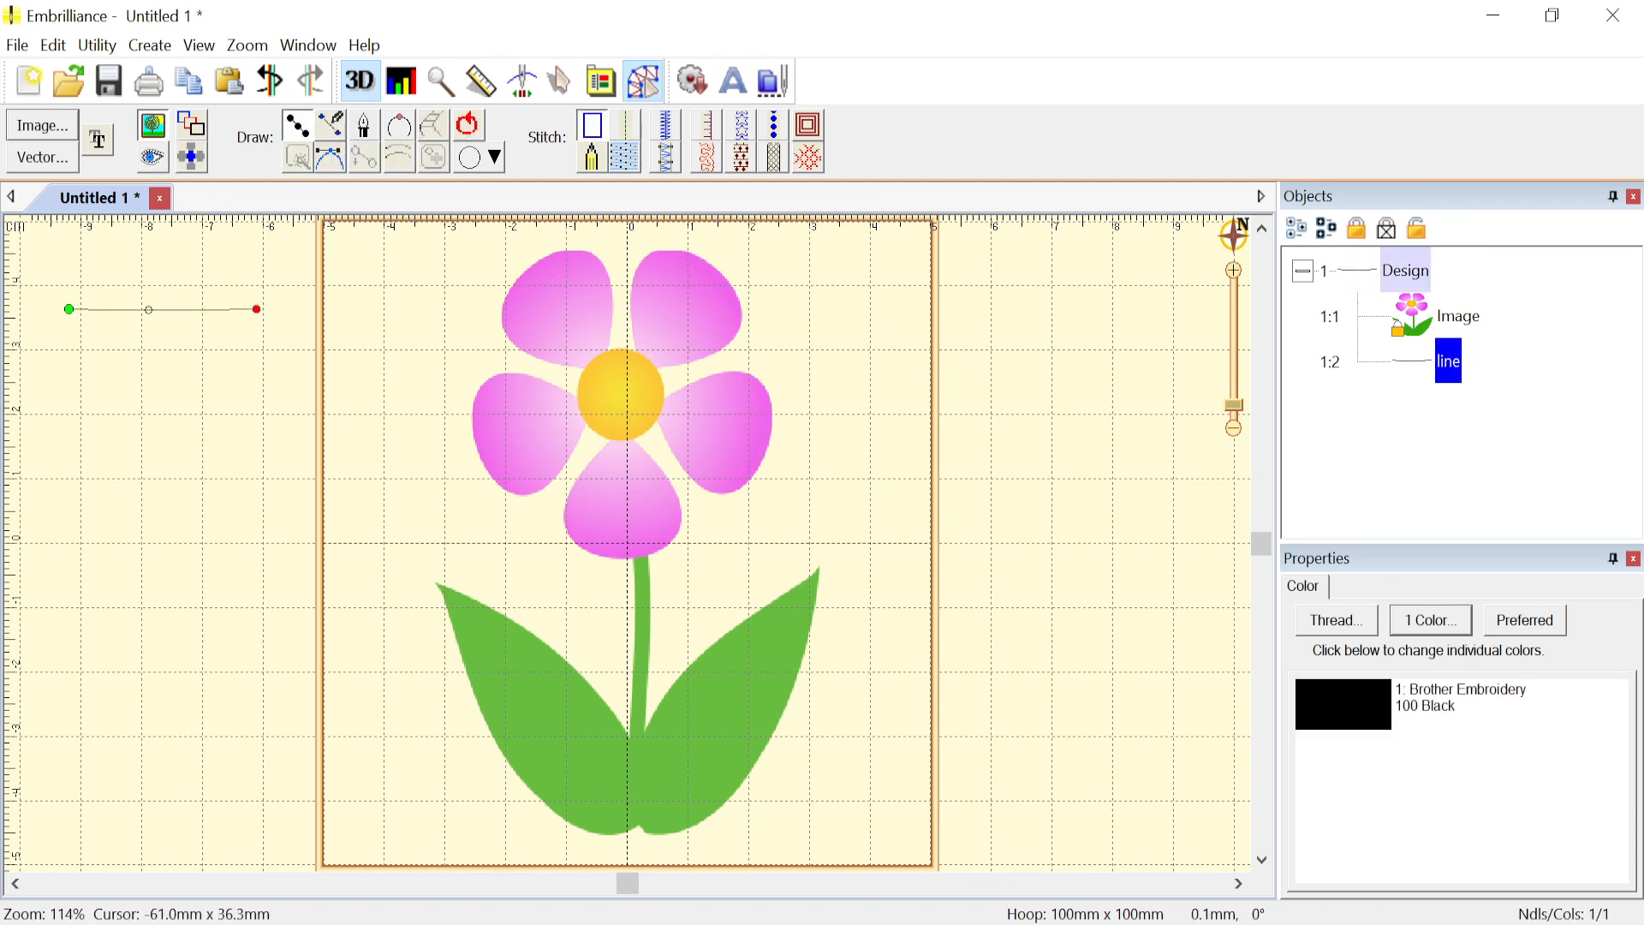
left_click(298, 158)
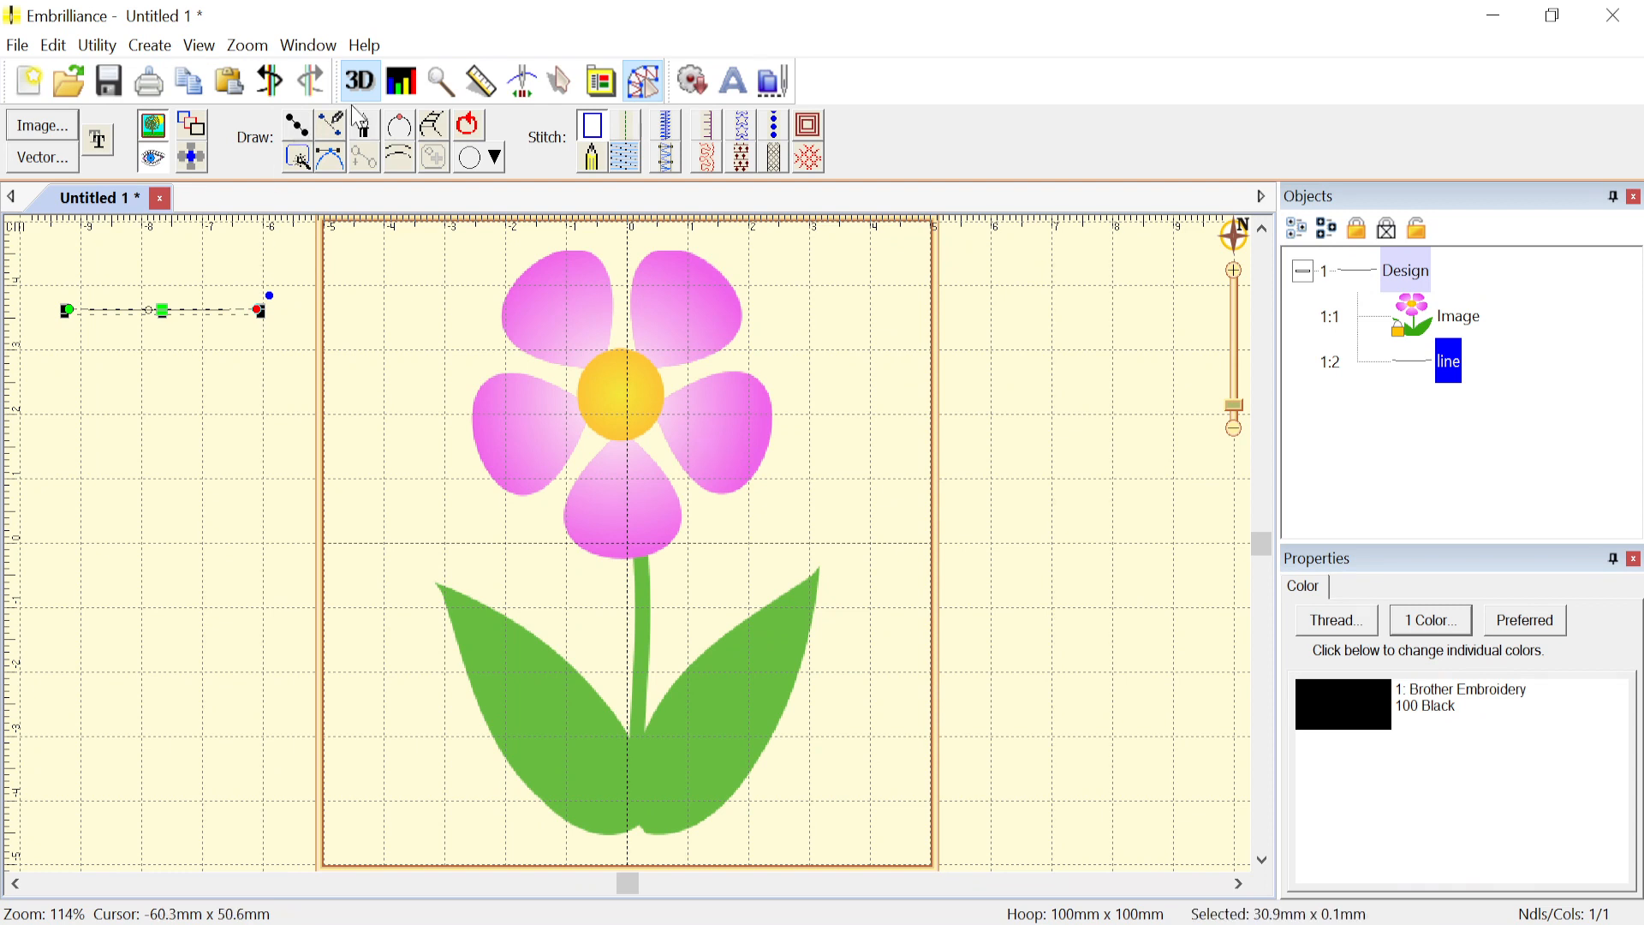
- Draw a second horizontal line about 25 mm long below the first with the Draw with Bezier tool
left_click(331, 125)
left_click_drag(79, 374, 268, 381)
left_click(299, 158)
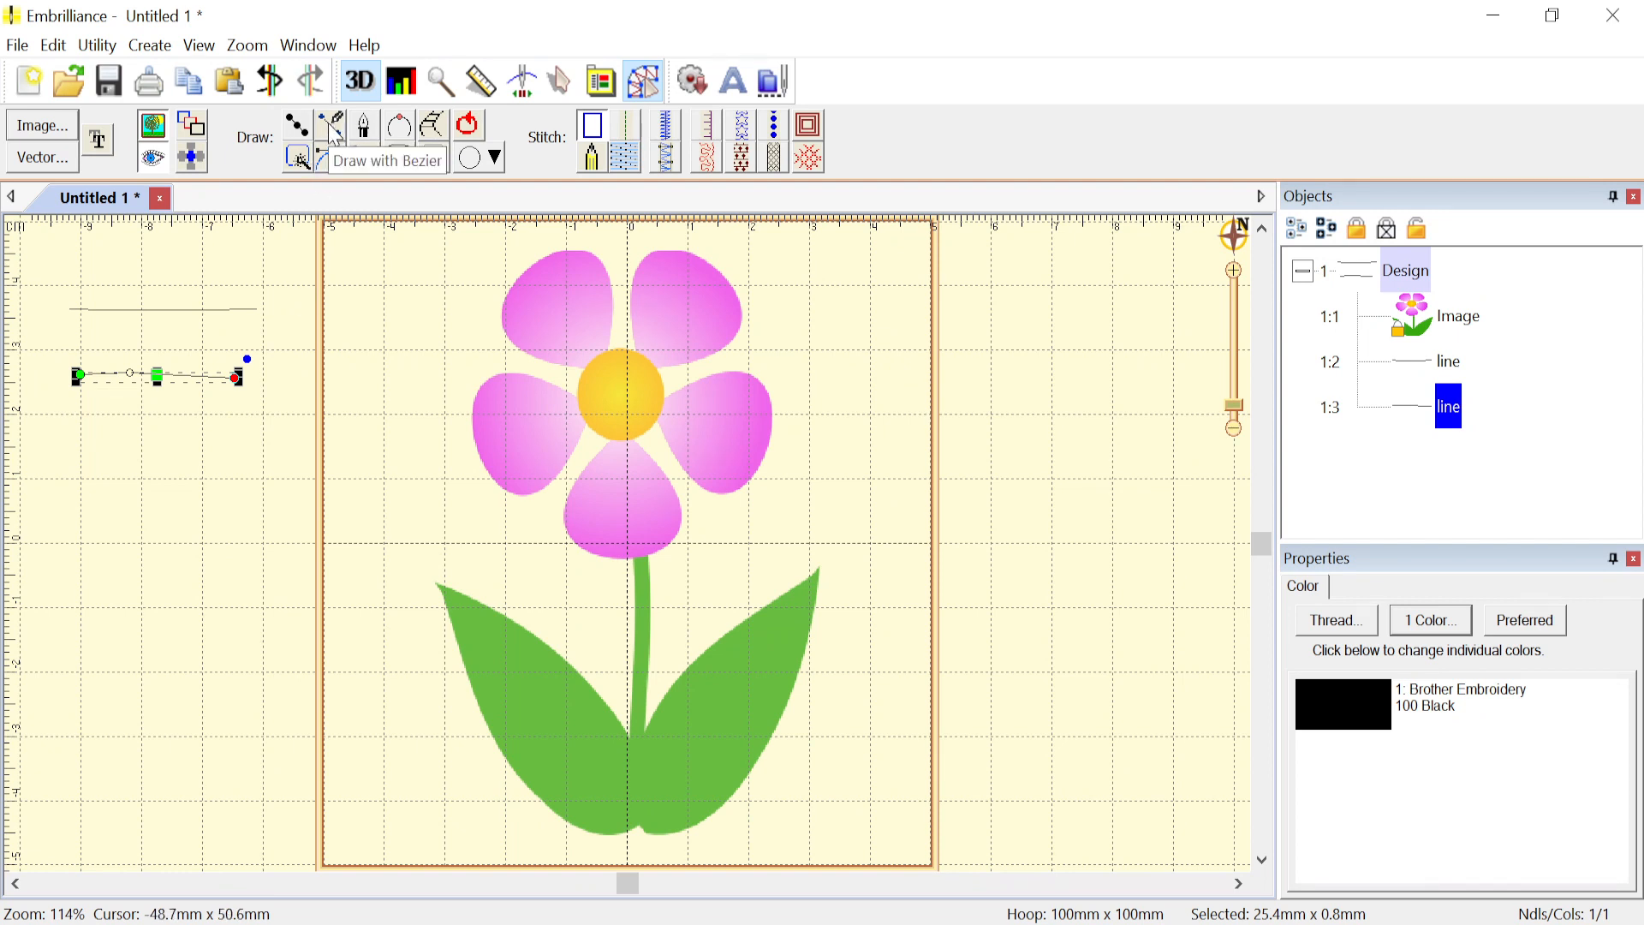
- Leave the Bezier drawing tool and delete the second line below the first one
left_click(266, 389)
left_click(330, 135)
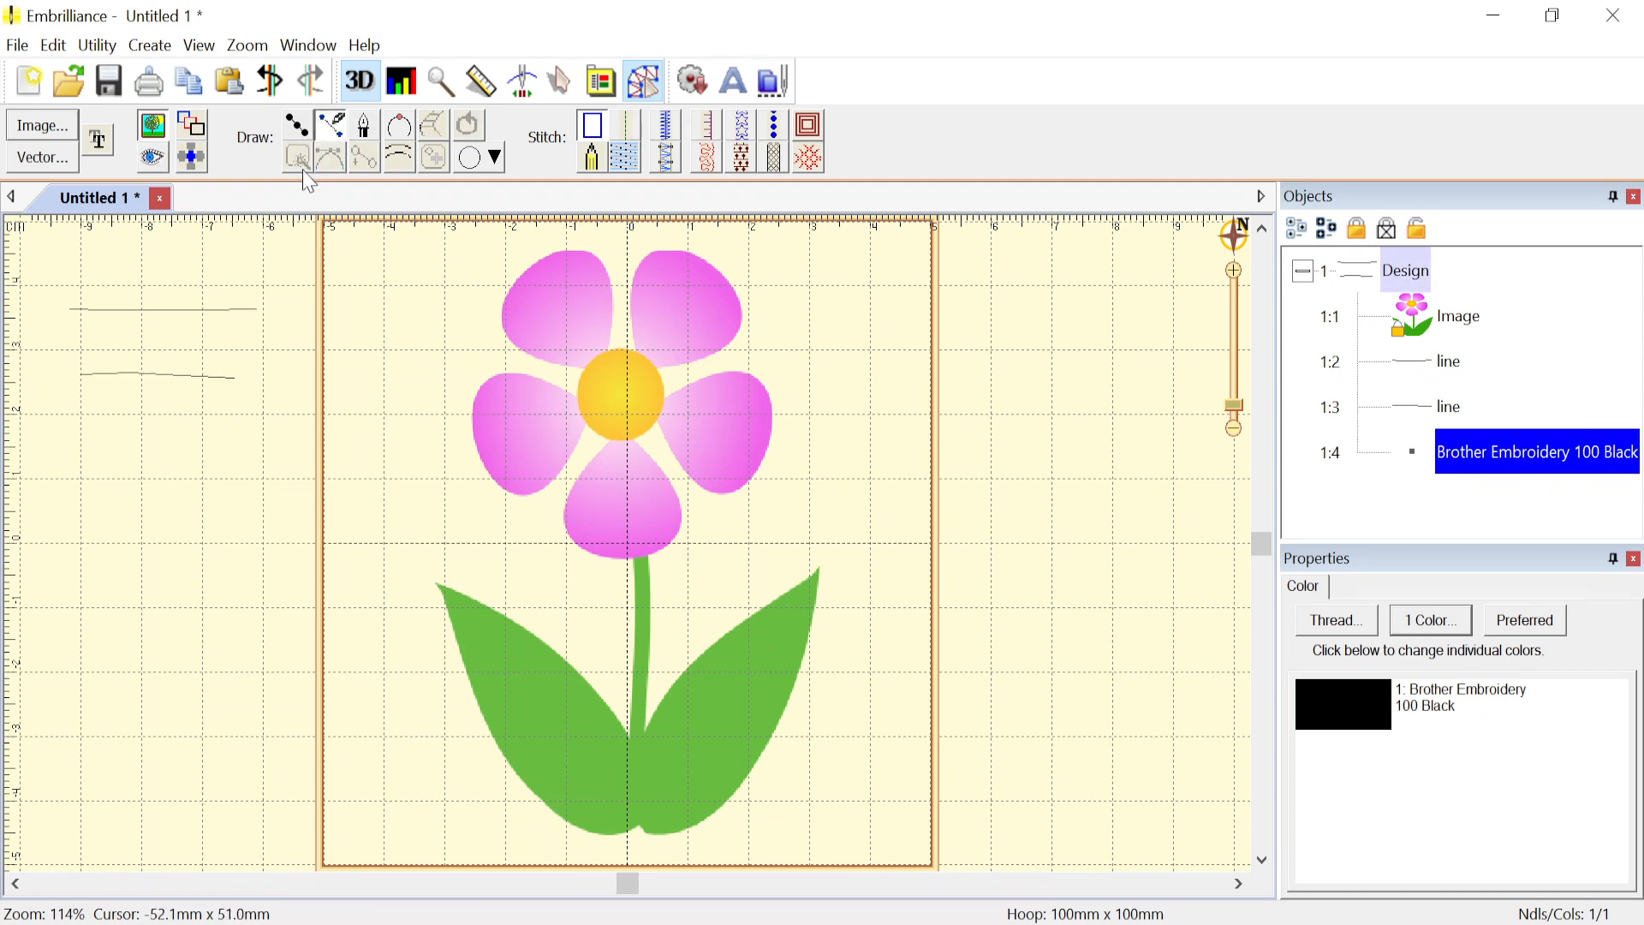
left_click(322, 130)
left_click(157, 379)
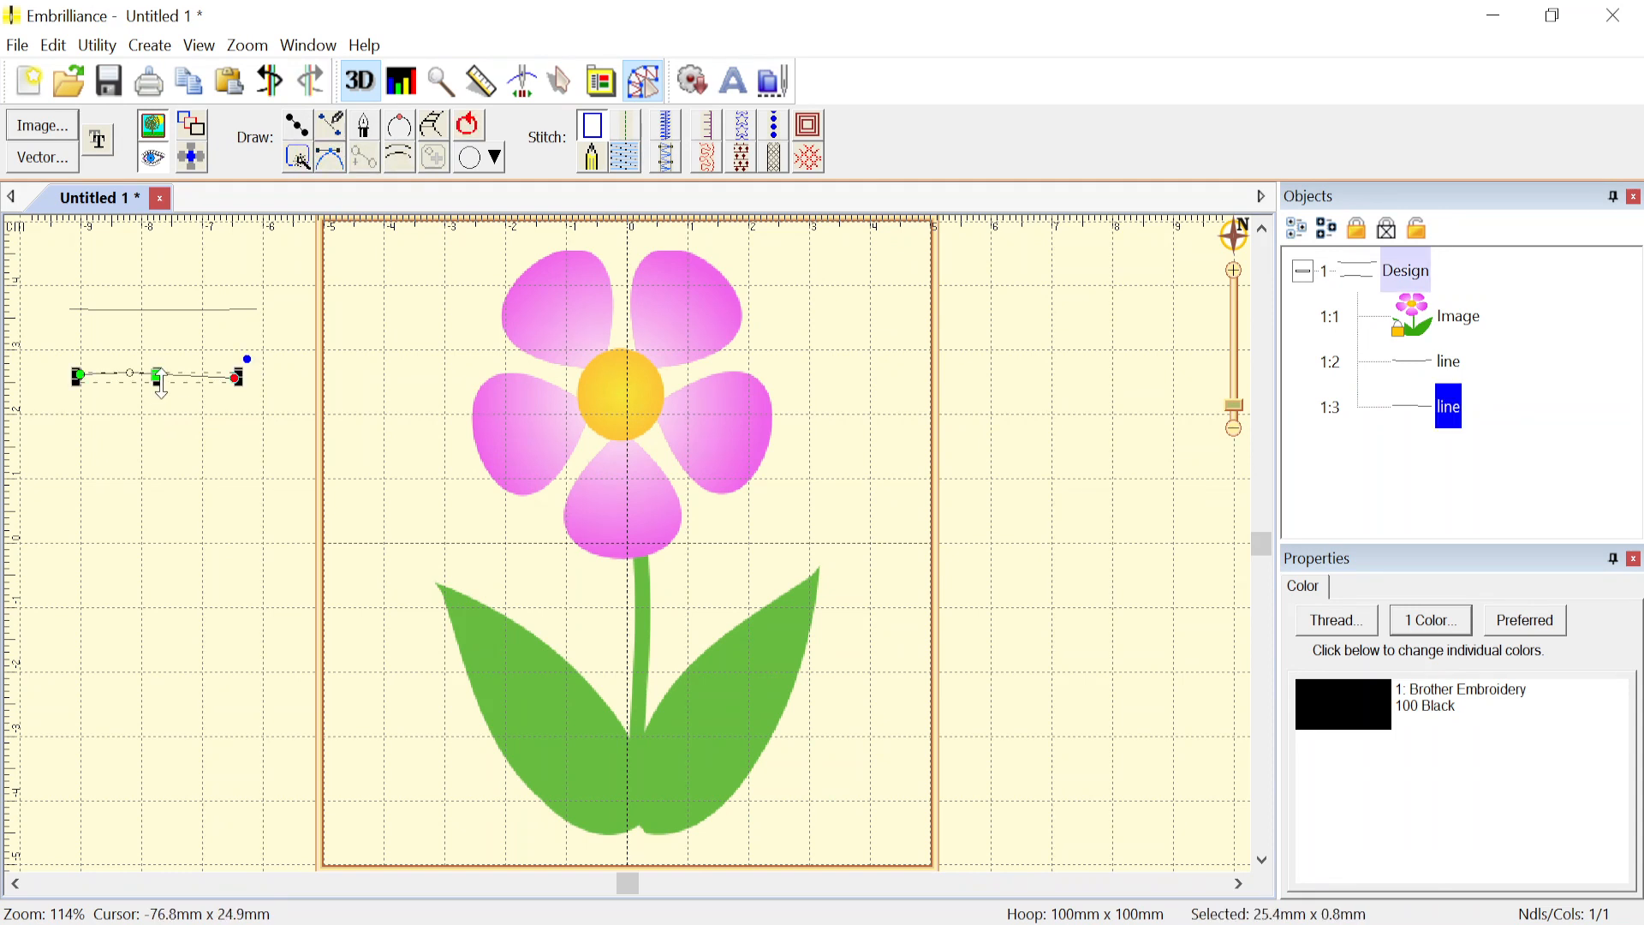
key("Delete")
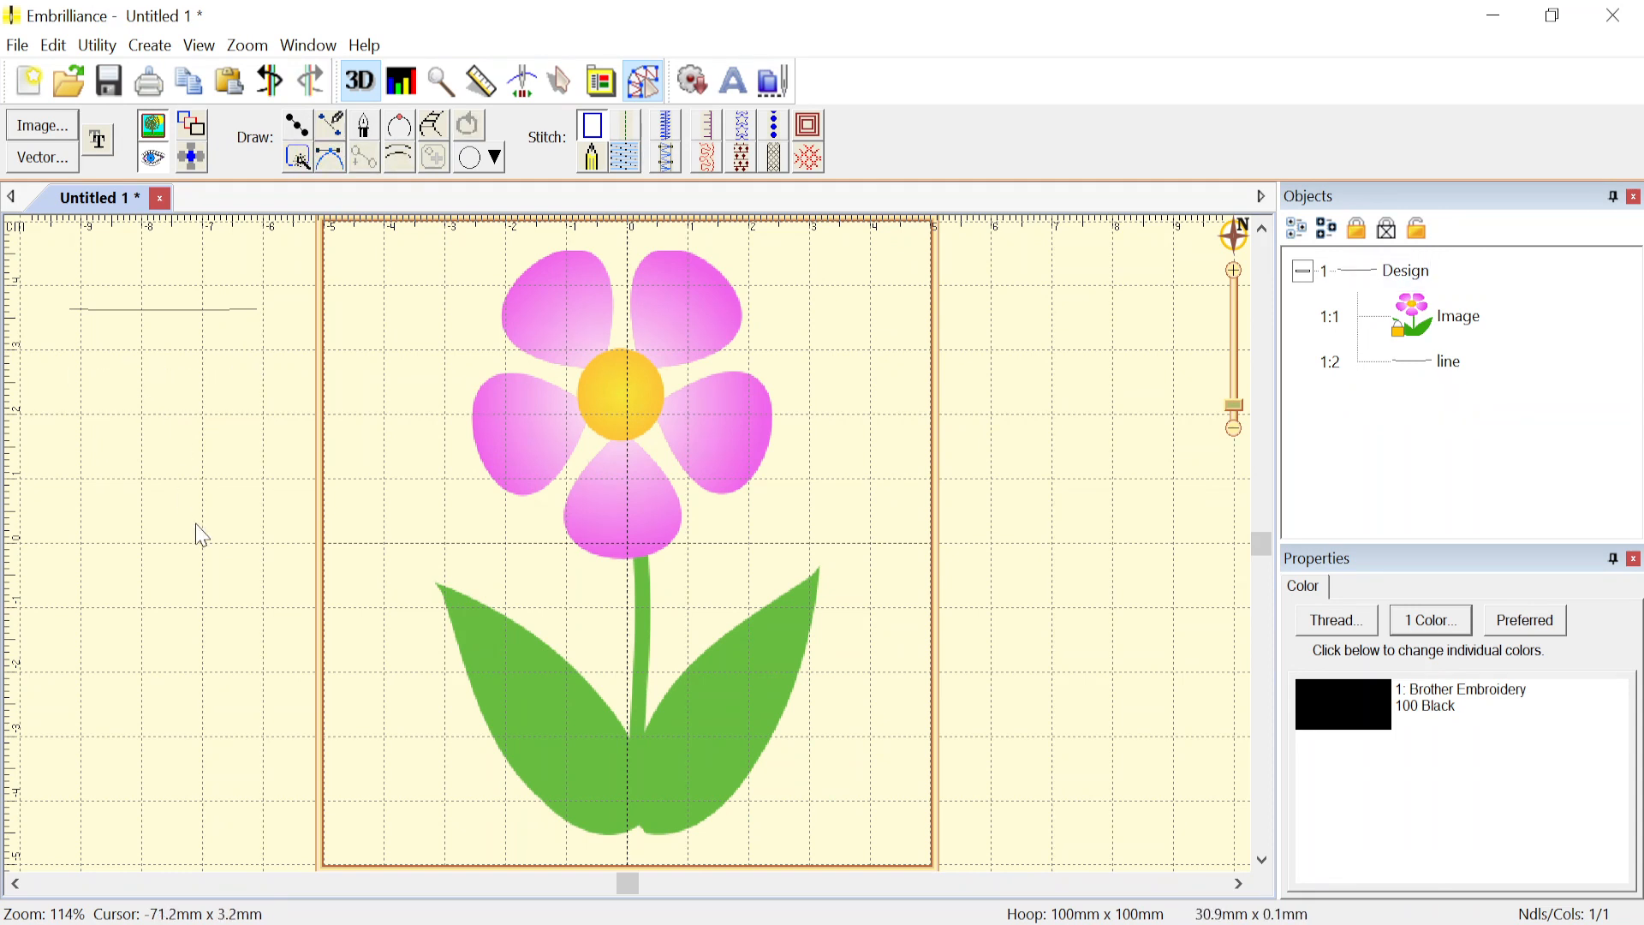
- Delete the remaining horizontal line beside the upper petals
left_click(229, 312)
key("Delete")
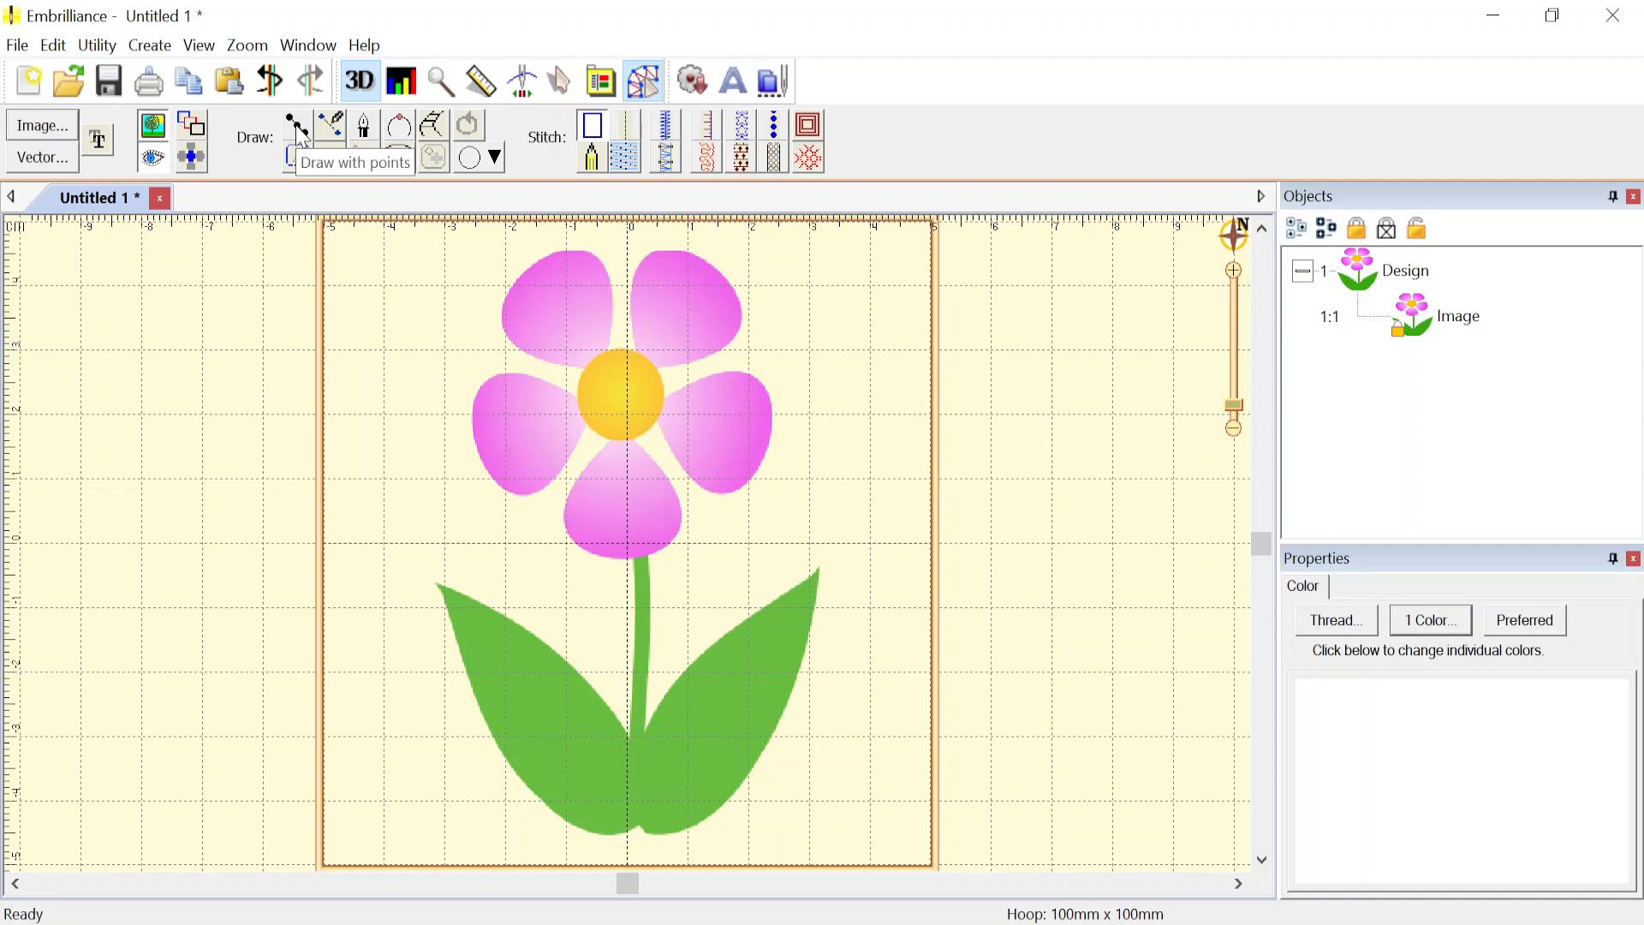
- Draw a four-point S-shaped curve about 47 mm wide with Draw with points, reaching from beside the hoop just past its edge
left_click(297, 127)
left_click(84, 374)
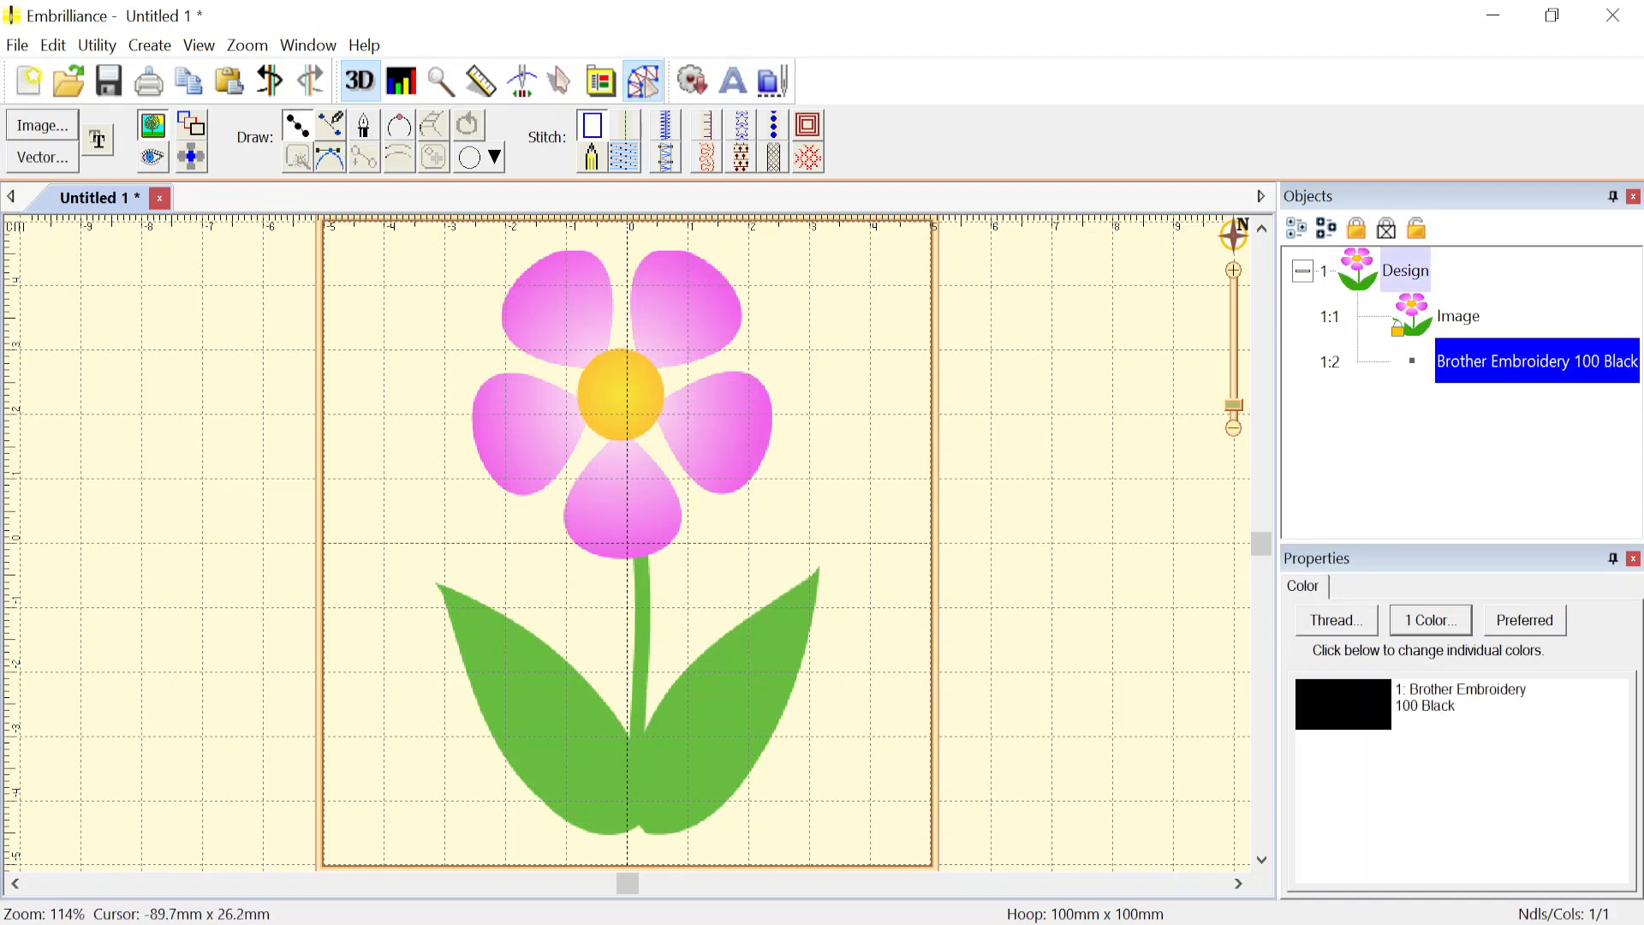
left_click(181, 277)
left_click(235, 389)
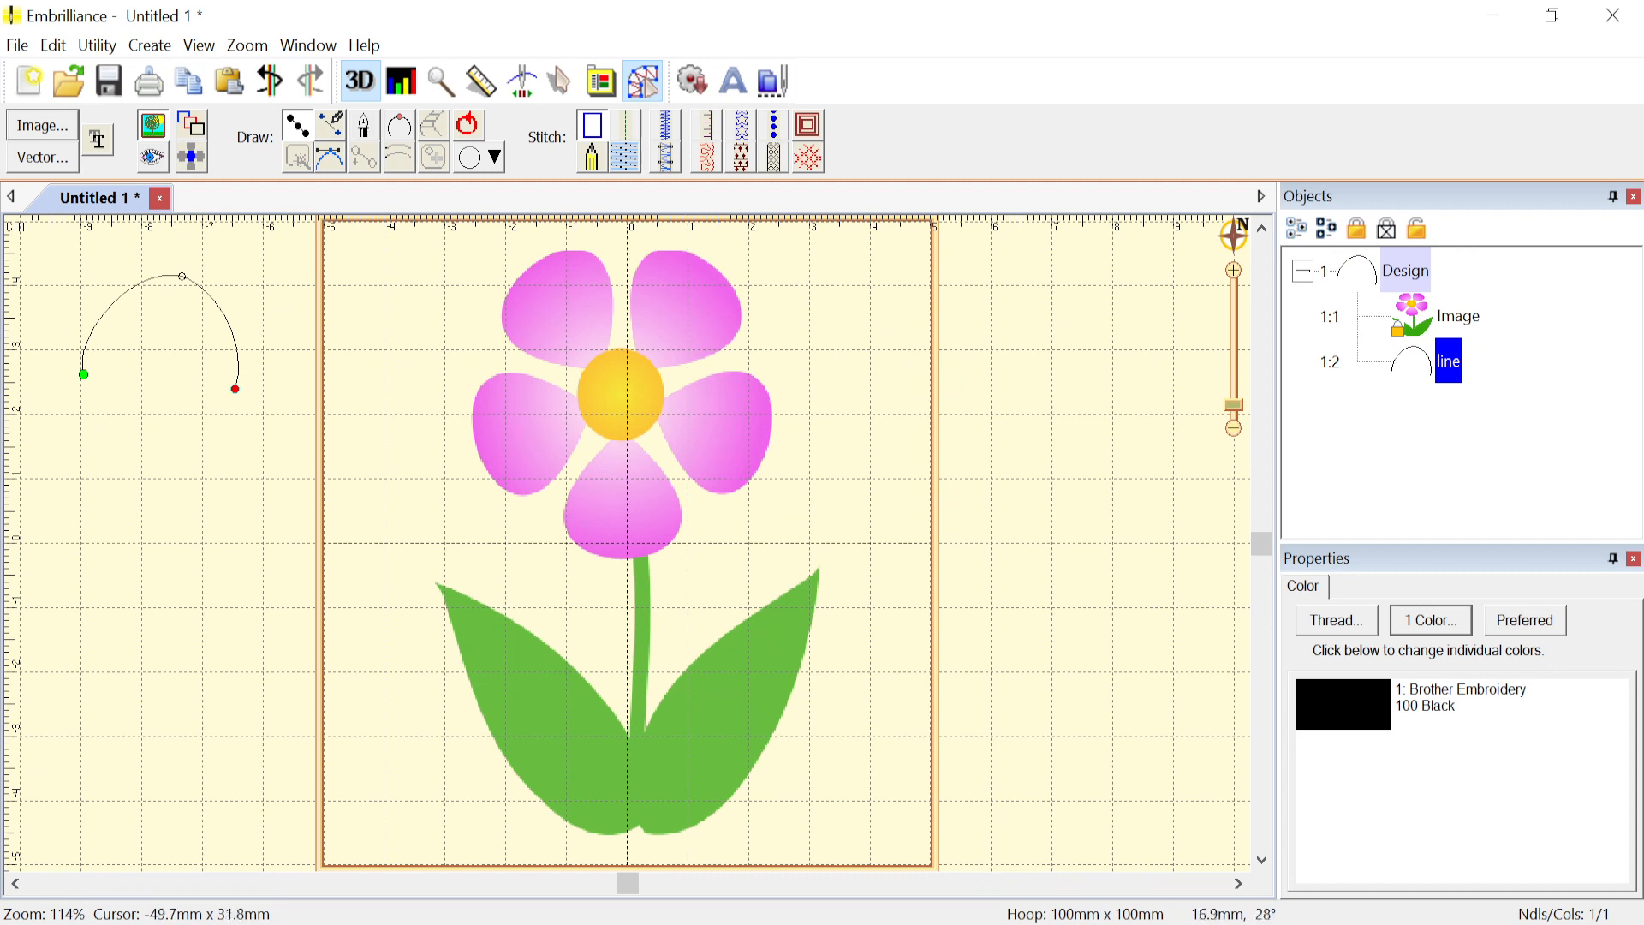
left_click(370, 294)
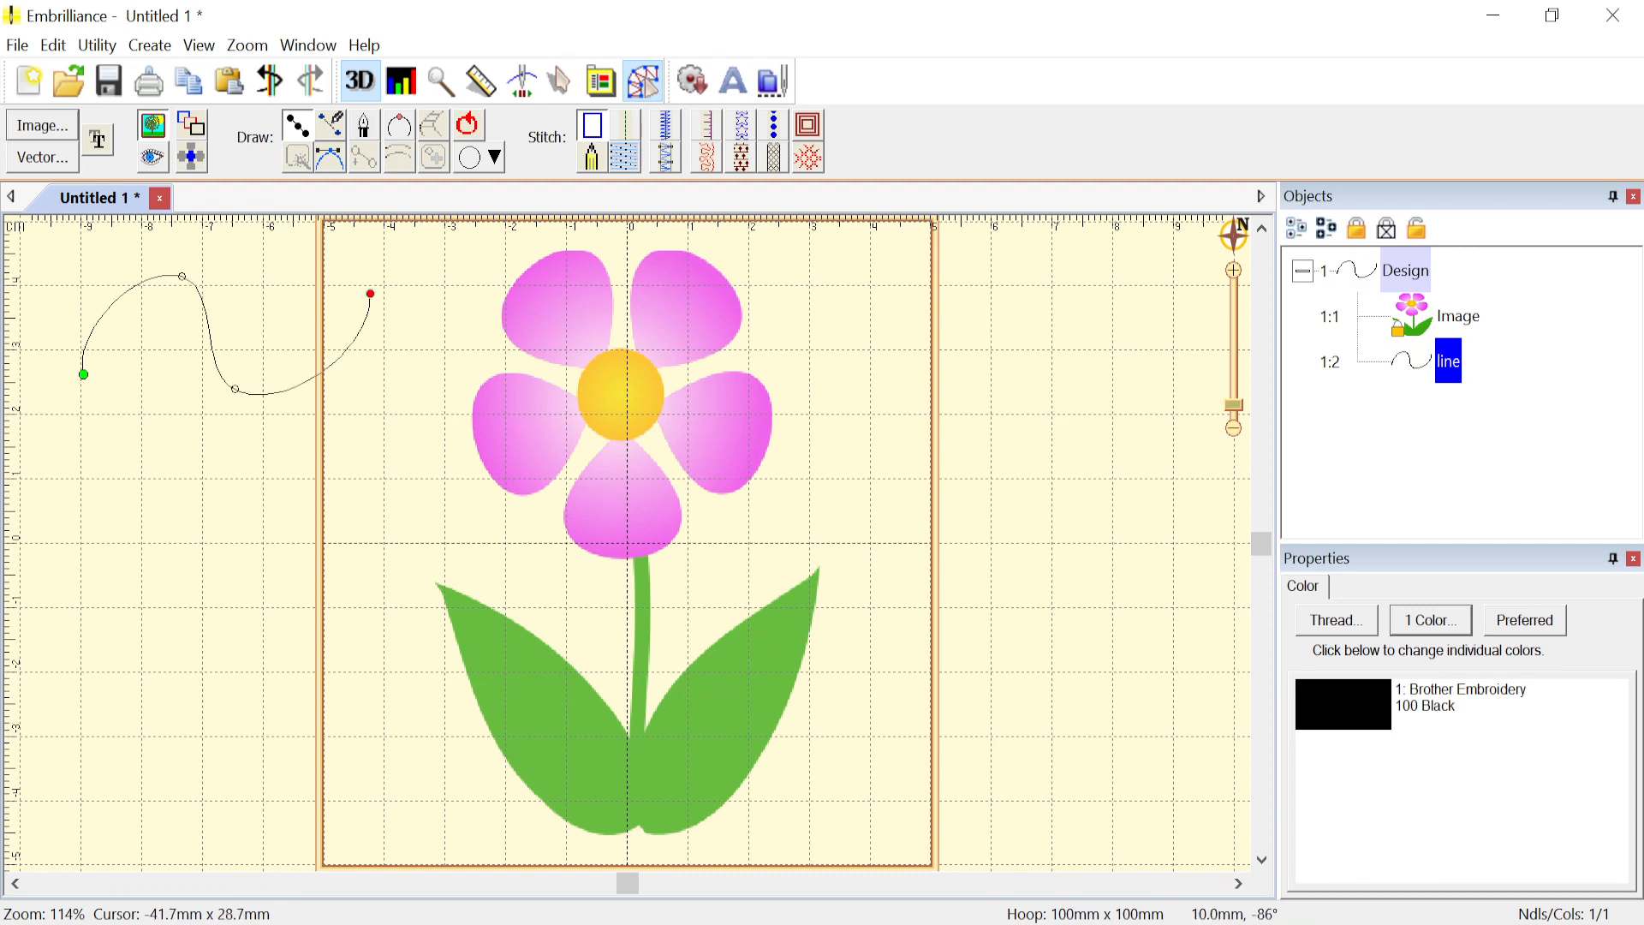
left_click(299, 159)
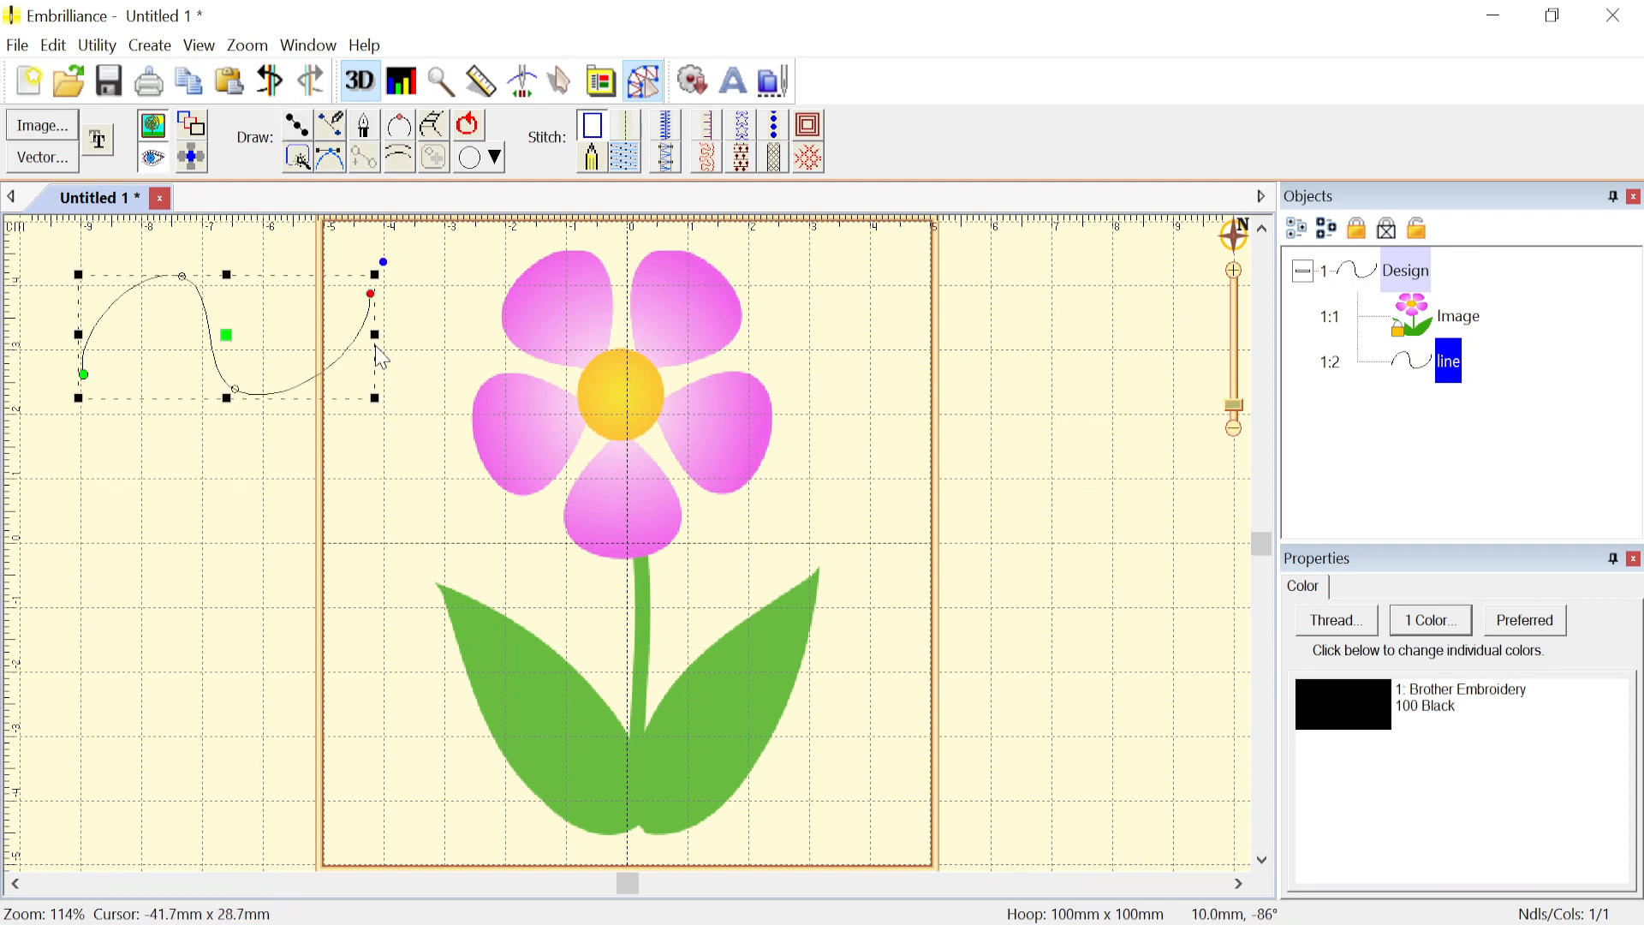
- Convert the curve to a Run stitch and try the BackStitch and Stem types before setting it back to Single
left_click(635, 133)
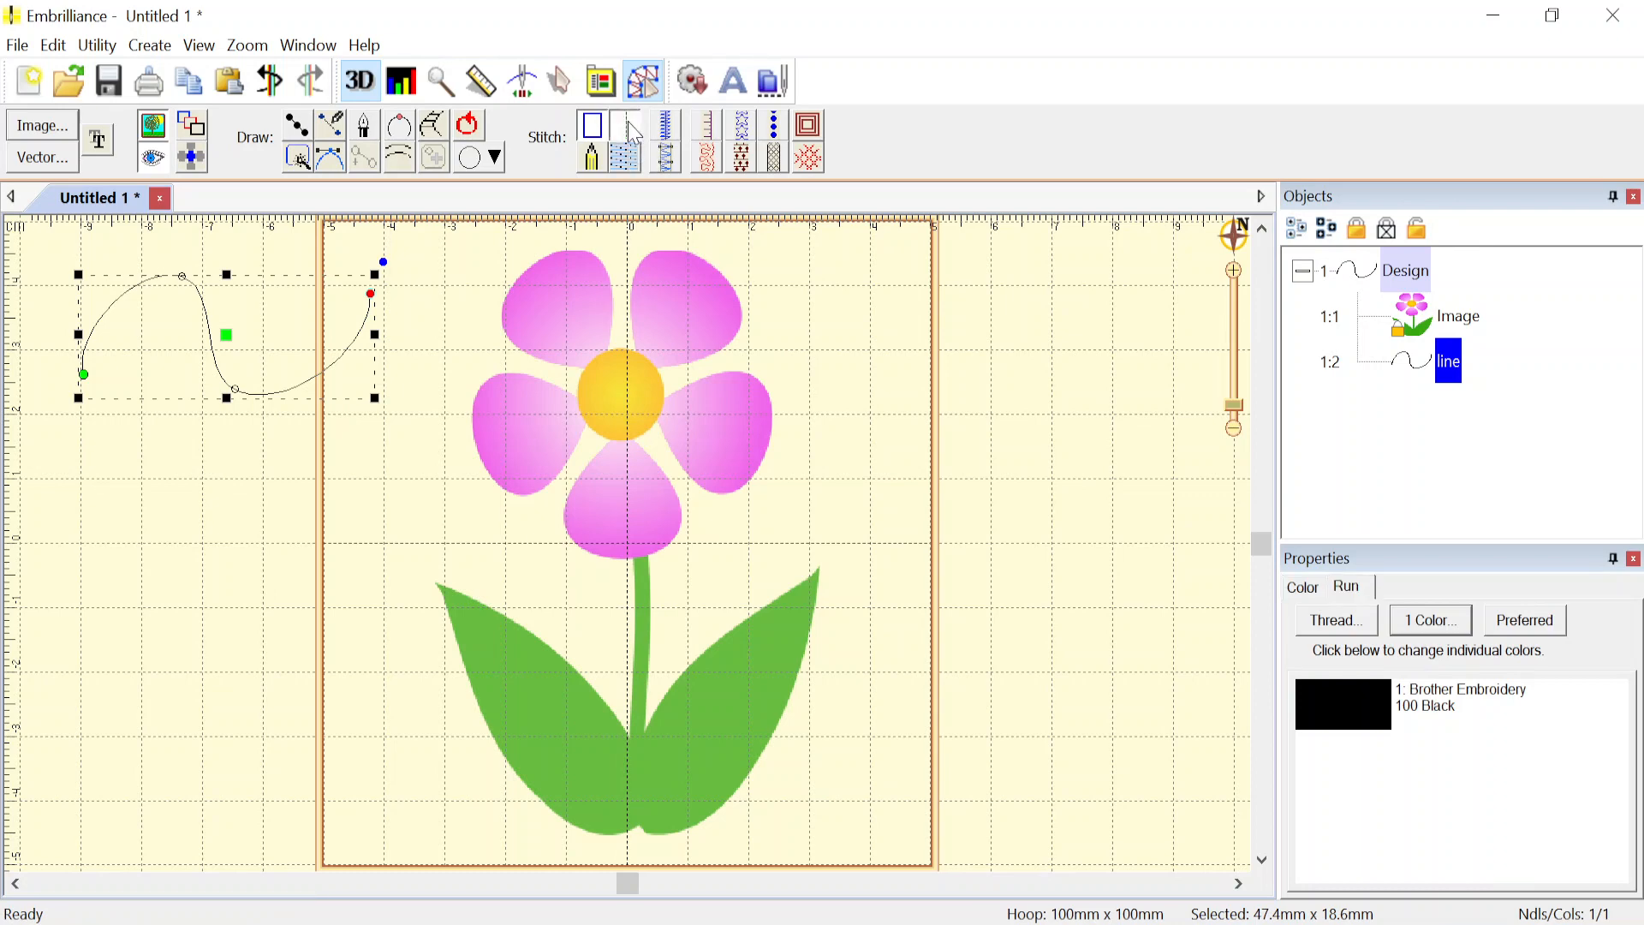
scroll(631, 550, "up", 4)
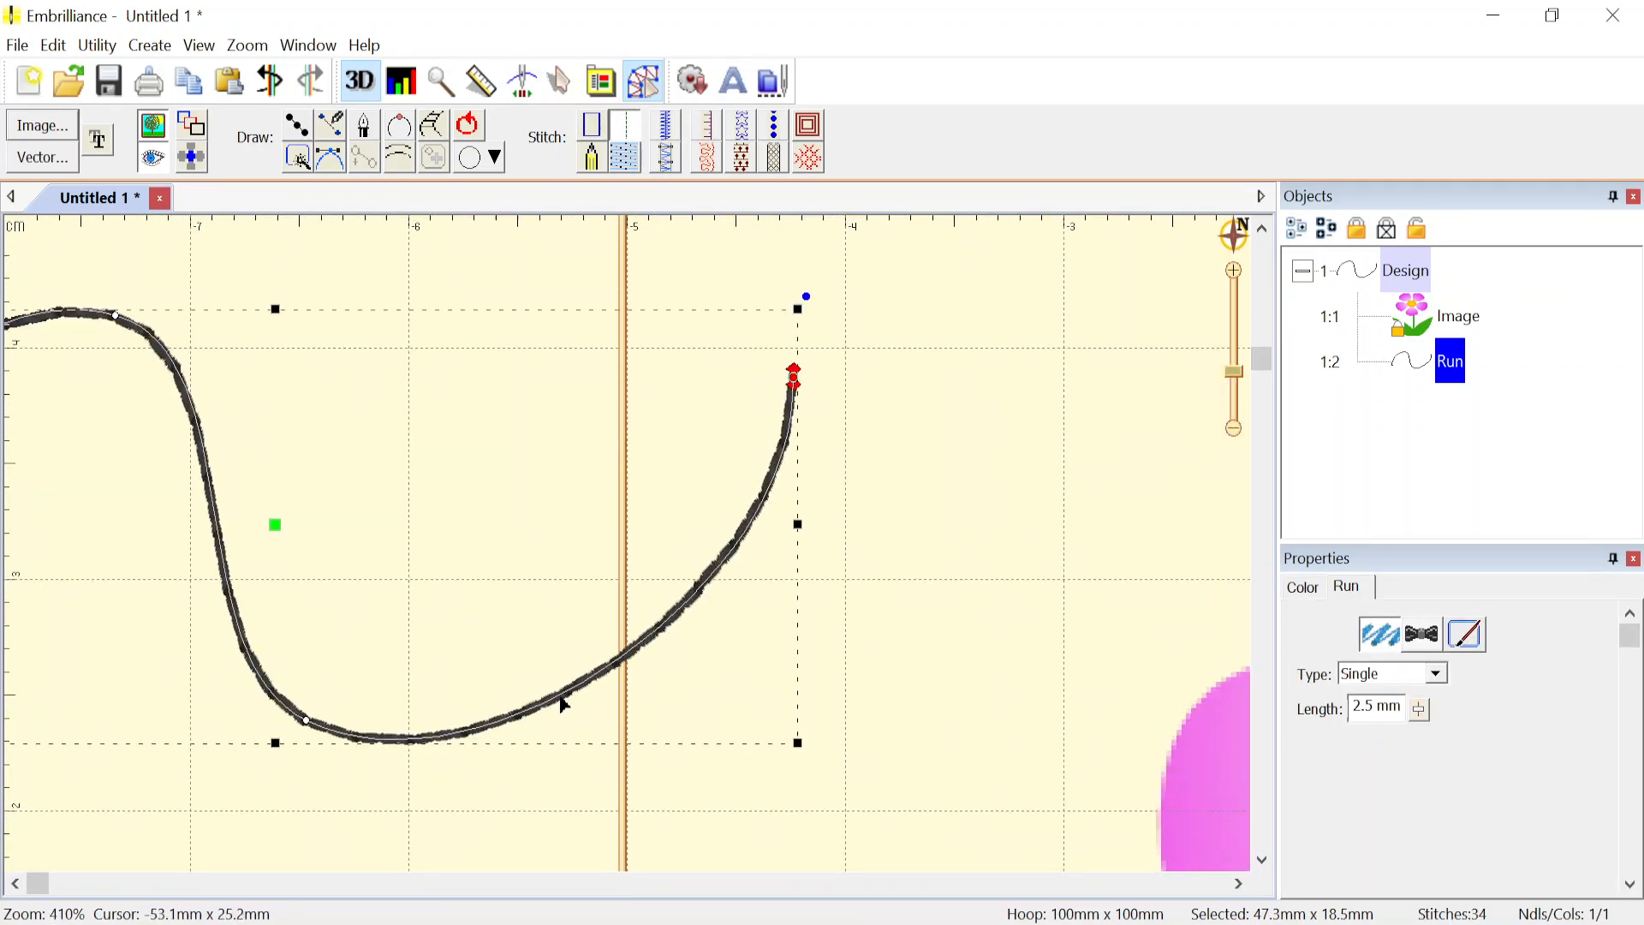
left_click(1438, 675)
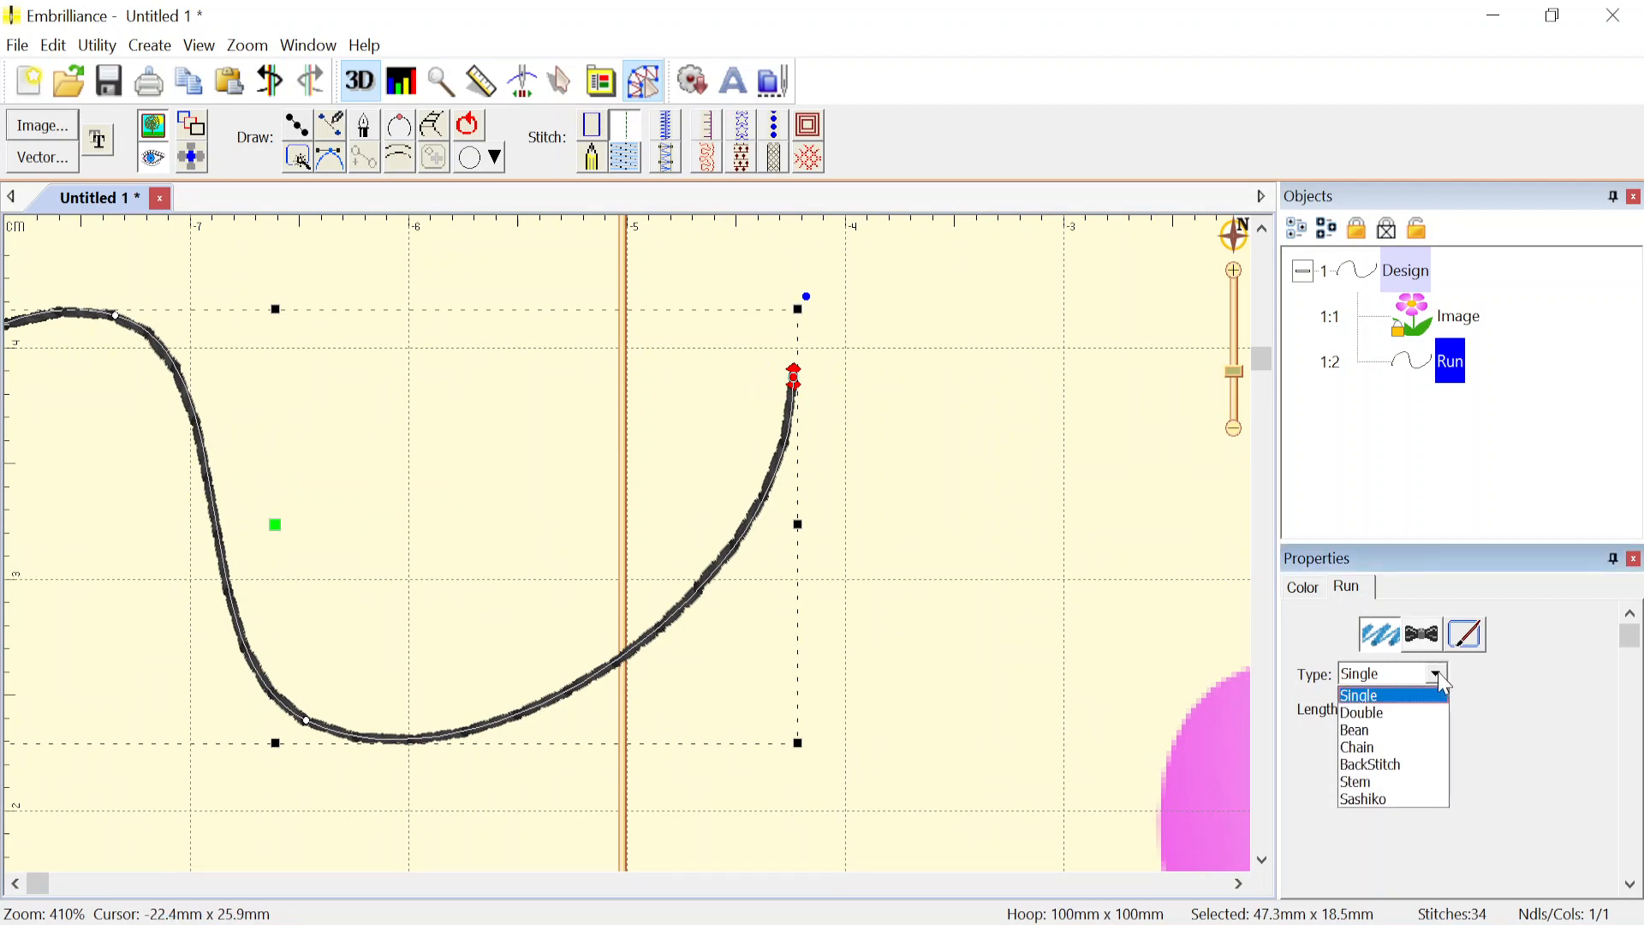
left_click(1402, 769)
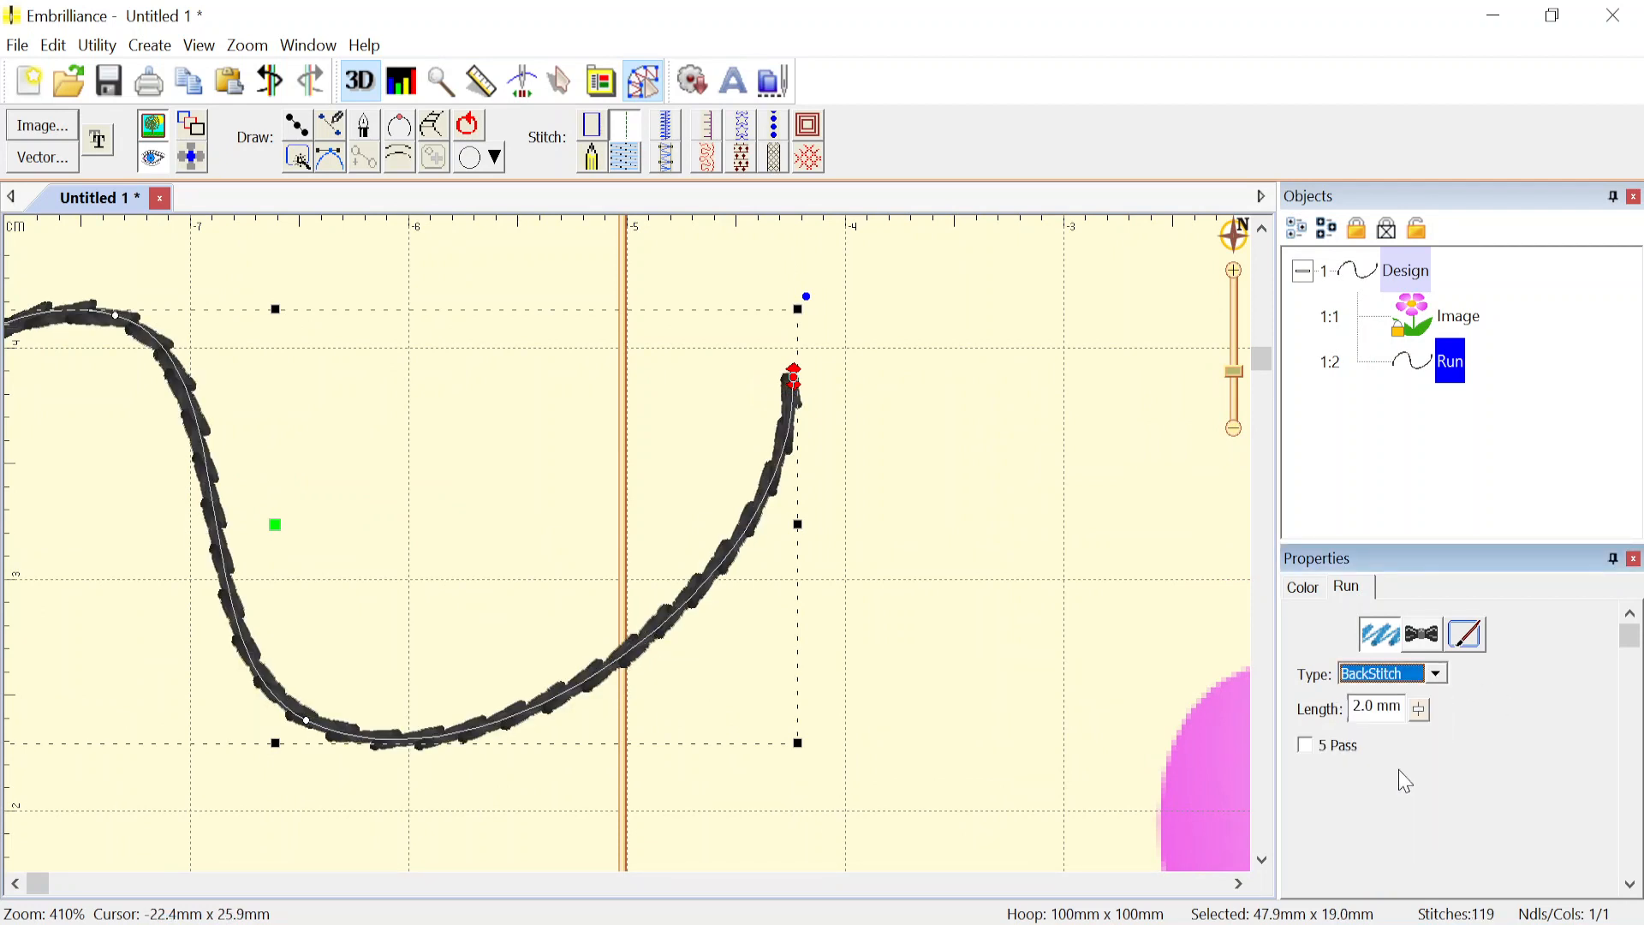
left_click(1440, 677)
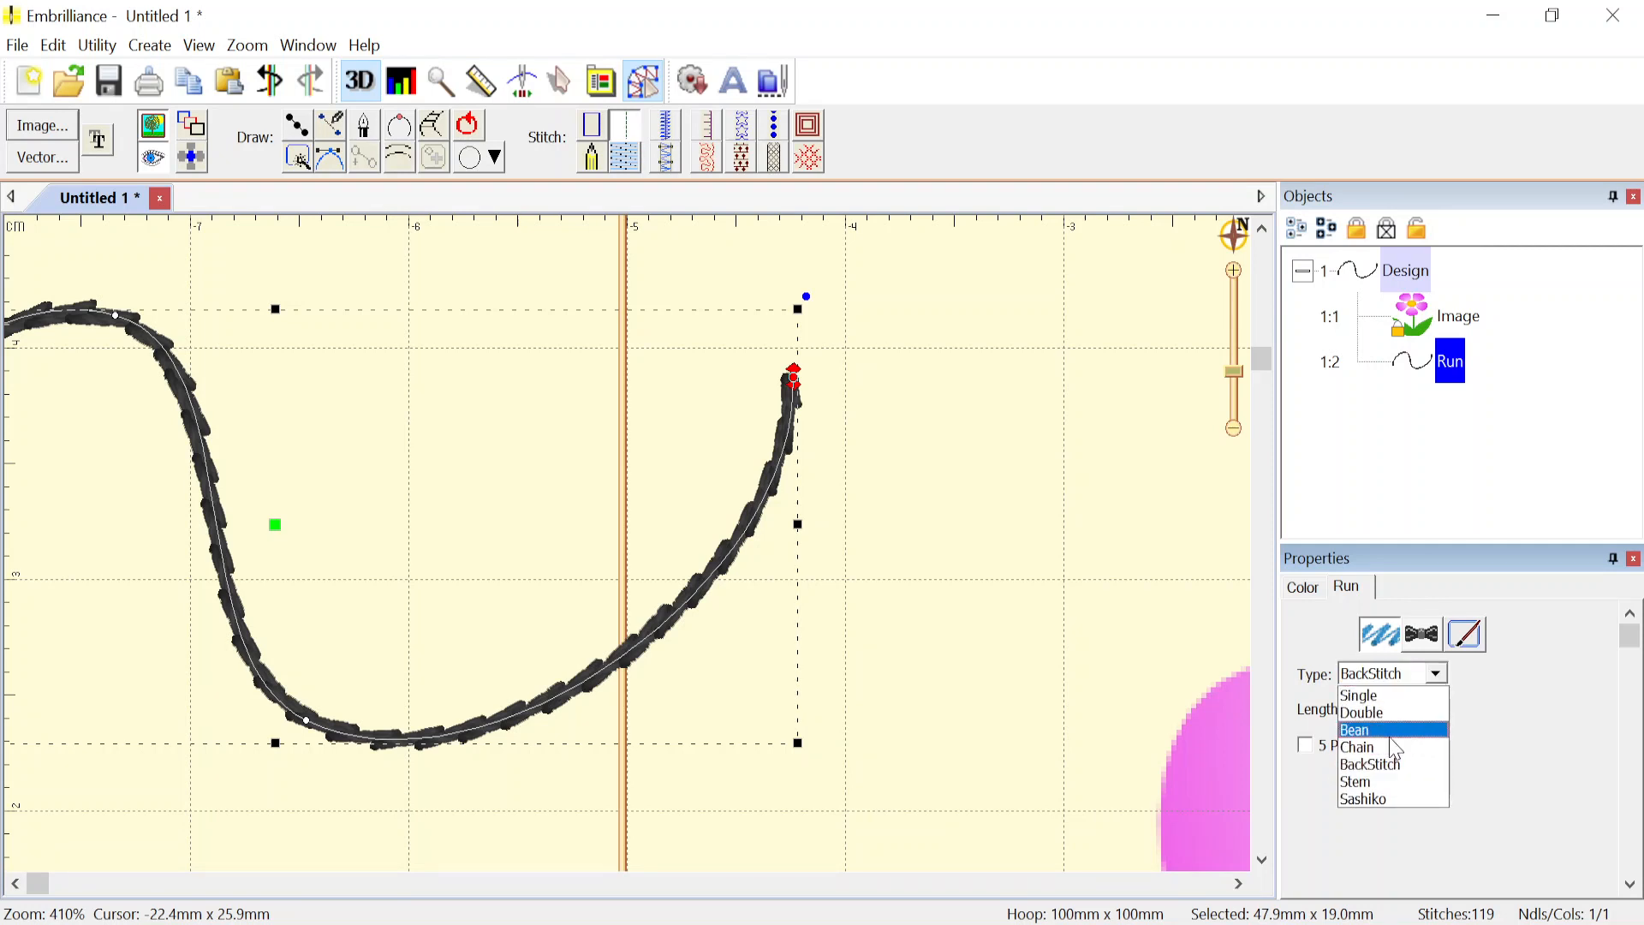
left_click(1394, 782)
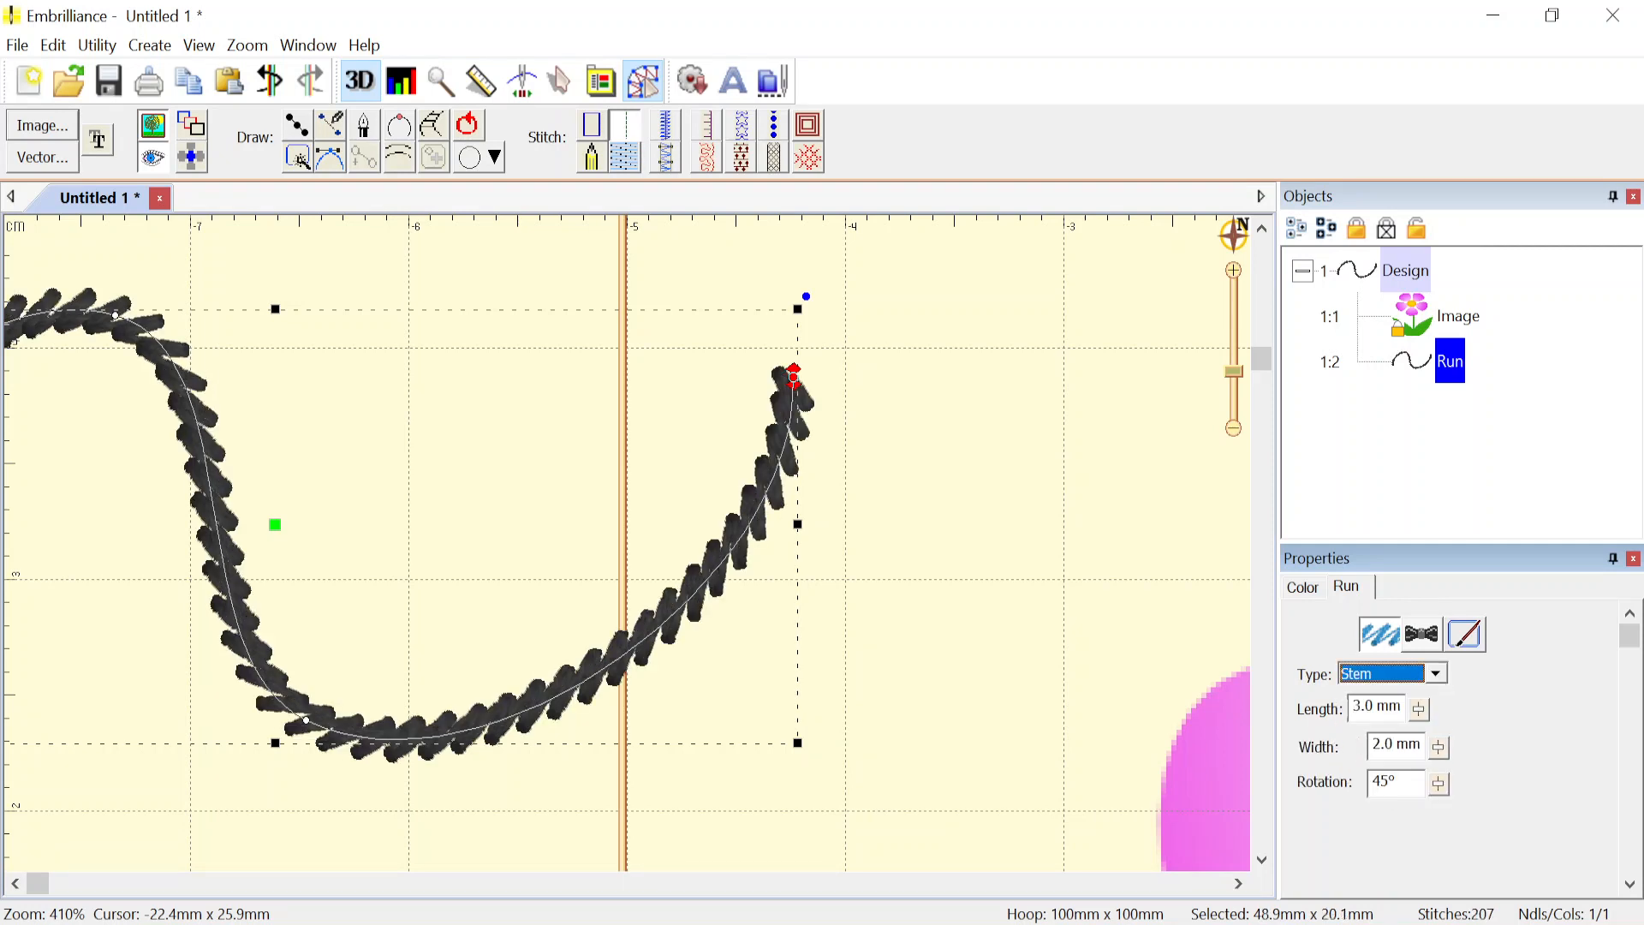
left_click(1439, 677)
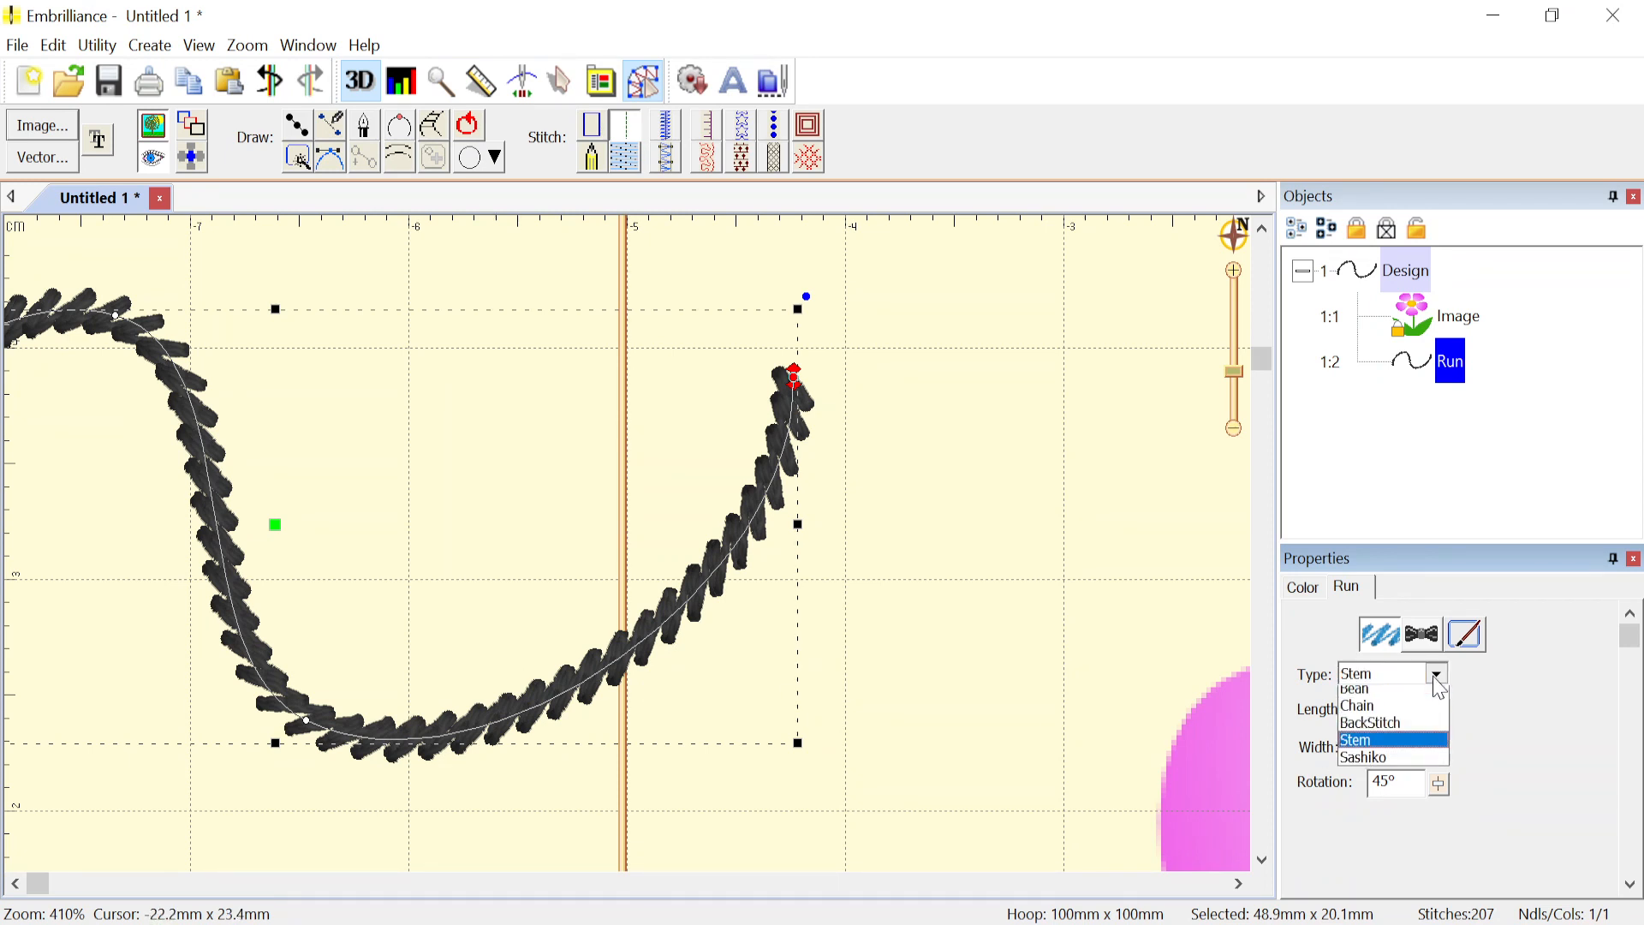
left_click(1395, 696)
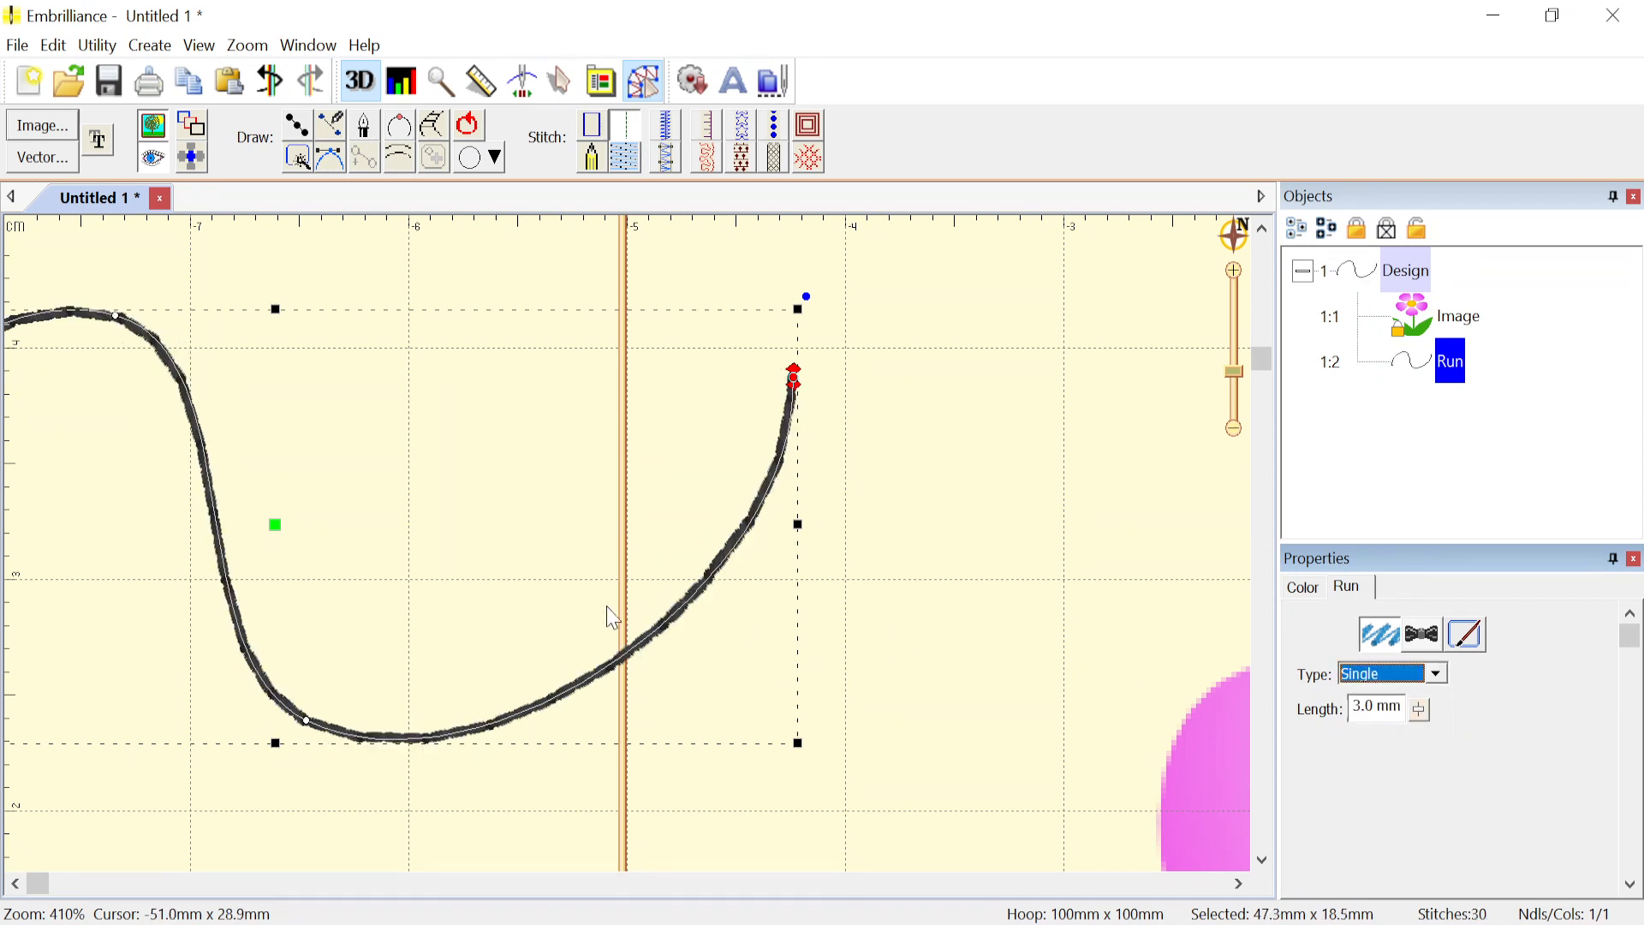
- Delete the S-shaped run stitch curve
scroll(613, 616, "down", 3)
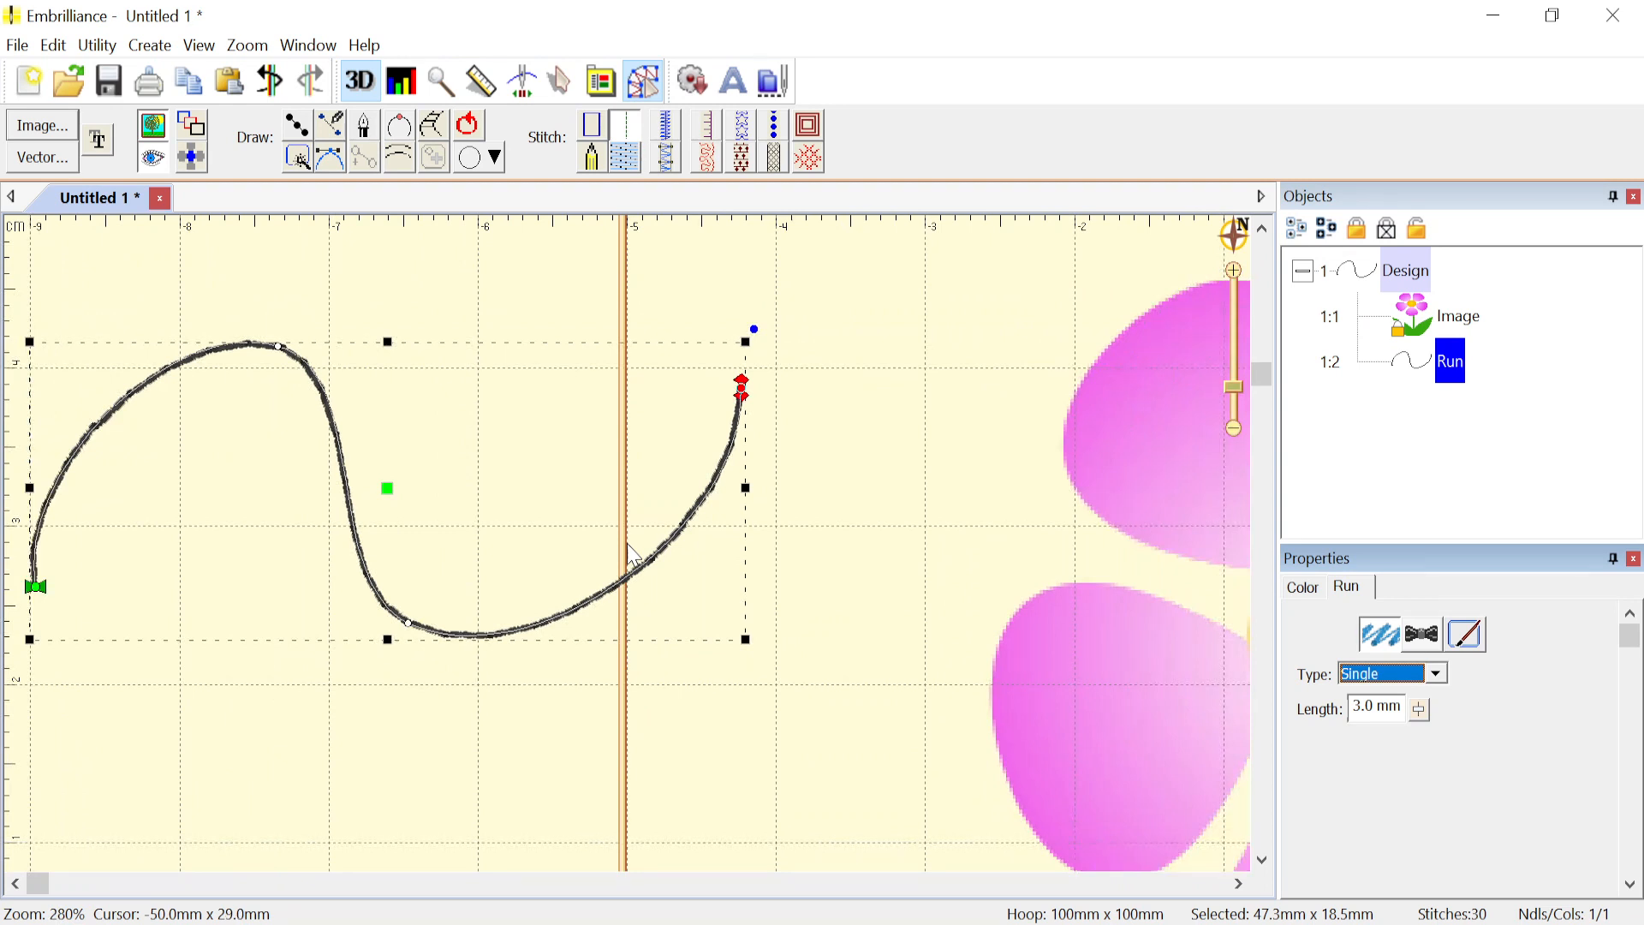
left_click(651, 554)
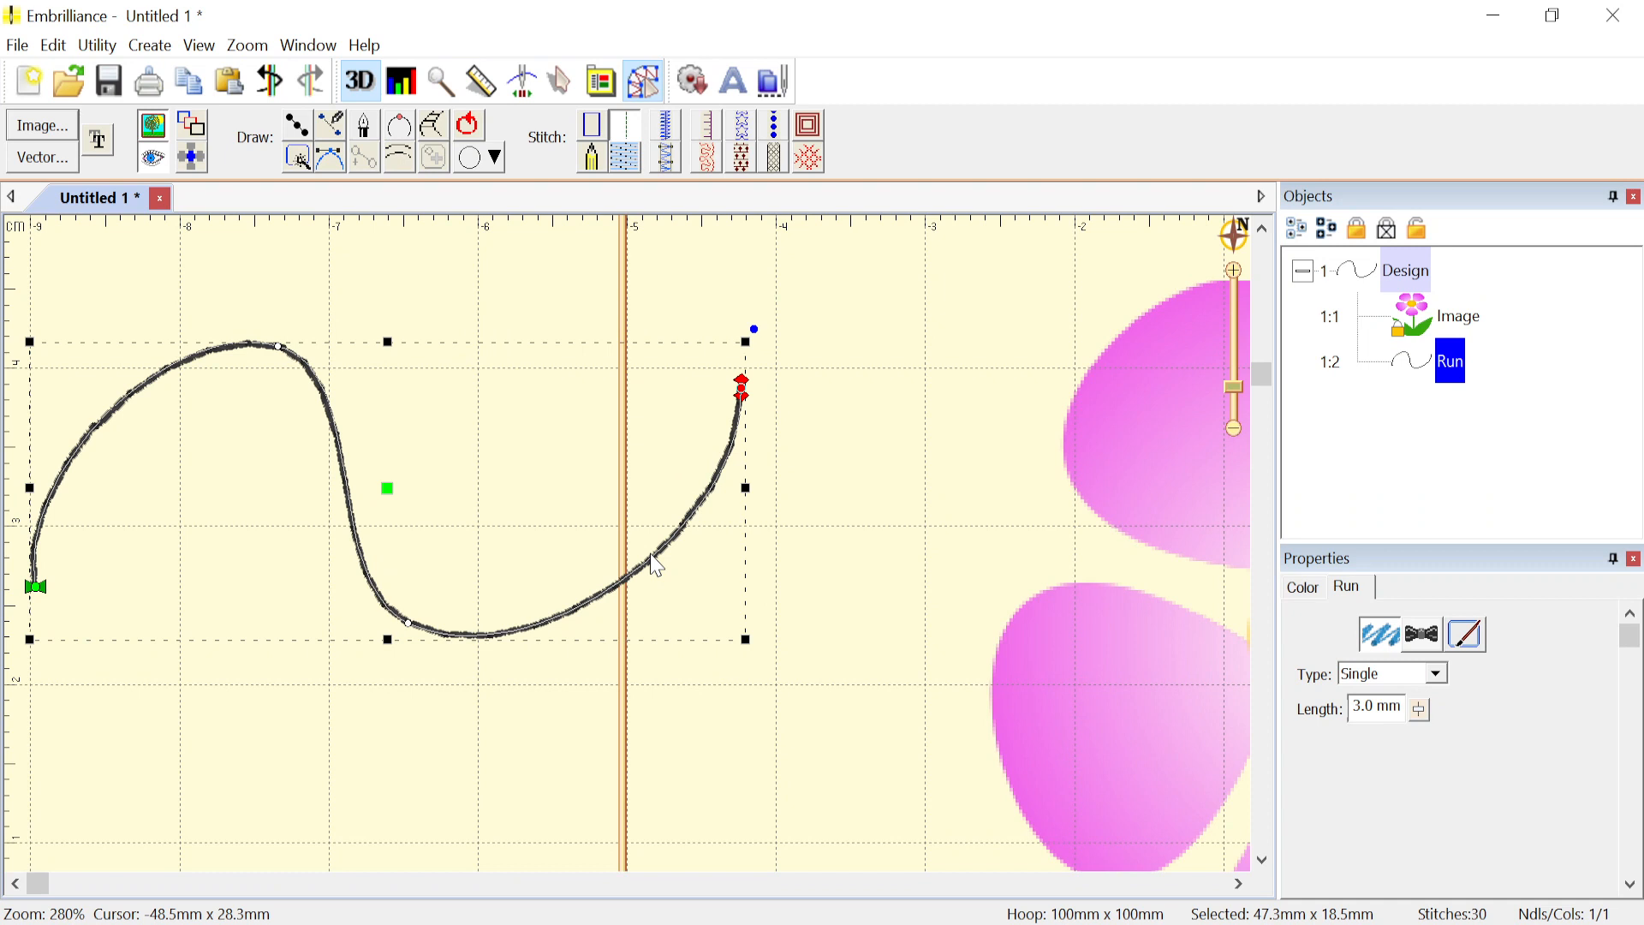
key("Delete")
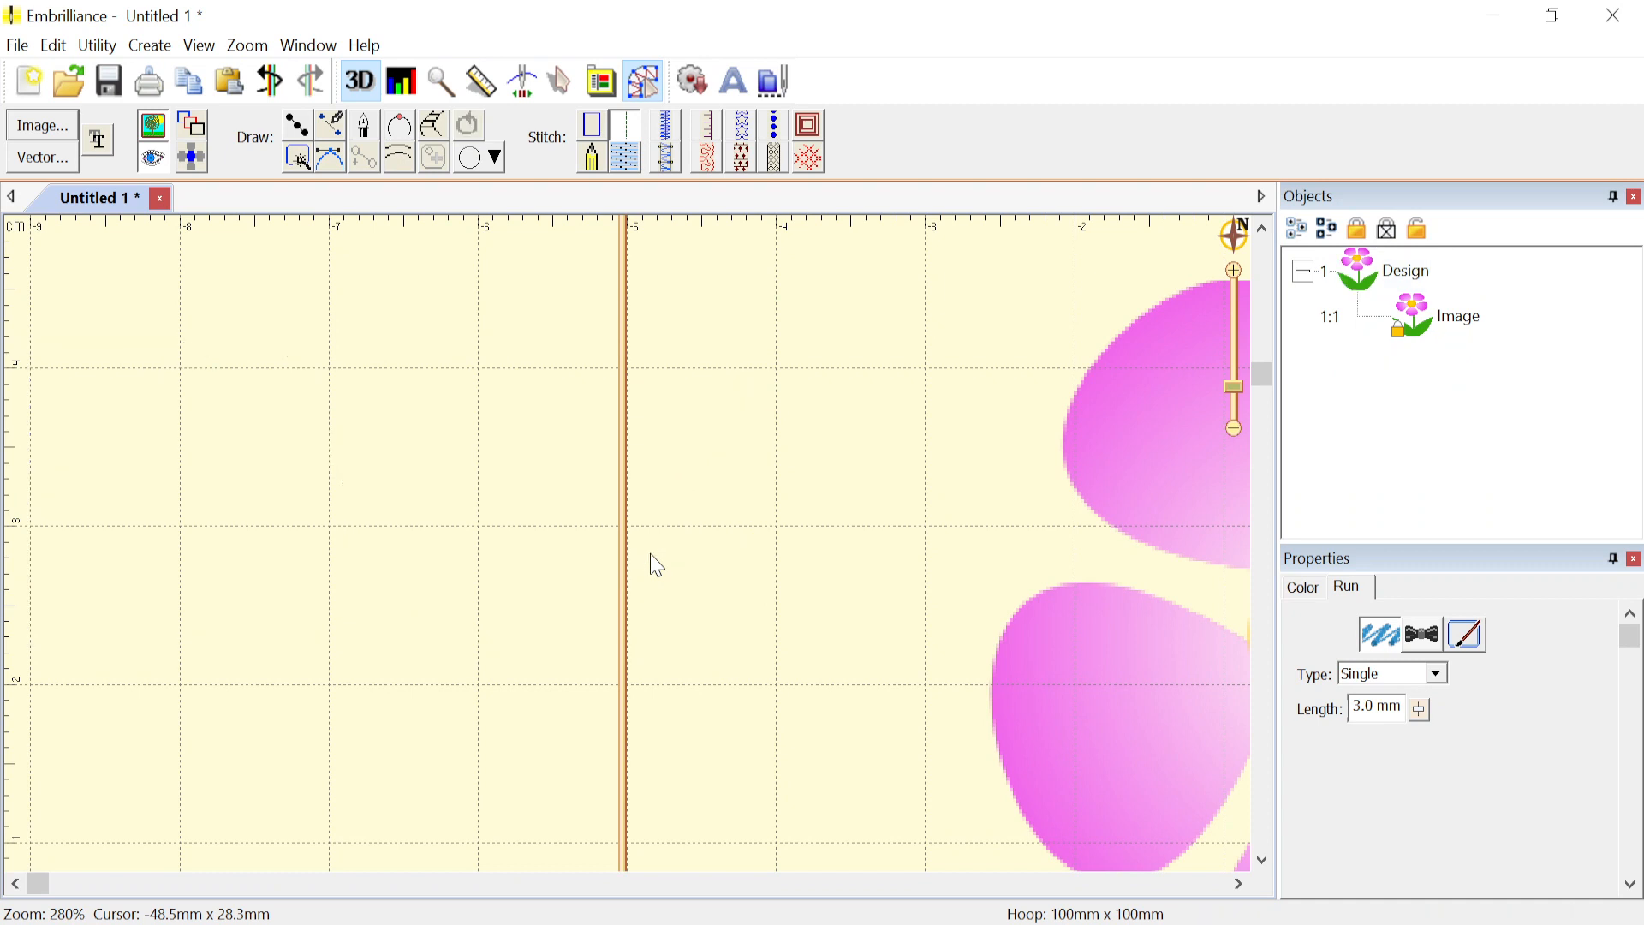
left_click(298, 135)
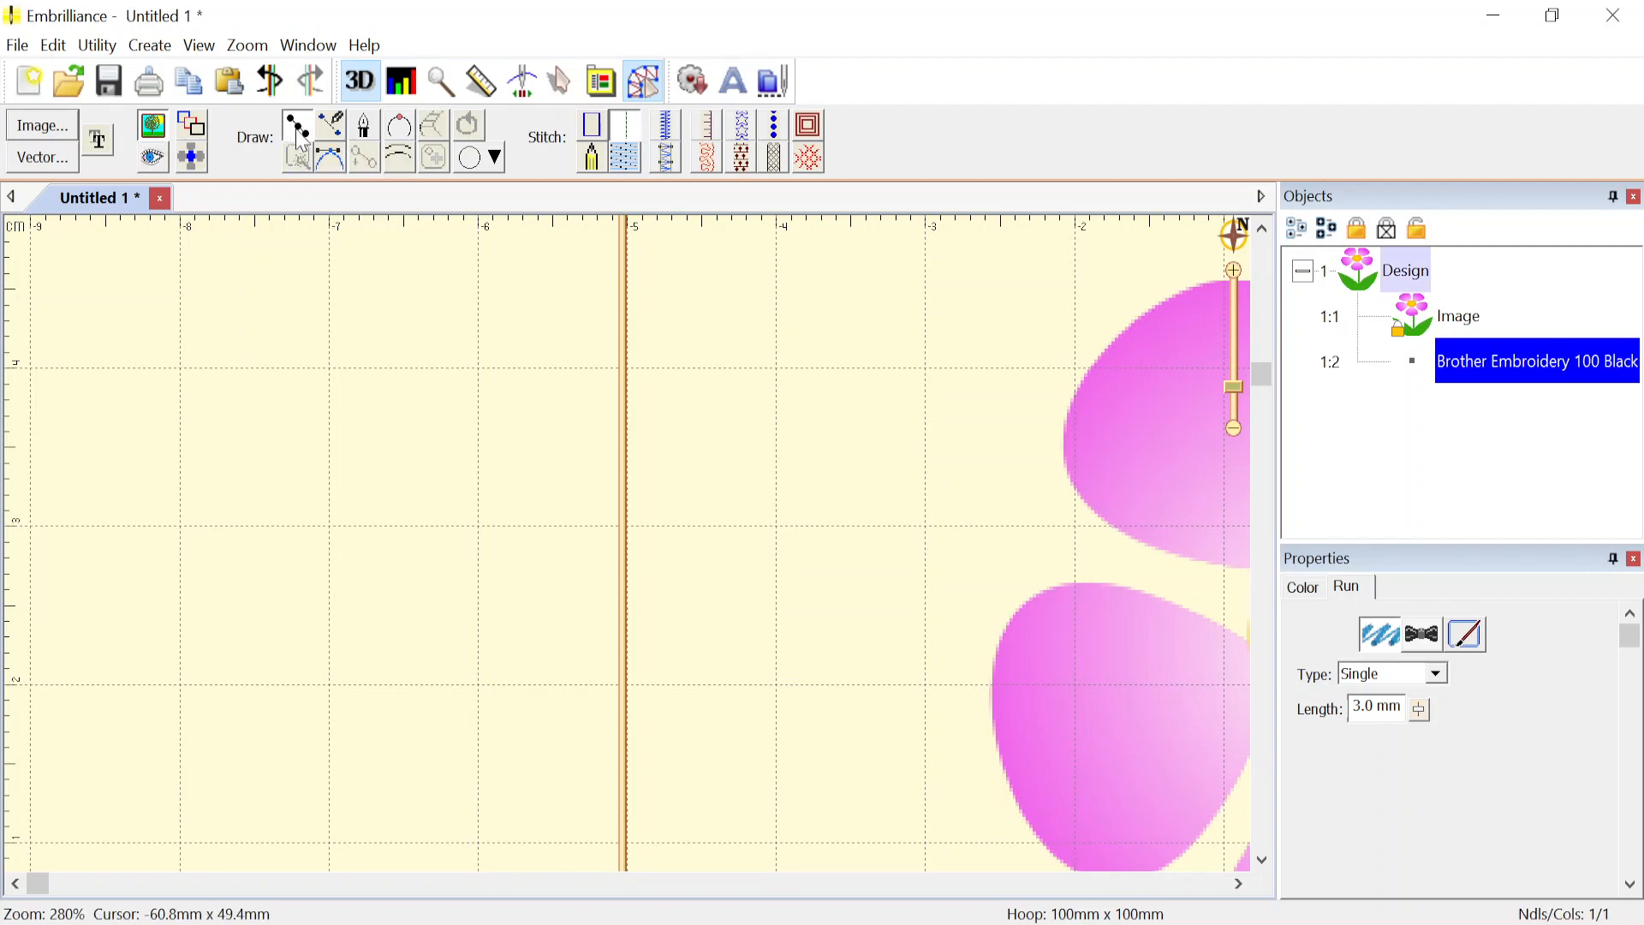
left_click(215, 391)
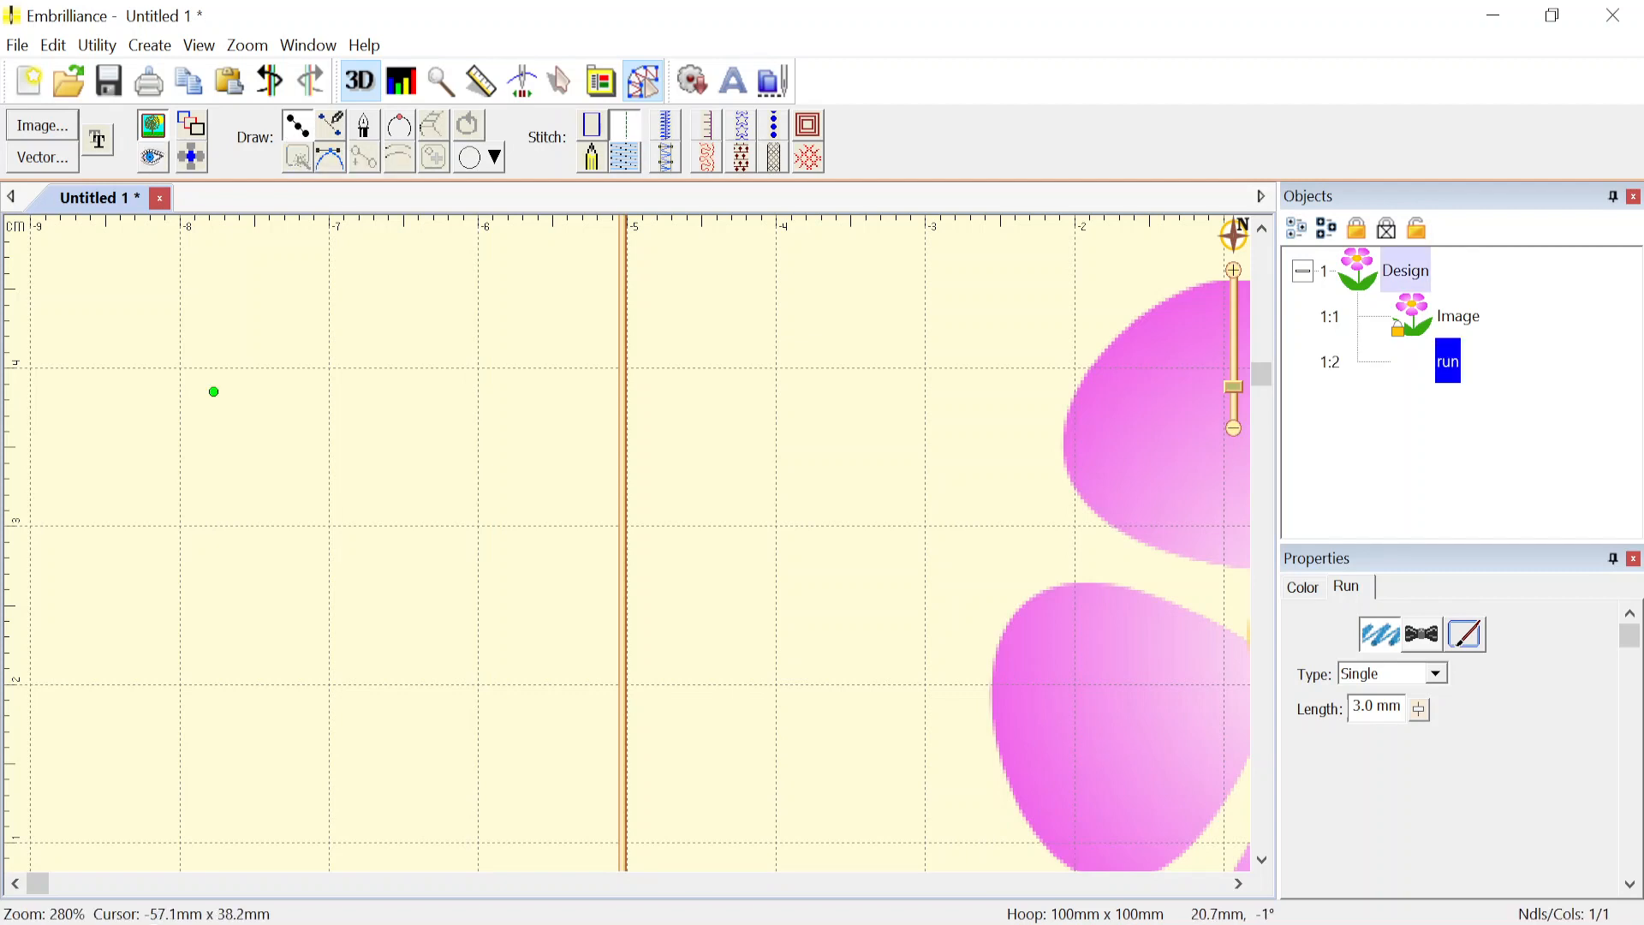
key("Escape")
- Draw a four-cornered, straight-sided shape about 33 by 16 mm across the hoop edge and close its outline
left_click(330, 129)
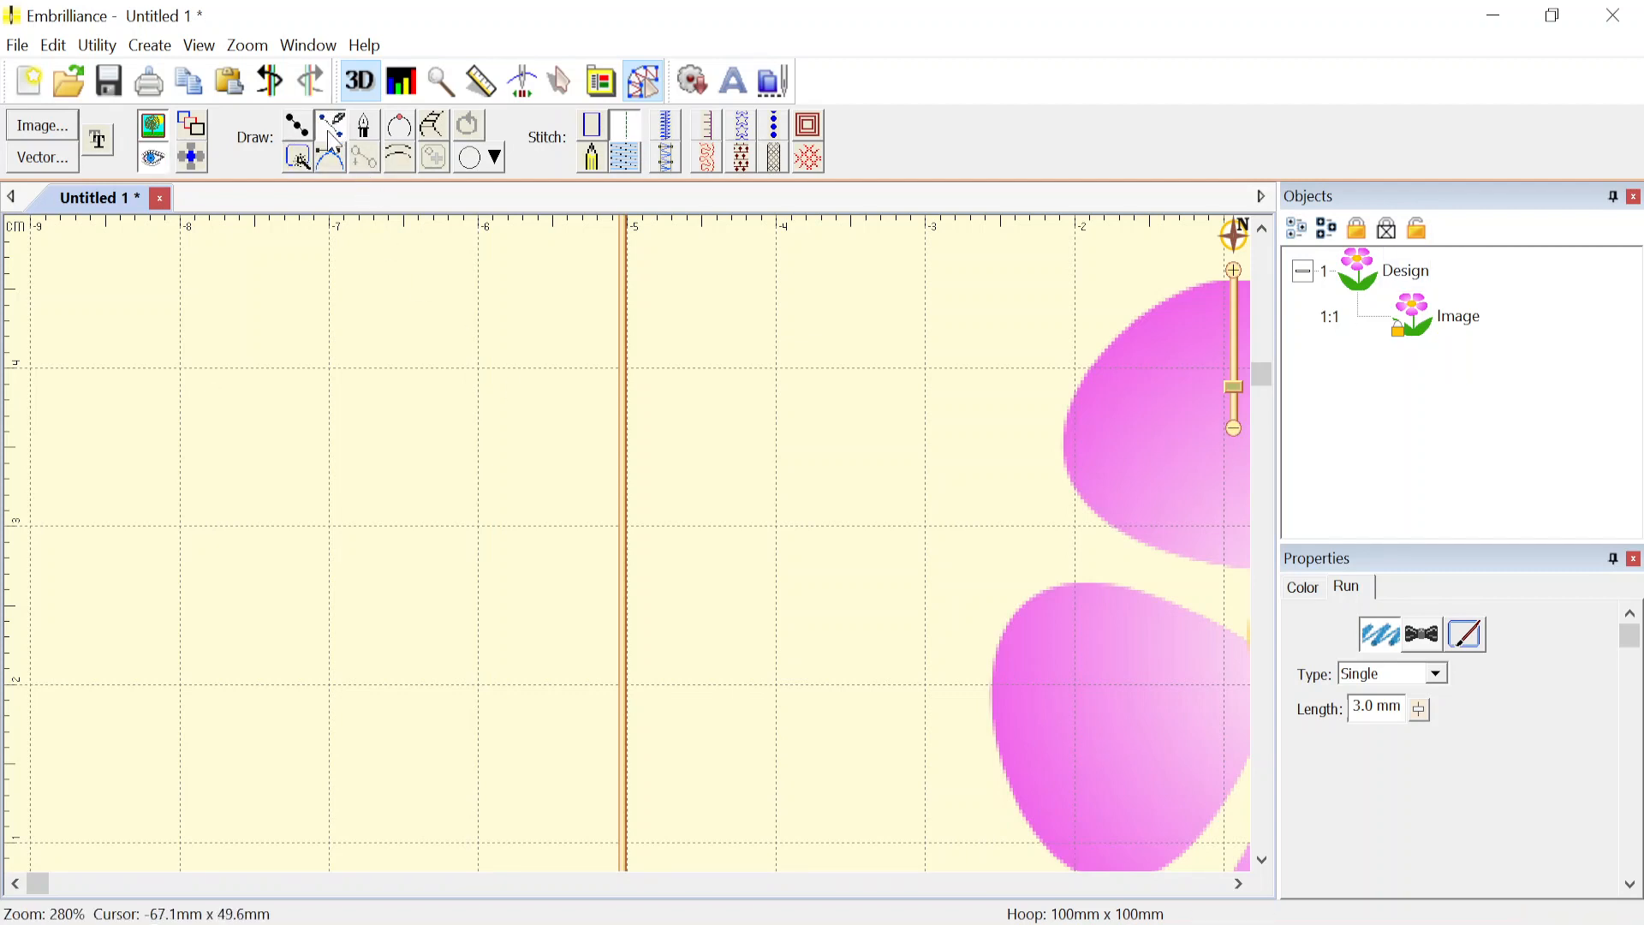
left_click(254, 371)
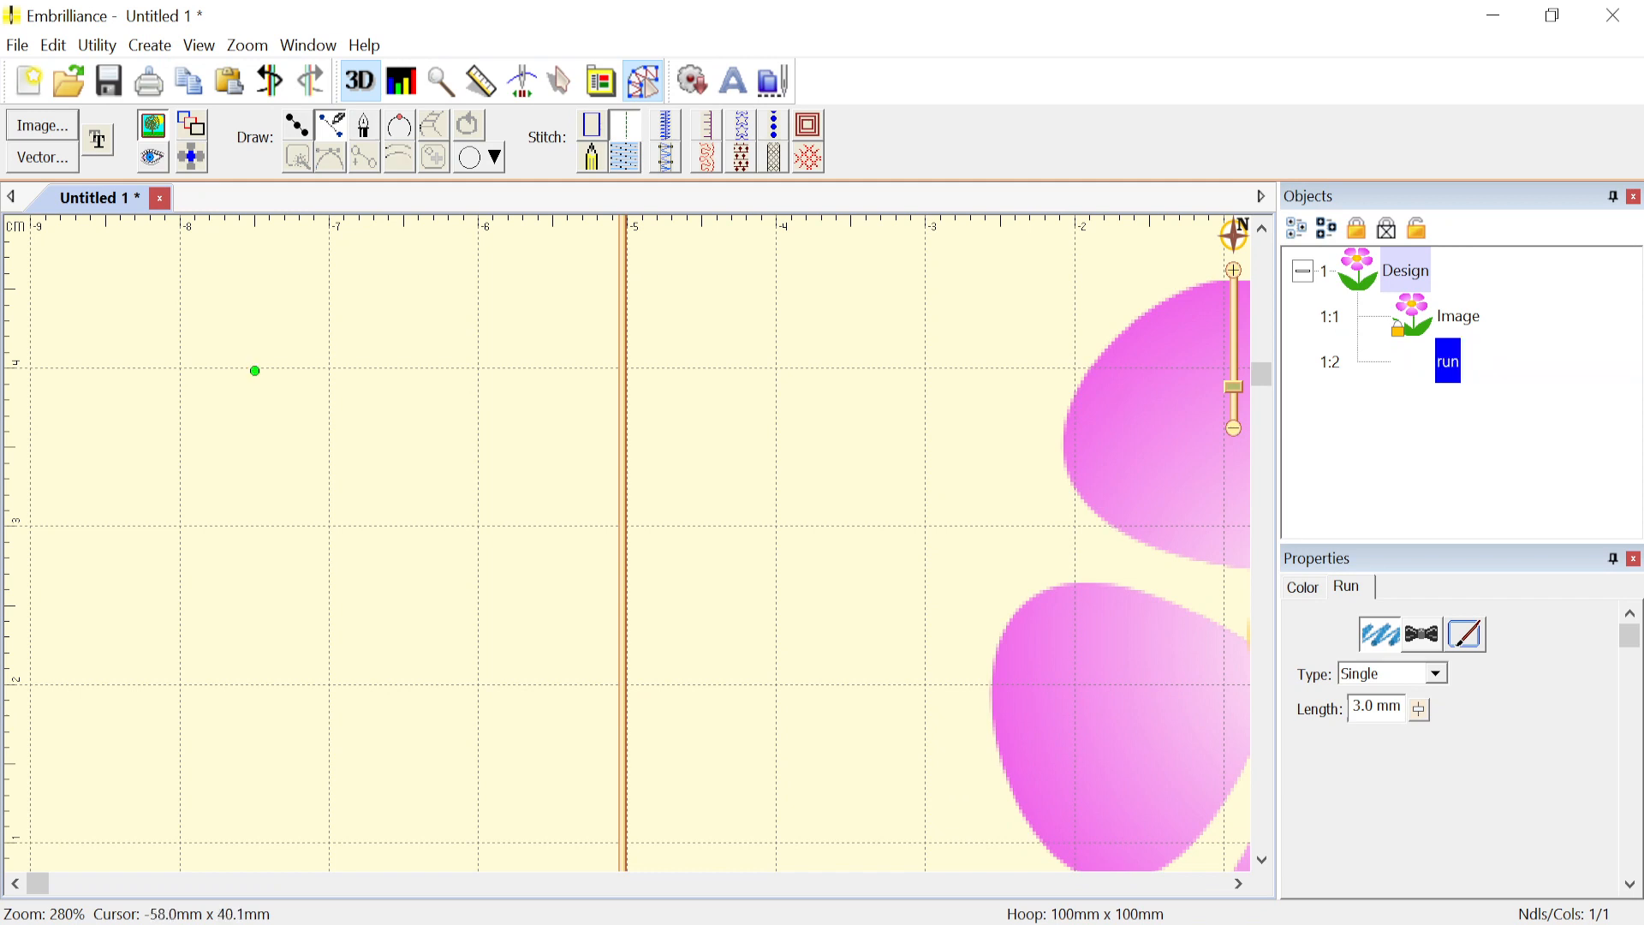
left_click(733, 354)
left_click(740, 611)
left_click(272, 612)
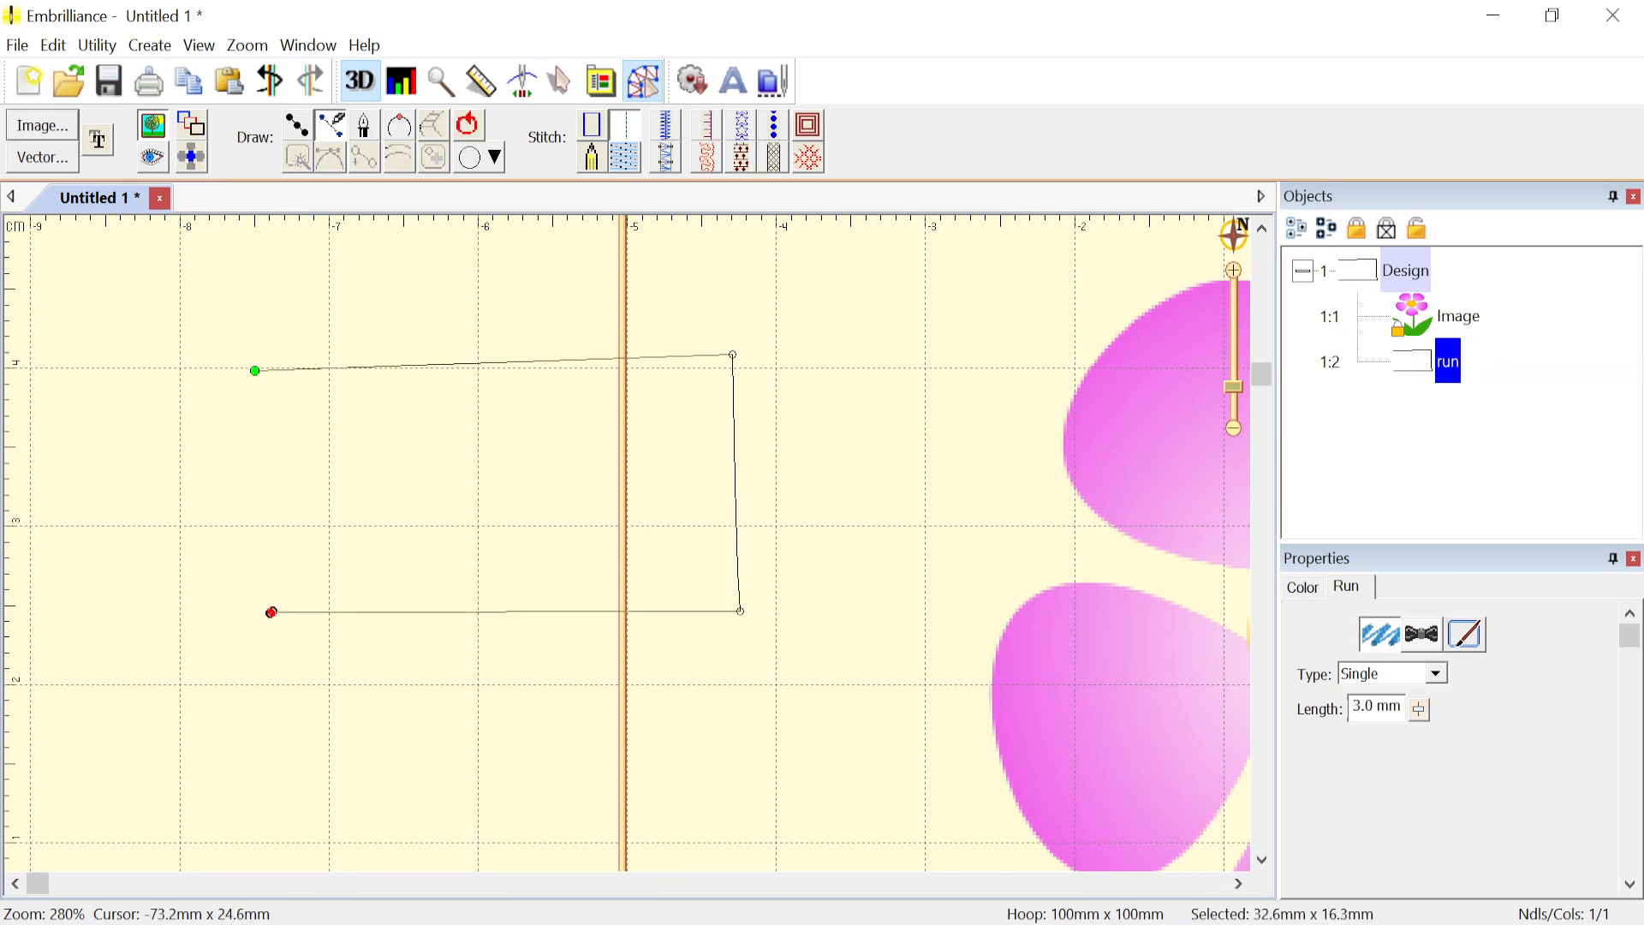
left_click(475, 131)
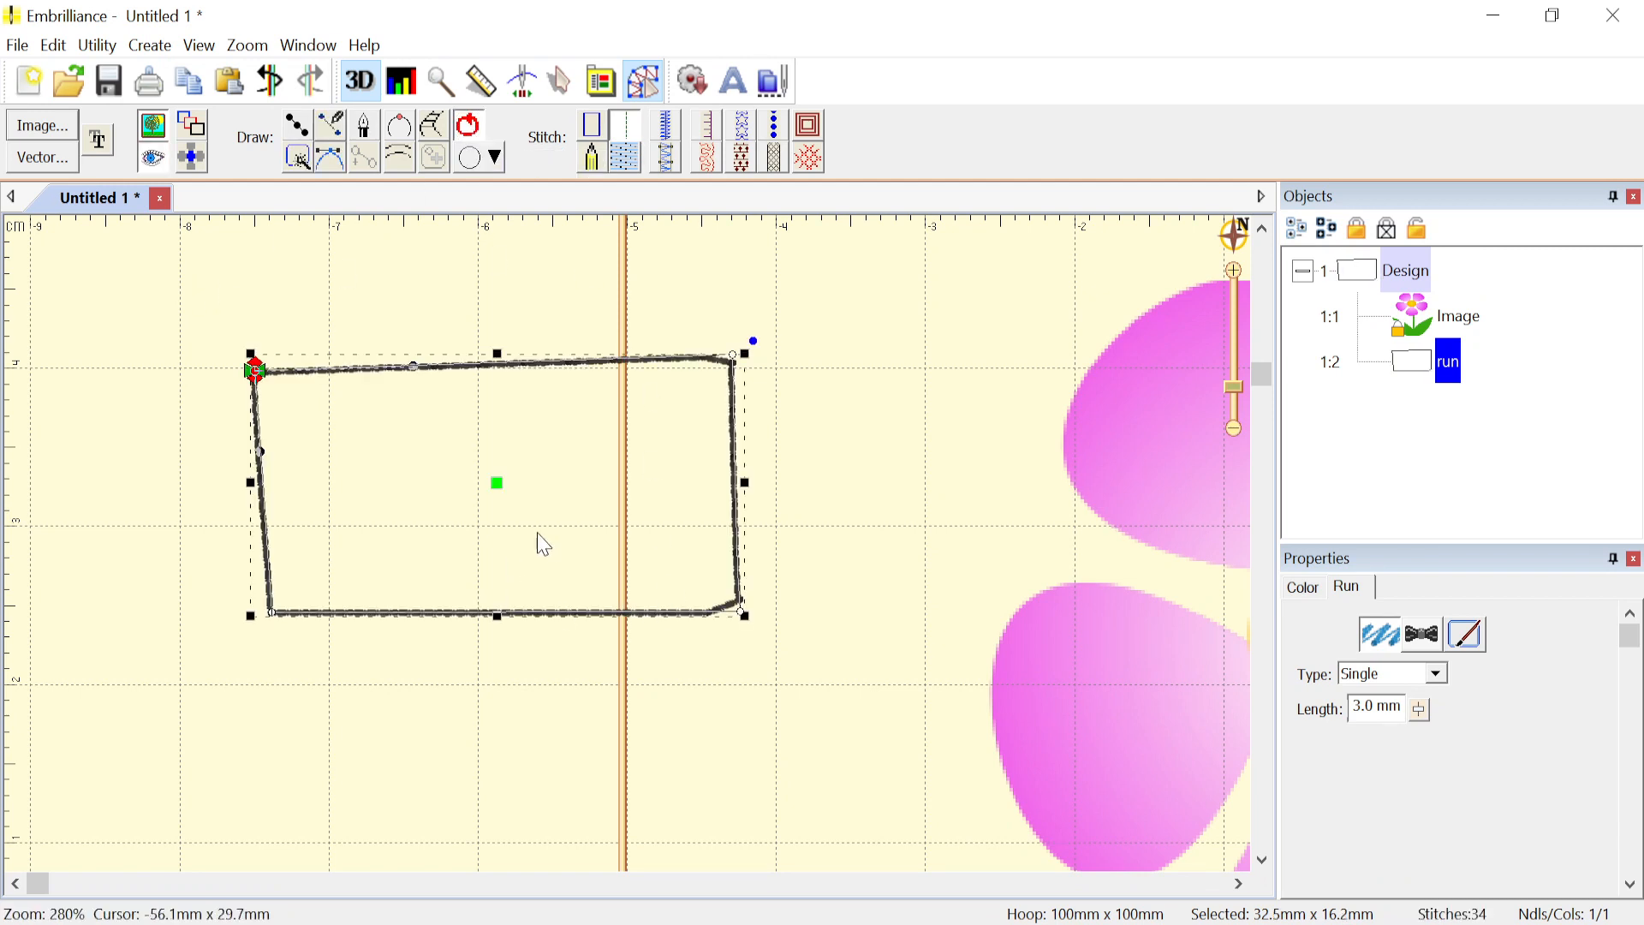
- Convert the closed shape to a Fill stitch and tilt its stitch angle line diagonally from the lower edge to the upper edge
left_click(632, 165)
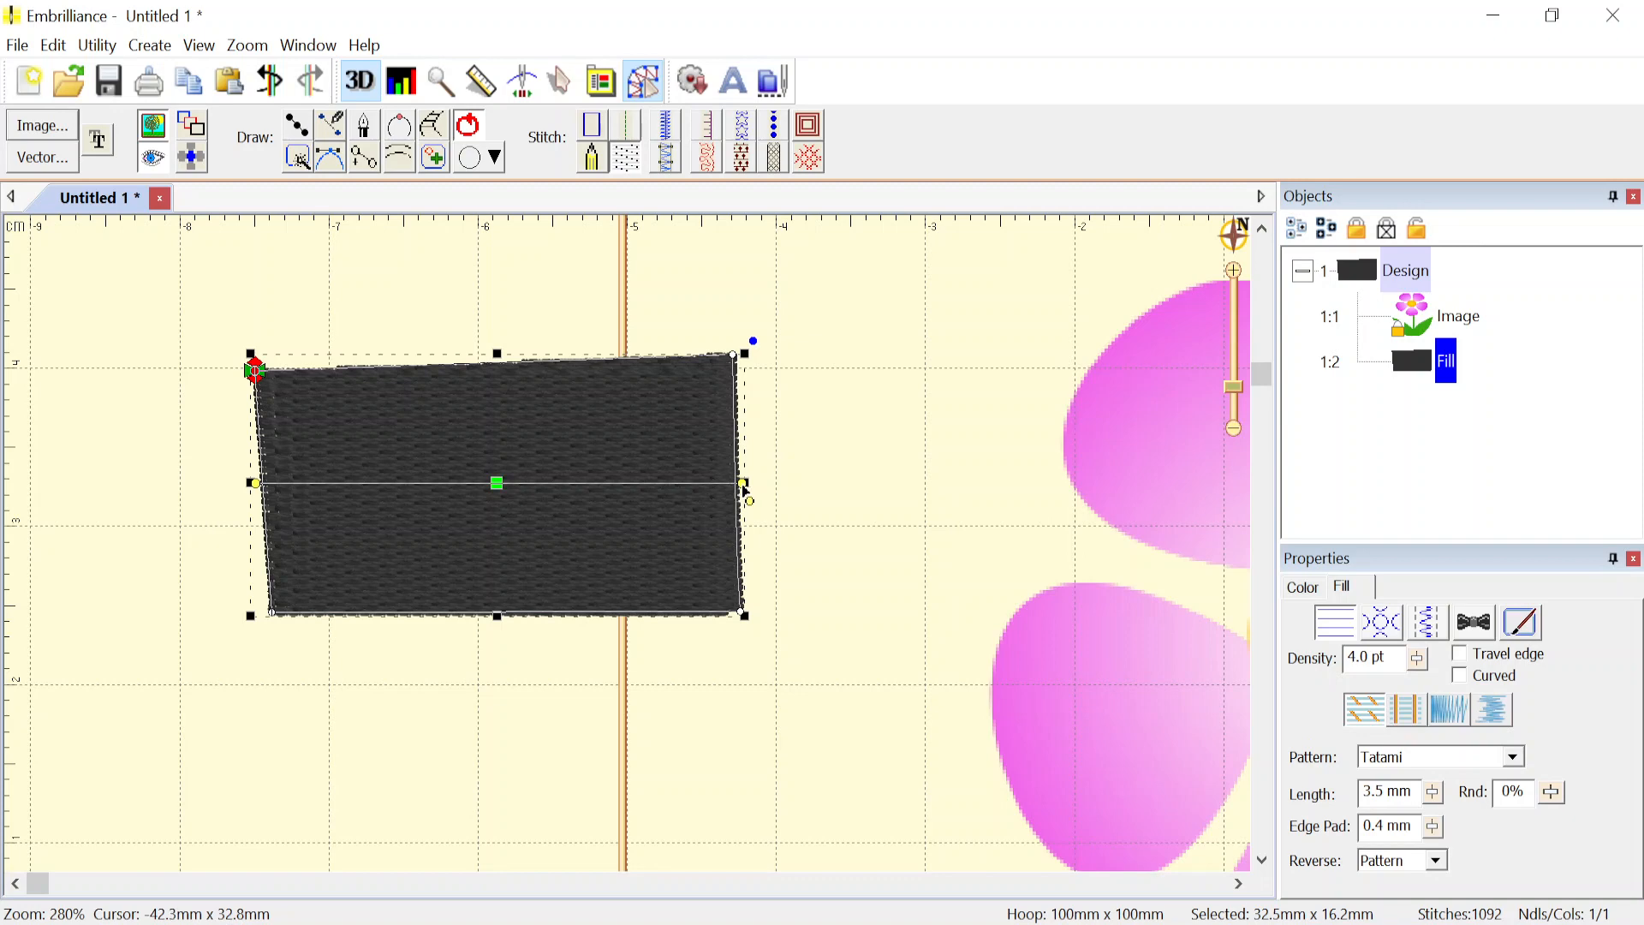
left_click_drag(747, 493, 724, 337)
left_click_drag(252, 493, 240, 613)
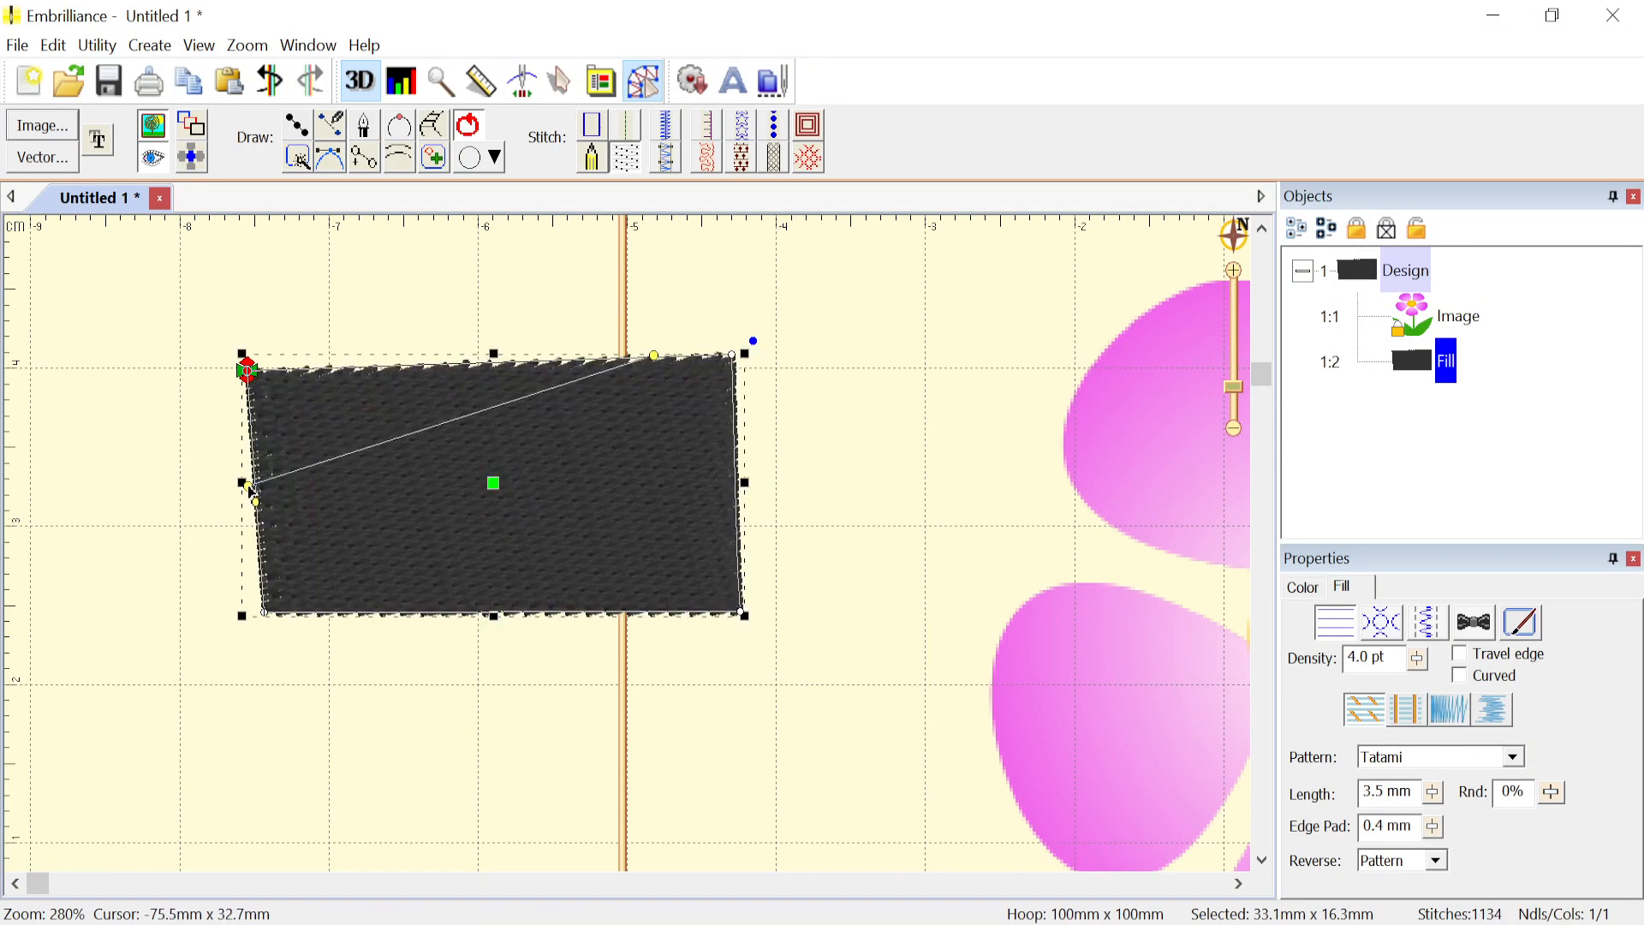
left_click_drag(247, 485, 305, 654)
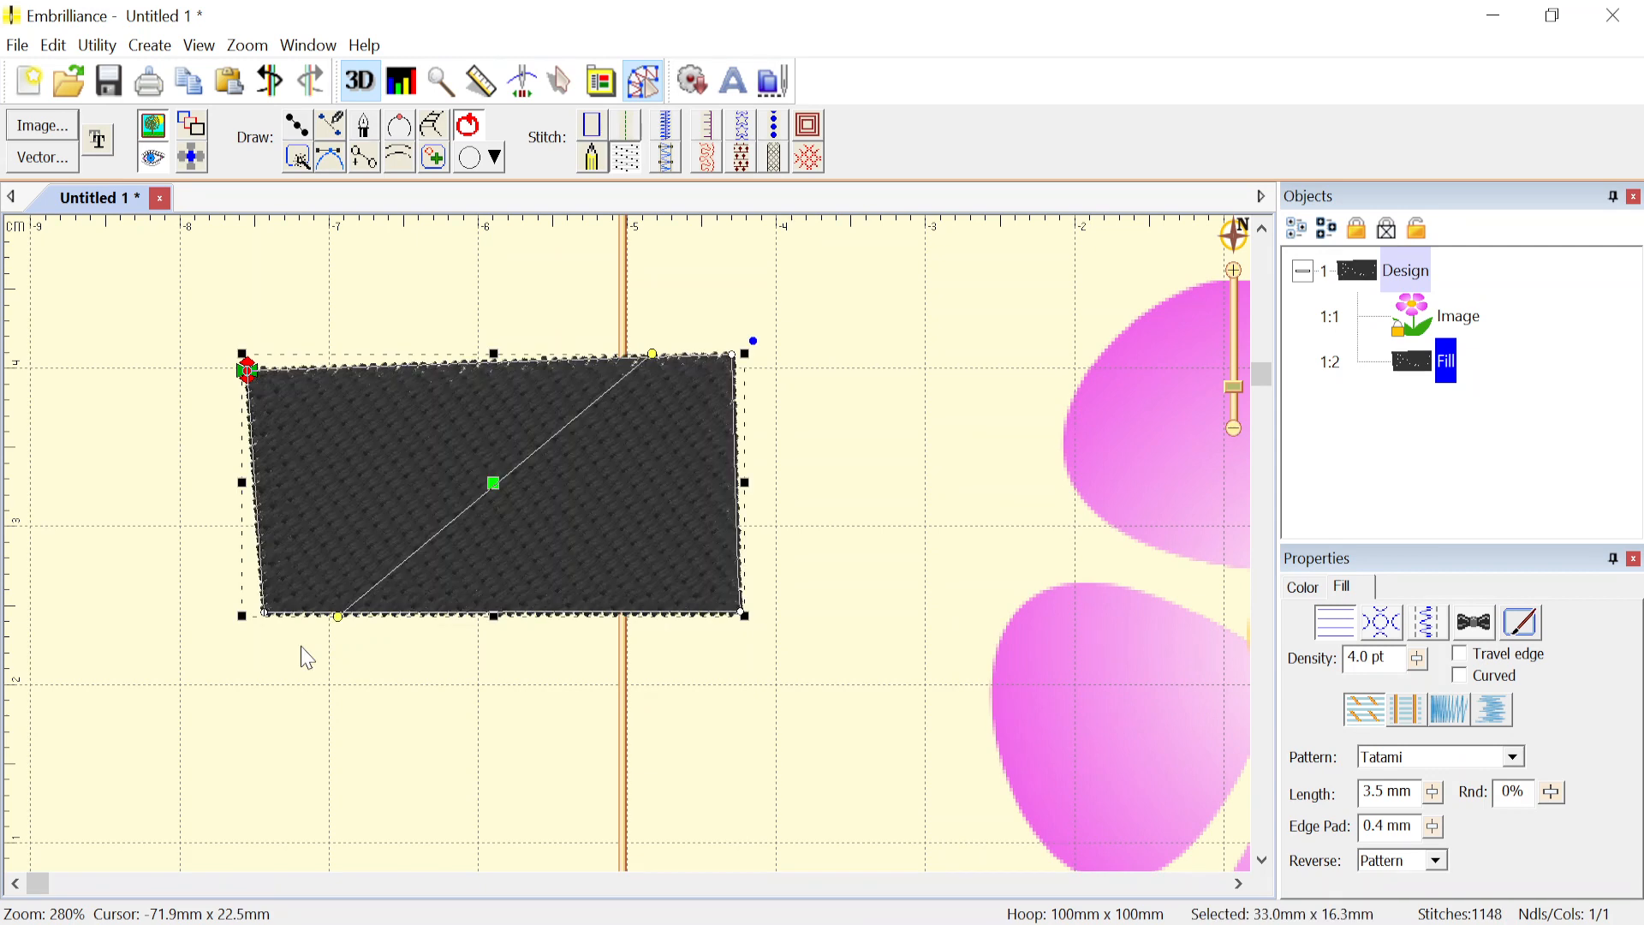
- Delete the filled four-cornered shape
left_click(345, 738)
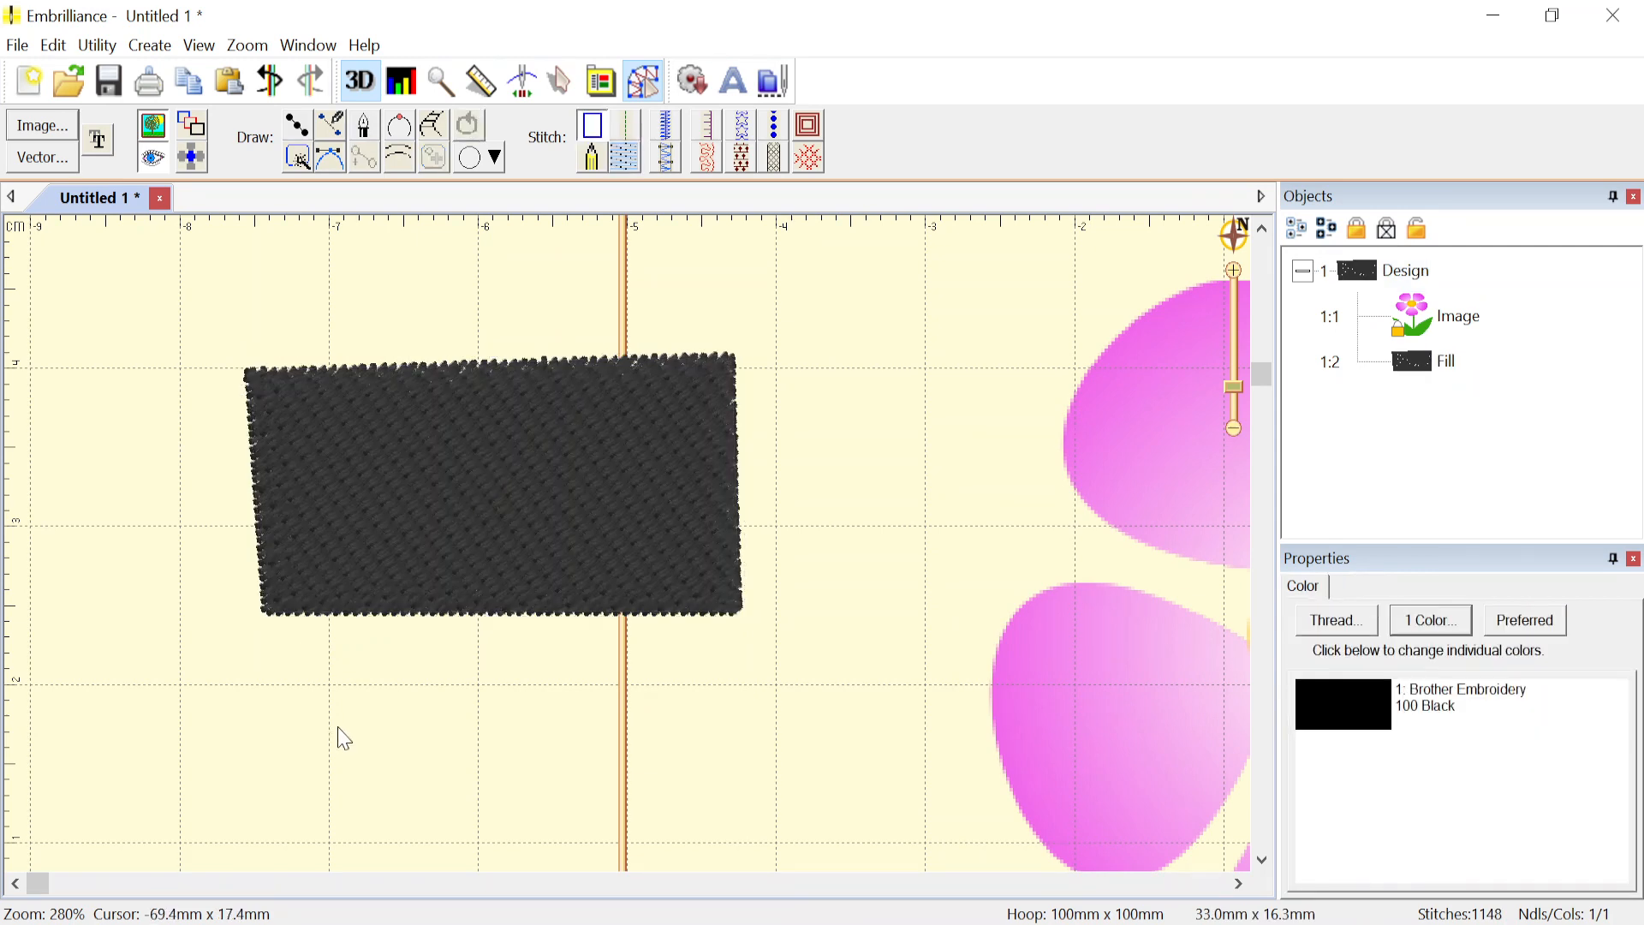
left_click(323, 608)
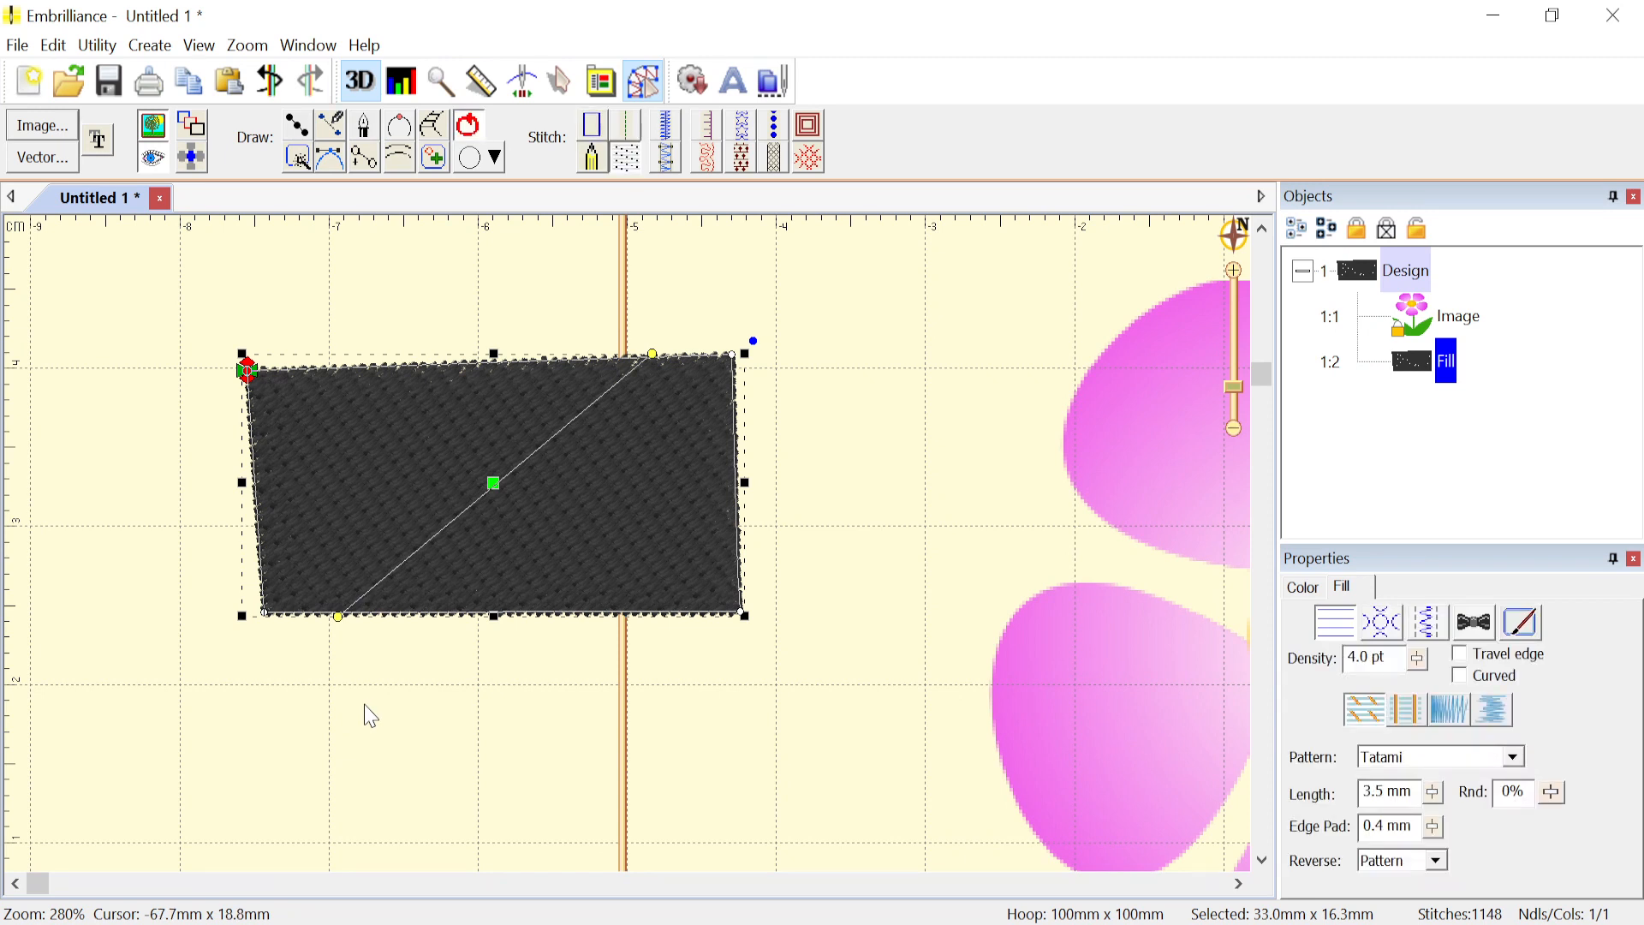
key("Delete")
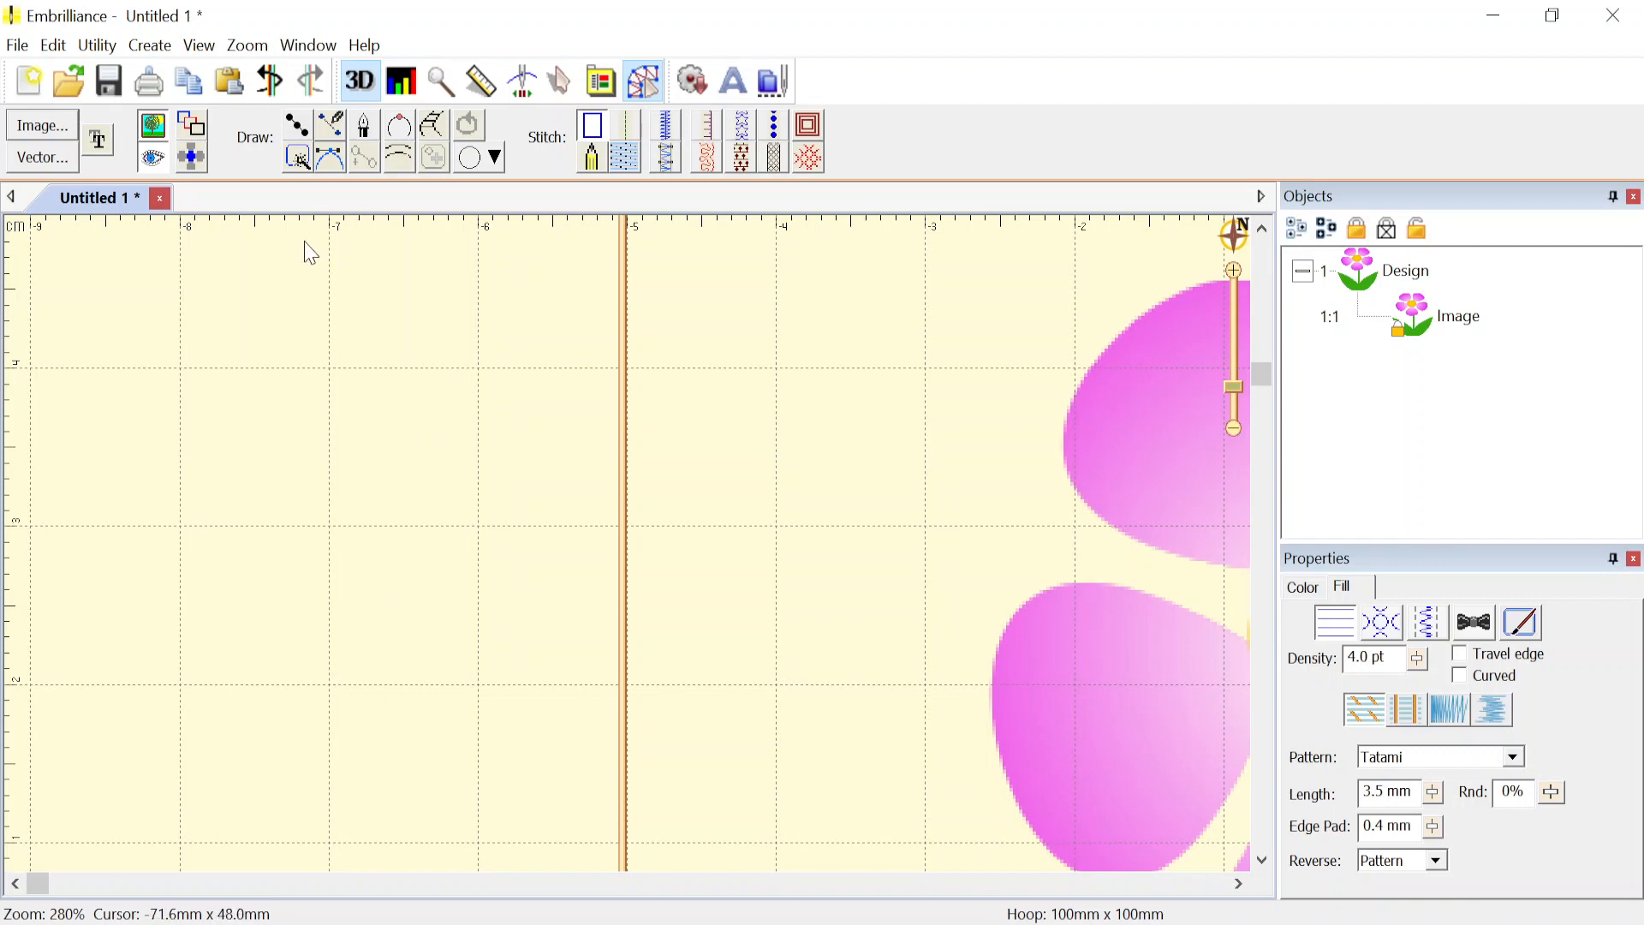
- Draw a six-point, straight-sided L shape about 10 by 15 mm outside the hoop and close its outline
left_click(327, 129)
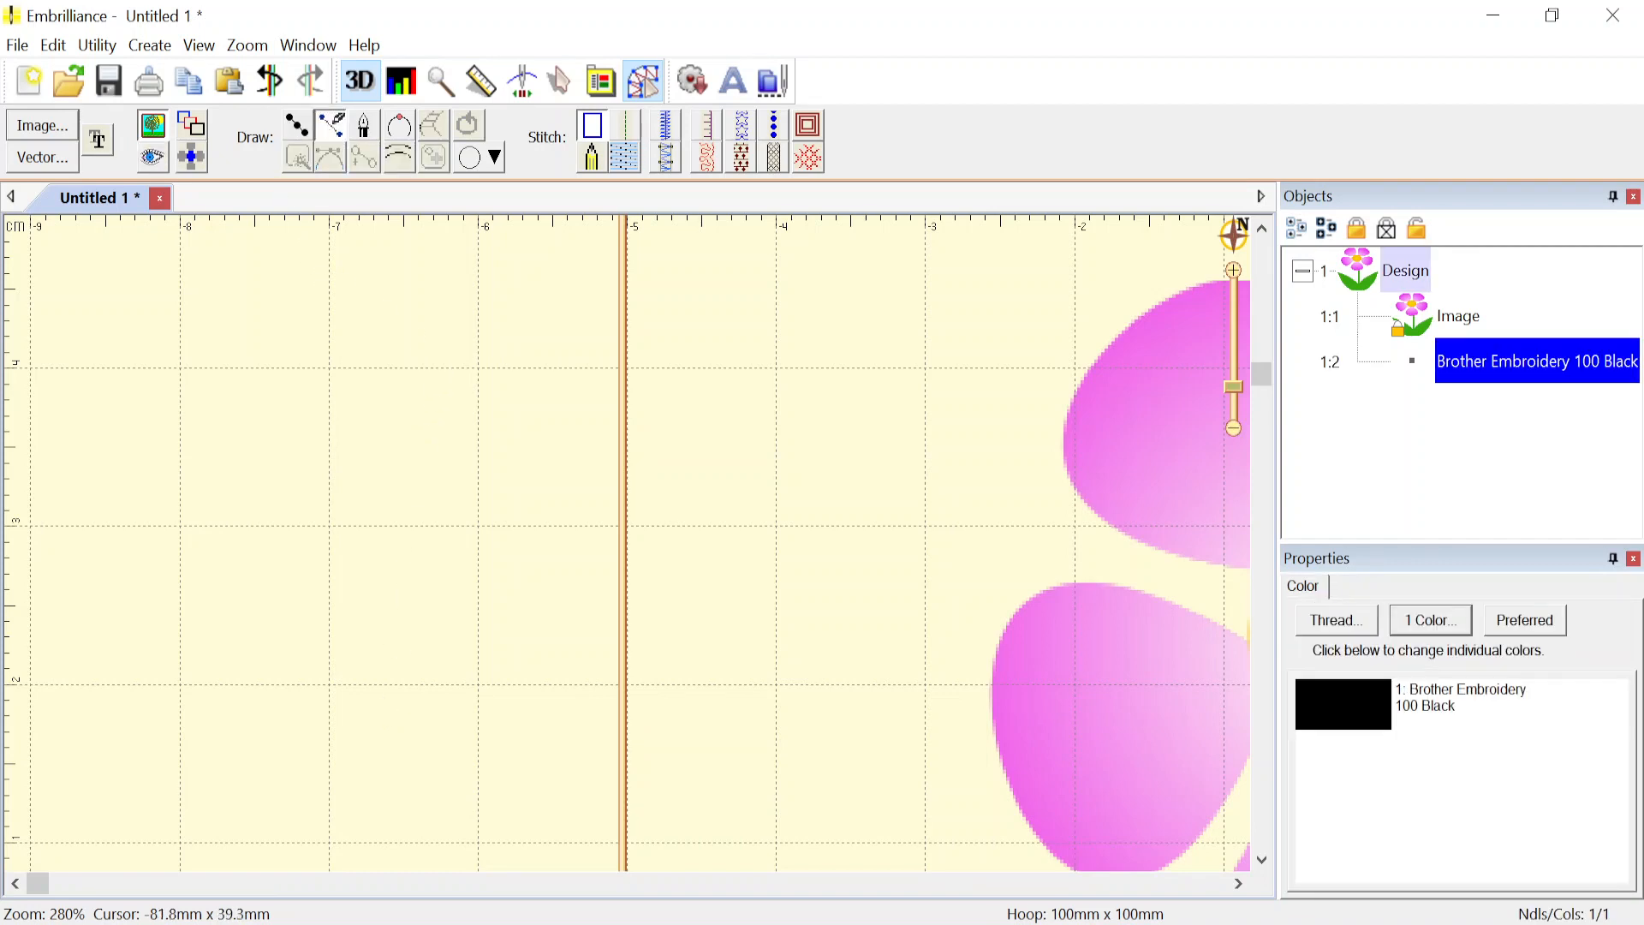
left_click(135, 329)
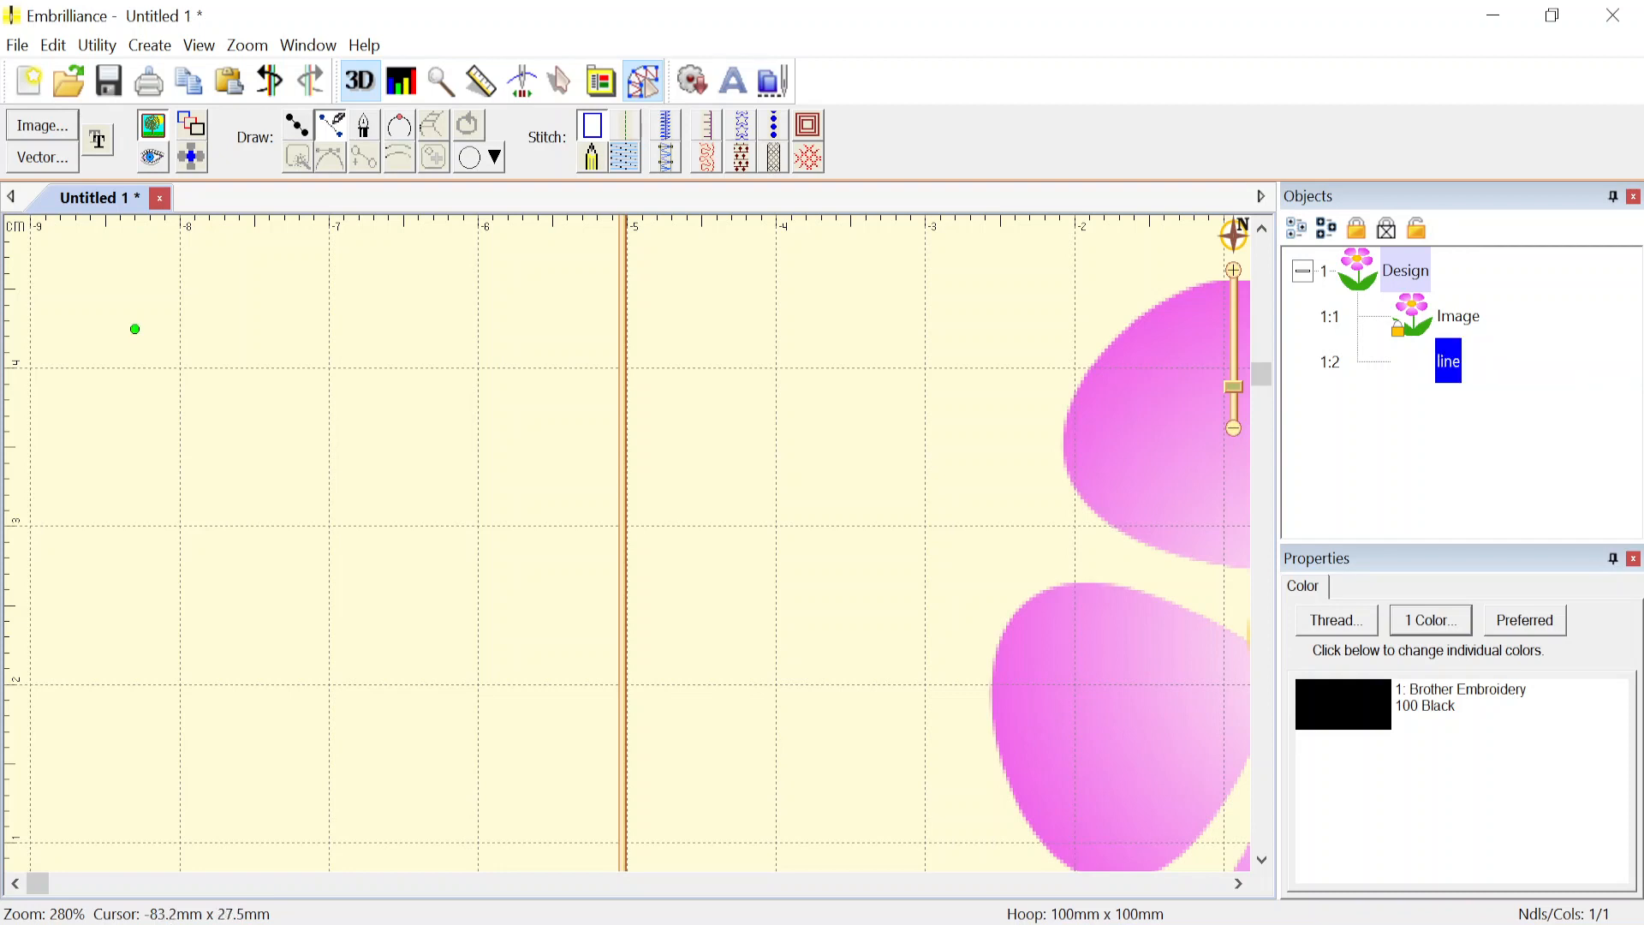
left_click(134, 565)
left_click(290, 570)
left_click(291, 495)
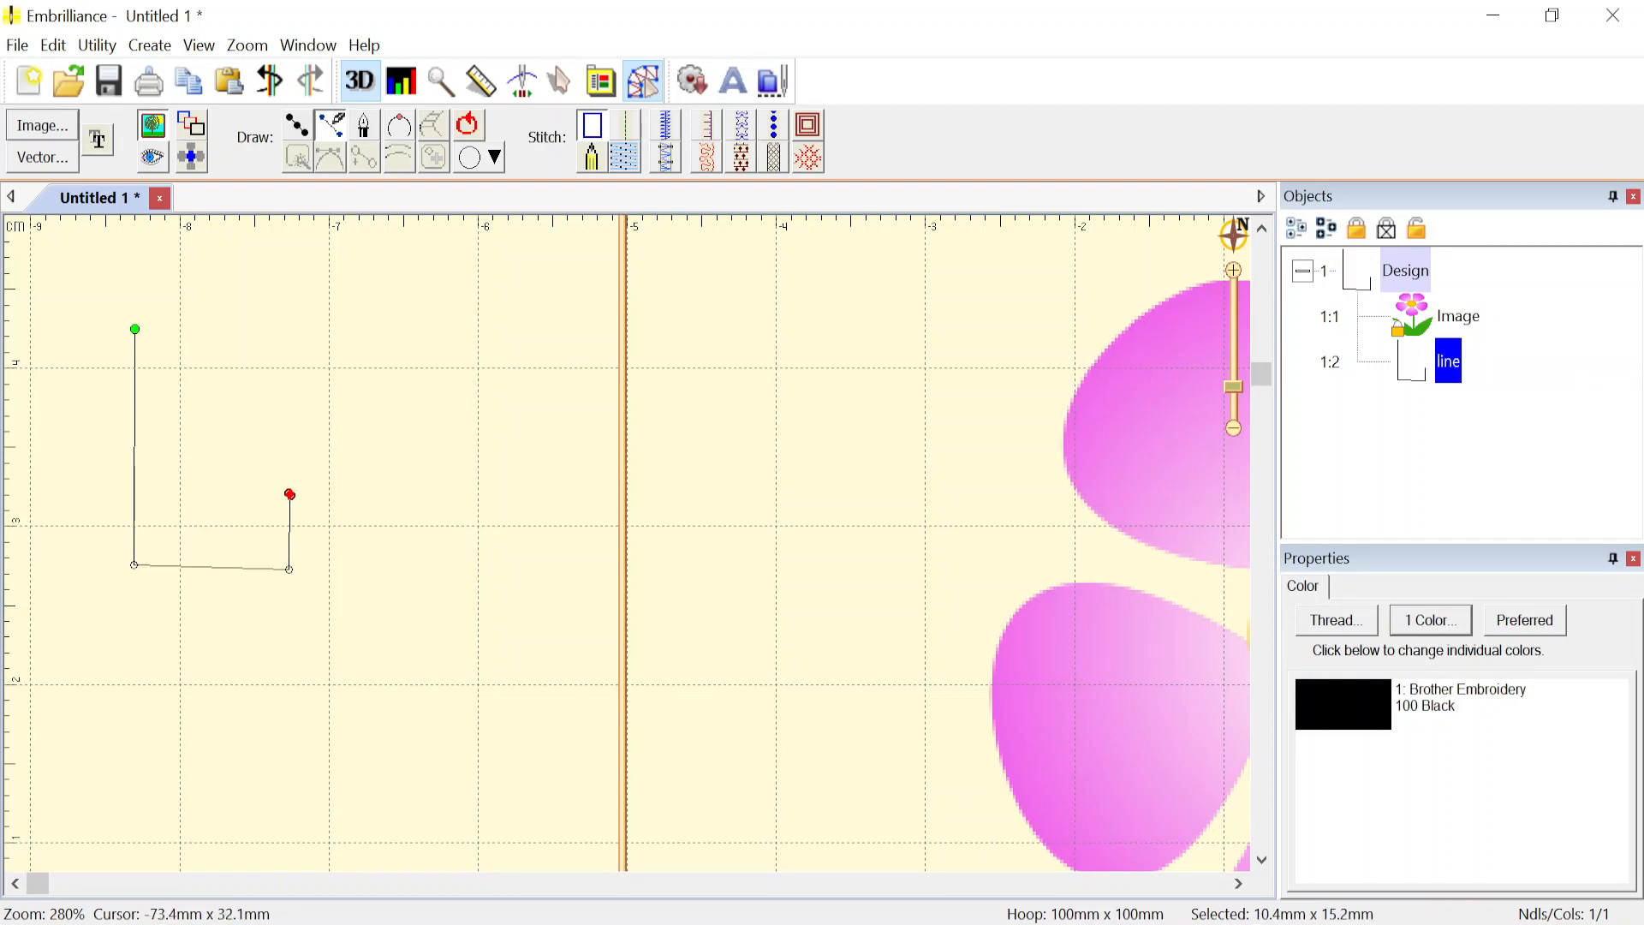
left_click(195, 480)
left_click(190, 326)
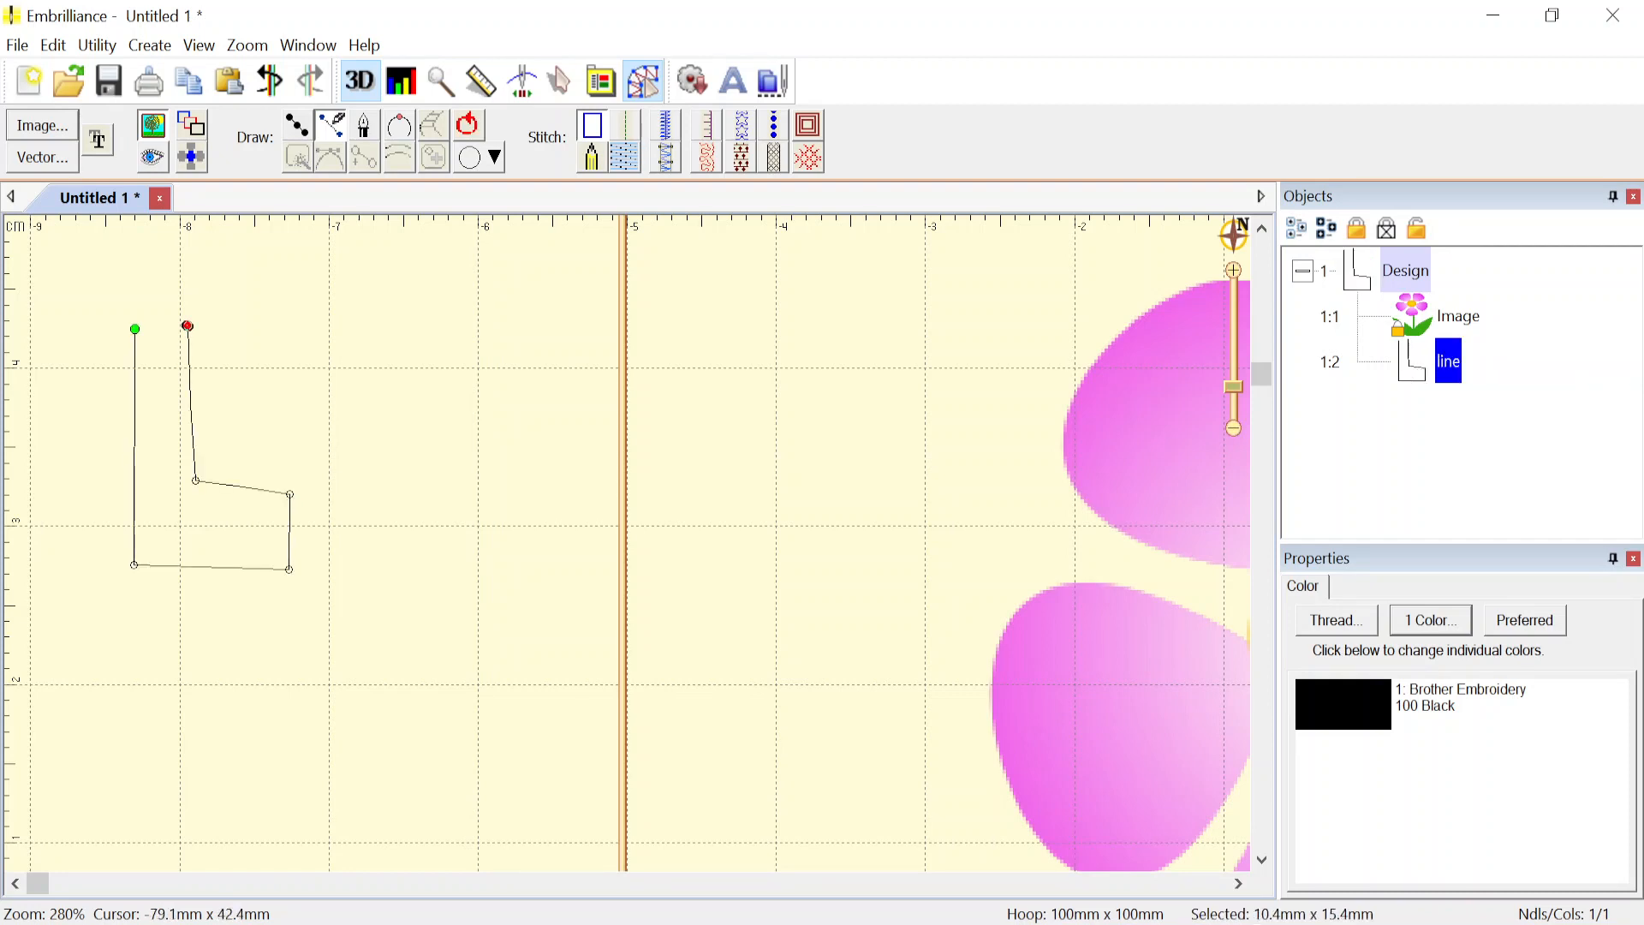
left_click(470, 128)
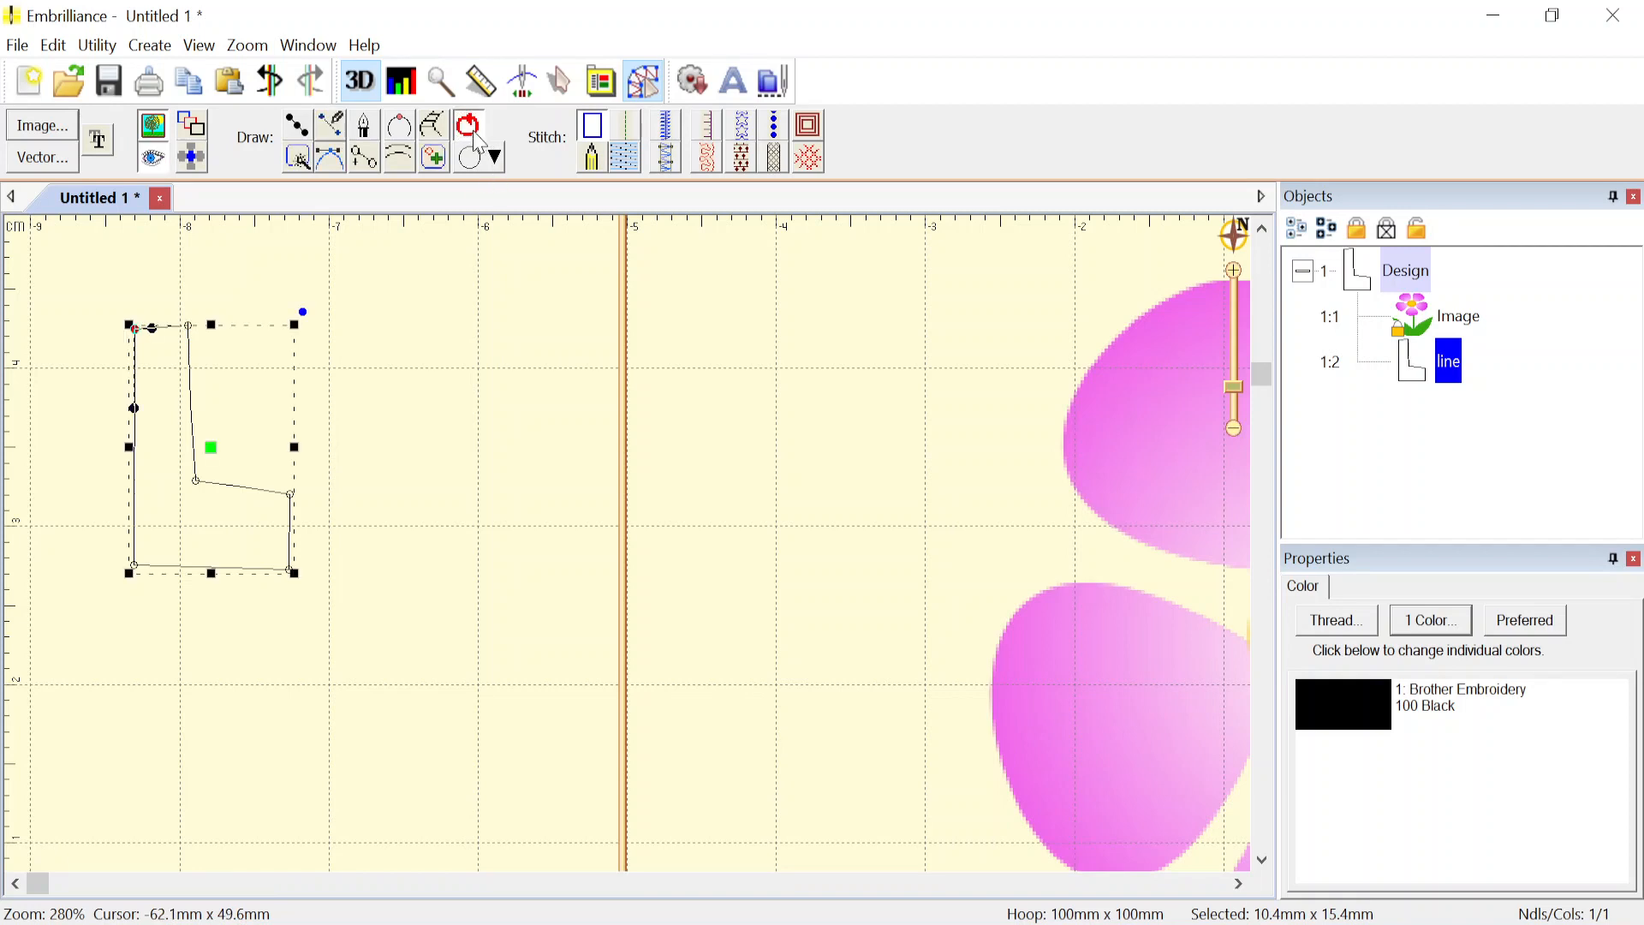
- Convert the L outline to a Column satin and add three stitch angle lines: across the upright, diagonally through the corner and across the foot
left_click(668, 163)
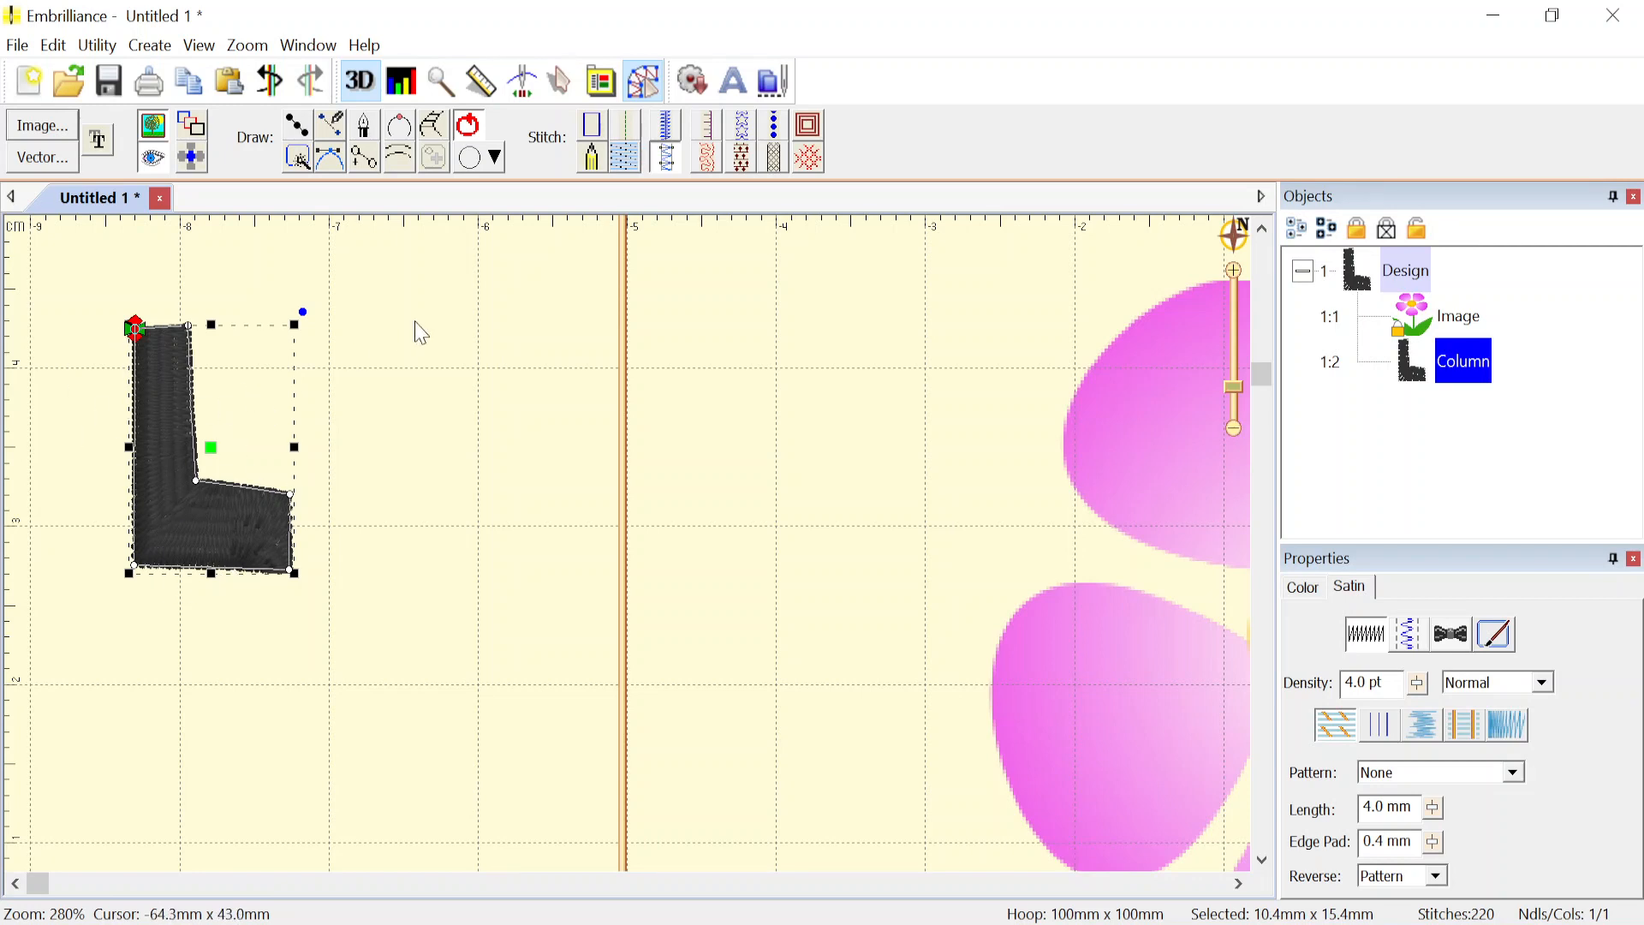
left_click(367, 159)
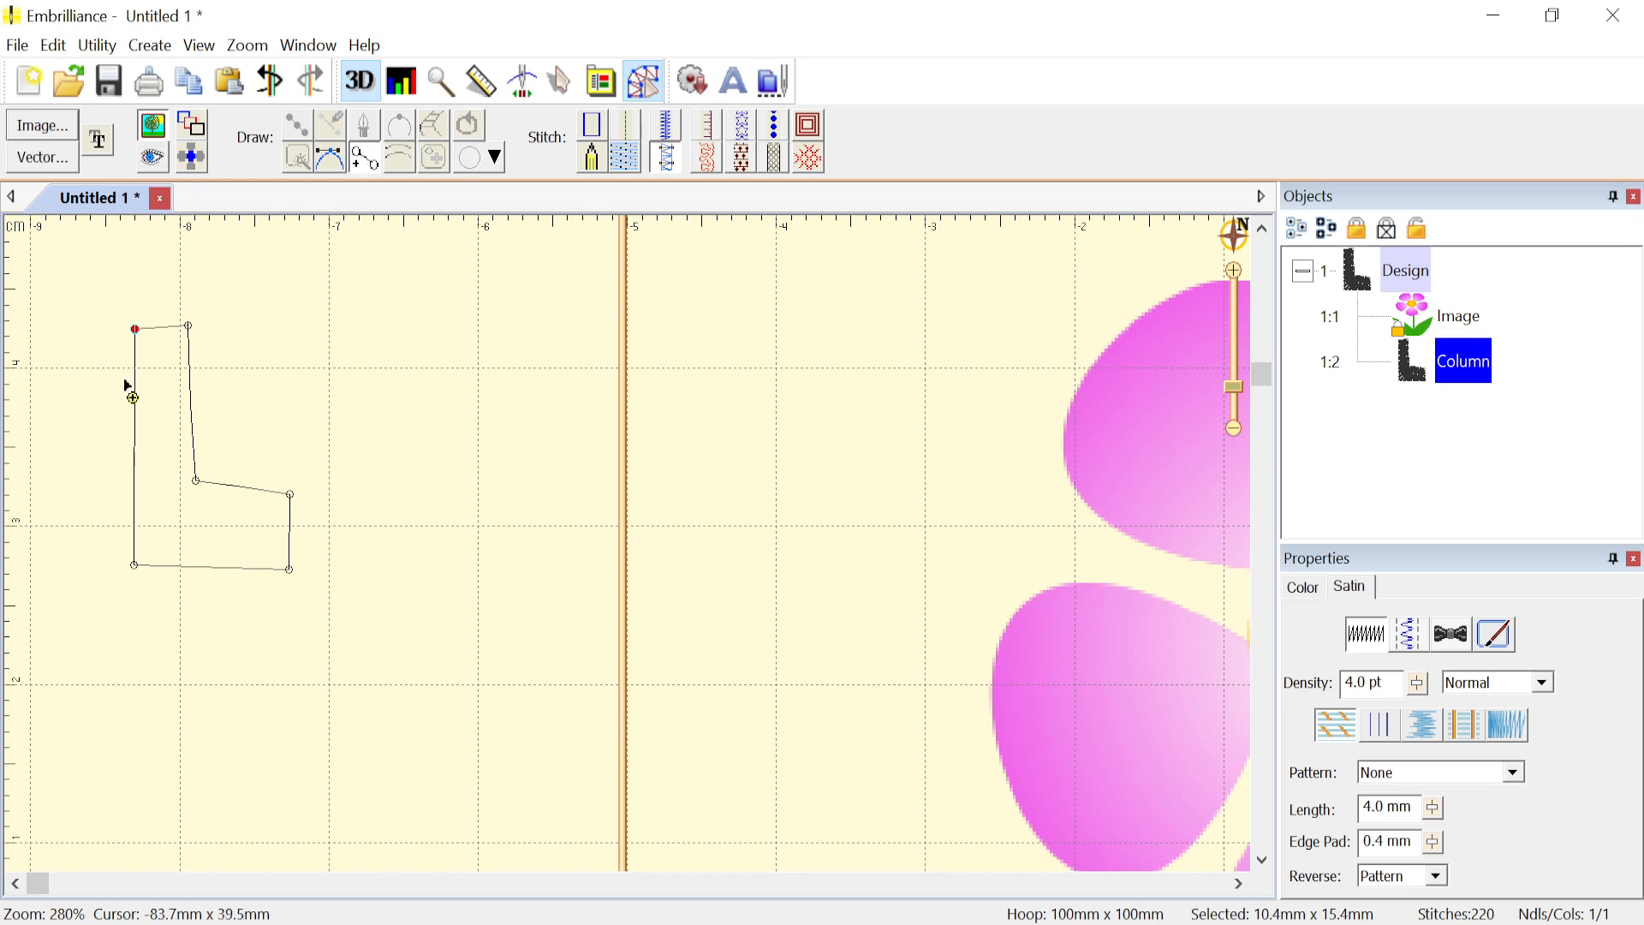
left_click_drag(129, 376, 200, 377)
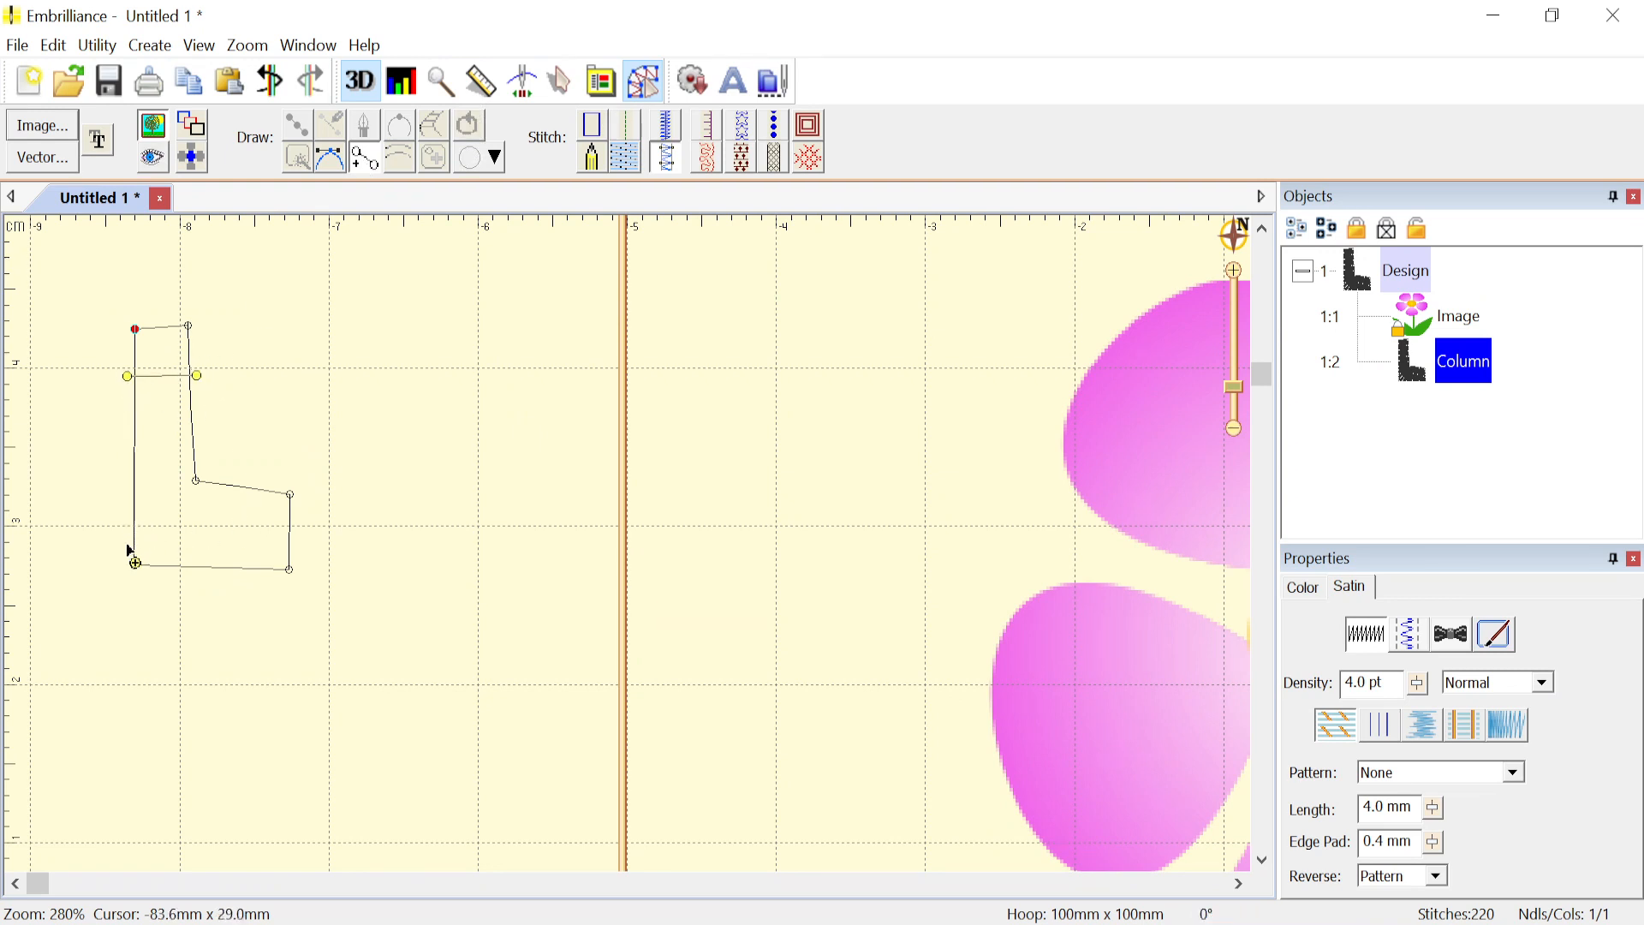
left_click_drag(130, 562, 201, 466)
left_click_drag(246, 568, 244, 481)
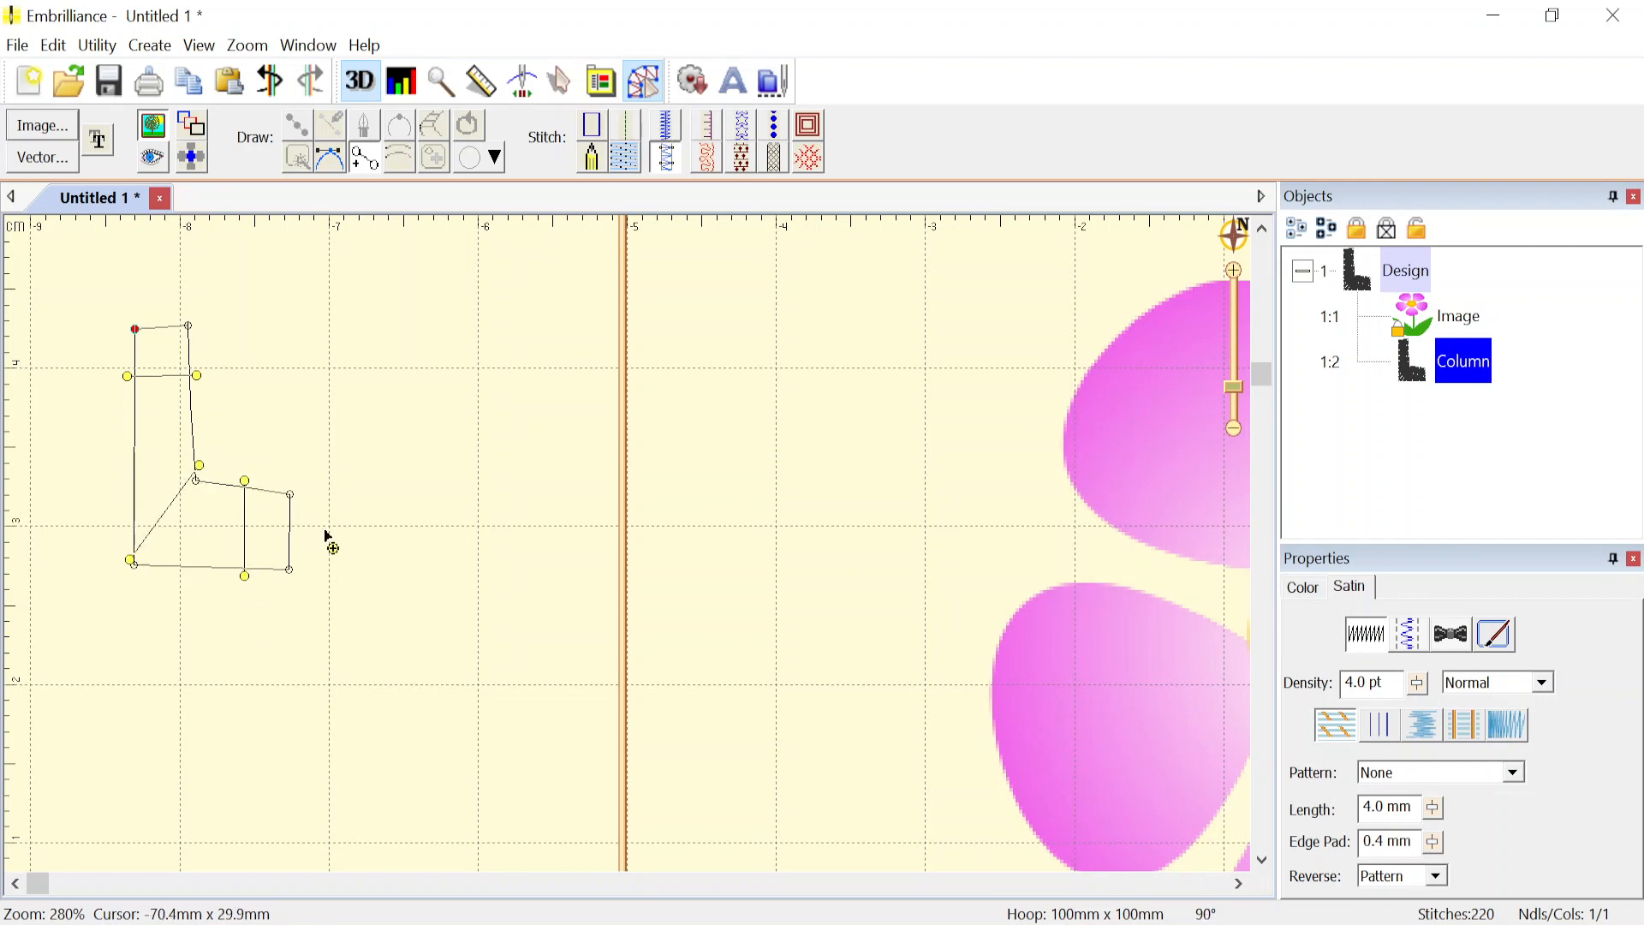
key("Return")
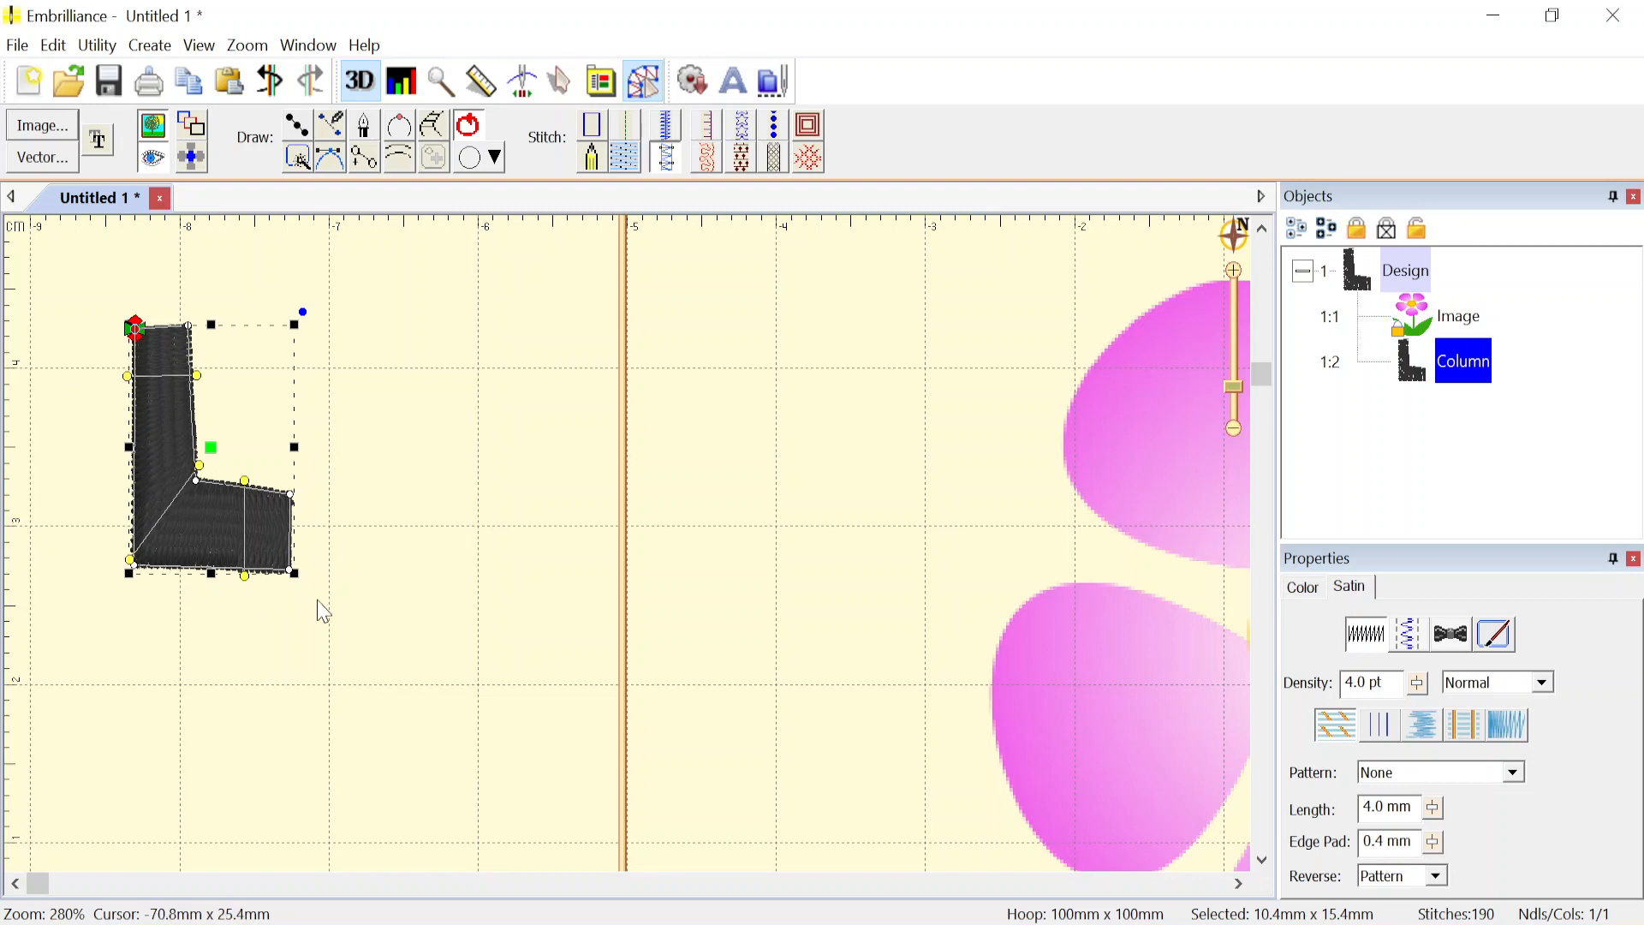
left_click(363, 485)
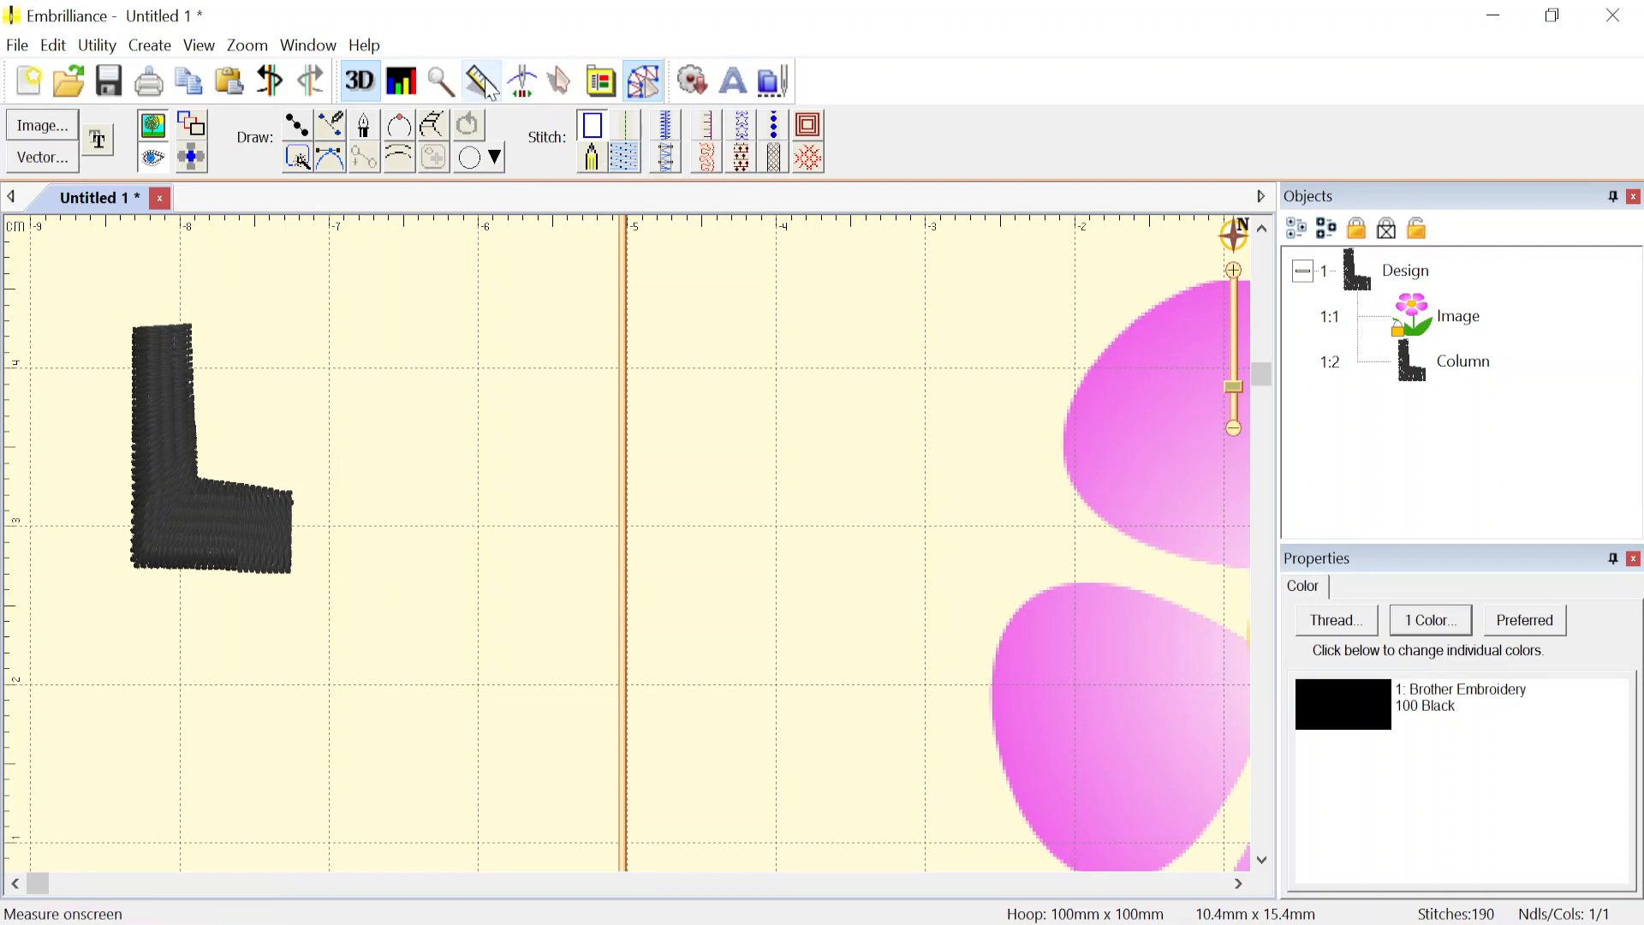
- Draw a second L-shaped satin column about 12 by 16 mm beside the first, placing its points in pairs on opposite edges
left_click(434, 128)
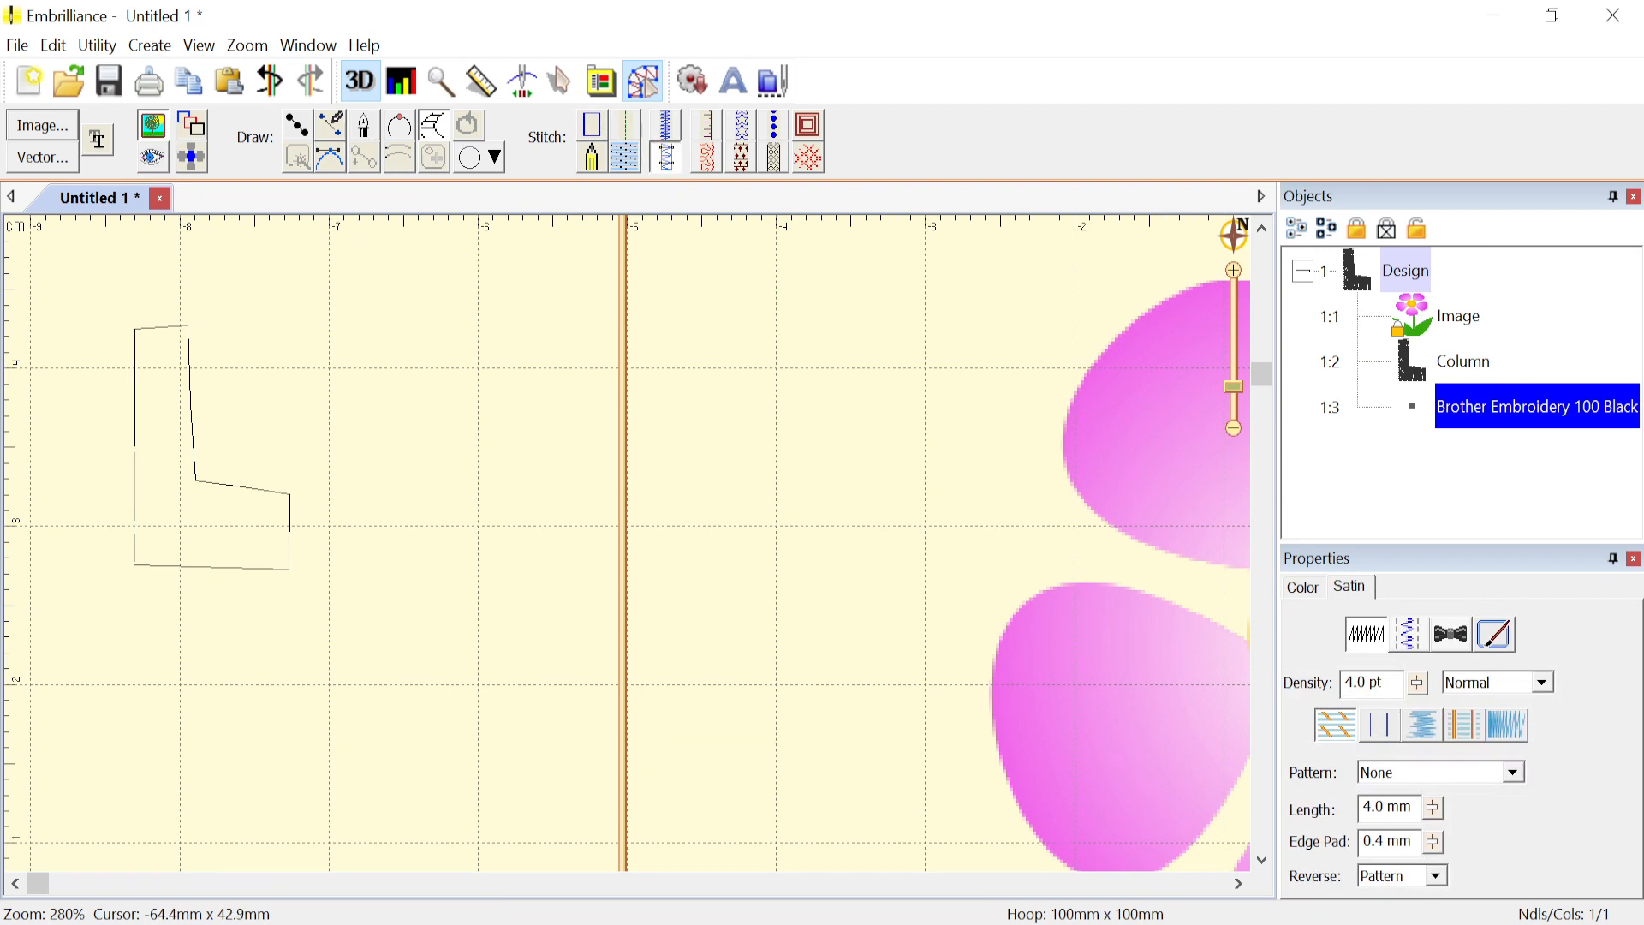
left_click(412, 323)
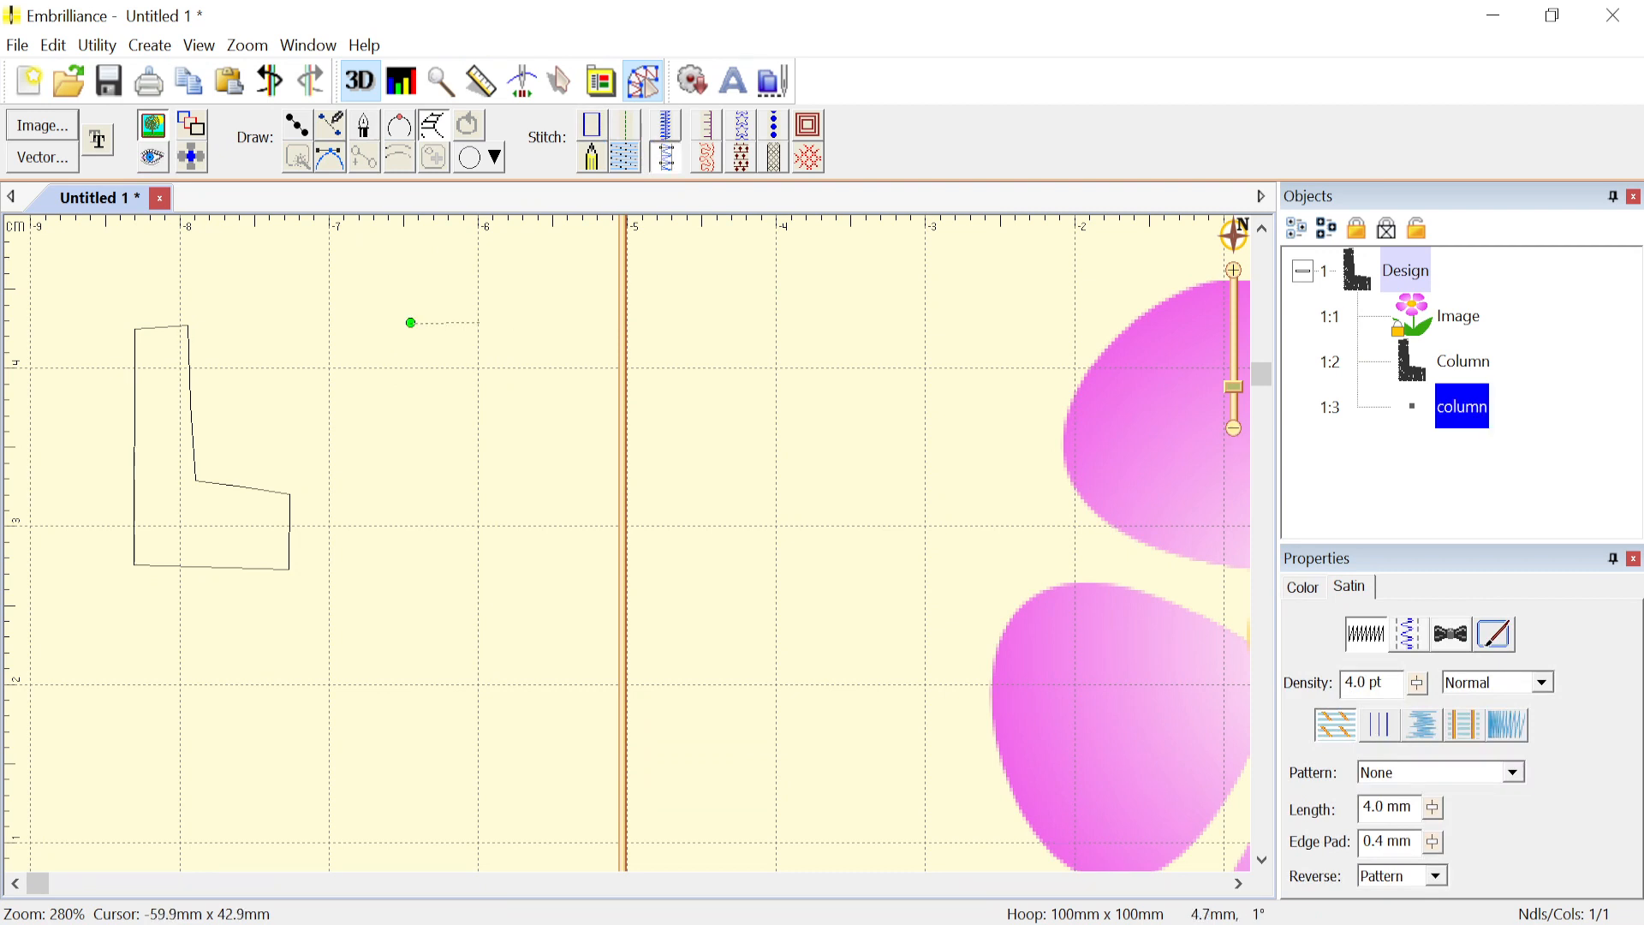
left_click(479, 322)
left_click(477, 409)
left_click(410, 568)
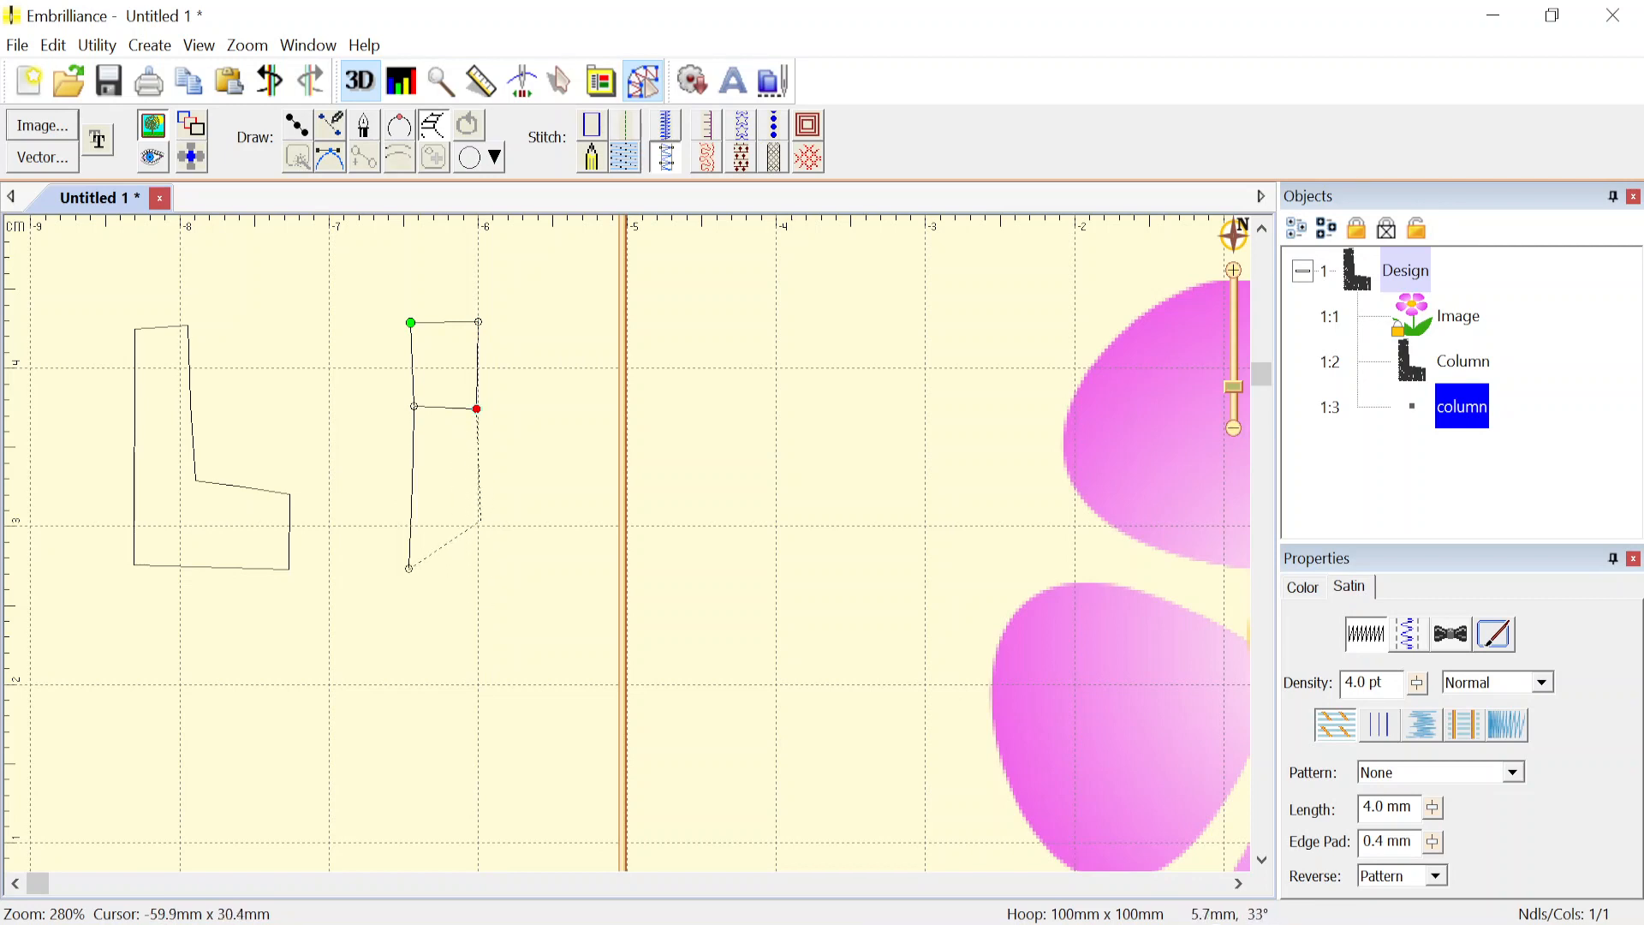
left_click(482, 519)
left_click(492, 581)
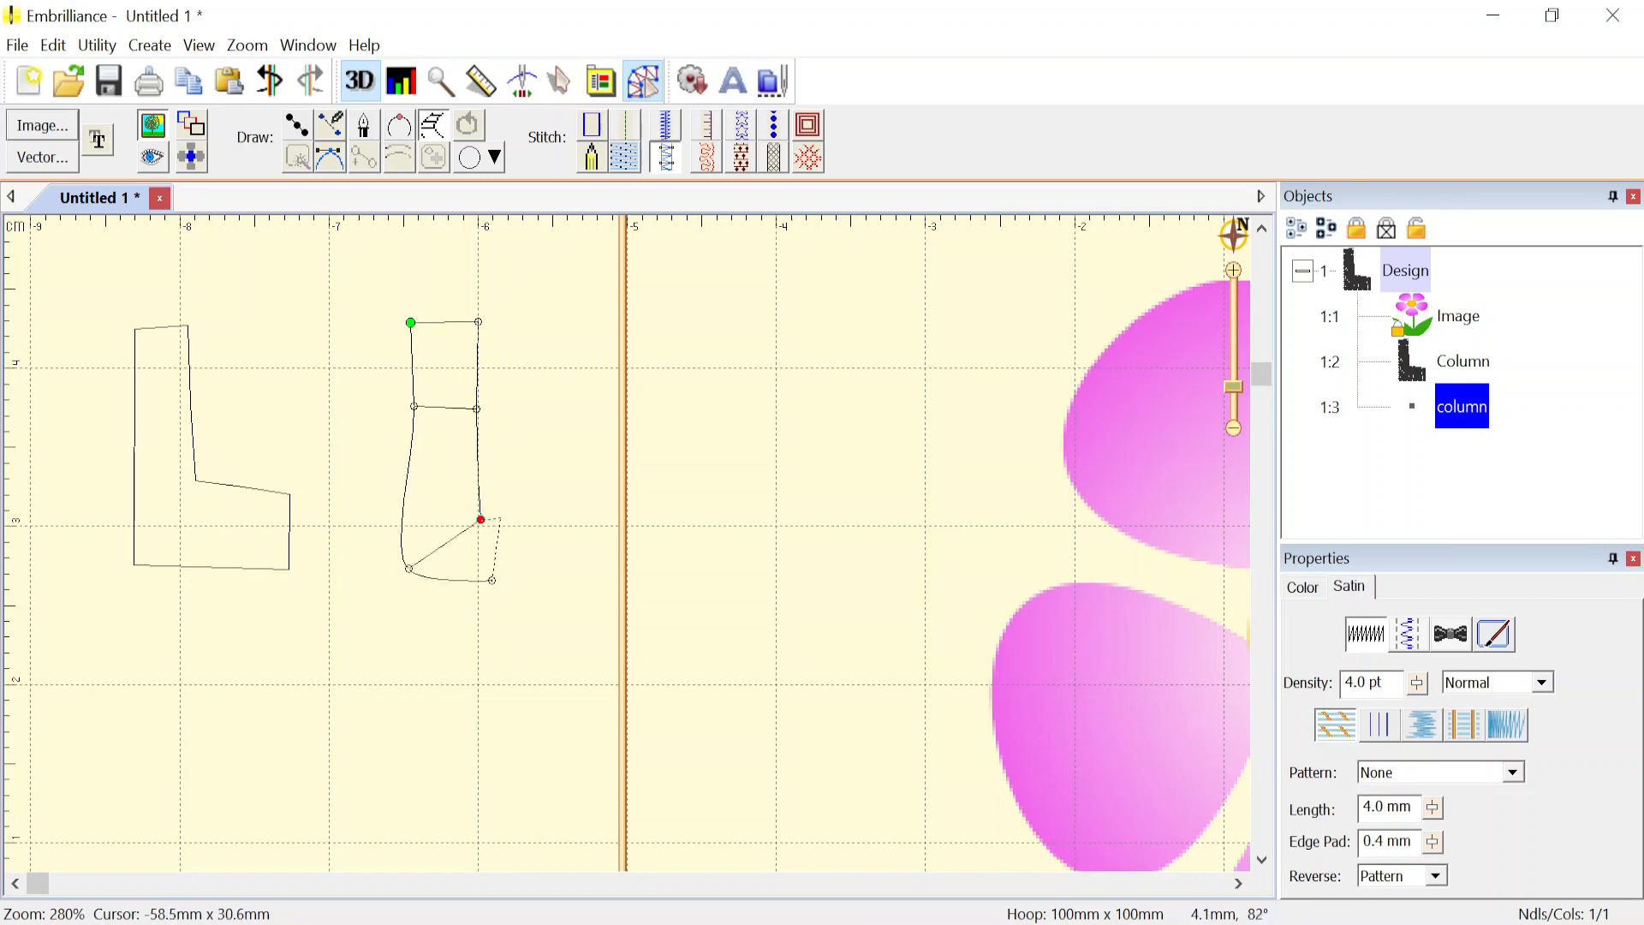
left_click(501, 519)
left_click(575, 573)
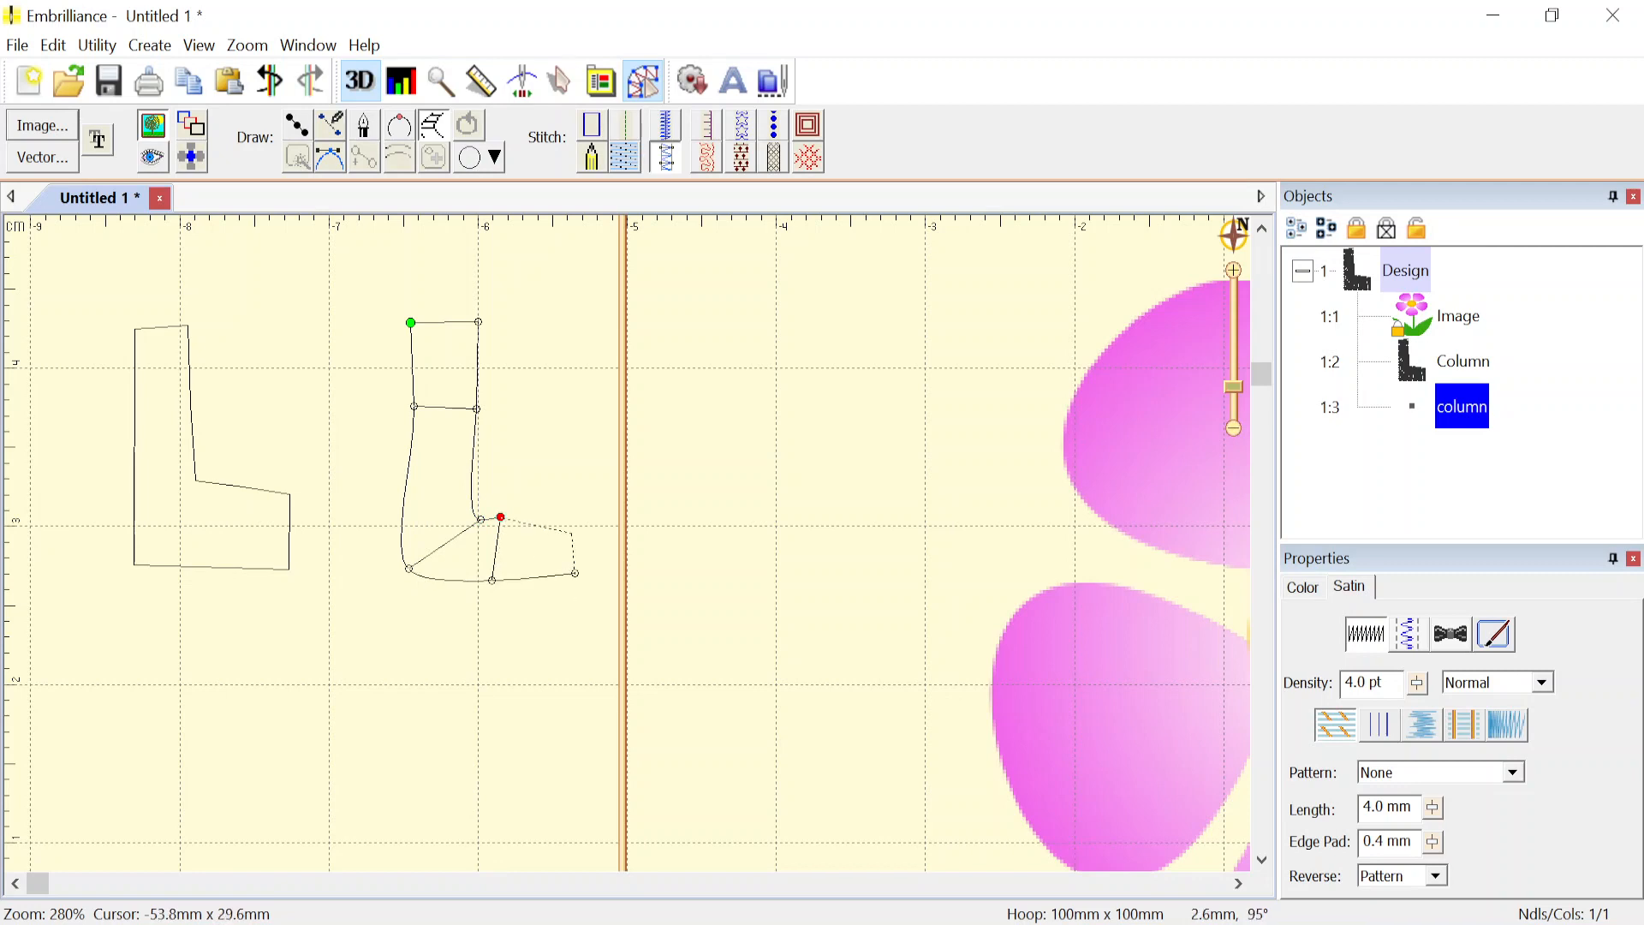
left_click(573, 519)
key("Return")
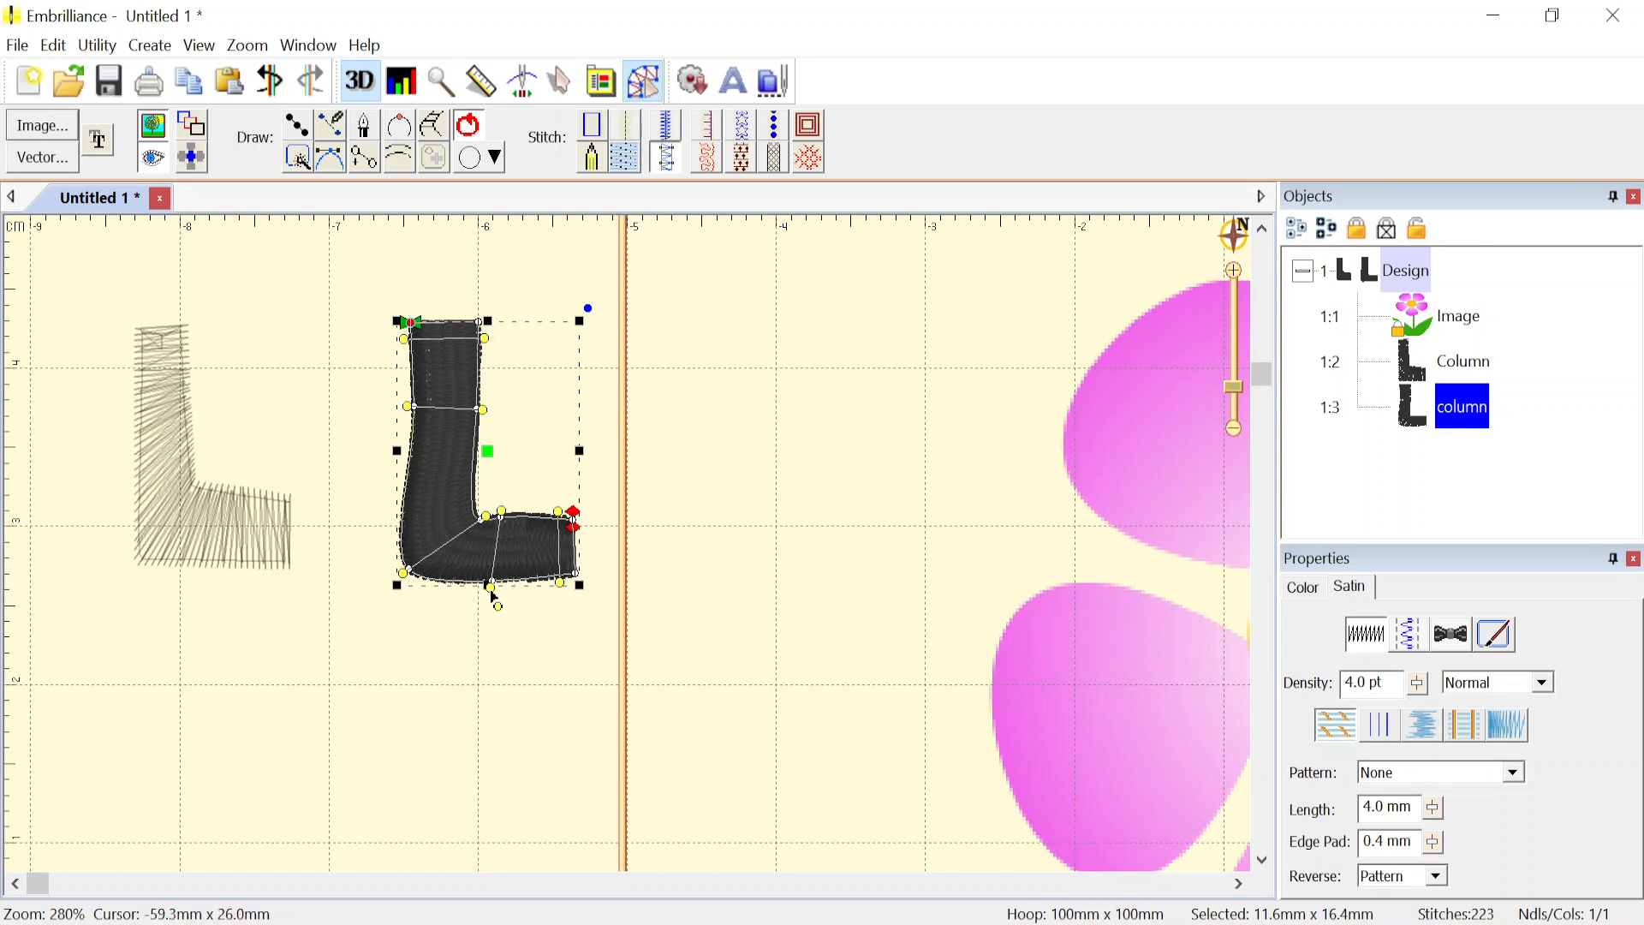
- Straighten the second L column's foot angle line, re-angle its corner line and shift the upright's outer edge point slightly outward
left_click_drag(493, 597, 503, 597)
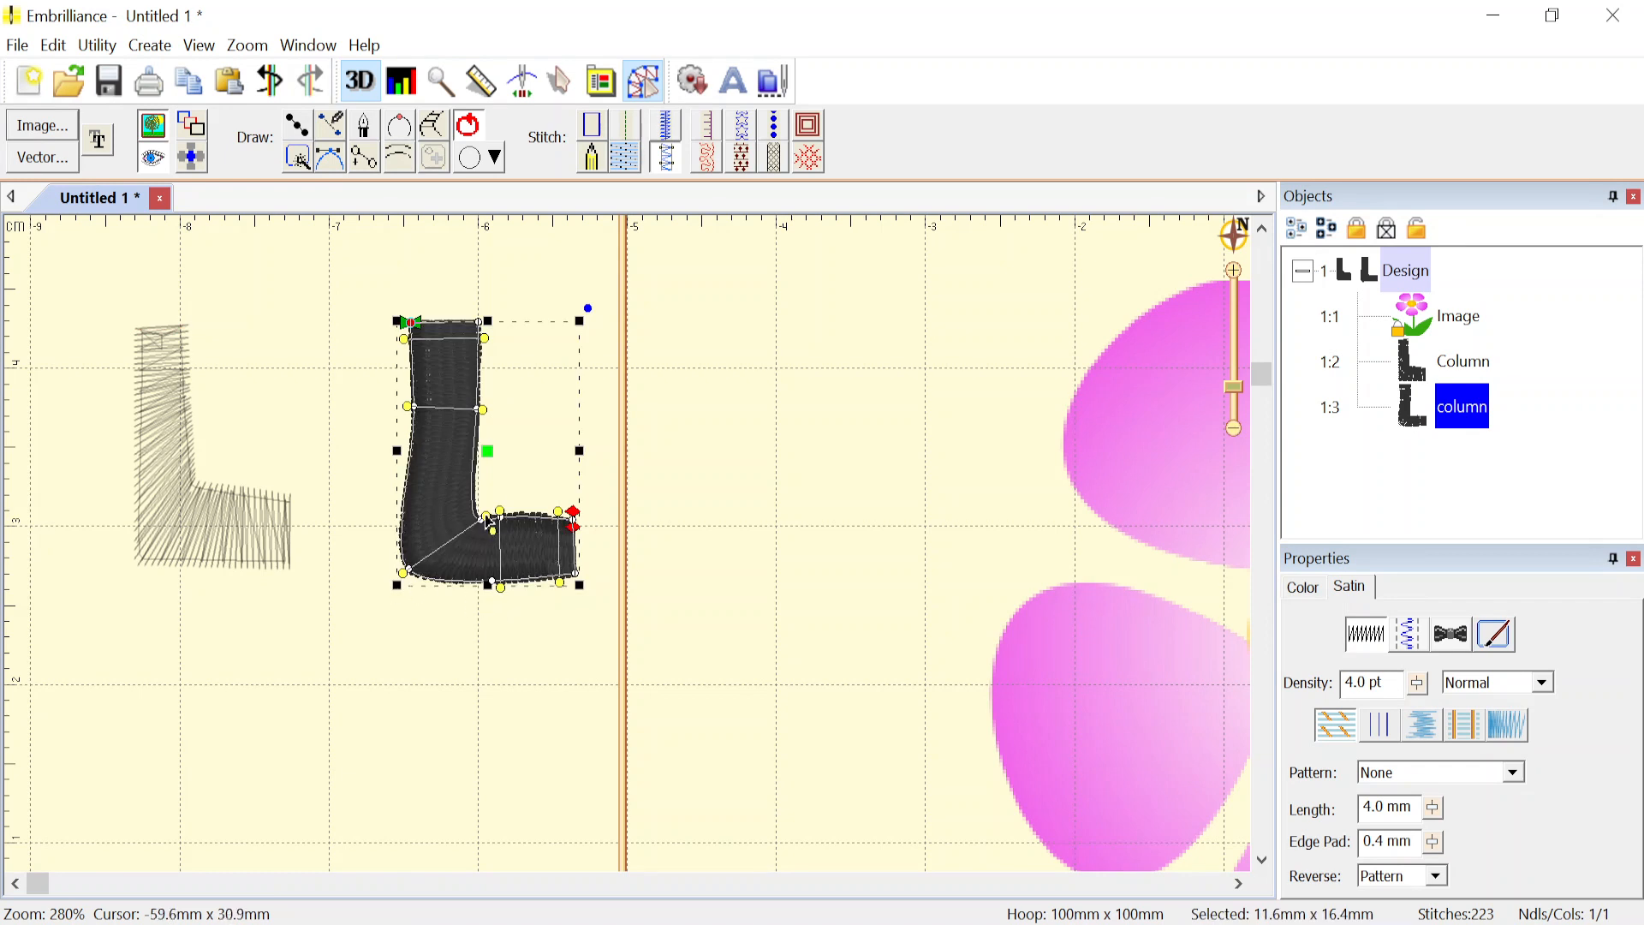
left_click_drag(490, 524, 477, 498)
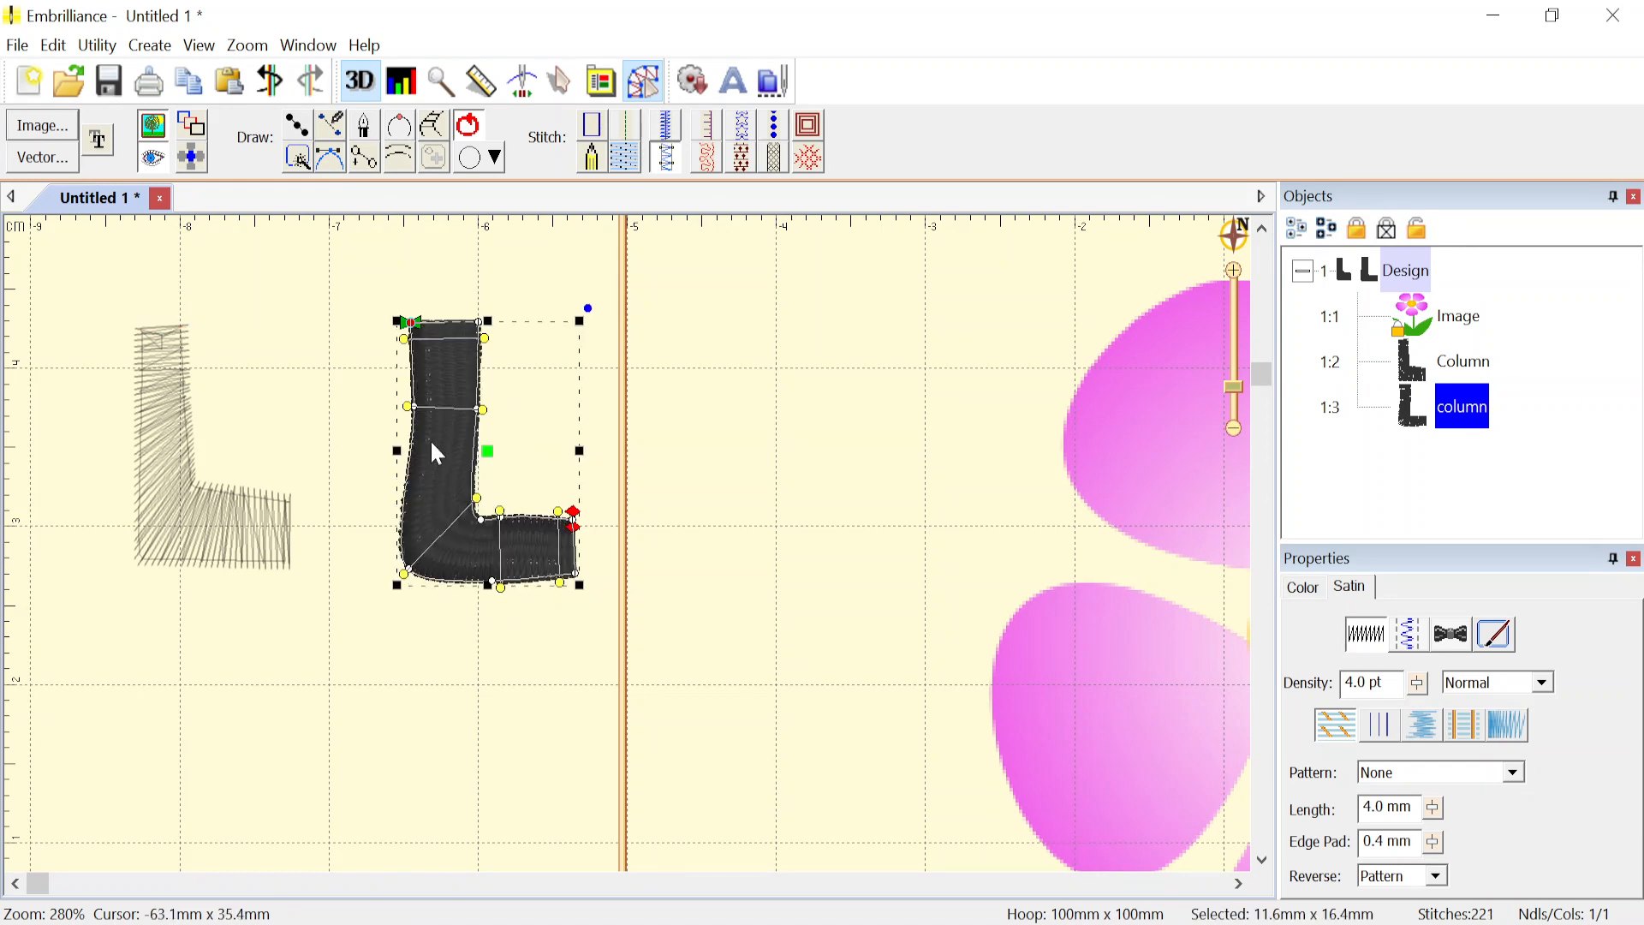
left_click_drag(416, 406, 407, 408)
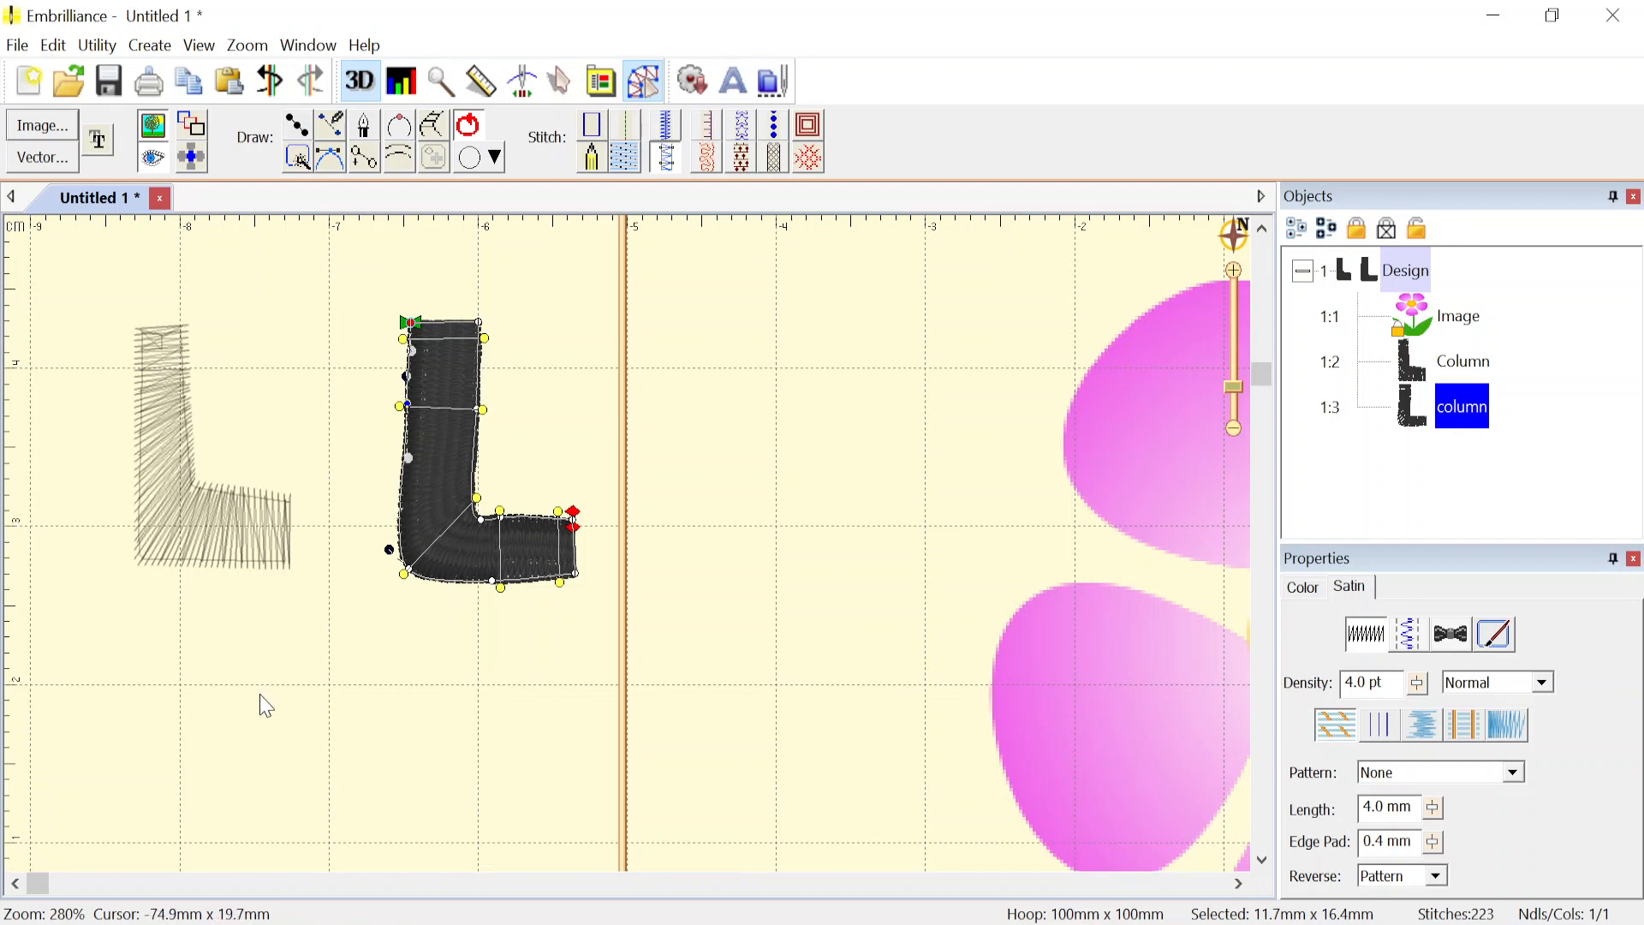
- Draw a four-cornered, straight-sided shape about 19 by 16 mm below the two L columns and close its outline
scroll(310, 733, "down", 1)
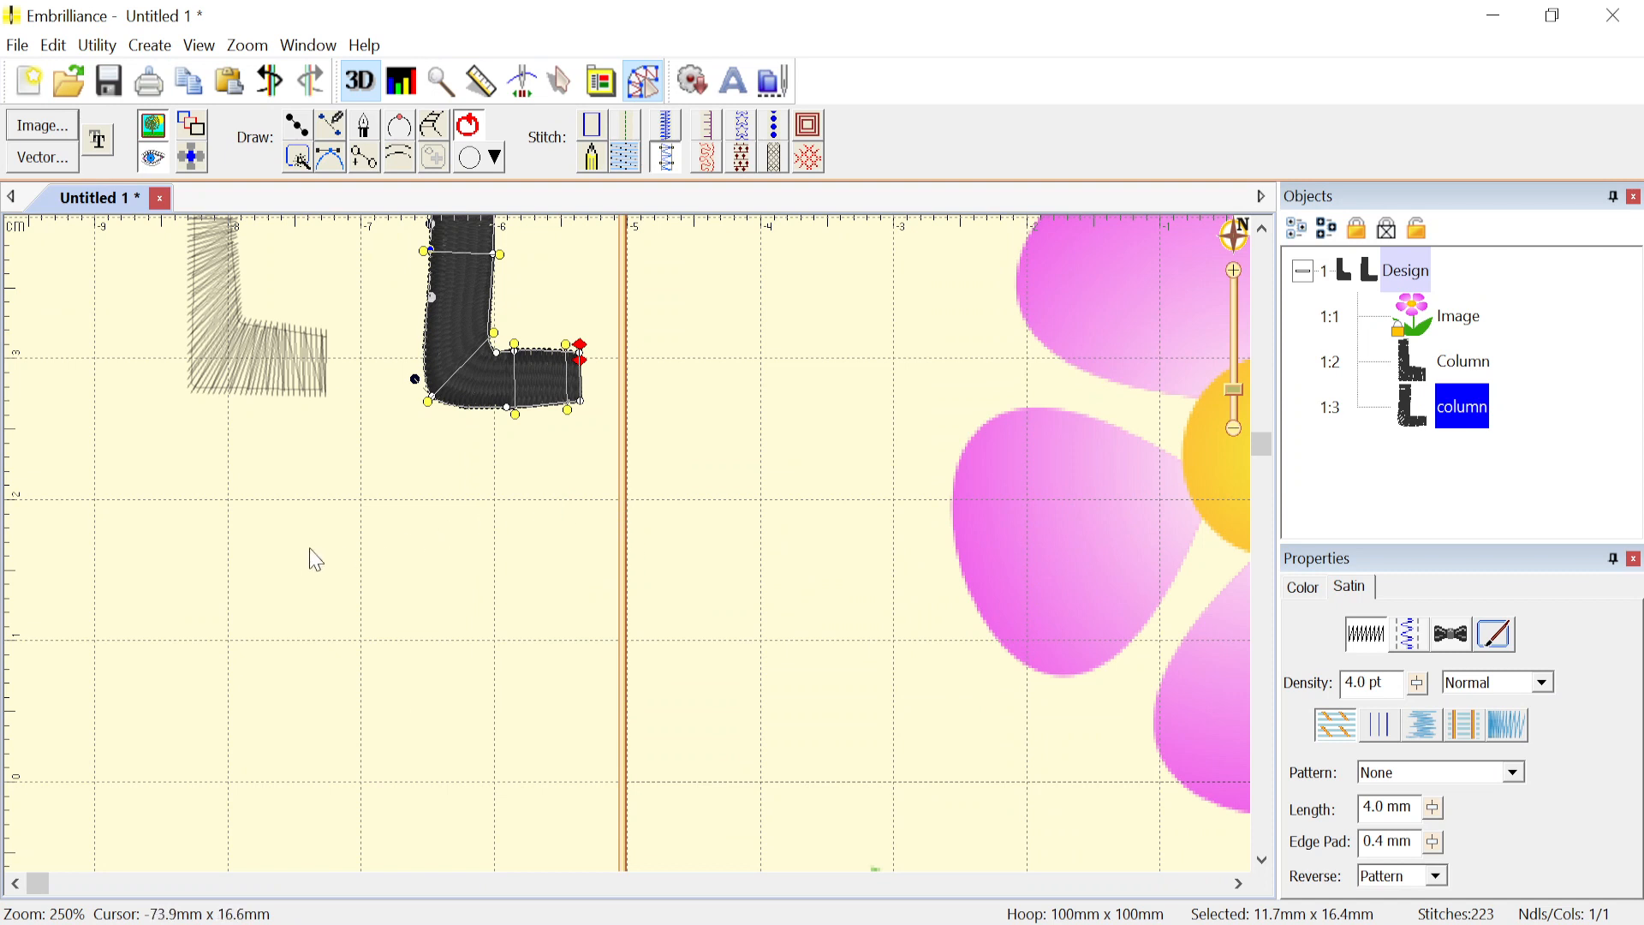
left_click(332, 128)
left_click(220, 507)
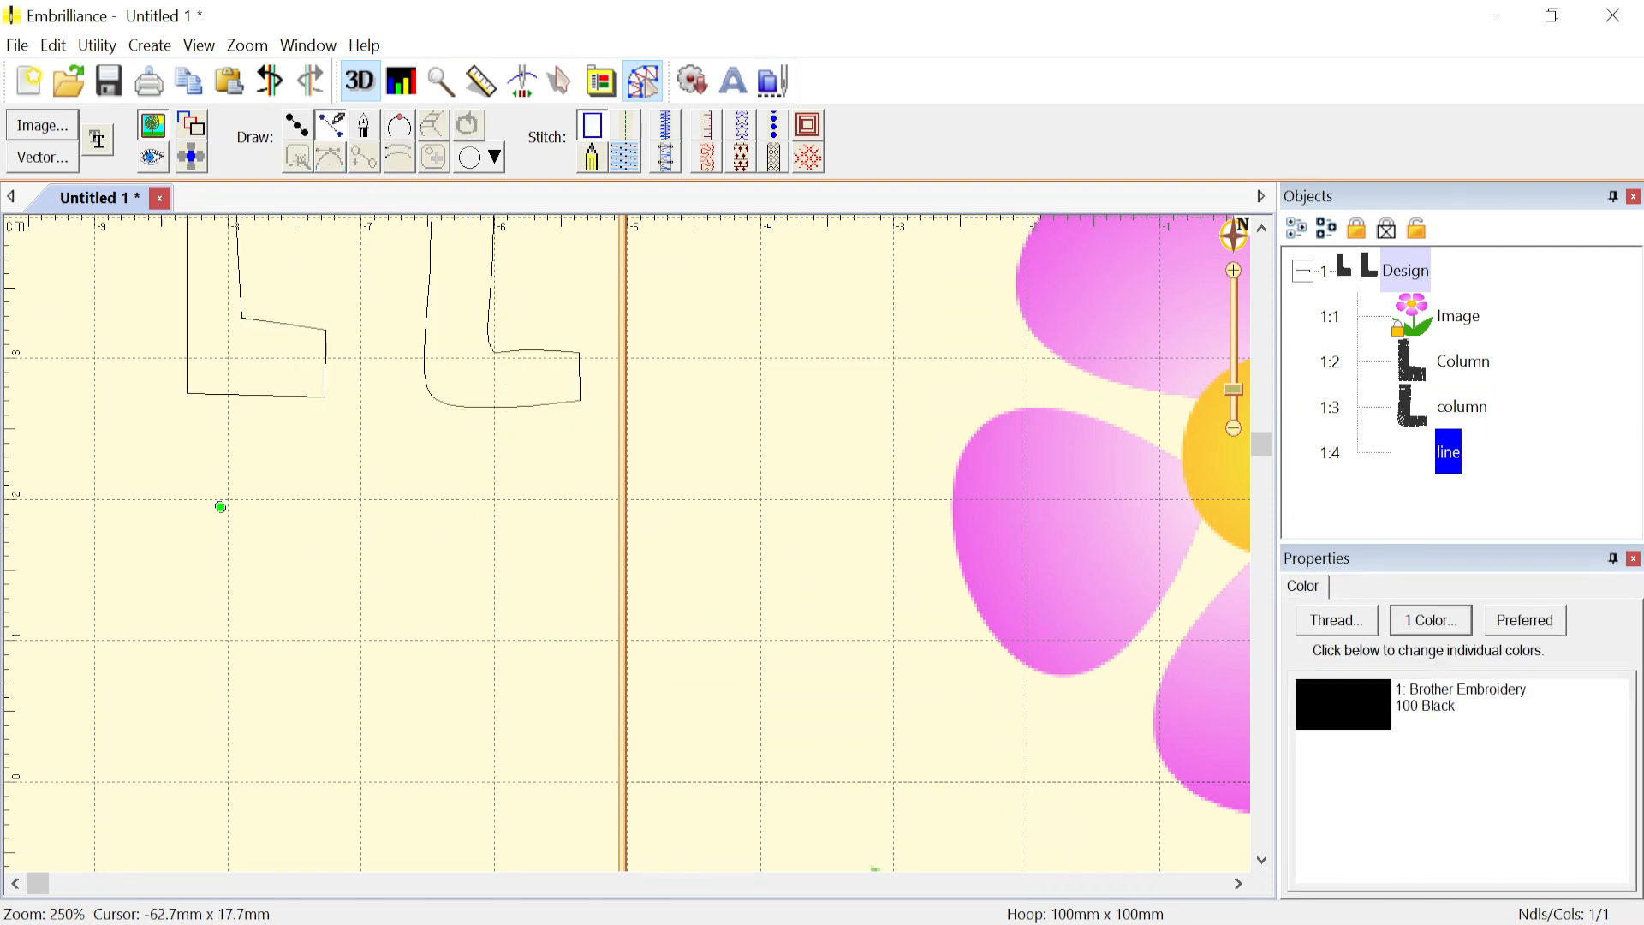
left_click(461, 530)
left_click(453, 725)
left_click(213, 701)
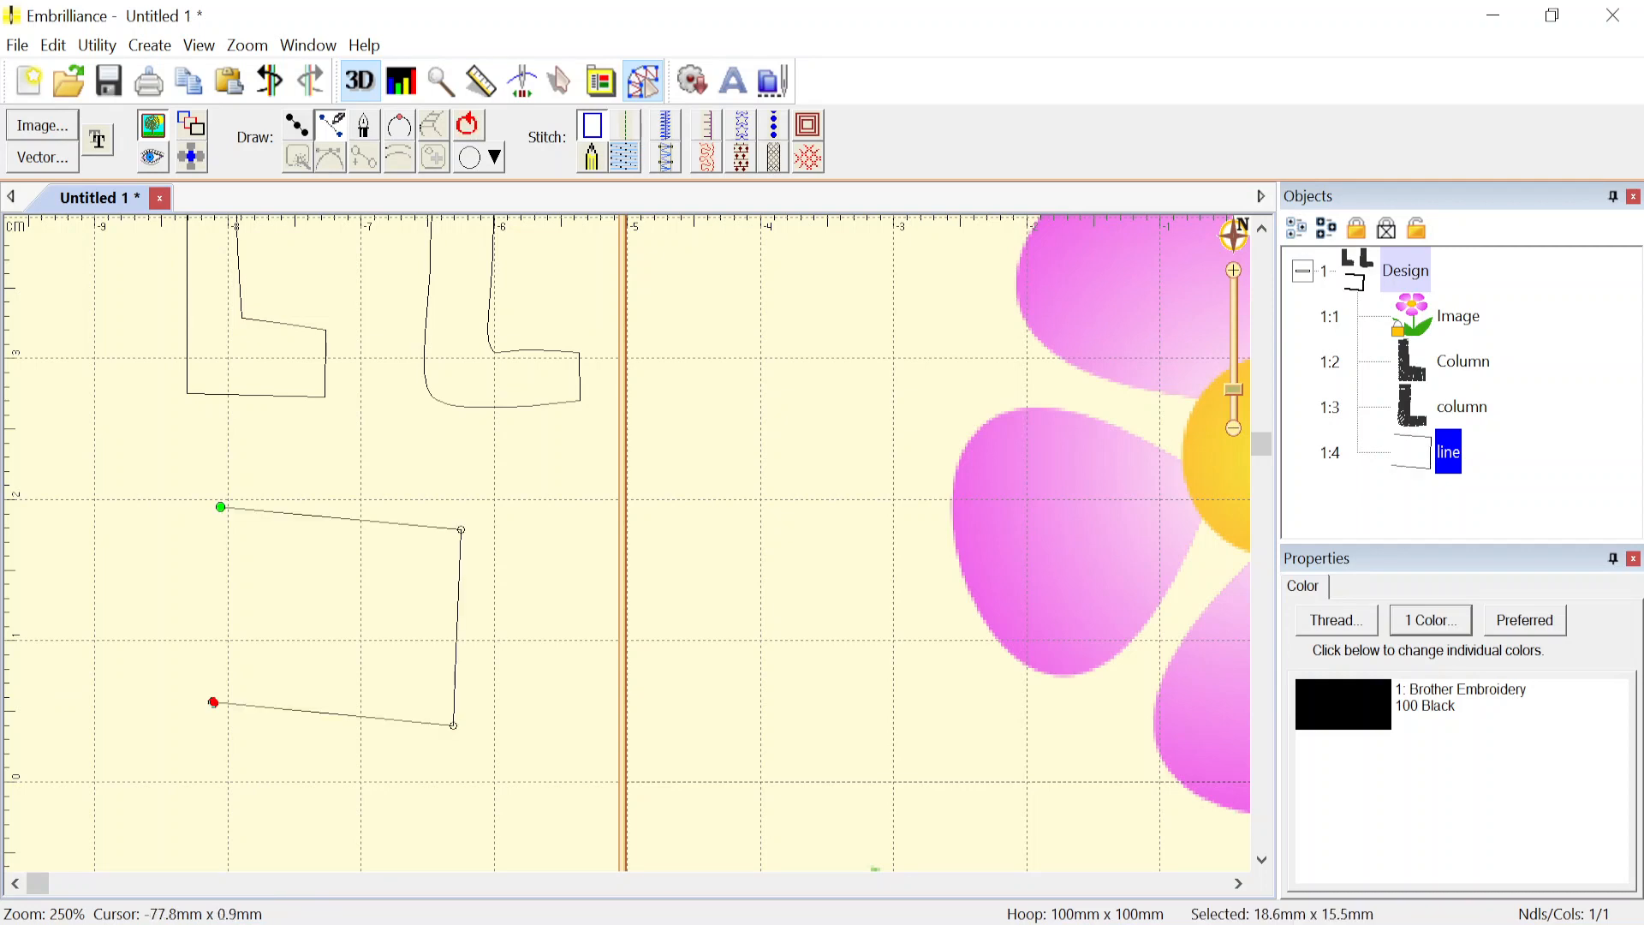
left_click(468, 125)
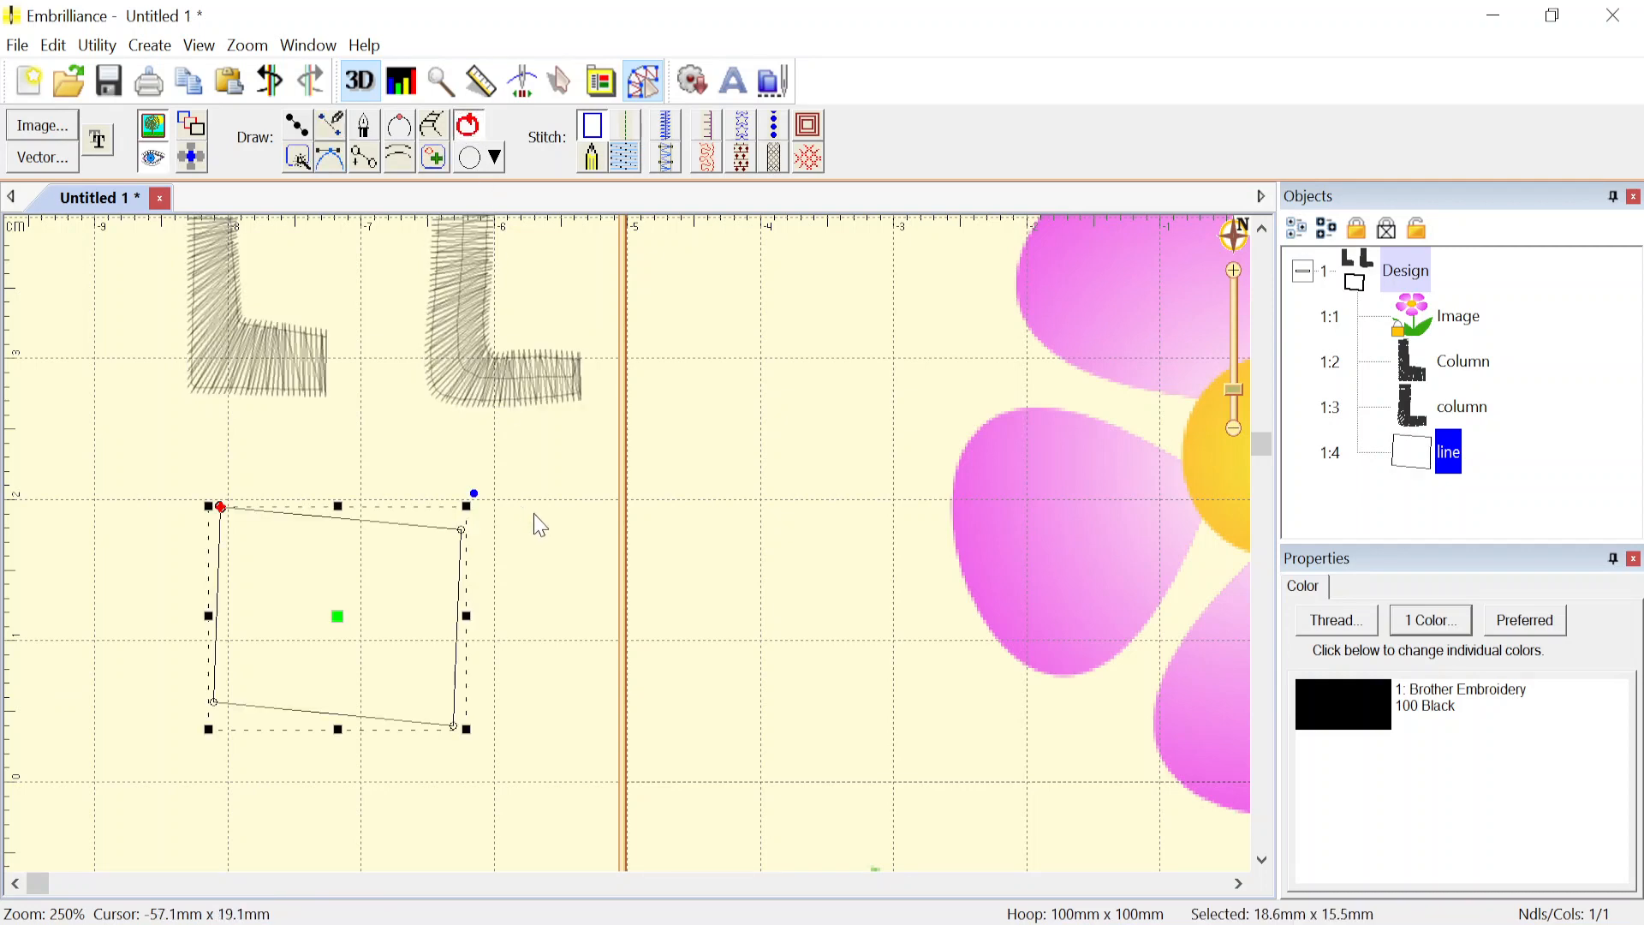
- Try the Run stitch and the Satin Border on the closed four-cornered shape
left_click(629, 126)
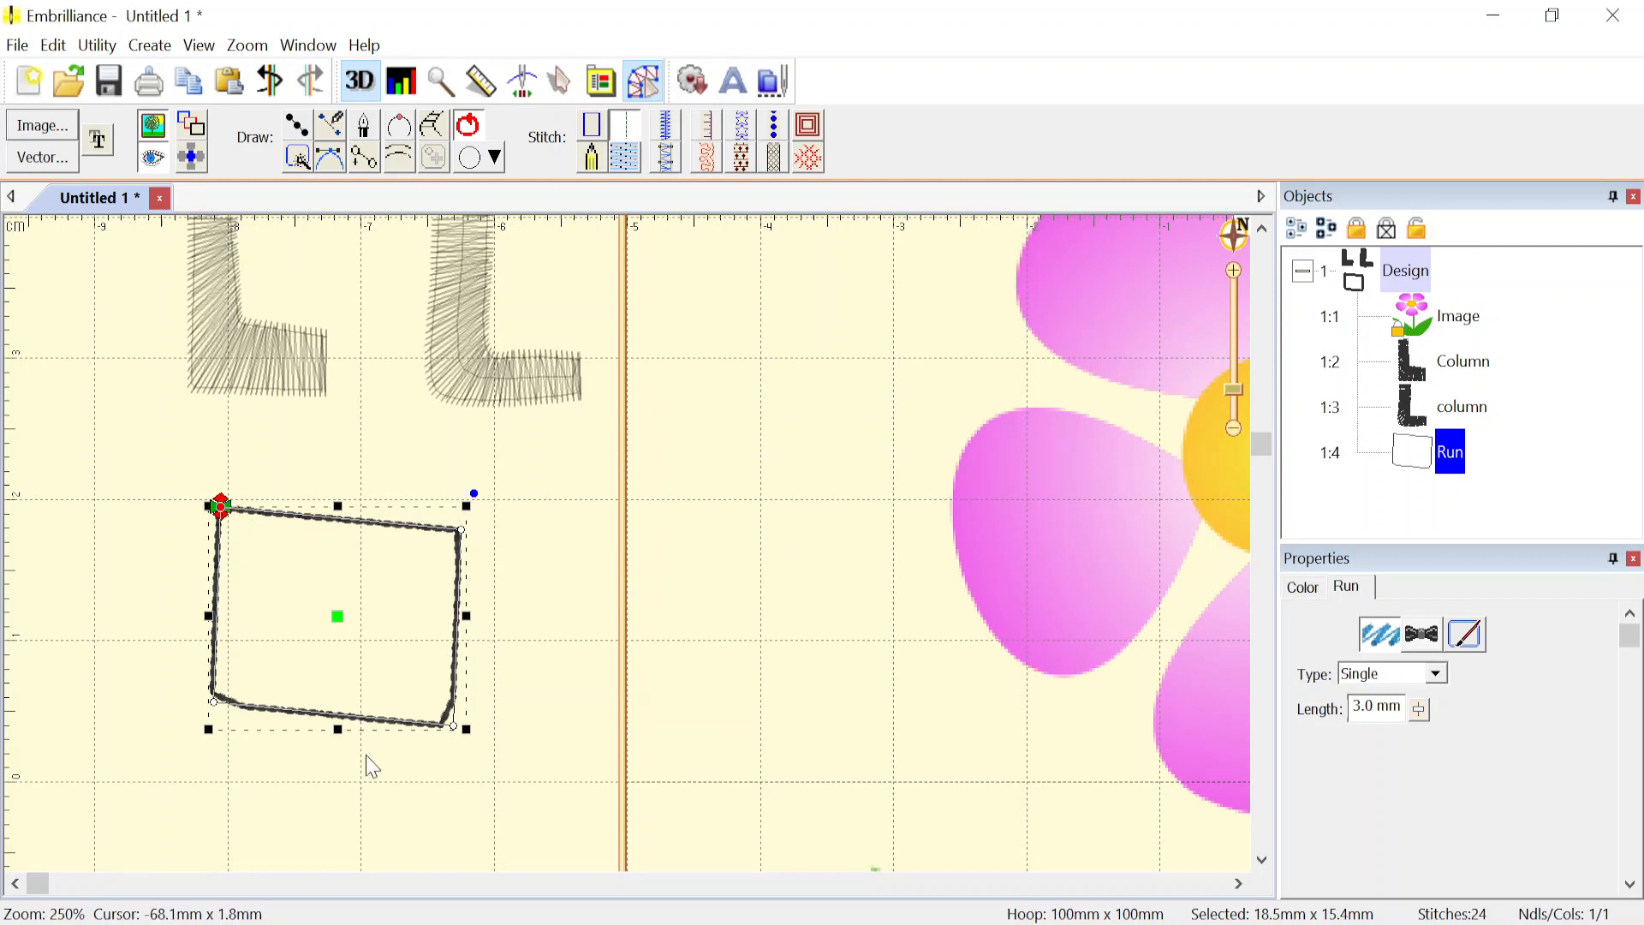
left_click(667, 126)
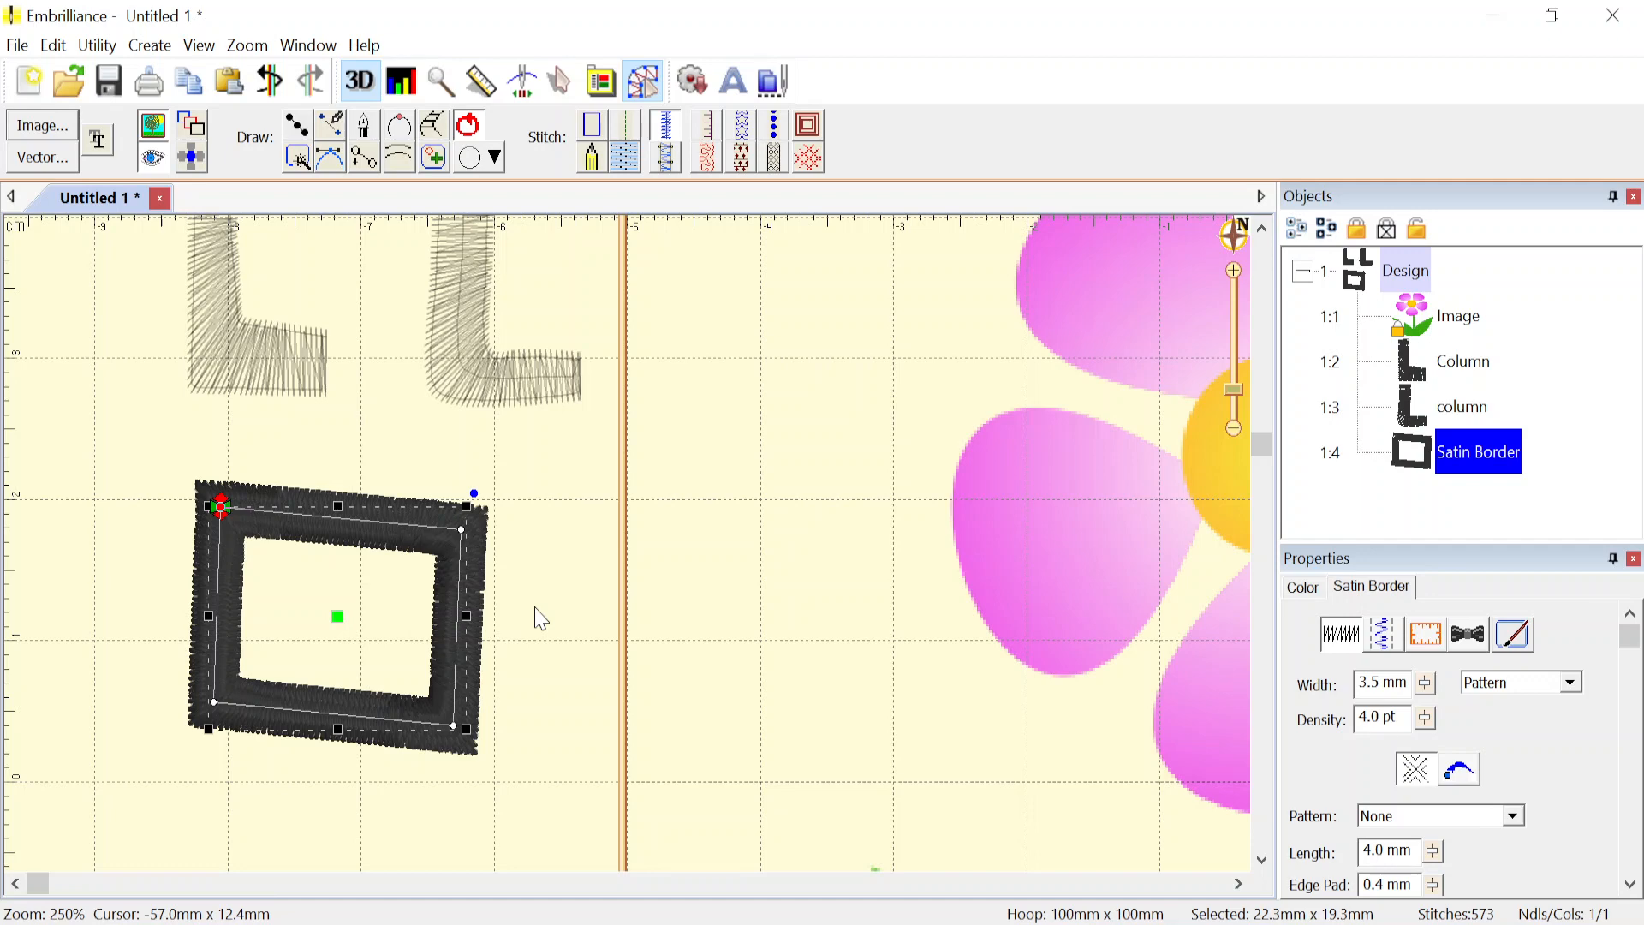
scroll(631, 558, "down", 3)
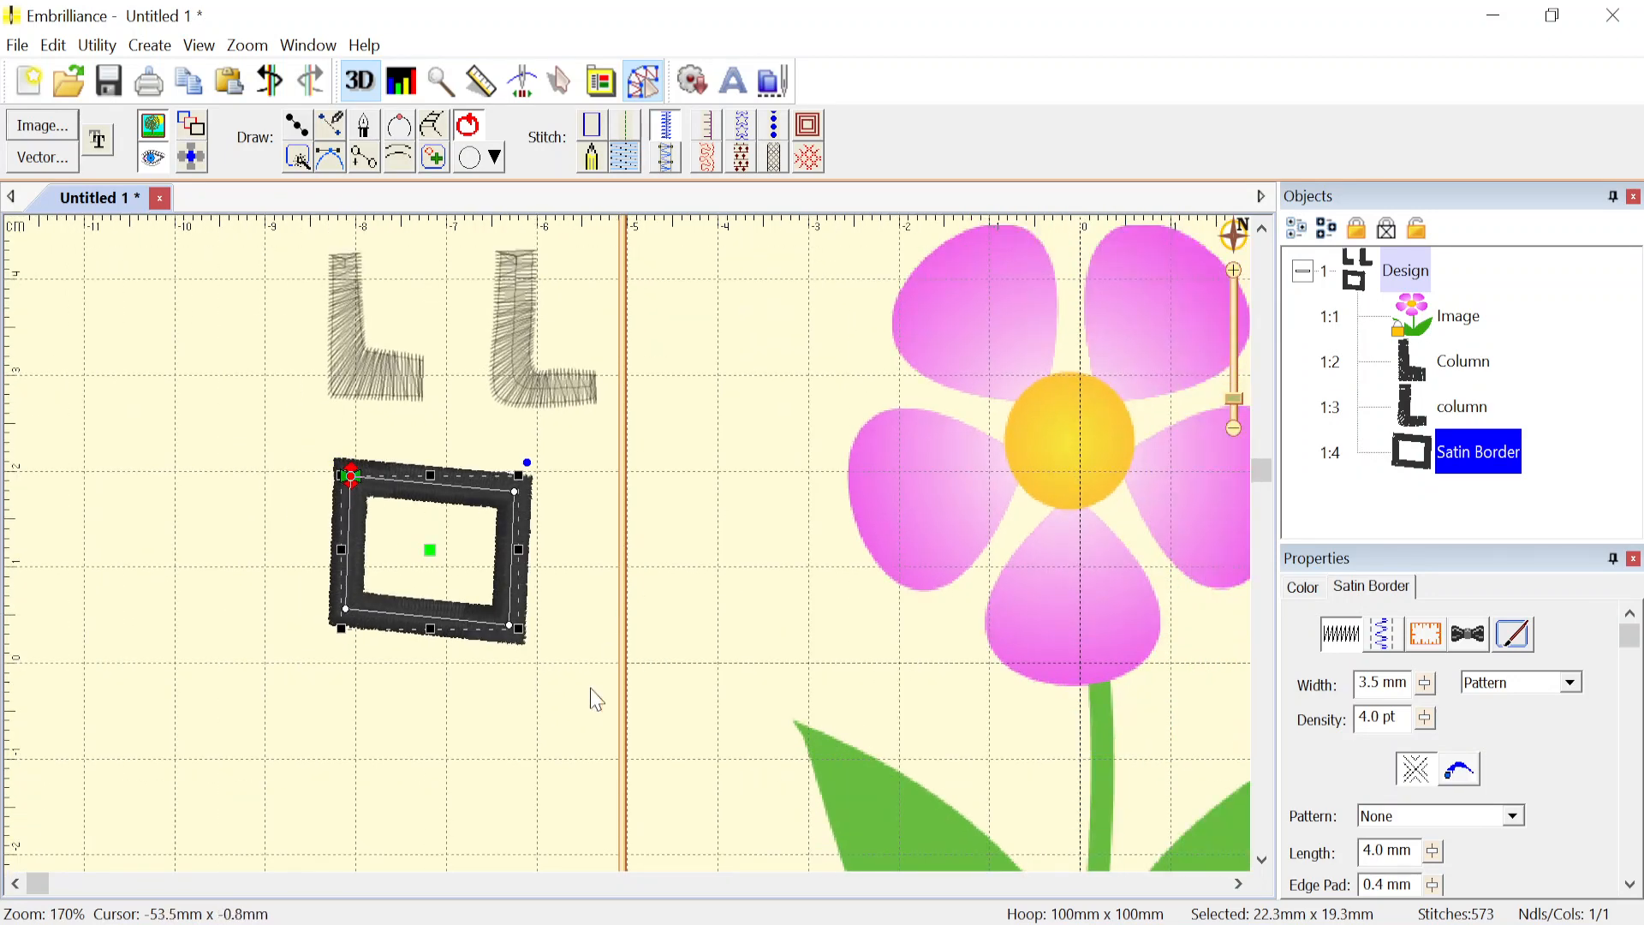
scroll(634, 555, "up", 2)
scroll(634, 556, "up", 1)
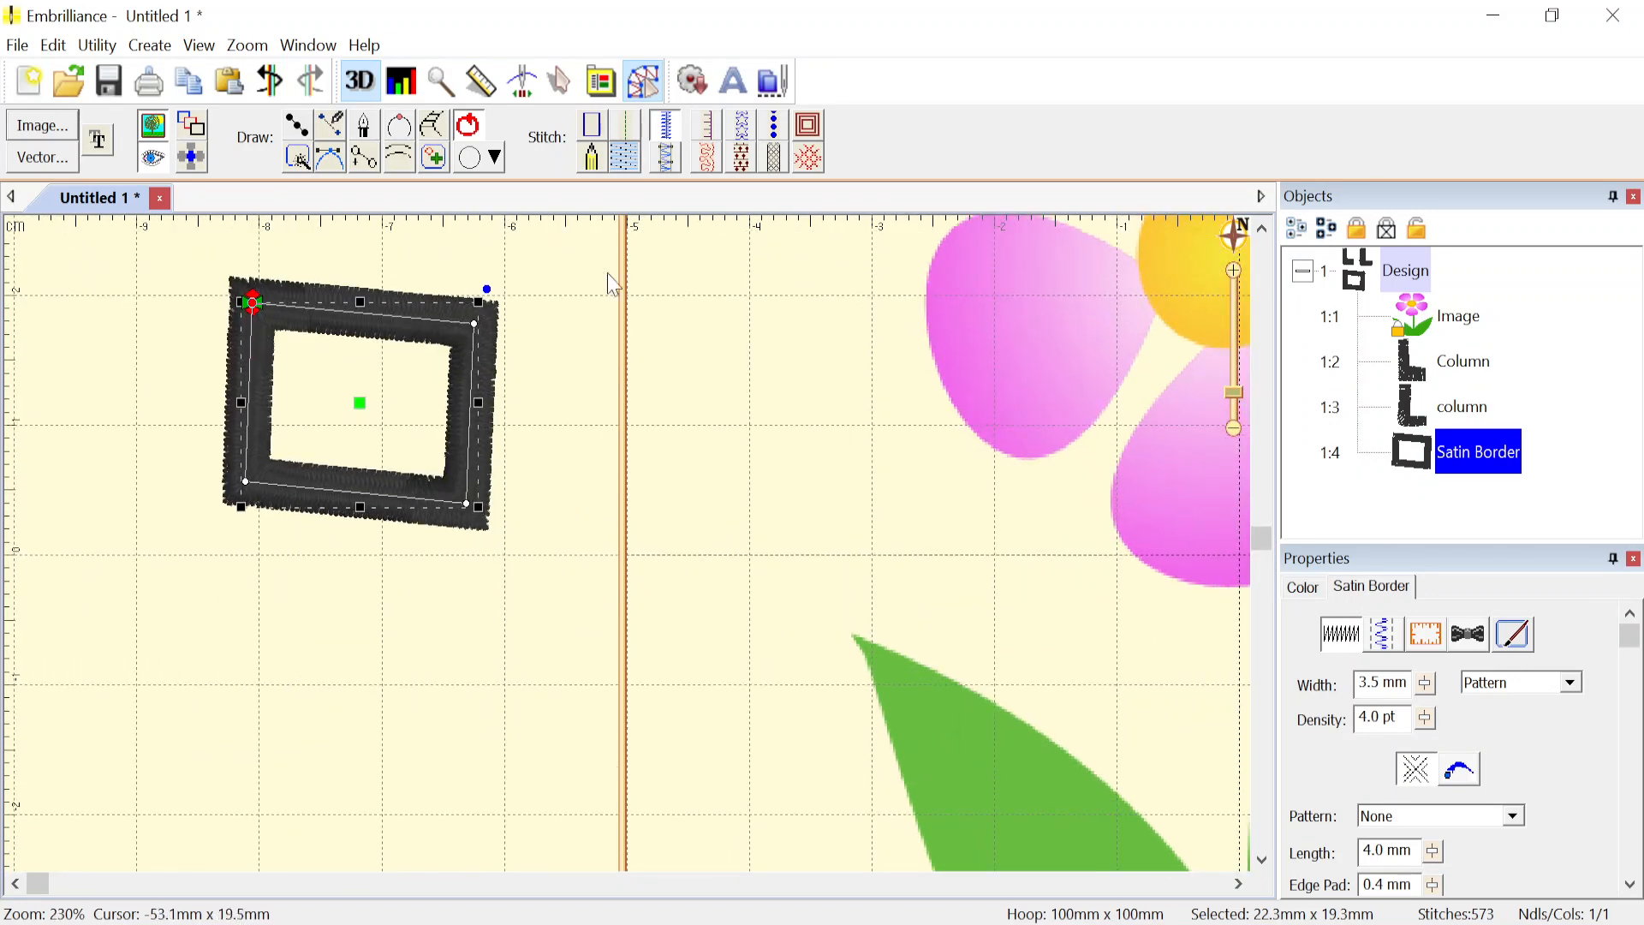
- Return the bordered shape to a plain line and try a Fill stitch on it
left_click(583, 160)
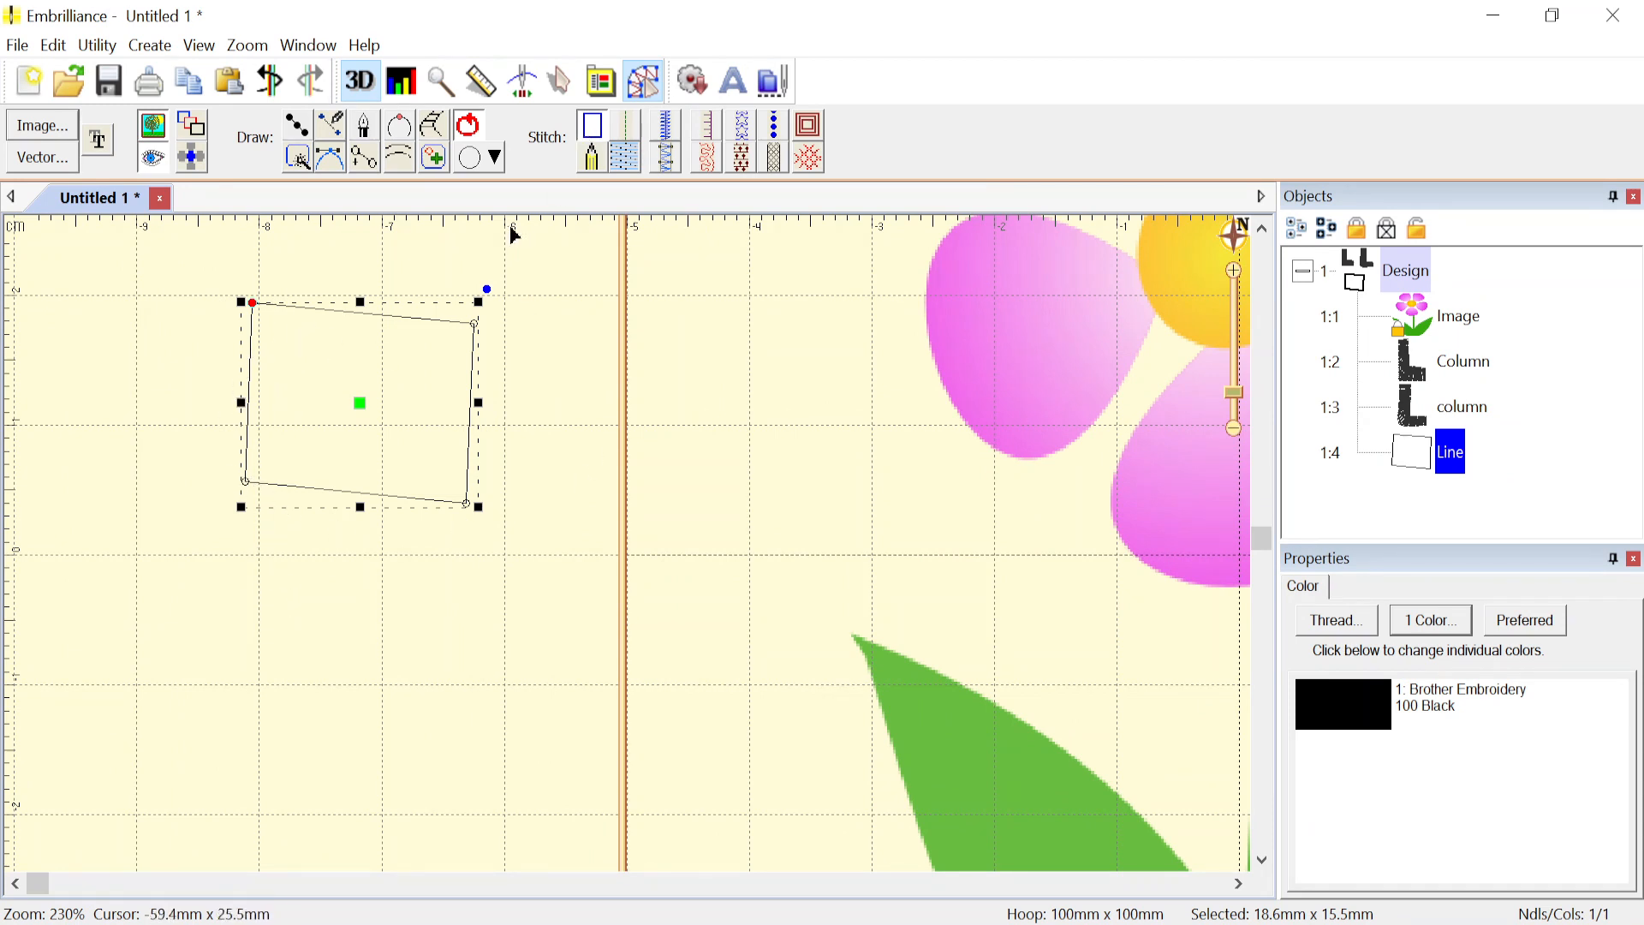
left_click(631, 166)
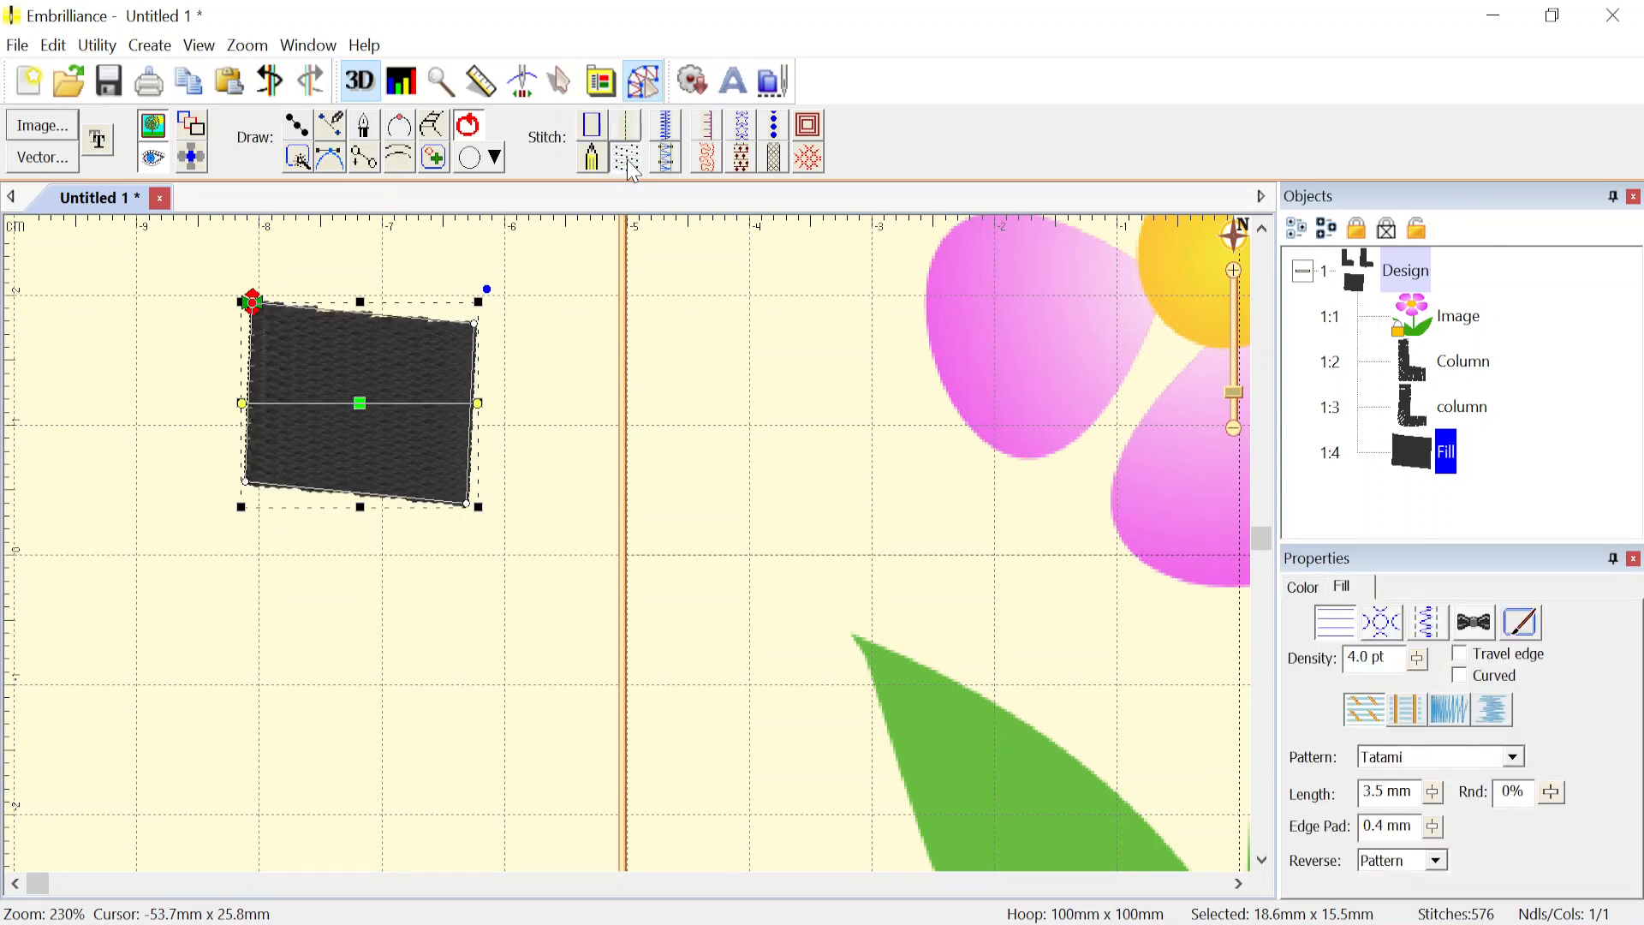
left_click(632, 166)
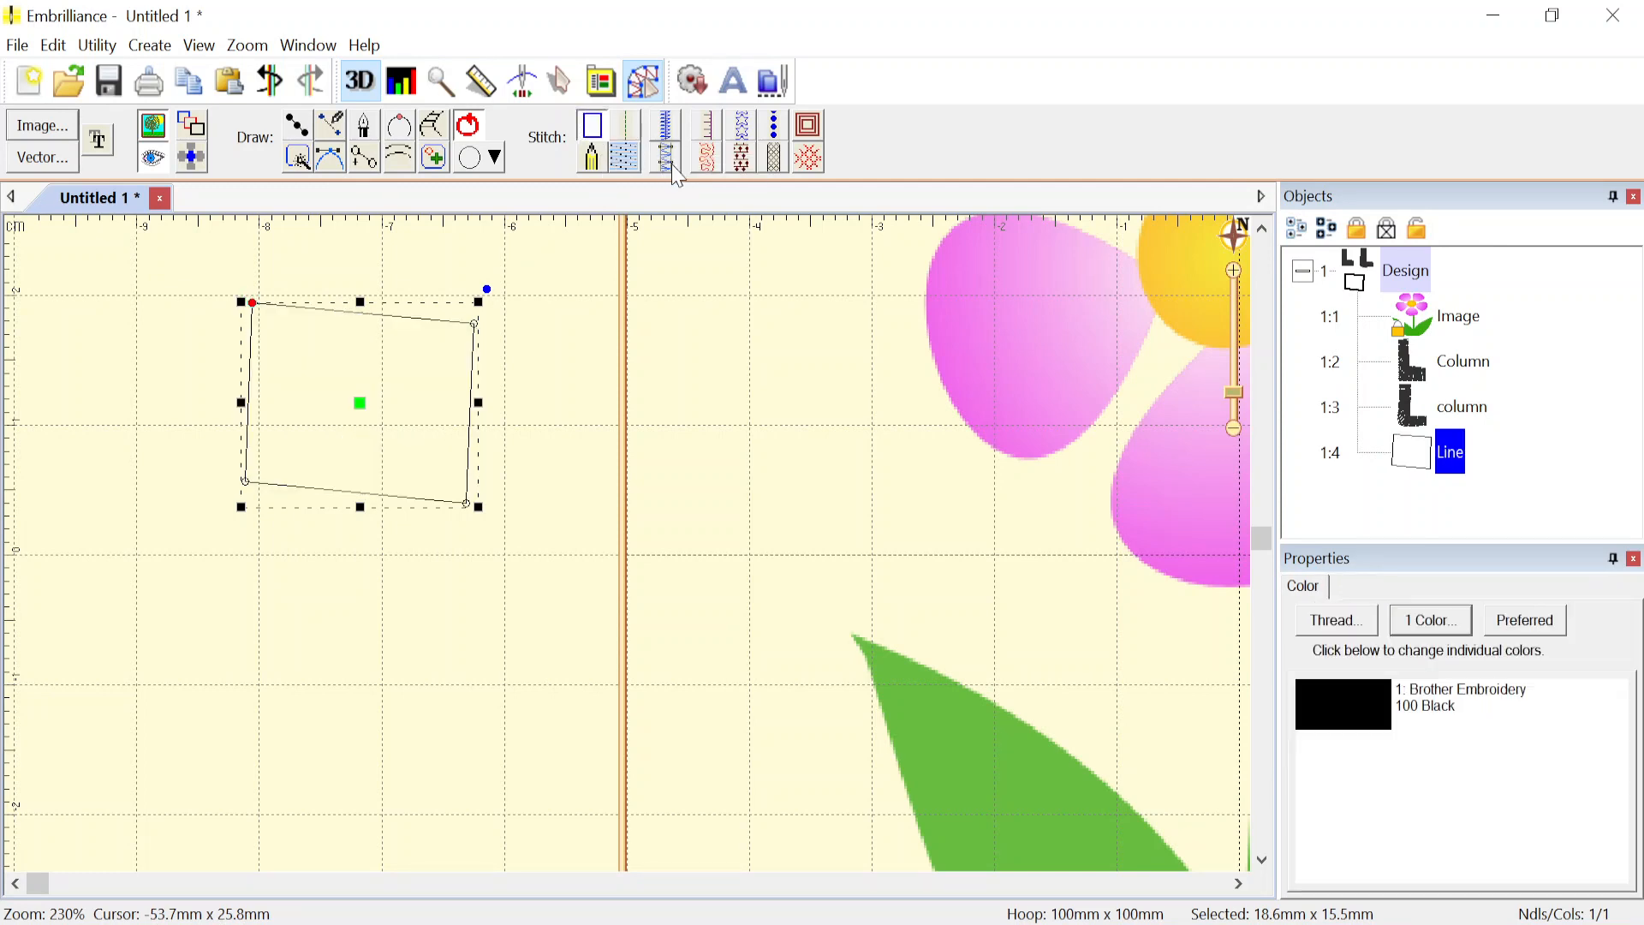
- Convert the four-cornered shape to a Motif Fill using the Cross Stitch 1 motif from the CrossStitch category
left_click(745, 165)
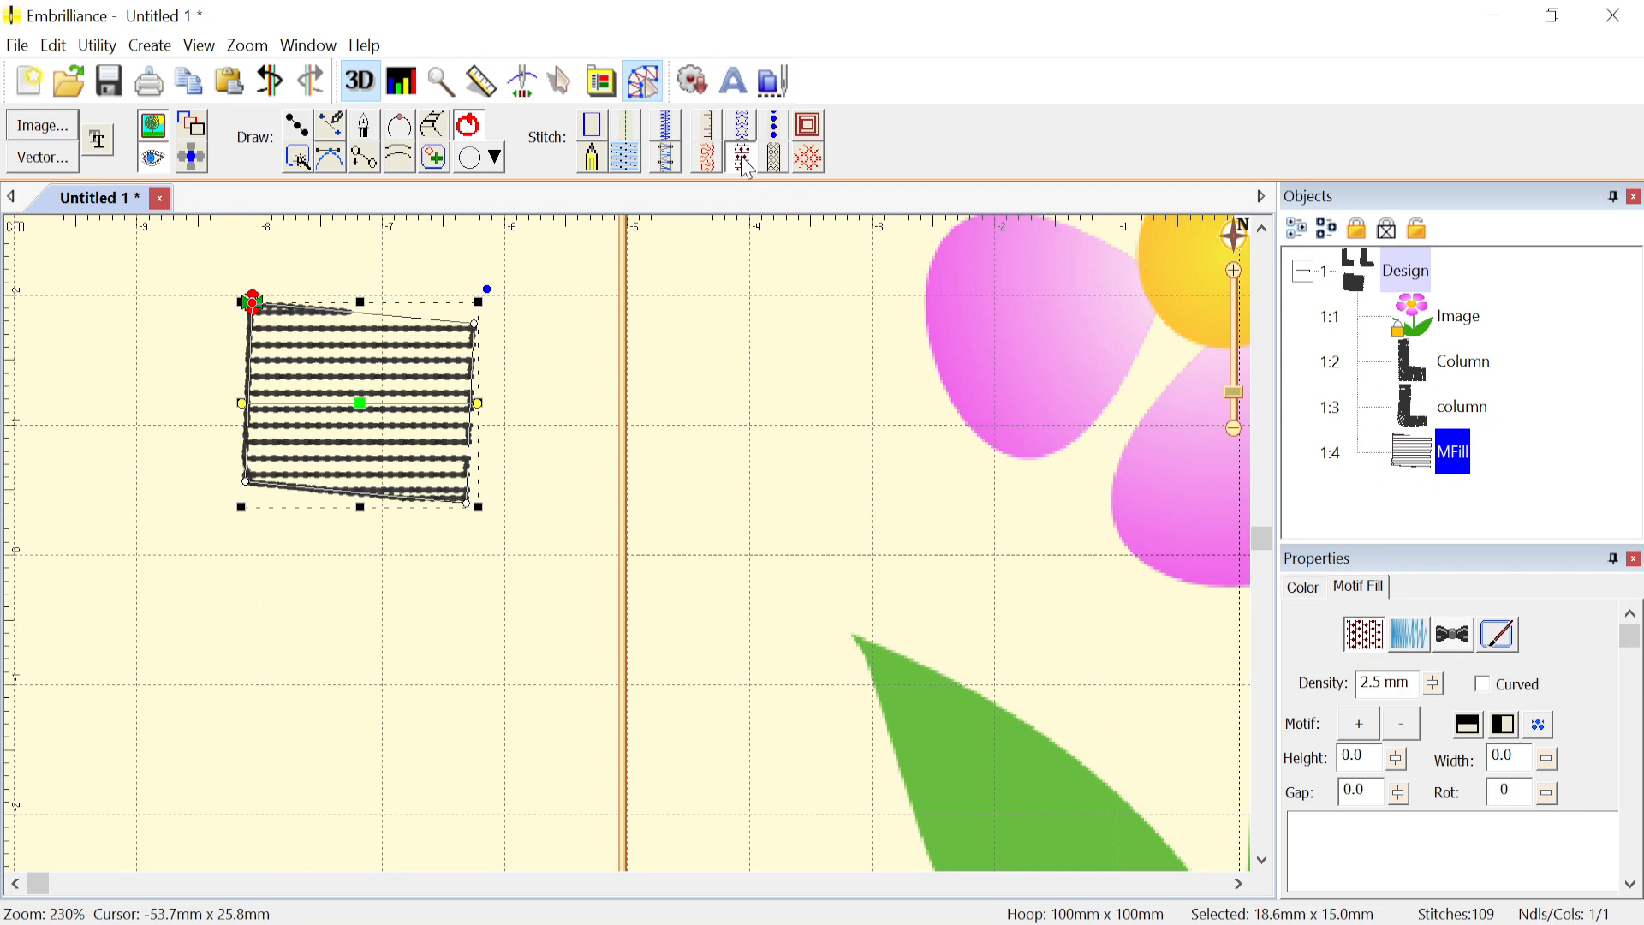
left_click(1361, 726)
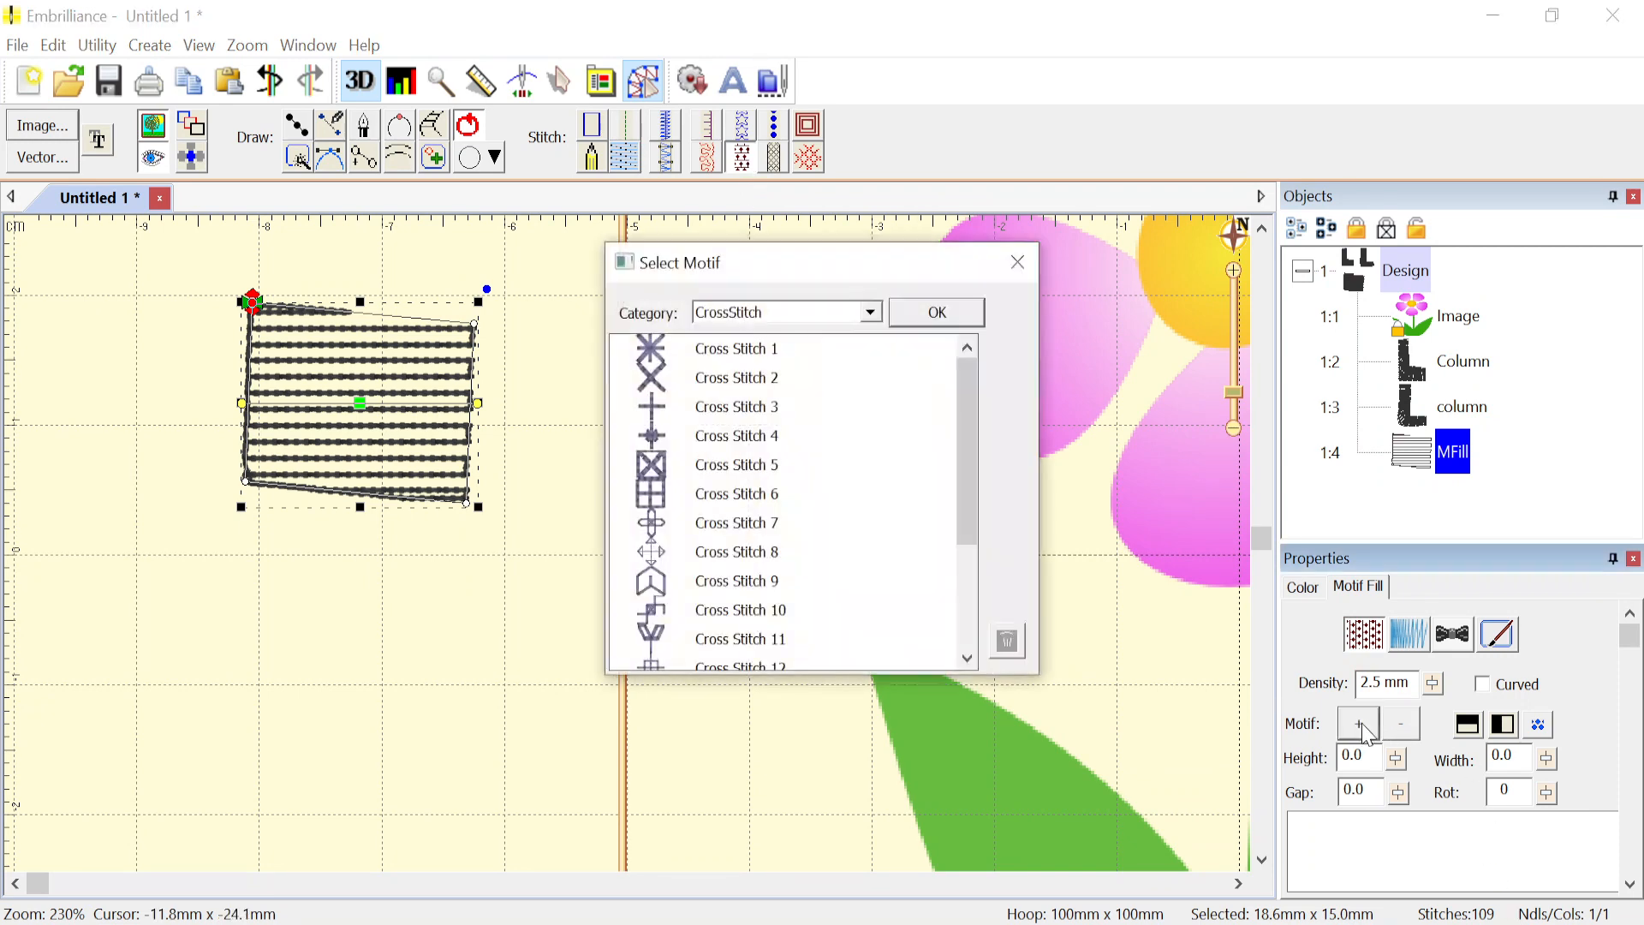
left_click(871, 315)
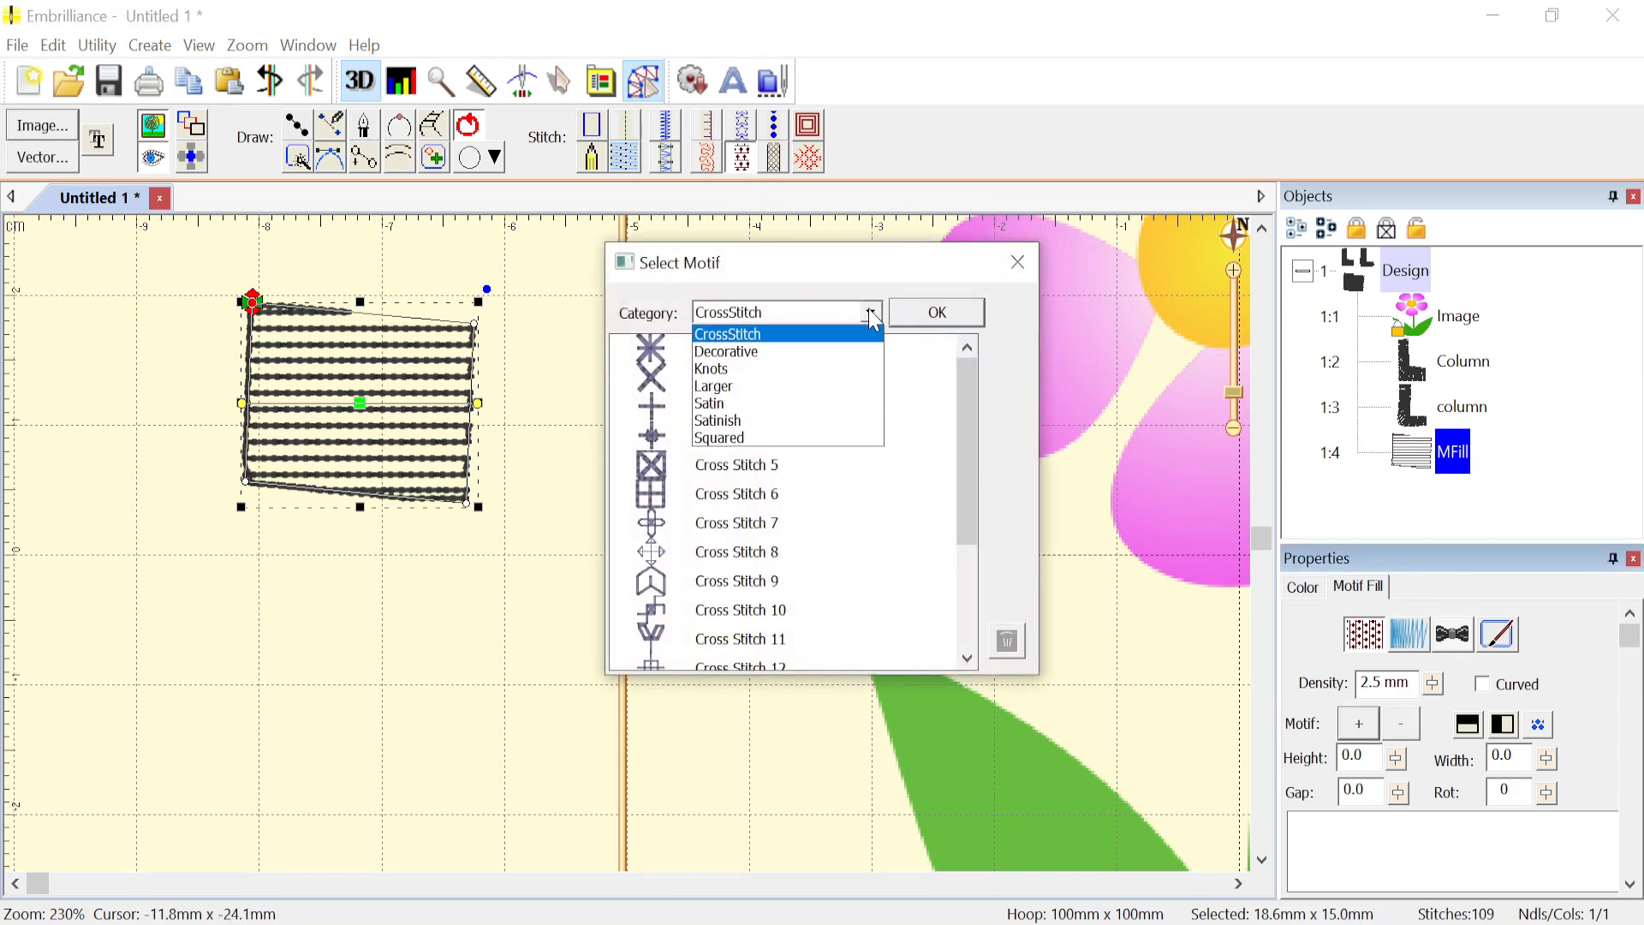
left_click(873, 322)
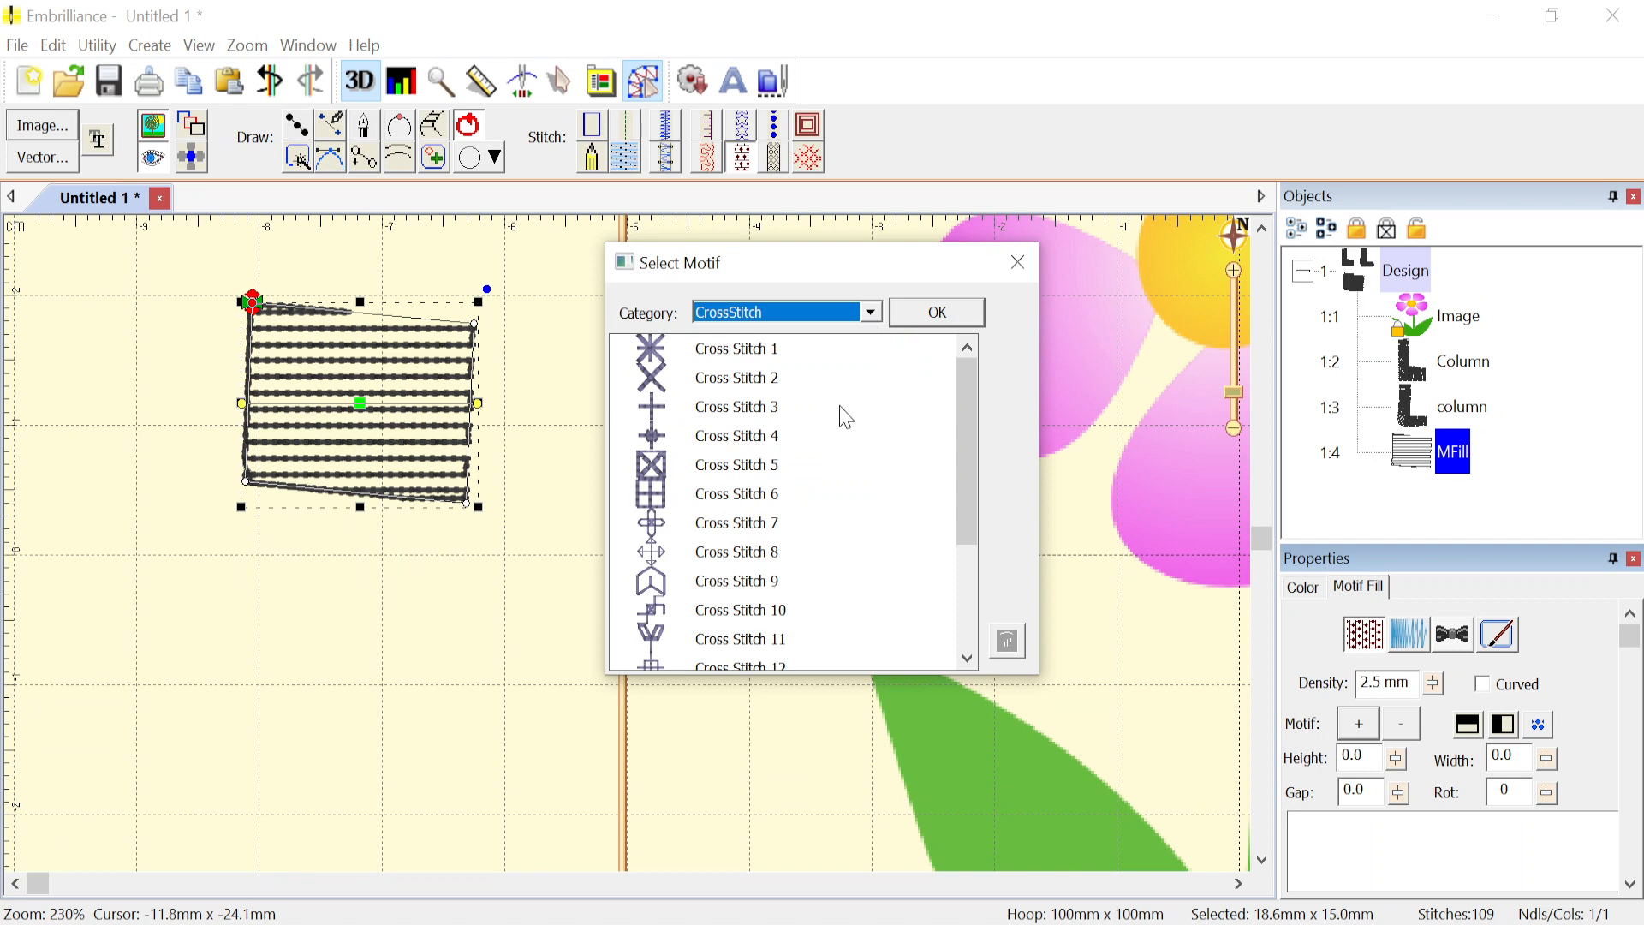
left_click(739, 354)
left_click(940, 315)
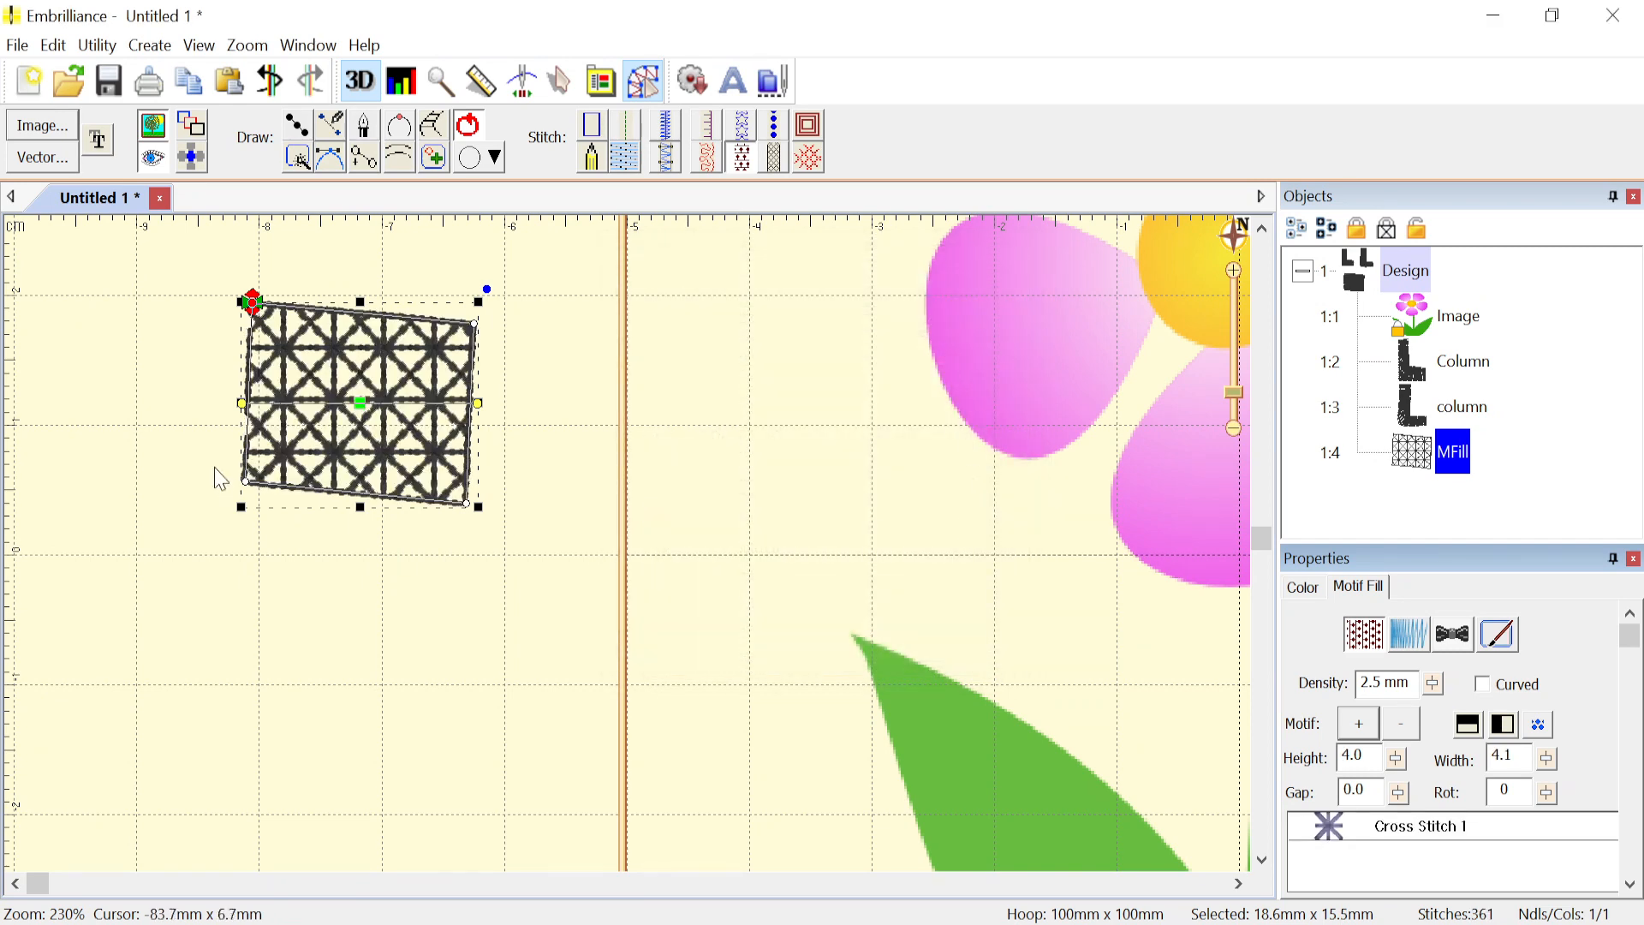
left_click(345, 582)
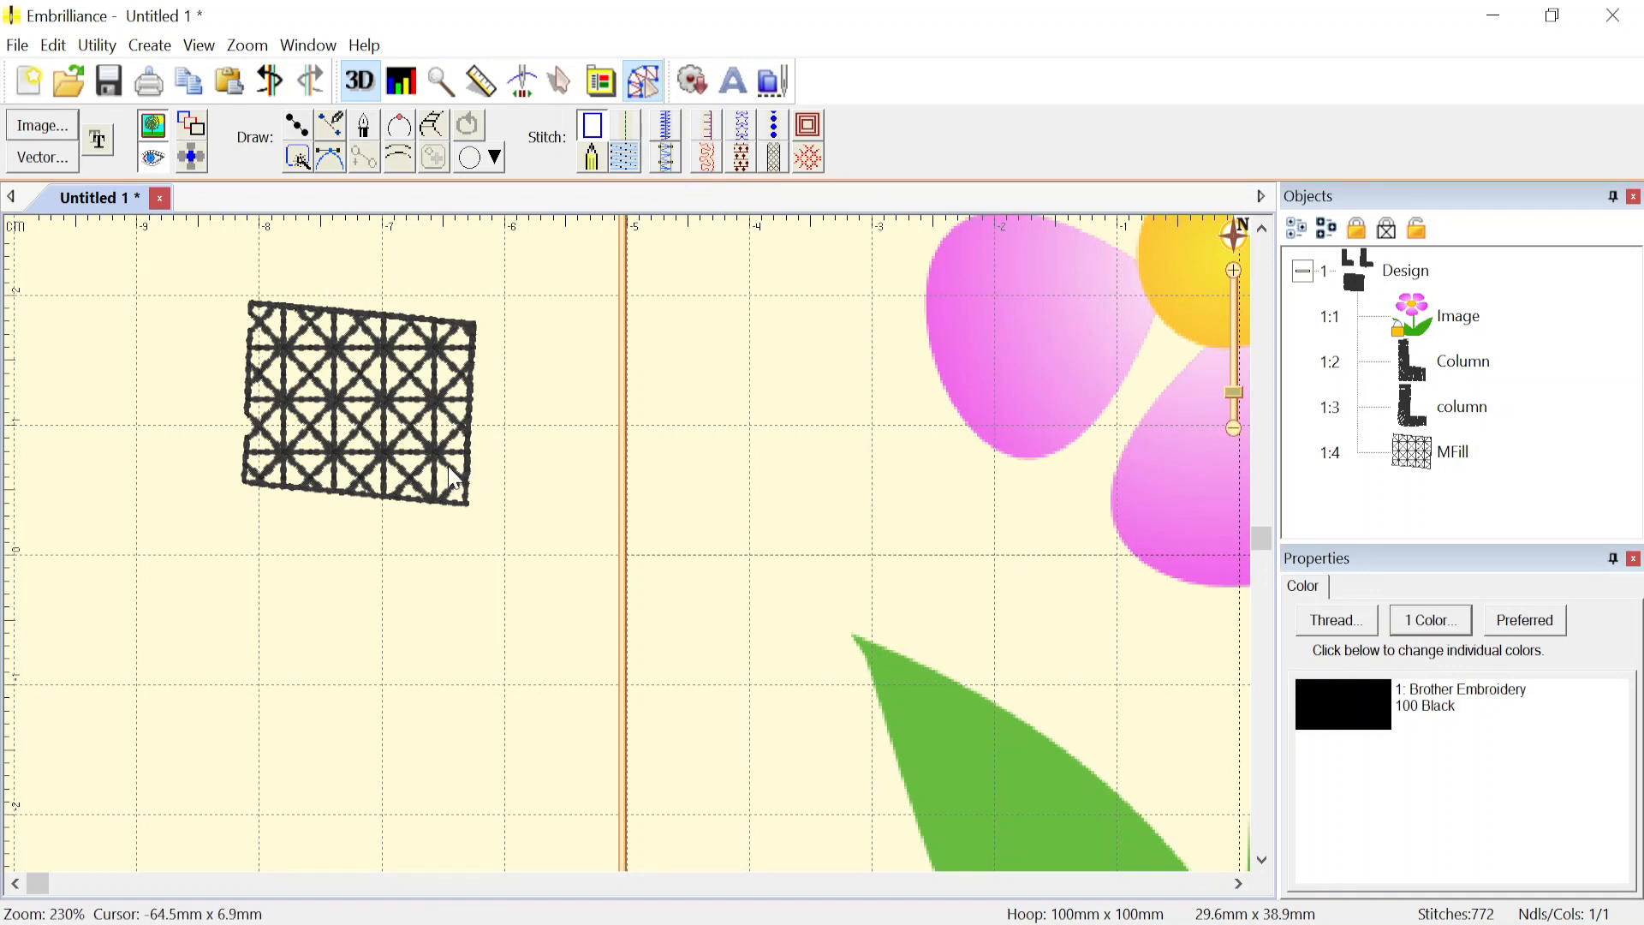
- Delete both L columns and the motif-filled shape together, keeping only the locked flower image
scroll(631, 554, "down", 2)
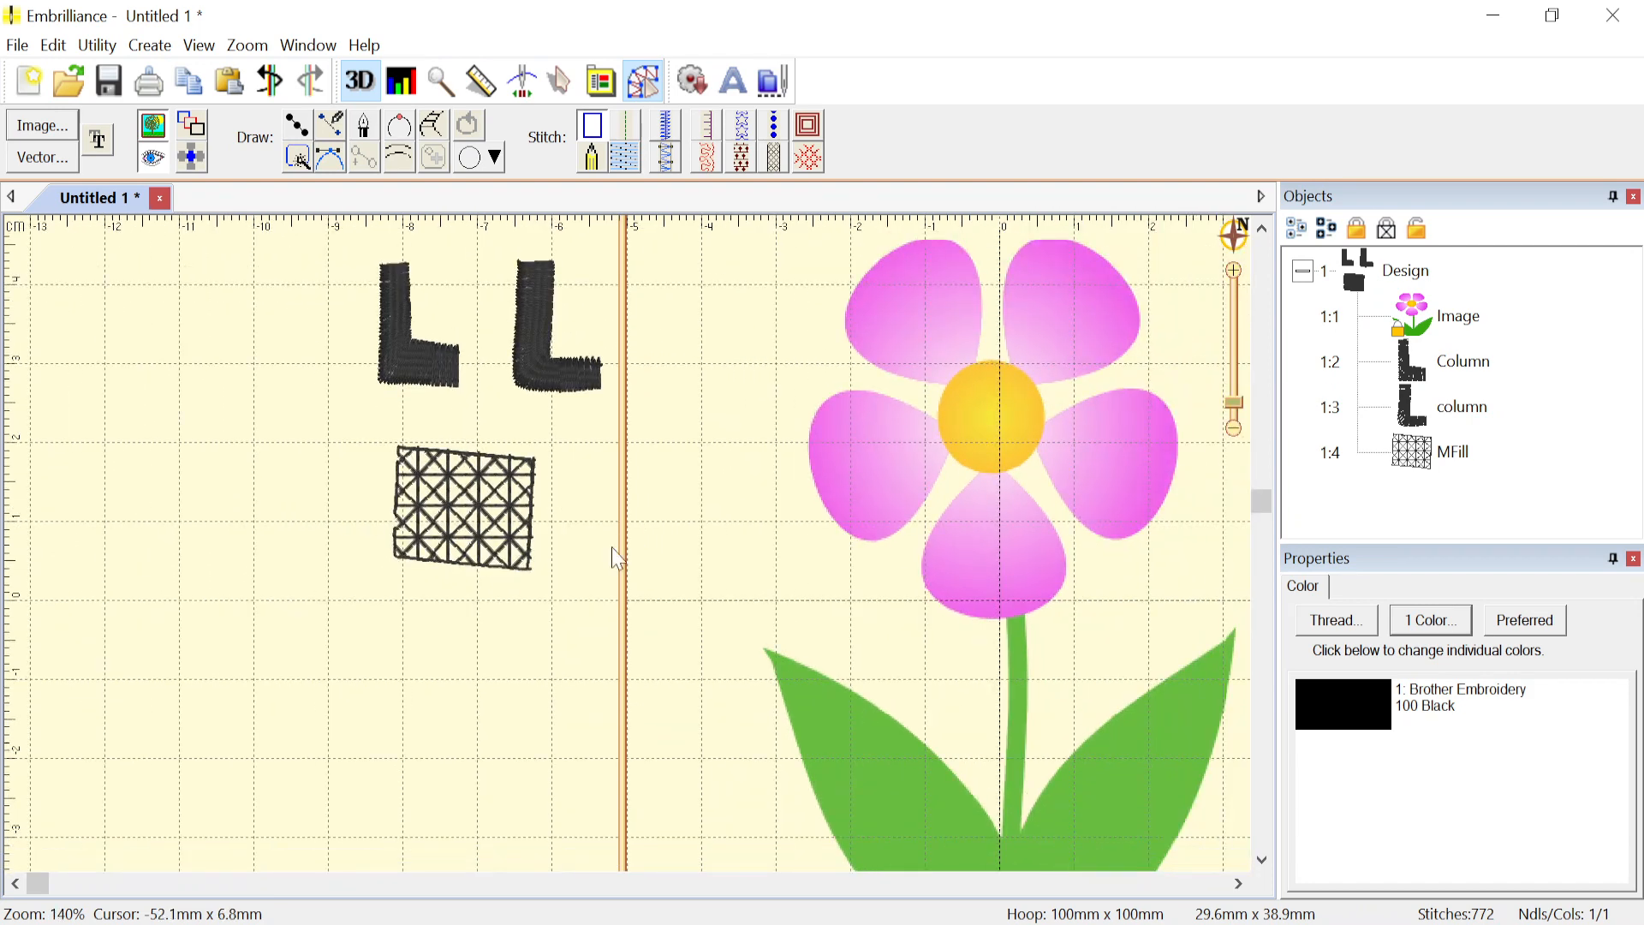
scroll(617, 558, "down", 1)
key("ctrl+a")
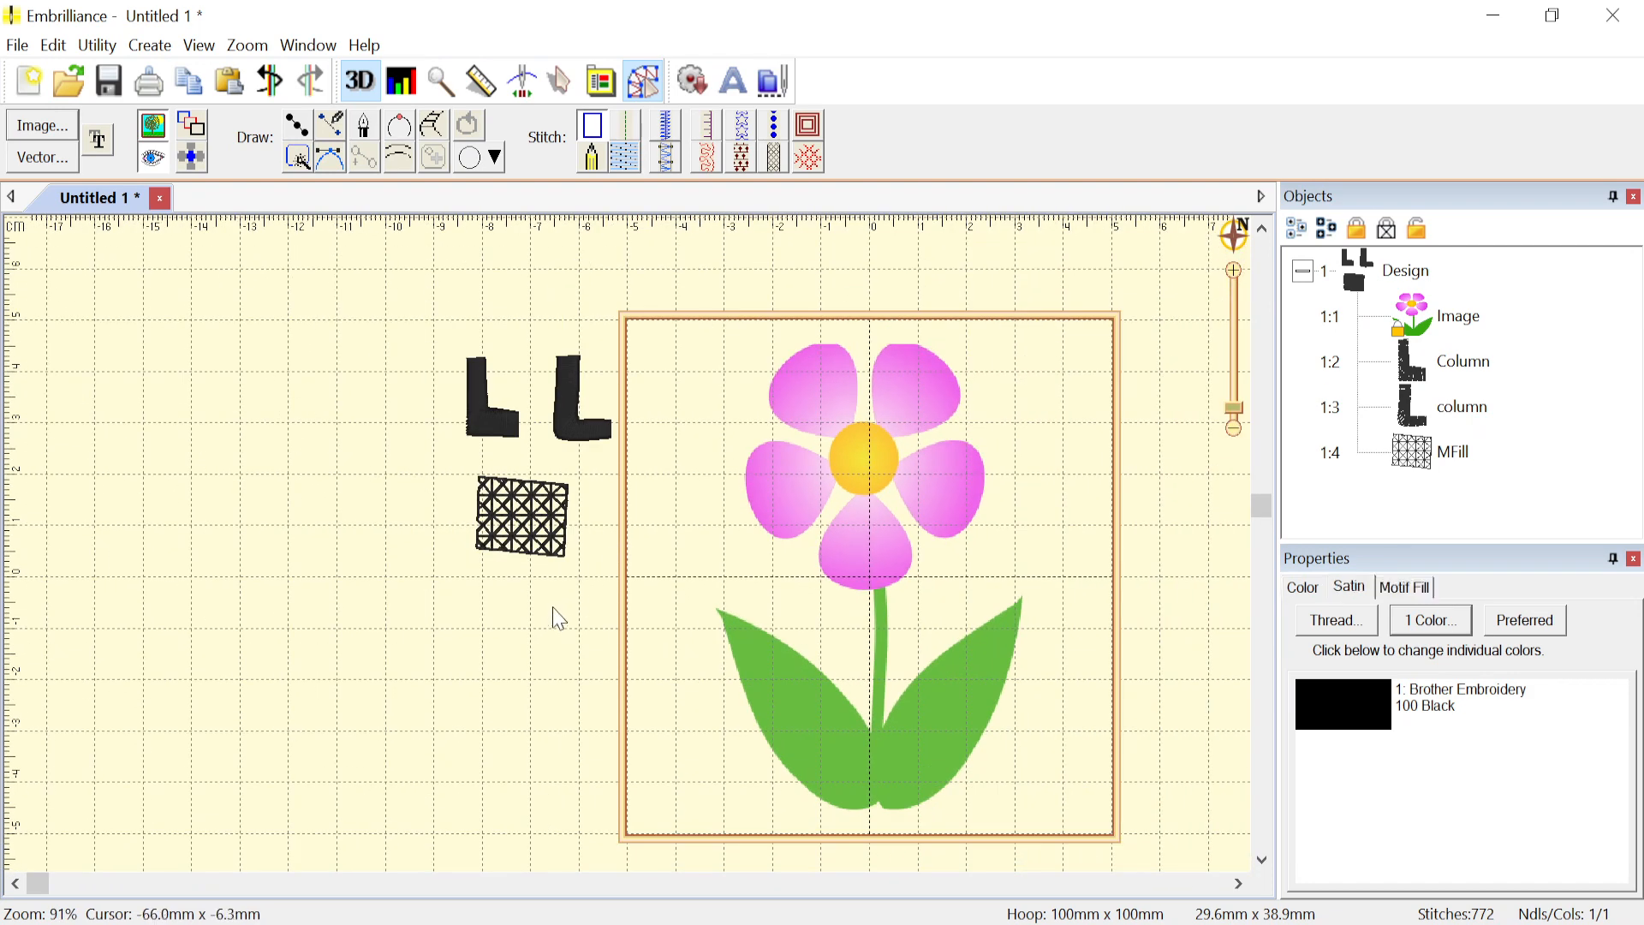
key("Delete")
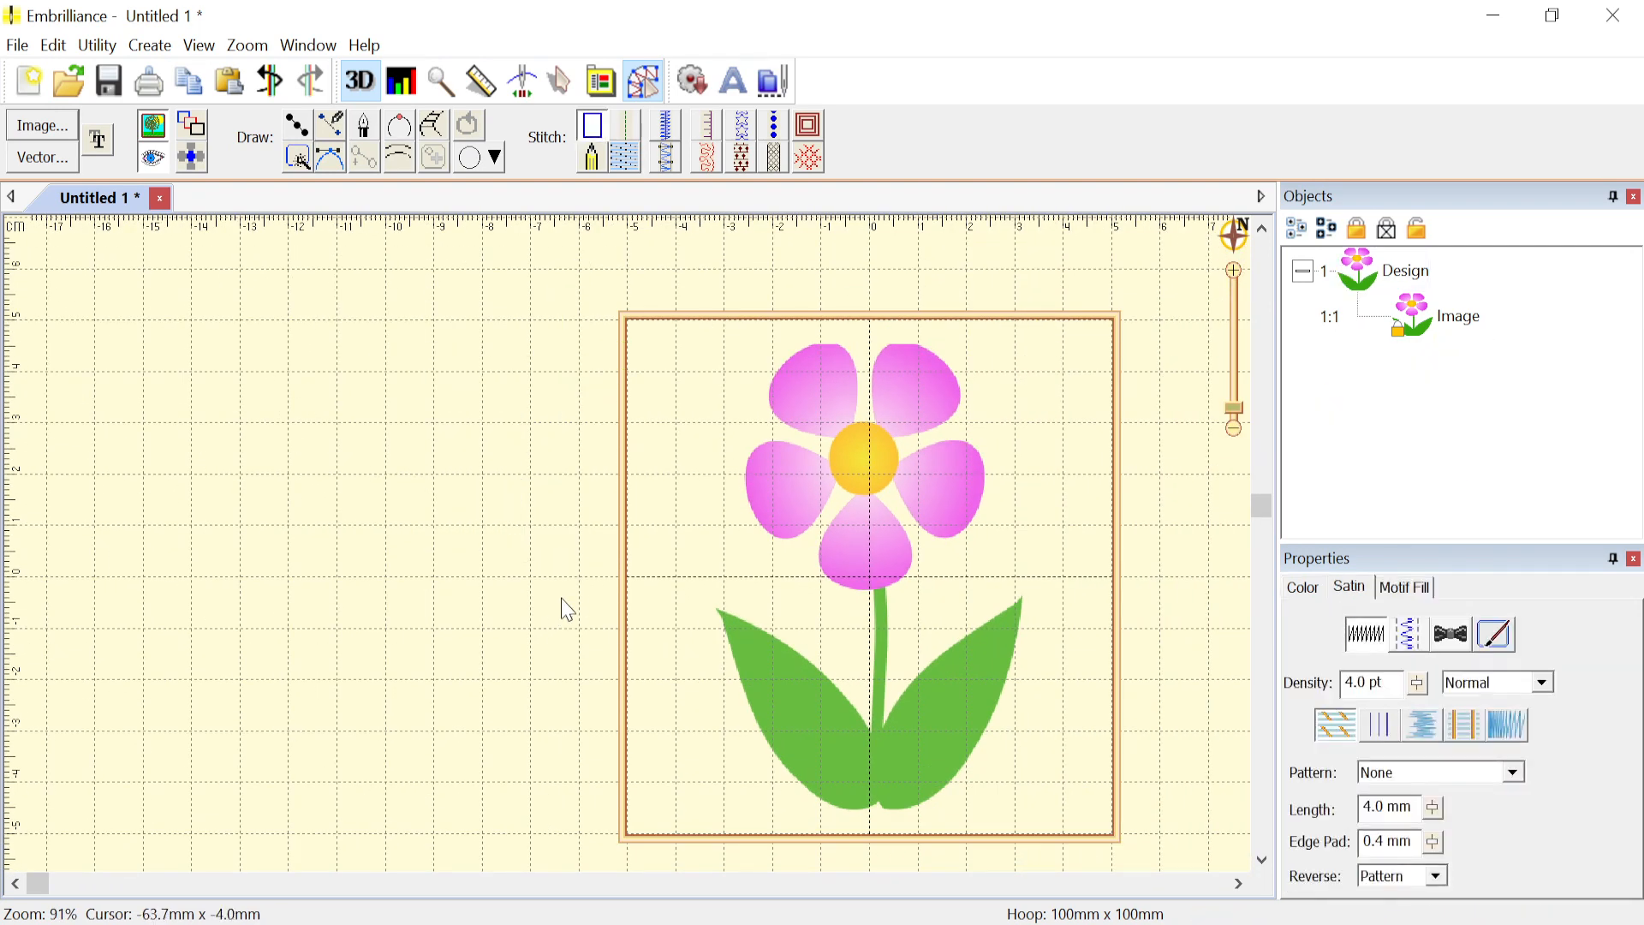
- Start a satin column on the flower's stem, placing paired edge points from the stem's base up between the two leaves
left_click(248, 44)
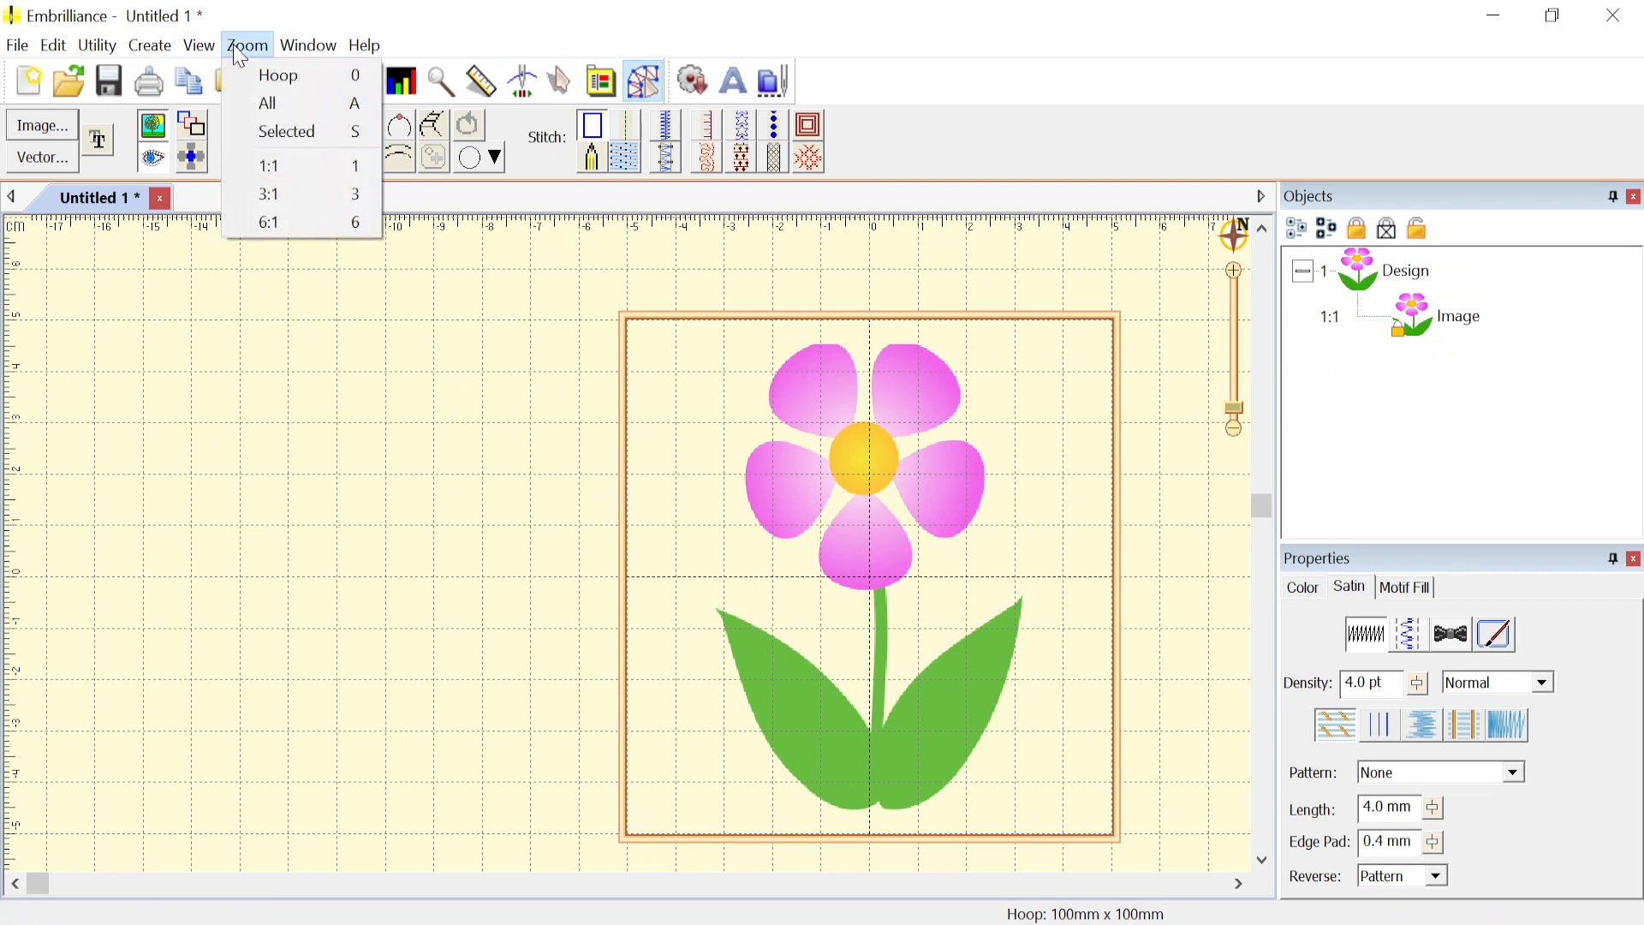
left_click(285, 78)
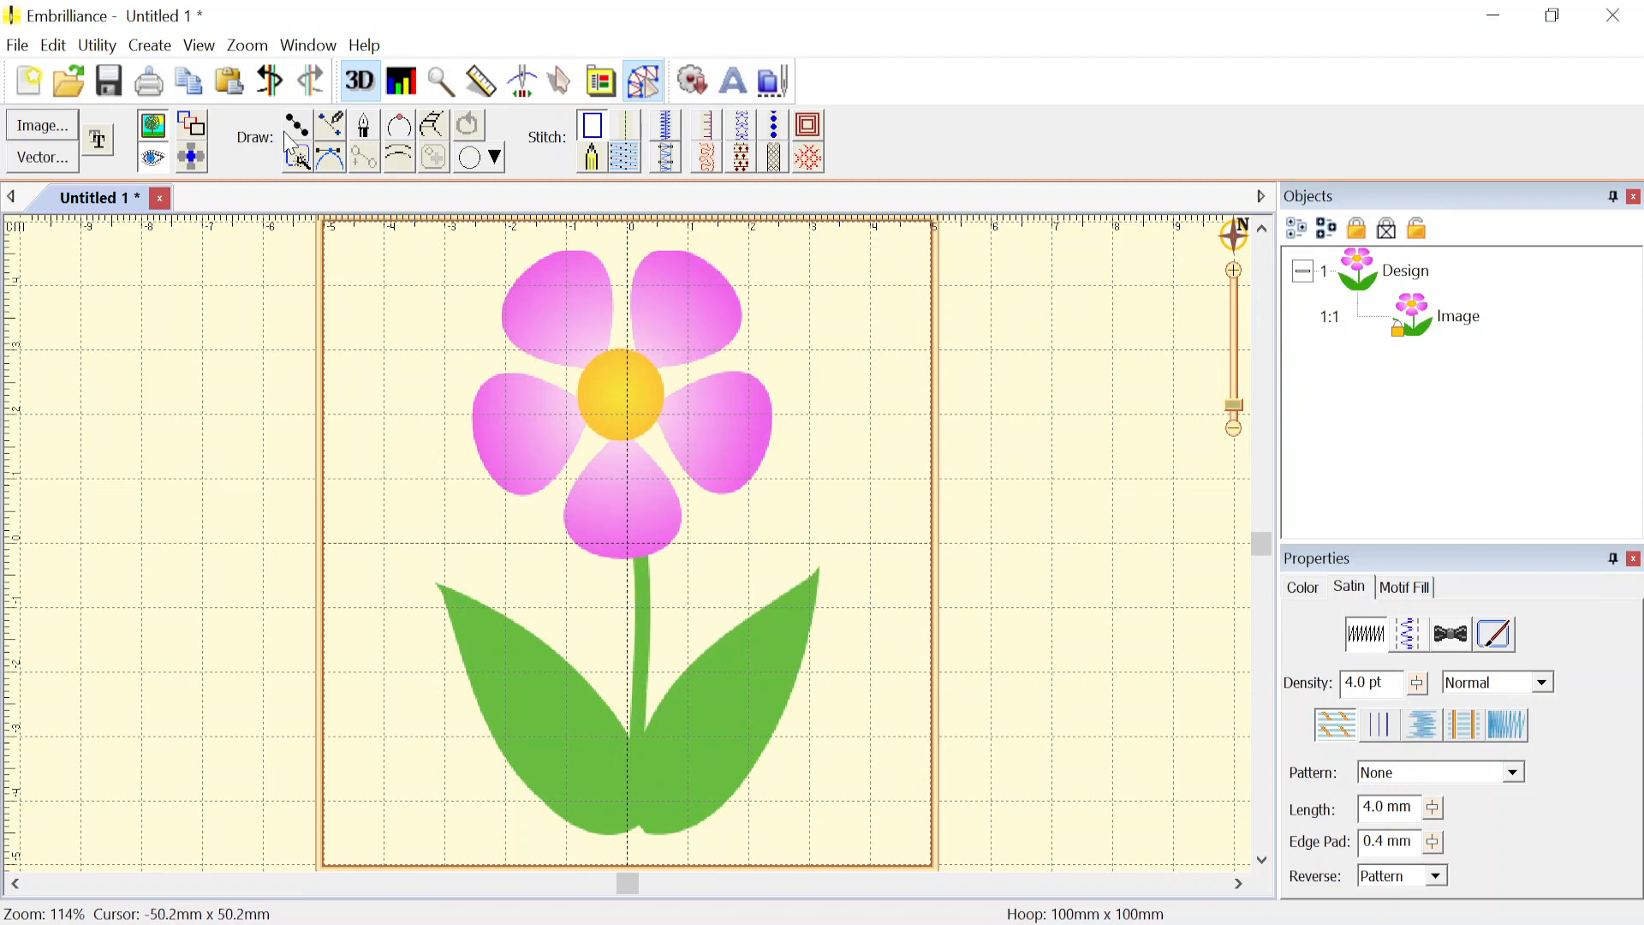
left_click(297, 157)
left_click(432, 127)
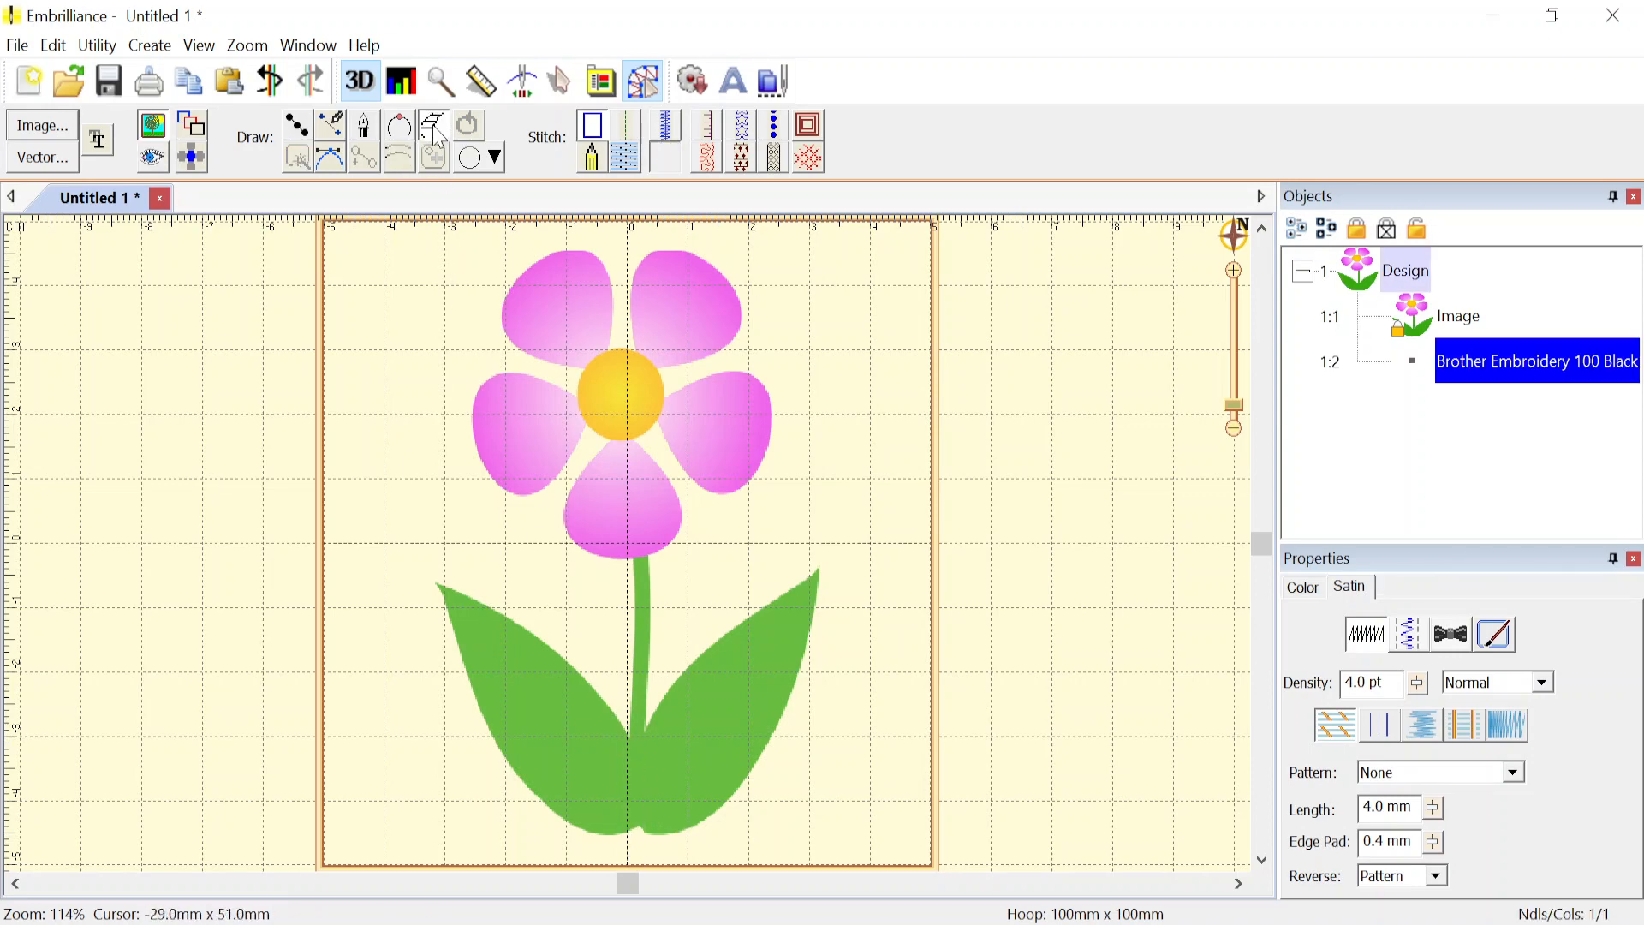
scroll(628, 833, "up", 1)
scroll(621, 491, "up", 3)
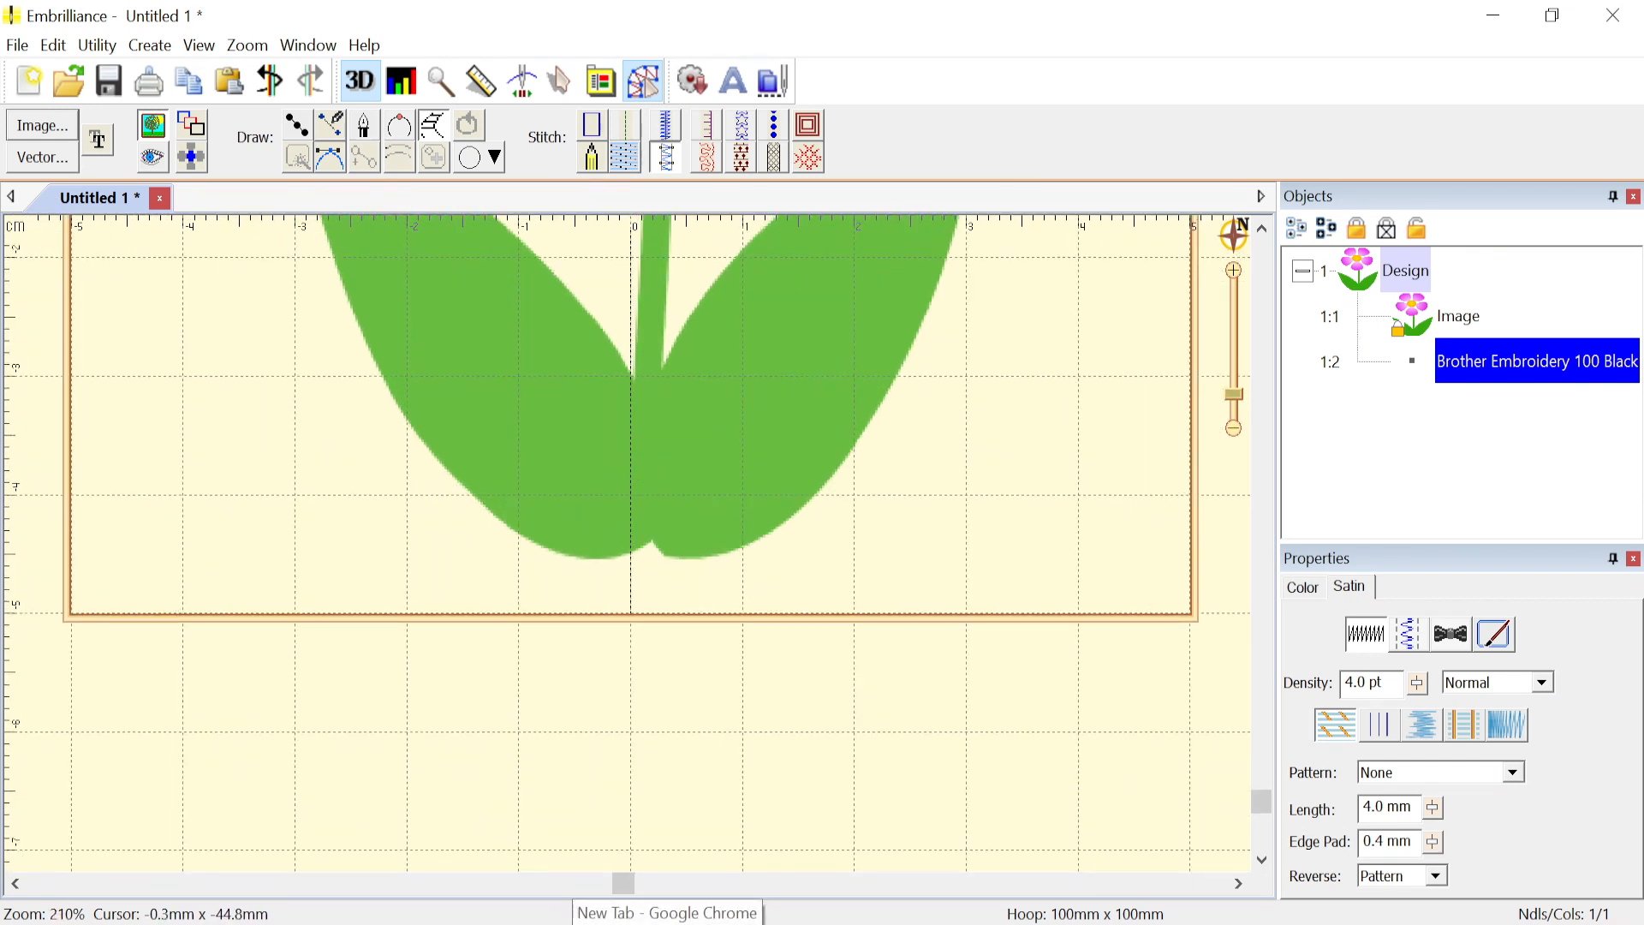
left_click(628, 551)
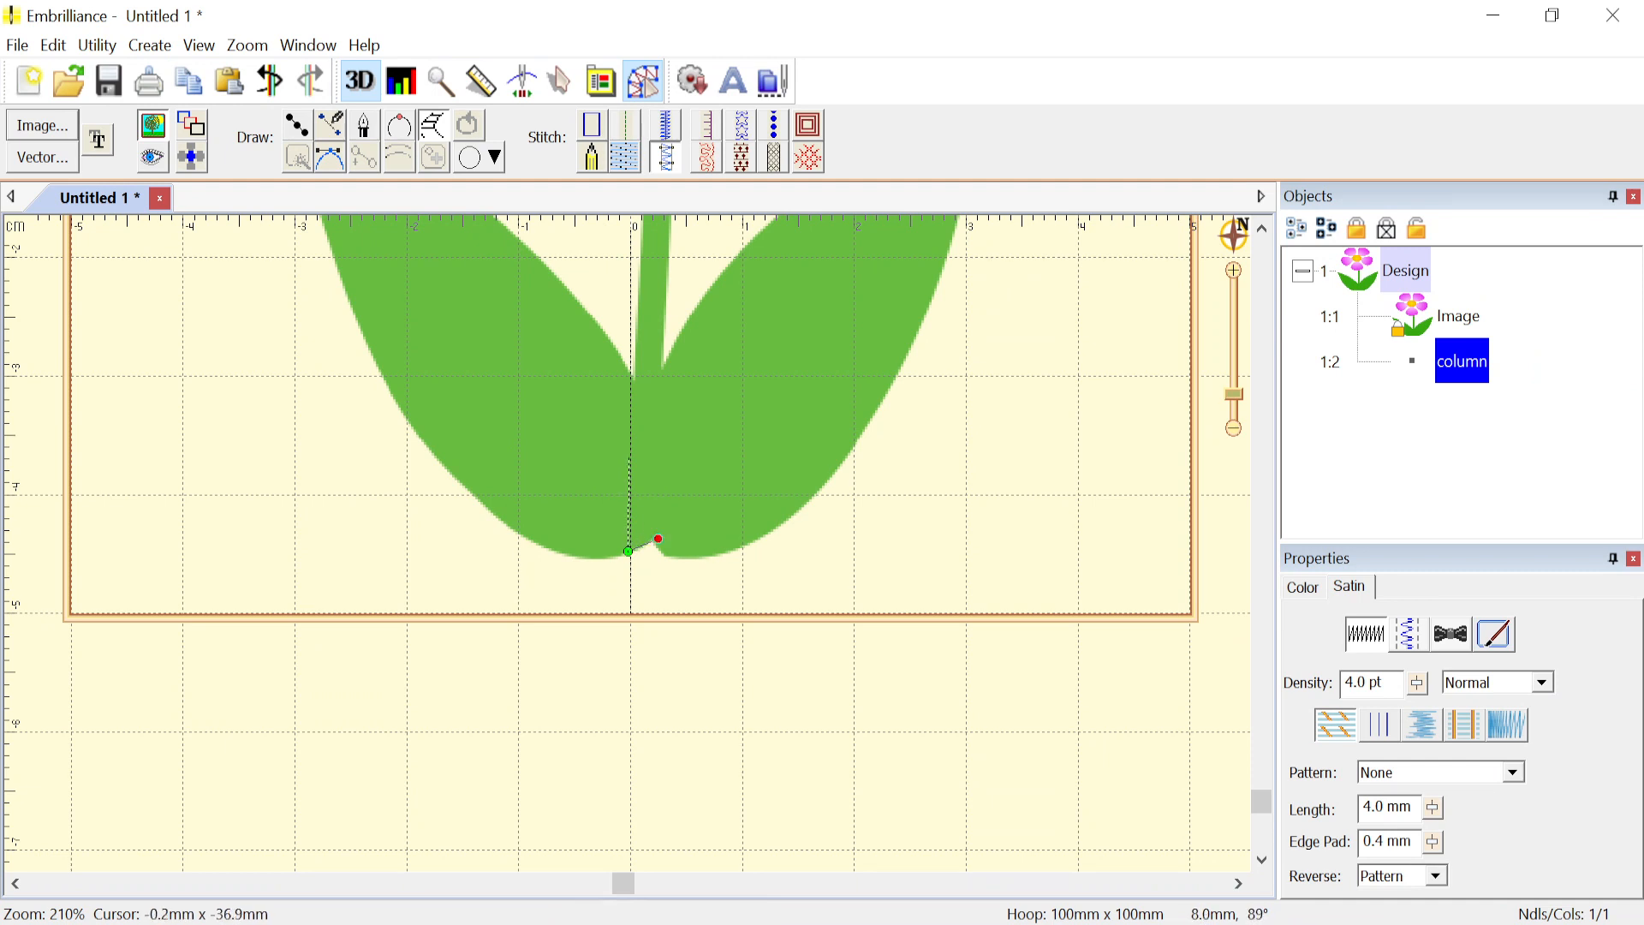
left_click(631, 457)
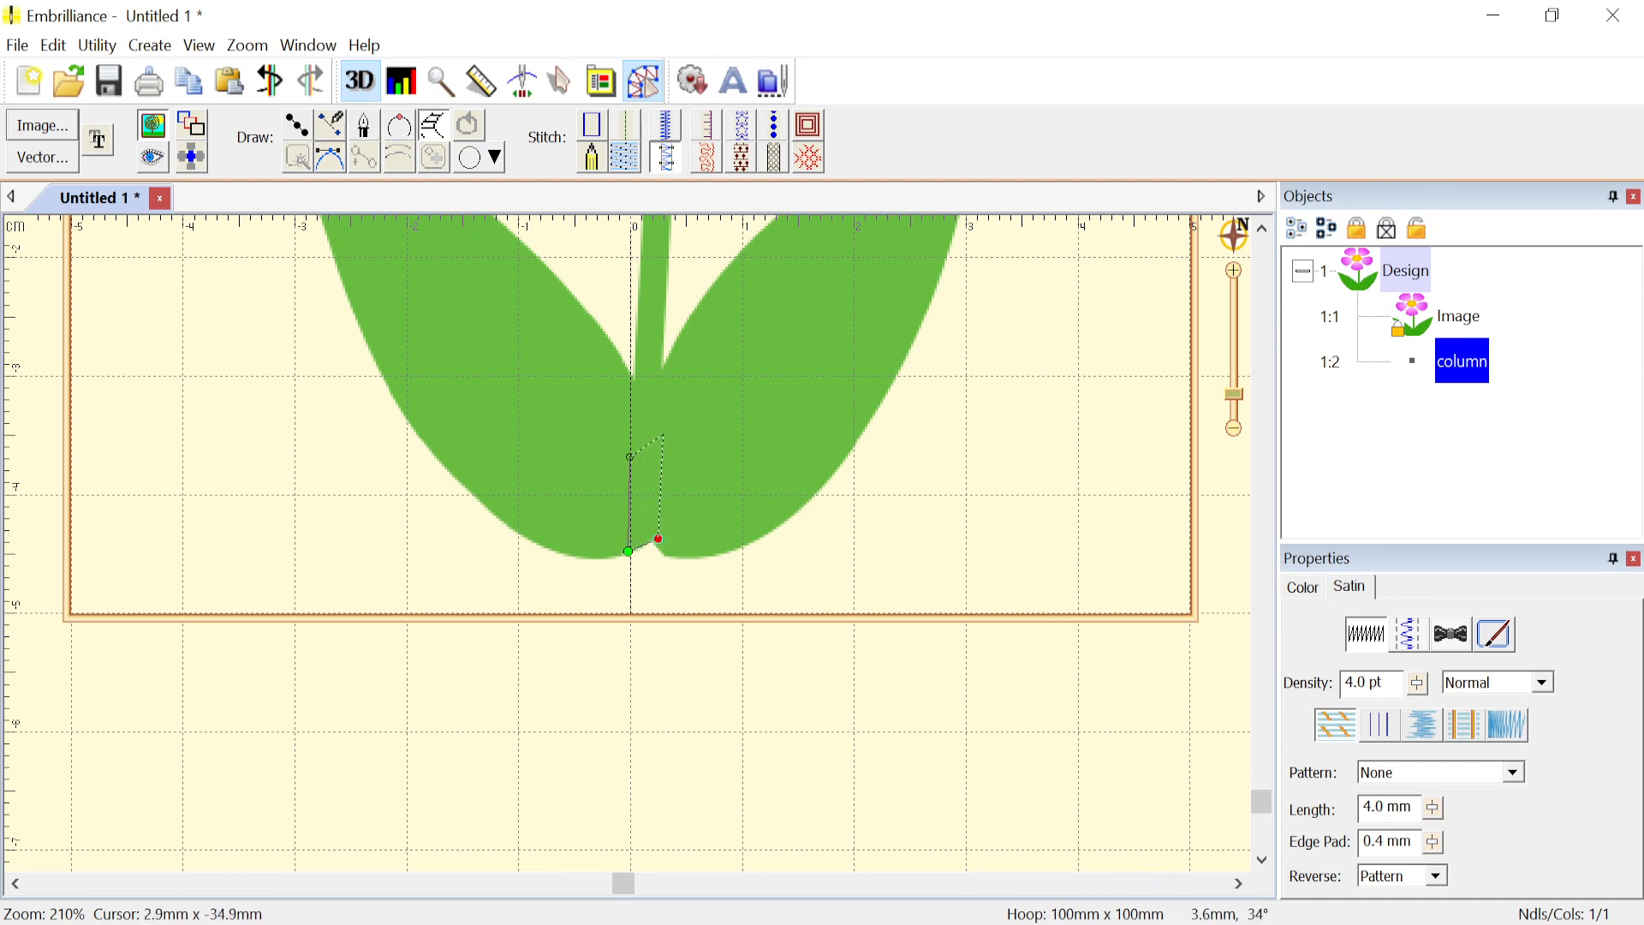
left_click(662, 435)
- Continue the column's paired points up to the underside of the lowest petal and finish the stem, about 4.1 x 43.5 mm
scroll(668, 365, "down", 1)
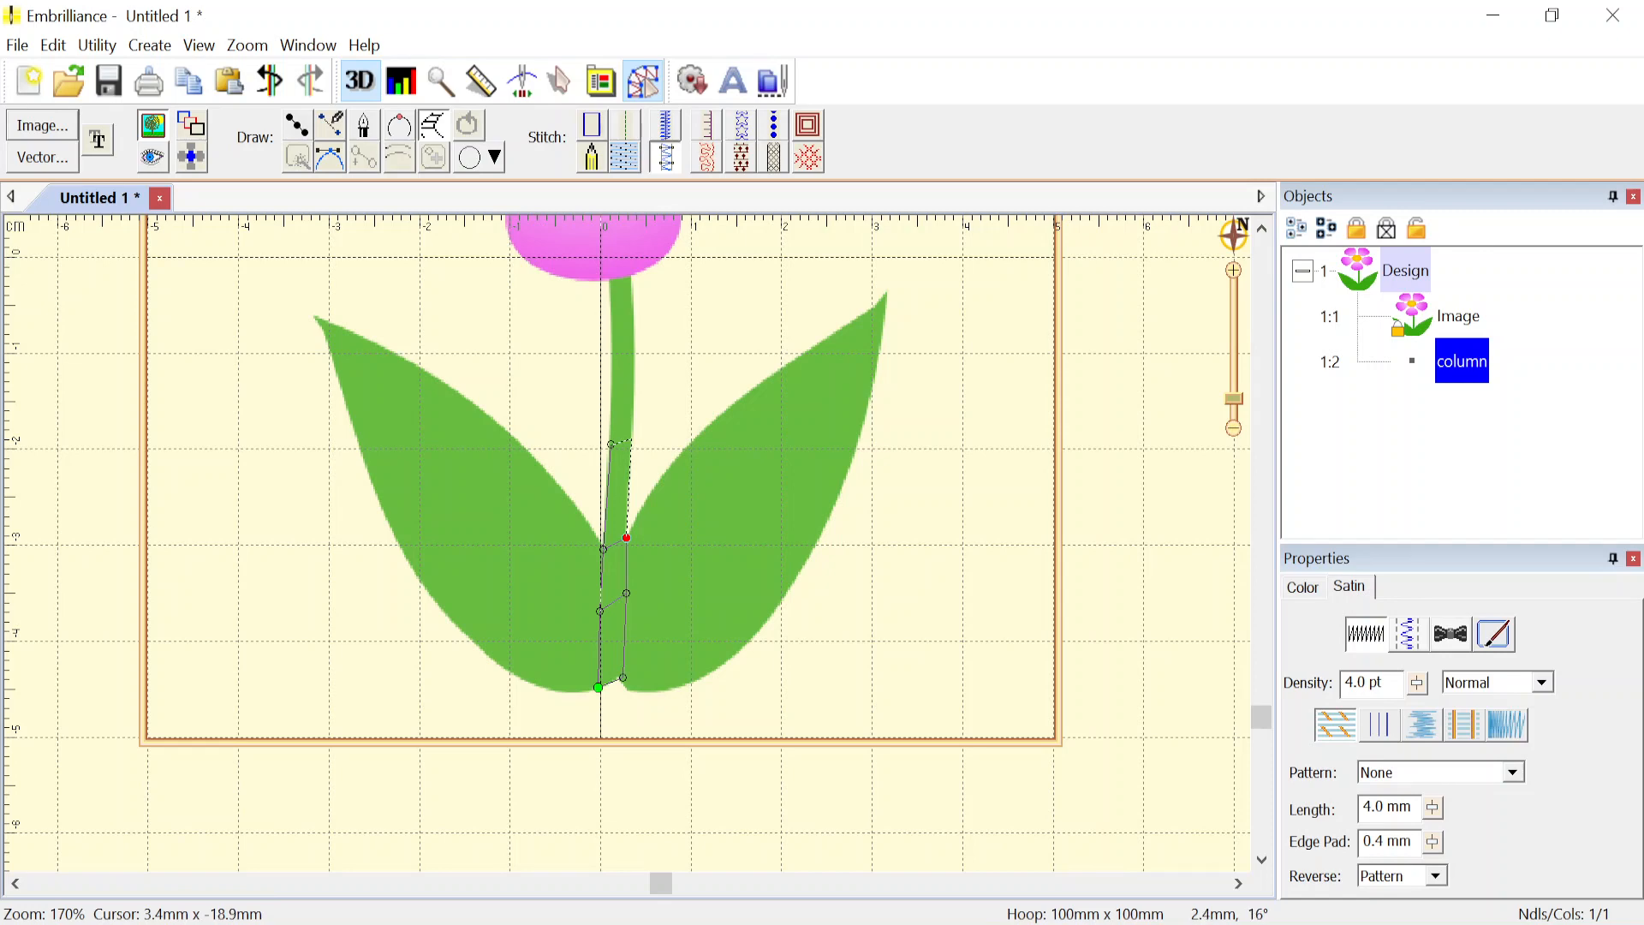
left_click(632, 437)
scroll(625, 266, "up", 5)
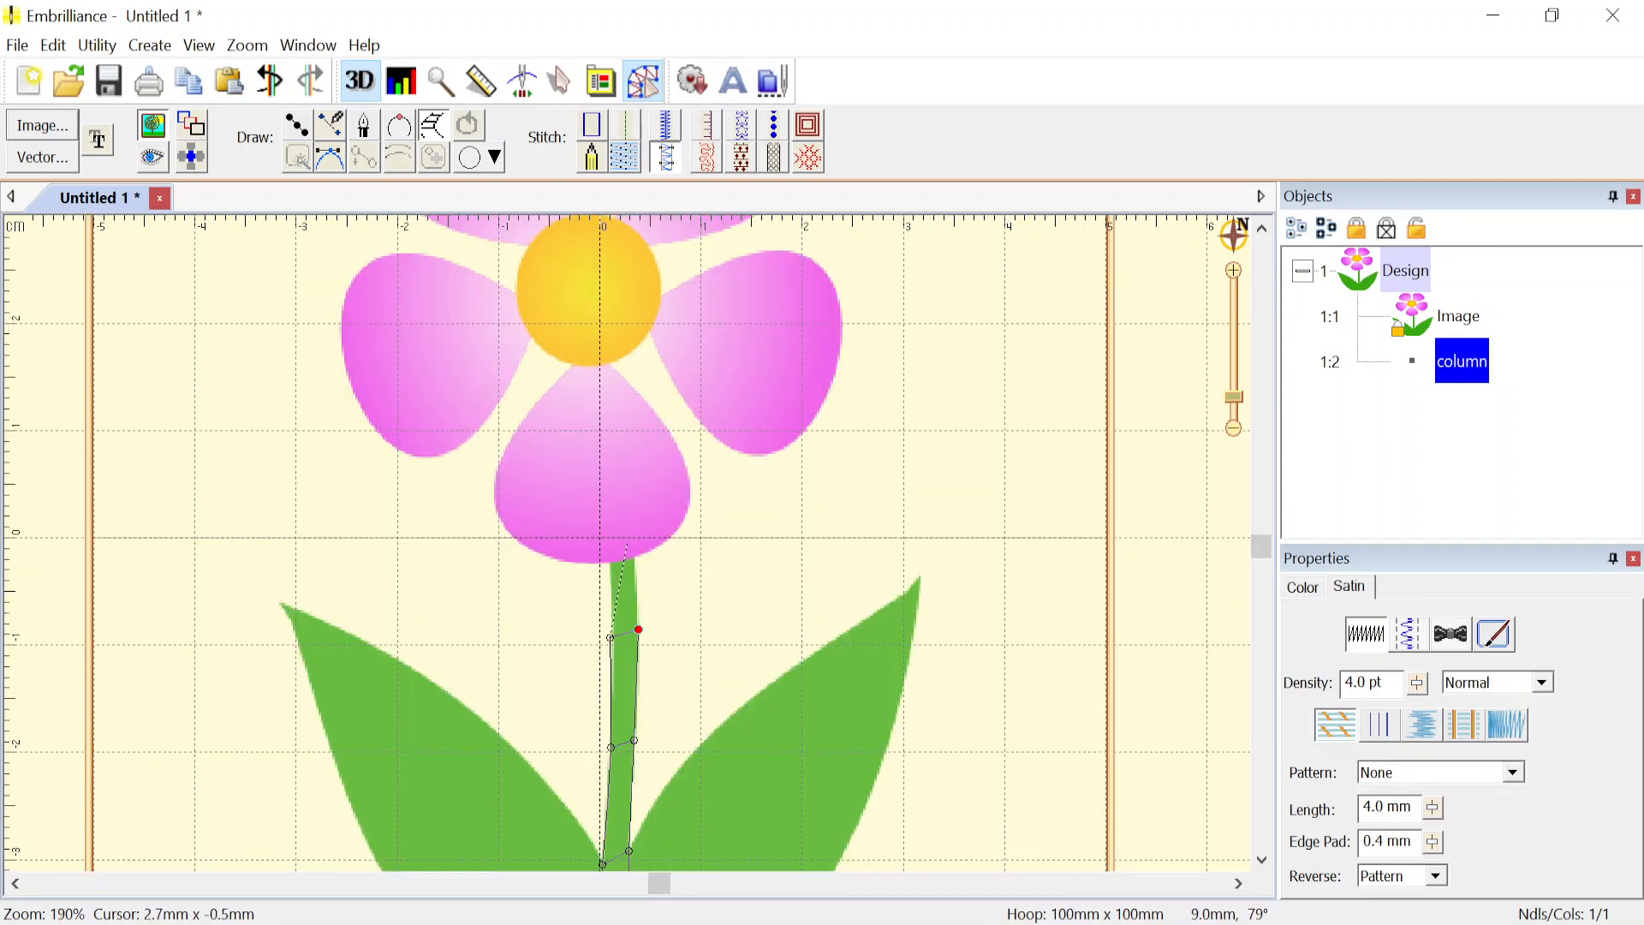
scroll(627, 545, "up", 1)
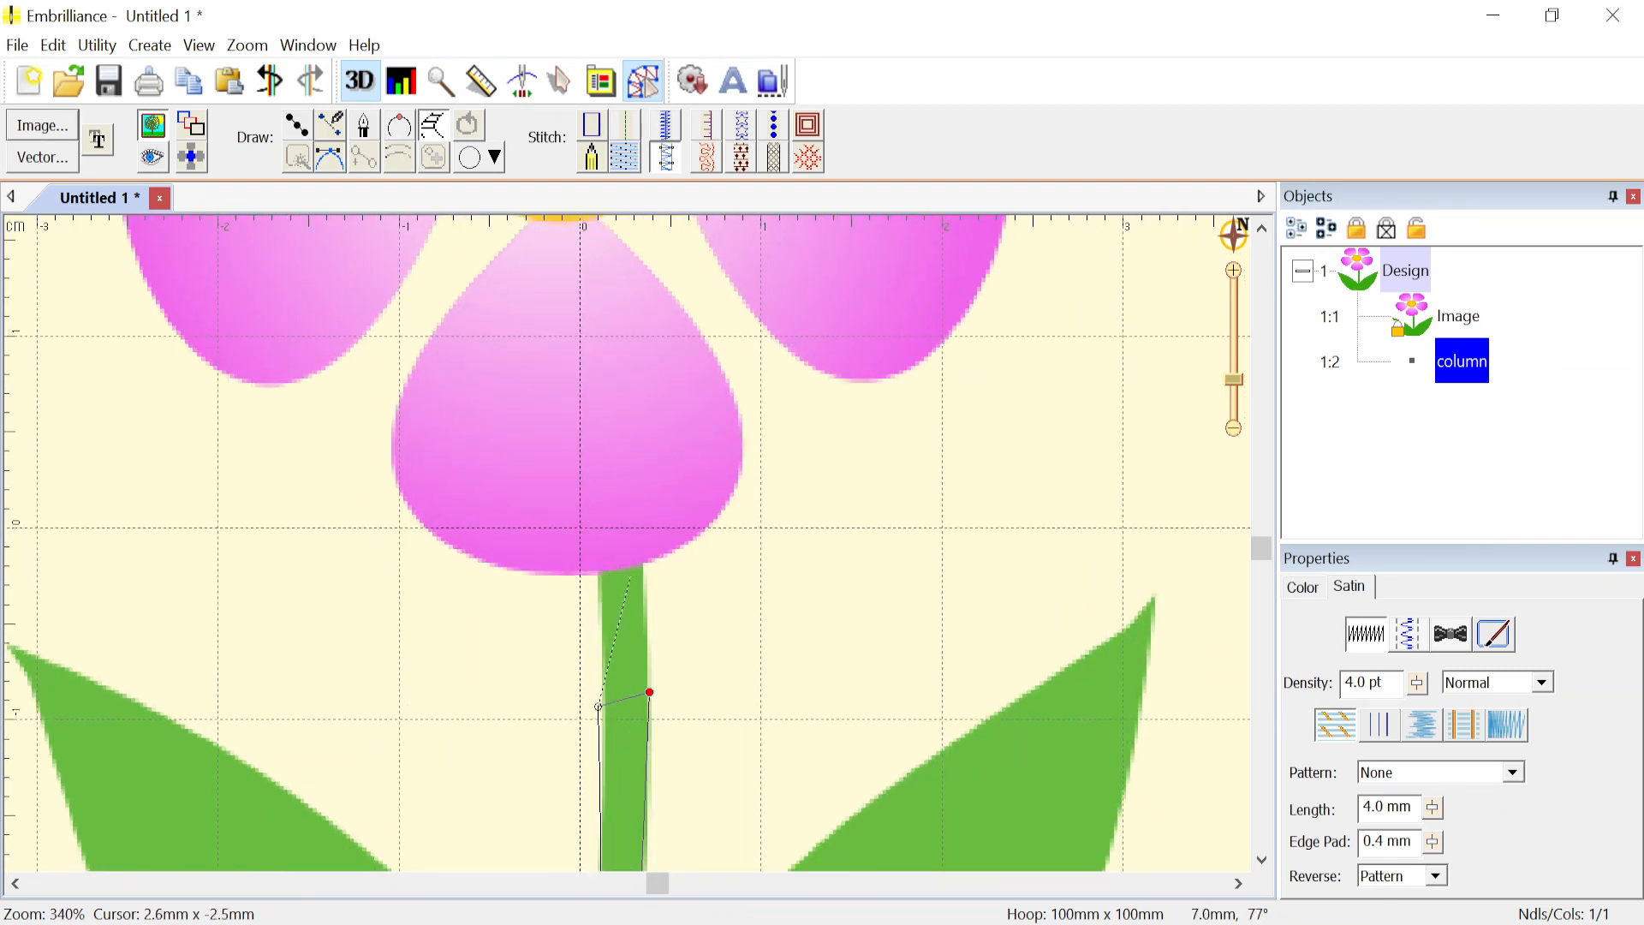
left_click(600, 560)
left_click(645, 554)
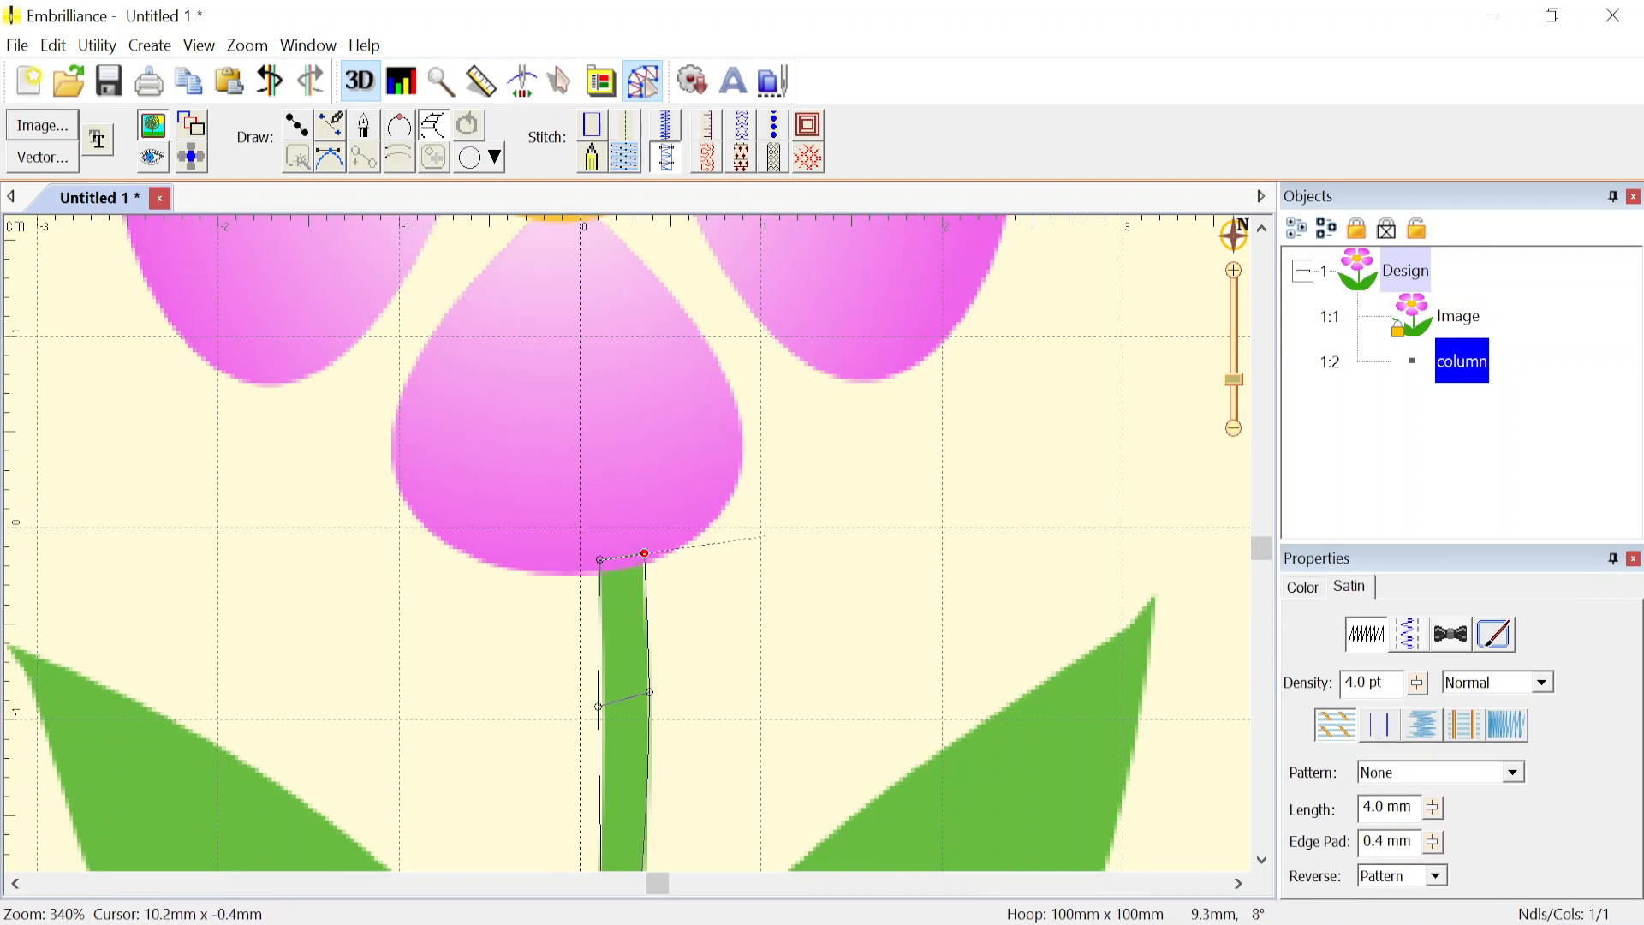
key("Return")
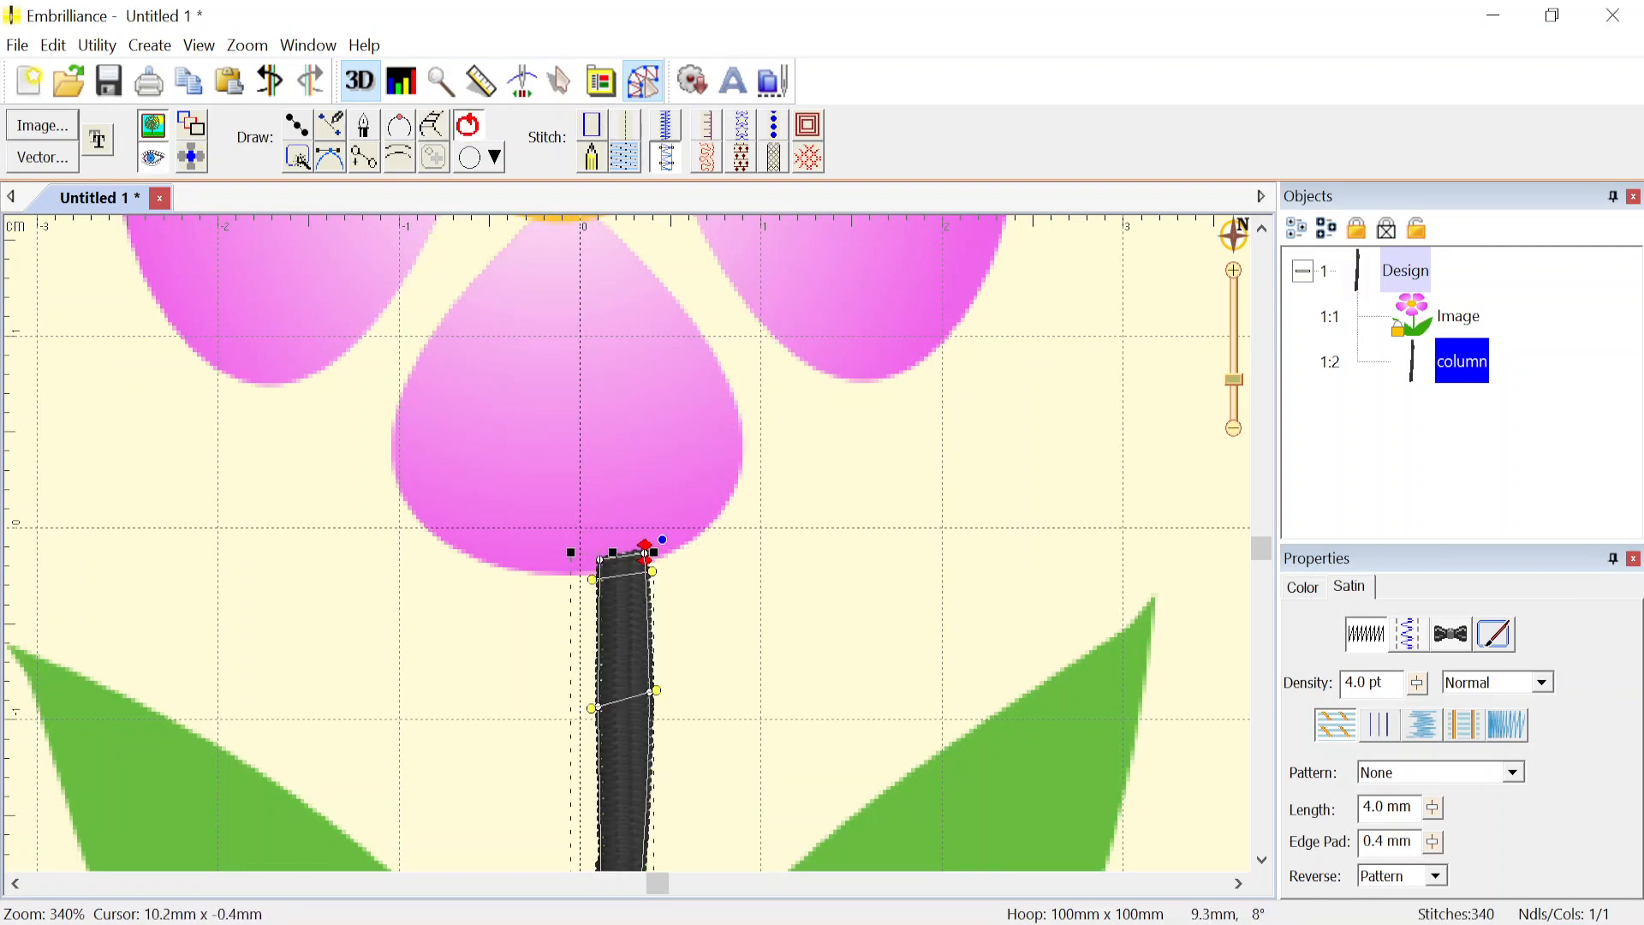
scroll(638, 559, "down", 4)
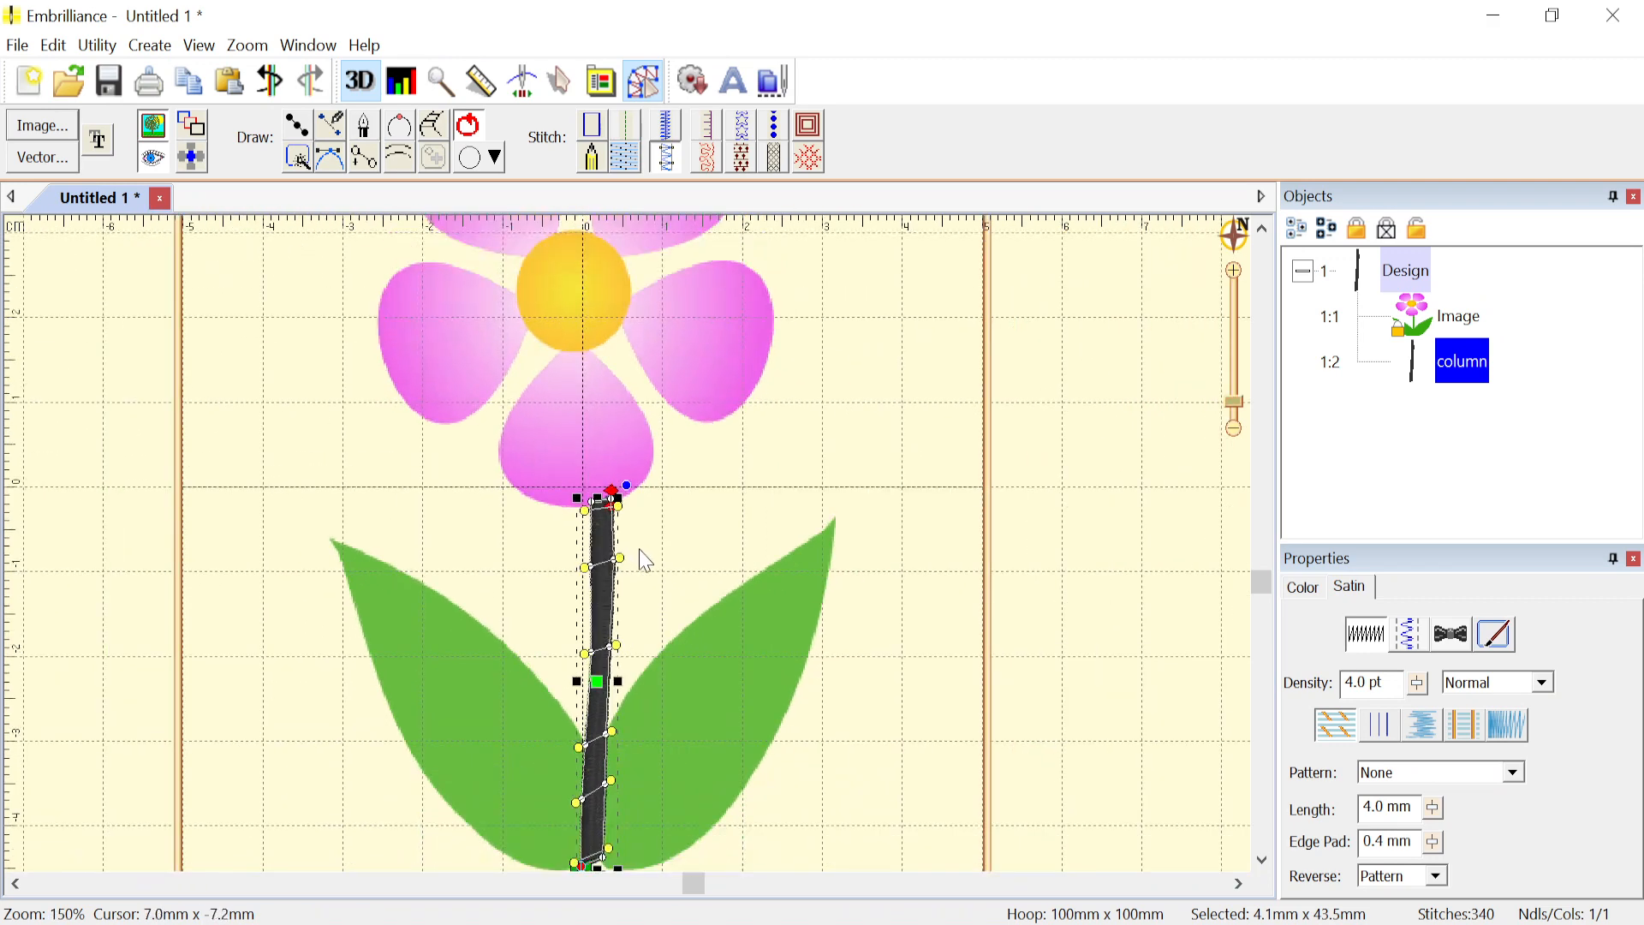
scroll(647, 561, "down", 1)
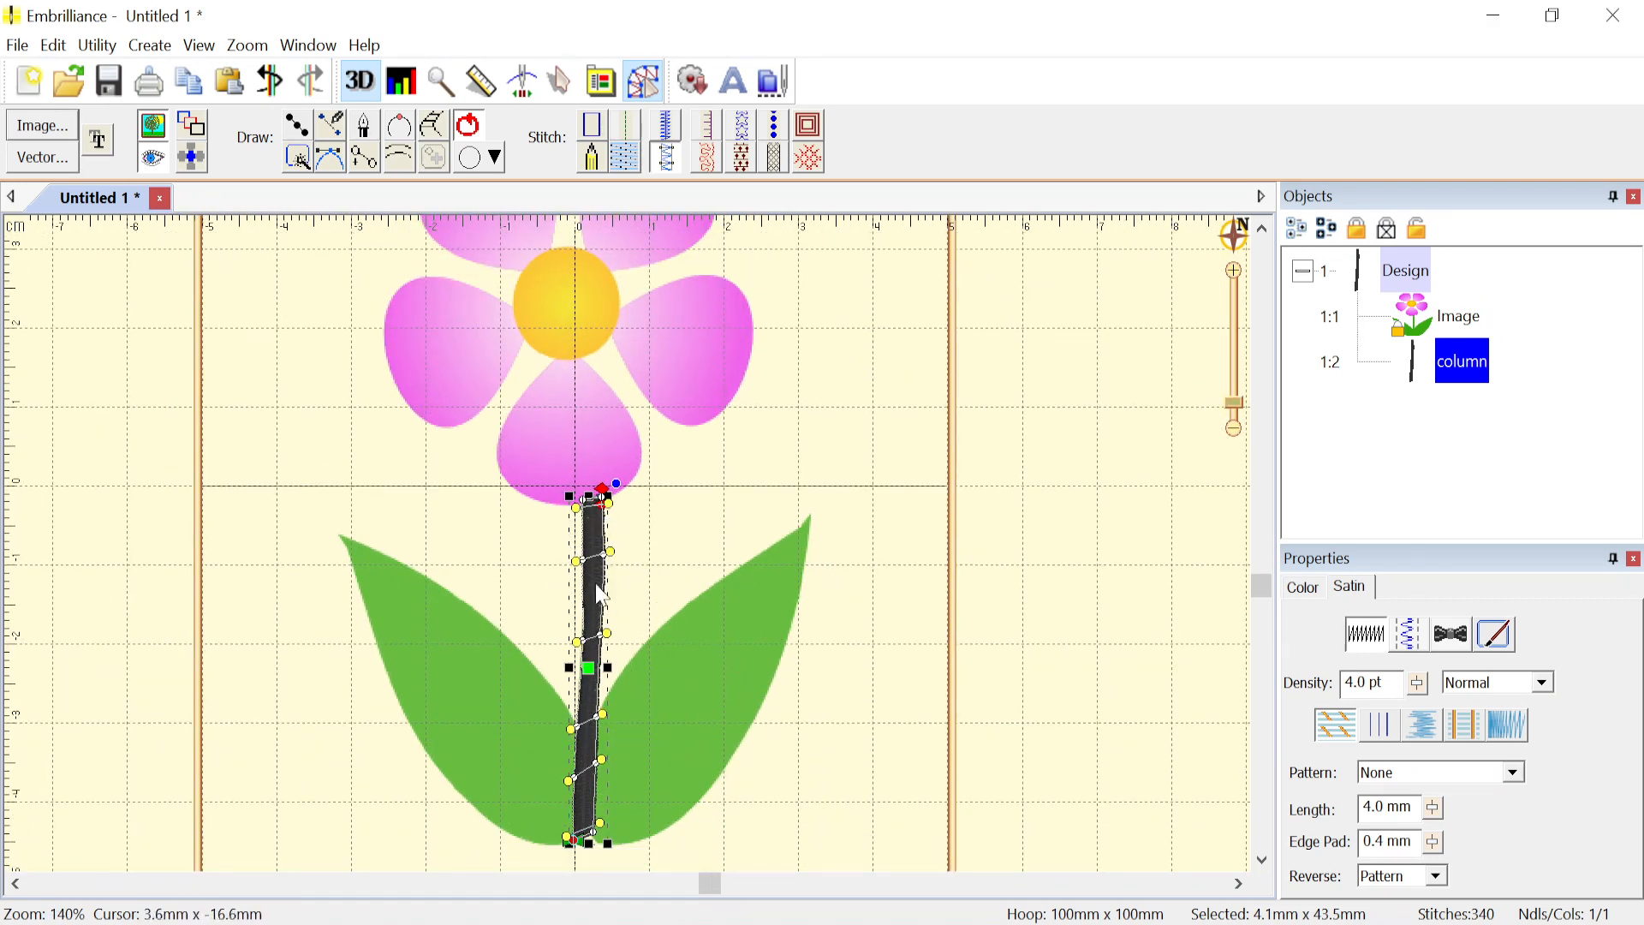
- Choose Brother Embroidery as the thread brand for the stem column
left_click(1303, 588)
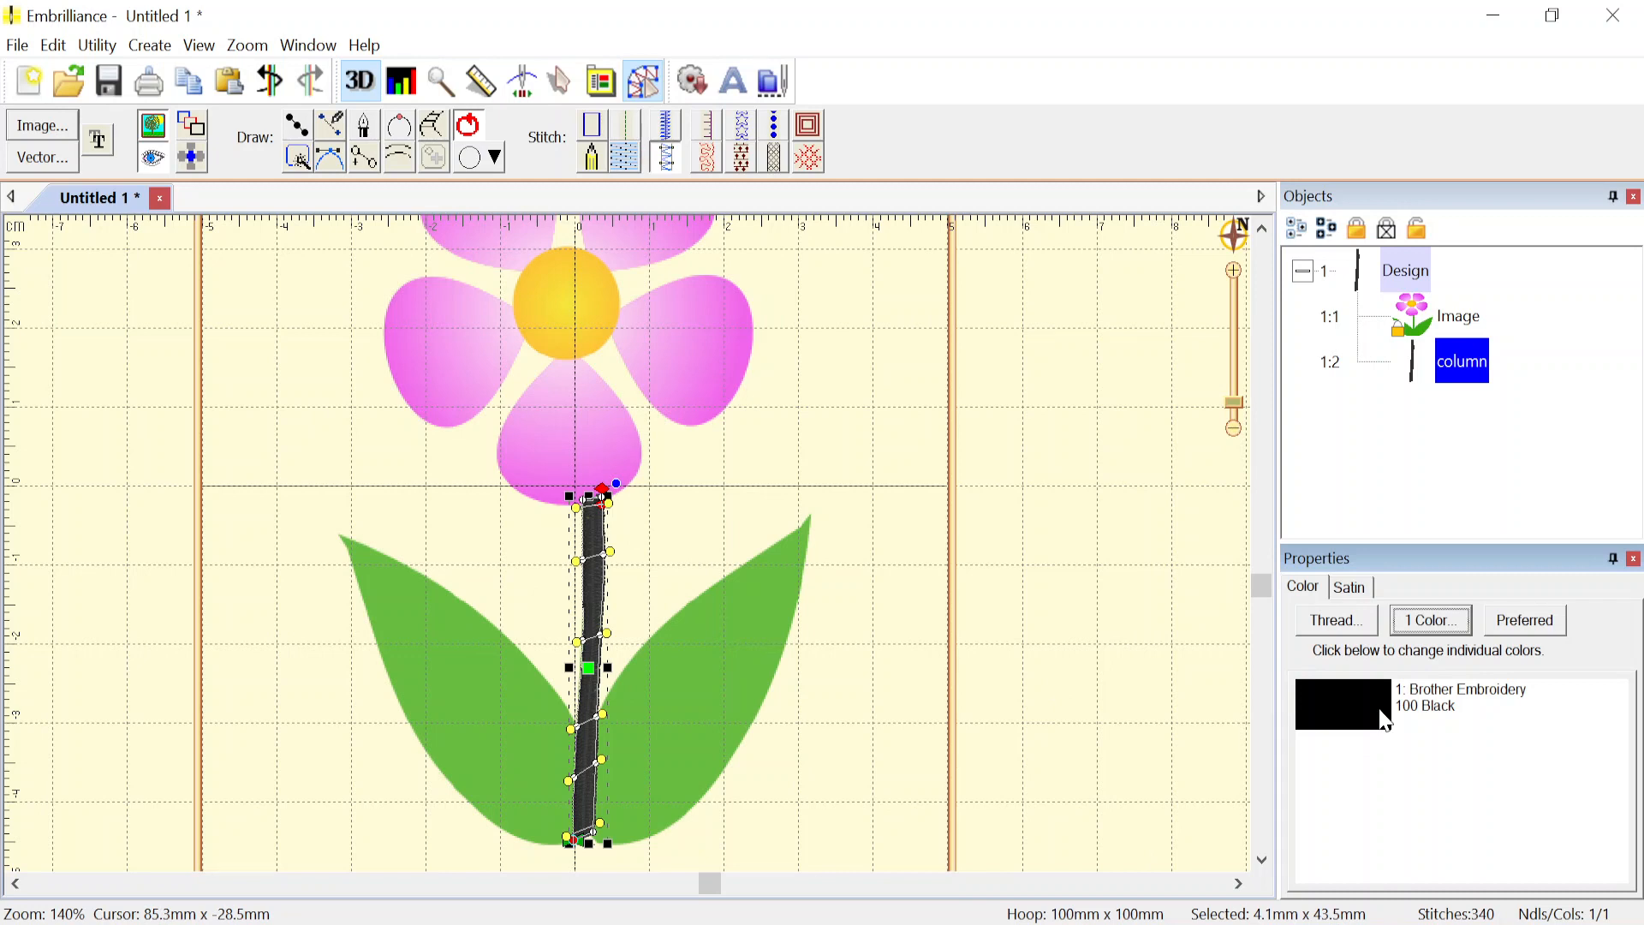
left_click(1362, 633)
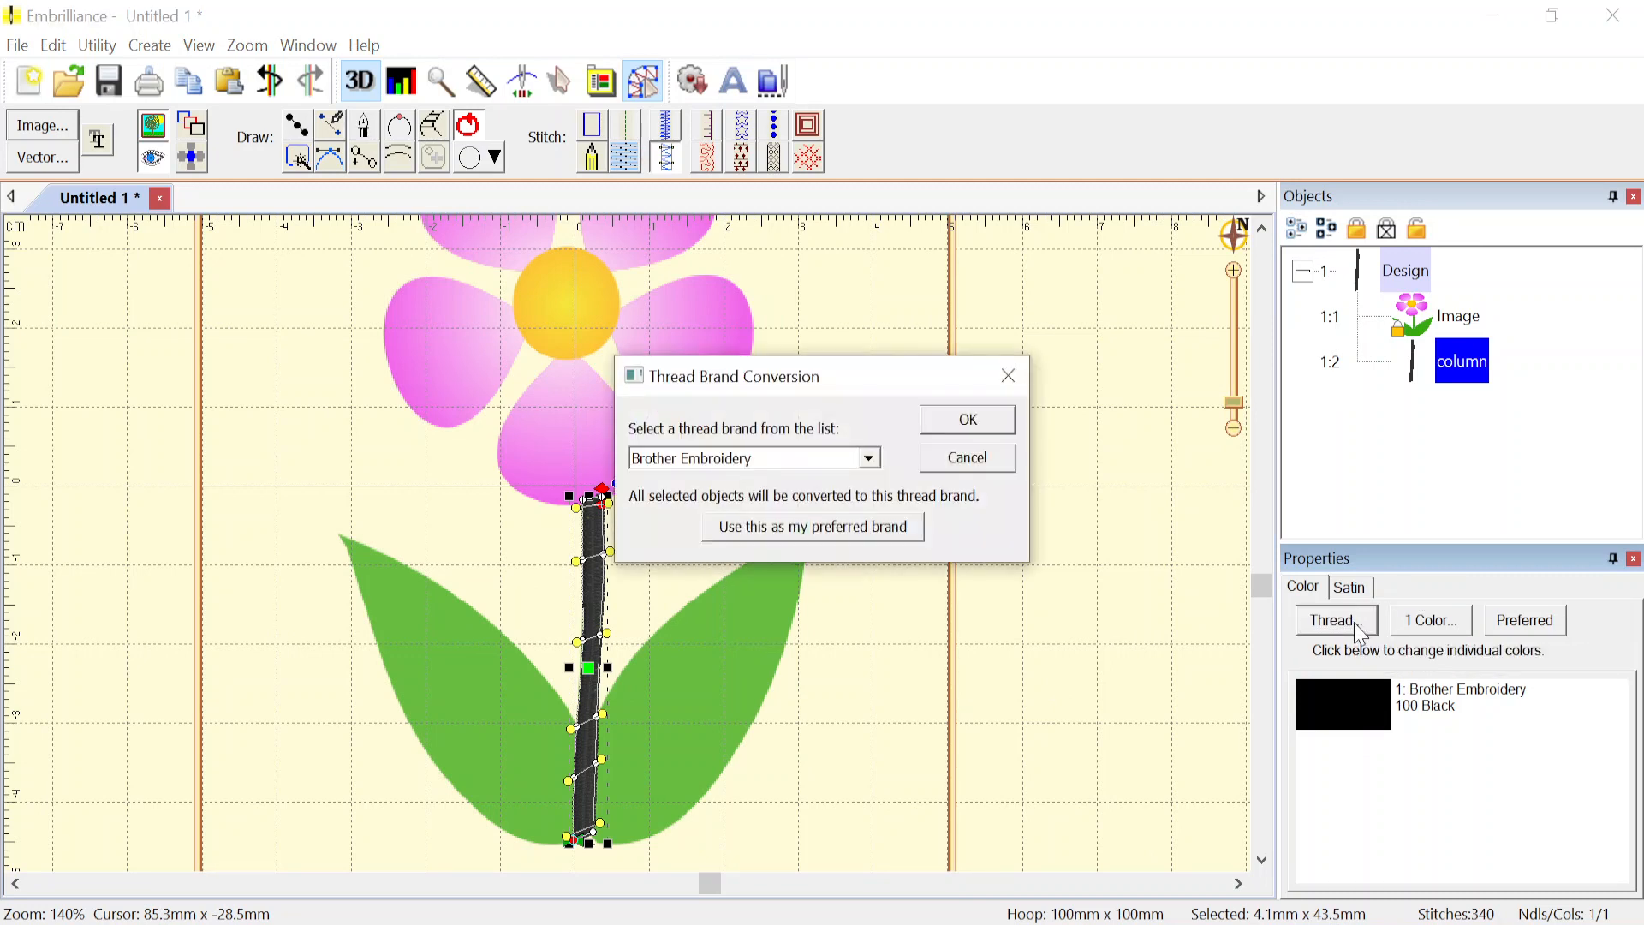
left_click(869, 458)
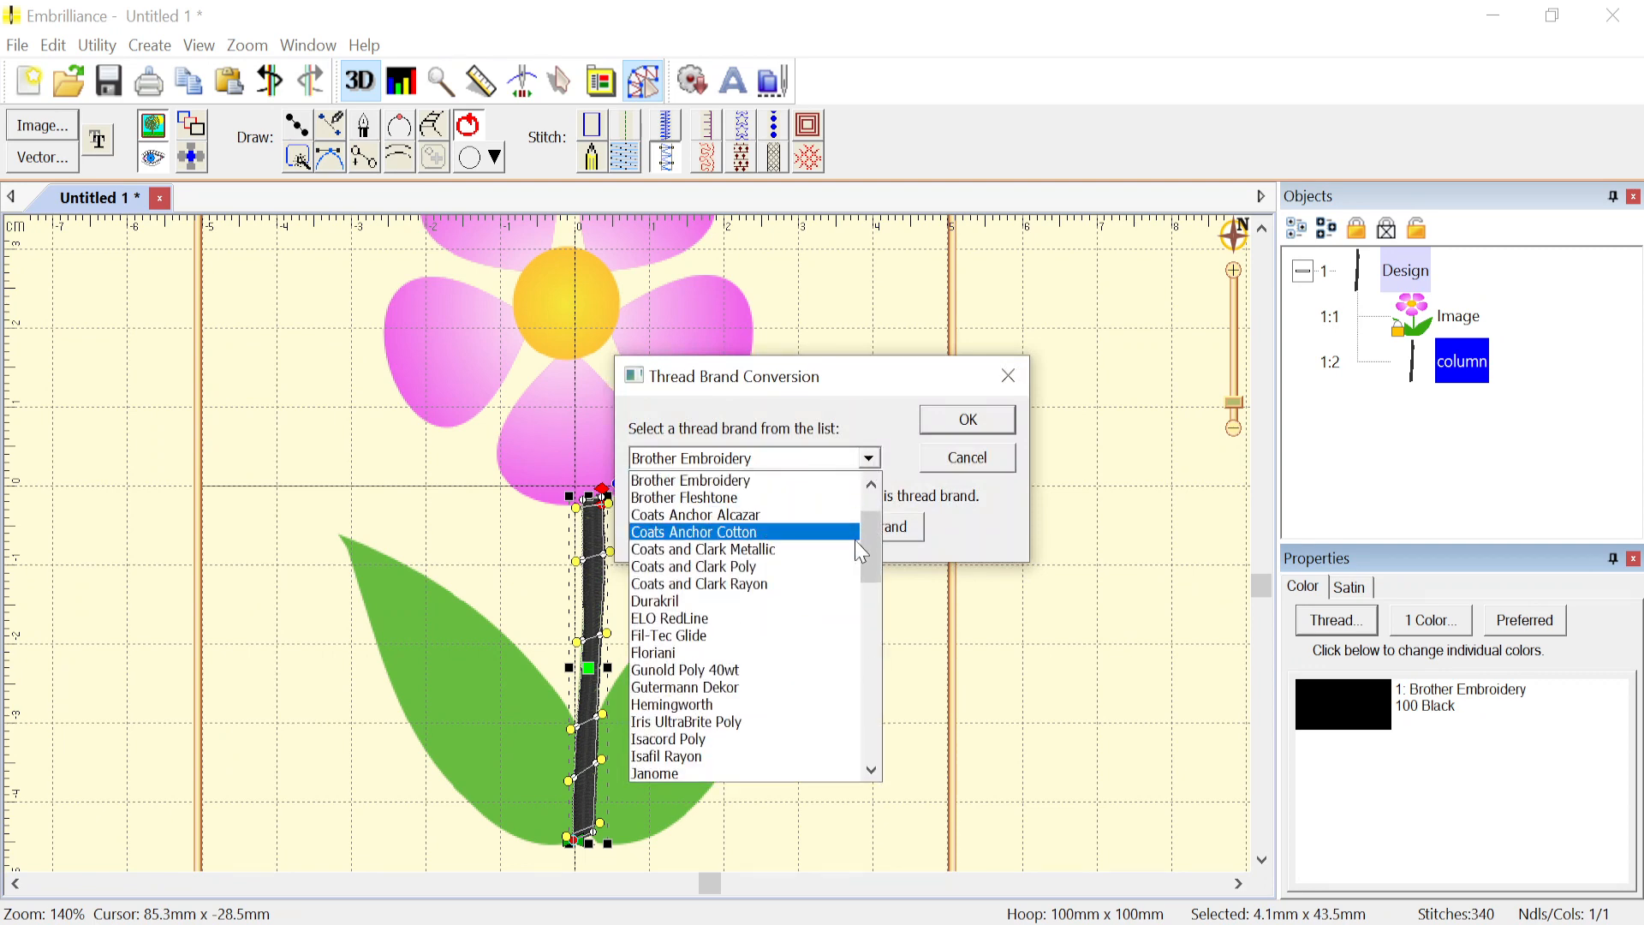
scroll(873, 590, "down", 5)
left_click_drag(872, 588, 886, 446)
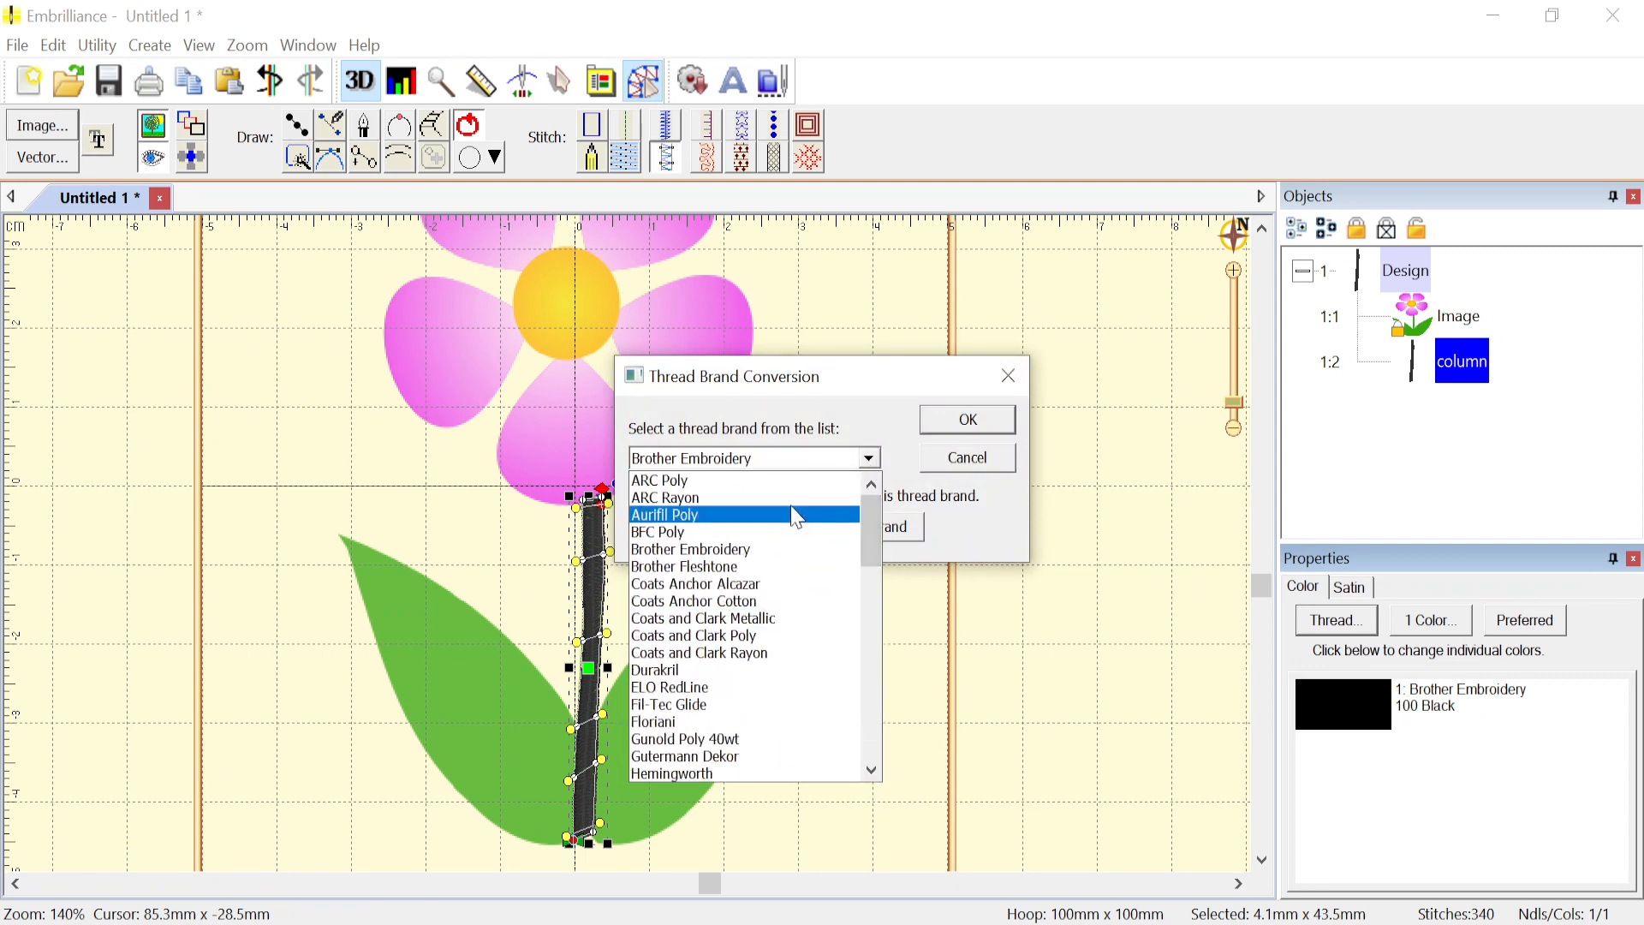
left_click(761, 552)
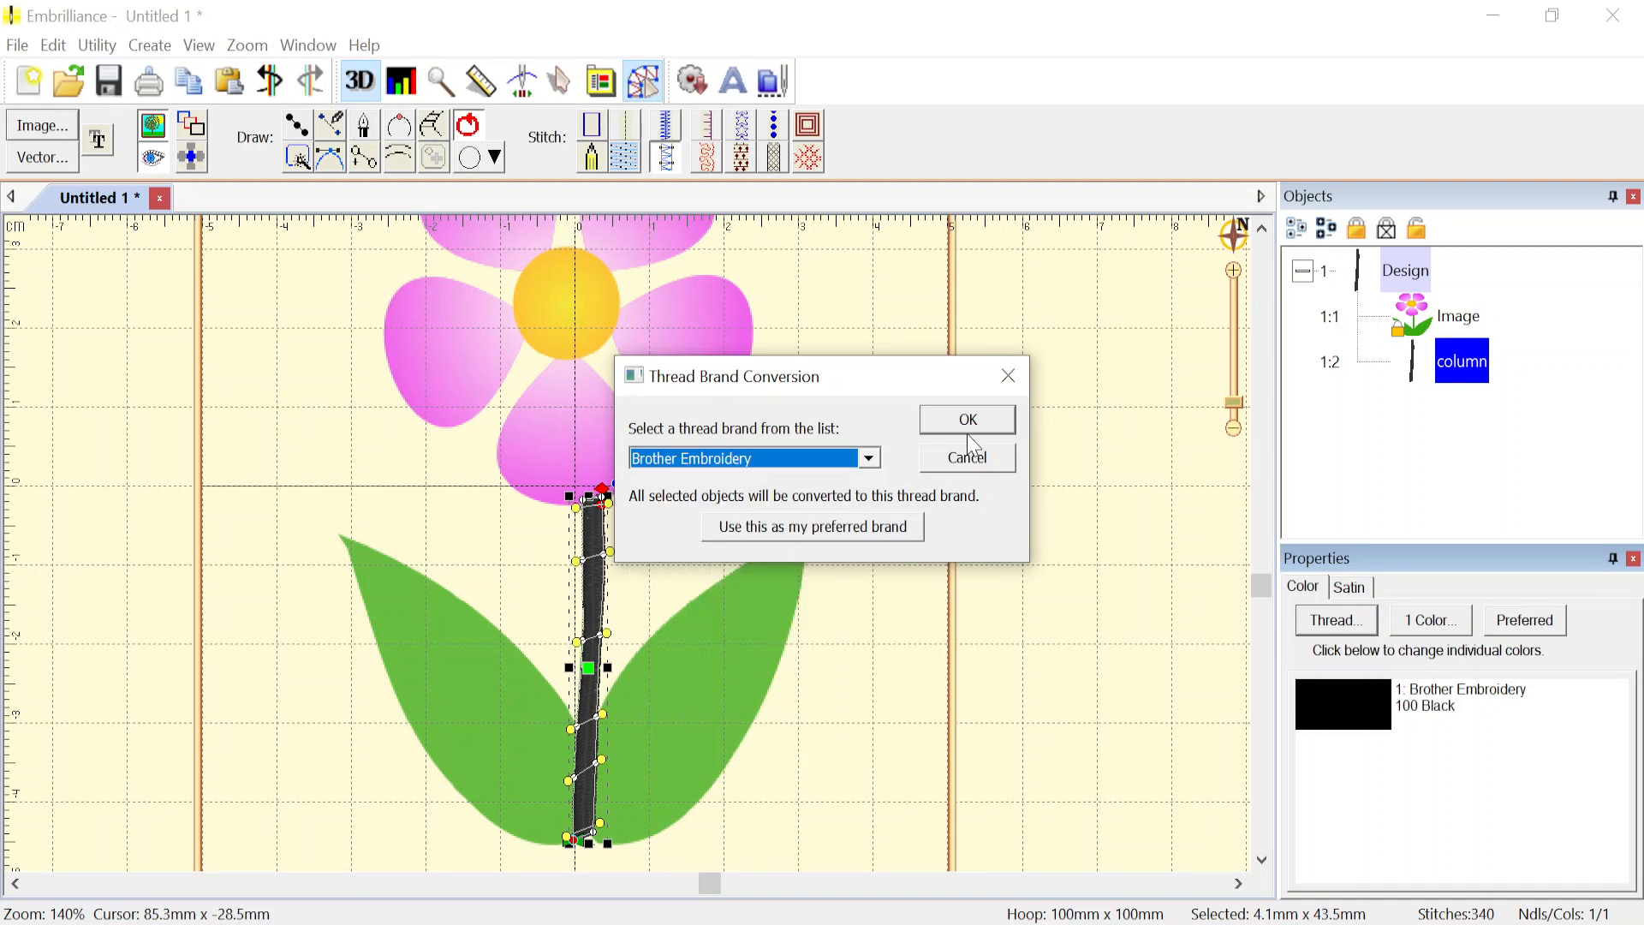
left_click(968, 422)
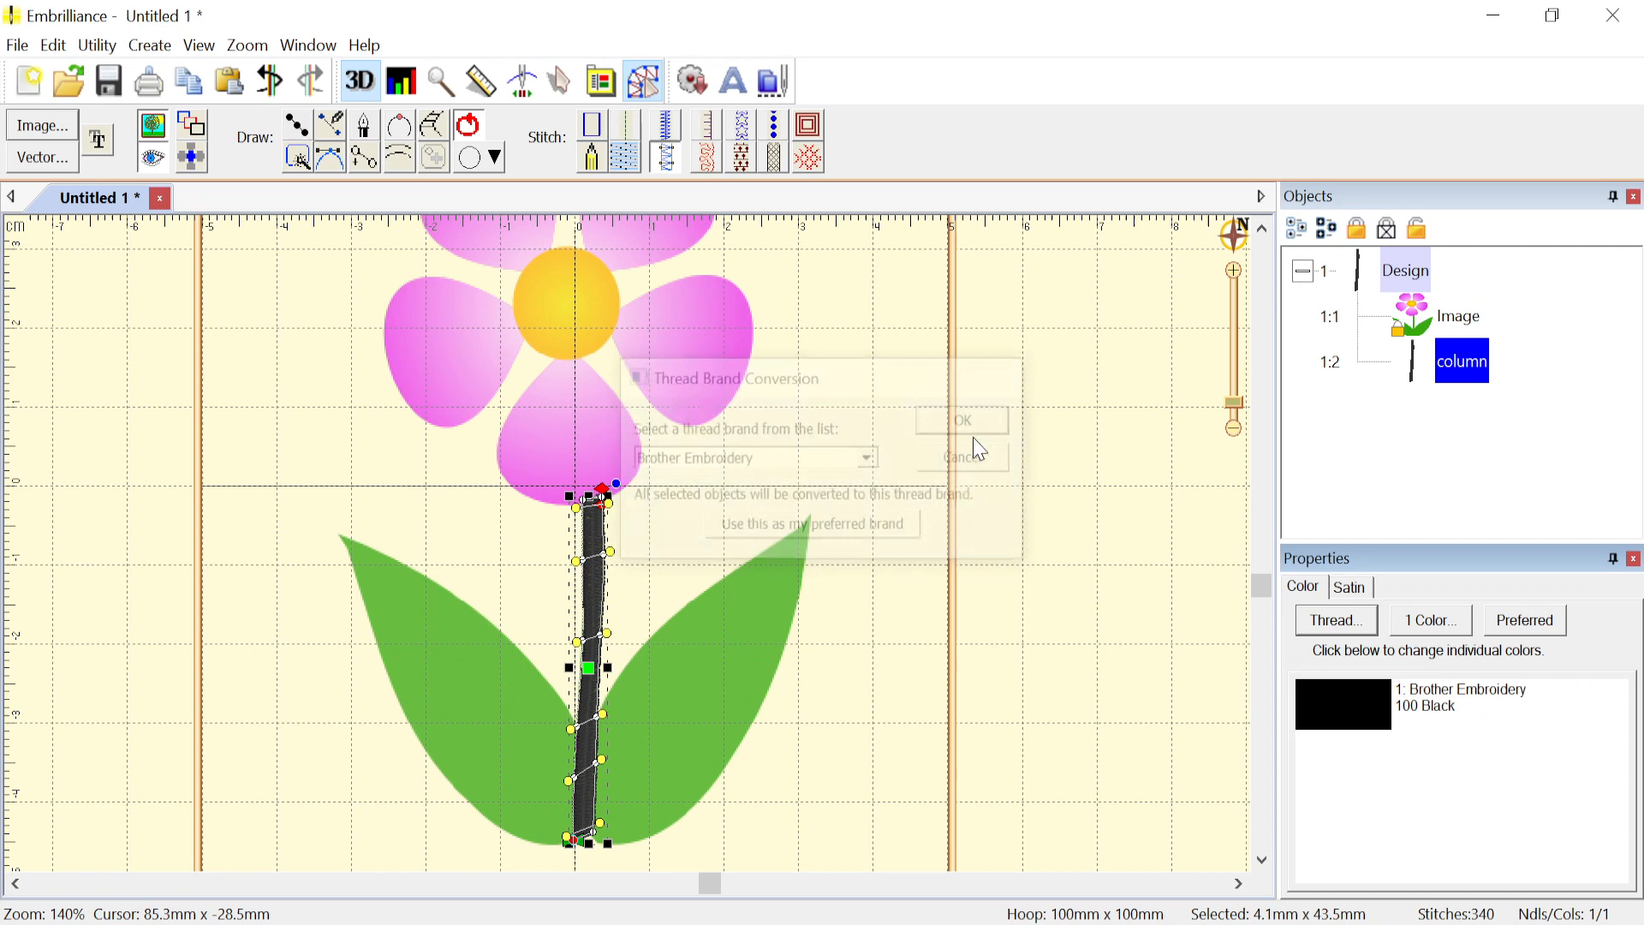
- Recolor the stem column with the Brother Embroidery thread 515 Moss Green, keeping its thread brand
left_click(1362, 715)
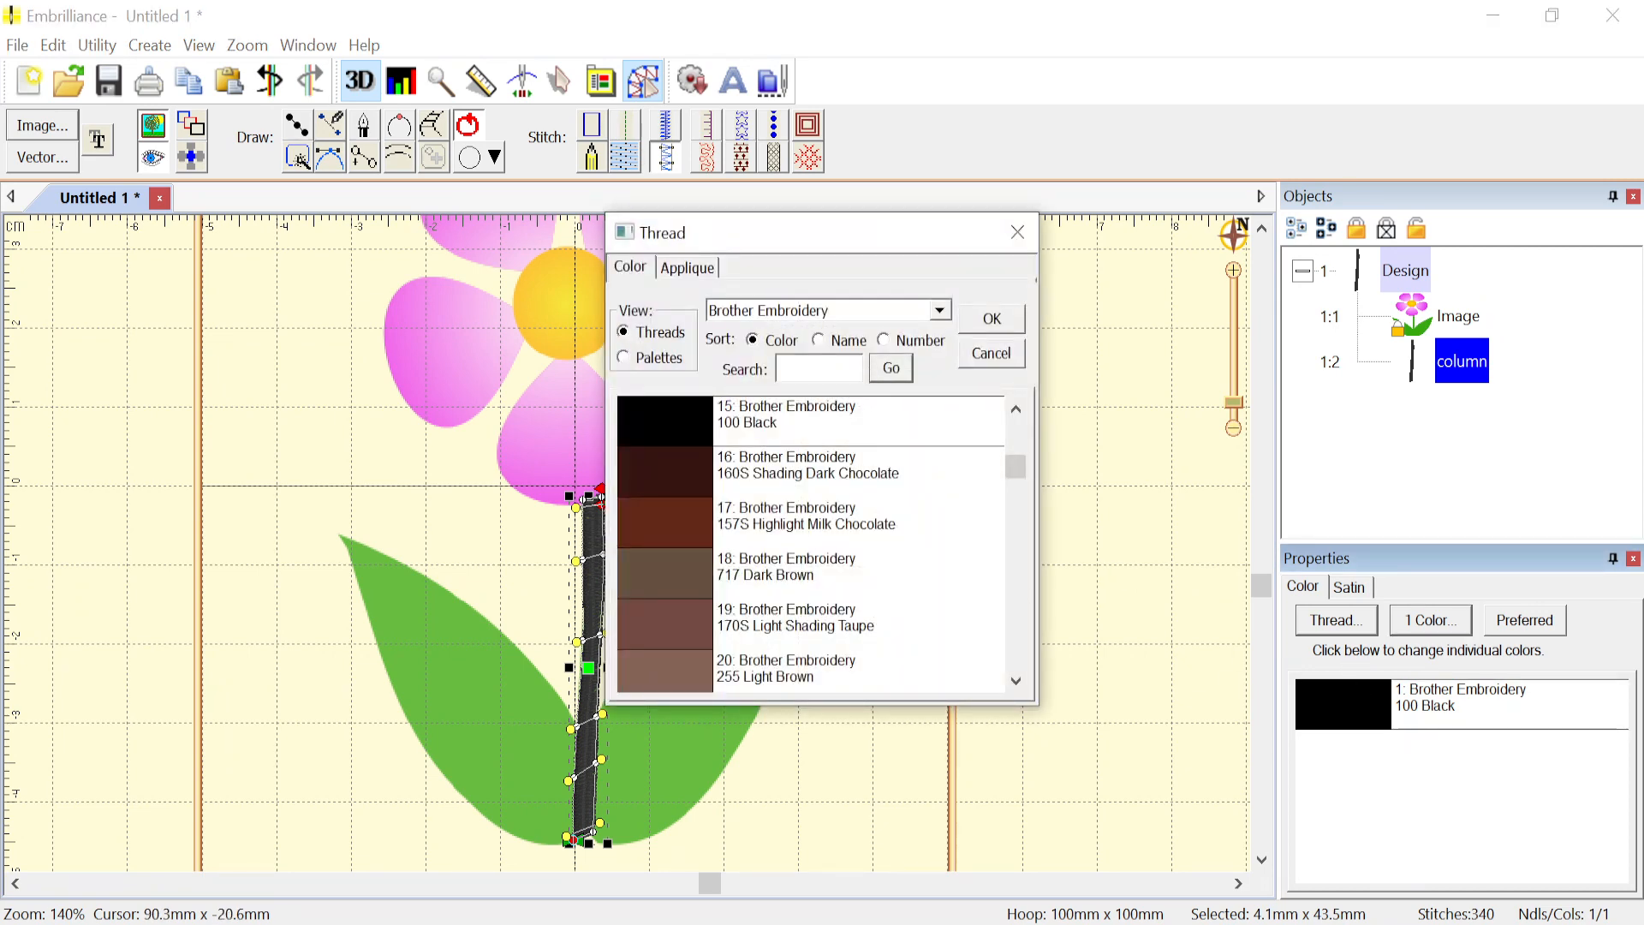
left_click_drag(1023, 480, 1017, 580)
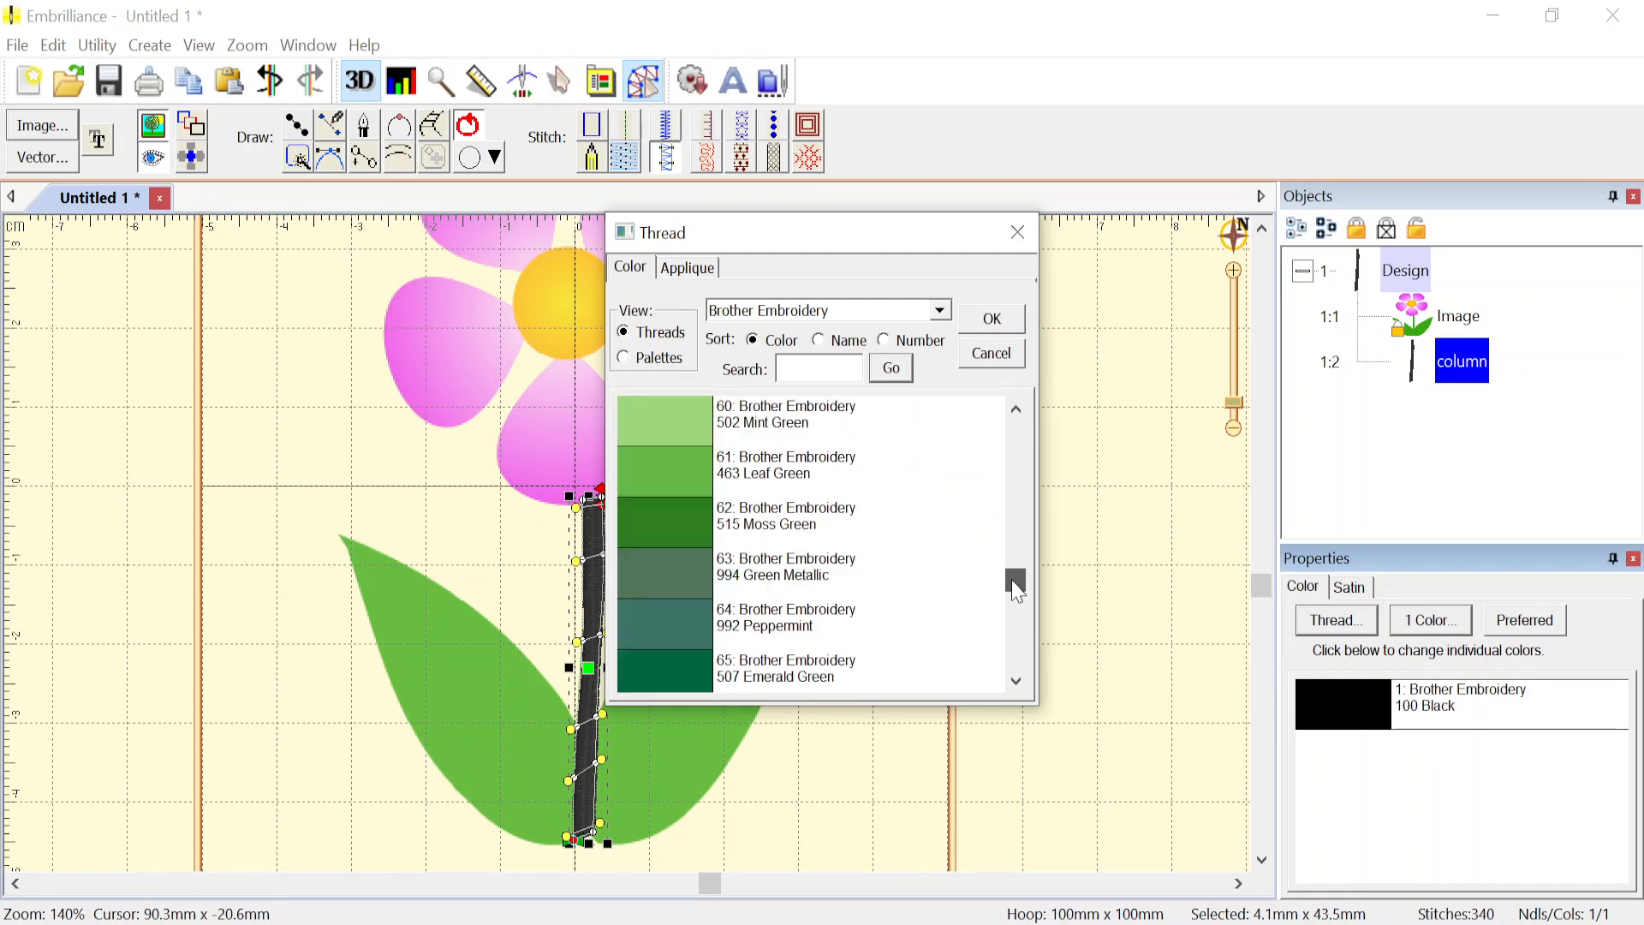
left_click(788, 527)
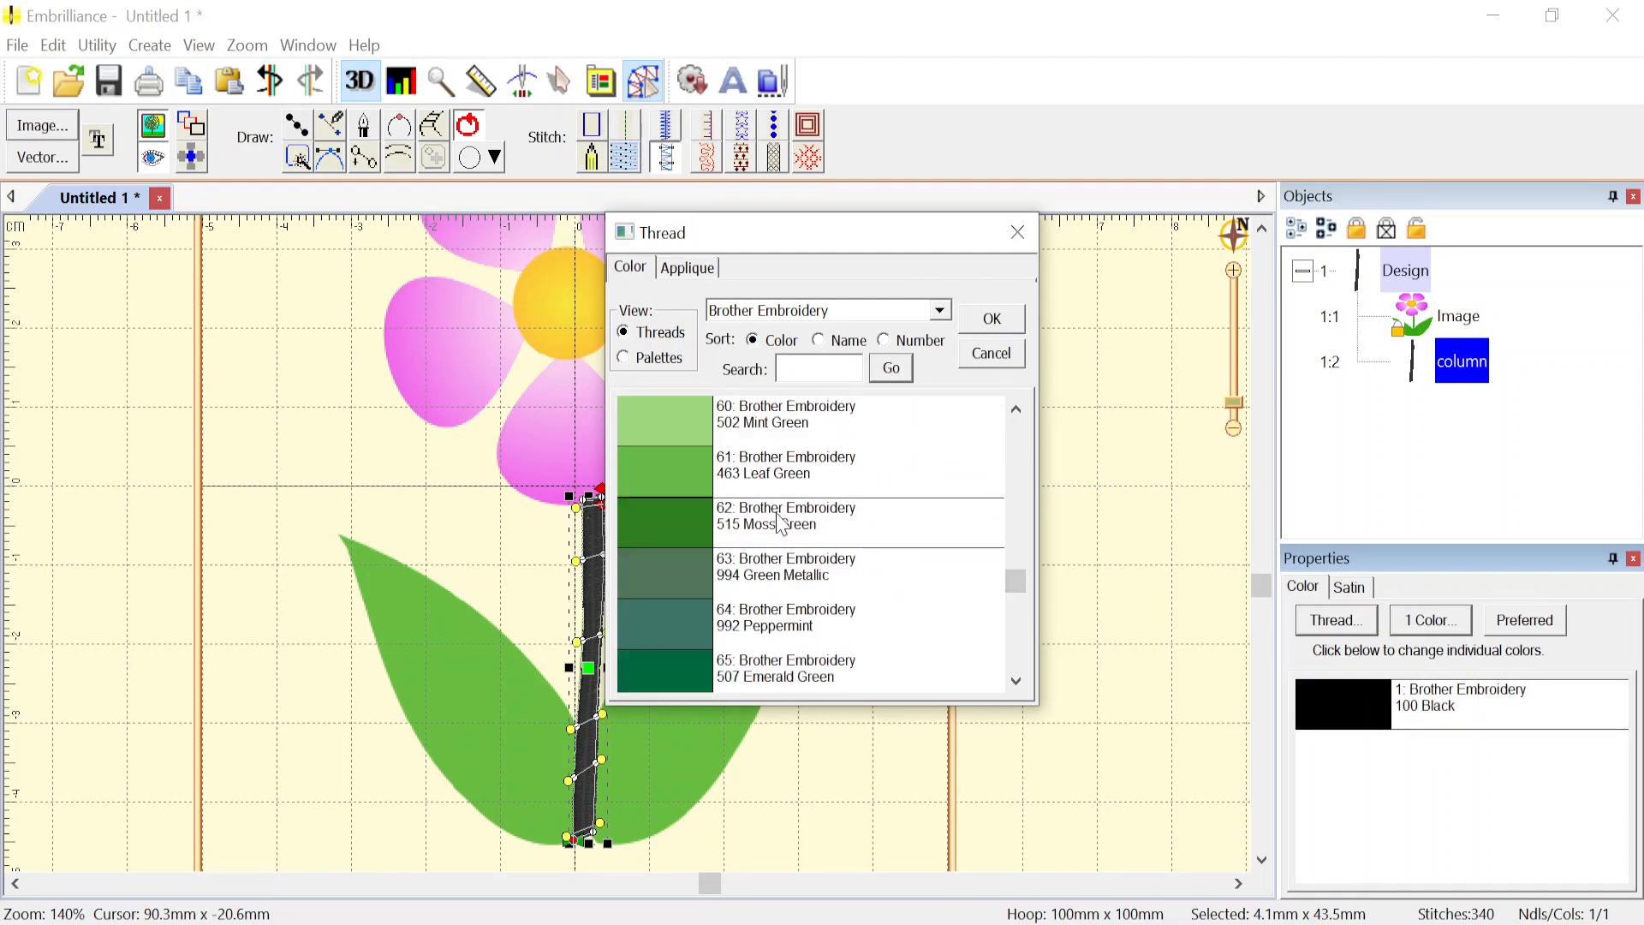
left_click(993, 322)
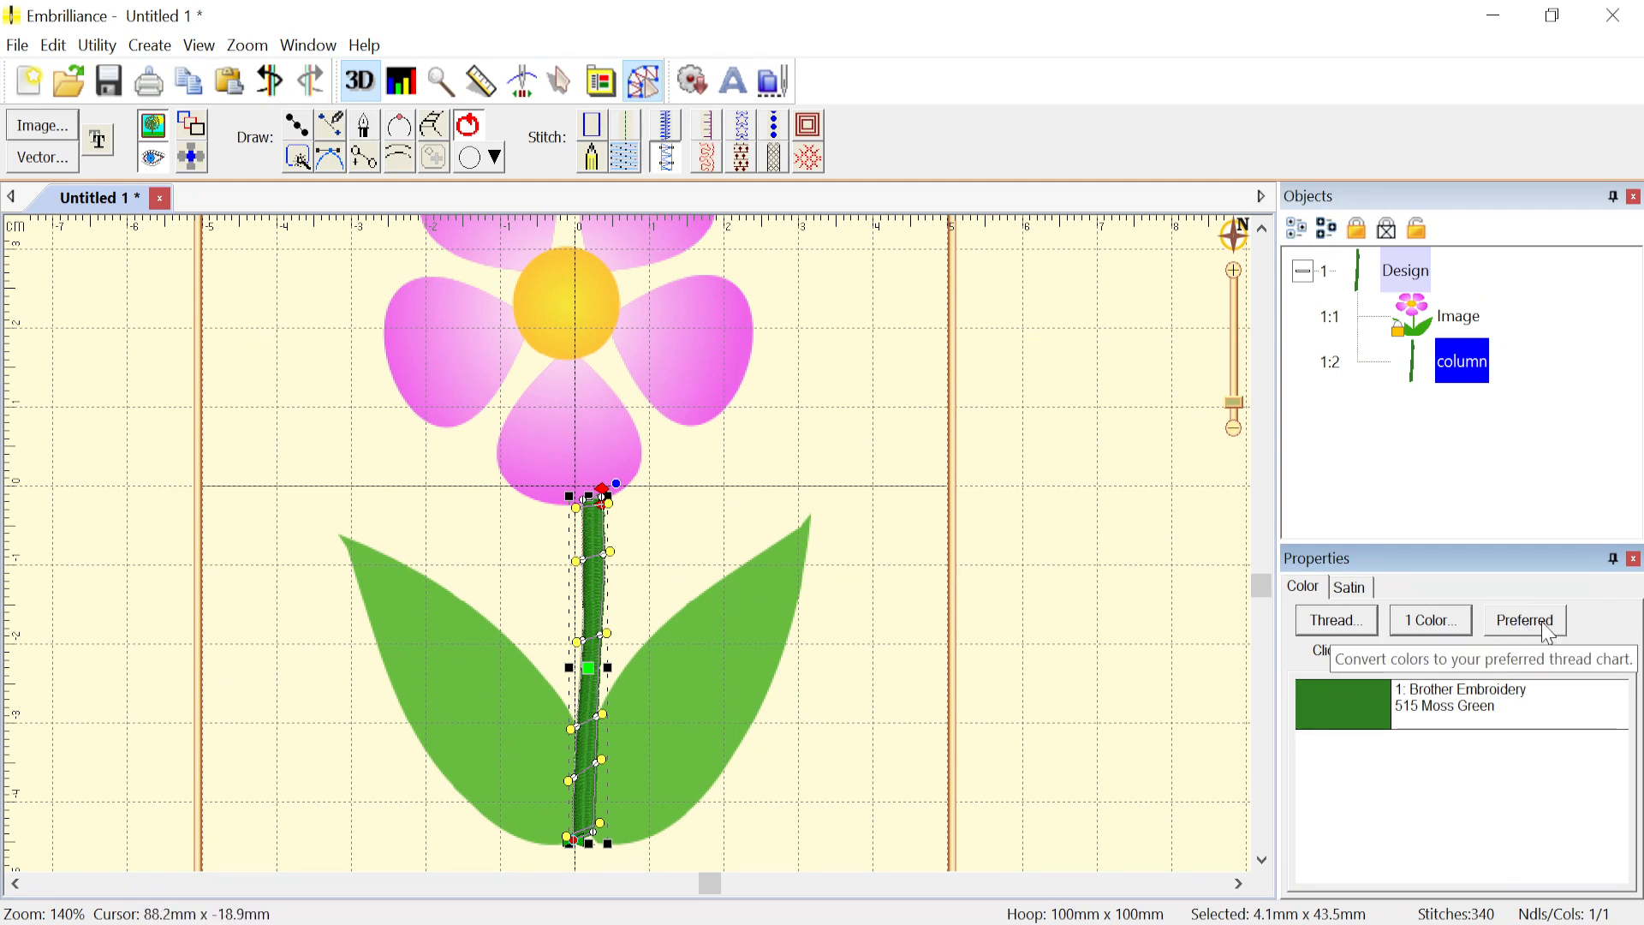
left_click(1340, 624)
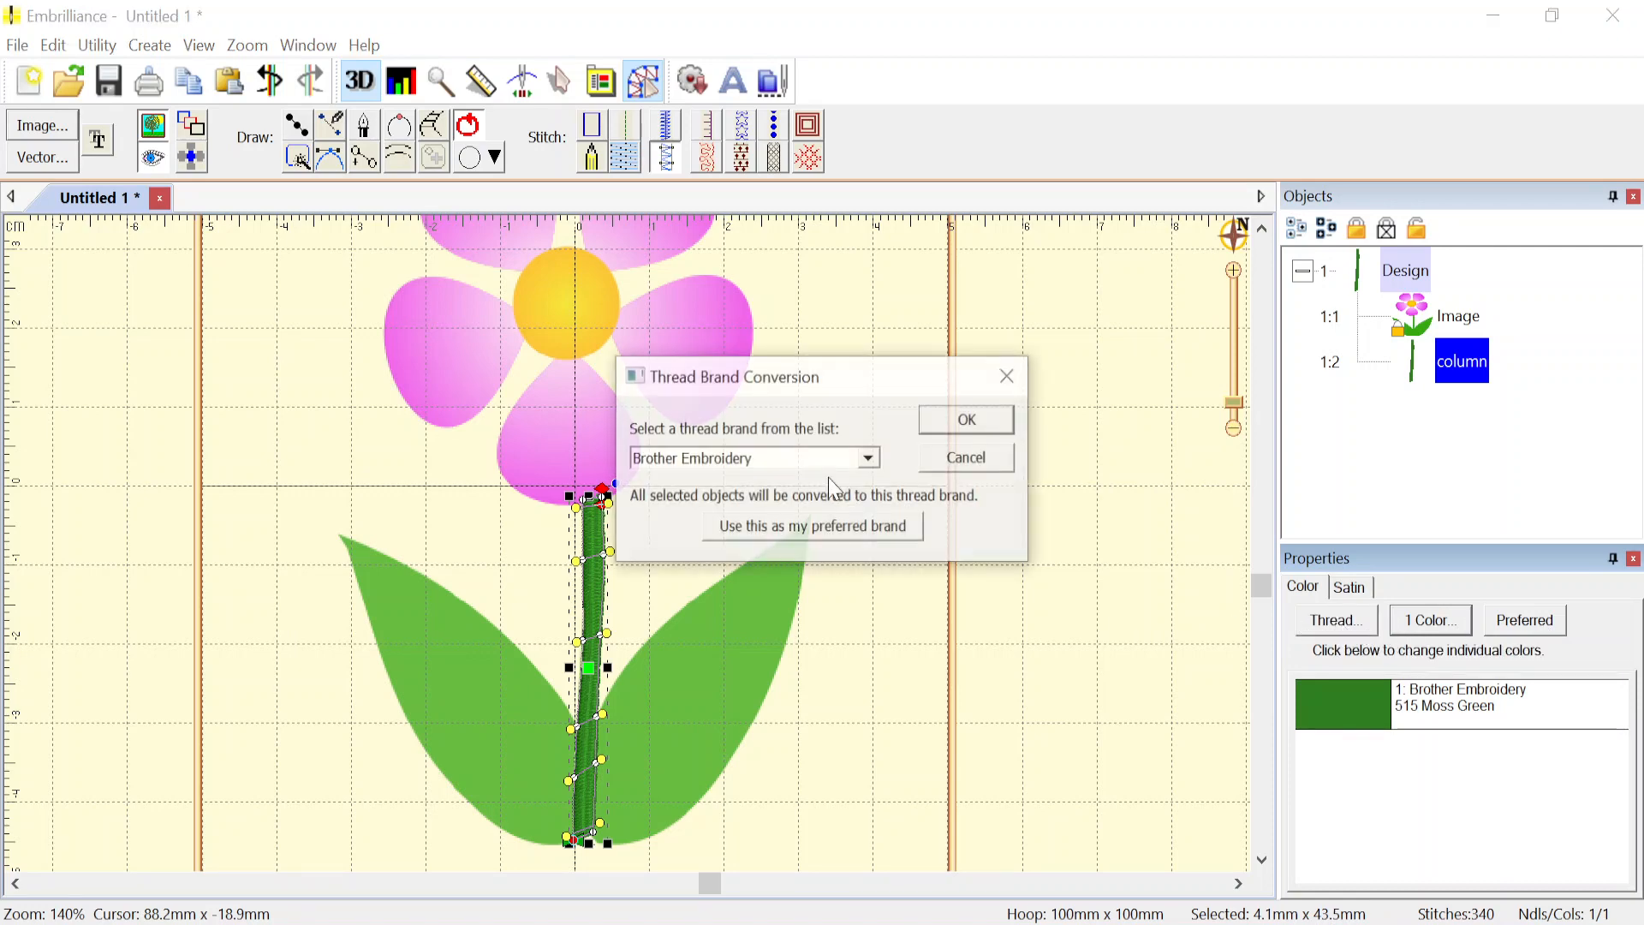
left_click(997, 460)
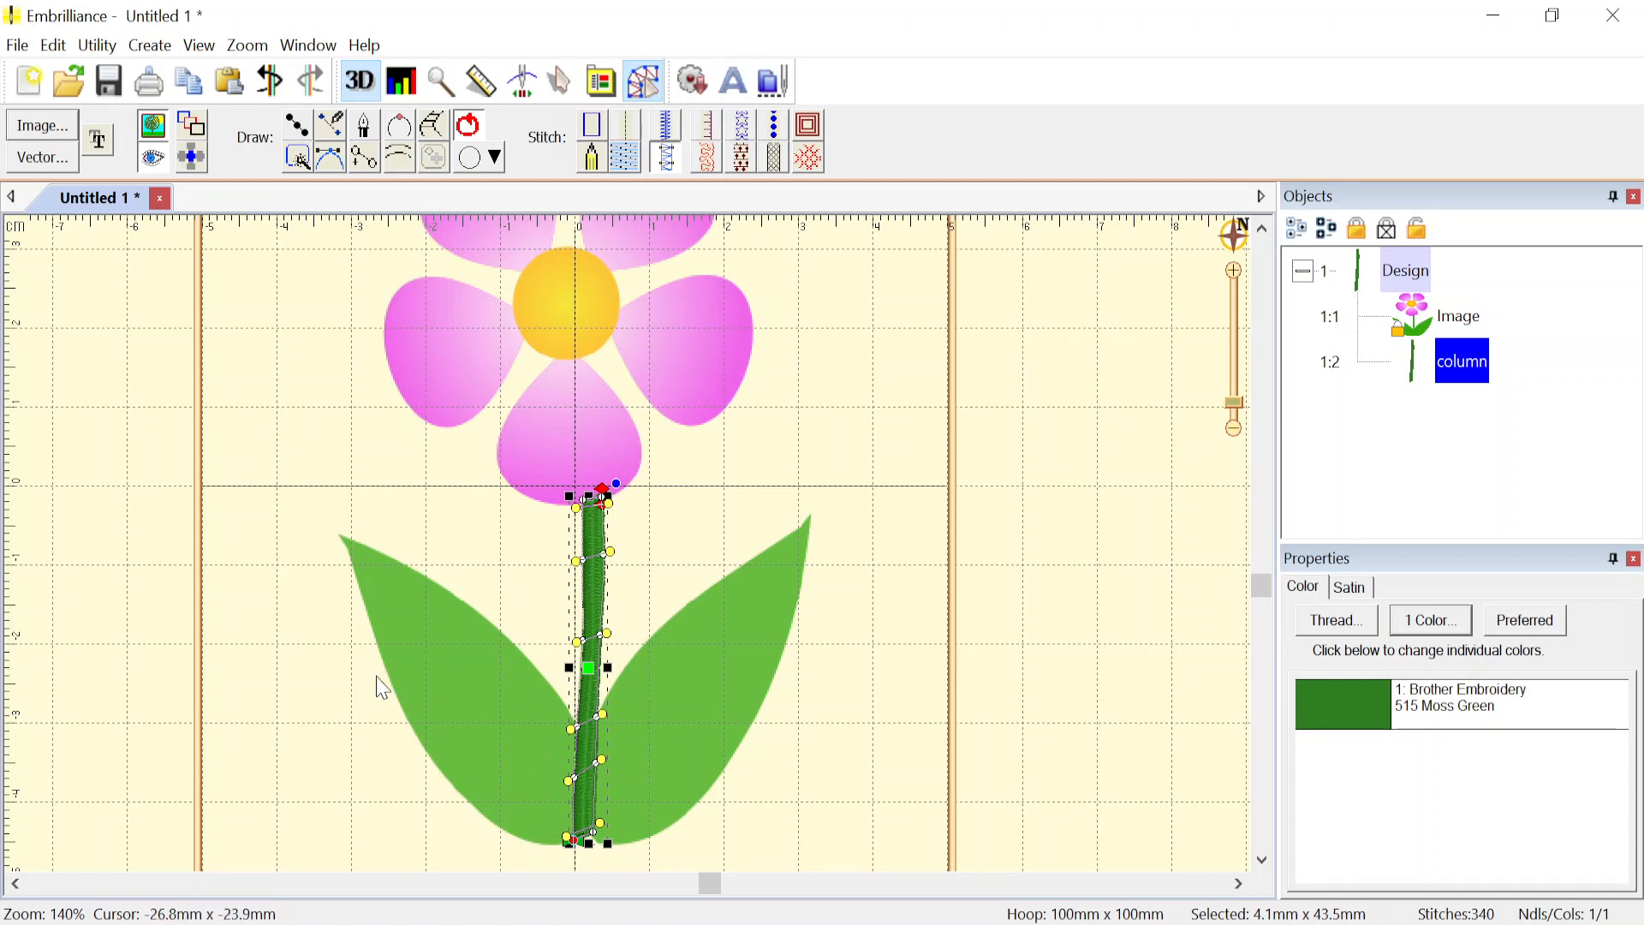
- Measure the width across the left leaf and return to the drawing mode
left_click(485, 85)
left_click_drag(442, 773, 544, 679)
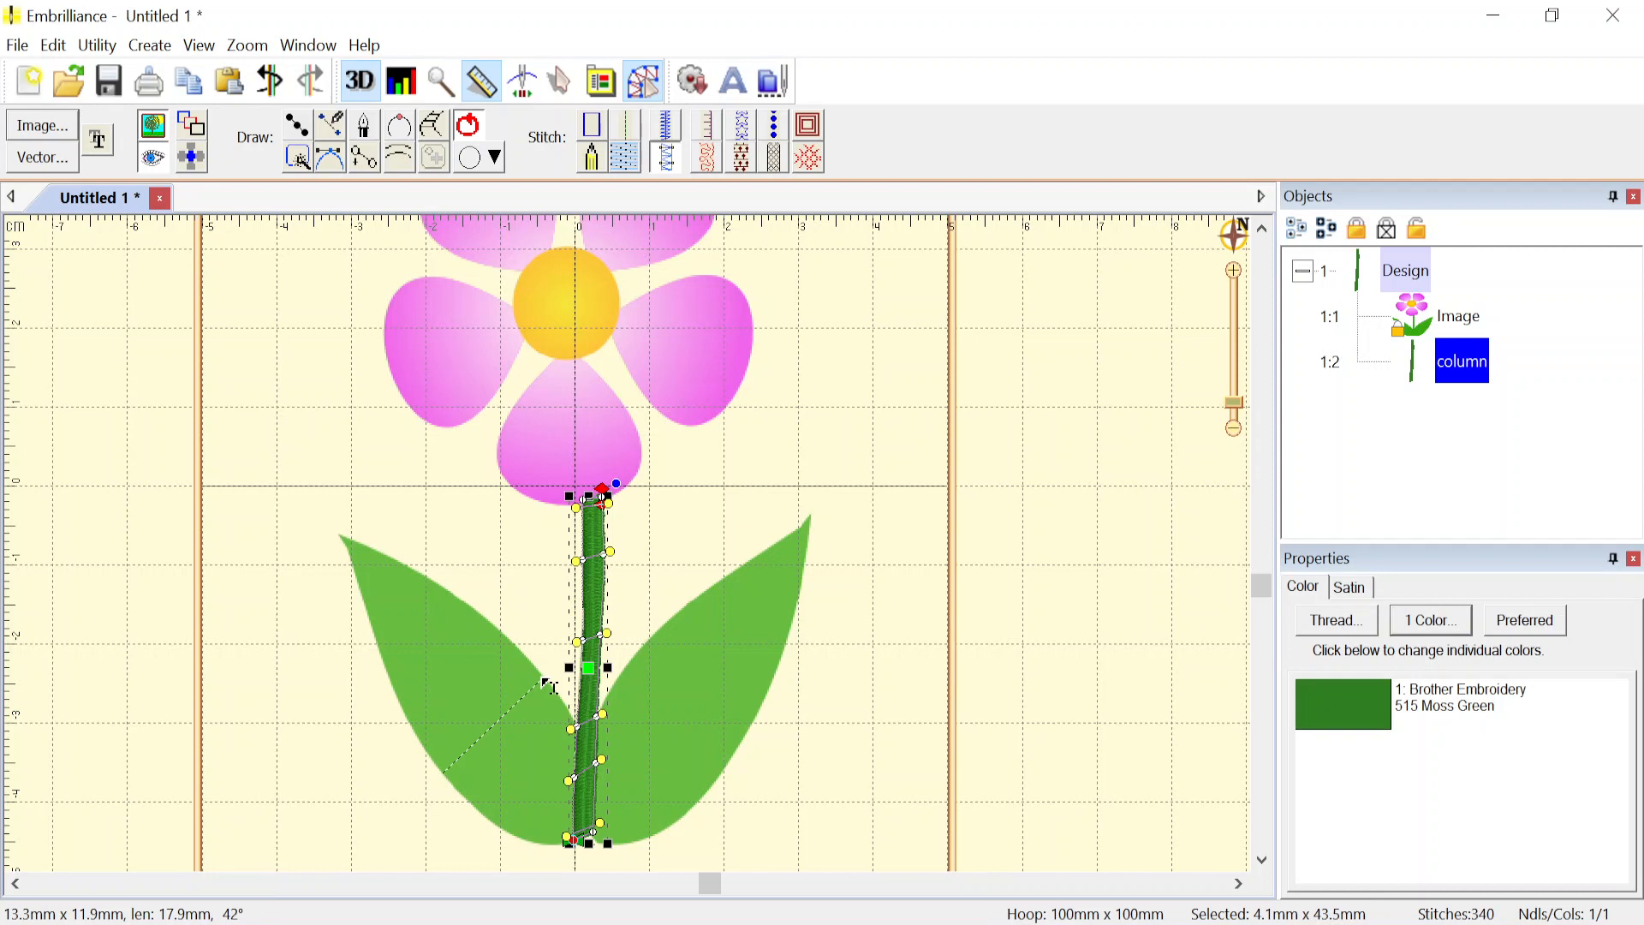
left_click_drag(545, 681, 545, 681)
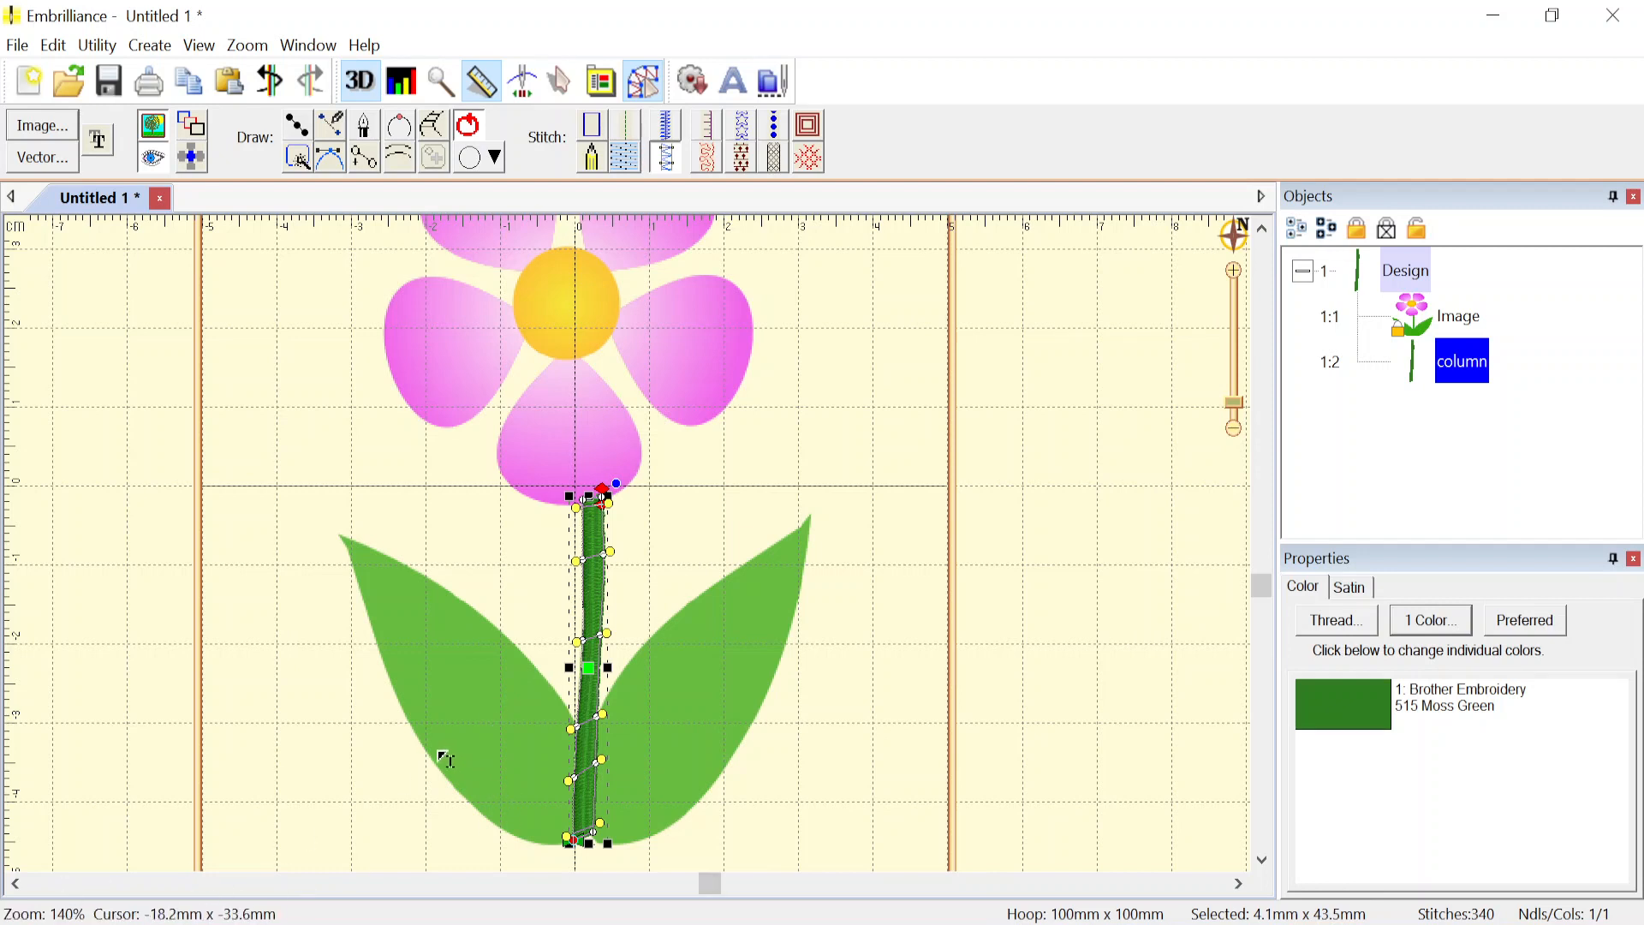
left_click_drag(437, 758, 541, 670)
left_click(562, 79)
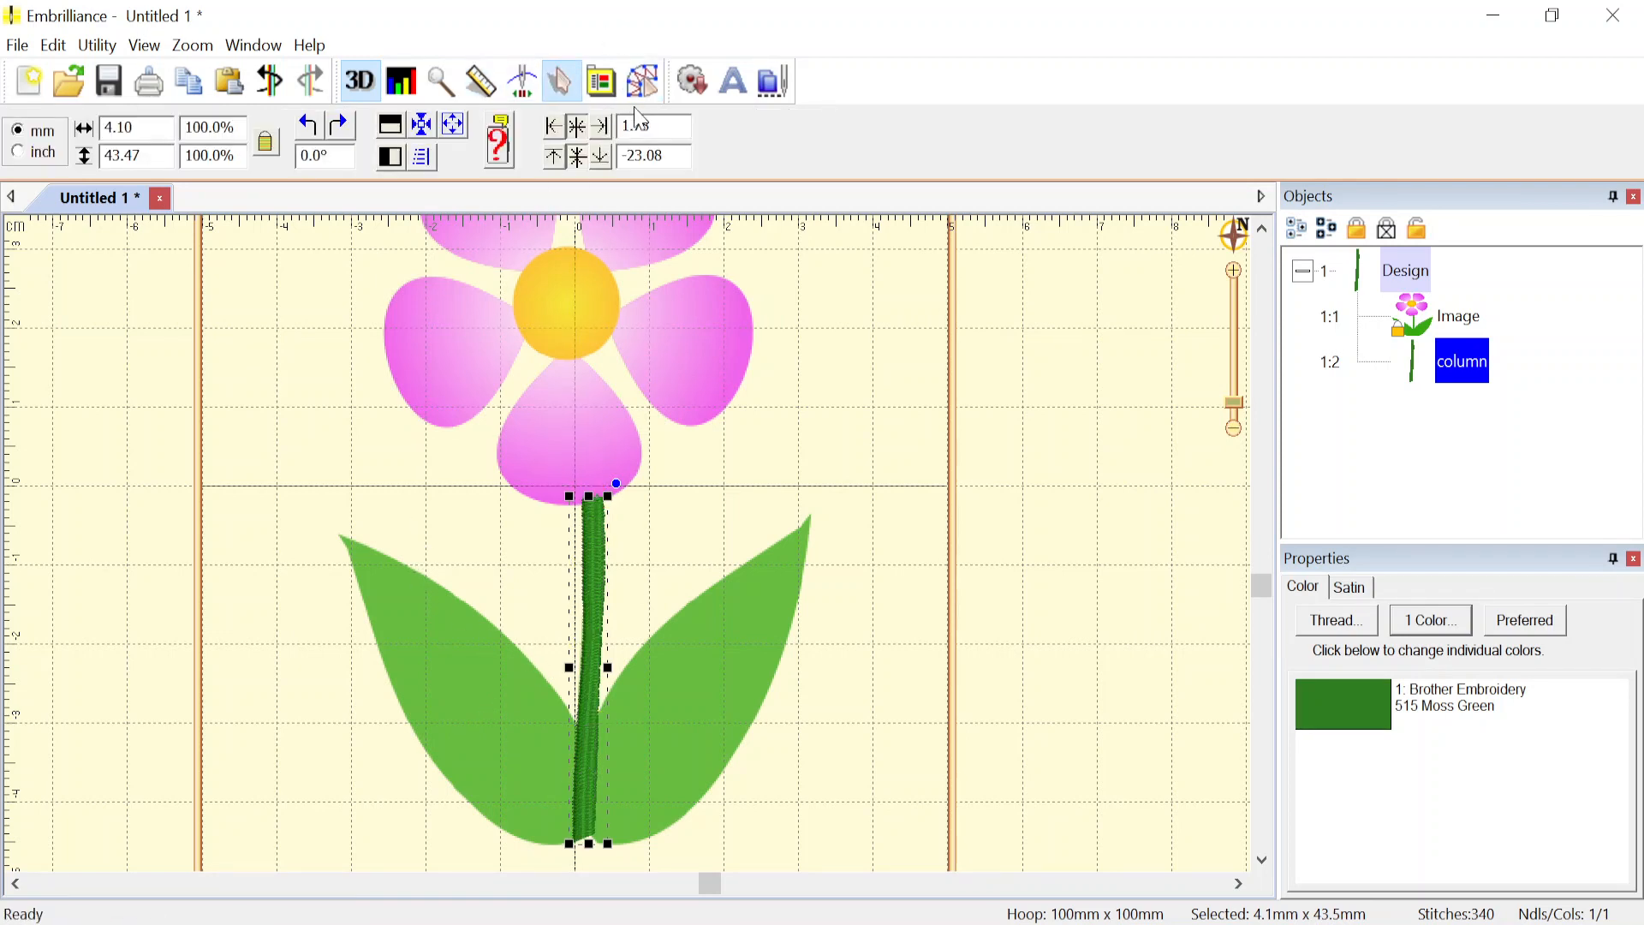
left_click(640, 81)
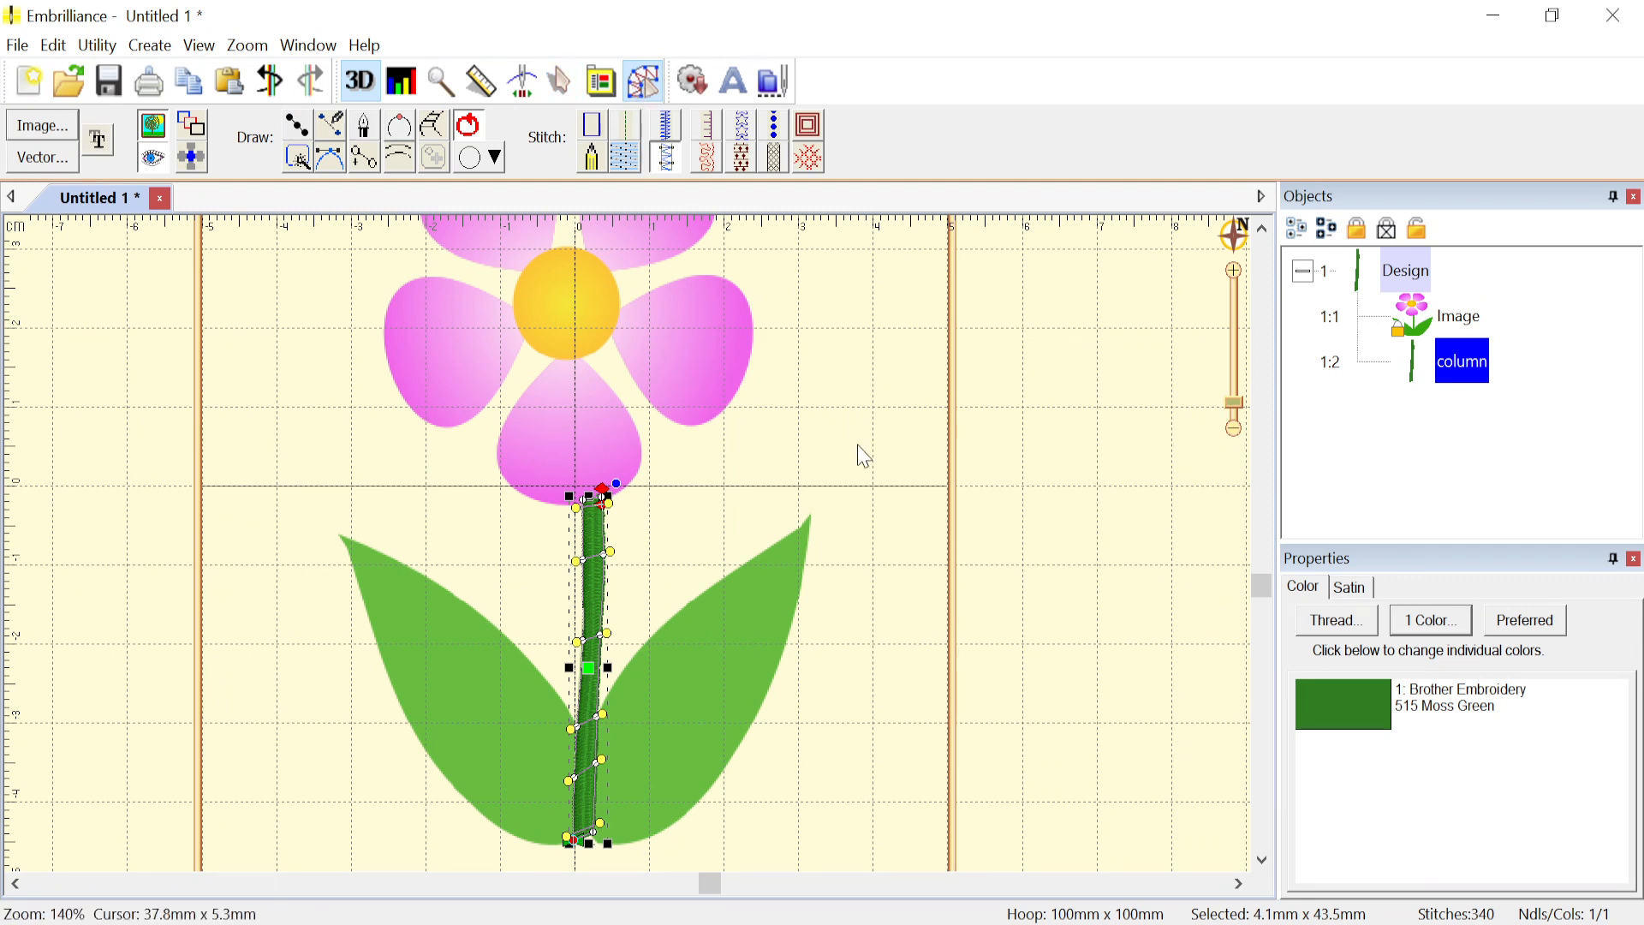
- Start a new object drawn with points for the left leaf, with the 3D stitch view turned off
left_click(863, 455)
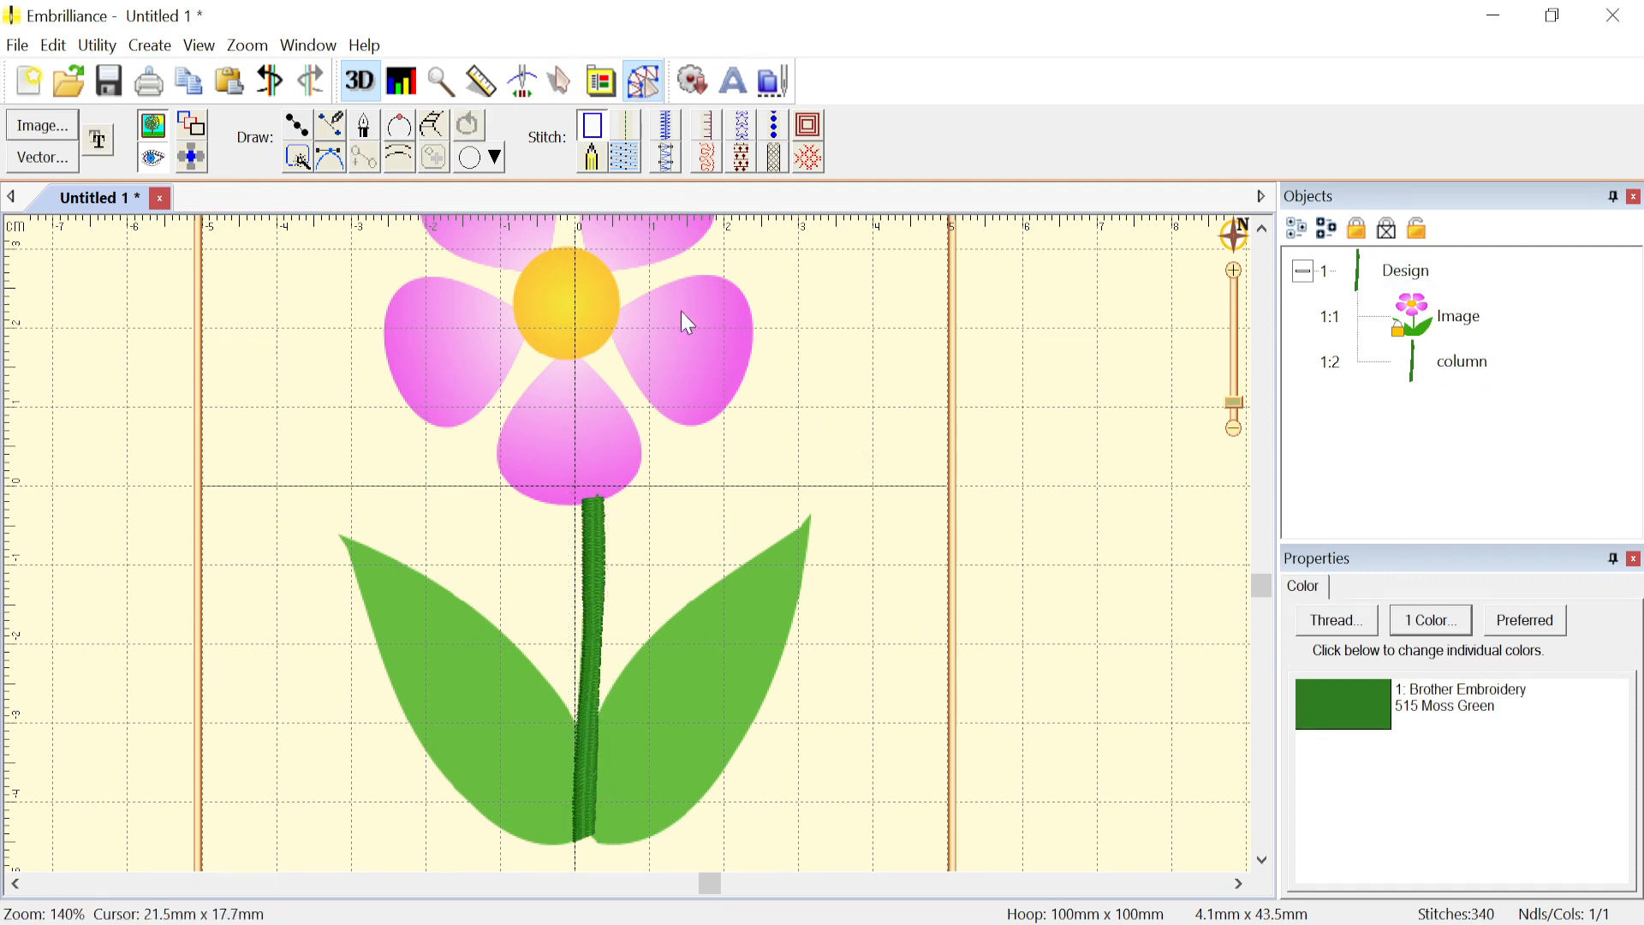
left_click(300, 129)
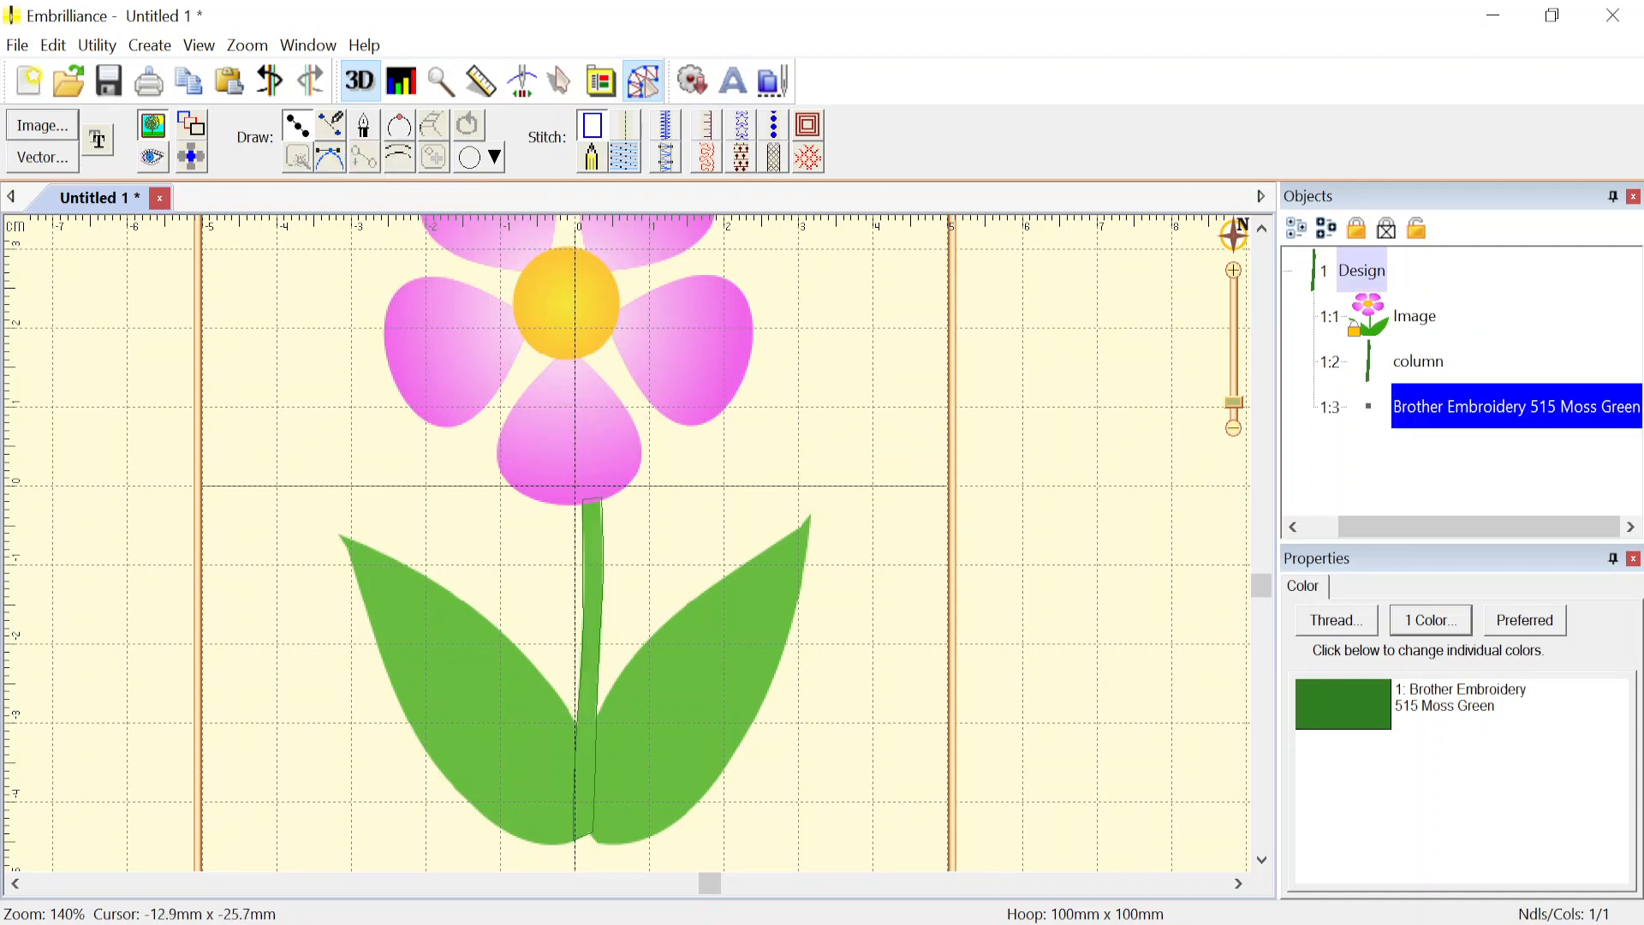
left_click(358, 83)
scroll(566, 759, "up", 1)
scroll(570, 533, "up", 5)
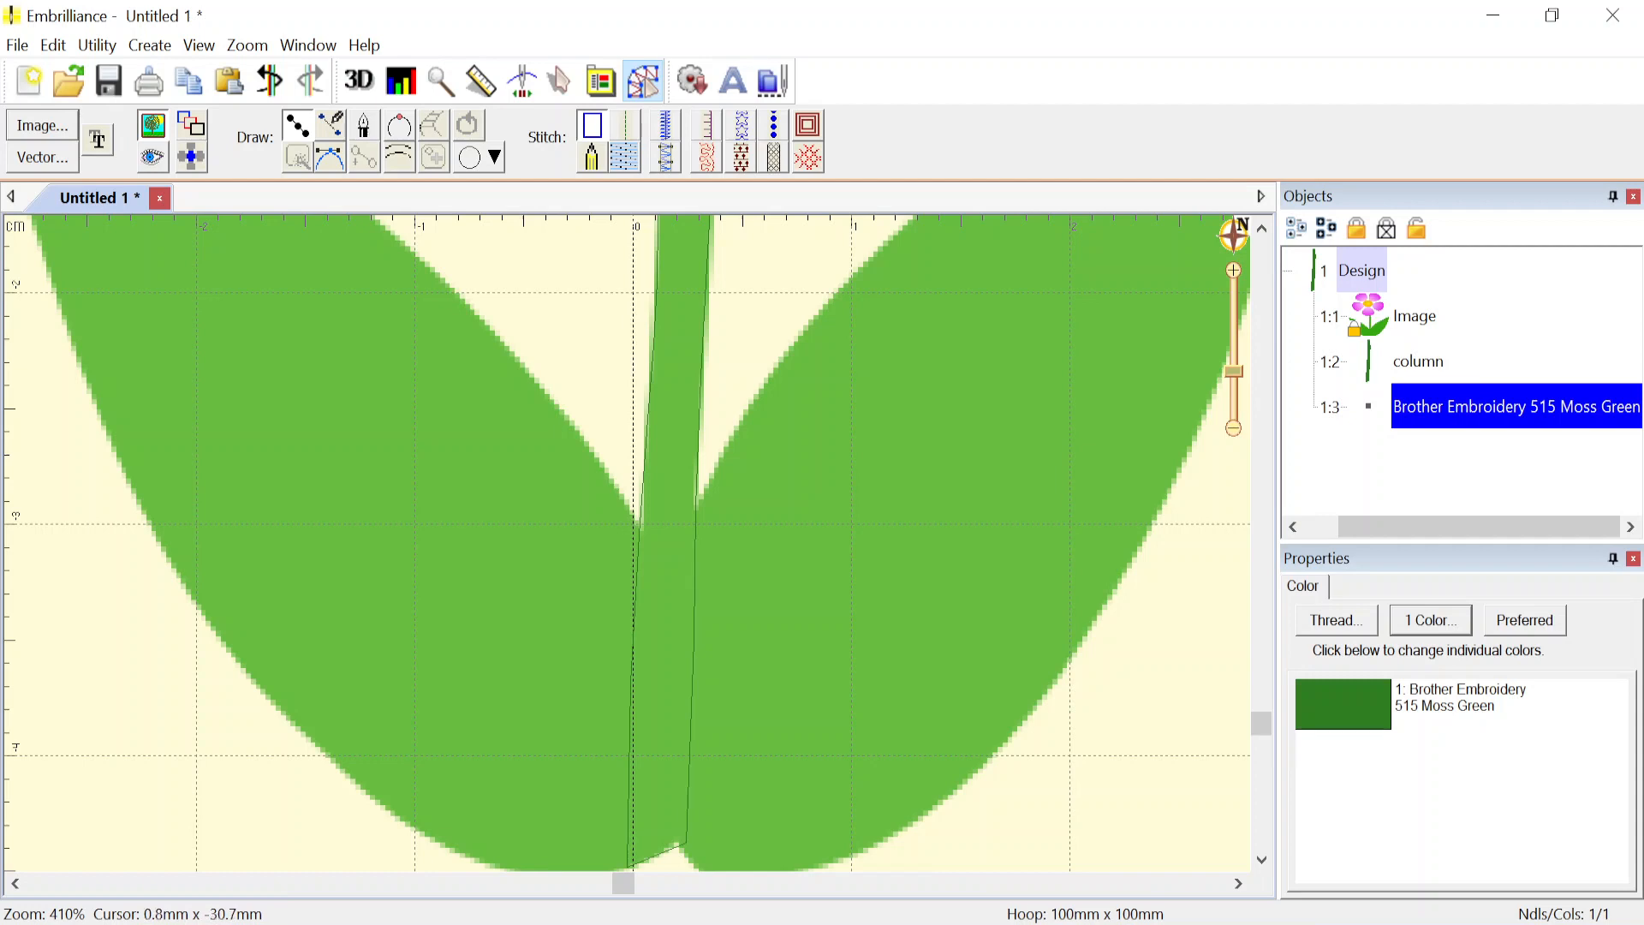
- Trace the left leaf's upper edge with points from where it meets the stem out to the leaf tip
left_click(650, 539)
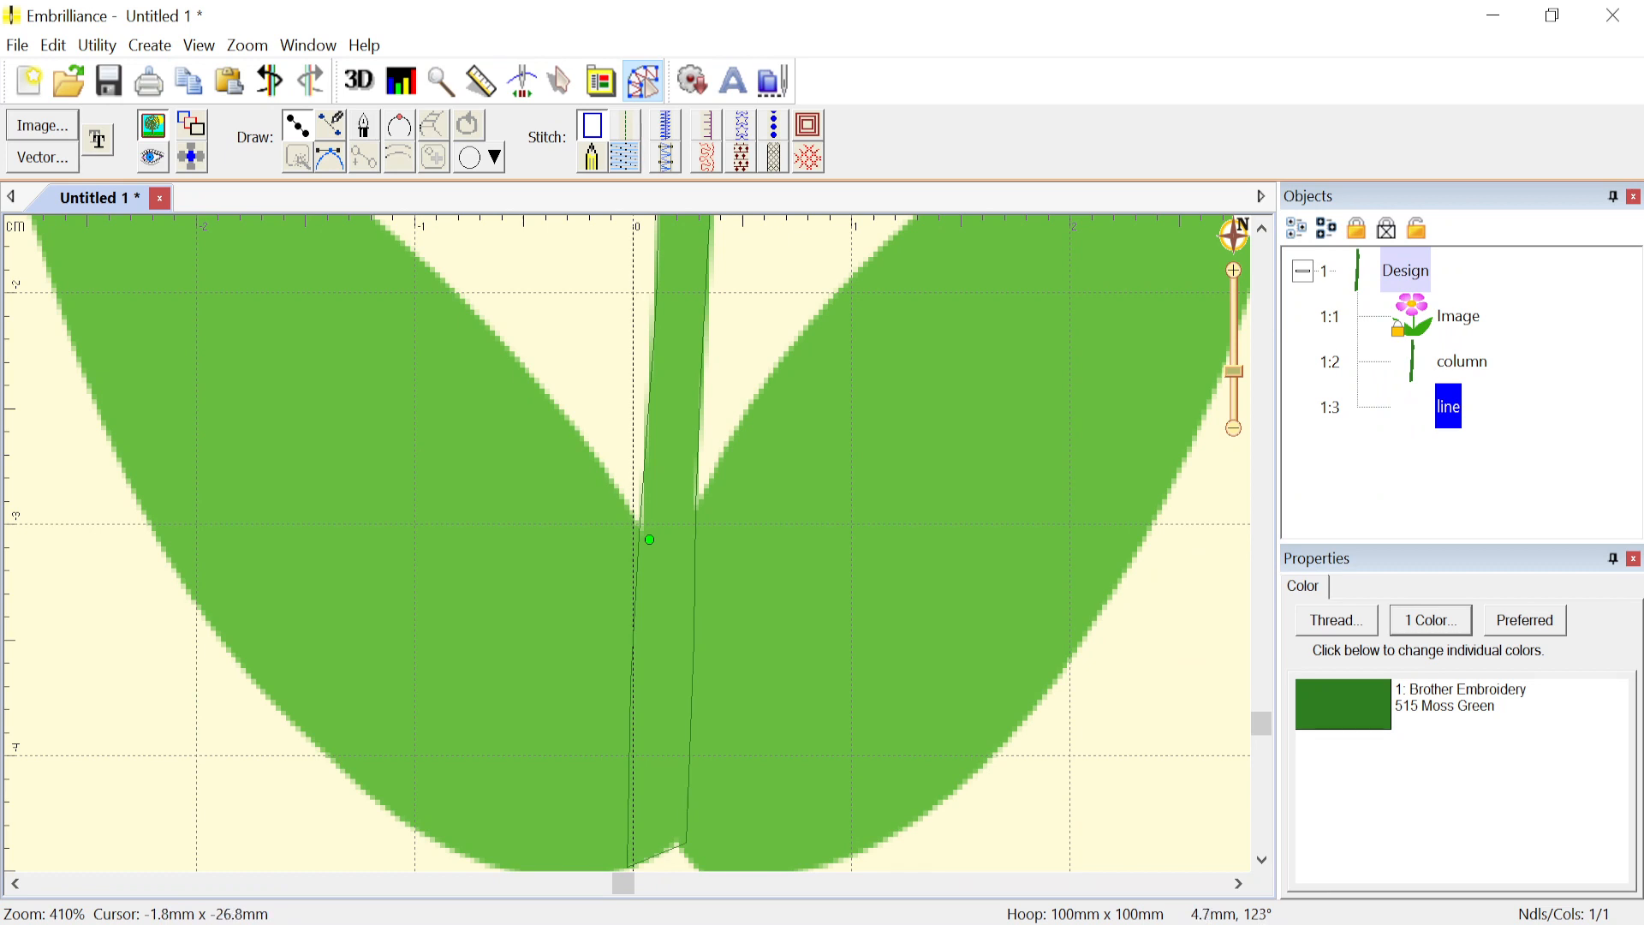
left_click(594, 449)
left_click(479, 311)
scroll(480, 311, "down", 2)
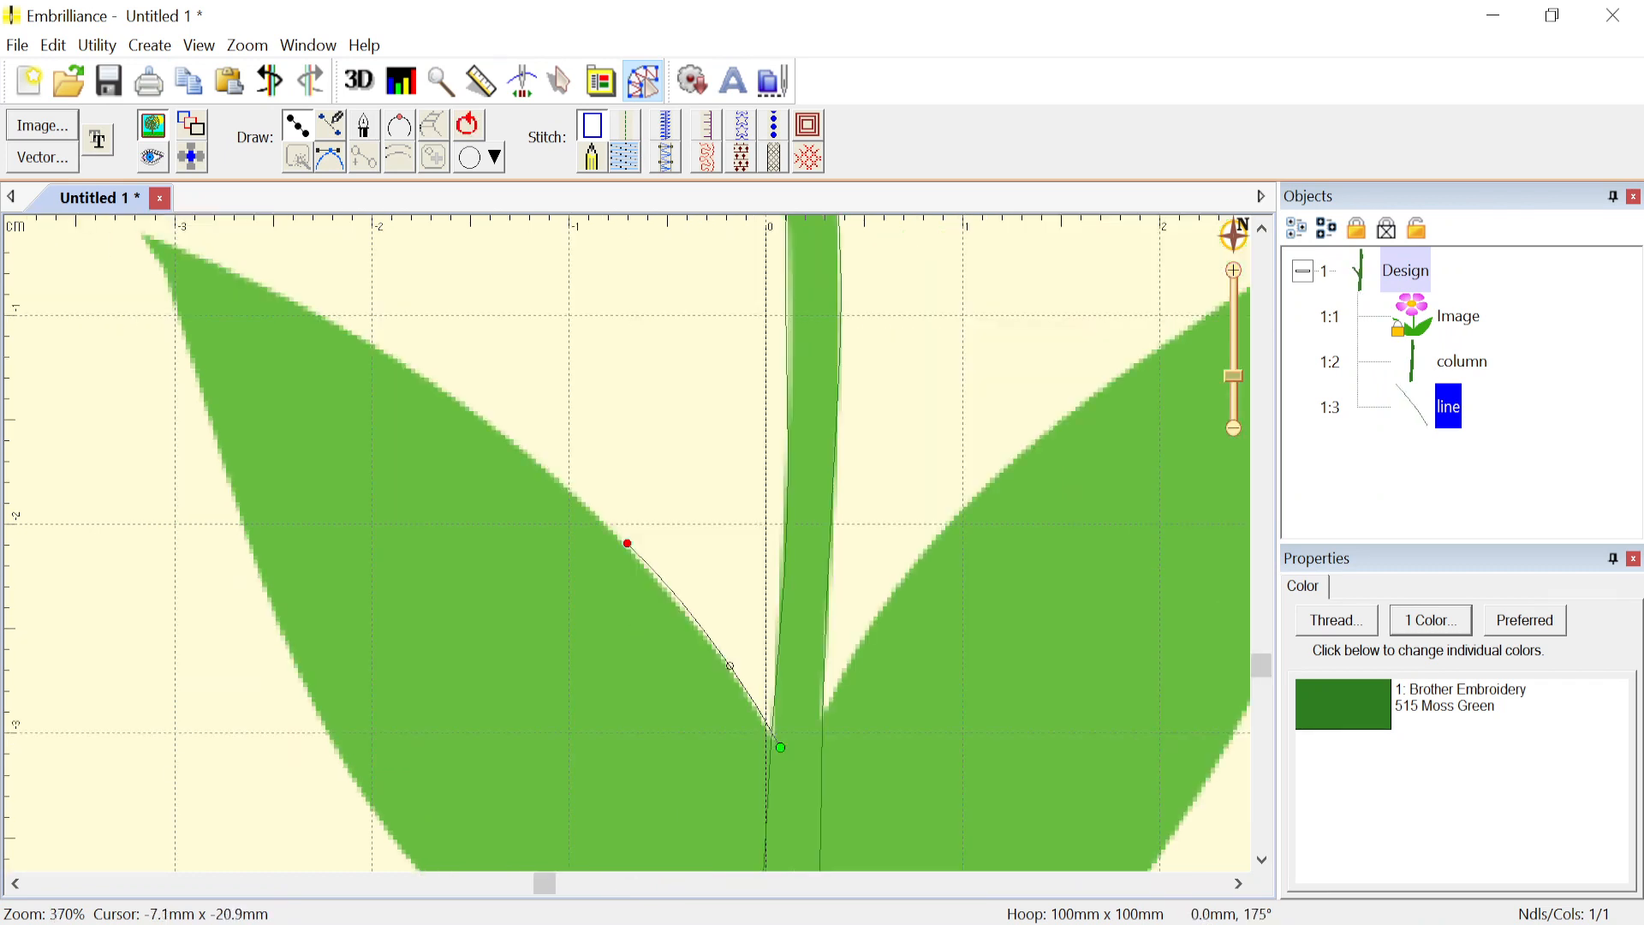
left_click(516, 447)
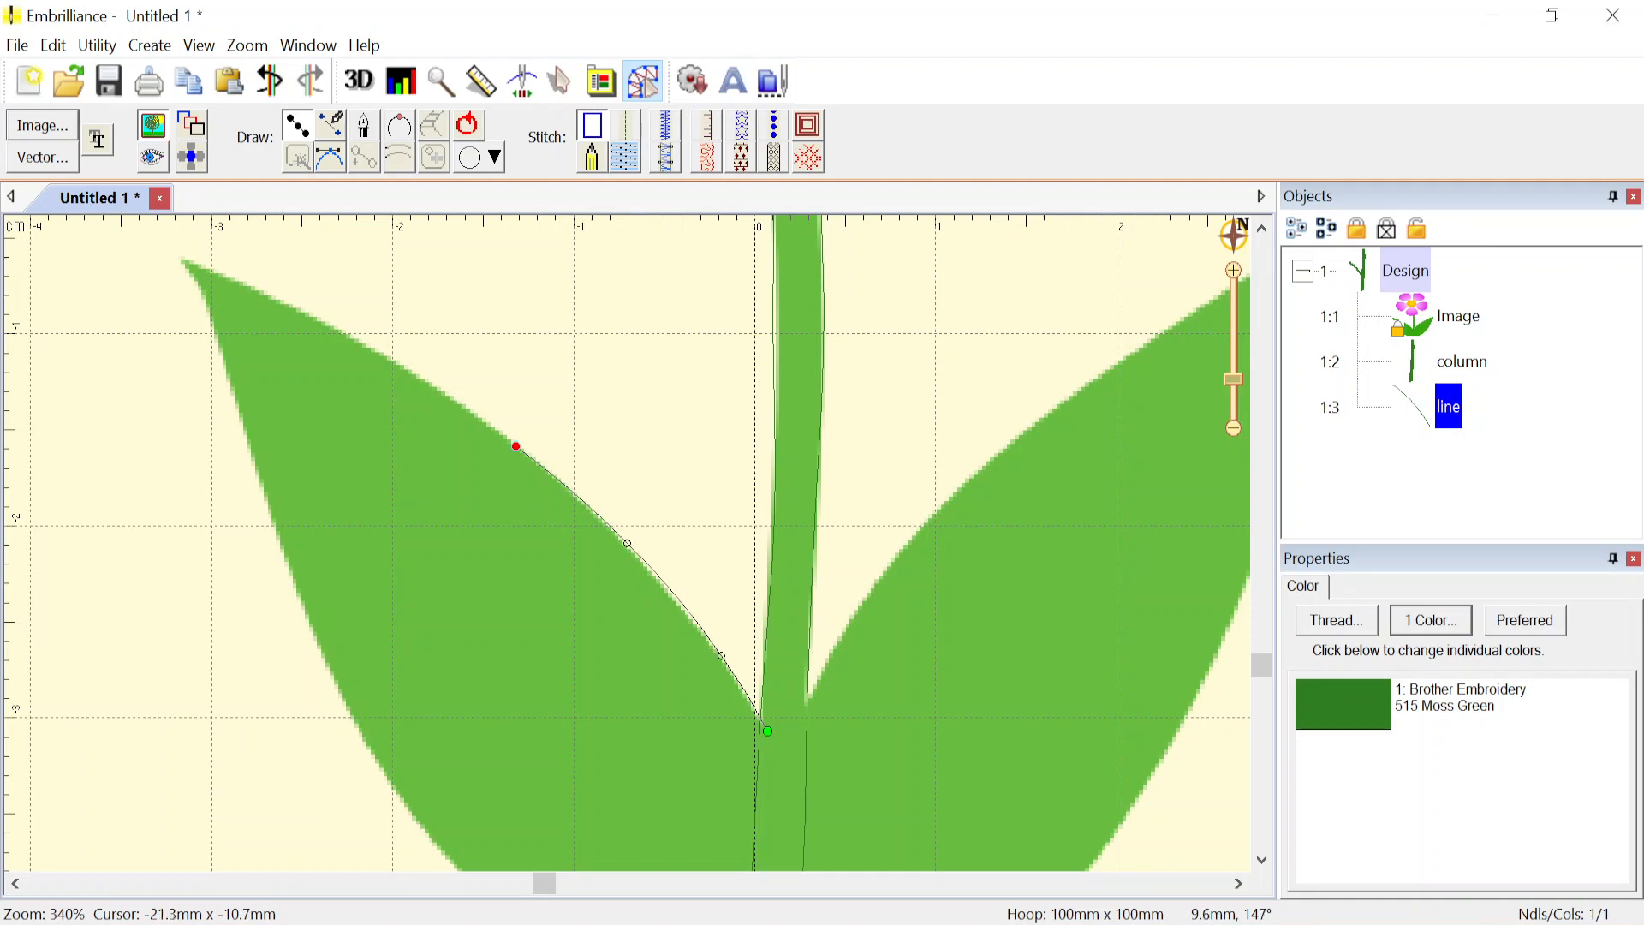
left_click(370, 346)
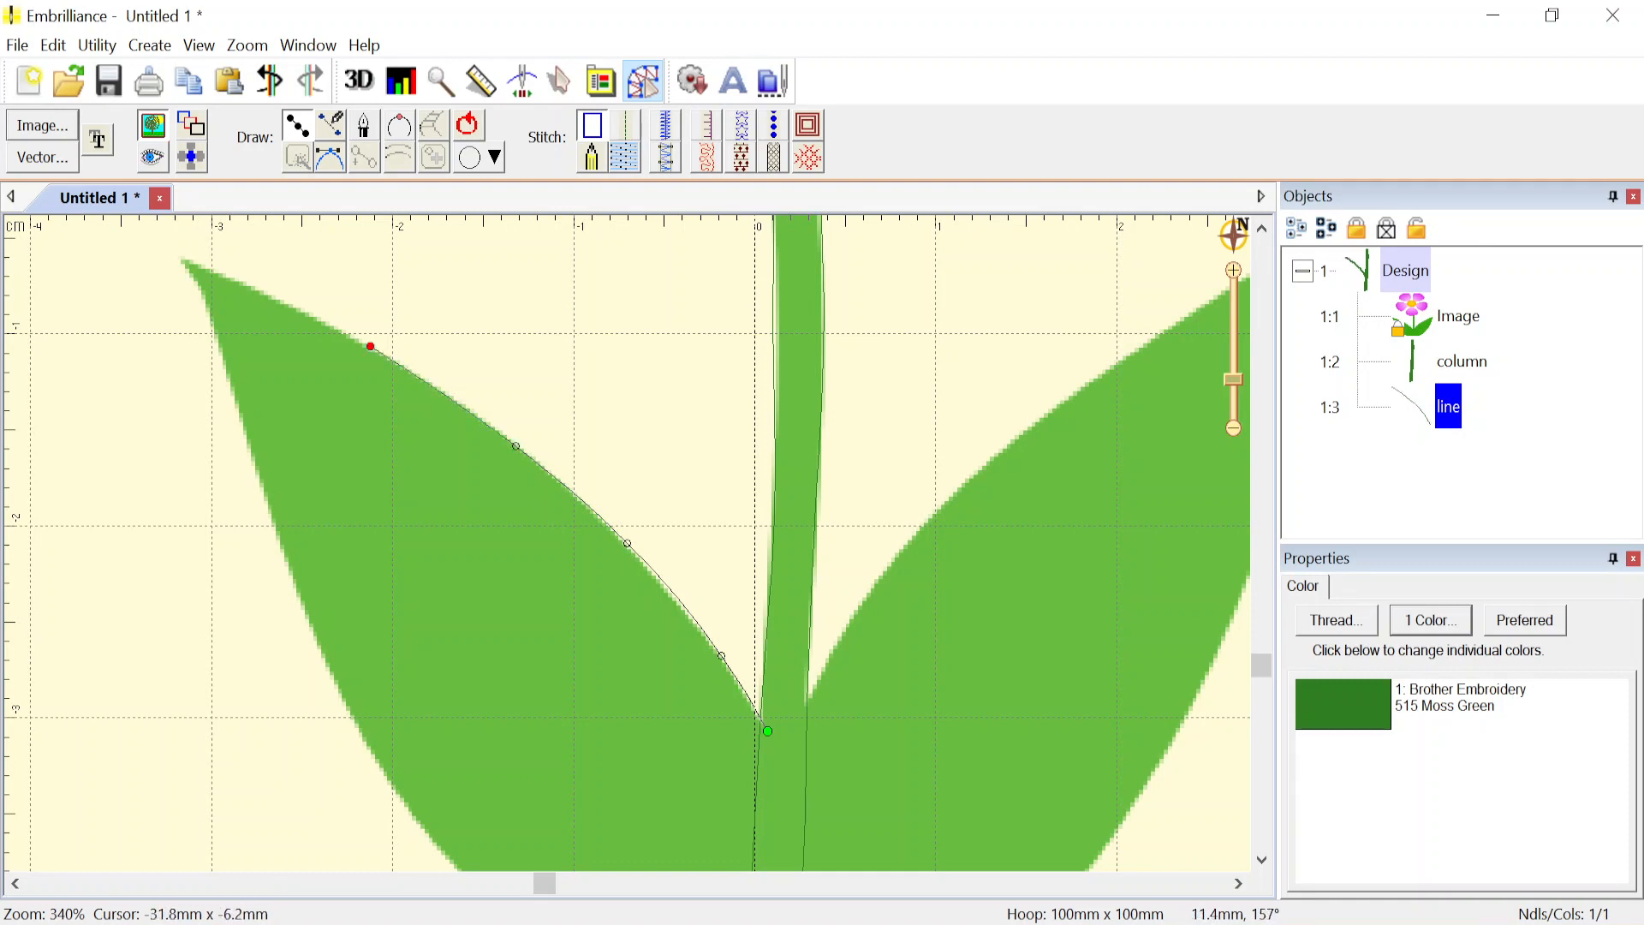
left_click(181, 259)
- Continue the outline with points along the left leaf's outer edge, from just below the tip to the bottom of the leaf
left_click(208, 309)
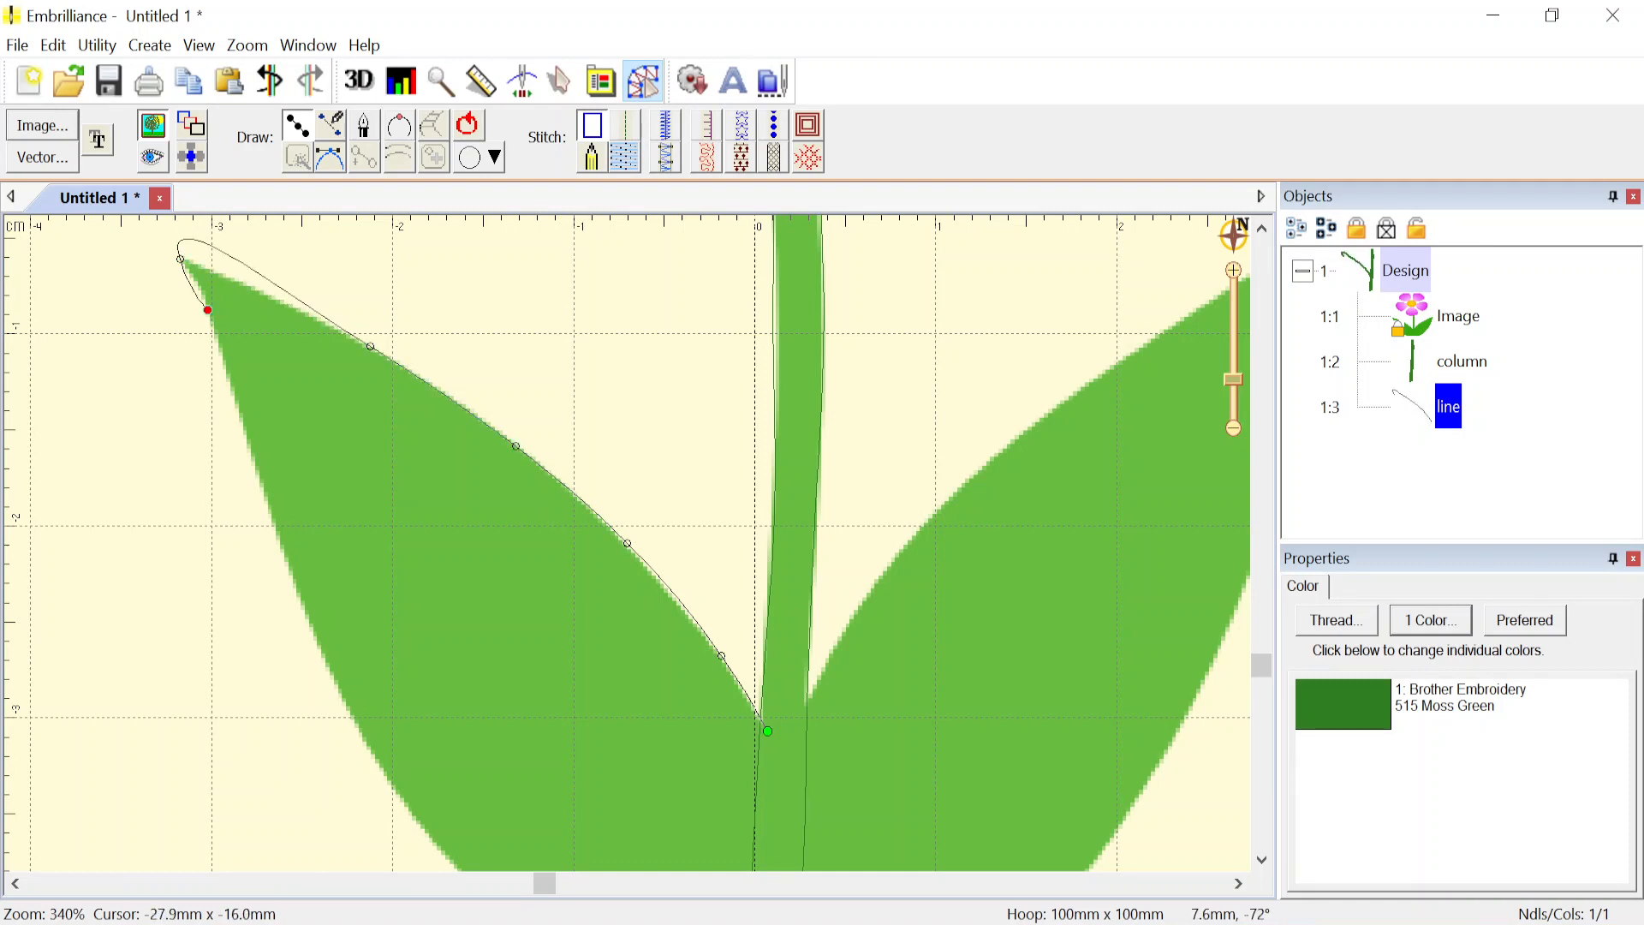
left_click(248, 452)
left_click(308, 628)
scroll(514, 668, "down", 2)
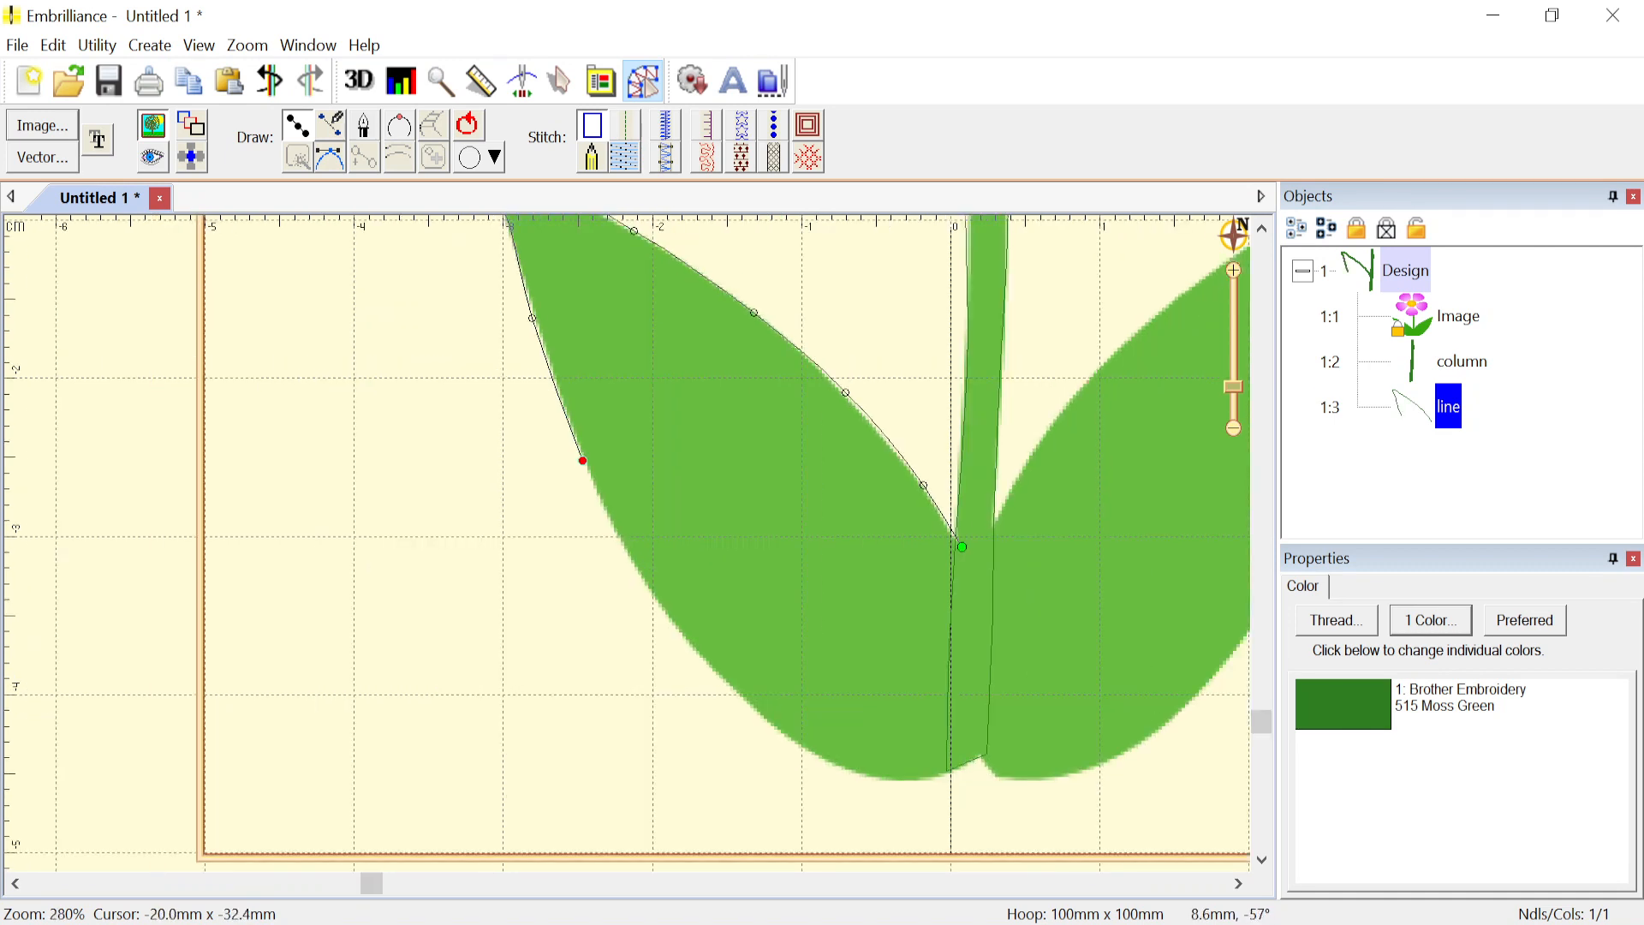
left_click(650, 587)
left_click(741, 694)
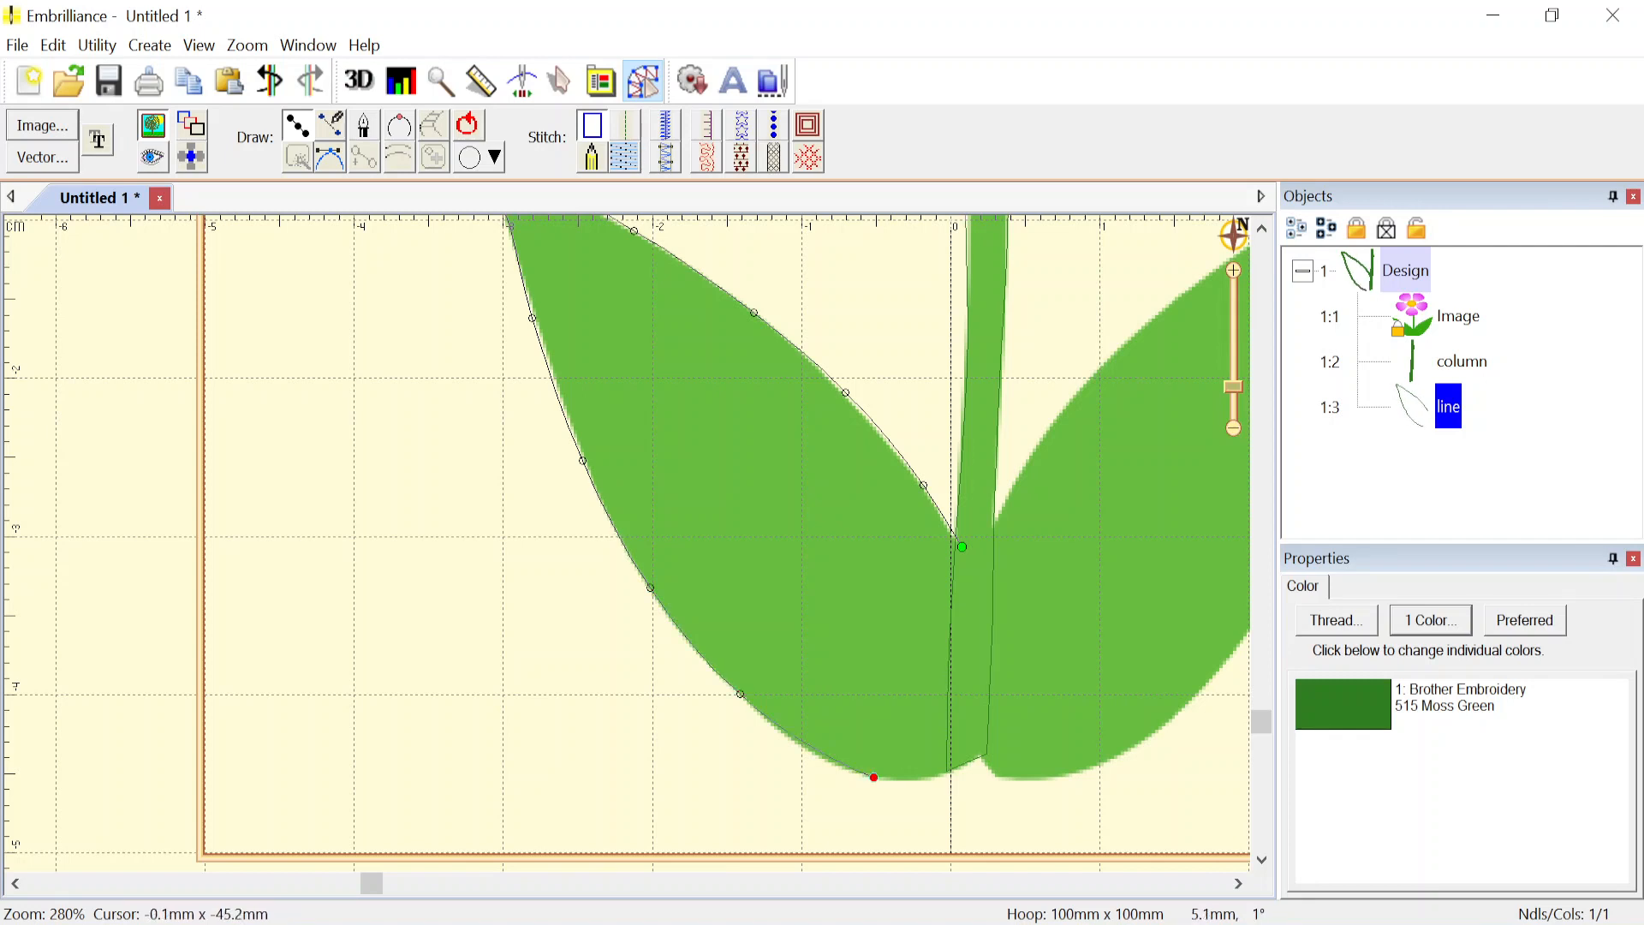
- Add a last point at the leaf's base beside the stem and close the outline, about 33.2 x 40.2 mm
scroll(856, 753, "up", 2)
scroll(593, 502, "up", 1)
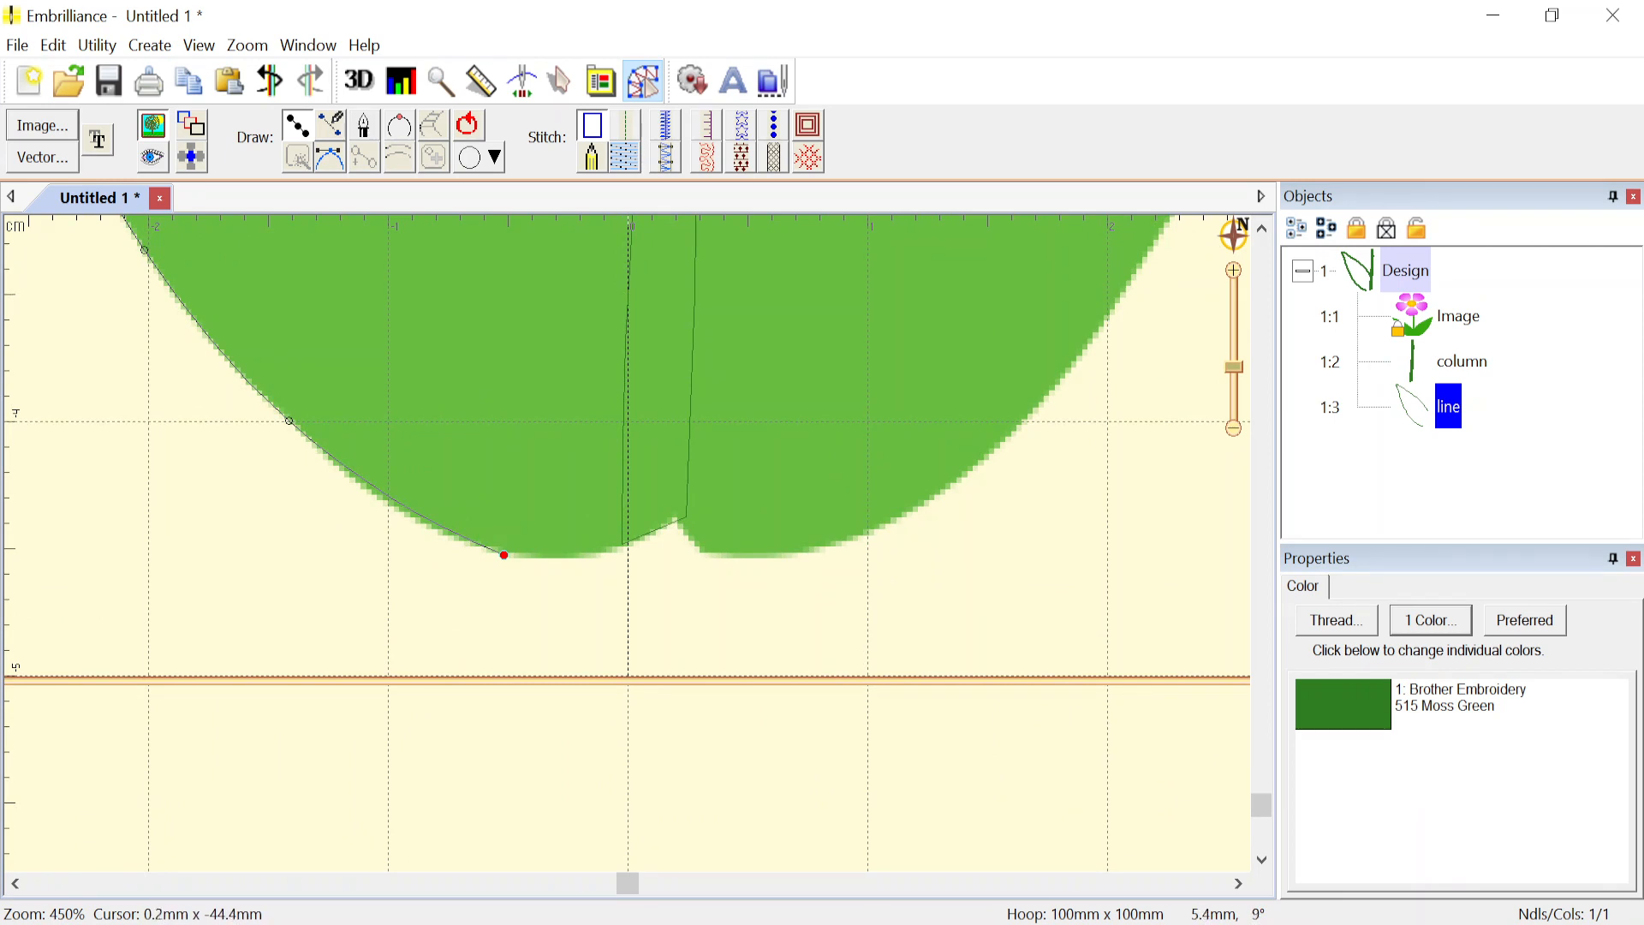
left_click(633, 532)
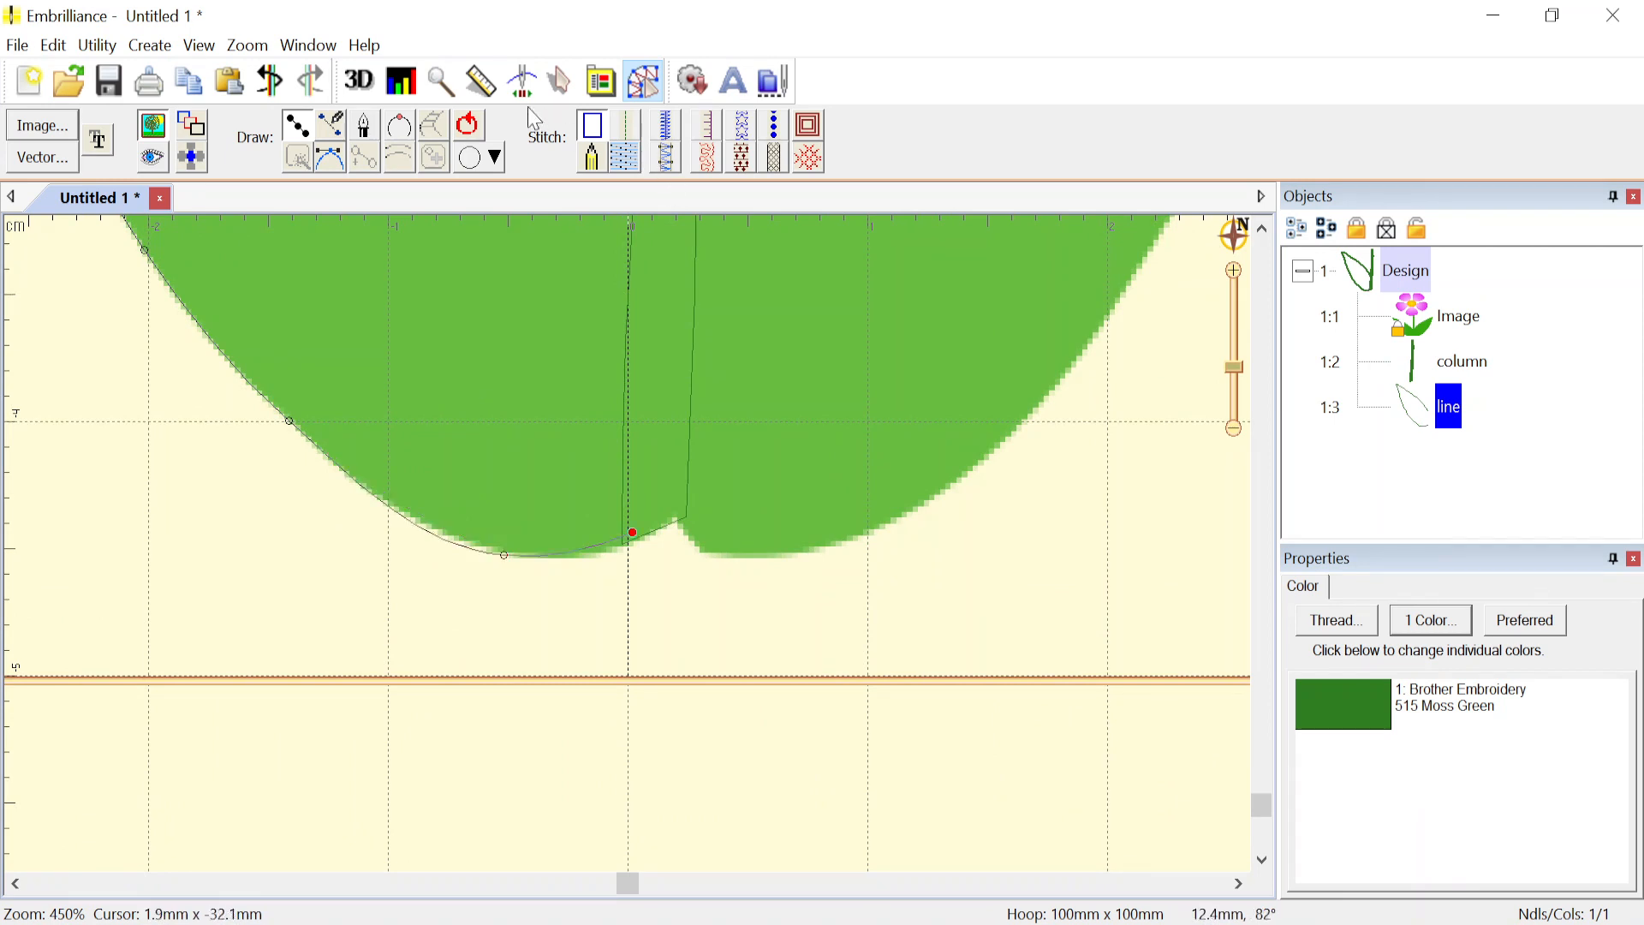
left_click(464, 128)
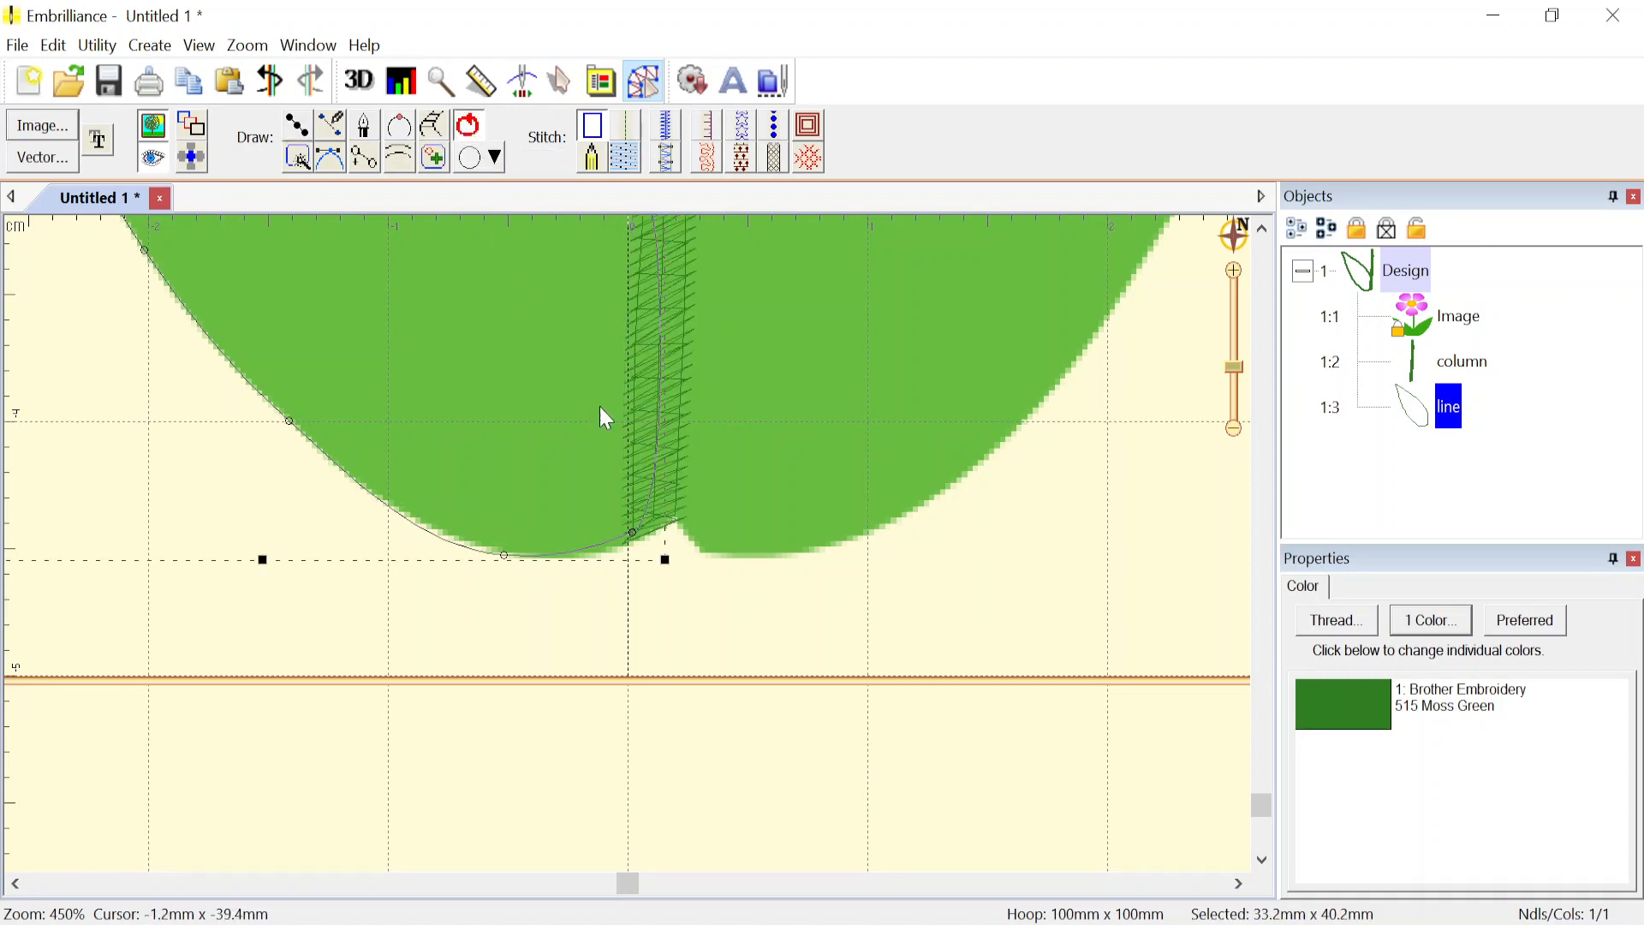
- Convert the leaf tip node to a cusp and reshape its upper curve handle to follow the leaf's upper edge
scroll(598, 406, "down", 3)
scroll(634, 555, "down", 3)
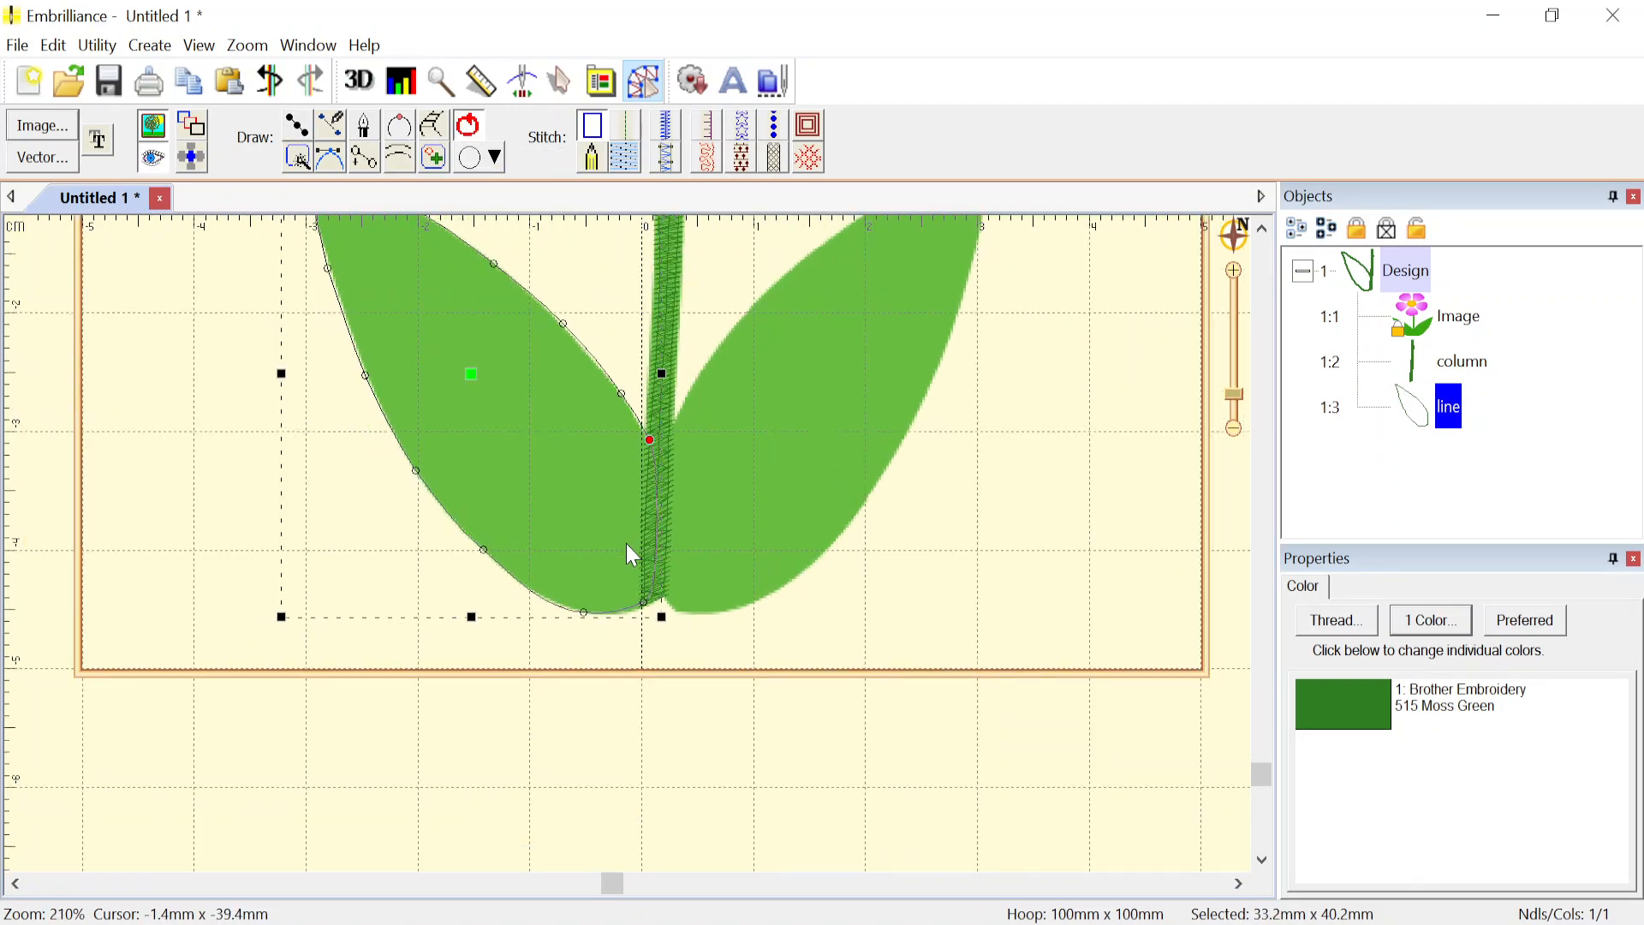
scroll(633, 555, "up", 1)
scroll(634, 555, "up", 2)
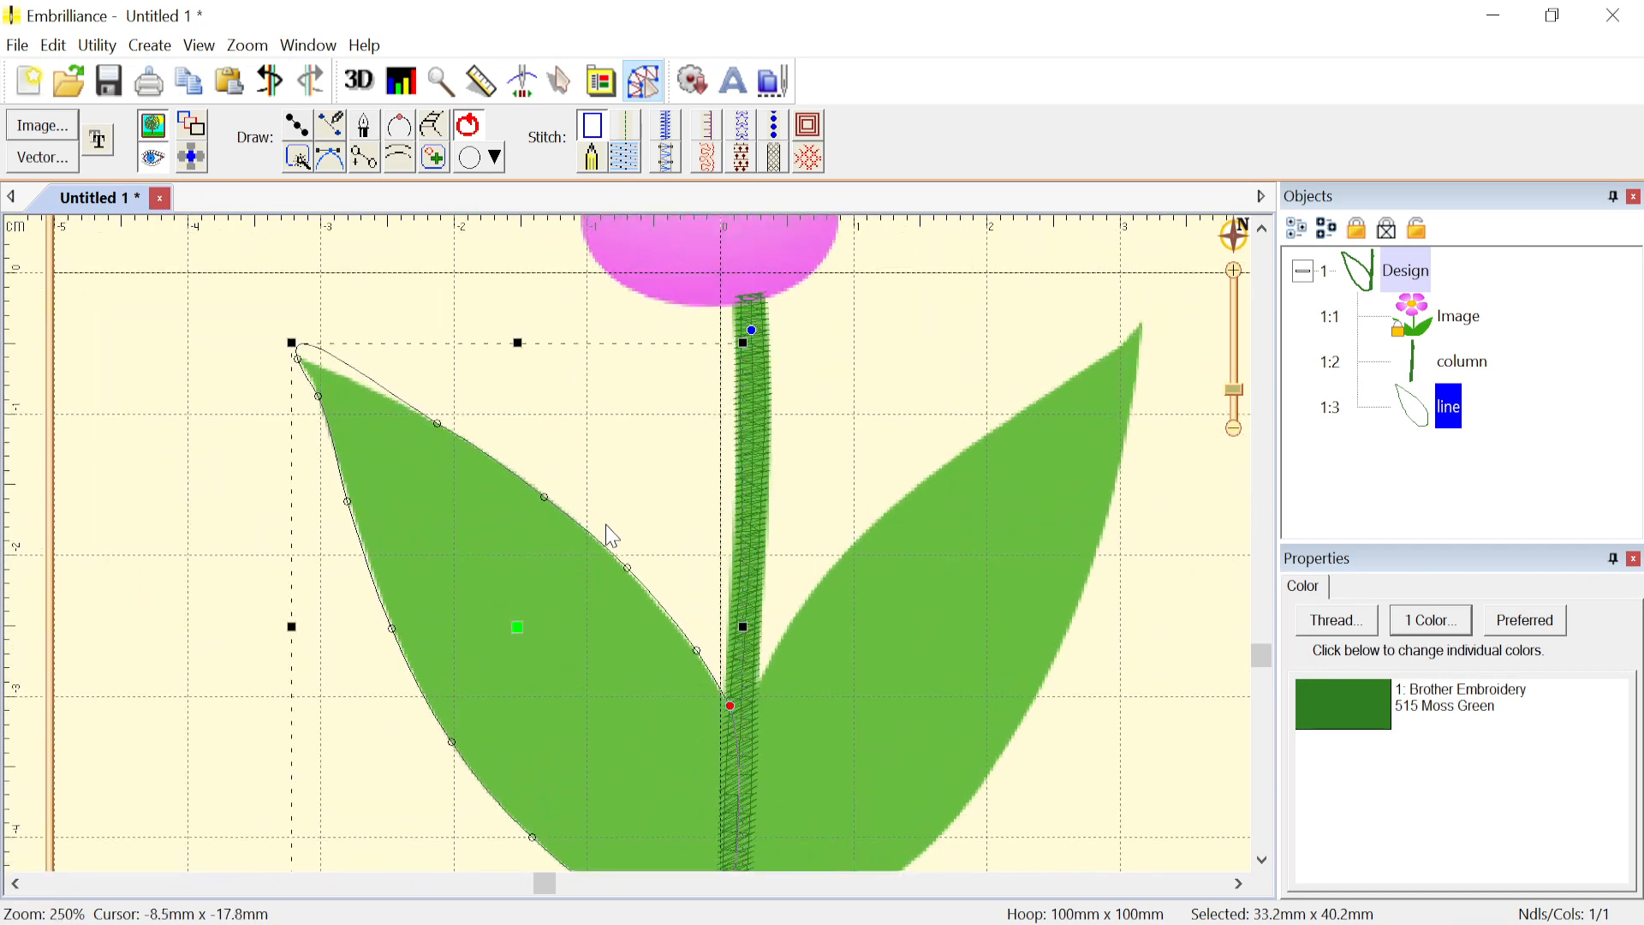
left_click(300, 363)
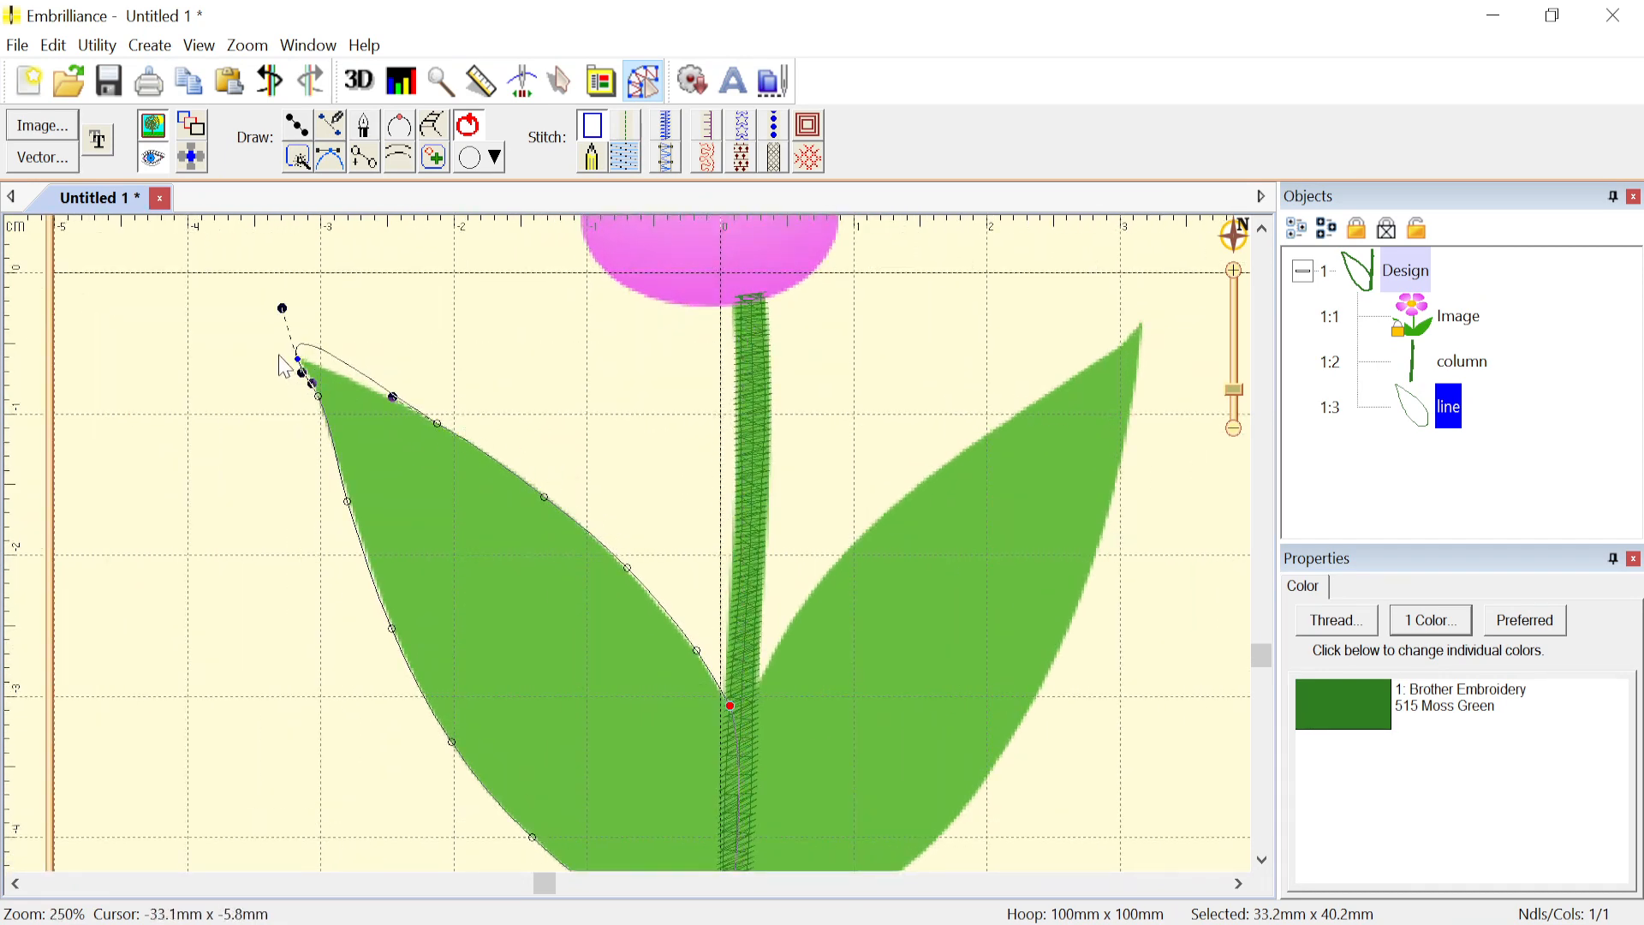
right_click(299, 363)
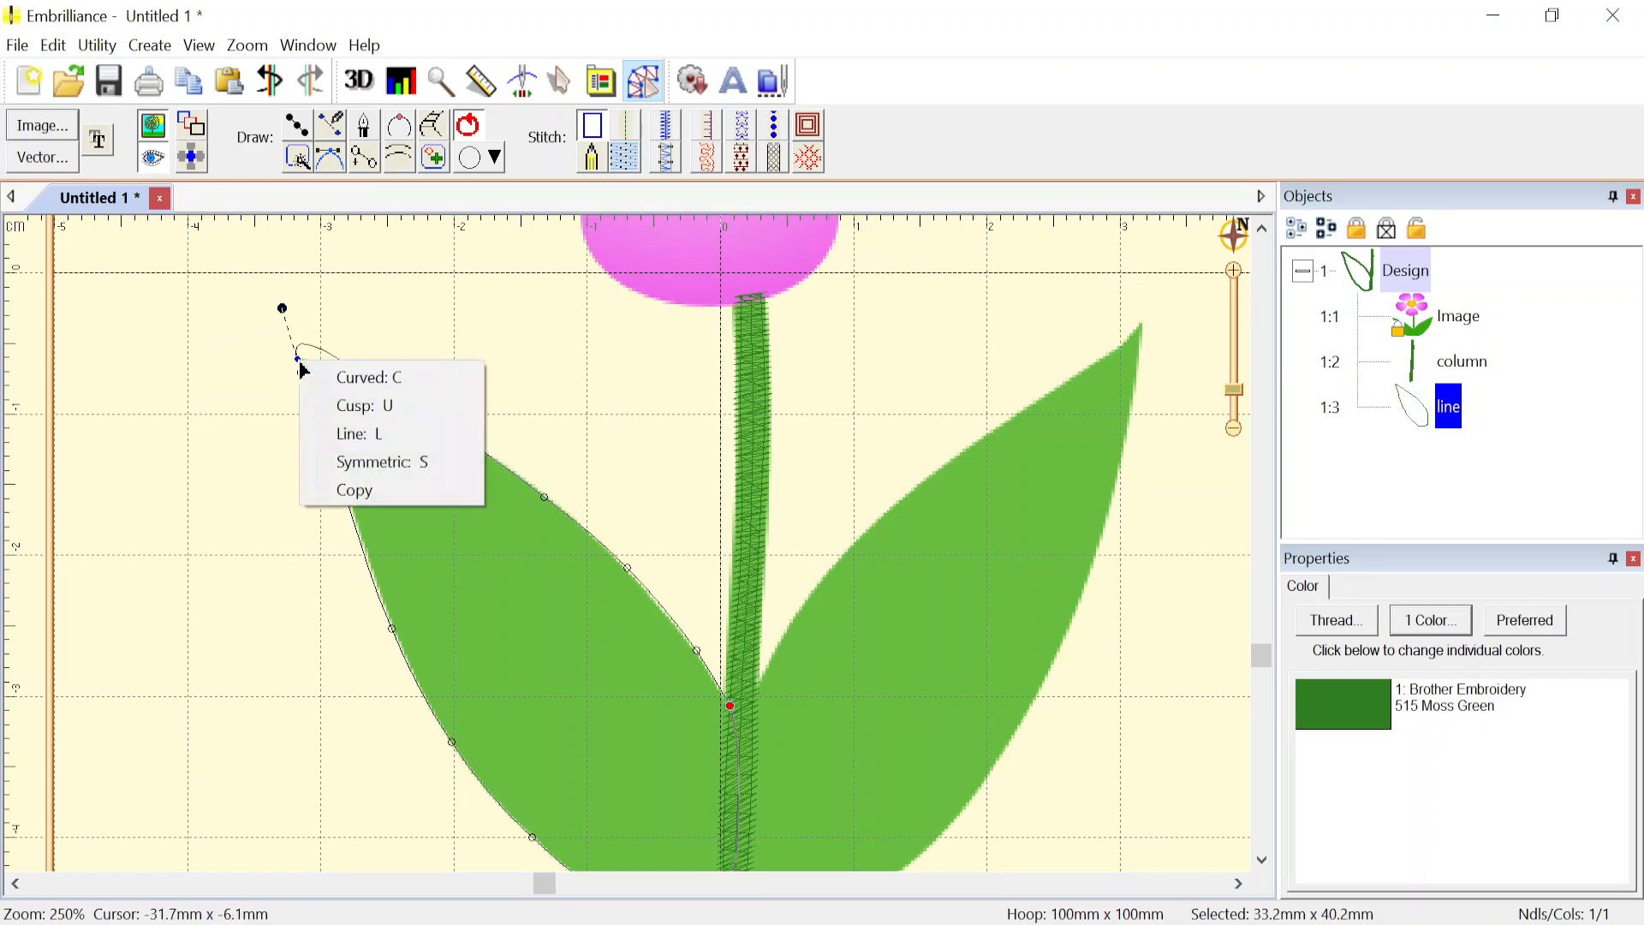
left_click(358, 415)
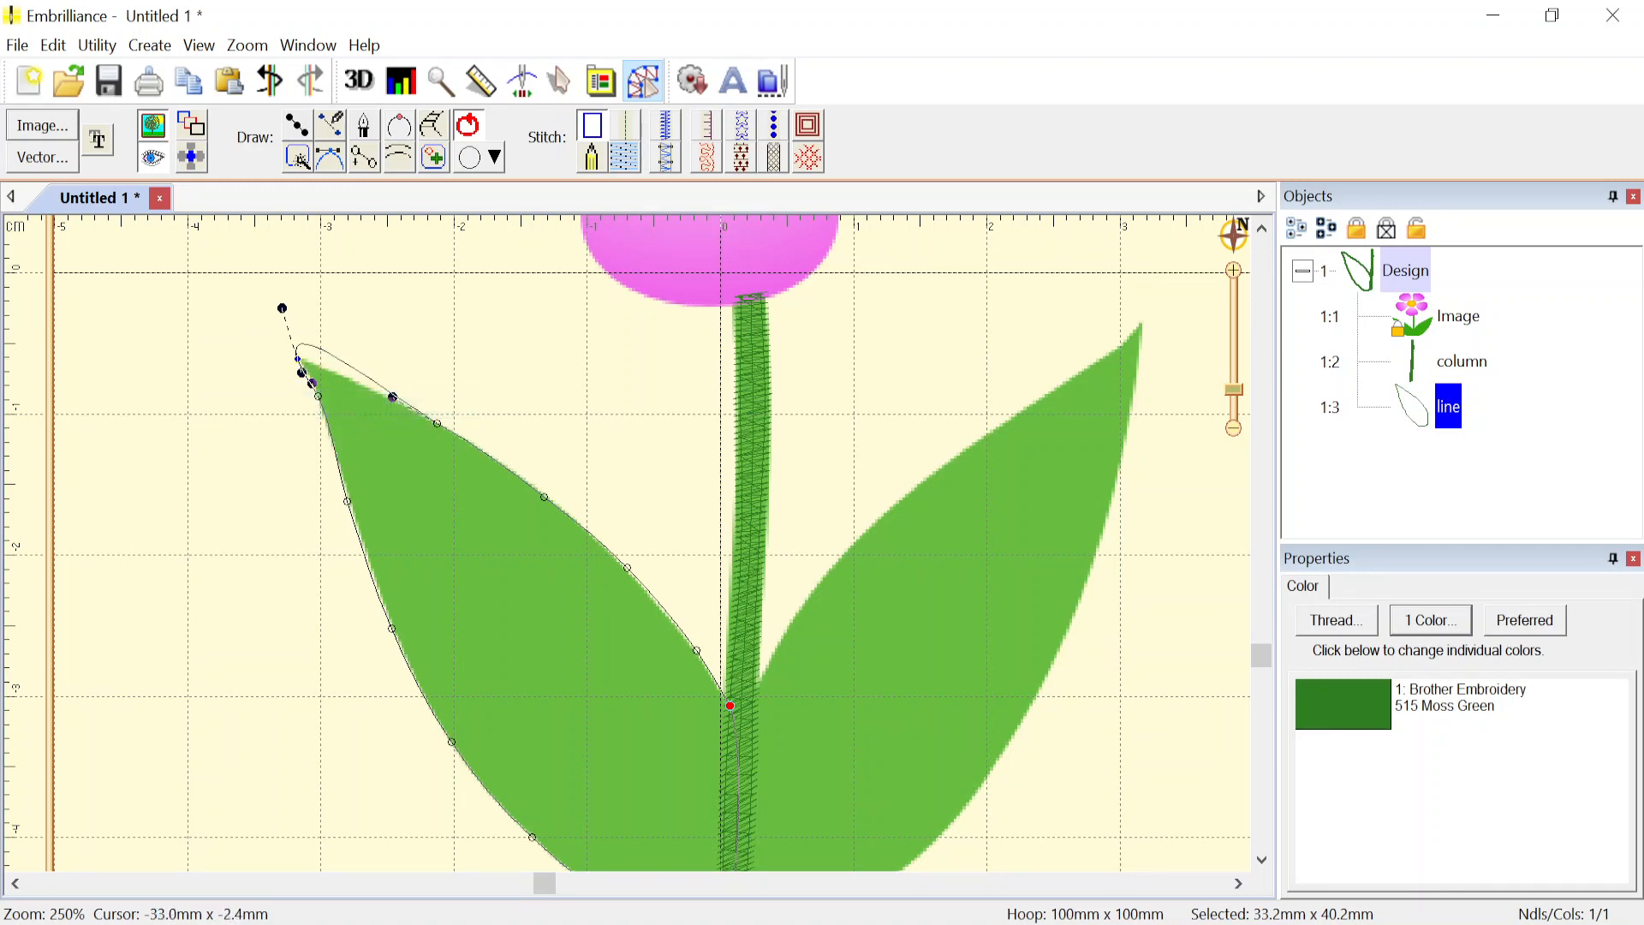
left_click_drag(283, 308, 331, 366)
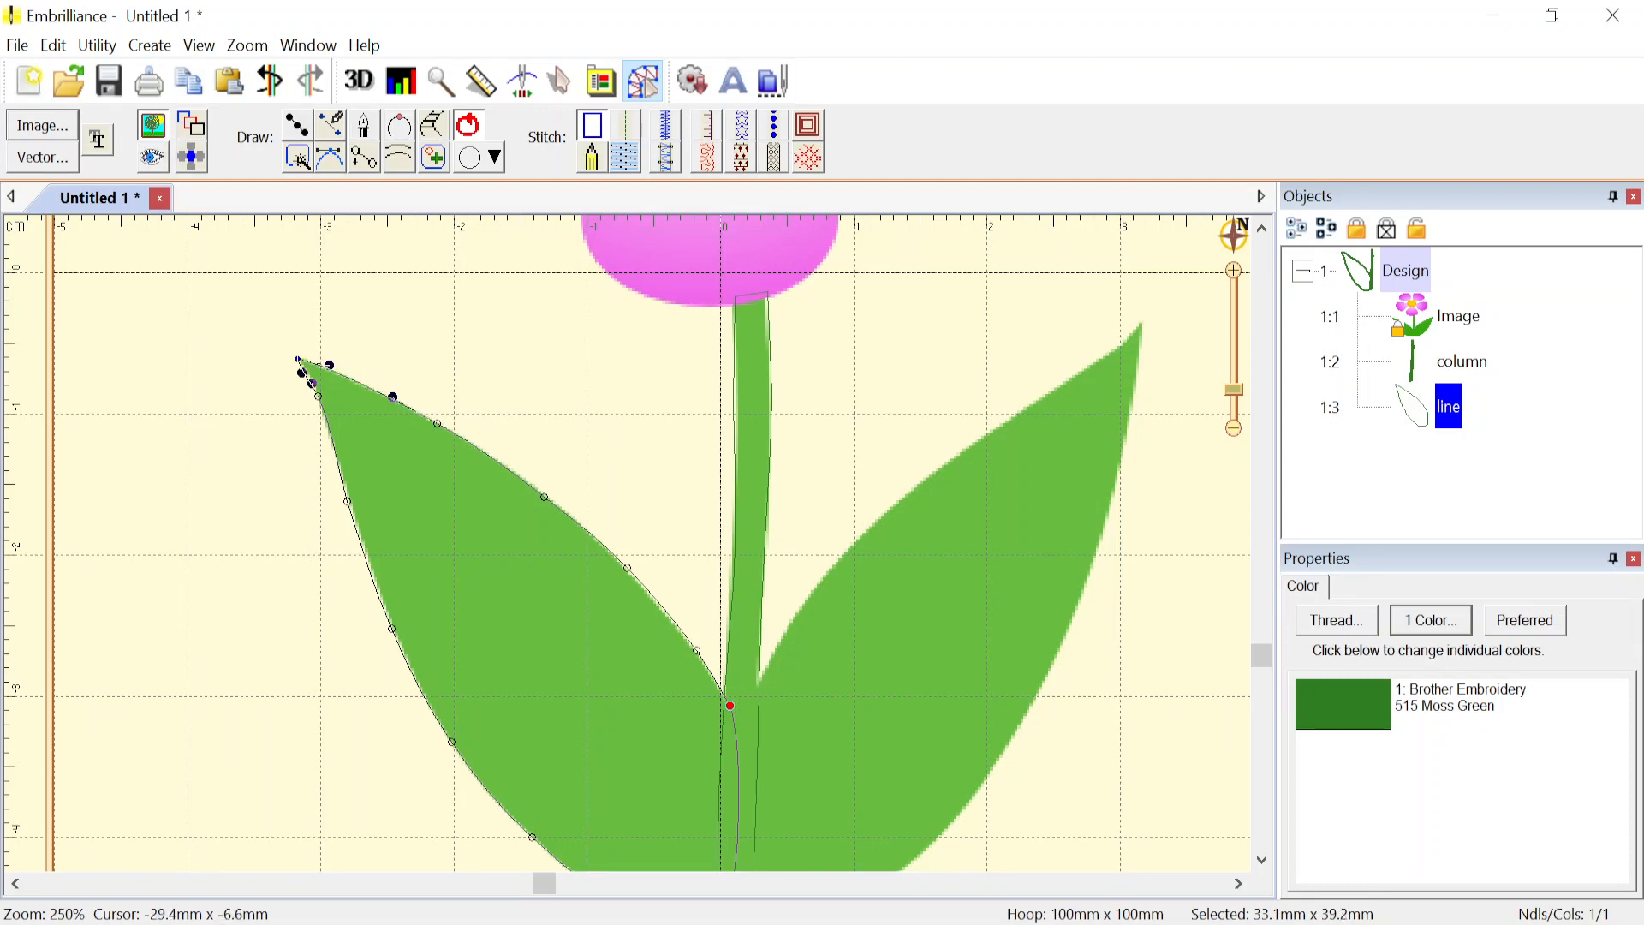
- Fine-tune the tip's outer curve handle and tip node position so the outline follows the leaf's pointed end
scroll(305, 388, "up", 3)
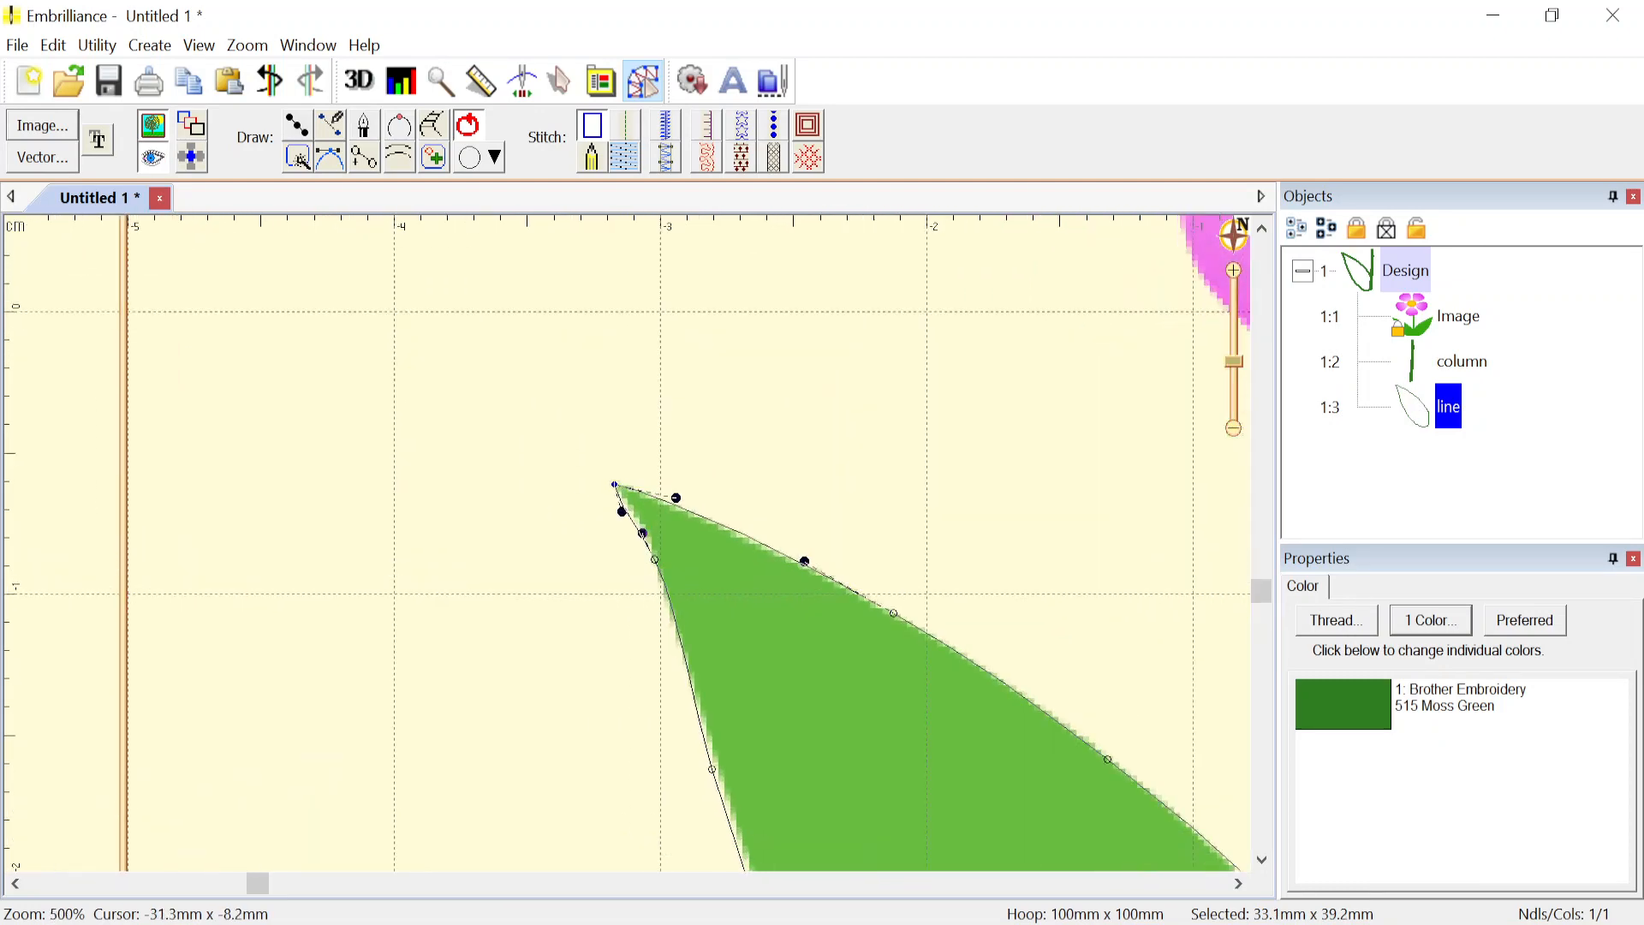
scroll(642, 533, "up", 4)
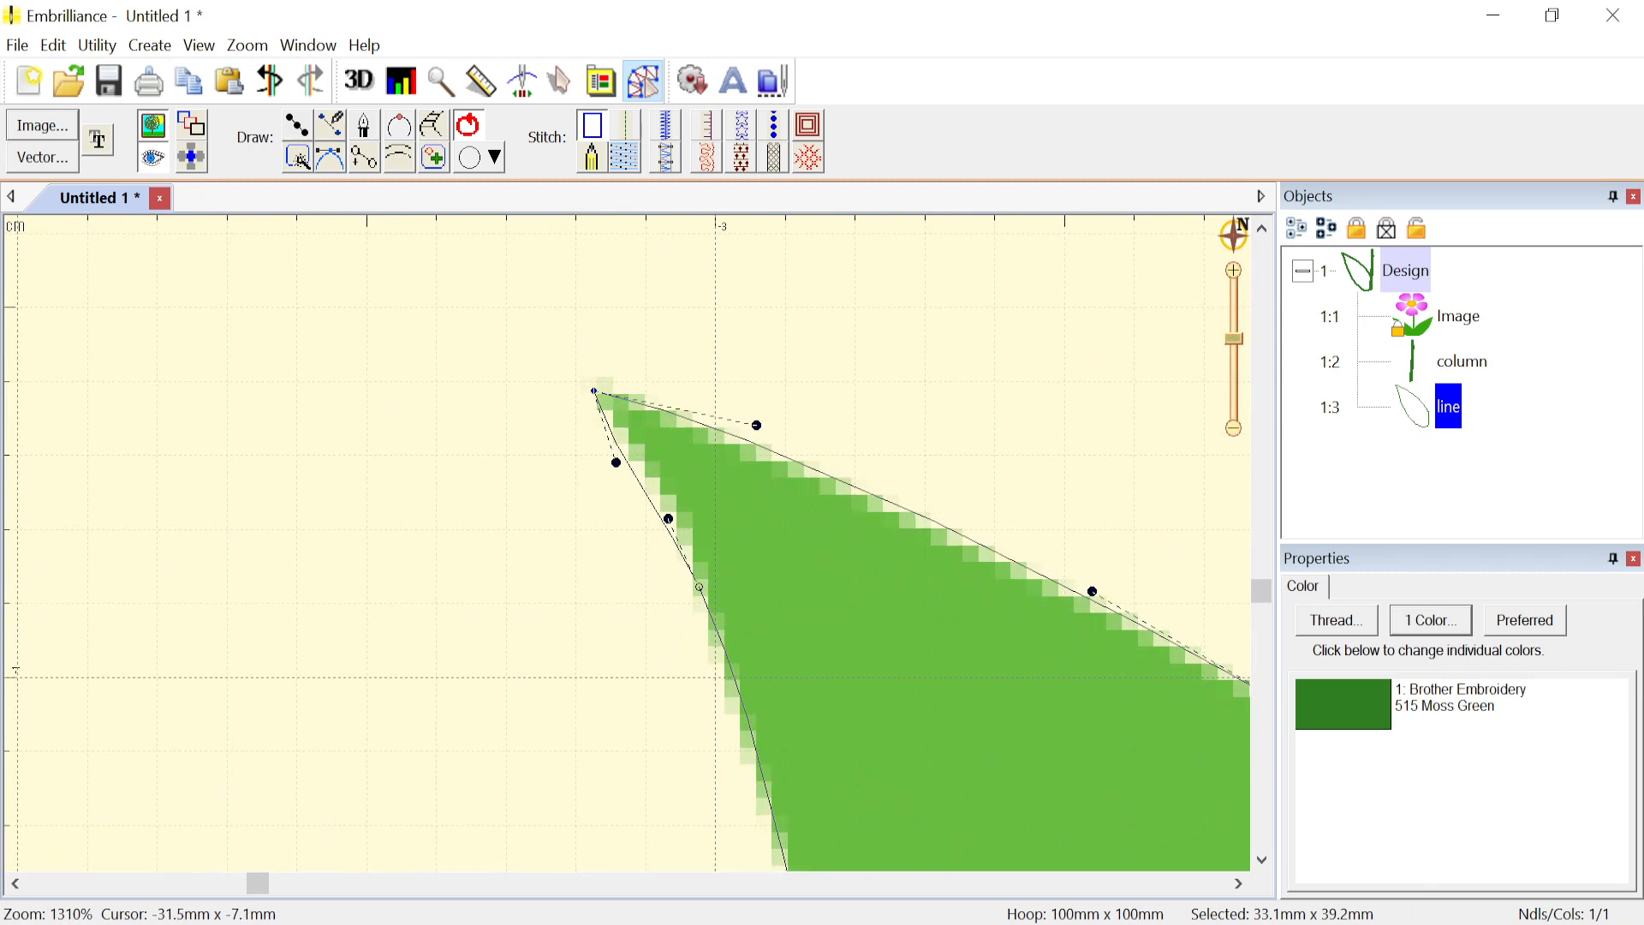
left_click_drag(617, 462, 628, 463)
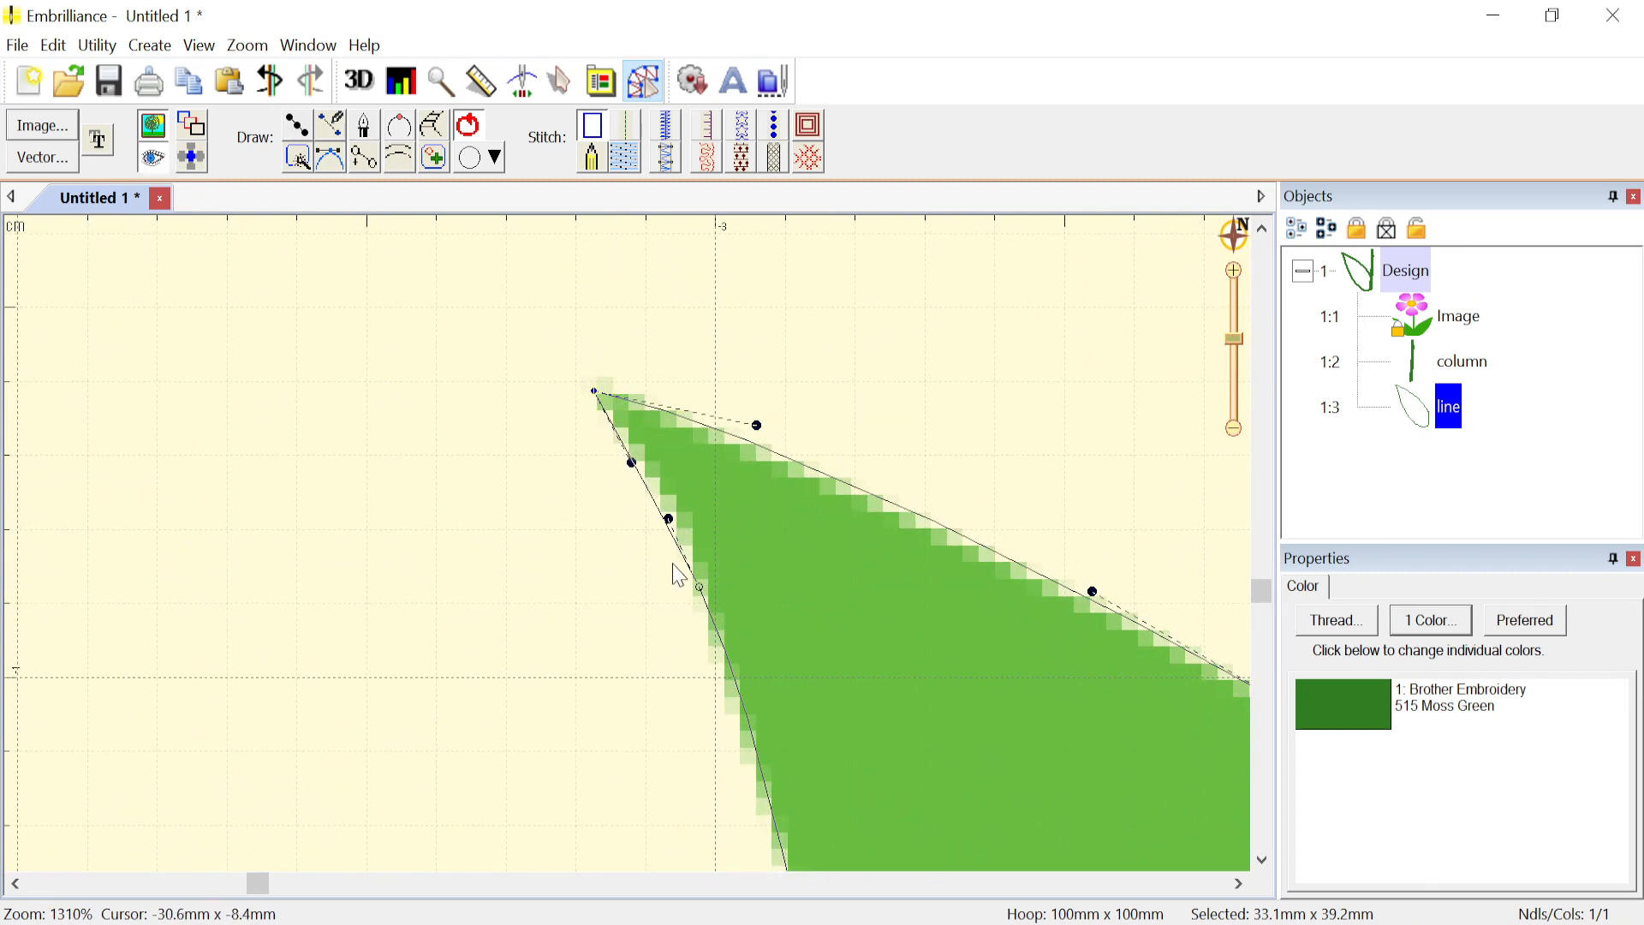
left_click_drag(600, 398, 592, 396)
scroll(592, 395, "down", 10)
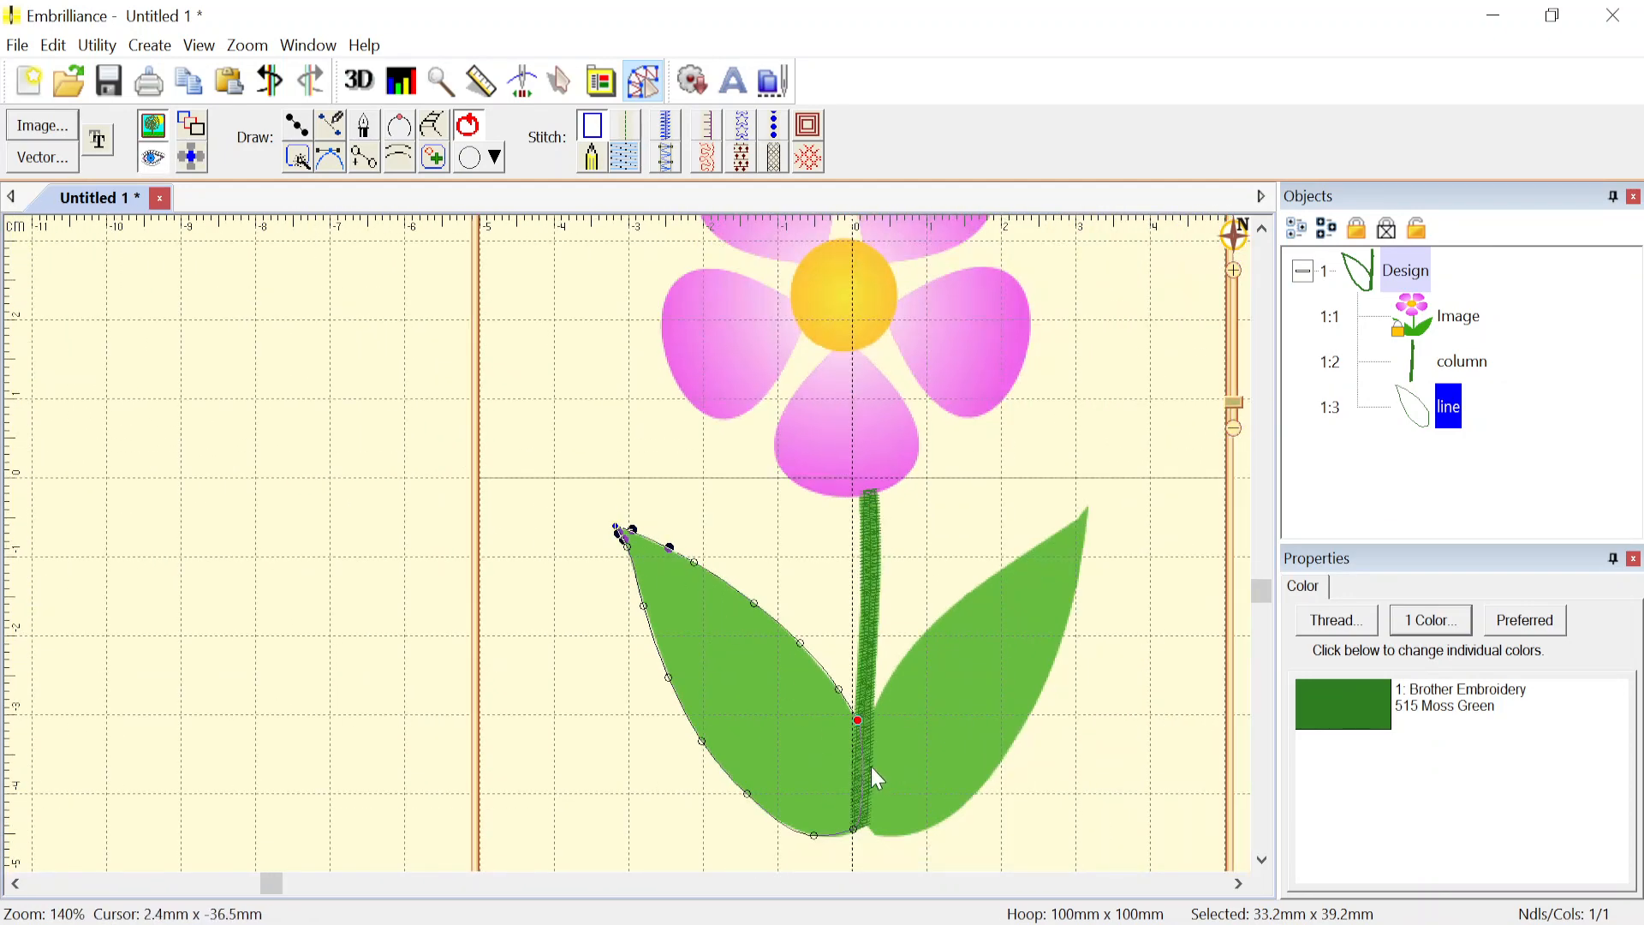
- Try to convert the outline's base node beside the stem to a line node
scroll(875, 777, "up", 6)
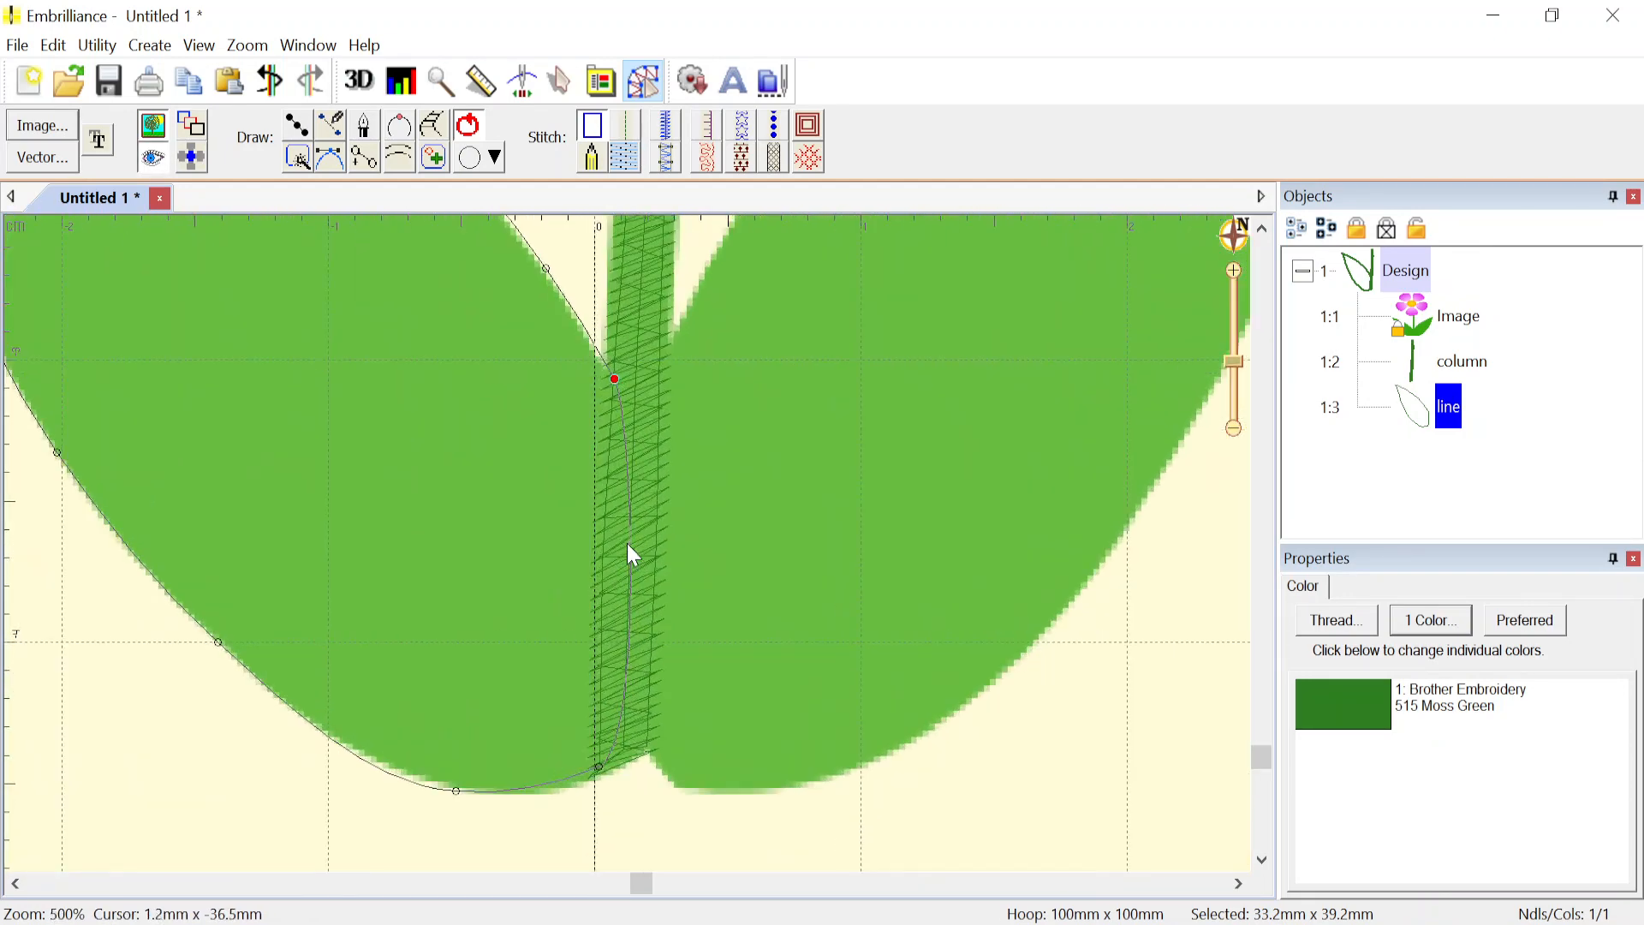
scroll(628, 545, "up", 2)
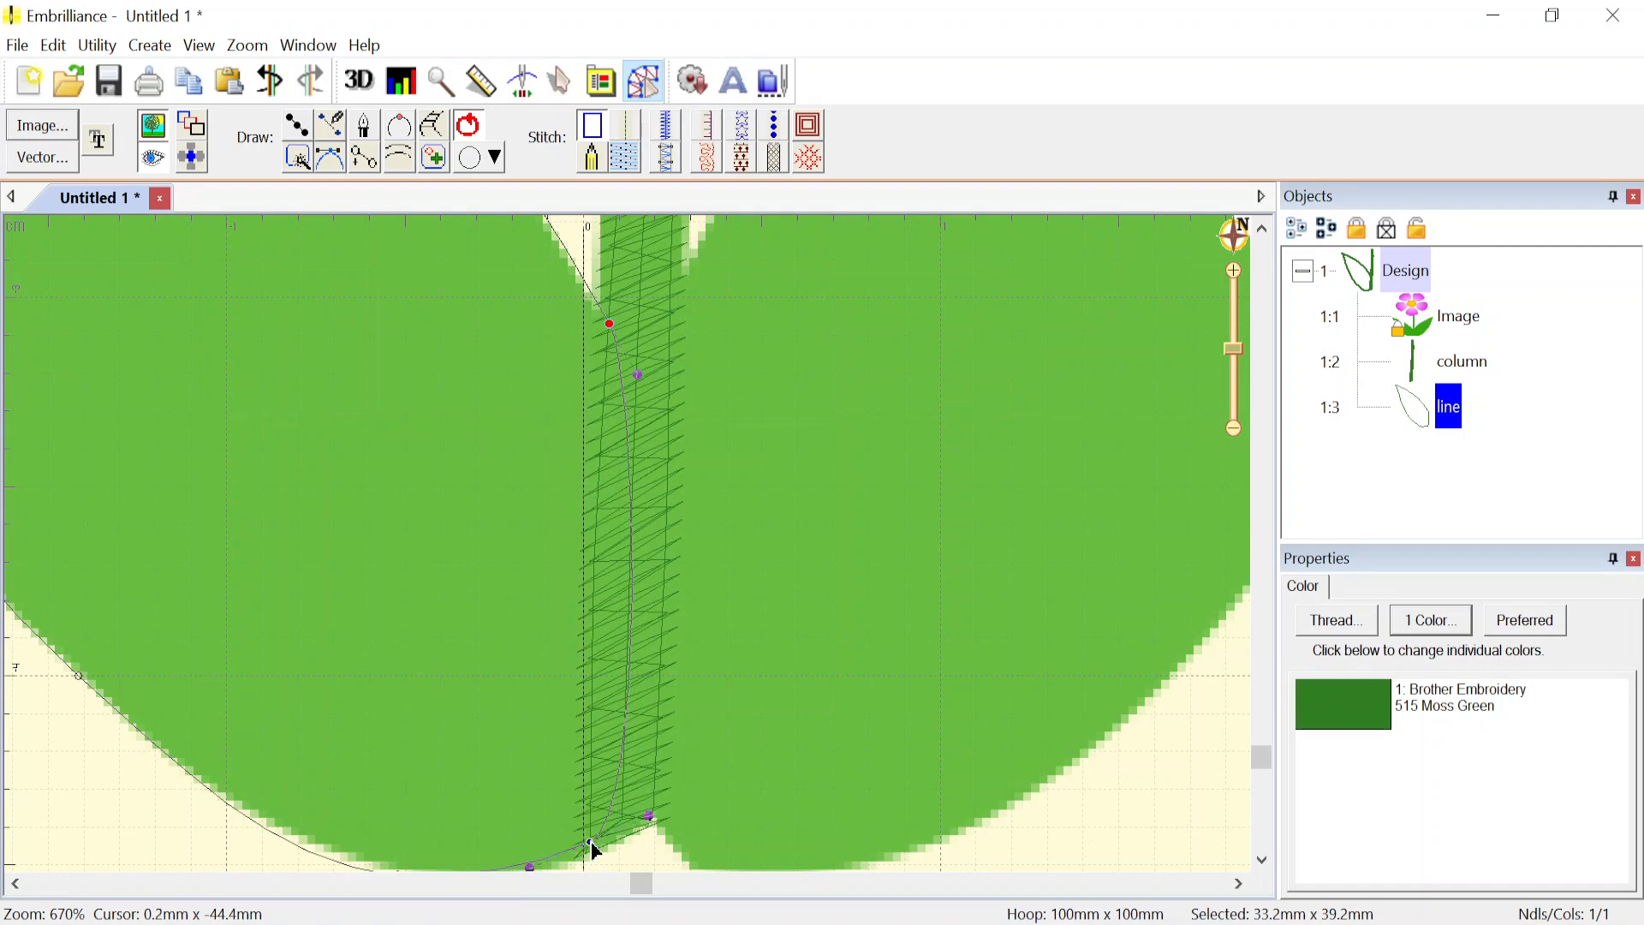
right_click(592, 845)
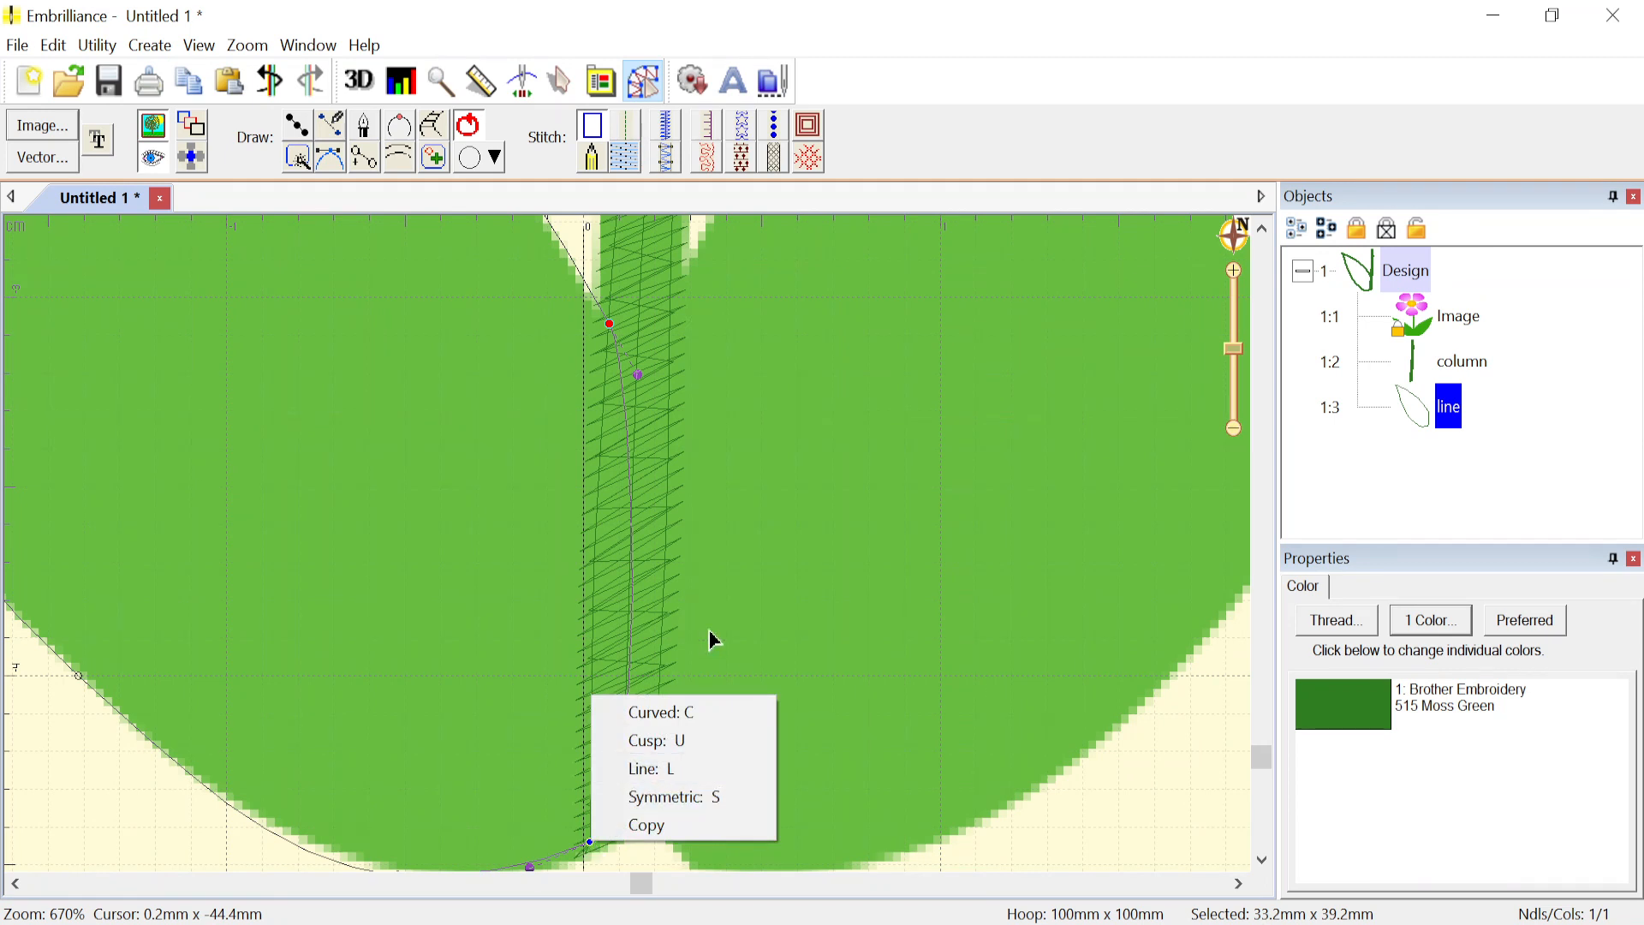
left_click(1017, 861)
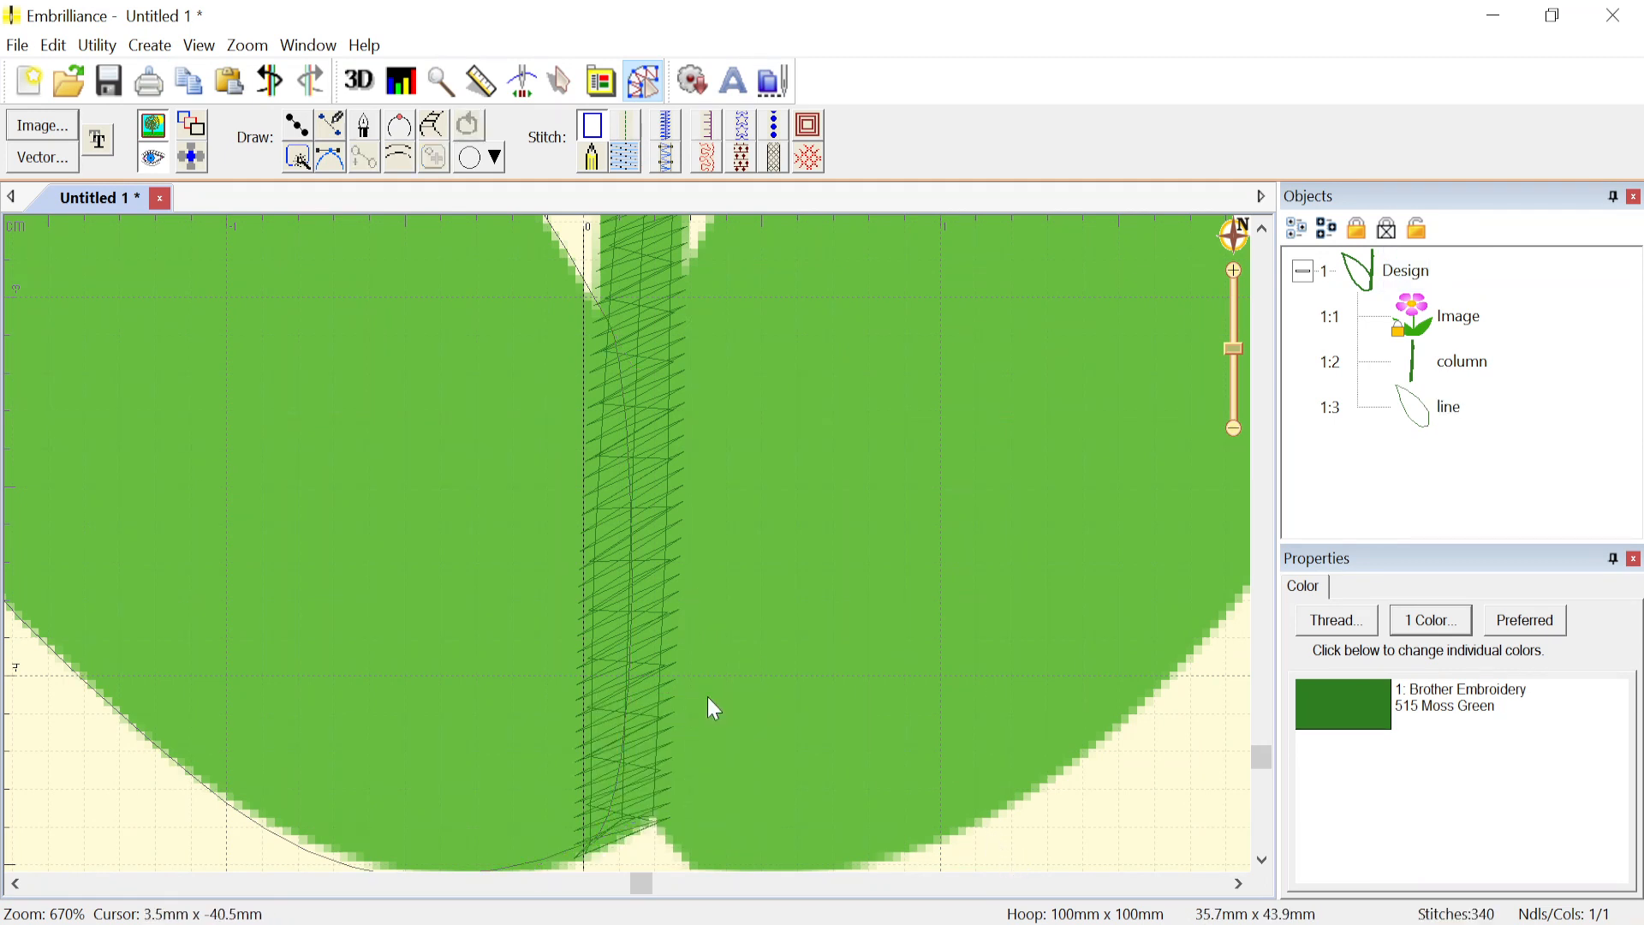
scroll(708, 696, "down", 1)
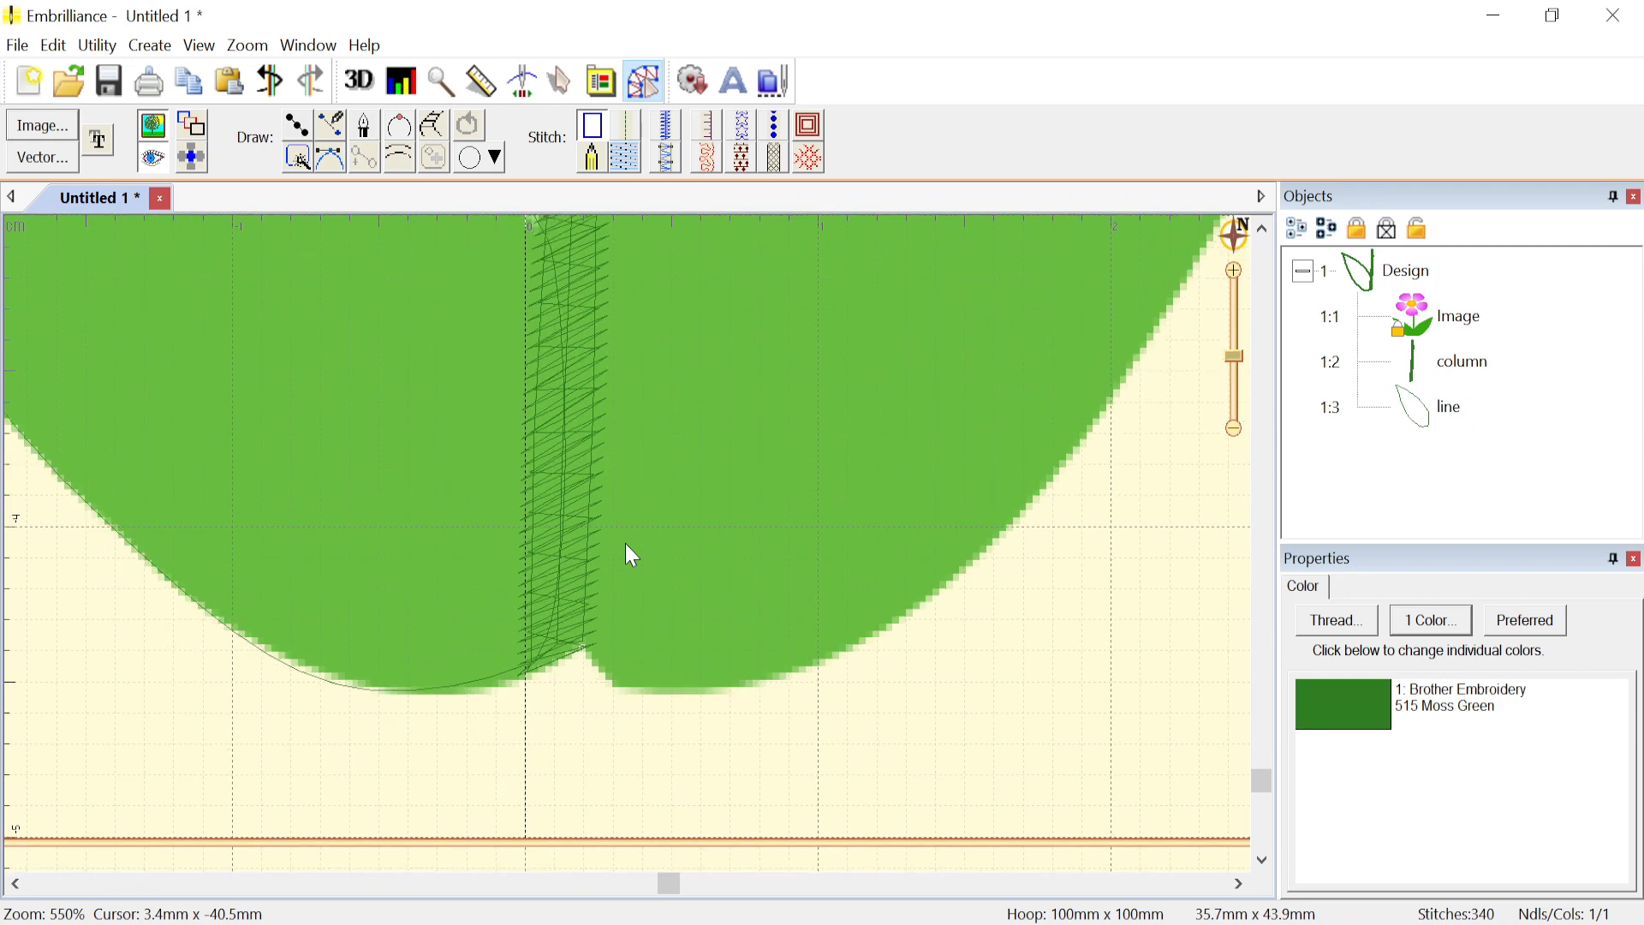
left_click(480, 688)
right_click(532, 665)
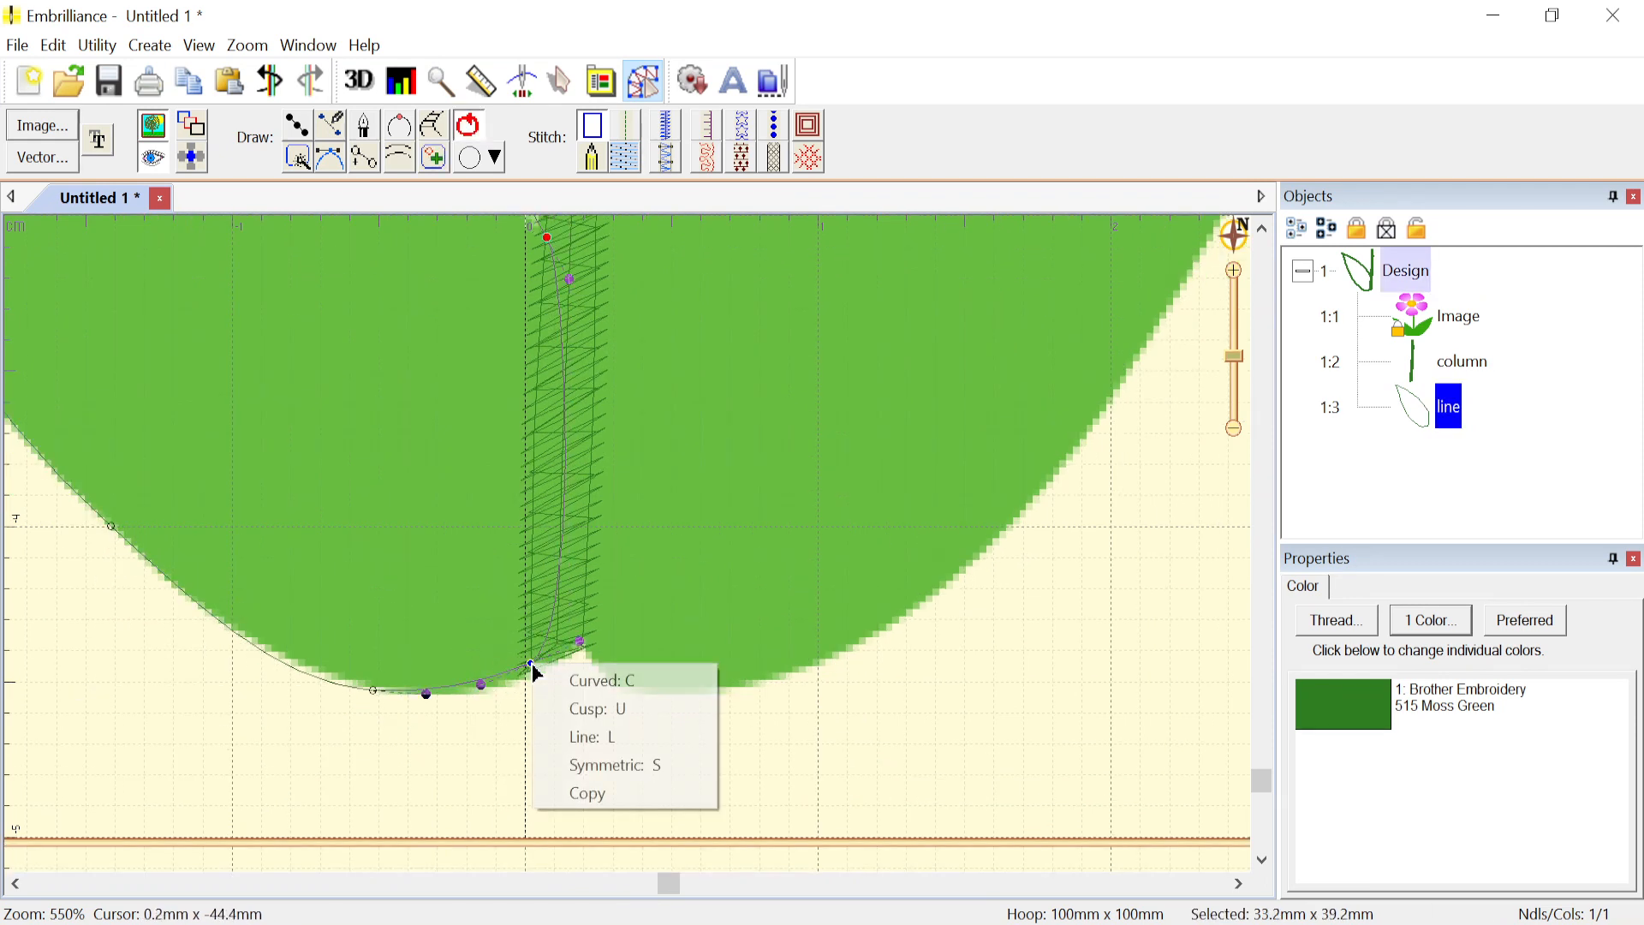
left_click(583, 736)
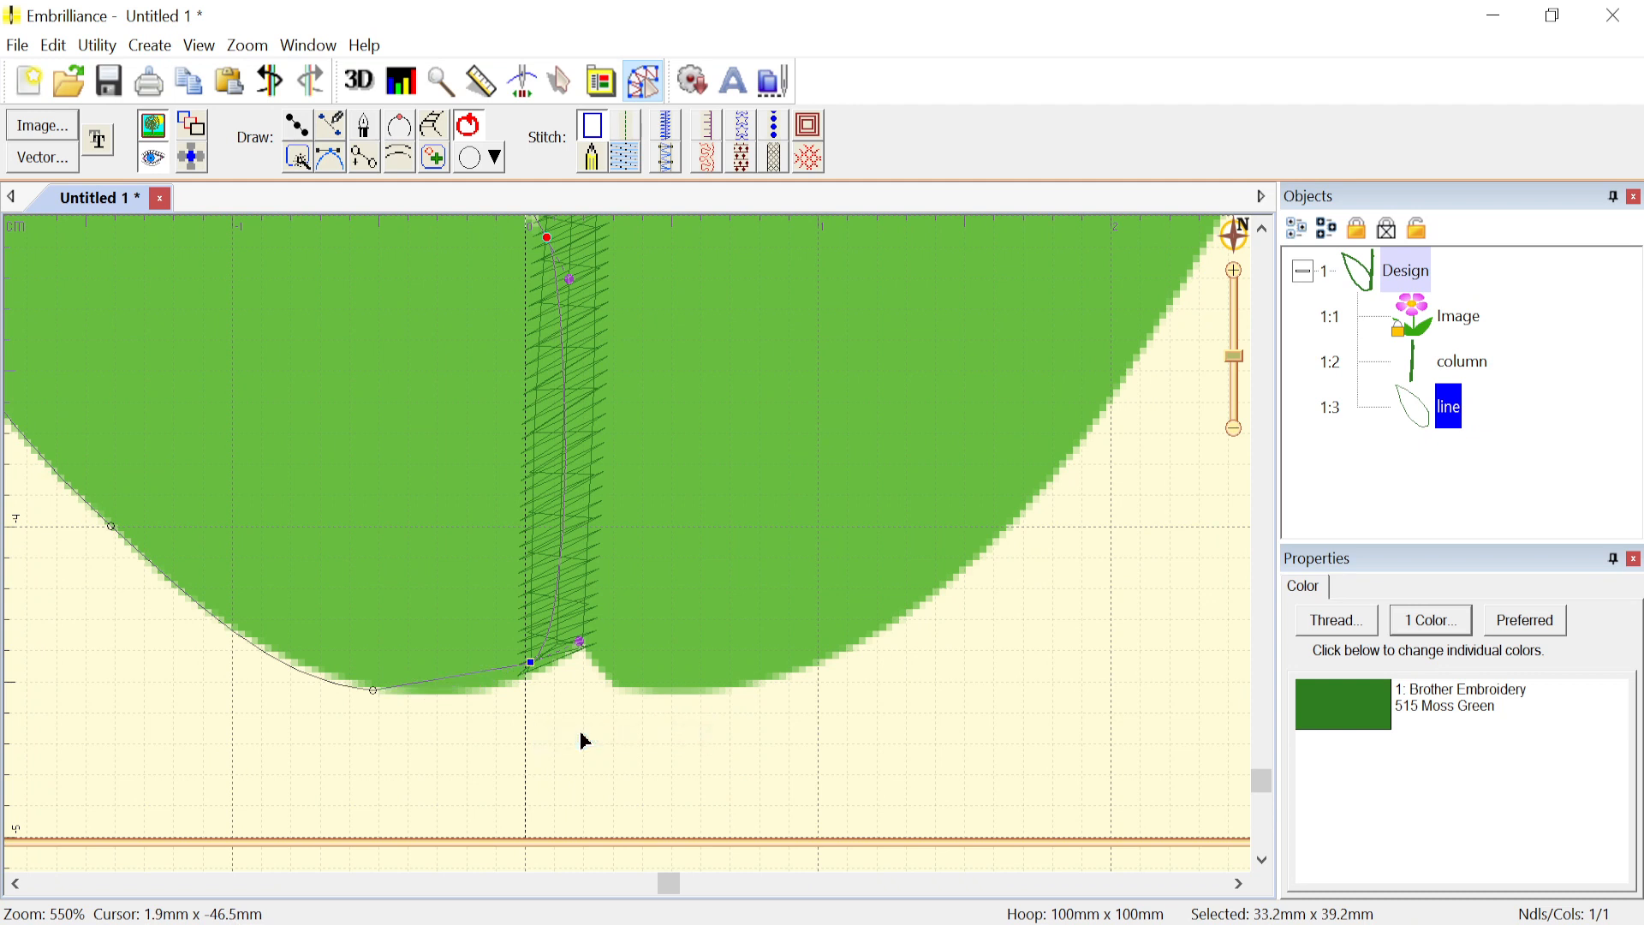
left_click(270, 81)
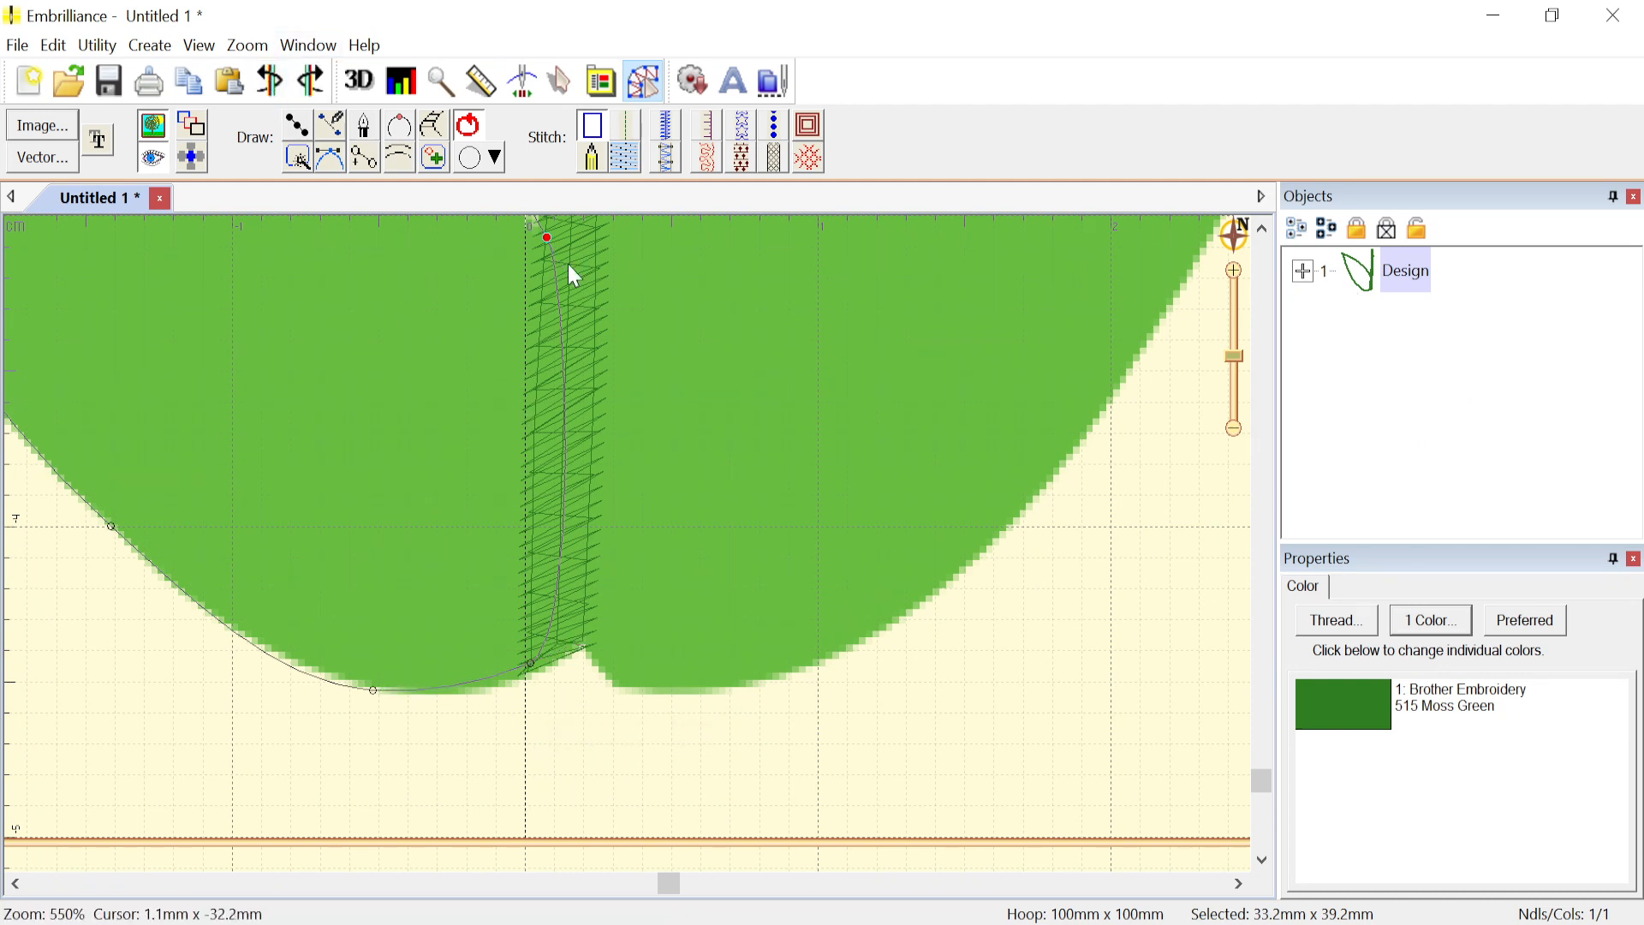
- Convert the outline's start node at the stem junction to a line node to straighten the edge along the stem
left_click(547, 237)
right_click(548, 237)
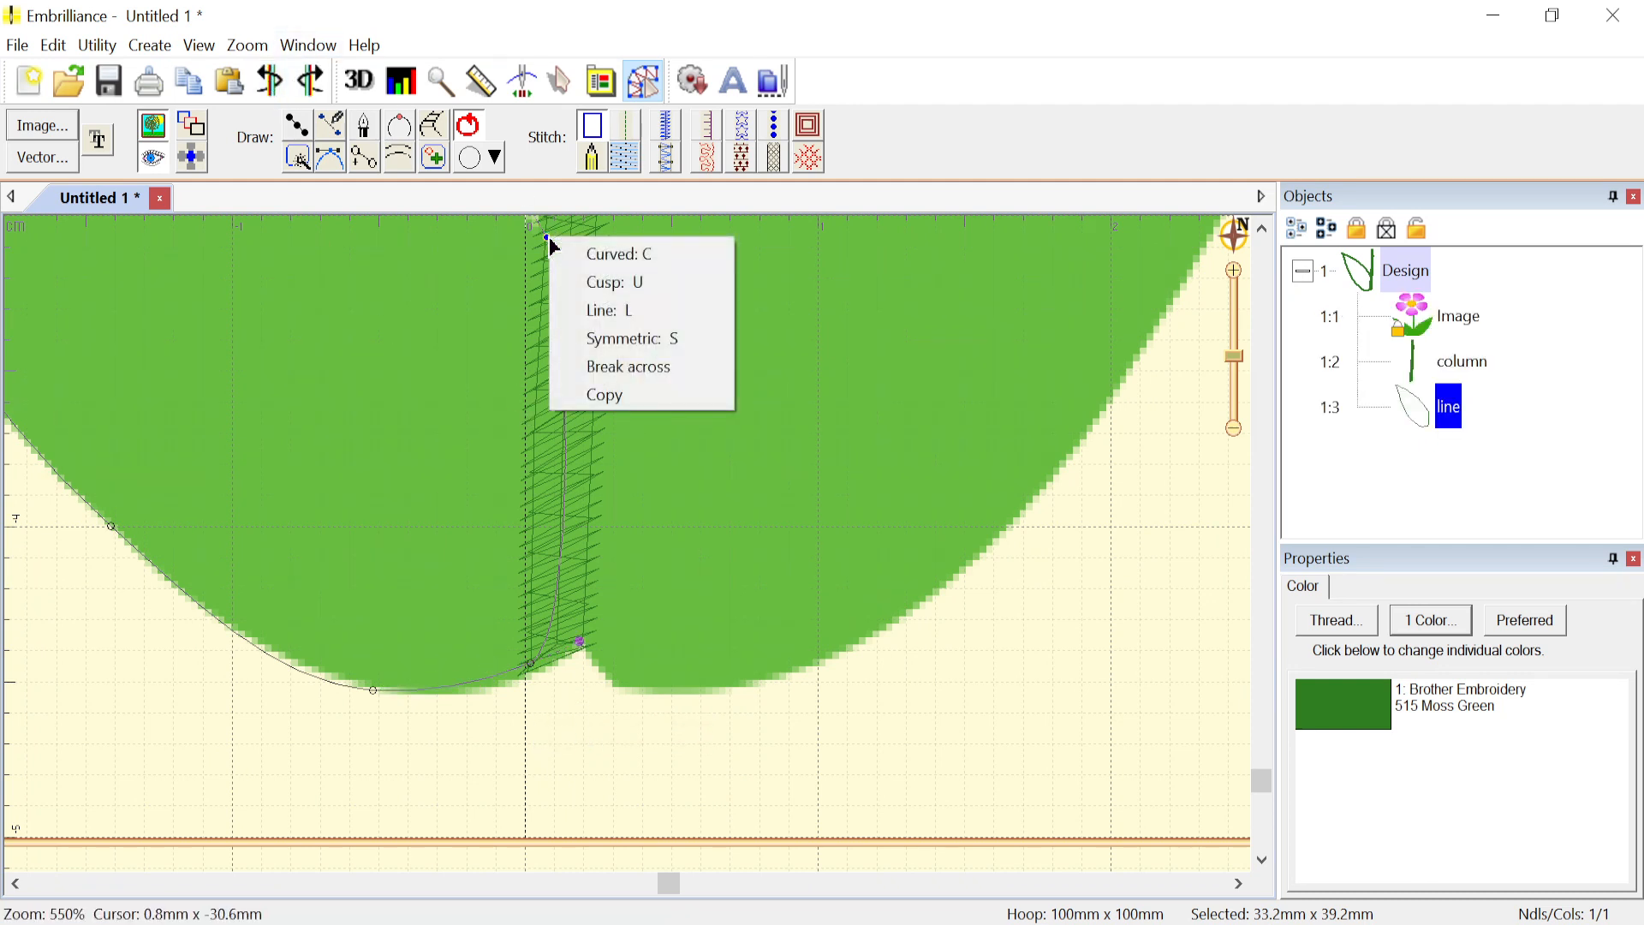
left_click(599, 311)
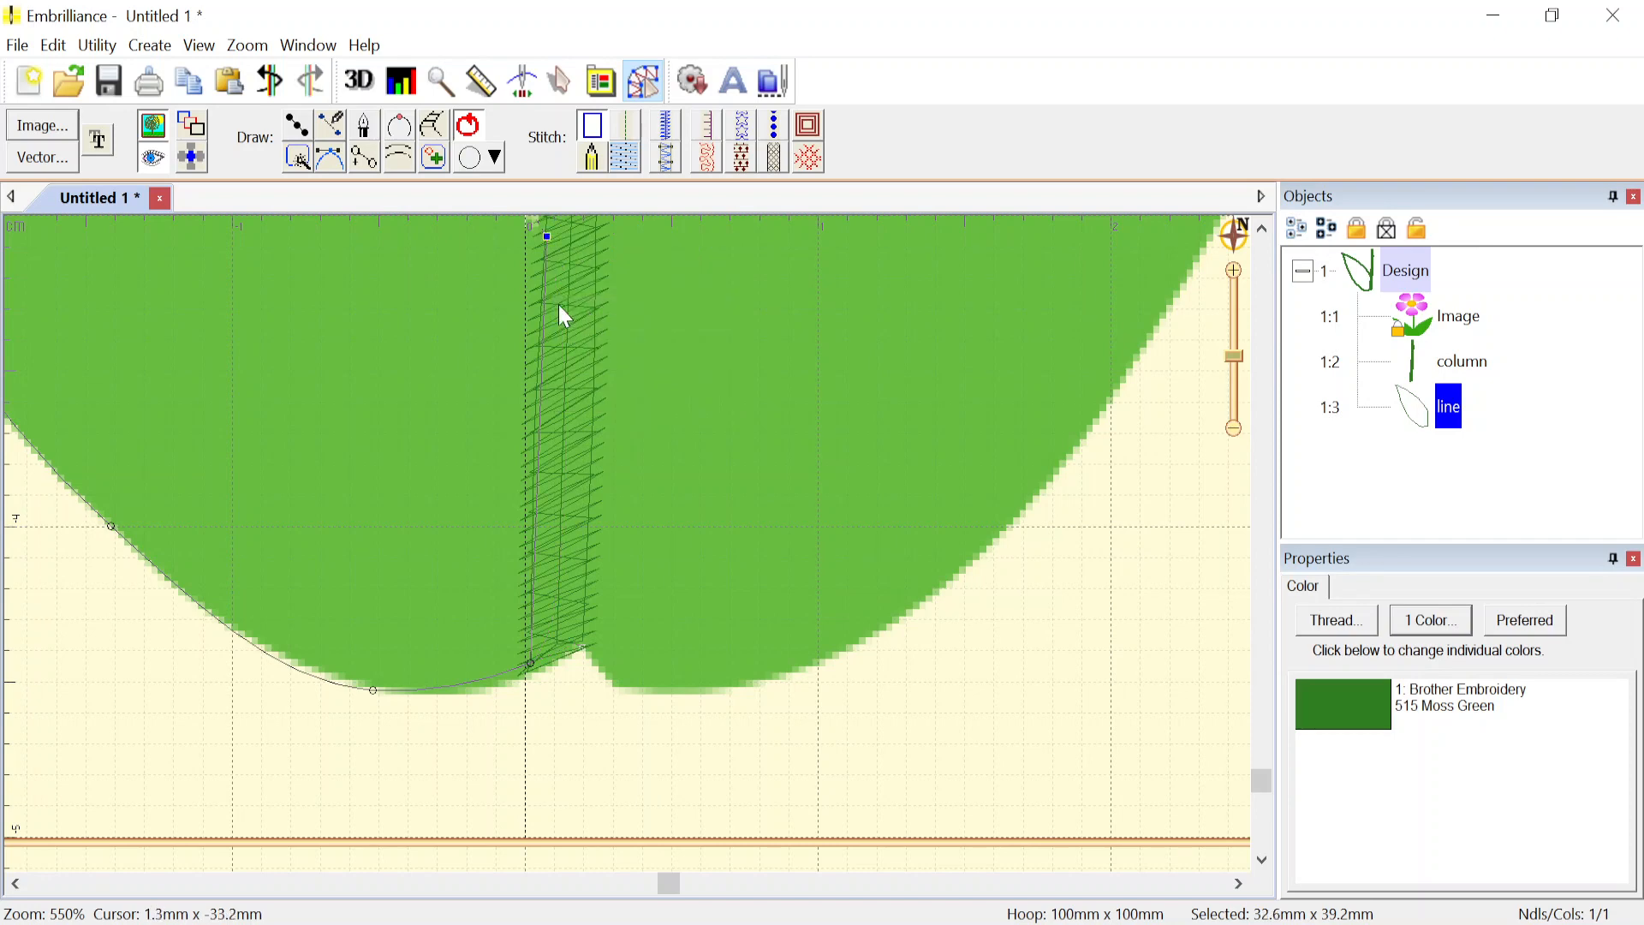
scroll(551, 264, "up", 1)
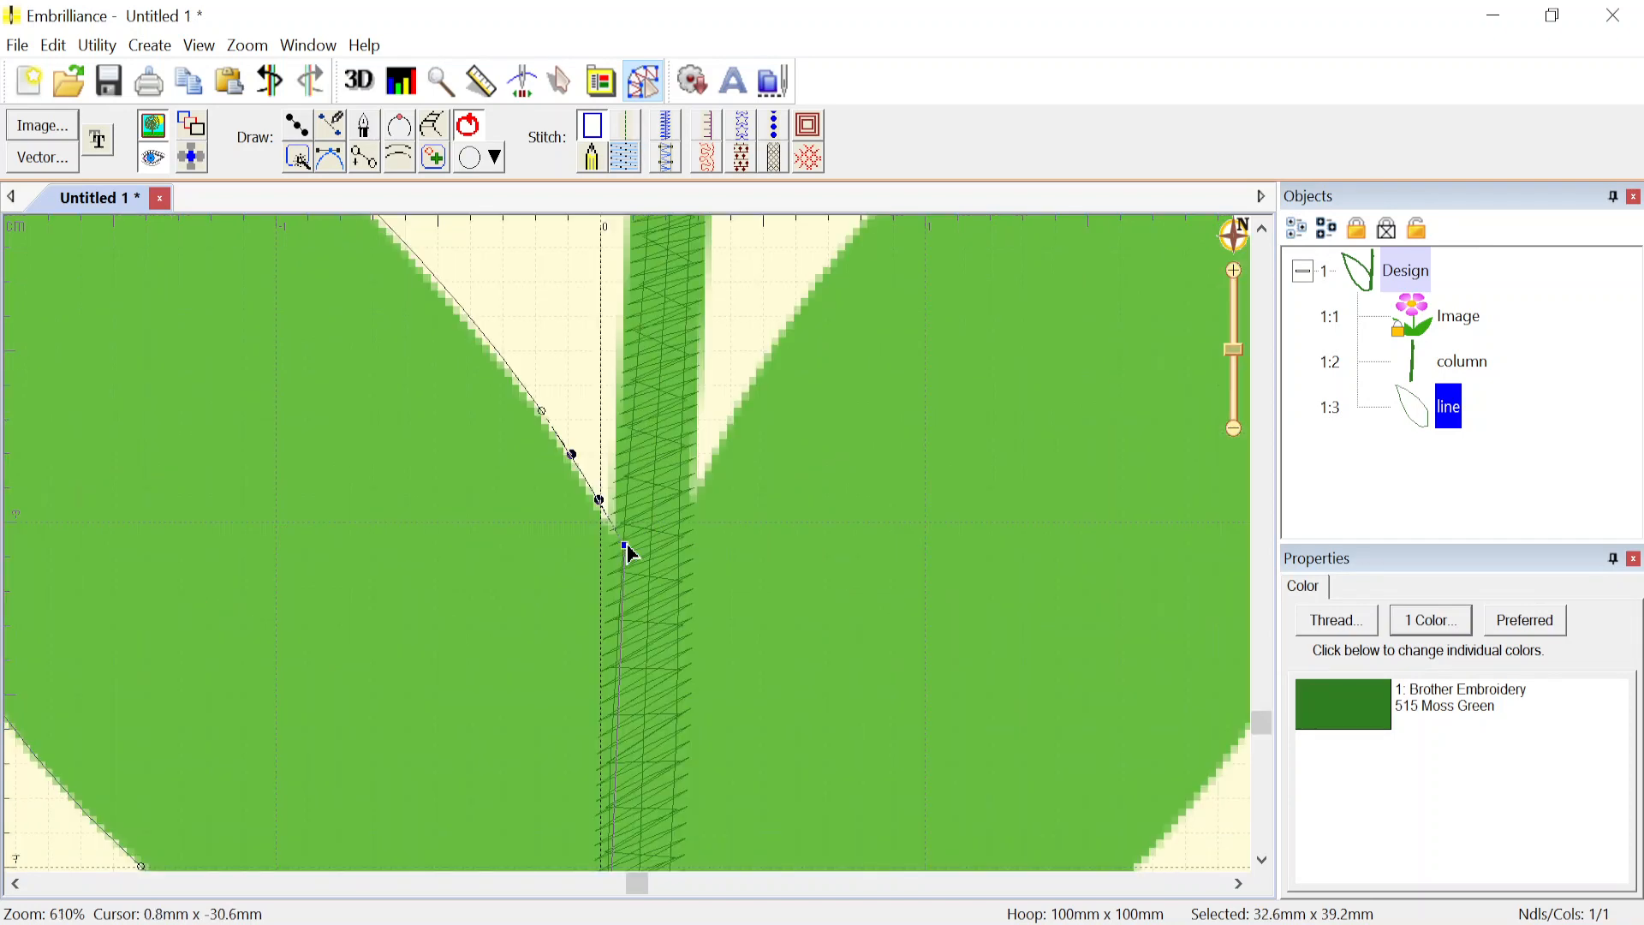
scroll(633, 567, "down", 3)
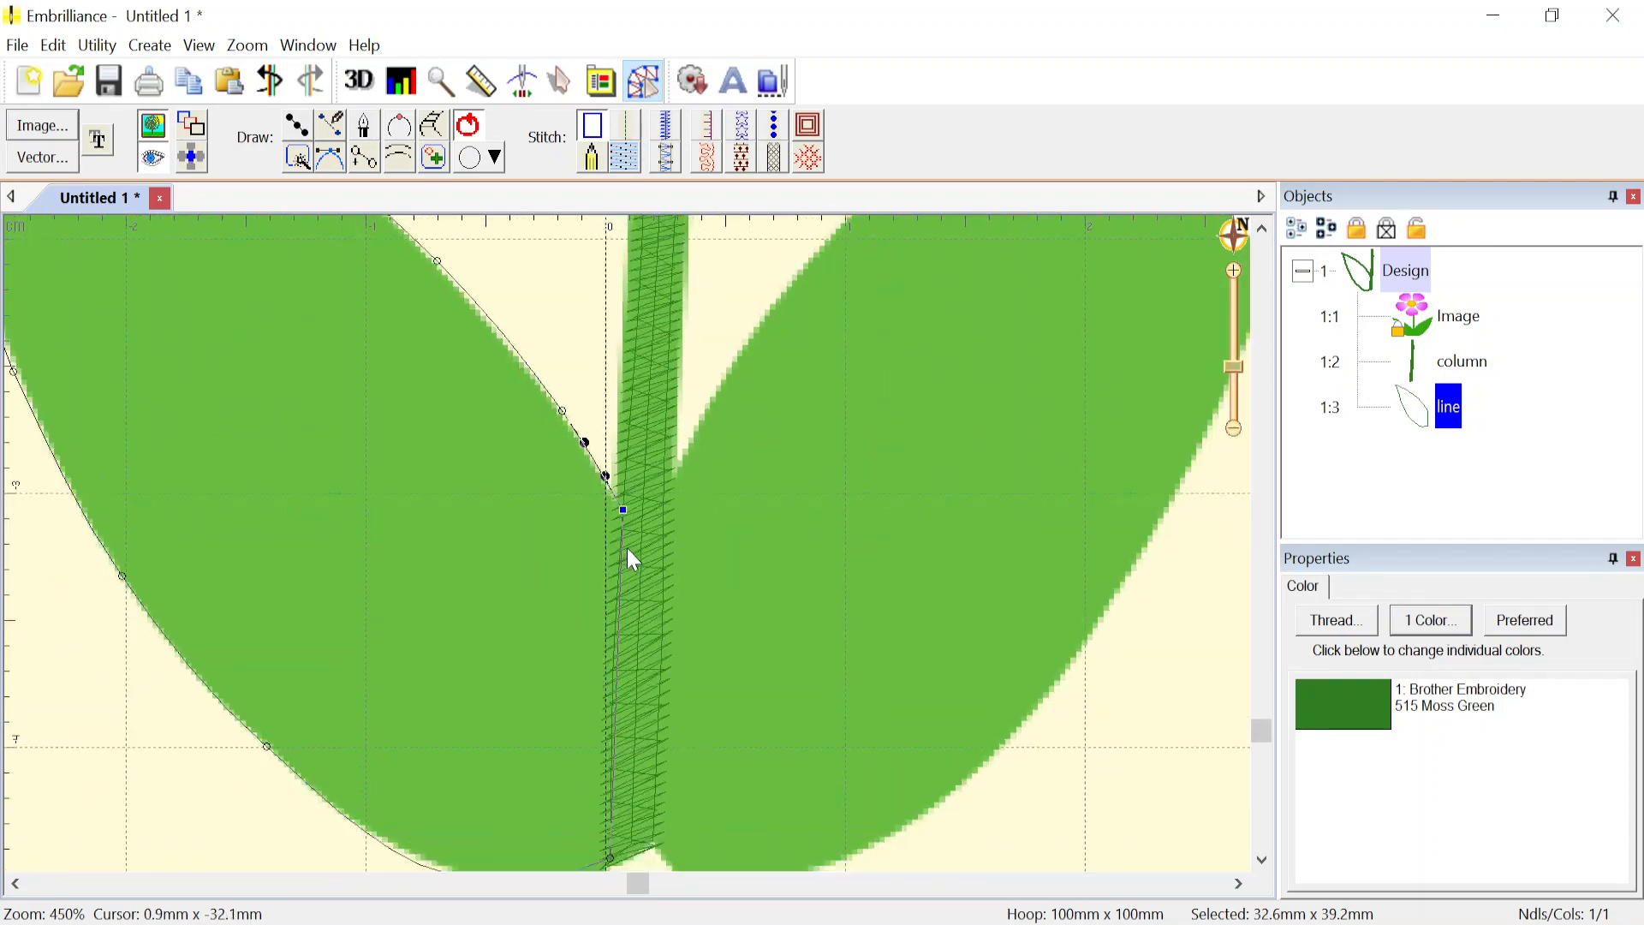
- Nudge the left leaf outline's start node at the stem junction slightly and select the outline's base node beside the stem
scroll(622, 781, "up", 3)
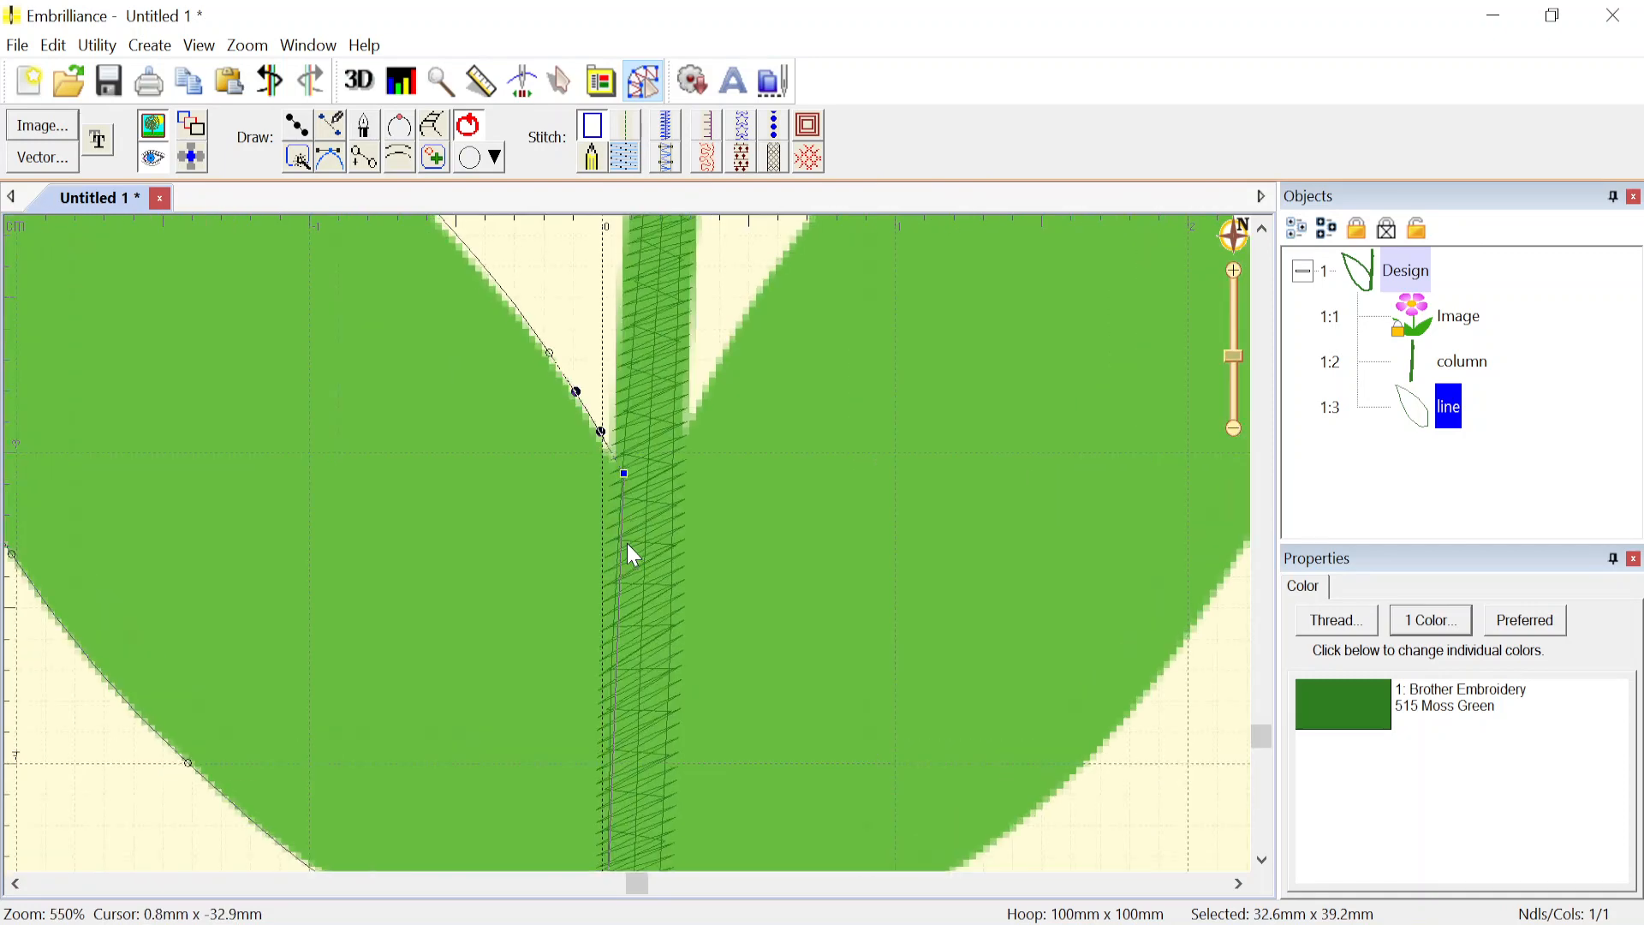
left_click_drag(623, 460, 619, 458)
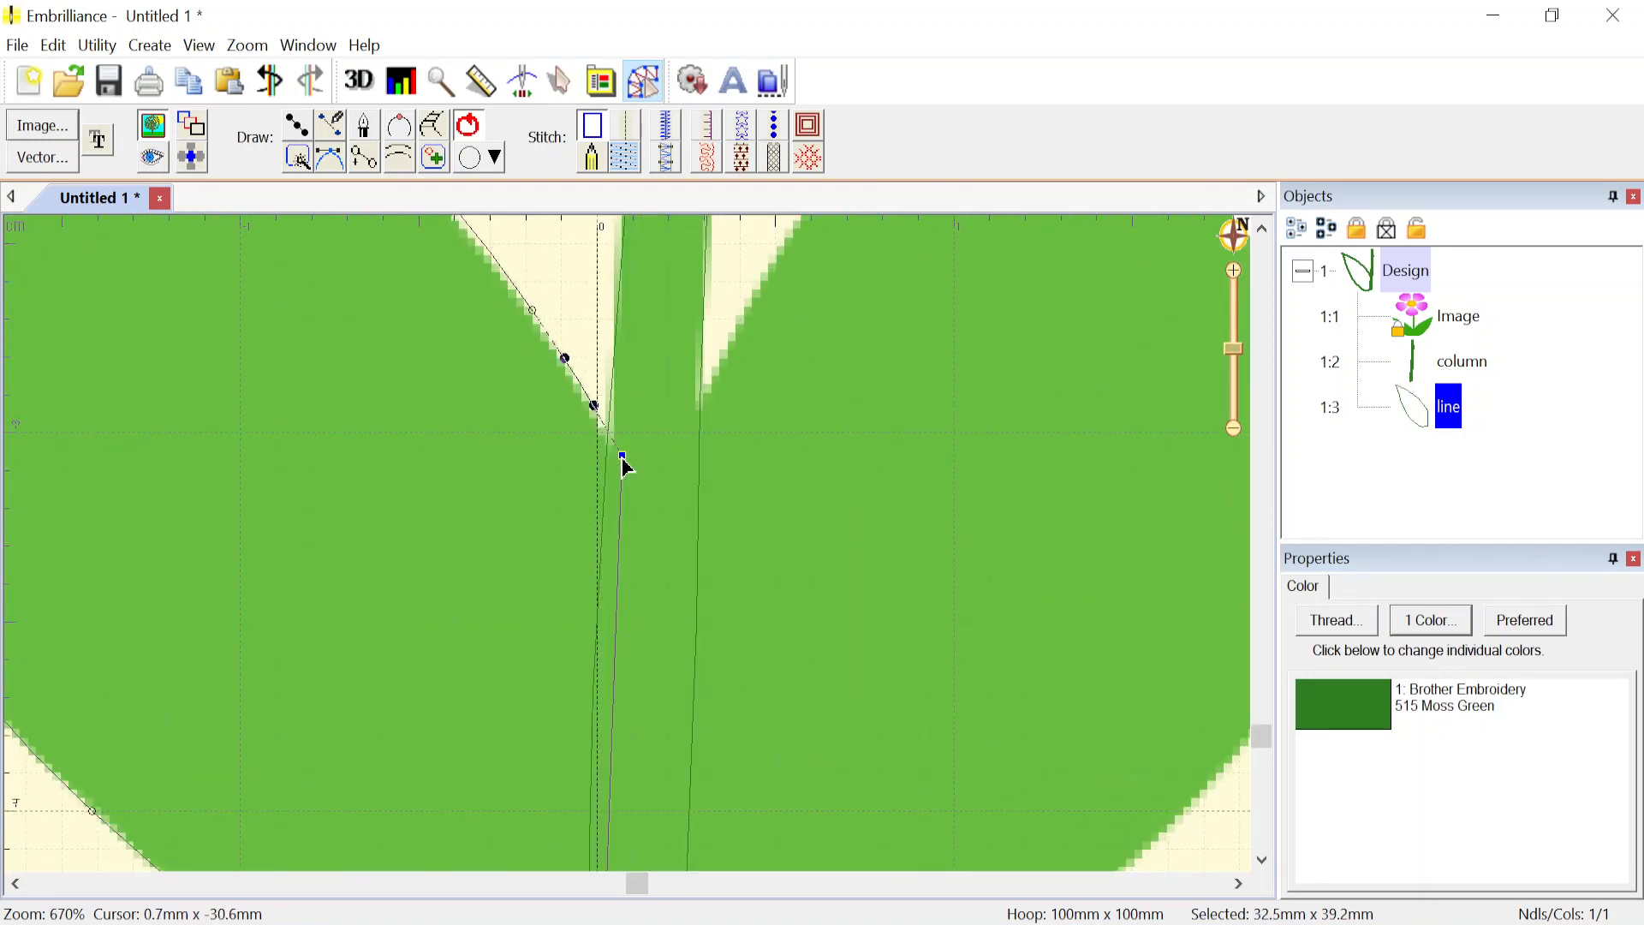
scroll(626, 565, "down", 3)
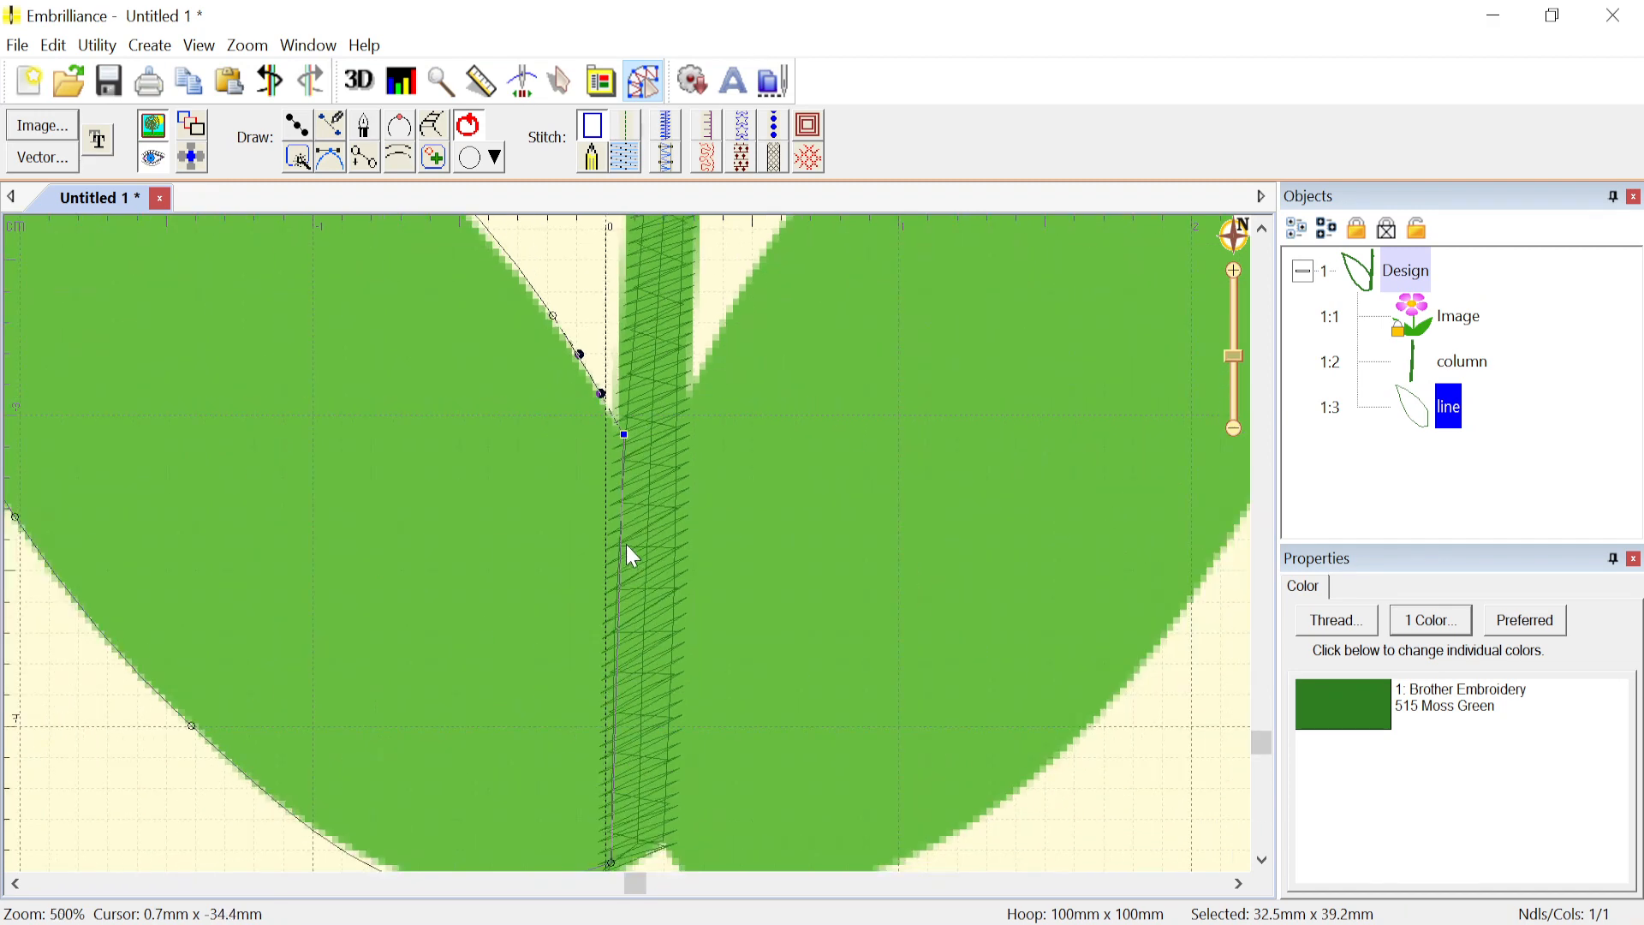
scroll(622, 600, "up", 3)
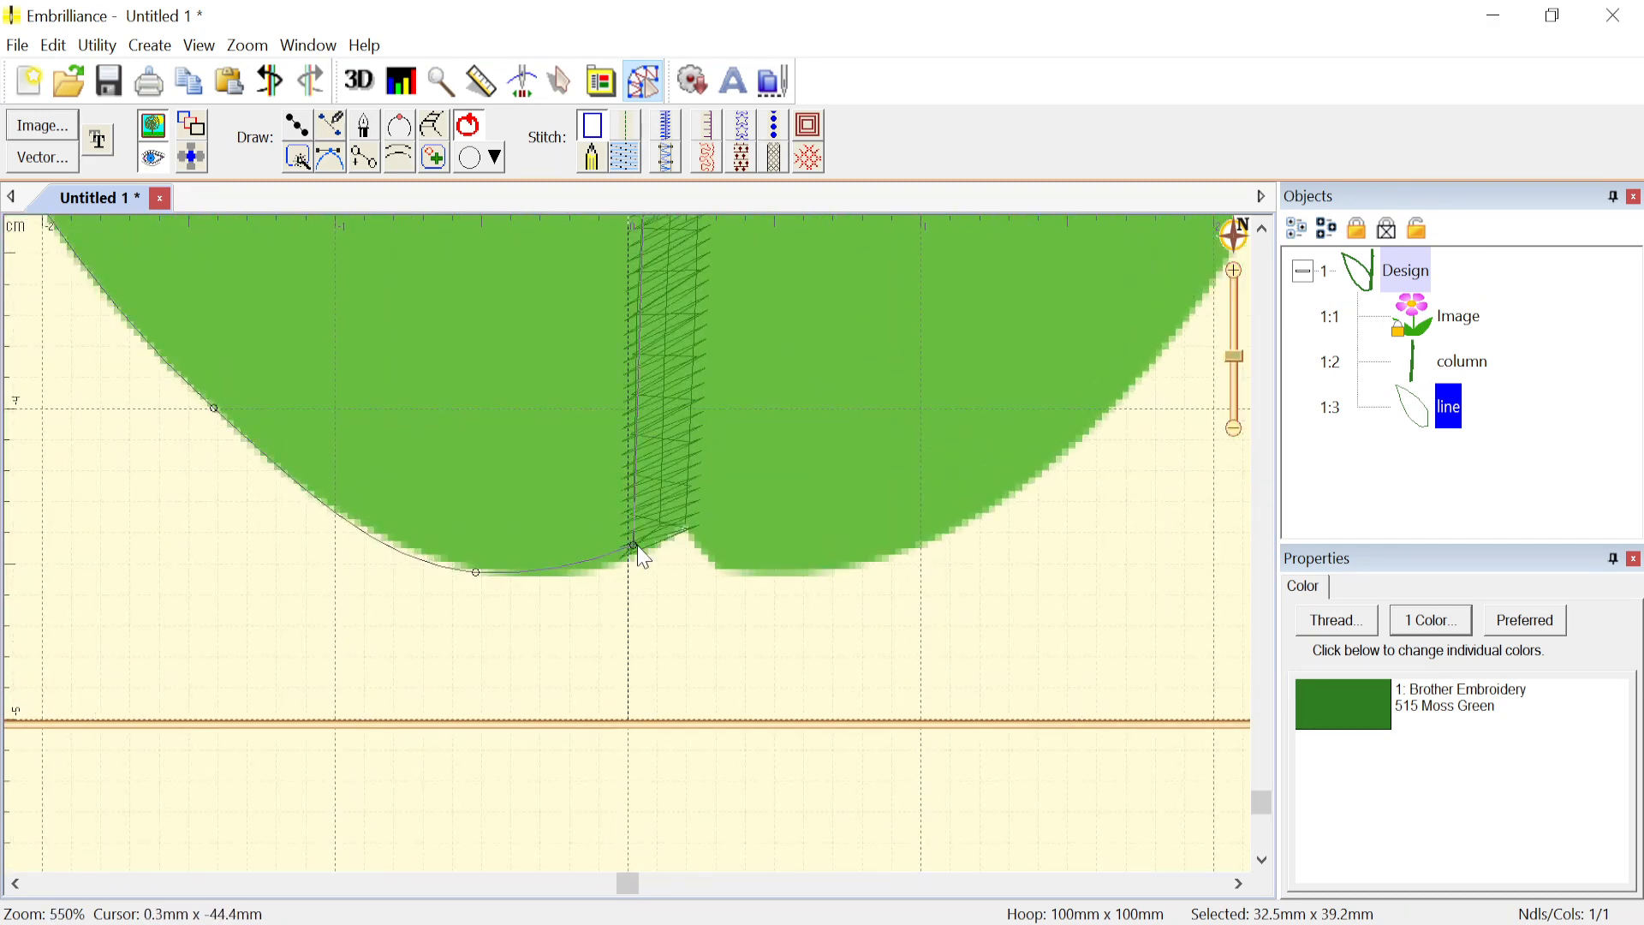
left_click(633, 545)
- Convert the finished left leaf outline into a fill stitch object
scroll(634, 555, "down", 1)
scroll(628, 545, "down", 4)
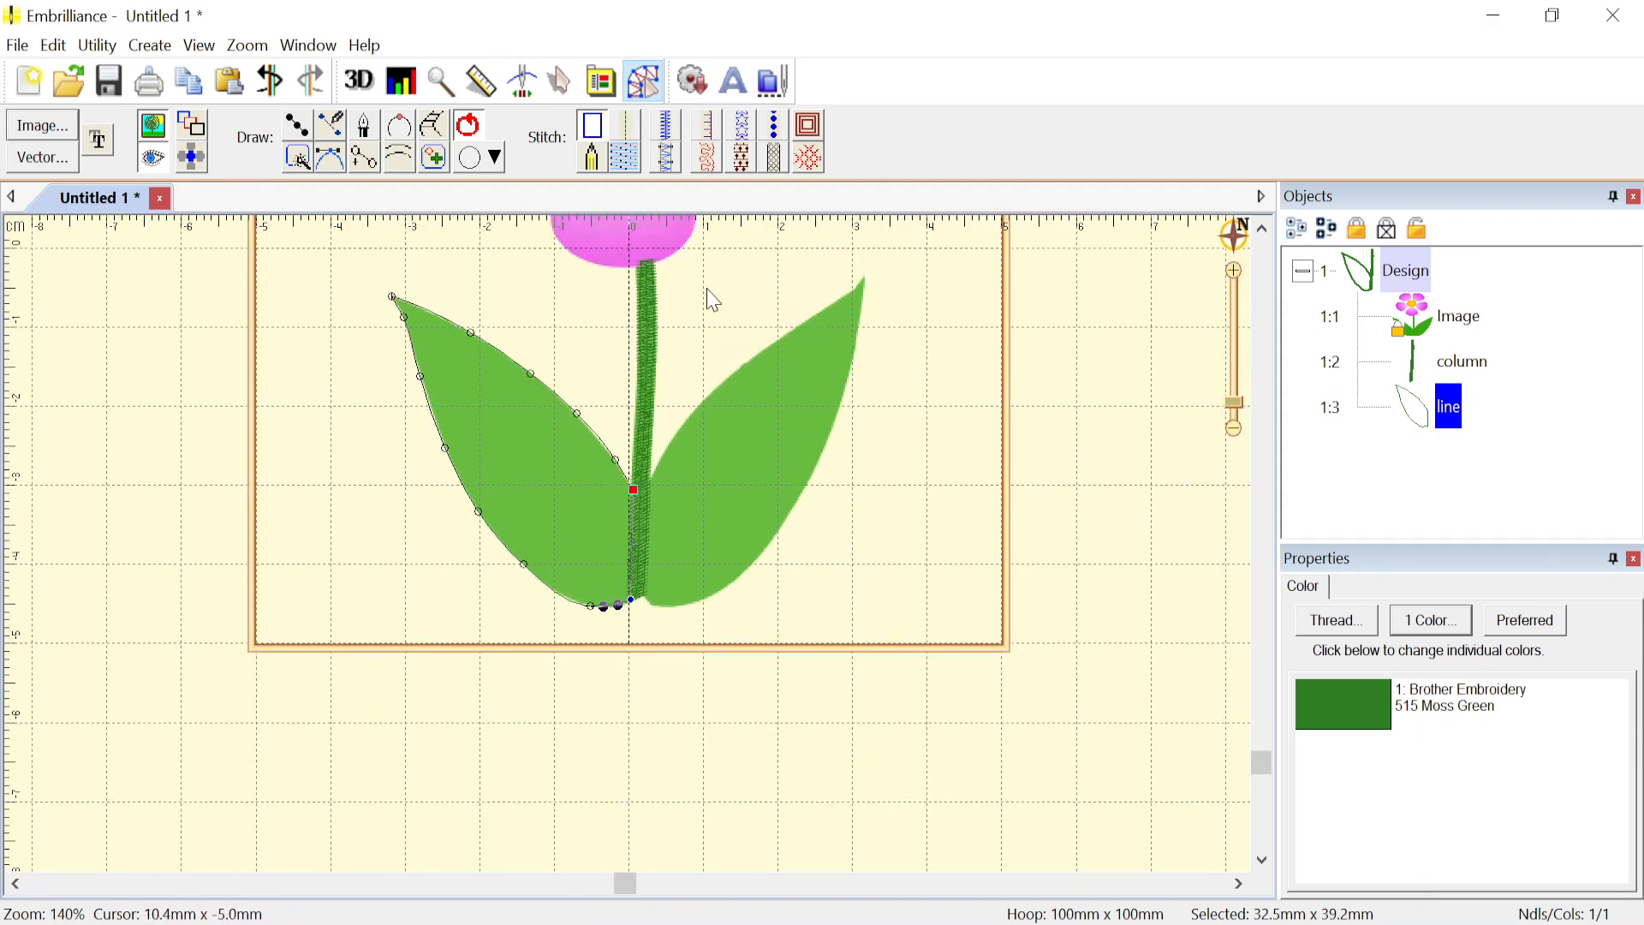
left_click(702, 310)
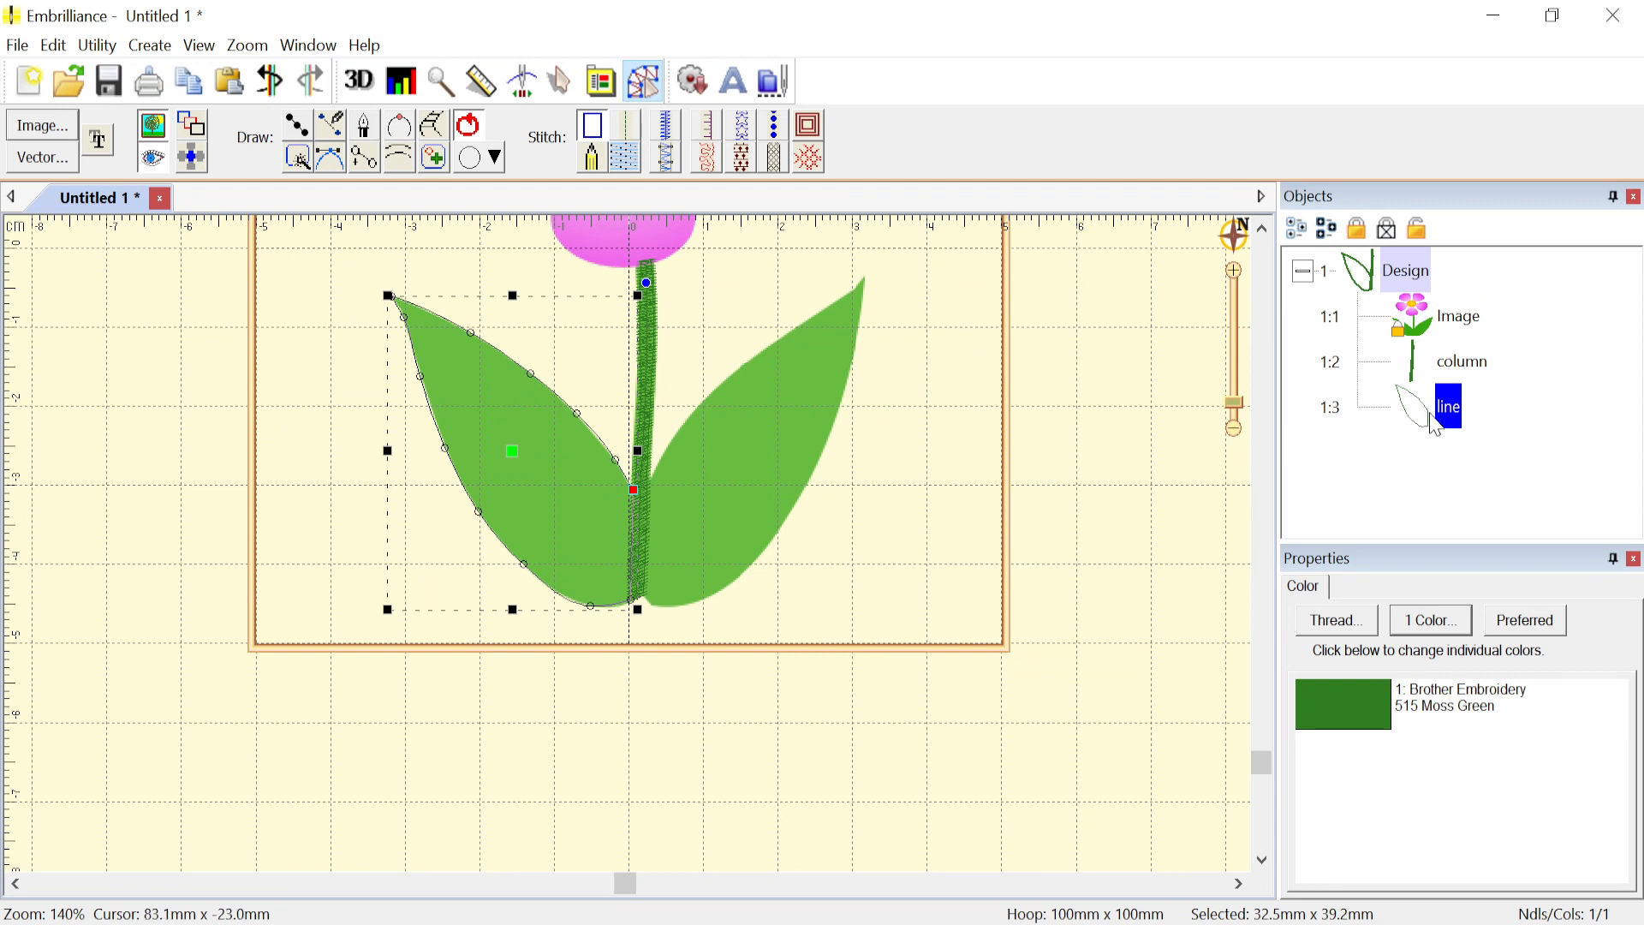
left_click(629, 161)
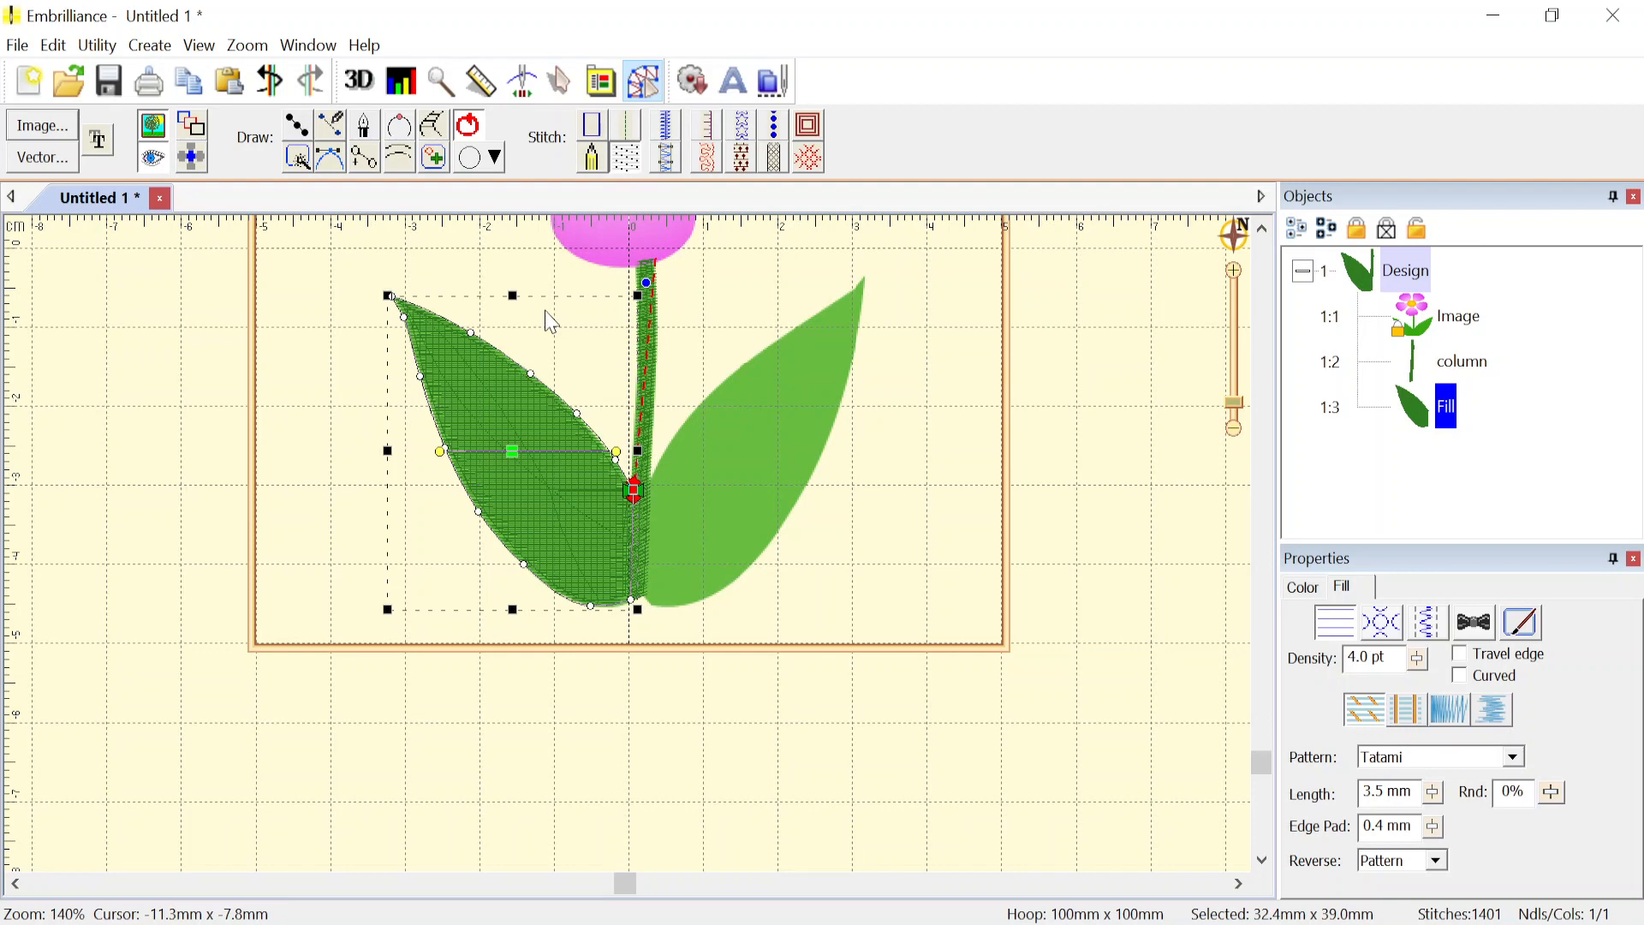
- Start a point-by-point outline of the right leaf, tracing its upper edge from the stem junction to the pointed tip
scroll(545, 312, "up", 1)
scroll(628, 545, "down", 1)
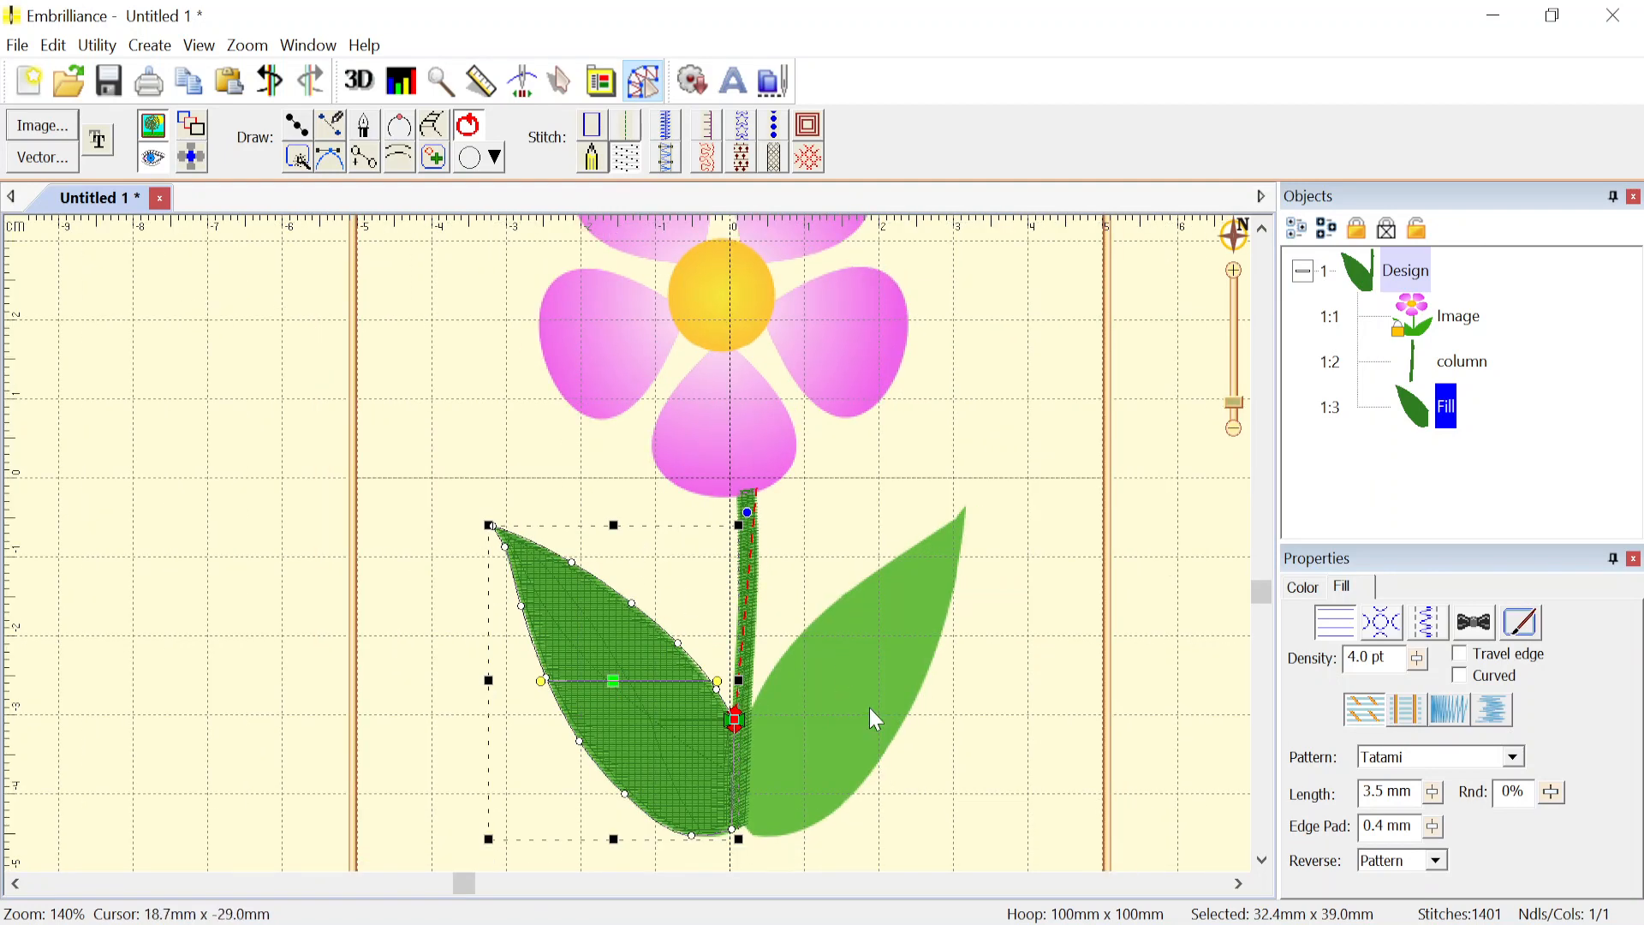
scroll(631, 551, "up", 1)
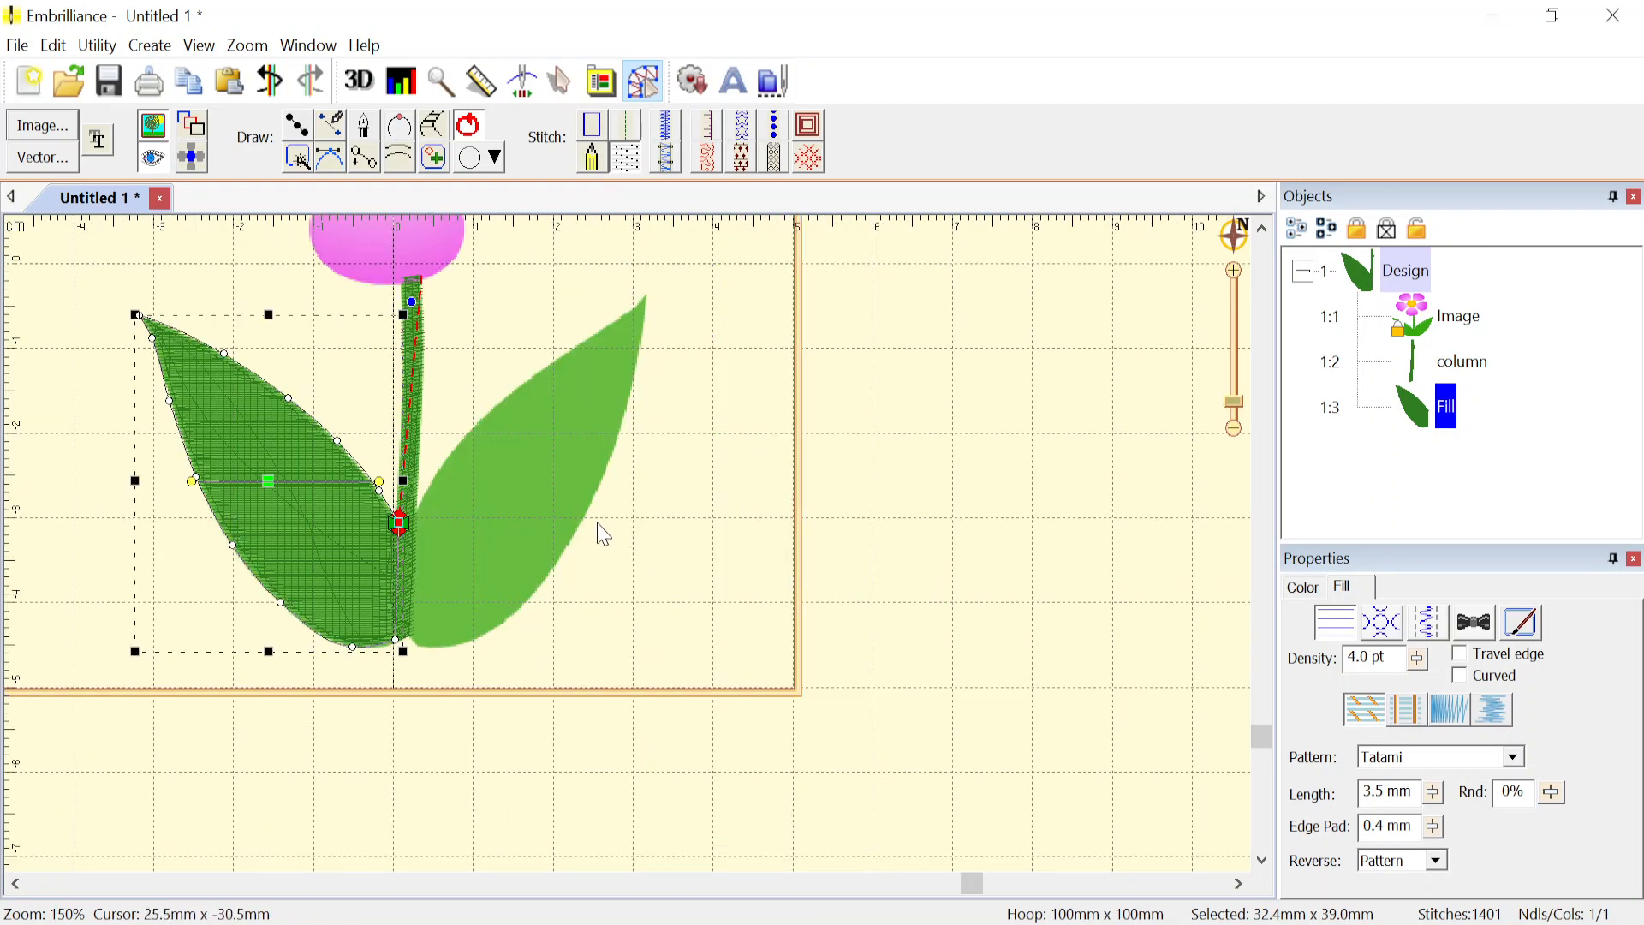
scroll(627, 543, "up", 4)
scroll(628, 545, "up", 1)
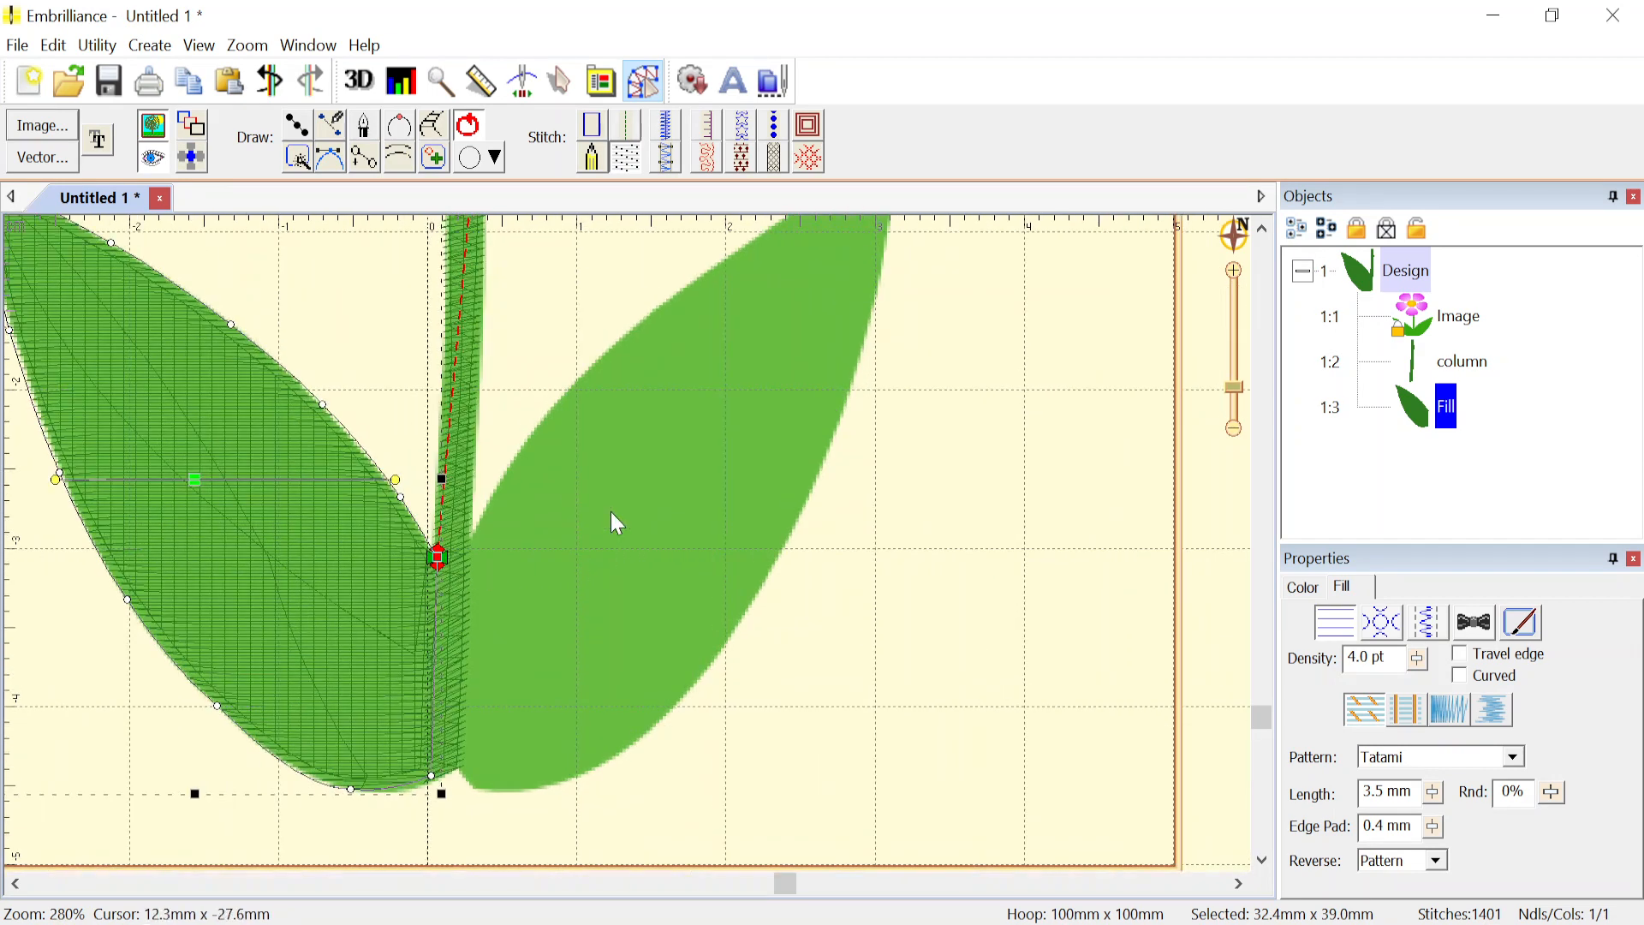
scroll(628, 545, "down", 2)
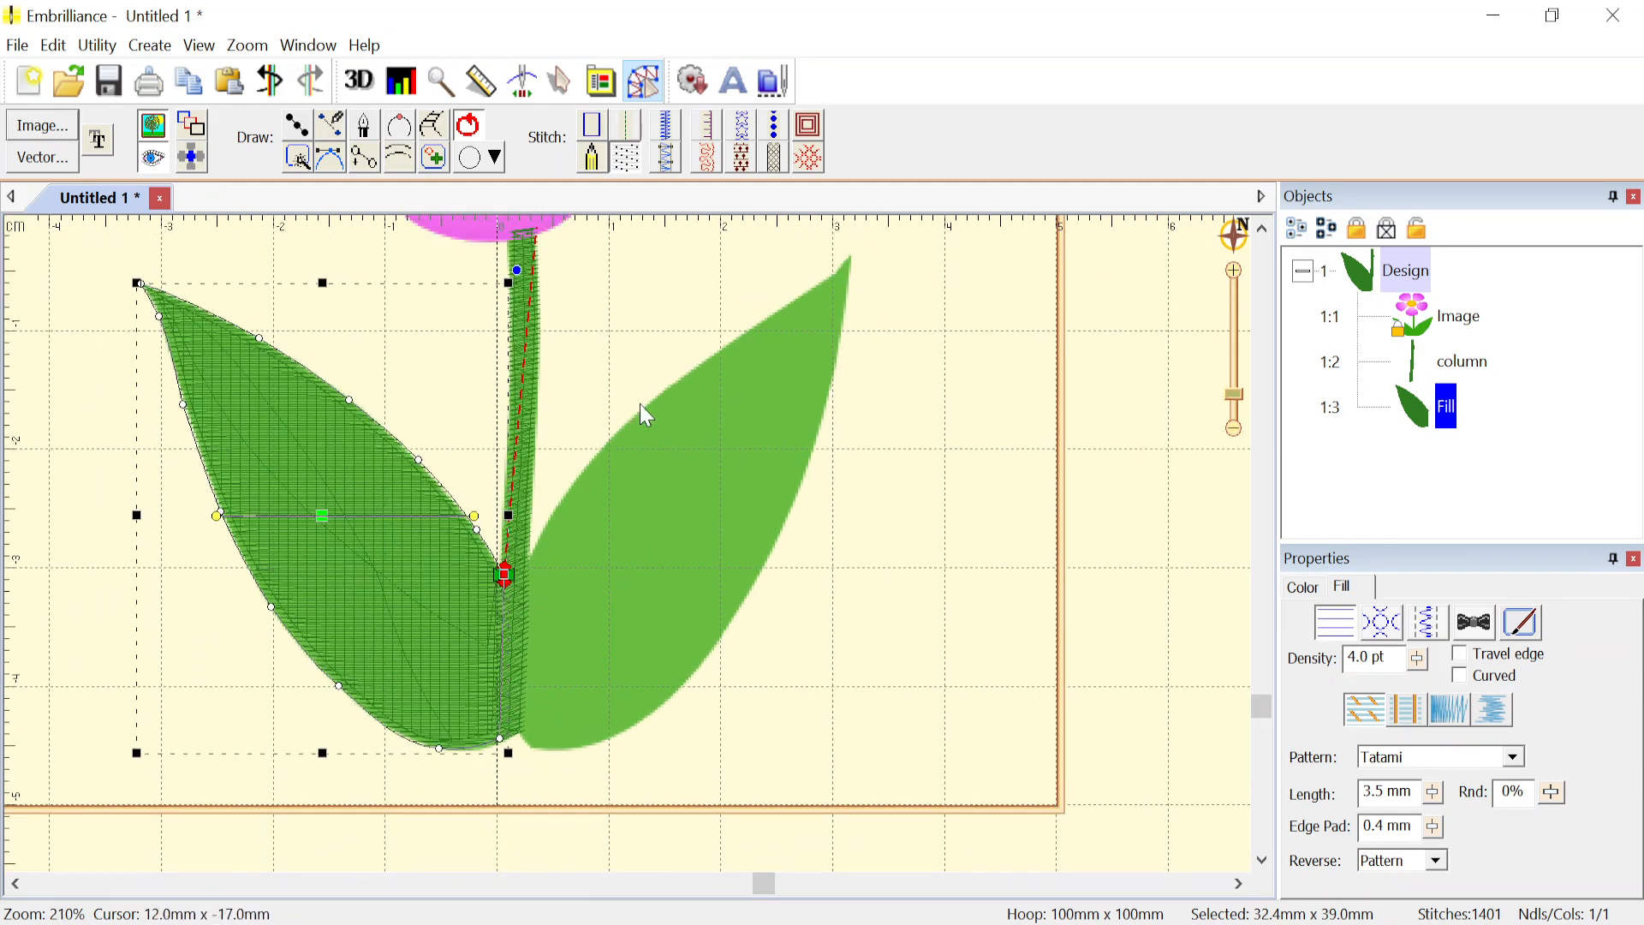
left_click(298, 126)
scroll(511, 562, "up", 3)
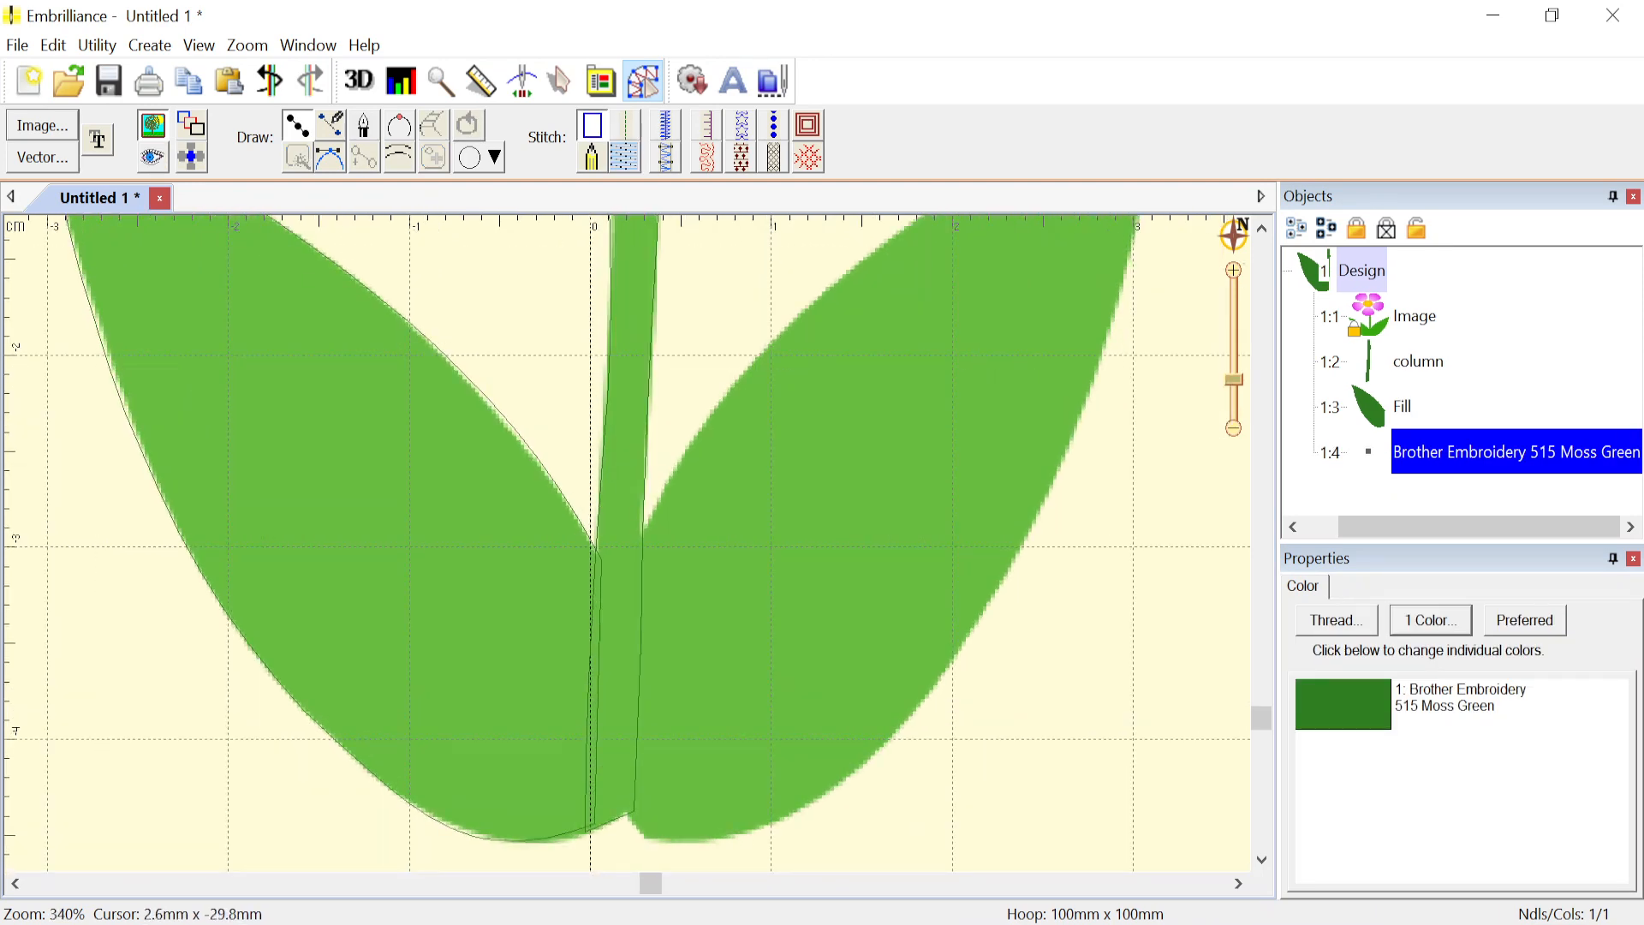
left_click(638, 543)
left_click(689, 444)
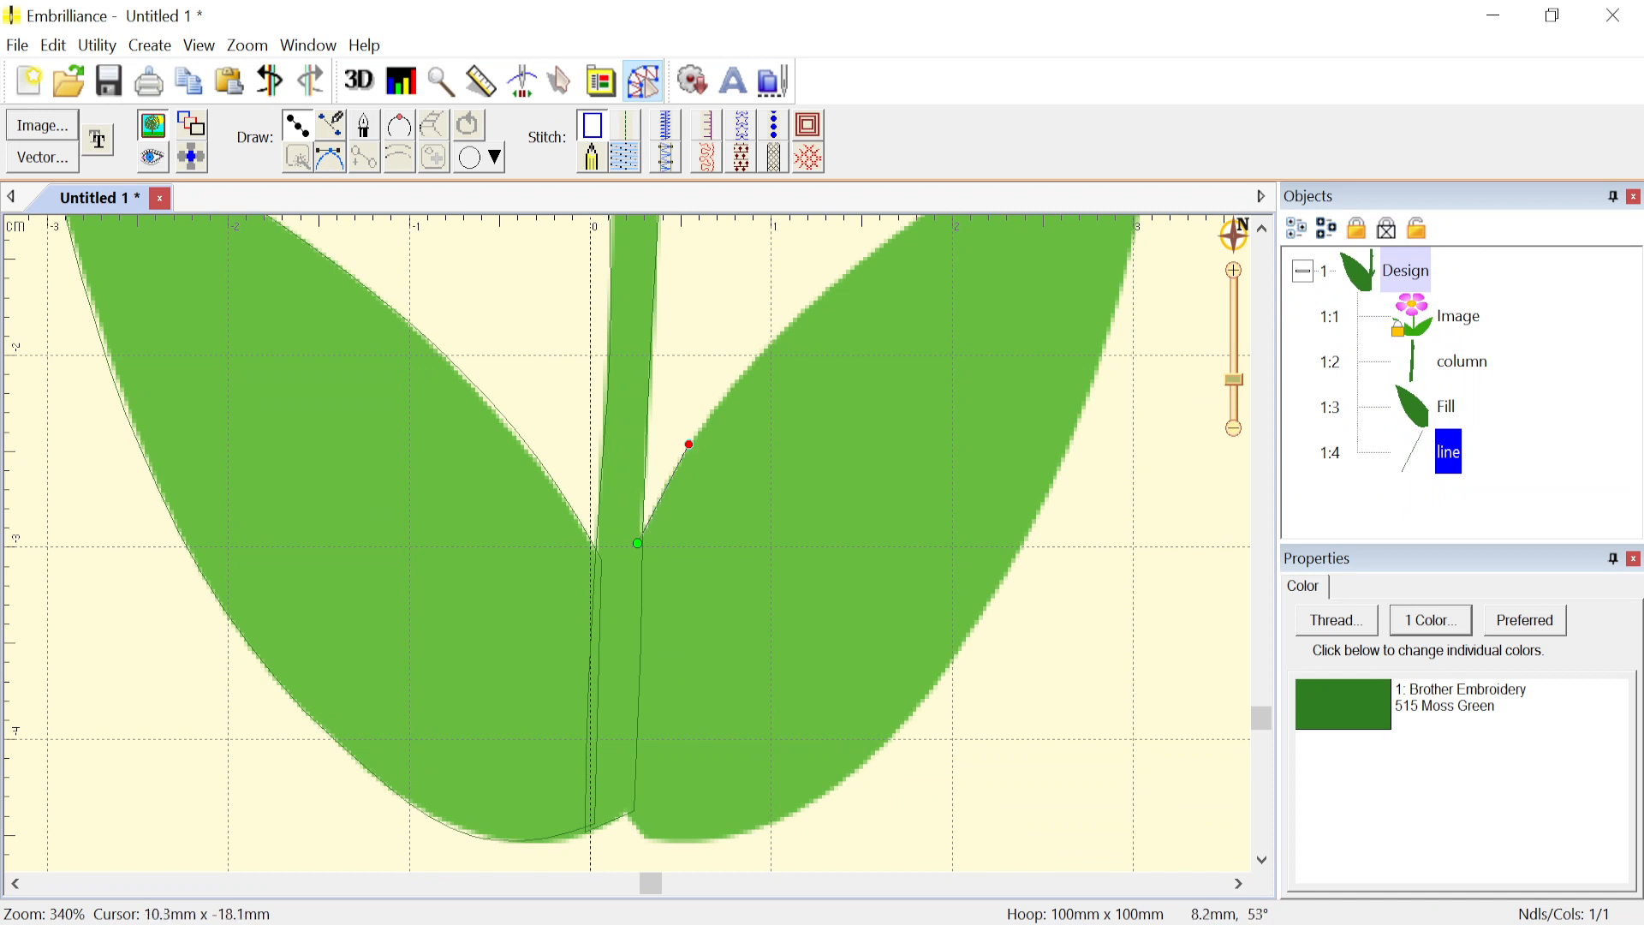
left_click(782, 322)
left_click(875, 242)
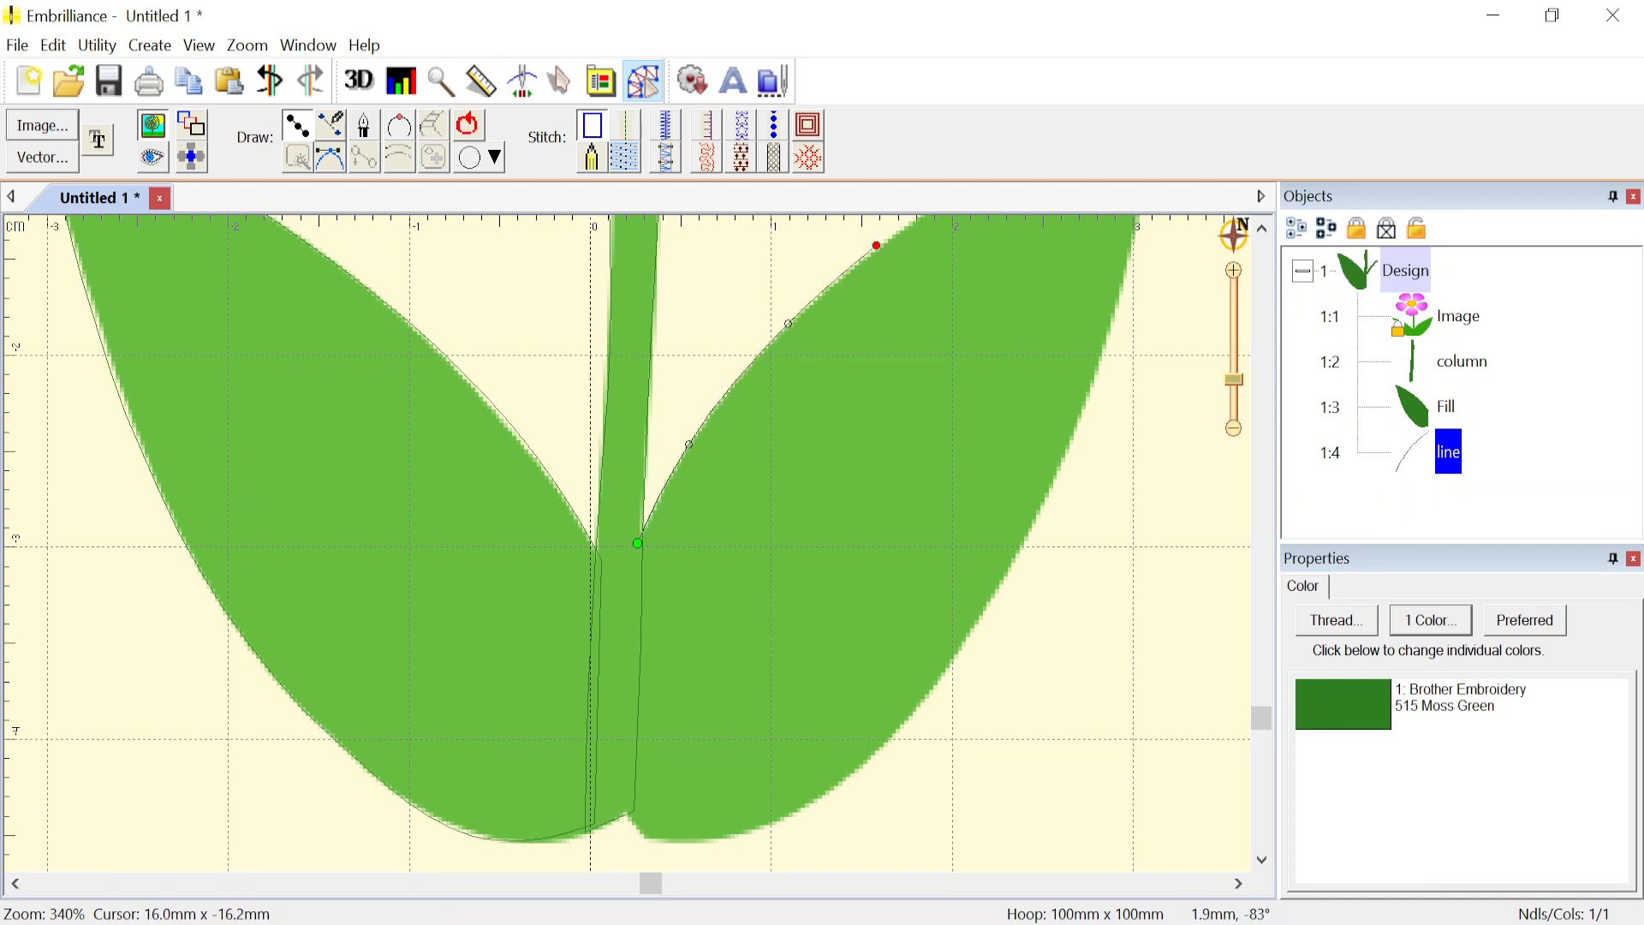
scroll(875, 241, "down", 2)
left_click(707, 459)
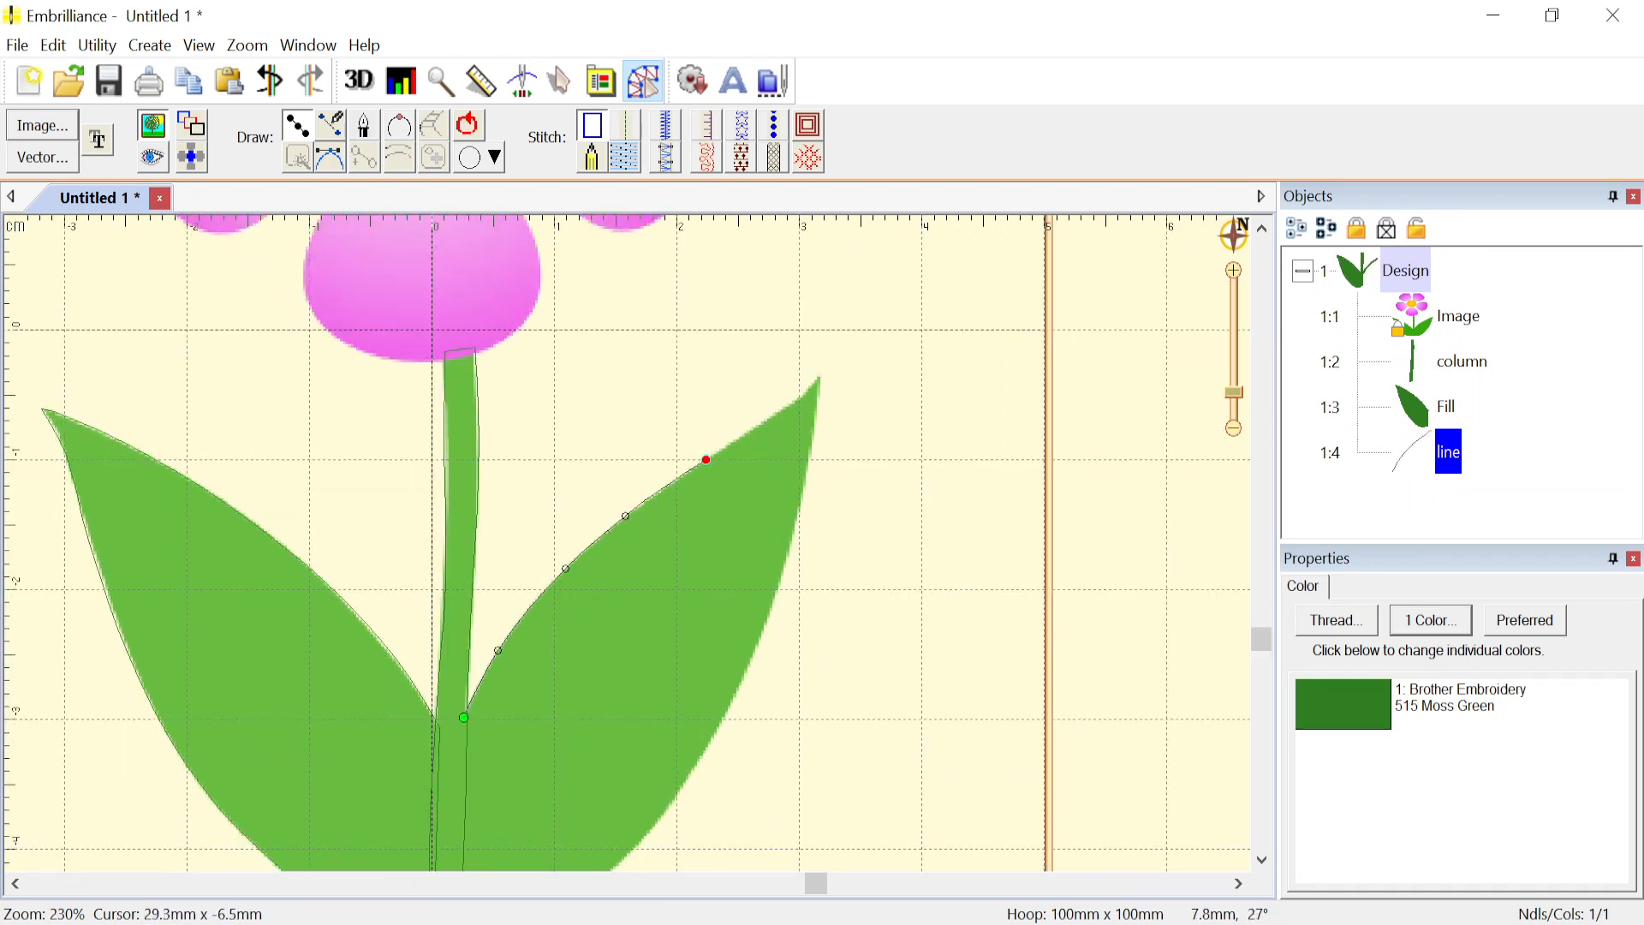
left_click(803, 396)
left_click(819, 376)
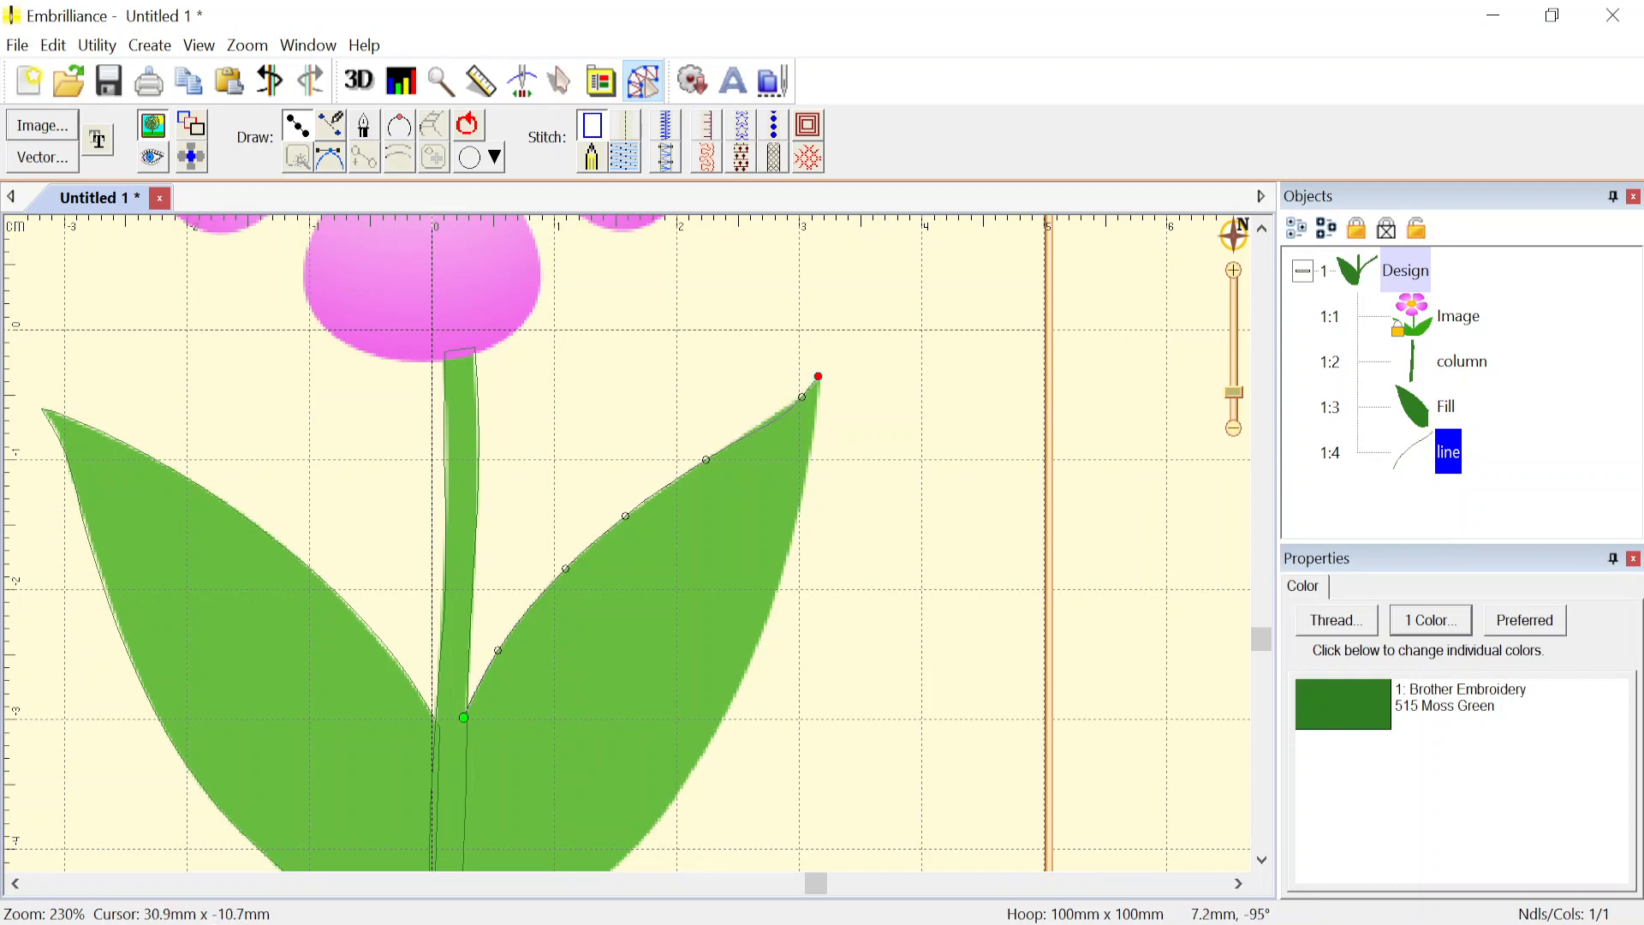
- Continue the right leaf outline from the tip down the outer edge and around the base to the stem, and close the shape
left_click(808, 468)
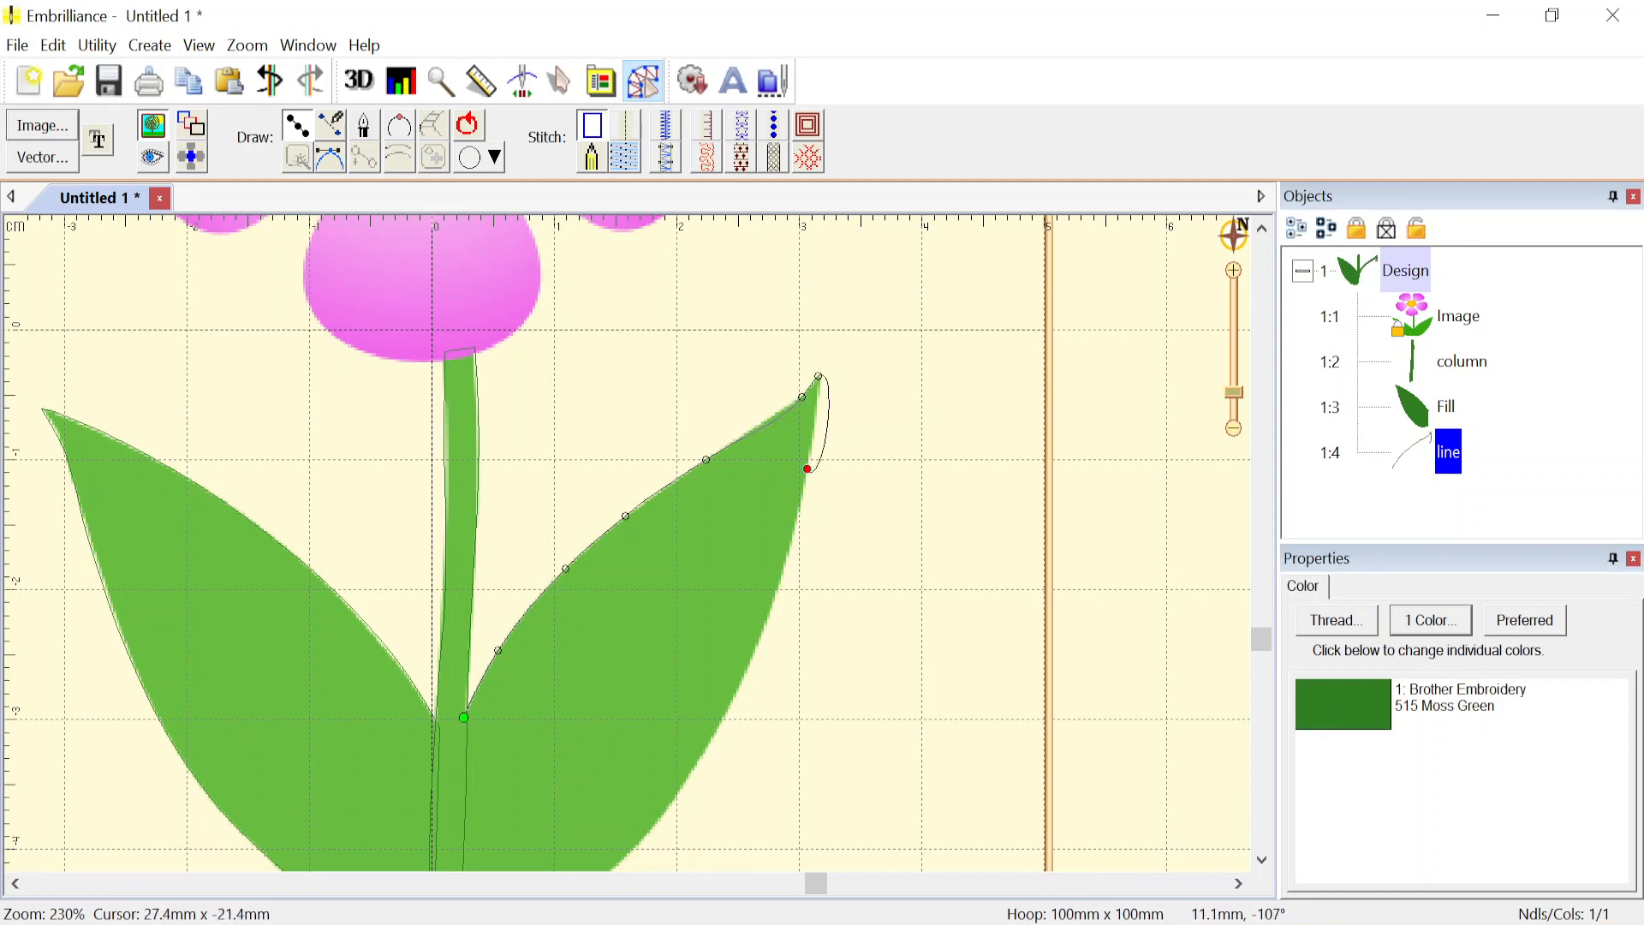
left_click(773, 608)
left_click(702, 749)
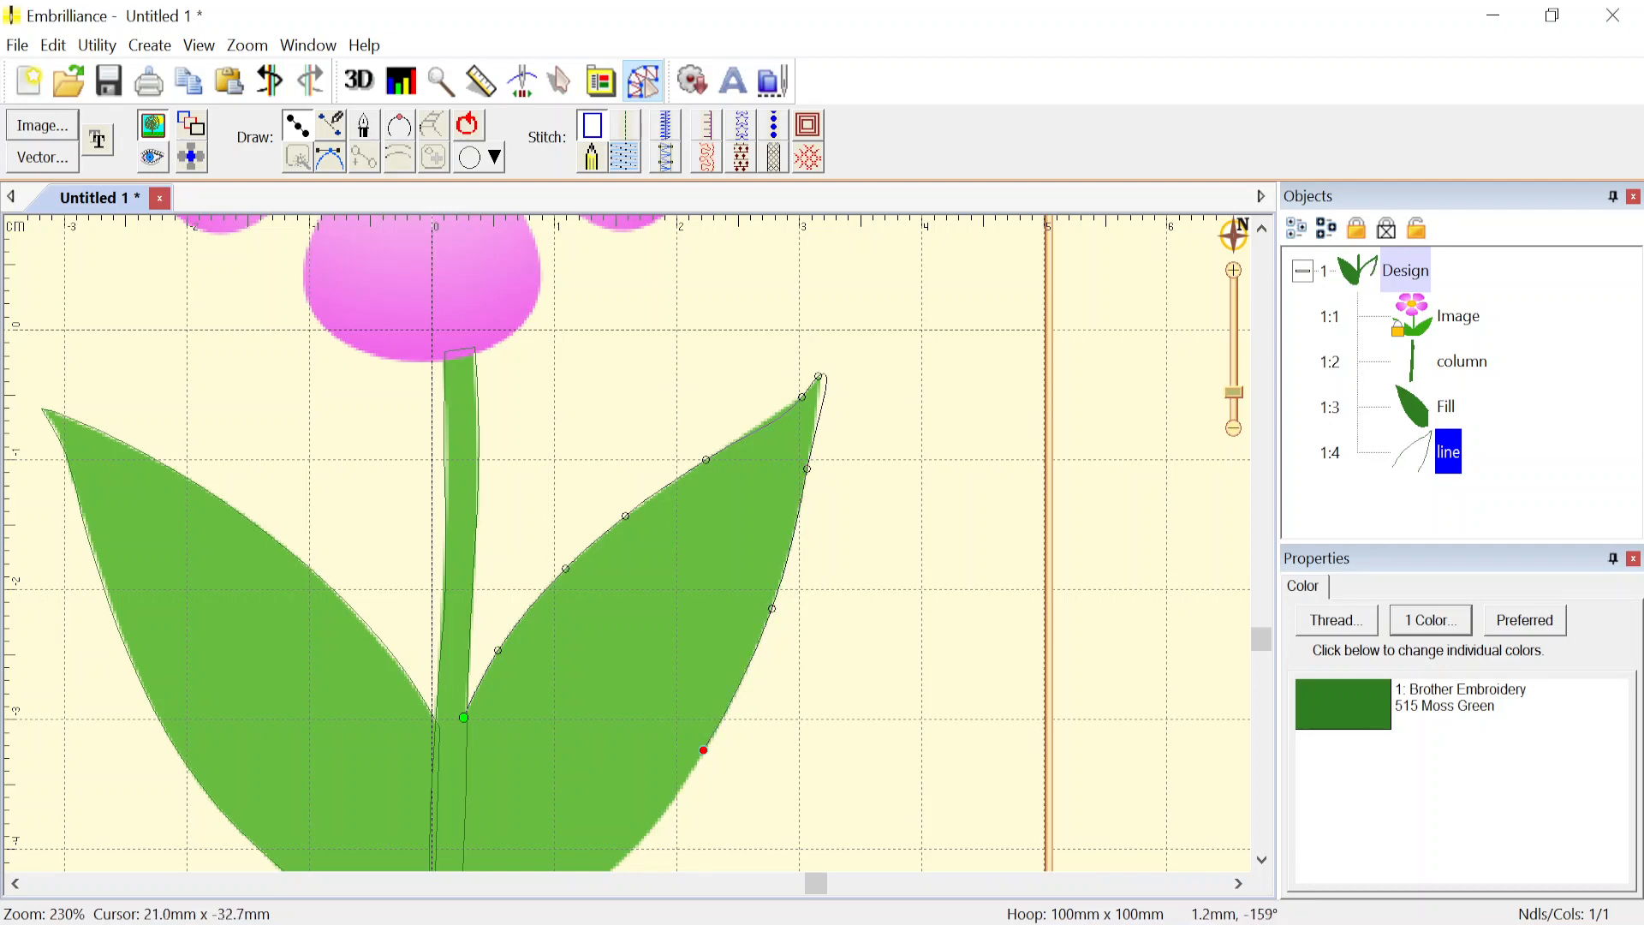
scroll(660, 742, "down", 4)
left_click(607, 612)
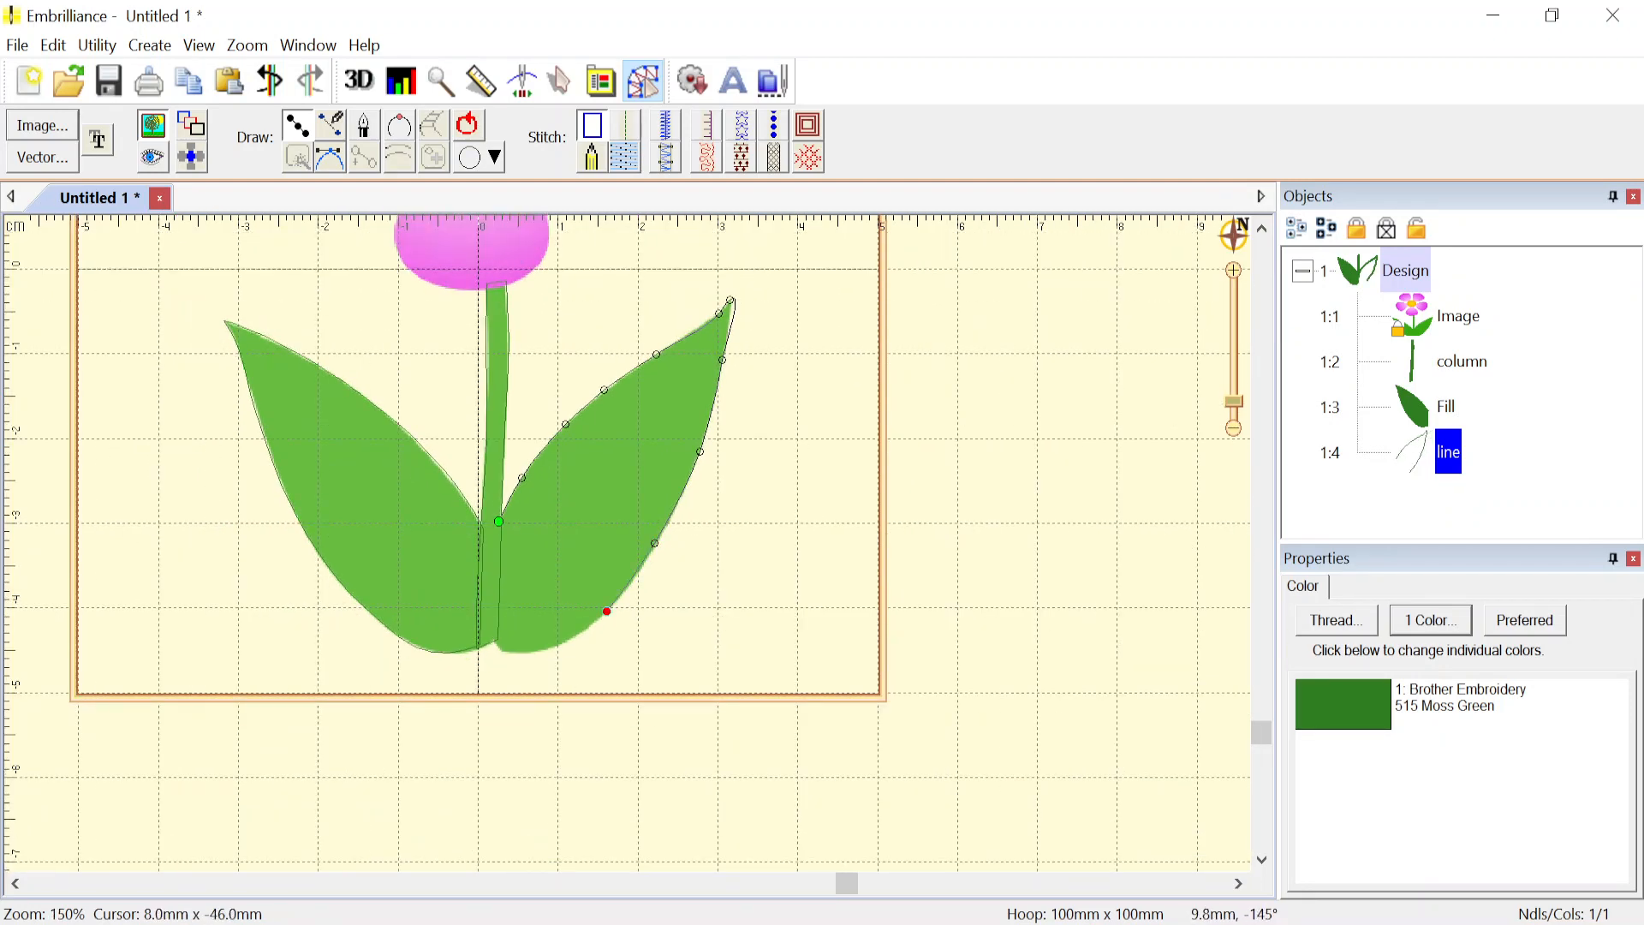
left_click(534, 651)
left_click(504, 652)
scroll(505, 652, "up", 5)
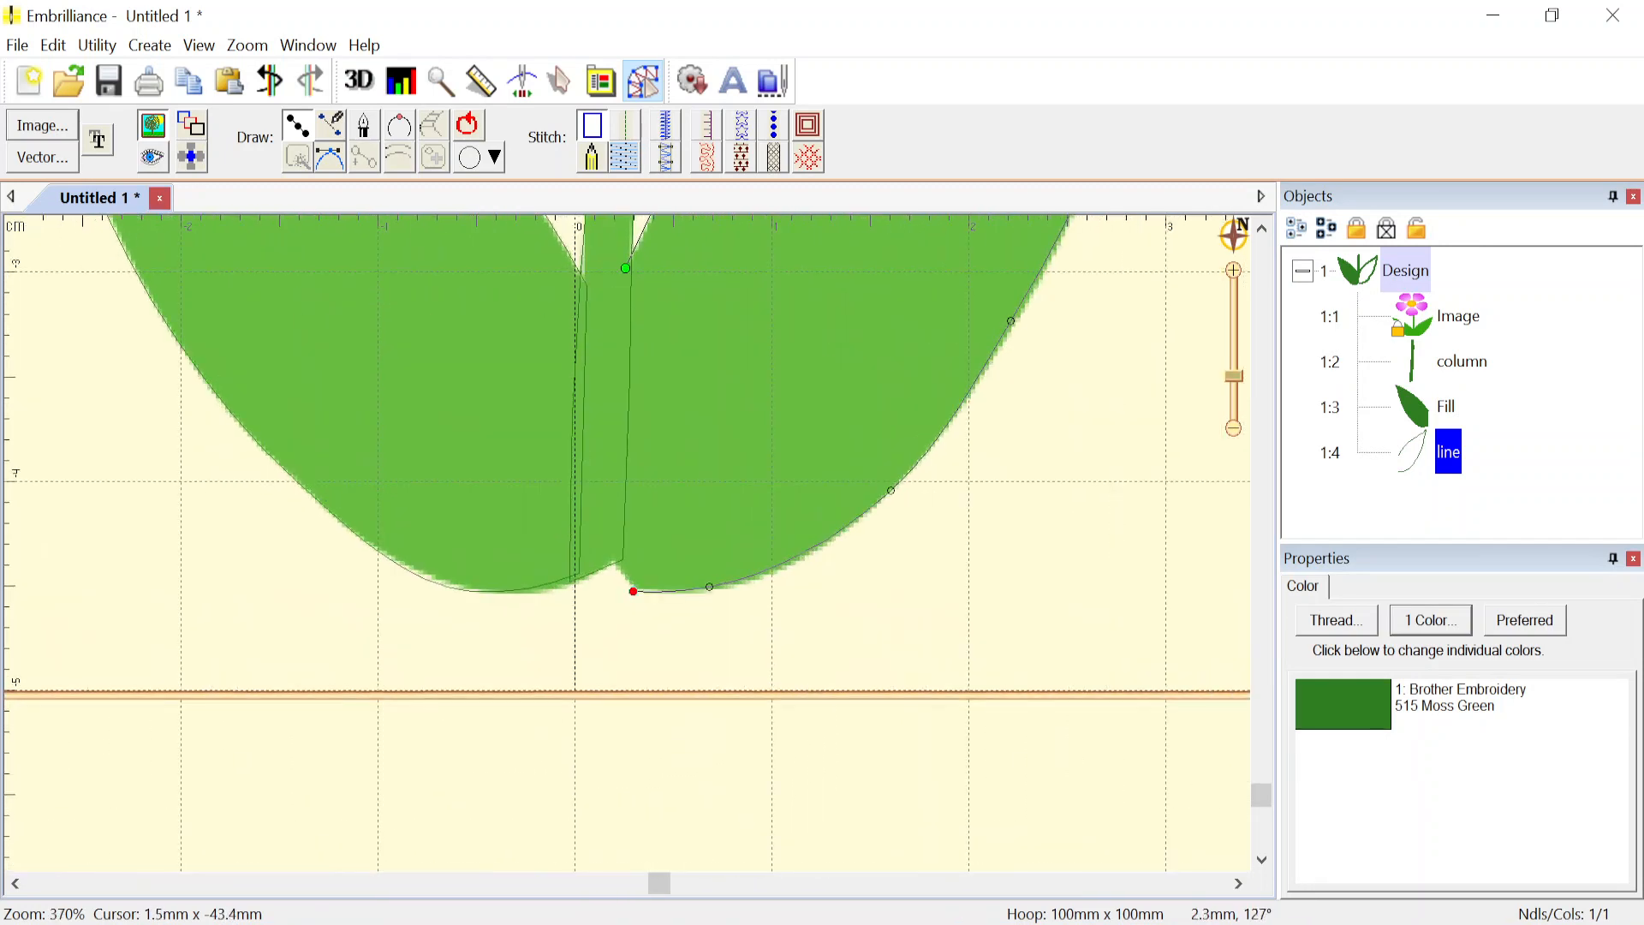
left_click(617, 552)
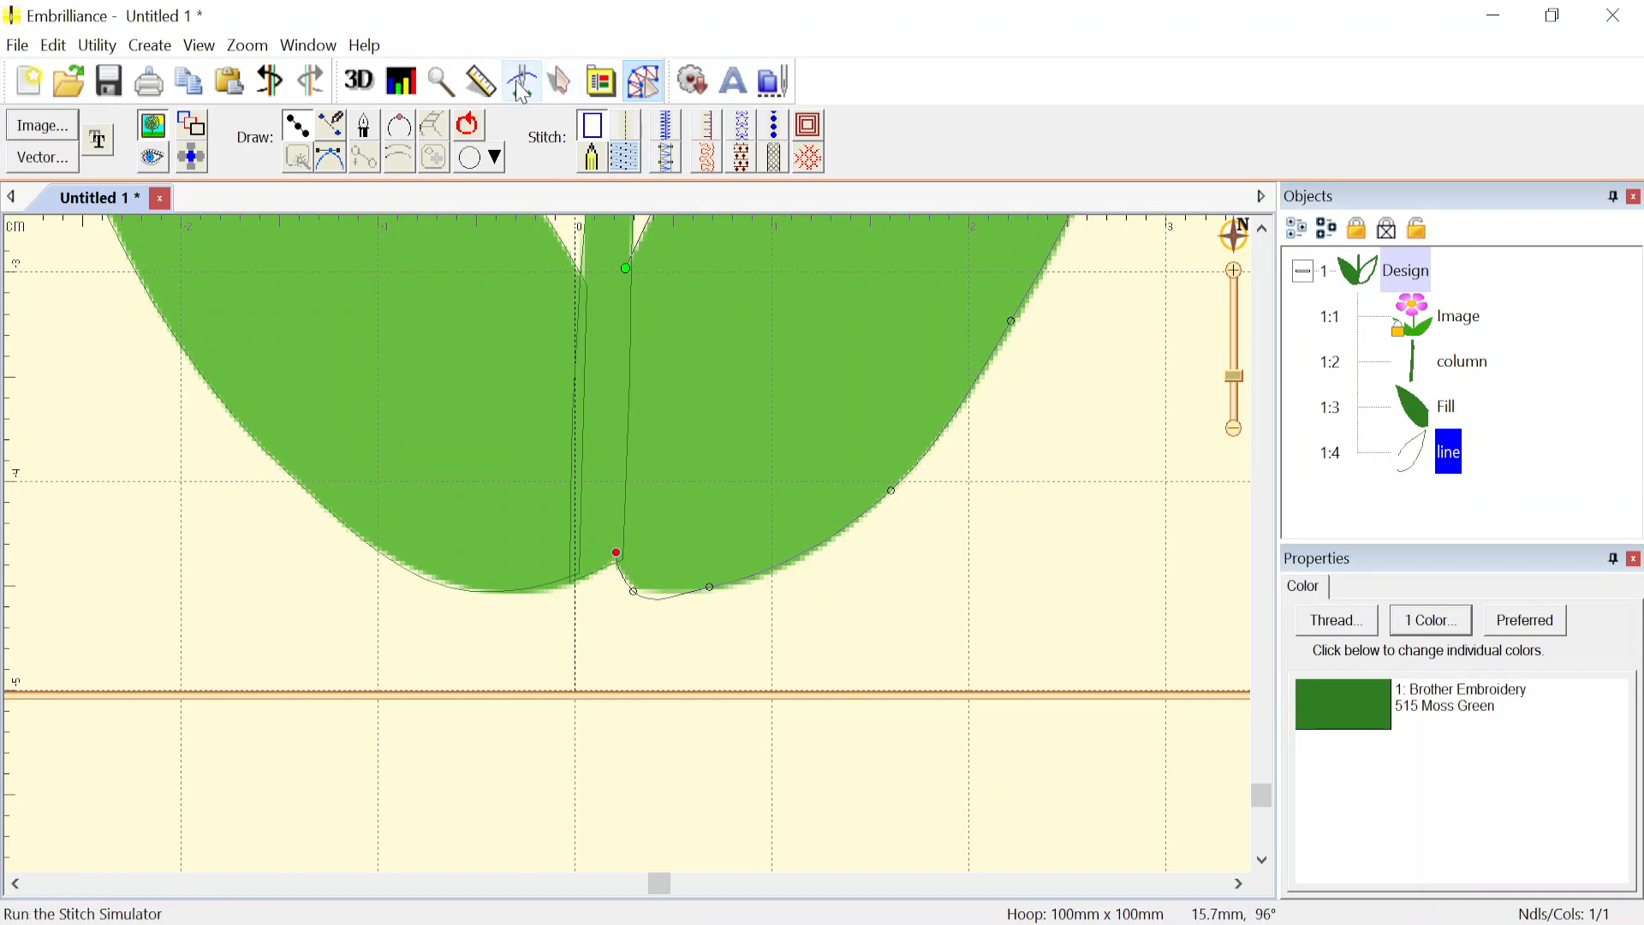
key("Return")
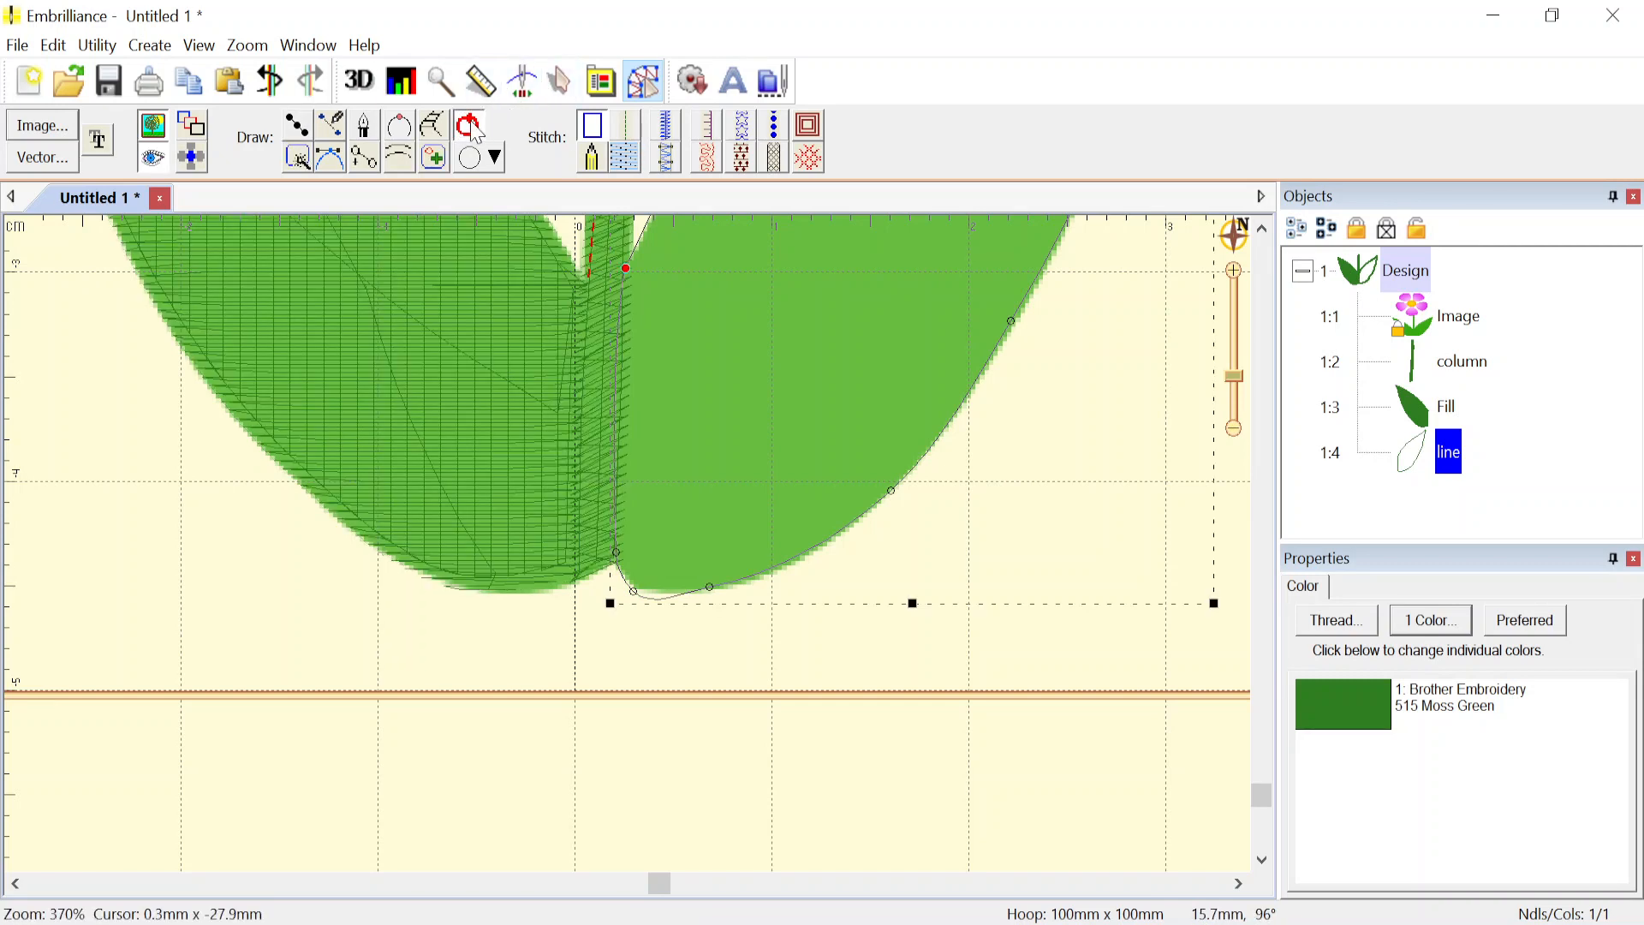
- Convert the right leaf outline's start node at the stem junction to a line node to straighten the edge along the stem
right_click(626, 271)
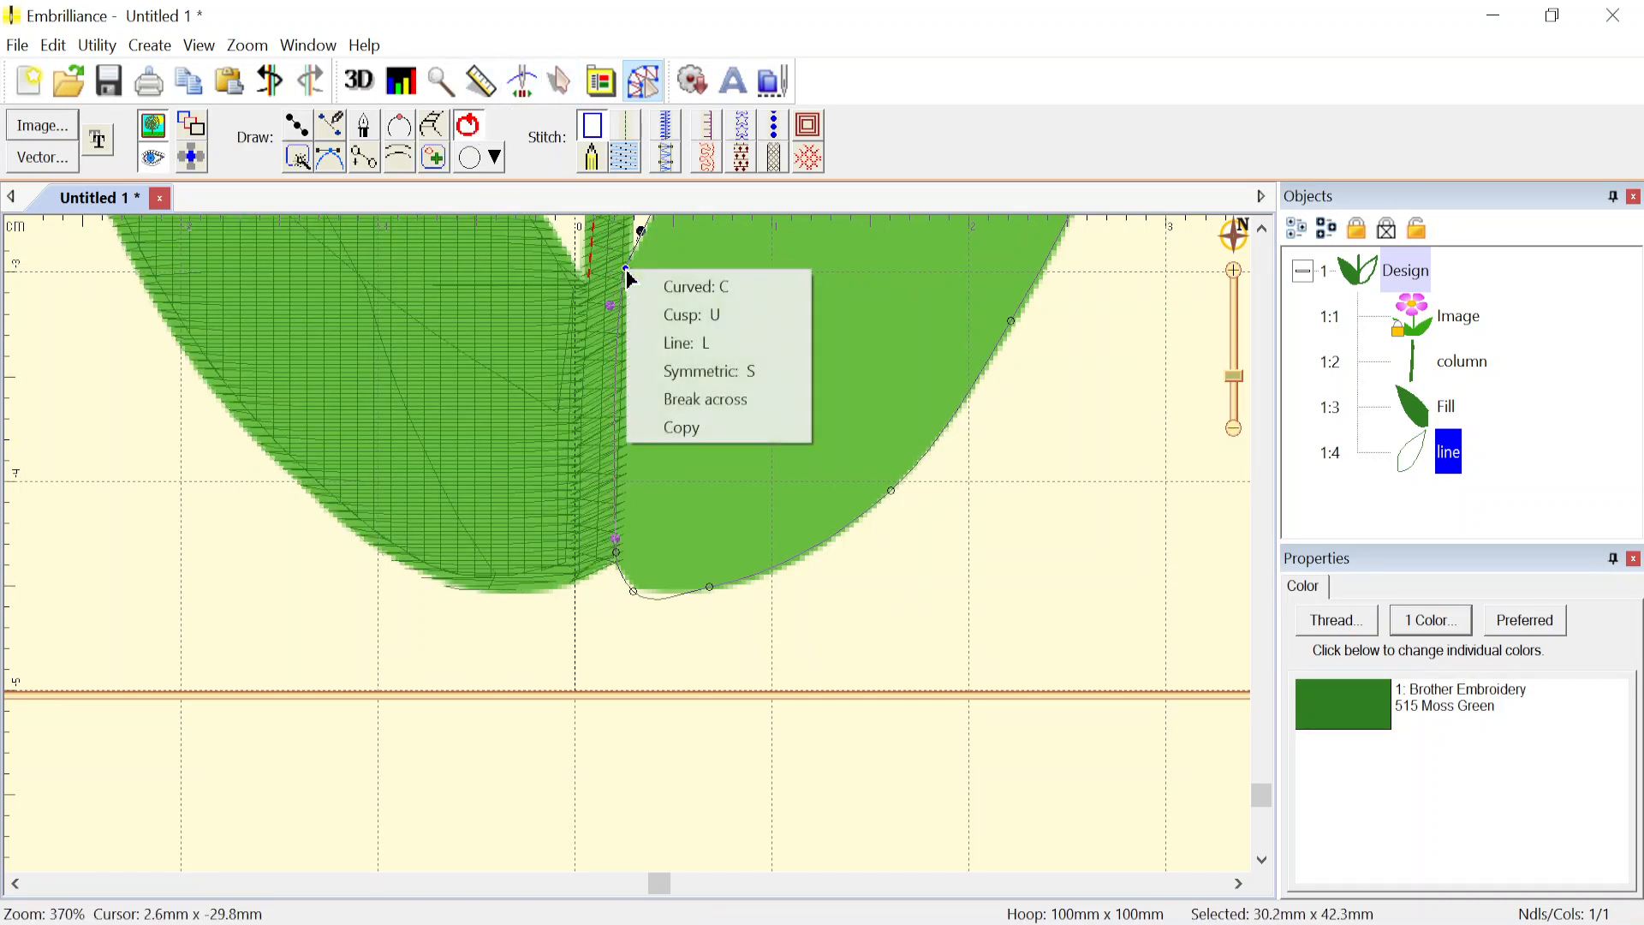
left_click(688, 352)
scroll(626, 543, "up", 2)
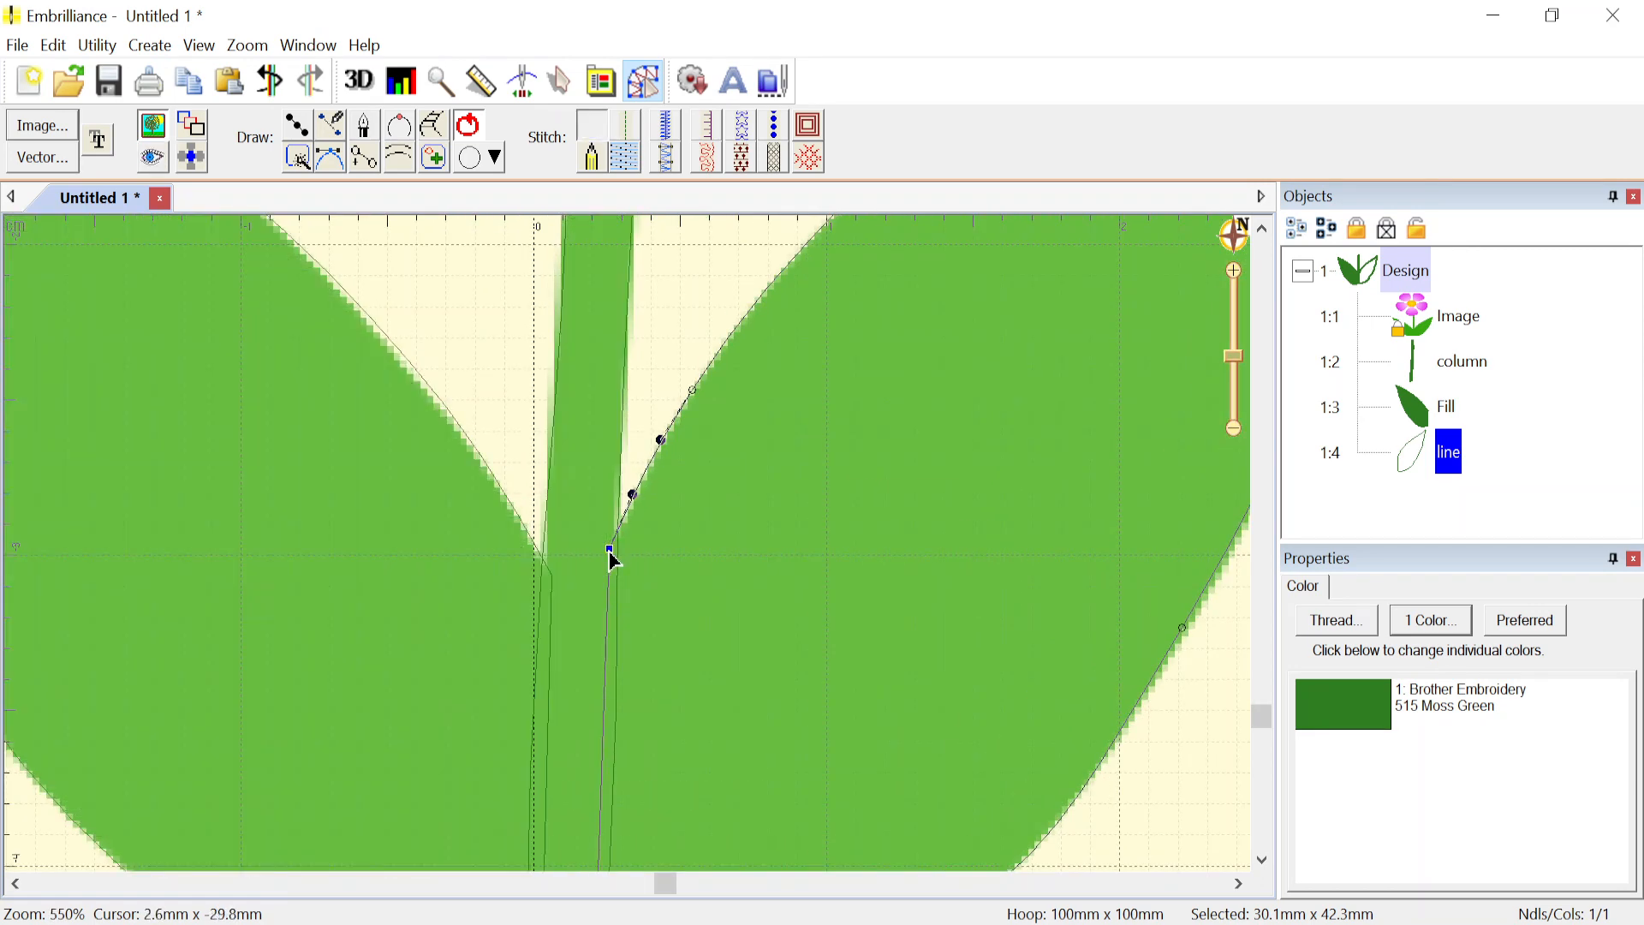
scroll(615, 558, "down", 1)
scroll(634, 555, "down", 1)
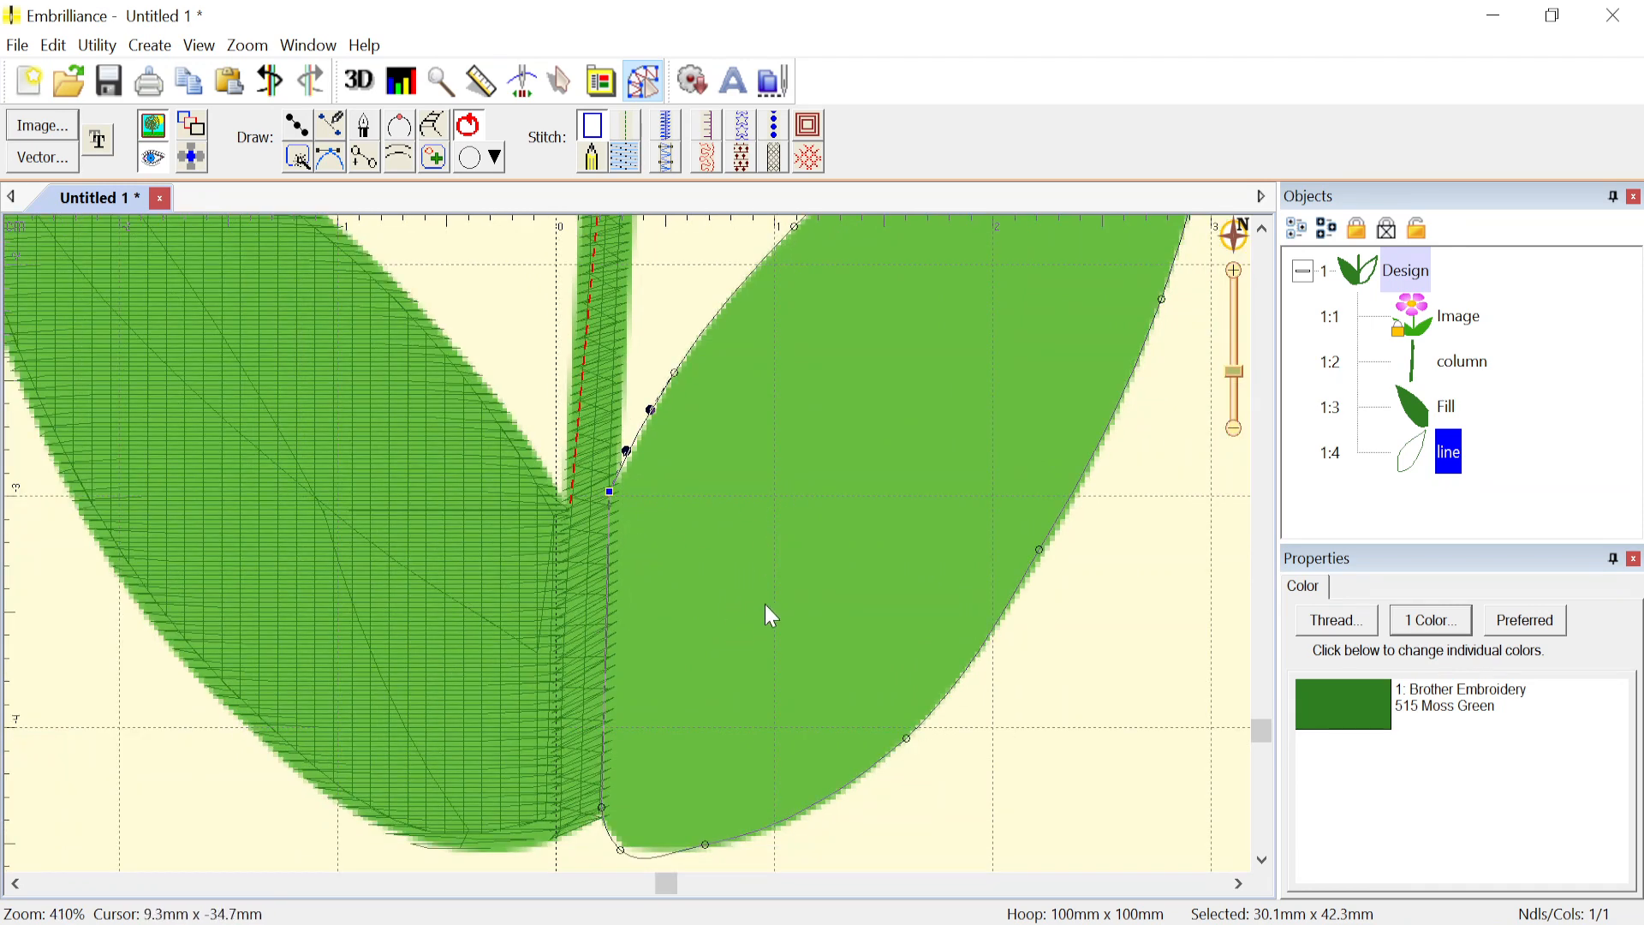
- Convert the right leaf's tip node to a cusp, and adjust its outer curve handle and position to match the leaf's point
scroll(627, 543, "down", 6)
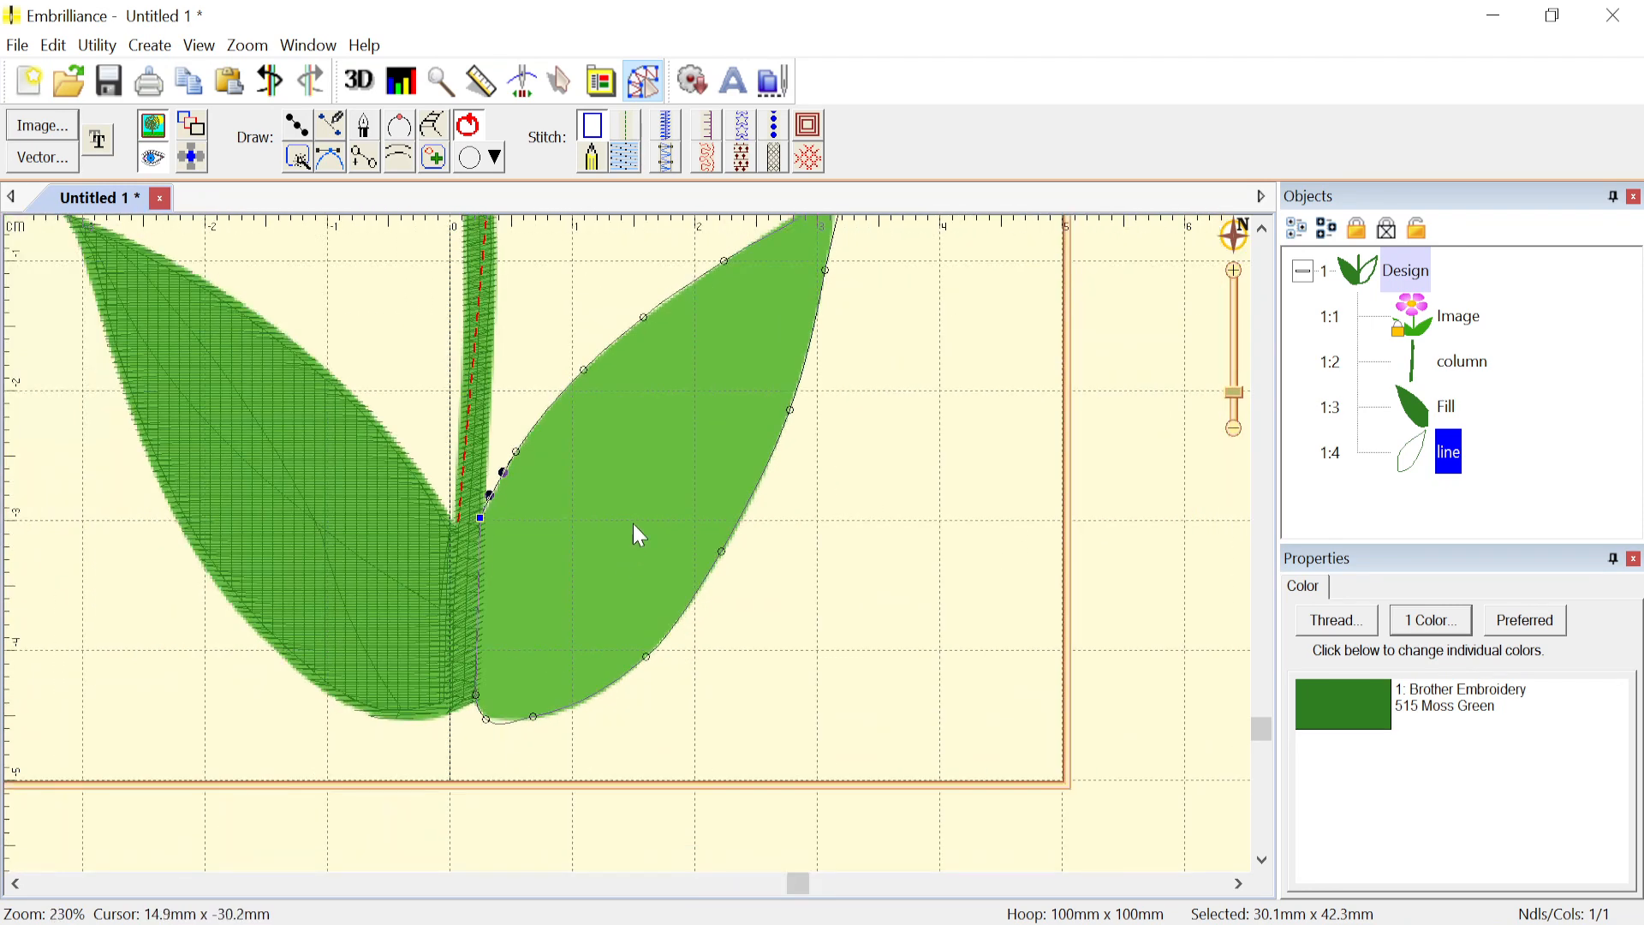
scroll(630, 548, "up", 7)
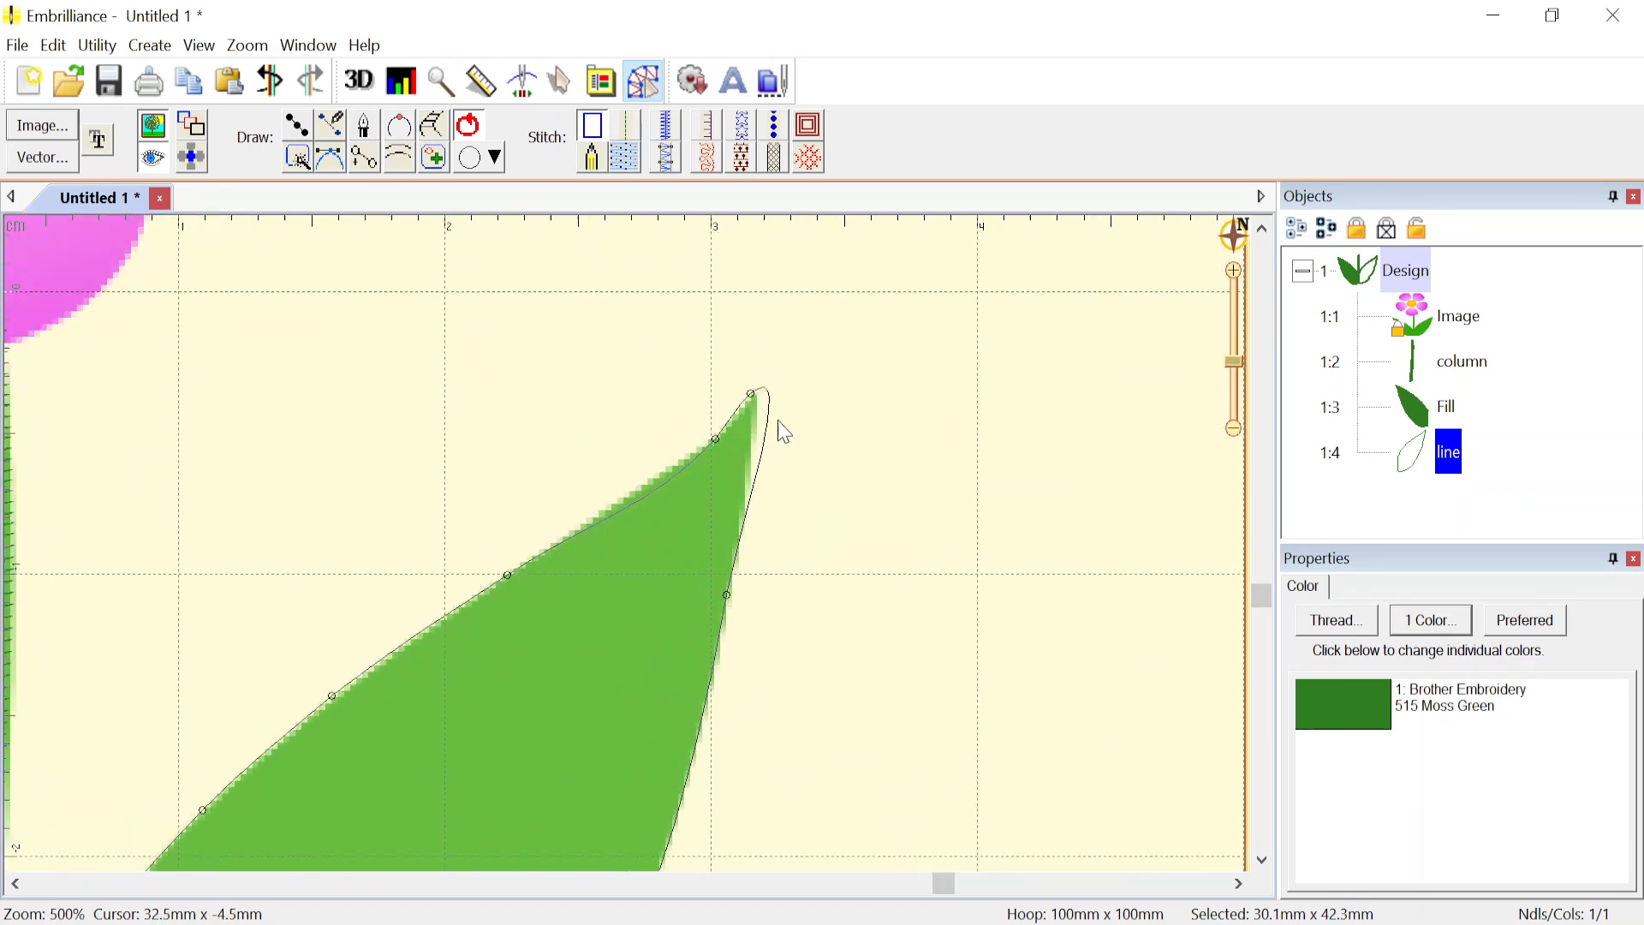
right_click(751, 397)
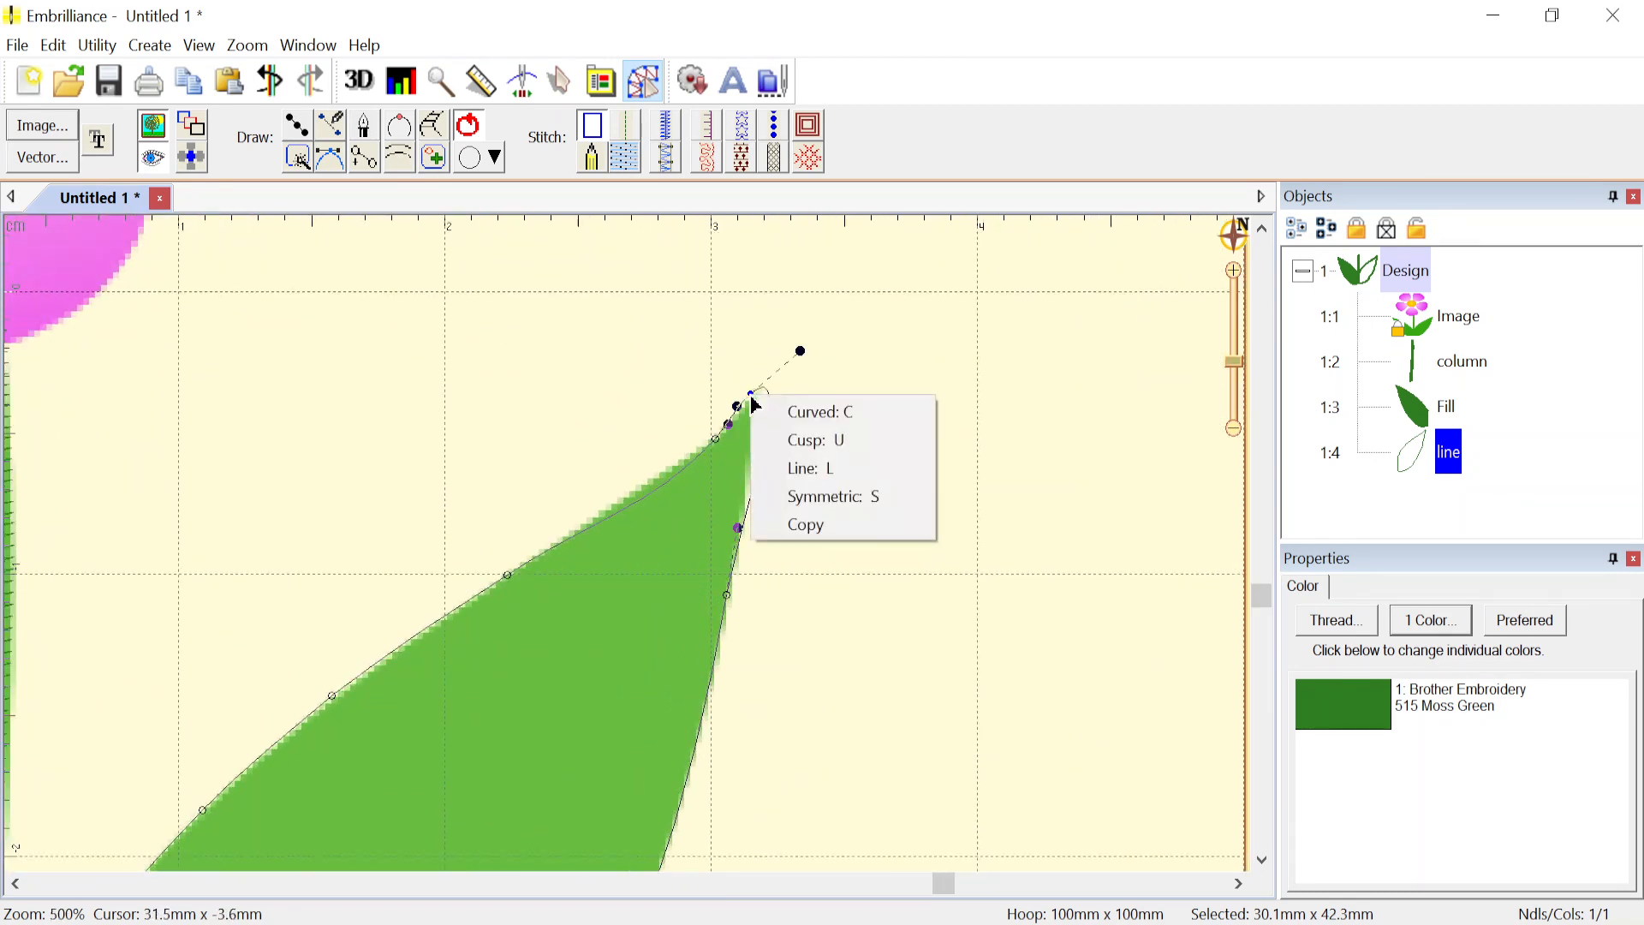
left_click(789, 440)
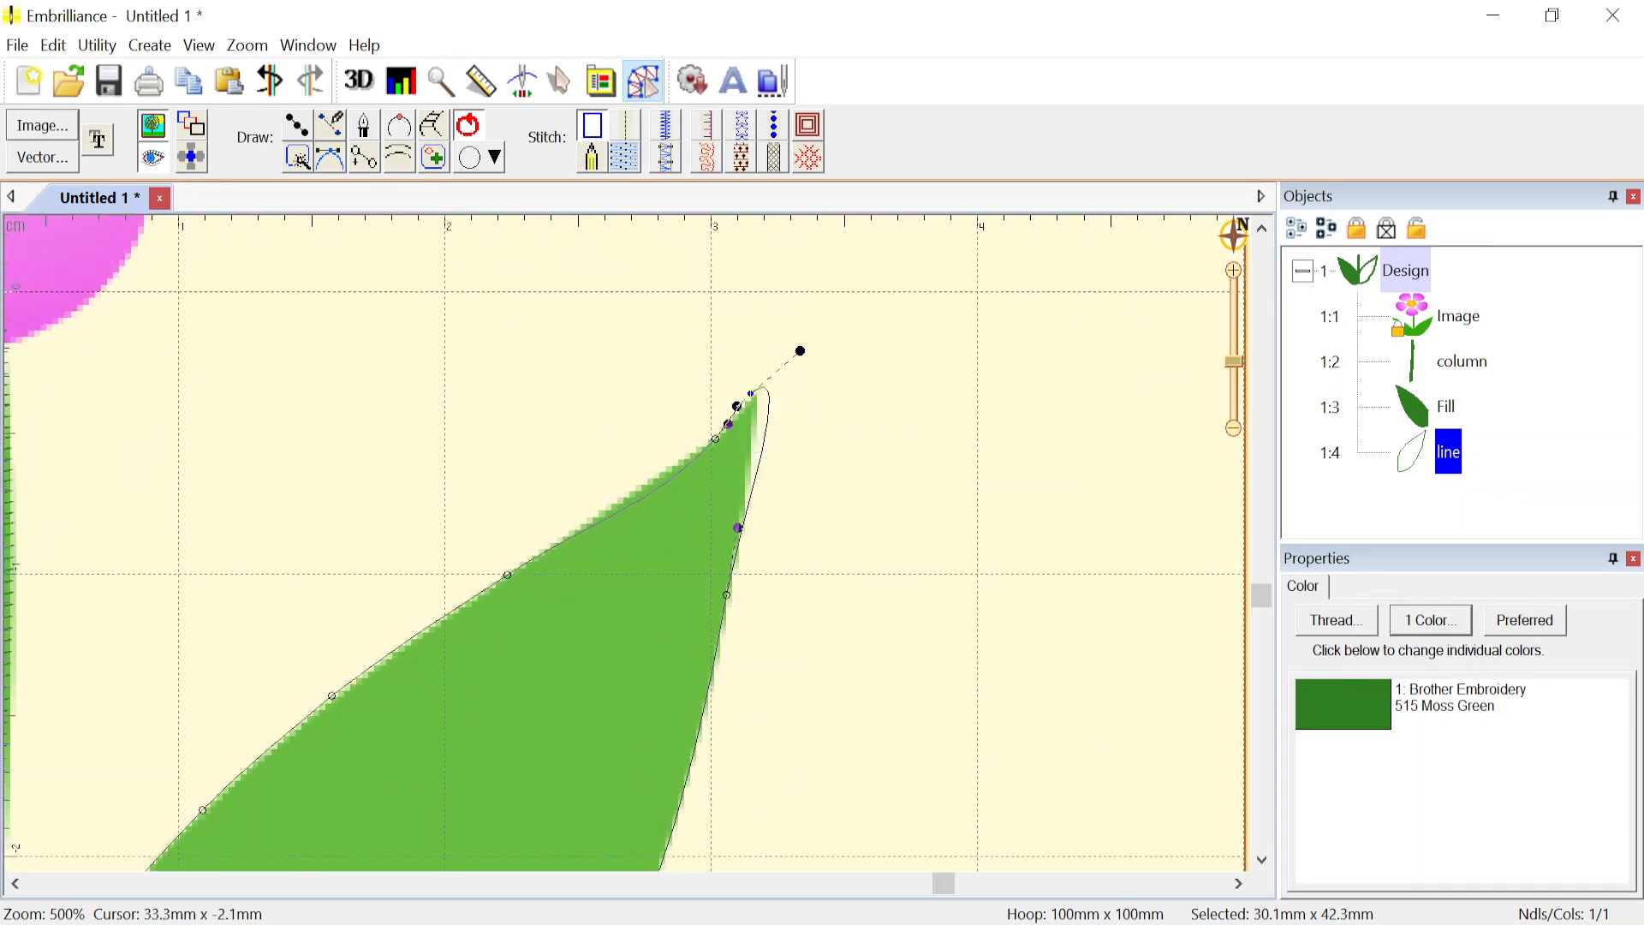
left_click_drag(801, 350, 753, 463)
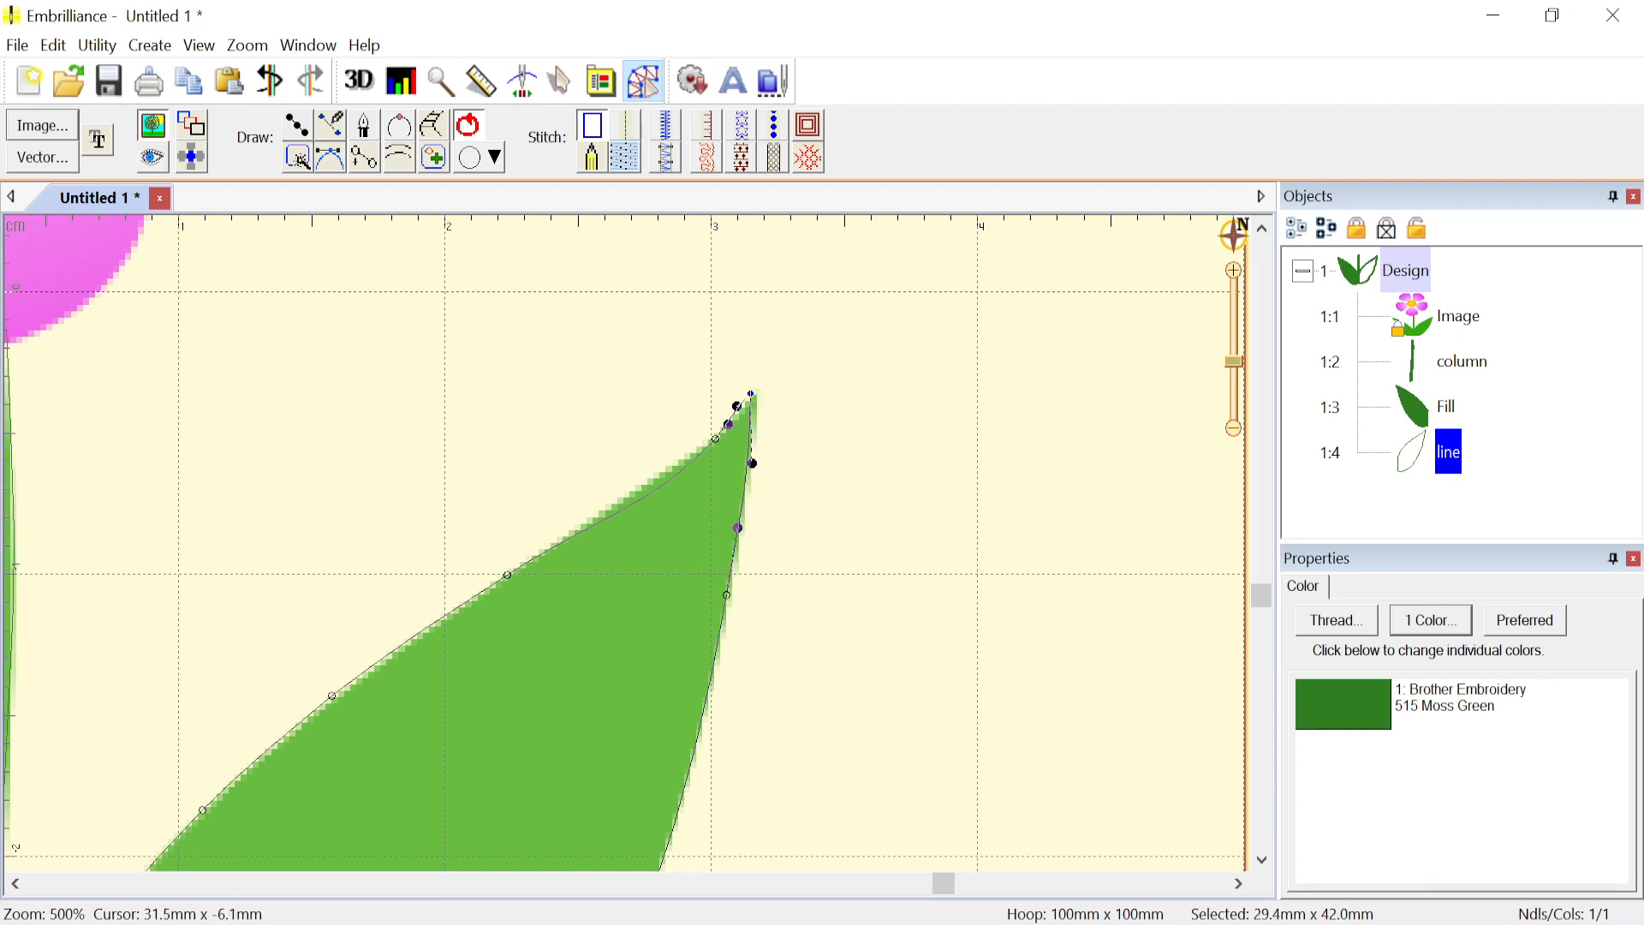
left_click_drag(751, 394, 757, 396)
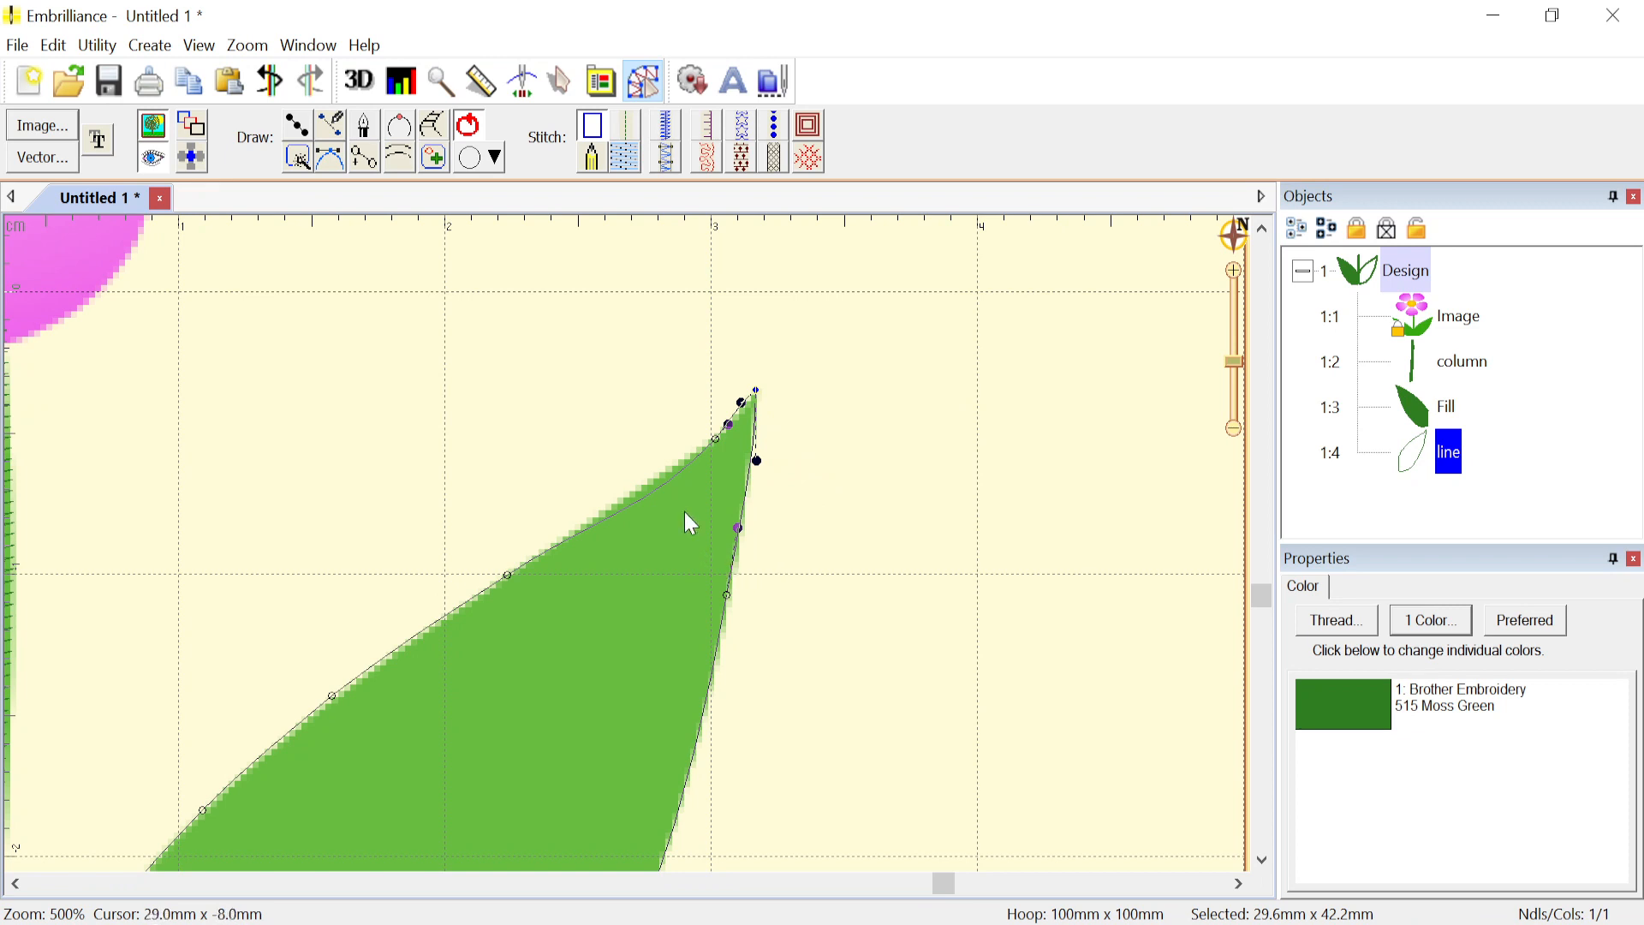
- Reposition the node just below the right leaf's tip and reshape its curve handle to follow the upper edge, and deselect the outline
left_click(717, 440)
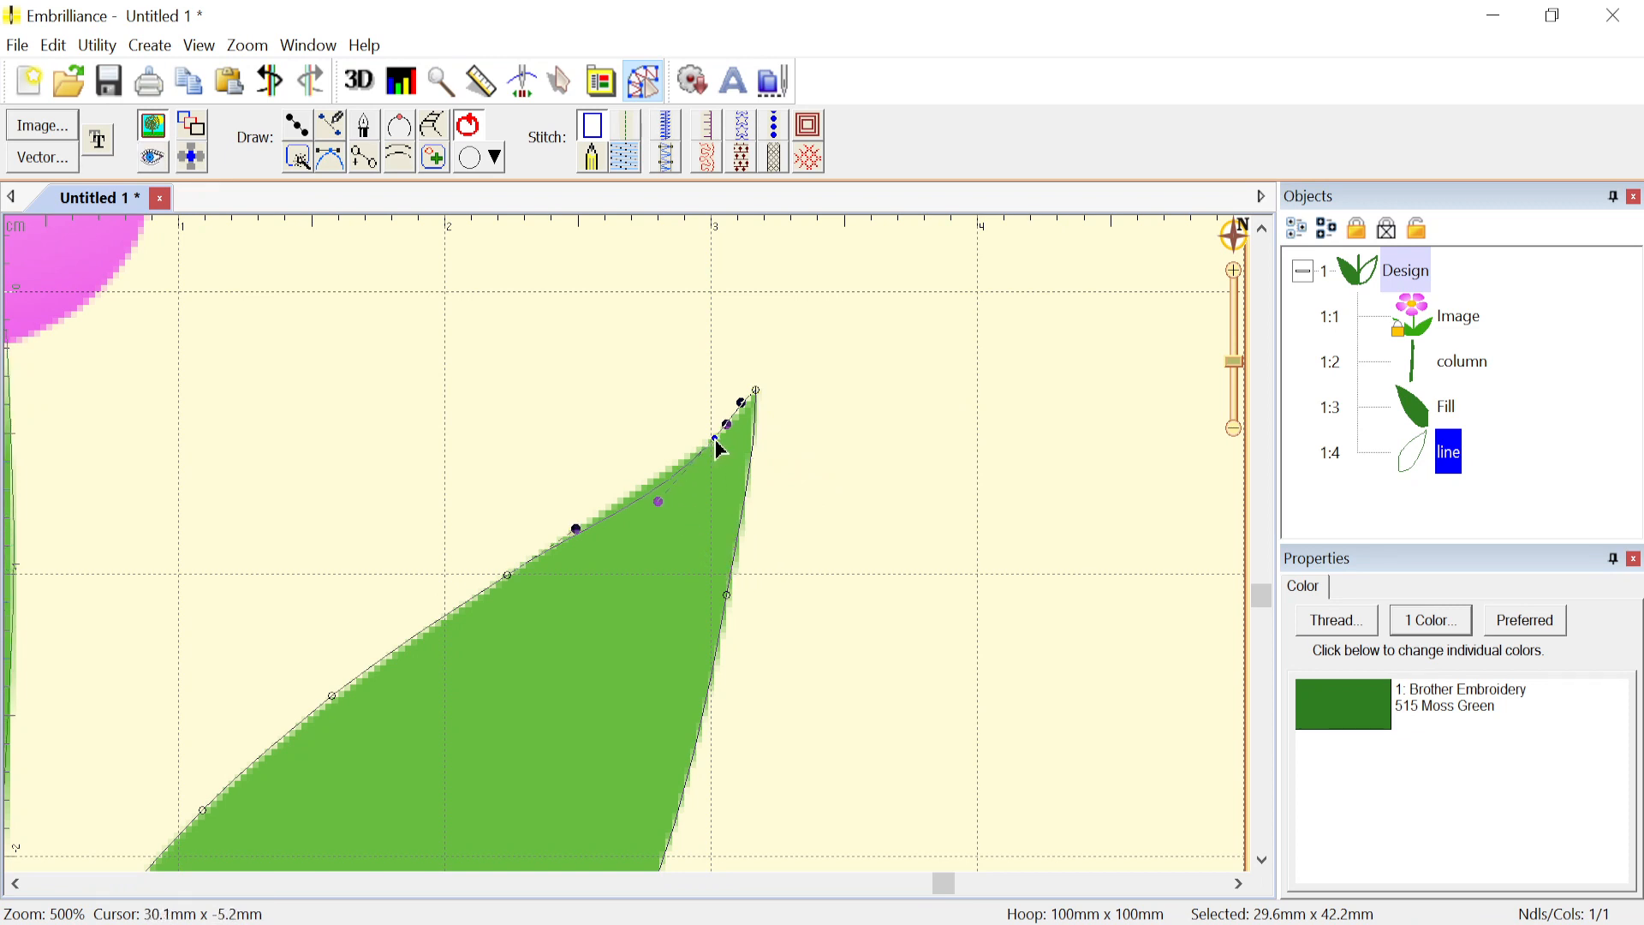
mouse_move(718, 444)
left_mouse_down()
mouse_move(734, 448)
mouse_move(718, 455)
left_mouse_up()
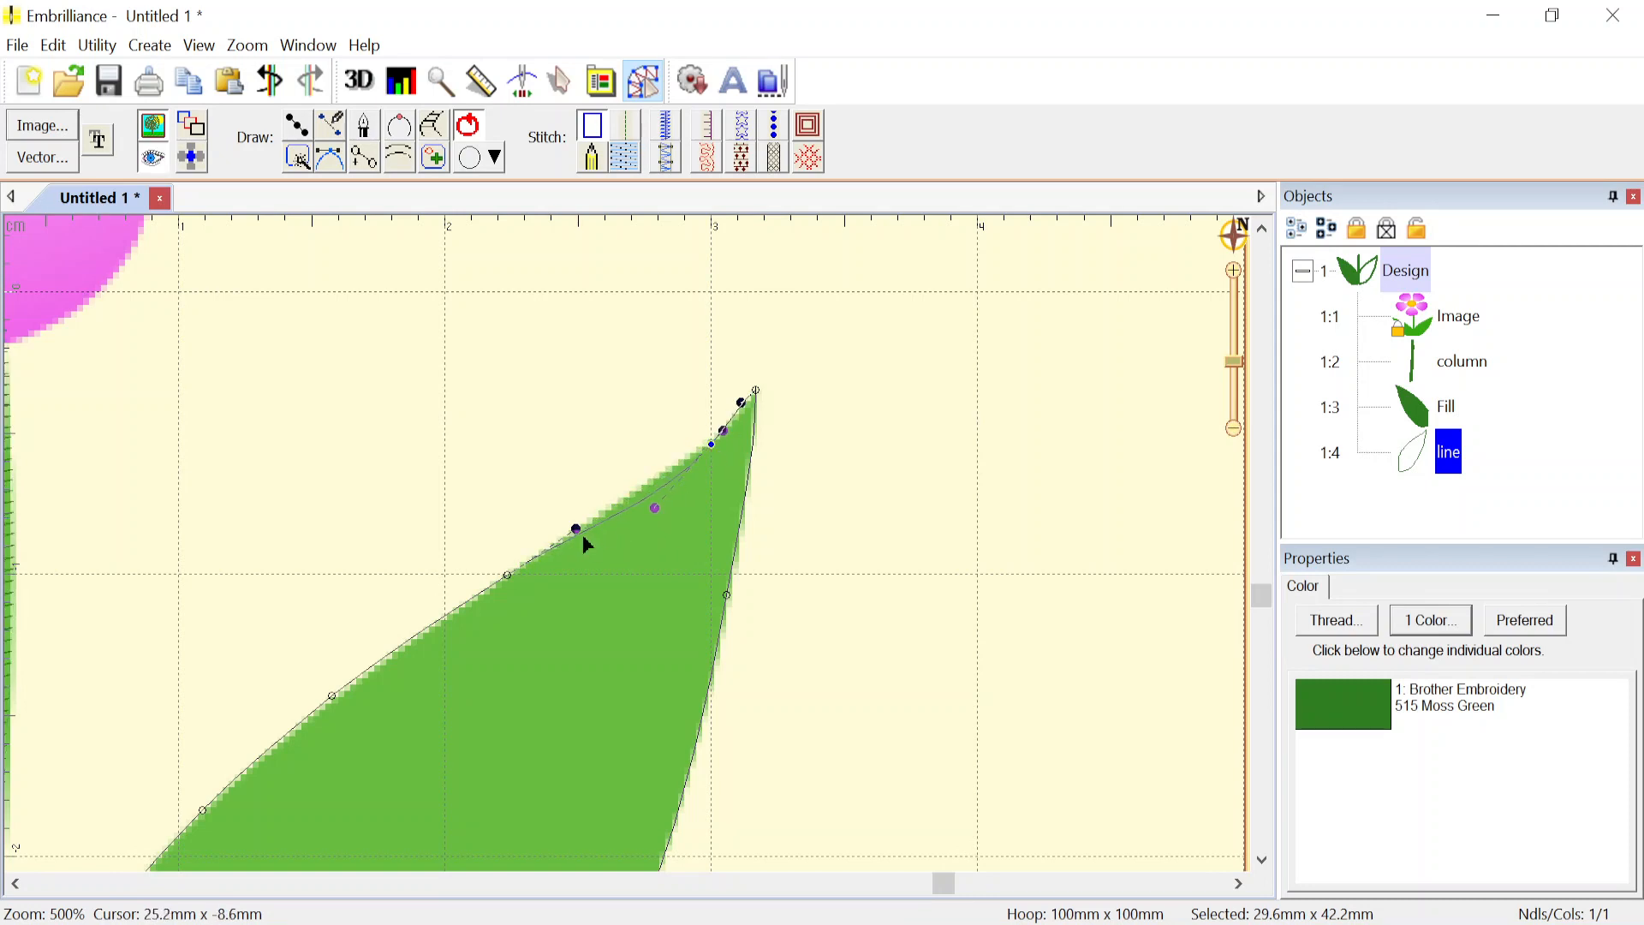
left_click_drag(655, 508, 643, 494)
left_click(798, 522)
scroll(798, 523, "down", 3)
scroll(634, 557, "down", 3)
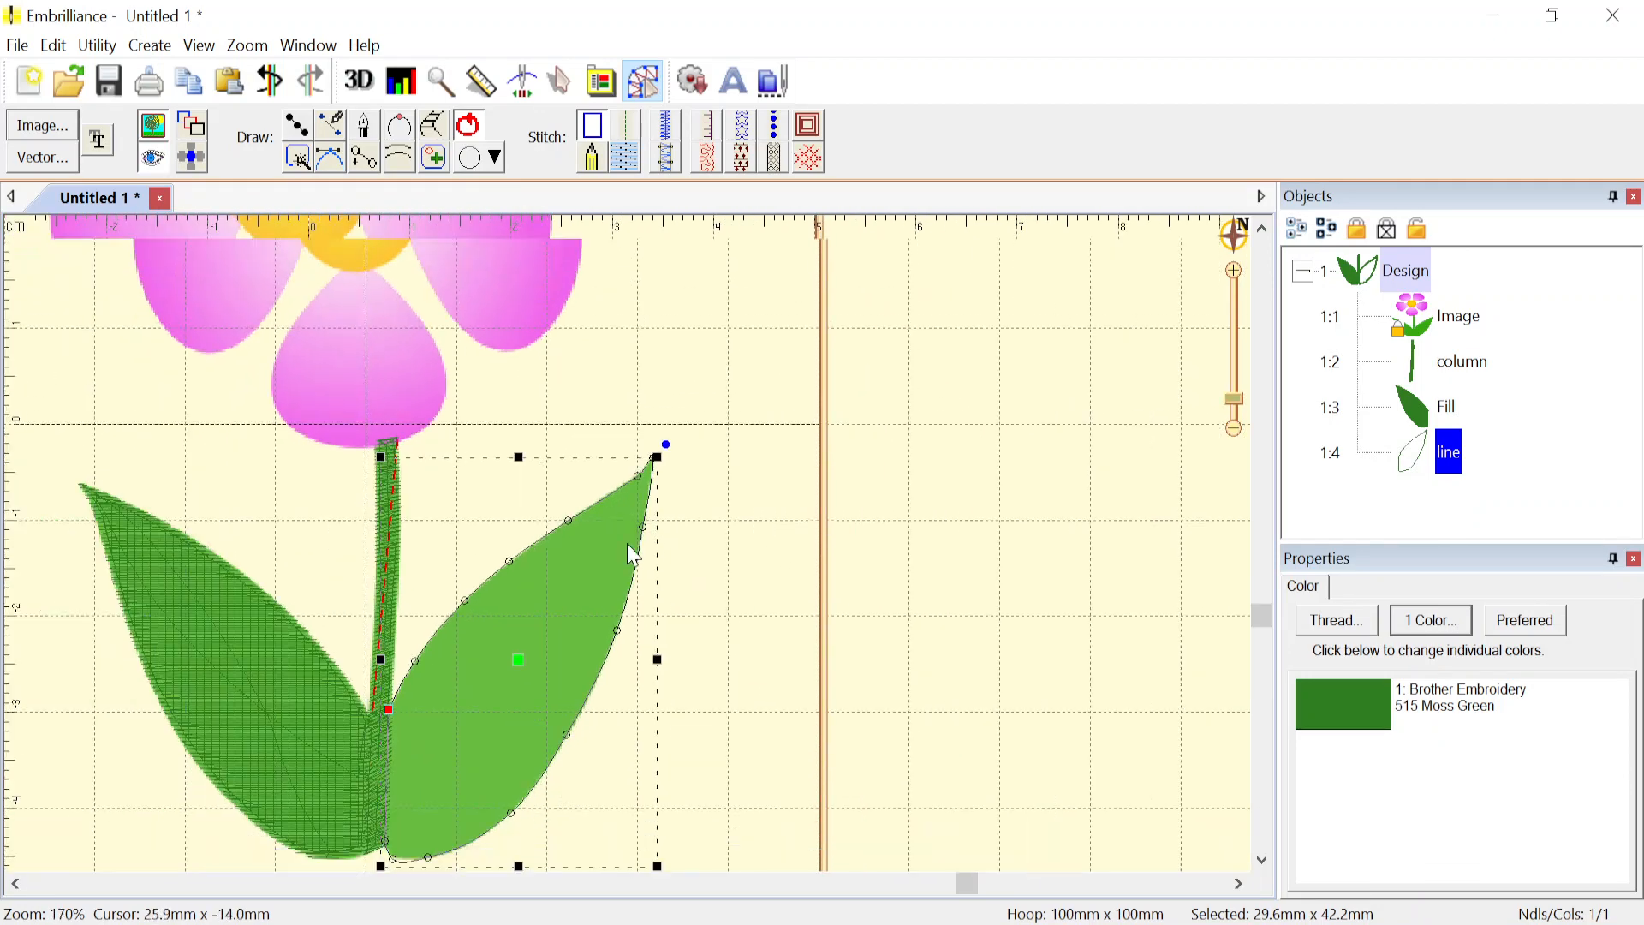
left_click(717, 536)
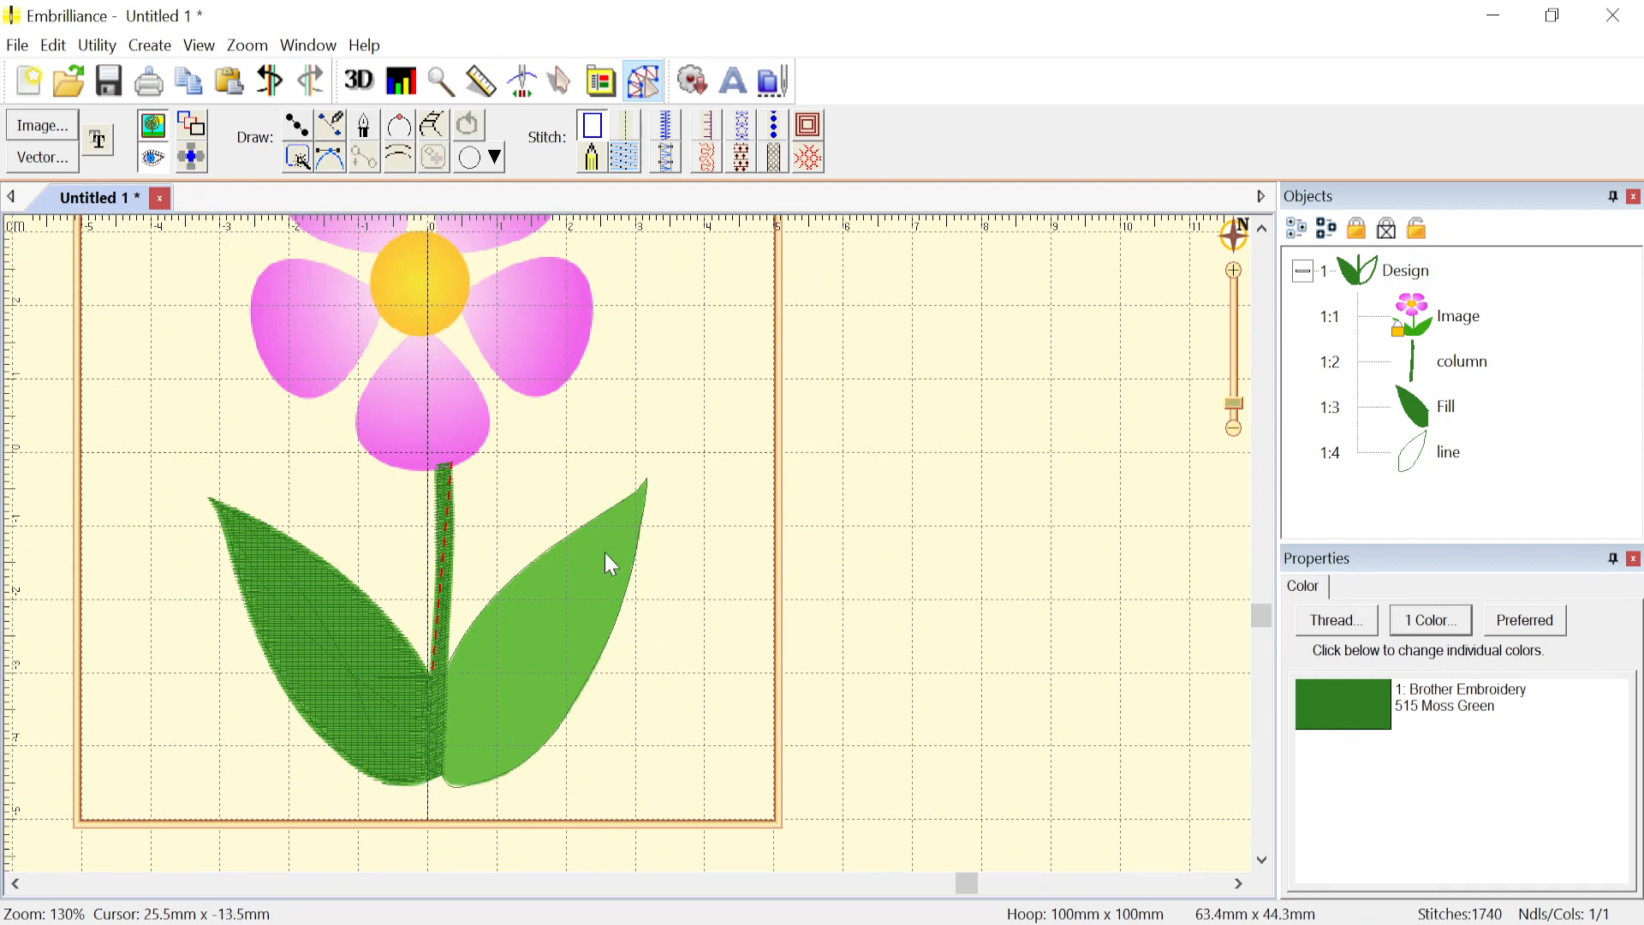
- Convert the right leaf outline to a fill stitch and deselect it
left_click(1447, 453)
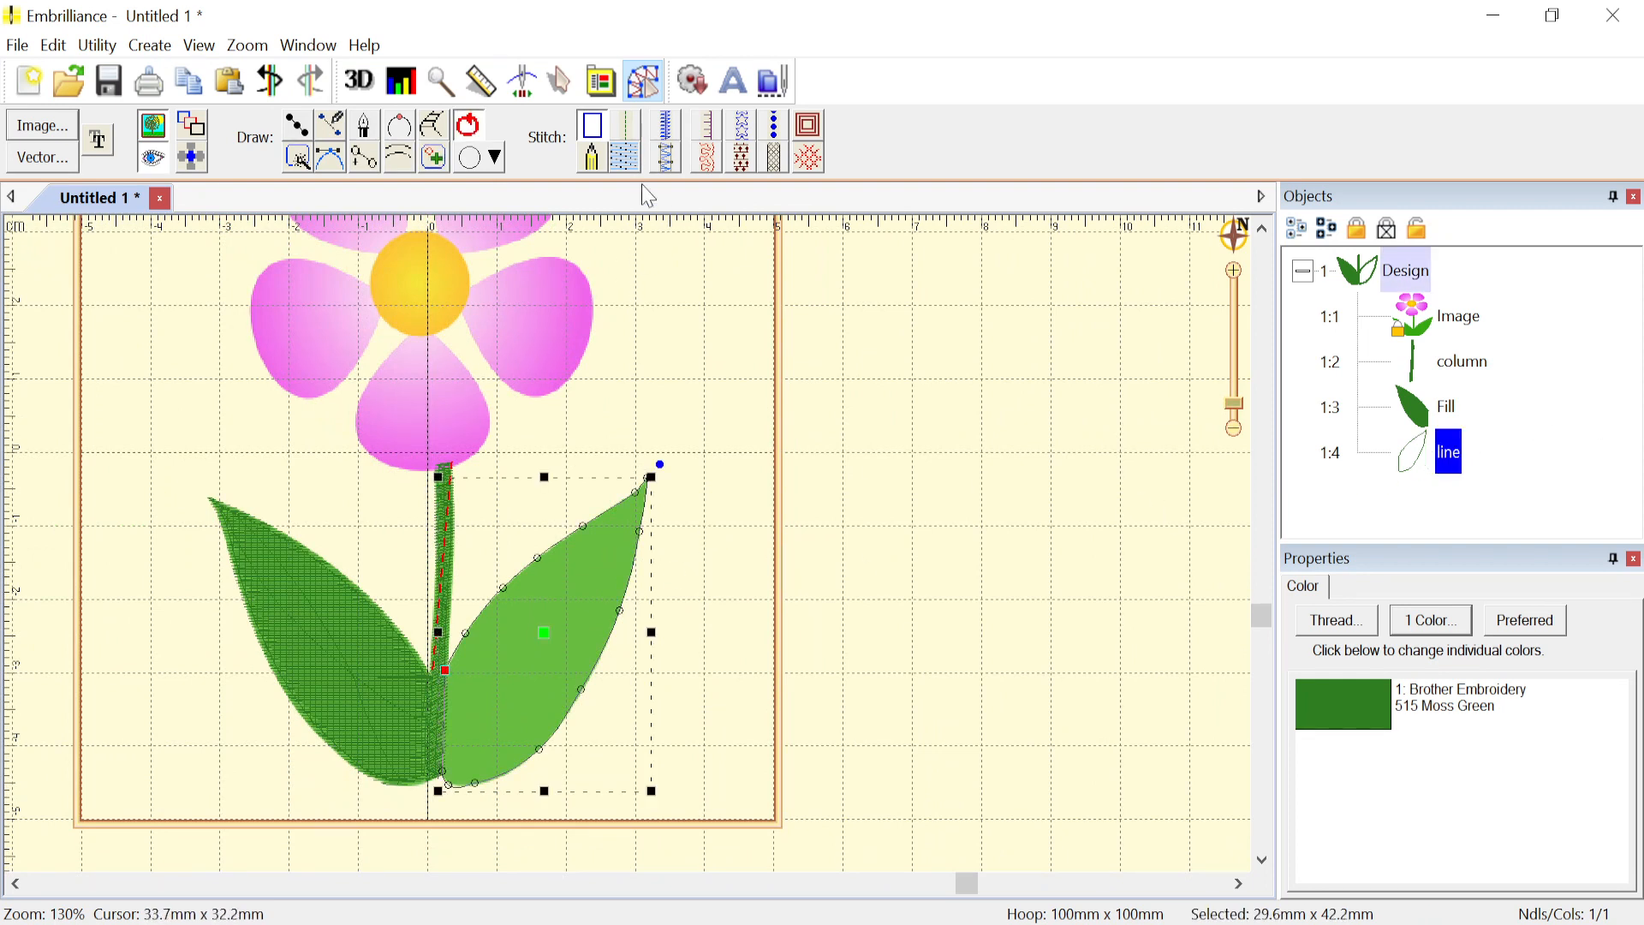
left_click(627, 158)
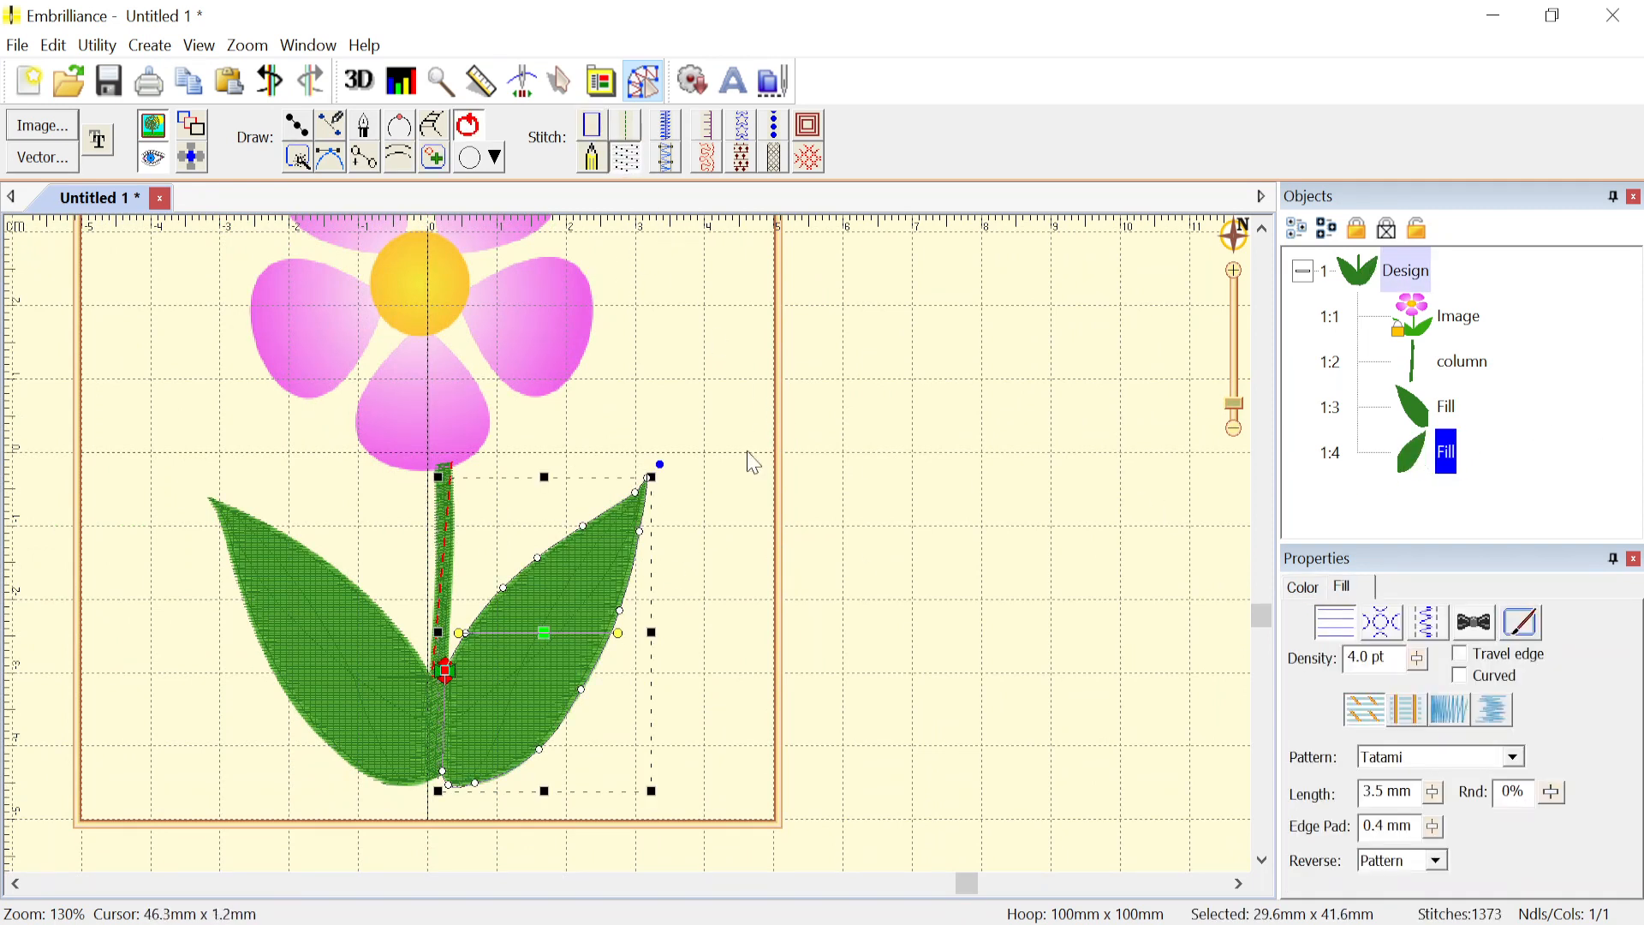
left_click(741, 503)
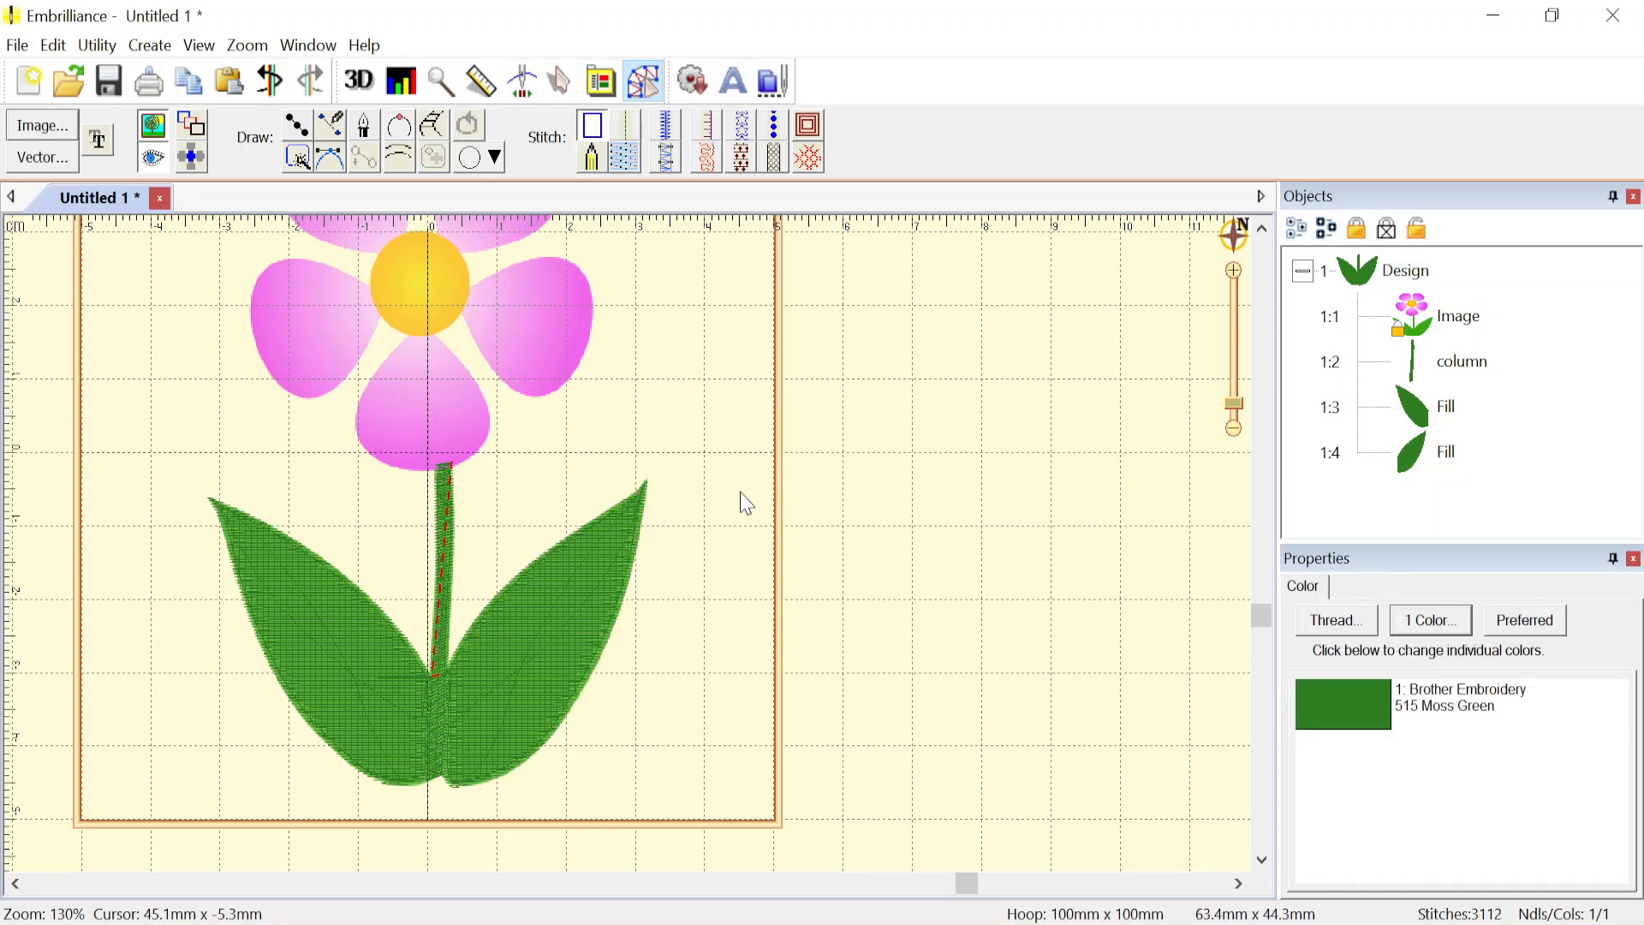
- Start a point-drawn outline for the bottom petal at the yellow centre, following its upper left edge downward
scroll(165, 512, "down", 1)
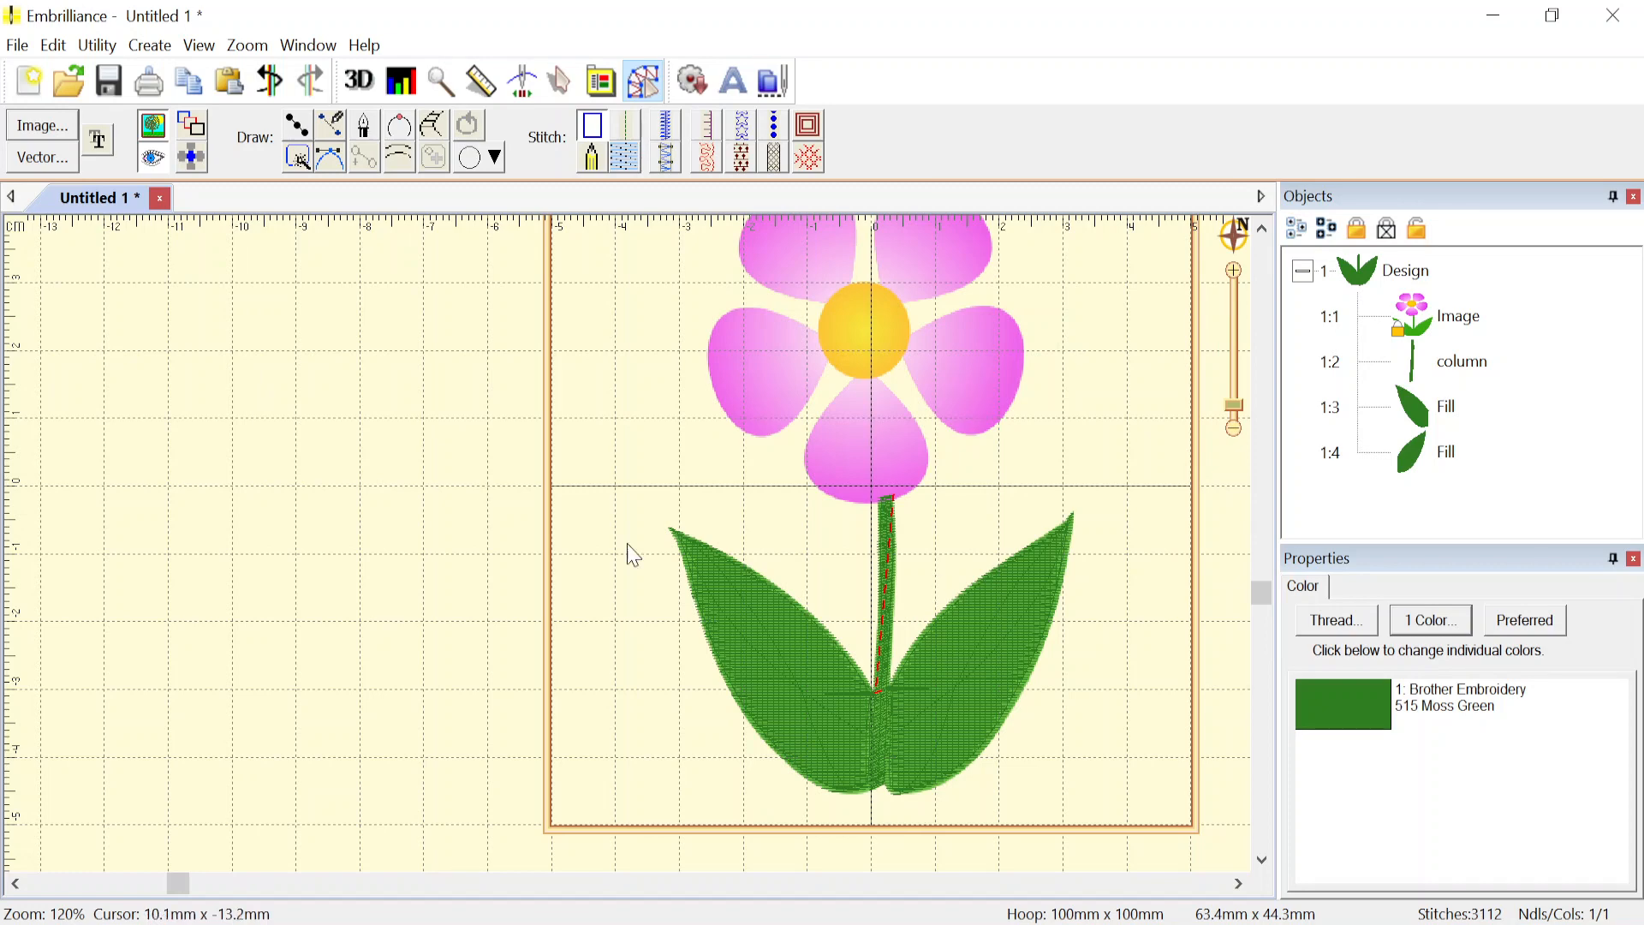
scroll(628, 554, "down", 1)
scroll(633, 555, "down", 1)
scroll(634, 555, "up", 5)
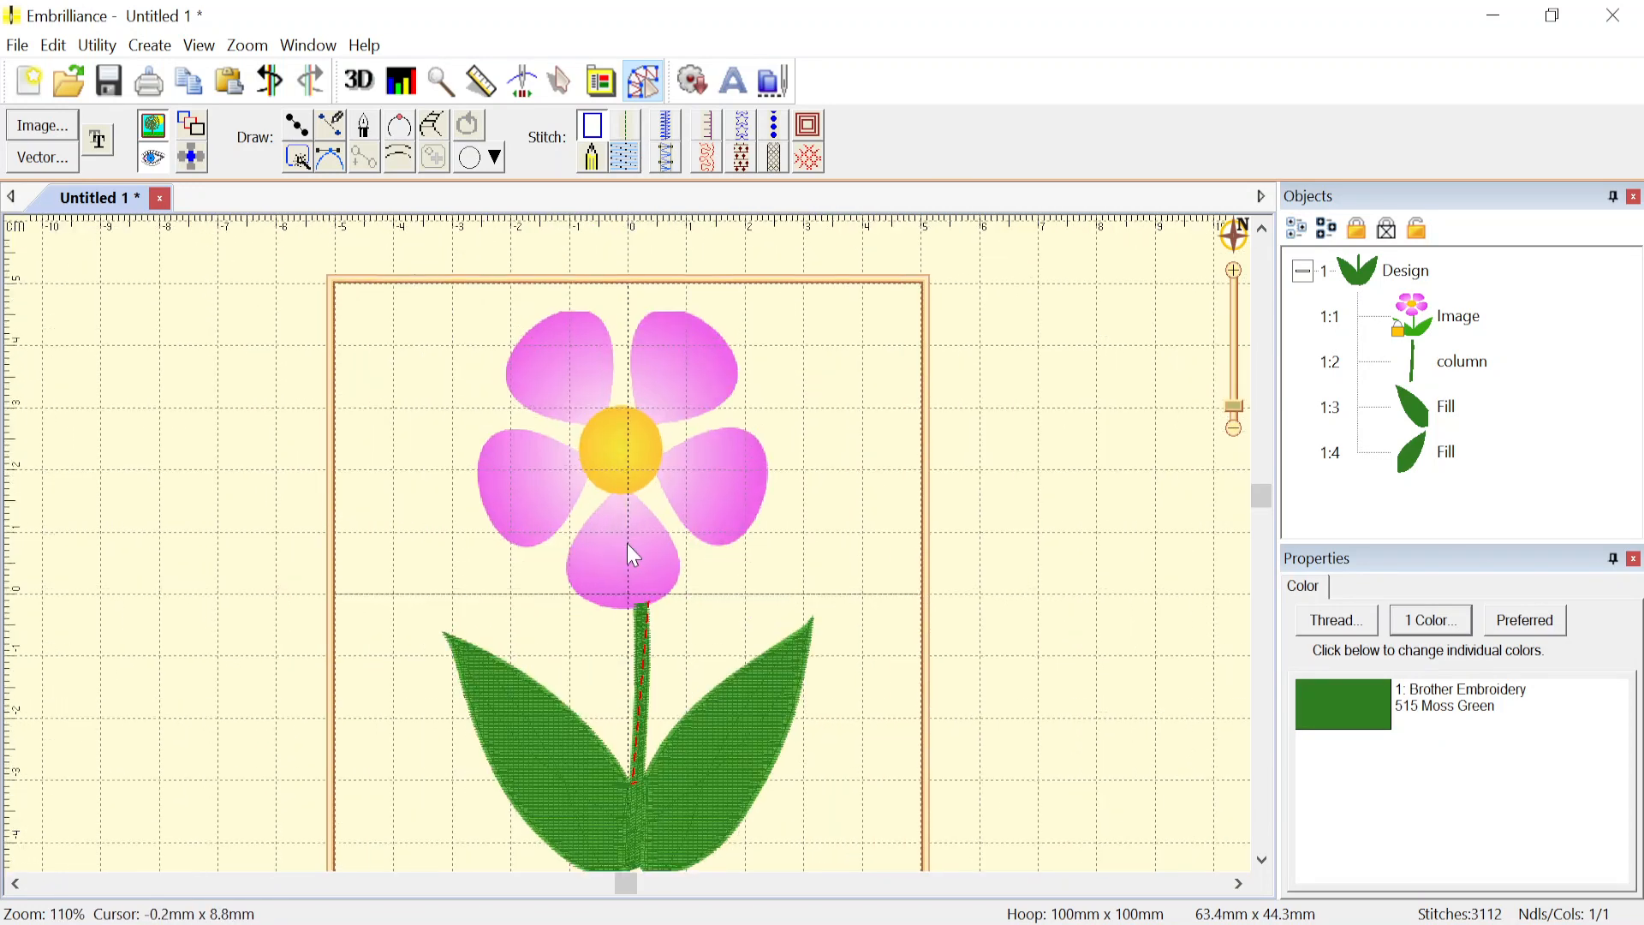
scroll(633, 555, "up", 3)
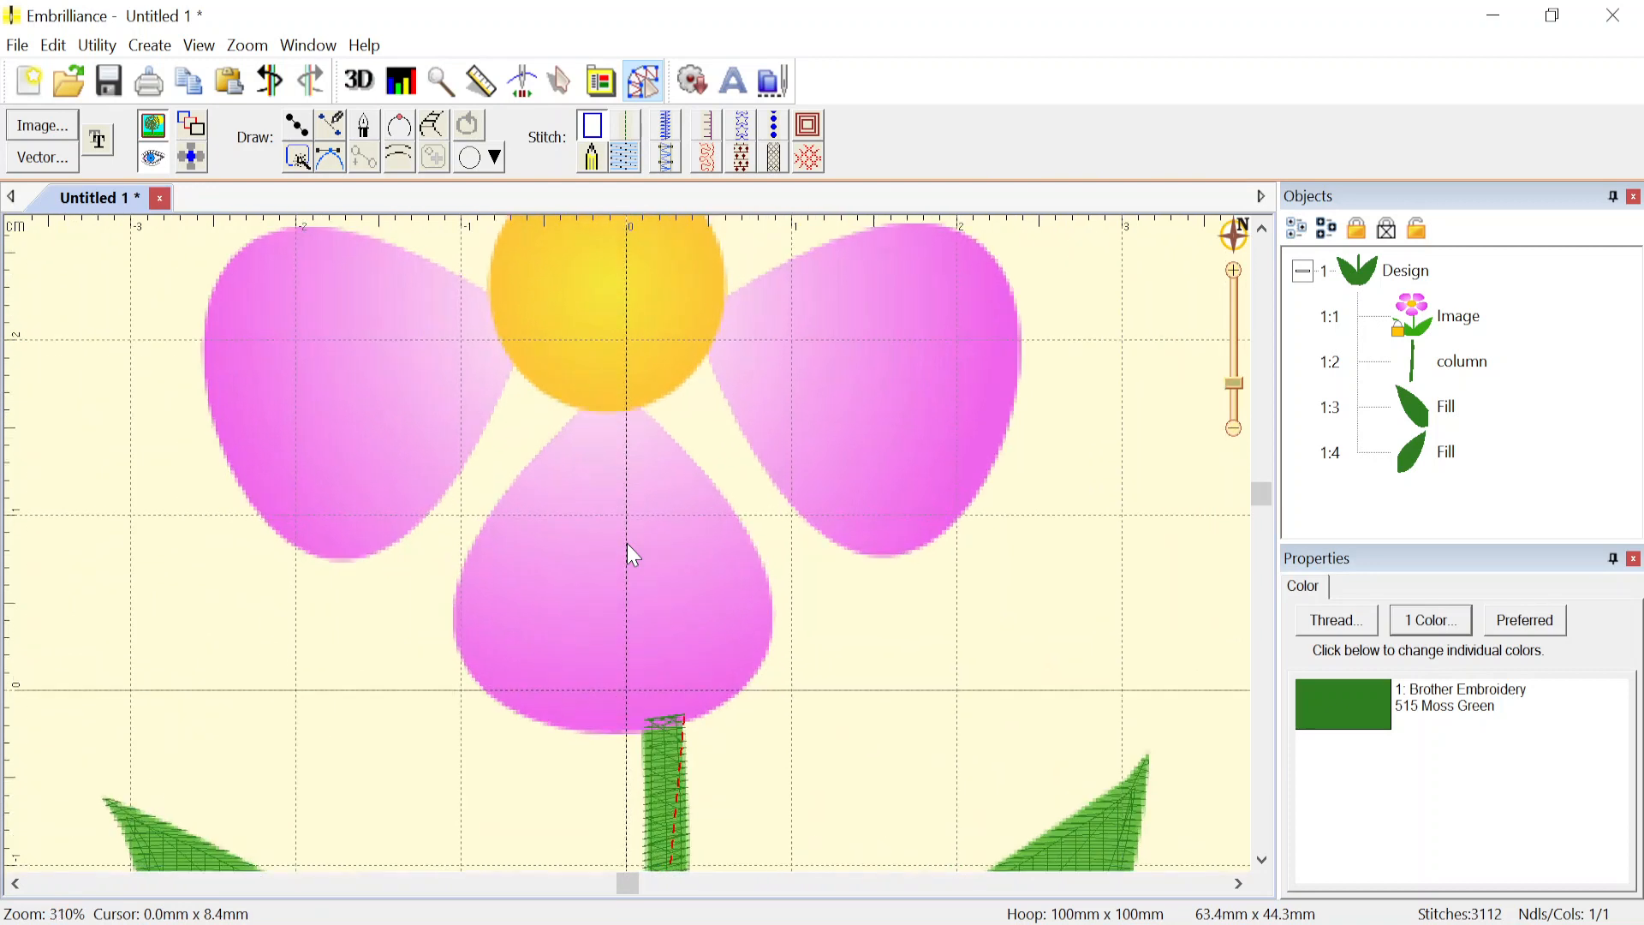
left_click(297, 126)
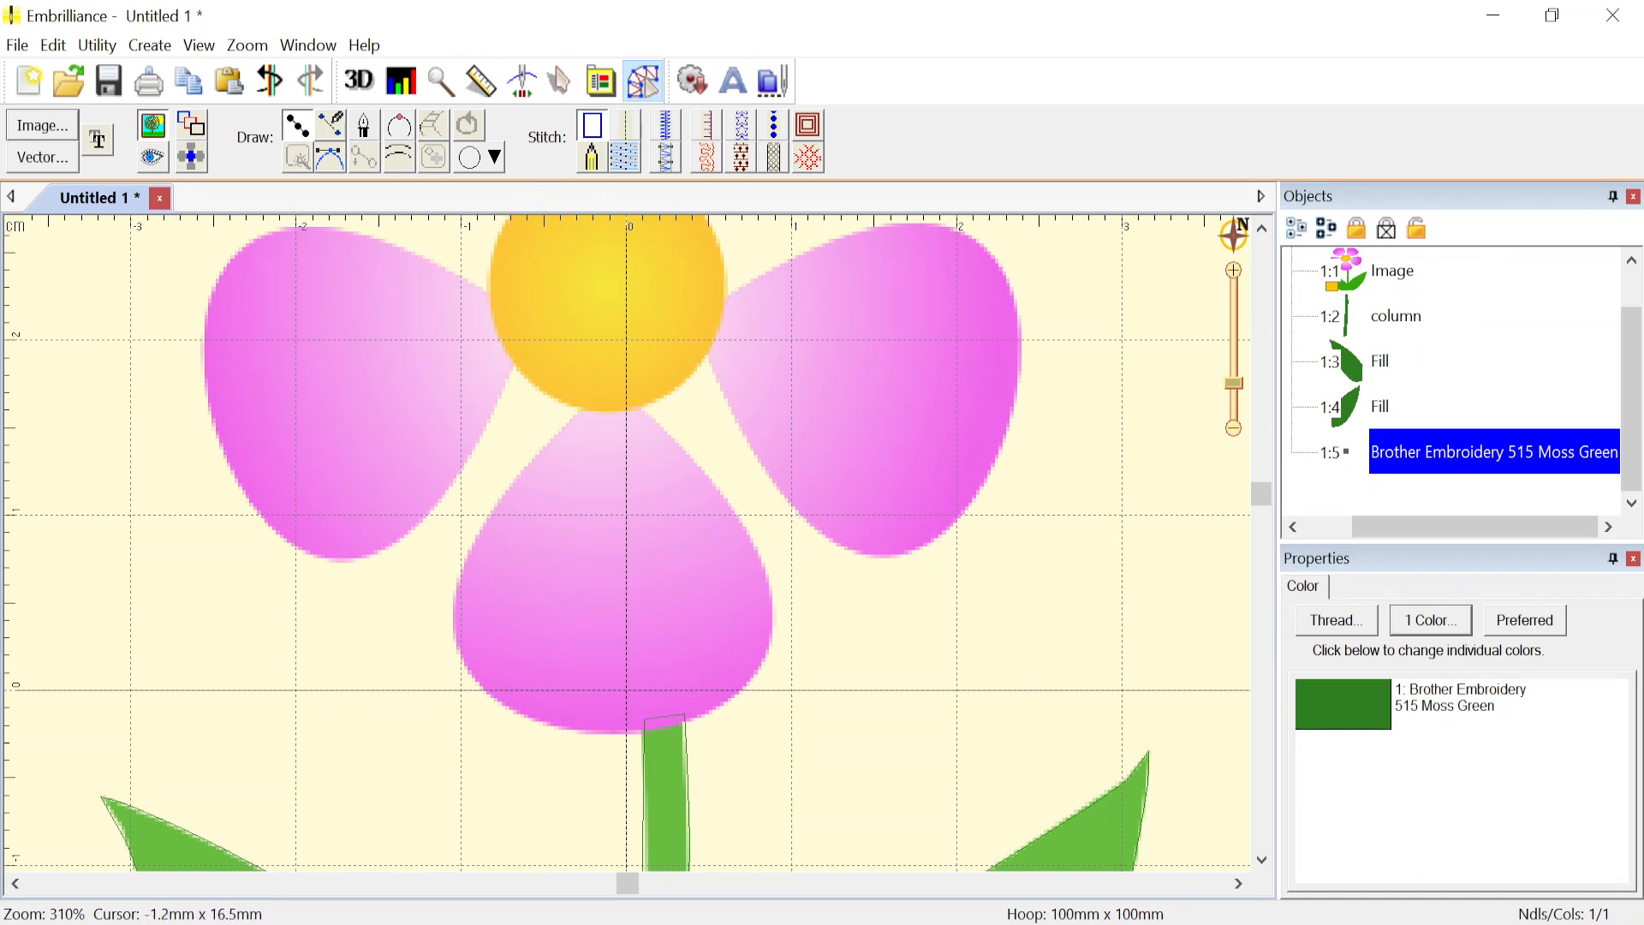
scroll(609, 395, "up", 3)
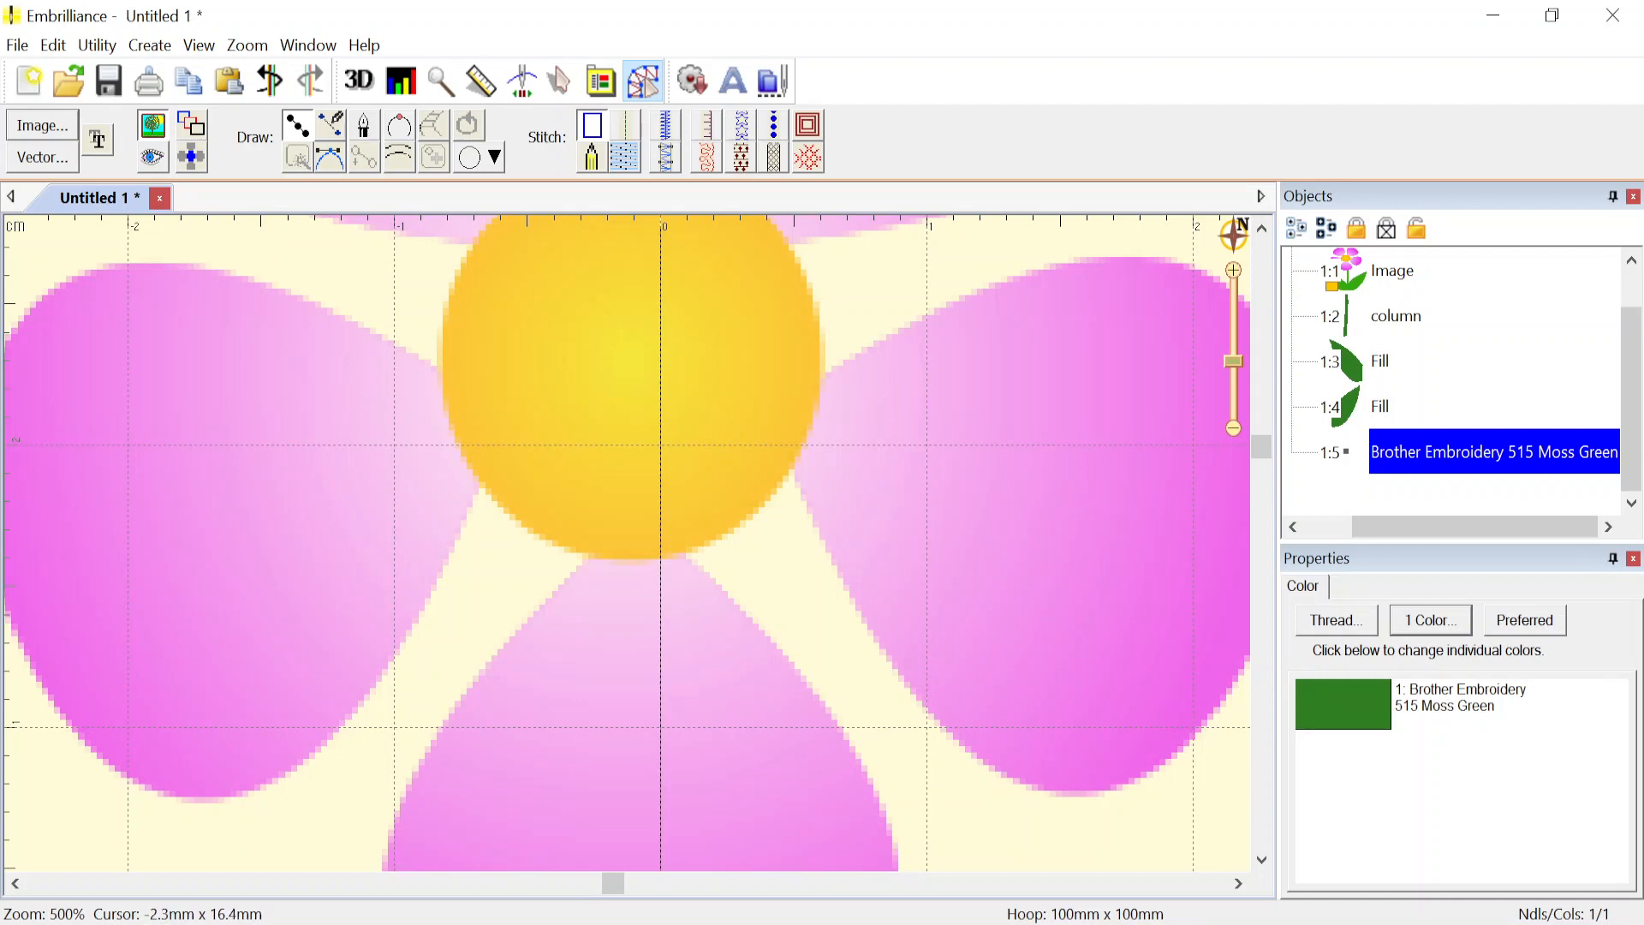
type("line")
key("Return")
left_click(522, 628)
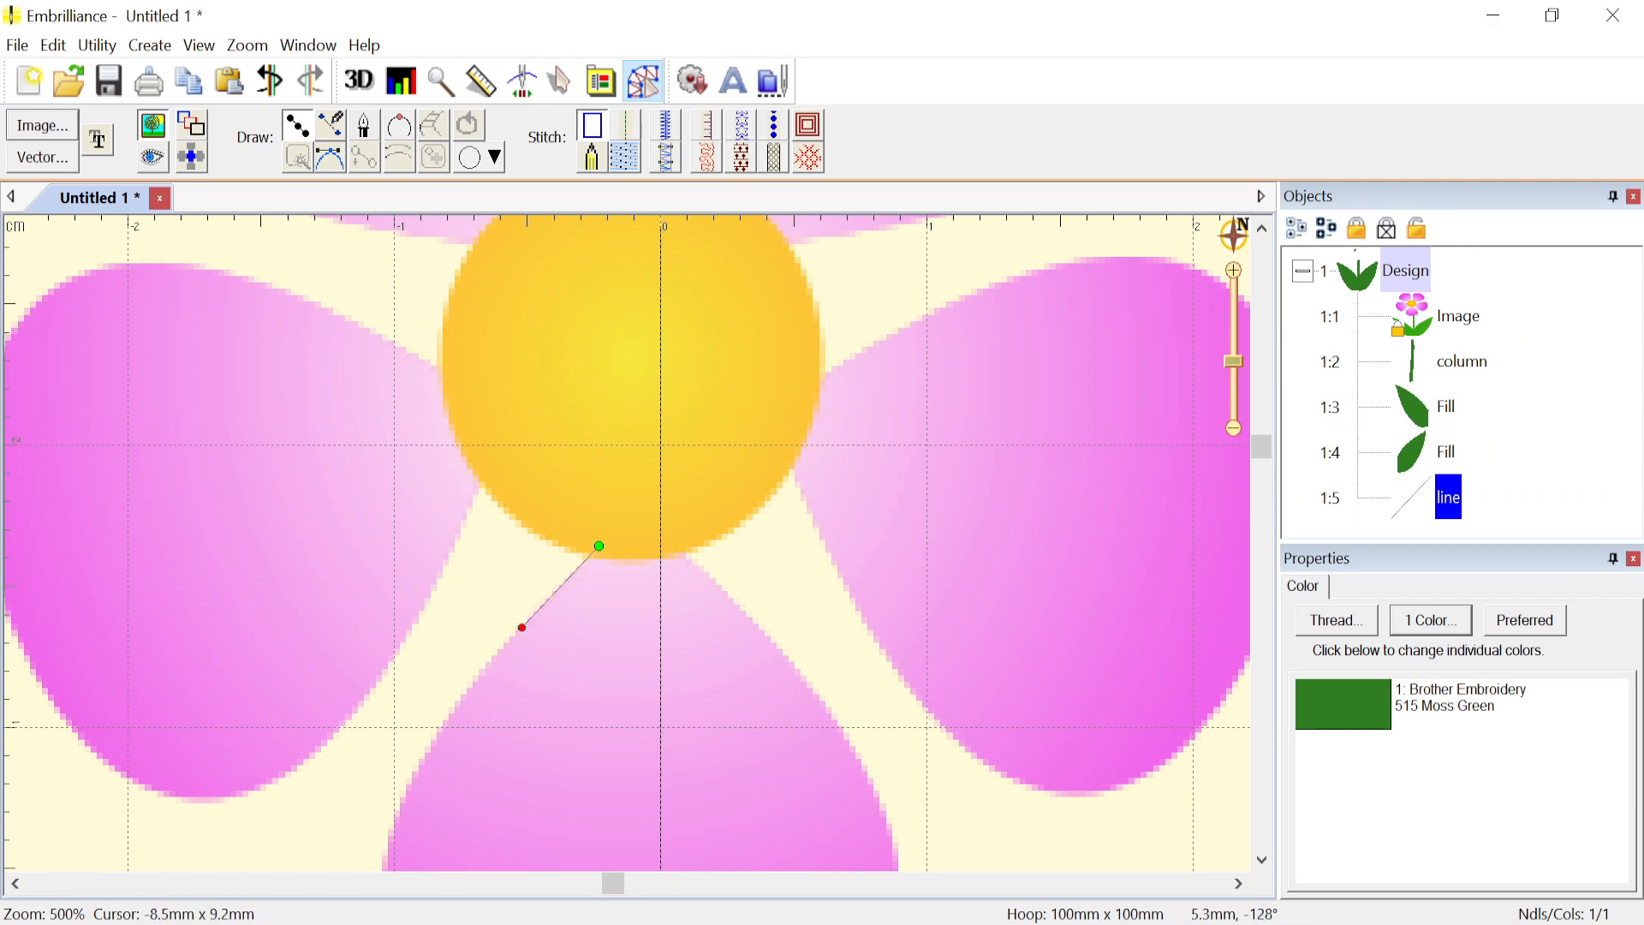
left_click(428, 745)
- Continue the bottom petal outline down the left side and around its rounded base past the stem
scroll(461, 739, "down", 3)
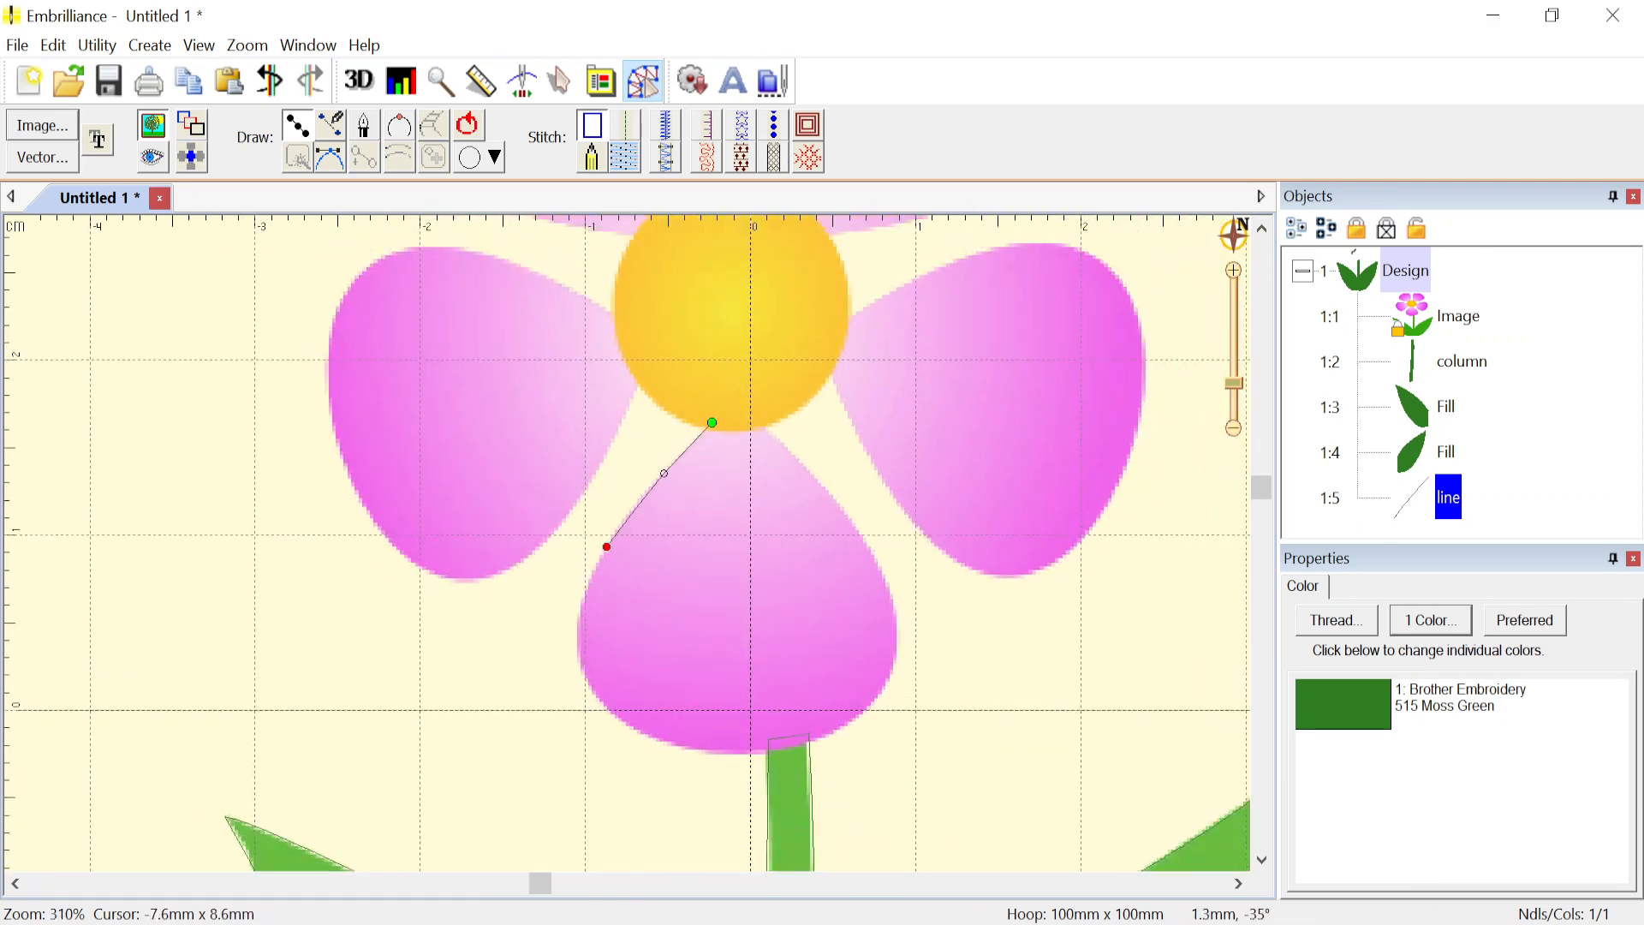
left_click(576, 621)
left_click(595, 690)
left_click(695, 746)
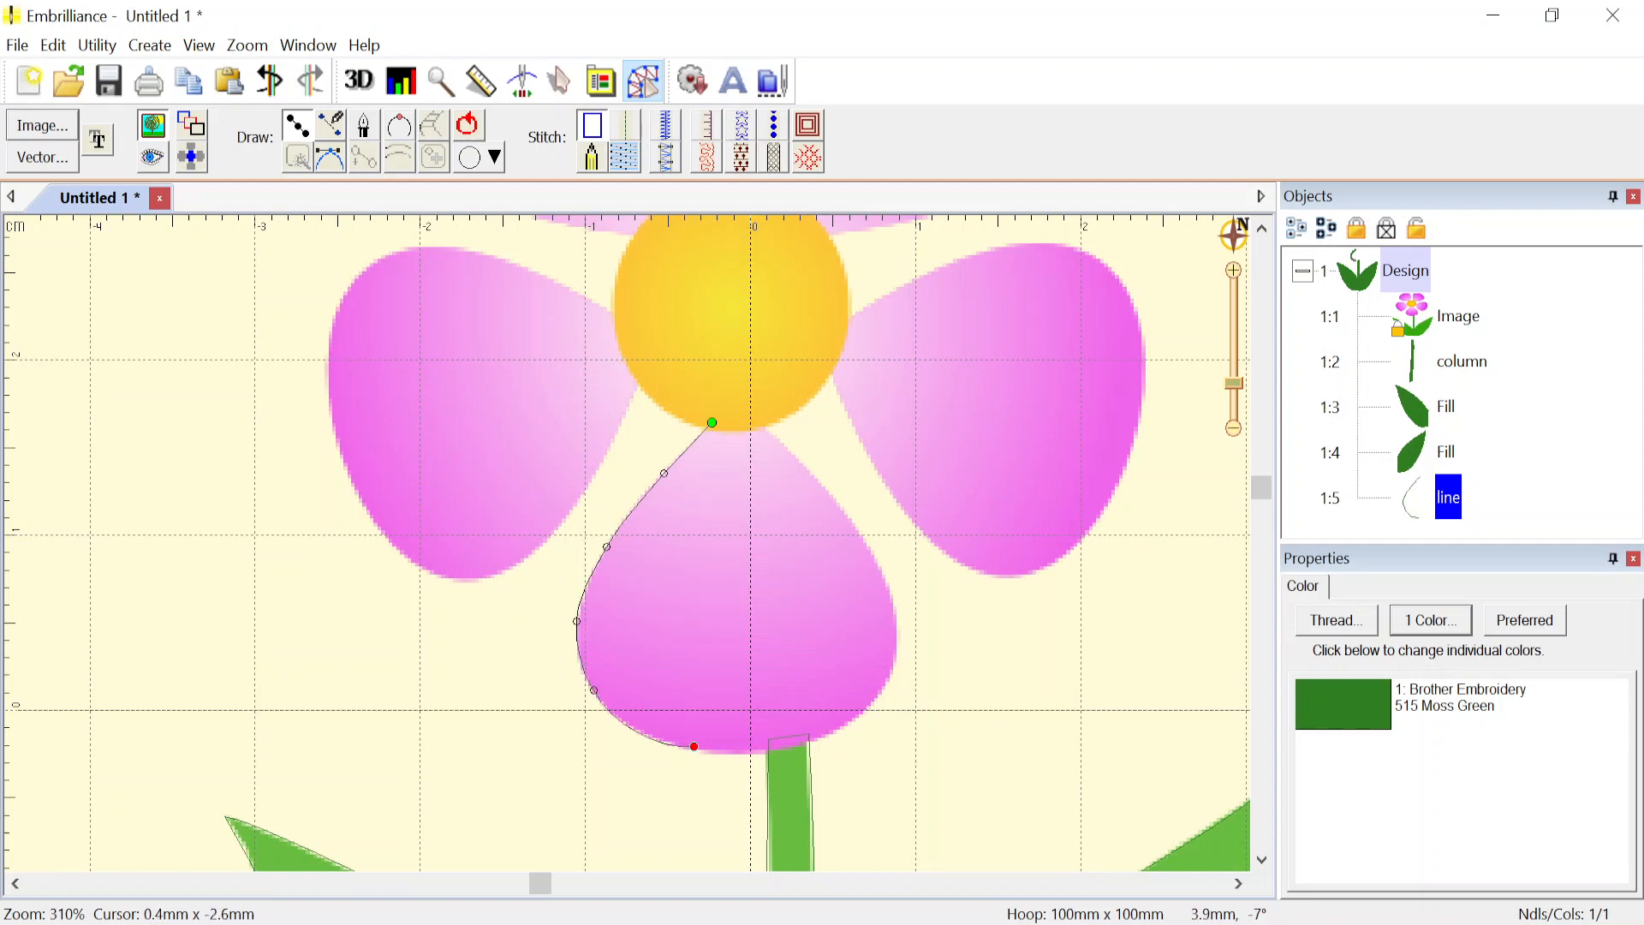
left_click(759, 751)
left_click(837, 725)
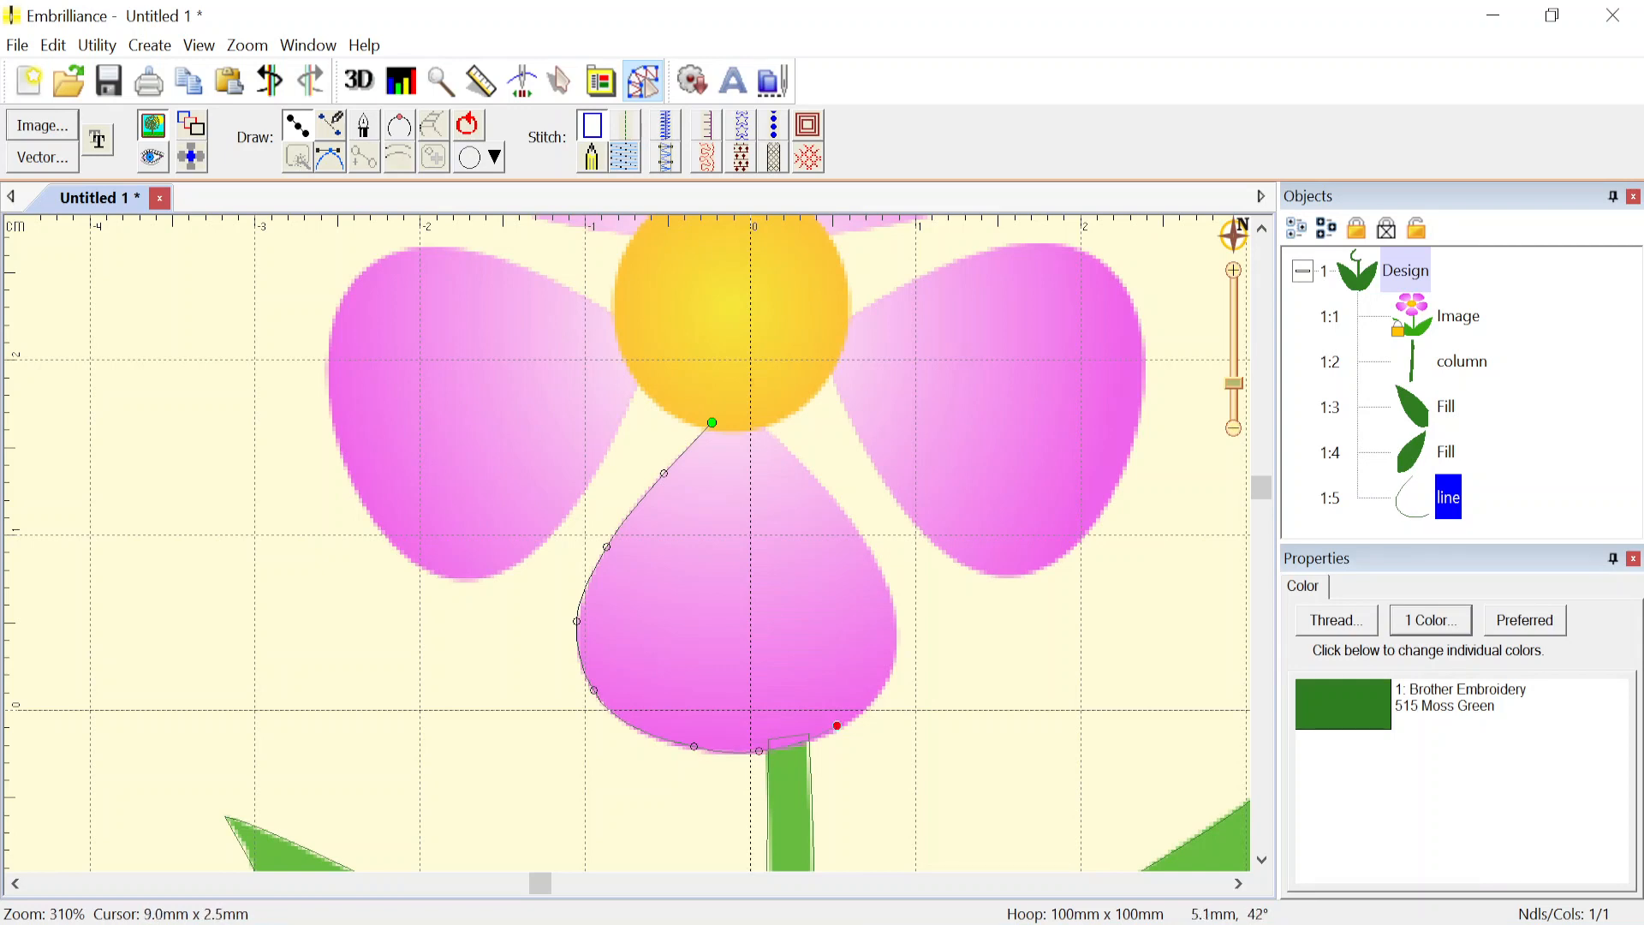
- Trace the bottom petal's right side up to the yellow centre and close the outline
left_click(893, 665)
left_click(884, 570)
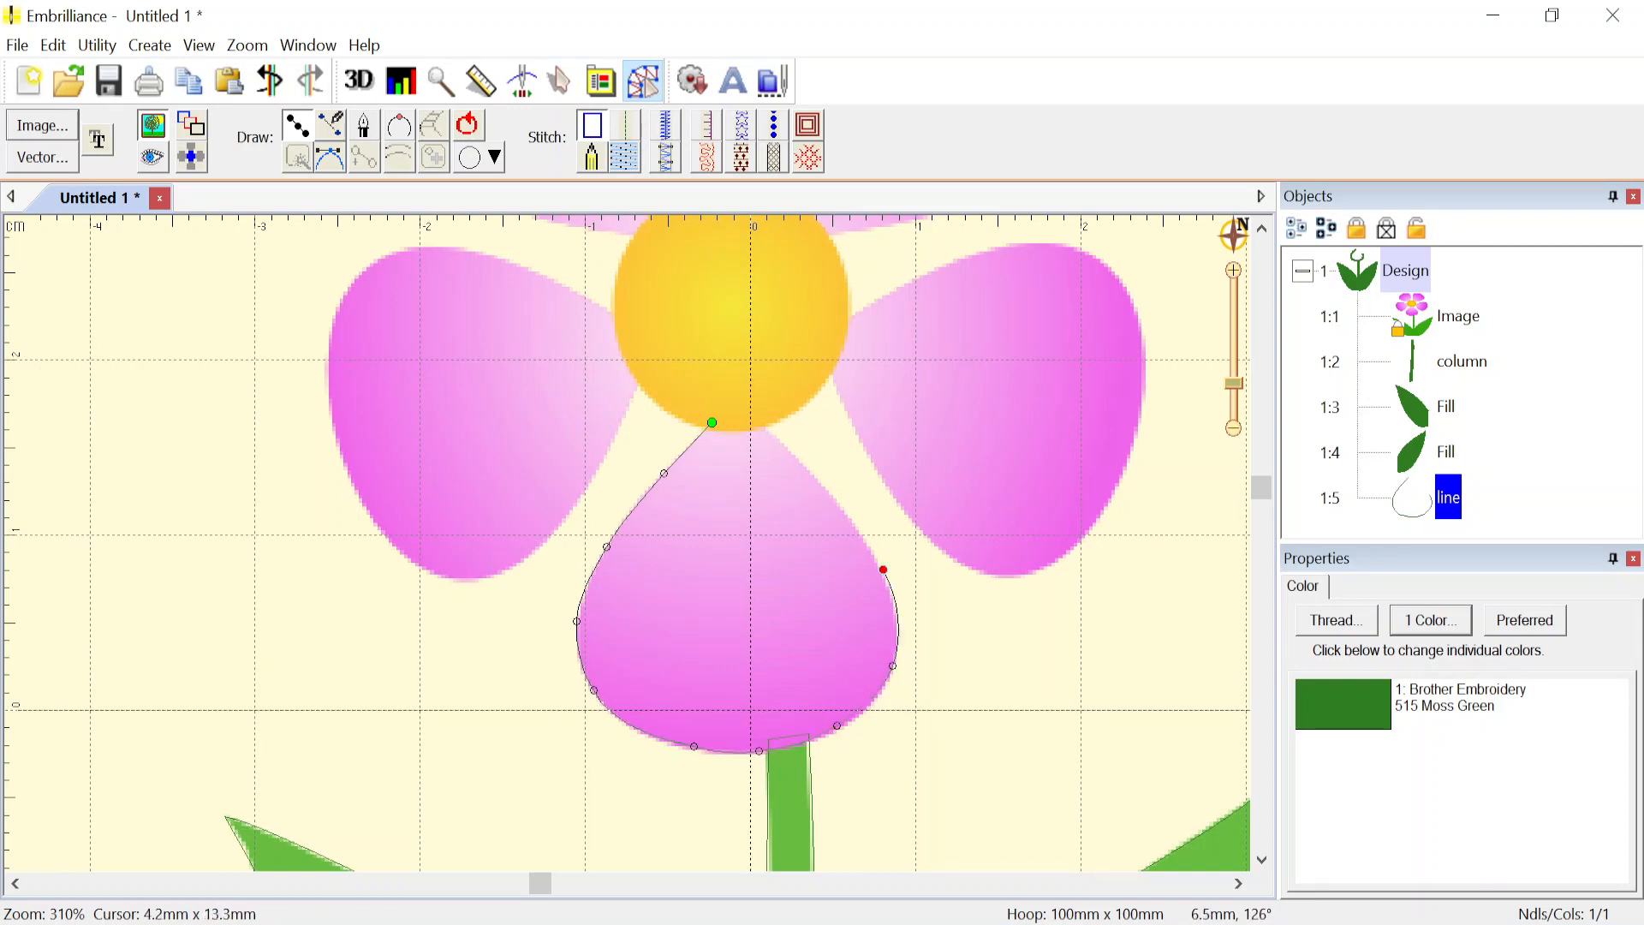
left_click(820, 477)
left_click(760, 423)
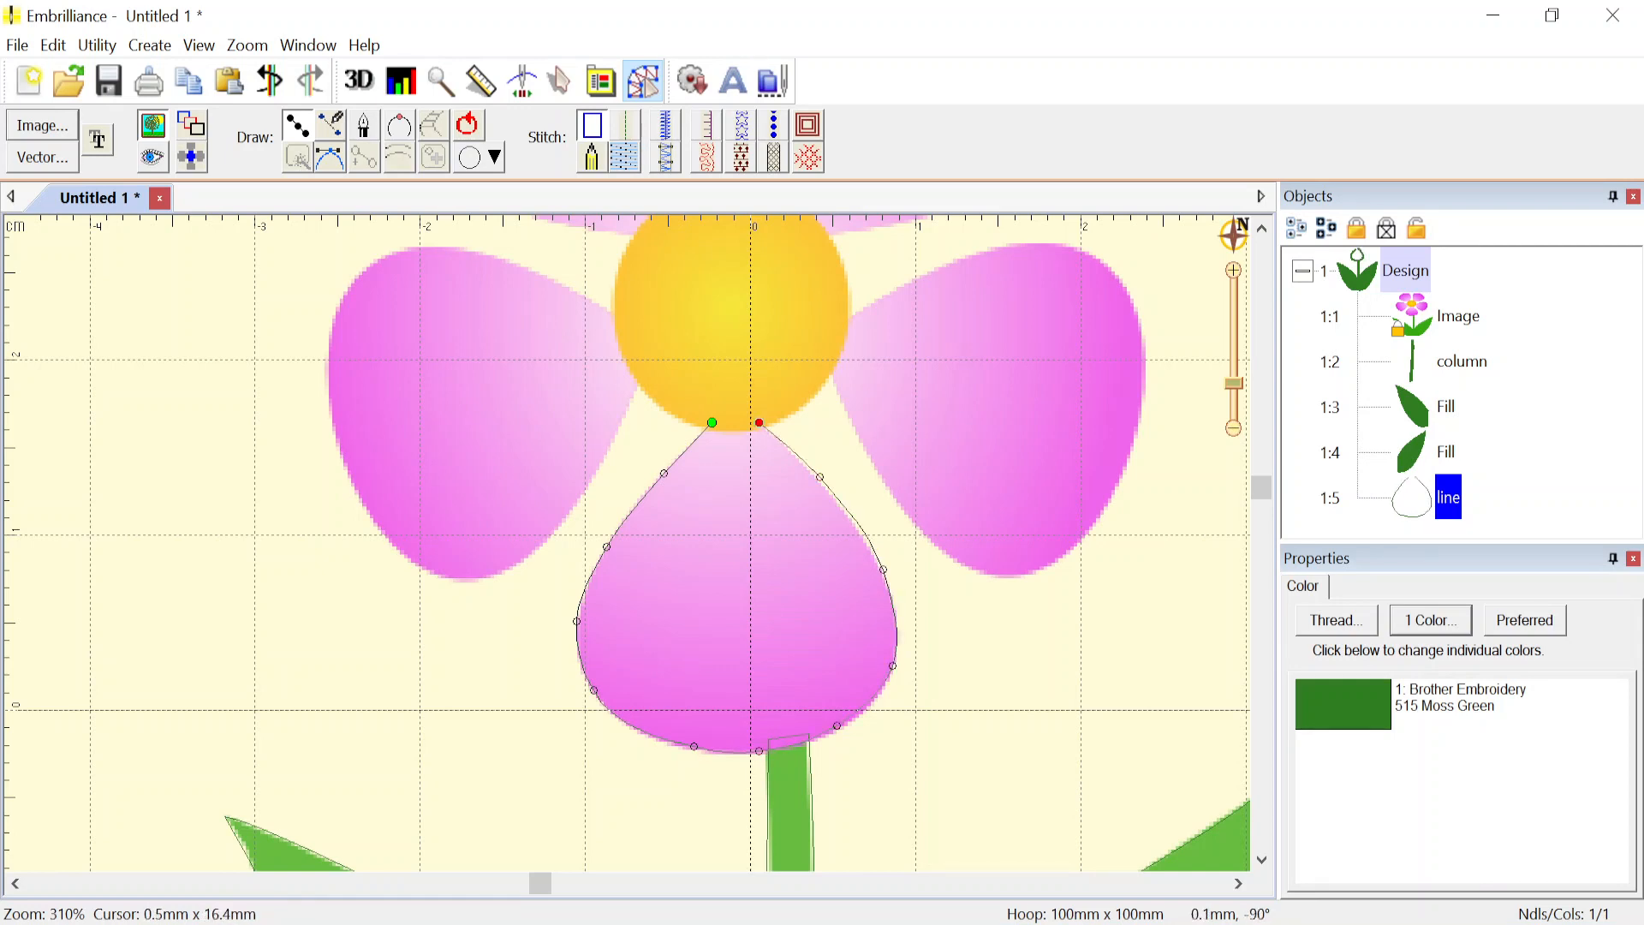
left_click(468, 125)
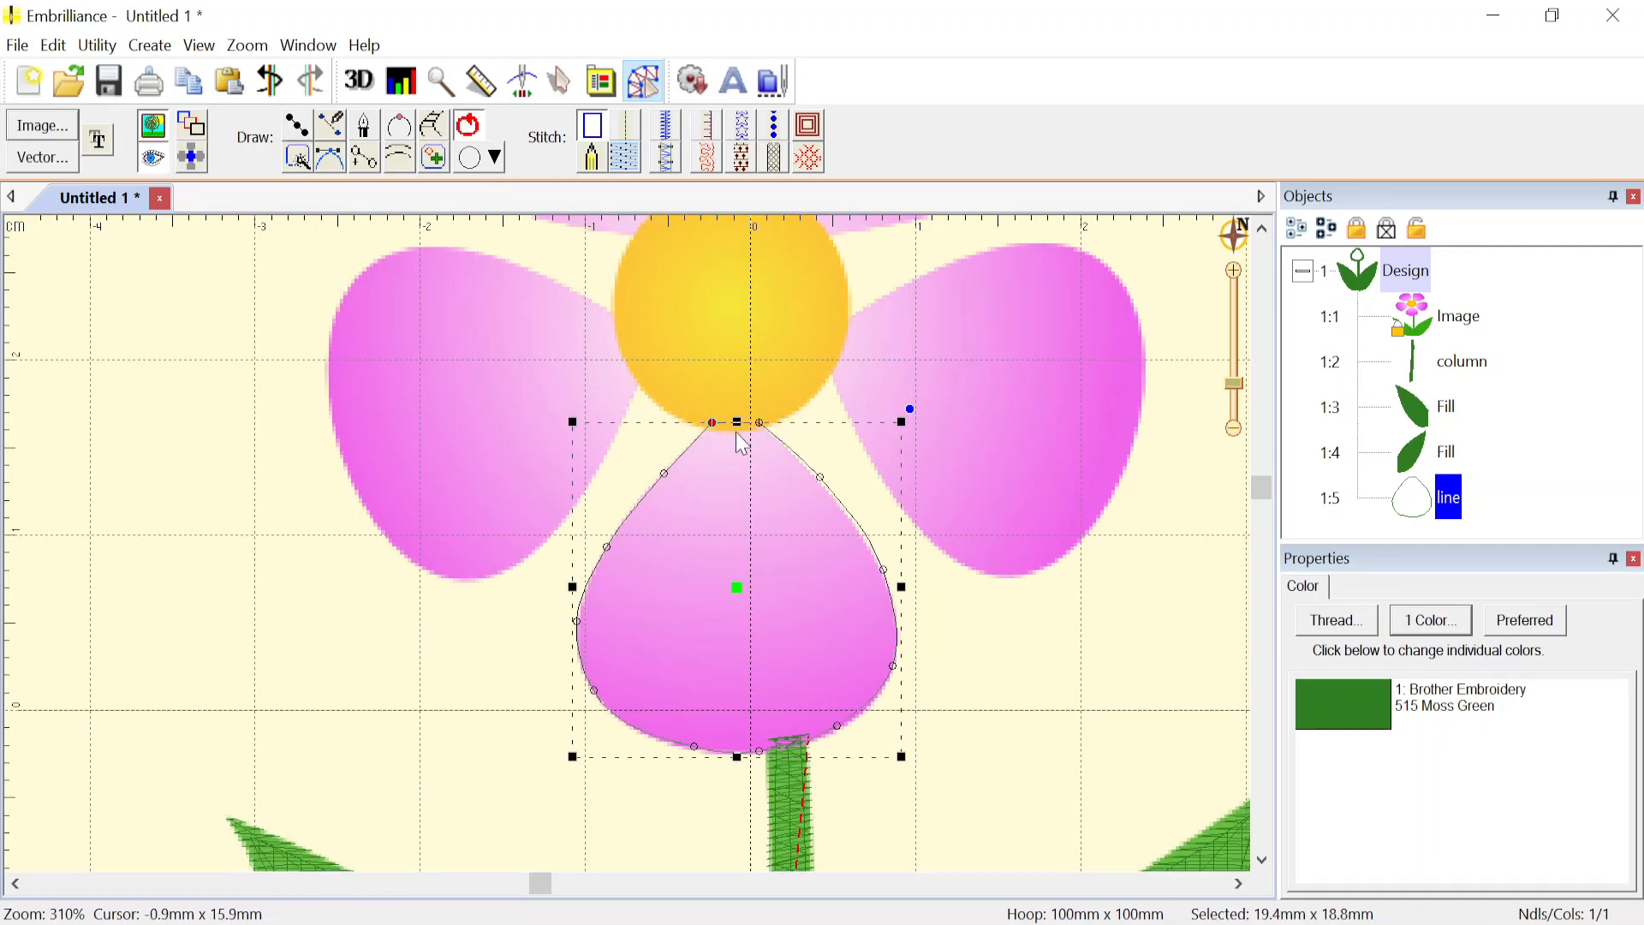
- Check the bottom petal outline at the flower centre and convert it to a fill stitch
scroll(743, 444, "up", 3)
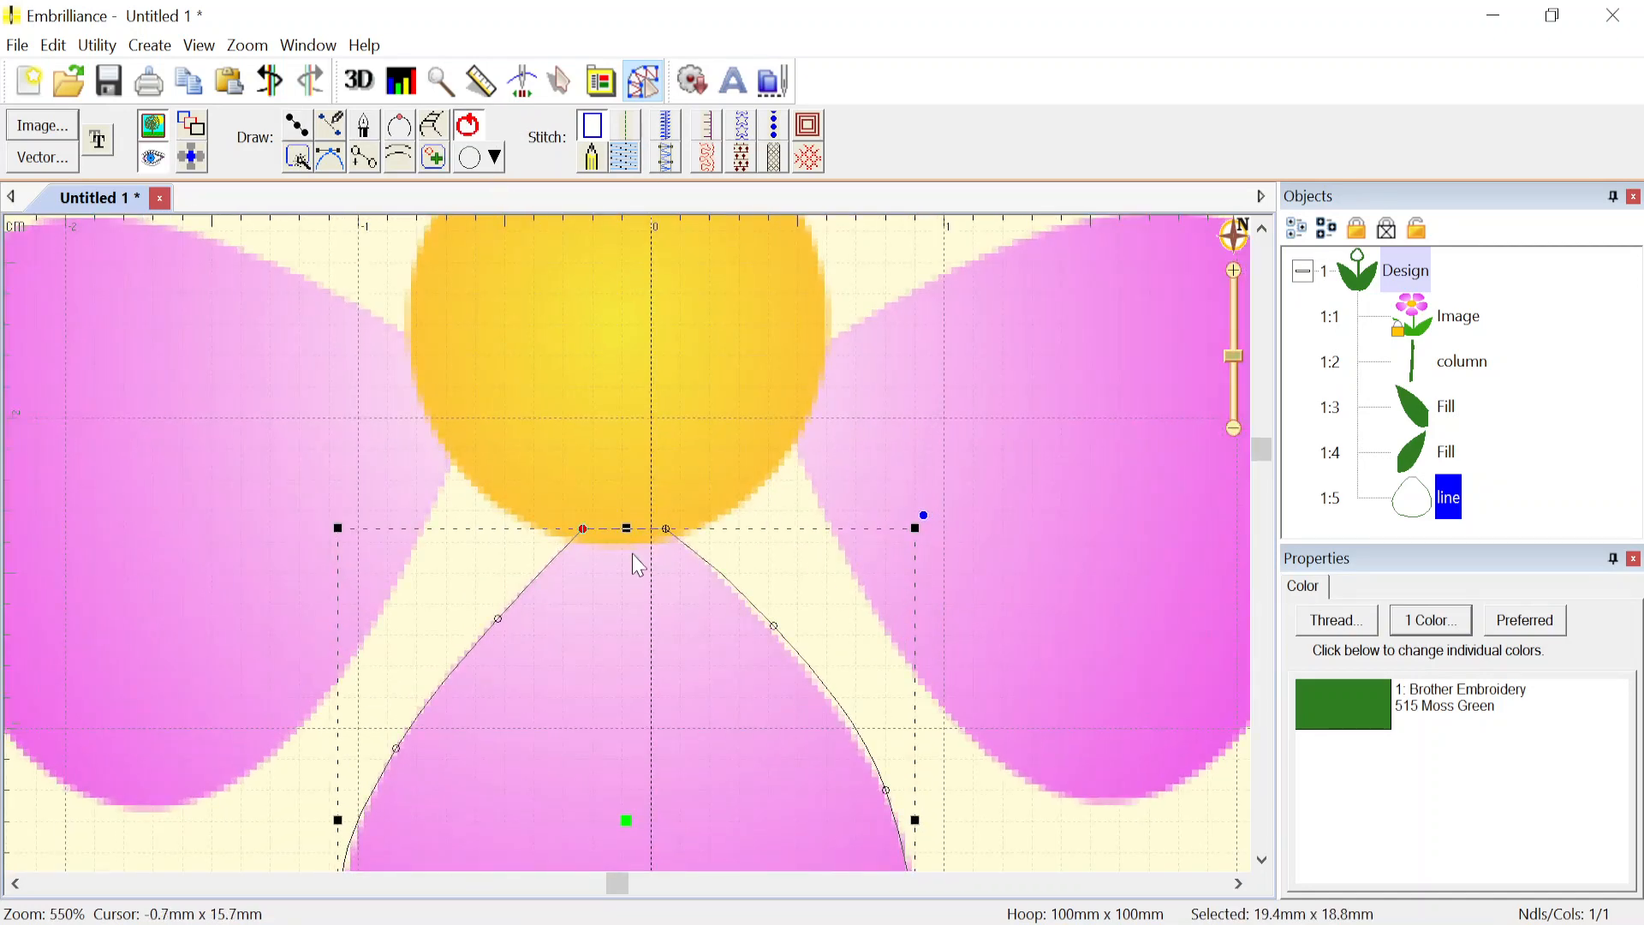
scroll(632, 555, "down", 3)
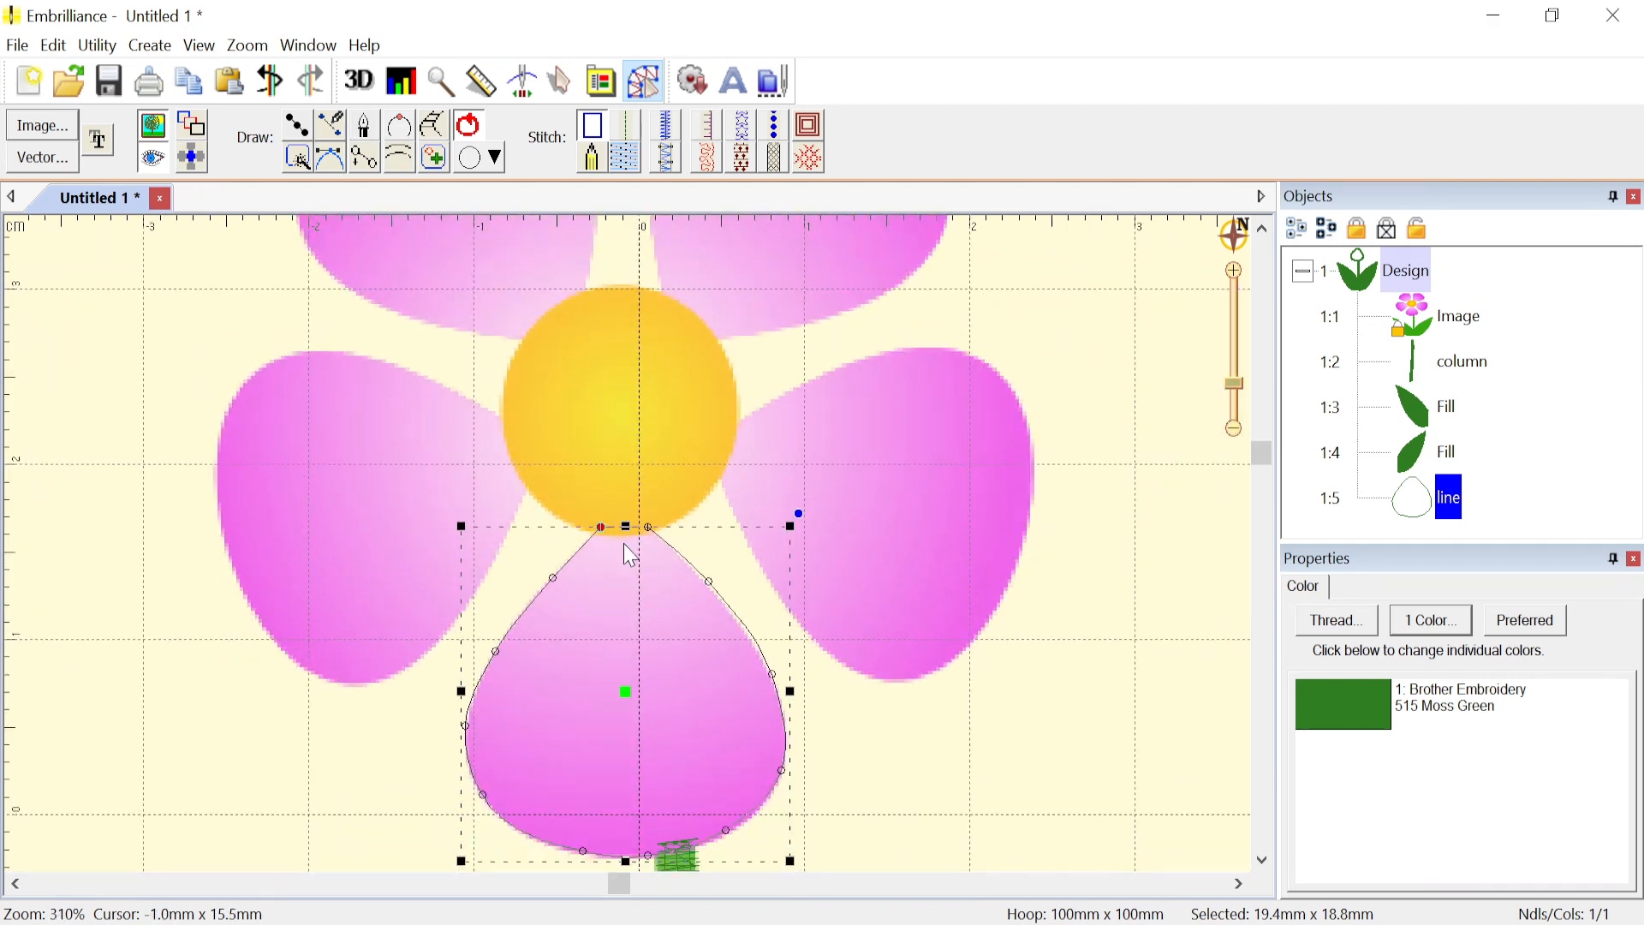
left_click(629, 159)
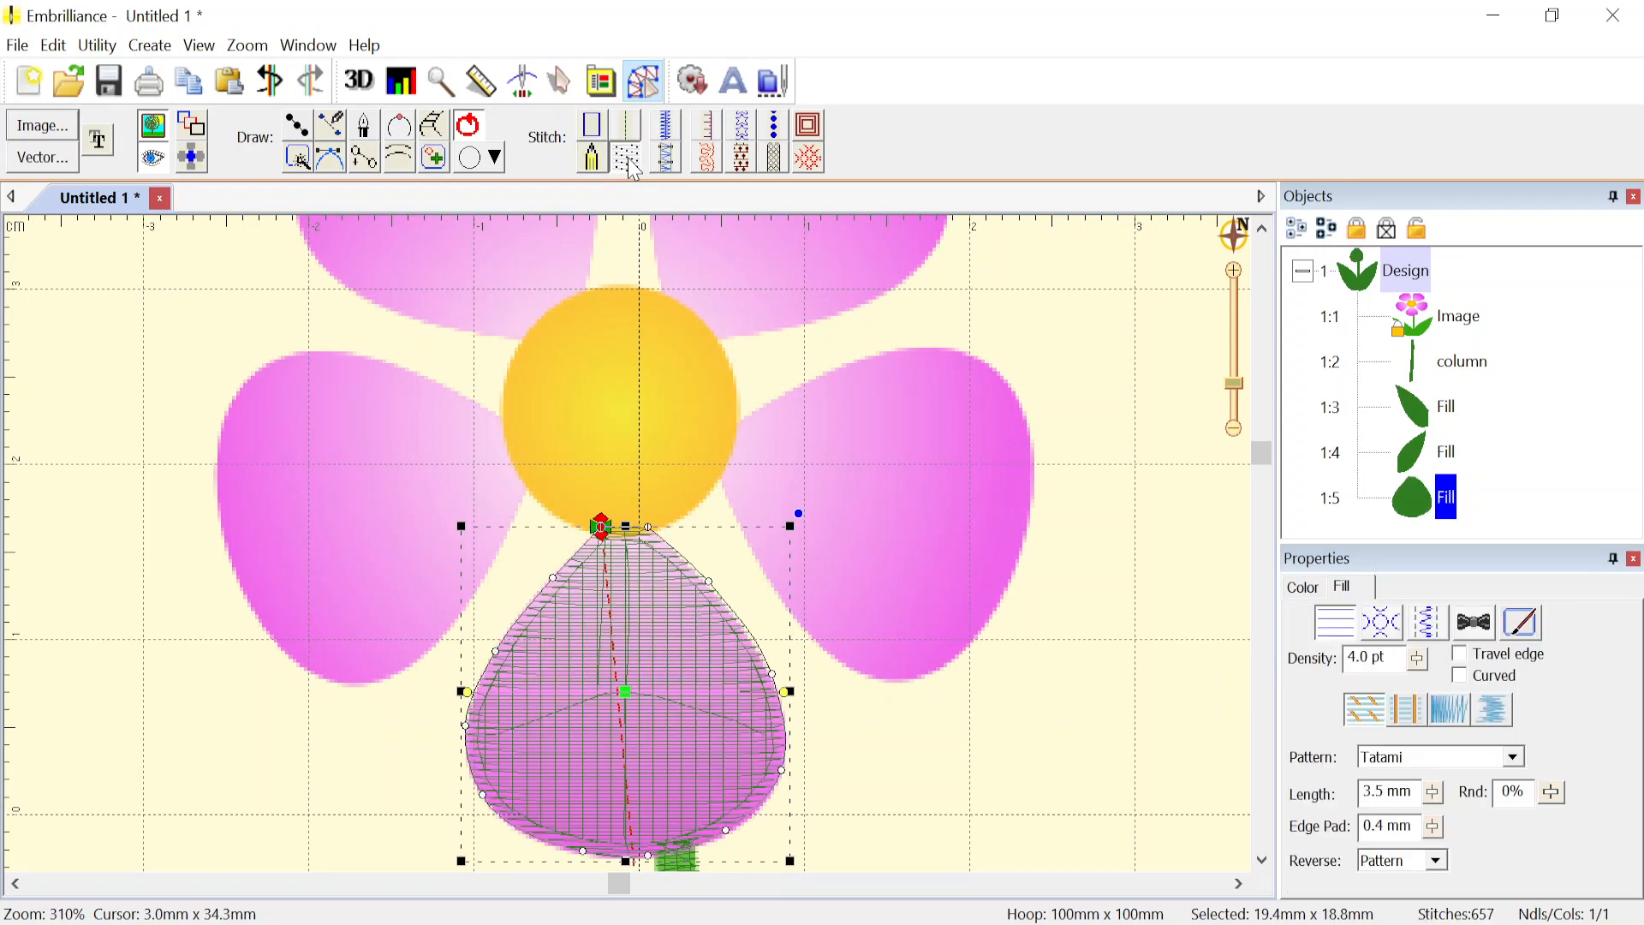
- Set the bottom petal's thread to Brother Embroidery 624 Lilac, deselect it, and preview the stitches briefly in 3D
left_click(1305, 588)
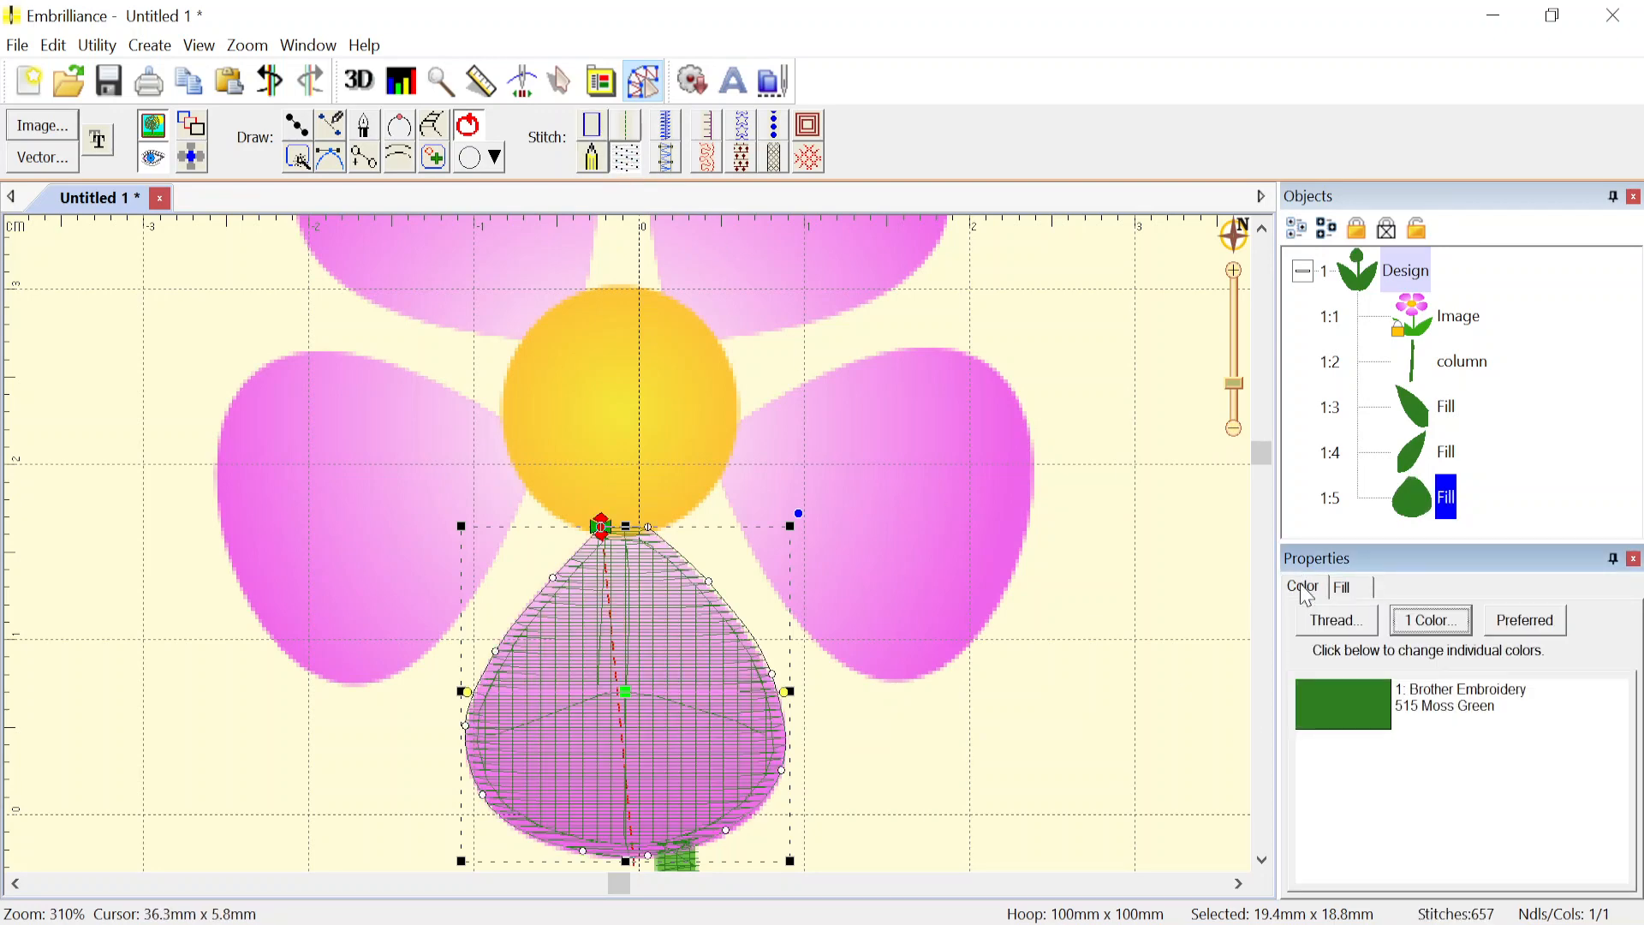
left_click(1428, 719)
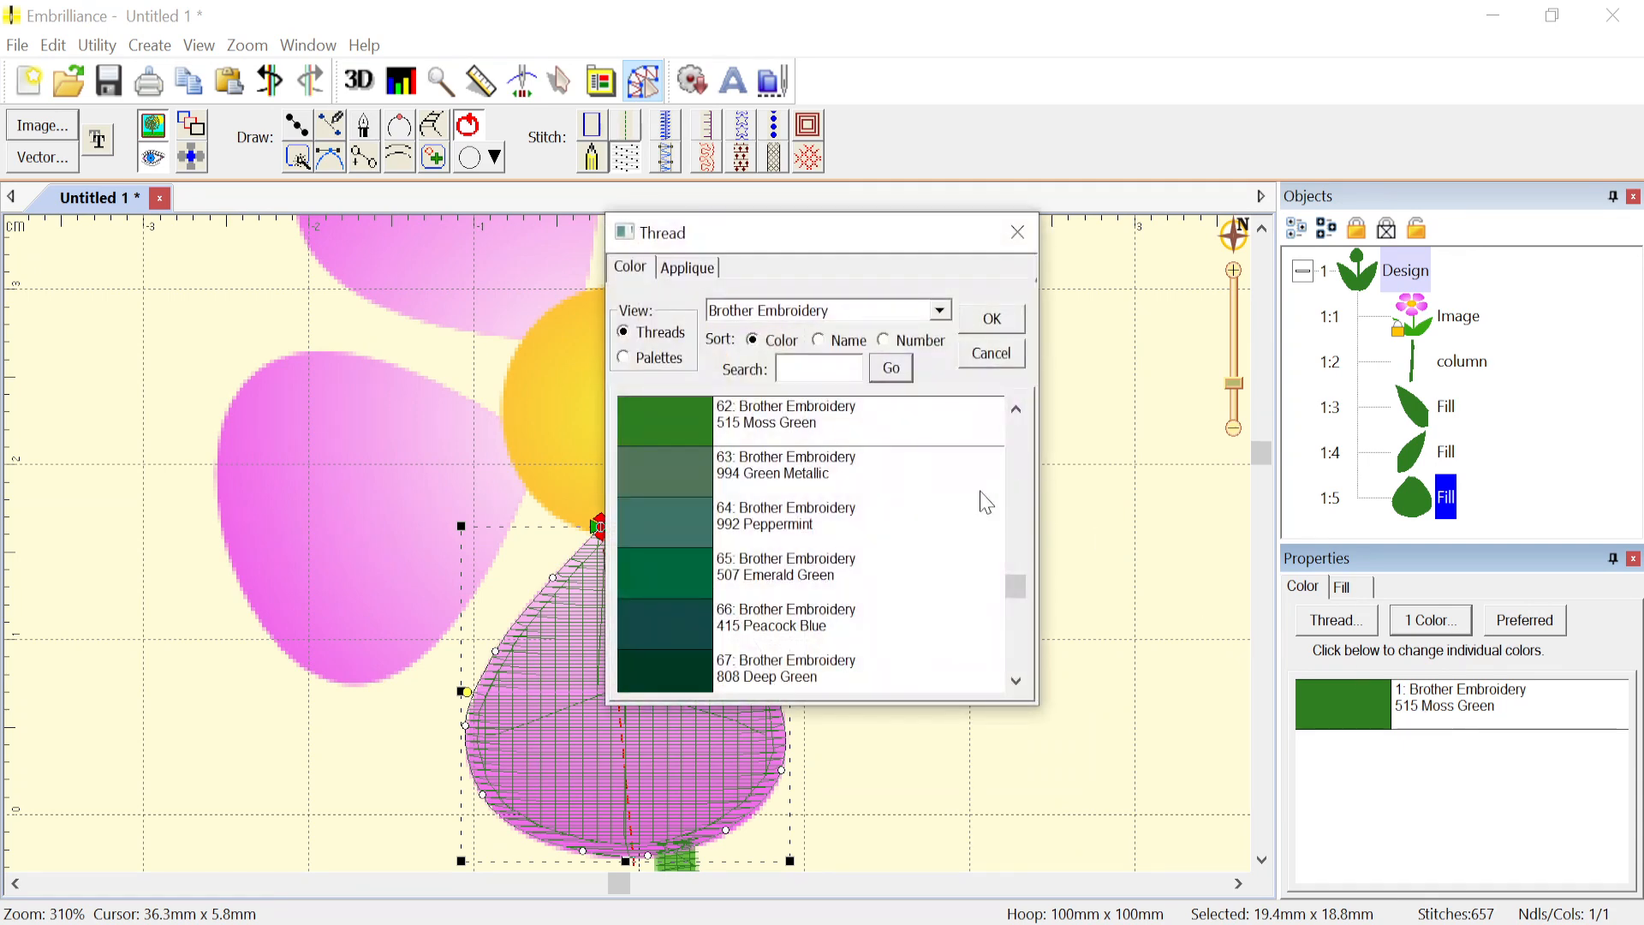
left_click_drag(1016, 575, 1023, 651)
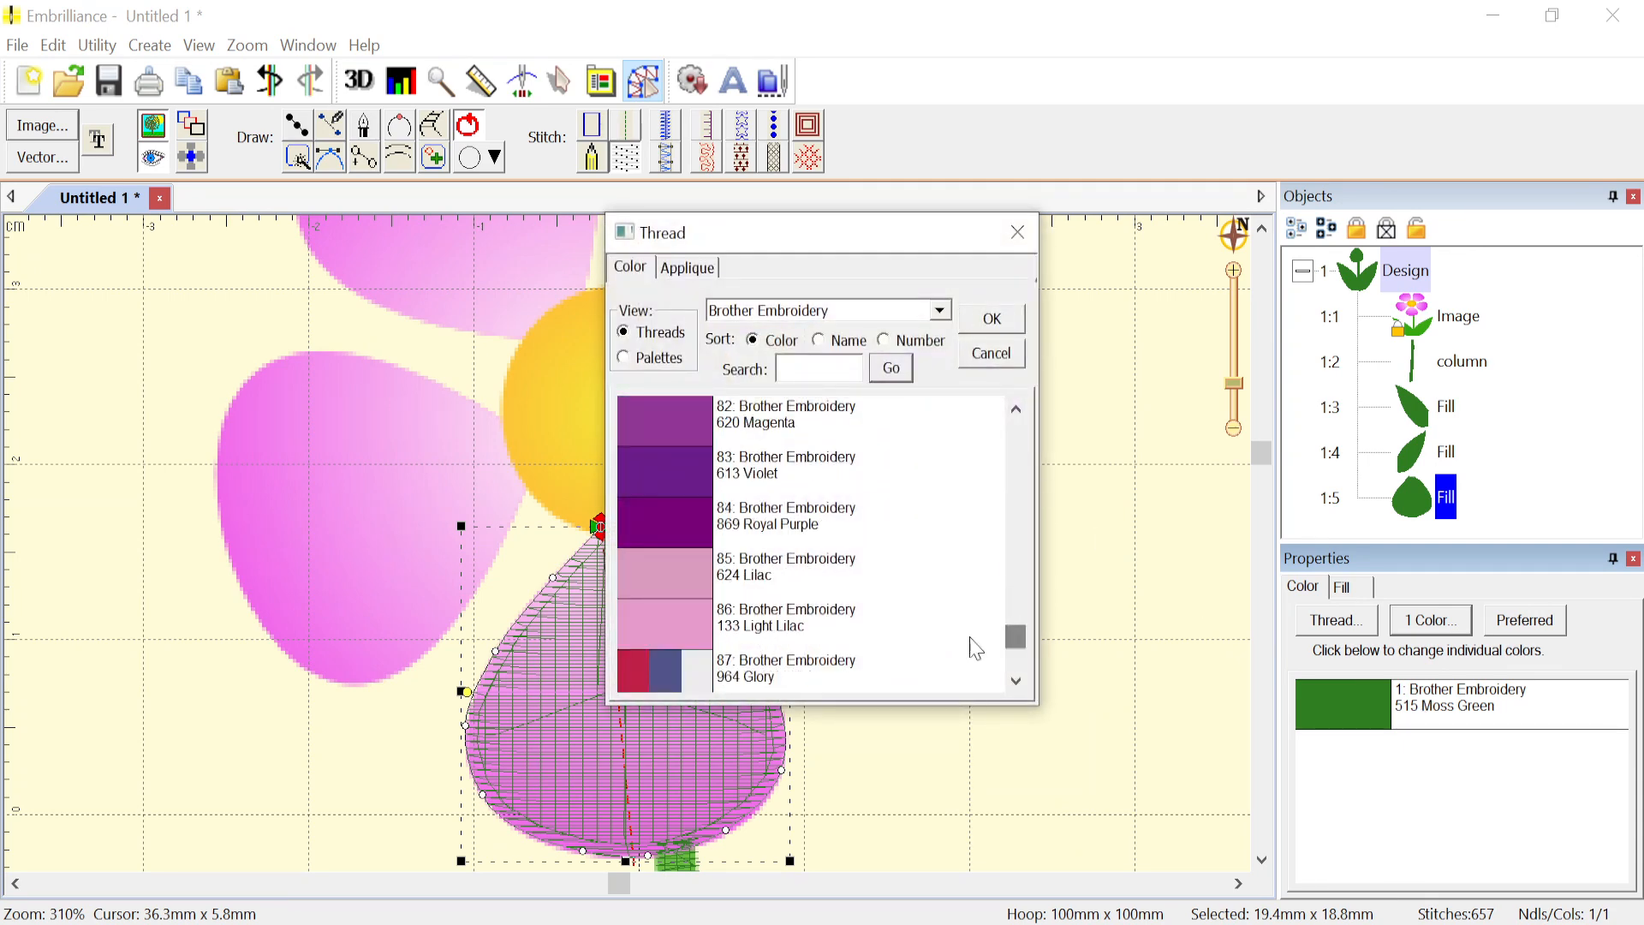
left_click(784, 572)
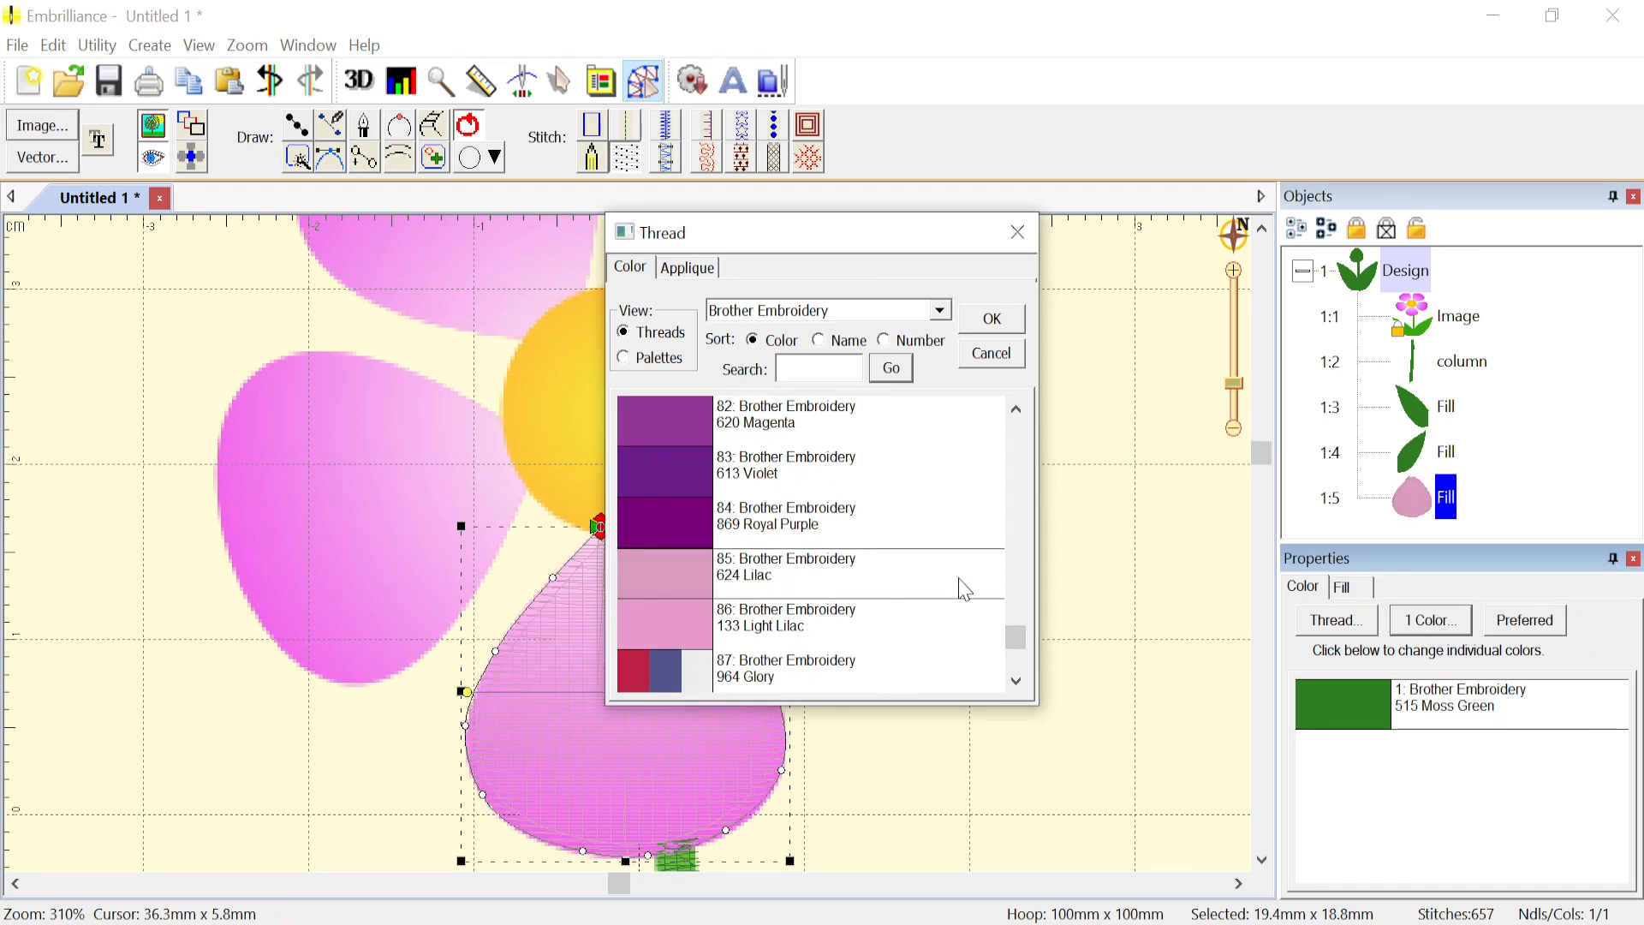
left_click(990, 322)
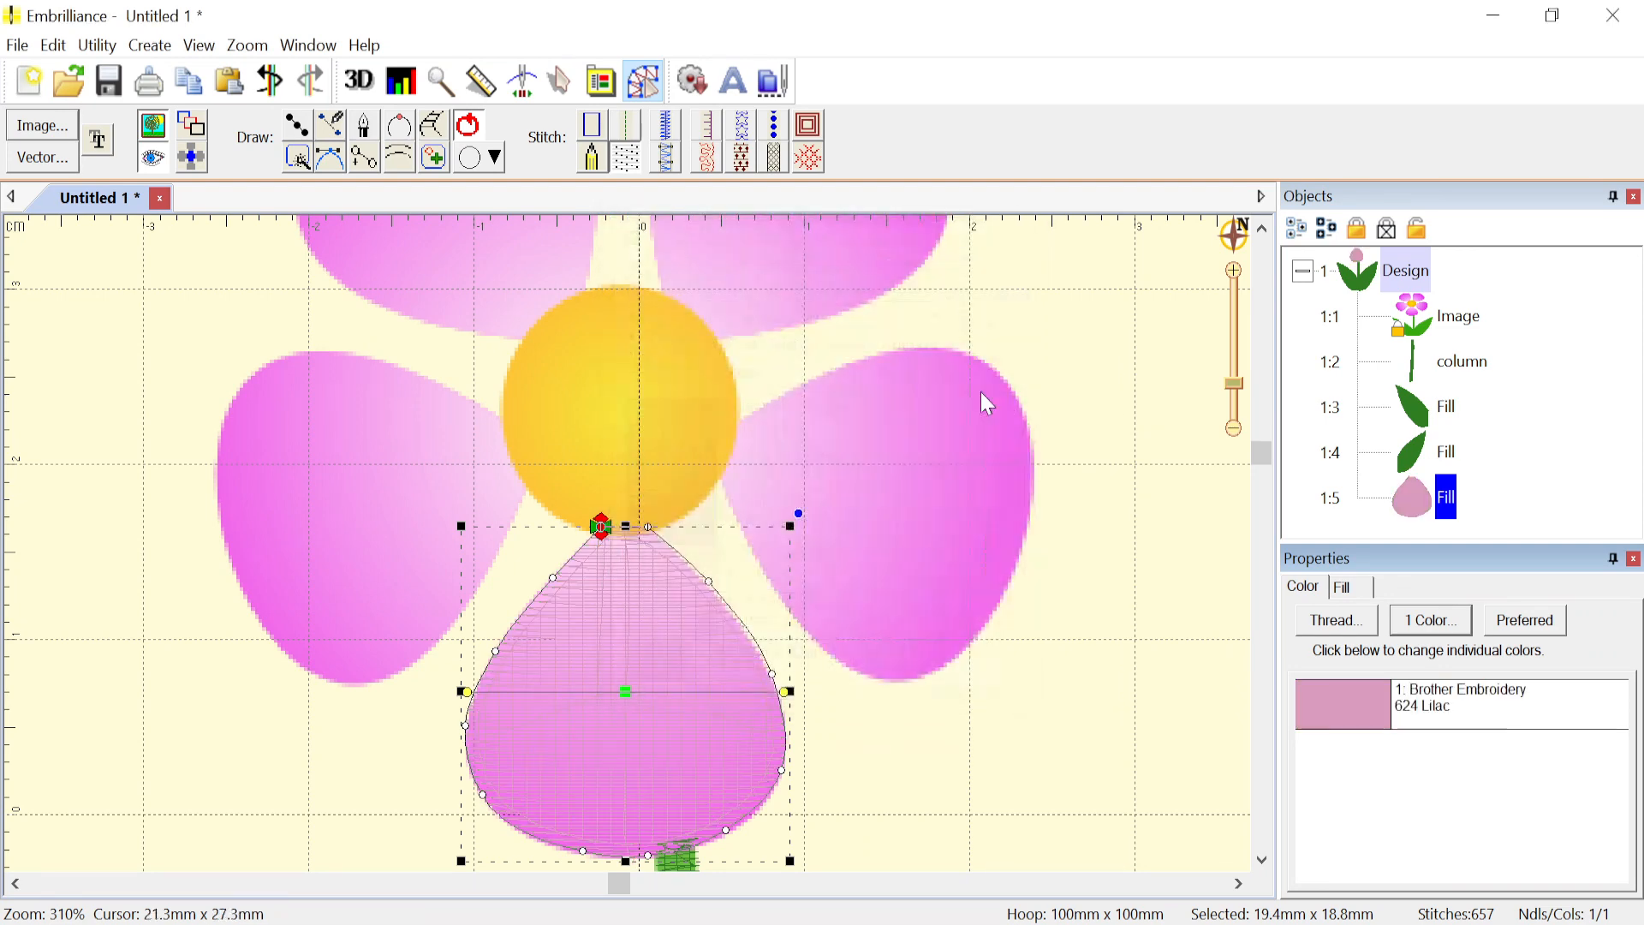
left_click(1032, 759)
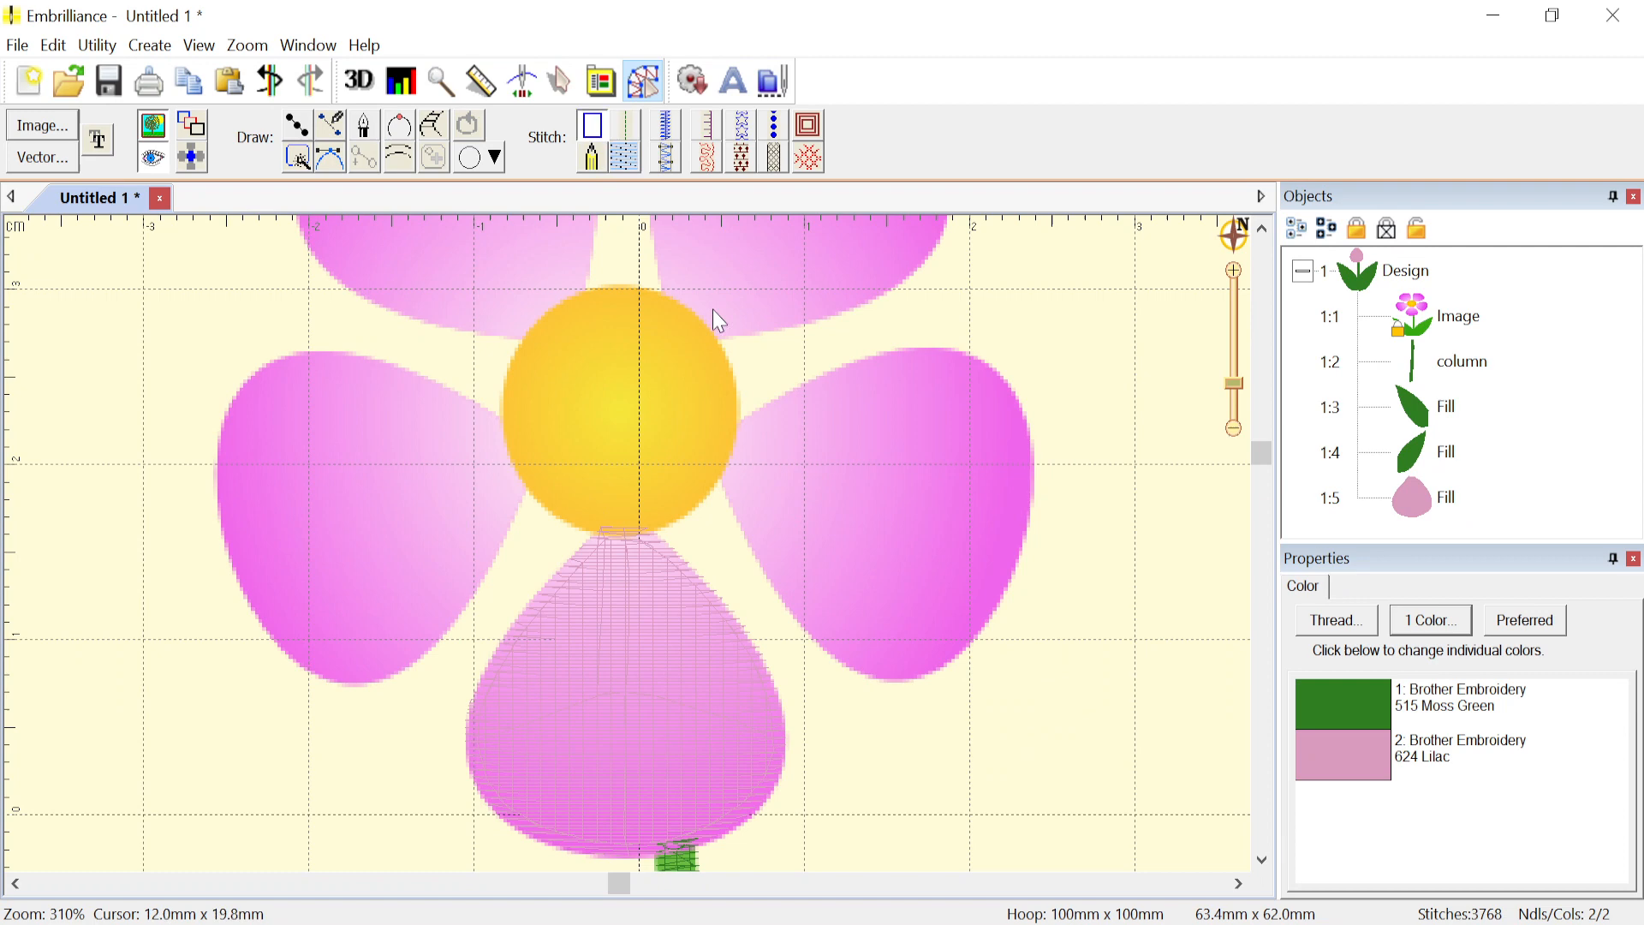
left_click(361, 81)
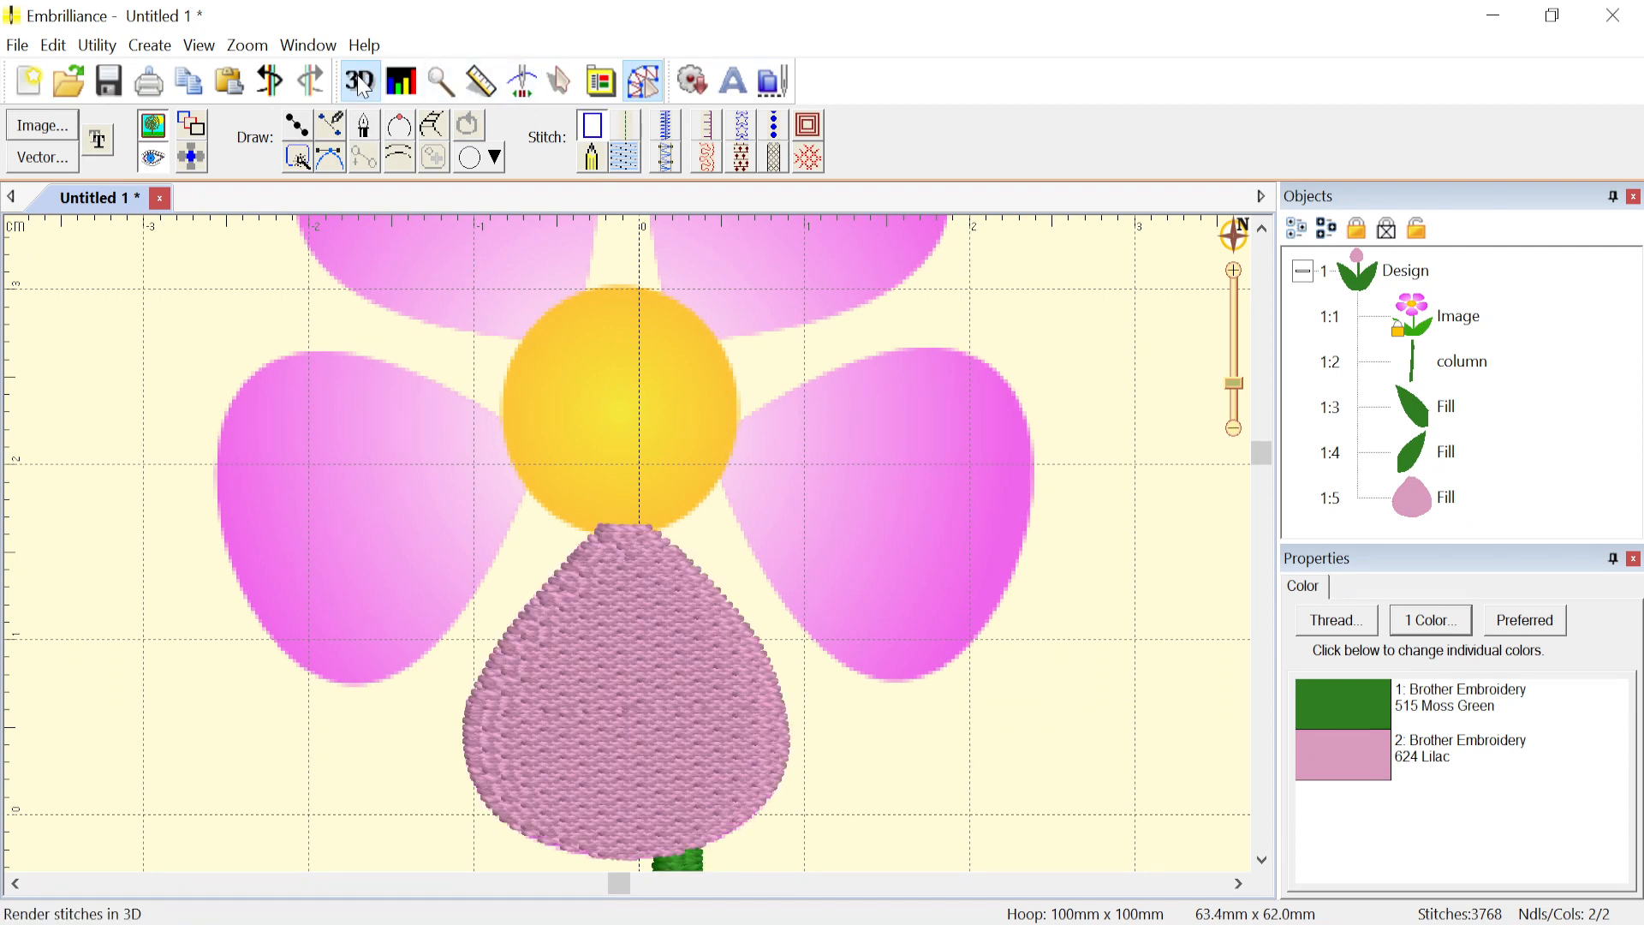
left_click(363, 83)
- Start a point-drawn outline for the lower left petal at the yellow centre, following its lower edge
scroll(628, 542, "down", 3)
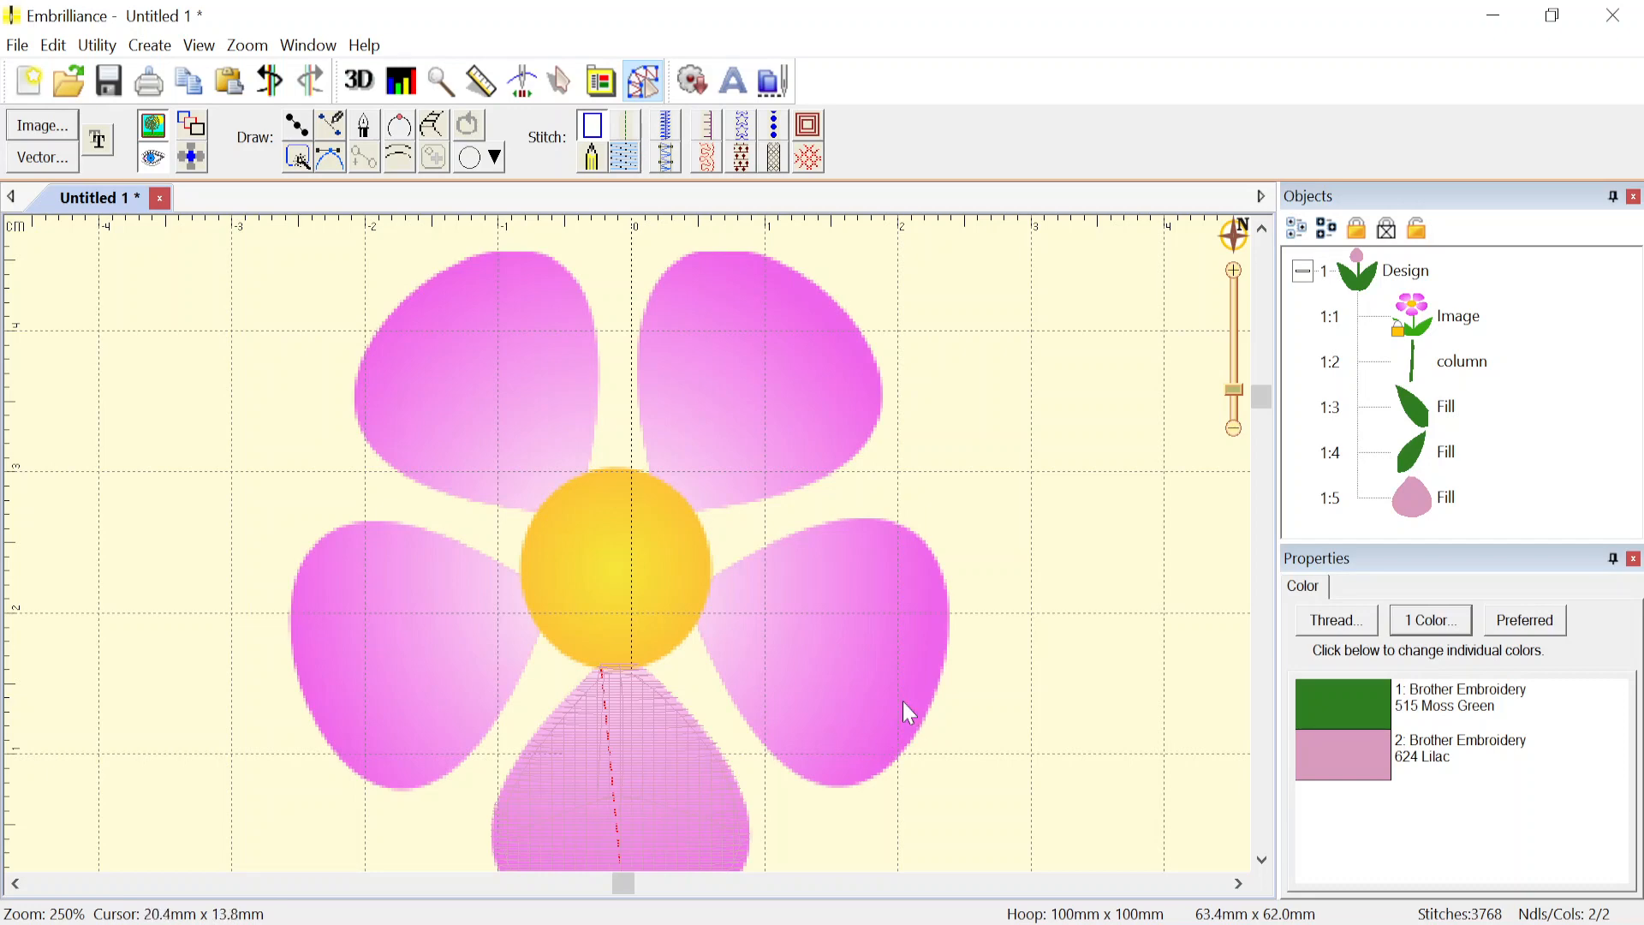
scroll(631, 550, "up", 4)
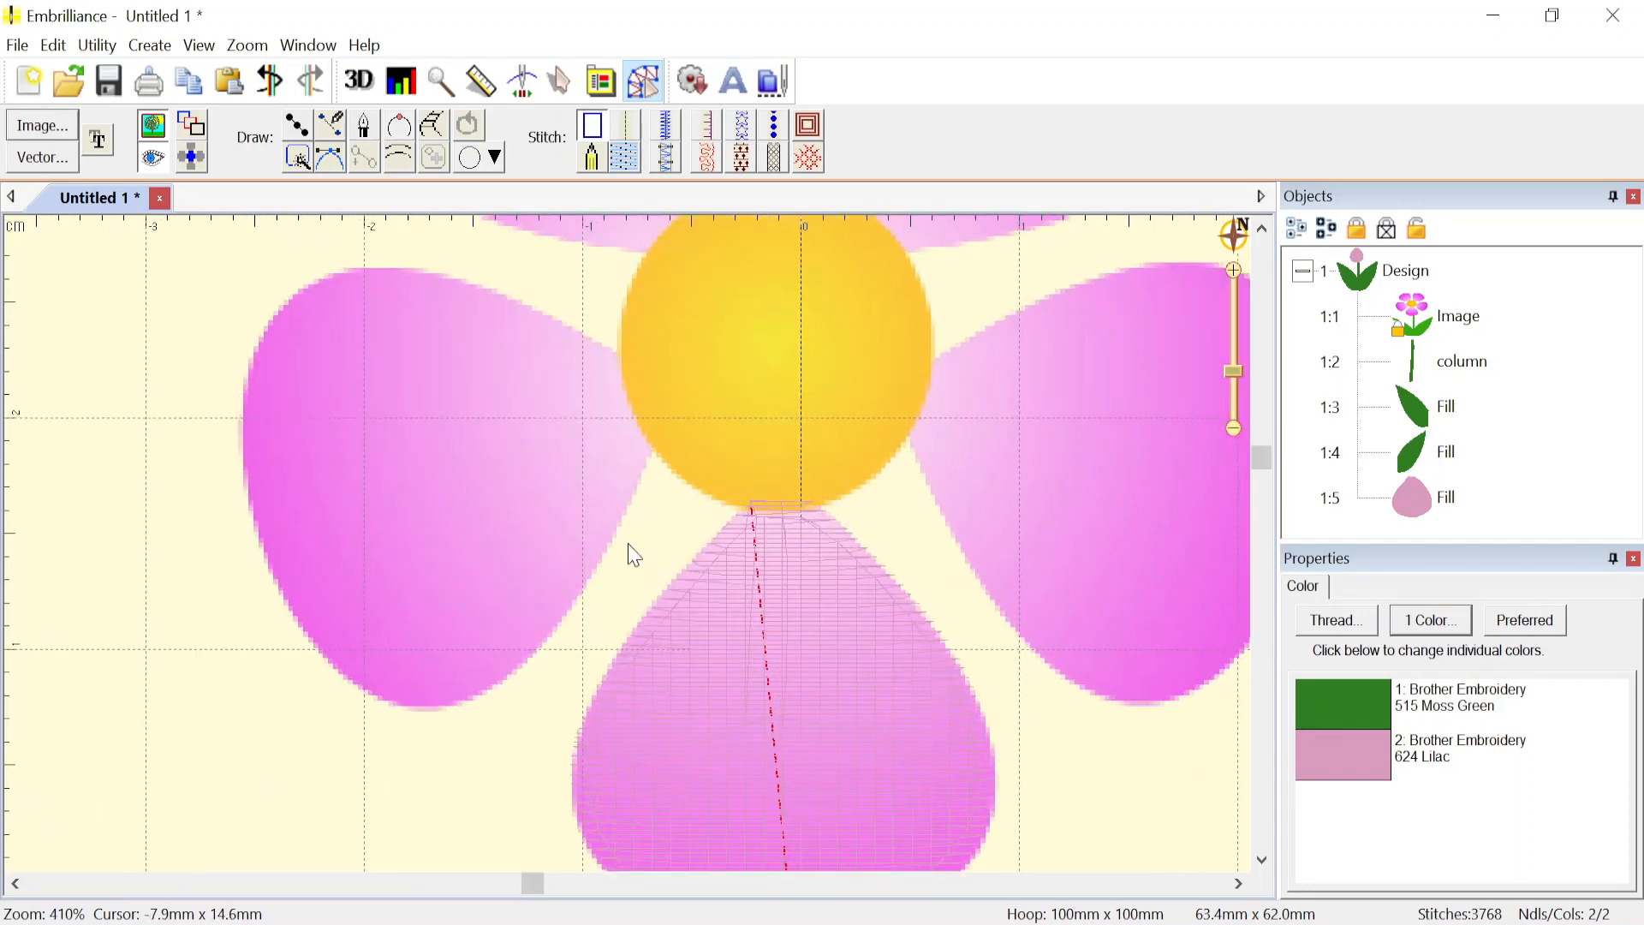
left_click(302, 133)
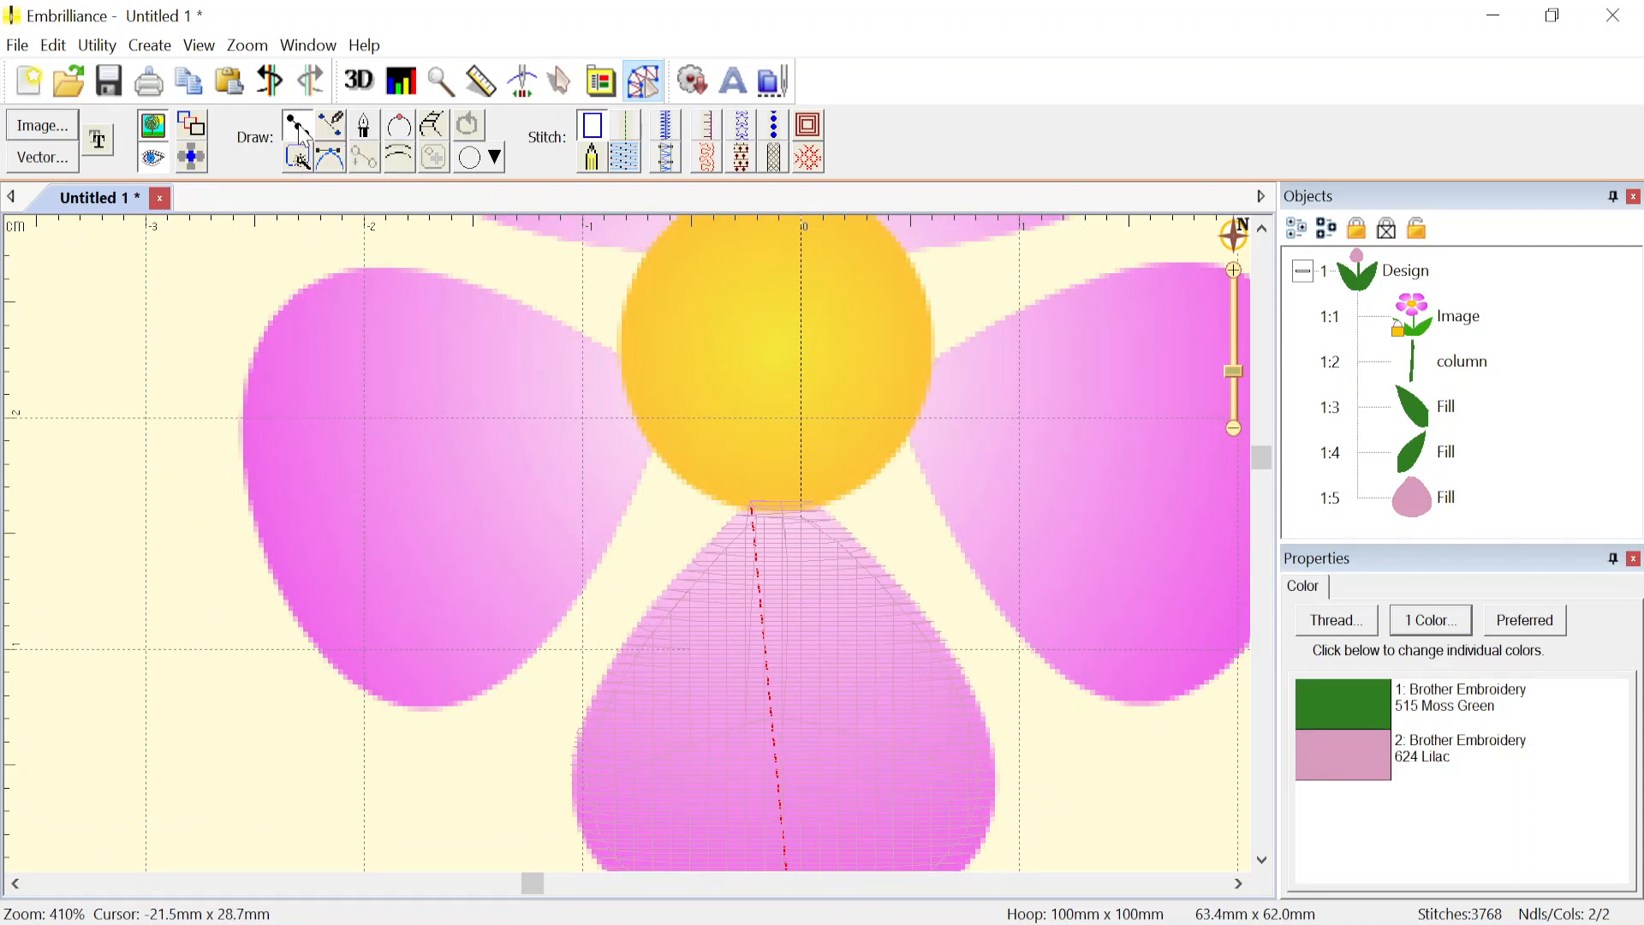
left_click(659, 438)
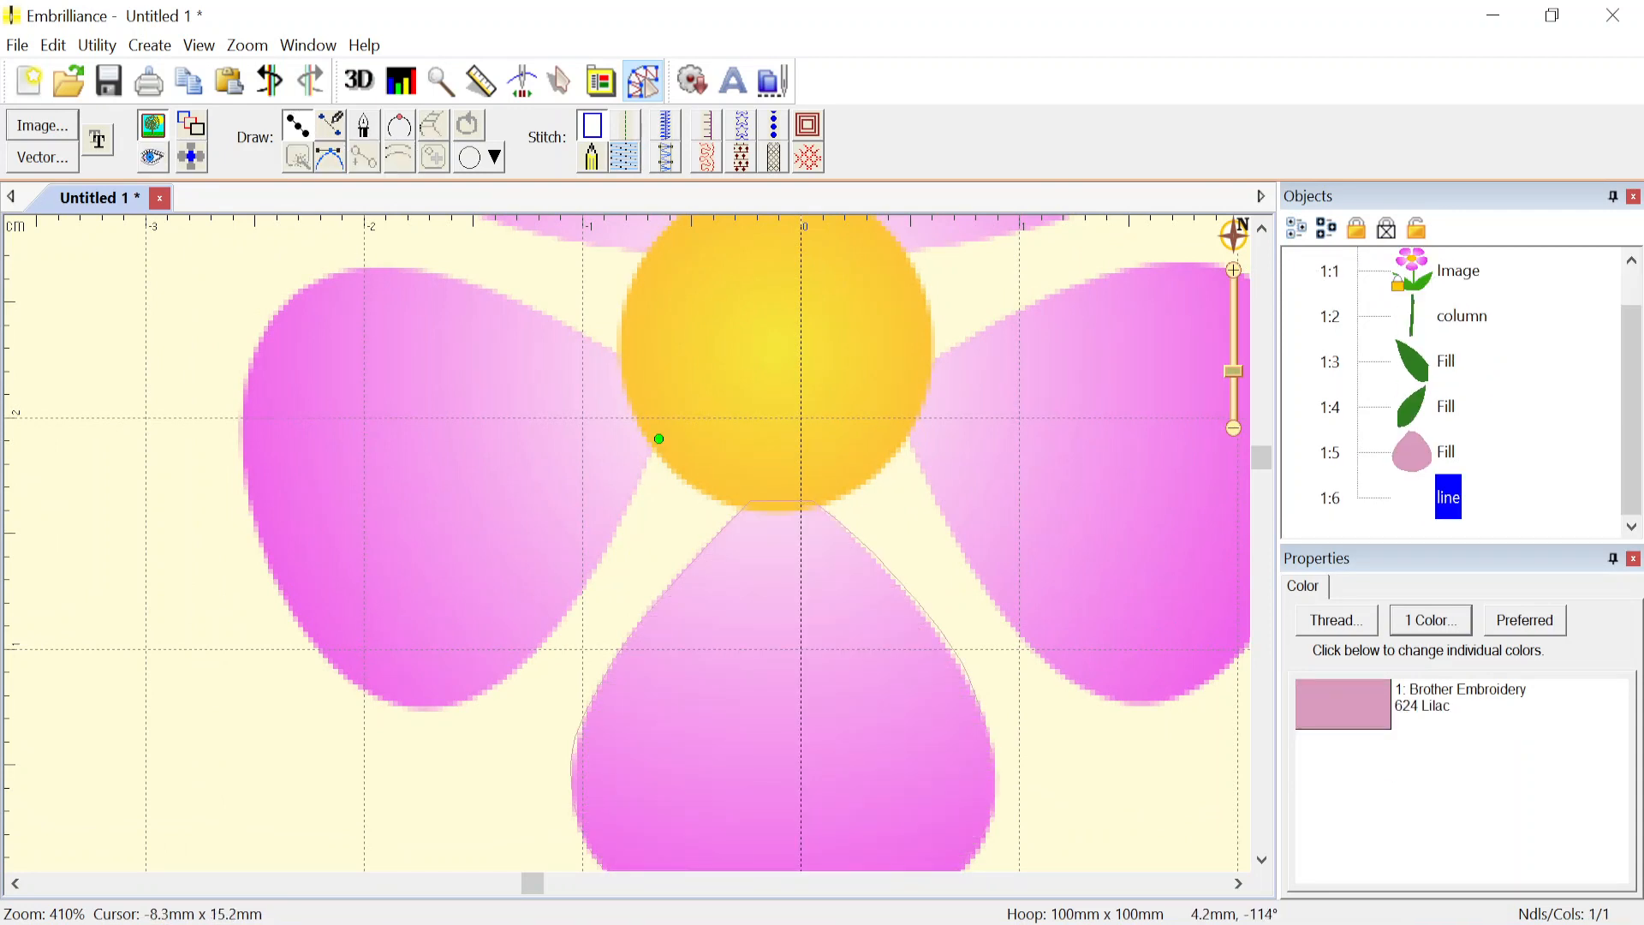
left_click(620, 532)
left_click(539, 647)
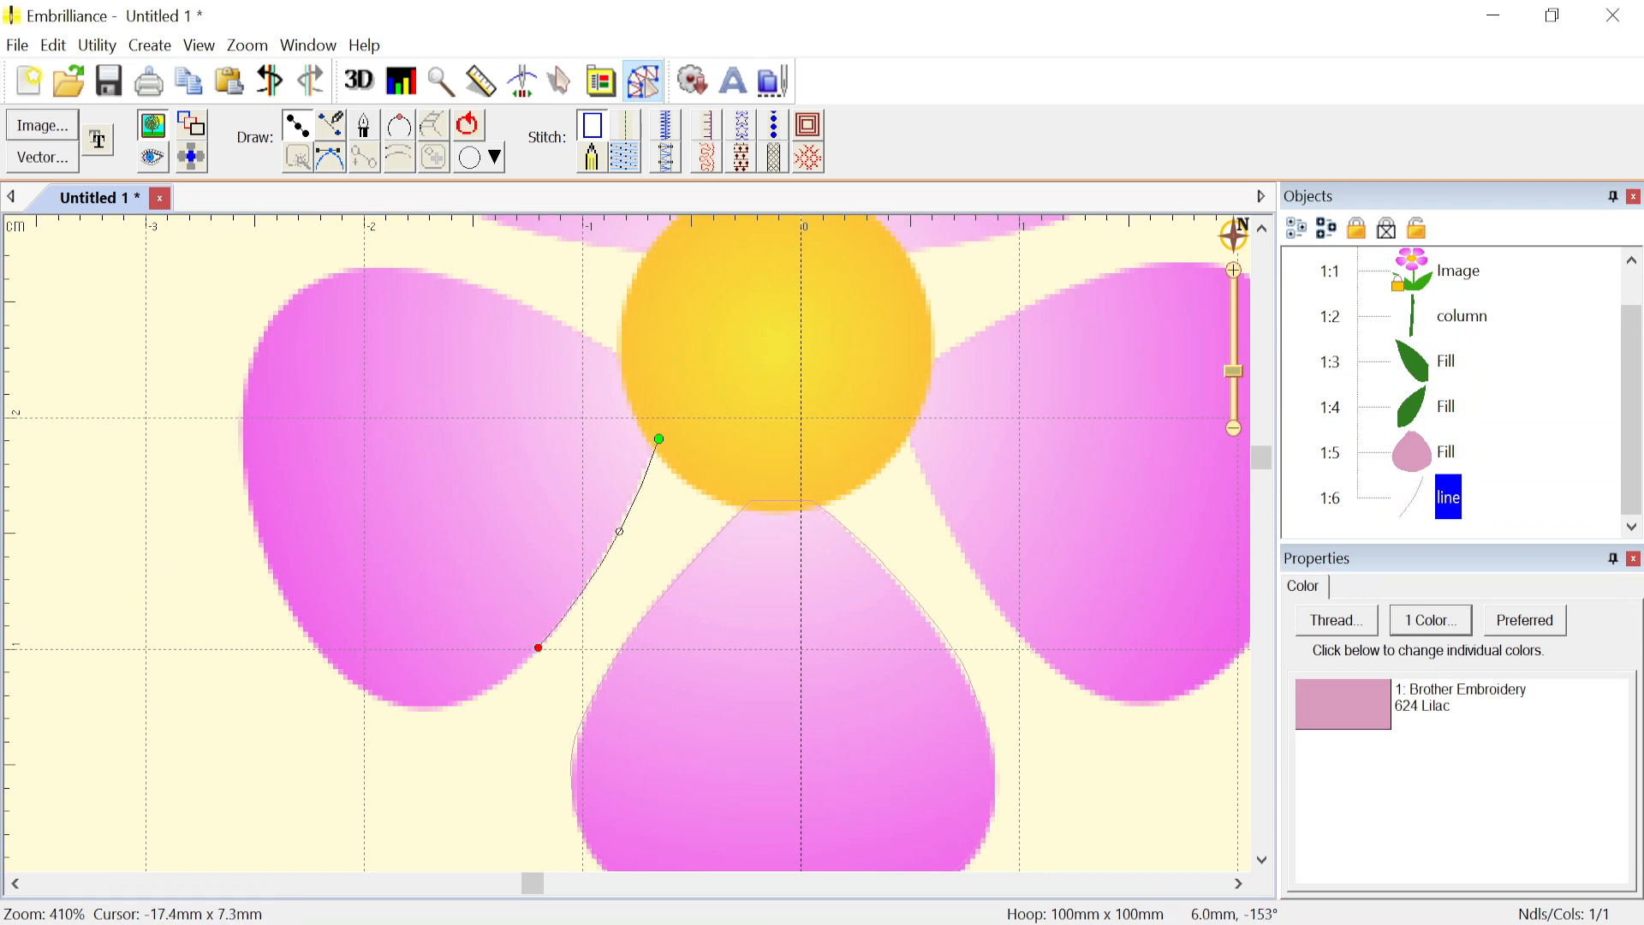
- Continue the lower left petal outline around its base, outer side and upper edge to the yellow centre, and close the shape
left_click(421, 711)
left_click(275, 585)
left_click(244, 391)
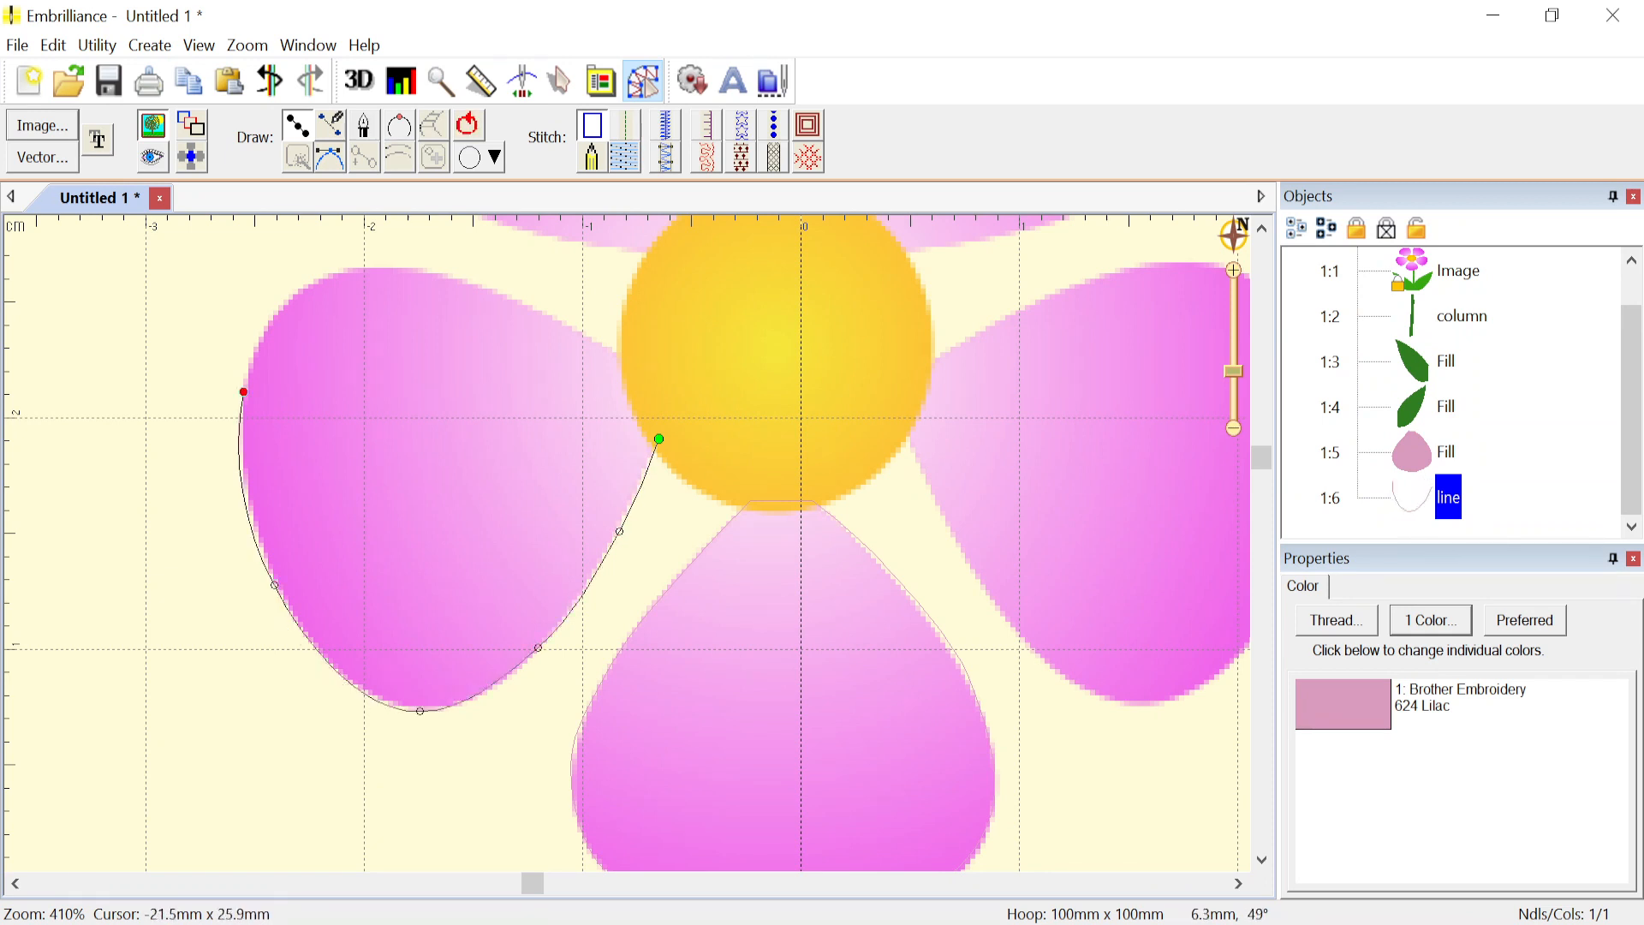
left_click(341, 274)
left_click(489, 284)
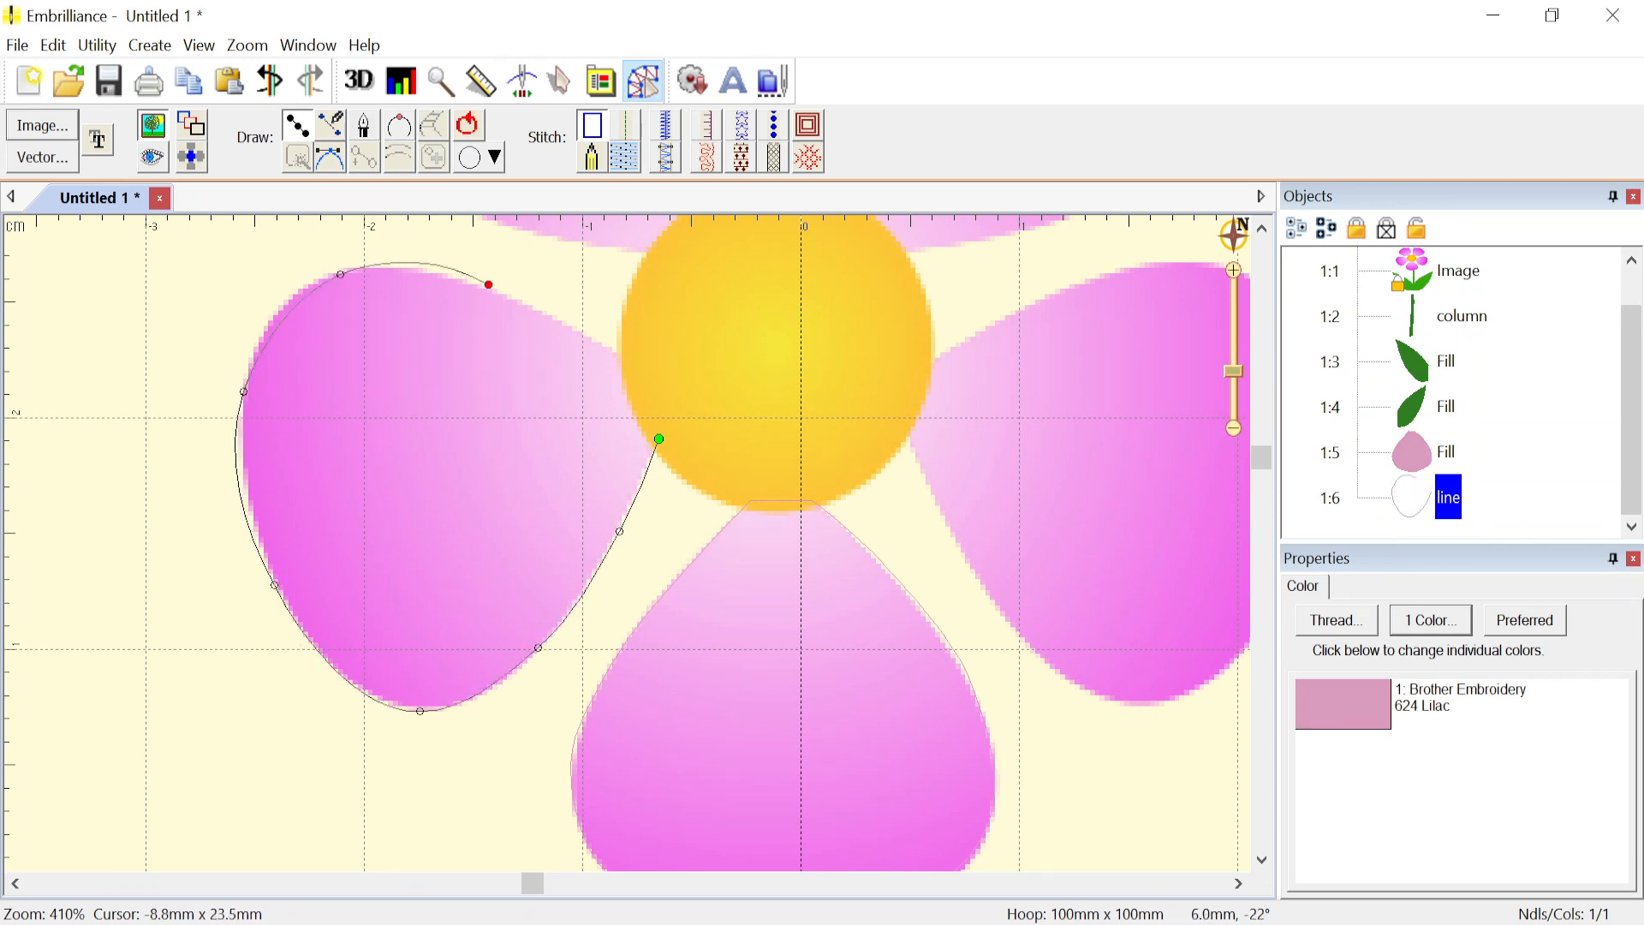
left_click(629, 360)
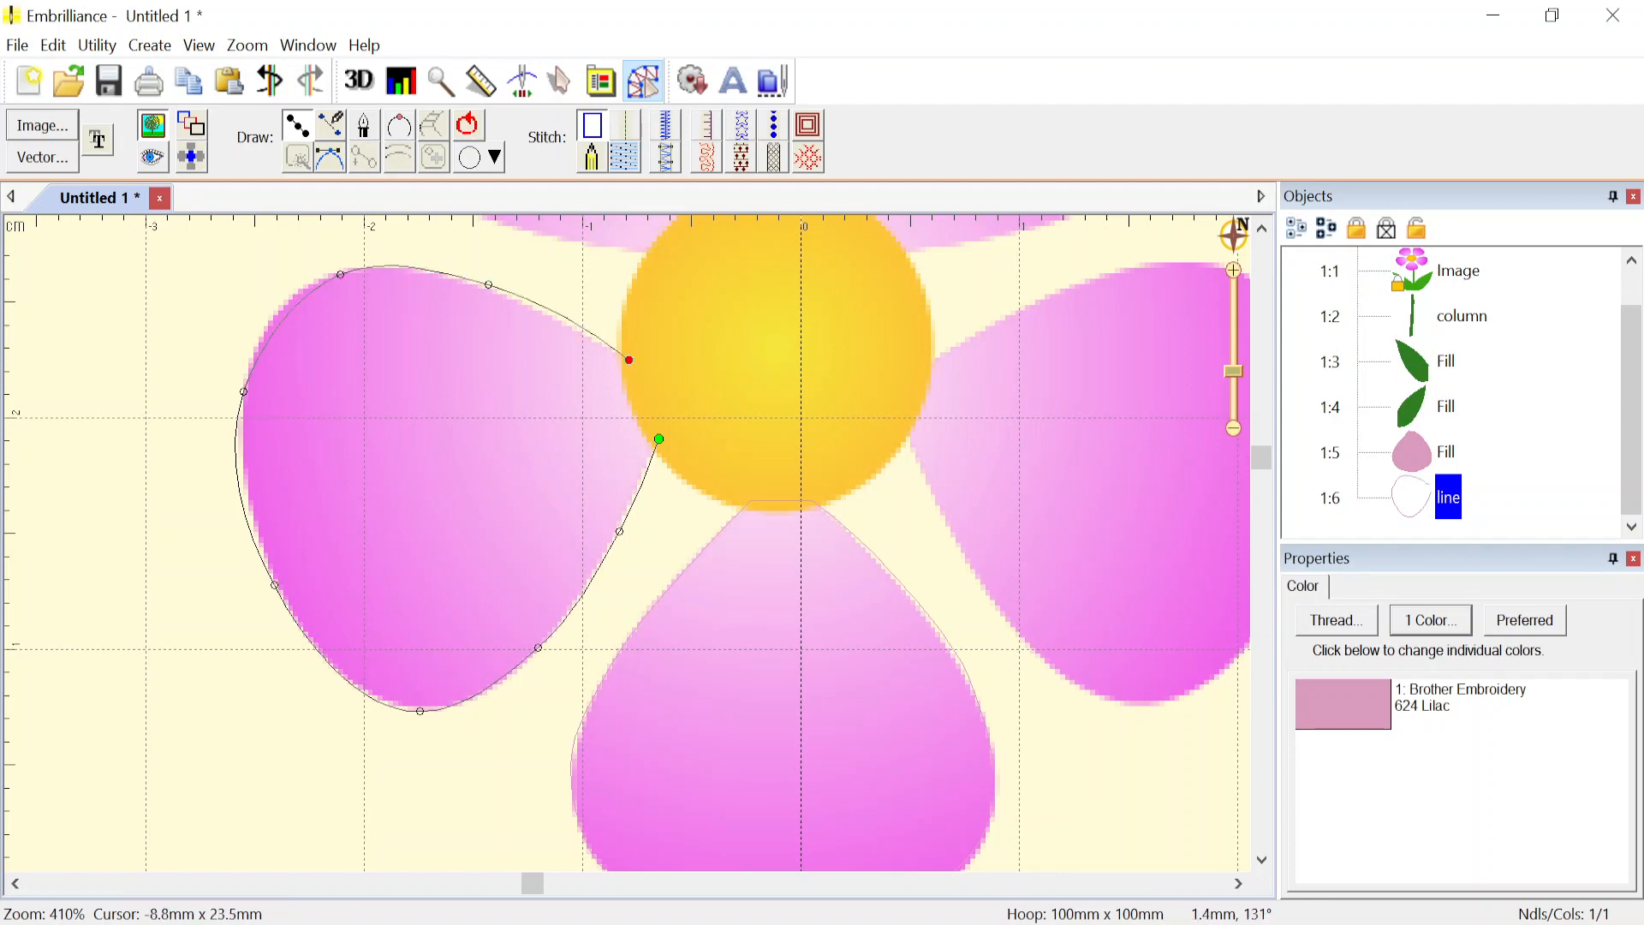
left_click(467, 125)
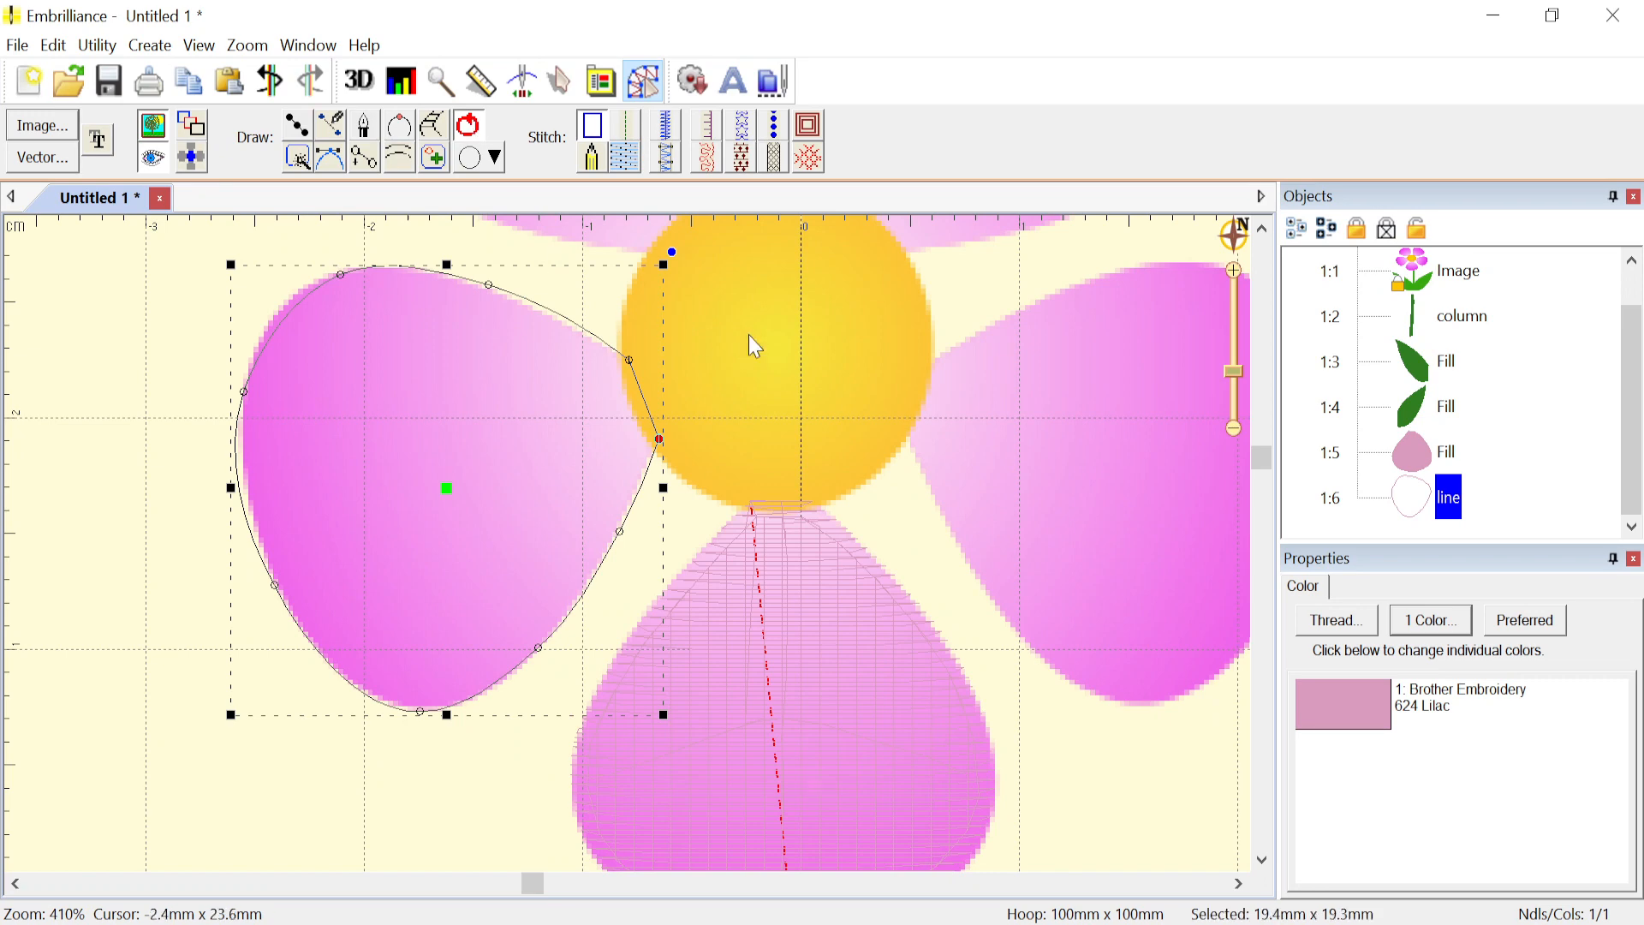
scroll(752, 338, "down", 2)
scroll(628, 545, "up", 3)
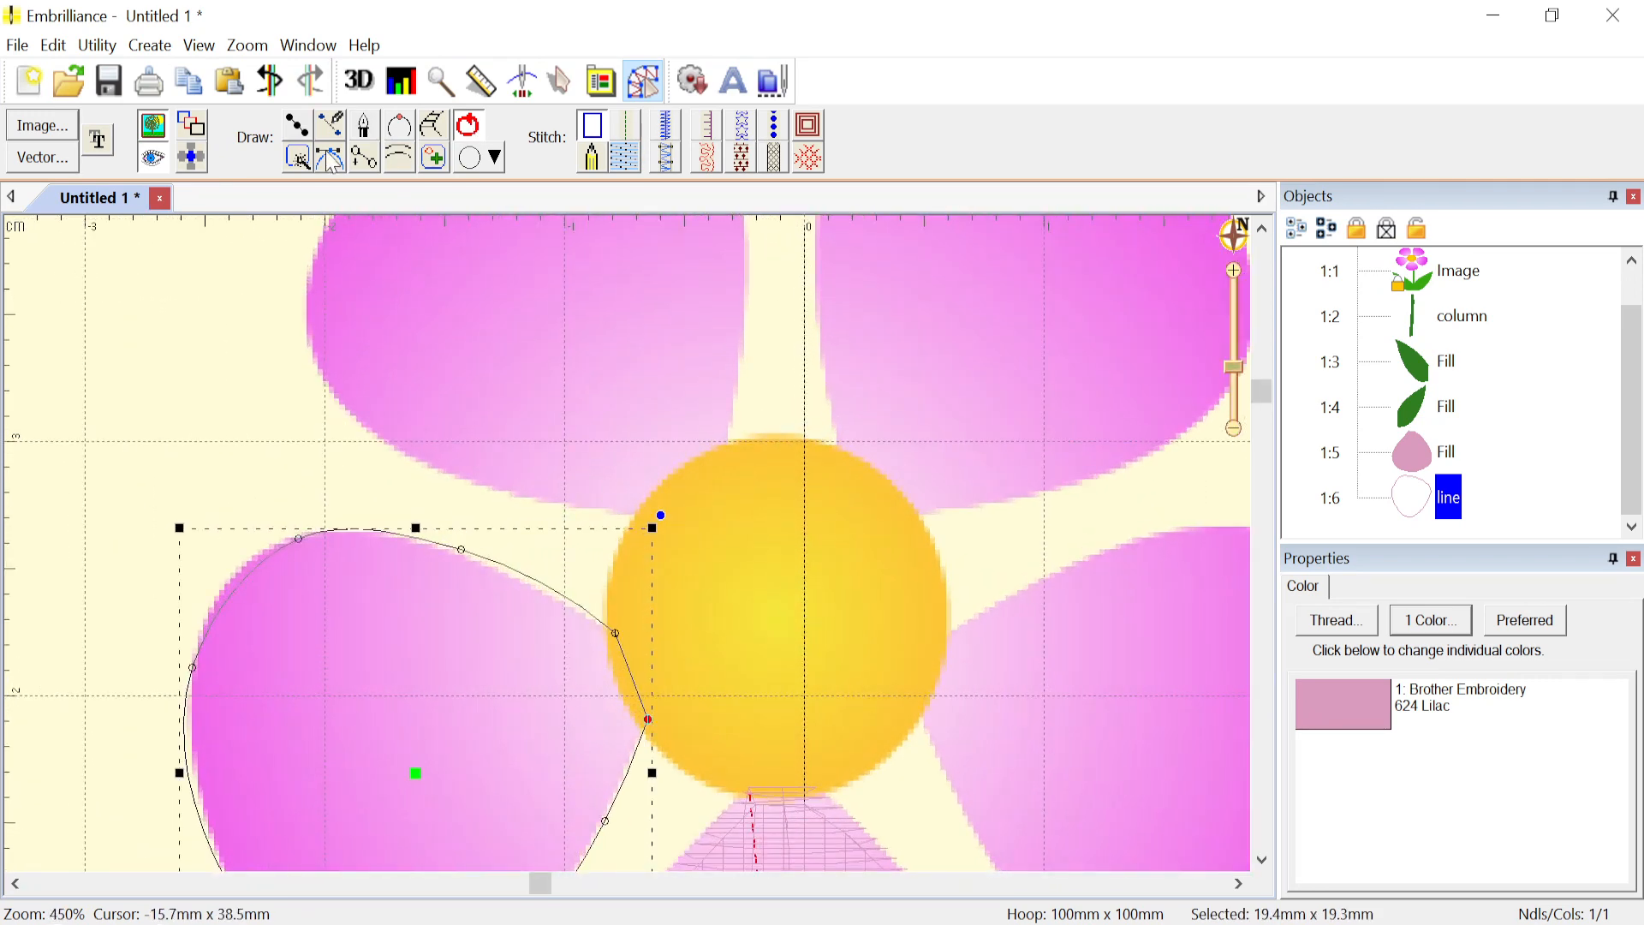
- Start a point-drawn outline for the upper left petal at the yellow centre, following its lower edge and outer side
left_click(302, 129)
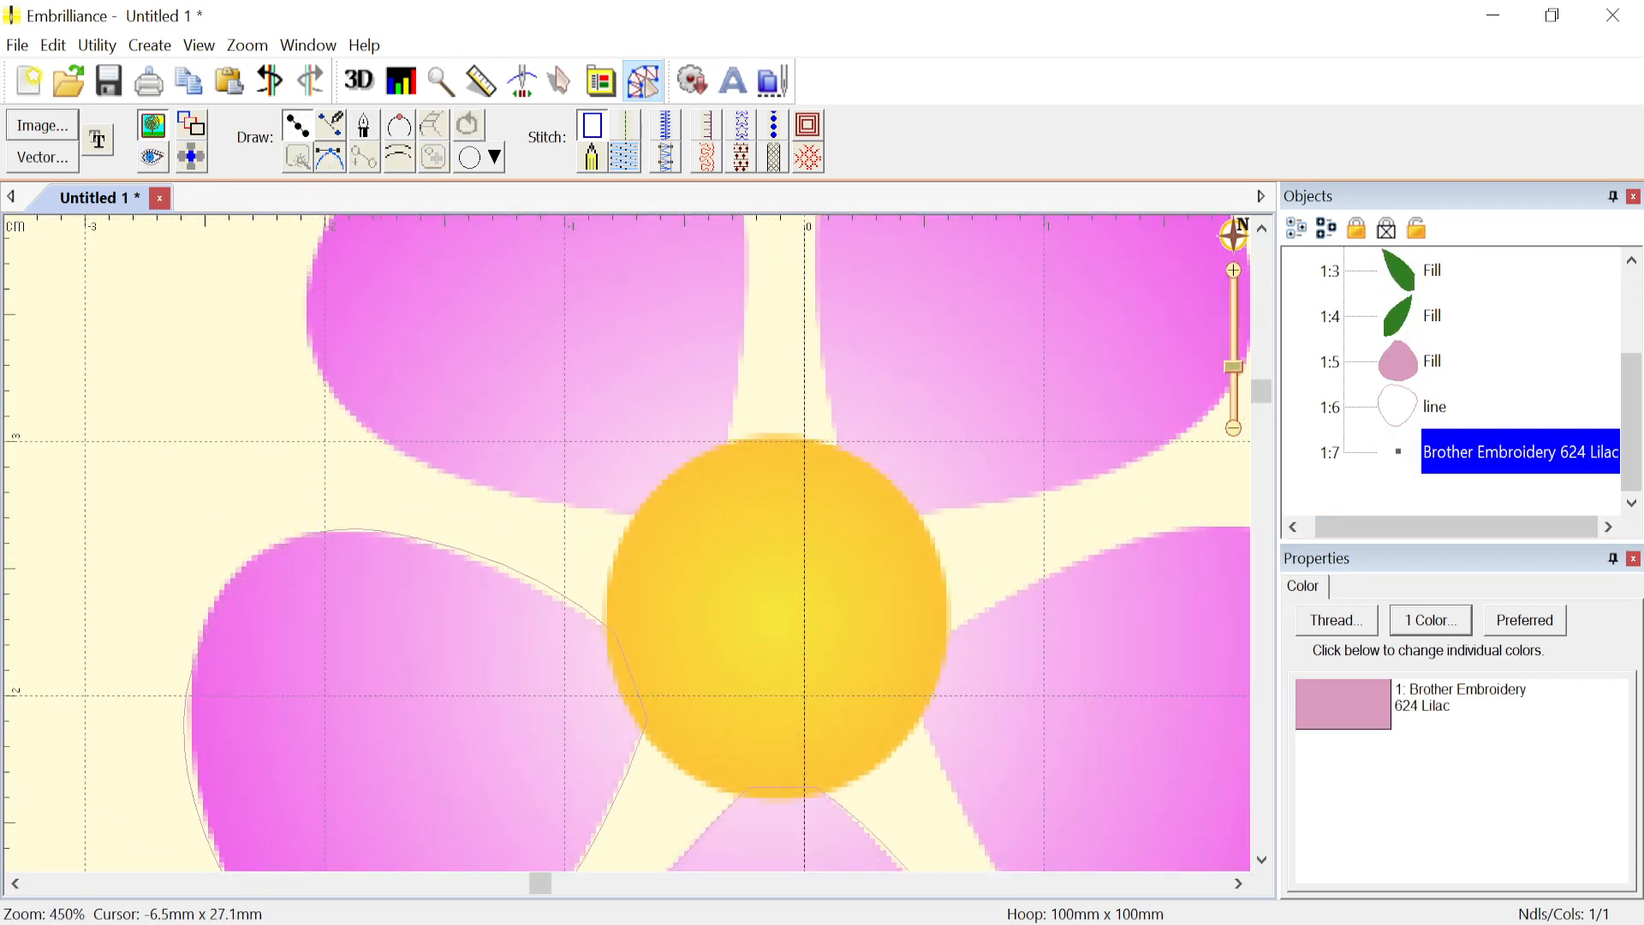
left_click(650, 515)
left_click(555, 504)
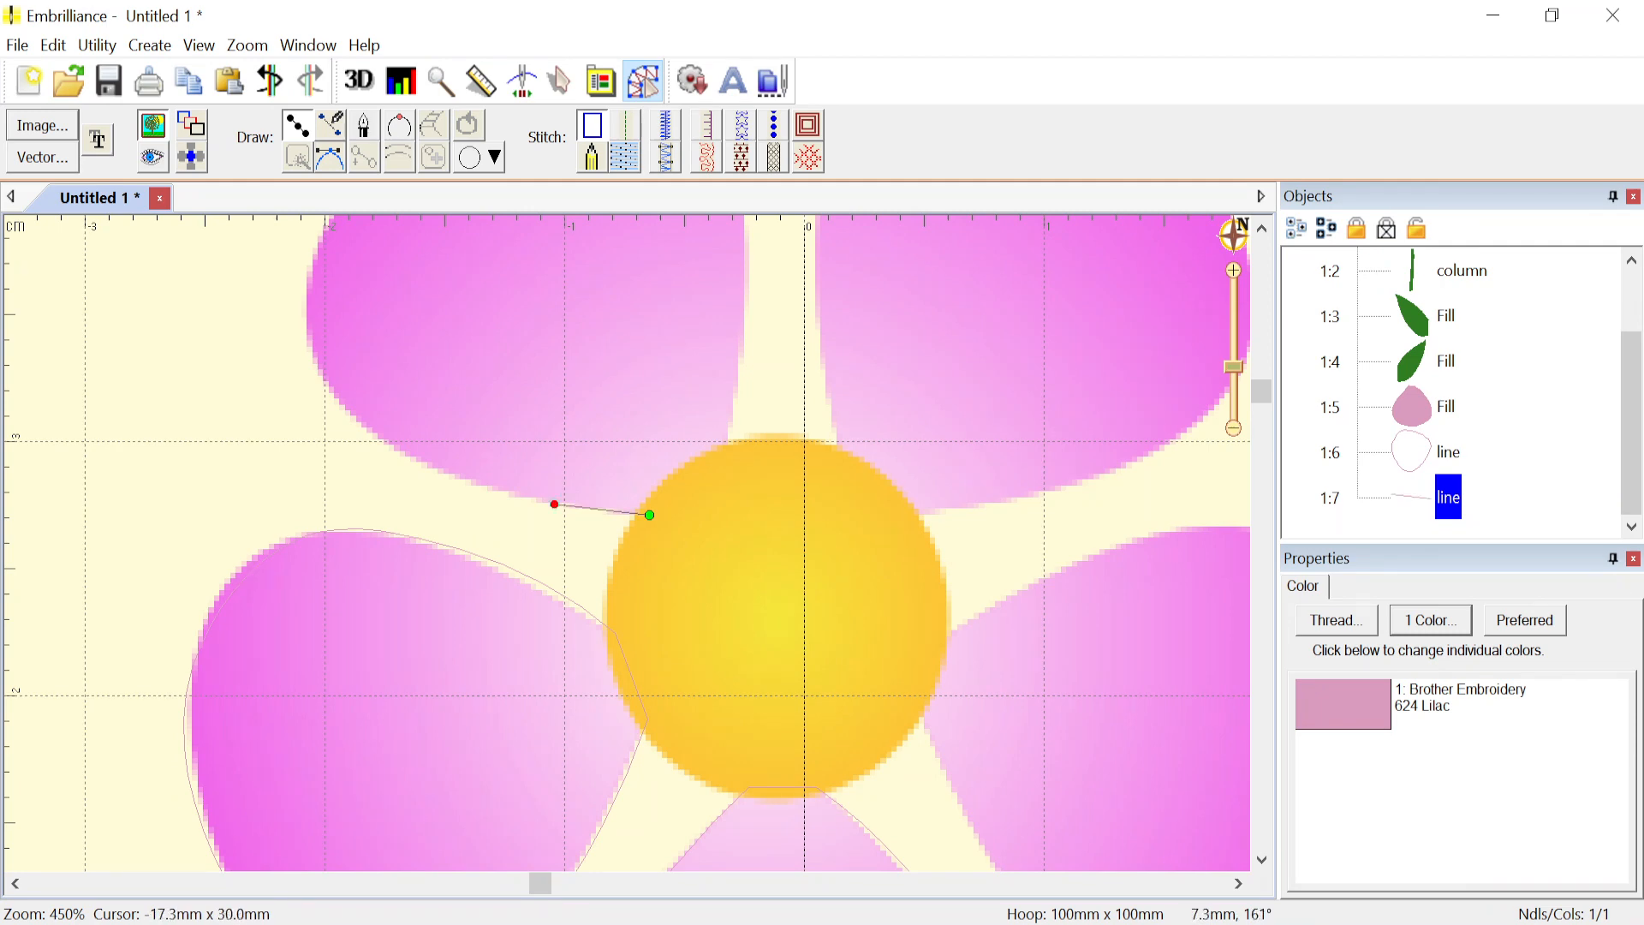
left_click(389, 443)
left_click(305, 341)
scroll(329, 351, "down", 3)
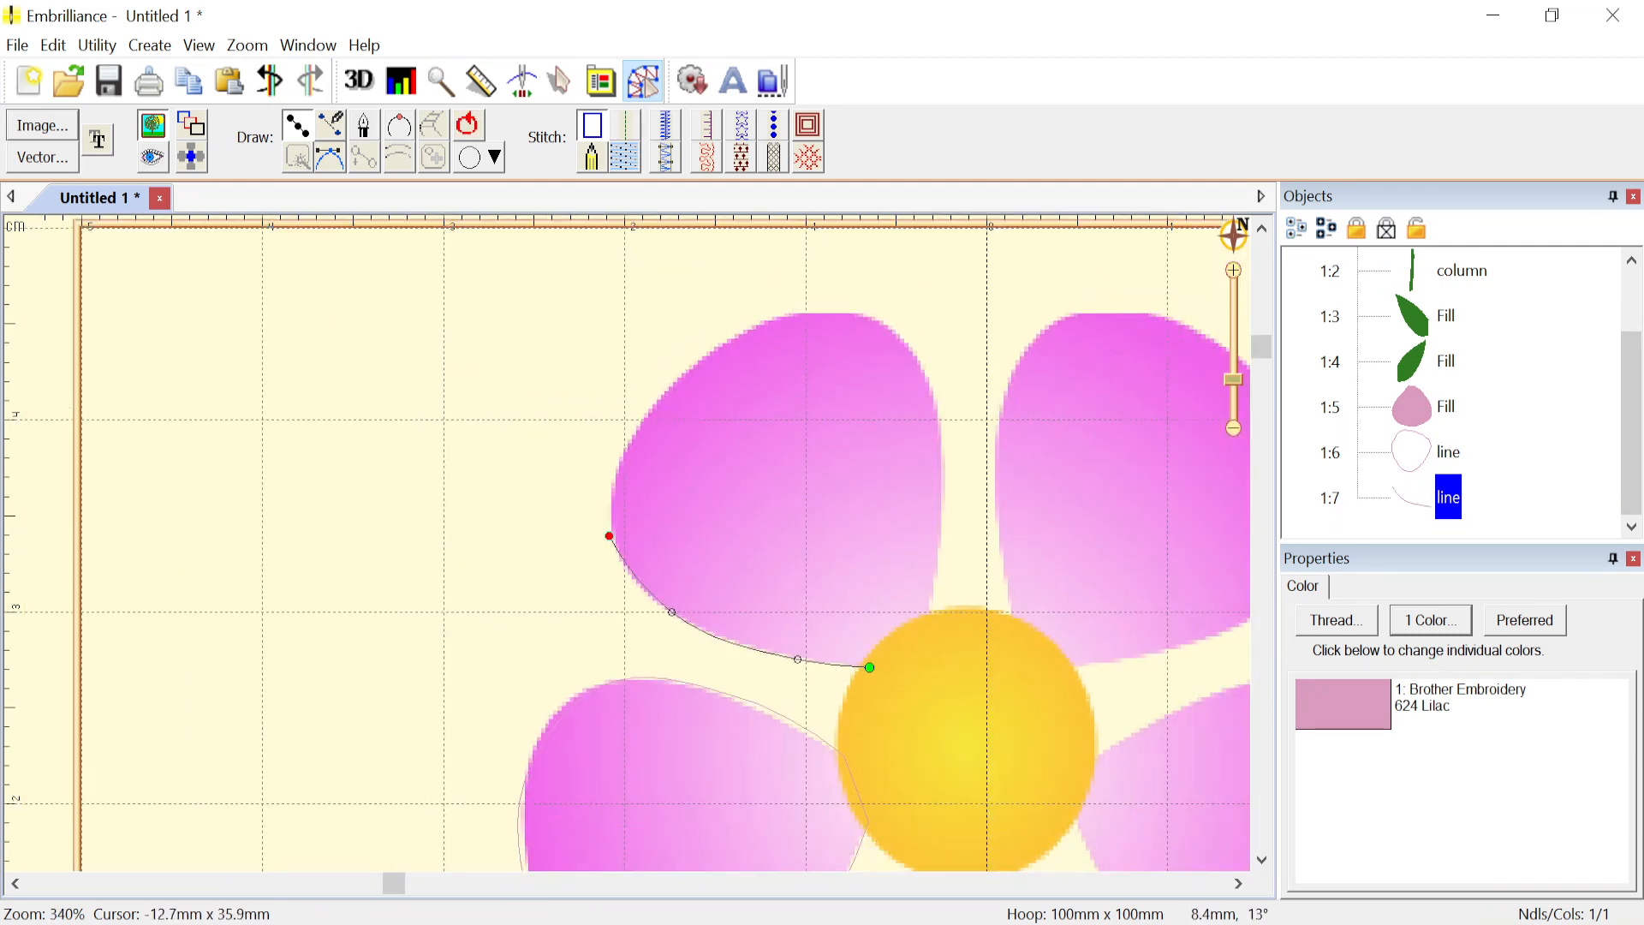
left_click(634, 428)
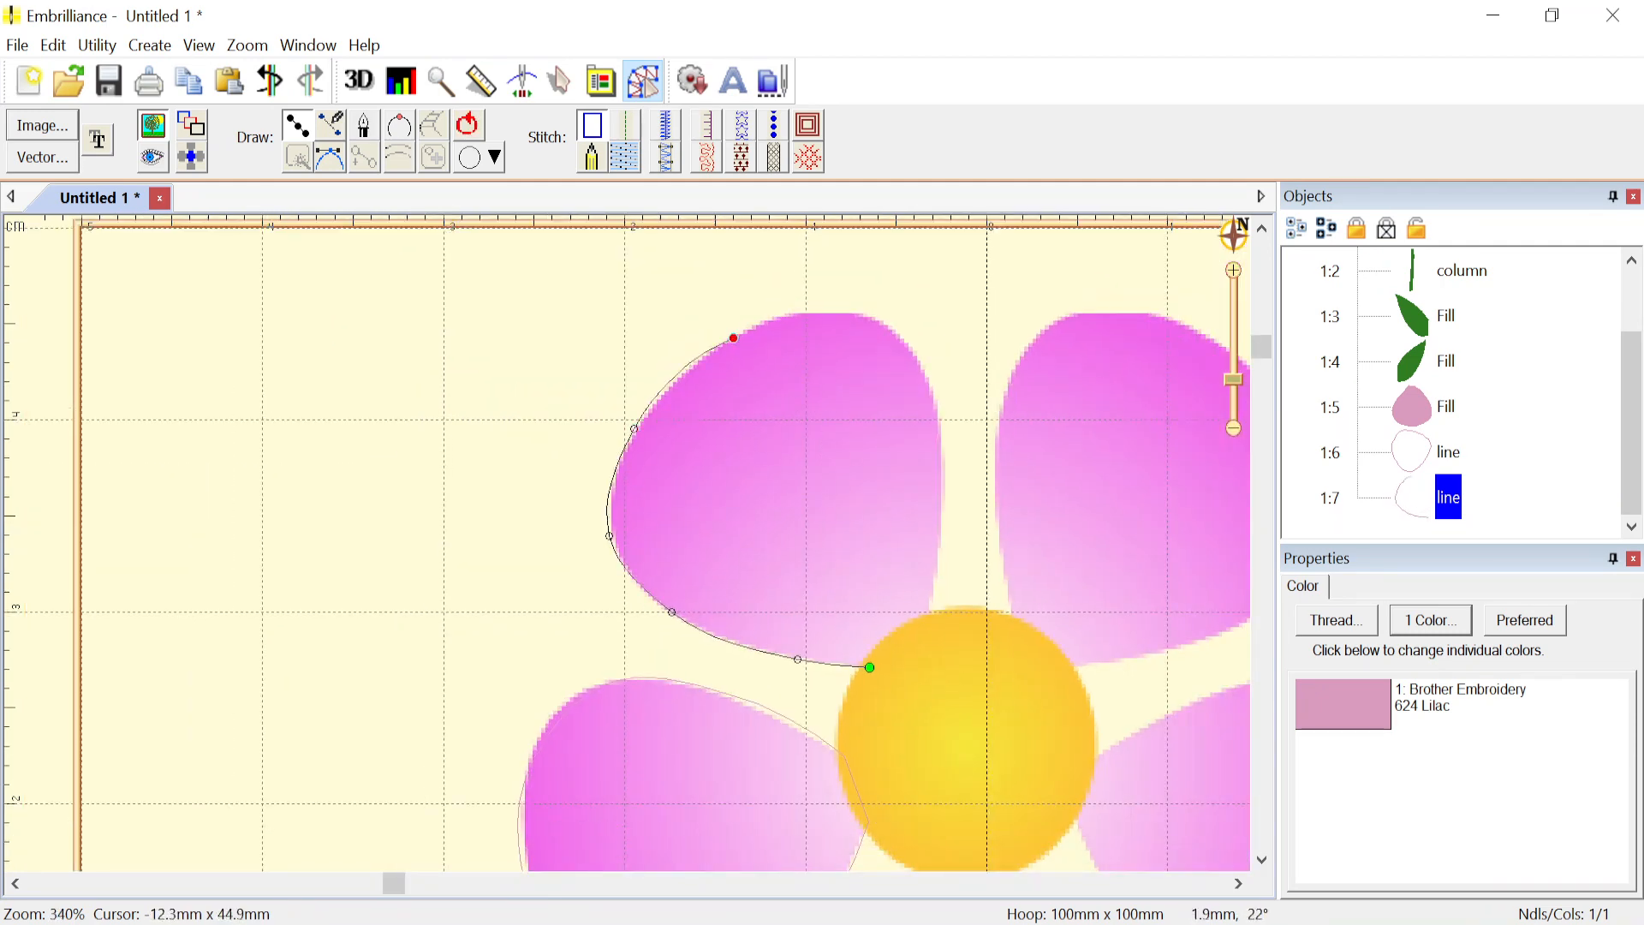
- Continue the upper left petal outline over its top and down its inner edge to the yellow centre, and close the shape
left_click(734, 338)
left_click(807, 315)
left_click(932, 382)
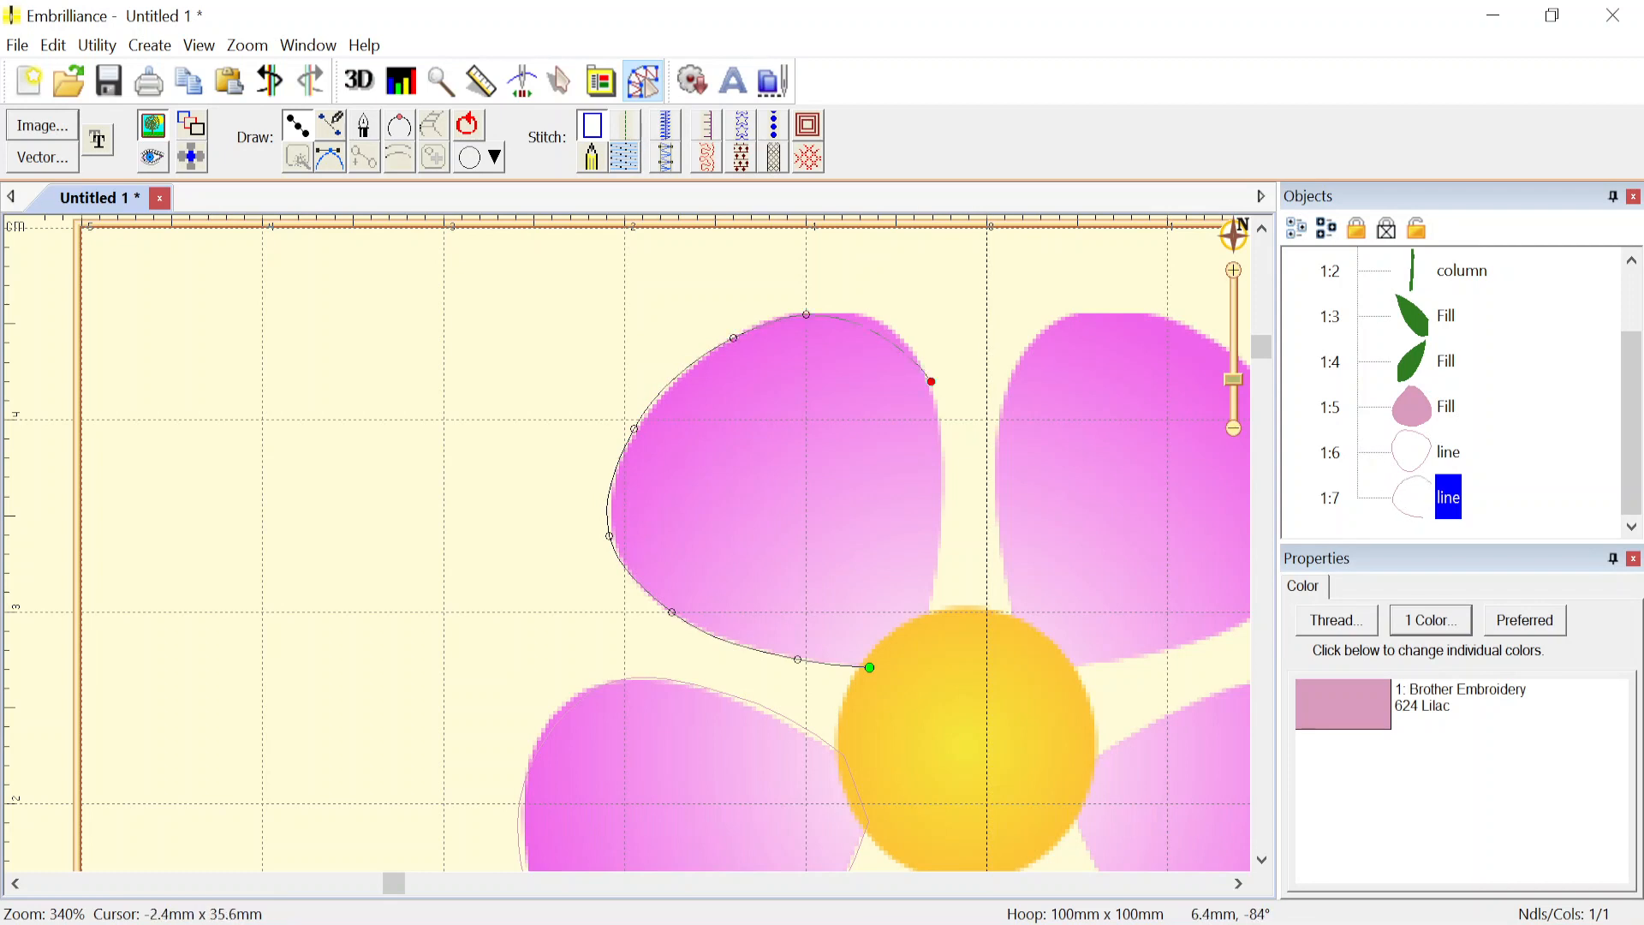
left_click(944, 502)
left_click(930, 623)
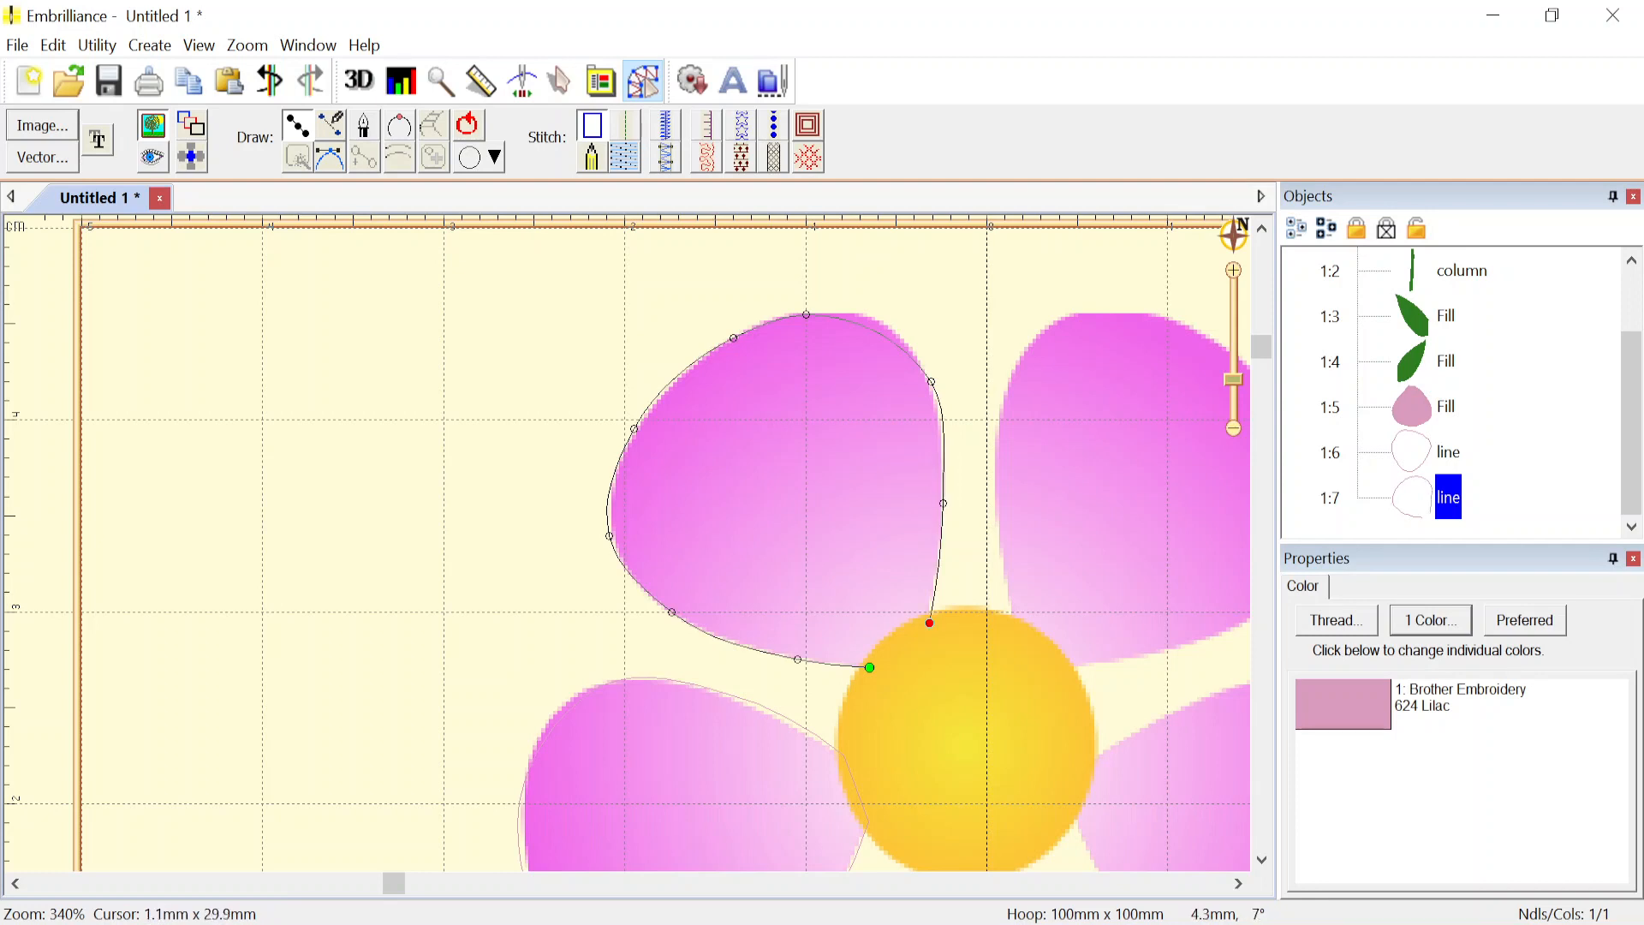
left_click(470, 122)
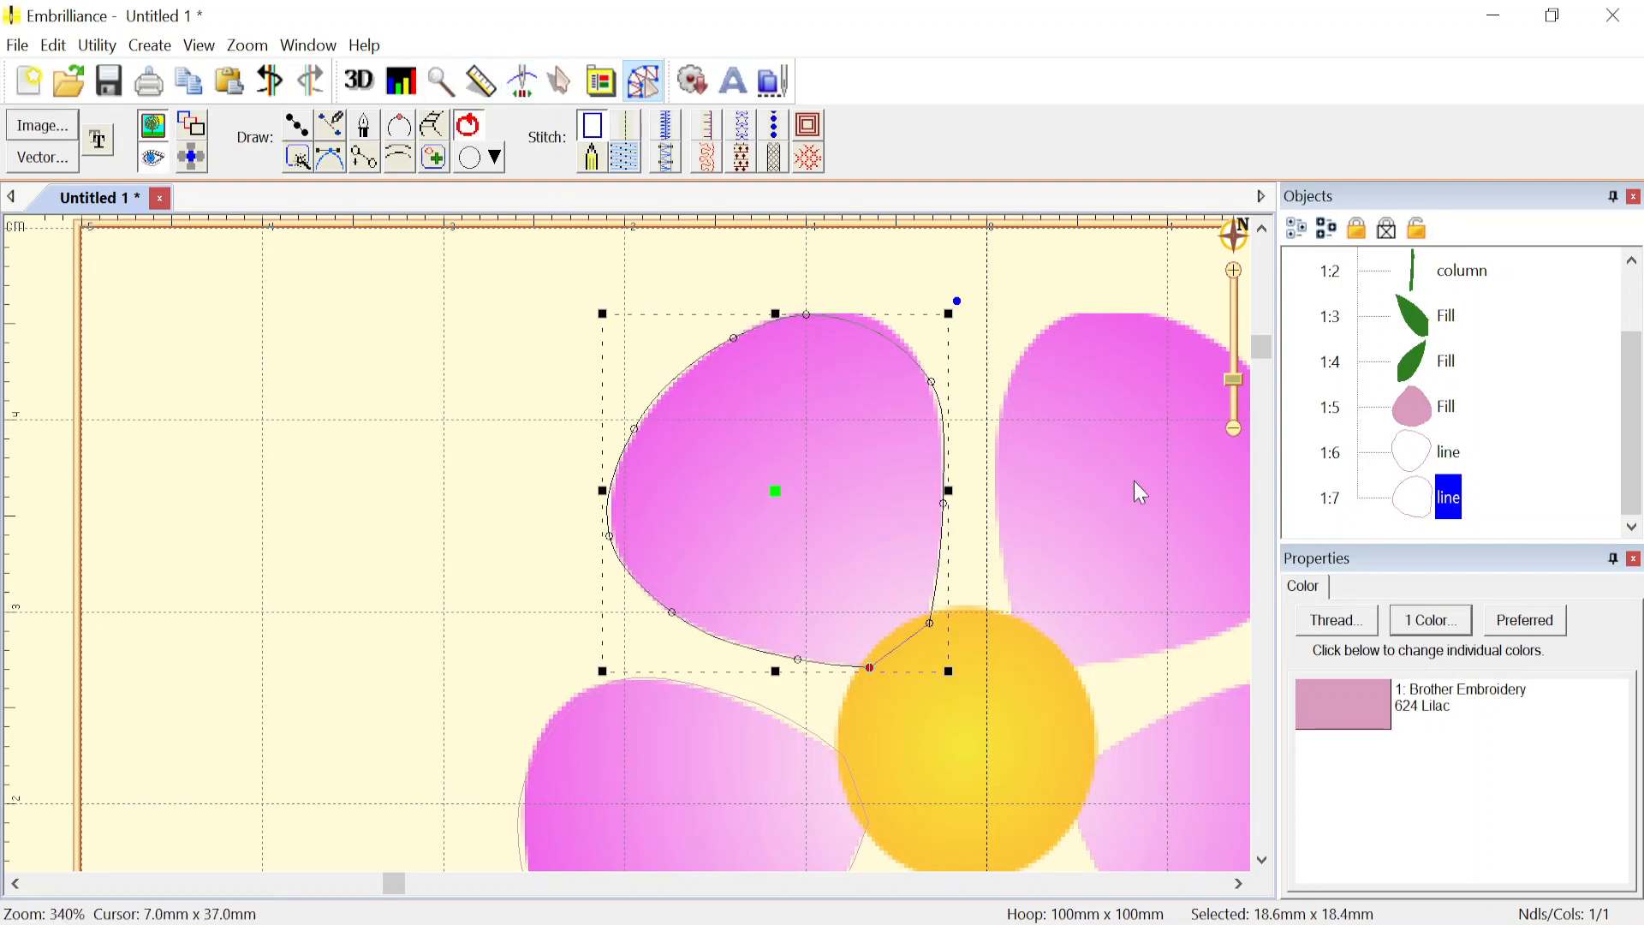
- Start a point-drawn outline for the upper right petal at the yellow centre, following its inner edge upward
scroll(1132, 482, "down", 3)
scroll(583, 554, "up", 3)
scroll(626, 543, "up", 1)
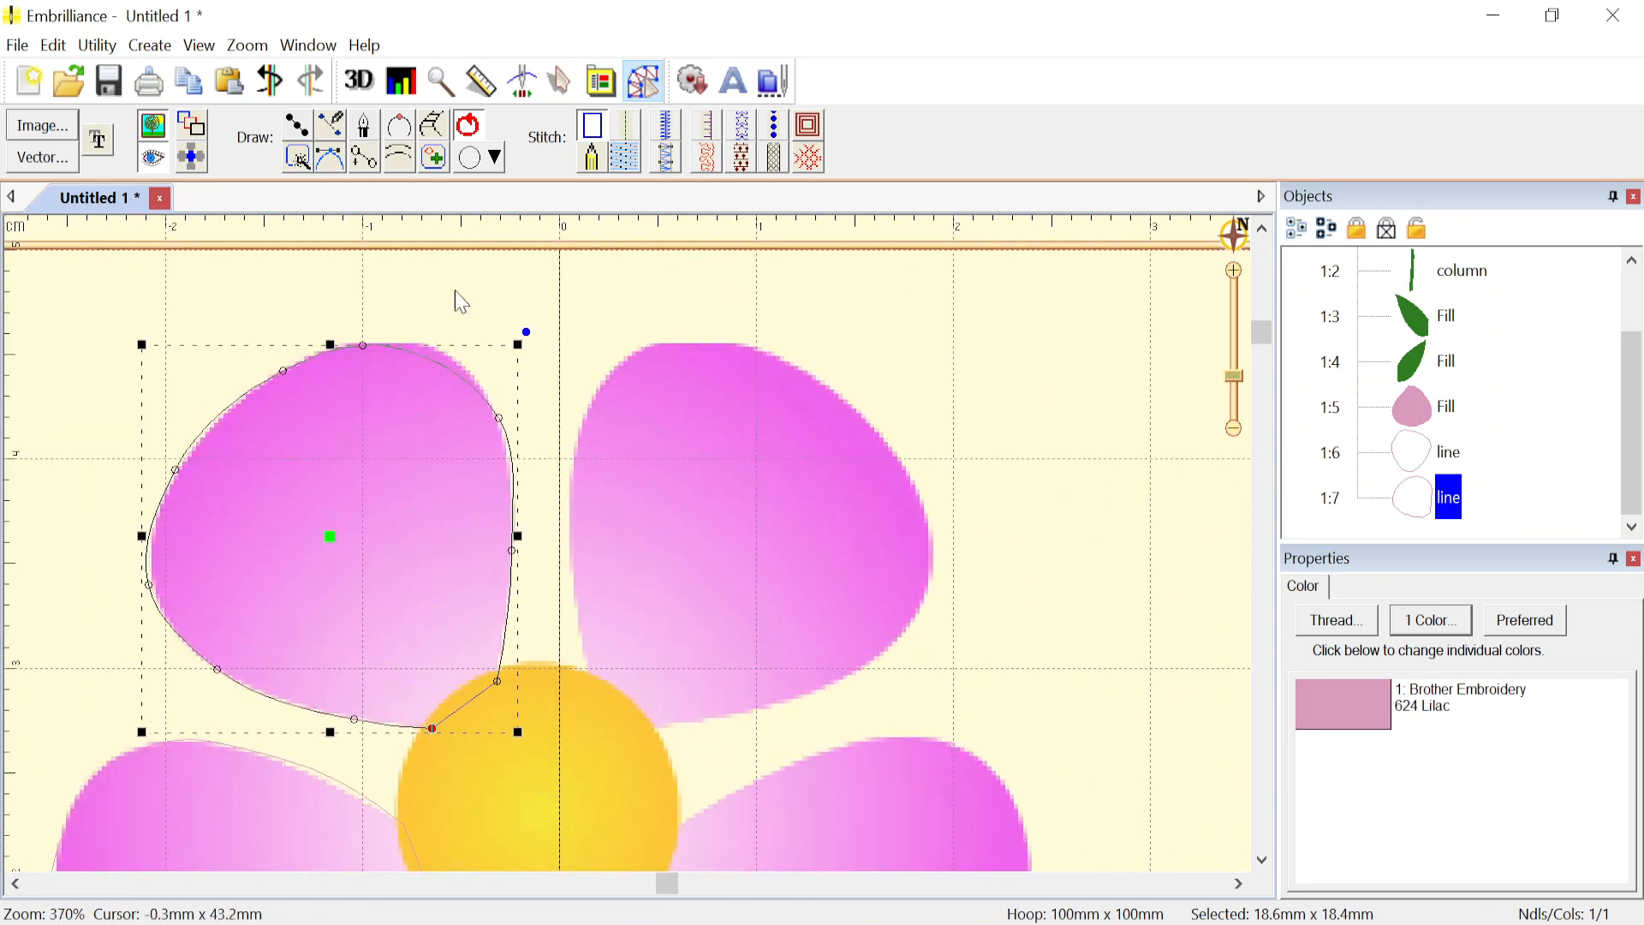
left_click(298, 126)
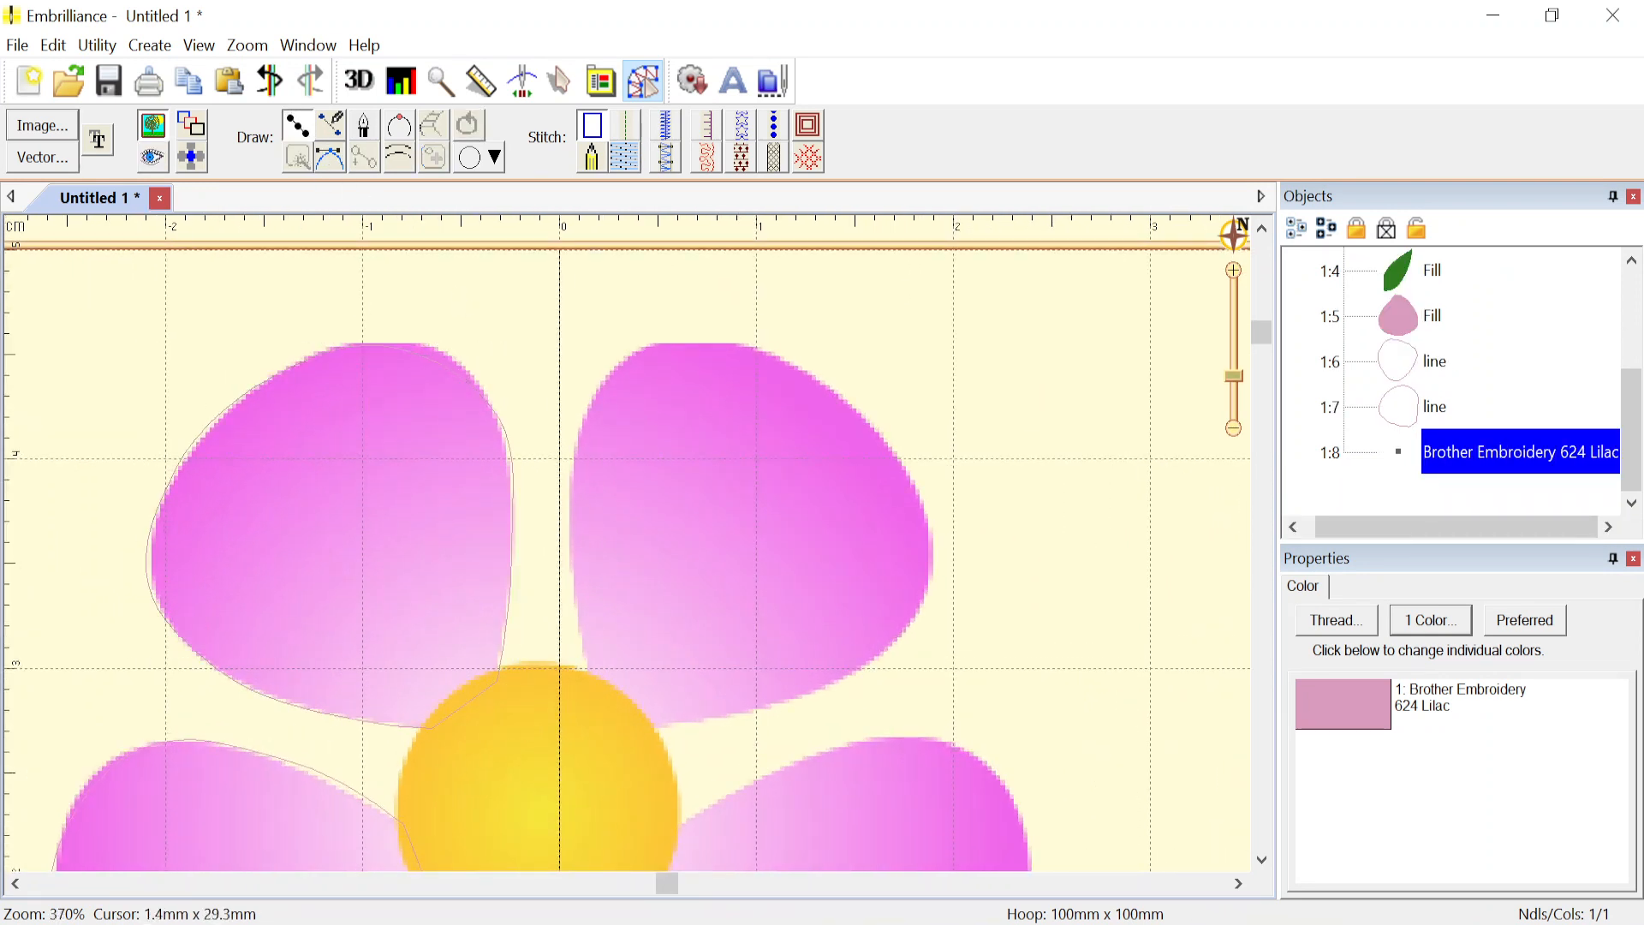
left_click(588, 680)
left_click(572, 571)
left_click(574, 442)
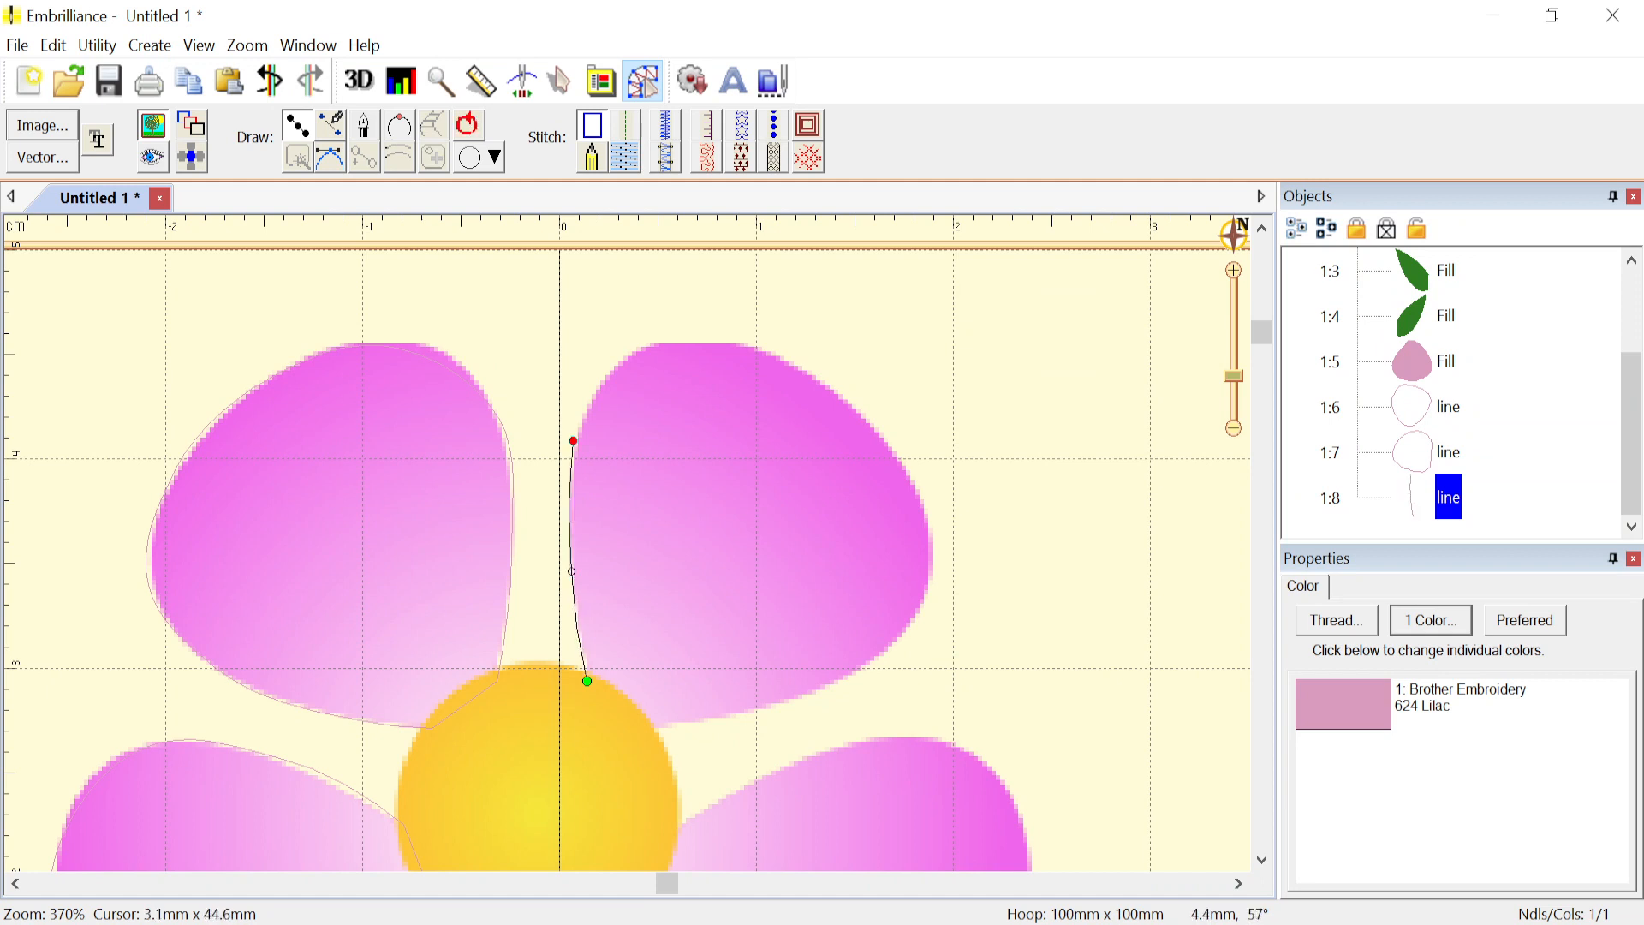
left_click(621, 363)
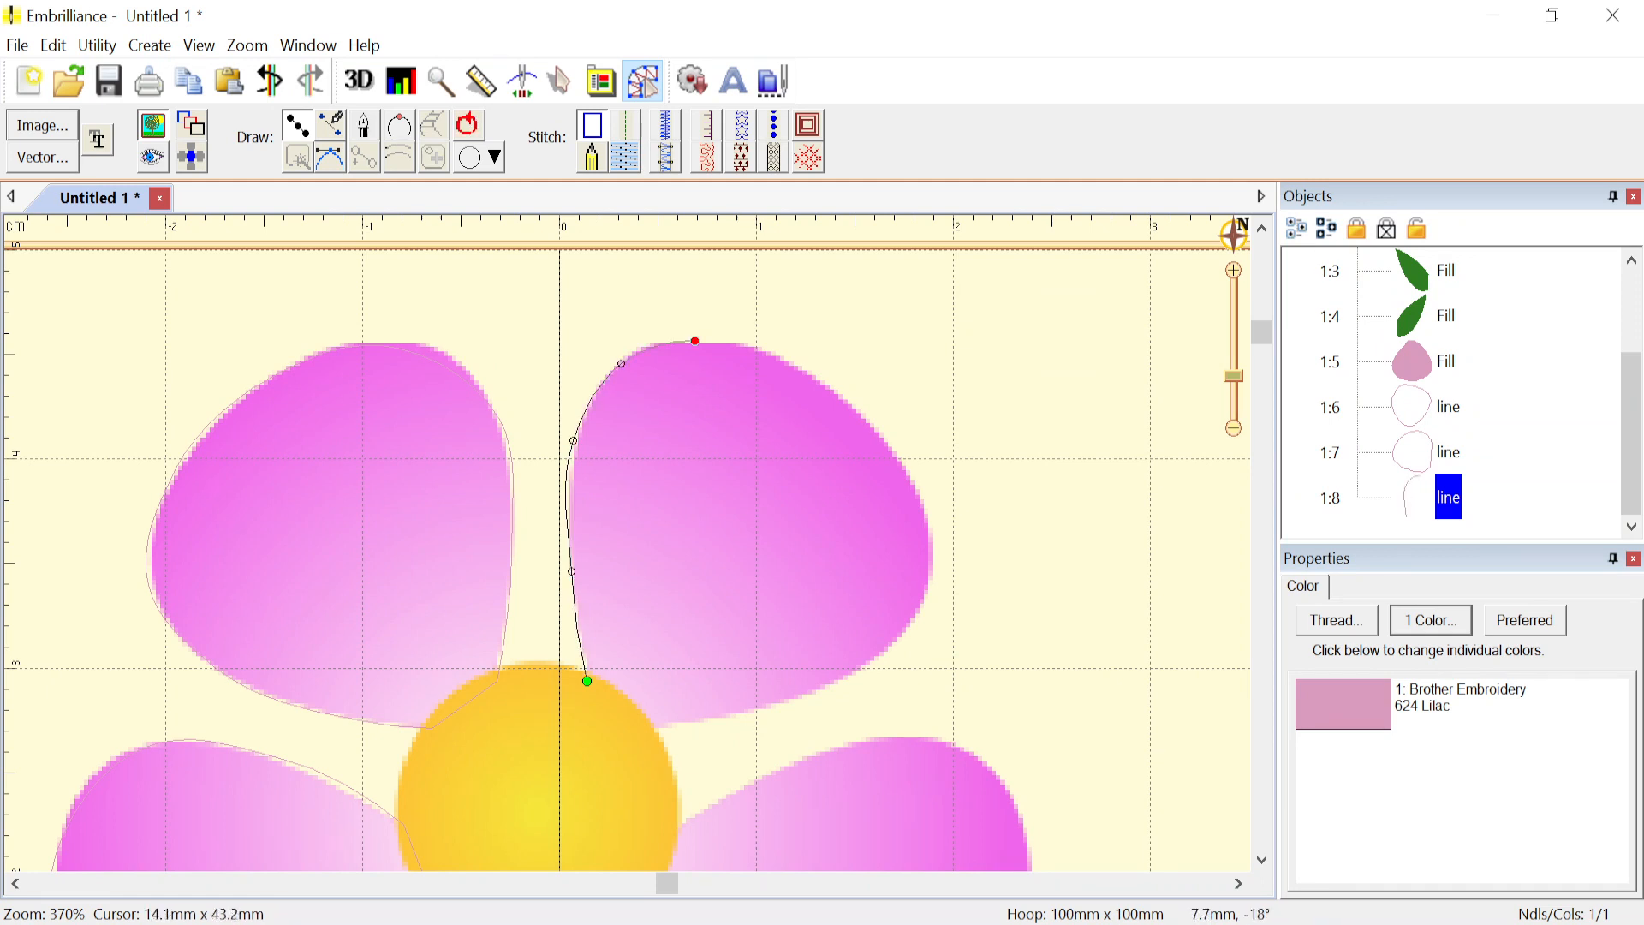
- Continue the upper right petal outline over its top, outer side and lower edge to the yellow centre, and finish it as a closed shape
left_click(695, 341)
left_click(837, 395)
left_click(926, 506)
left_click(905, 634)
left_click(792, 701)
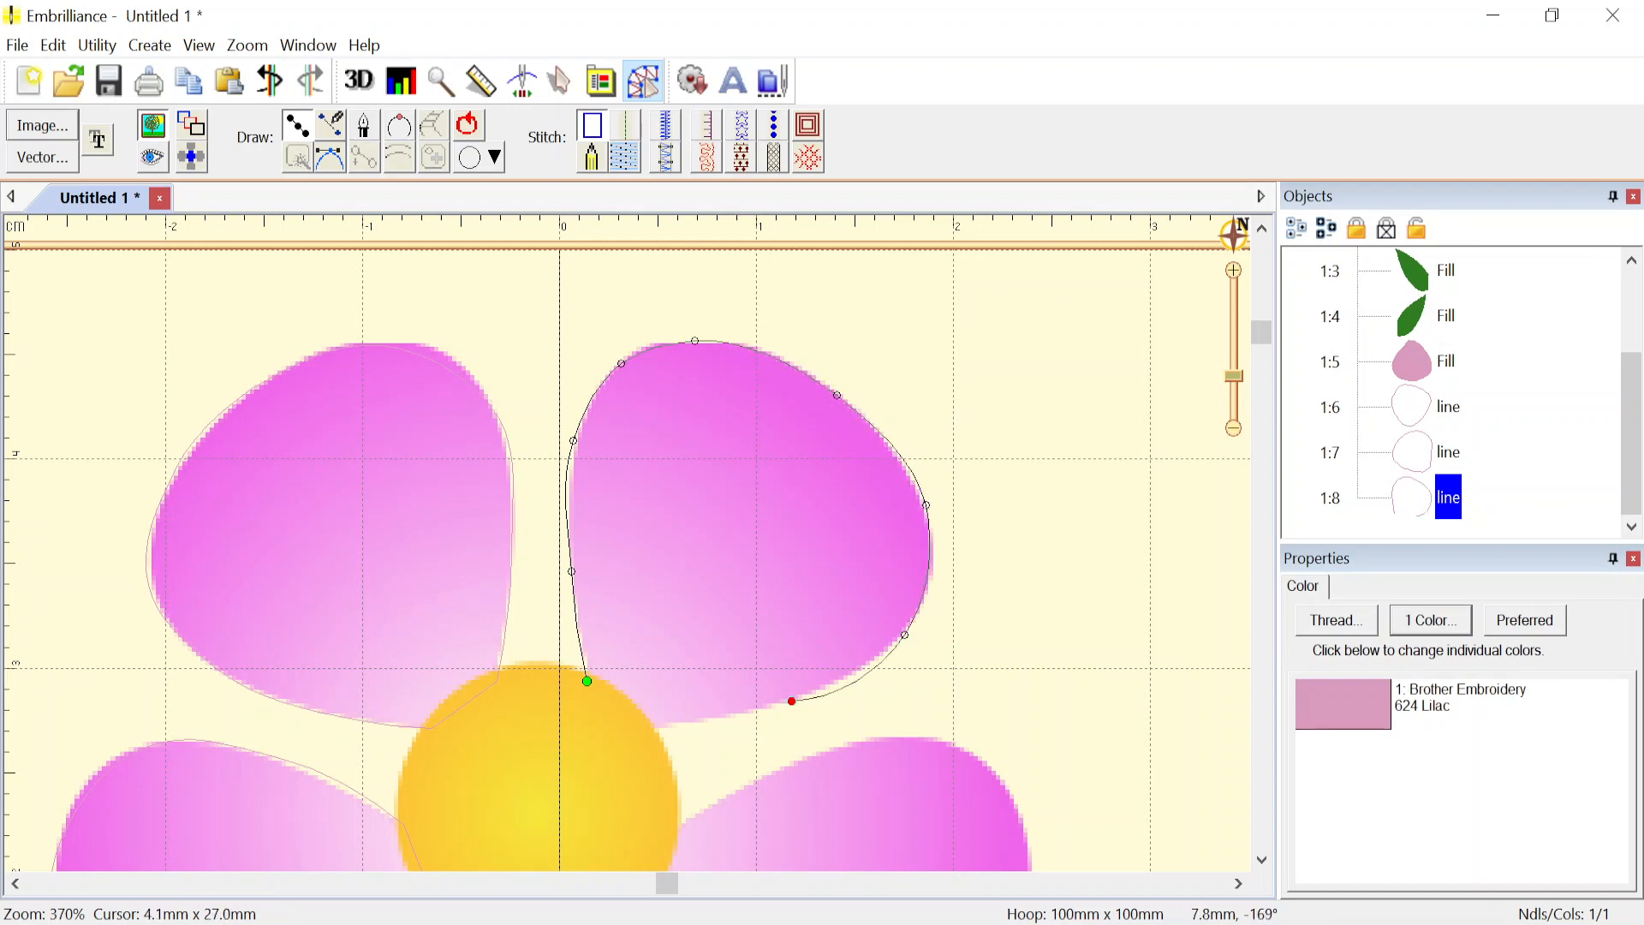
left_click(641, 730)
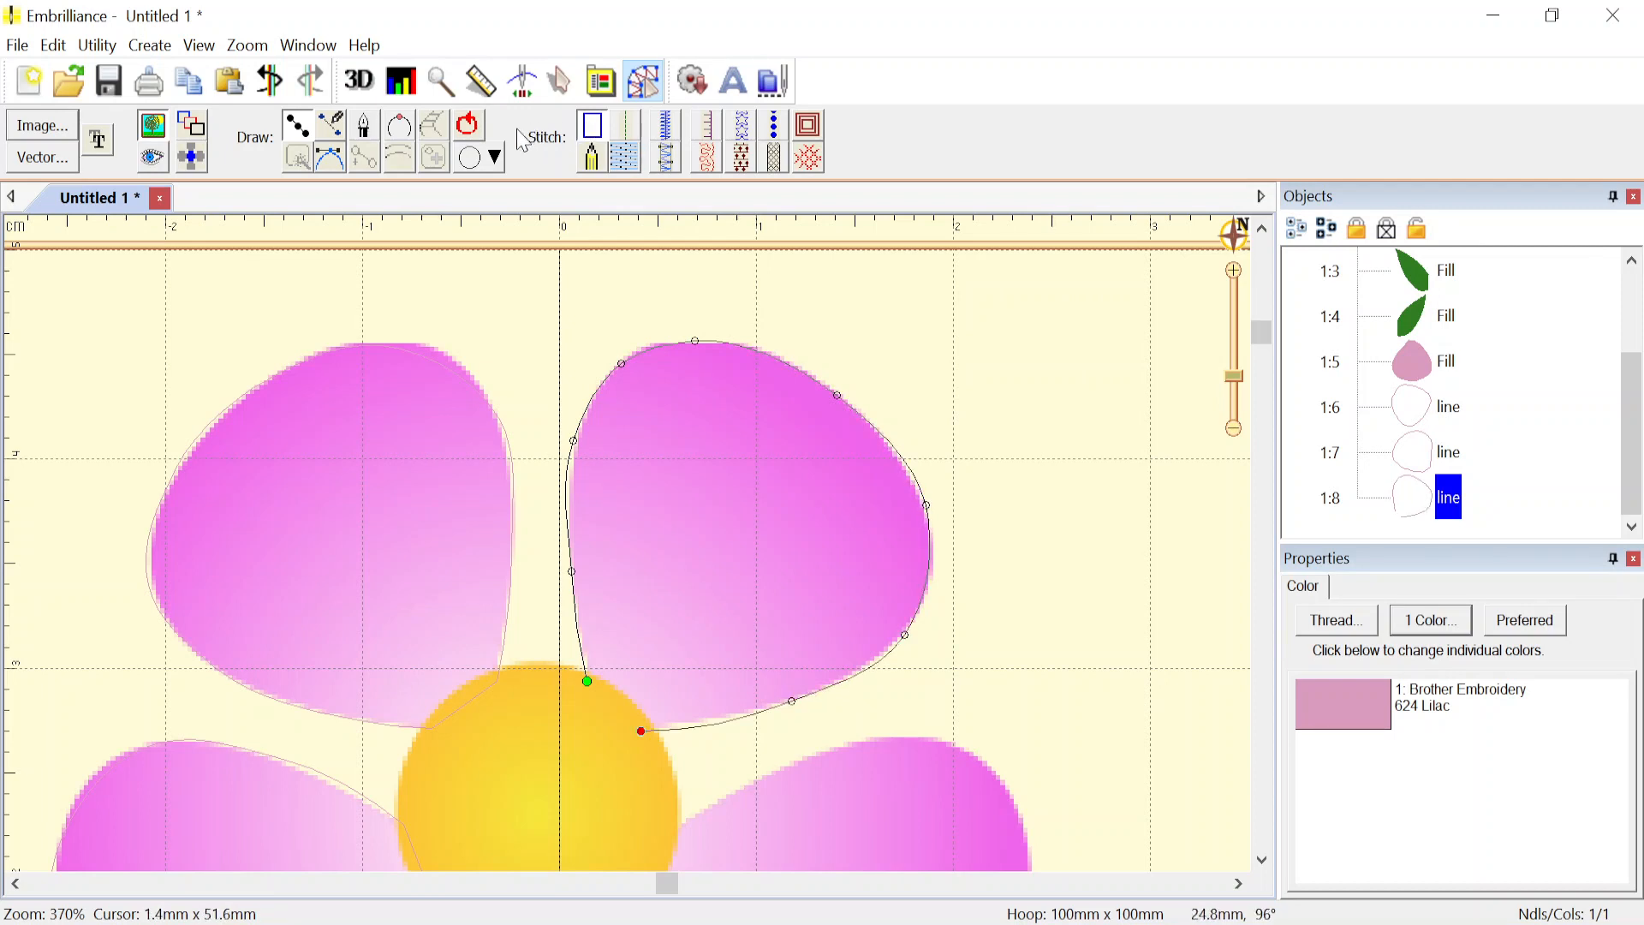
left_click(297, 159)
- Start a point-drawn outline for the lower right petal at the yellow centre, following its upper edge to the outer side
scroll(890, 548, "down", 4)
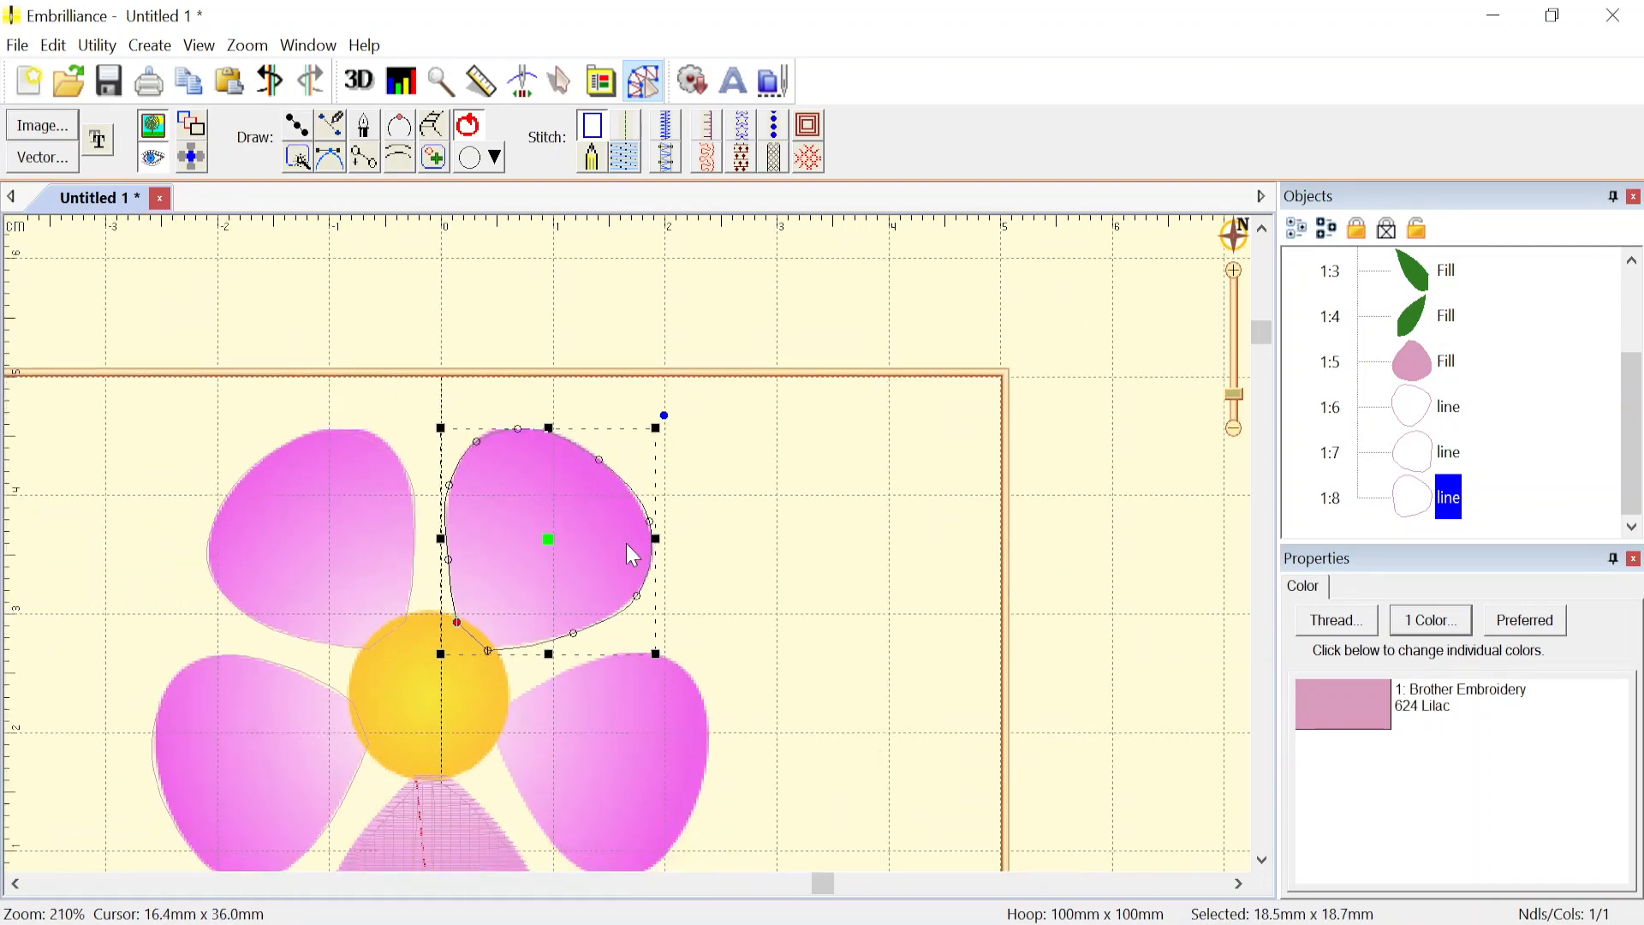
scroll(633, 557, "up", 3)
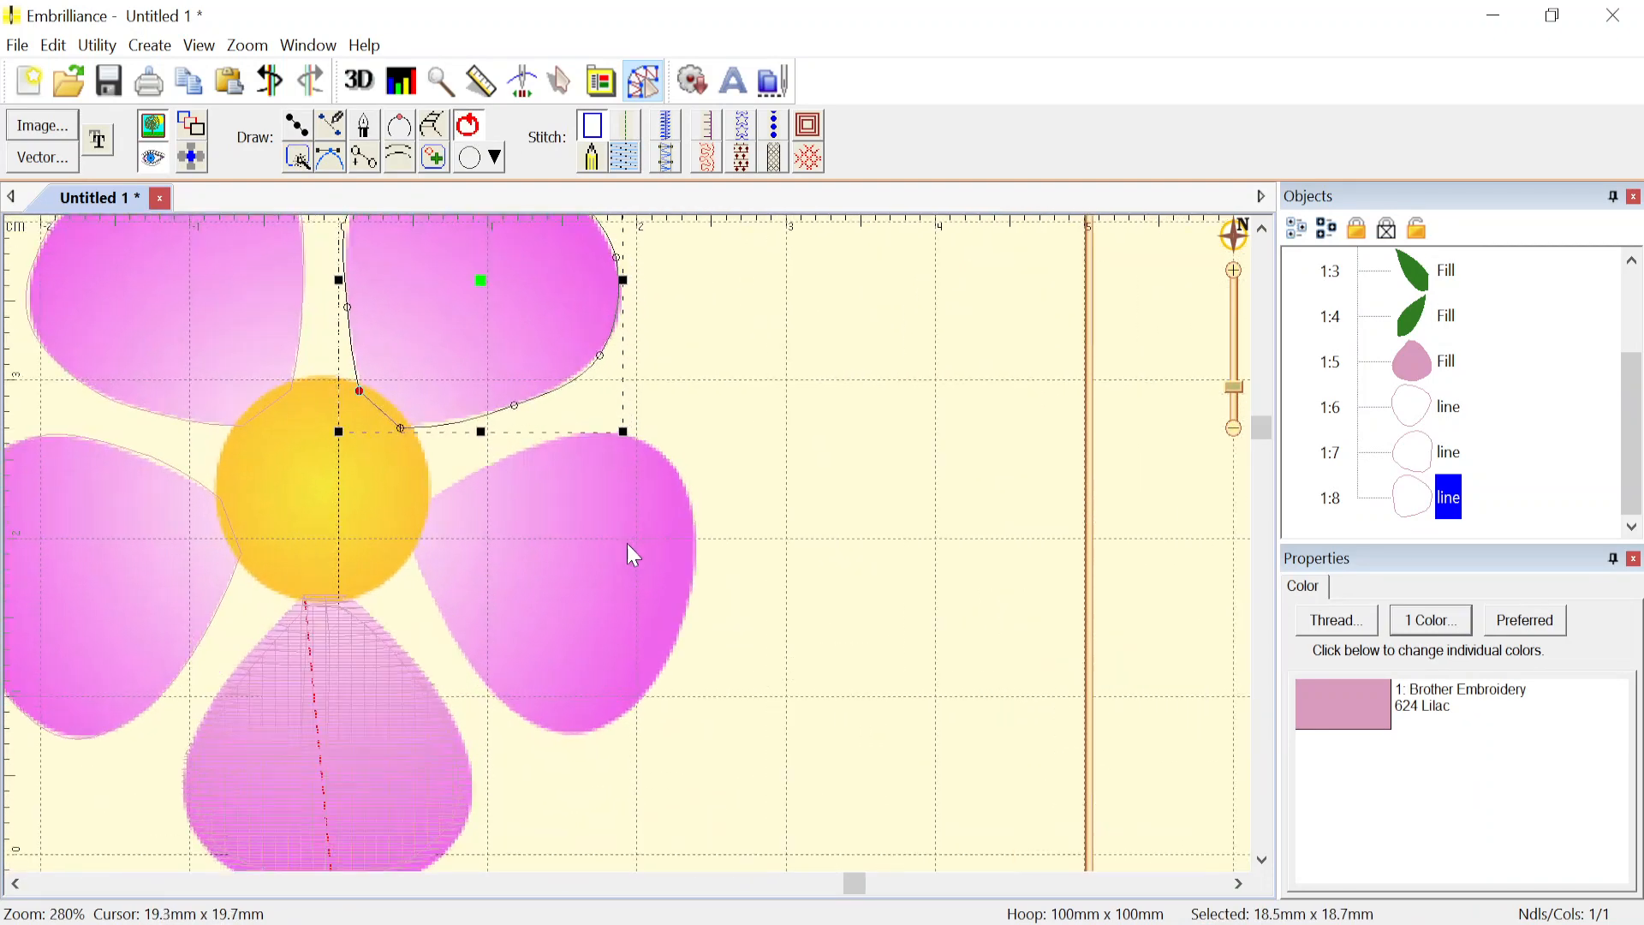
left_click(297, 126)
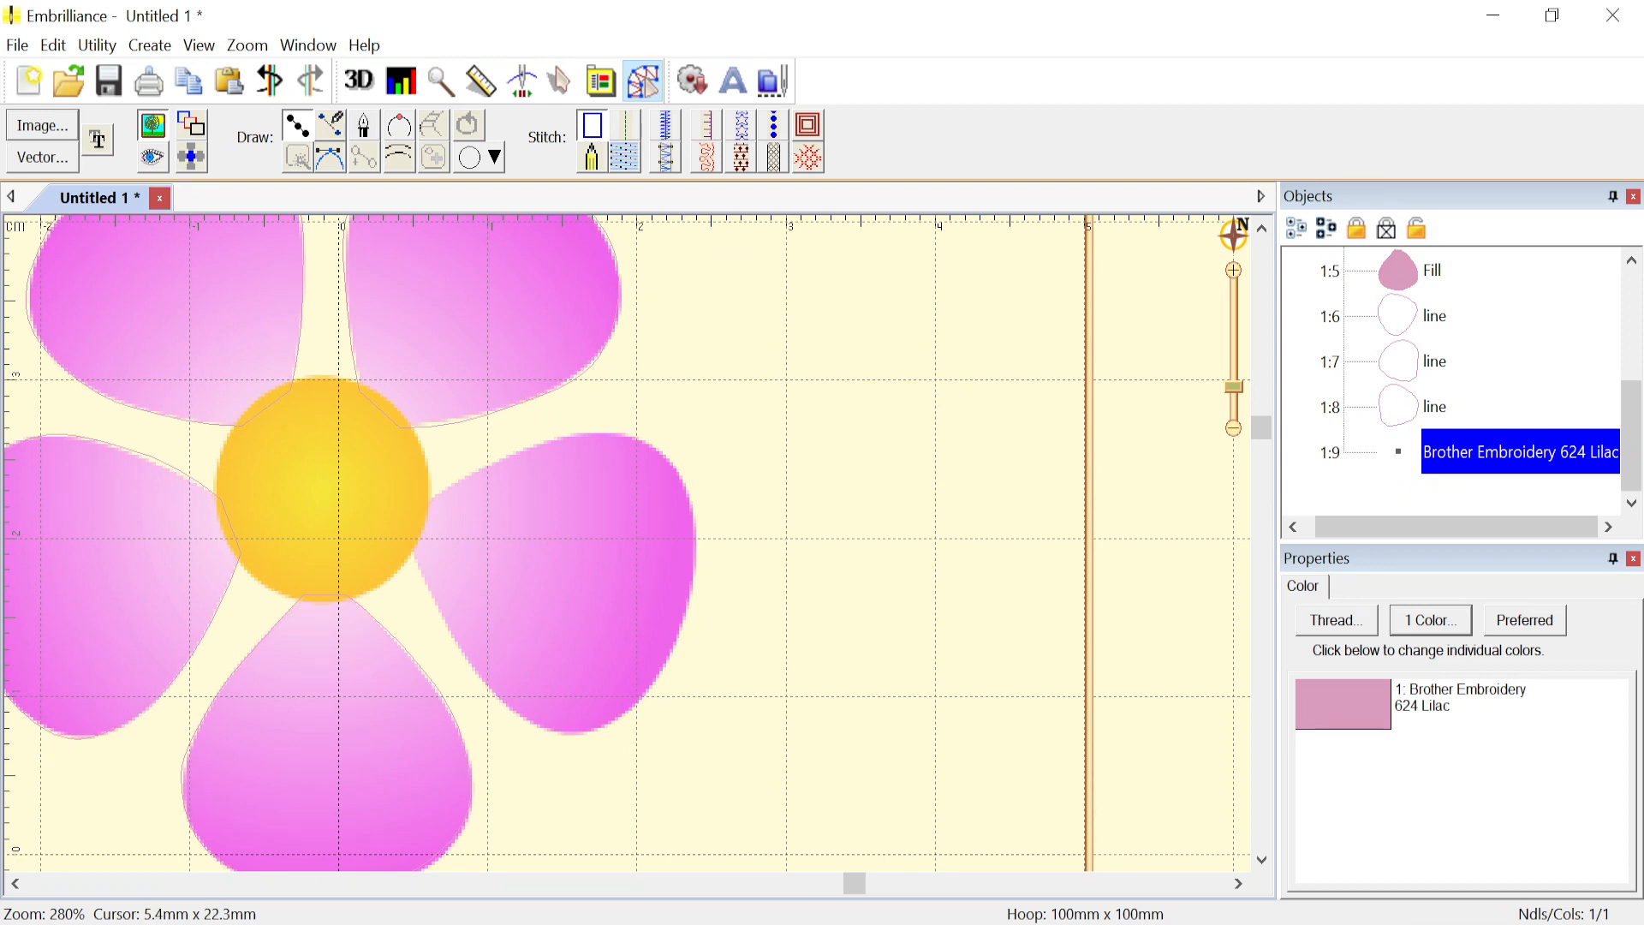
left_click(419, 501)
left_click(493, 467)
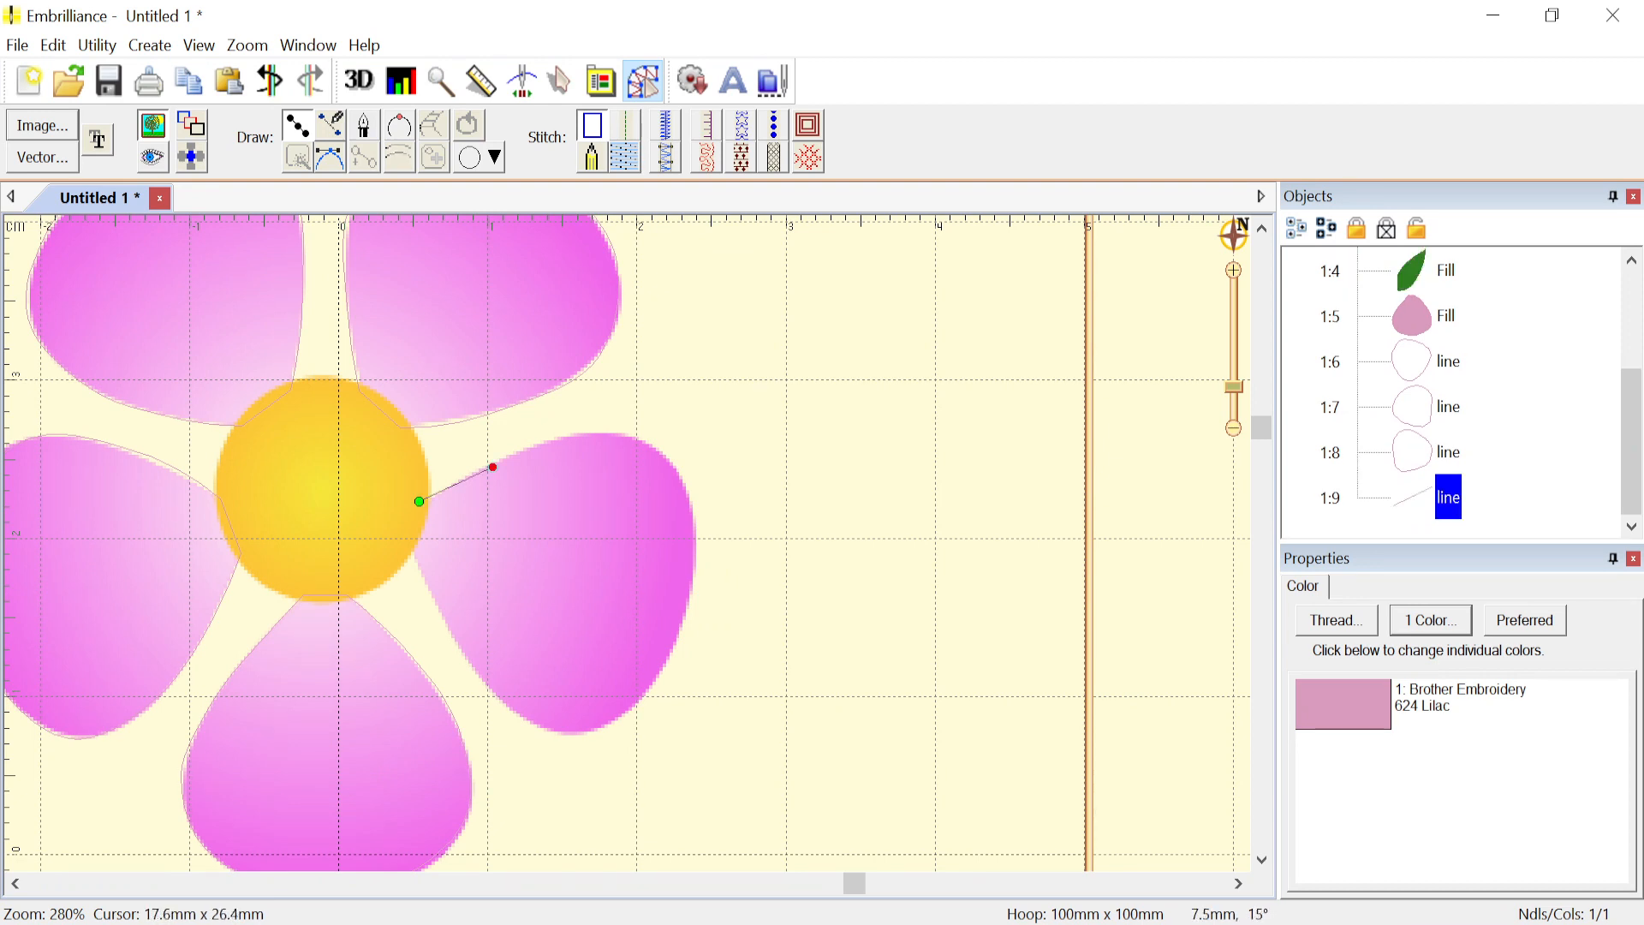
left_click(594, 436)
left_click(685, 485)
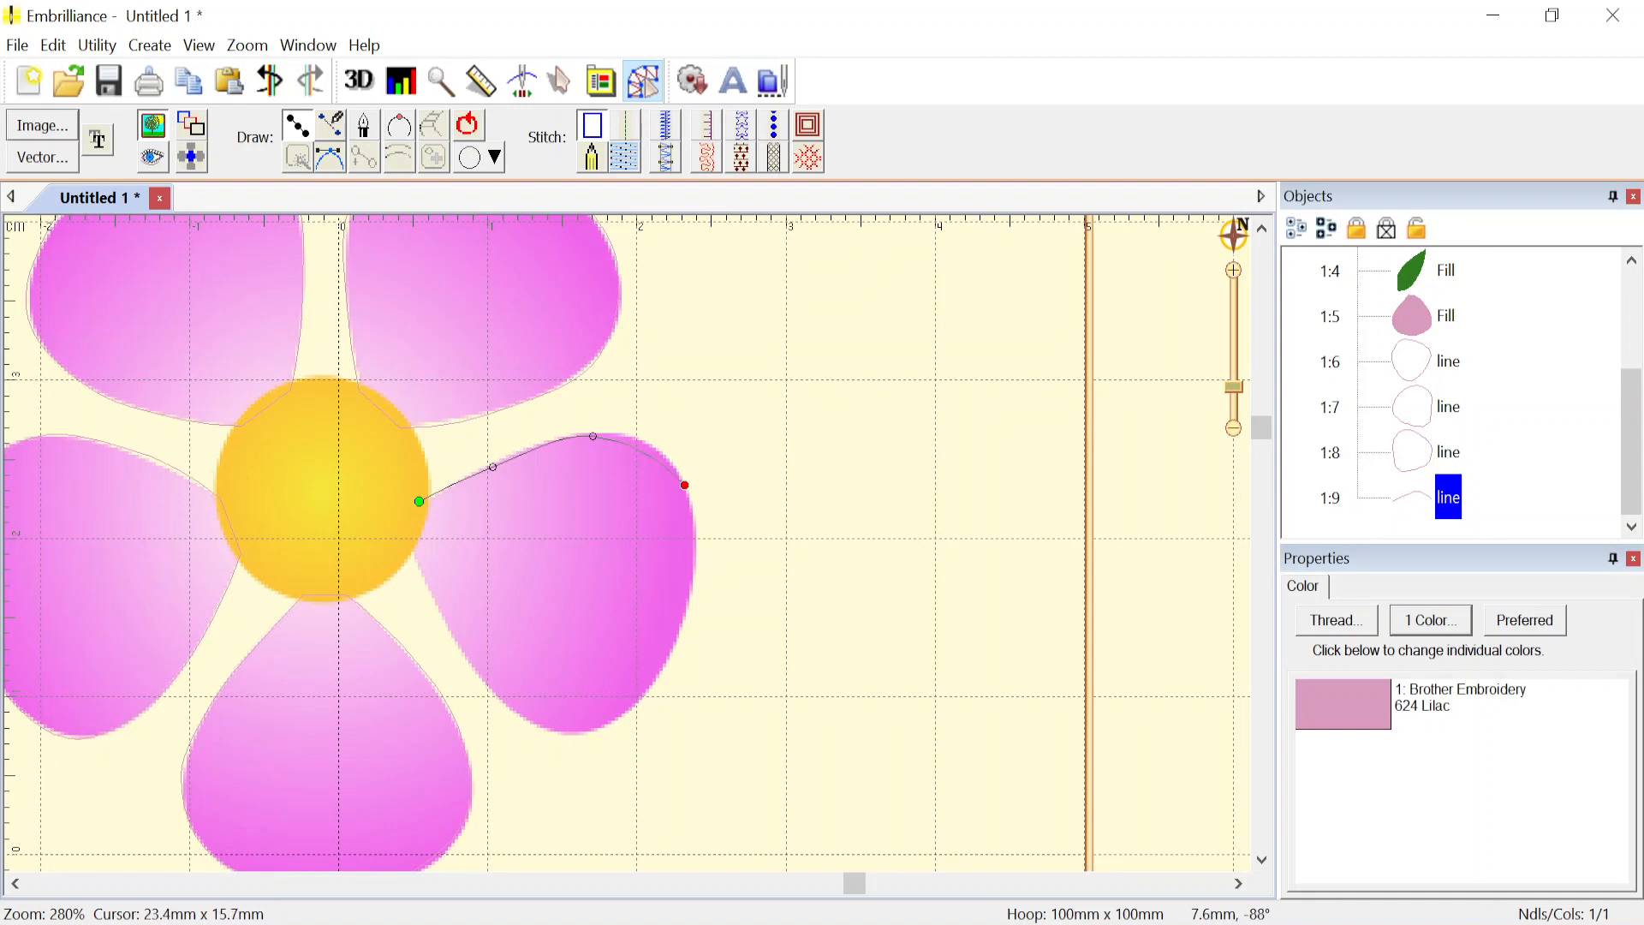
- Continue the lower right petal outline down its outer side, around its base and back to the yellow centre, and close the shape
left_click(688, 605)
left_click(649, 683)
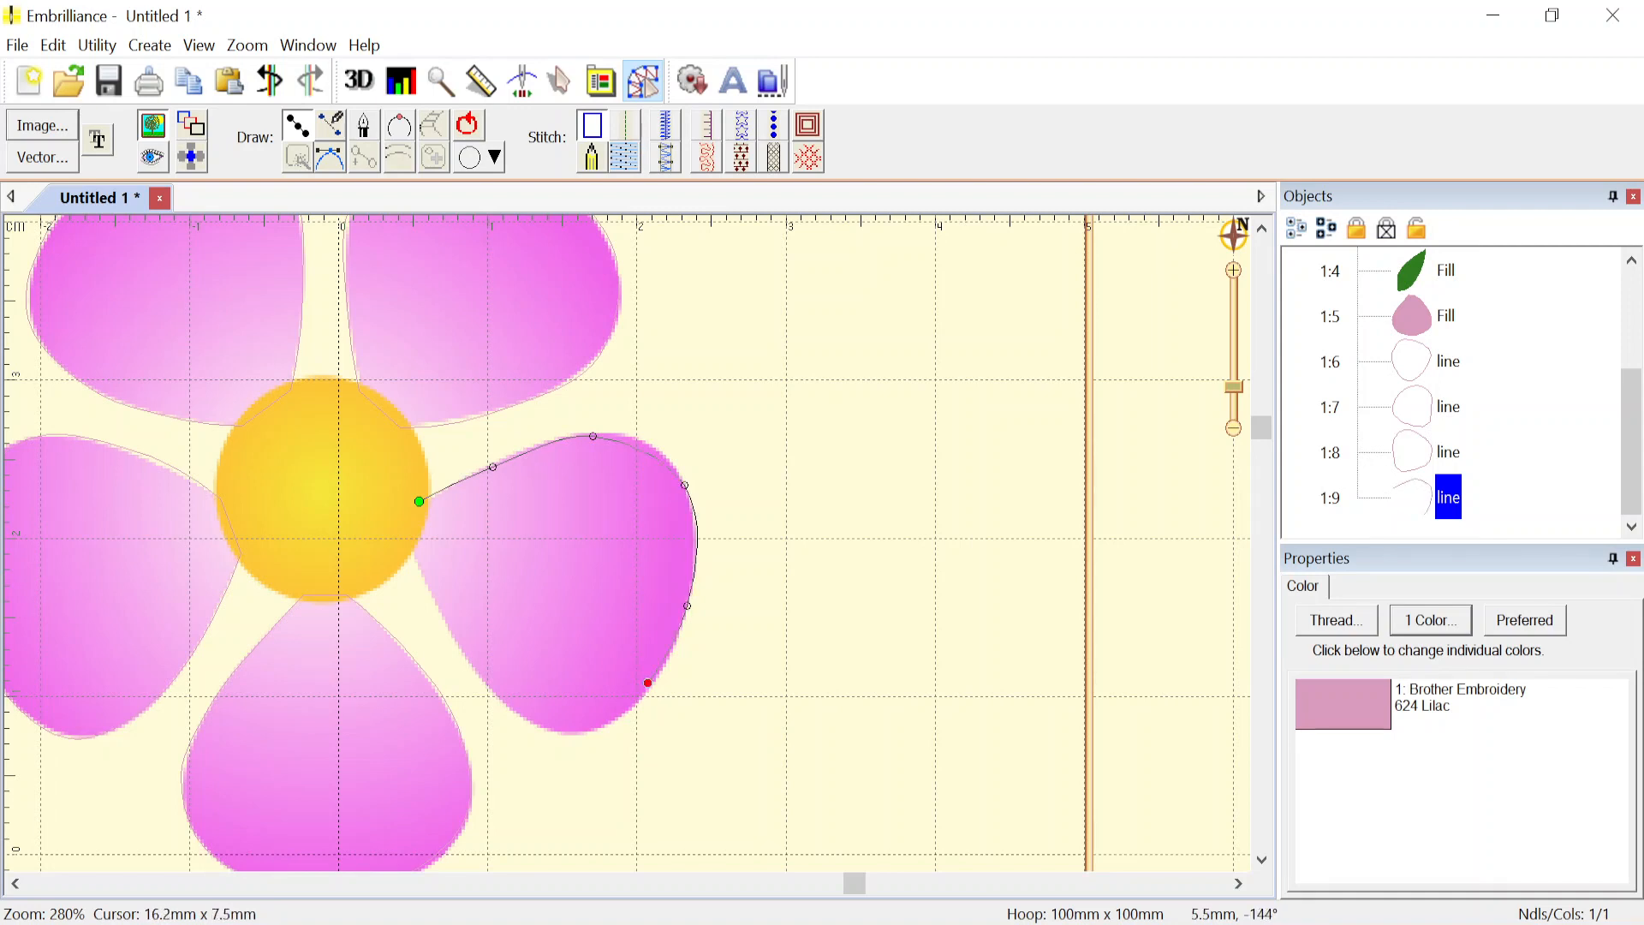
left_click(581, 734)
left_click(499, 702)
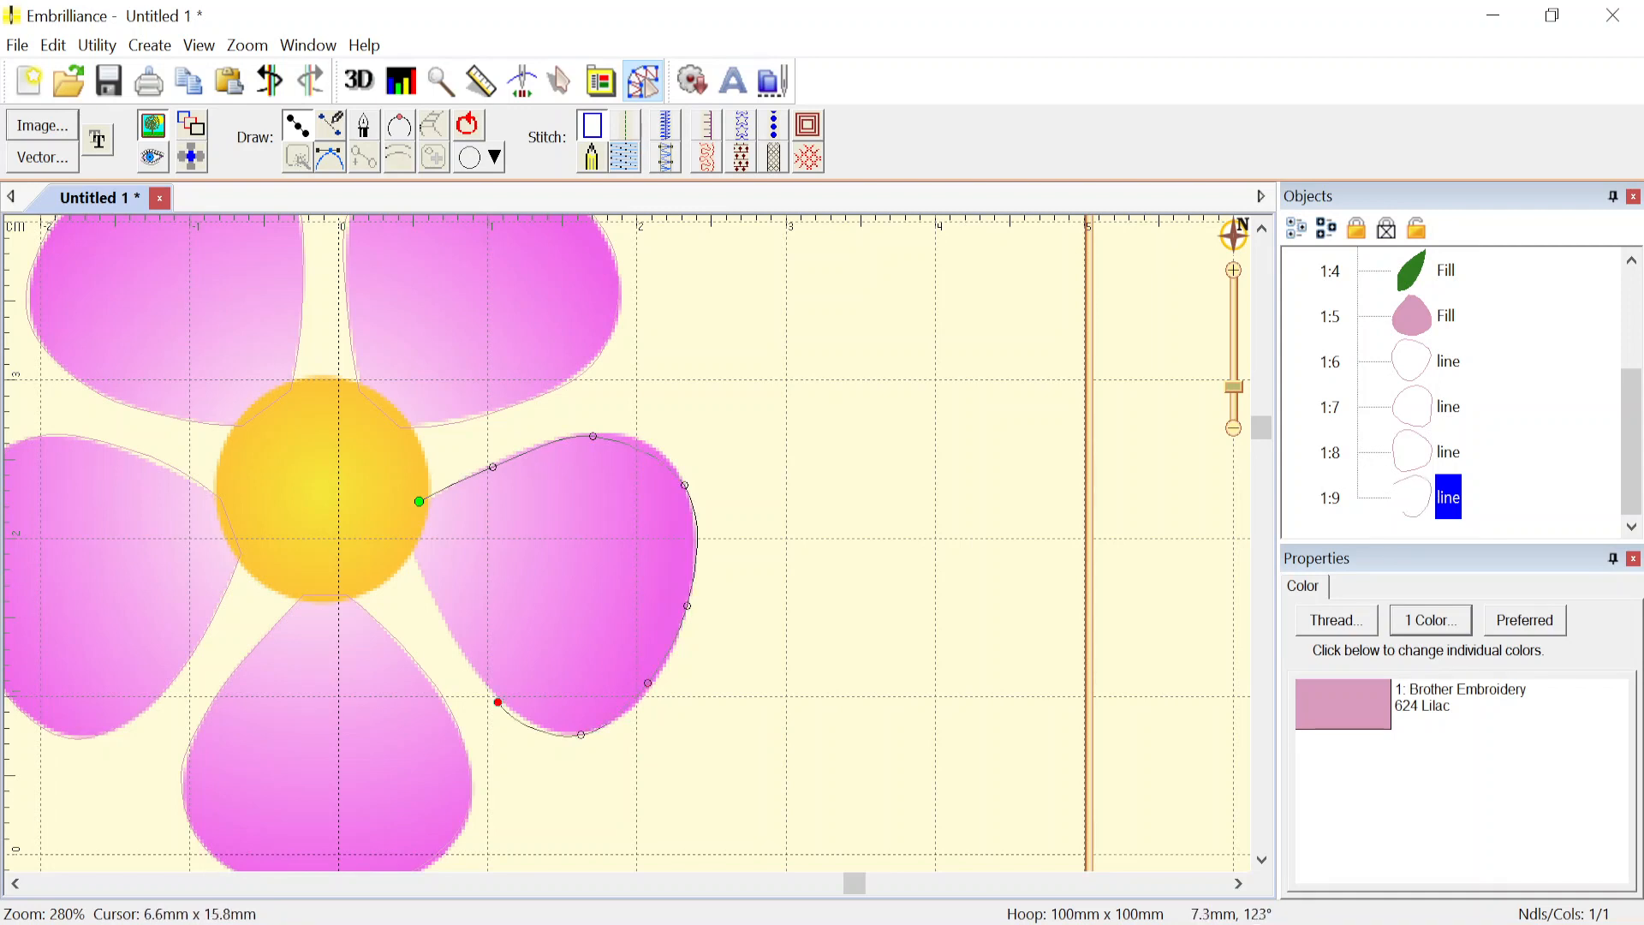
left_click(438, 605)
left_click(410, 543)
left_click(467, 125)
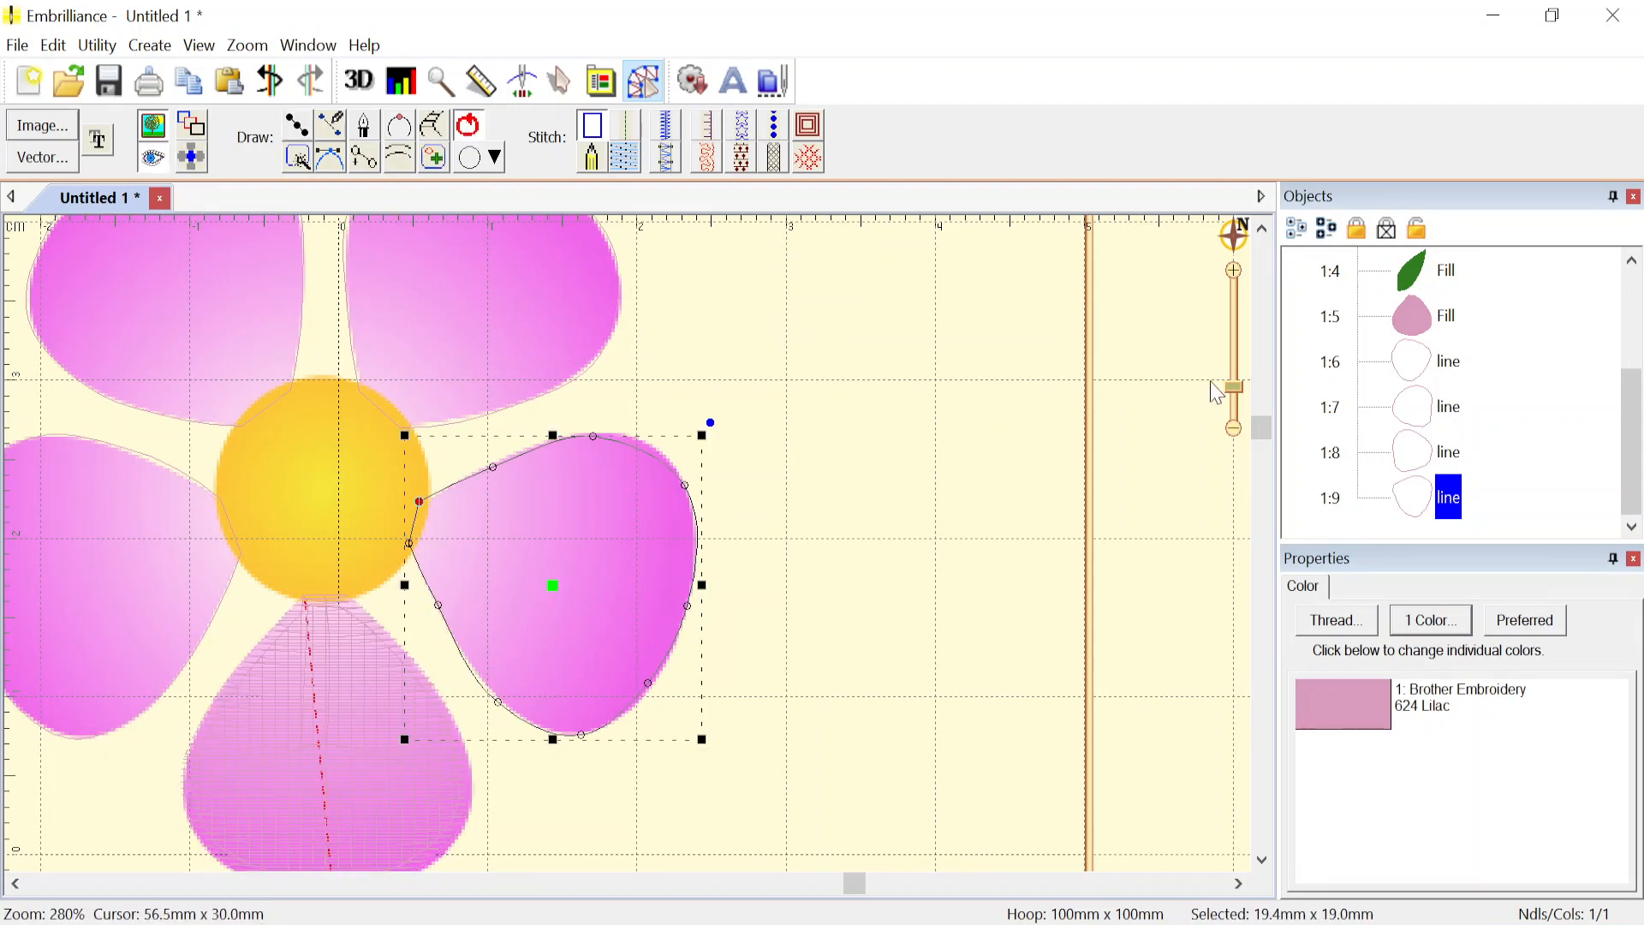
- Select the four remaining petal outlines together and convert them to fill stitches
left_click(1449, 361)
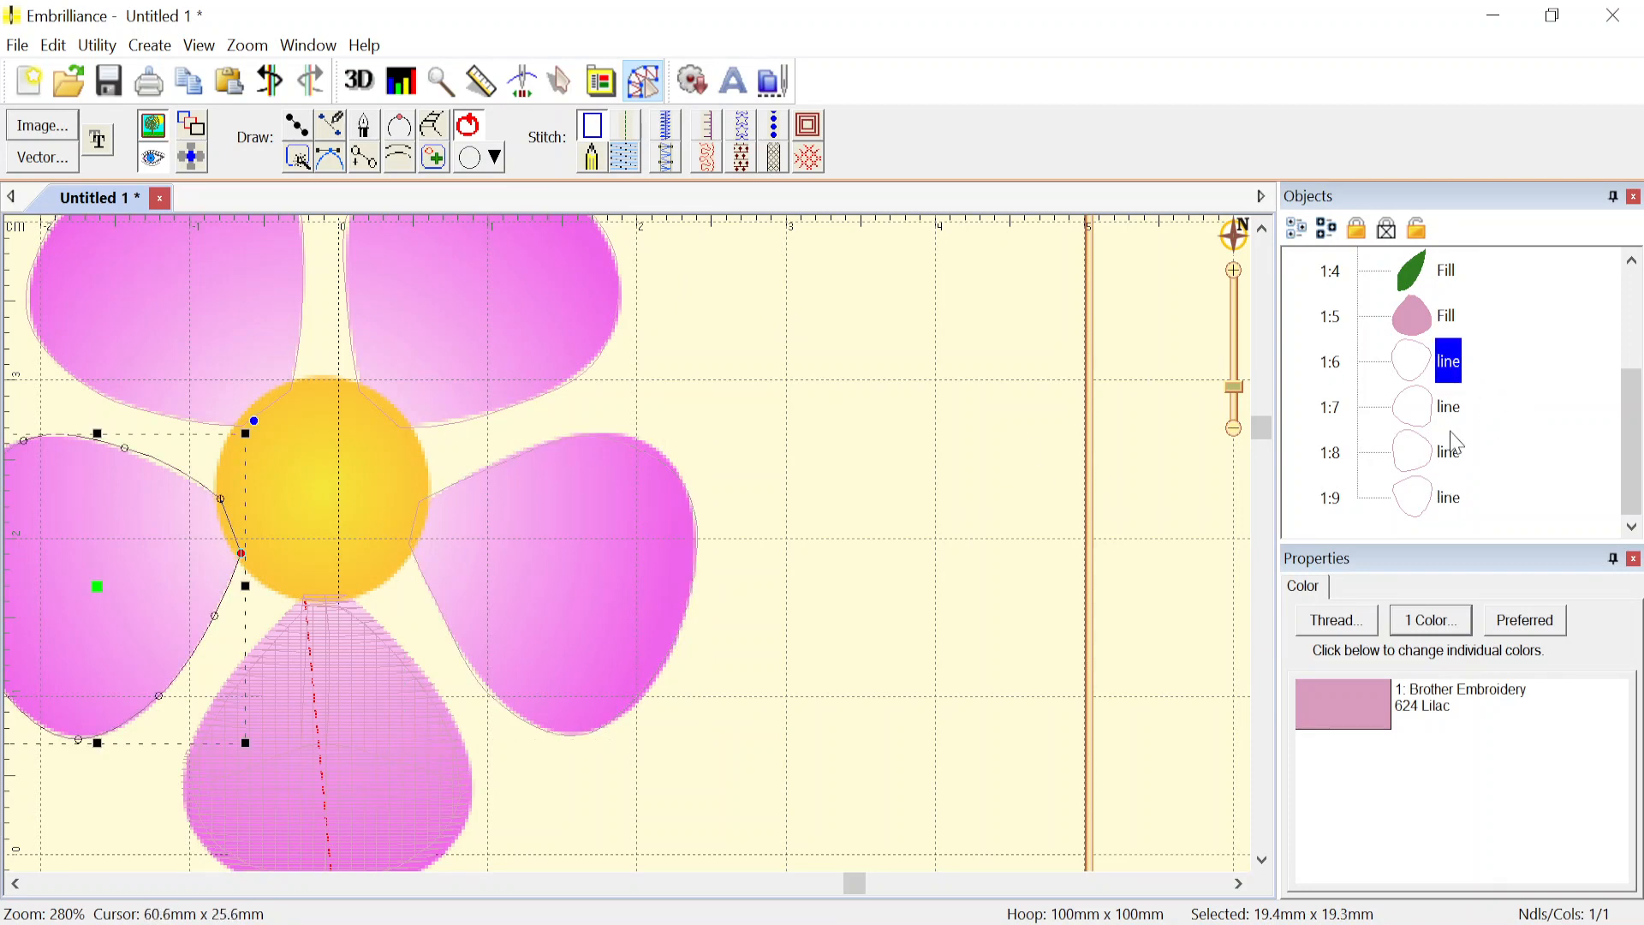
left_click(1449, 498, "shift")
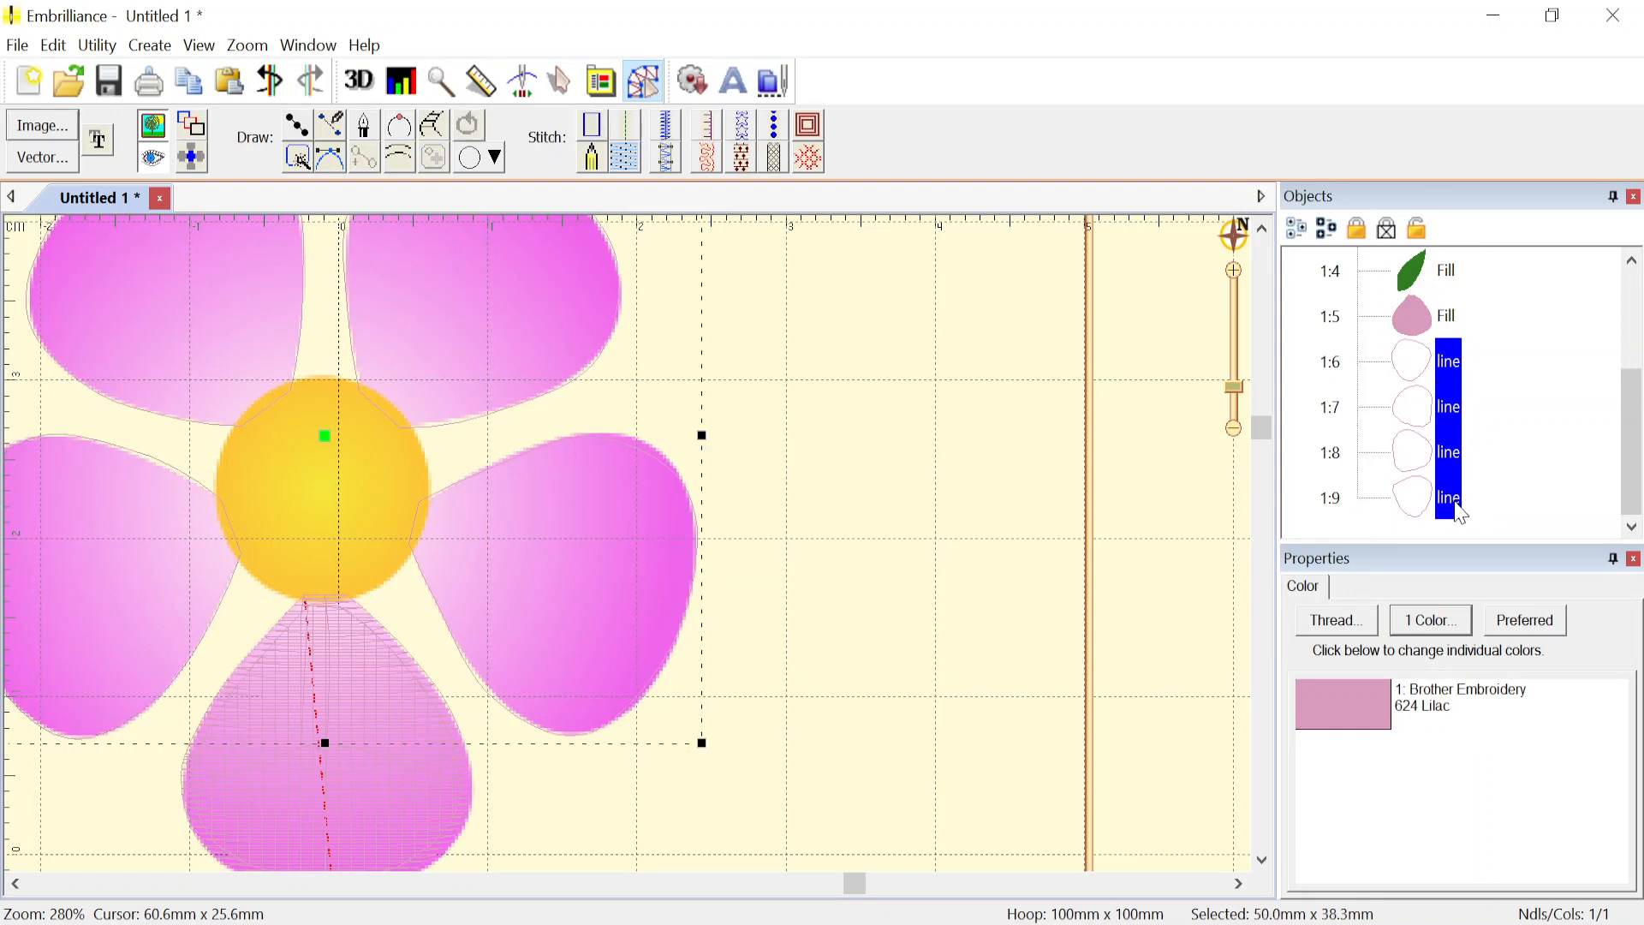
left_click(634, 164)
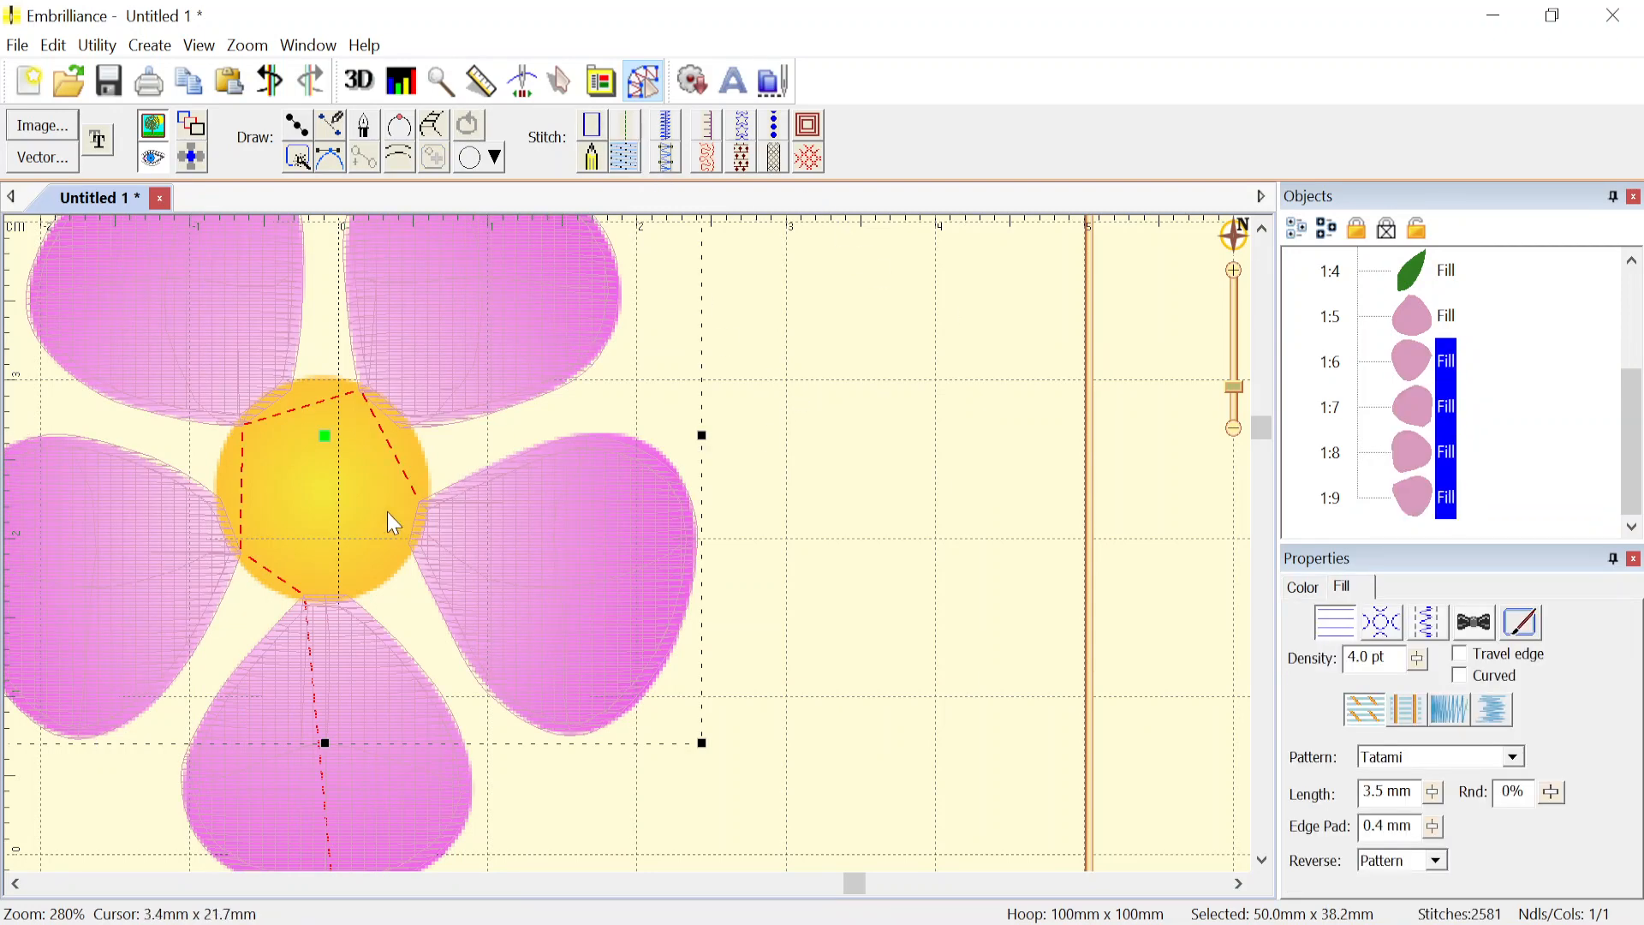
scroll(357, 507, "down", 1)
scroll(634, 555, "down", 1)
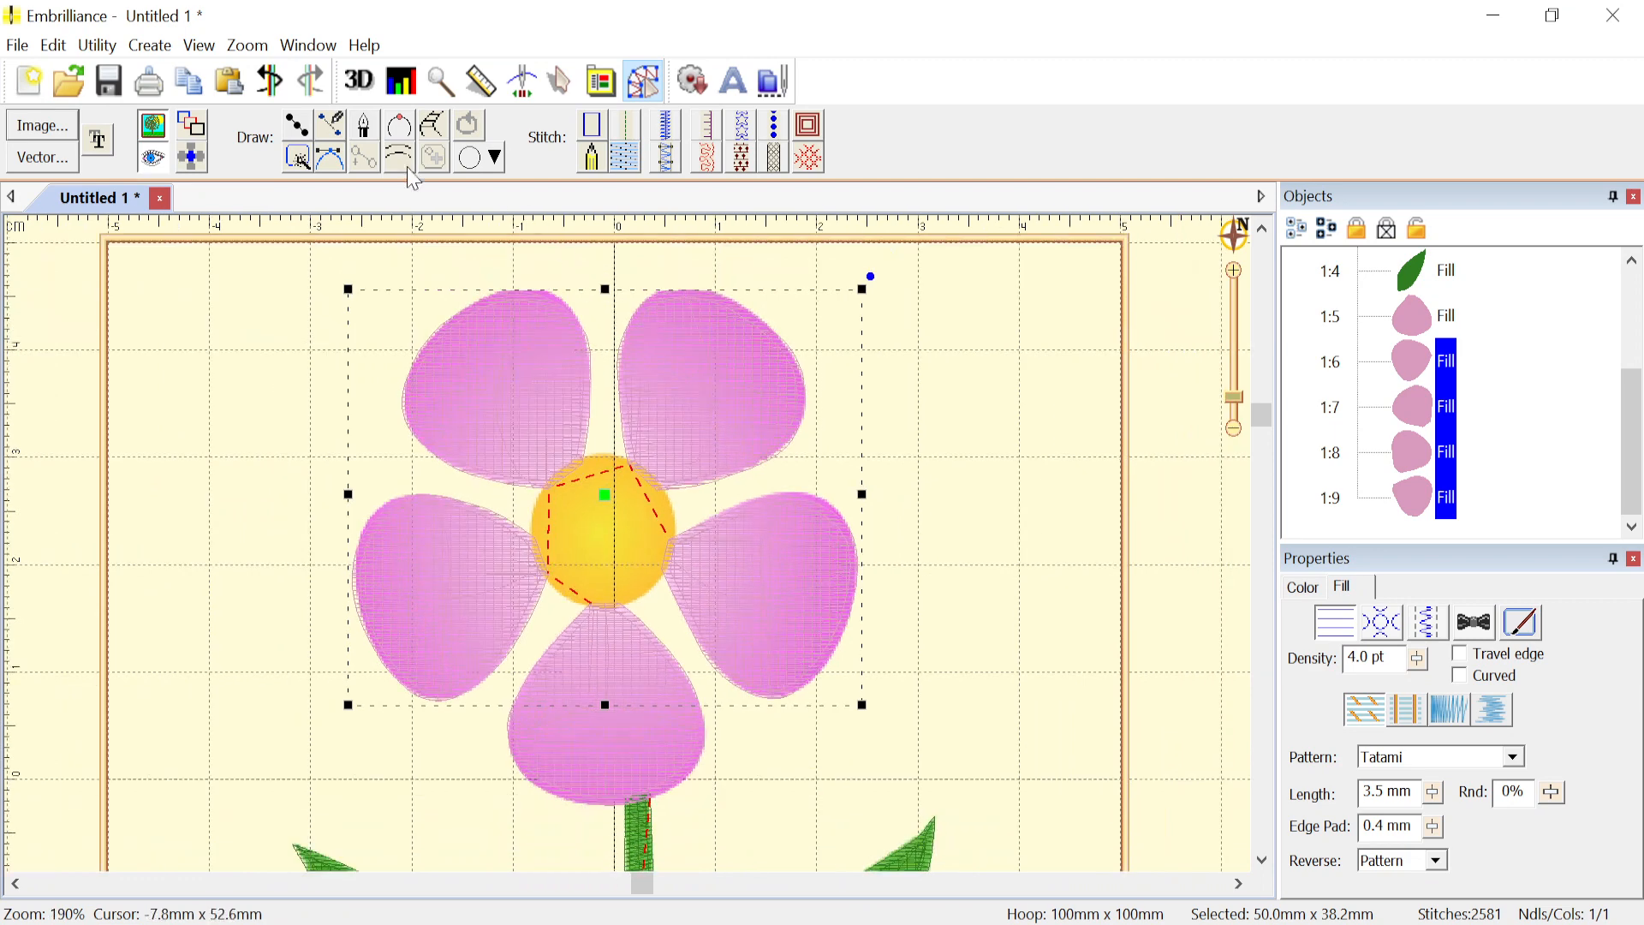
- Preview the stitches in 3D, deselect the petals, and inspect the whole flower and the petal edges around the centre
left_click(360, 81)
scroll(632, 557, "down", 1)
scroll(632, 557, "down", 2)
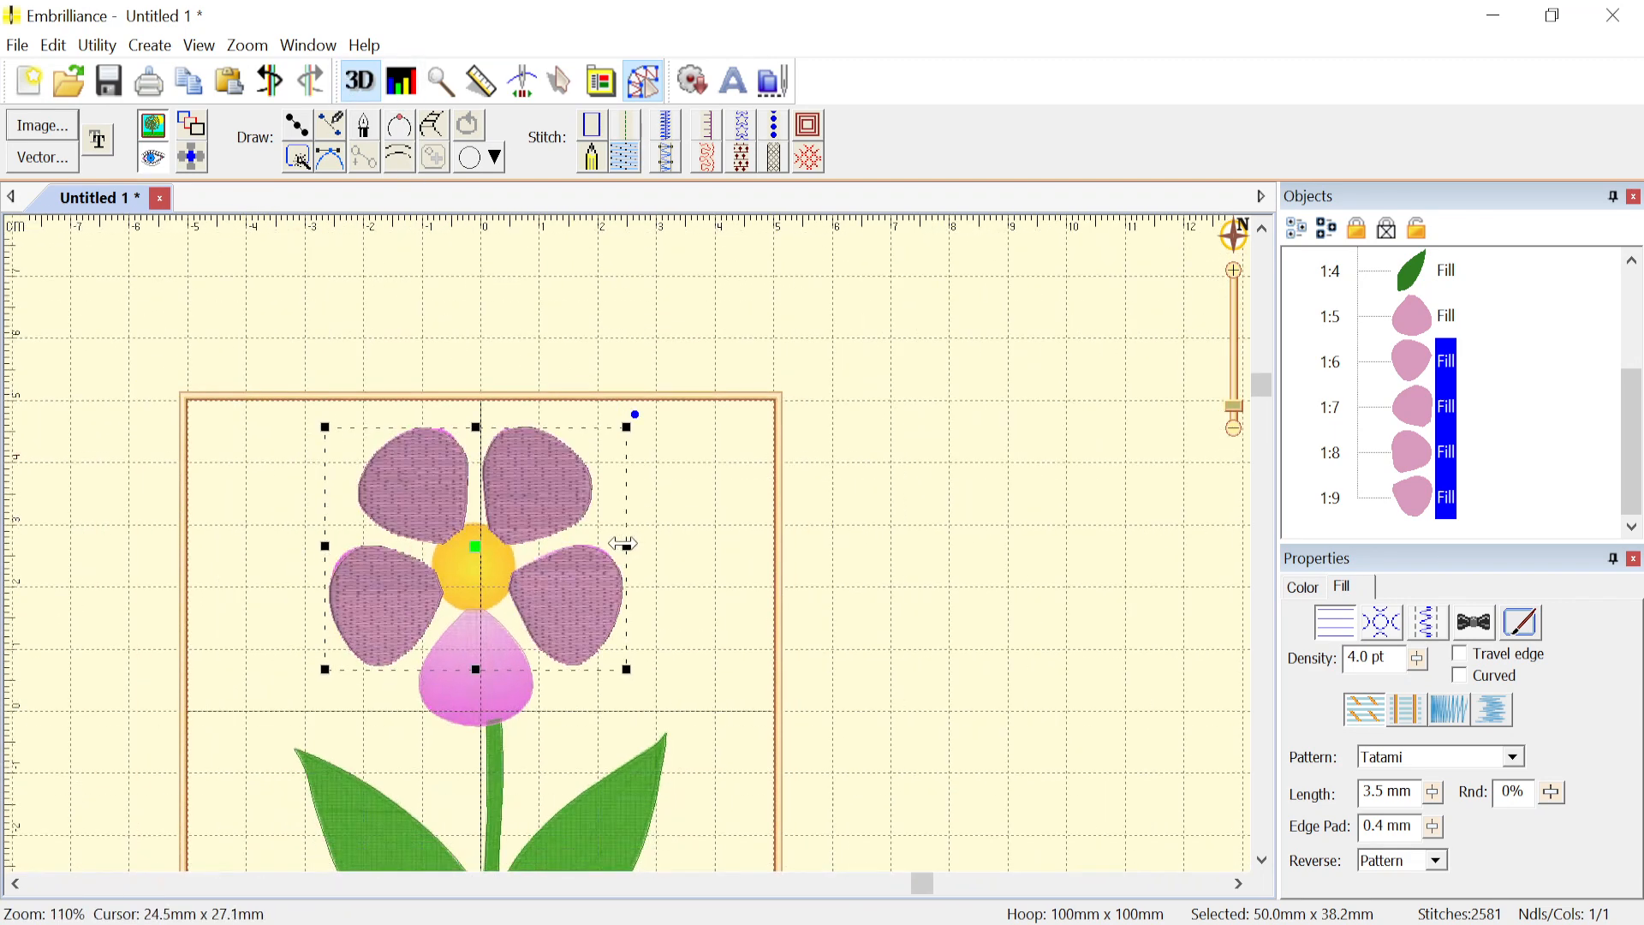
left_click(720, 623)
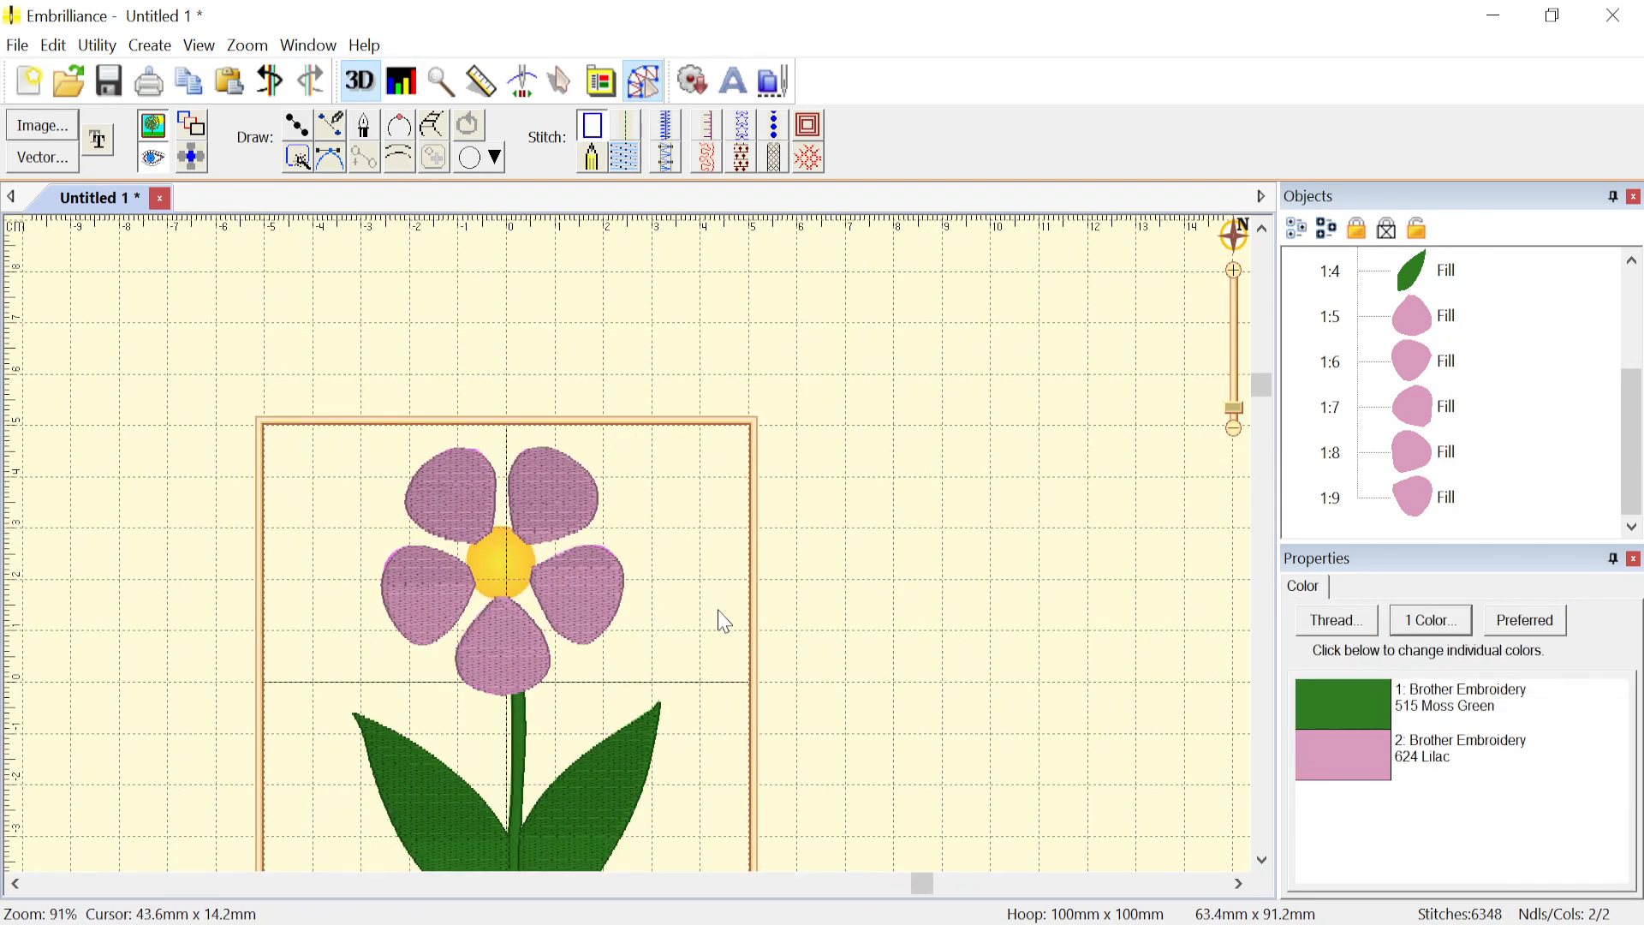
scroll(632, 555, "down", 2)
scroll(632, 555, "up", 2)
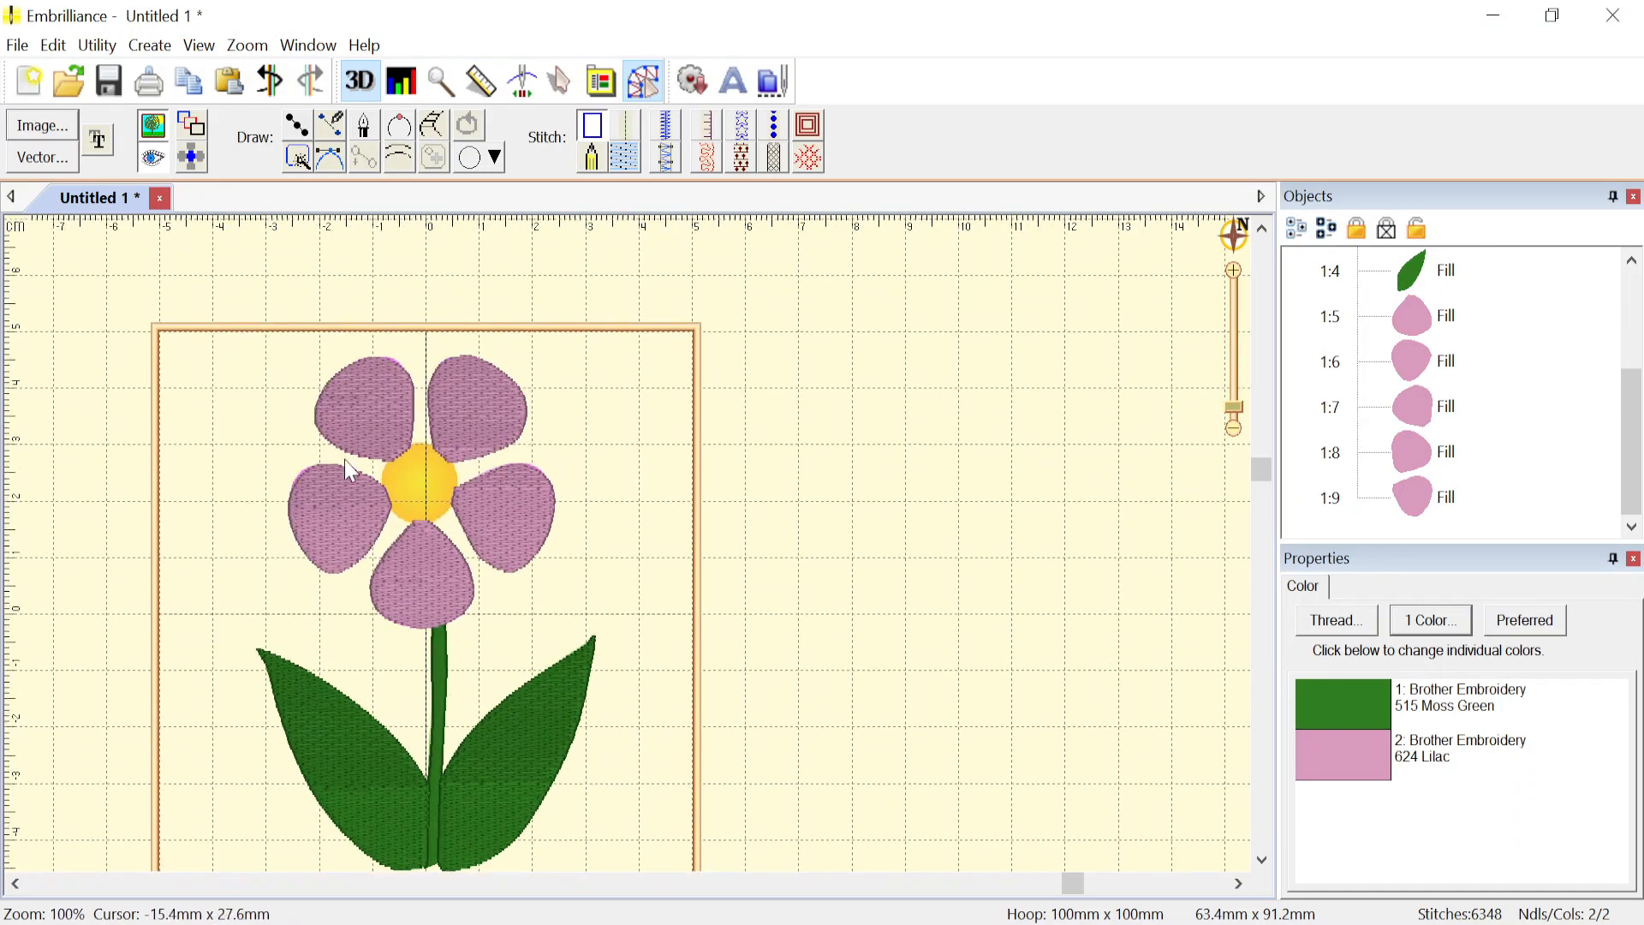
scroll(627, 543, "up", 4)
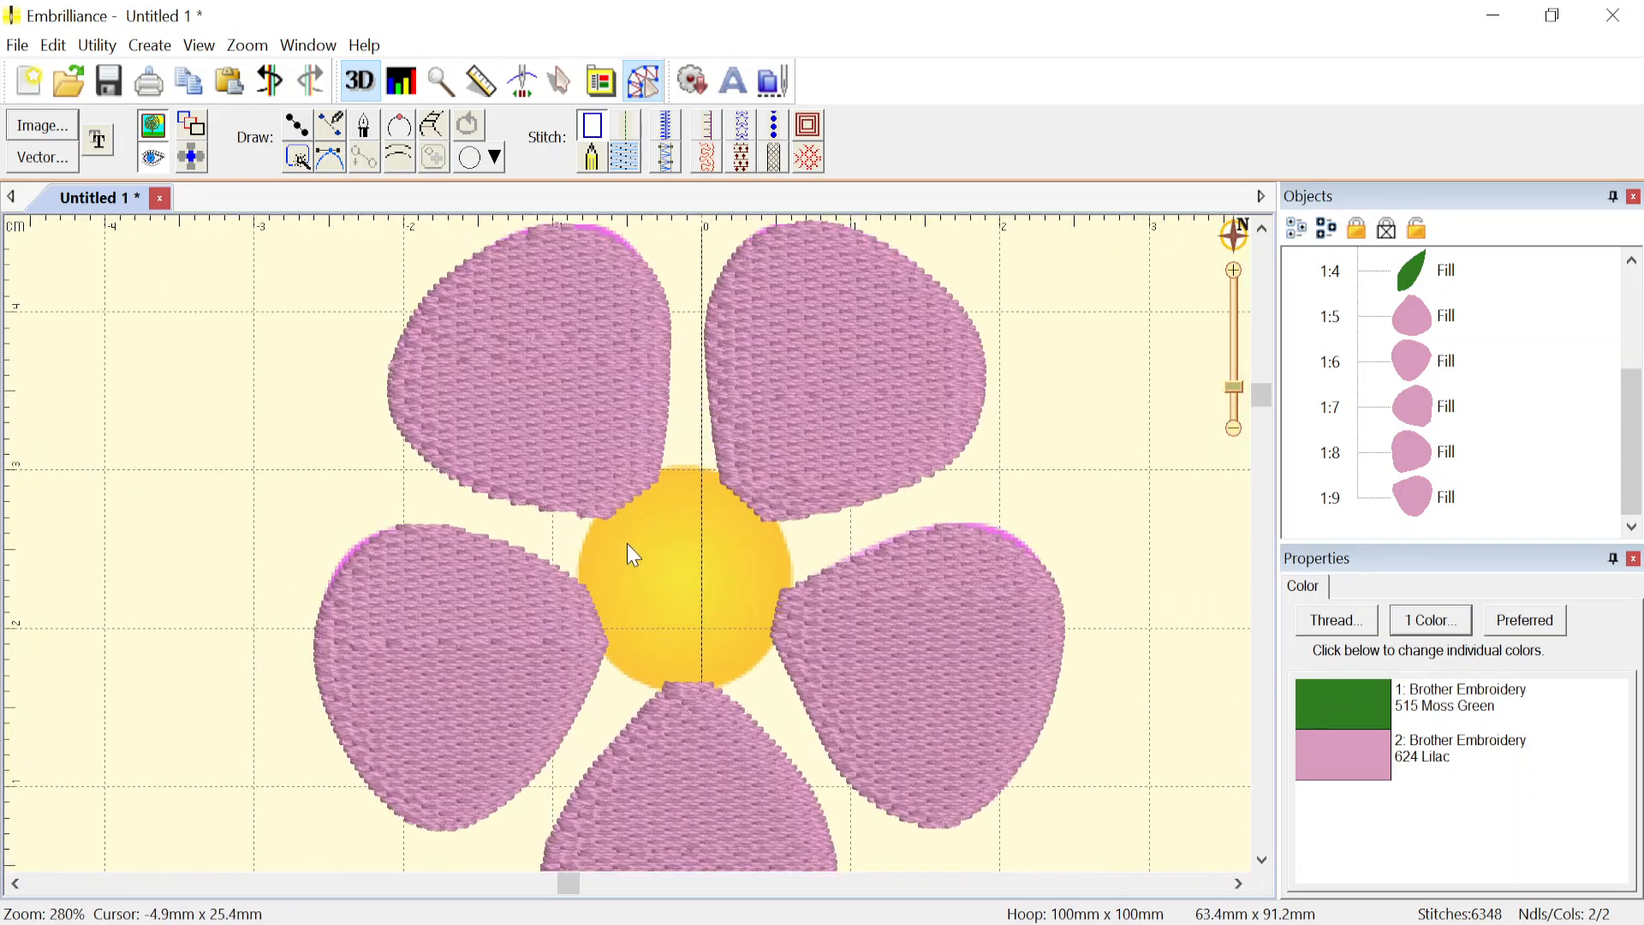
scroll(634, 556, "up", 1)
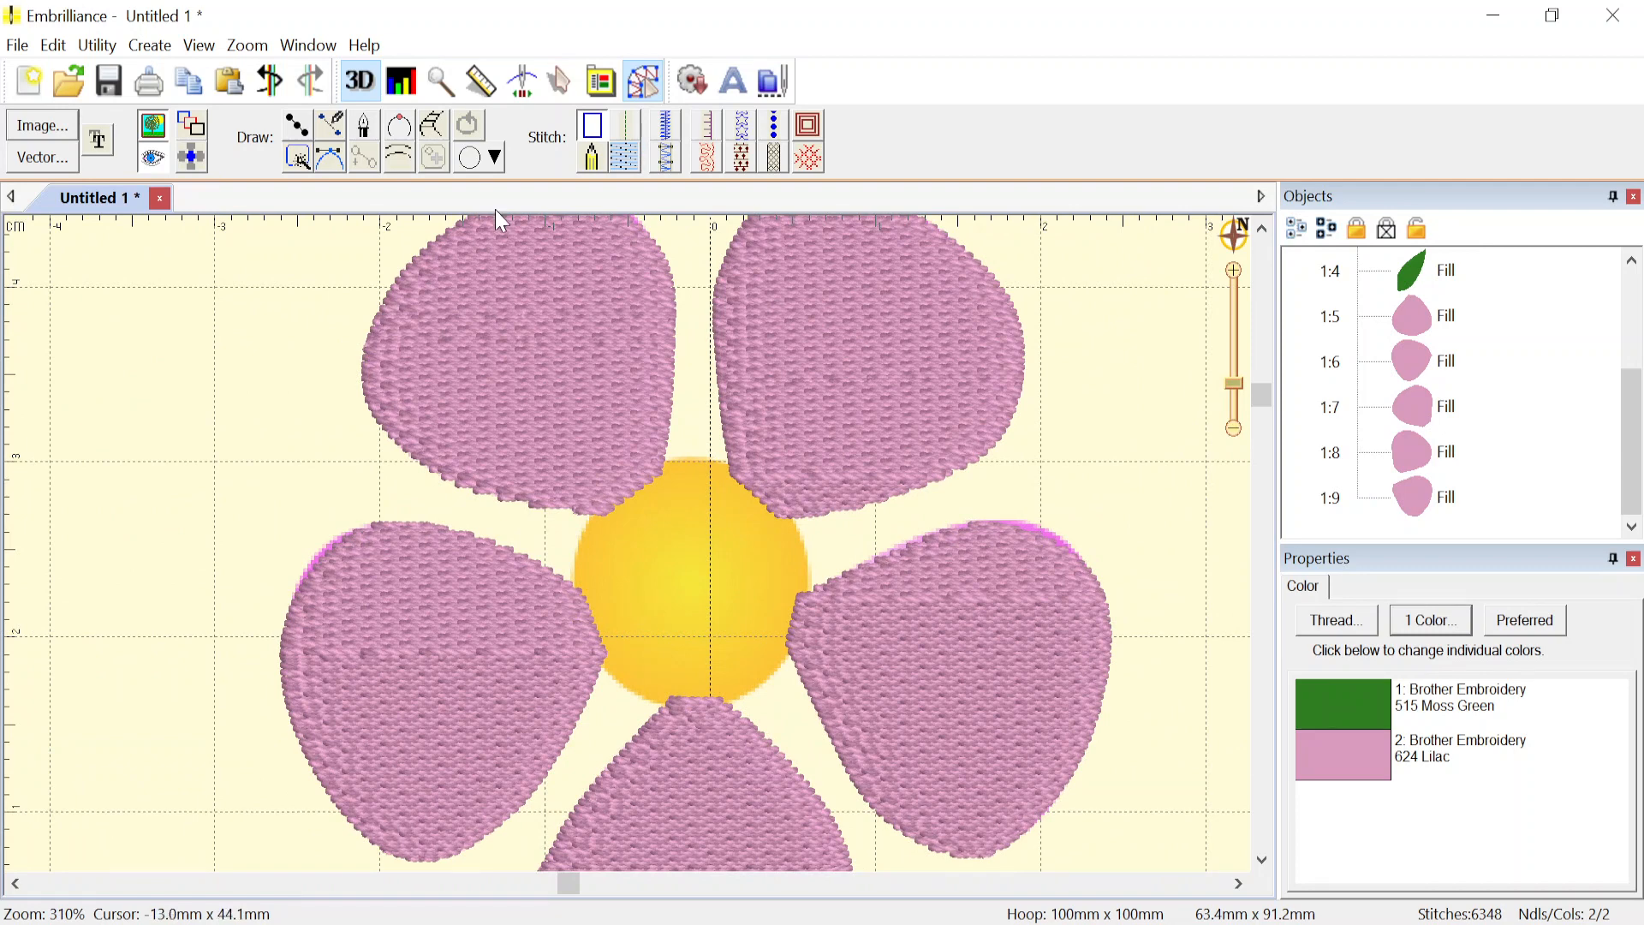
left_click(495, 158)
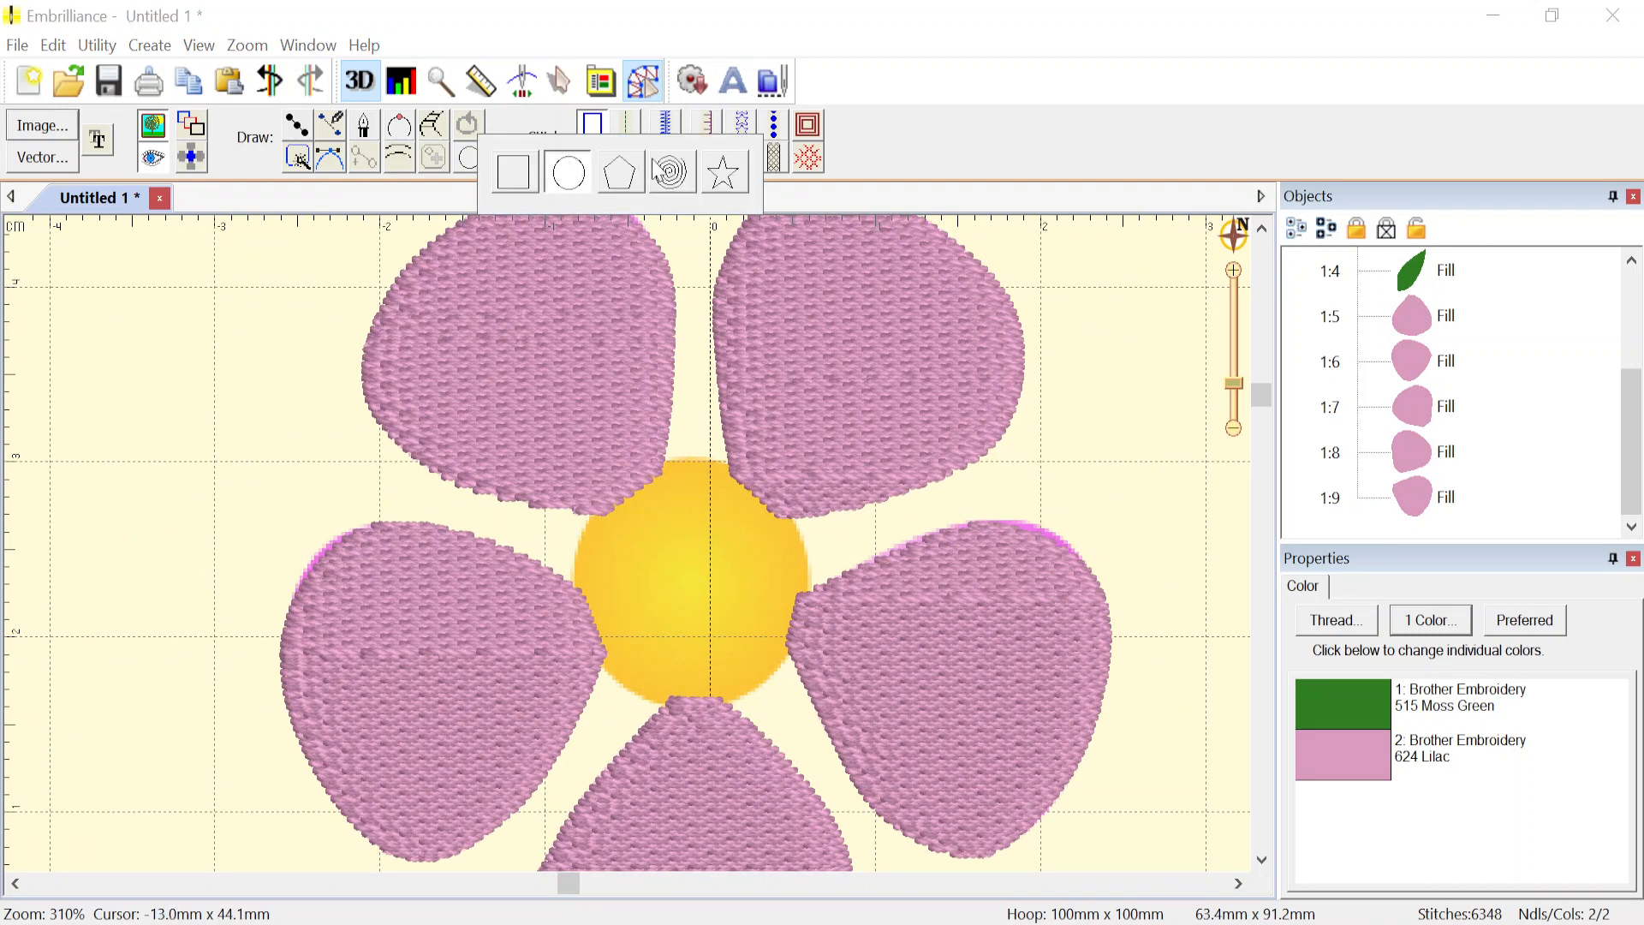
left_click(552, 198)
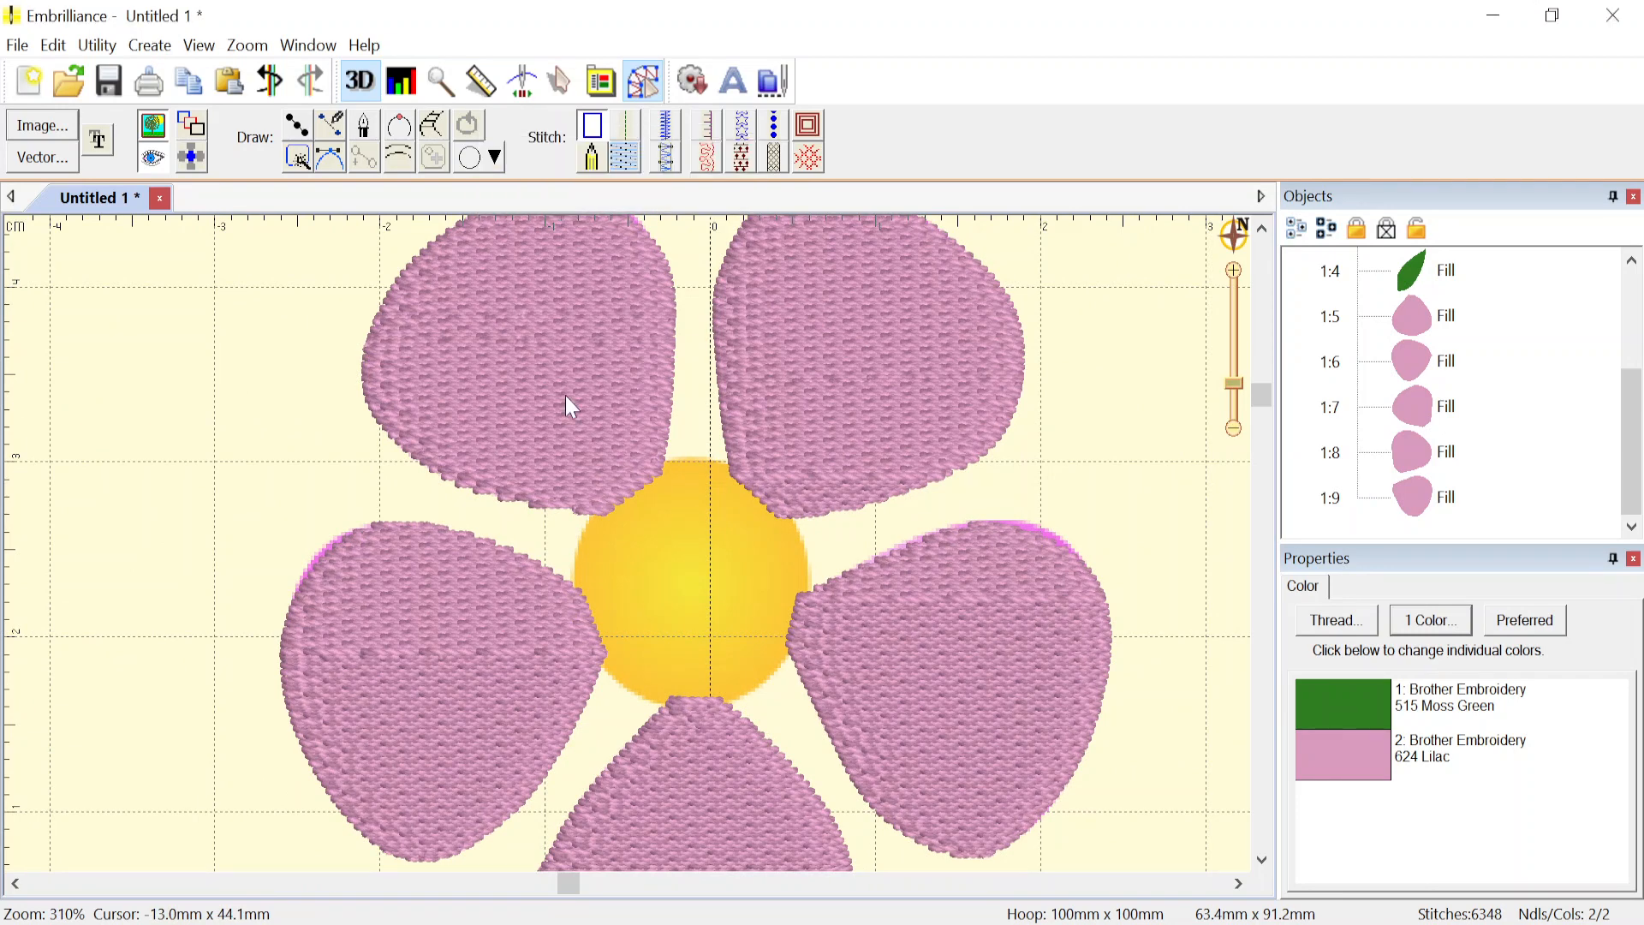
- Outline the flower's yellow centre with a point-drawn circle of five points, about 14 mm across, and close the shape
left_click(297, 130)
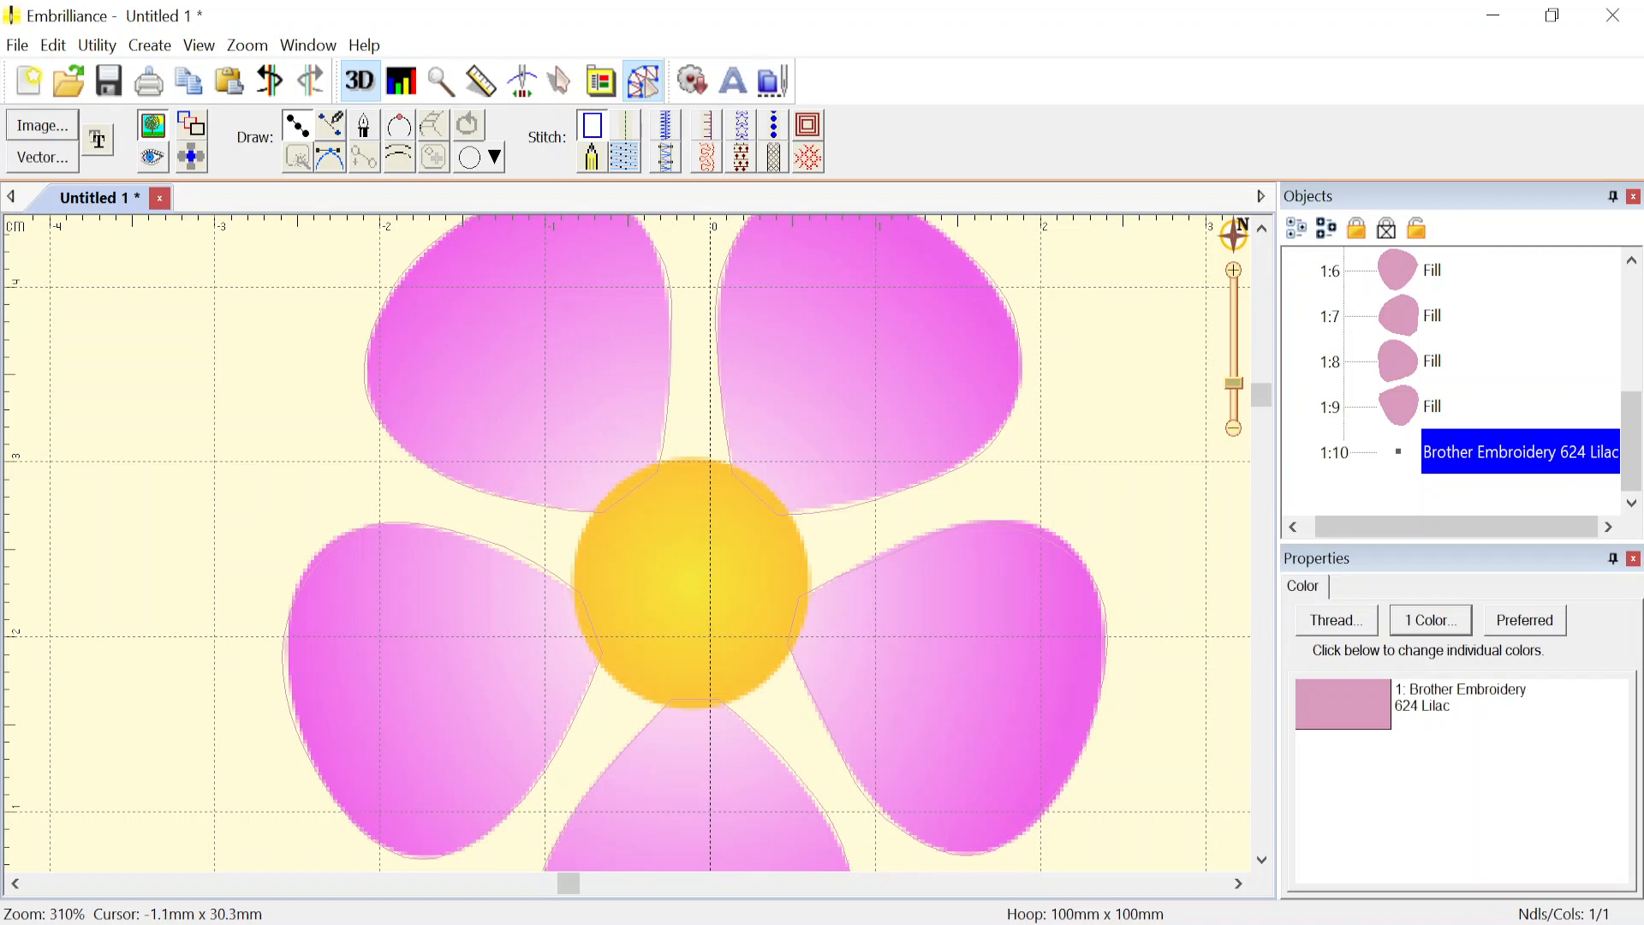
left_click(693, 457)
left_click(806, 552)
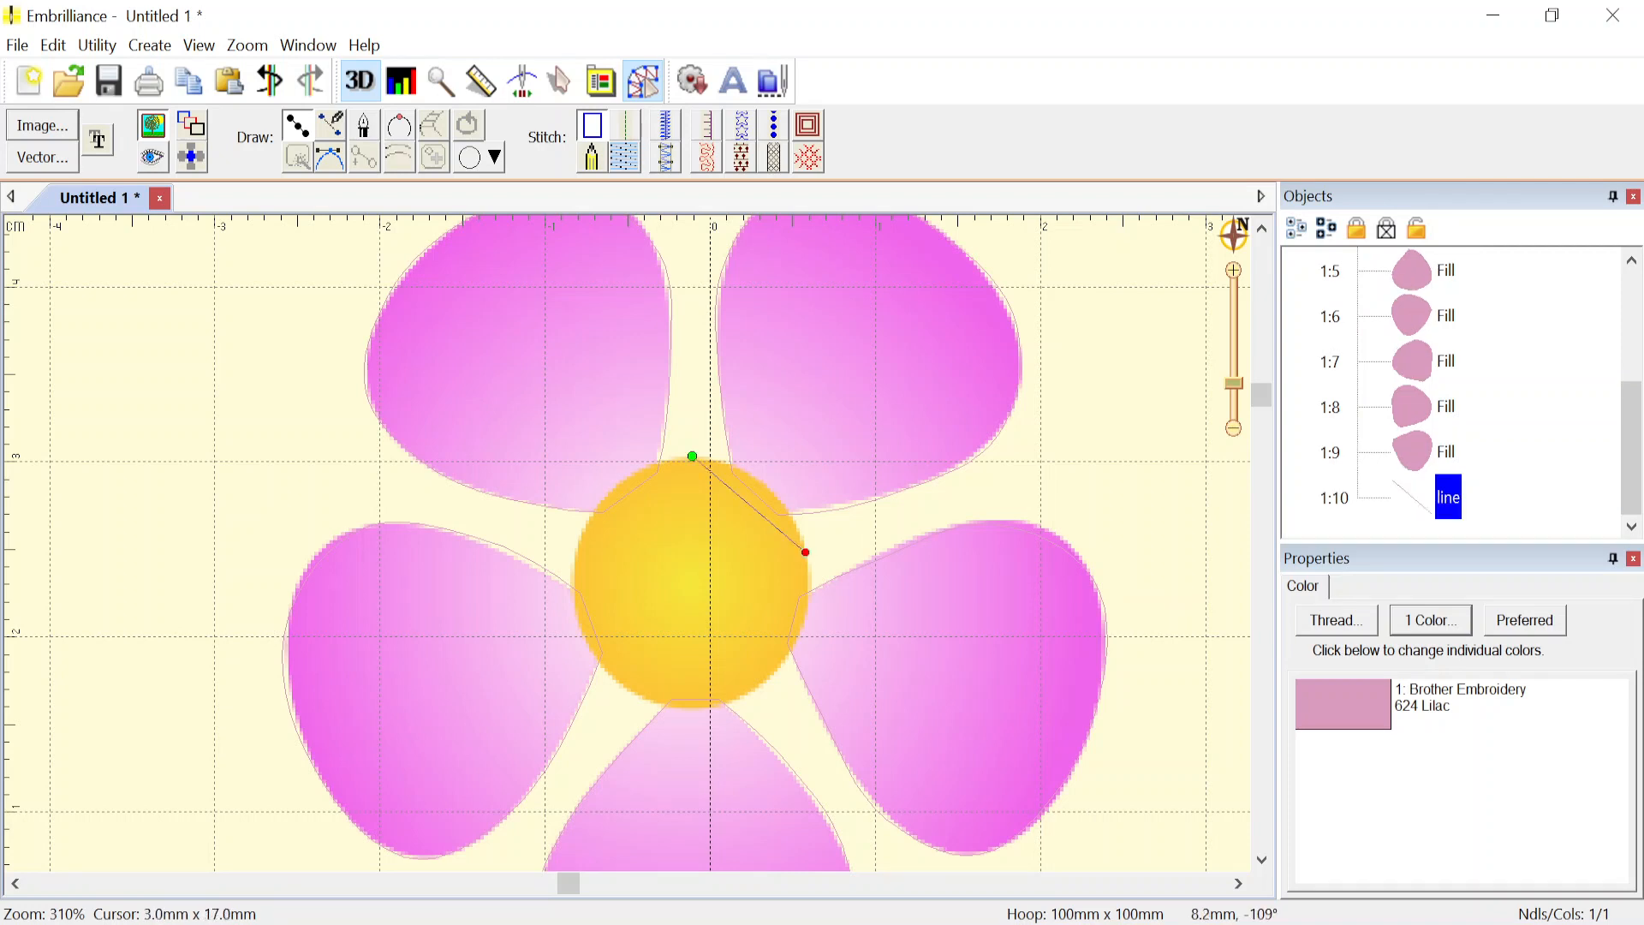
left_click(762, 689)
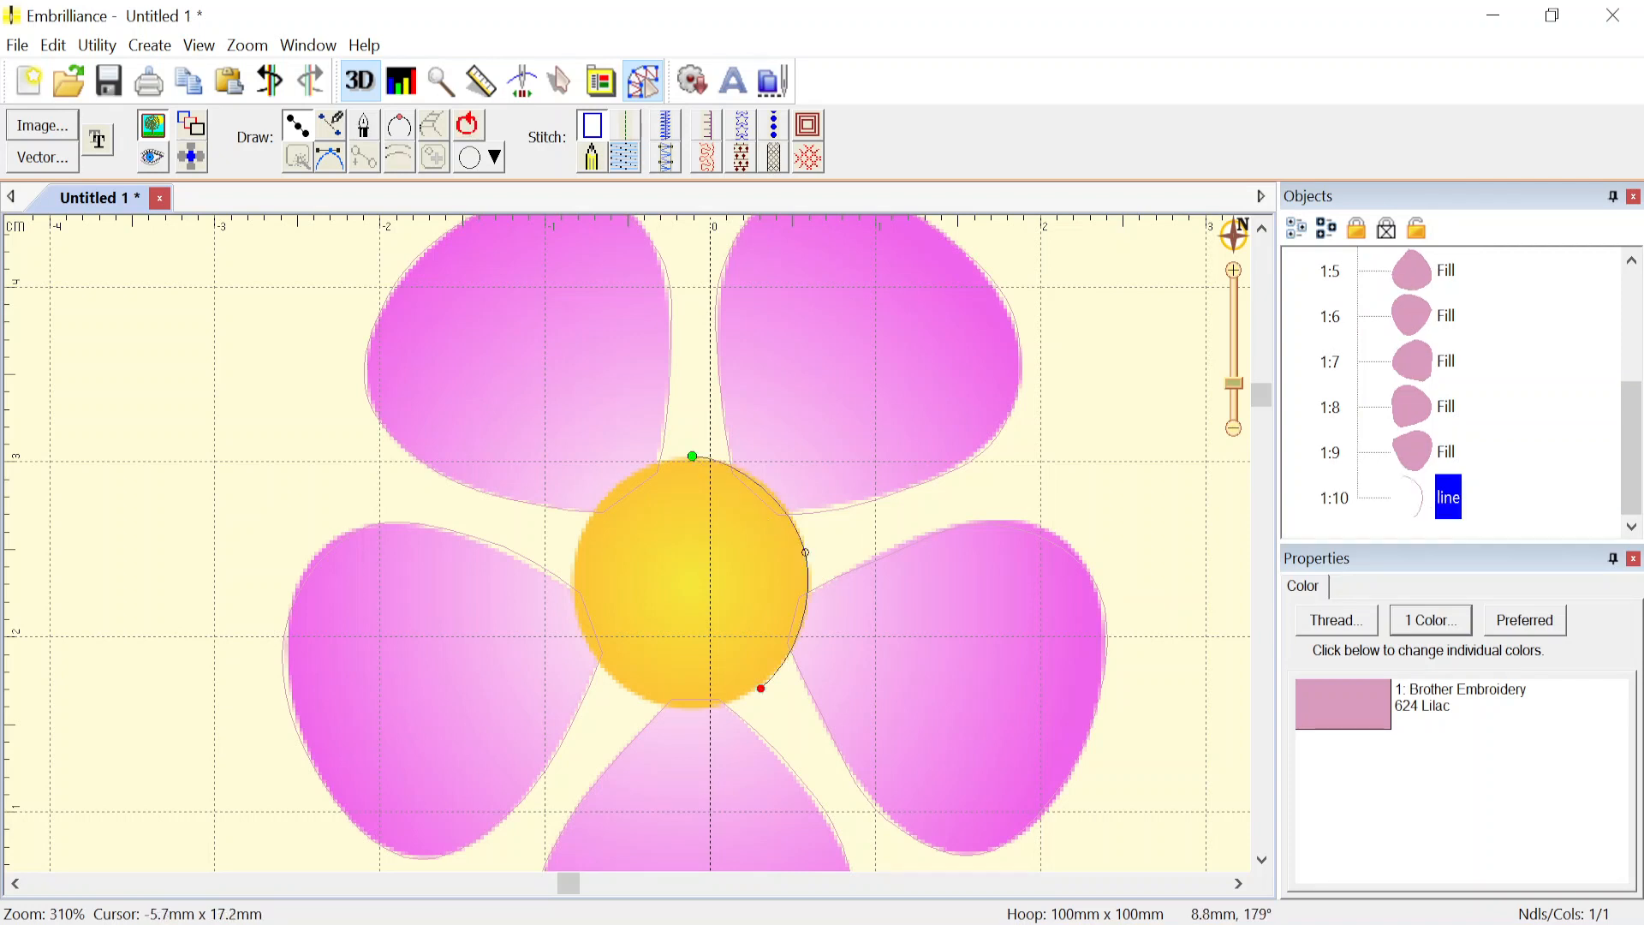
left_click(617, 685)
left_click(578, 548)
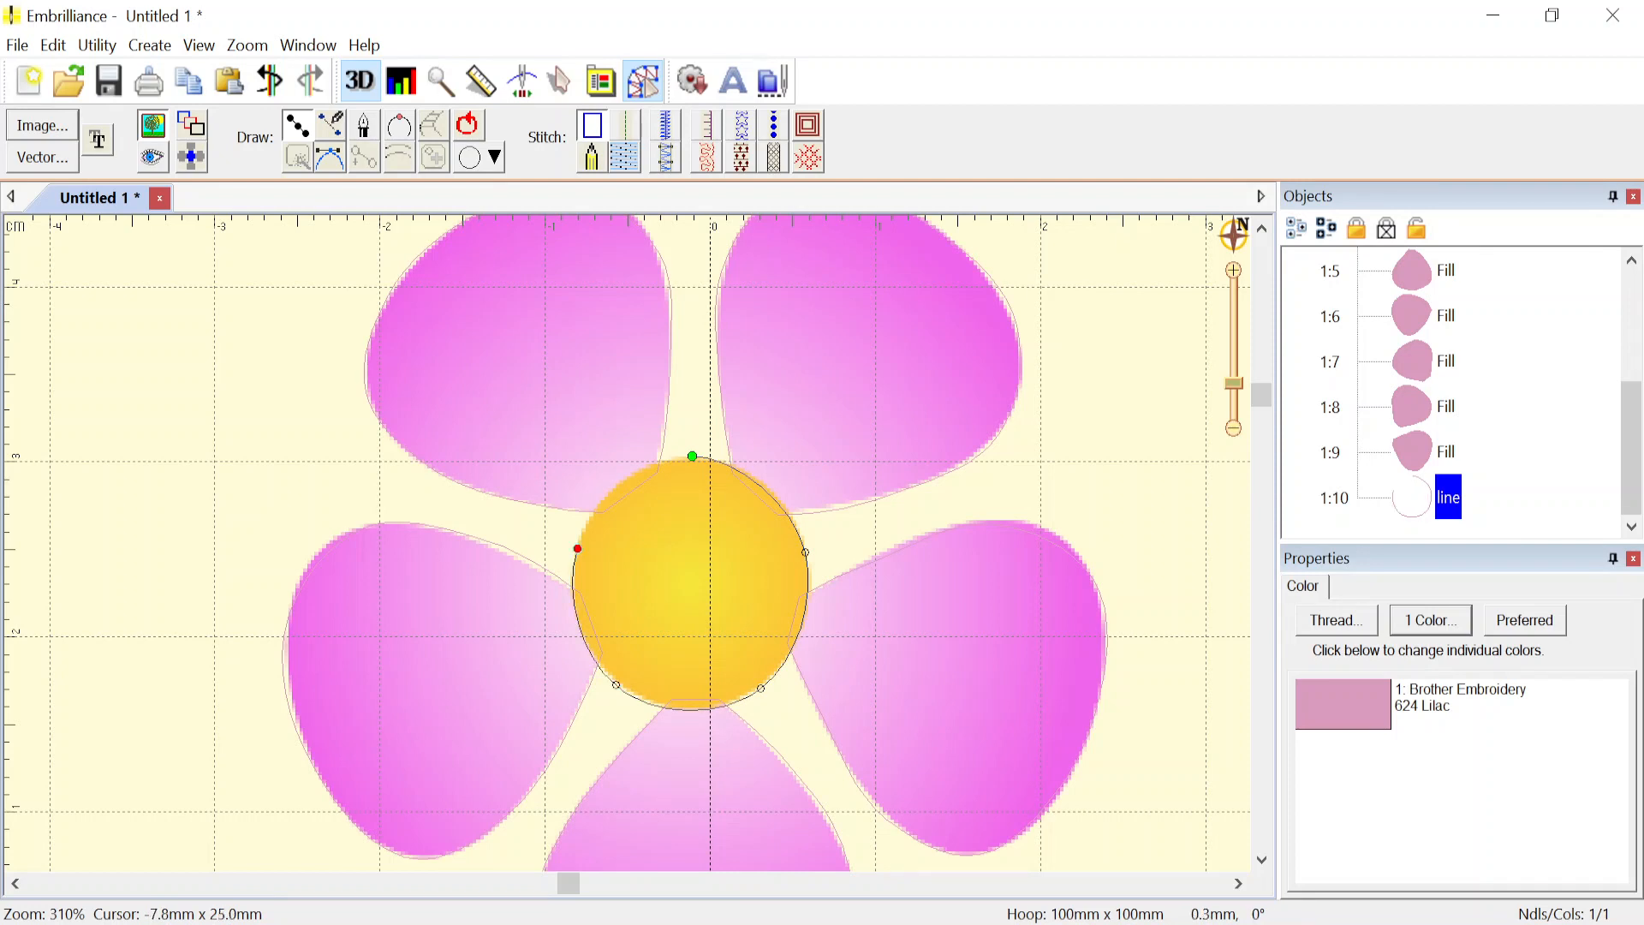
left_click(469, 131)
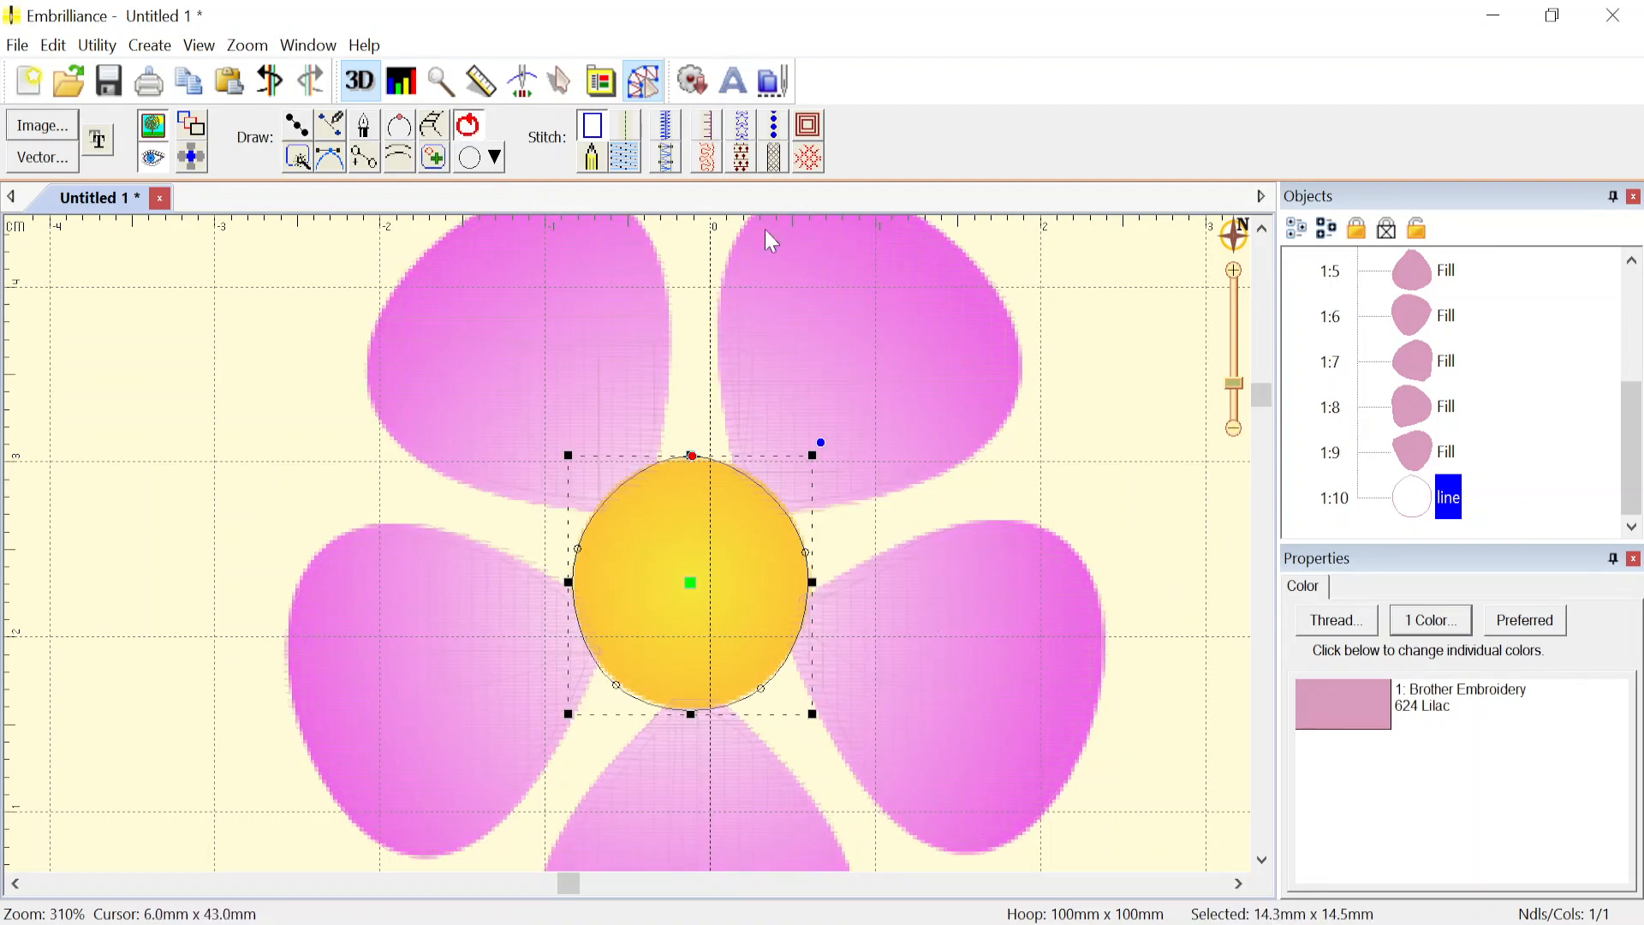
- Convert the centre outline to fill stitches and set its thread to Brother Embroidery 205 Yellow
left_click(630, 165)
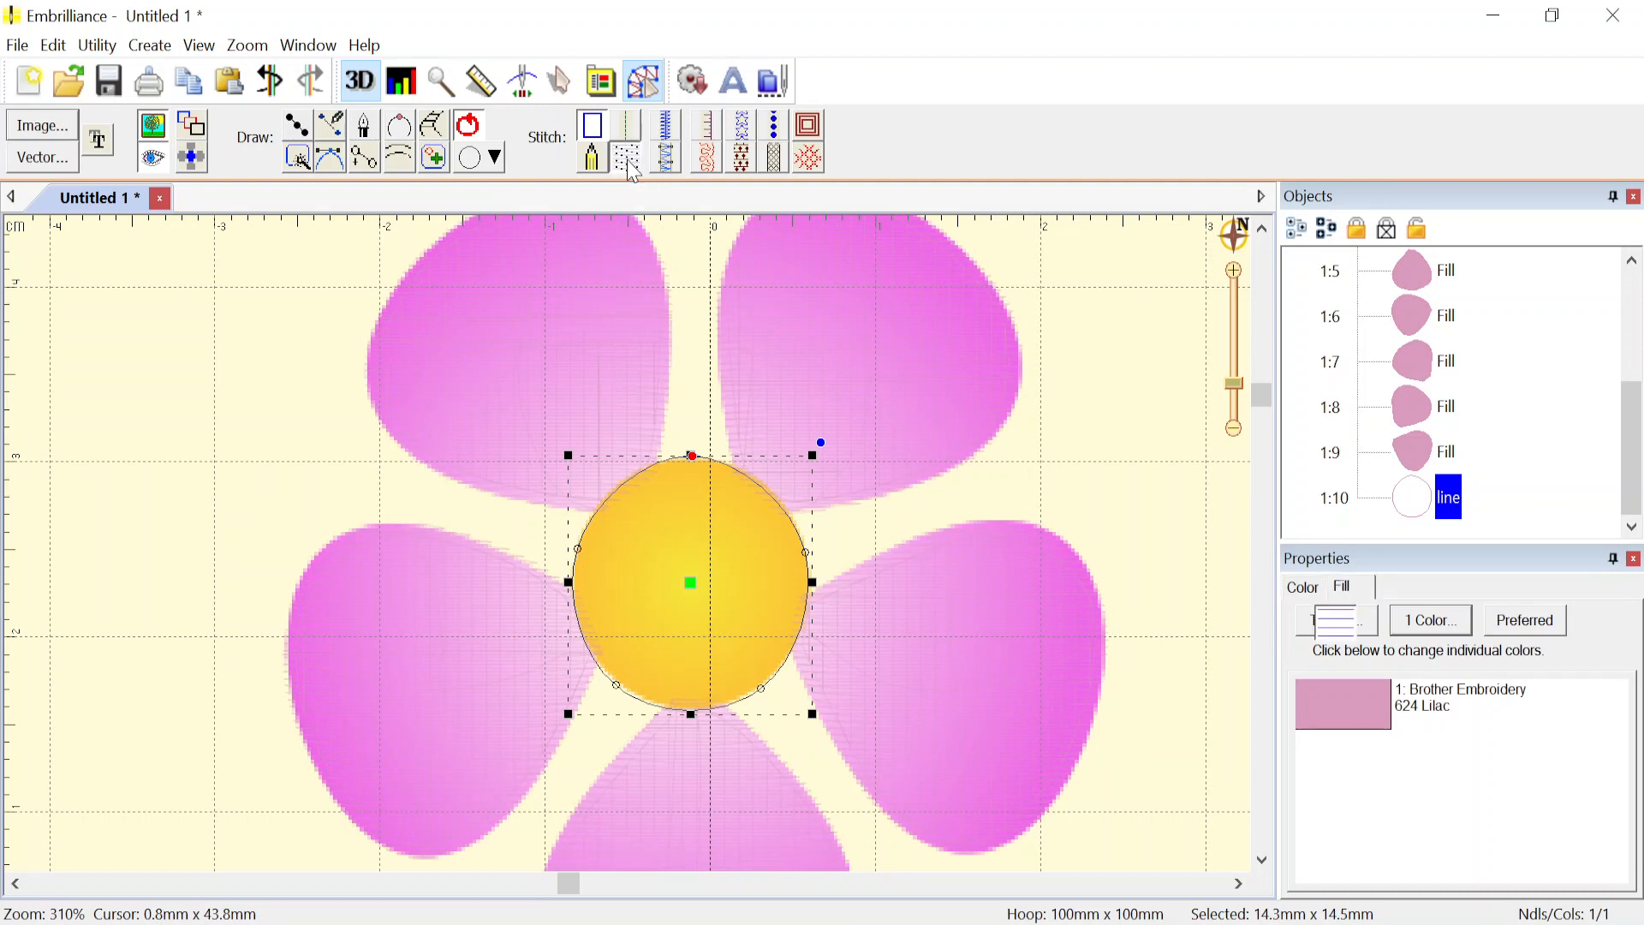
left_click(1307, 590)
left_click(1348, 706)
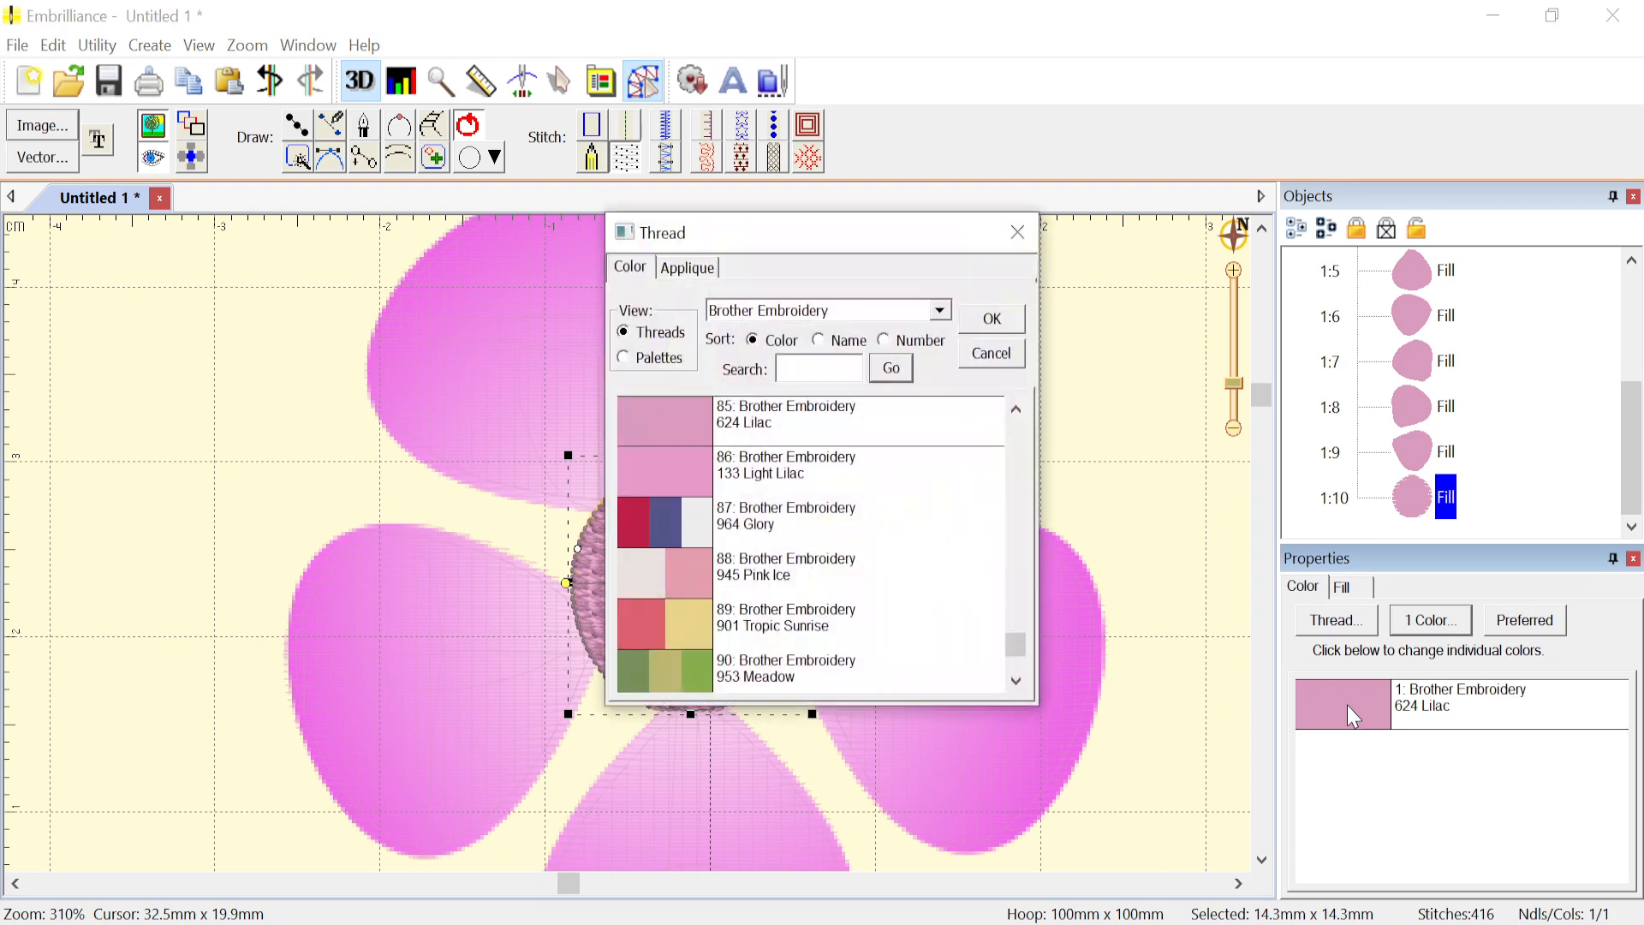
left_click_drag(1024, 664, 1021, 585)
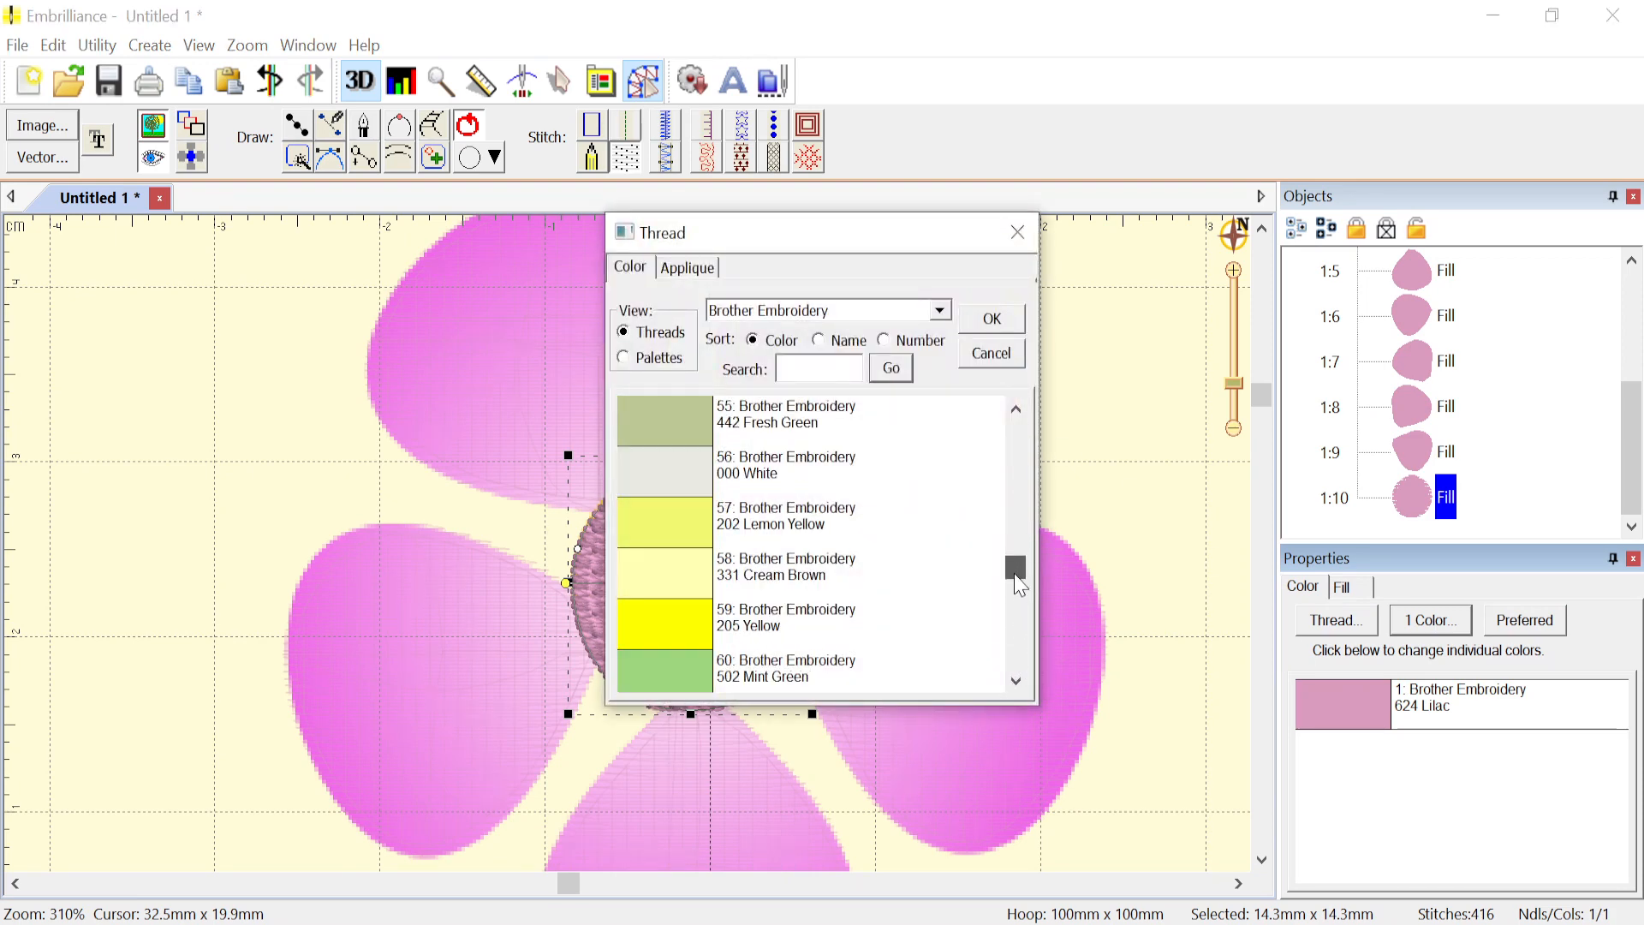
left_click(814, 628)
left_click(992, 319)
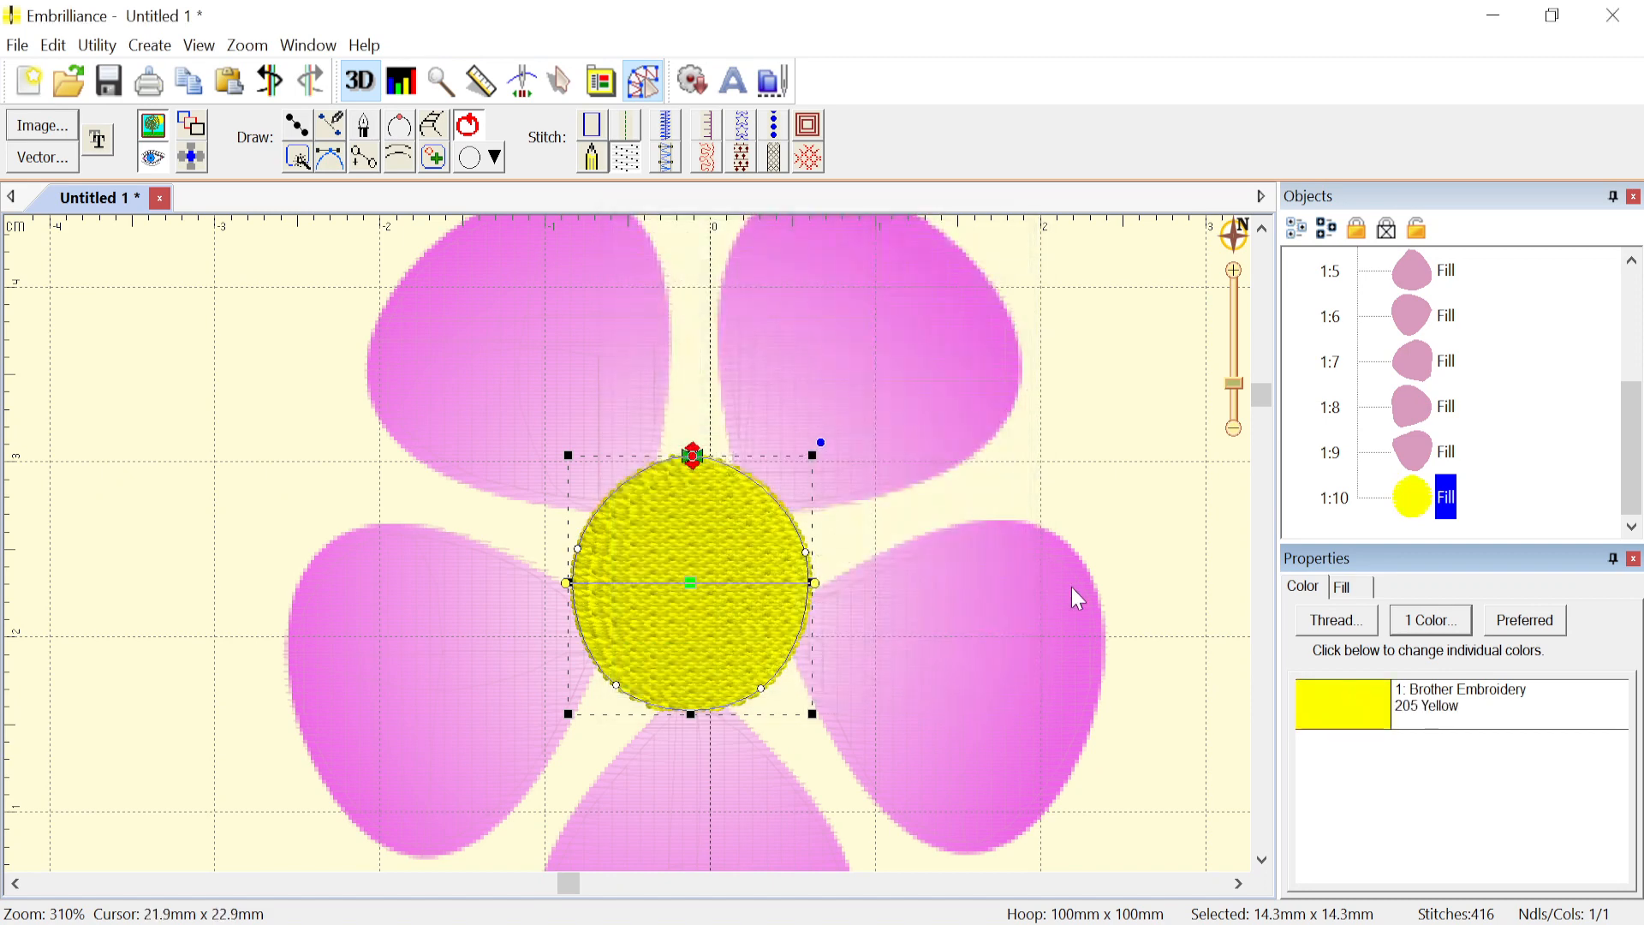
- Deselect the flower centre, and lock and hide the background clip art image
scroll(809, 618, "down", 2)
scroll(630, 551, "down", 3)
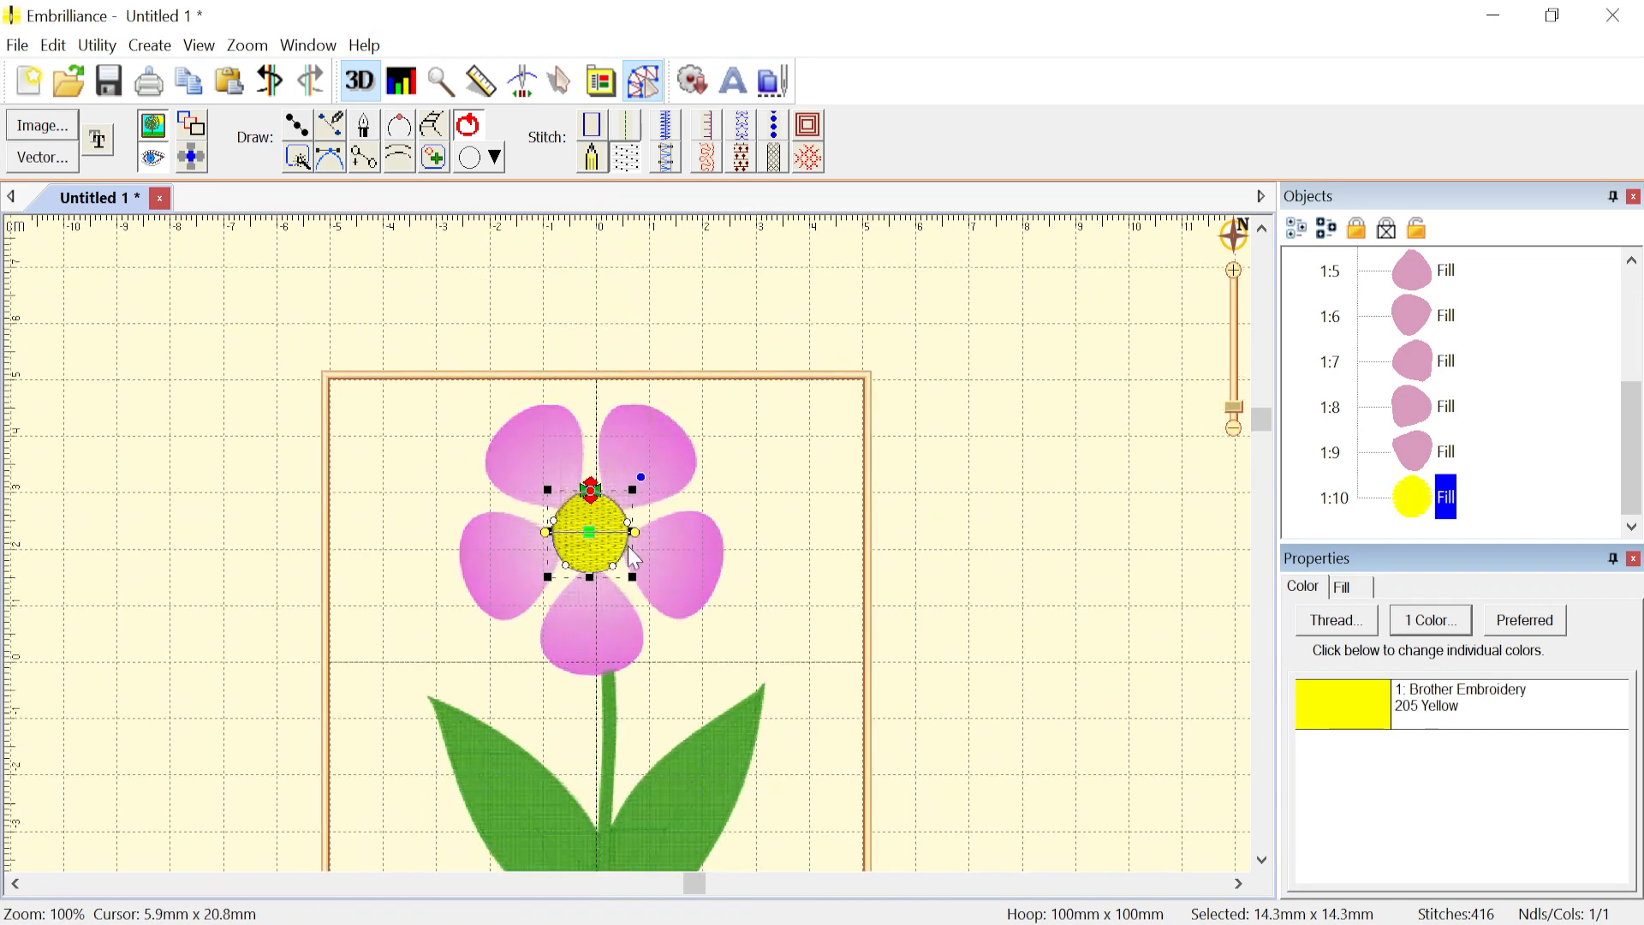
scroll(632, 552, "up", 3)
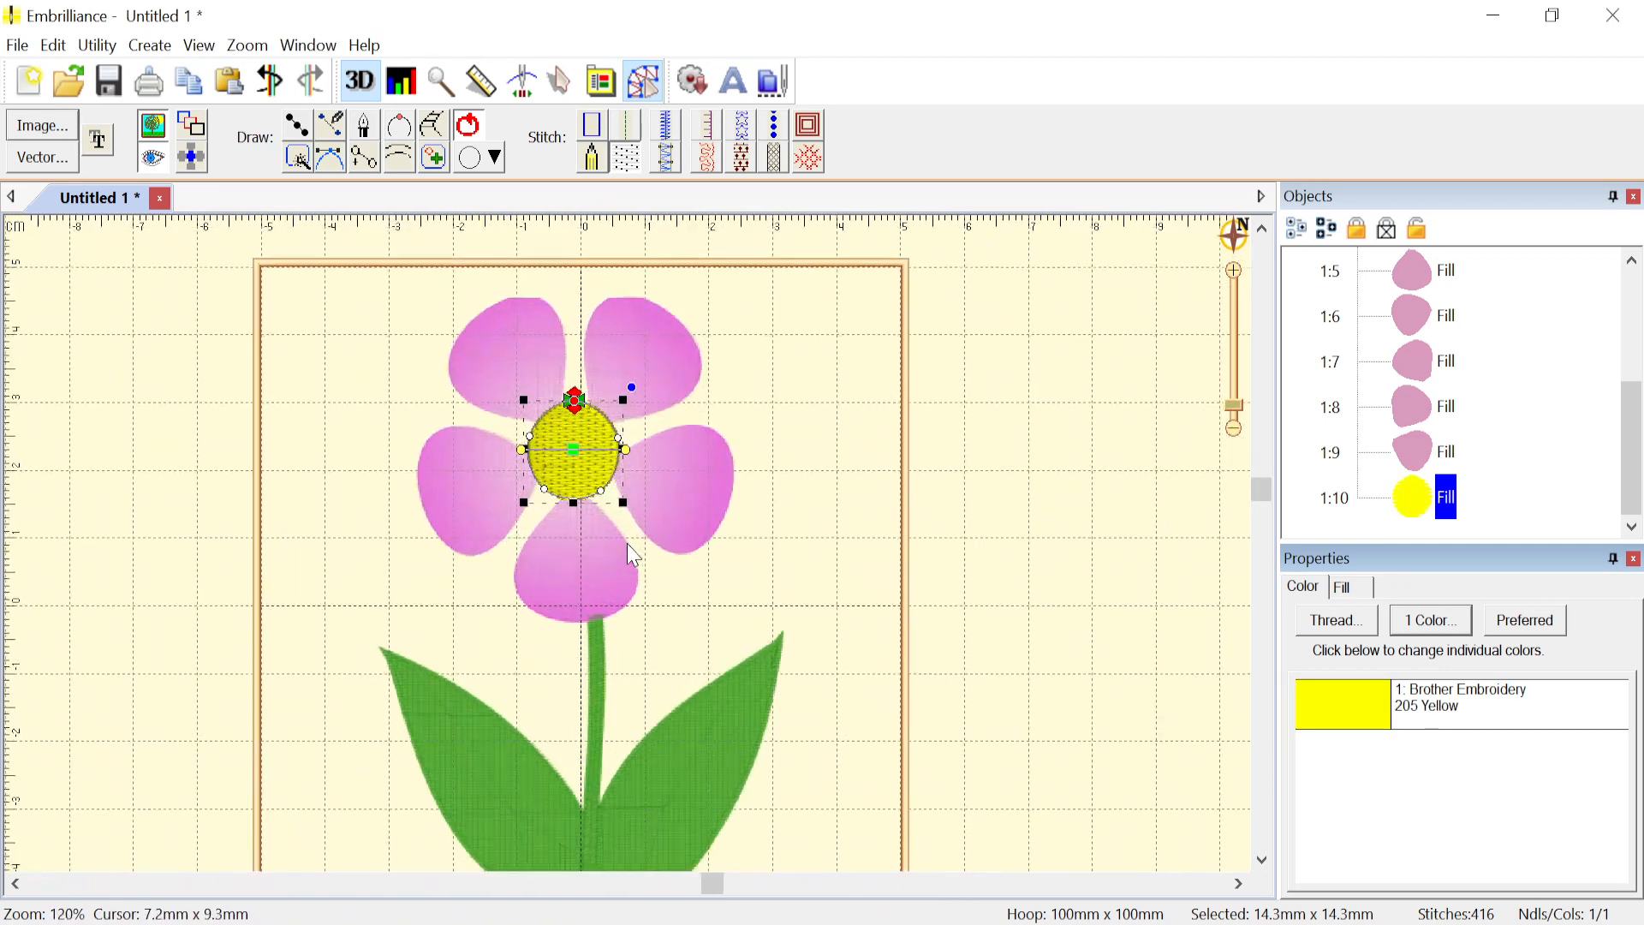
left_click(718, 588)
left_click_drag(1638, 463, 1636, 342)
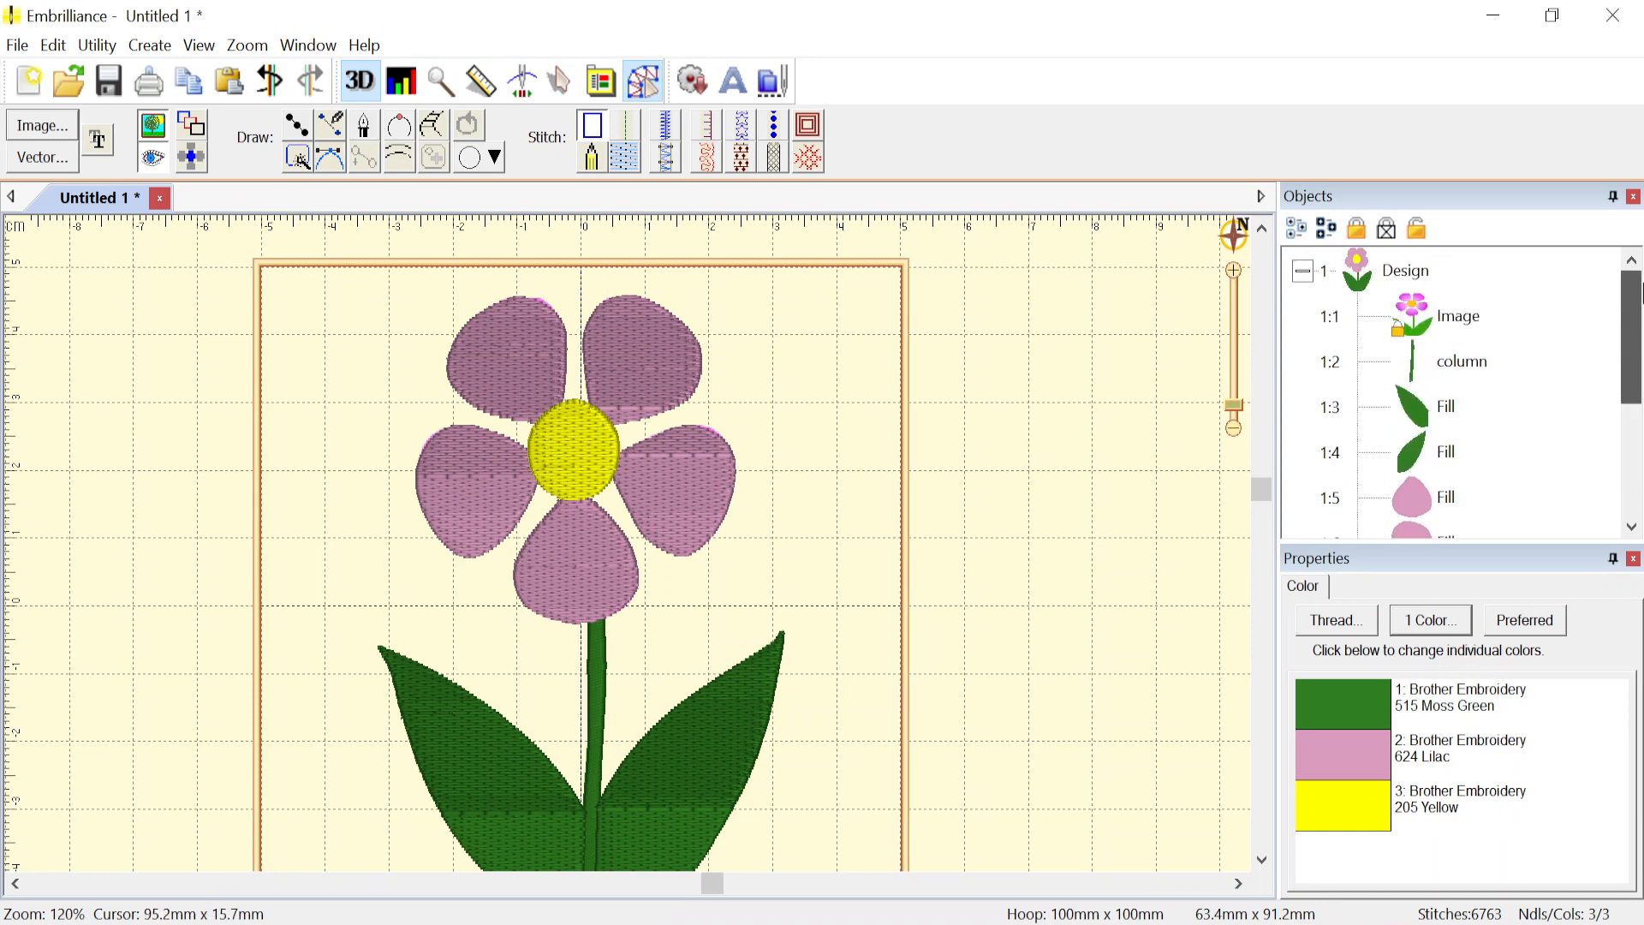
left_click(1528, 315)
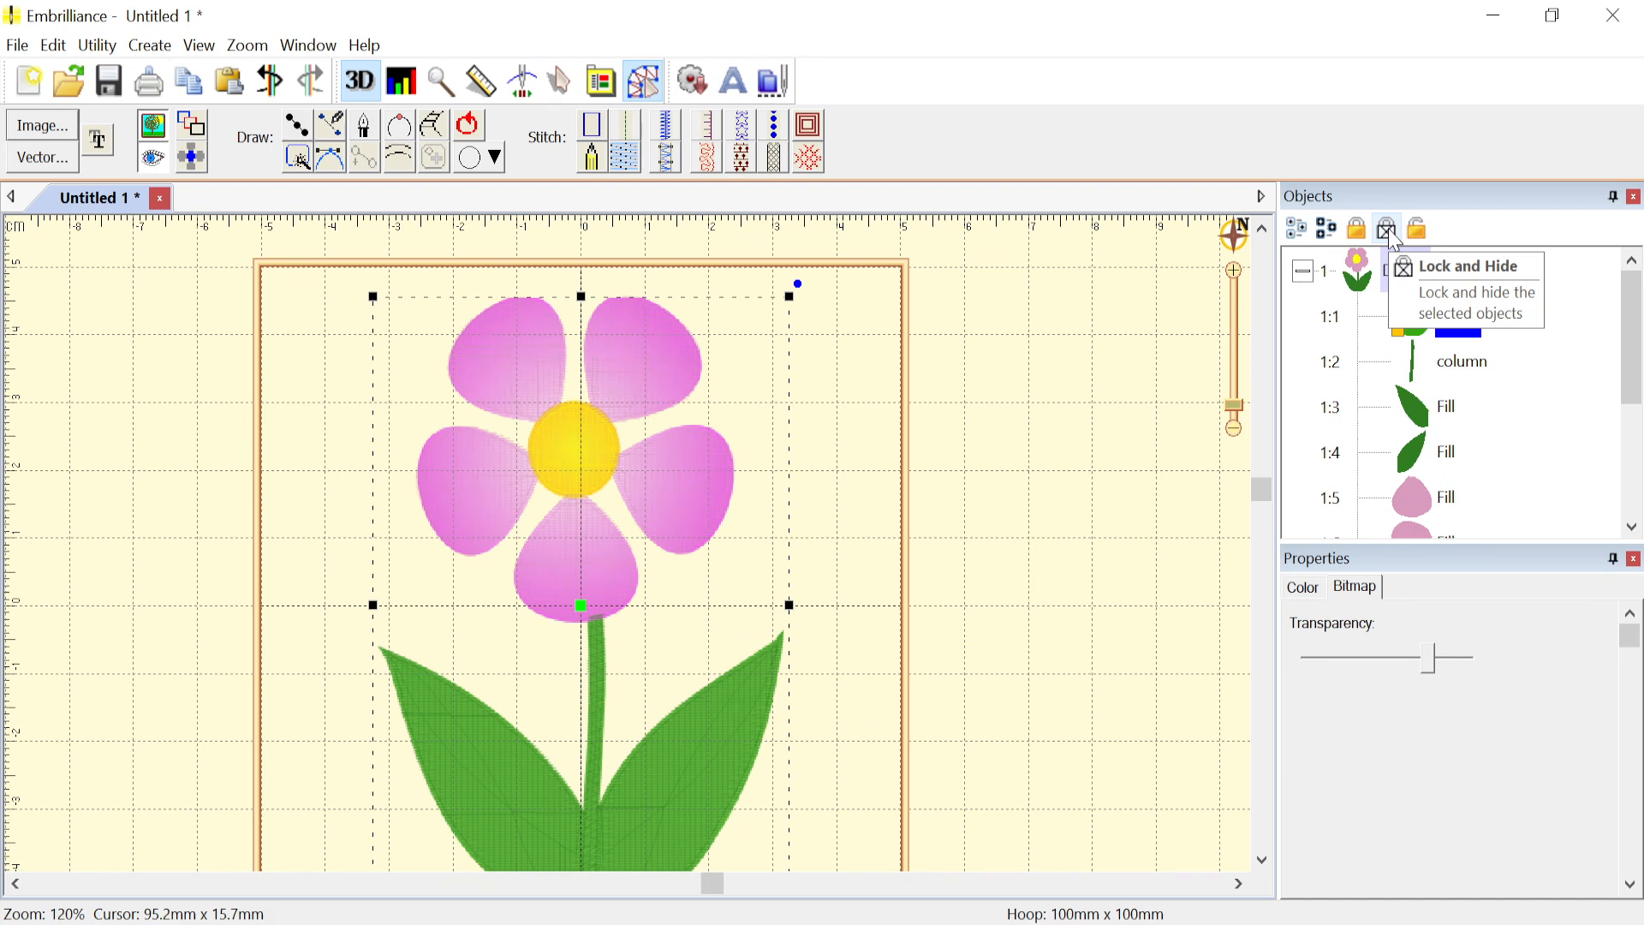
left_click(1389, 229)
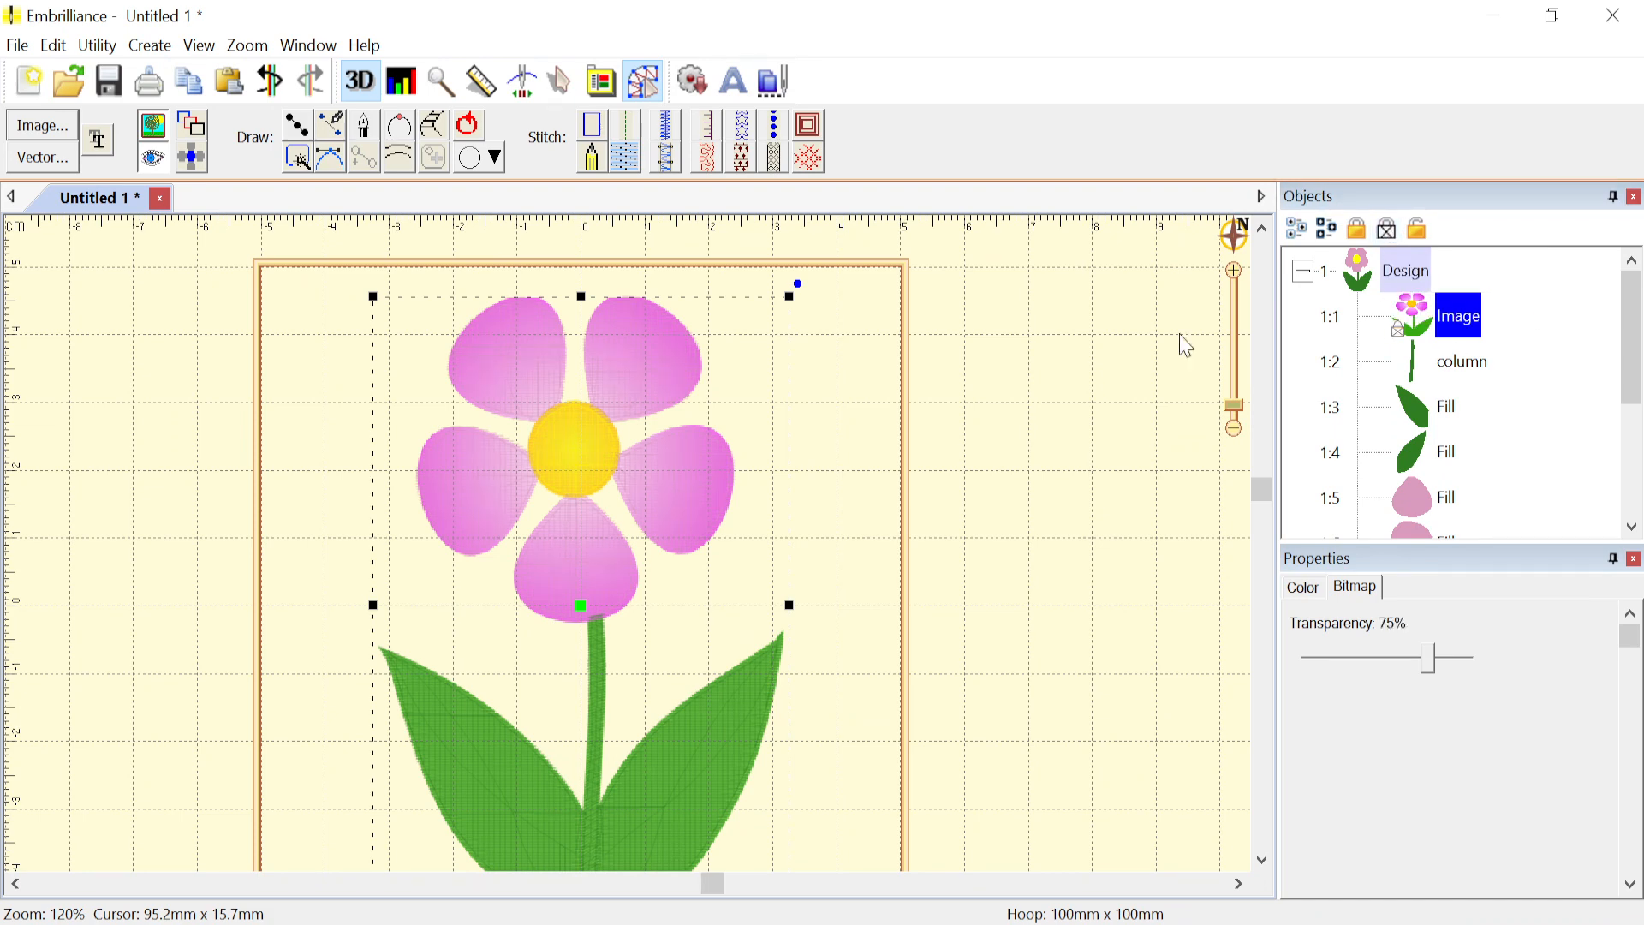
left_click(962, 504)
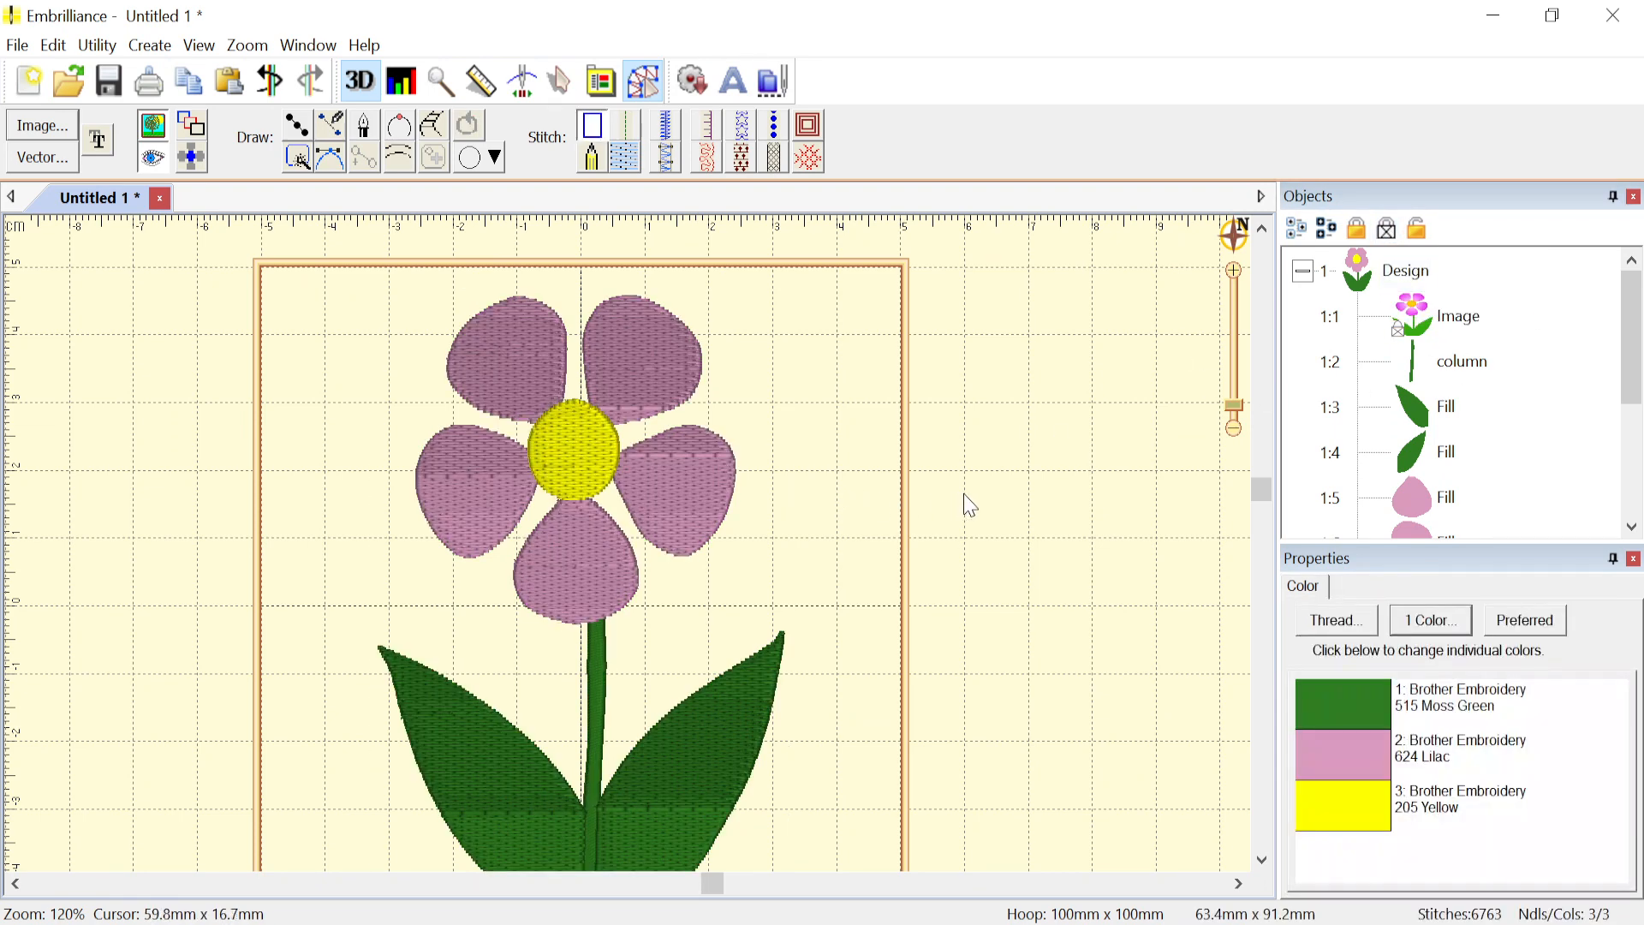
- Turn on the display of jump stitches for the whole flower design
scroll(631, 558, "down", 1)
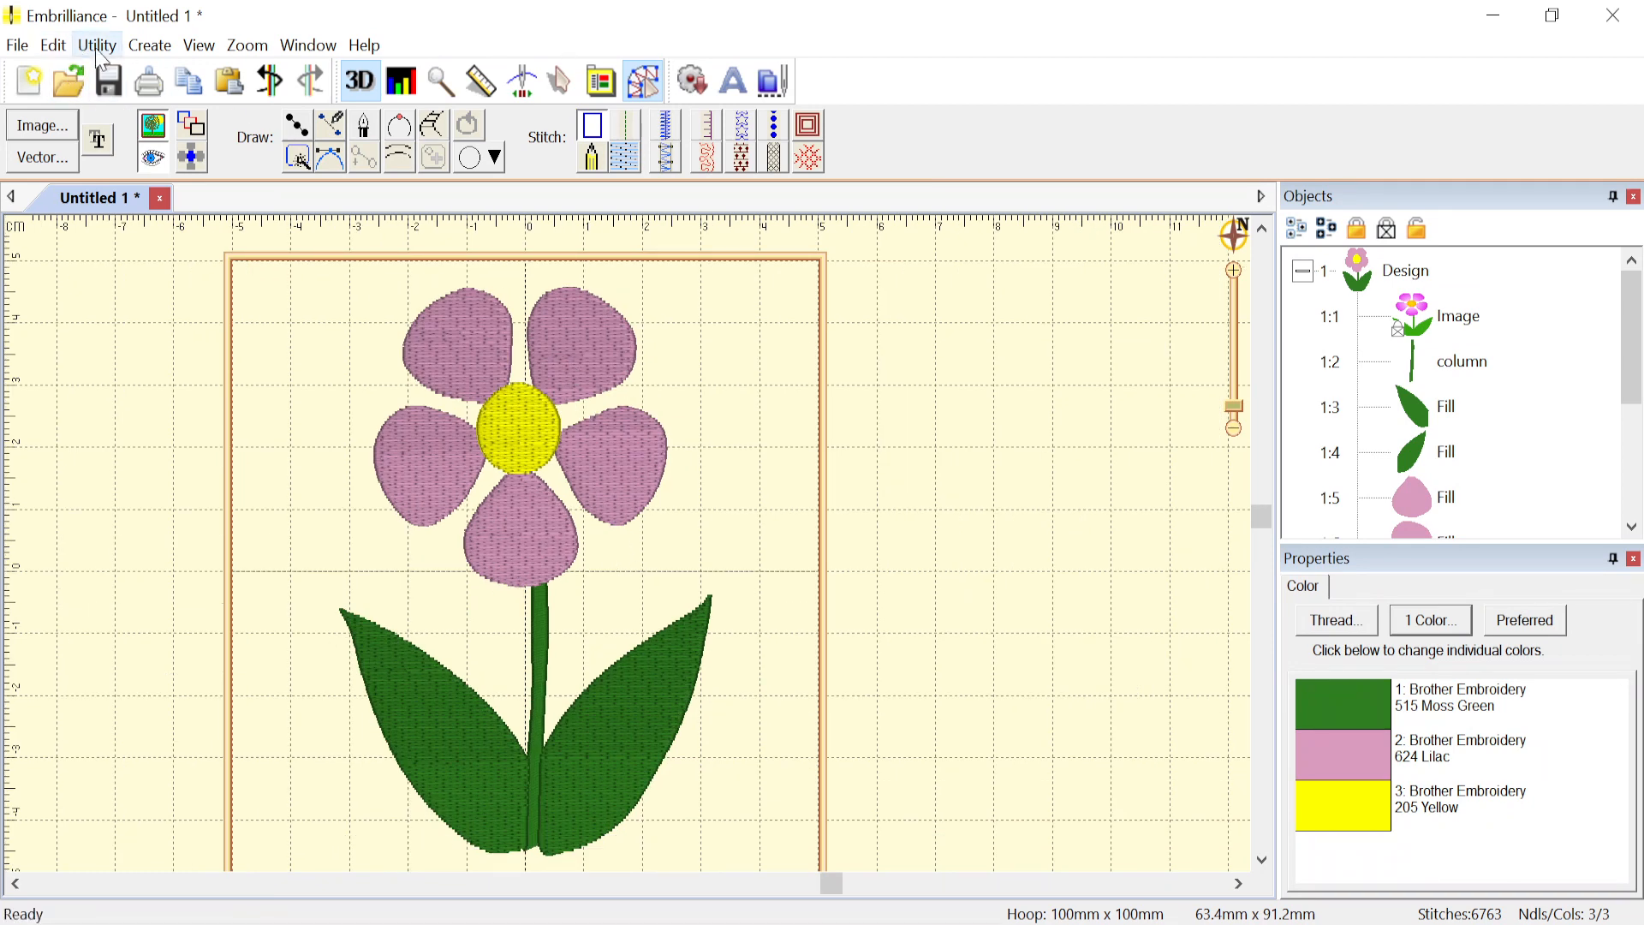
left_click(195, 51)
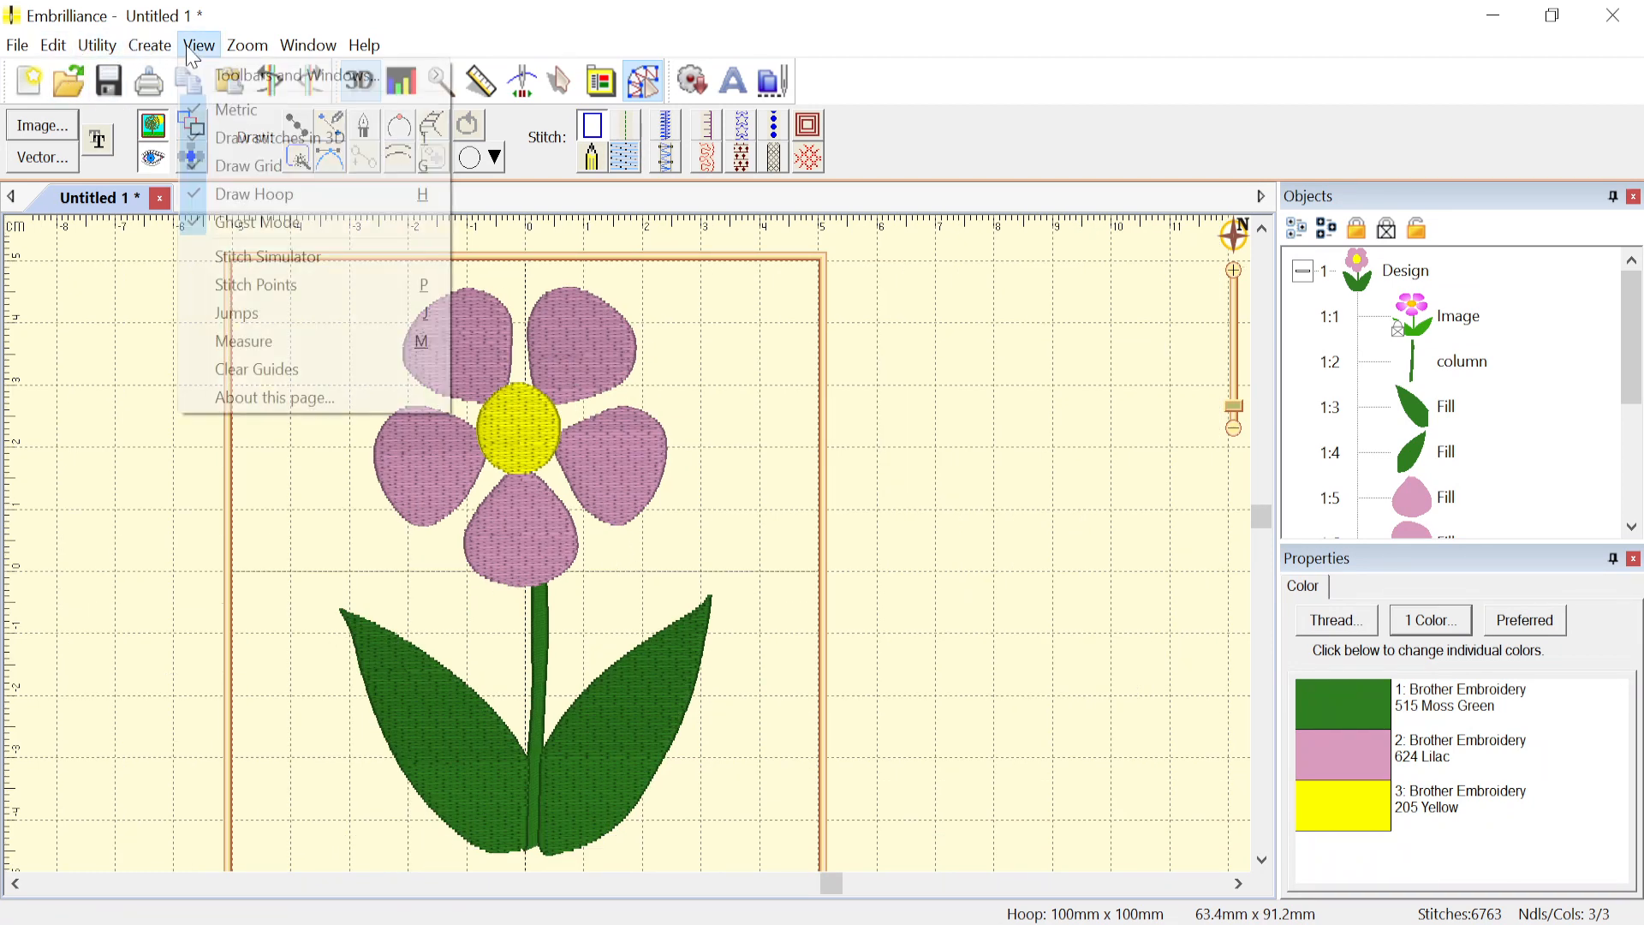
left_click(221, 315)
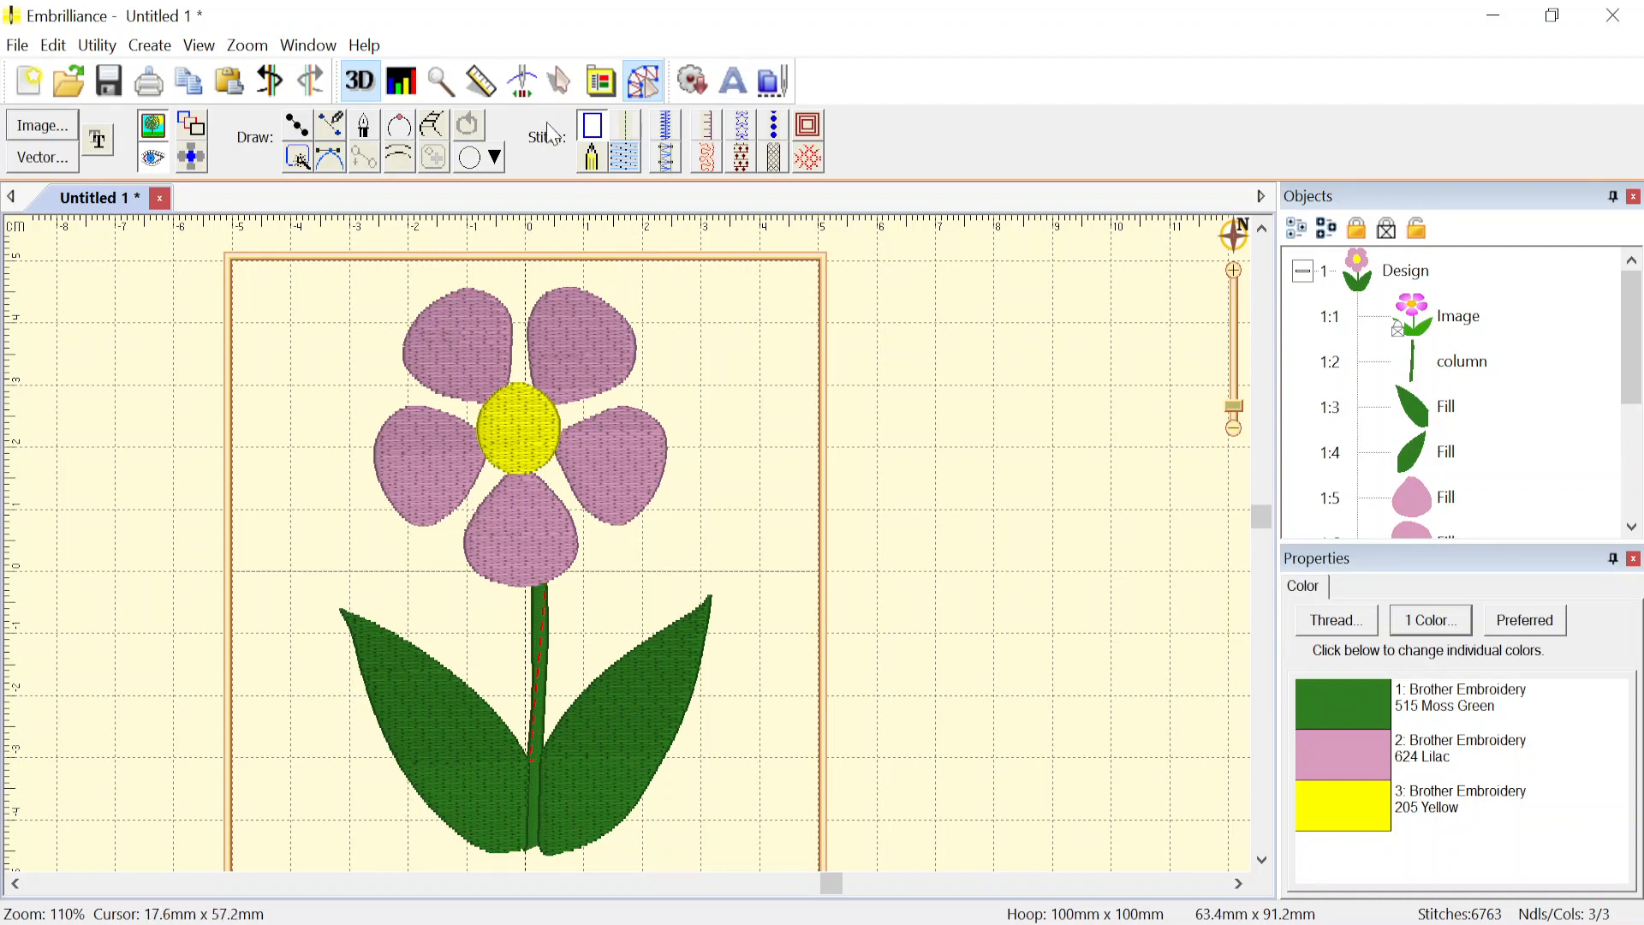
- Preview the flower's full stitch-out in the Stitch Simulator from first to last stitch, then return to stitch creation mode
left_click(526, 83)
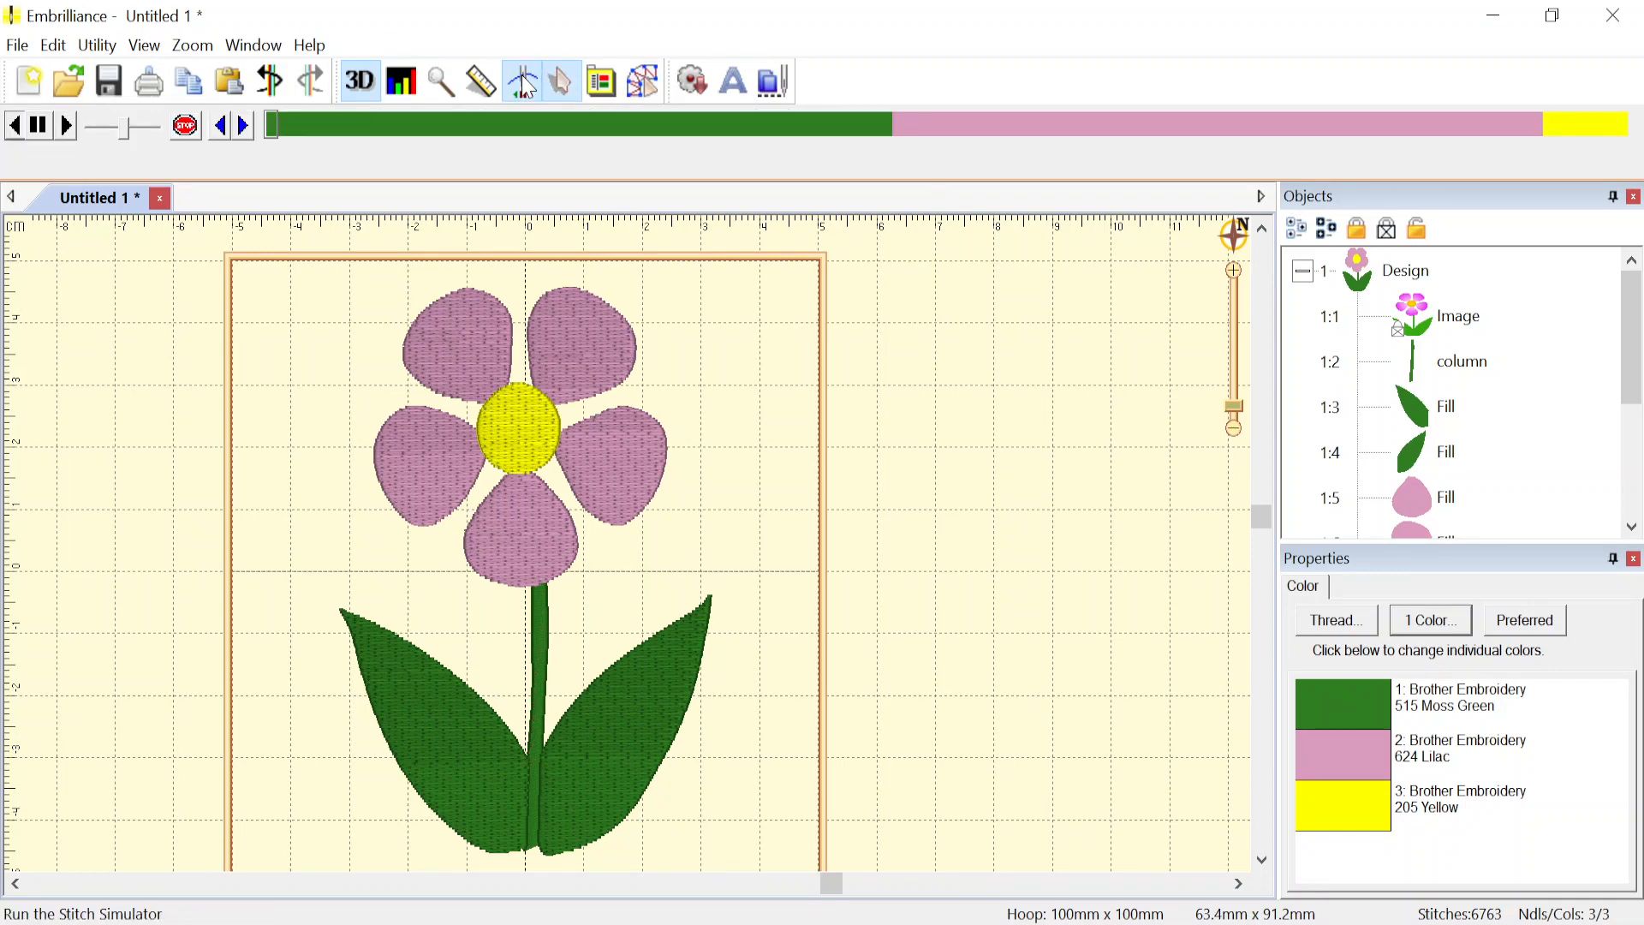
left_click_drag(291, 131, 1627, 141)
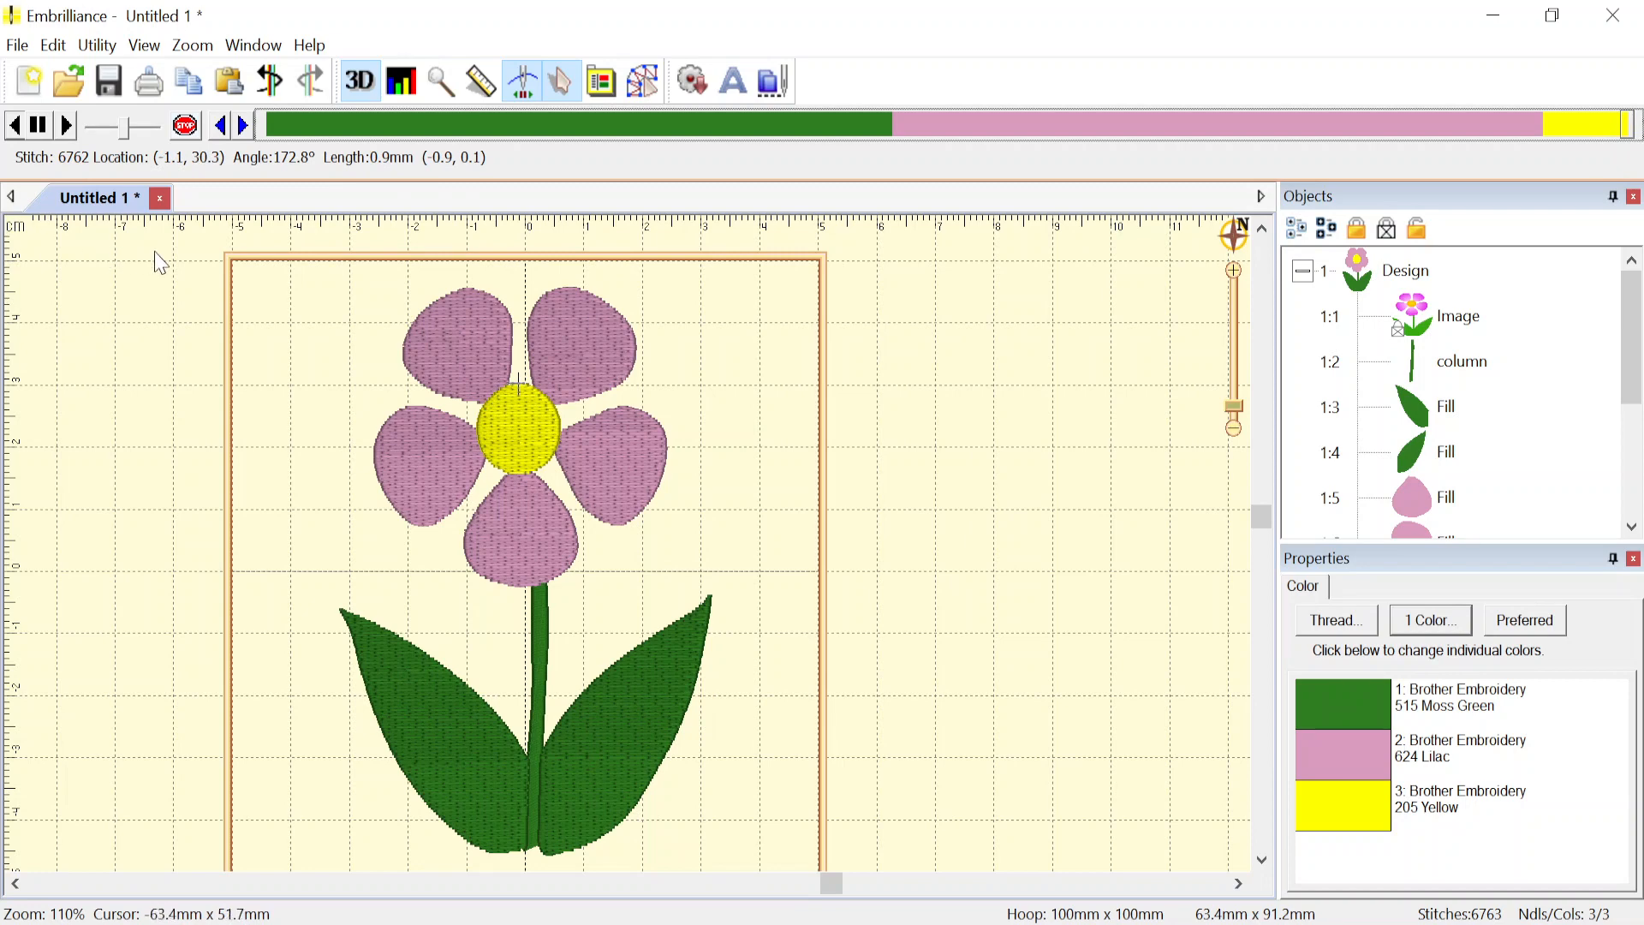
left_click(642, 80)
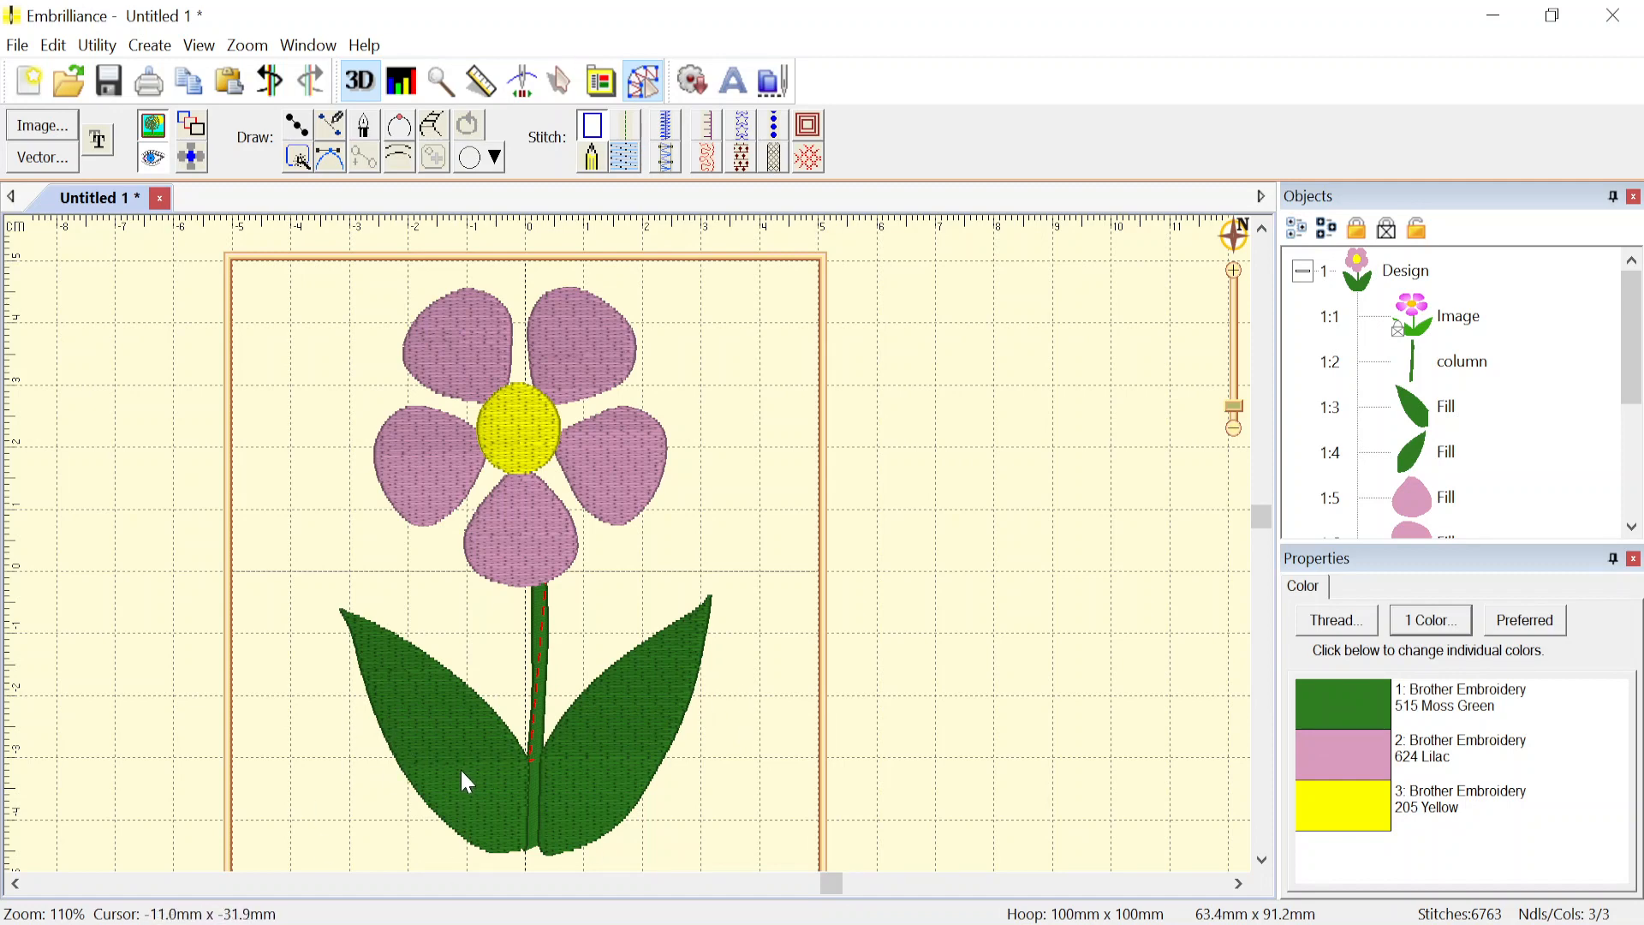
- Set the left leaf's stitch angle line to run diagonally from the leaf tip to its base beside the stem
left_click(428, 755)
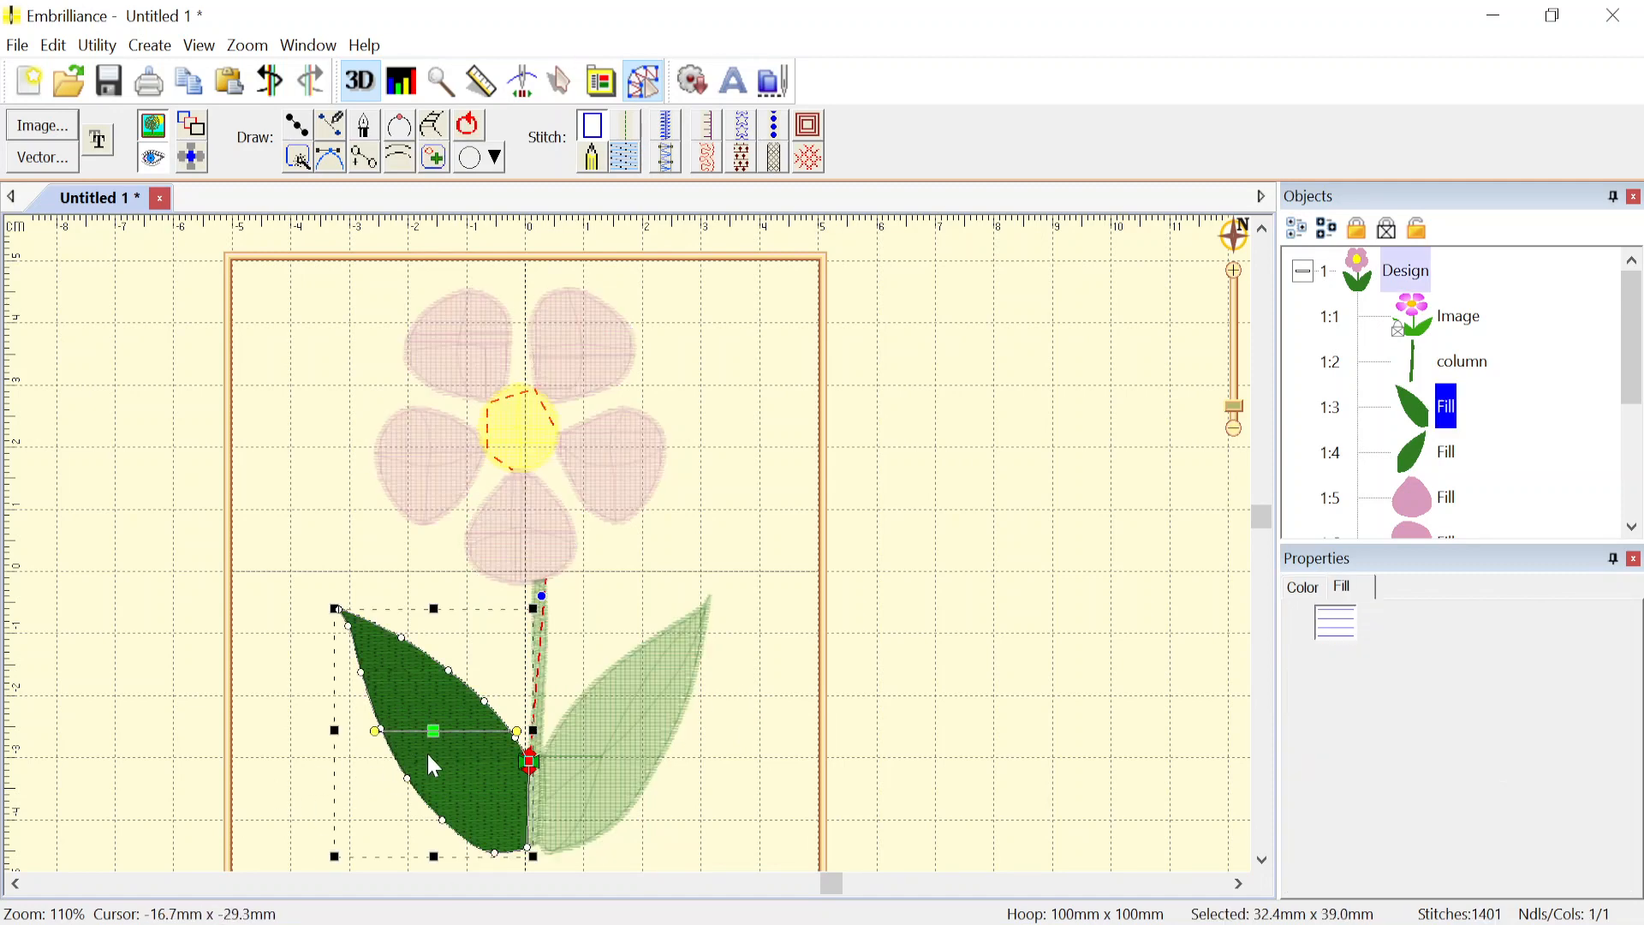
left_click(616, 759)
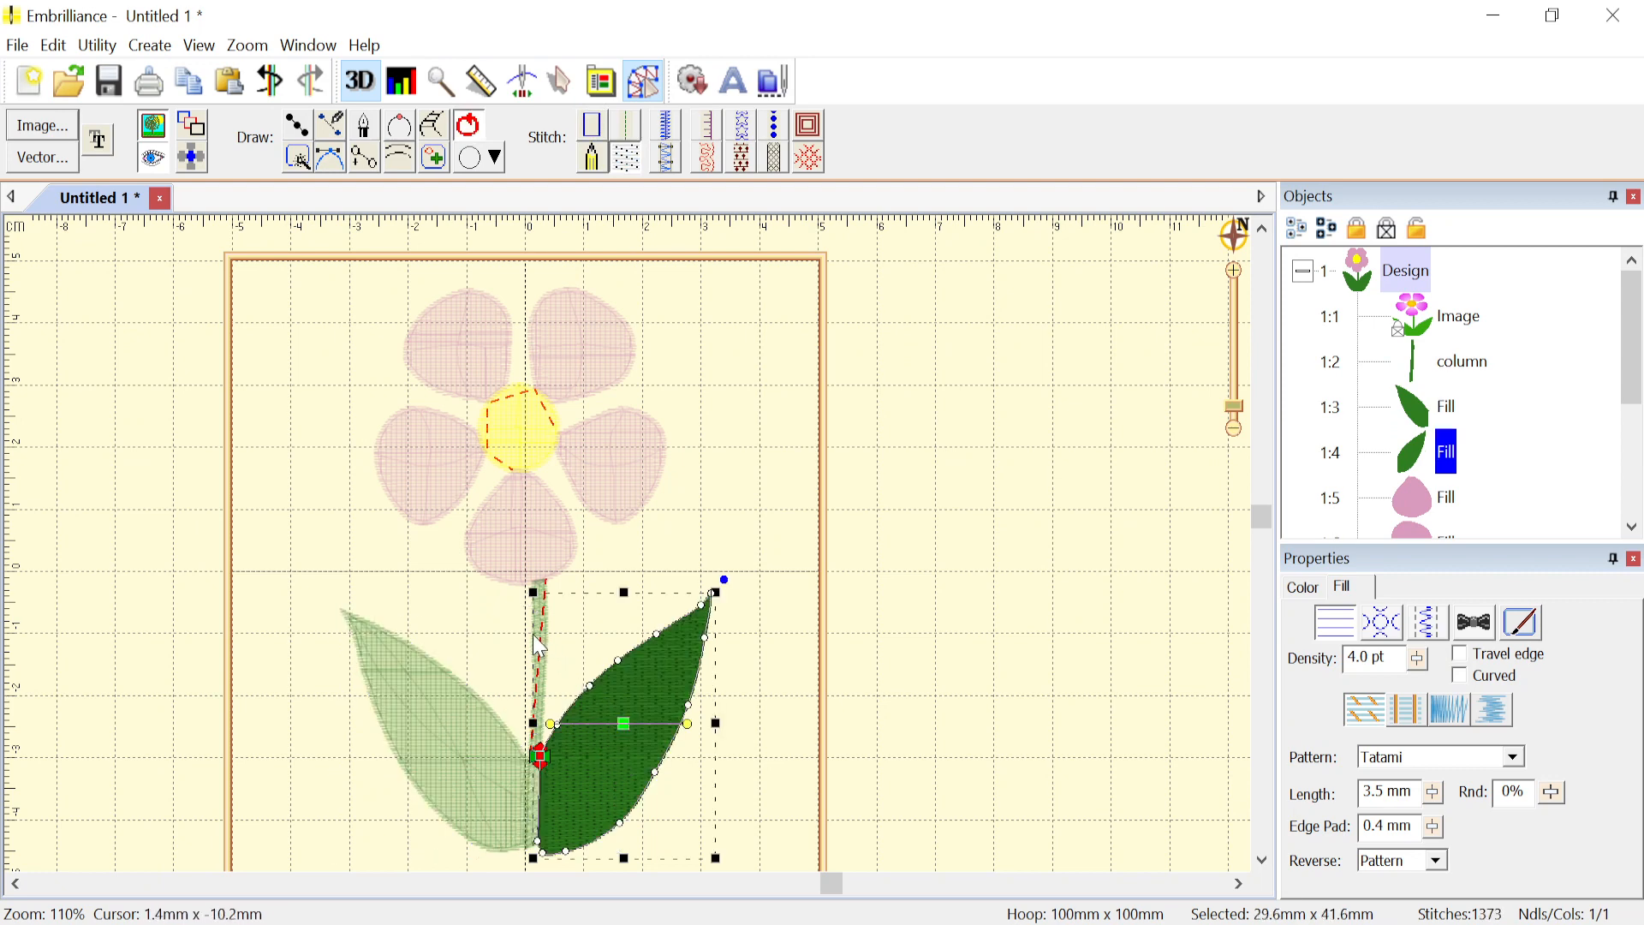
left_click(424, 729)
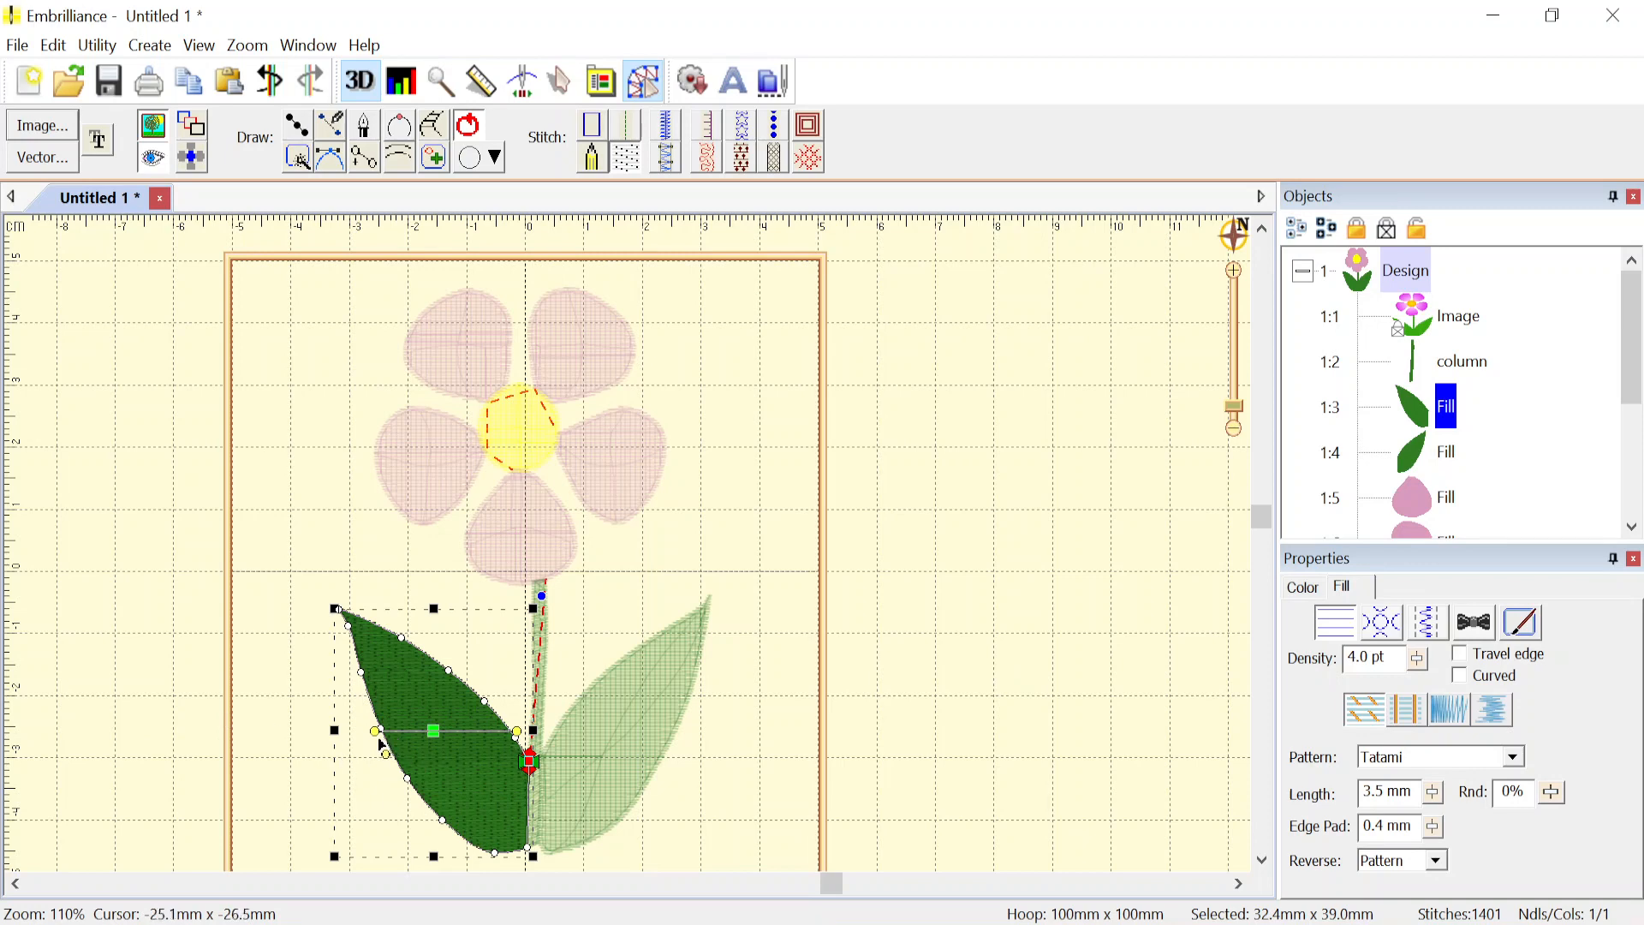
left_click_drag(378, 733, 336, 606)
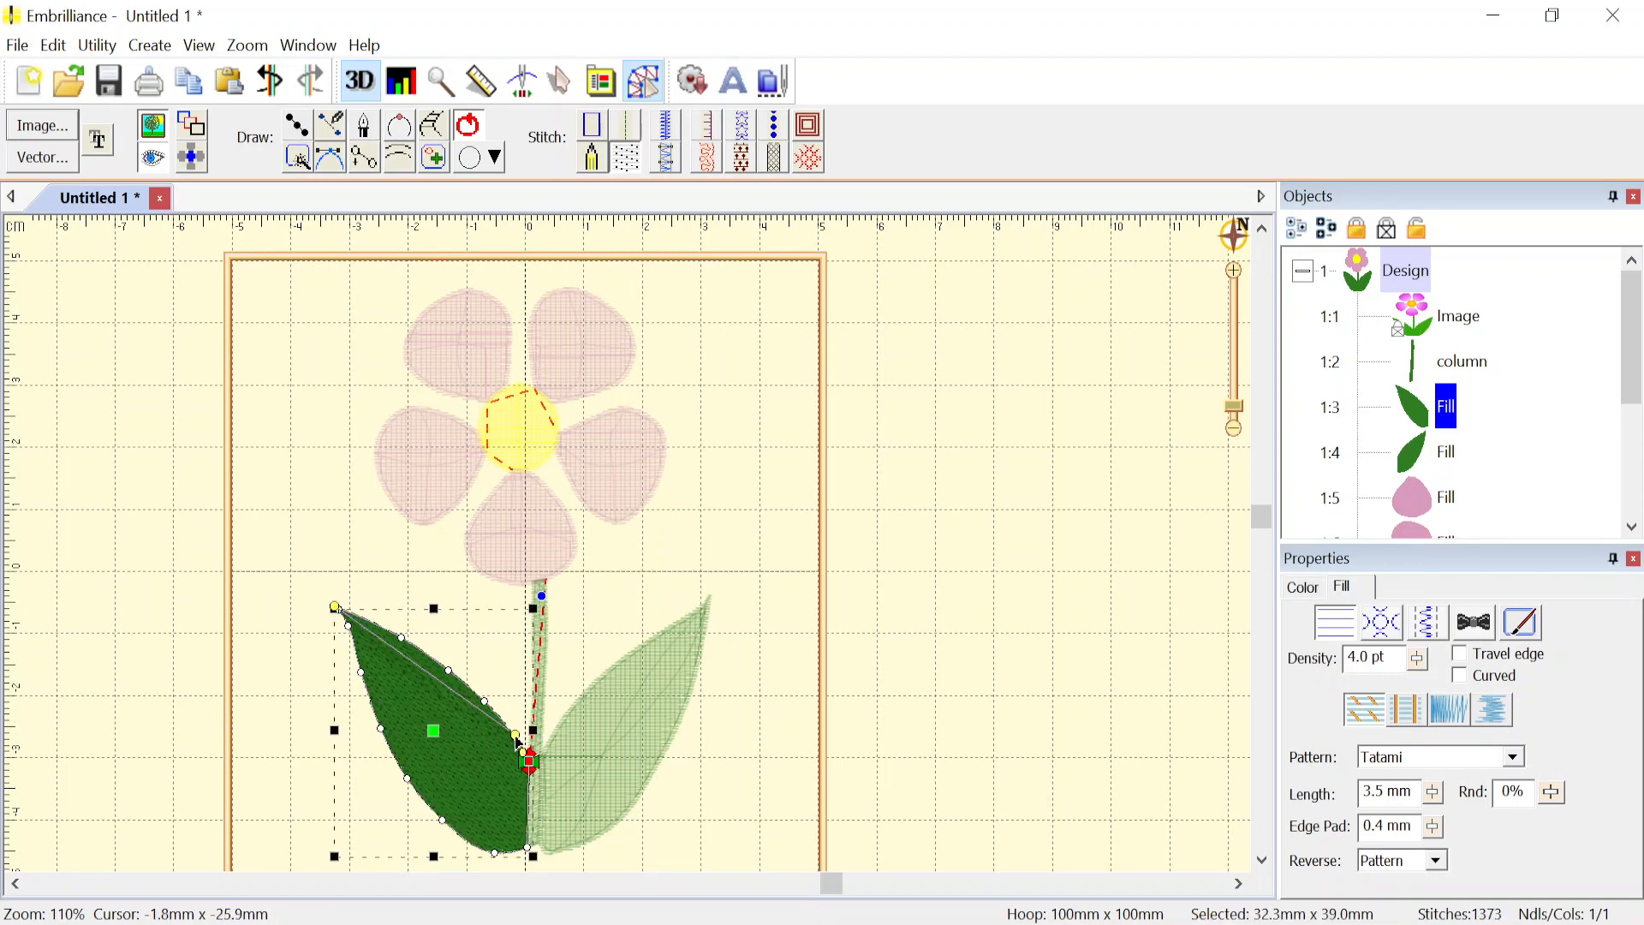
left_click_drag(517, 741, 533, 837)
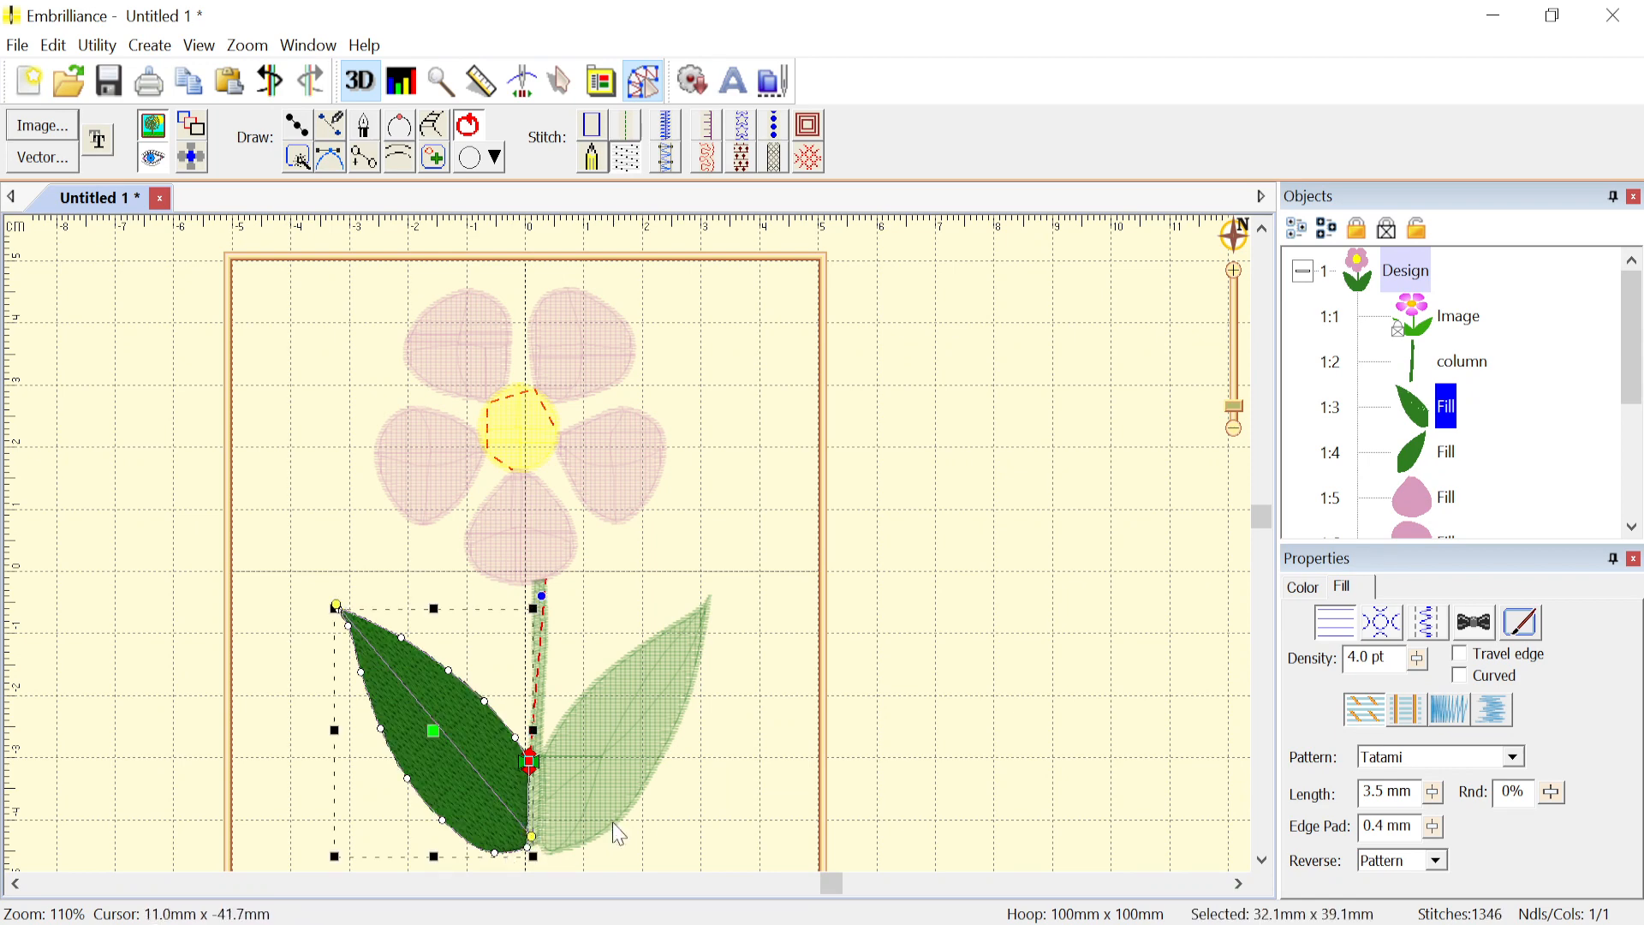
- Set the right leaf's stitch angle line to run from its base beside the stem up to the leaf tip
left_click(649, 776)
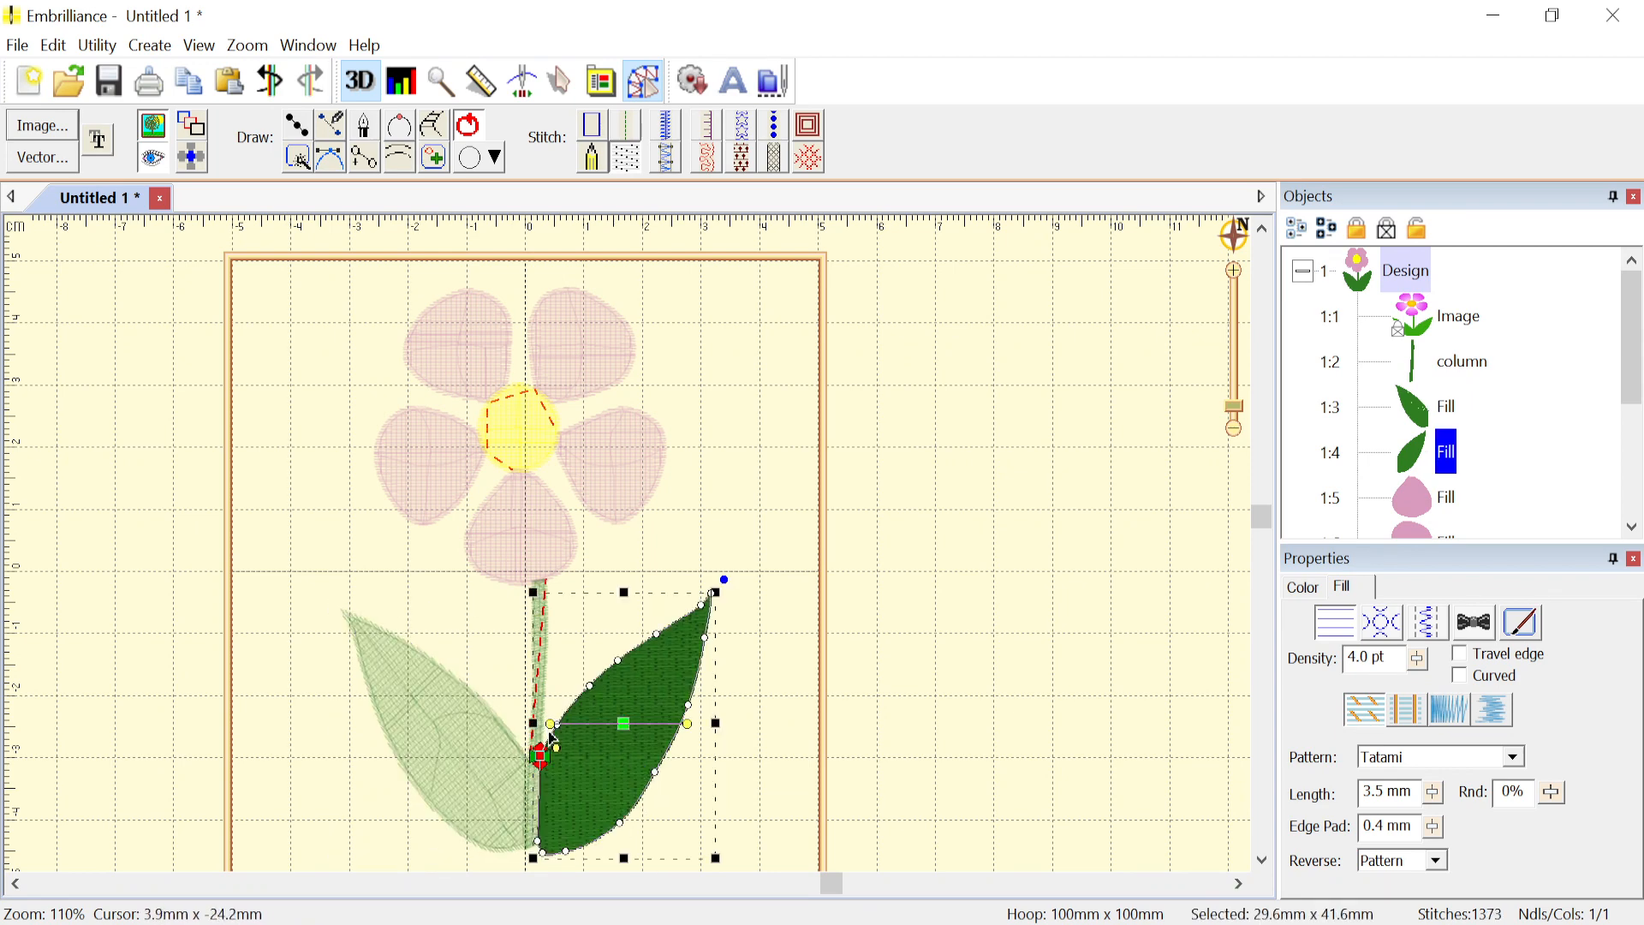
left_click_drag(551, 734, 533, 829)
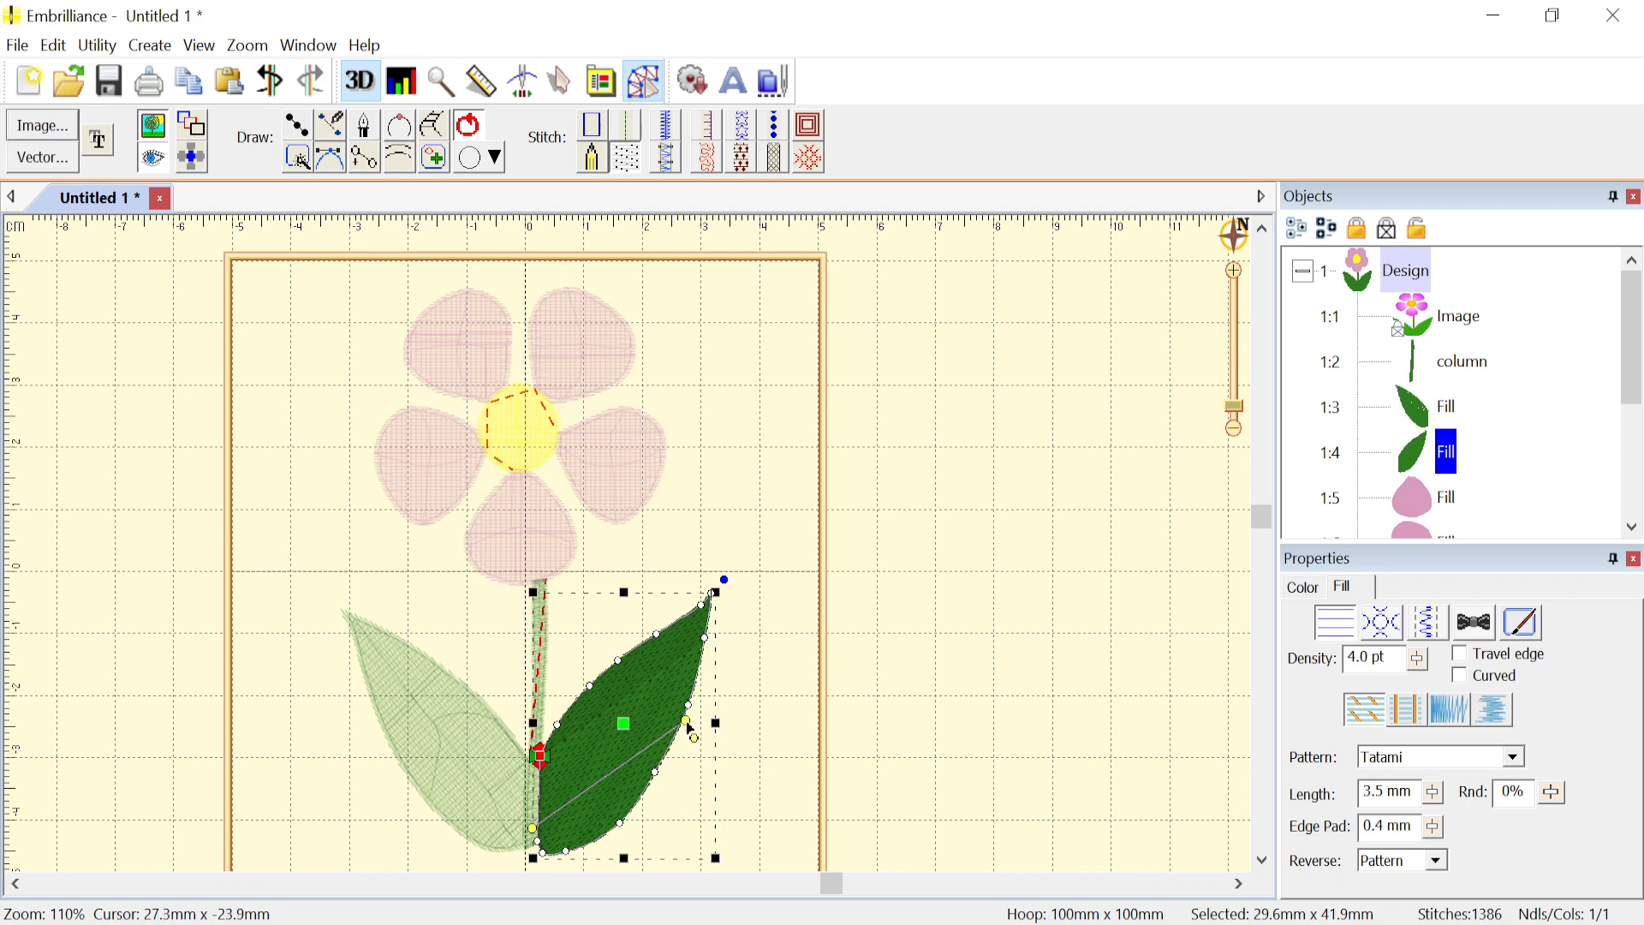
left_click_drag(690, 729, 716, 603)
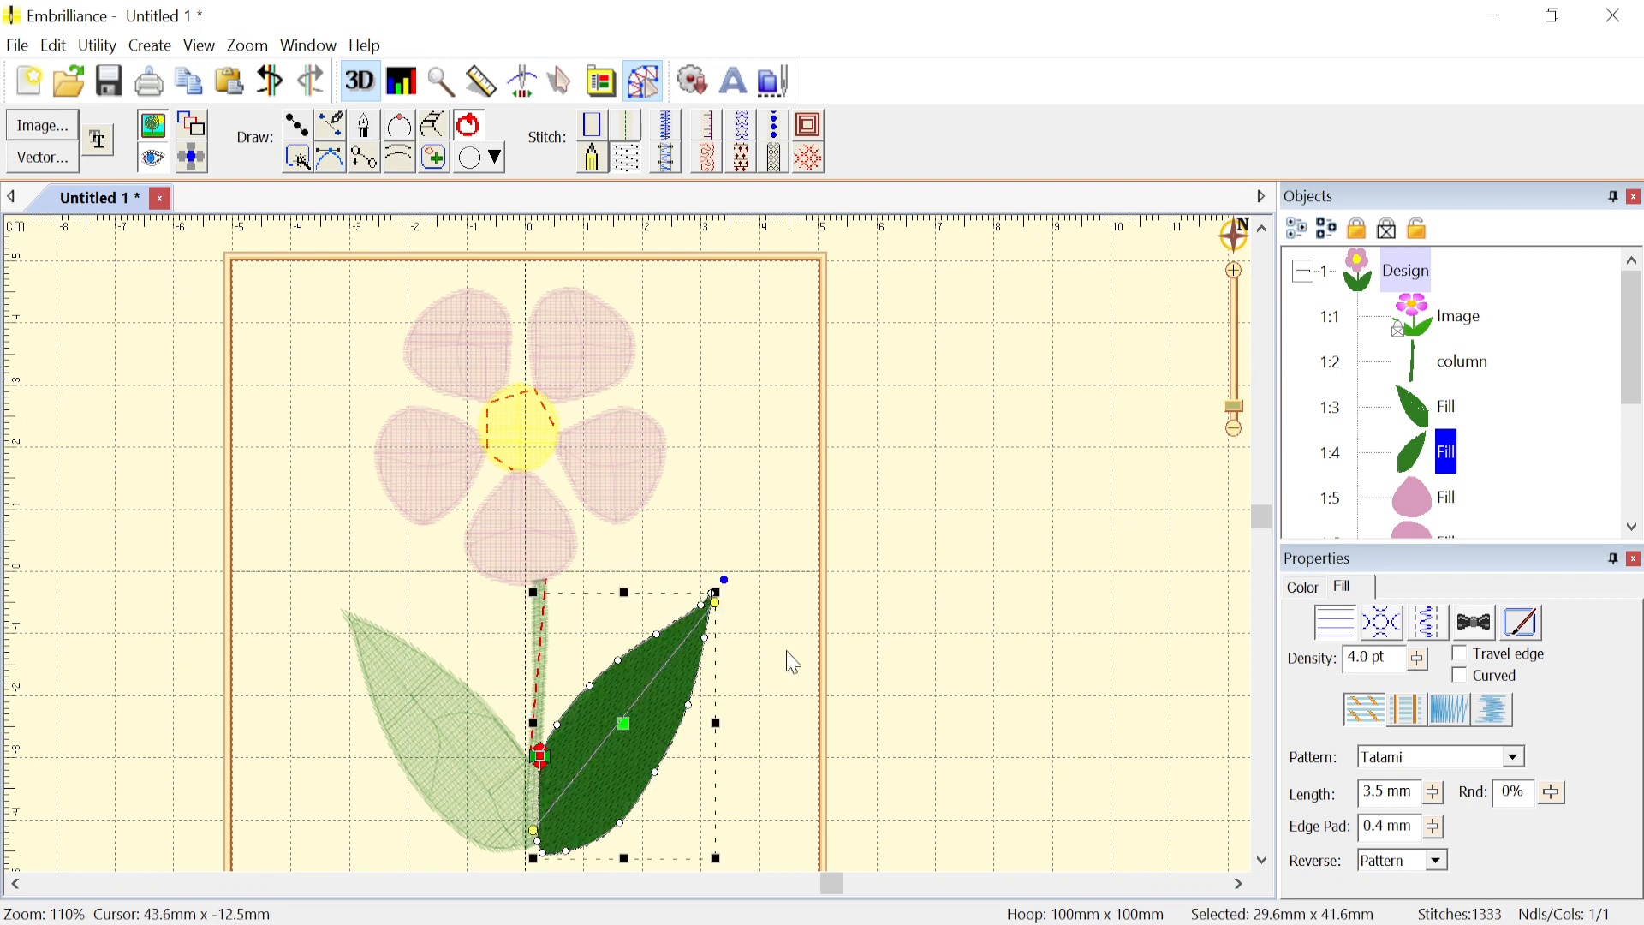
left_click(846, 713)
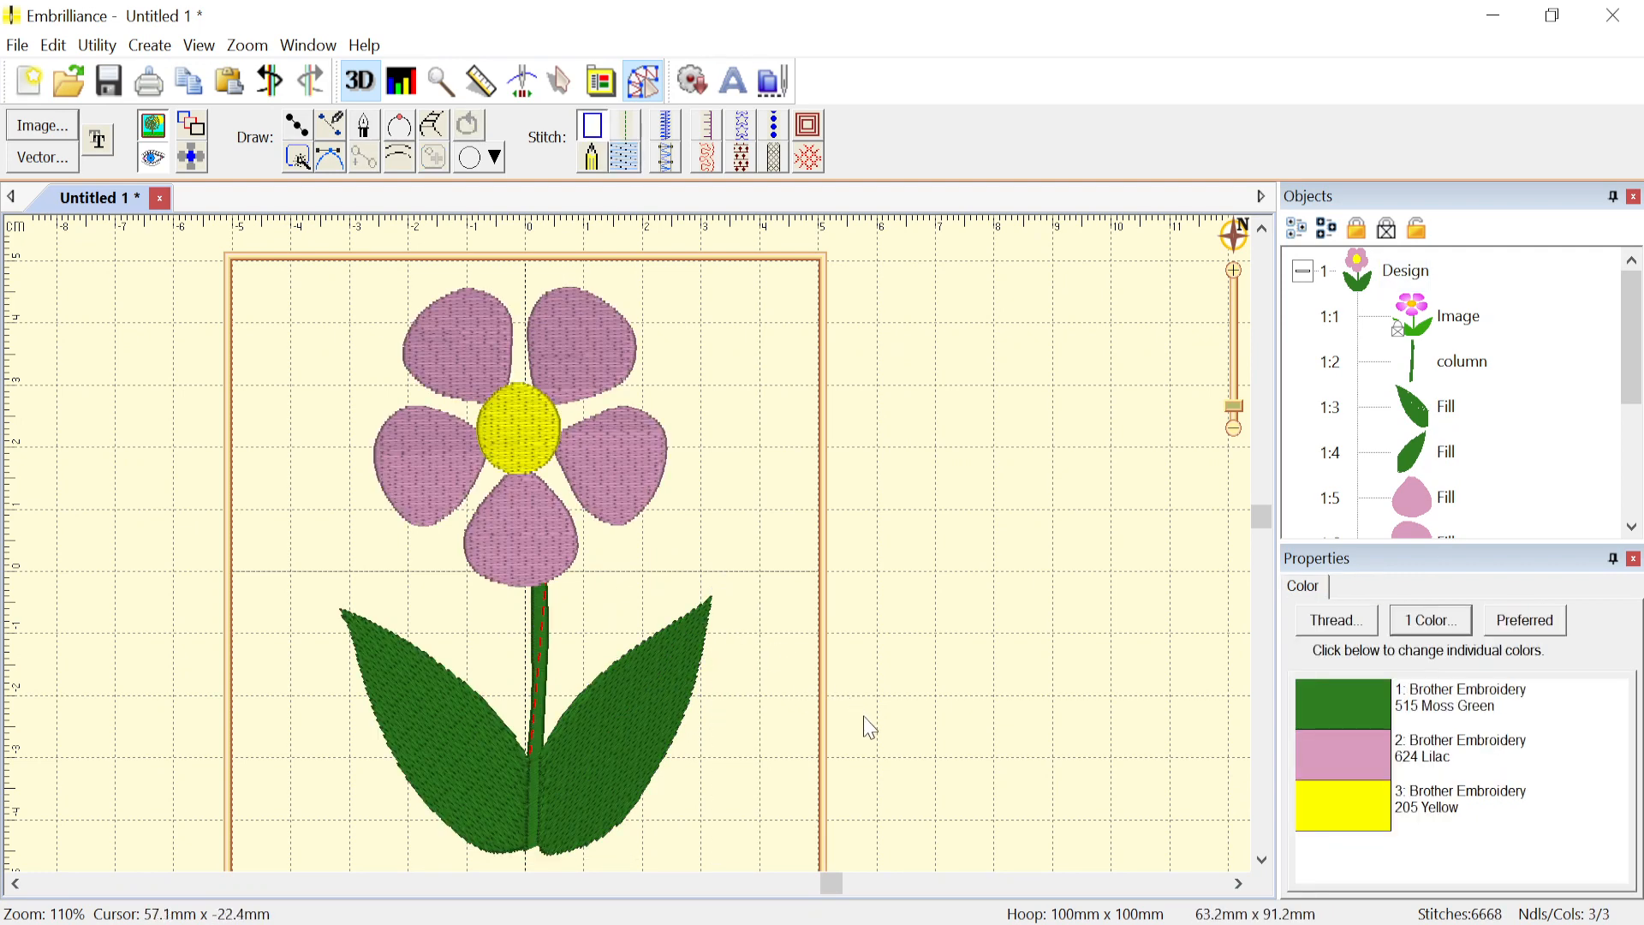
- Examine close up the stitch edges around the yellow centre, its compensation settings, and the overlap of the stem with both leaves
left_click(502, 733)
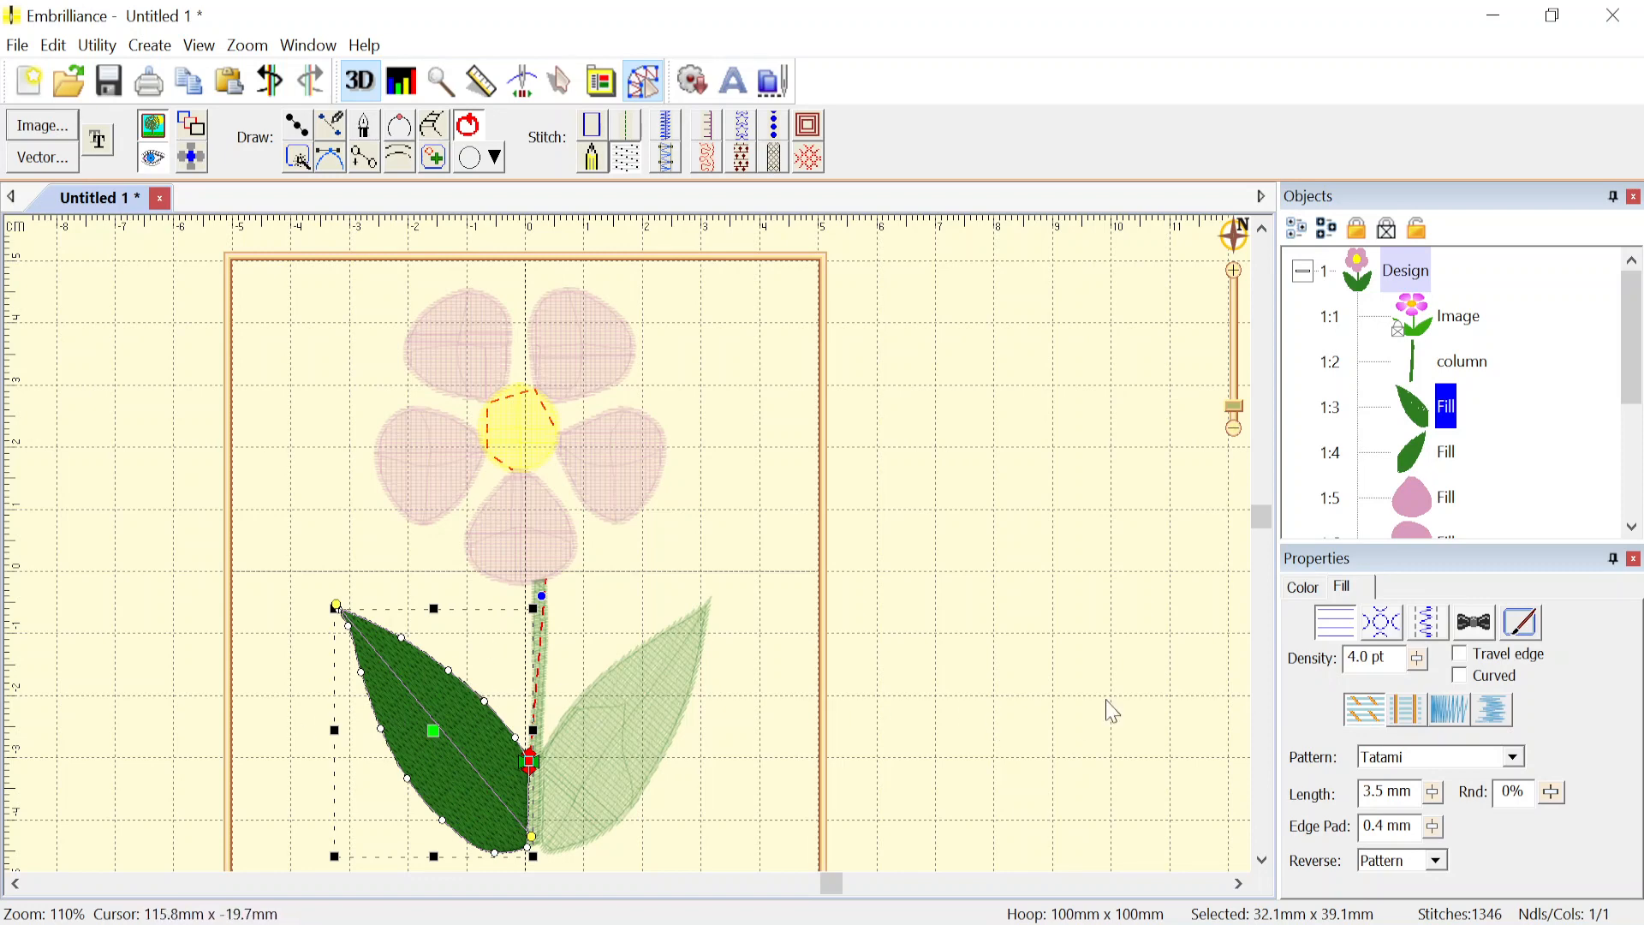
left_click(844, 698)
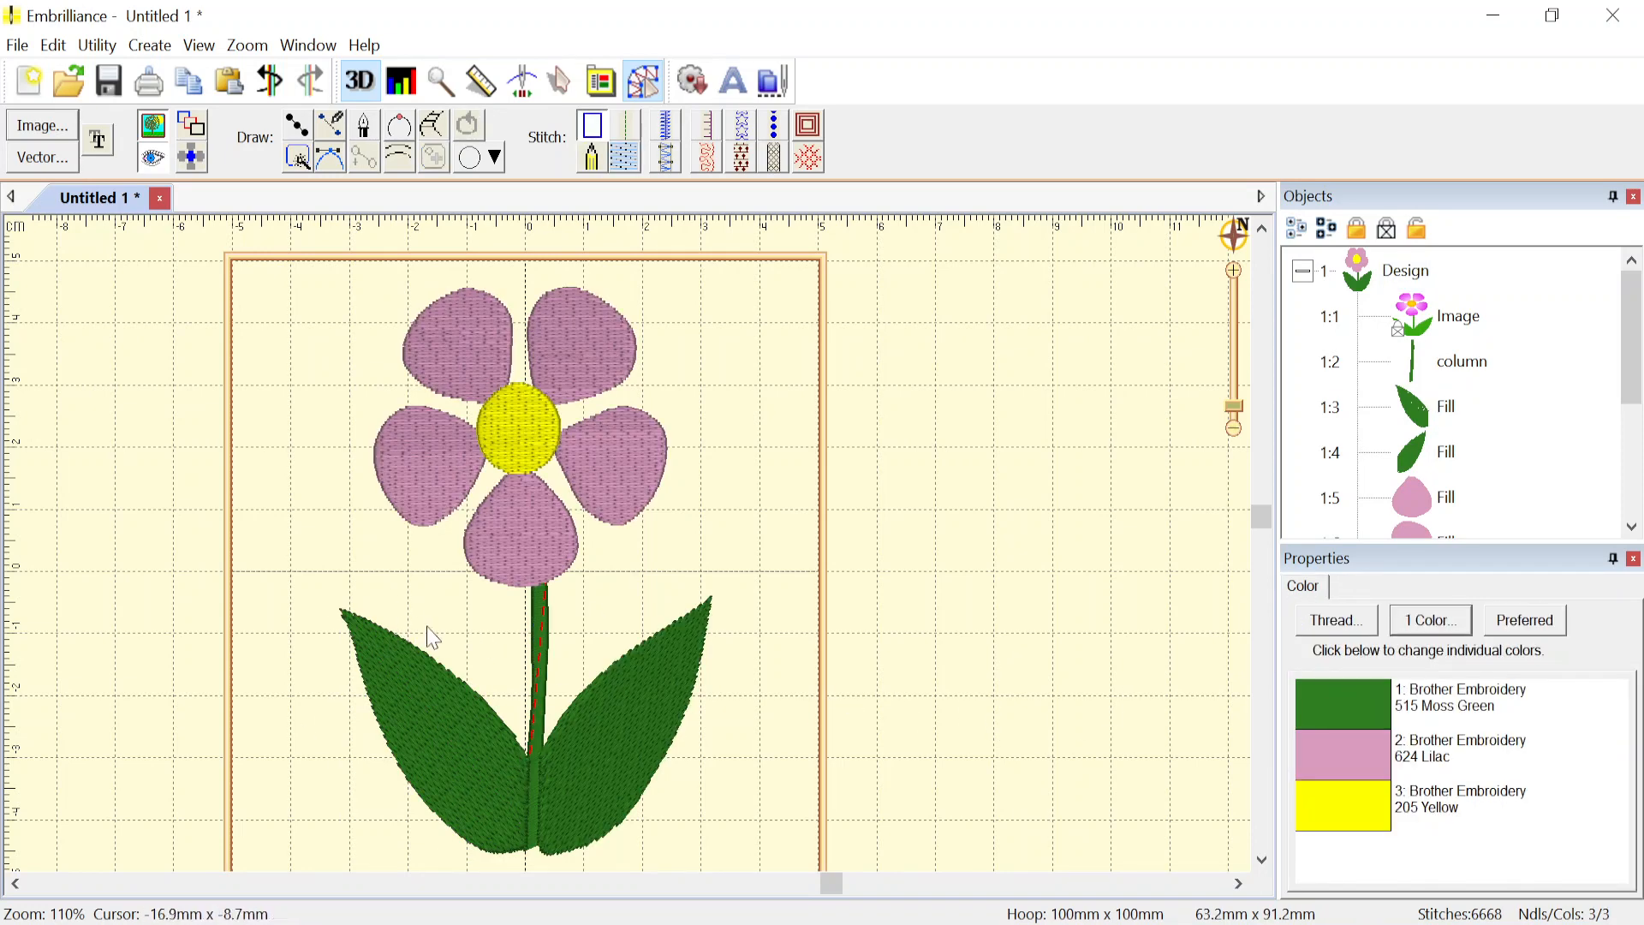
left_click(465, 714)
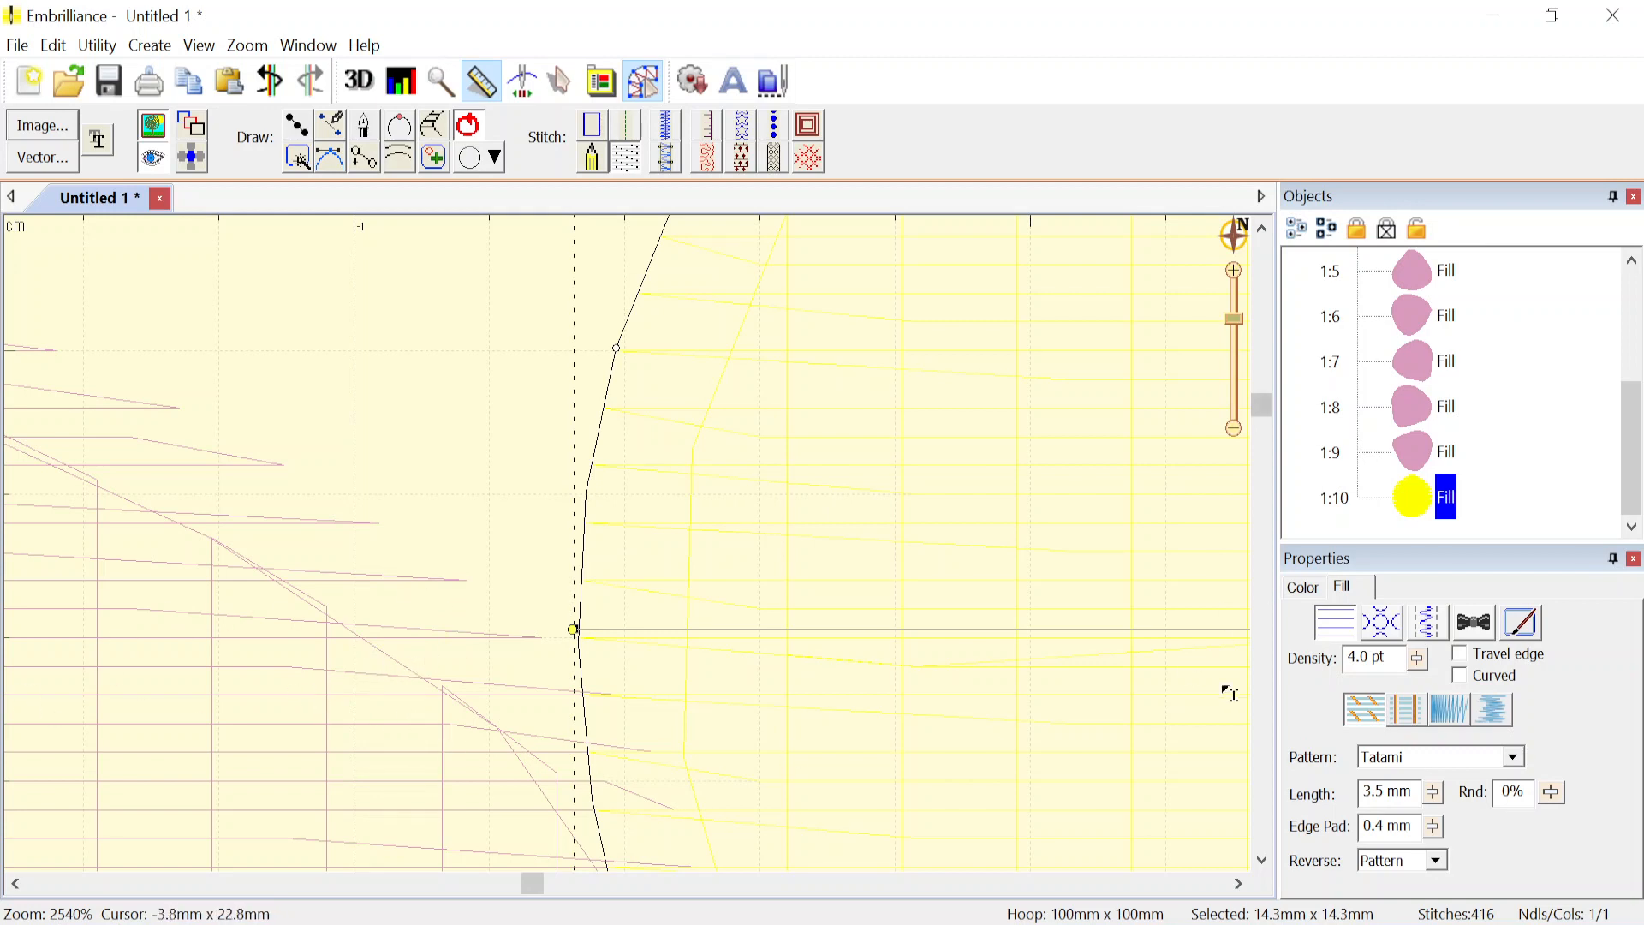
middle_click(336, 657)
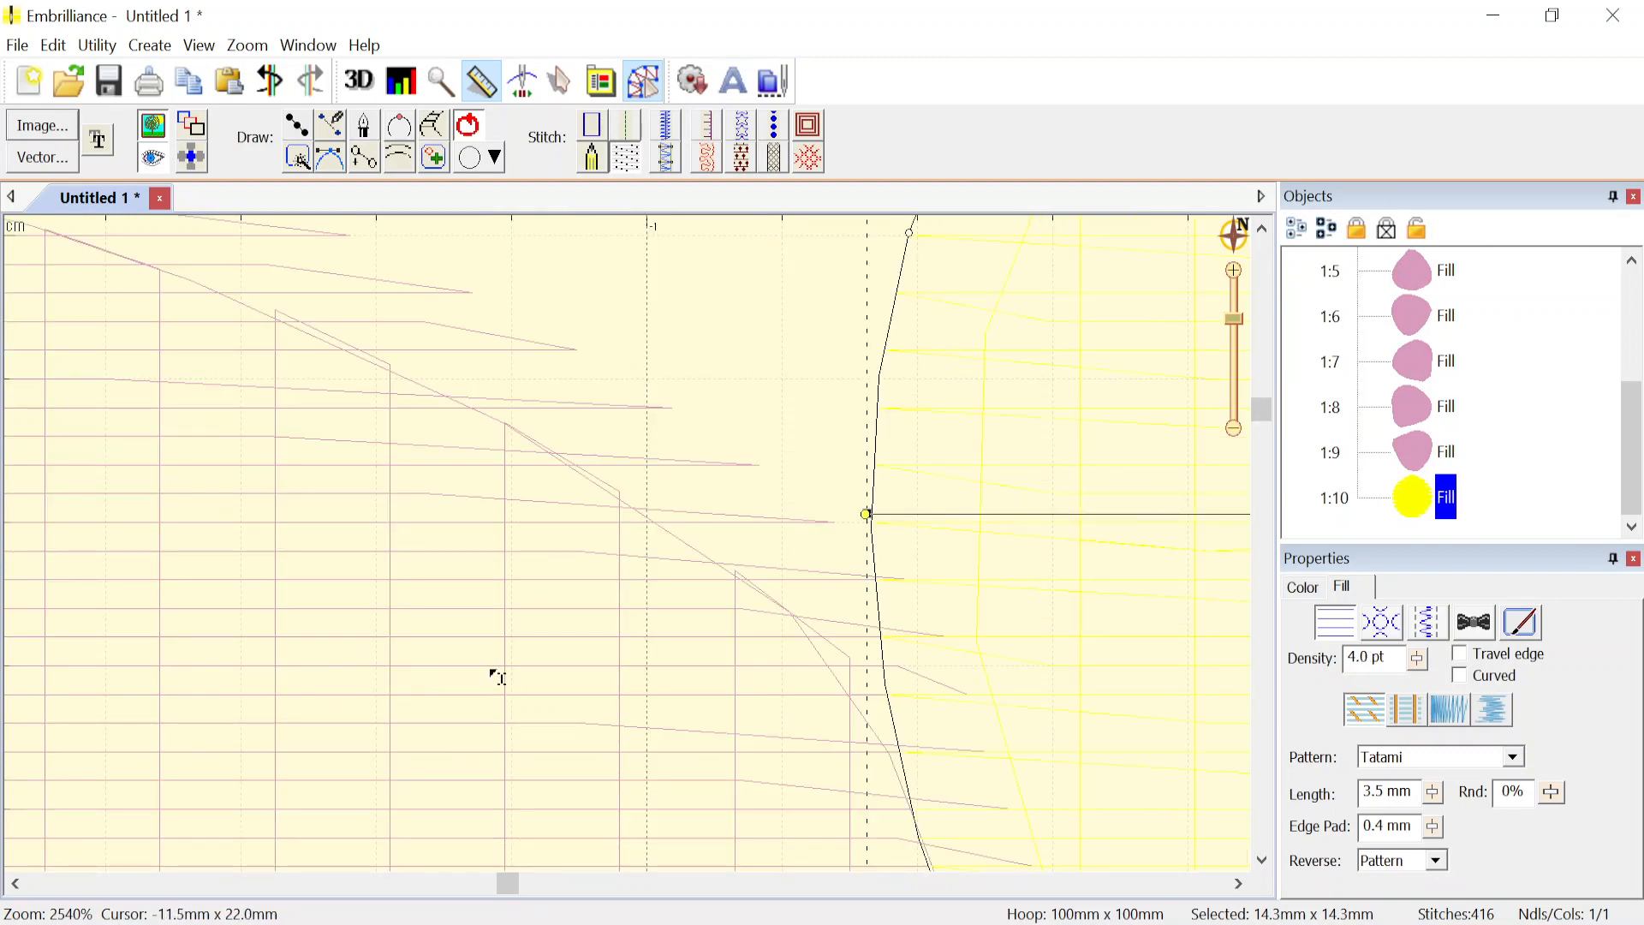
middle_click(821, 619)
left_click(485, 84)
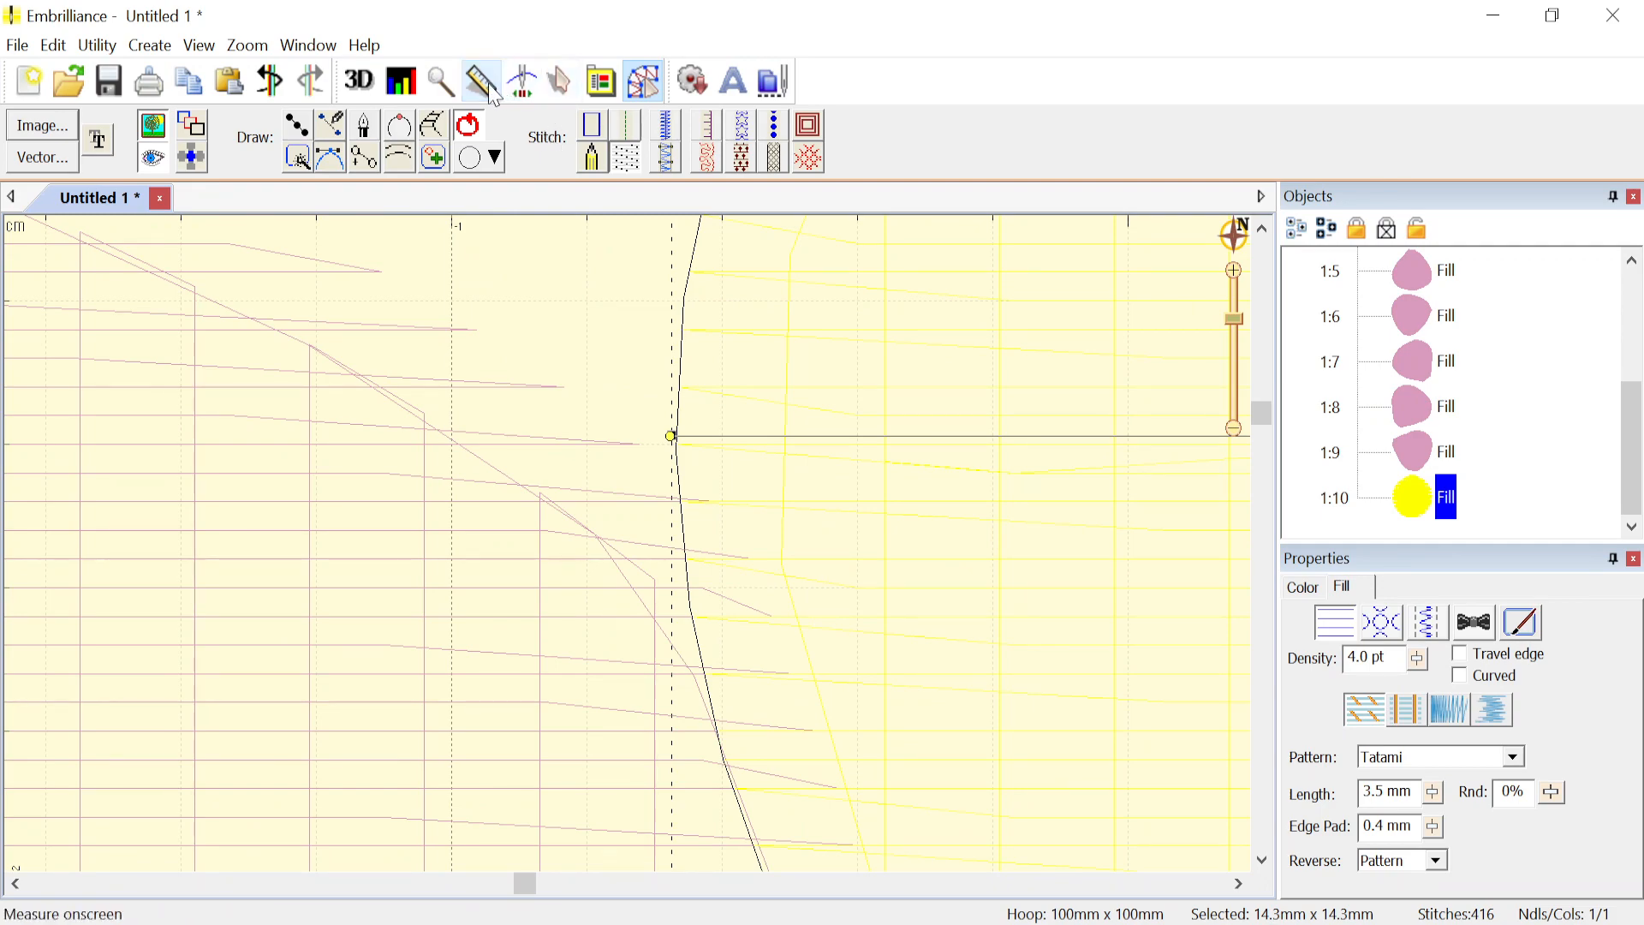
scroll(751, 497, "down", 1)
scroll(631, 555, "down", 6)
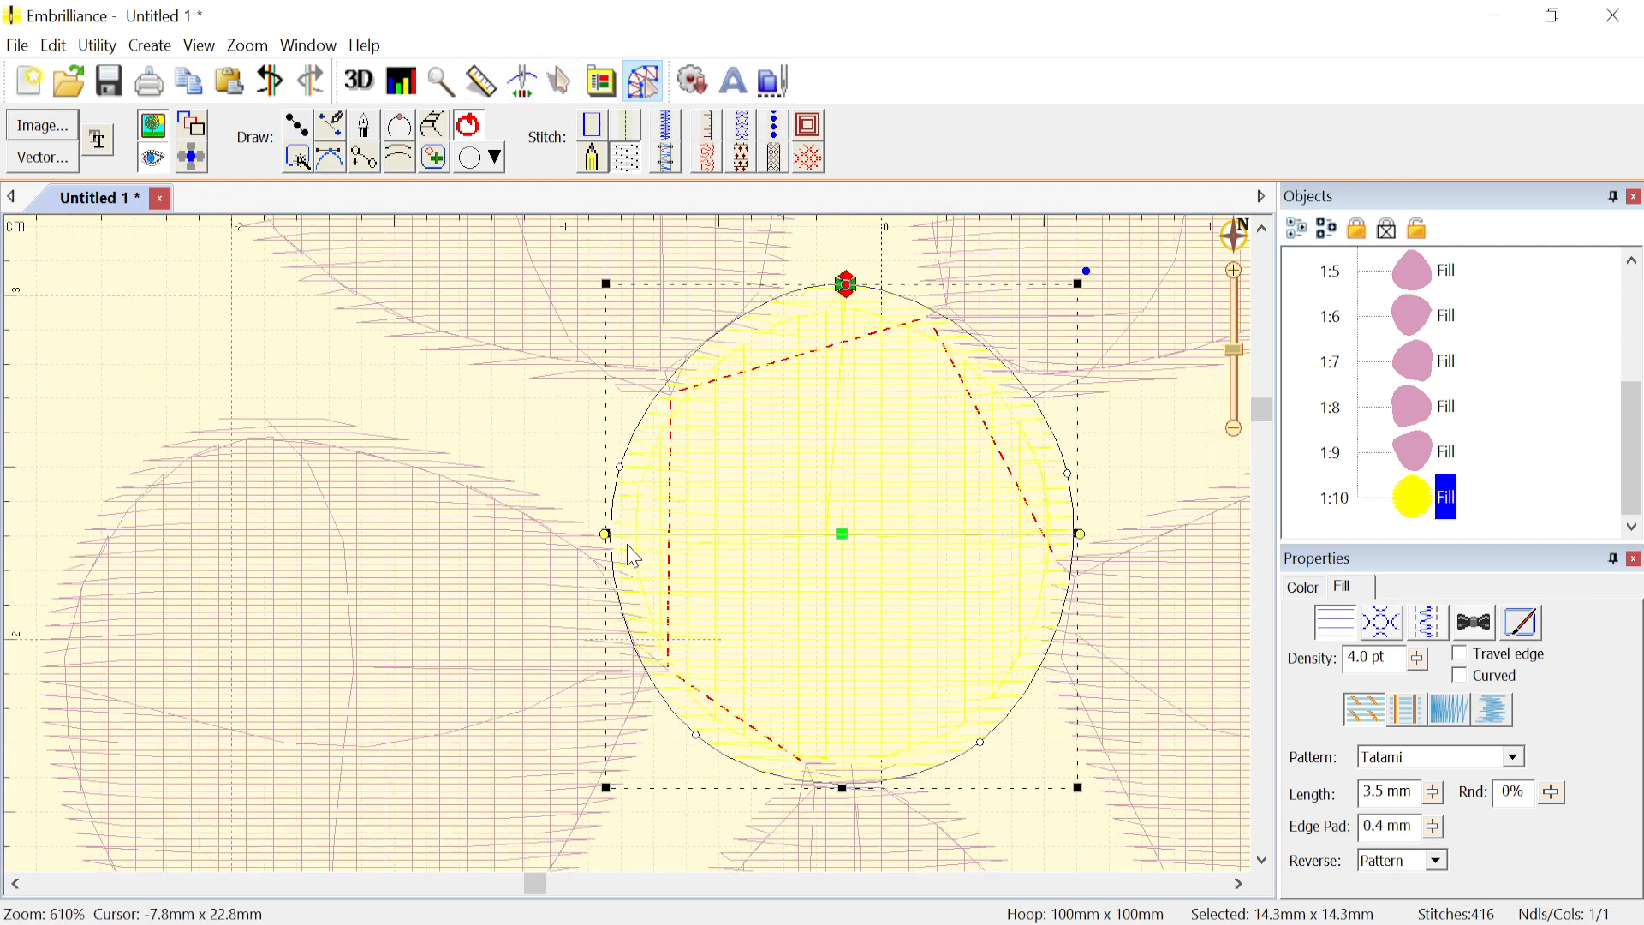
scroll(632, 555, "up", 1)
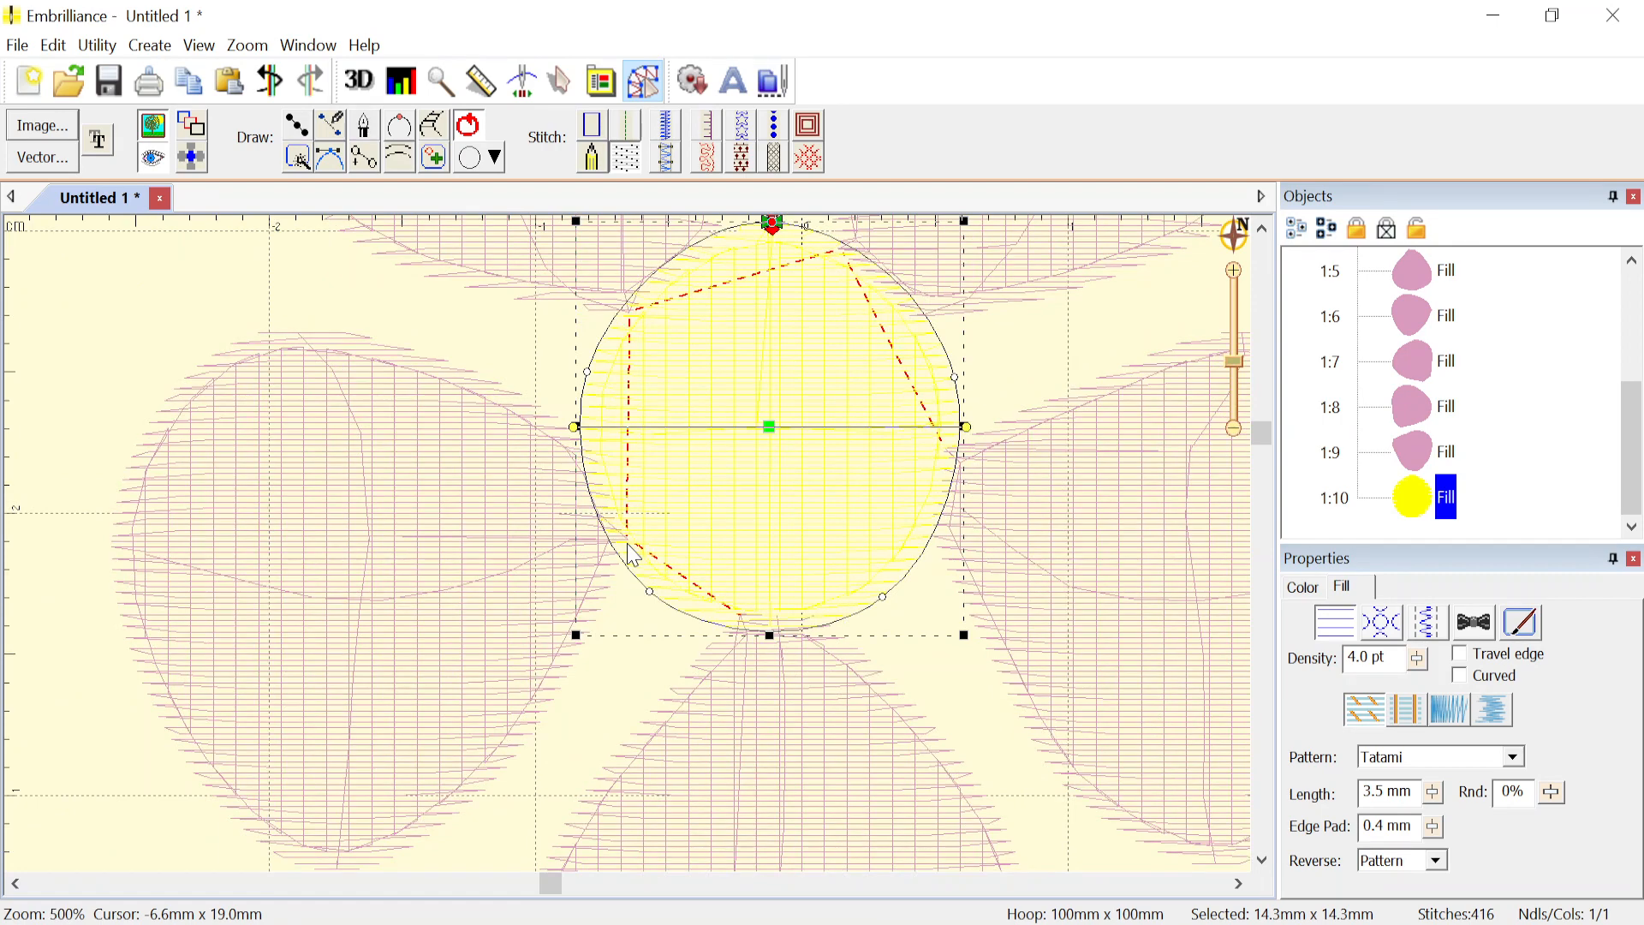
scroll(633, 555, "down", 7)
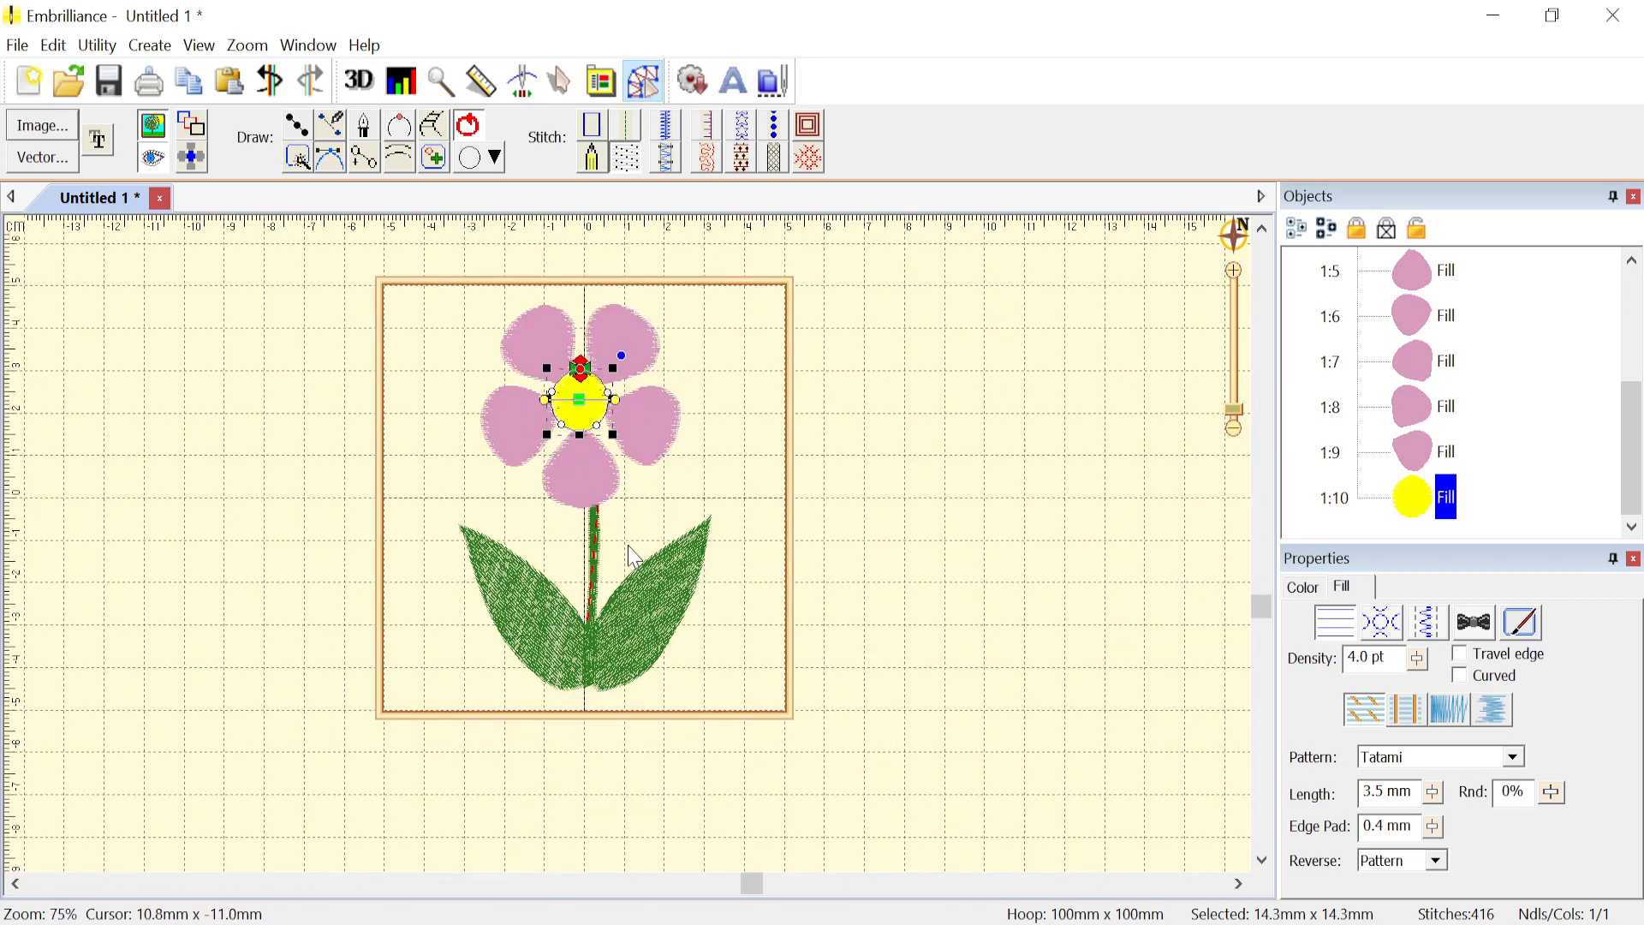
scroll(634, 556, "up", 2)
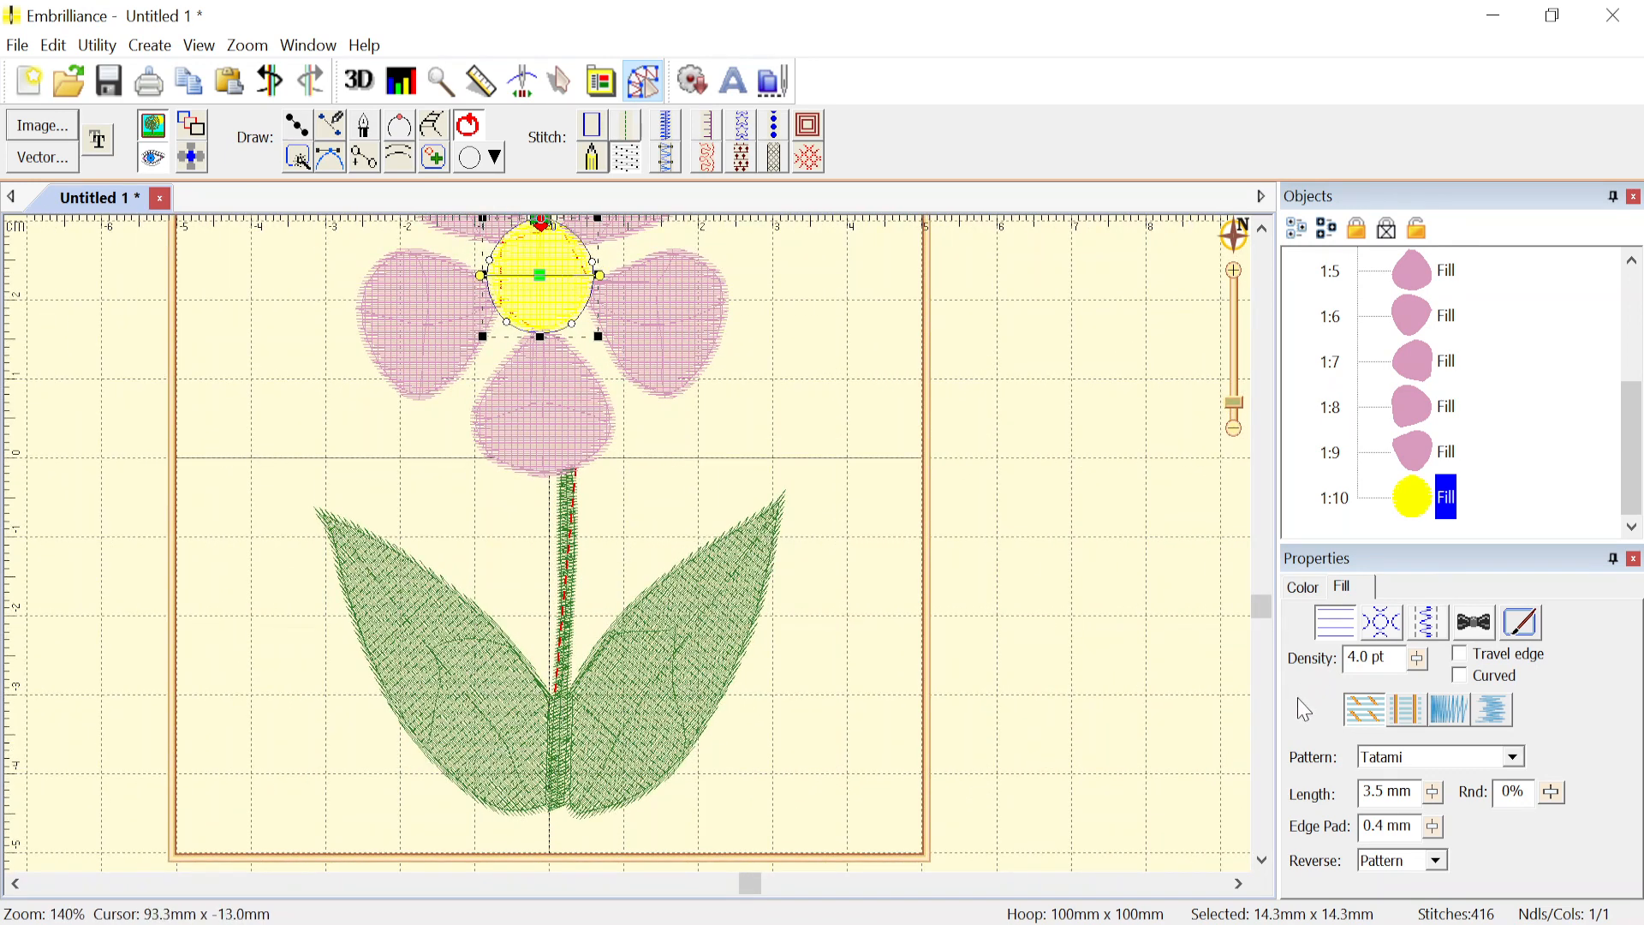
left_click(1410, 711)
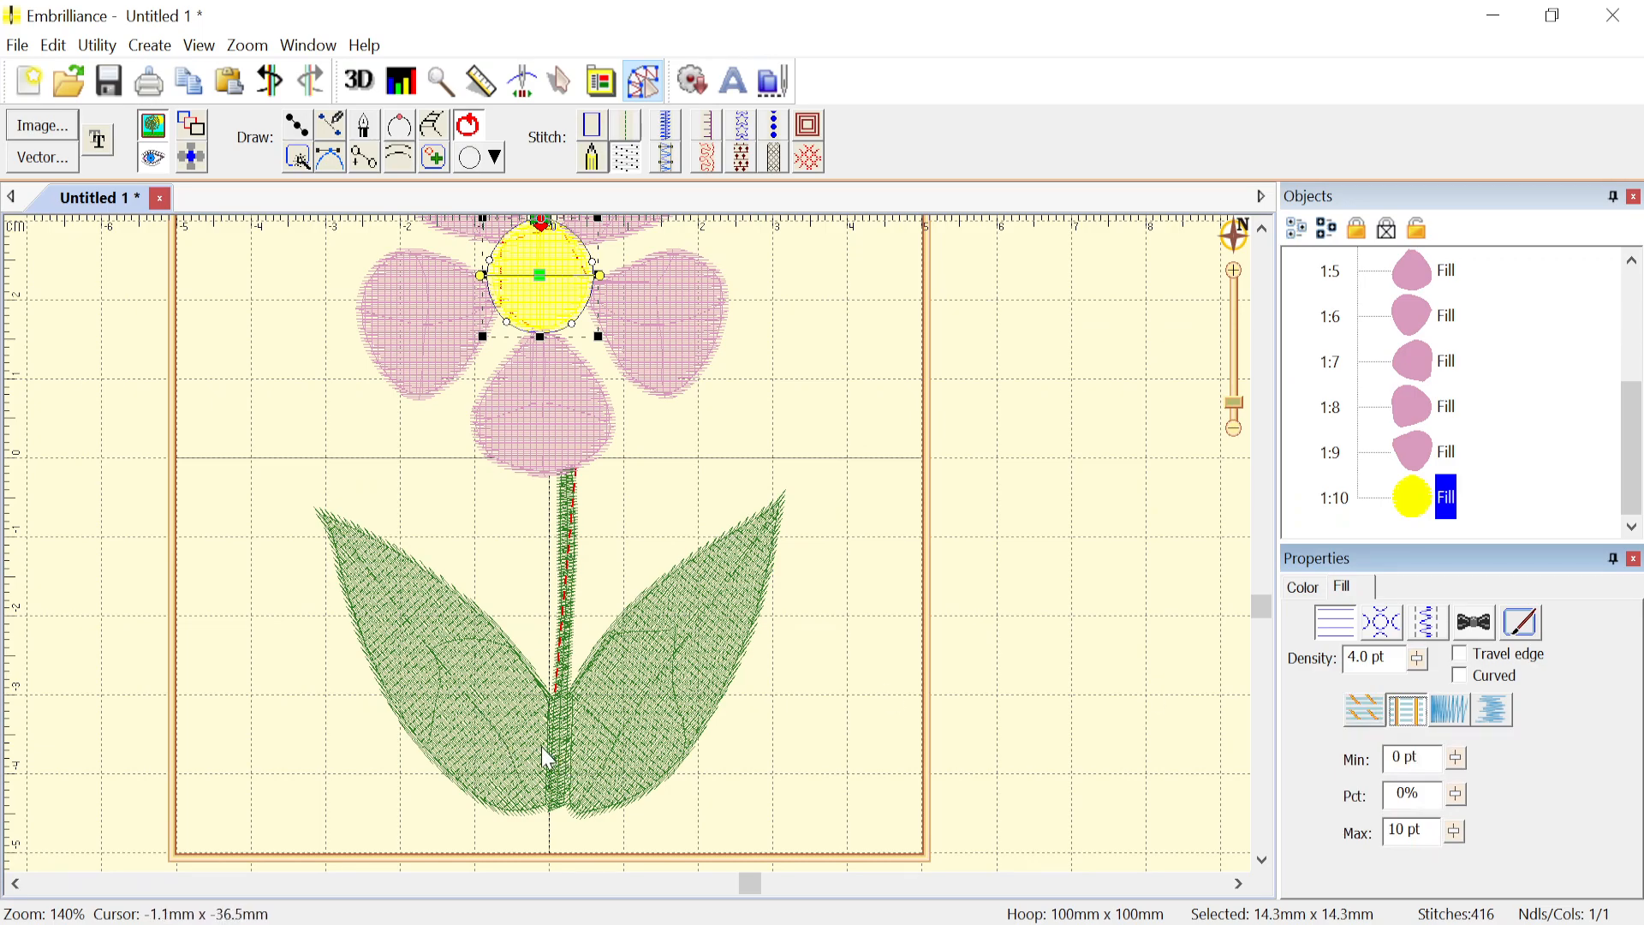
scroll(631, 552, "up", 8)
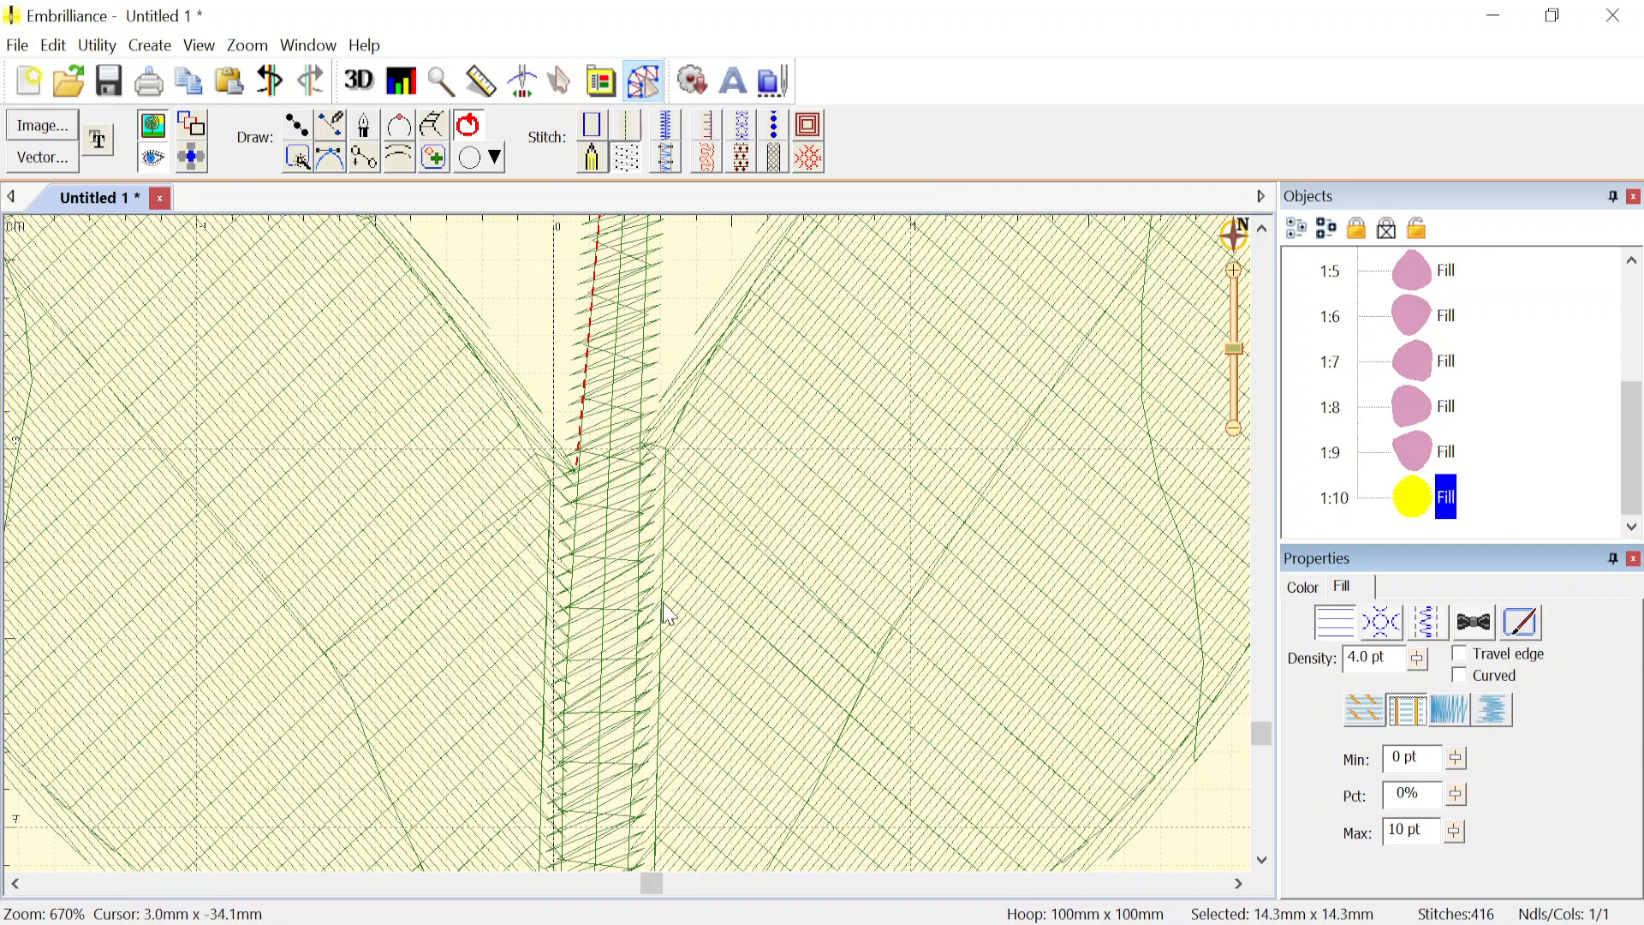
scroll(642, 574, "up", 3)
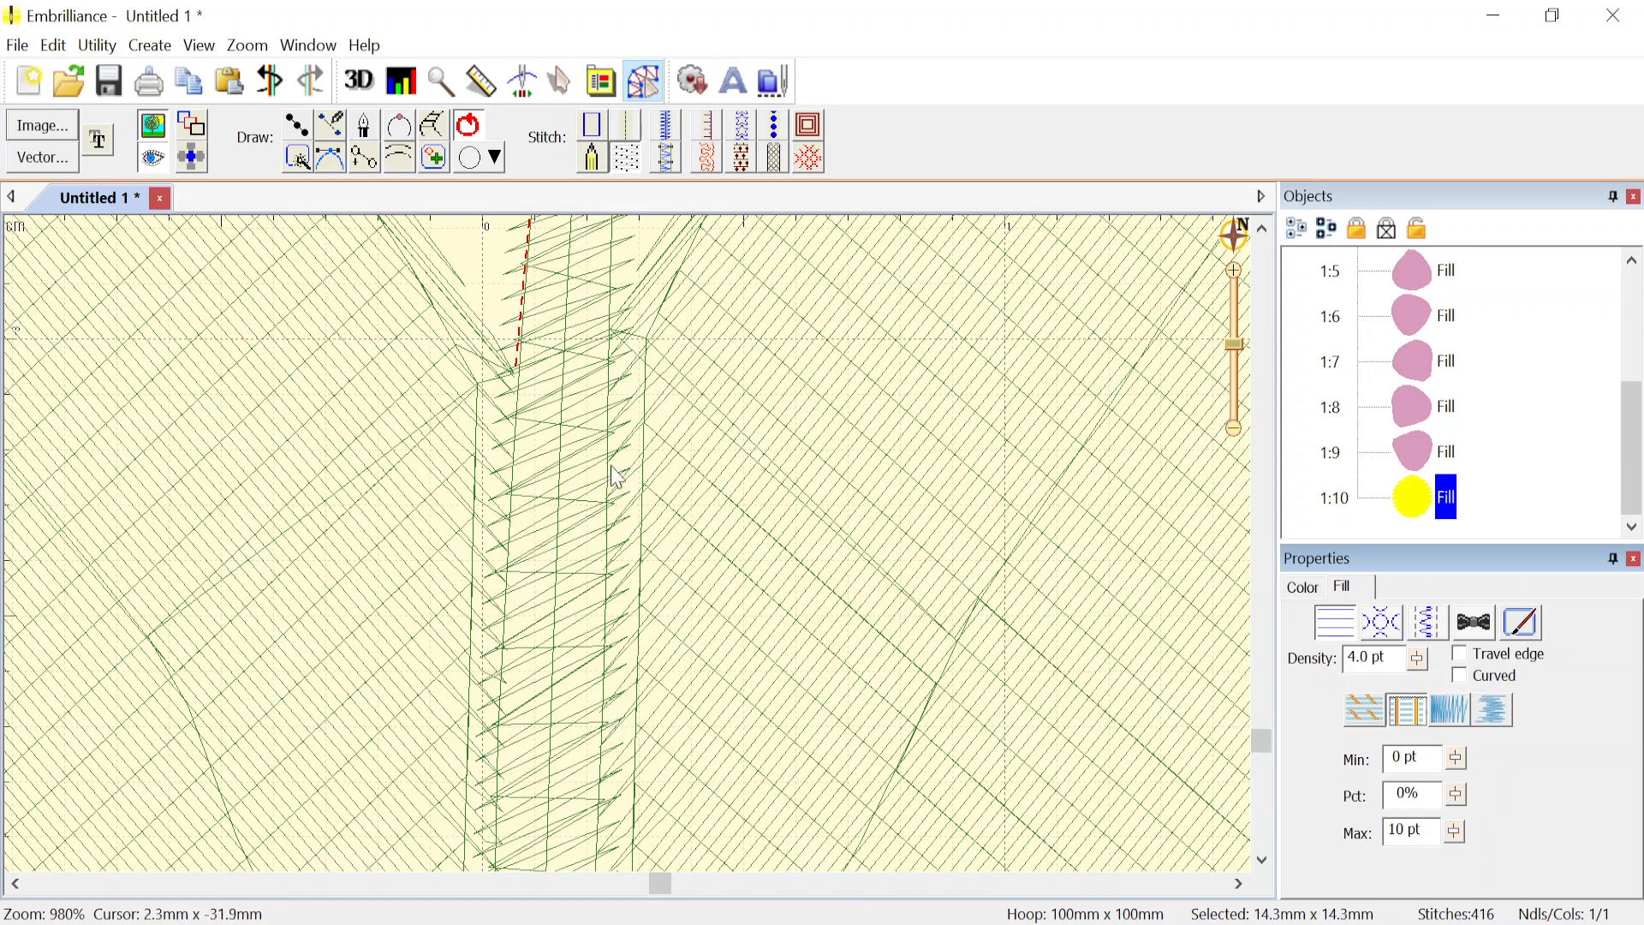
- Hide the stem column and the left leaf fill, leaving the right leaf fill selected
left_click(694, 502)
left_click(632, 508)
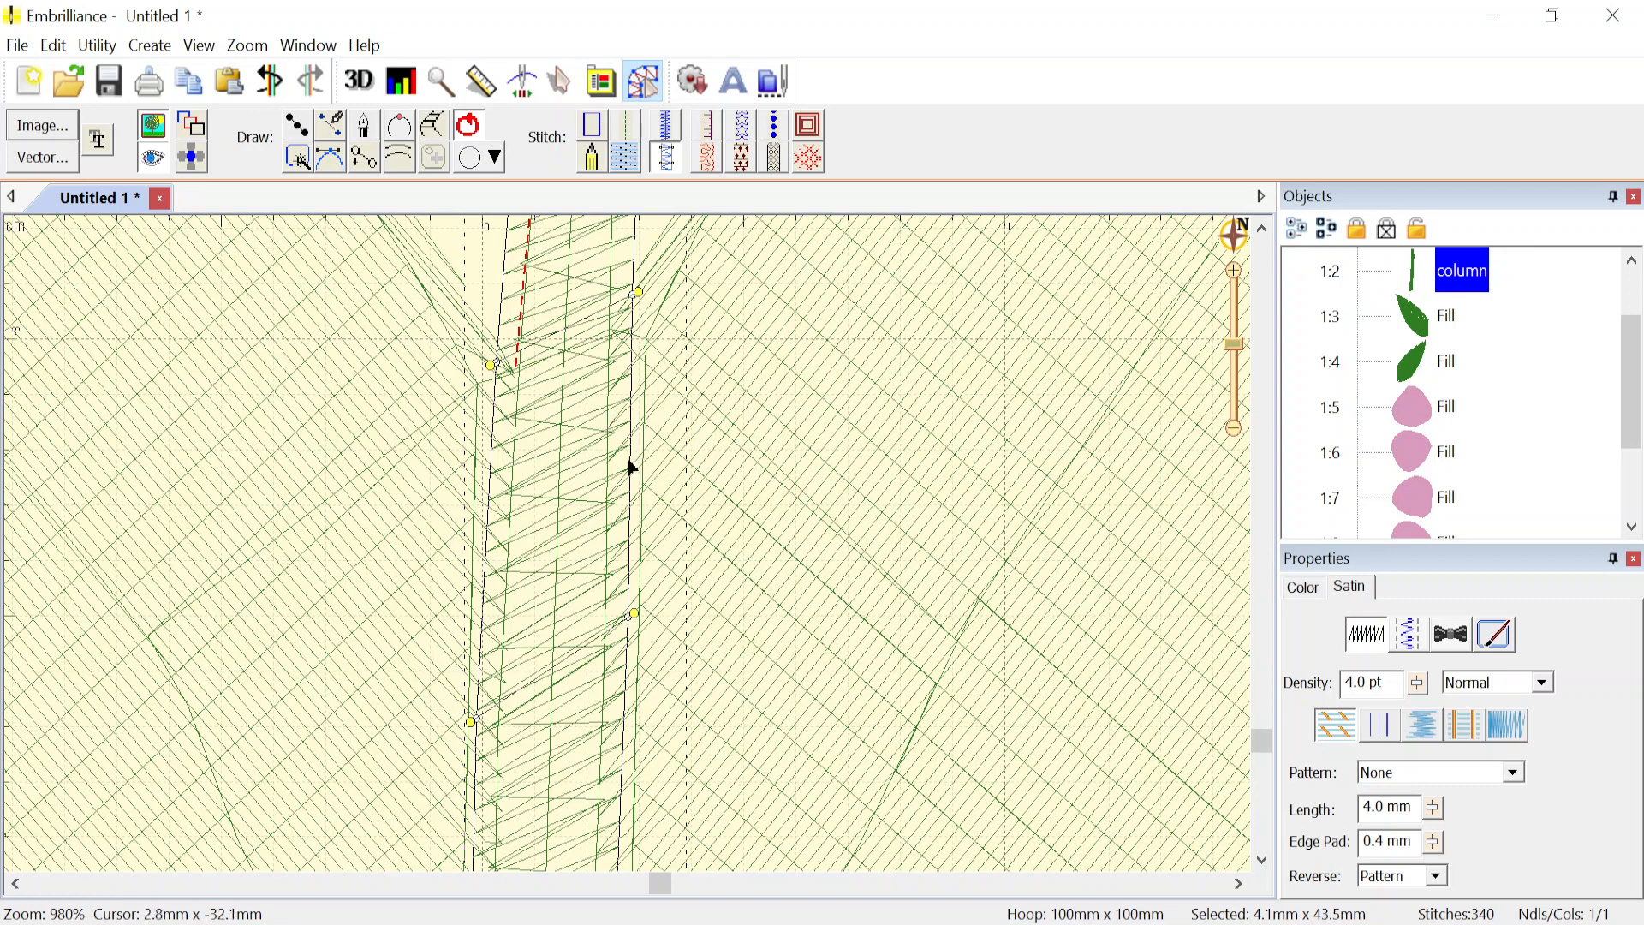
left_click(724, 505)
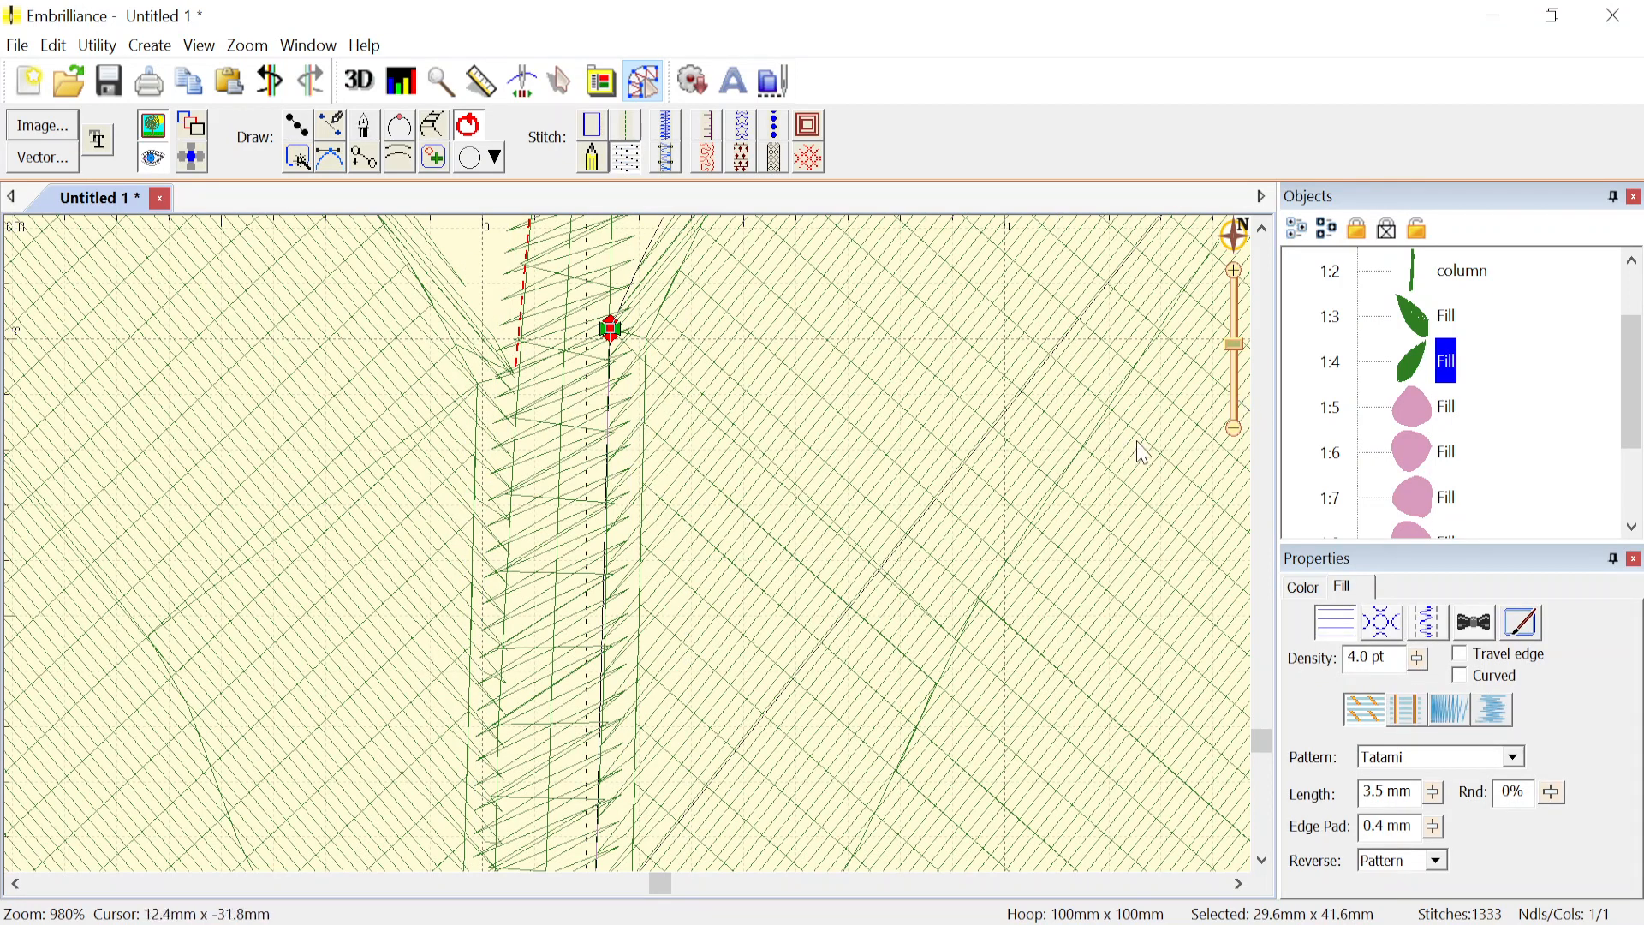
left_click(1448, 274)
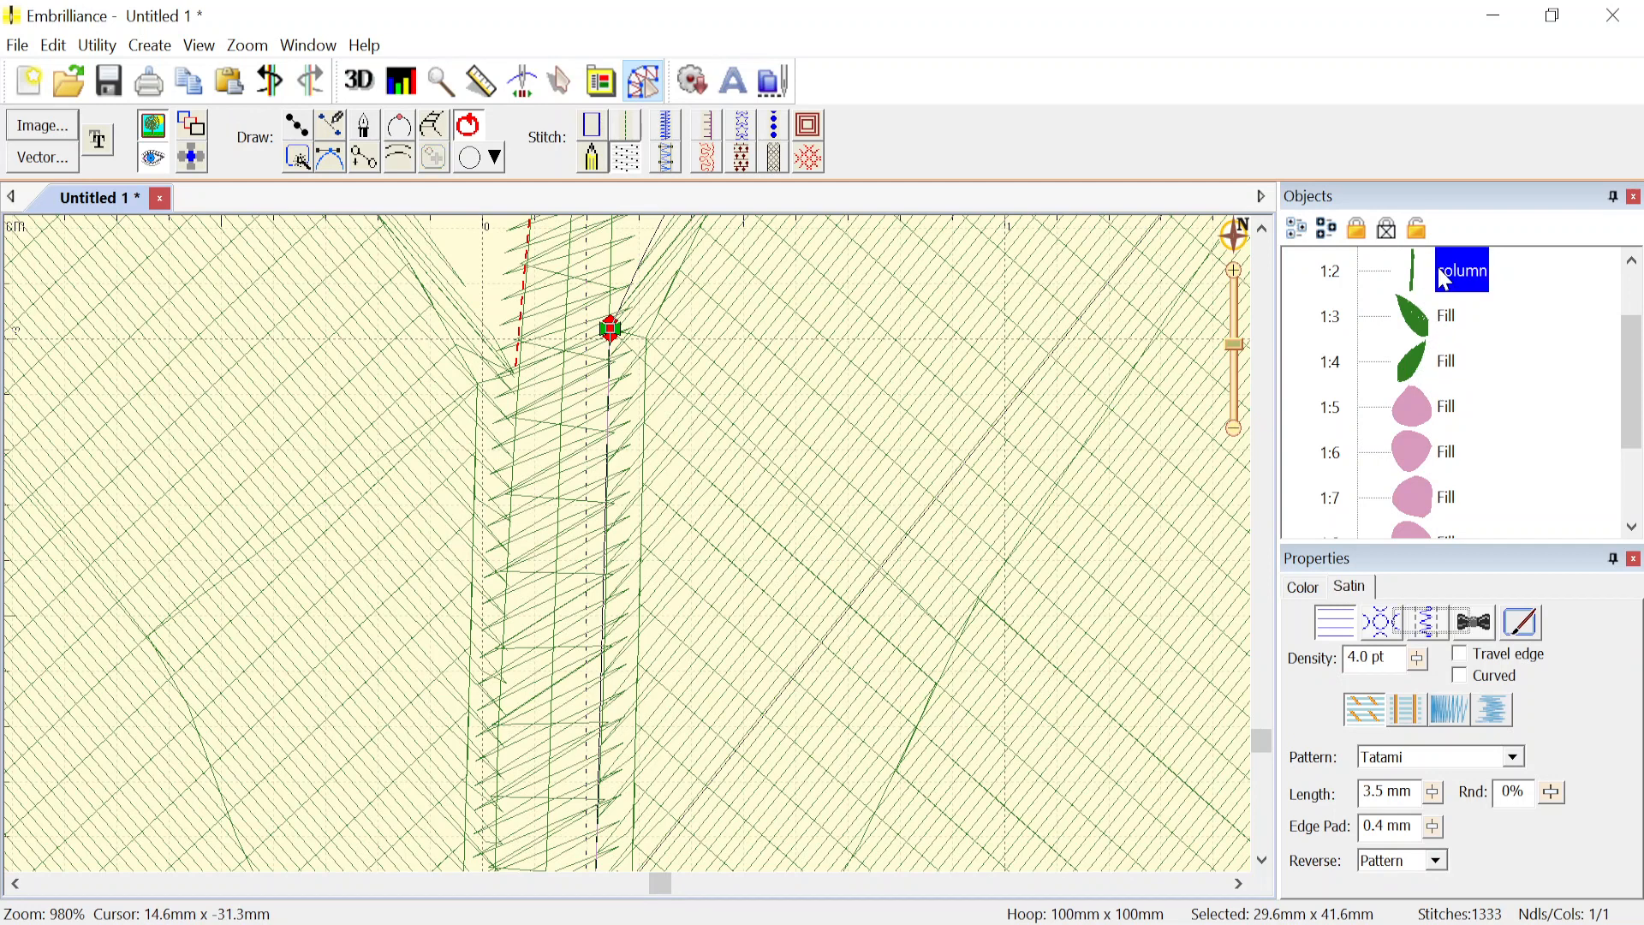
left_click(1391, 239)
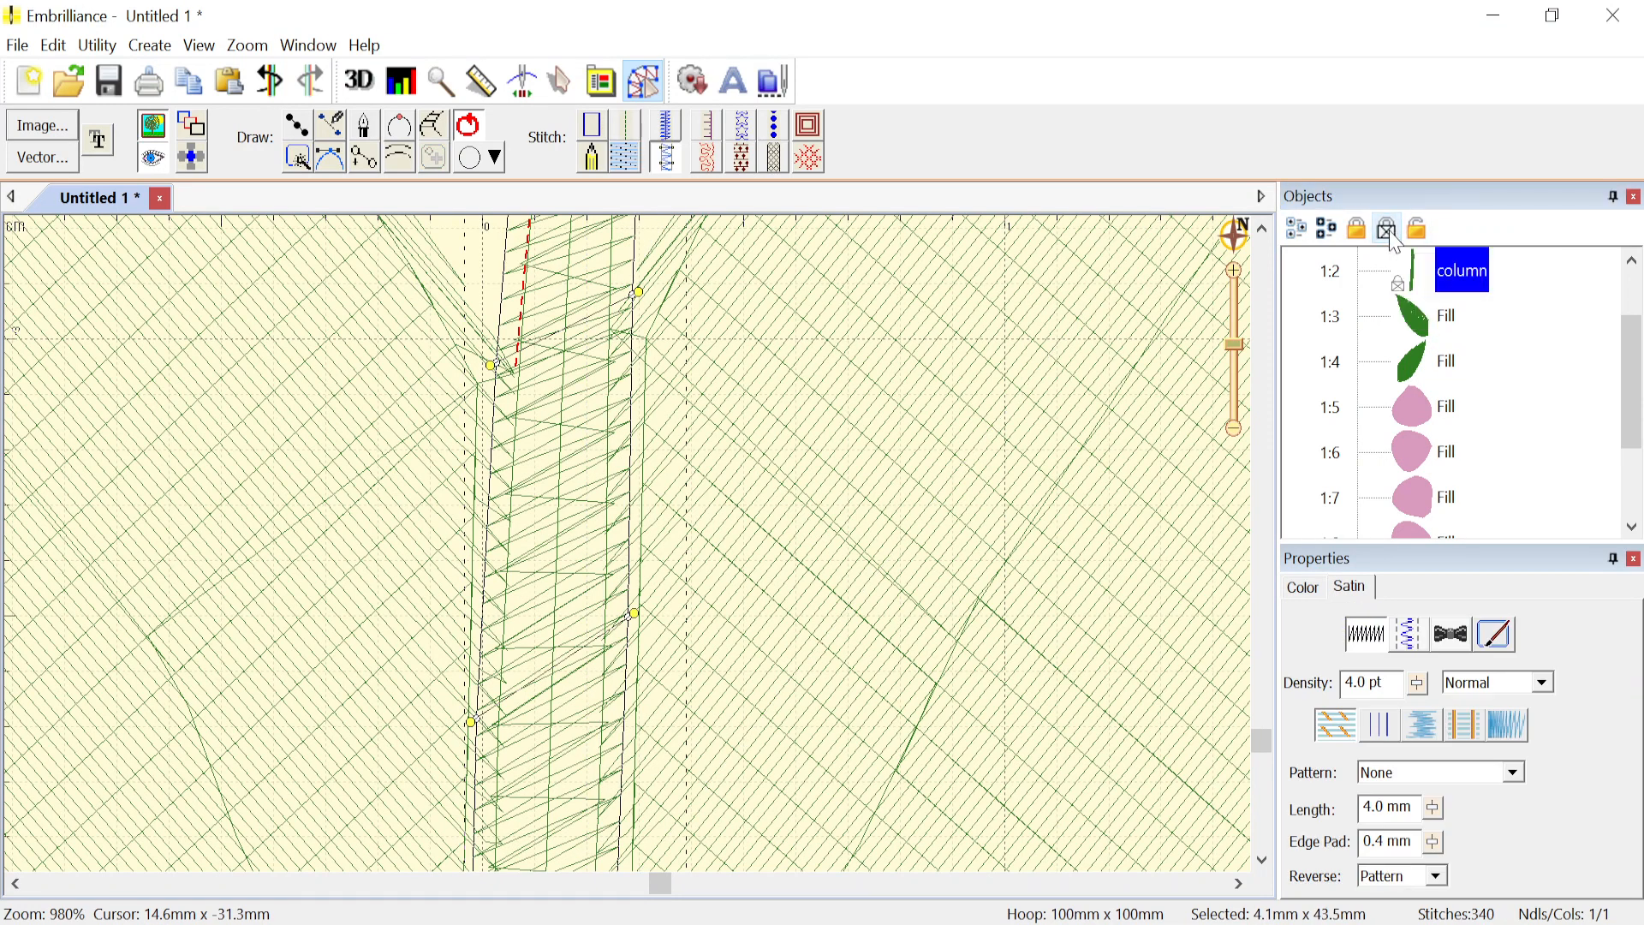
left_click(1438, 324)
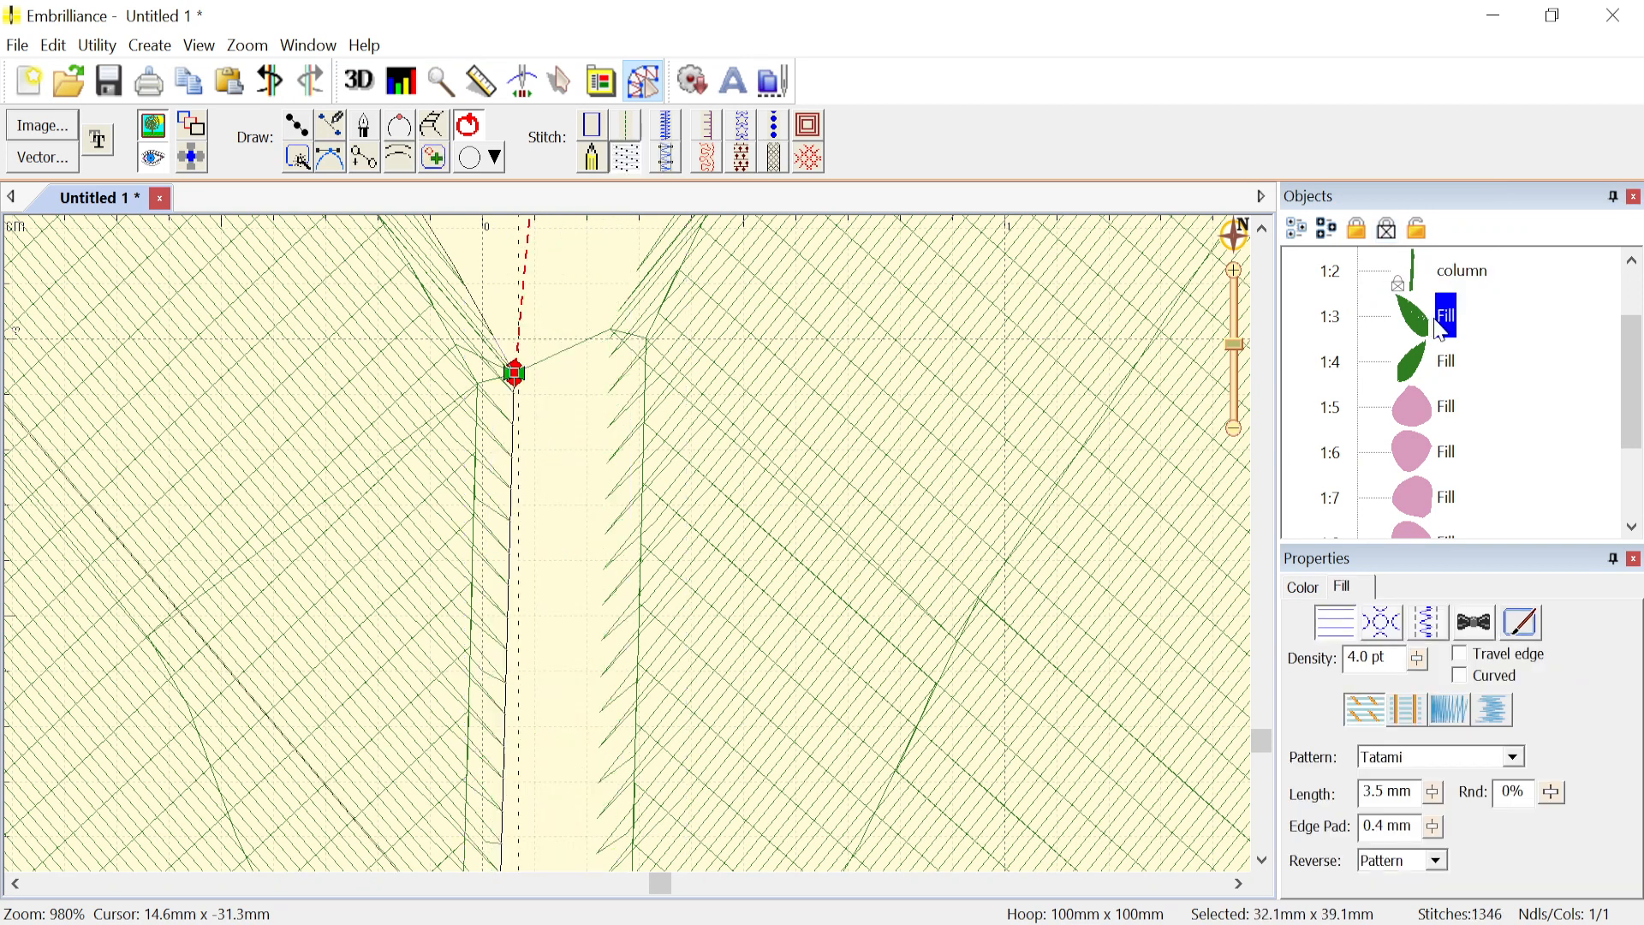
left_click(1386, 230)
left_click(1448, 367)
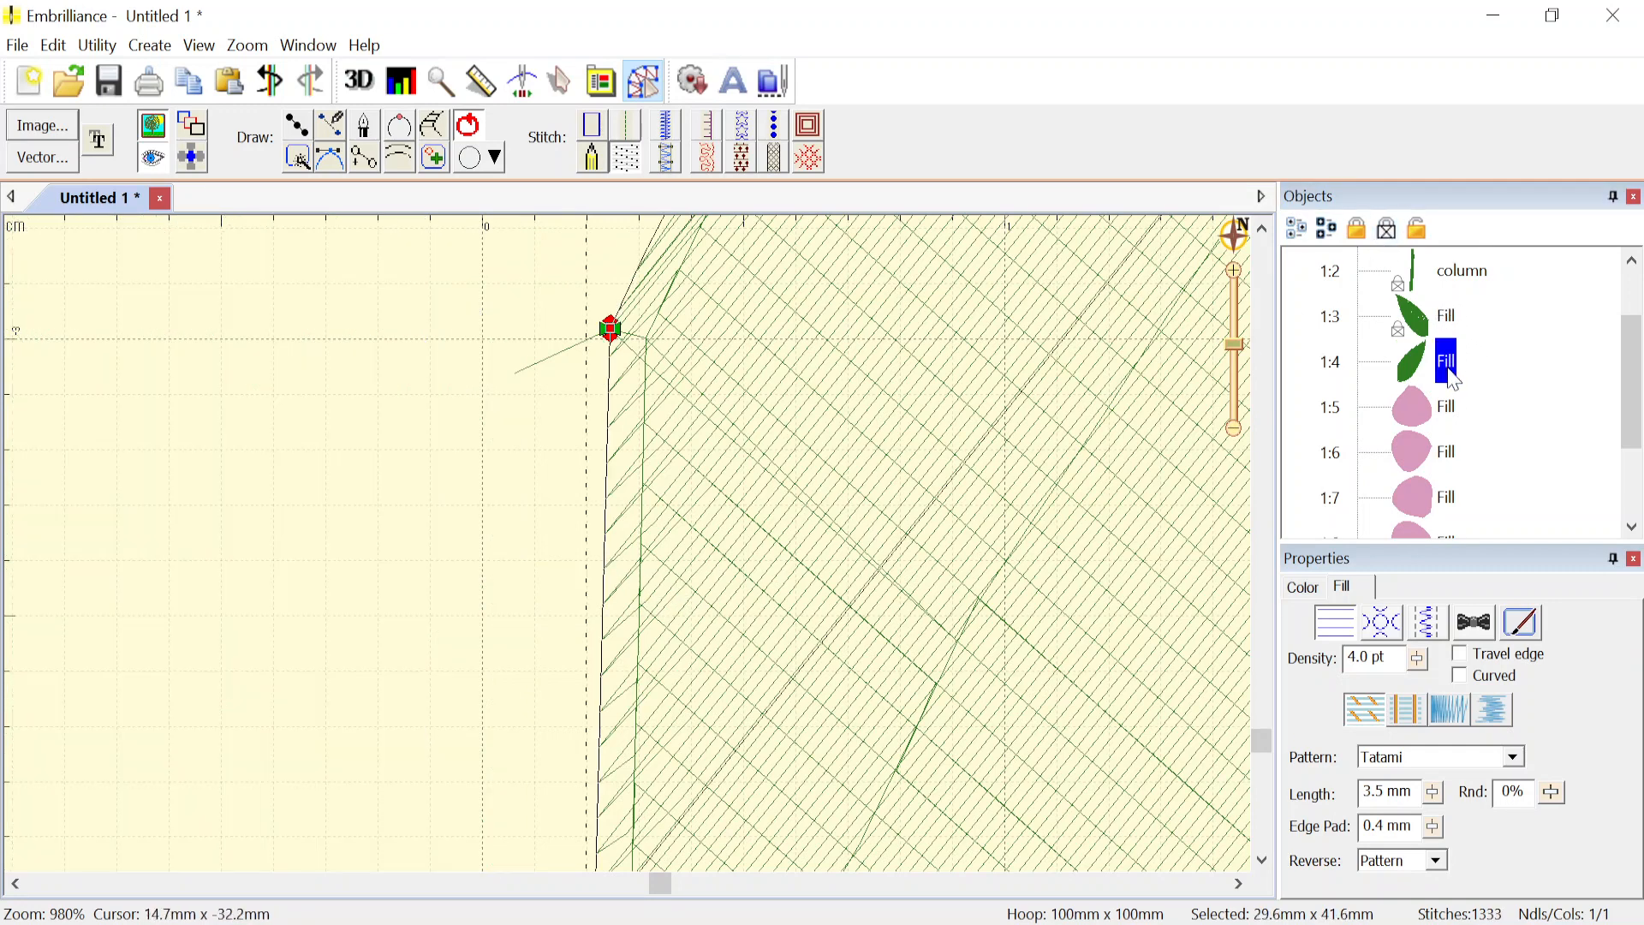
- Bring up the right leaf fill's compensation settings and turn on the display of stitch points
scroll(632, 549, "up", 5)
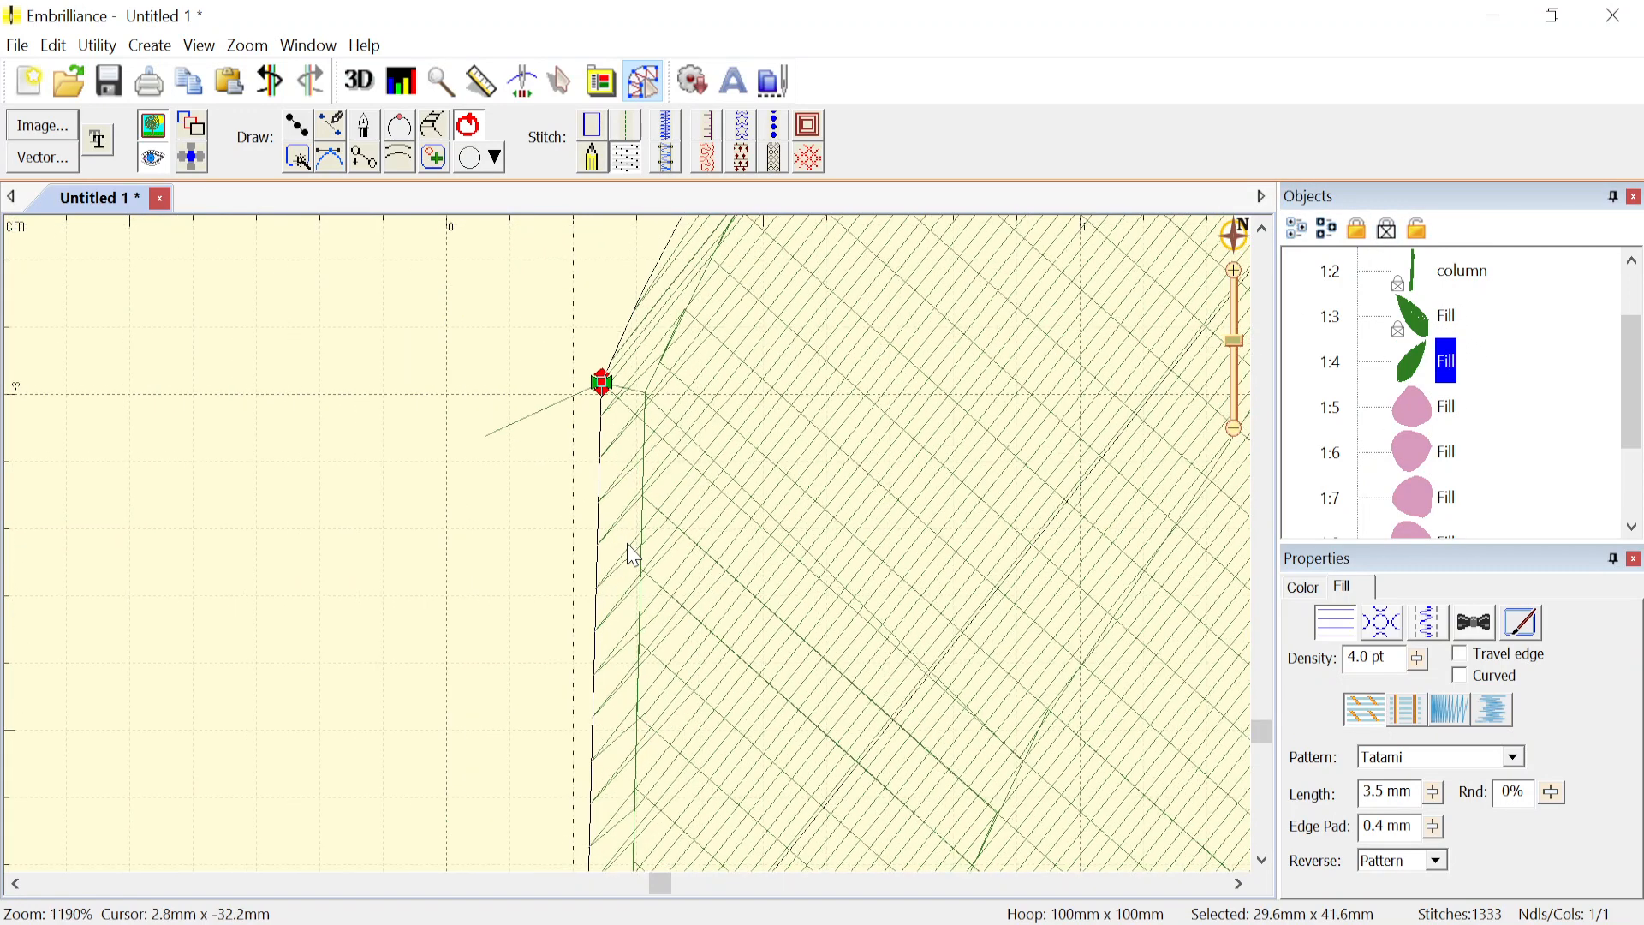
left_click(1408, 710)
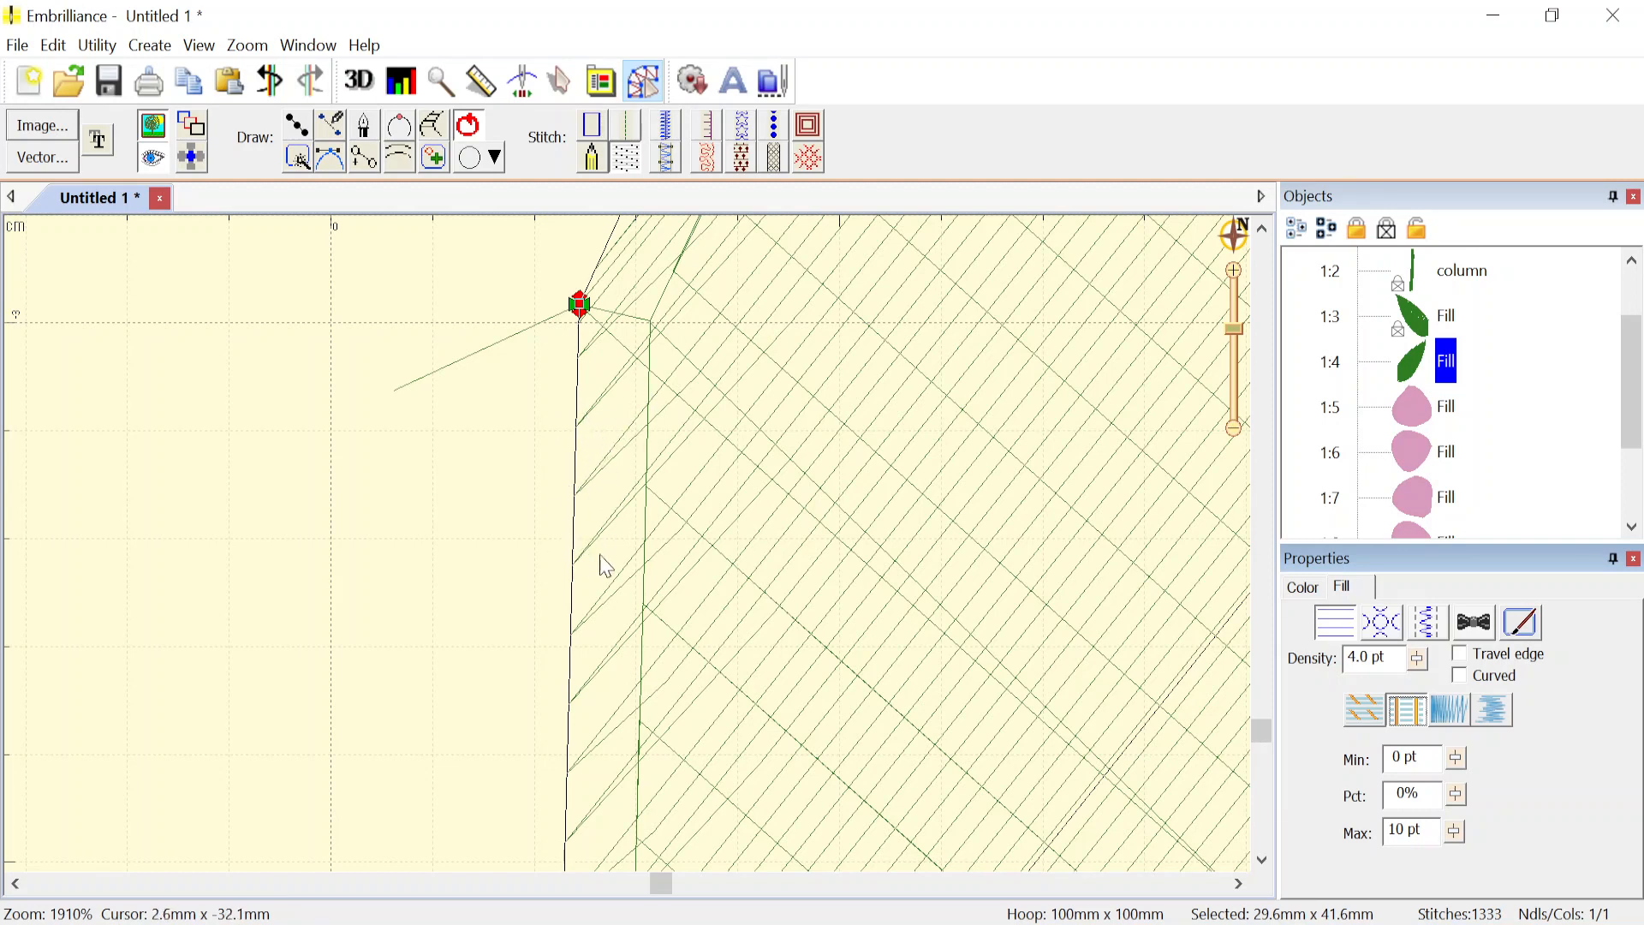
left_click(200, 48)
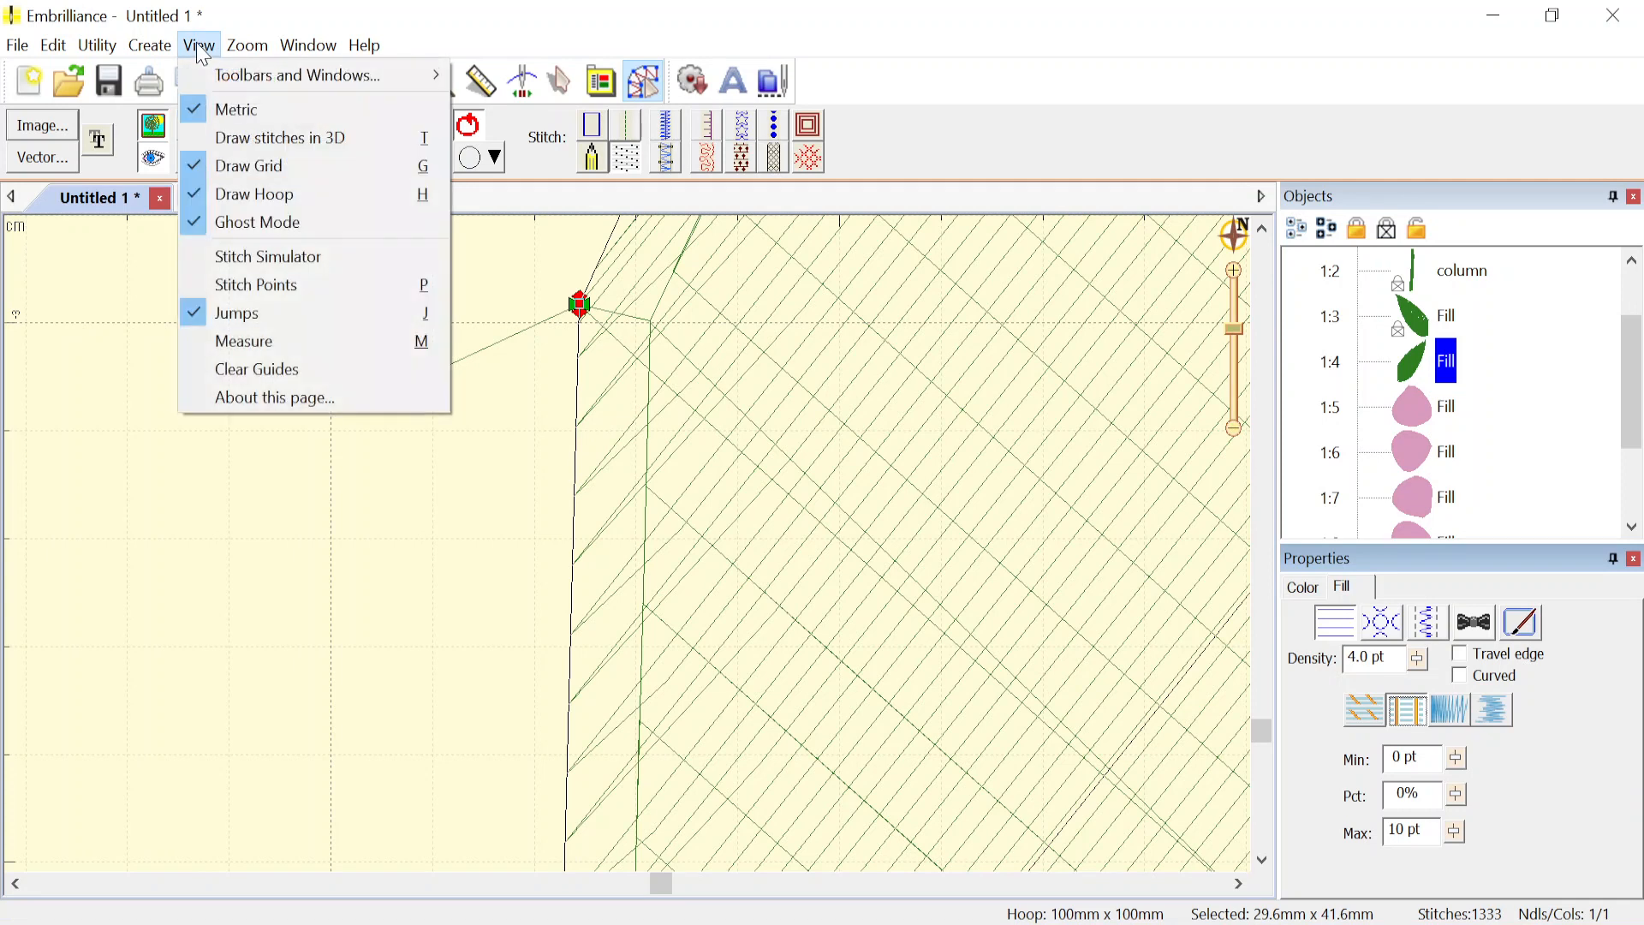
left_click(249, 286)
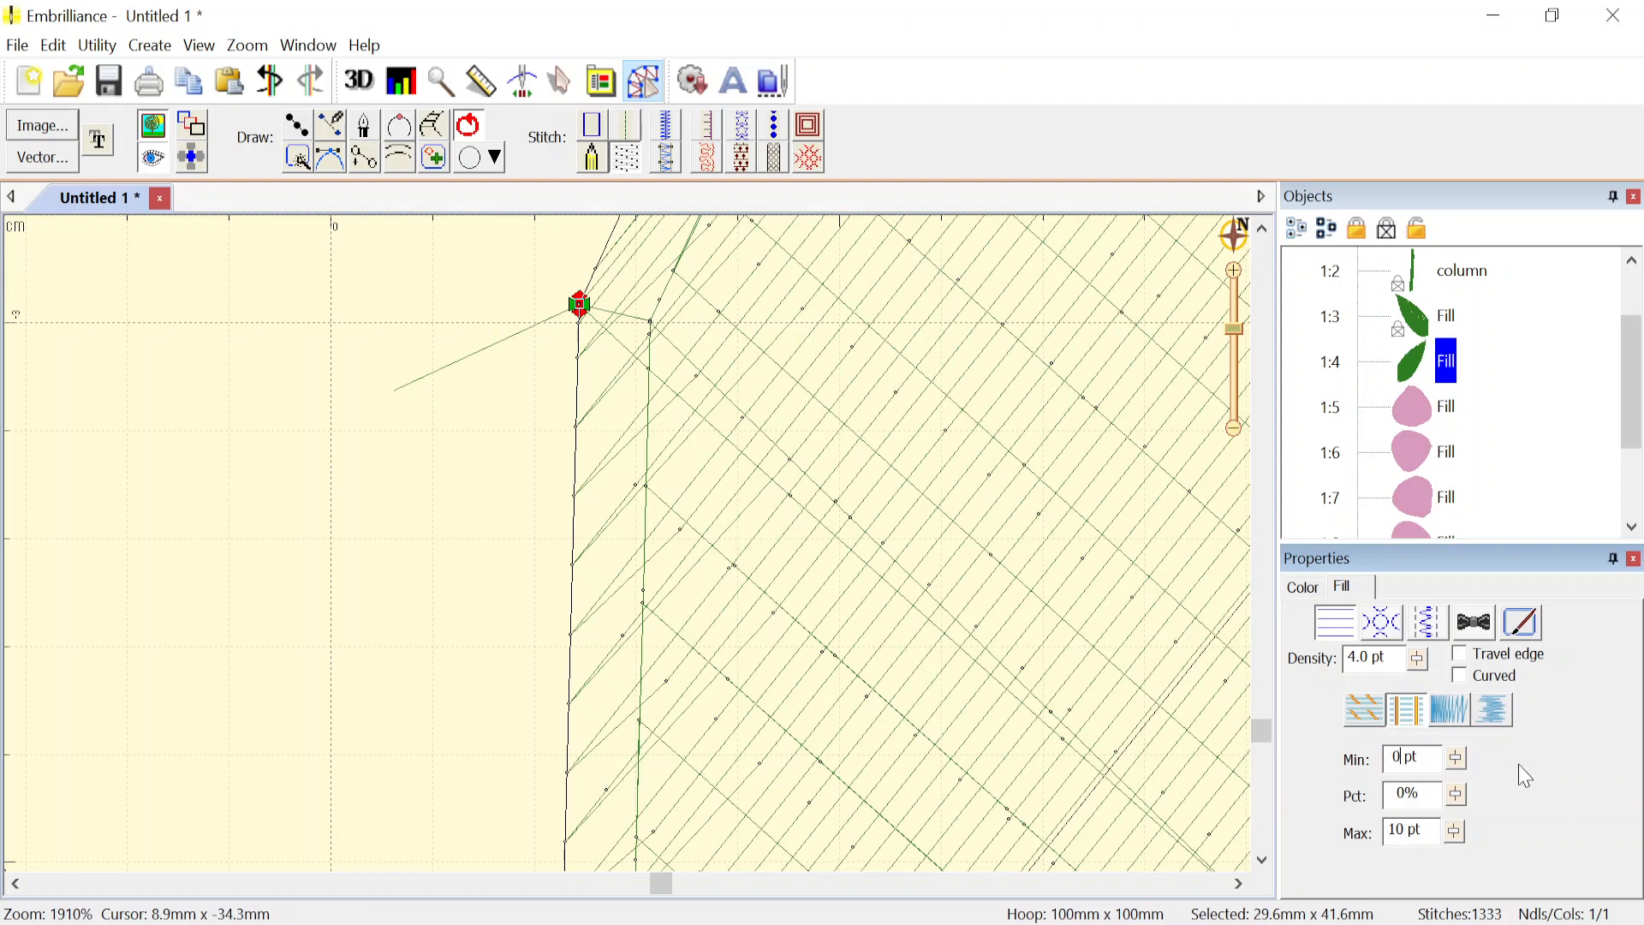
- Set the right leaf fill's minimum compensation to 4 pt
key("BackSpace")
type("4")
key("Tab")
key("Tab")
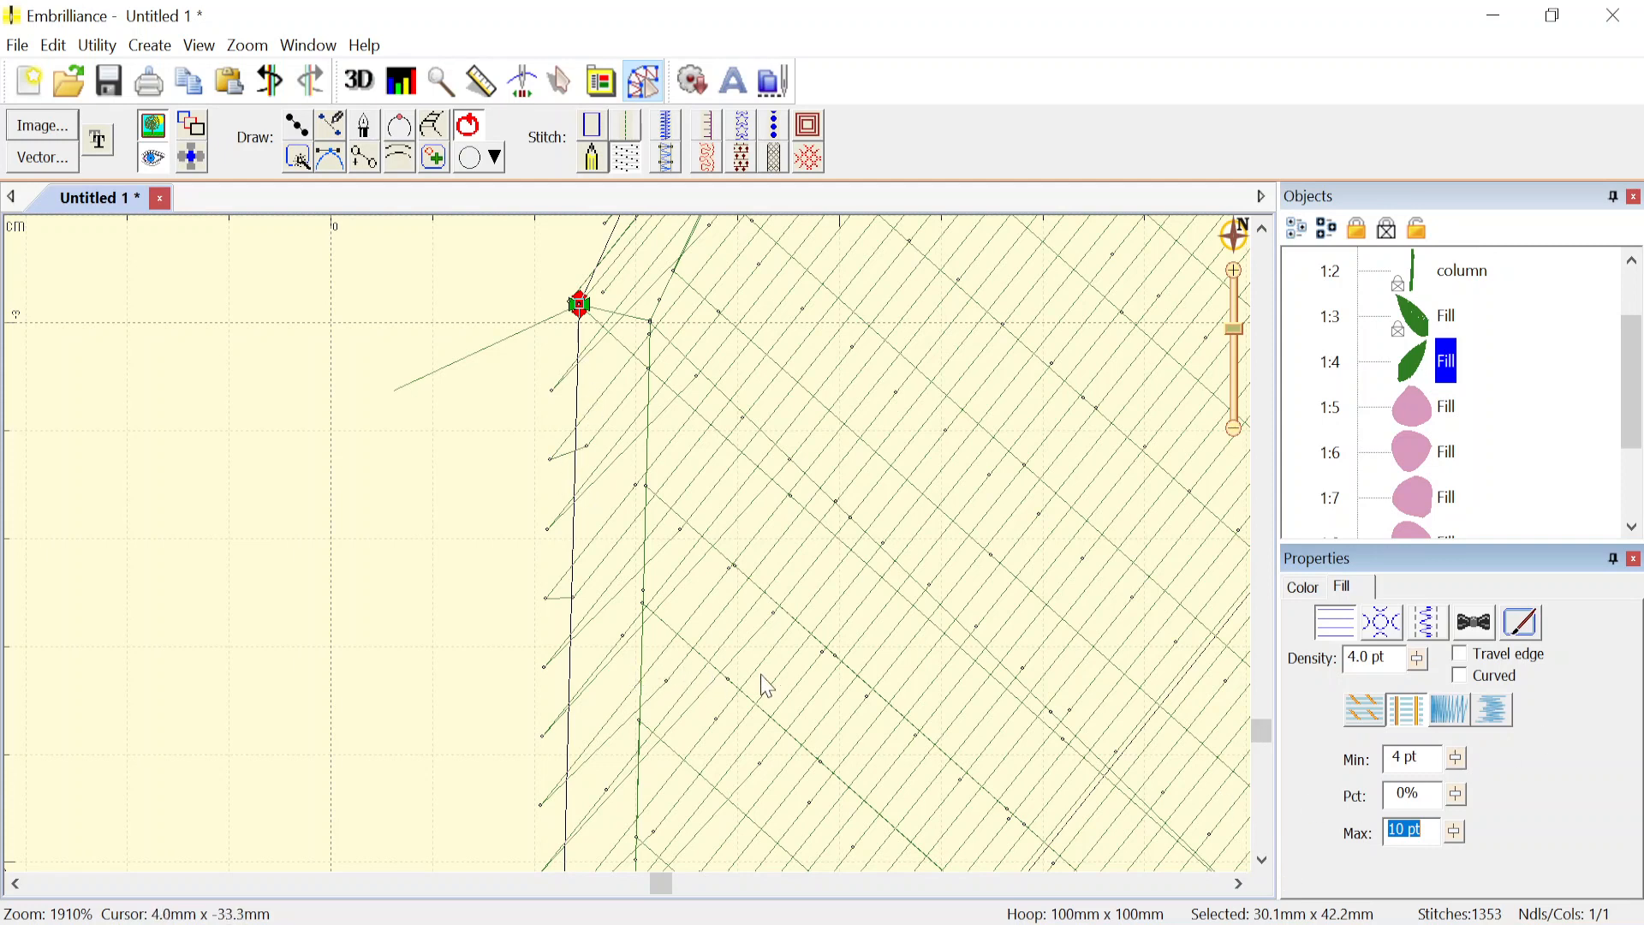
- Review the right leaf fill's underlay and compensation settings against its whole stitched shape, and clear the selection
left_click(1428, 632)
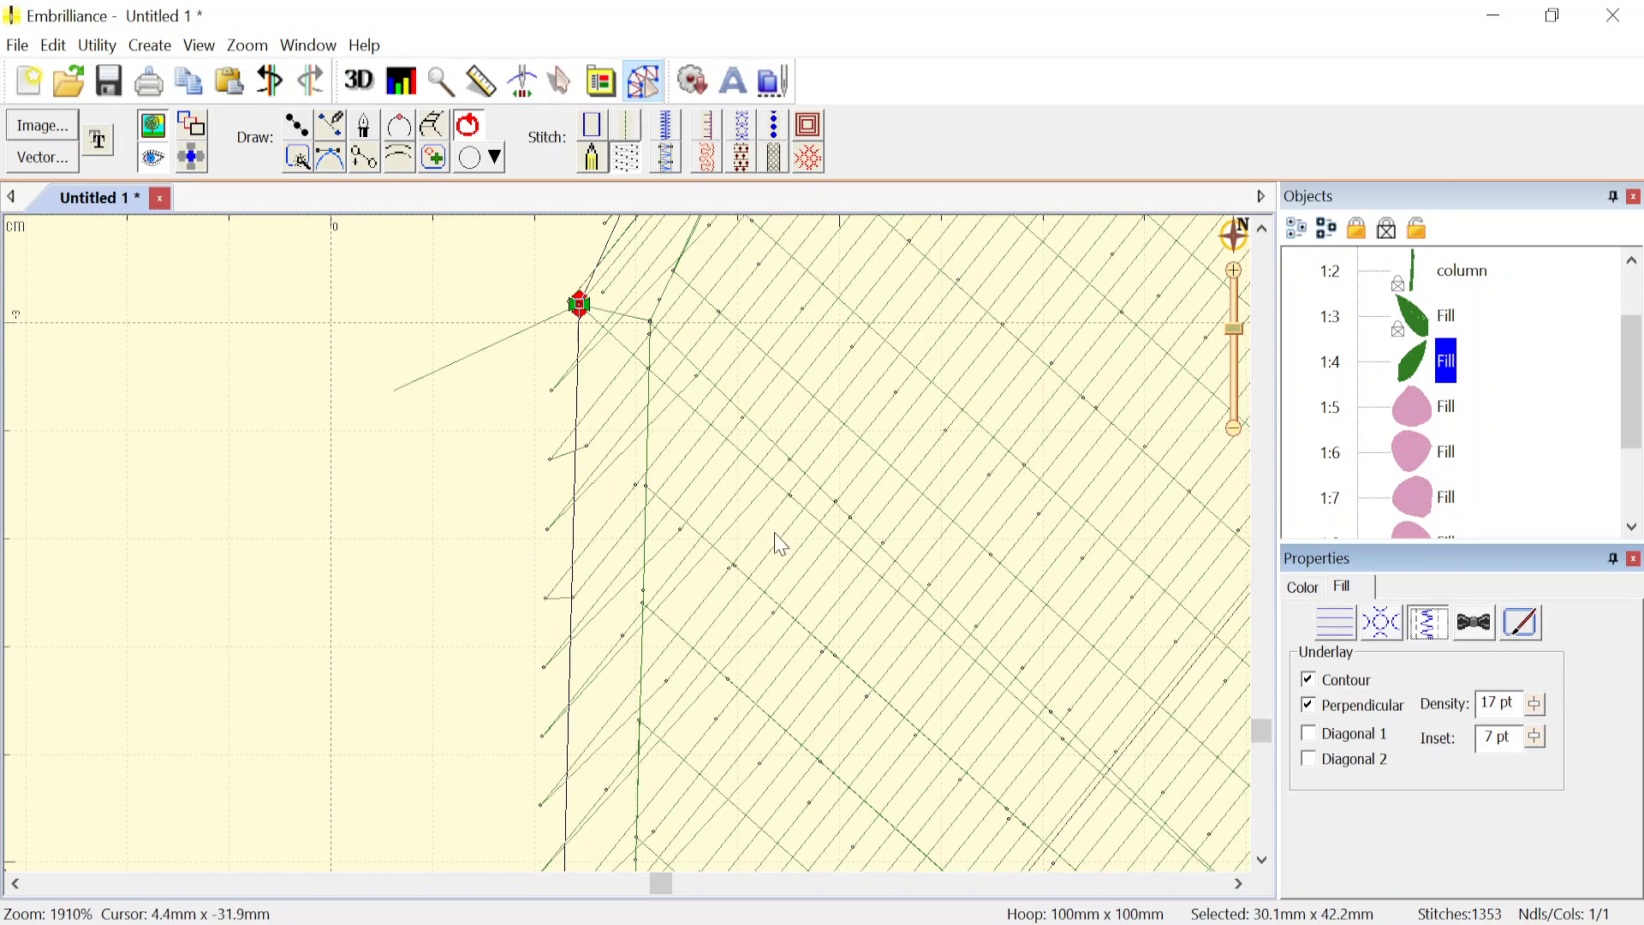
scroll(634, 555, "down", 2)
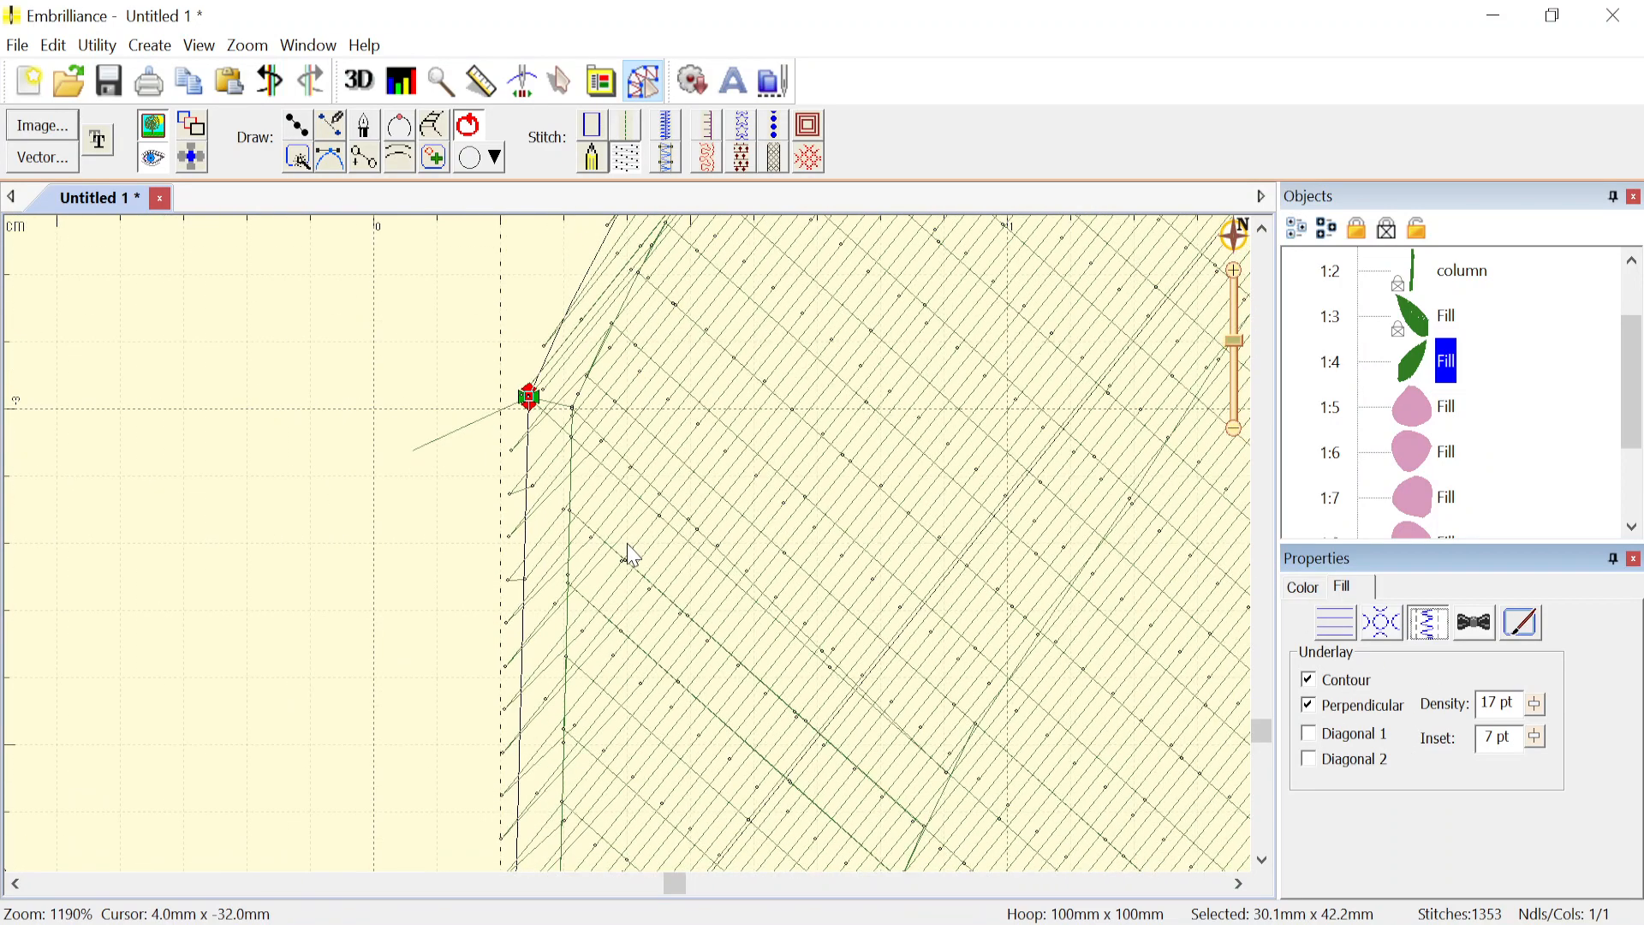
scroll(634, 555, "down", 6)
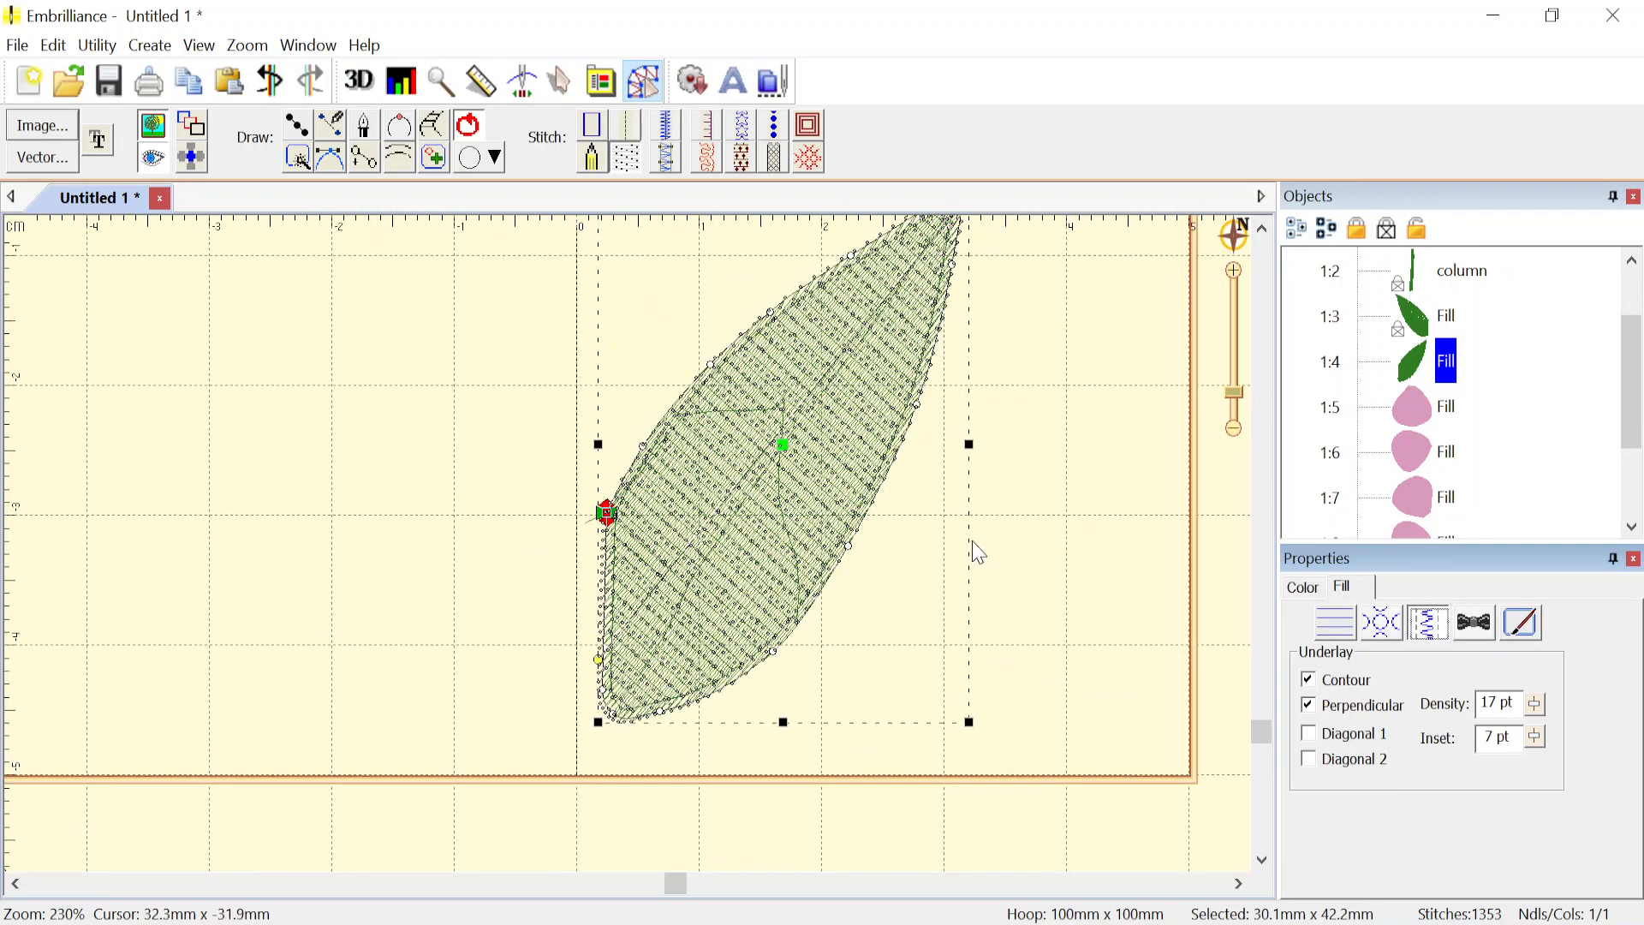
left_click(1336, 627)
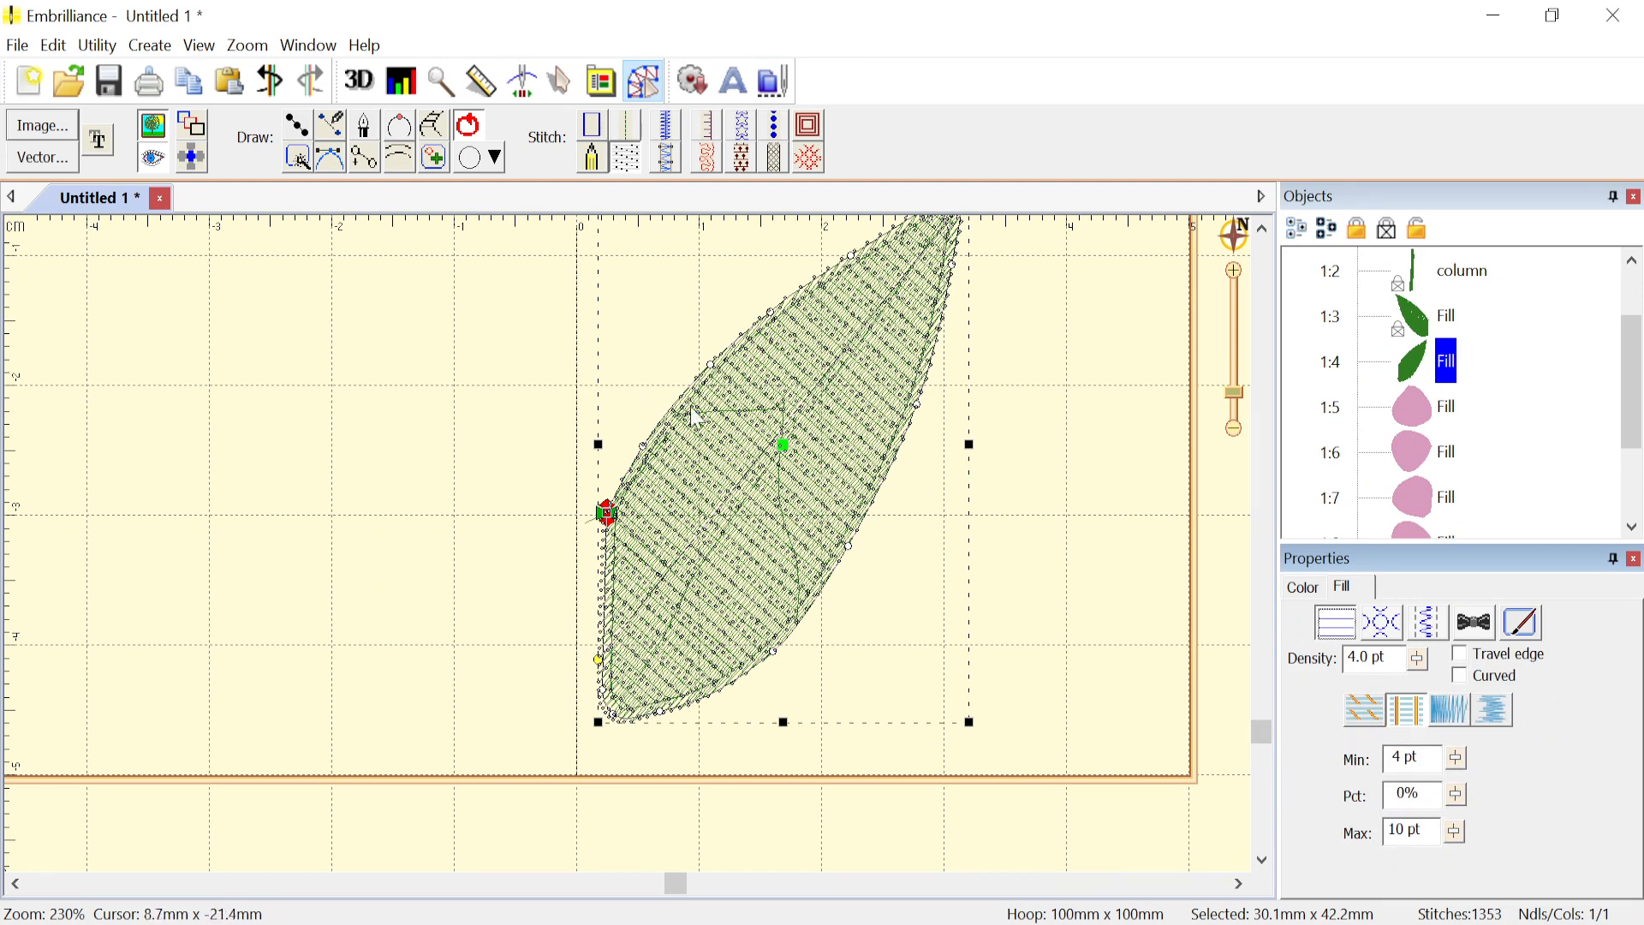
left_click(996, 508)
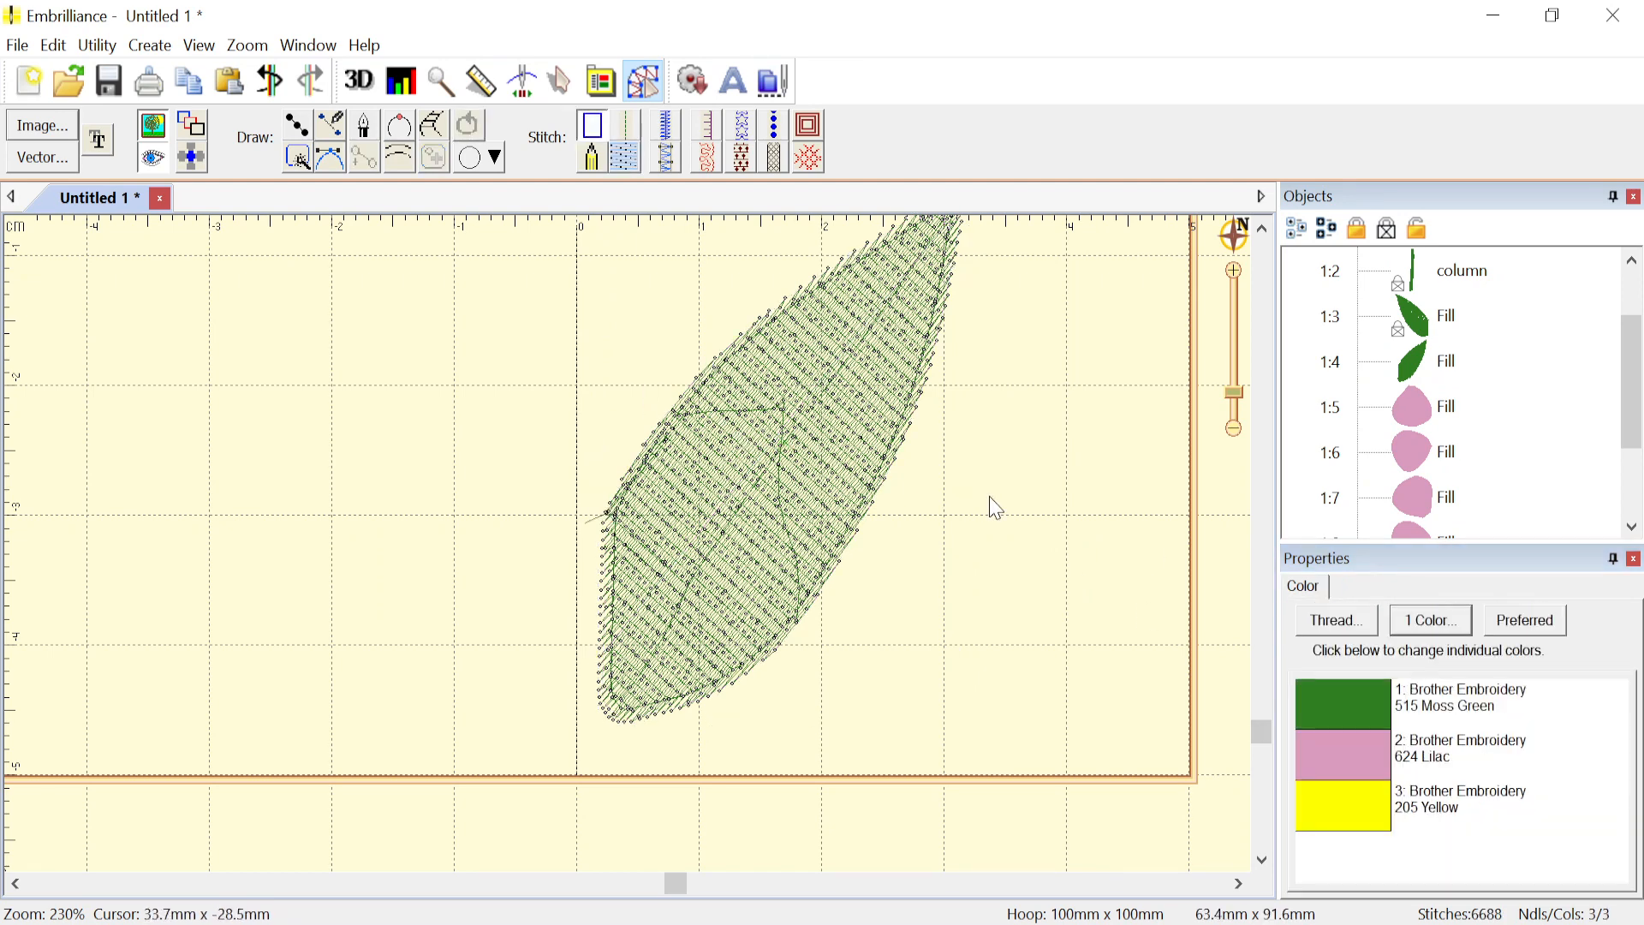
- Unhide the stem column and the left leaf fill, leaving nothing selected with the flower in view
left_click(1447, 283)
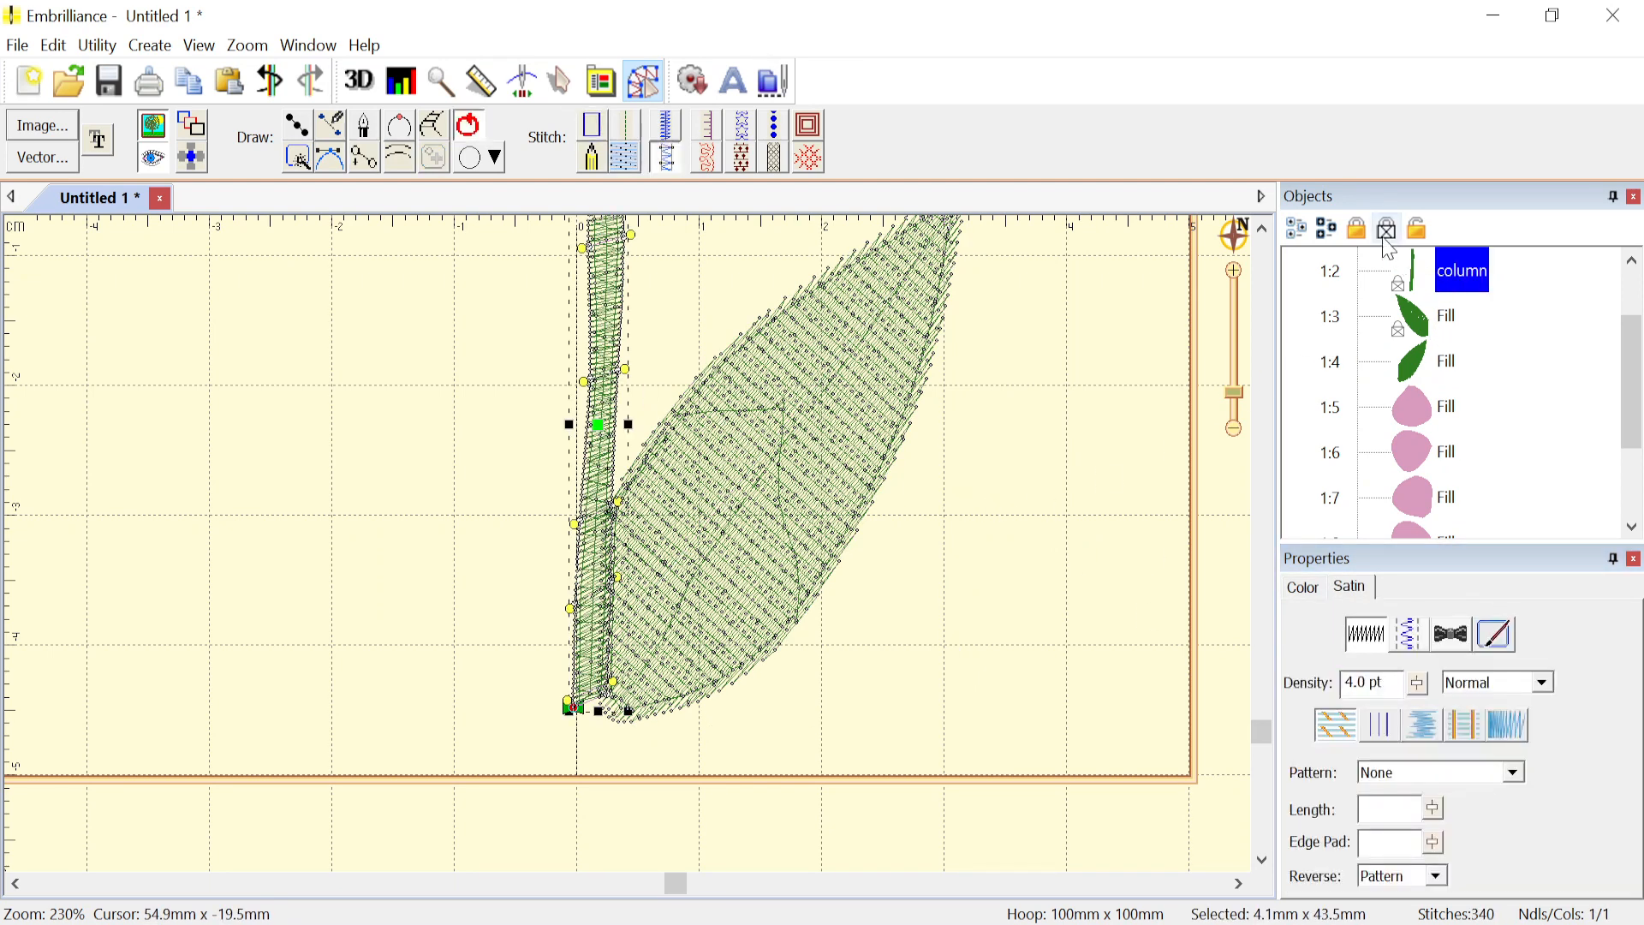
left_click(1420, 236)
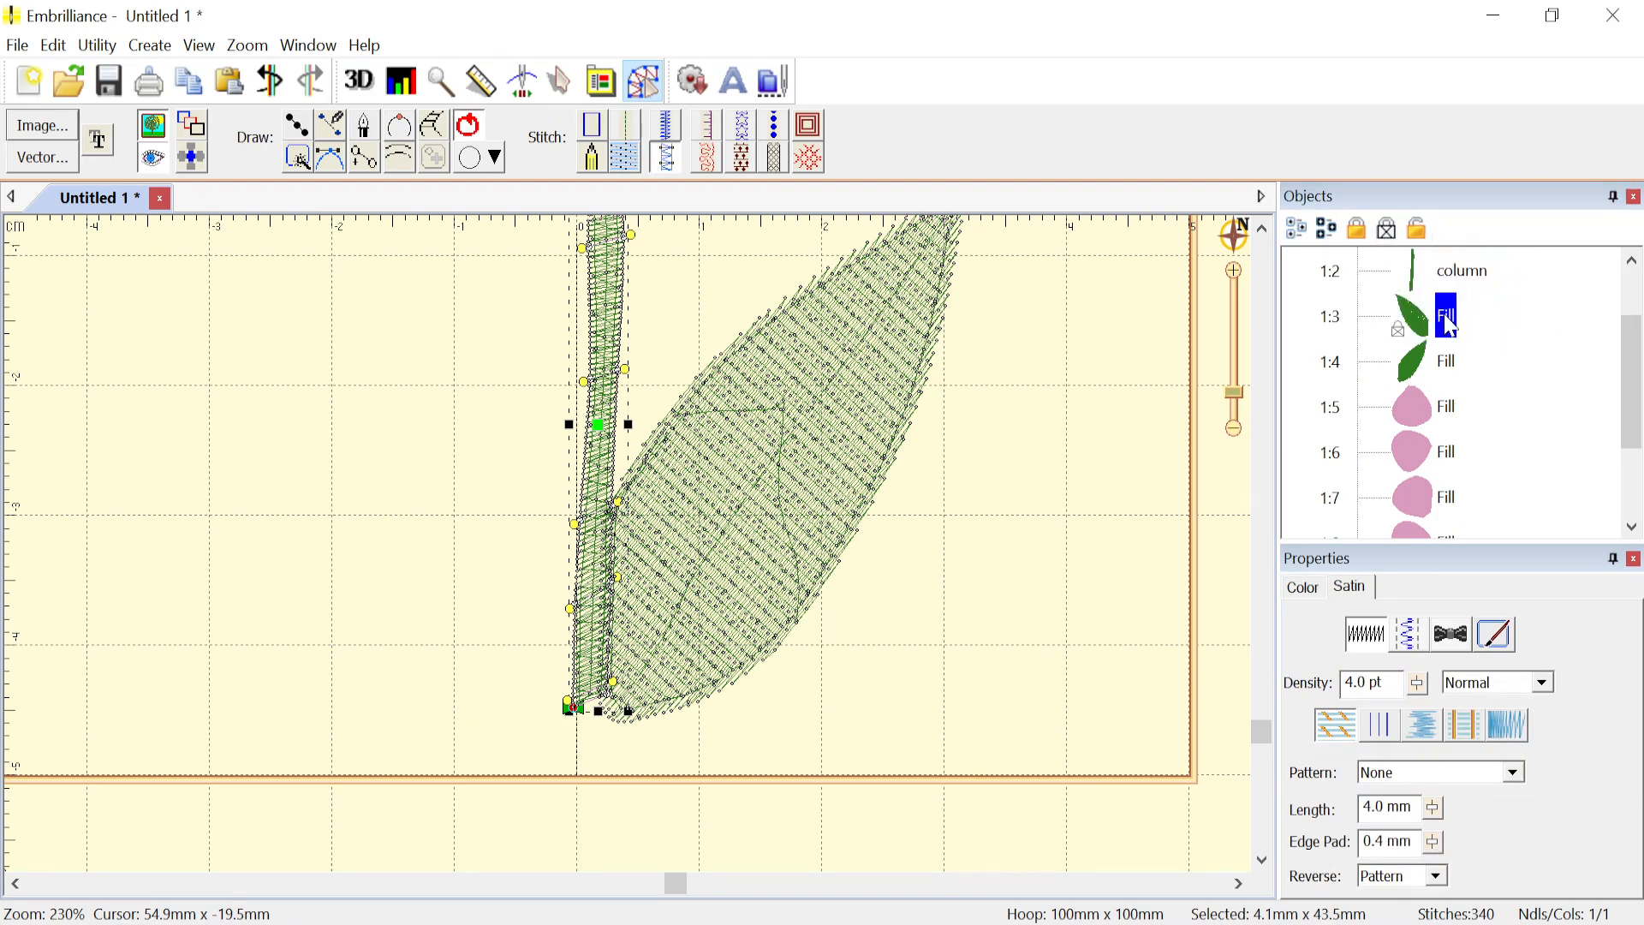
left_click(1441, 359)
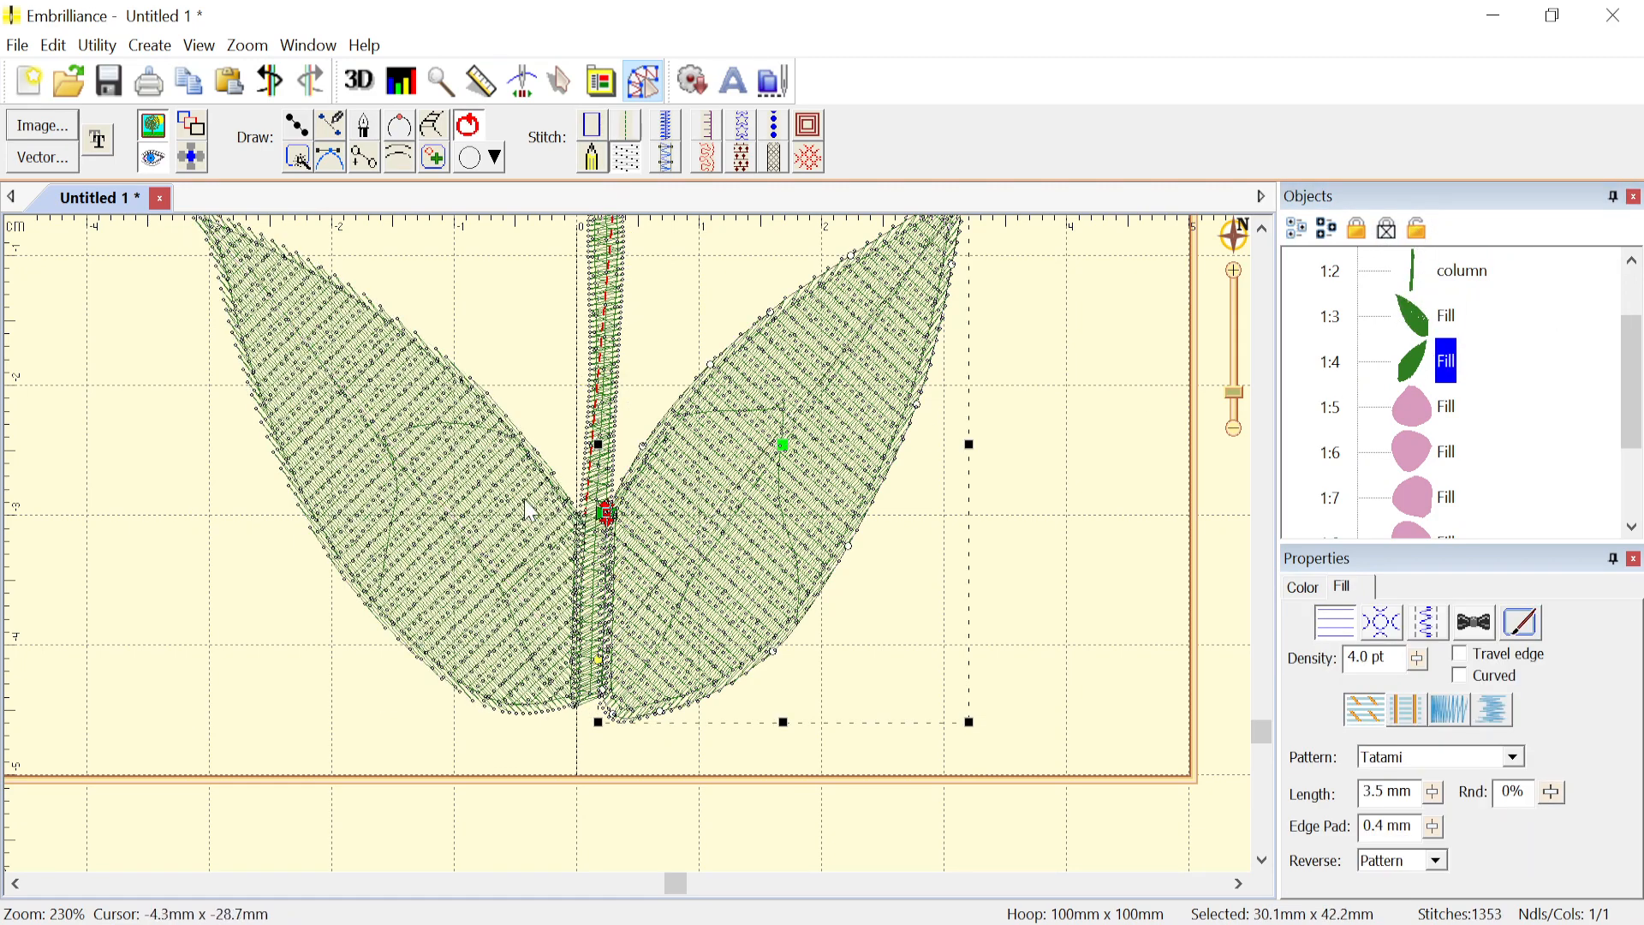
scroll(633, 555, "down", 1)
scroll(634, 555, "down", 3)
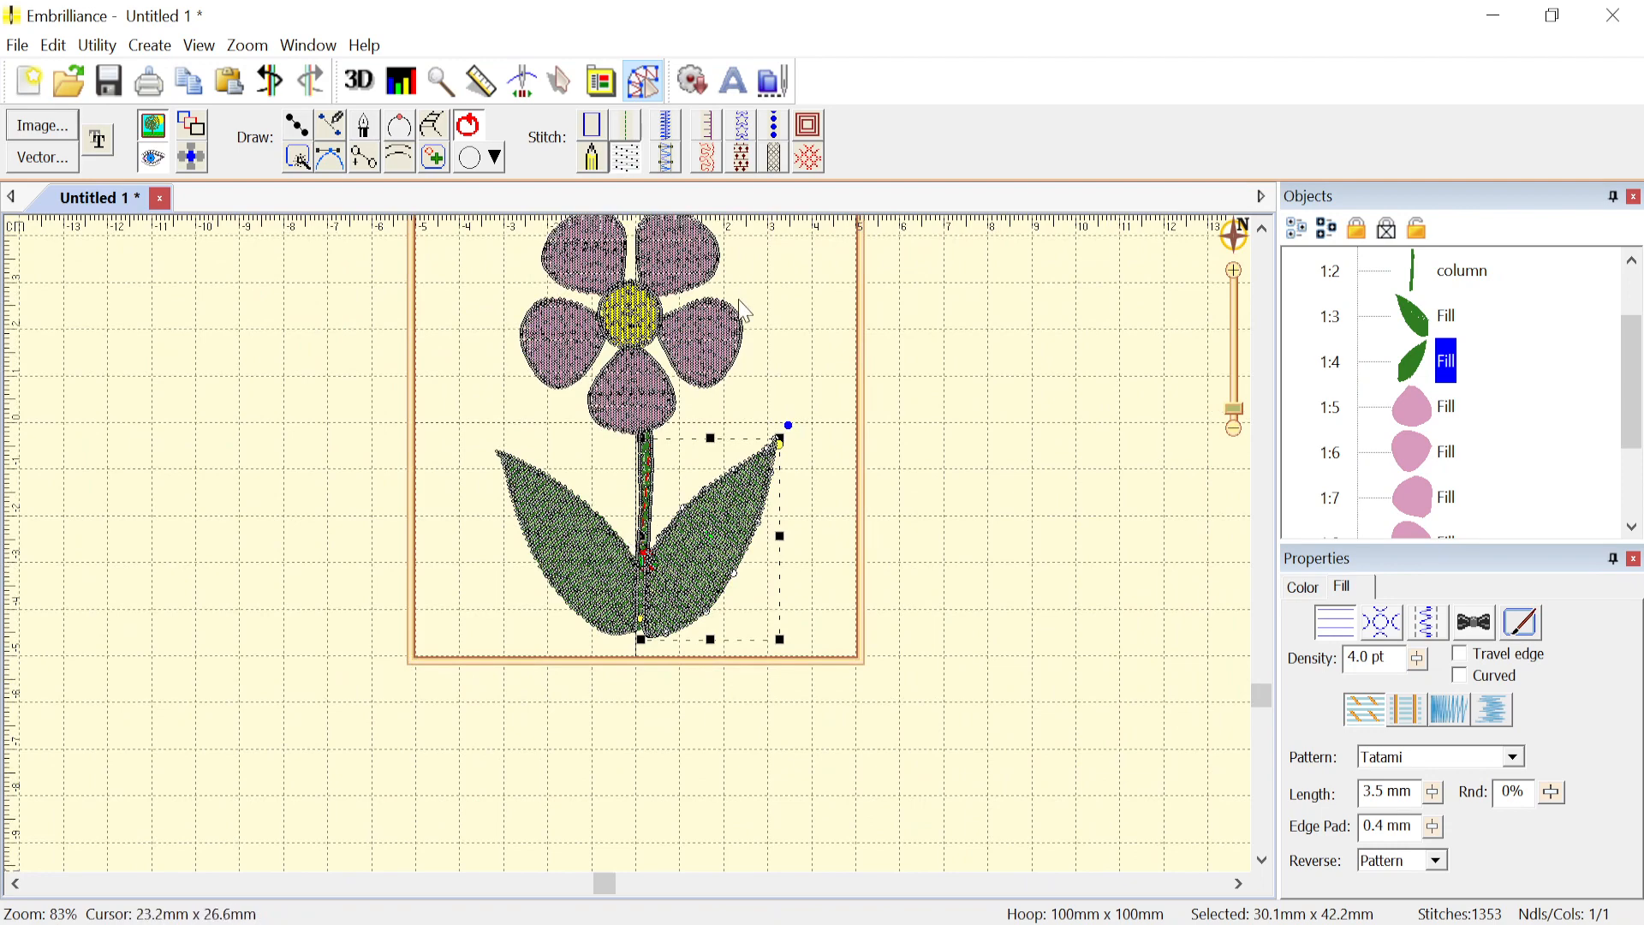
scroll(630, 555, "down", 1)
scroll(634, 556, "up", 3)
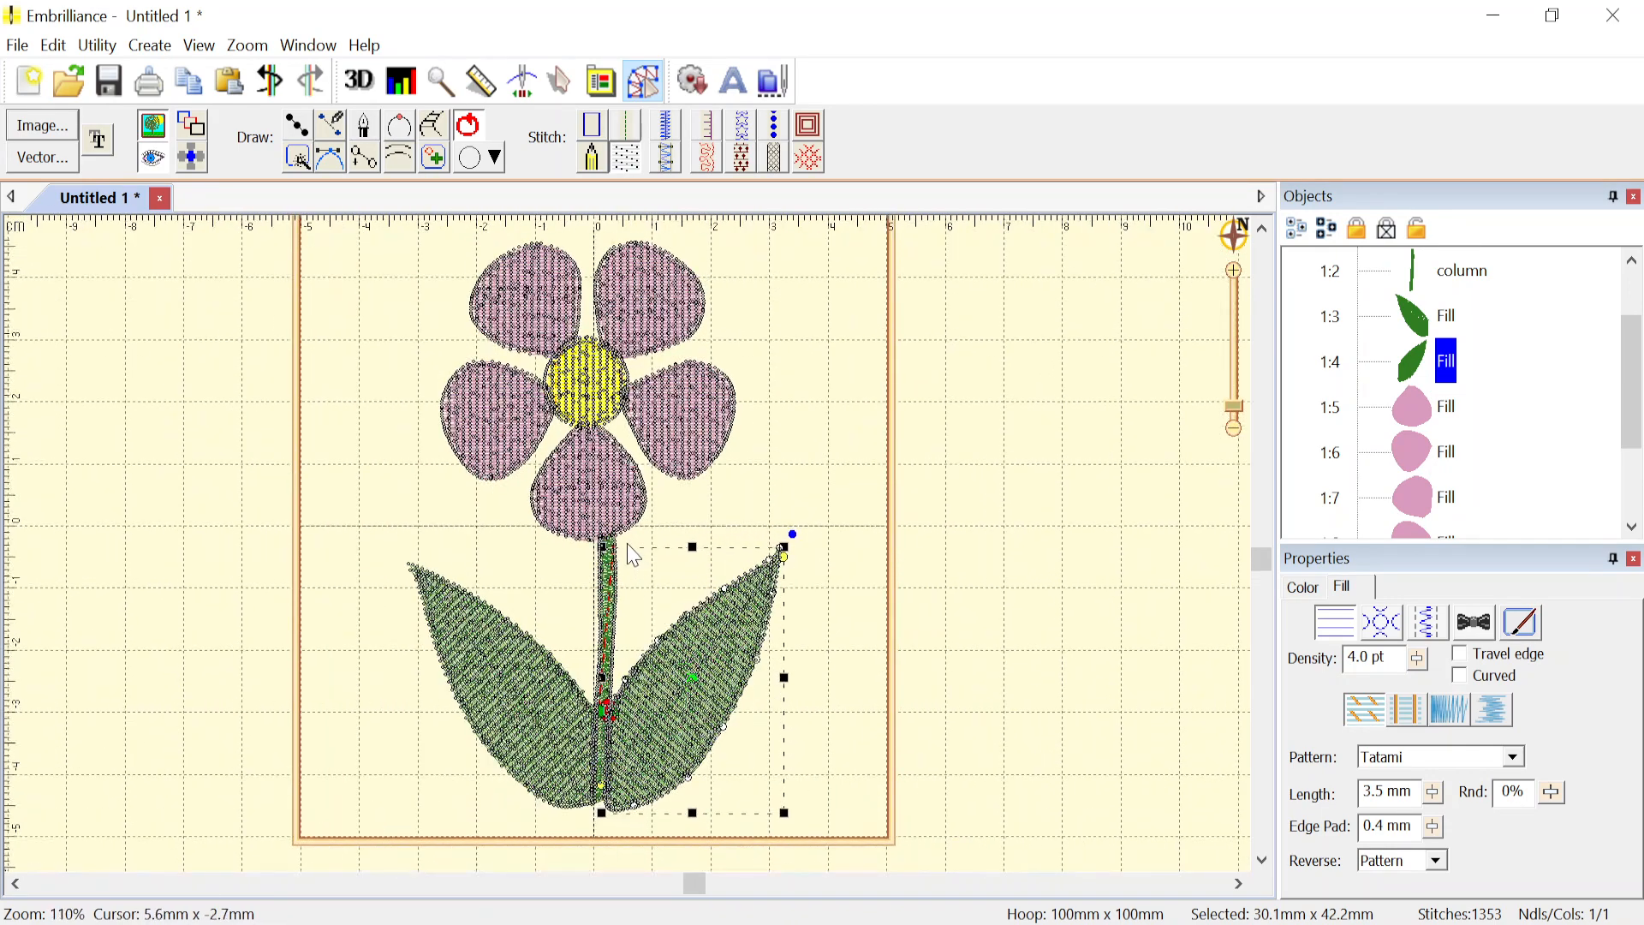
left_click(865, 528)
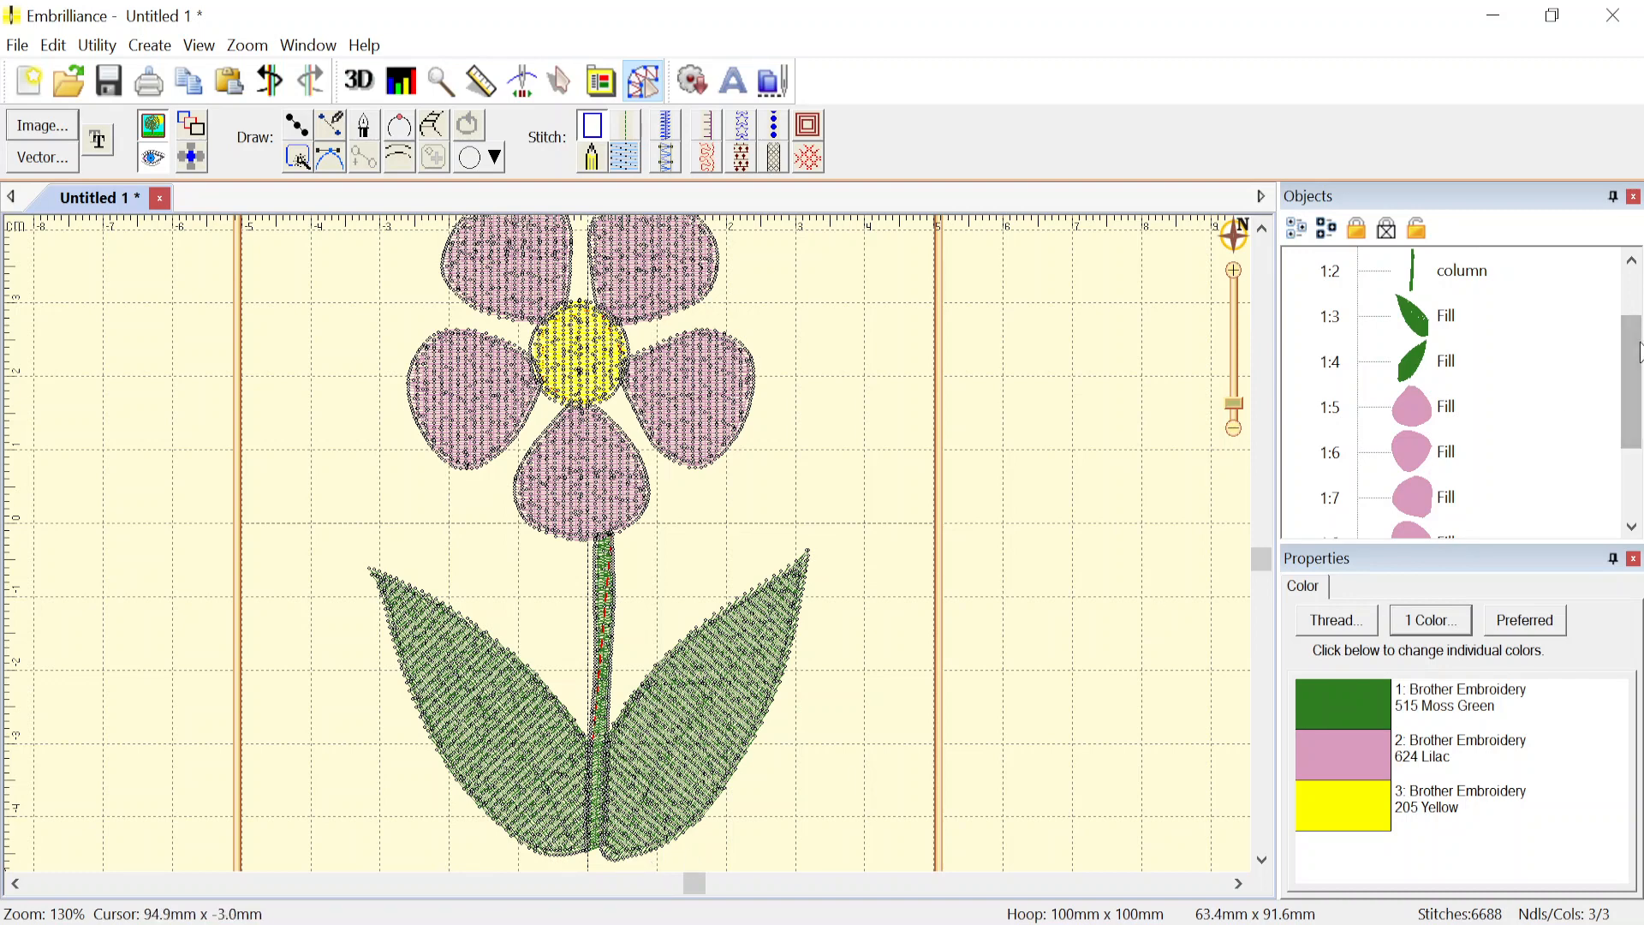
- Turn off the display of stitch points for the whole design
scroll(1633, 385, "down", 1)
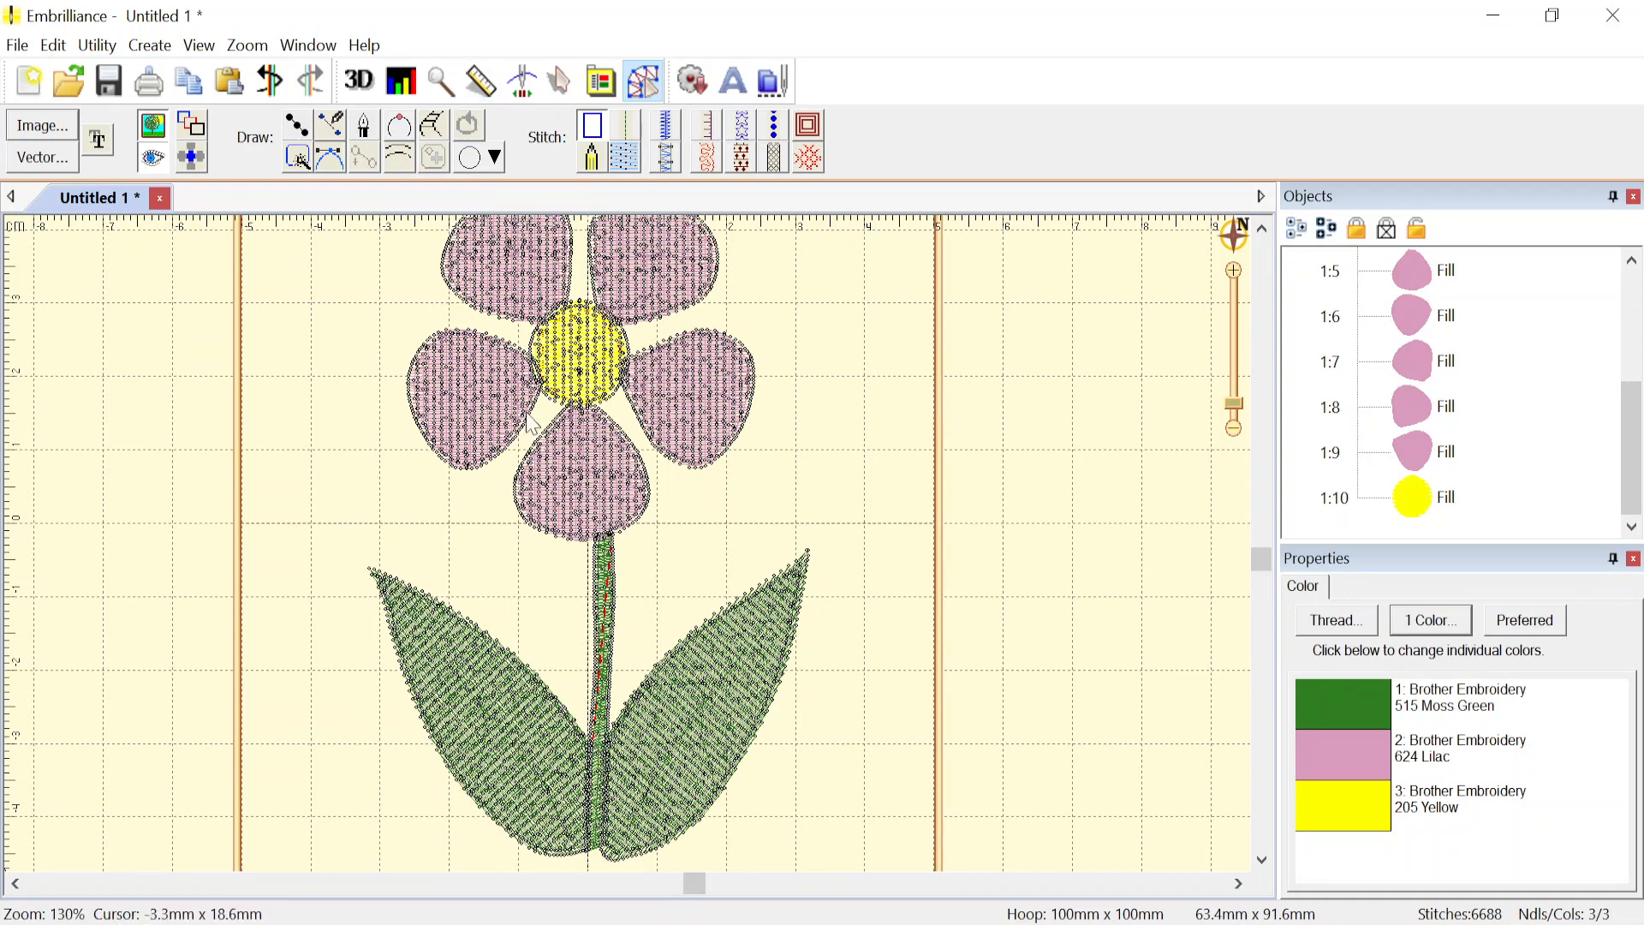
left_click(198, 47)
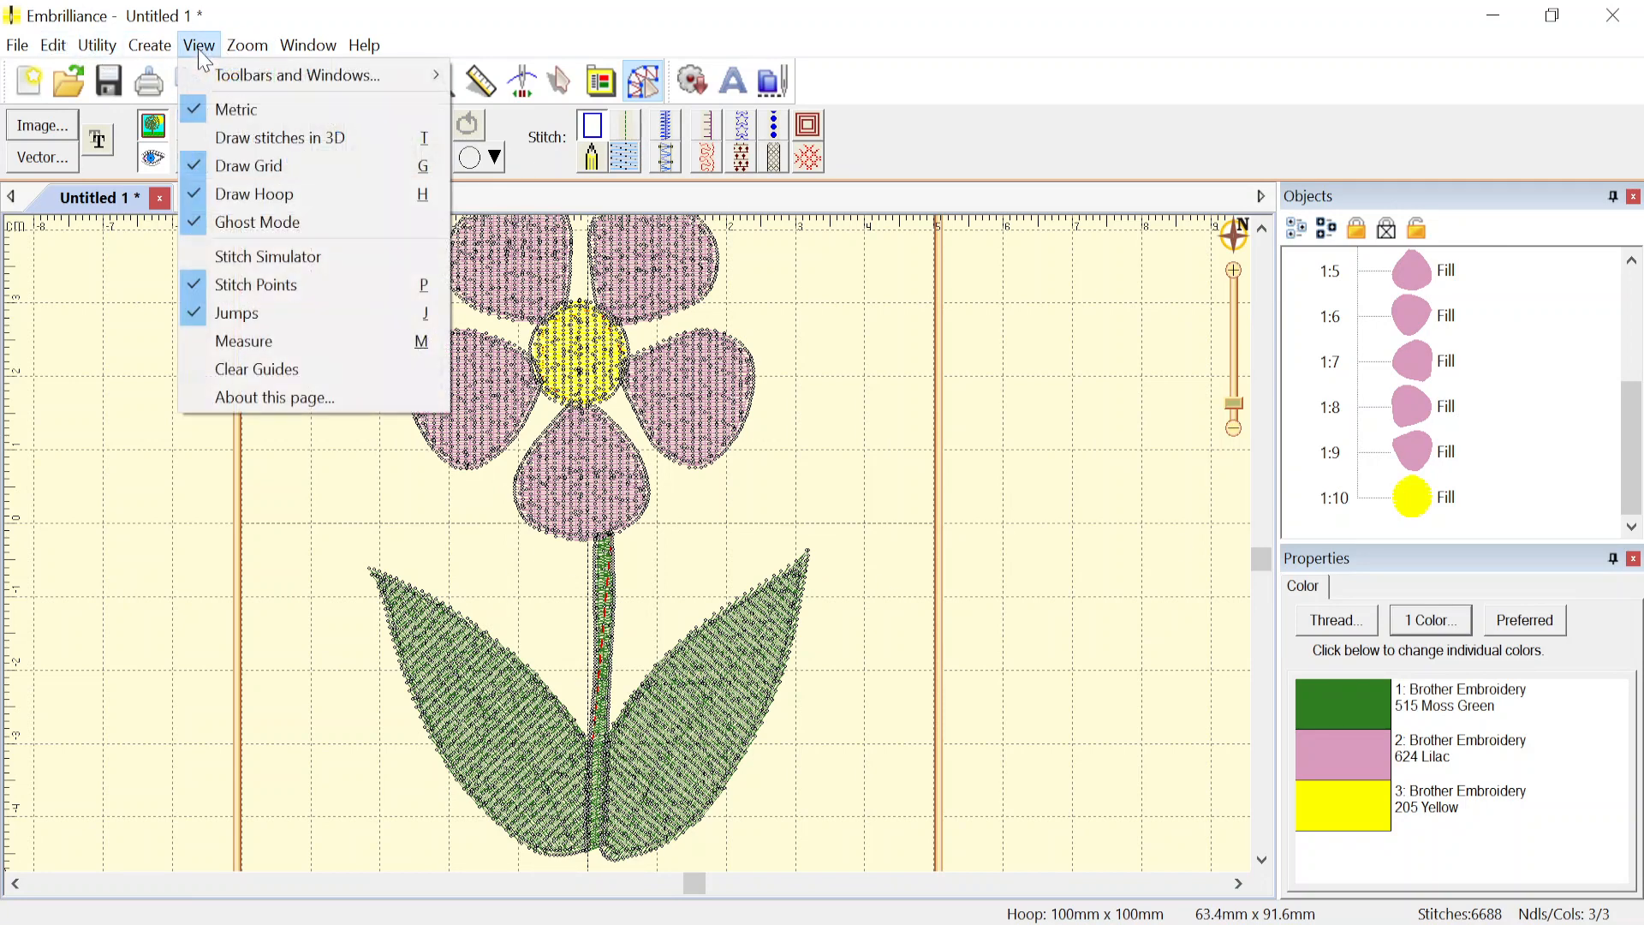
left_click(234, 286)
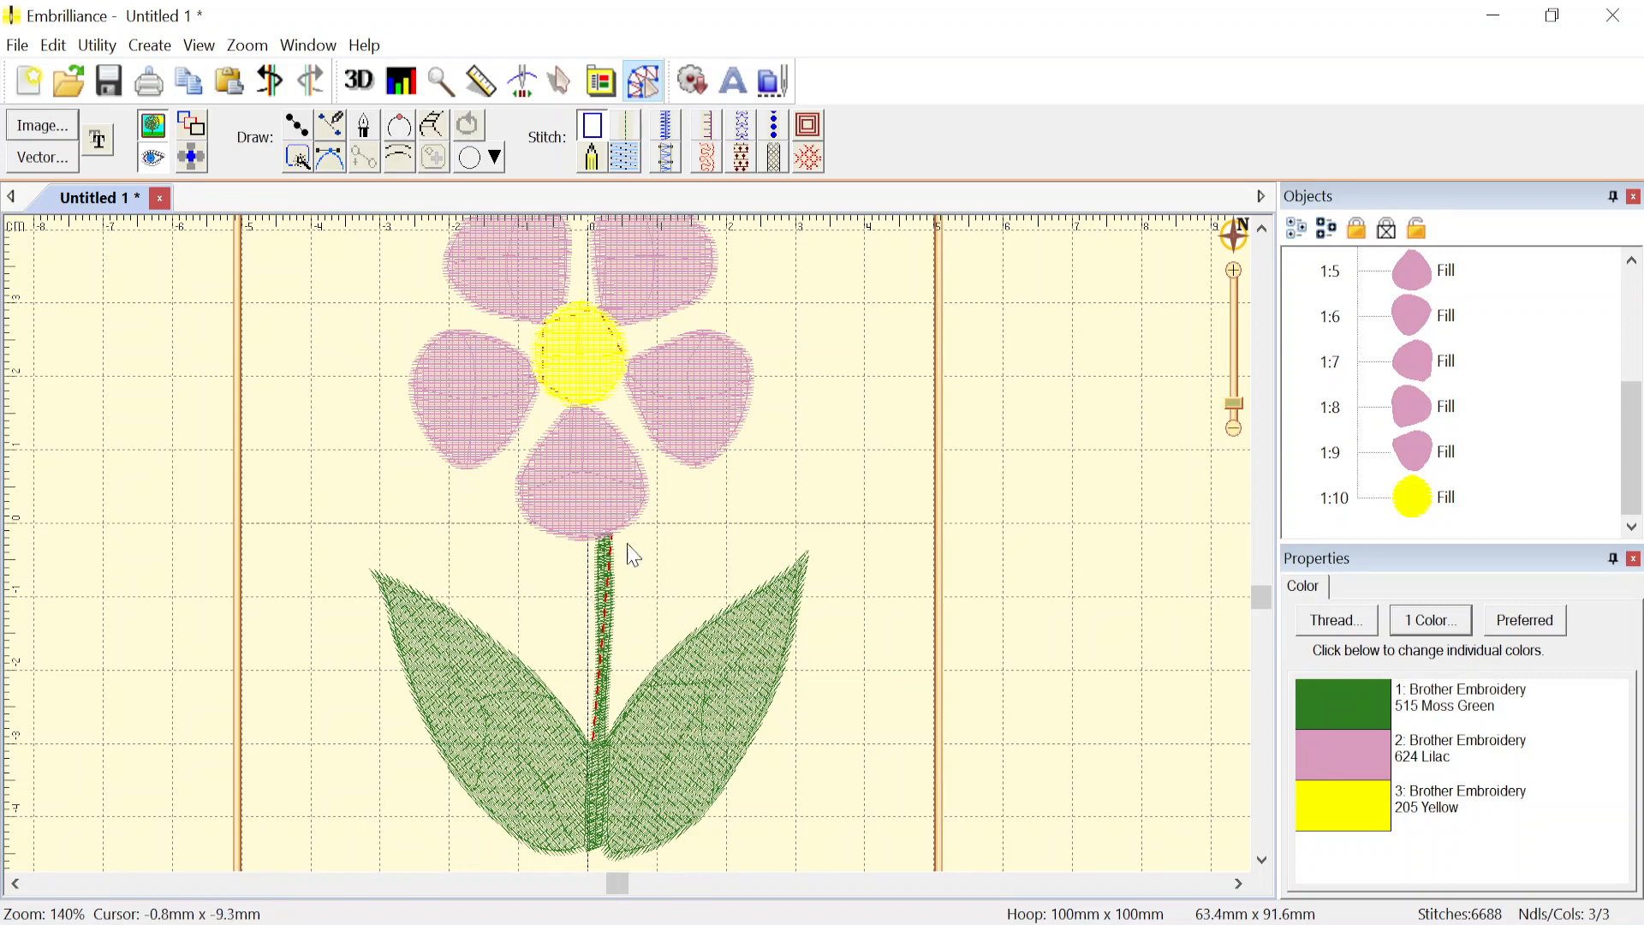
- Start a new outline by placing points down the stem's left edge from the bottom petal to the left leaf
scroll(634, 556, "up", 4)
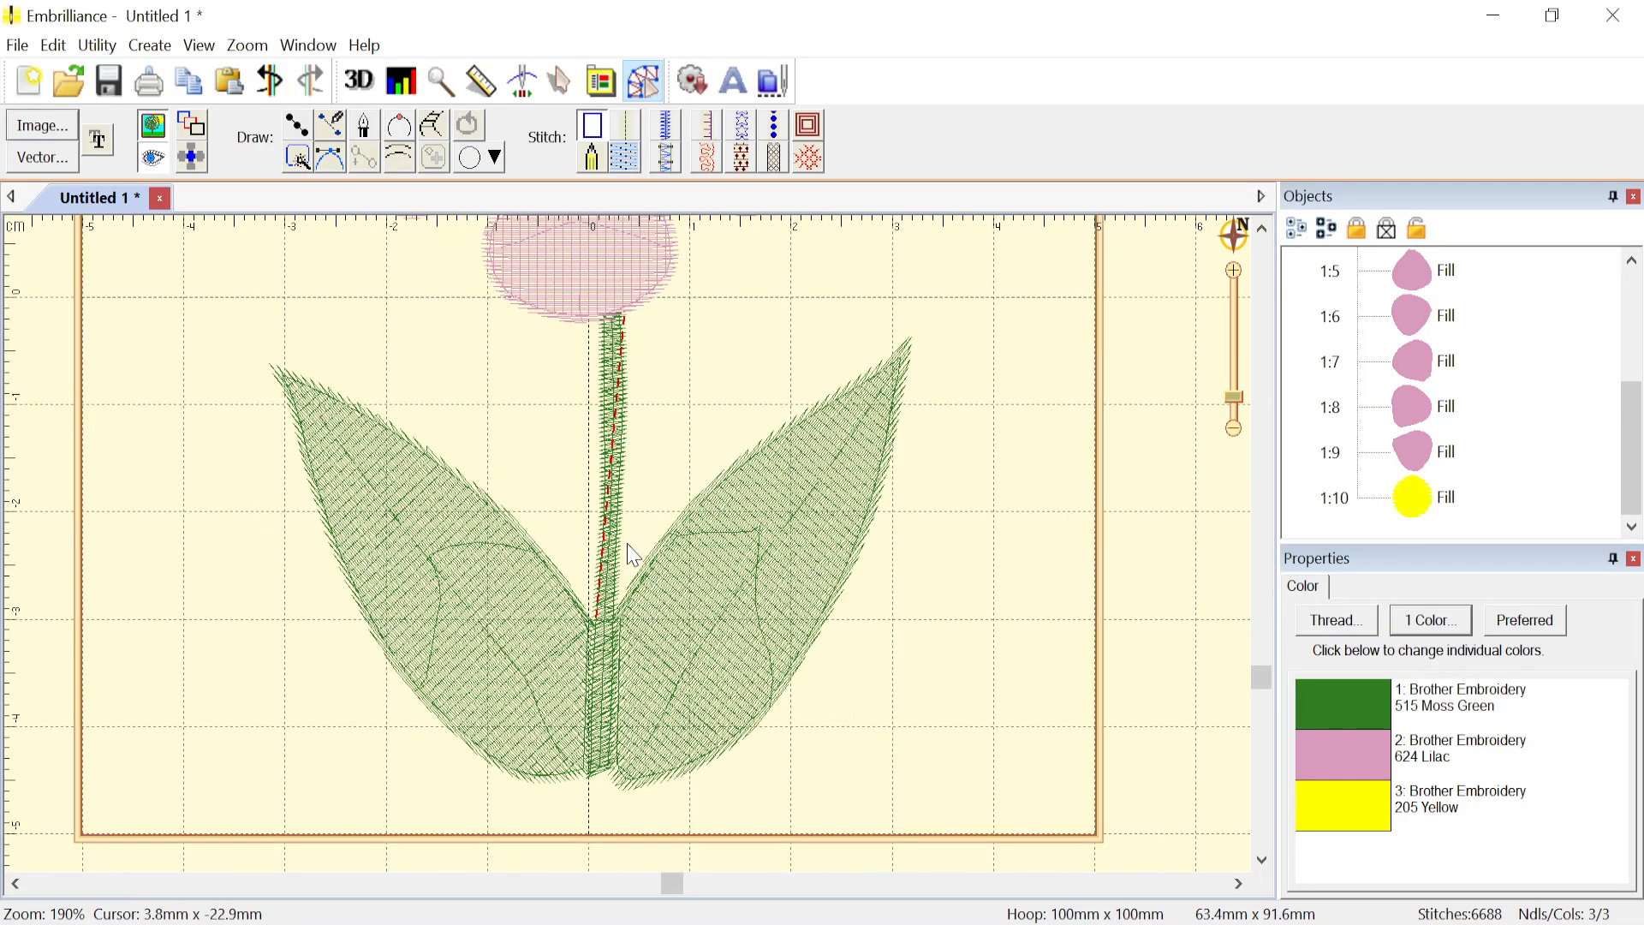
scroll(634, 556, "up", 1)
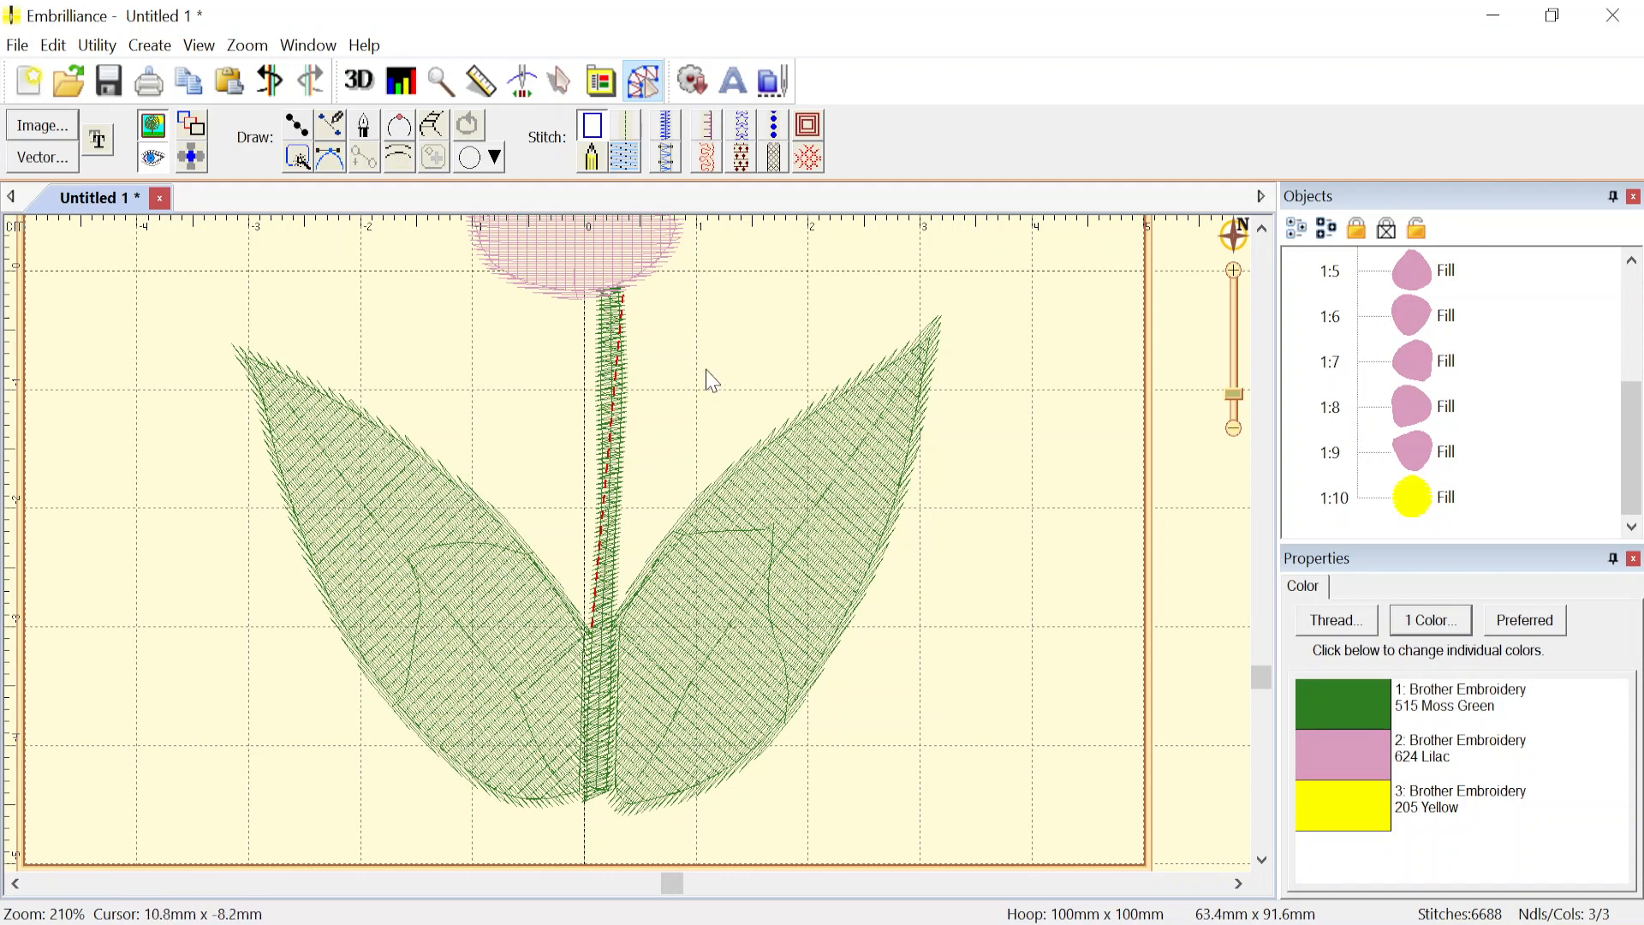
left_click(300, 130)
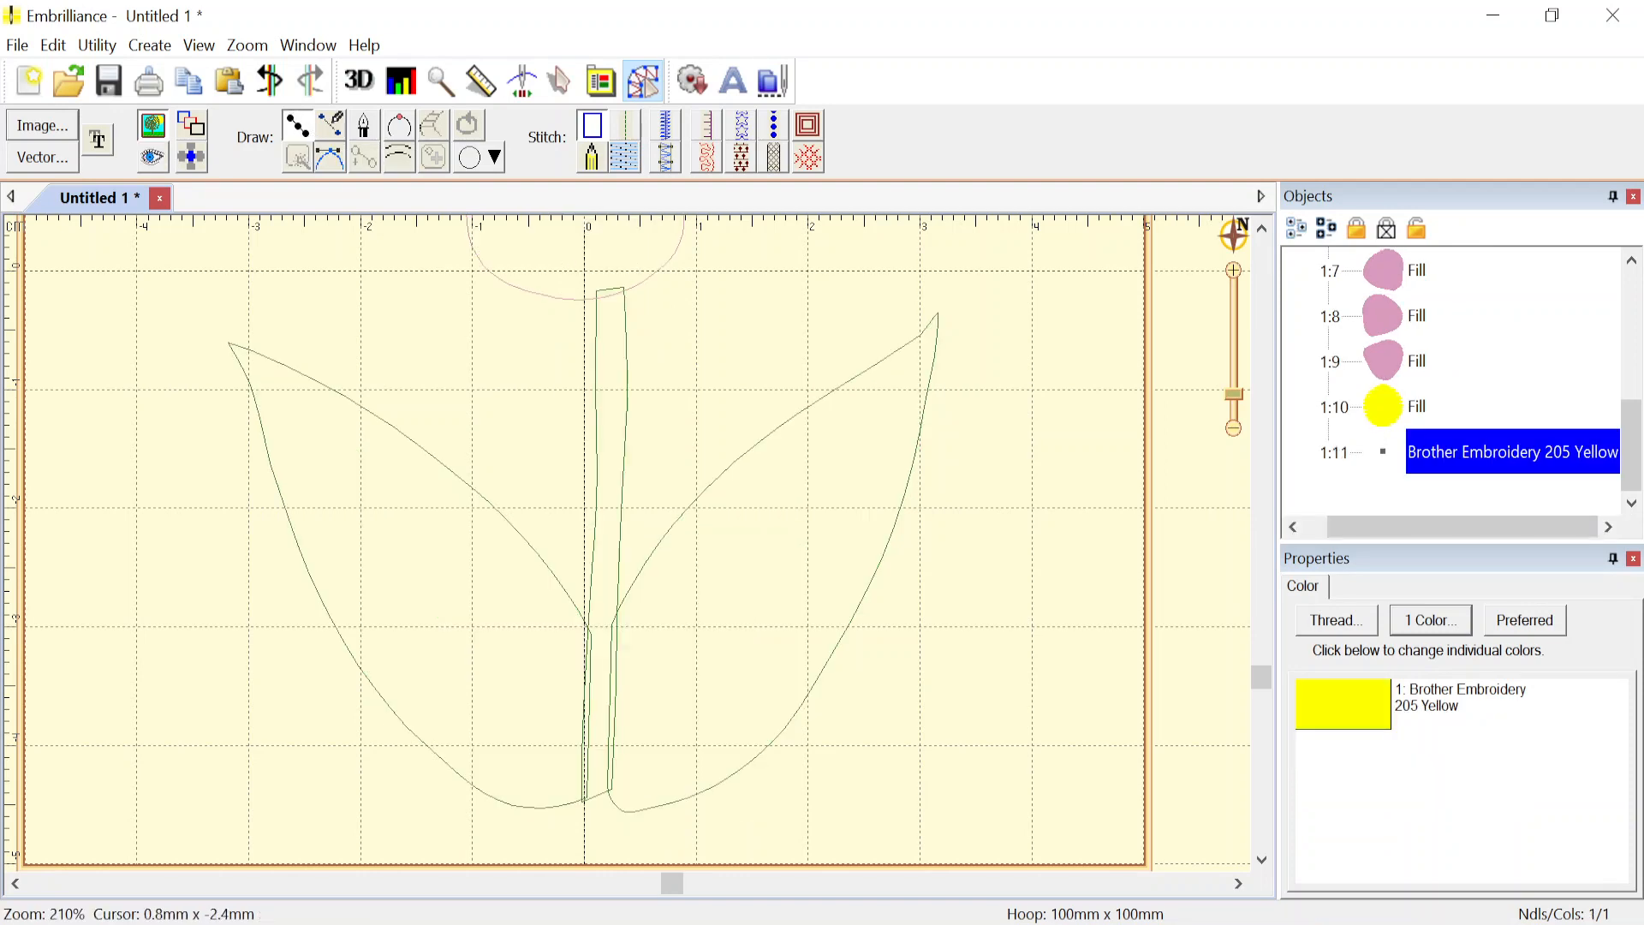
left_click(596, 299)
left_click(596, 360)
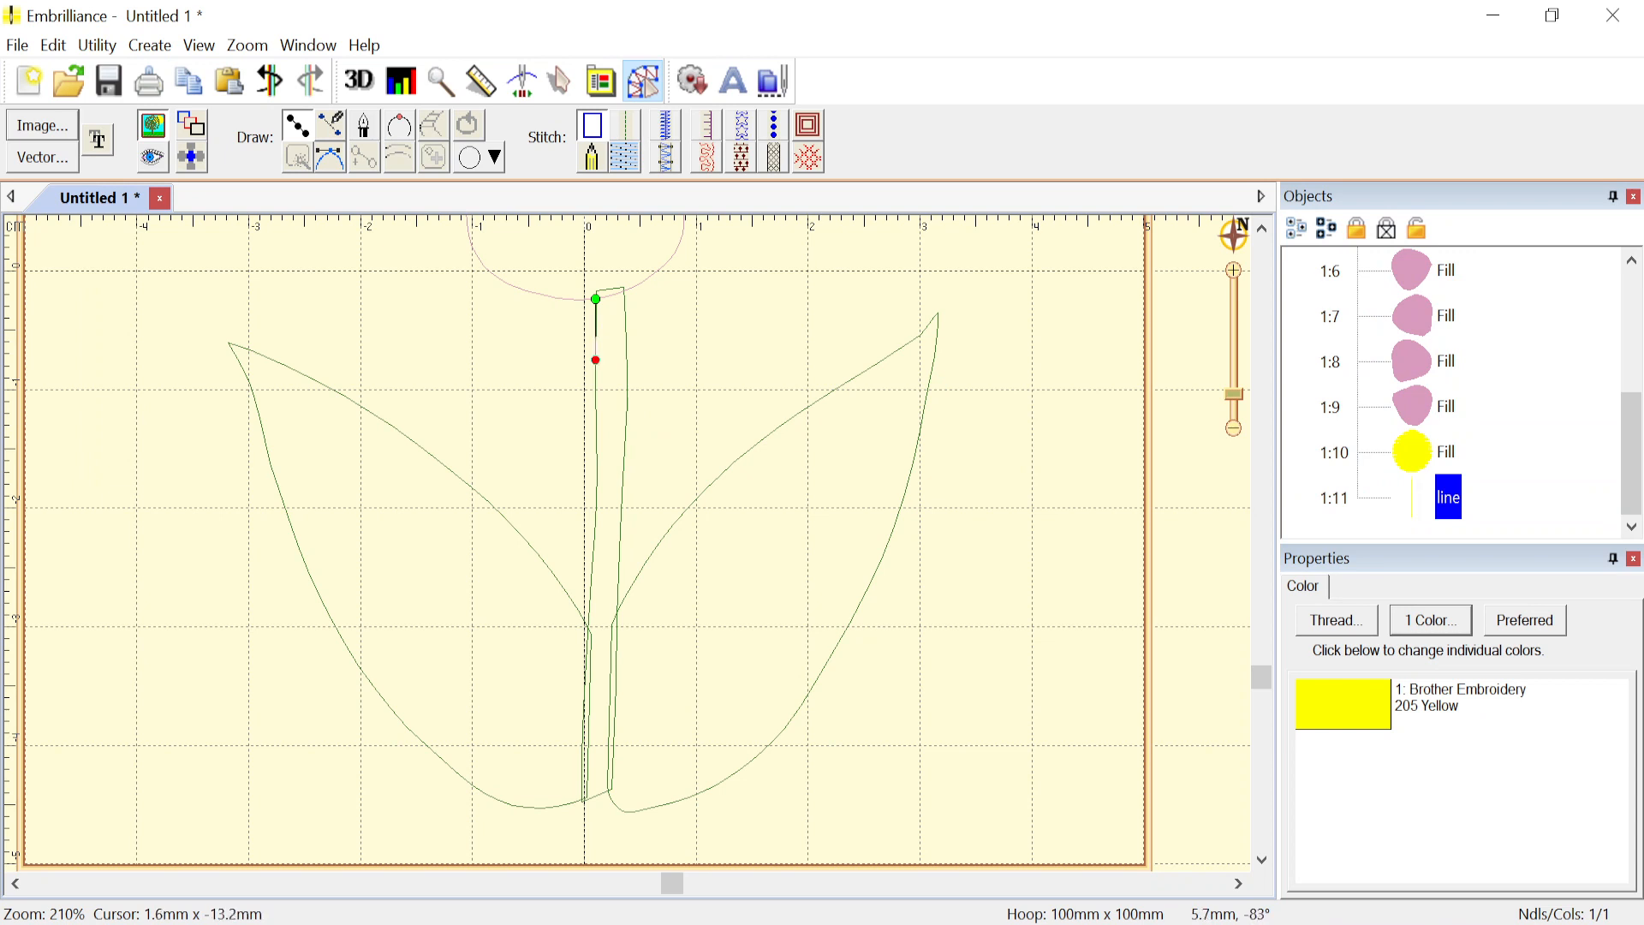
left_click(599, 462)
left_click(595, 536)
left_click(589, 624)
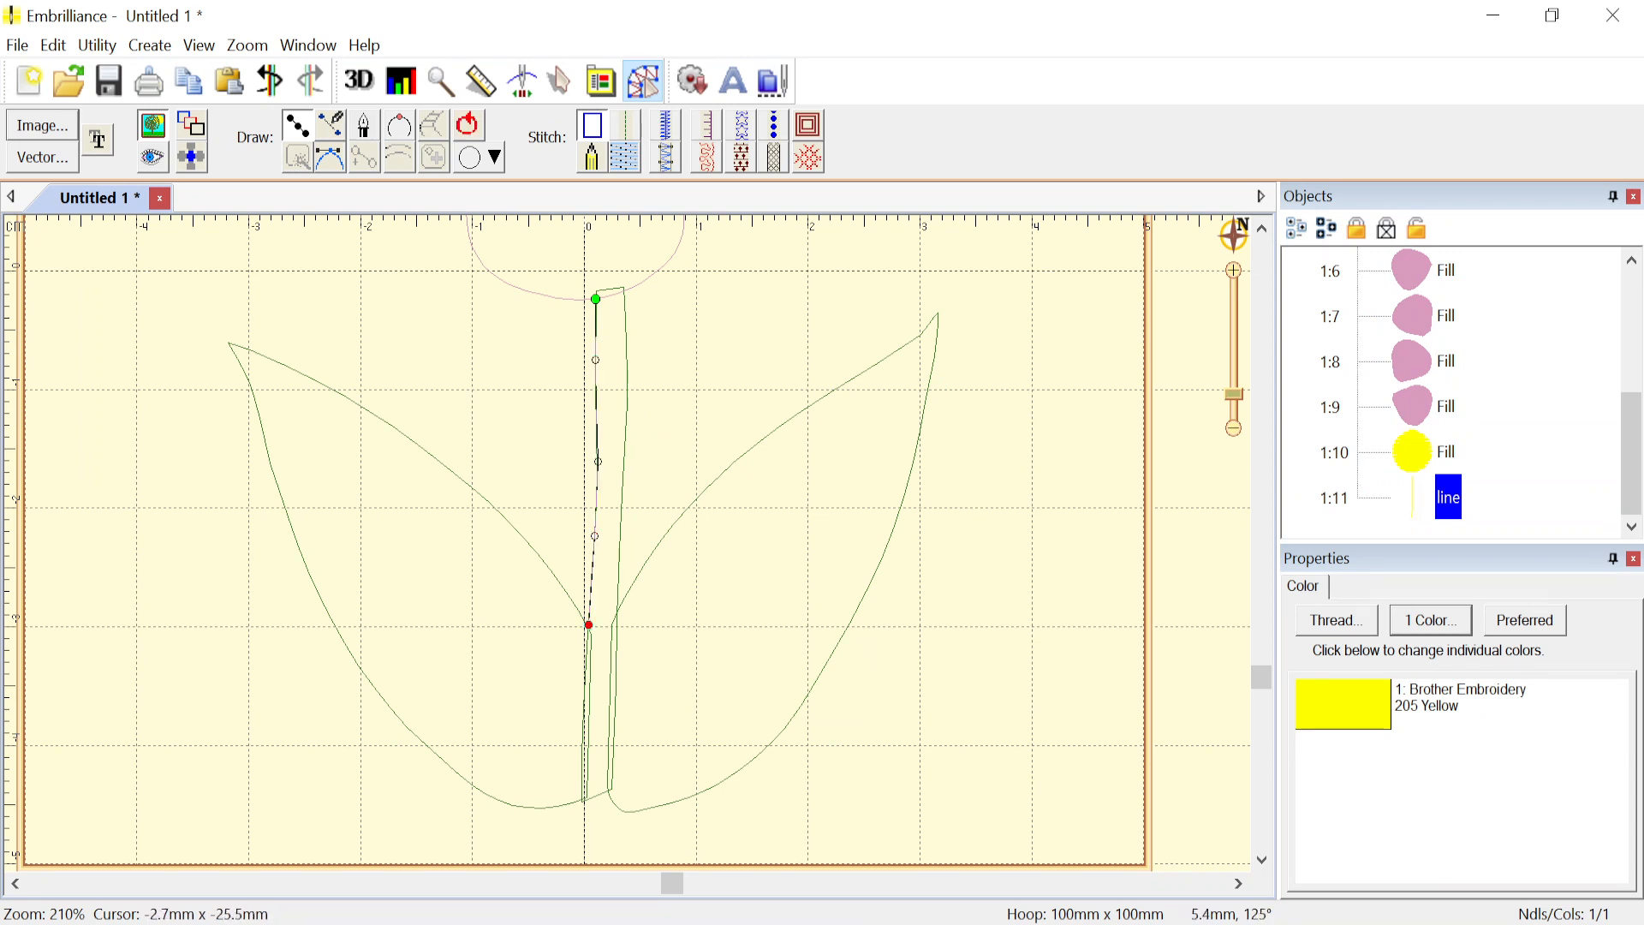
- Continue the outline along the left leaf's upper edge and around its tip
left_click(554, 572)
left_click(466, 480)
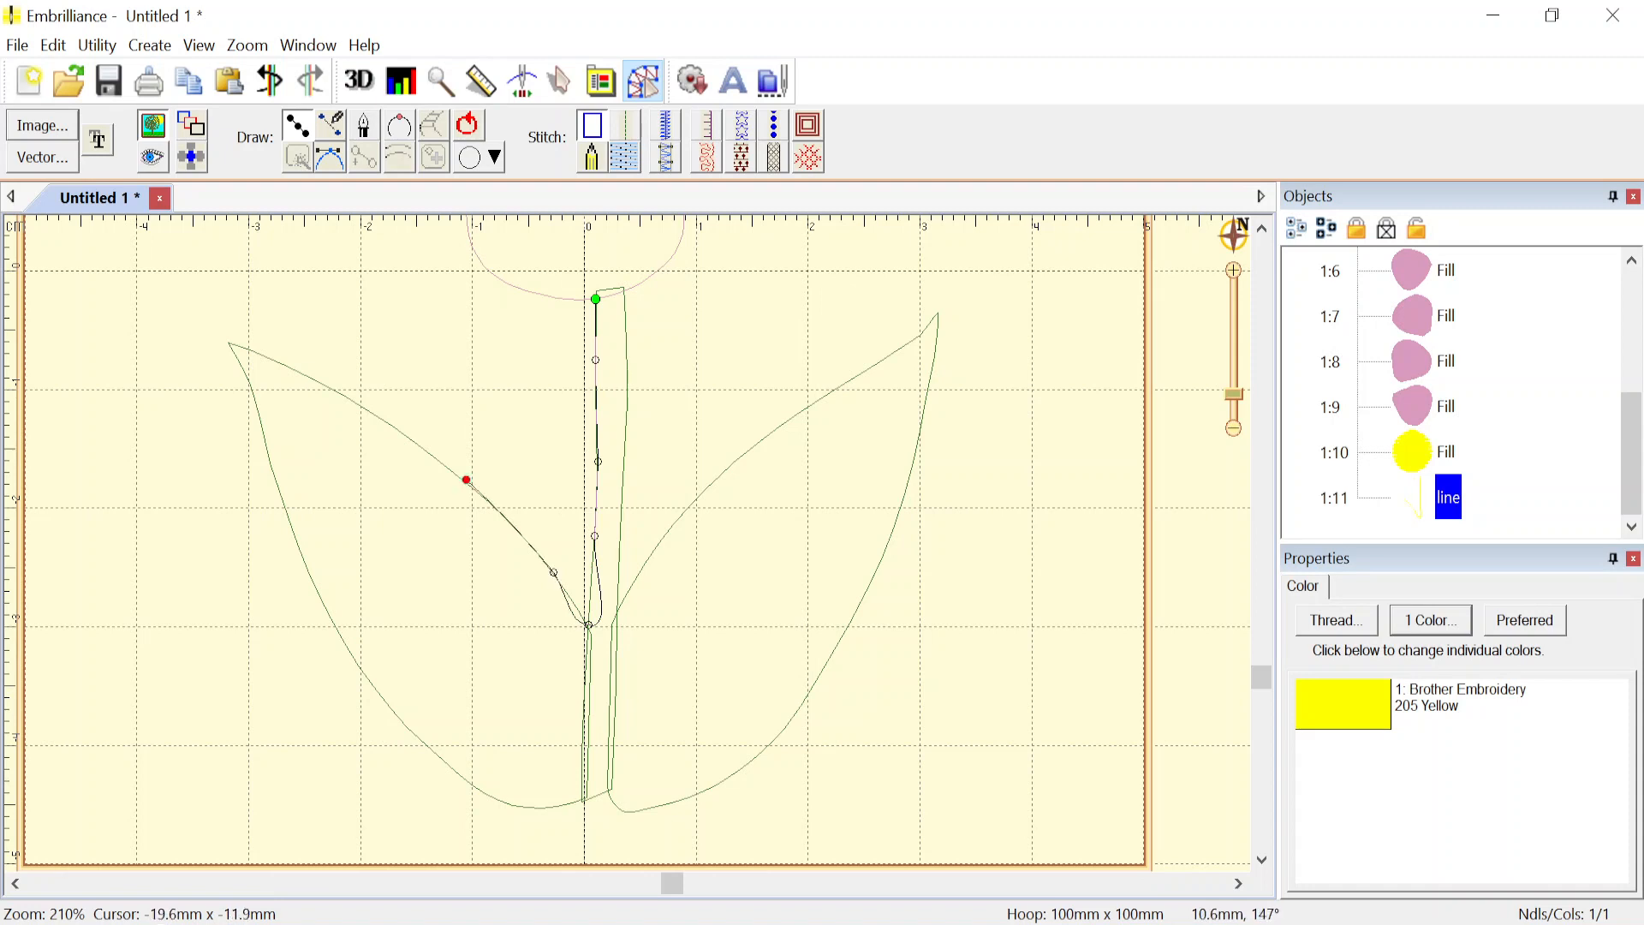
left_click(368, 407)
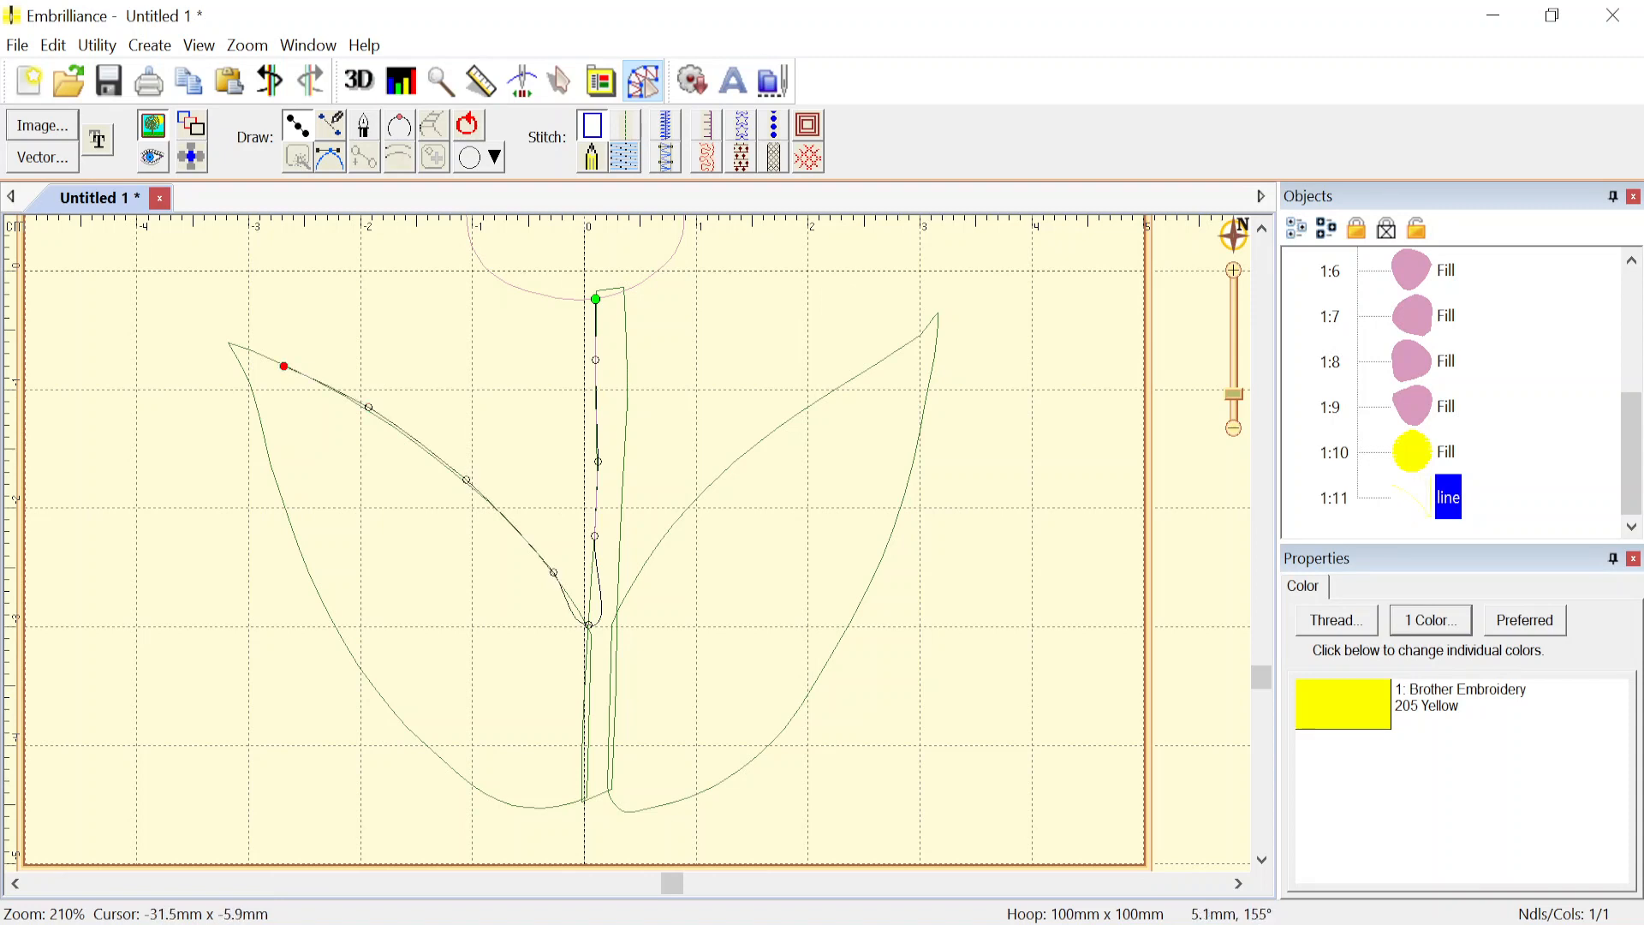
left_click(228, 340)
left_click(242, 362)
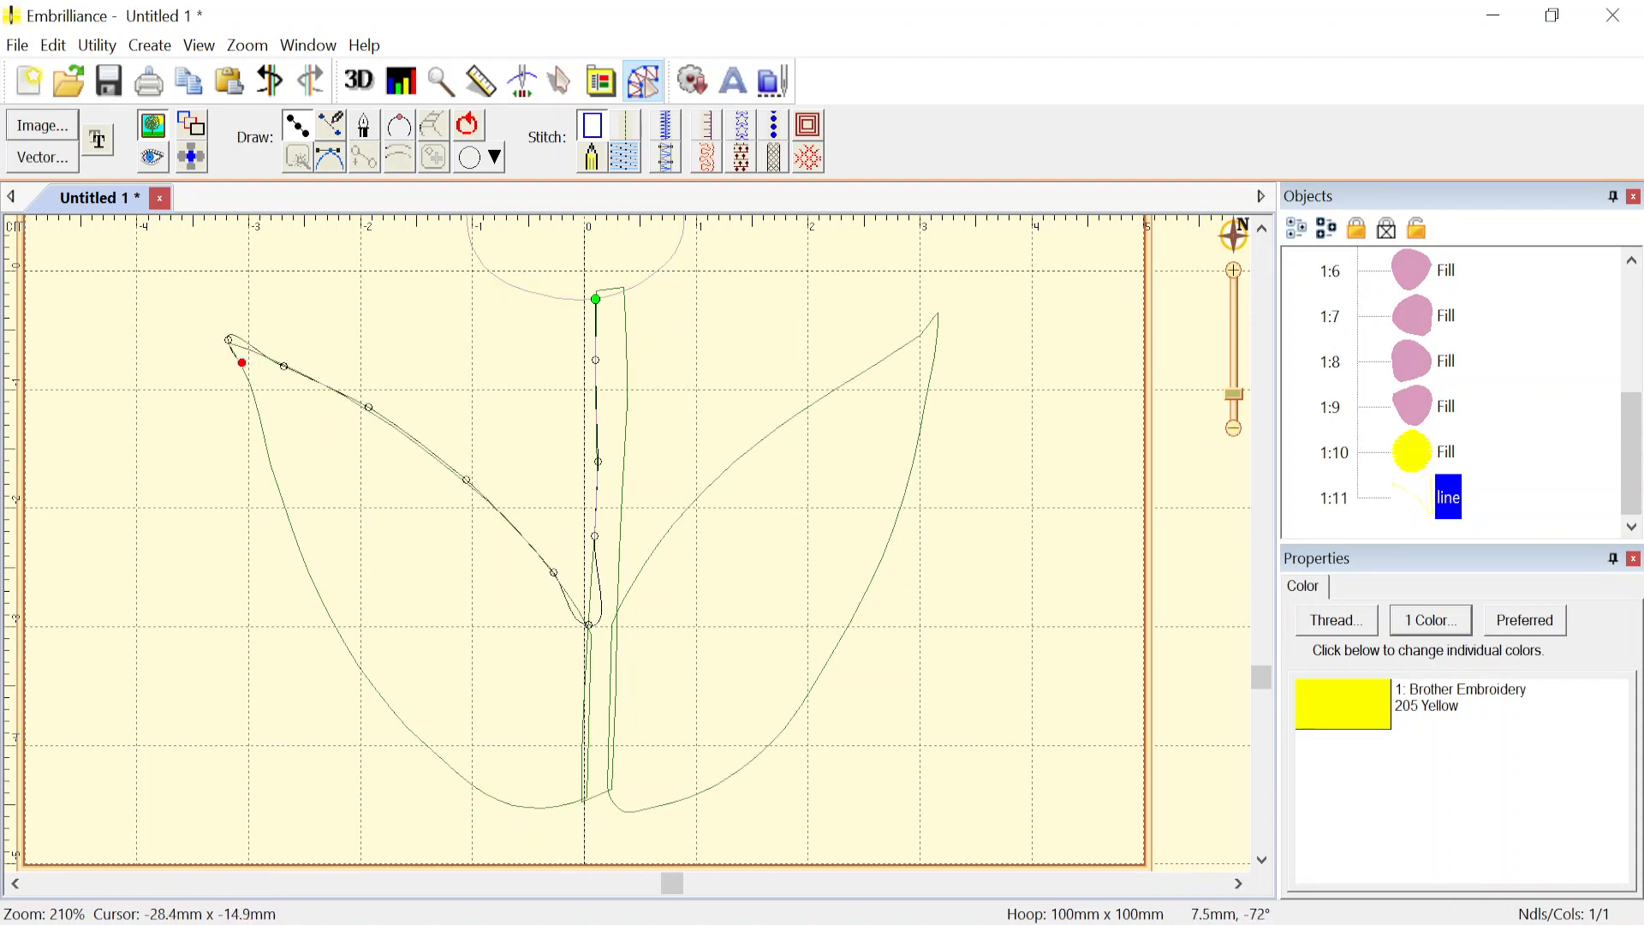
- Trace the left leaf's outer edge with outline points down to the base of the stem
left_click(267, 447)
left_click(300, 556)
left_click(346, 646)
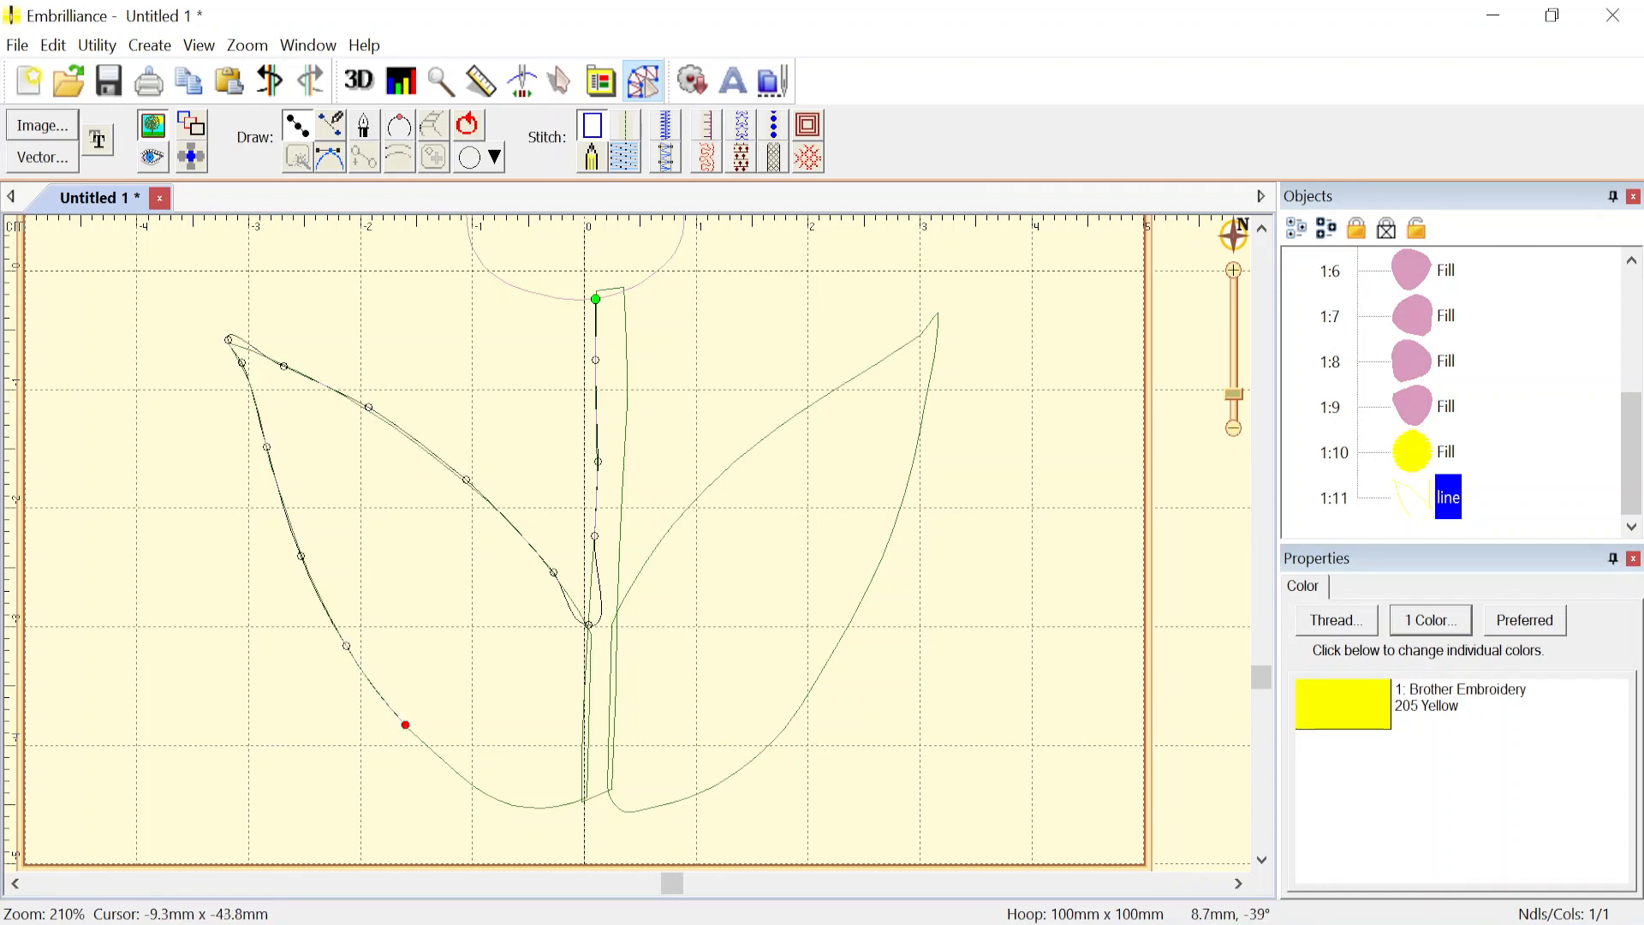
left_click(551, 807)
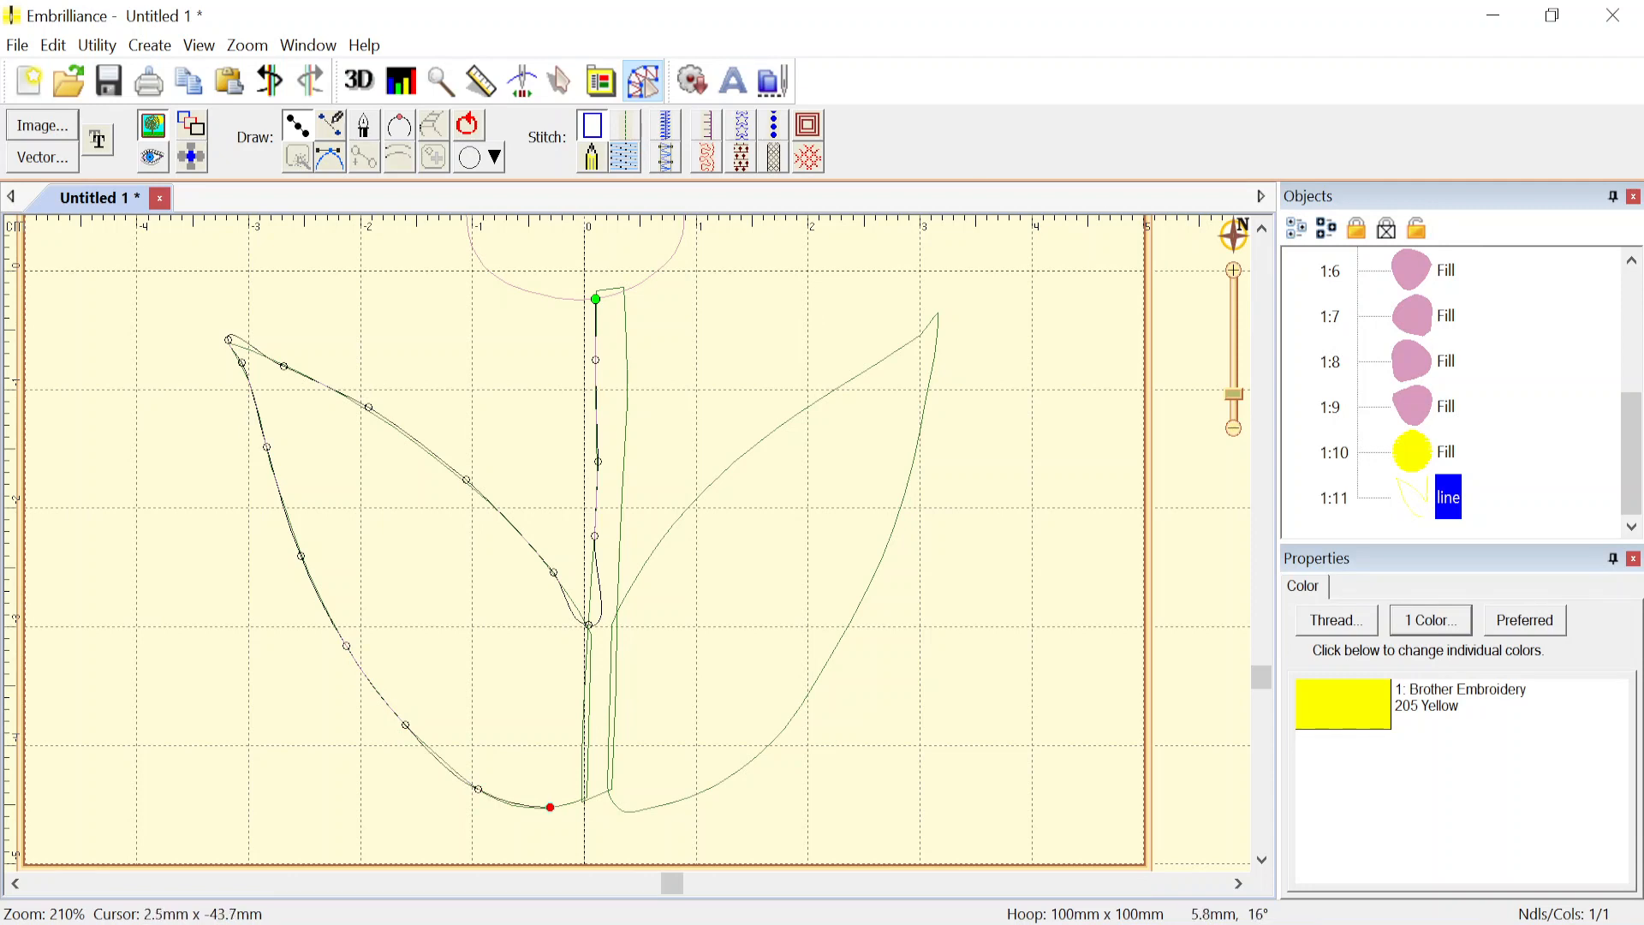
left_click(610, 790)
- Trace the outline around the right leaf's base and up its outer edge to the leaf tip
left_click(620, 810)
left_click(661, 804)
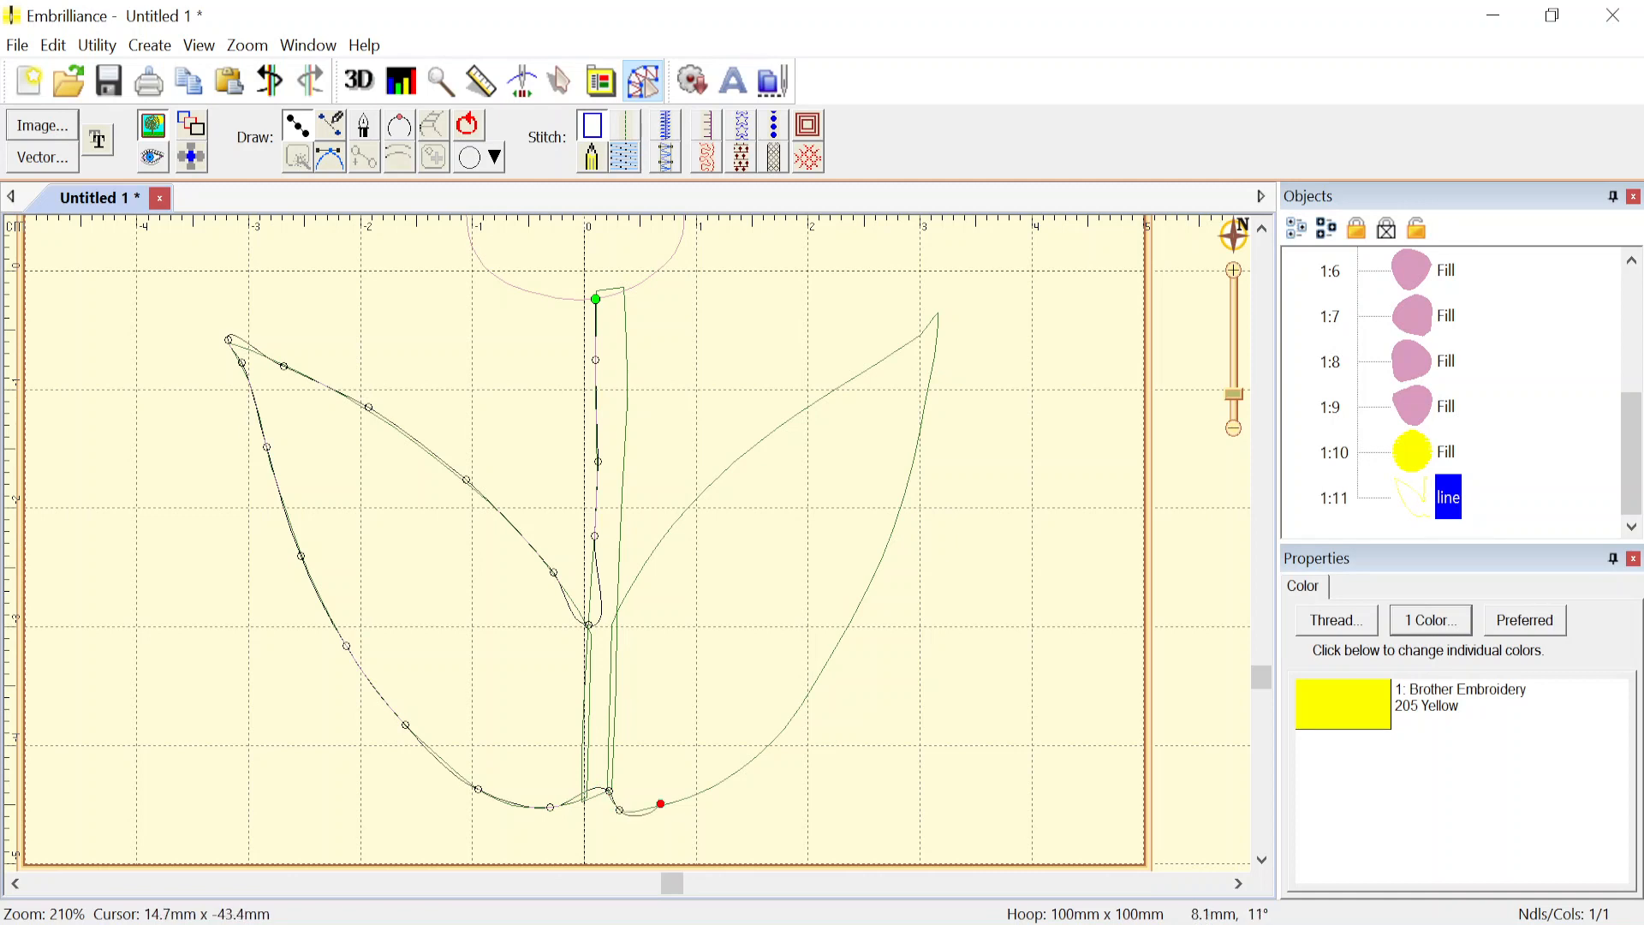
left_click(742, 771)
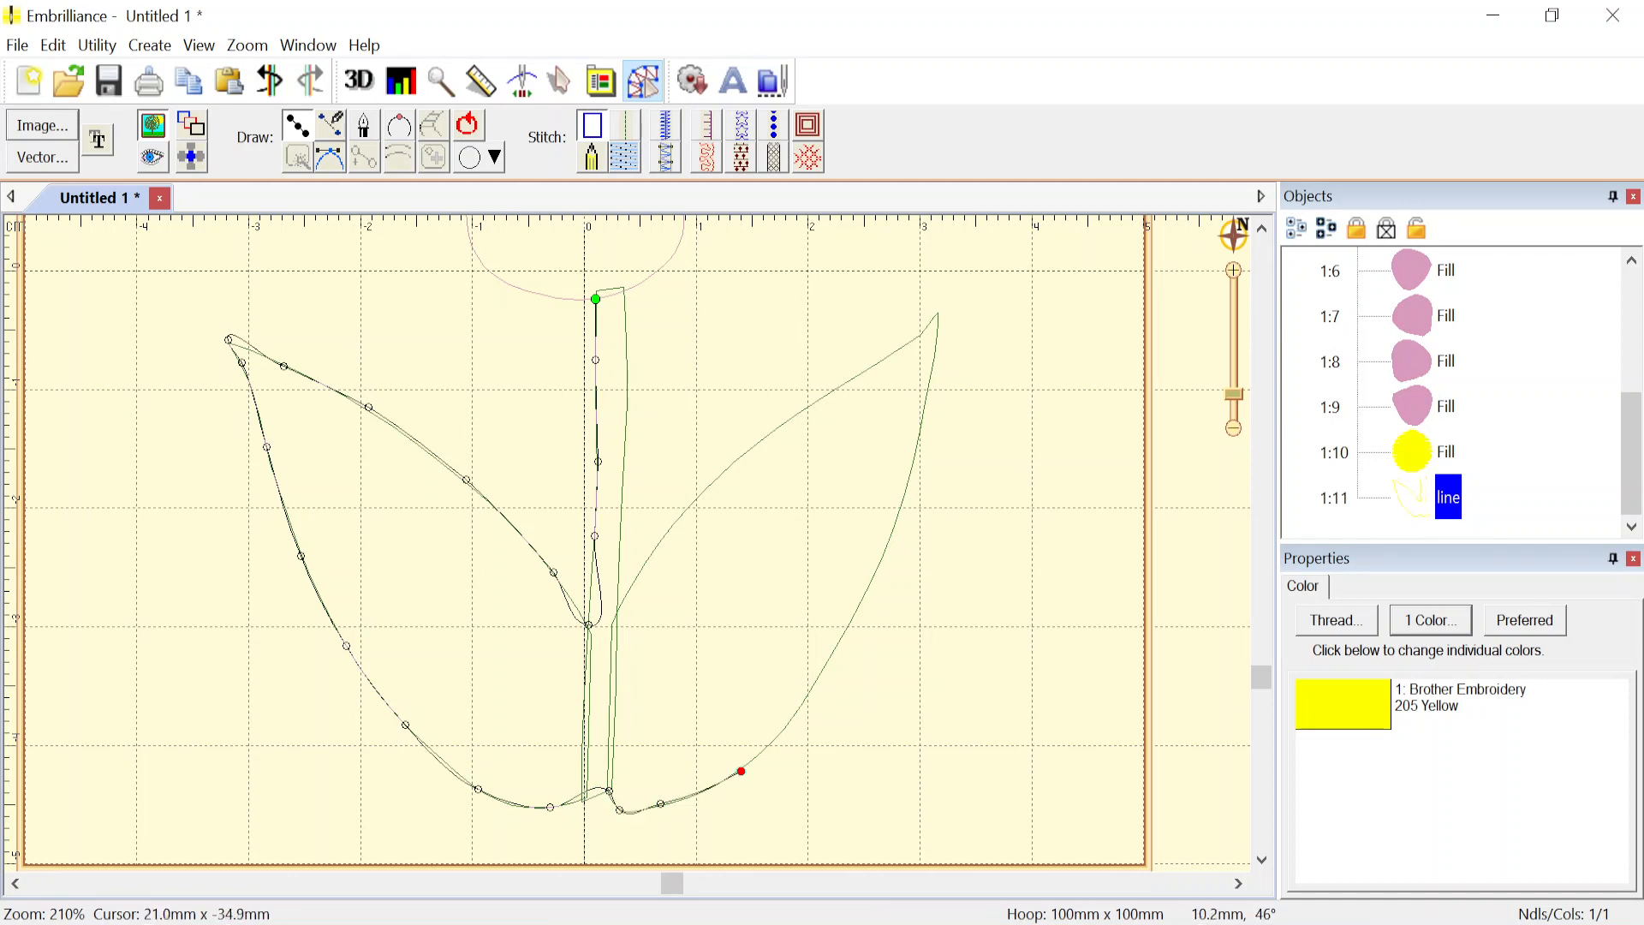
left_click(817, 685)
left_click(877, 570)
left_click(922, 431)
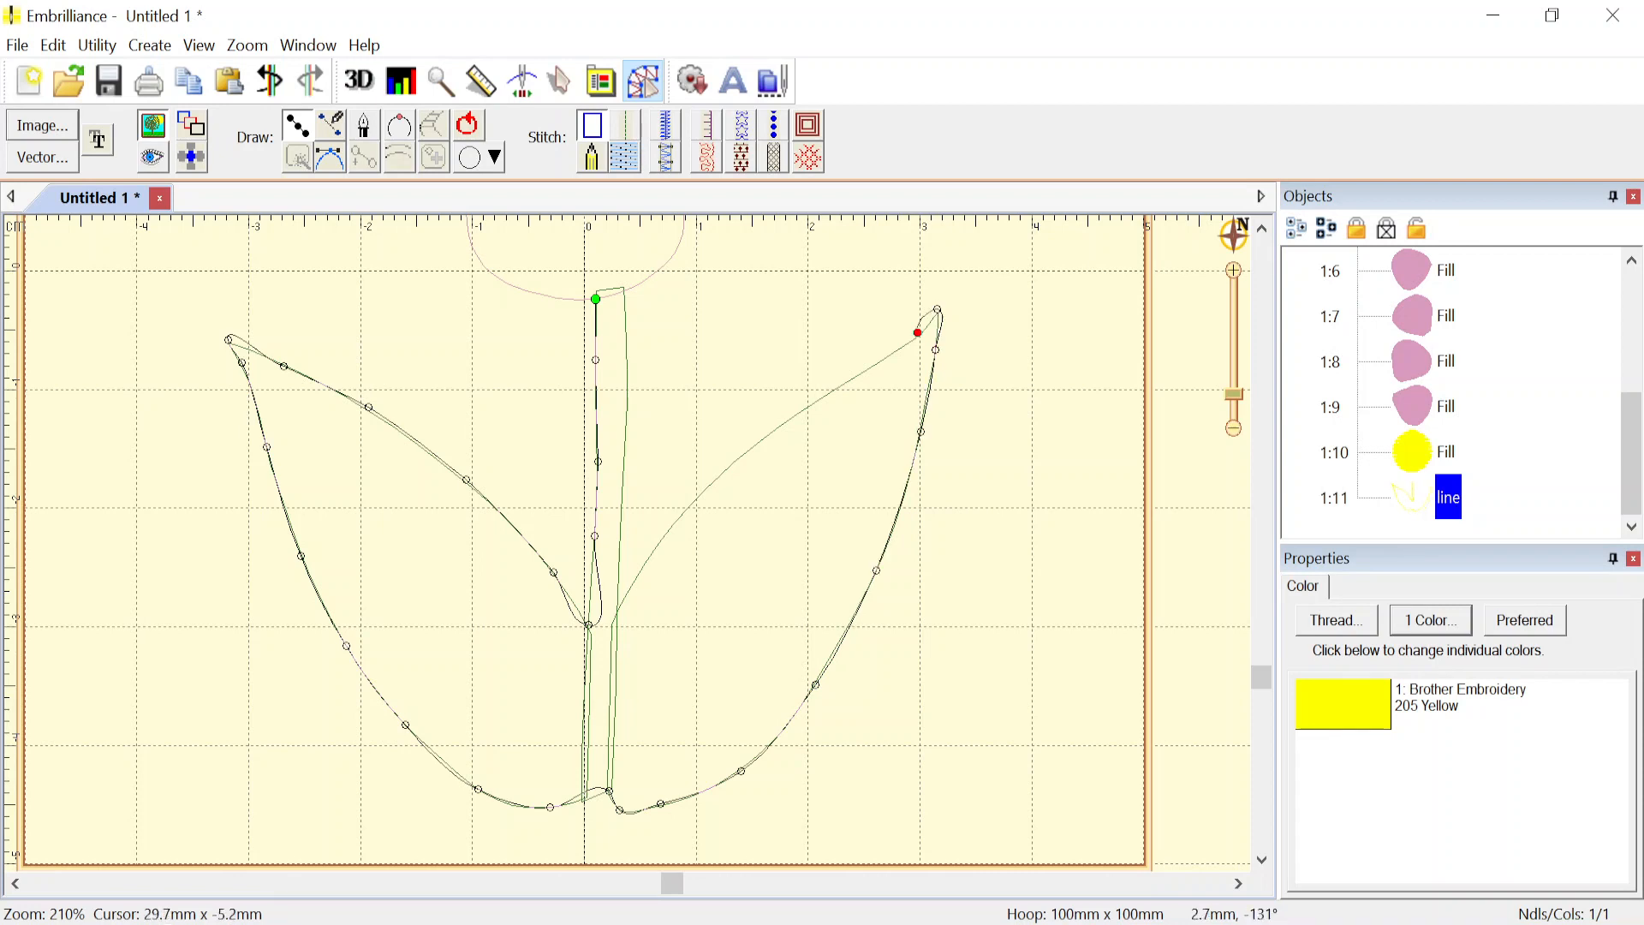
- Continue the outline from the right leaf's tip along its upper edge toward the stem
left_click(837, 388)
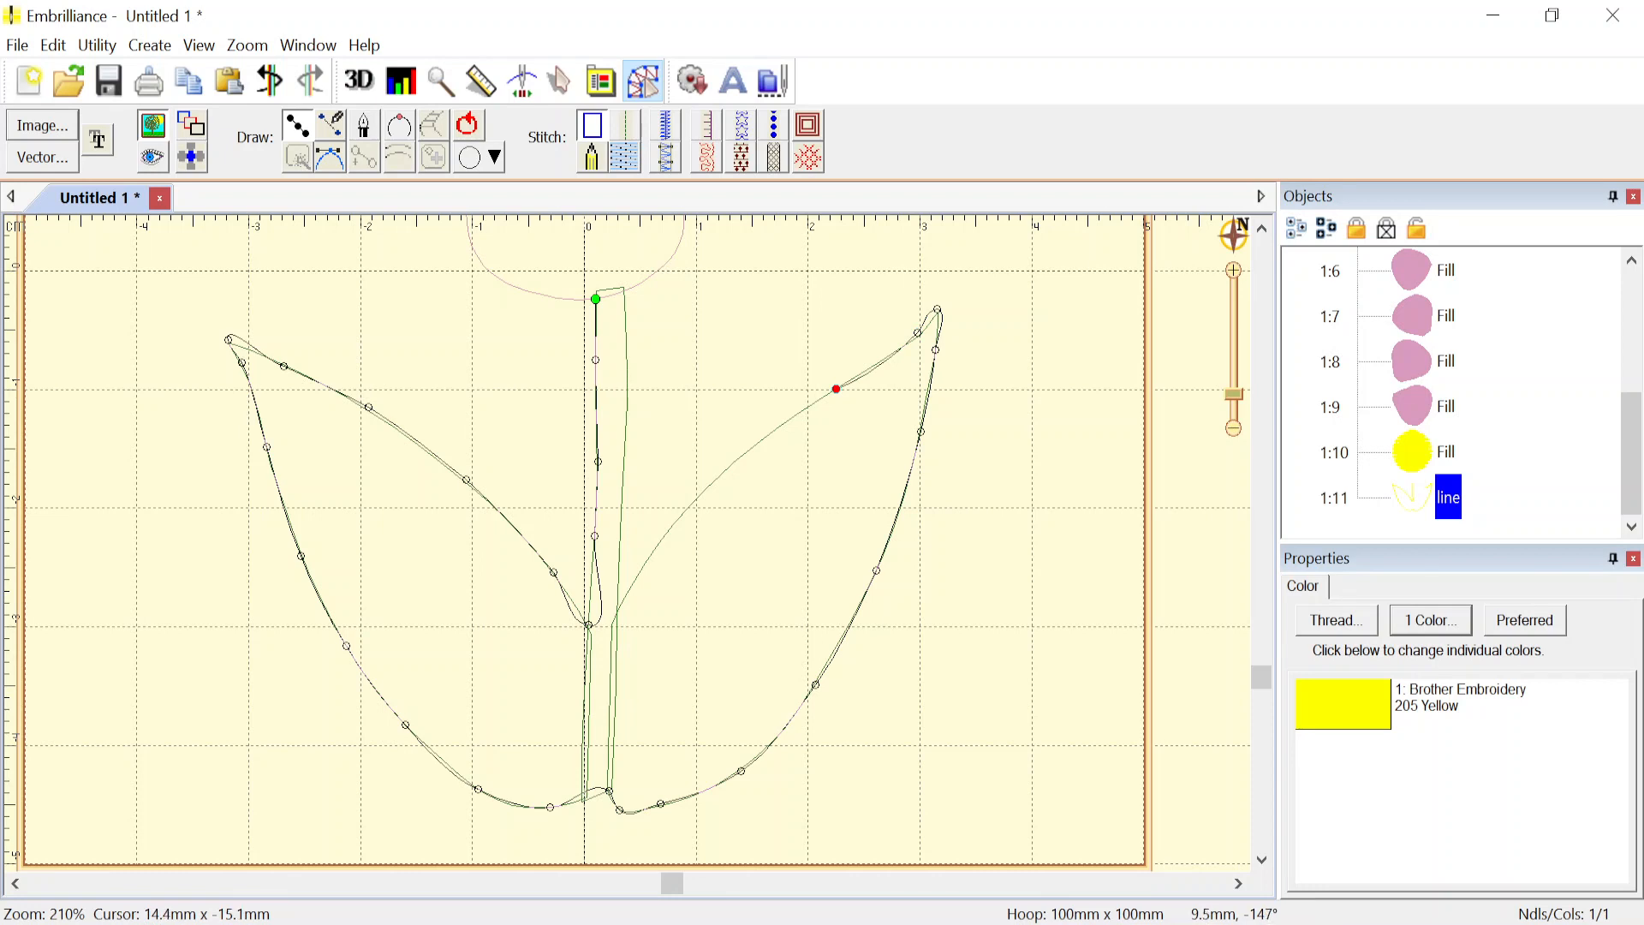
left_click(747, 449)
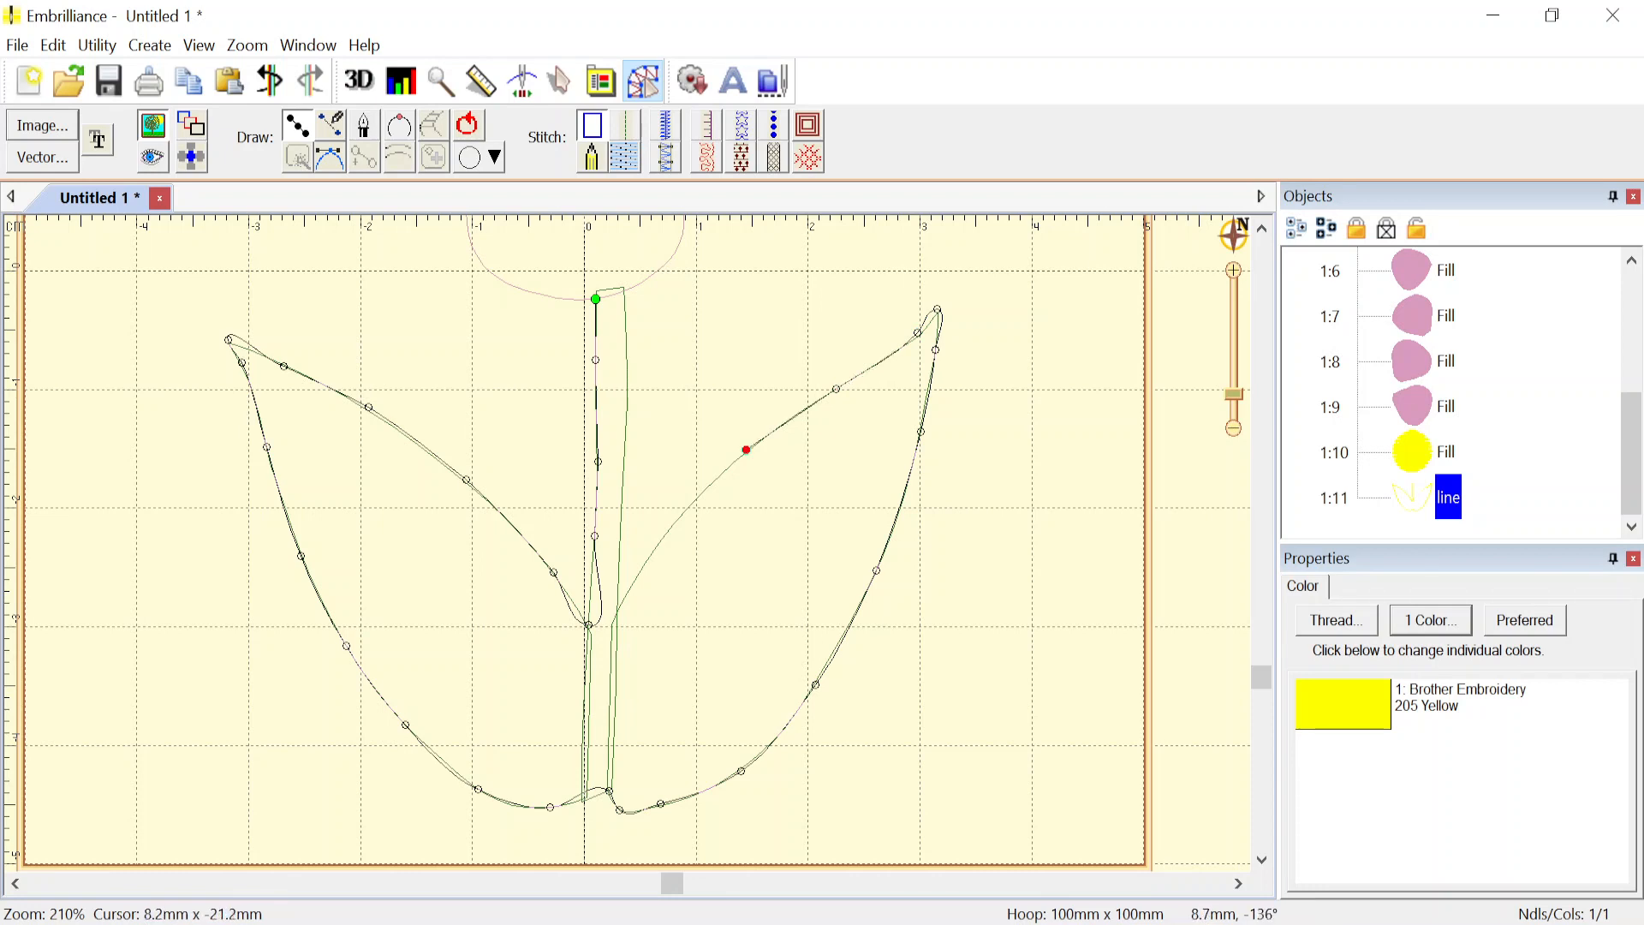
left_click(677, 521)
- Complete the outline up the stem's right edge to the bottom petal and finish the line
left_click(620, 558)
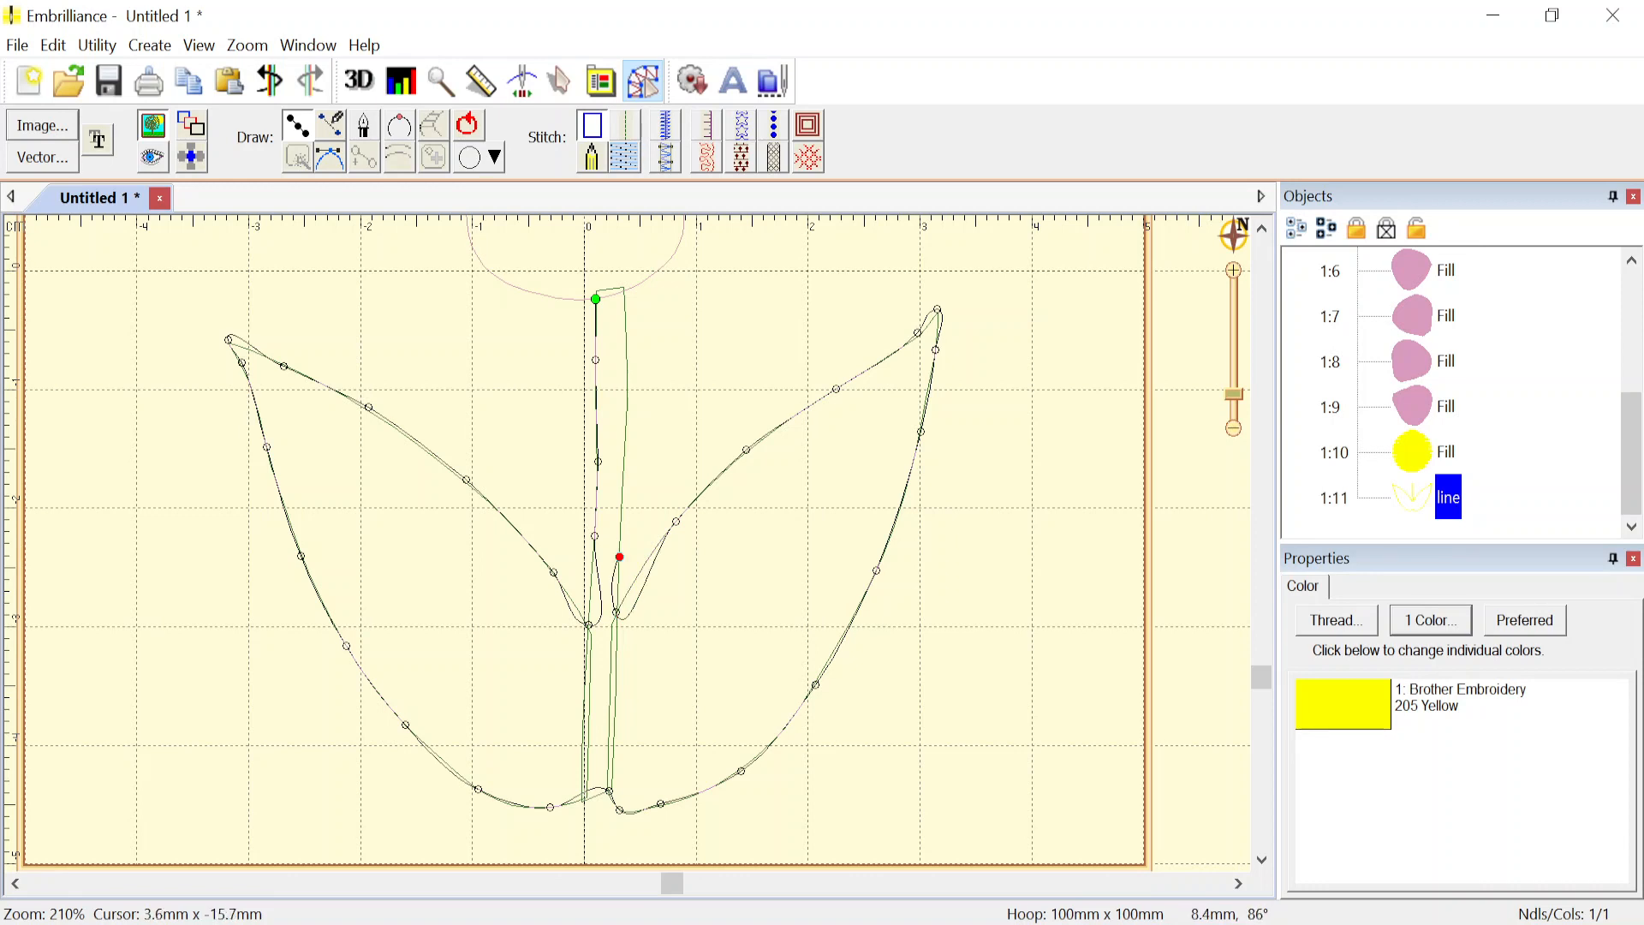
left_click(625, 457)
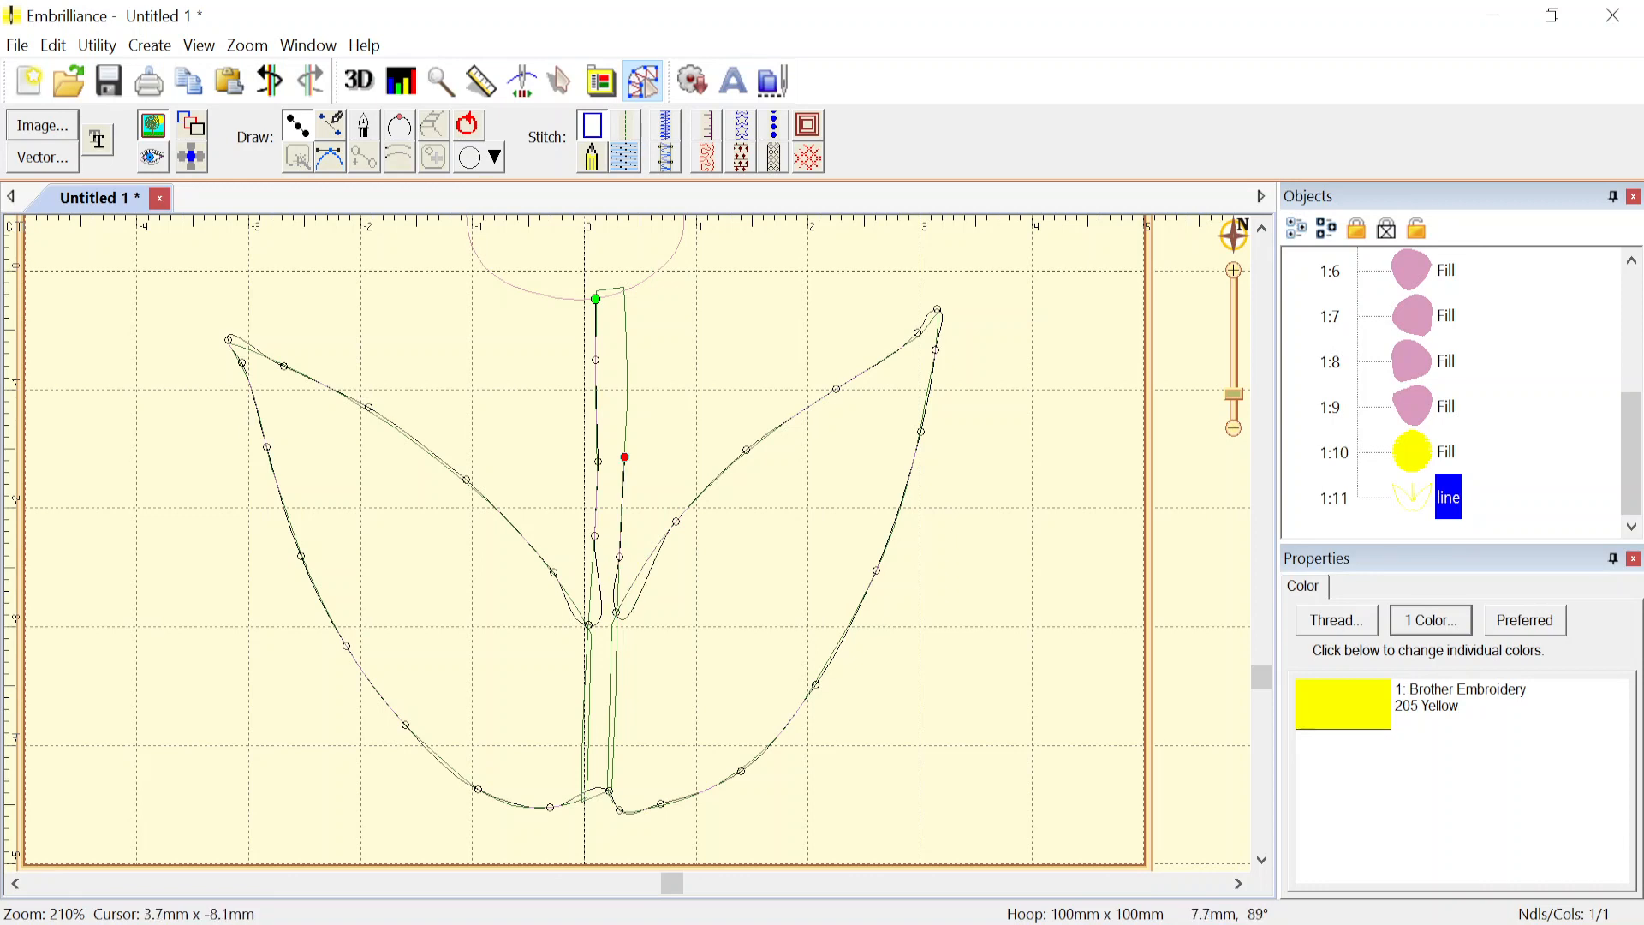
left_click(627, 367)
left_click(625, 291)
key("Return")
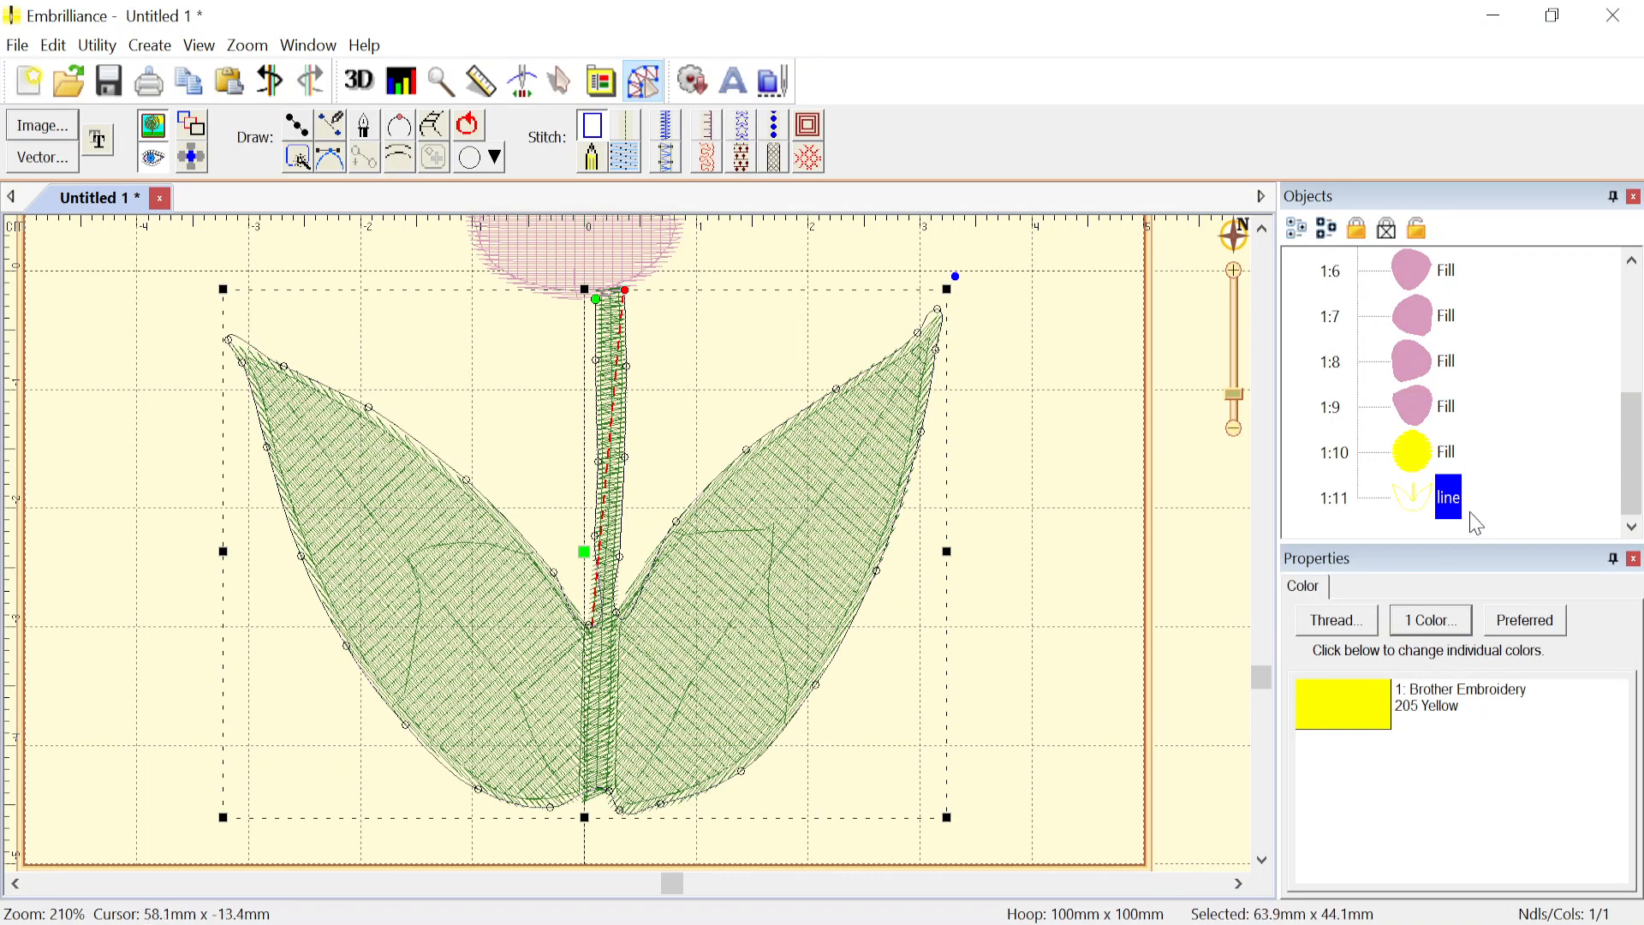
- Change the new outline's thread colour to Brother Embroidery 100 Black
double_click(1380, 725)
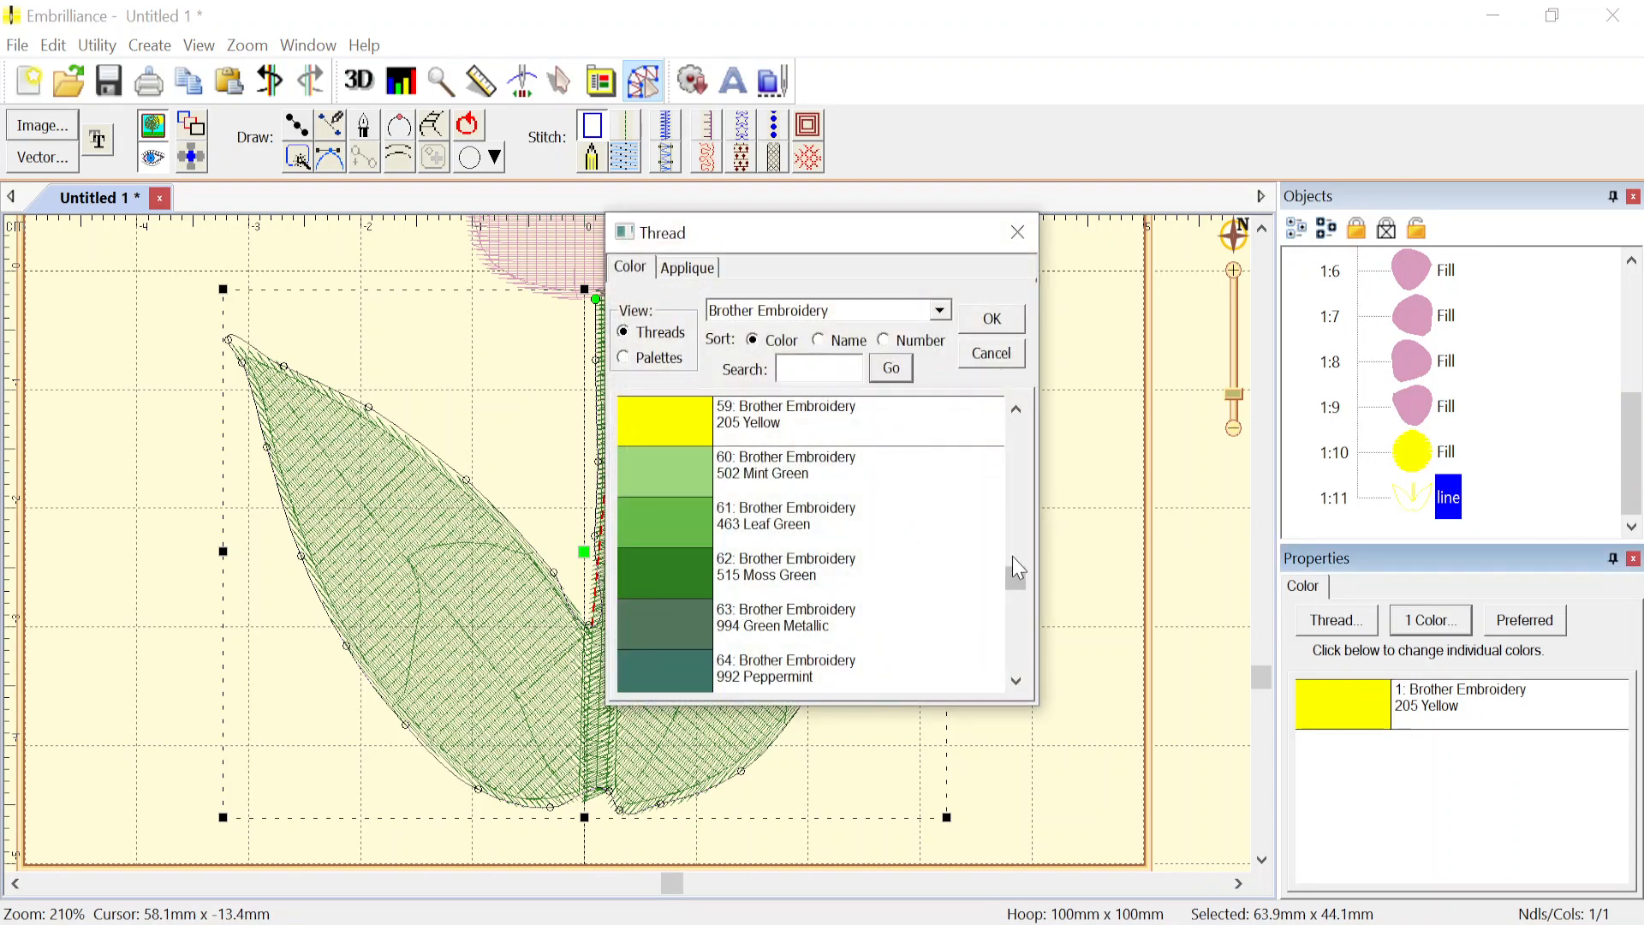
mouse_move(1018, 568)
left_mouse_down()
mouse_move(1017, 424)
mouse_move(1018, 467)
left_mouse_up()
left_click(833, 541)
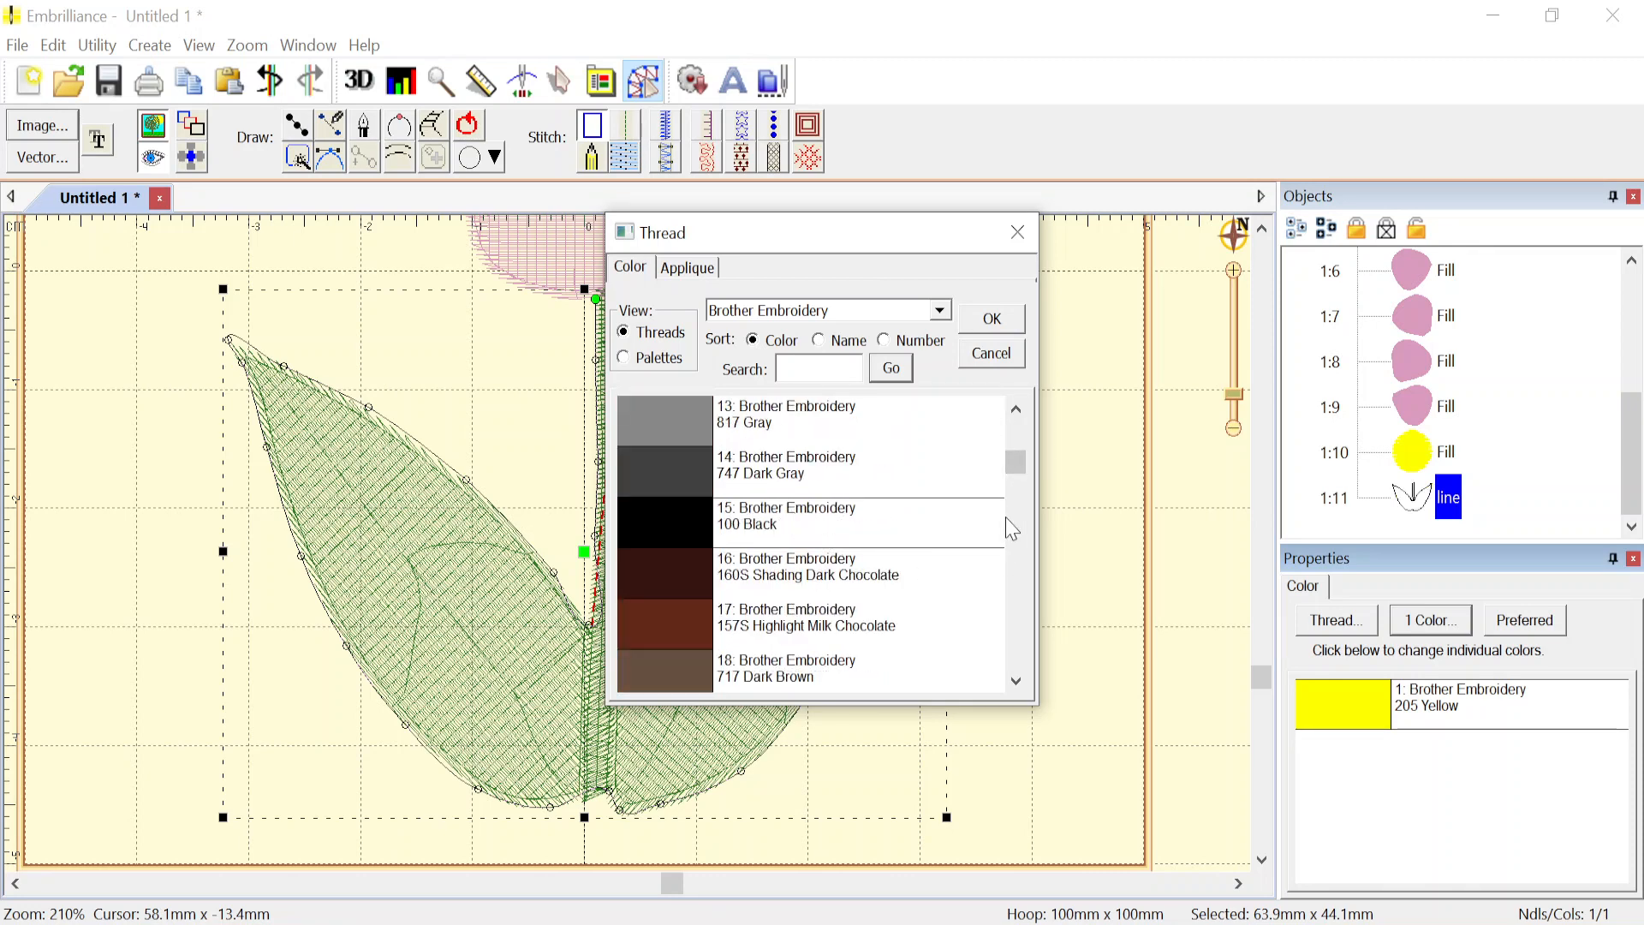
left_click(996, 324)
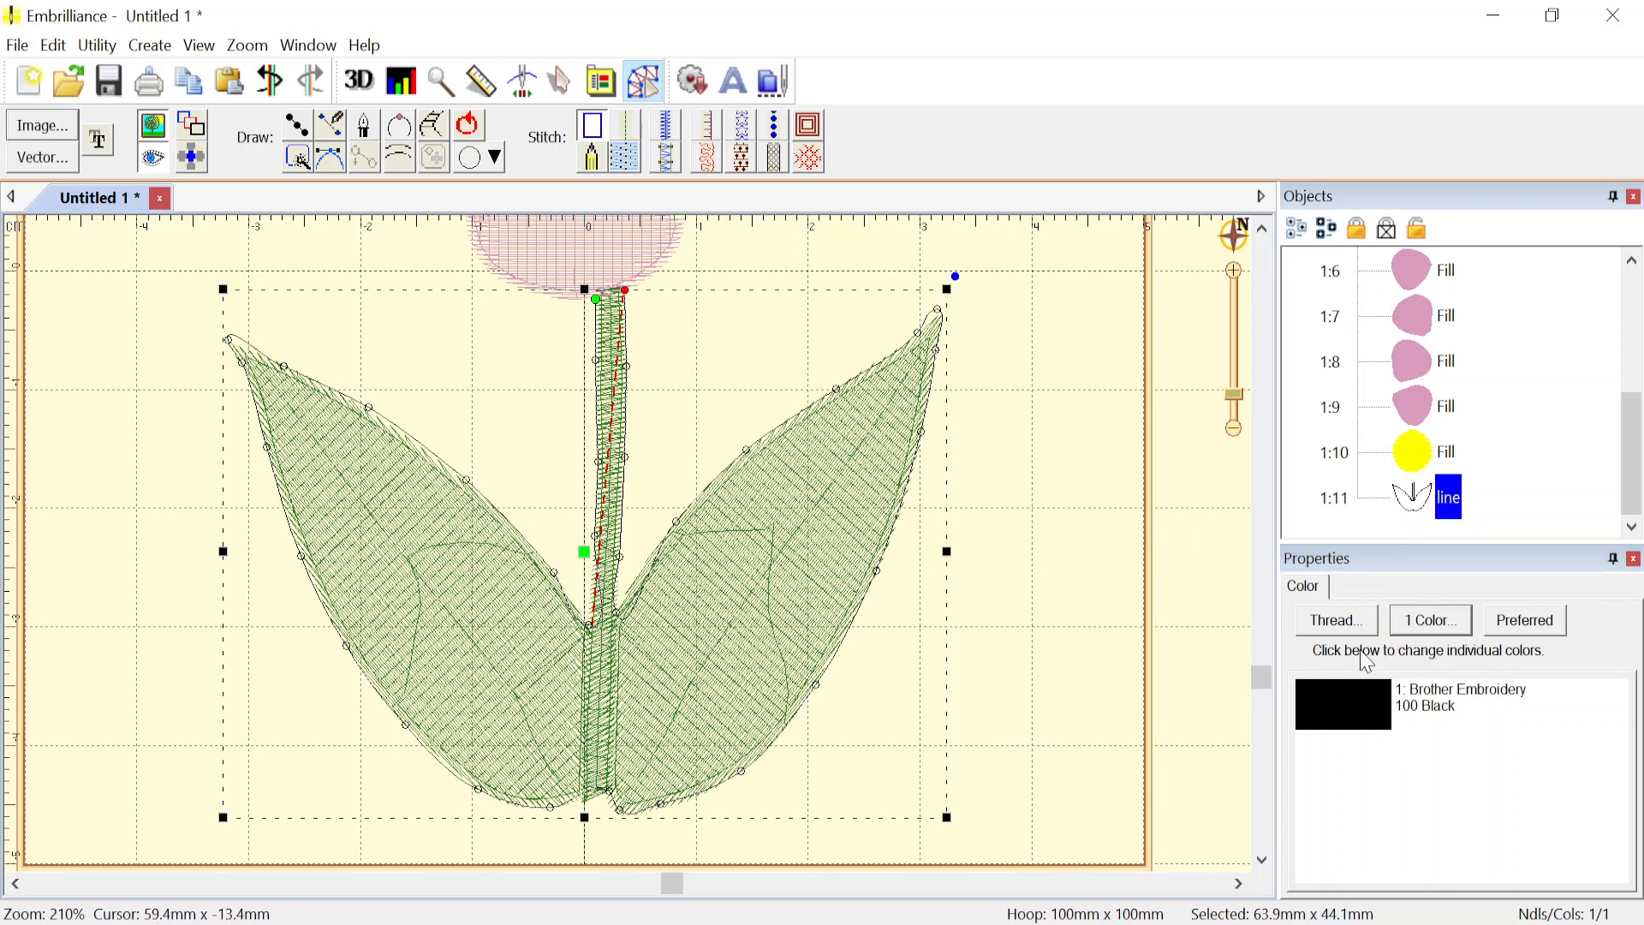
- Convert the black stem-and-leaf outline to a Run stitch and set its type to BackStitch
left_click(635, 137)
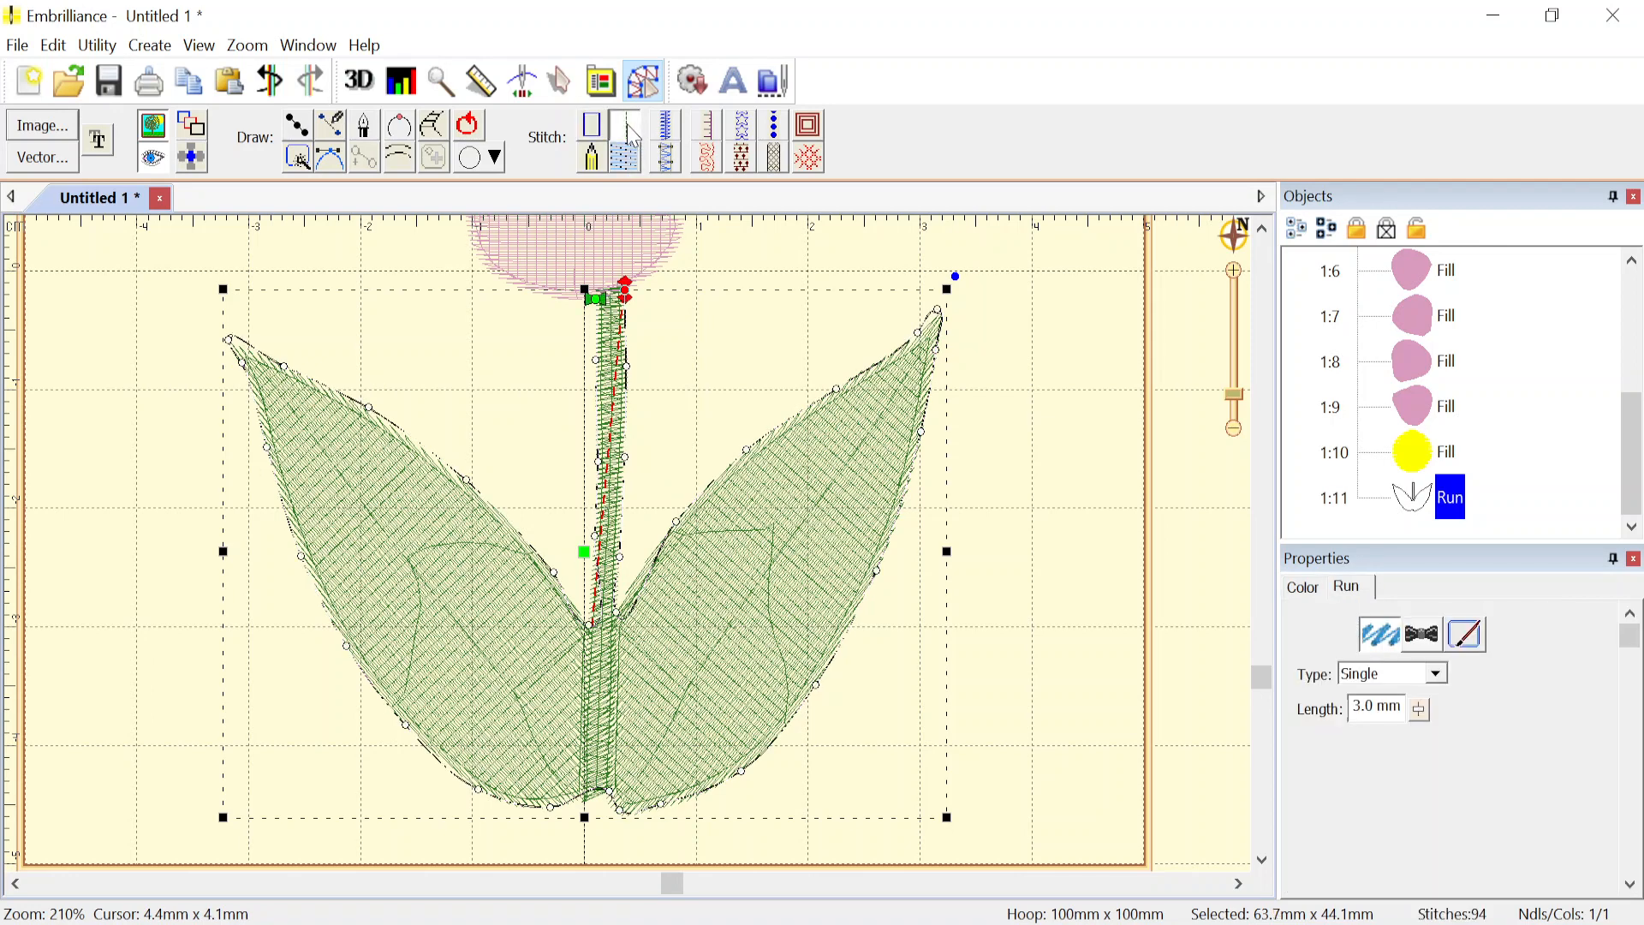
left_click(1439, 673)
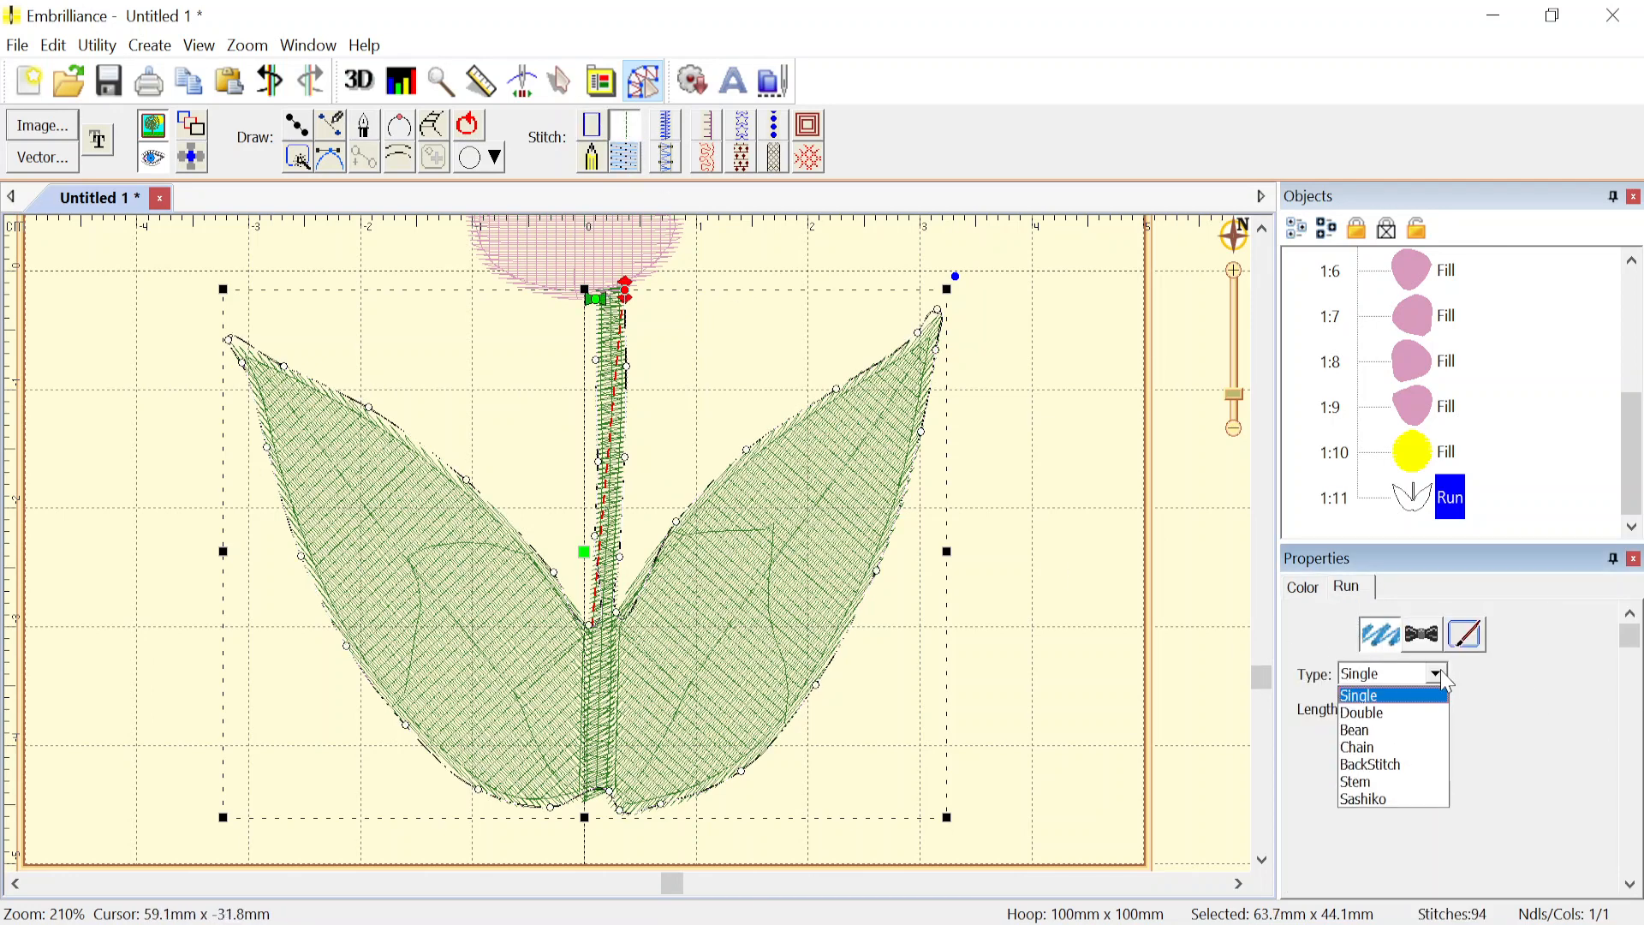
left_click(1405, 766)
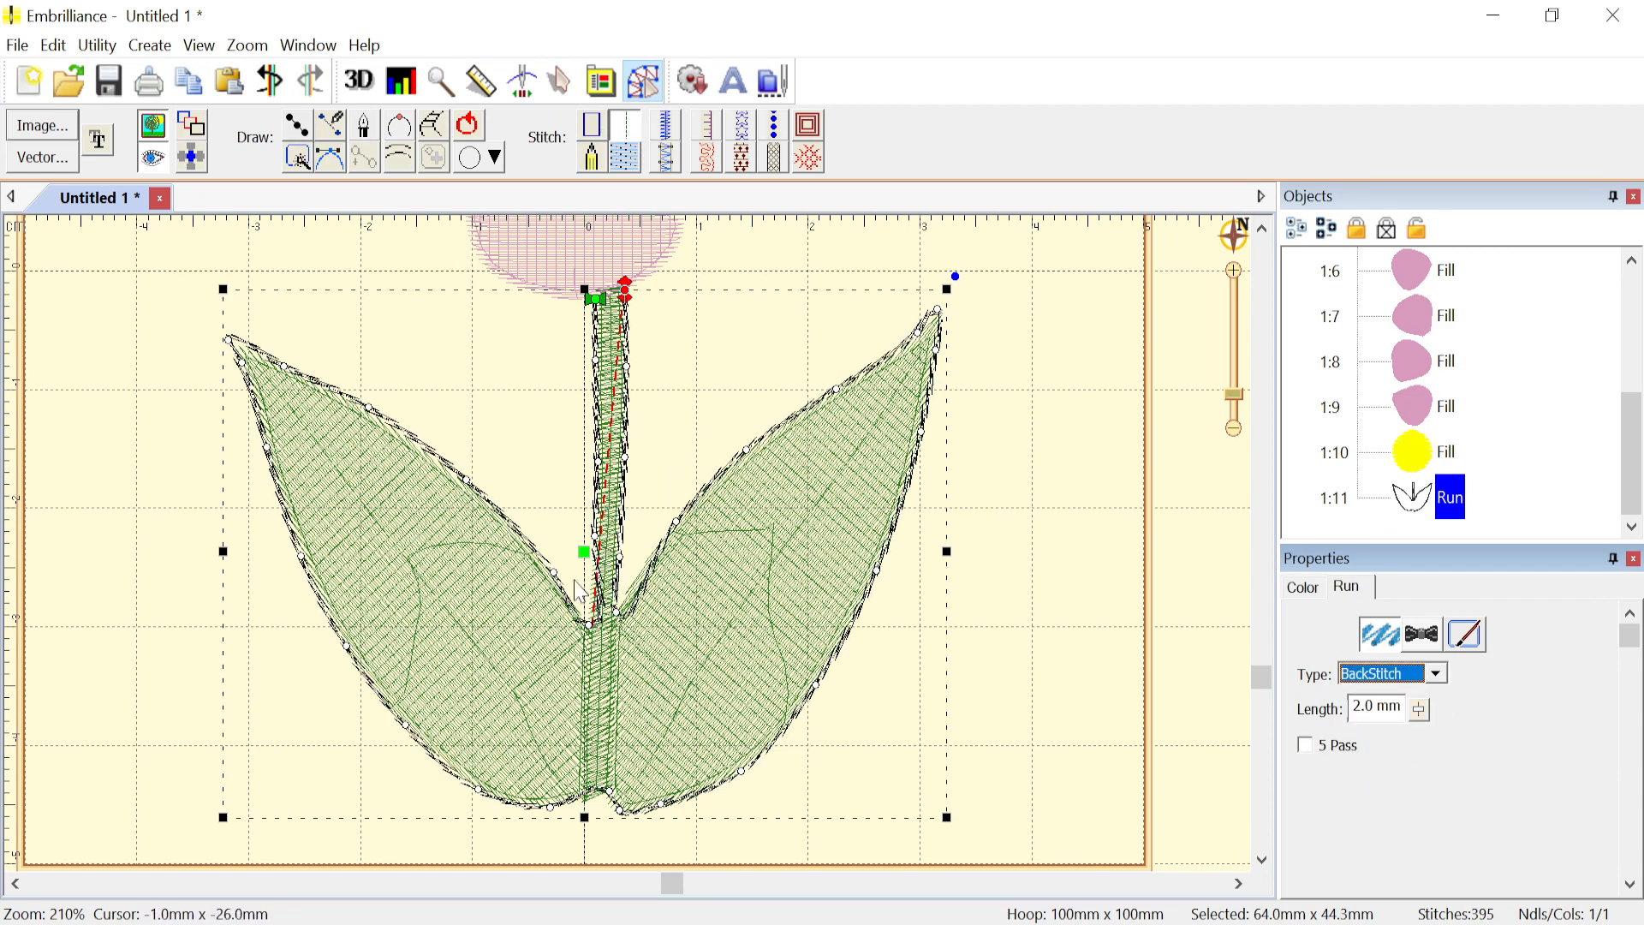
- Sharpen the outline corner where the left leaf's upper edge meets the stem: make its node a cusp and align its curve handles with both edges
scroll(591, 599, "up", 2)
scroll(634, 557, "up", 1)
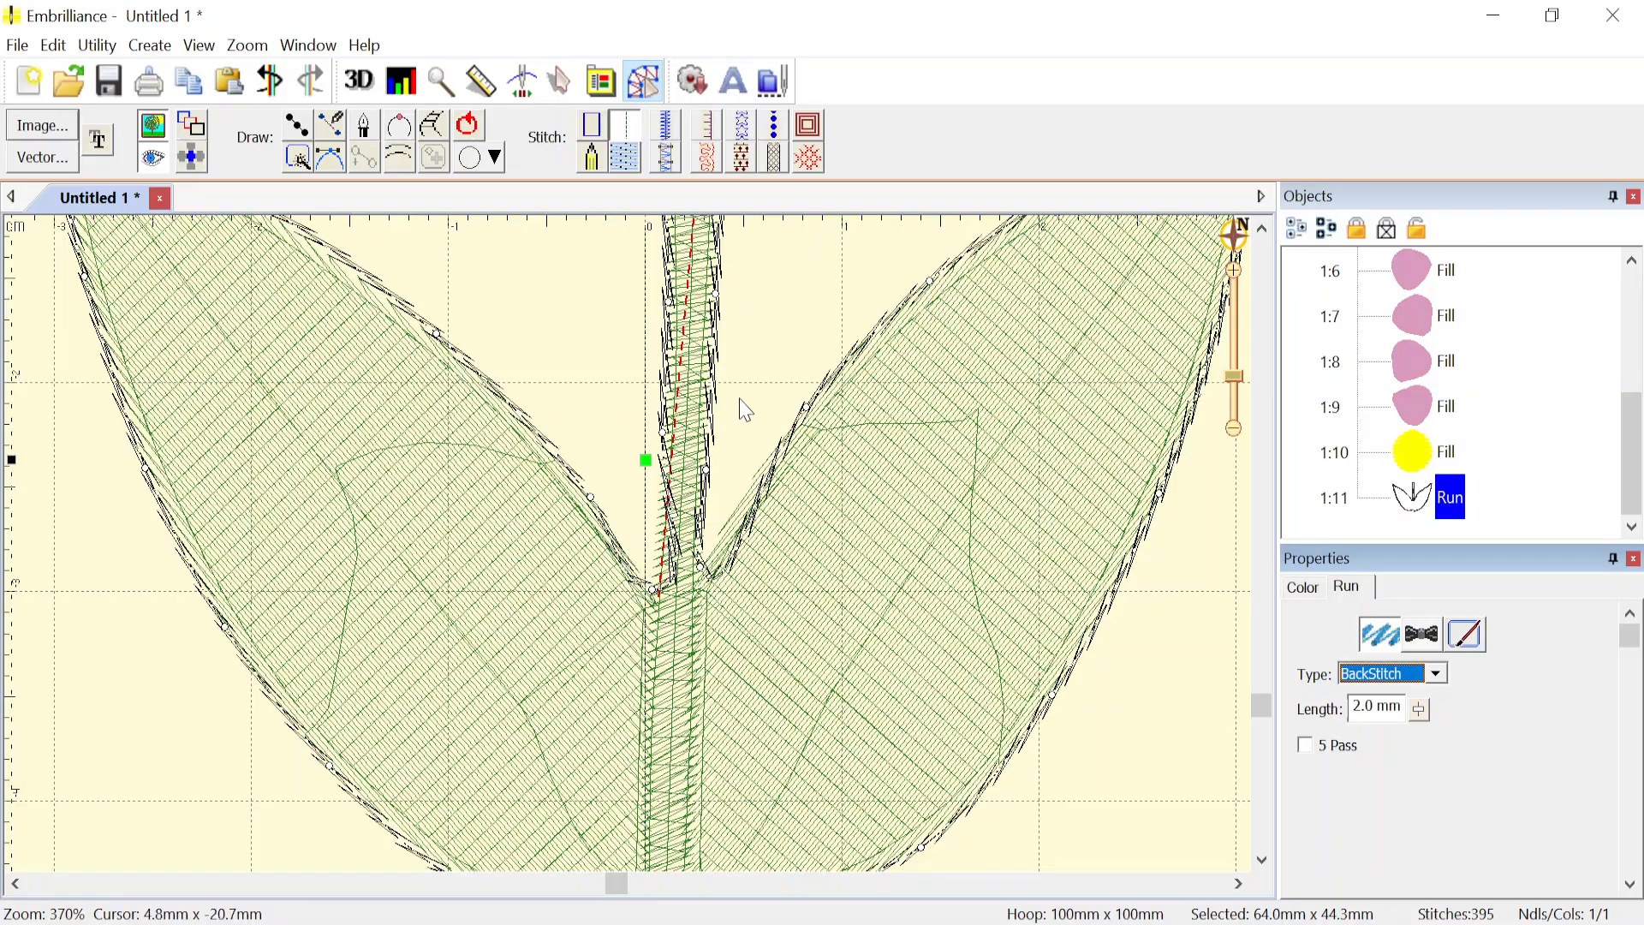
scroll(634, 556, "up", 2)
scroll(634, 557, "down", 2)
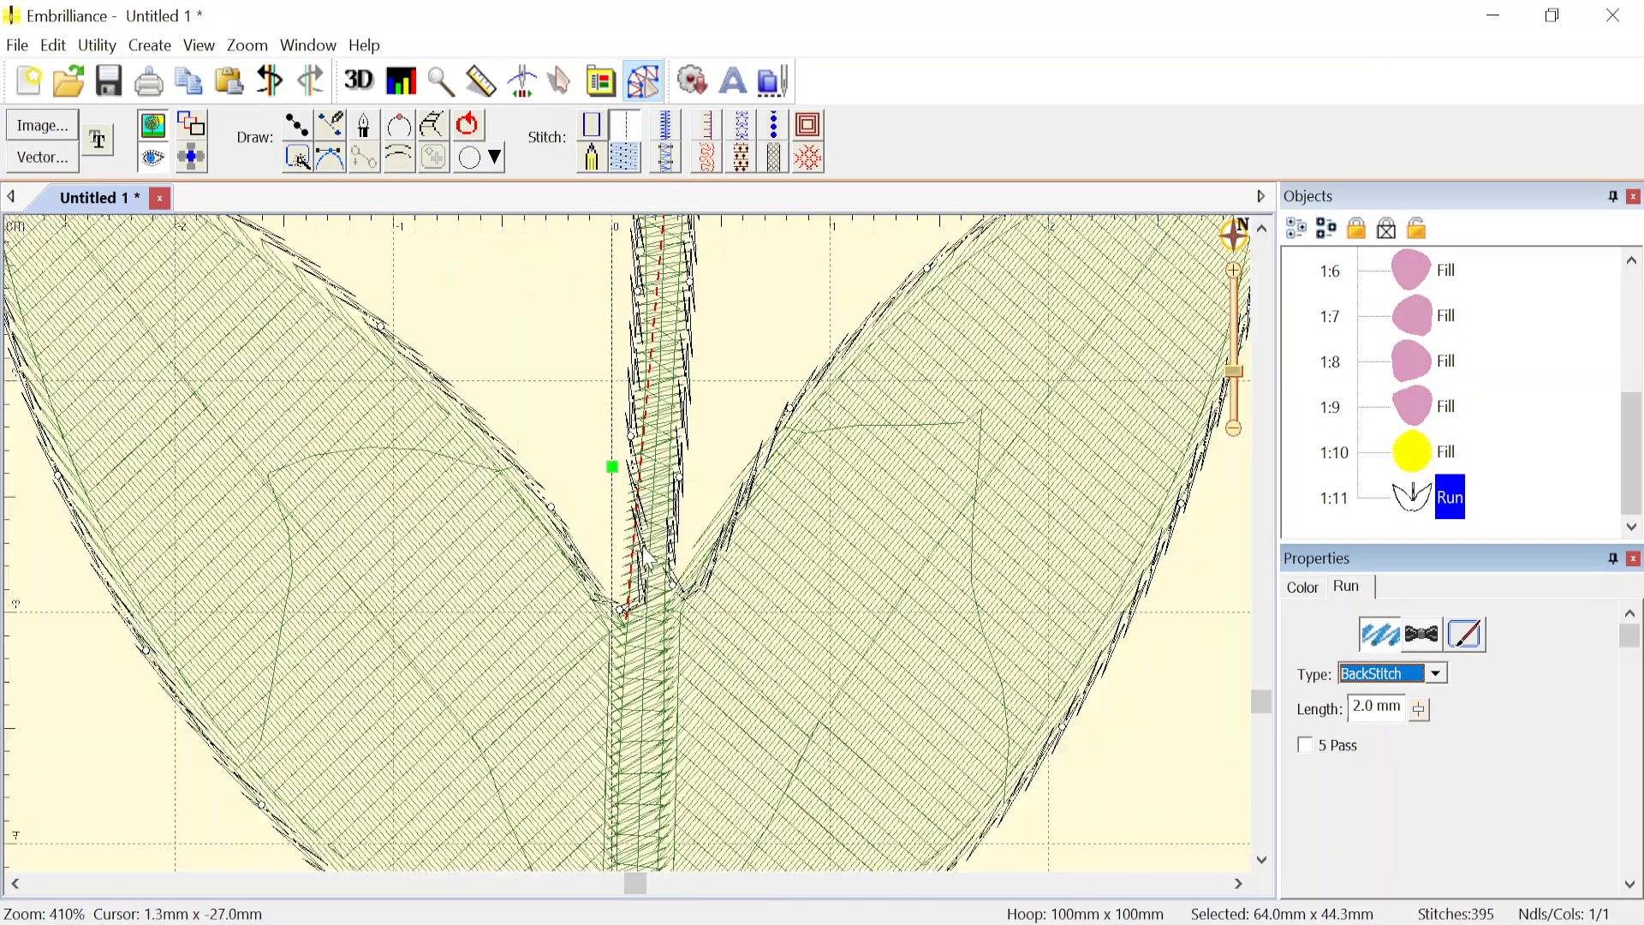
scroll(633, 557, "up", 3)
scroll(634, 556, "up", 1)
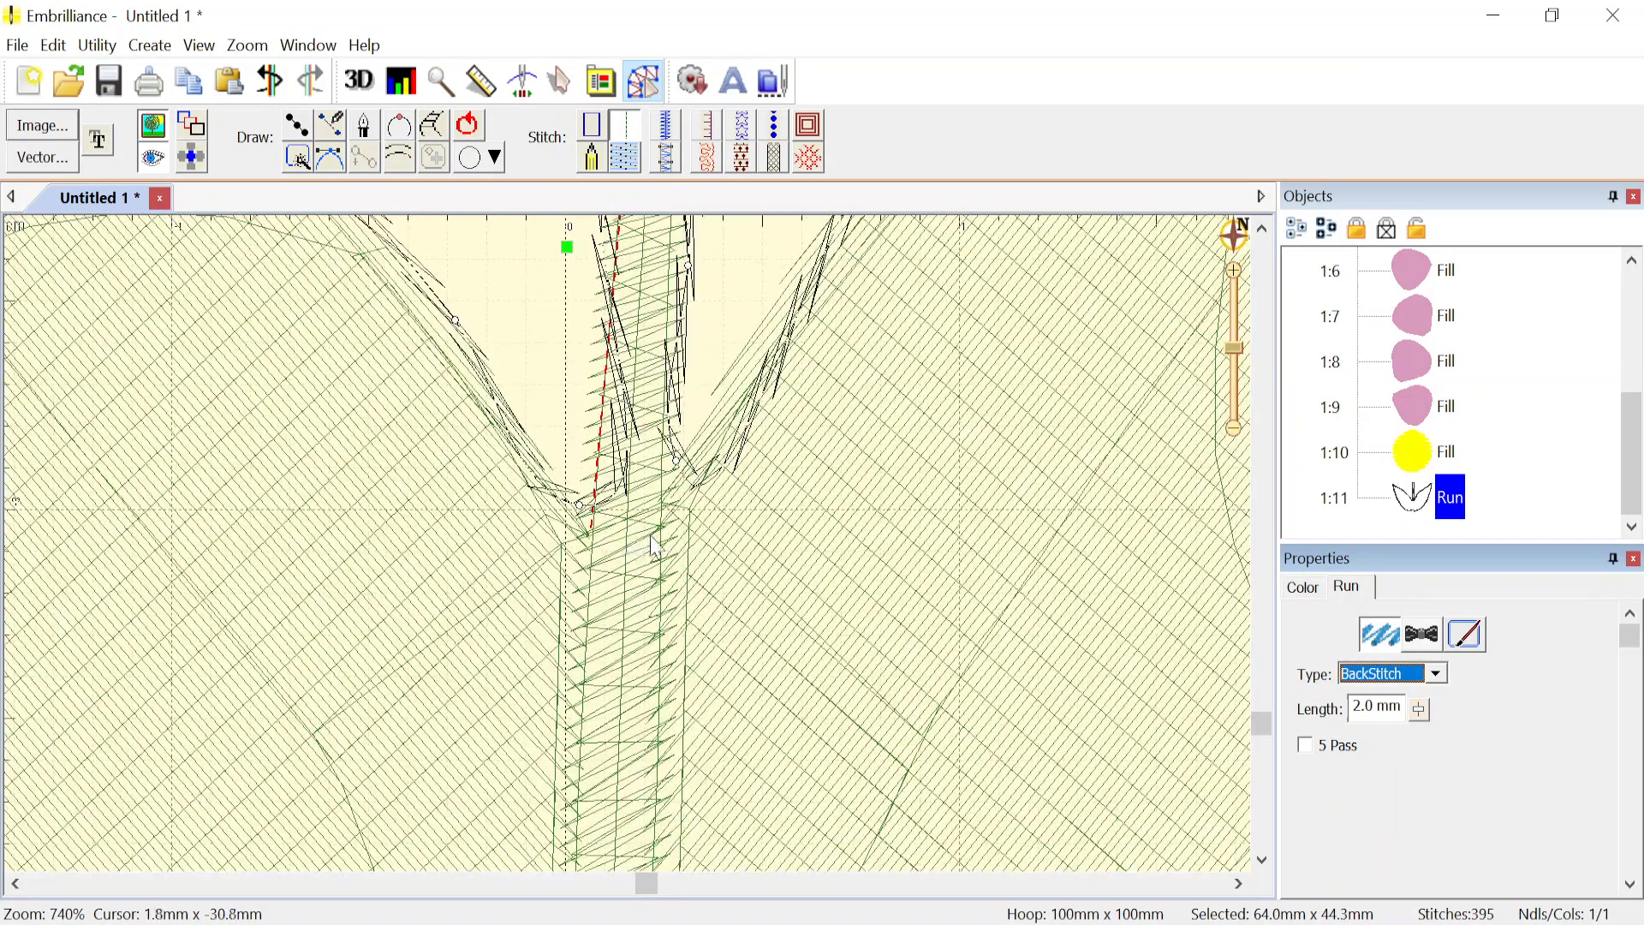
left_click(583, 516)
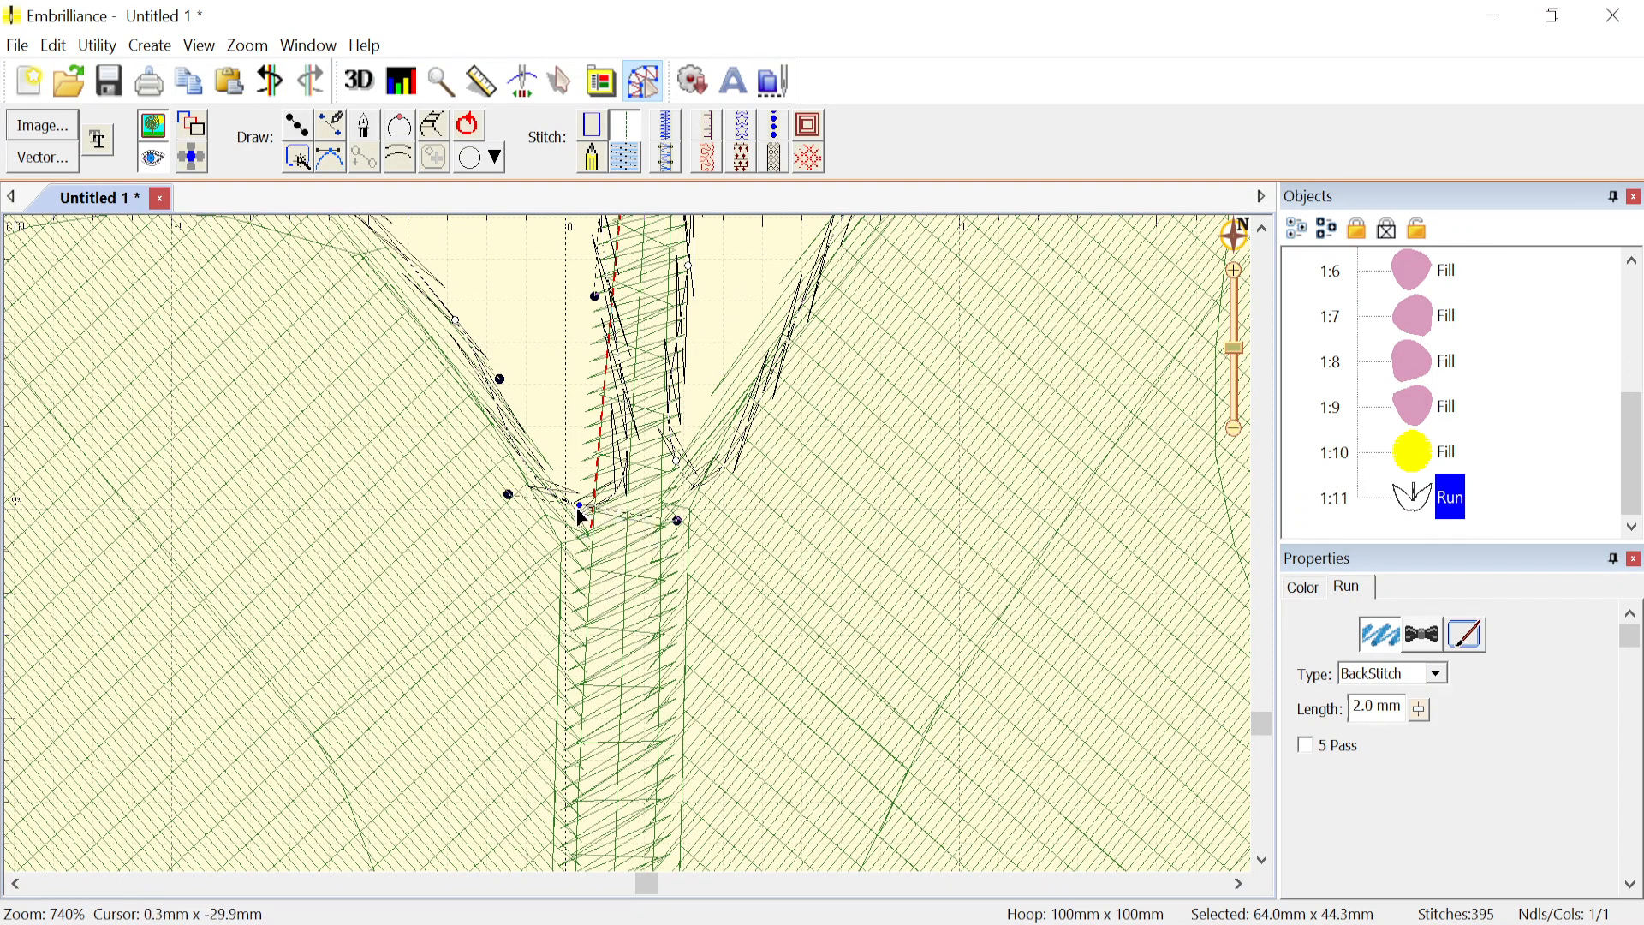
right_click(583, 515)
left_click(628, 552)
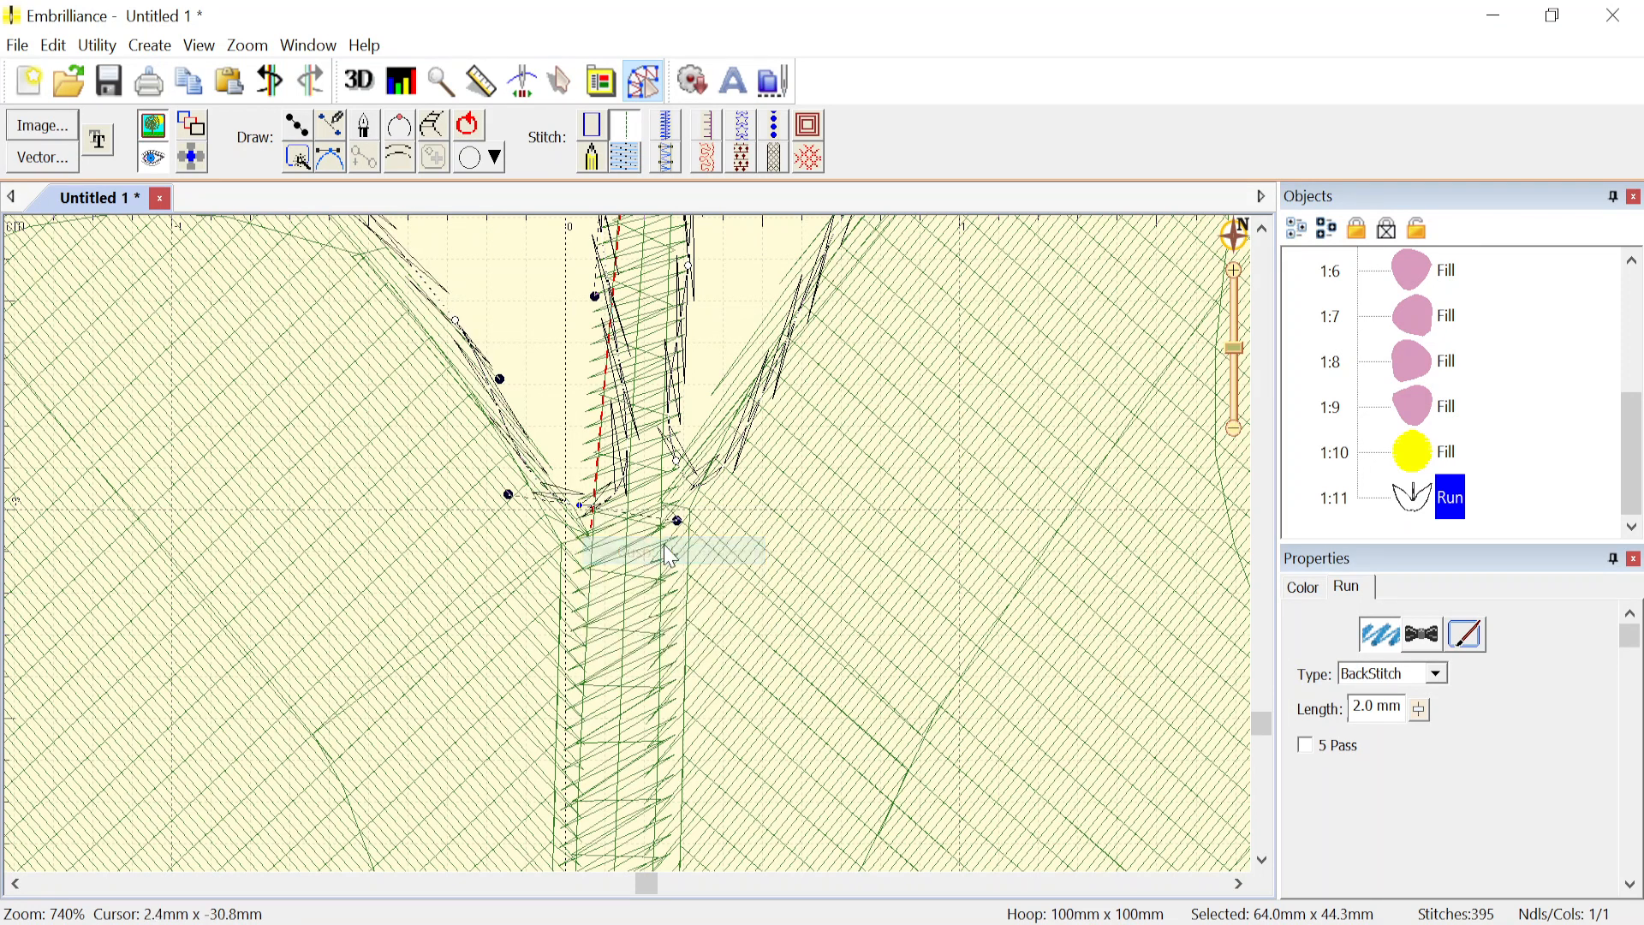
left_click_drag(678, 520, 590, 426)
left_click_drag(509, 494, 541, 456)
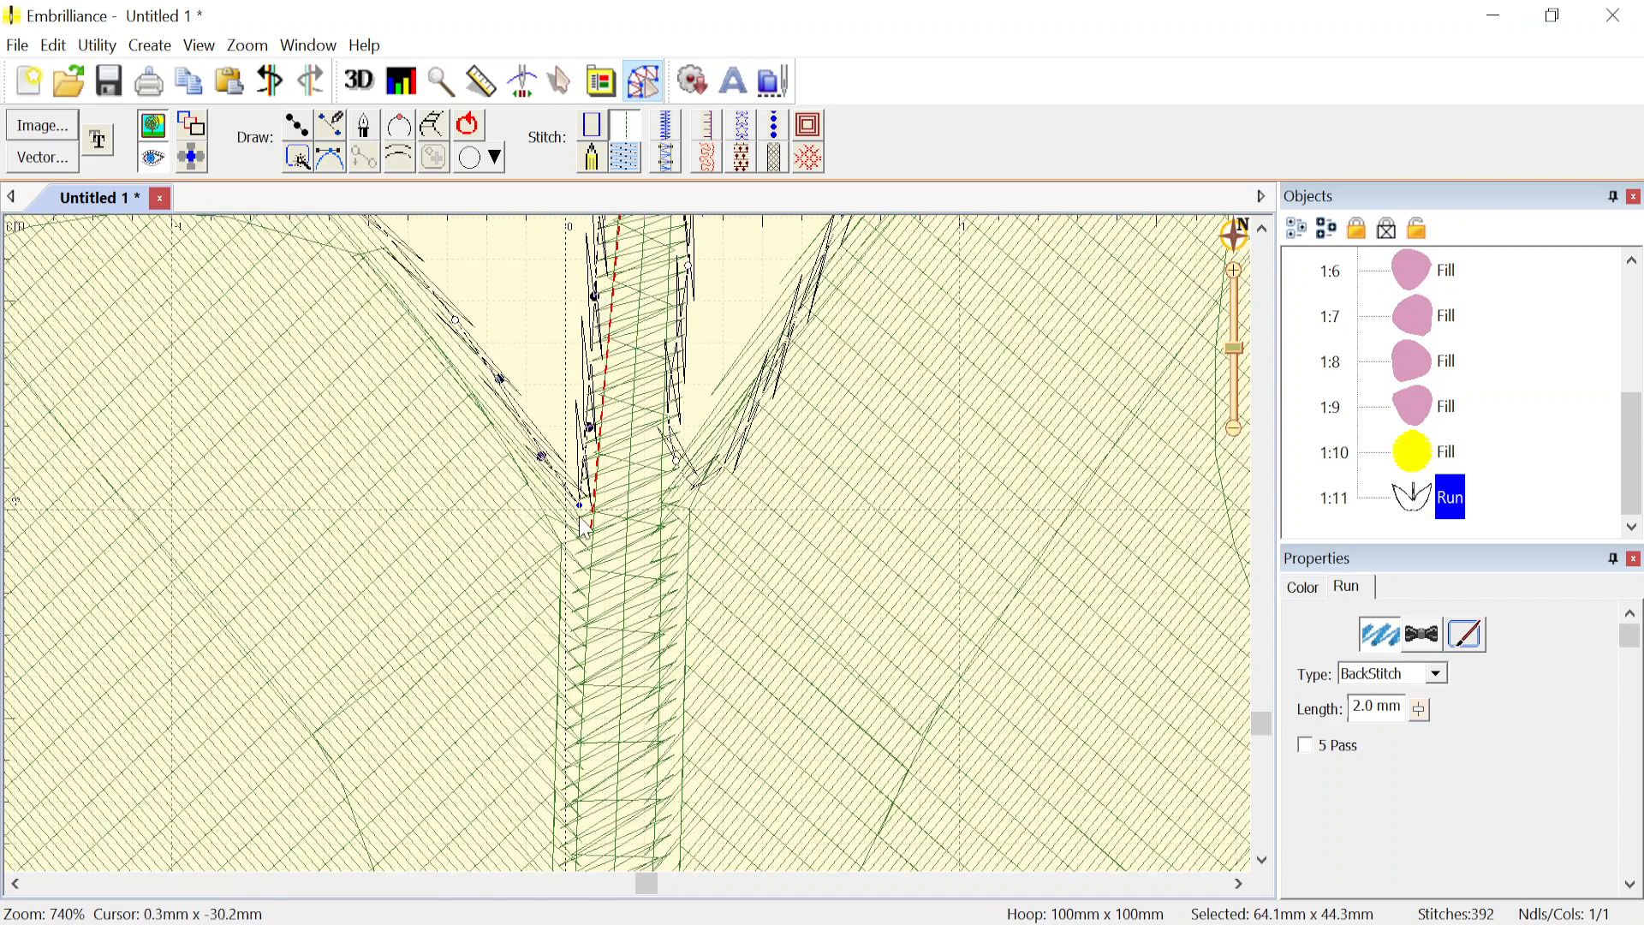
left_click_drag(579, 507, 579, 512)
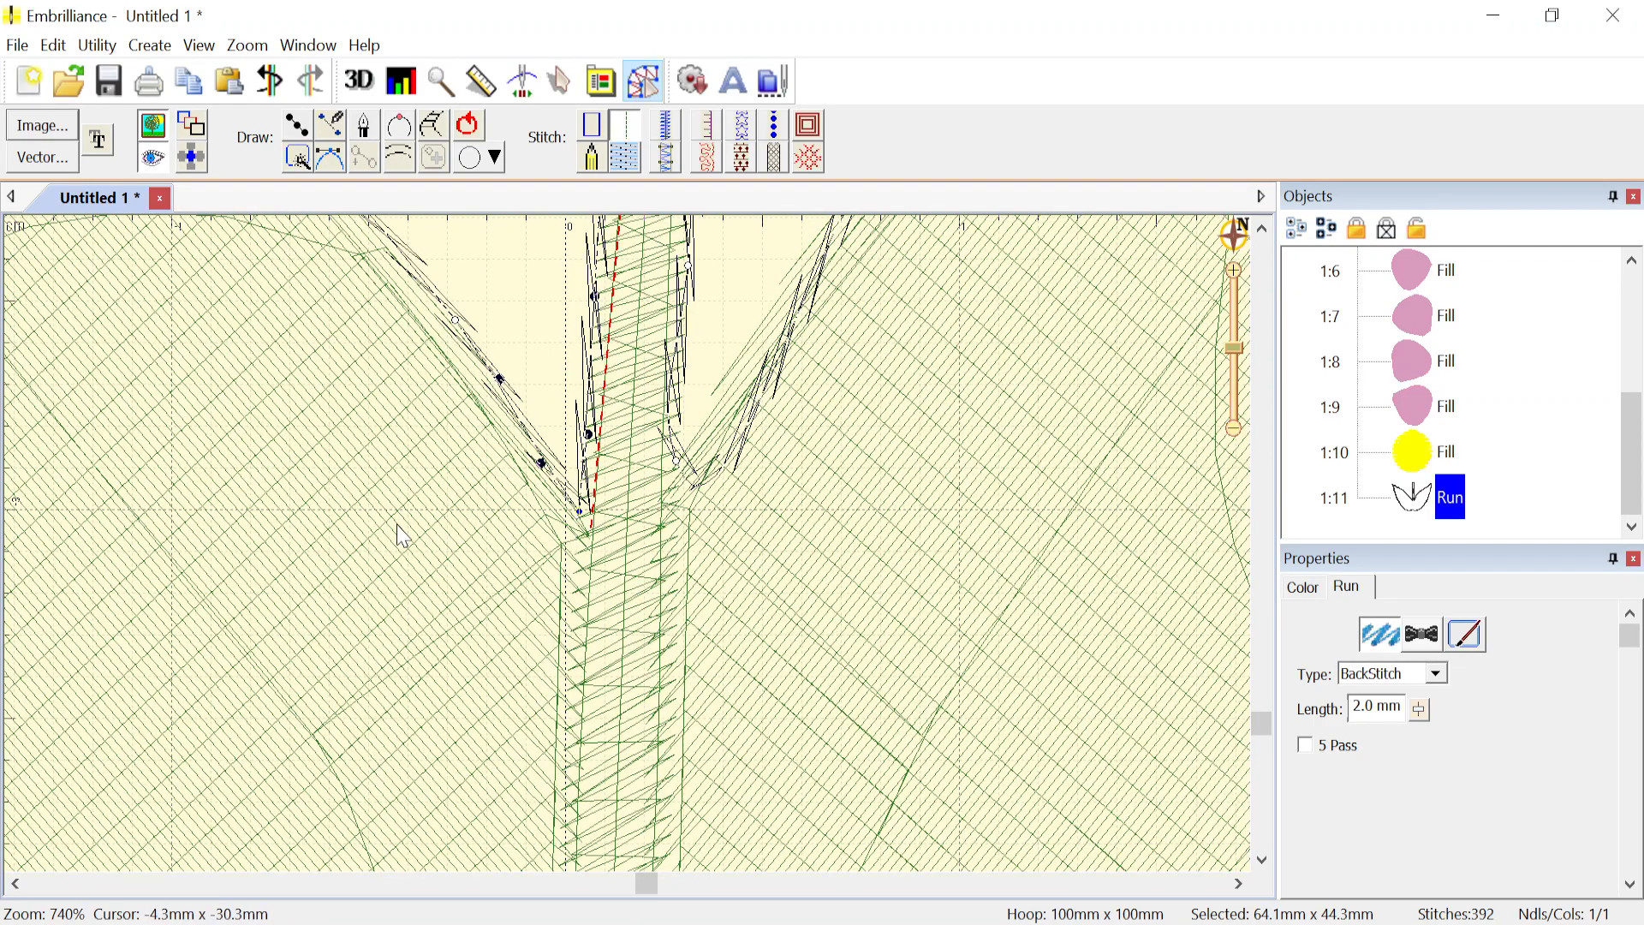
- Sharpen the outline at the left leaf's tip by making its node a cusp and pulling the upper curve handle in towards the leaf
scroll(397, 520, "down", 4)
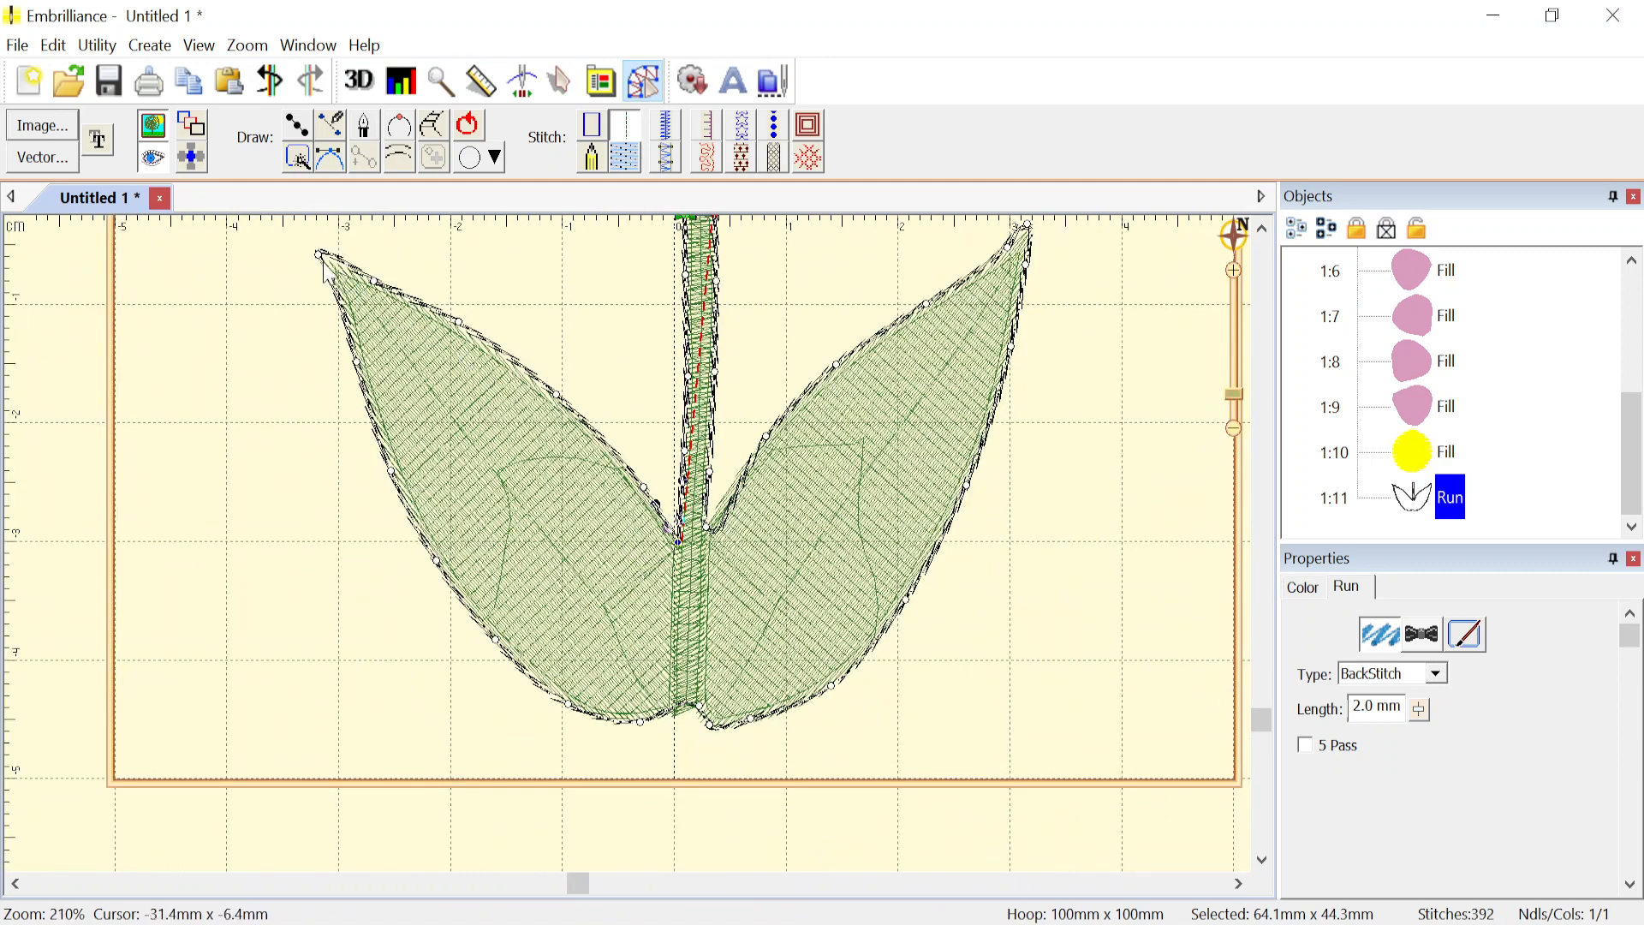
scroll(323, 257, "up", 2)
scroll(634, 556, "up", 1)
scroll(634, 557, "up", 2)
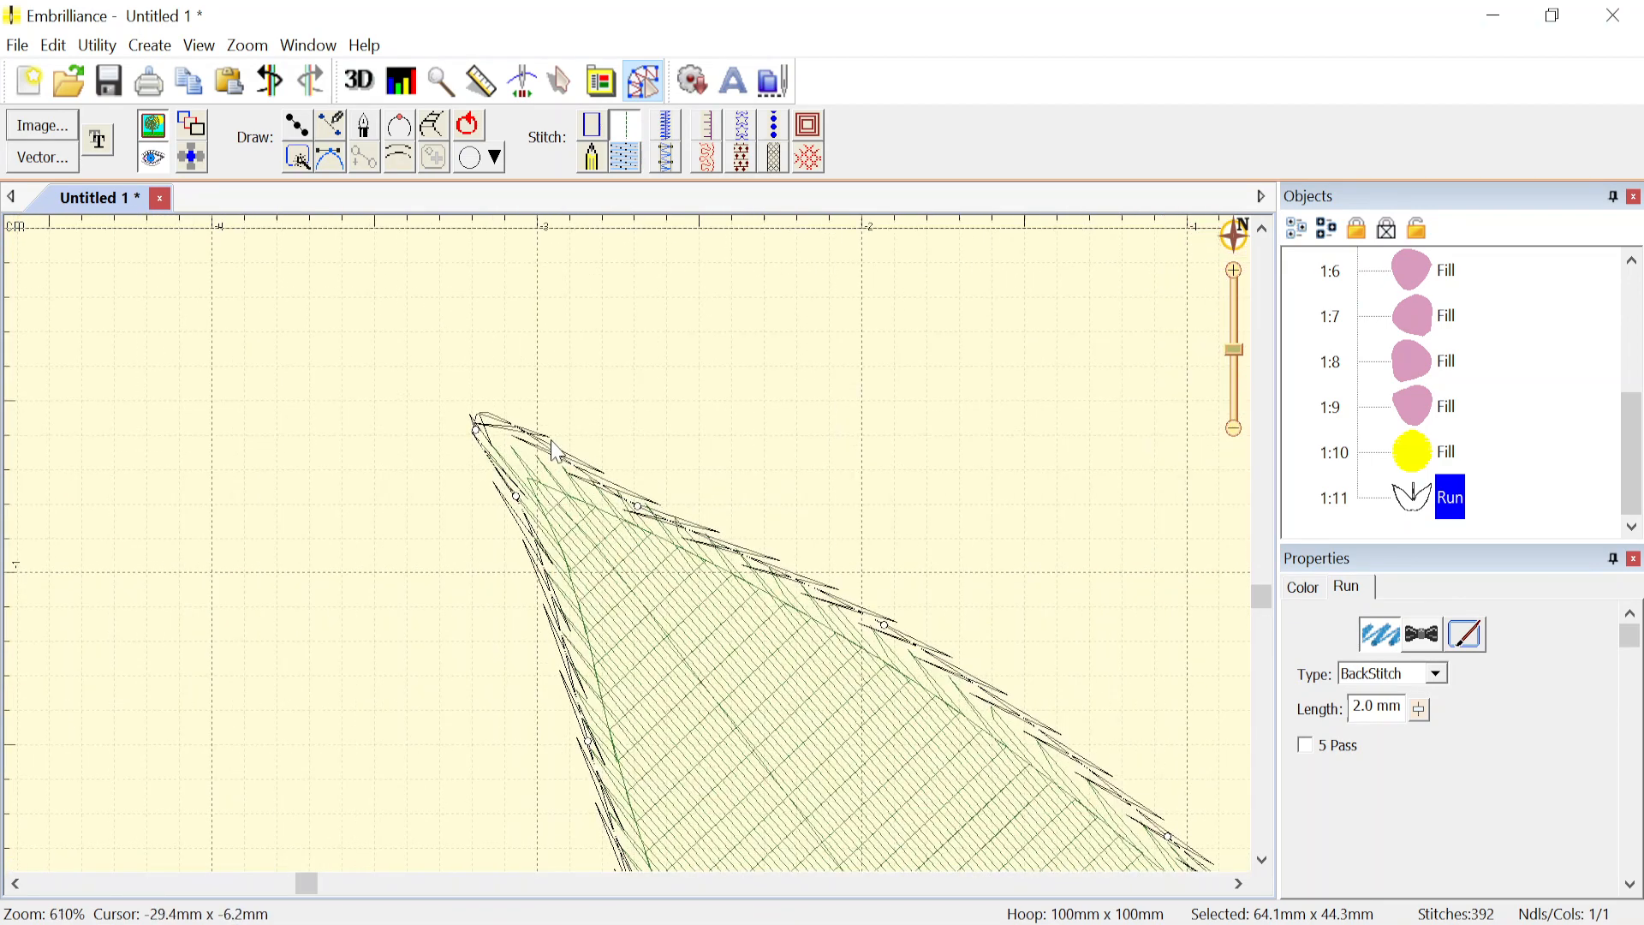
right_click(482, 439)
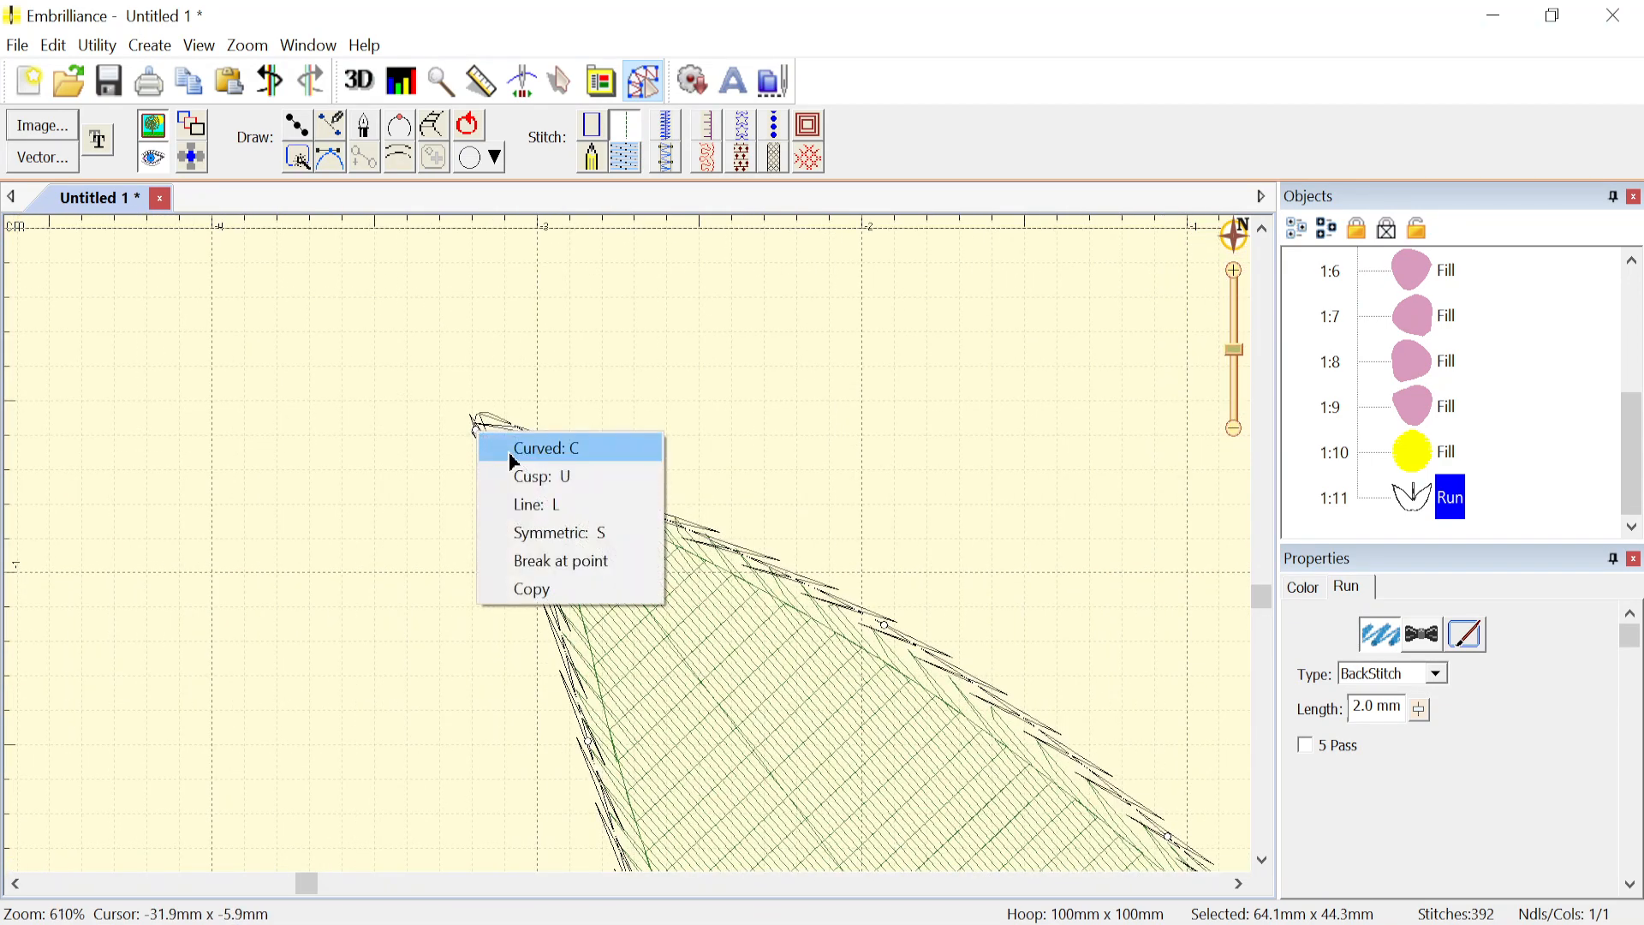
left_click(530, 477)
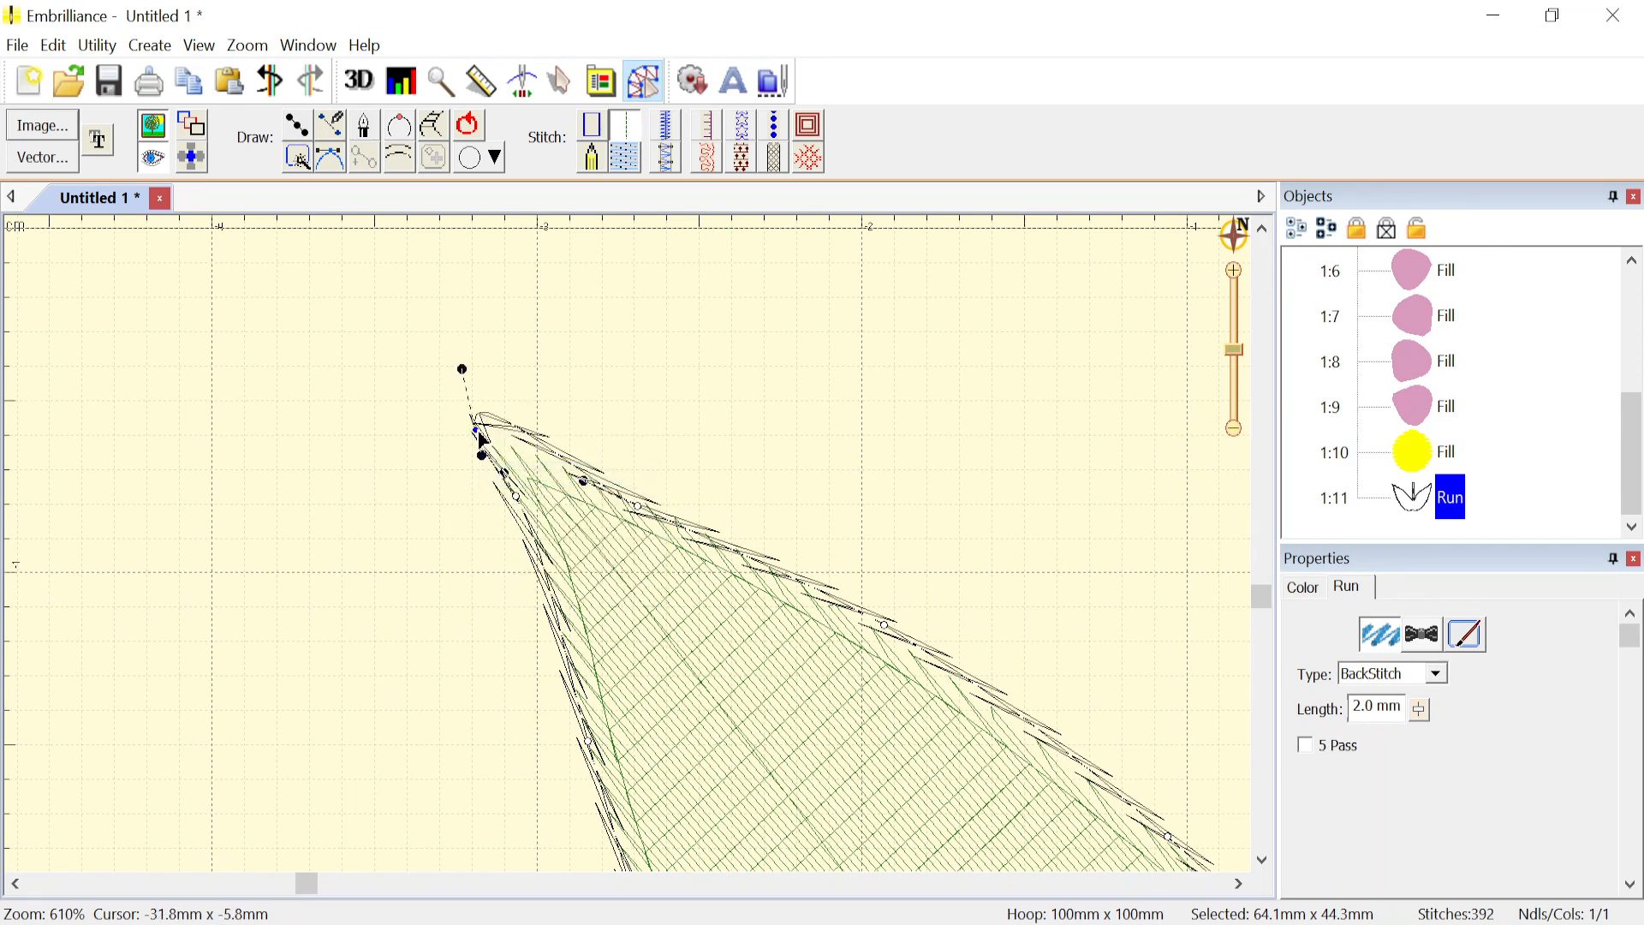
right_click(477, 430)
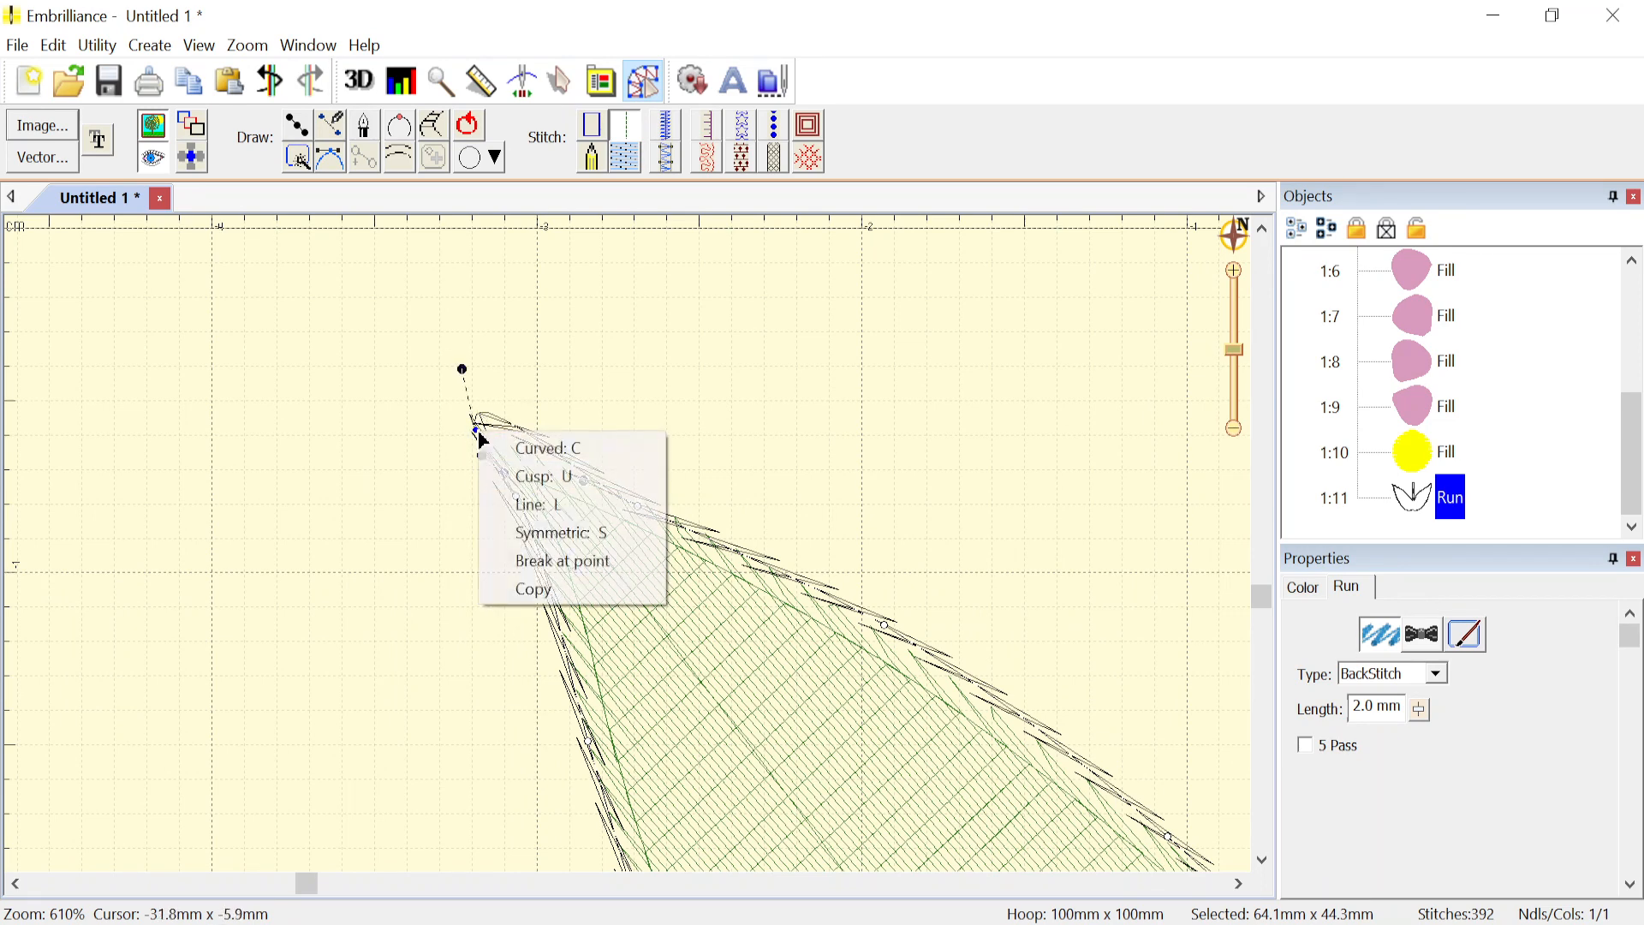
left_click(561, 485)
left_click_drag(463, 369, 484, 444)
- Make the outline node at the stem's base a cusp and adjust its handles so the two leaf bottoms meet in a crisp corner
scroll(692, 579, "down", 6)
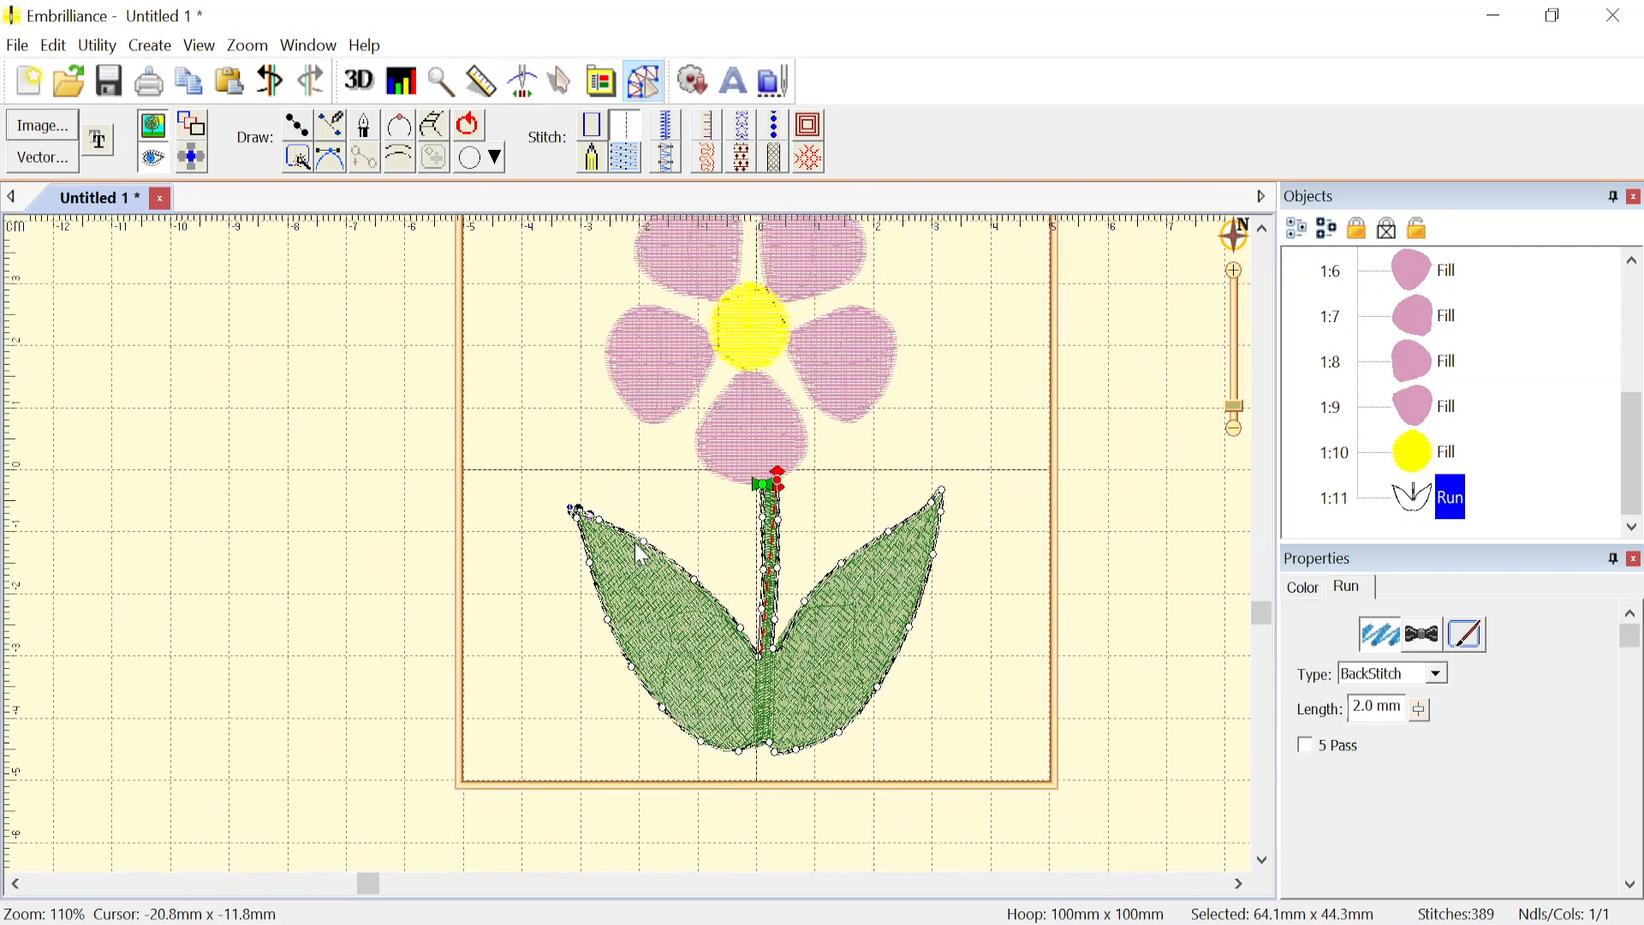
scroll(631, 551, "up", 6)
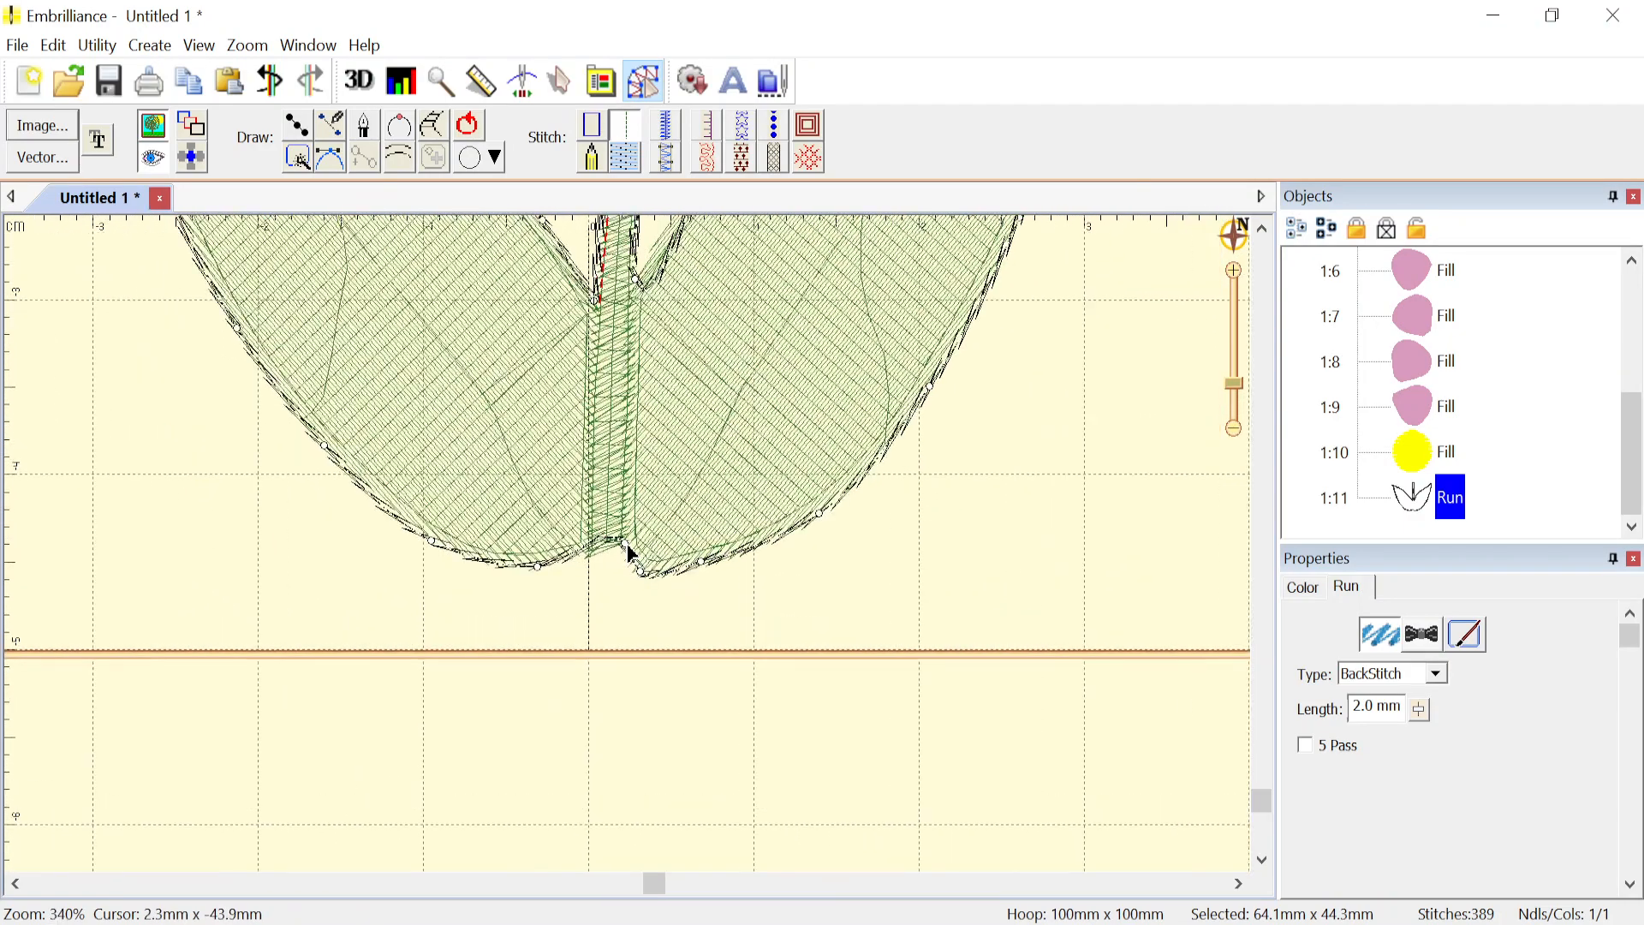
scroll(629, 553, "up", 2)
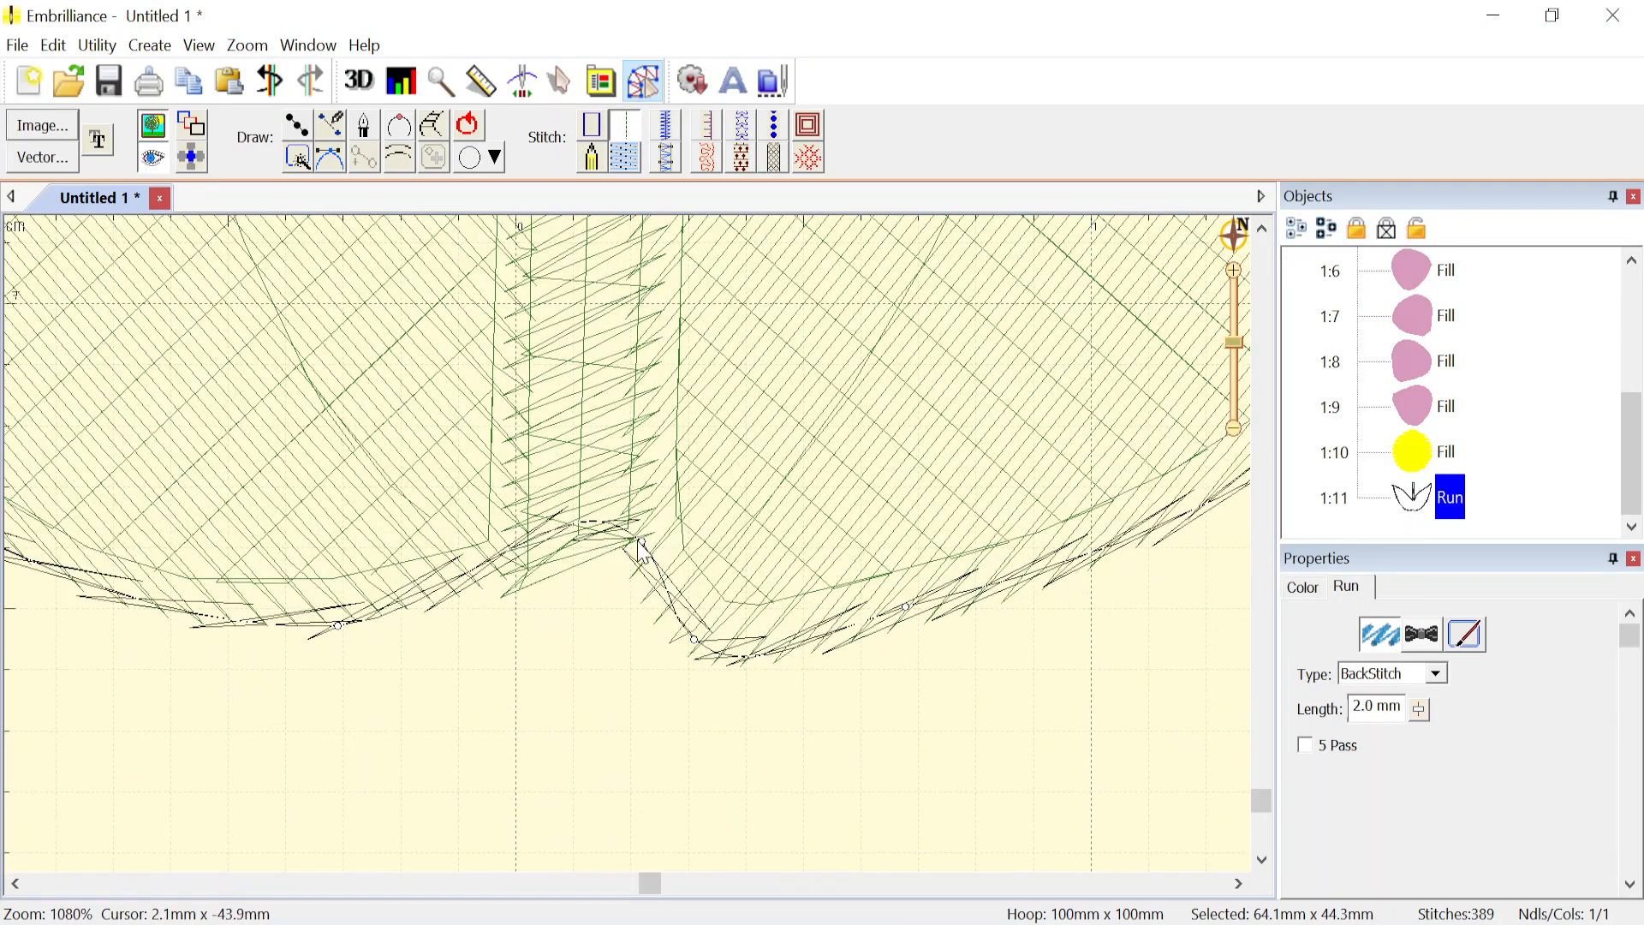
left_click(642, 544)
right_click(642, 544)
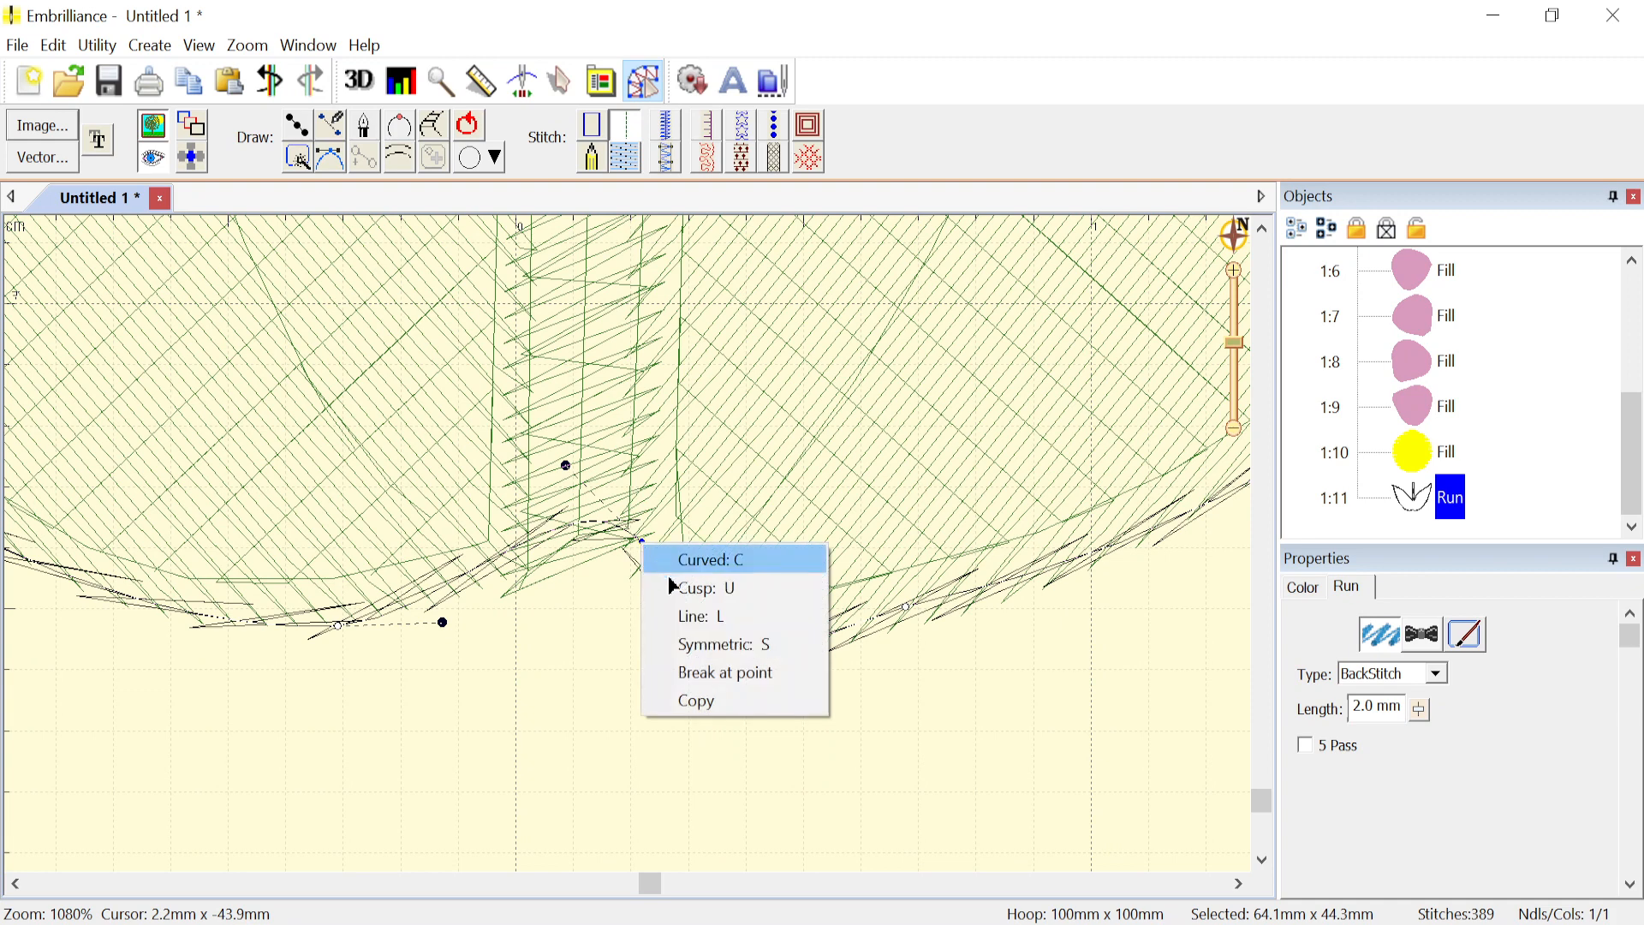
left_click(716, 588)
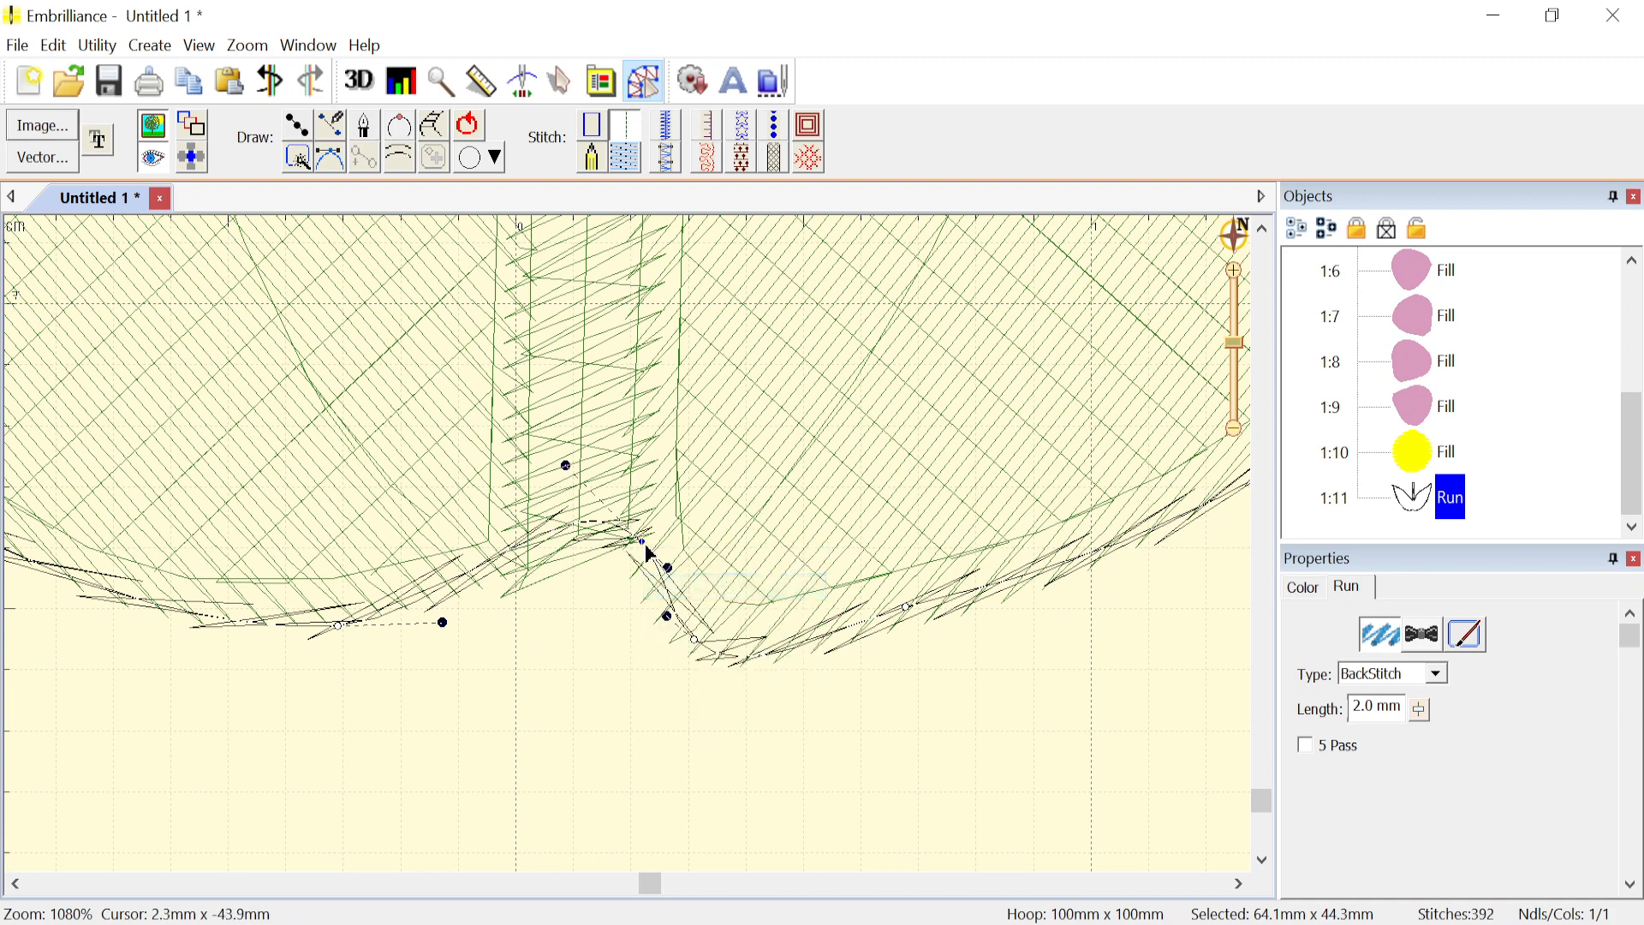
left_click_drag(566, 465, 663, 568)
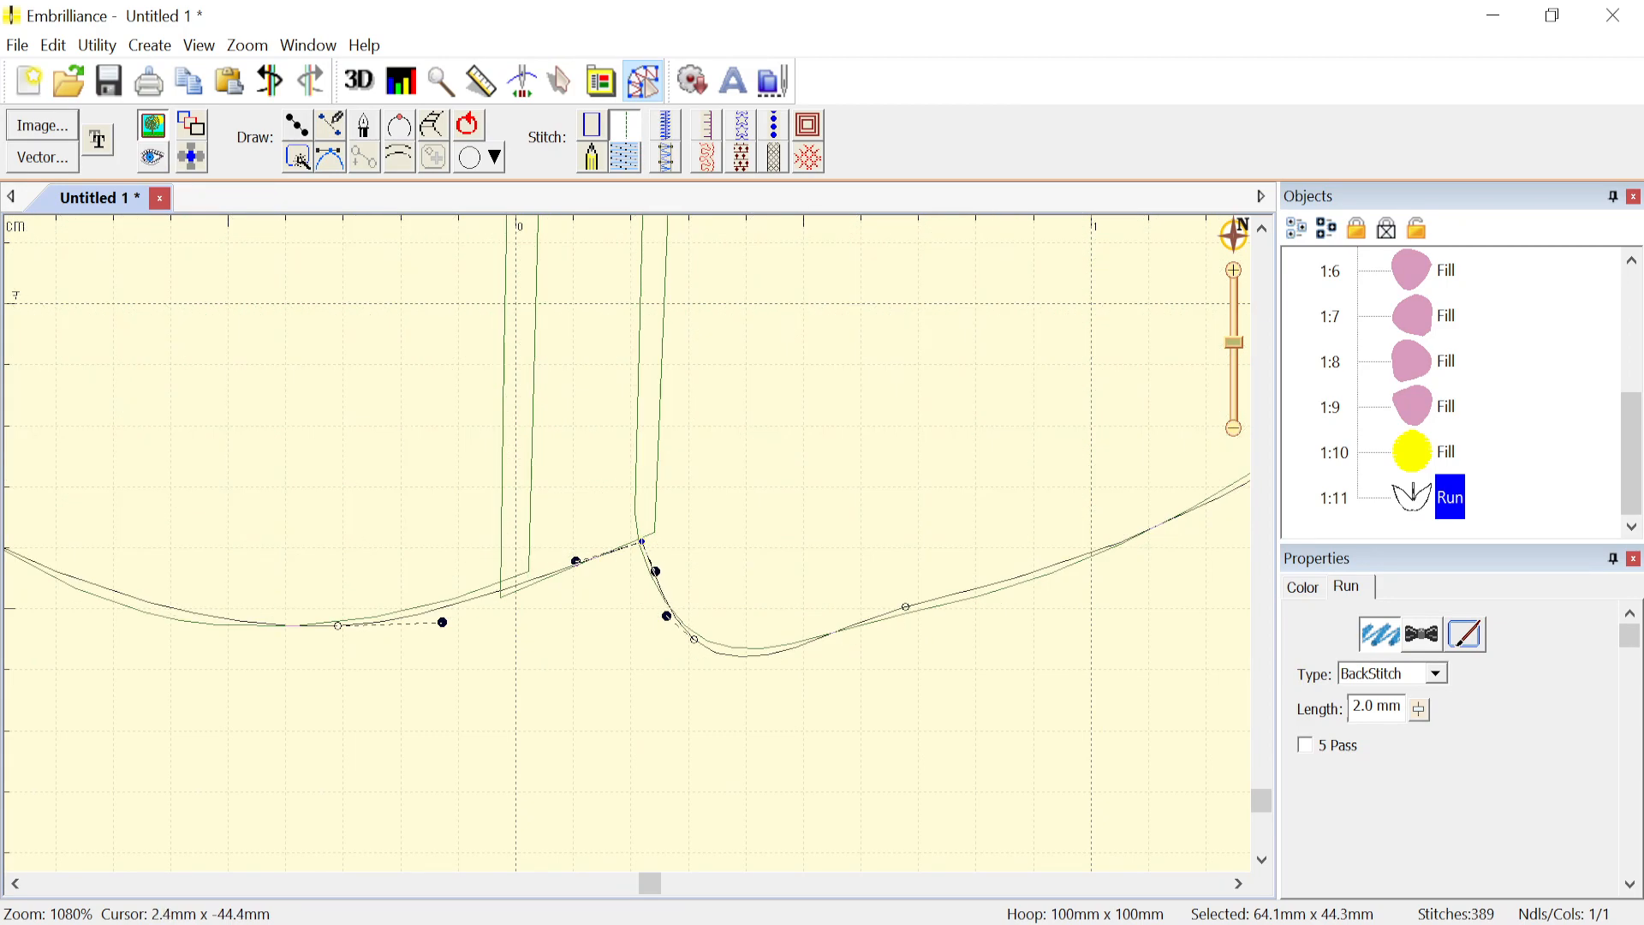
- Turn the right leaf's tip node into a cusp, reshape its handles to a point, and nudge the neighbouring upper-edge node inward
scroll(891, 521, "down", 10)
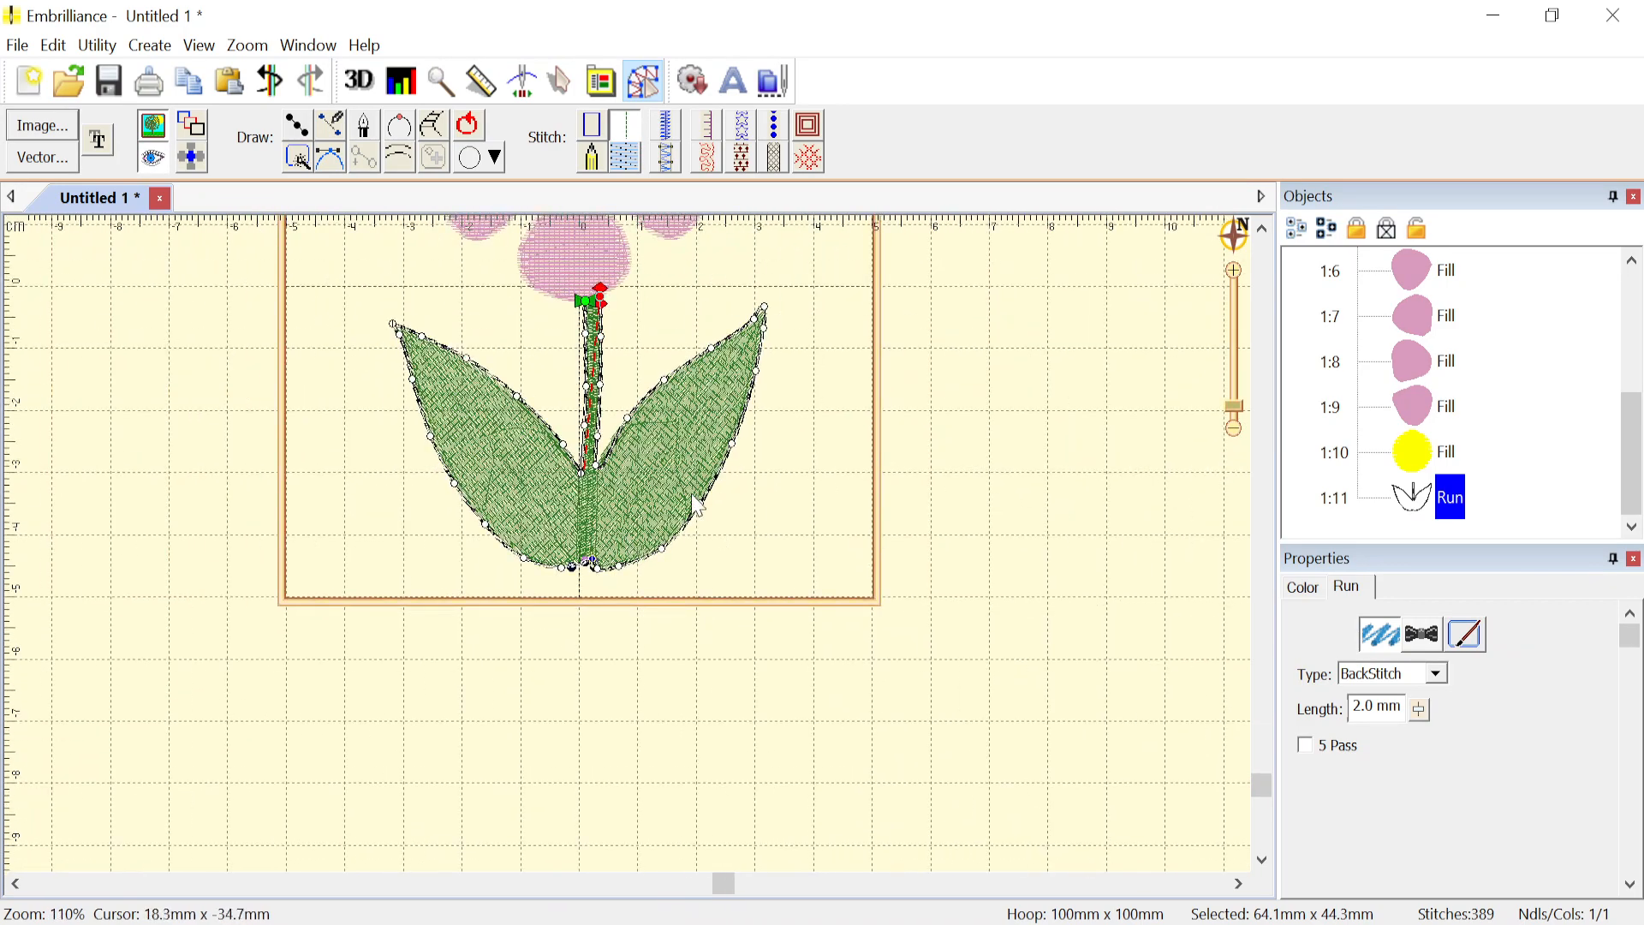
scroll(698, 506, "up", 5)
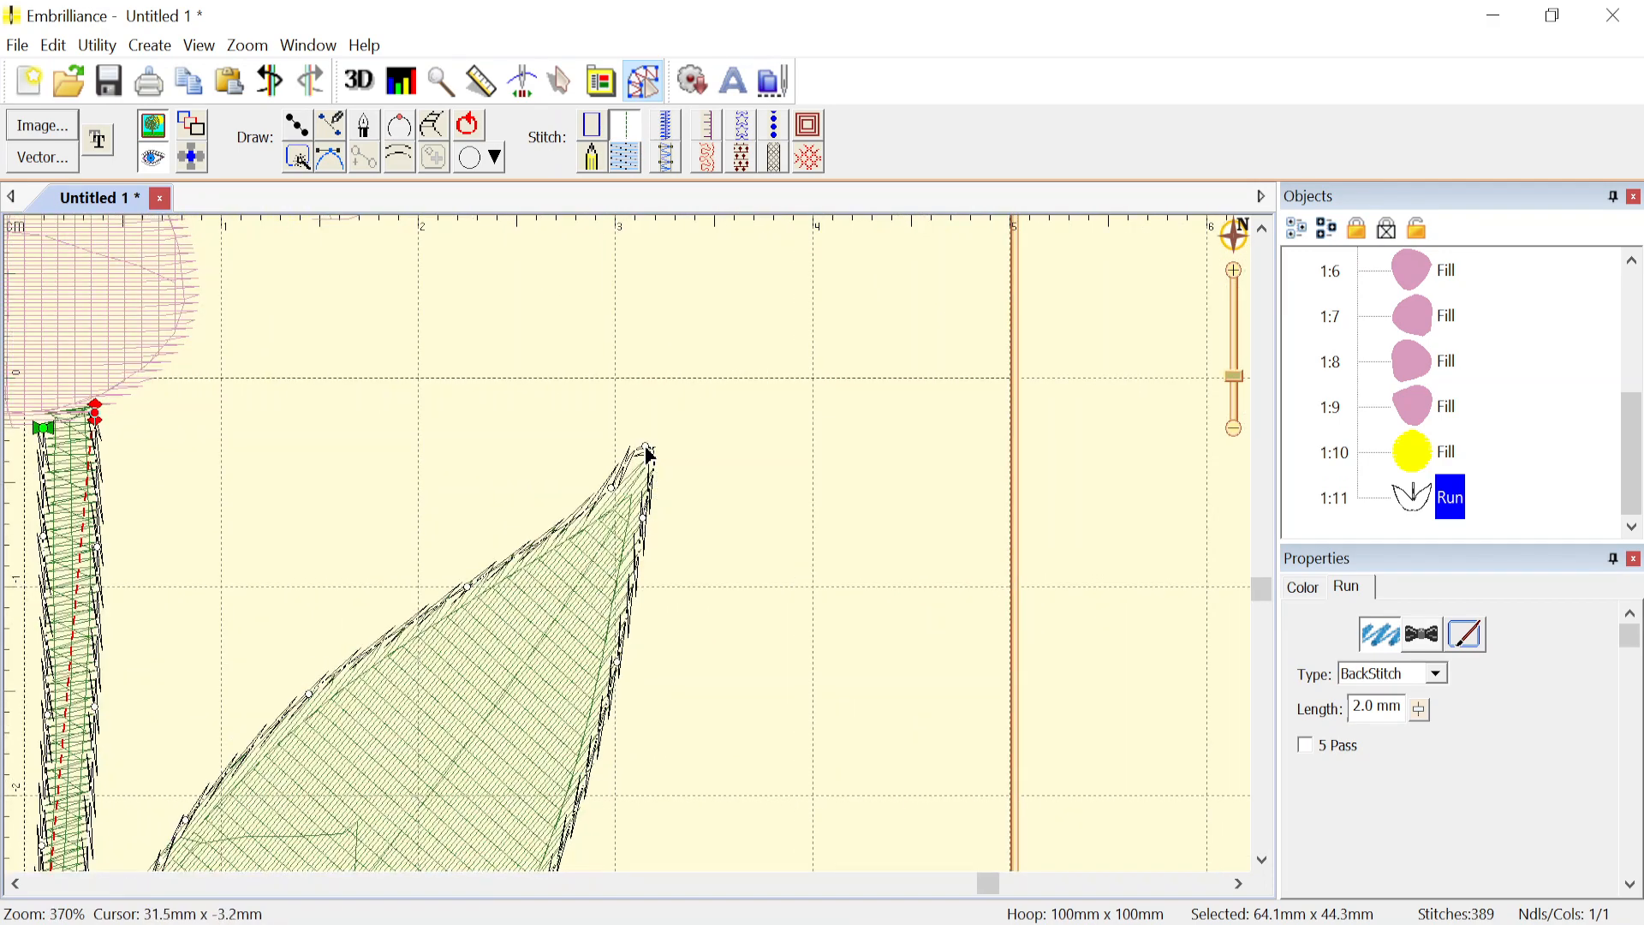
left_click(647, 448)
right_click(645, 446)
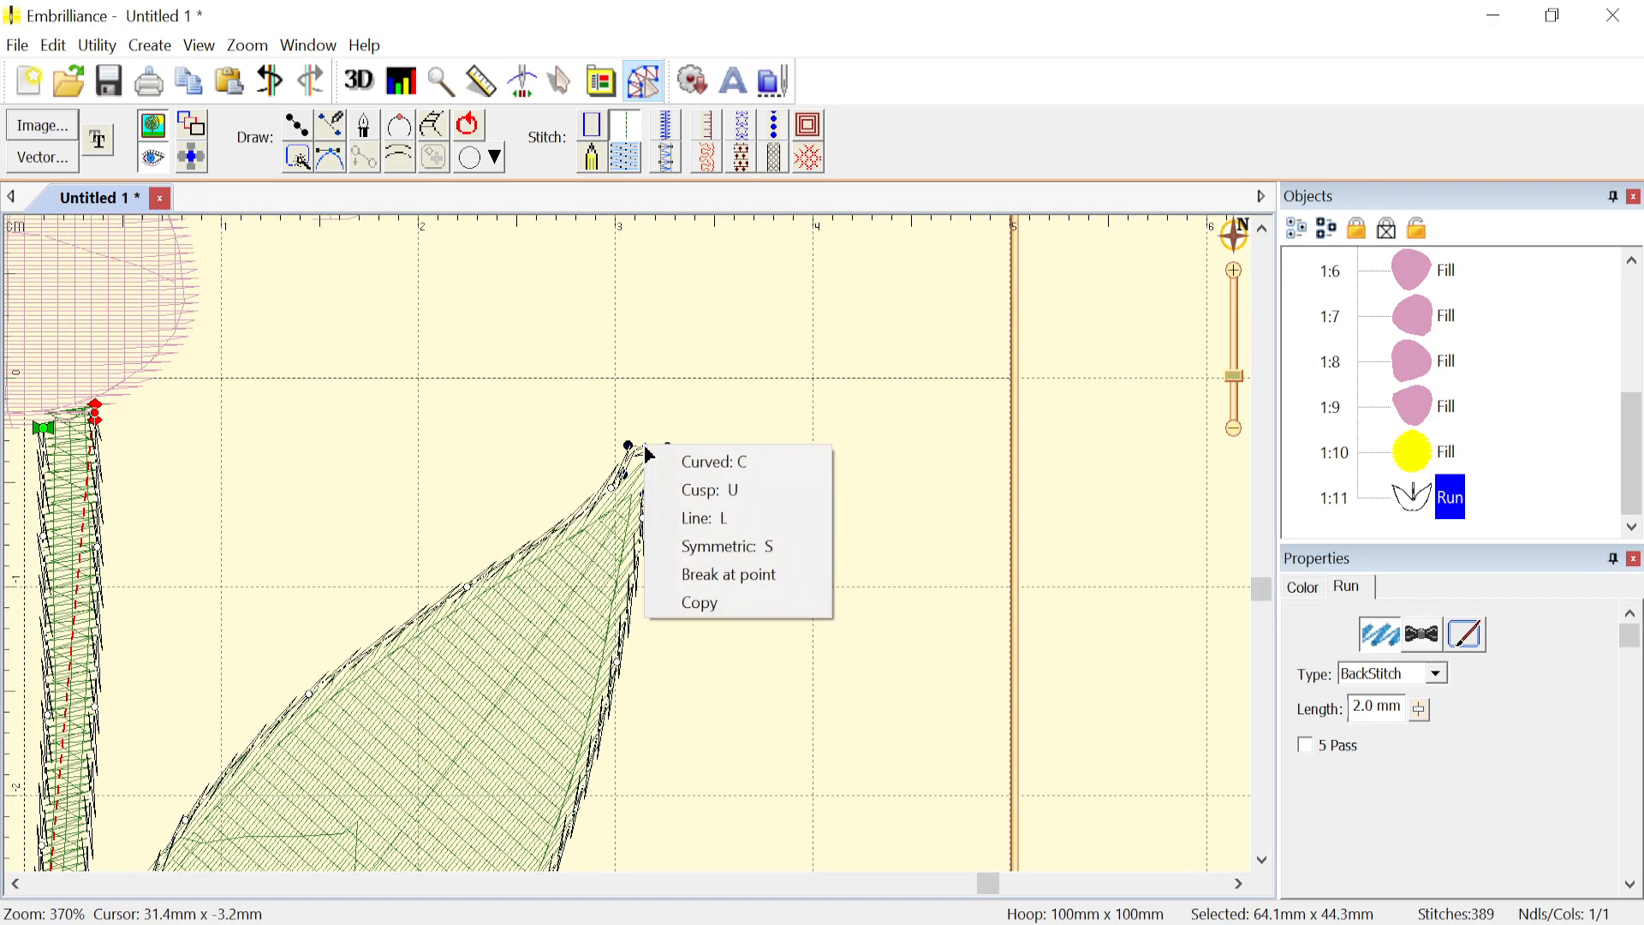
left_click(705, 495)
scroll(583, 511, "up", 4)
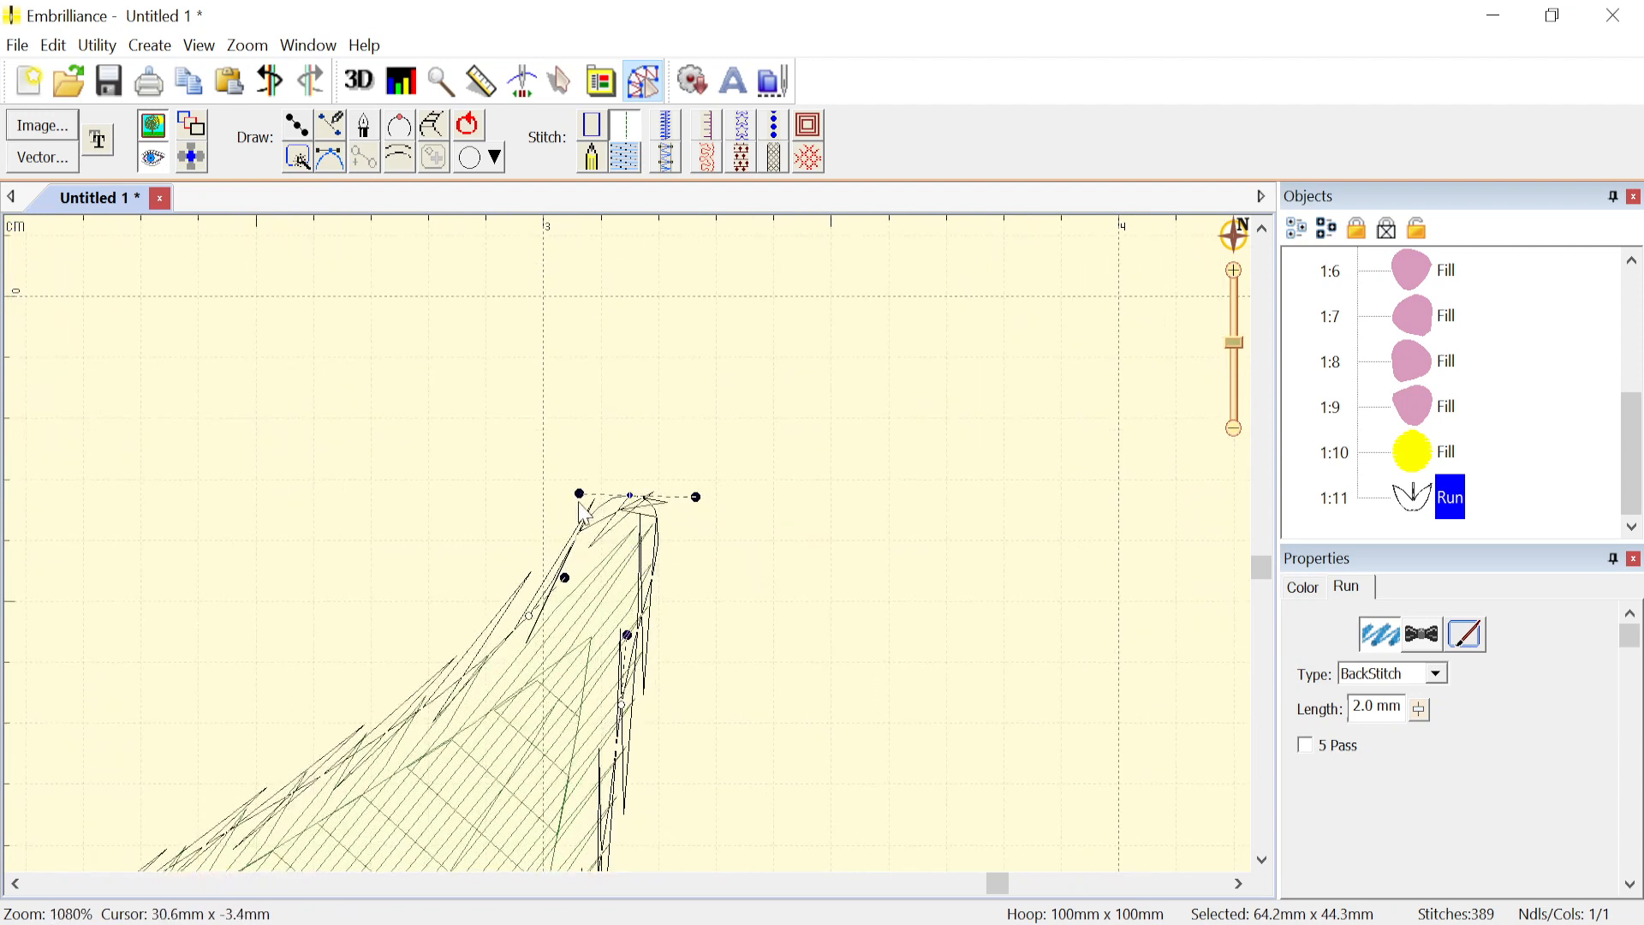
left_click_drag(580, 494, 611, 538)
left_click_drag(695, 497, 614, 544)
mouse_move(528, 616)
left_mouse_down()
mouse_move(542, 627)
mouse_move(577, 583)
mouse_move(537, 635)
left_mouse_up()
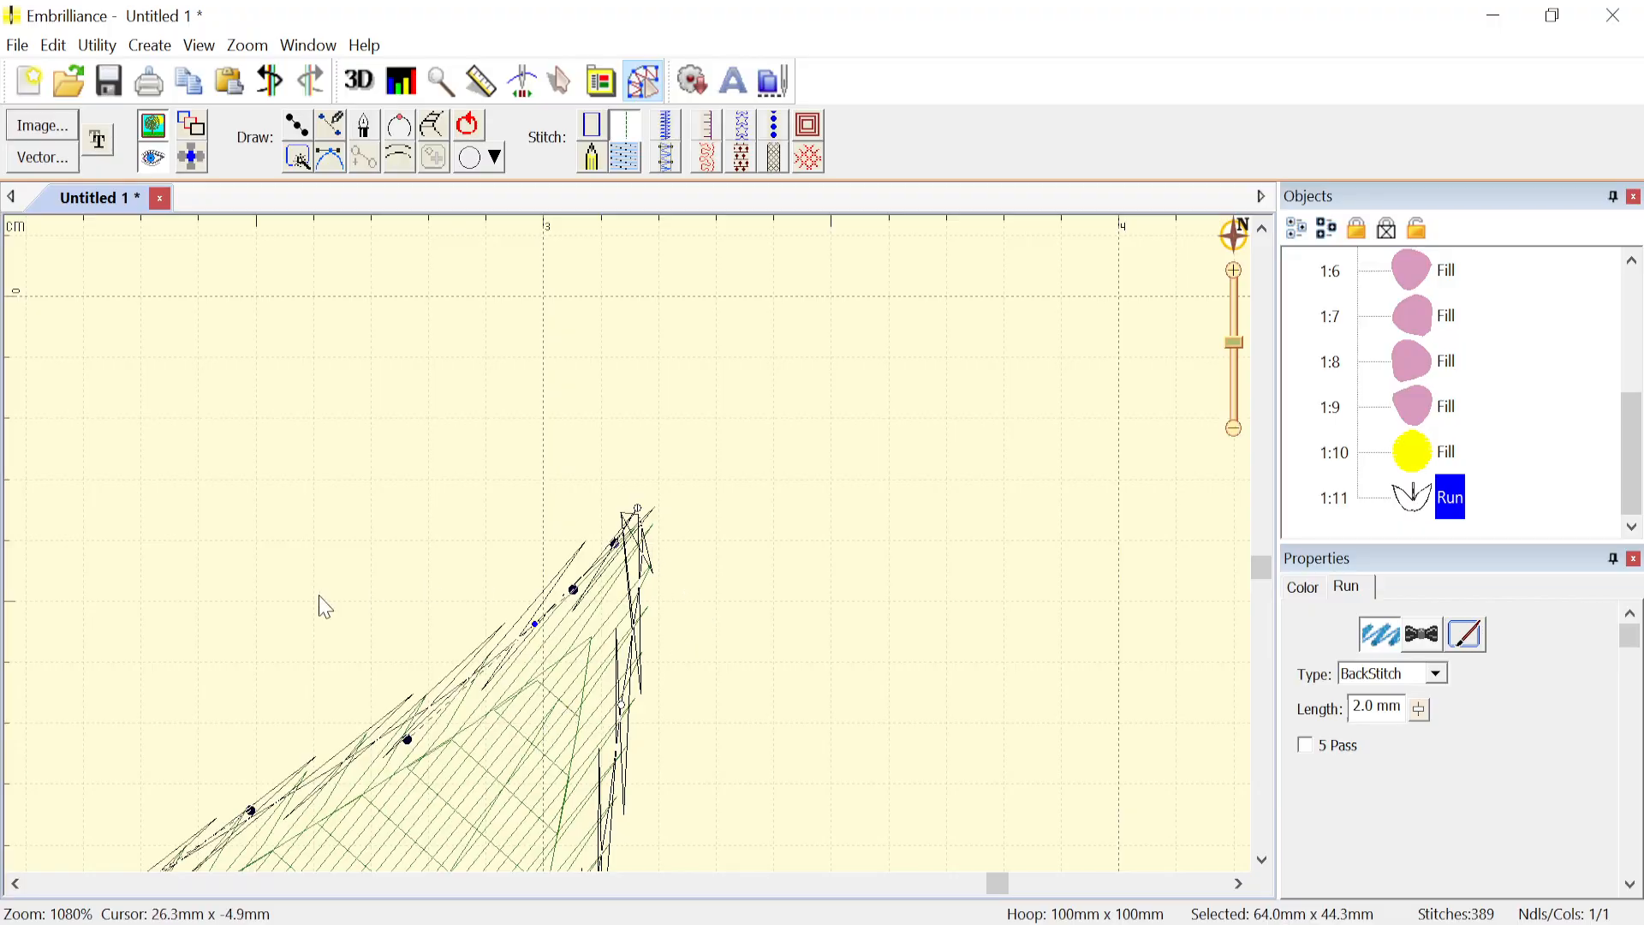
- Sharpen the outline corner where the right leaf meets the stem: make its node a cusp, shift it slightly and realign both handles
scroll(631, 558, "down", 6)
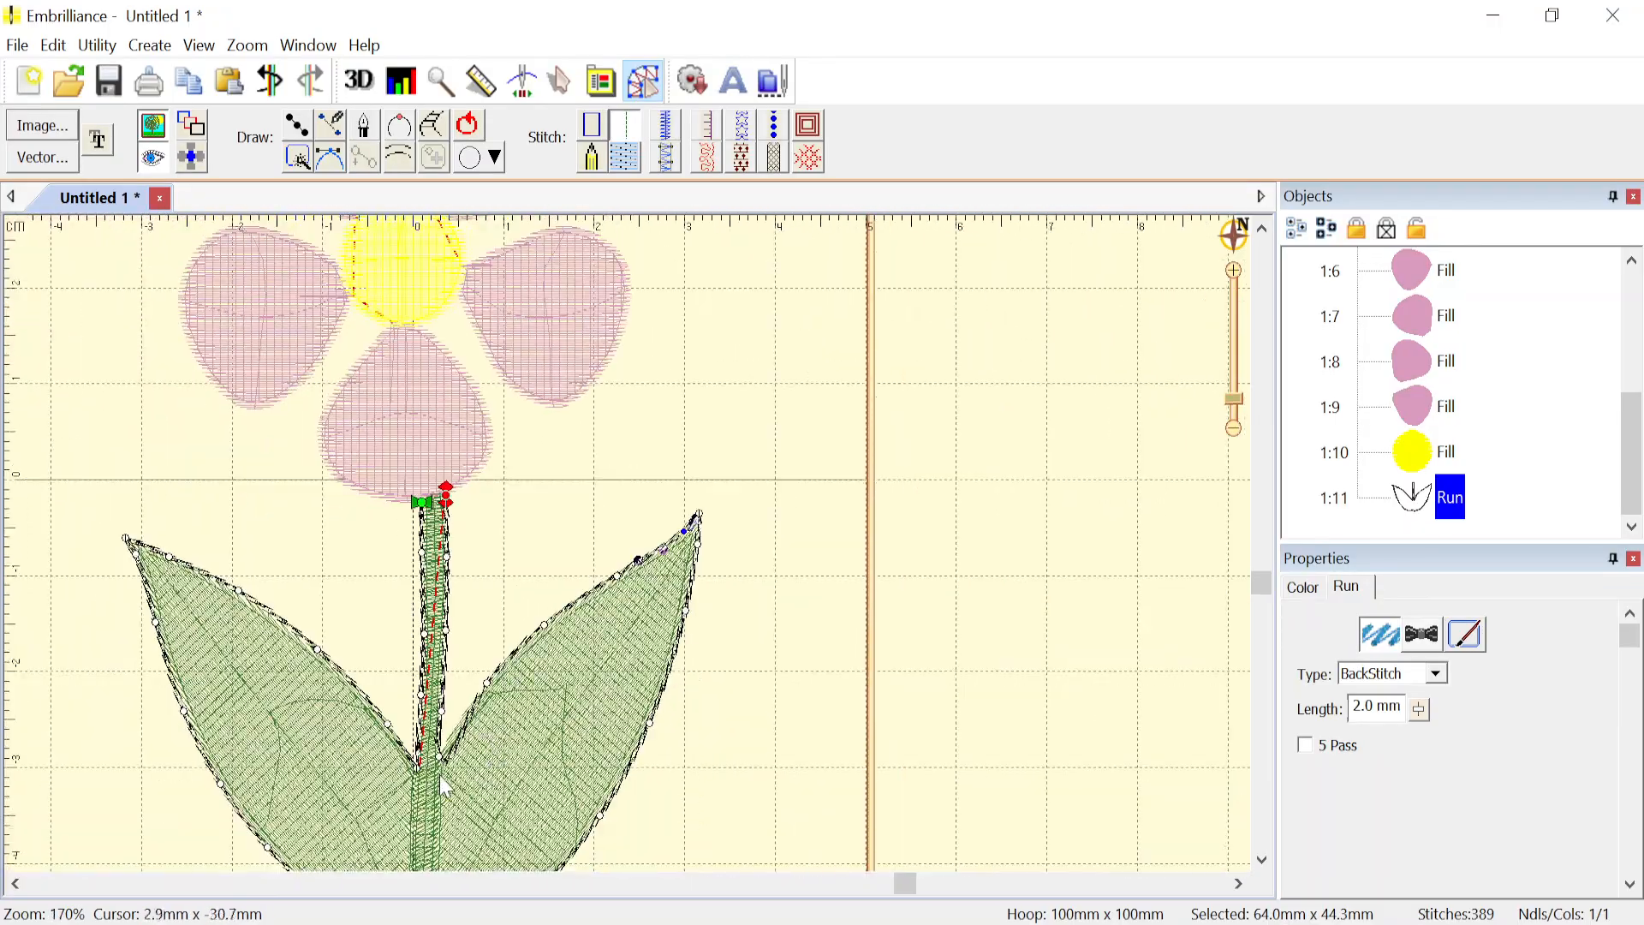
scroll(445, 783, "up", 6)
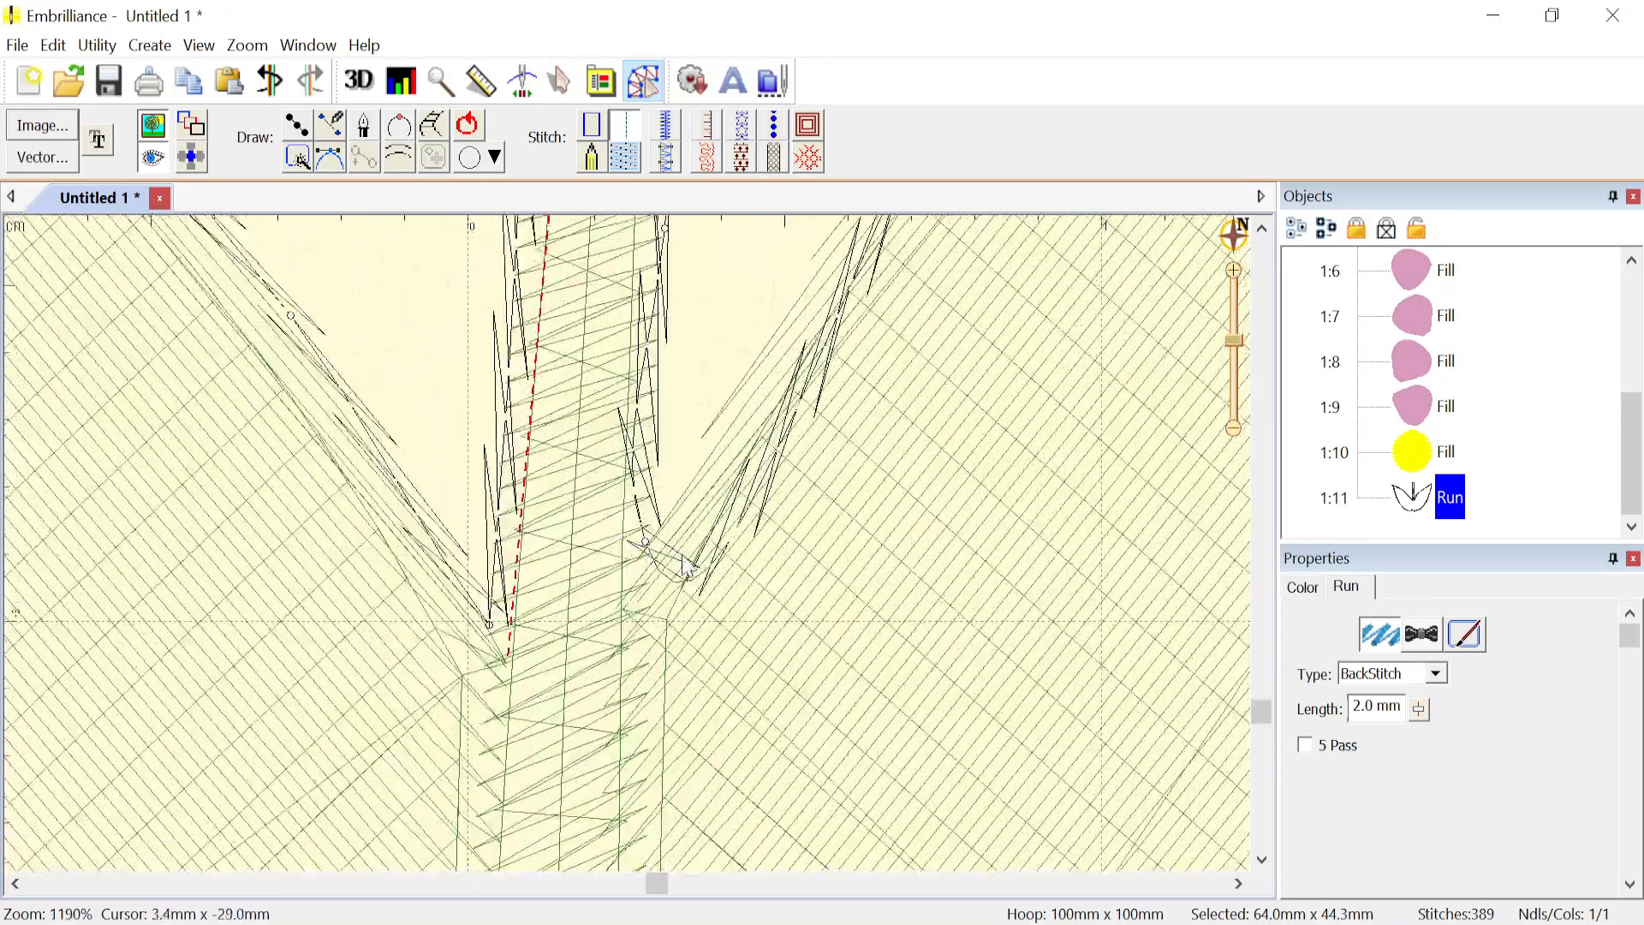
scroll(634, 552, "up", 1)
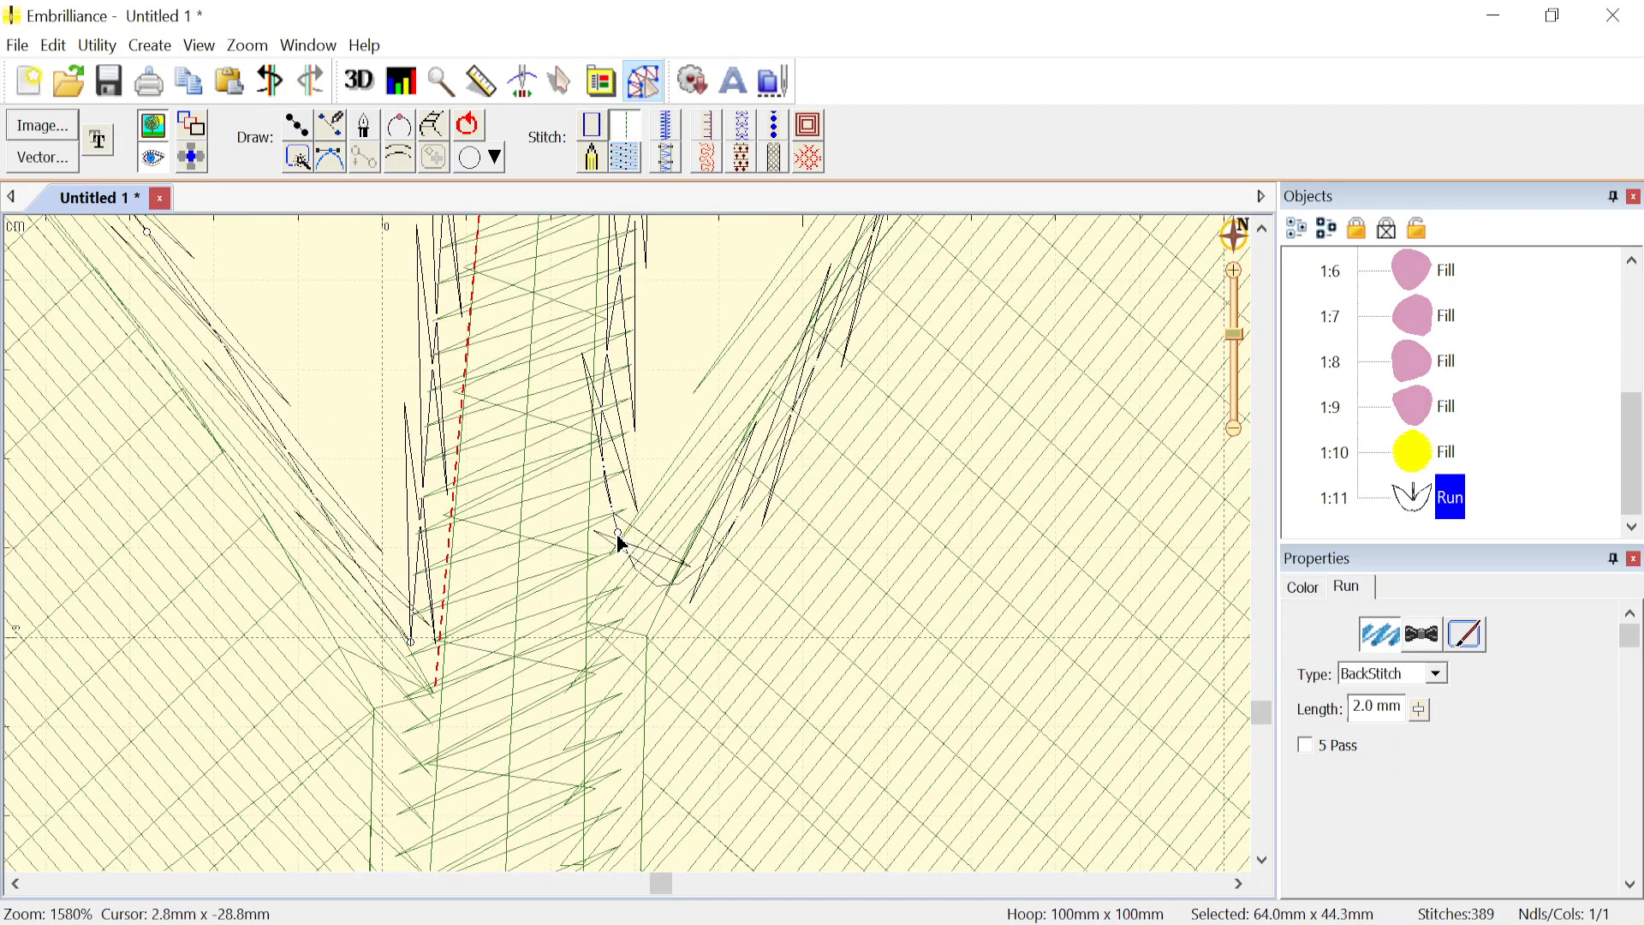
right_click(618, 535)
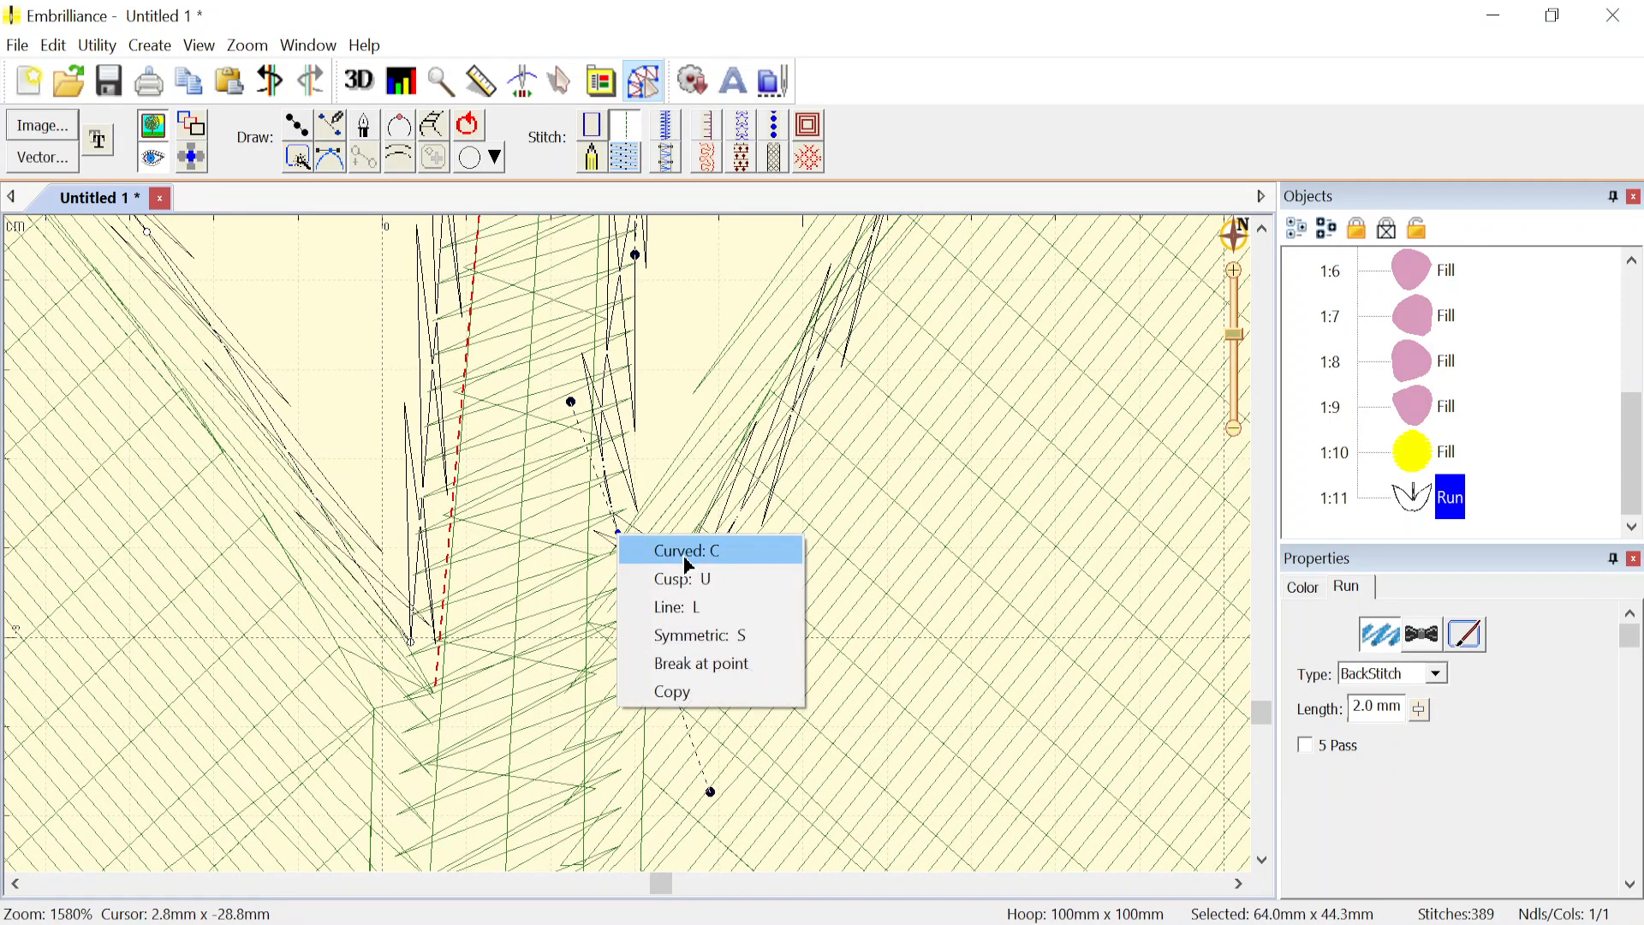
left_click(698, 579)
left_click_drag(711, 791, 664, 469)
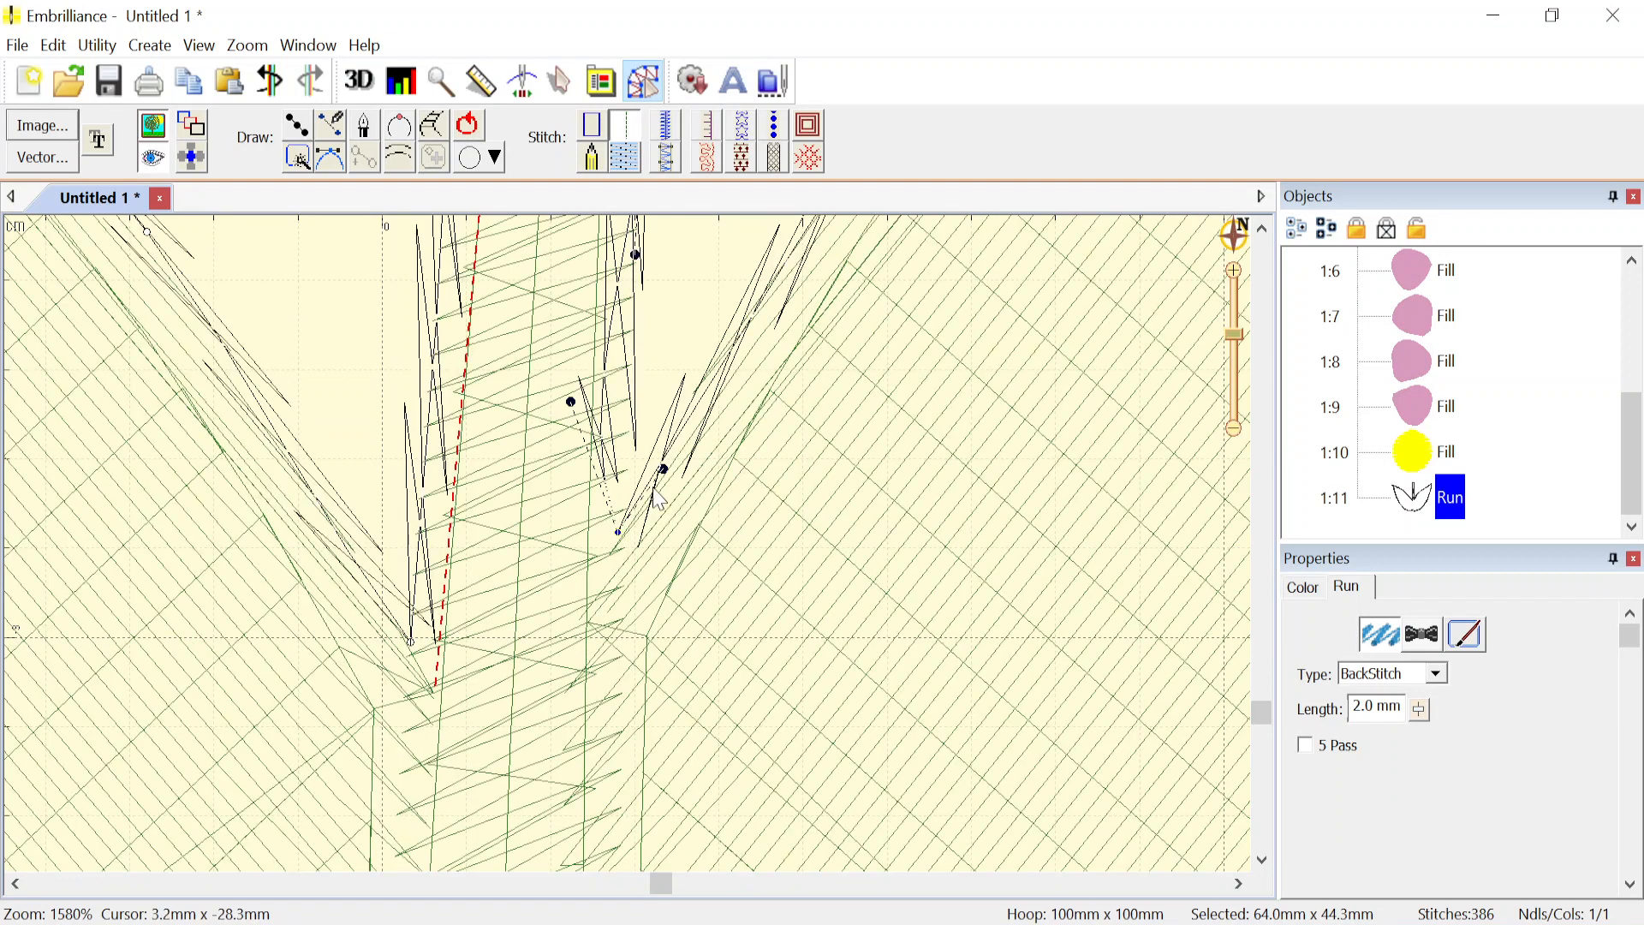
left_click_drag(620, 538, 626, 537)
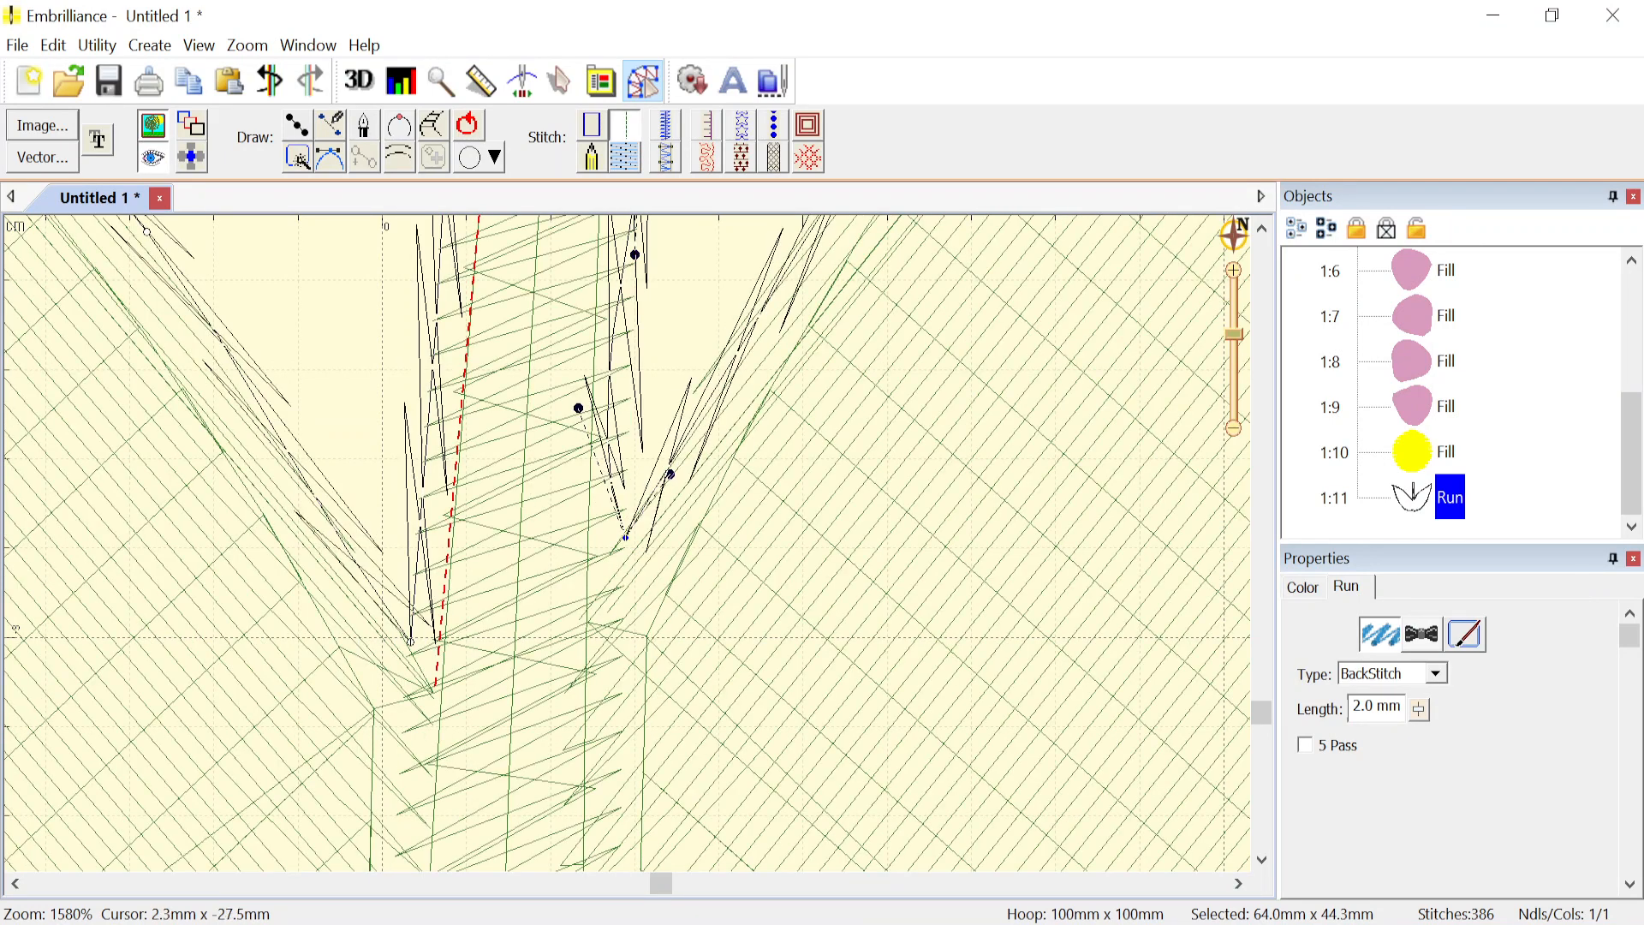
left_click_drag(579, 408, 626, 410)
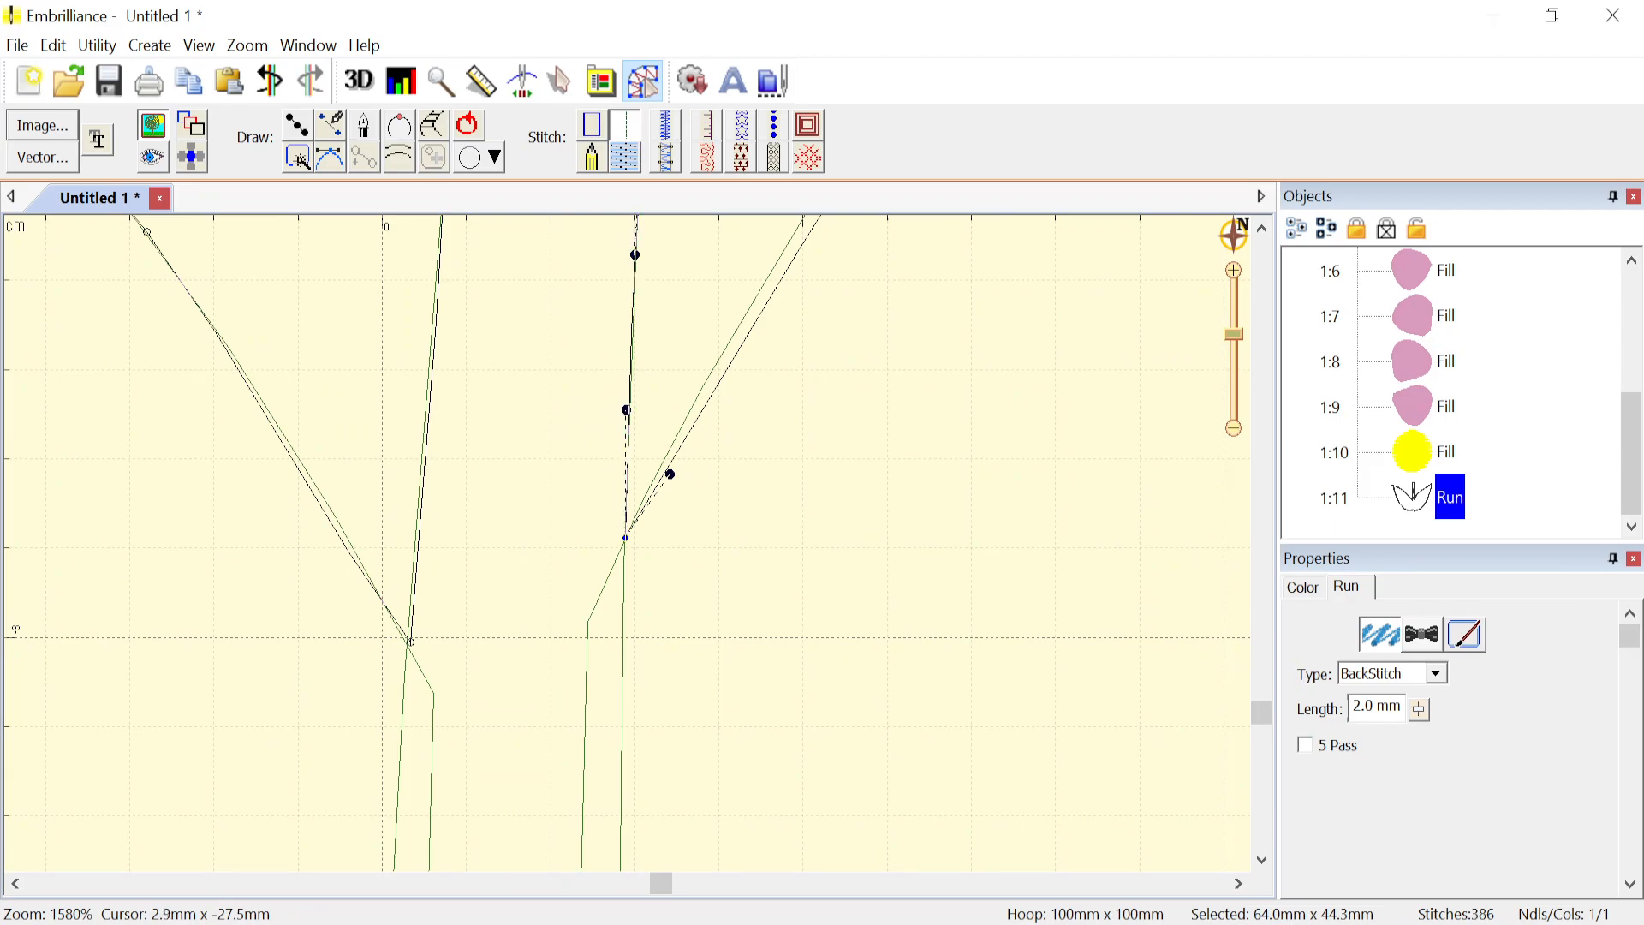
scroll(632, 552, "down", 10)
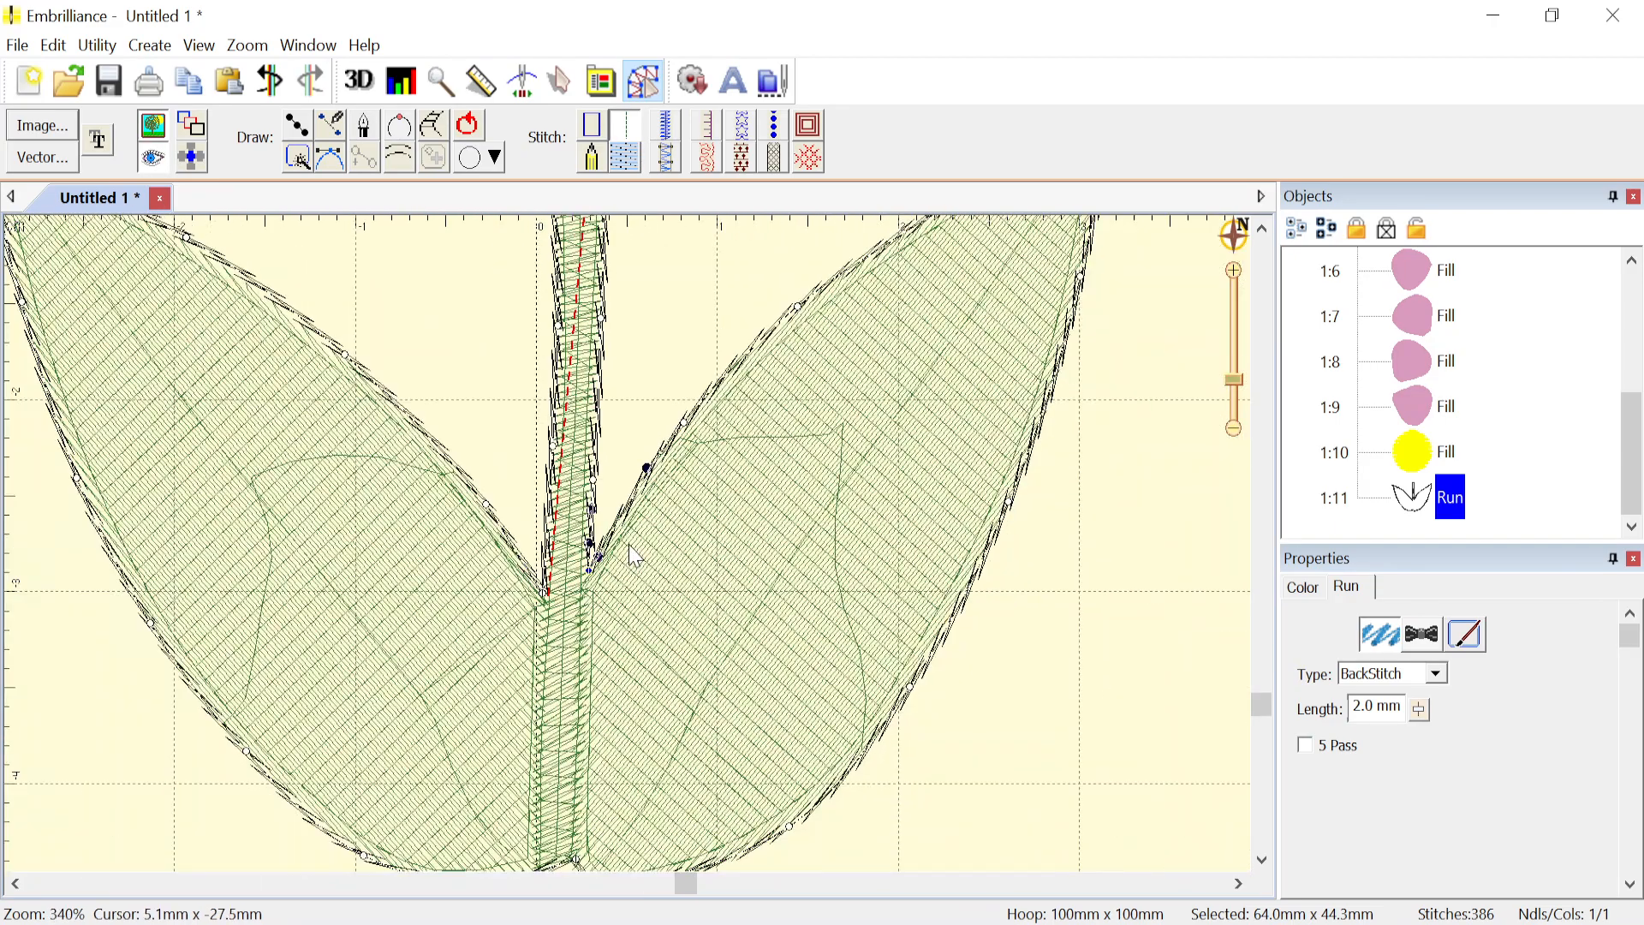
scroll(631, 549, "down", 2)
scroll(628, 540, "down", 2)
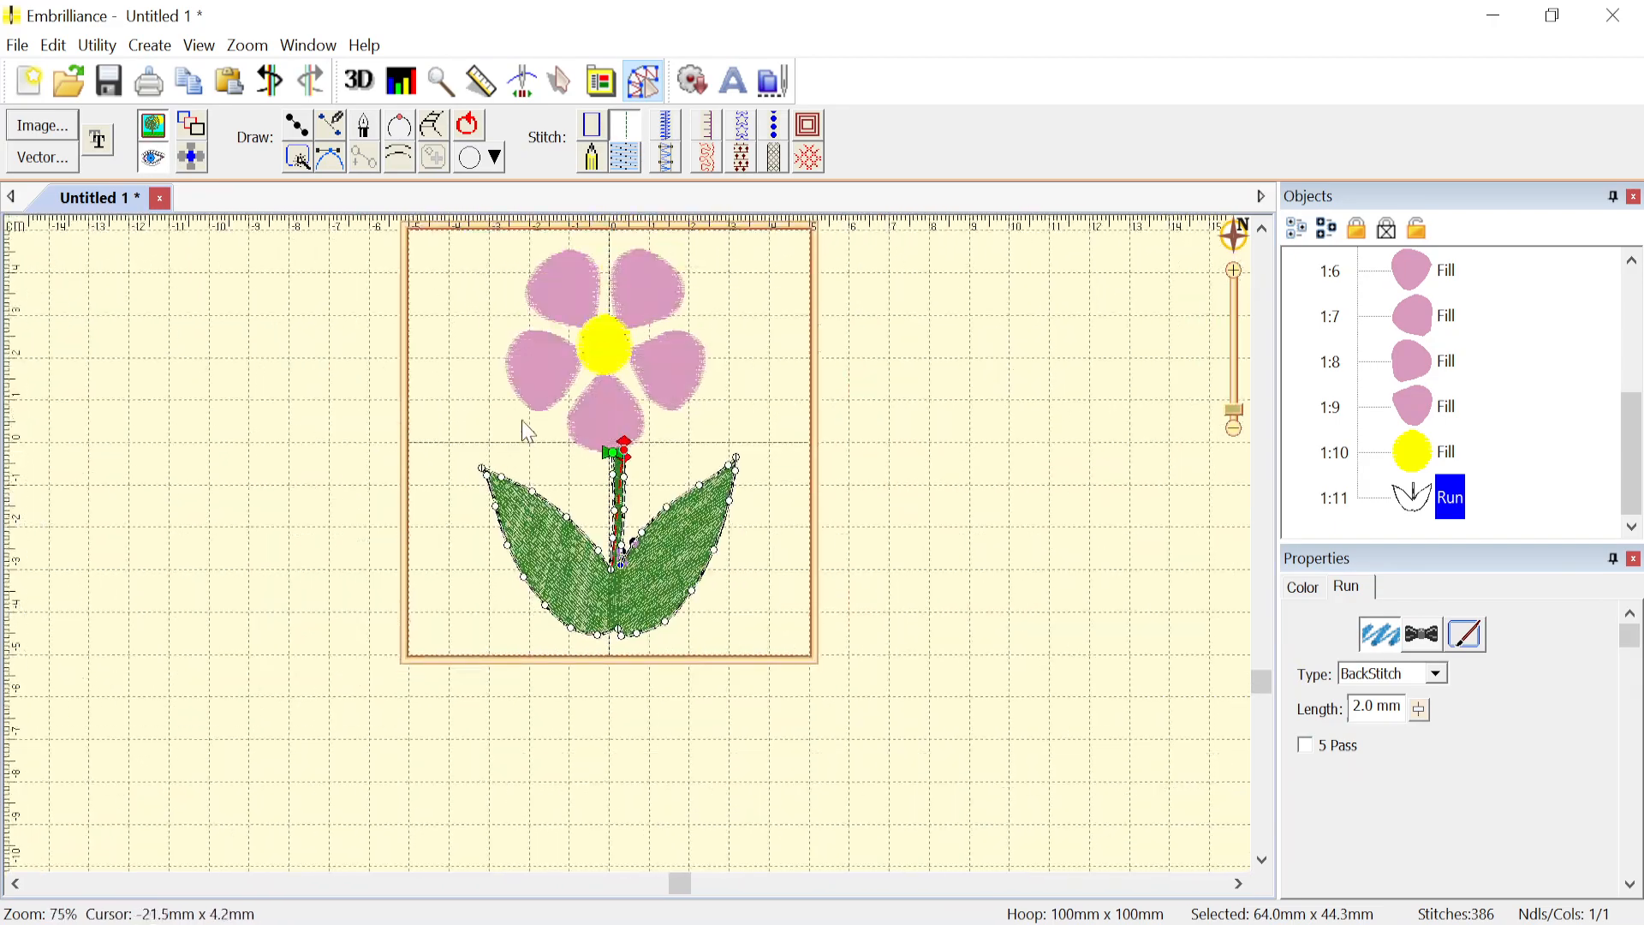
- Draw an open four-point practice curve about 28 mm wide and 35 mm tall in the empty area outside the hoop
scroll(525, 429, "up", 3)
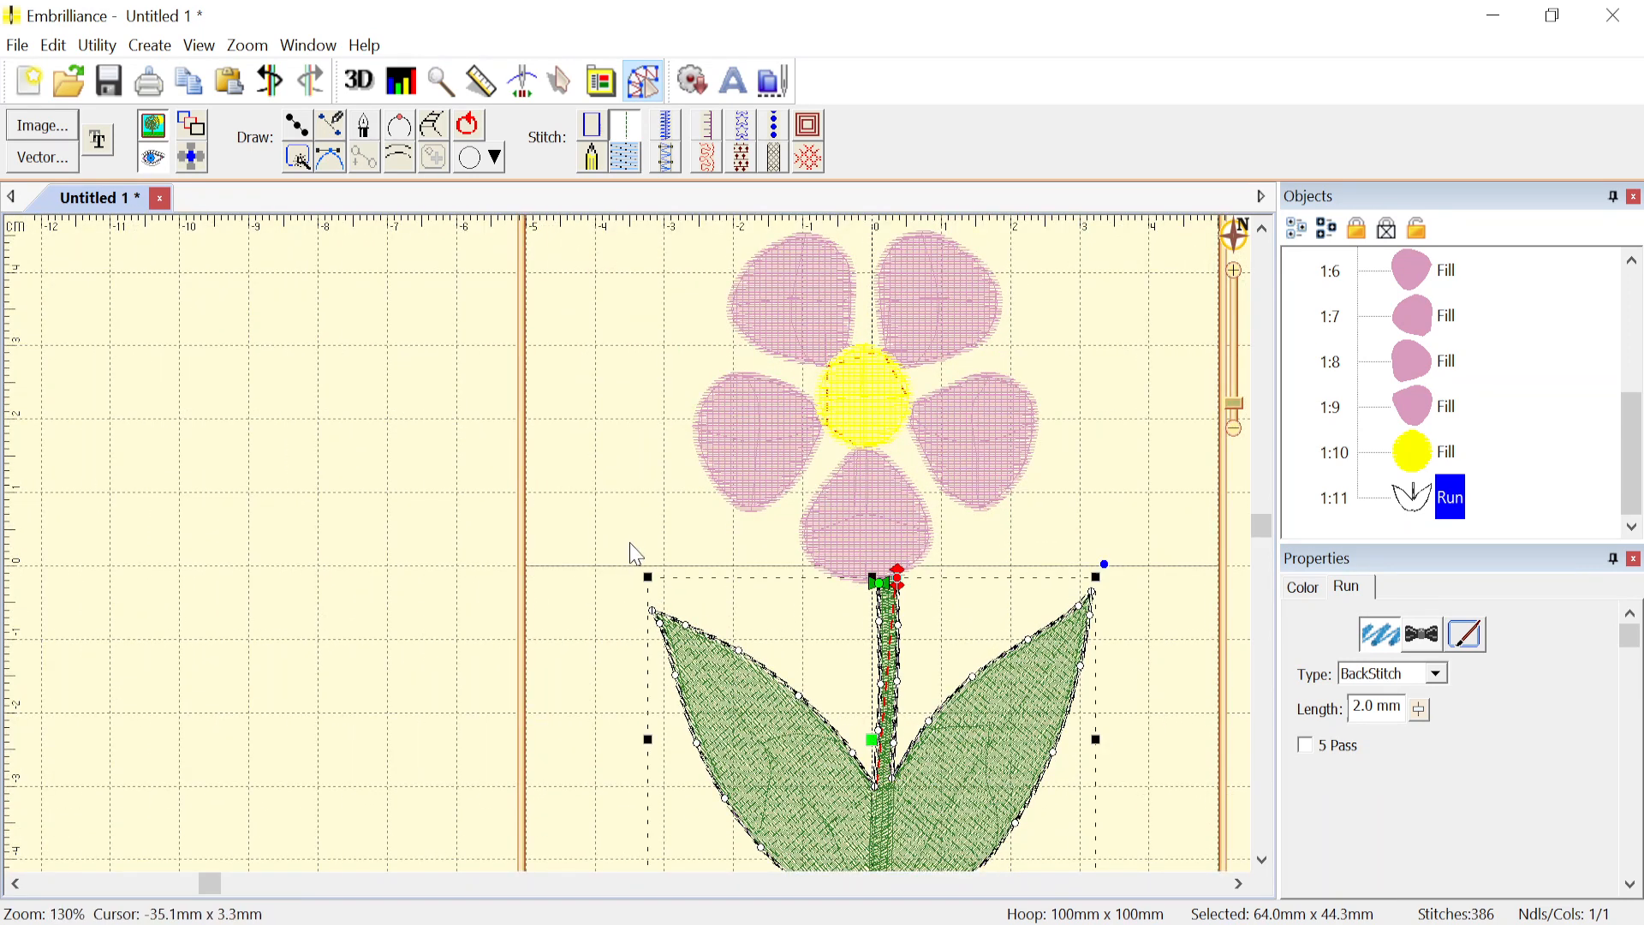
left_click(297, 126)
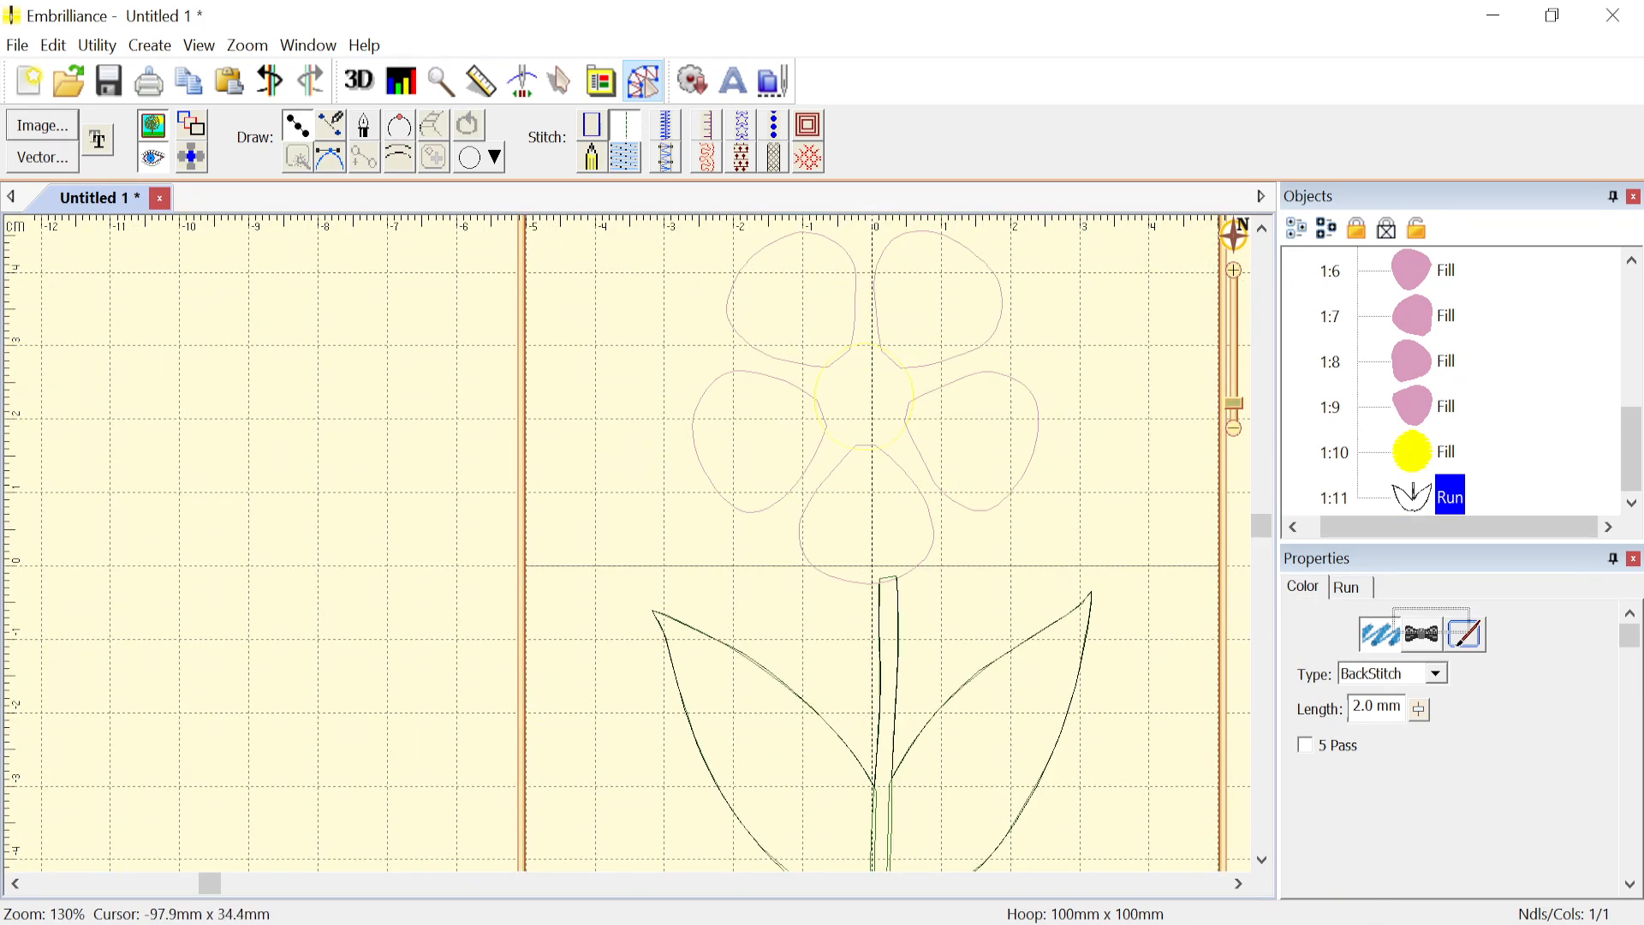
left_click(180, 363)
left_click(360, 378)
left_click(339, 551)
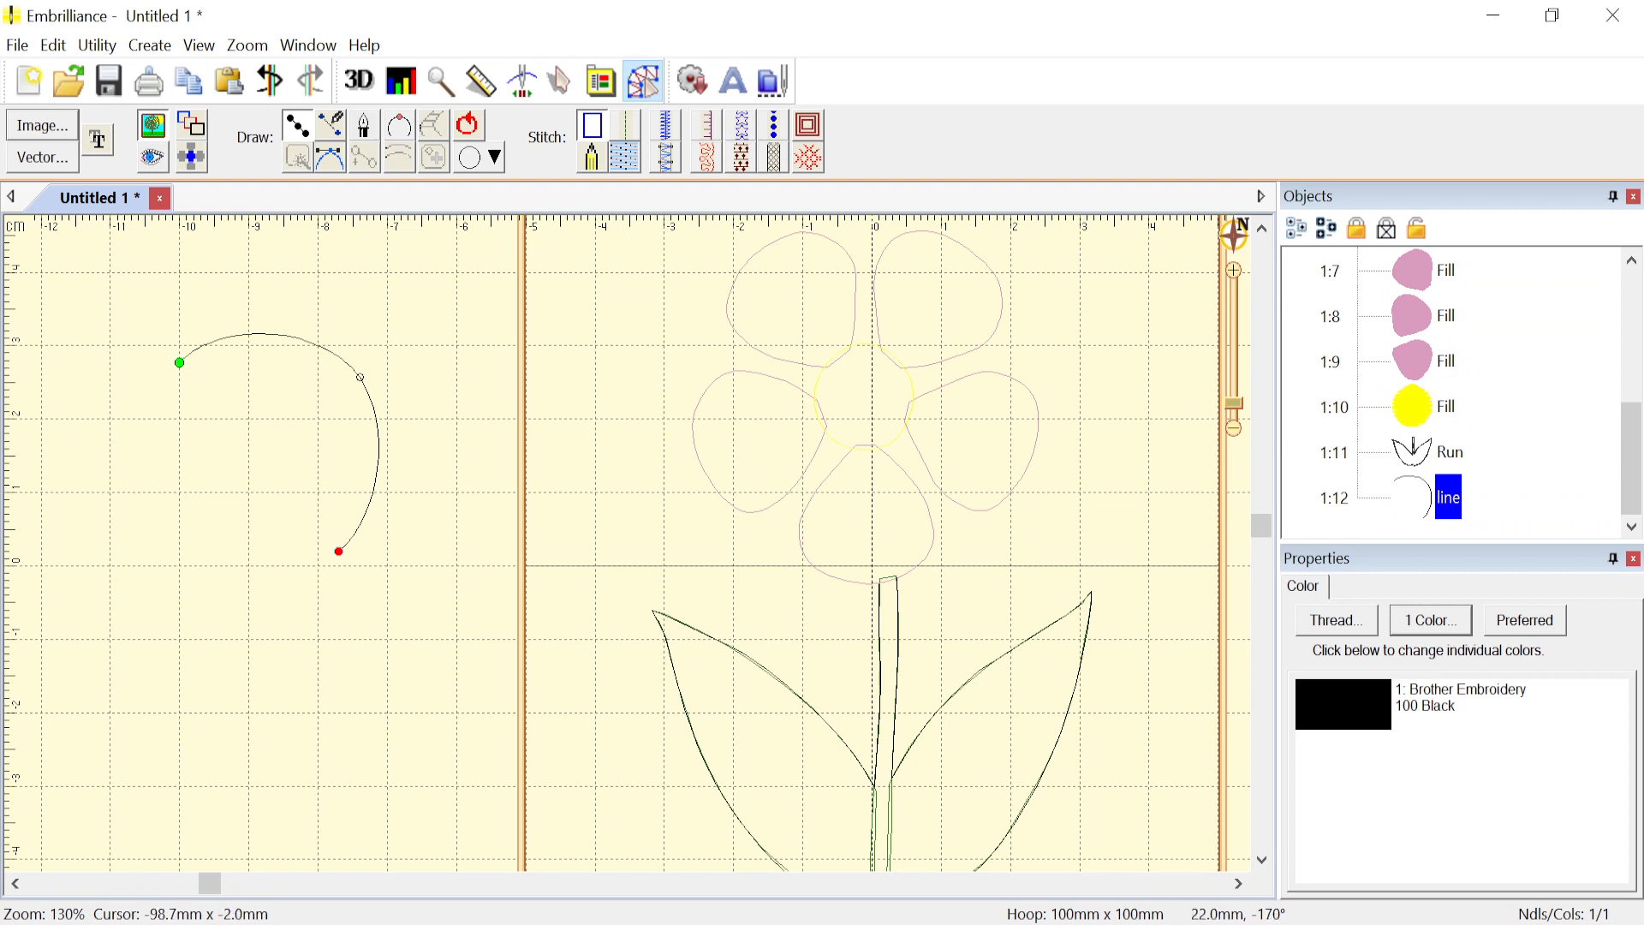
left_click(189, 581)
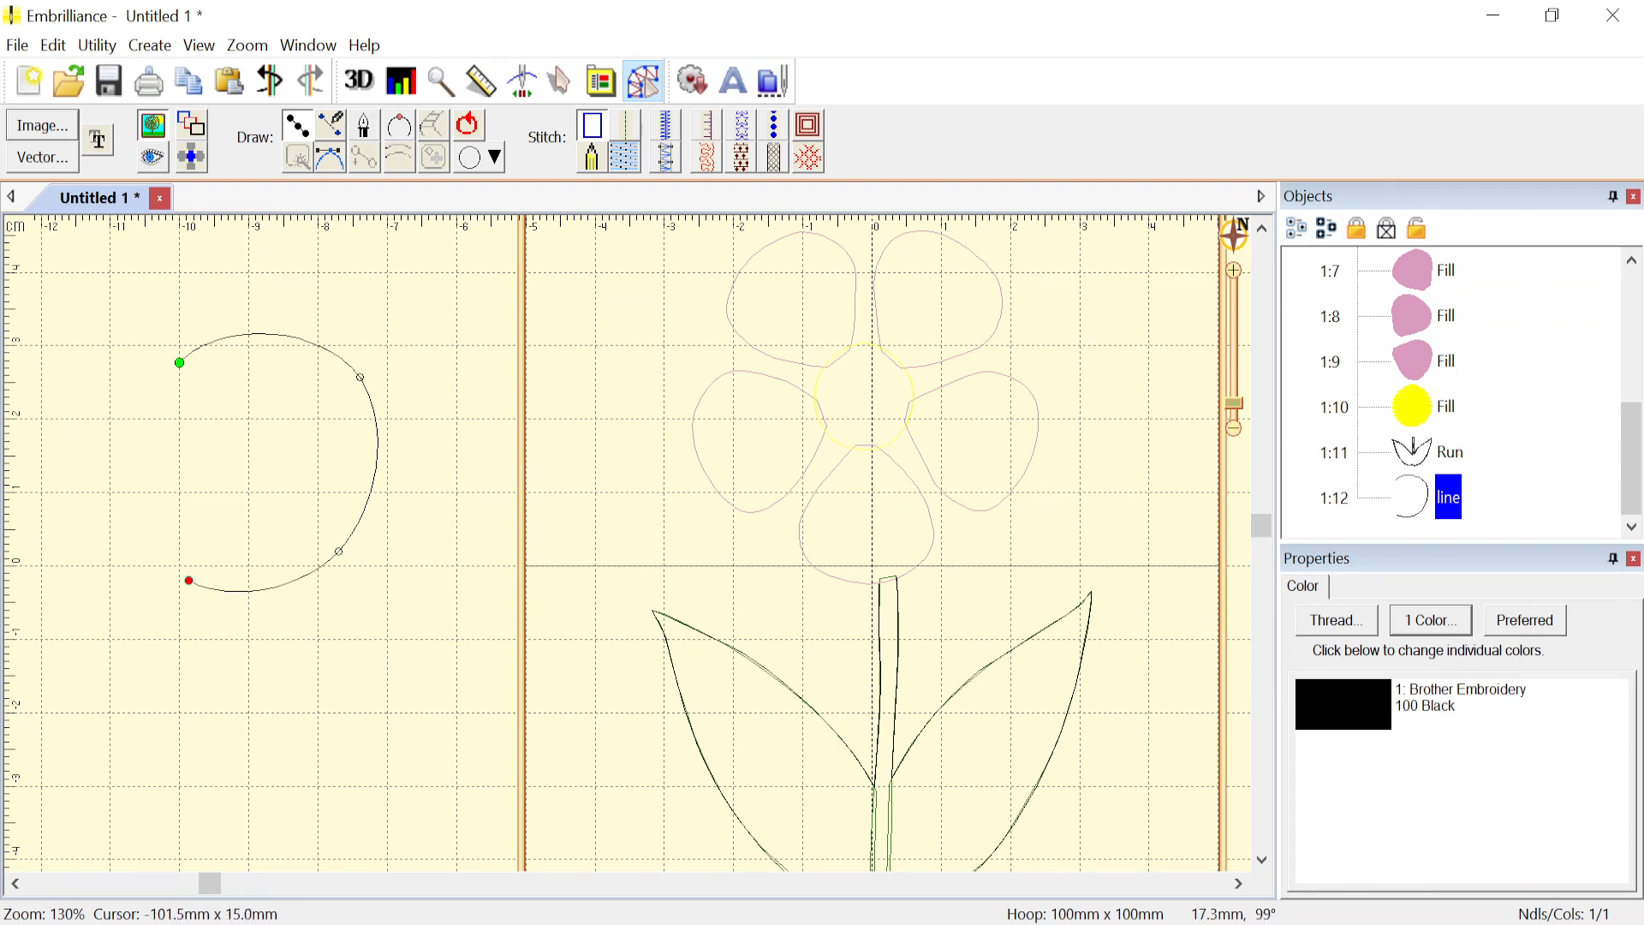
key("Return")
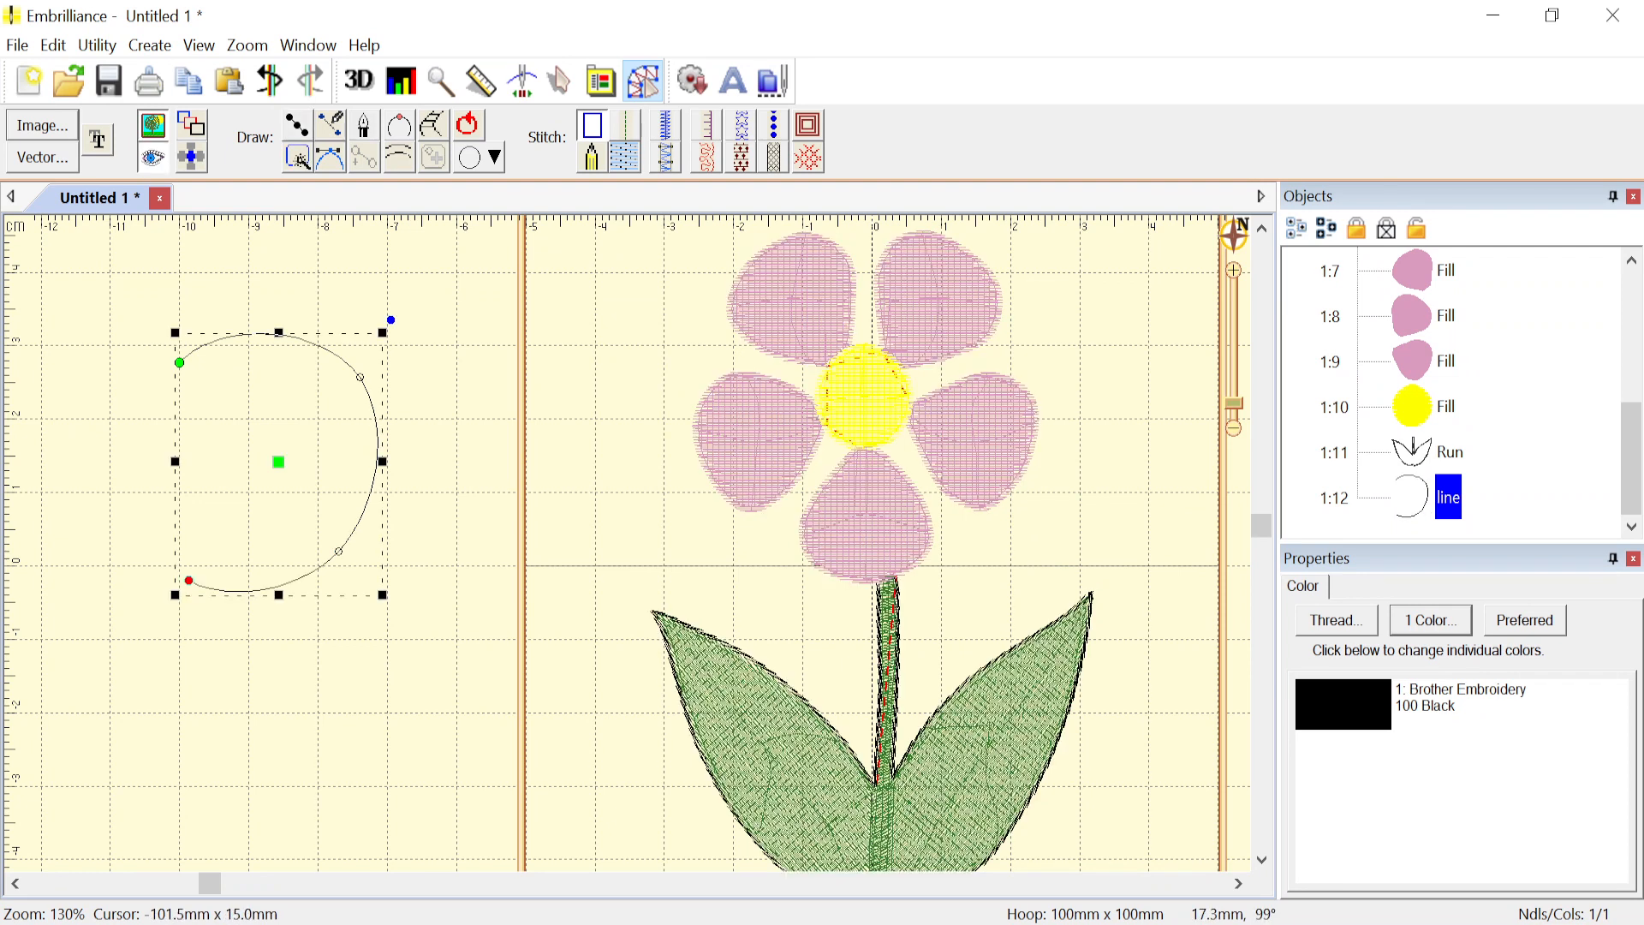
- Adjust the upper-right bend of the practice curve and delete its lower-right node
left_click(361, 379)
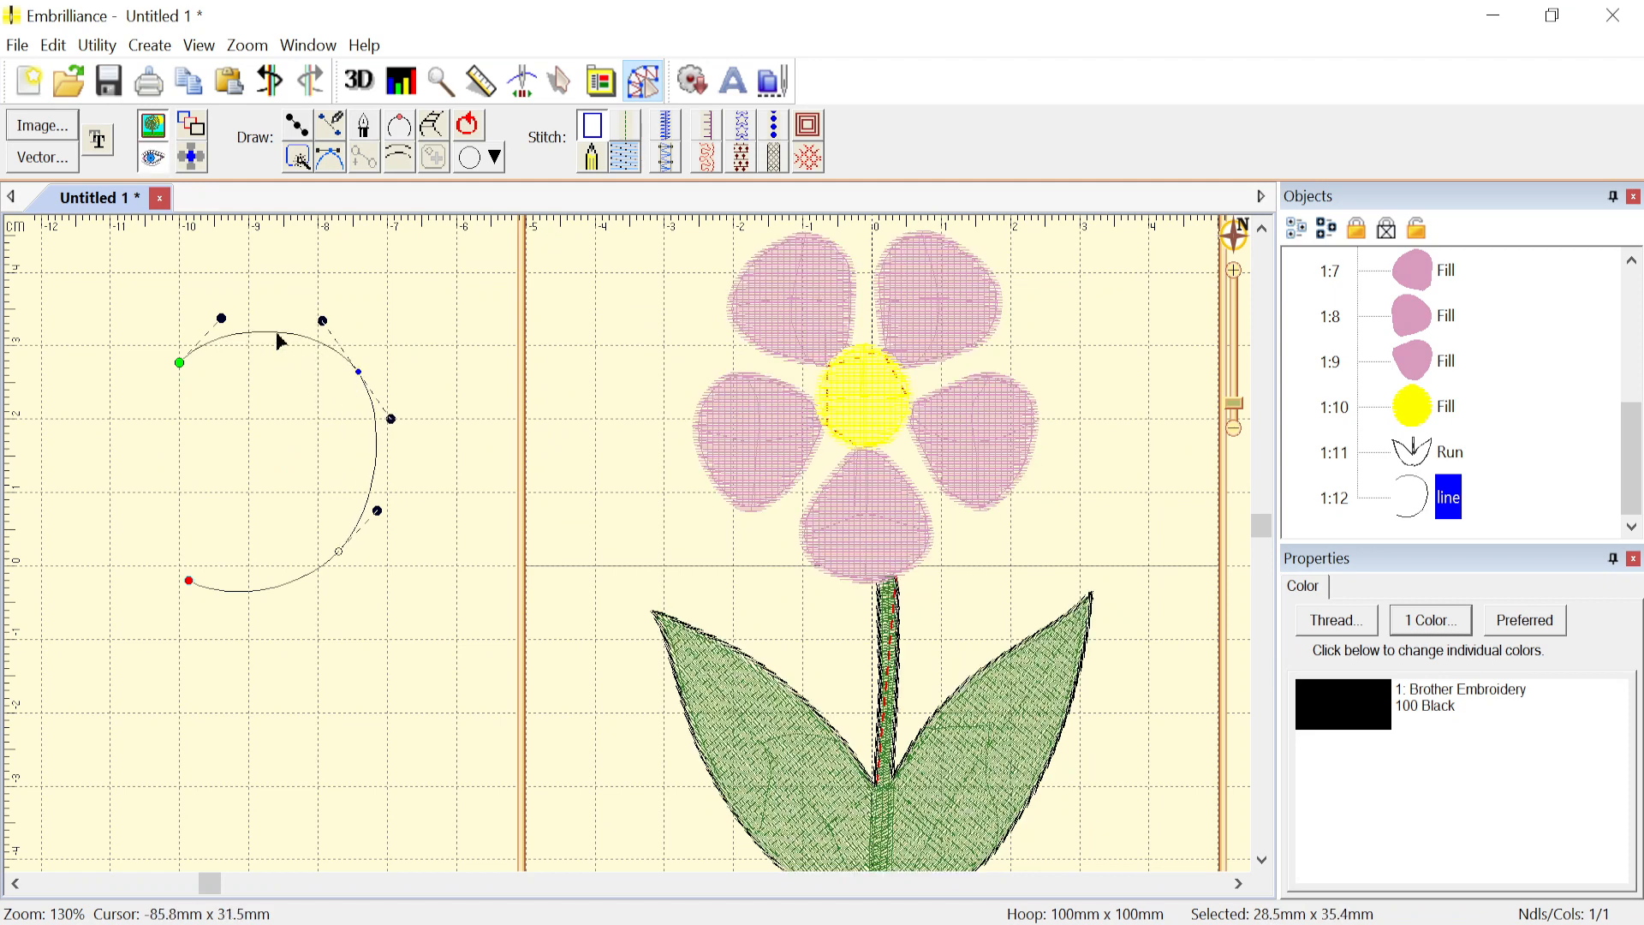
mouse_move(280, 343)
left_mouse_down()
mouse_move(278, 367)
mouse_move(281, 332)
left_mouse_up()
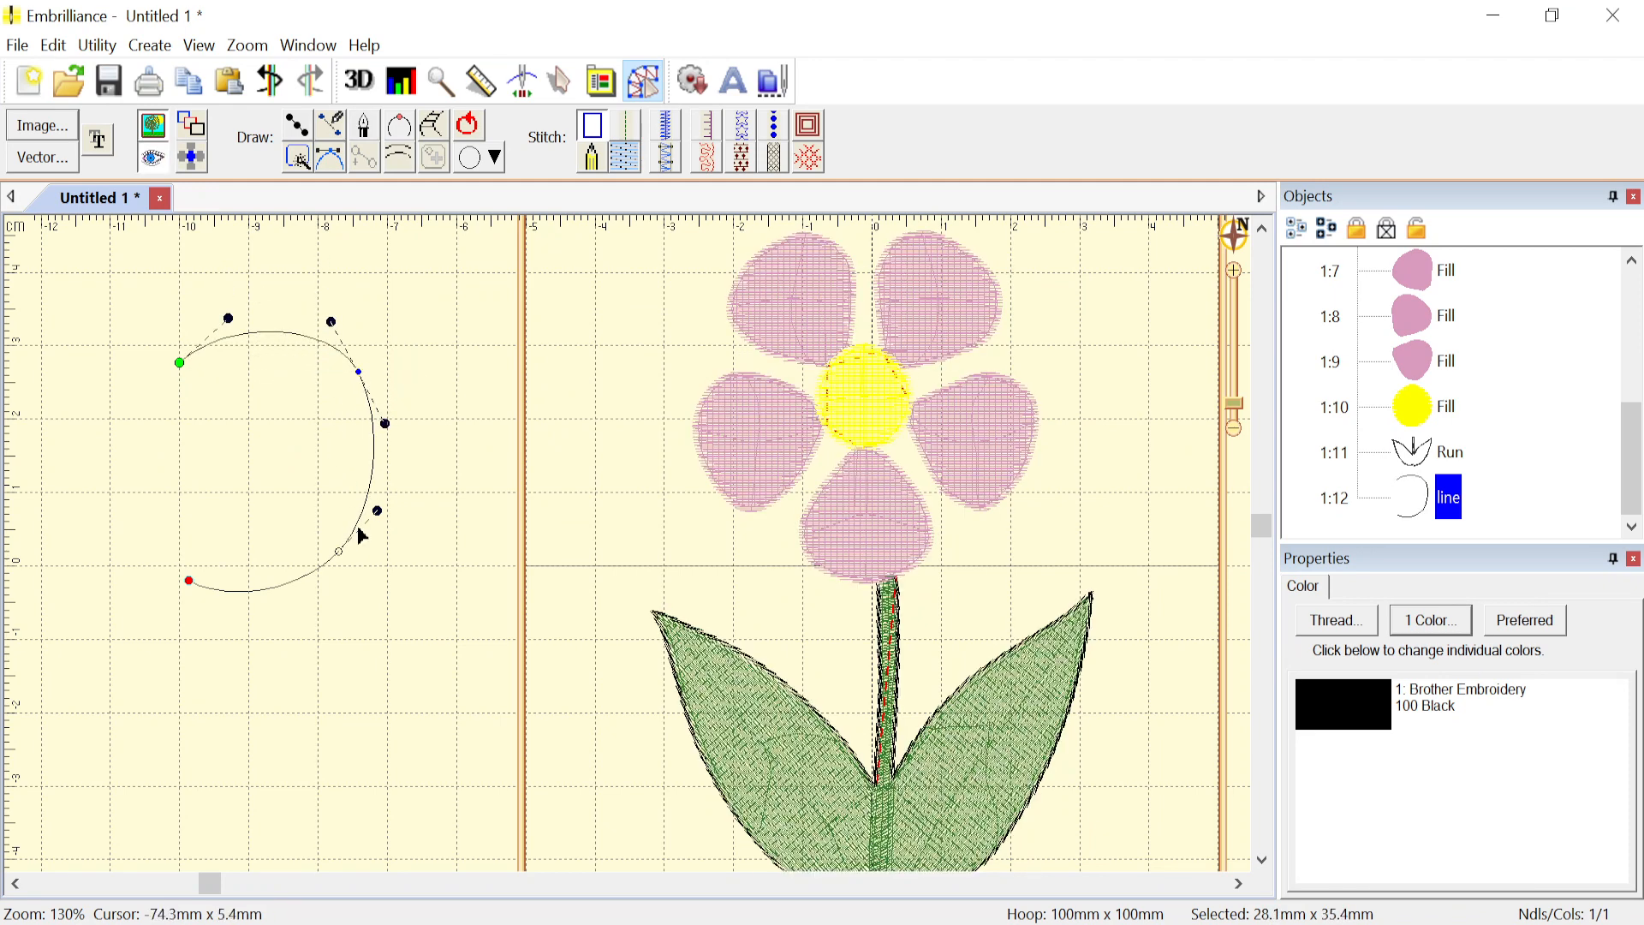
left_click(378, 471)
key("Delete")
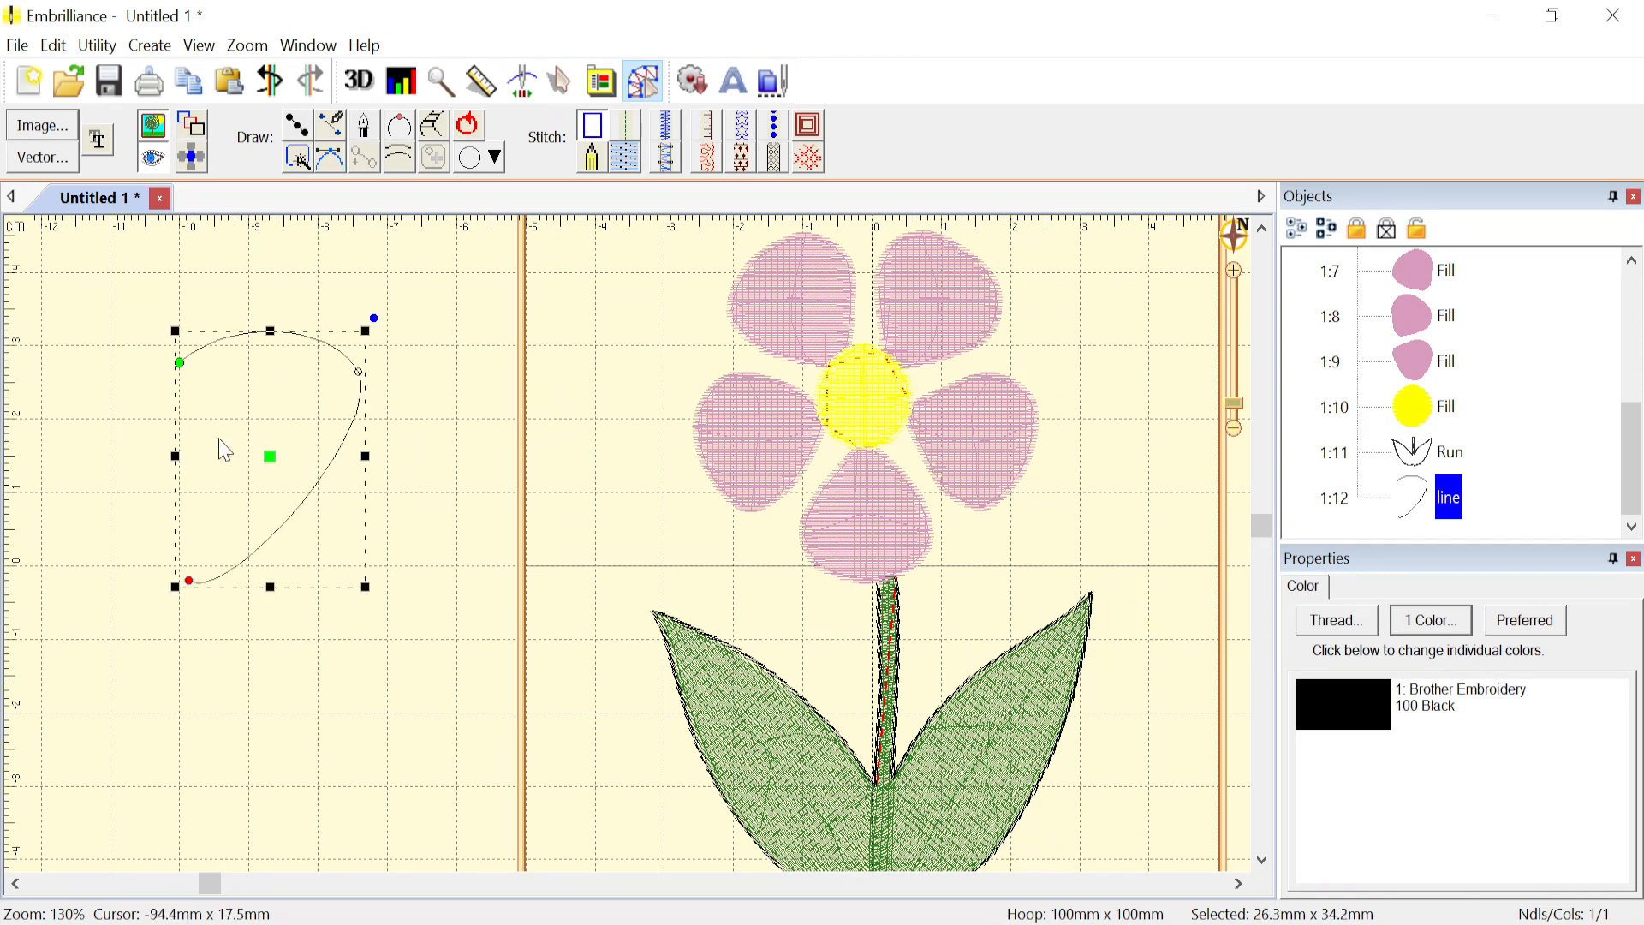
- Insert two extra nodes along the practice curve's upper arc and try deleting a node on its lower stretch
left_click(135, 450)
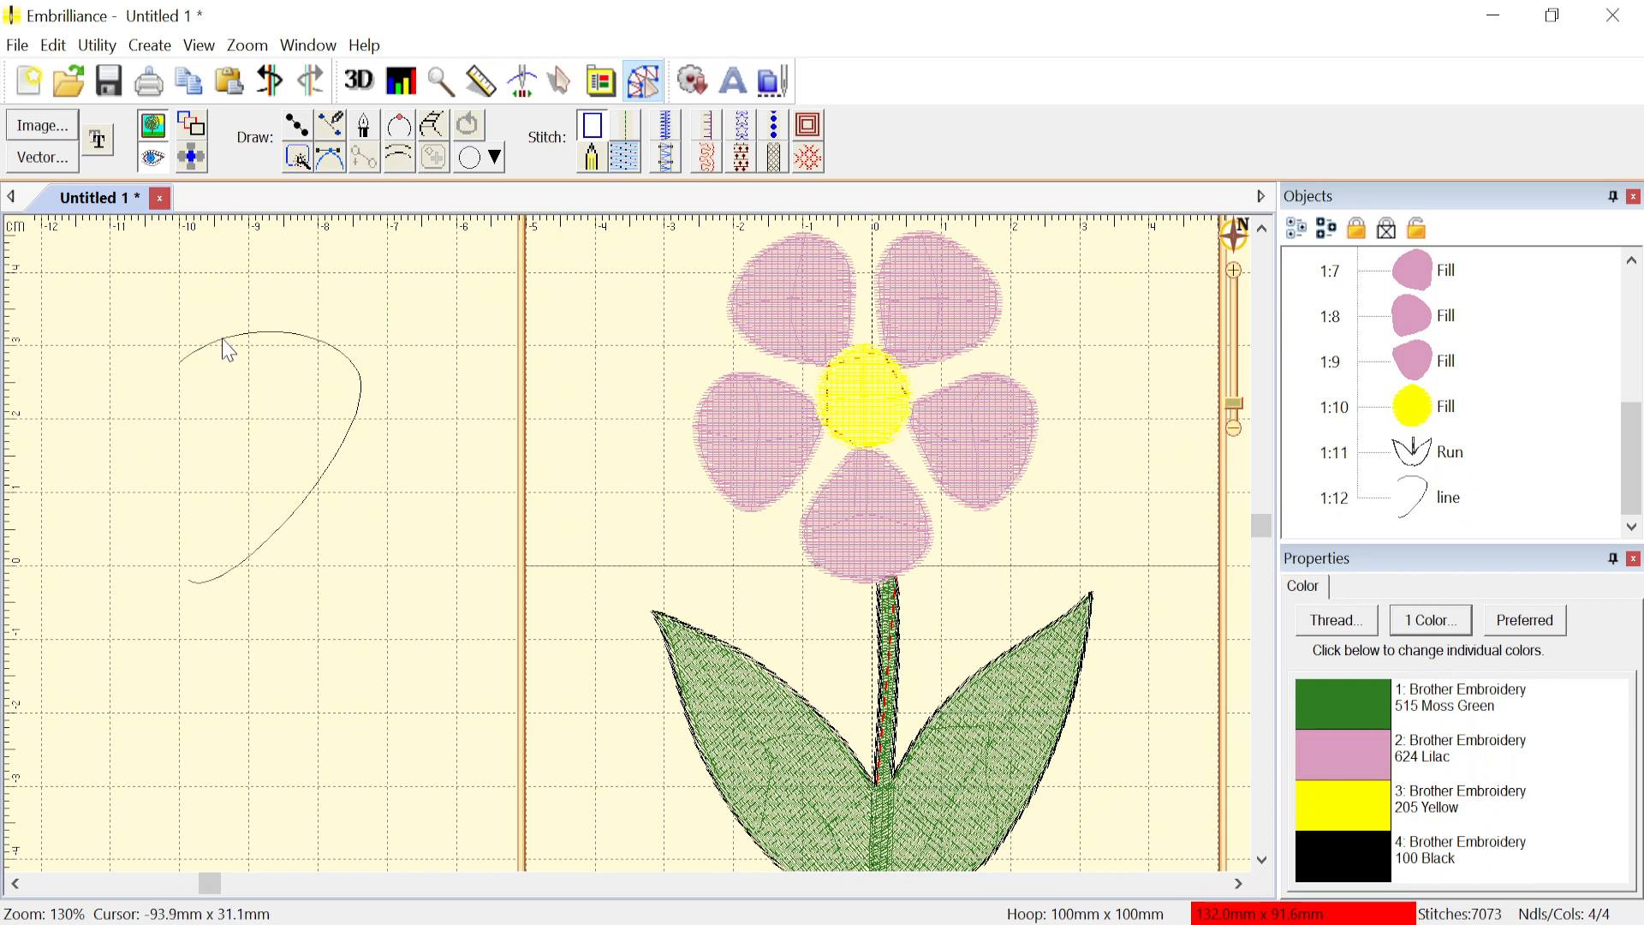
left_click(226, 340)
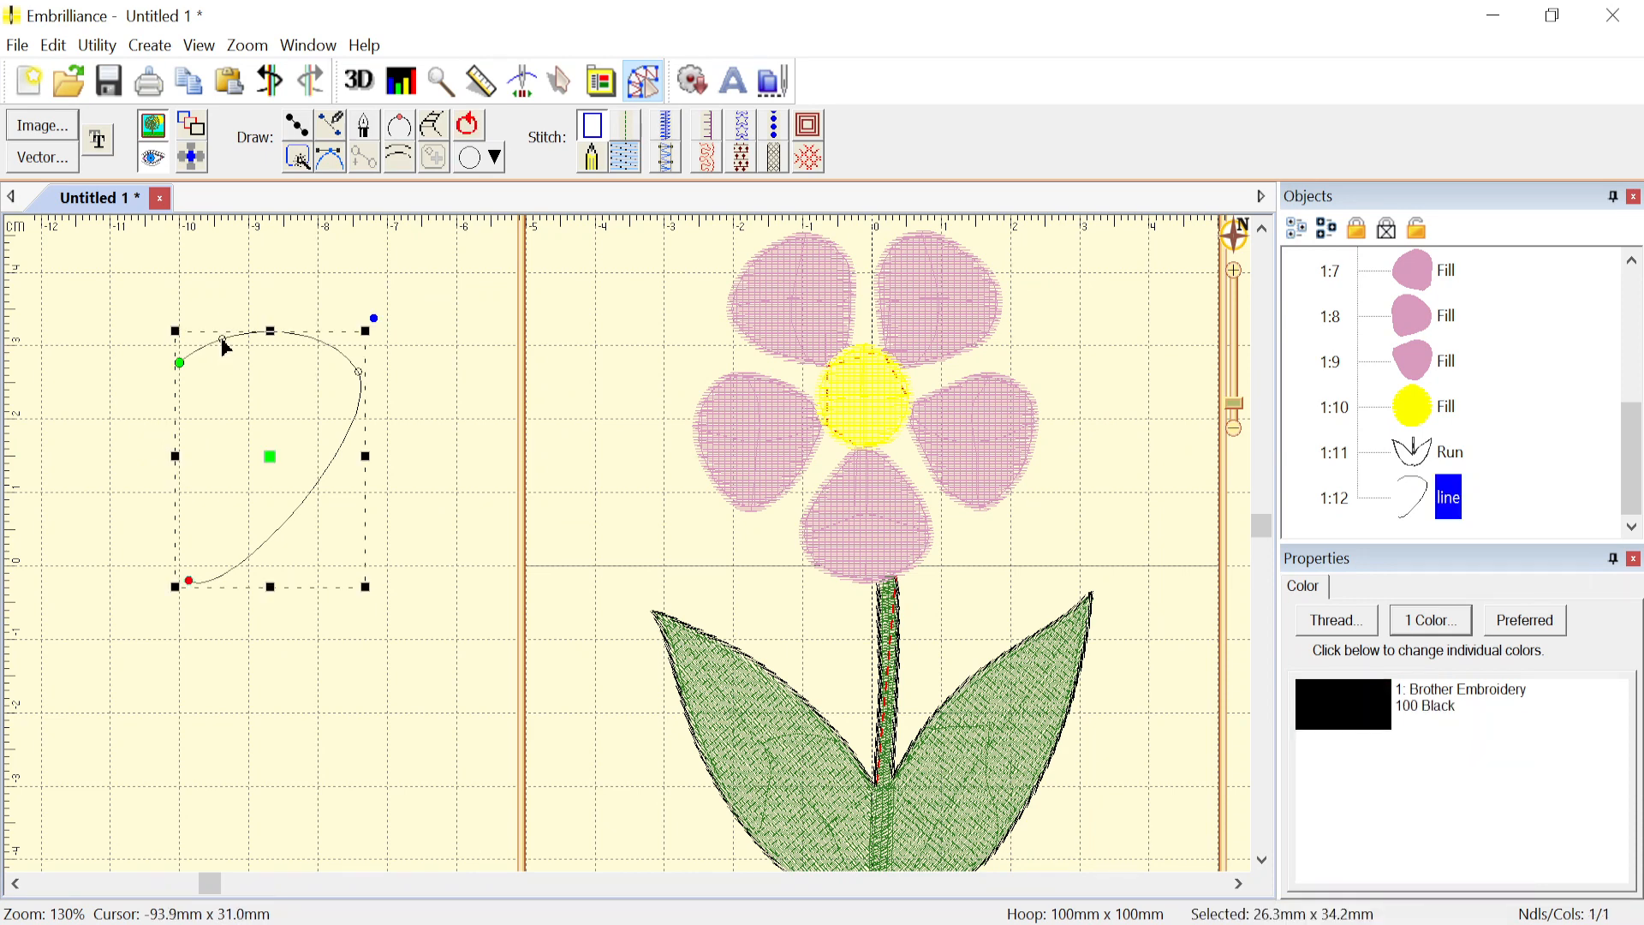
left_click(326, 342)
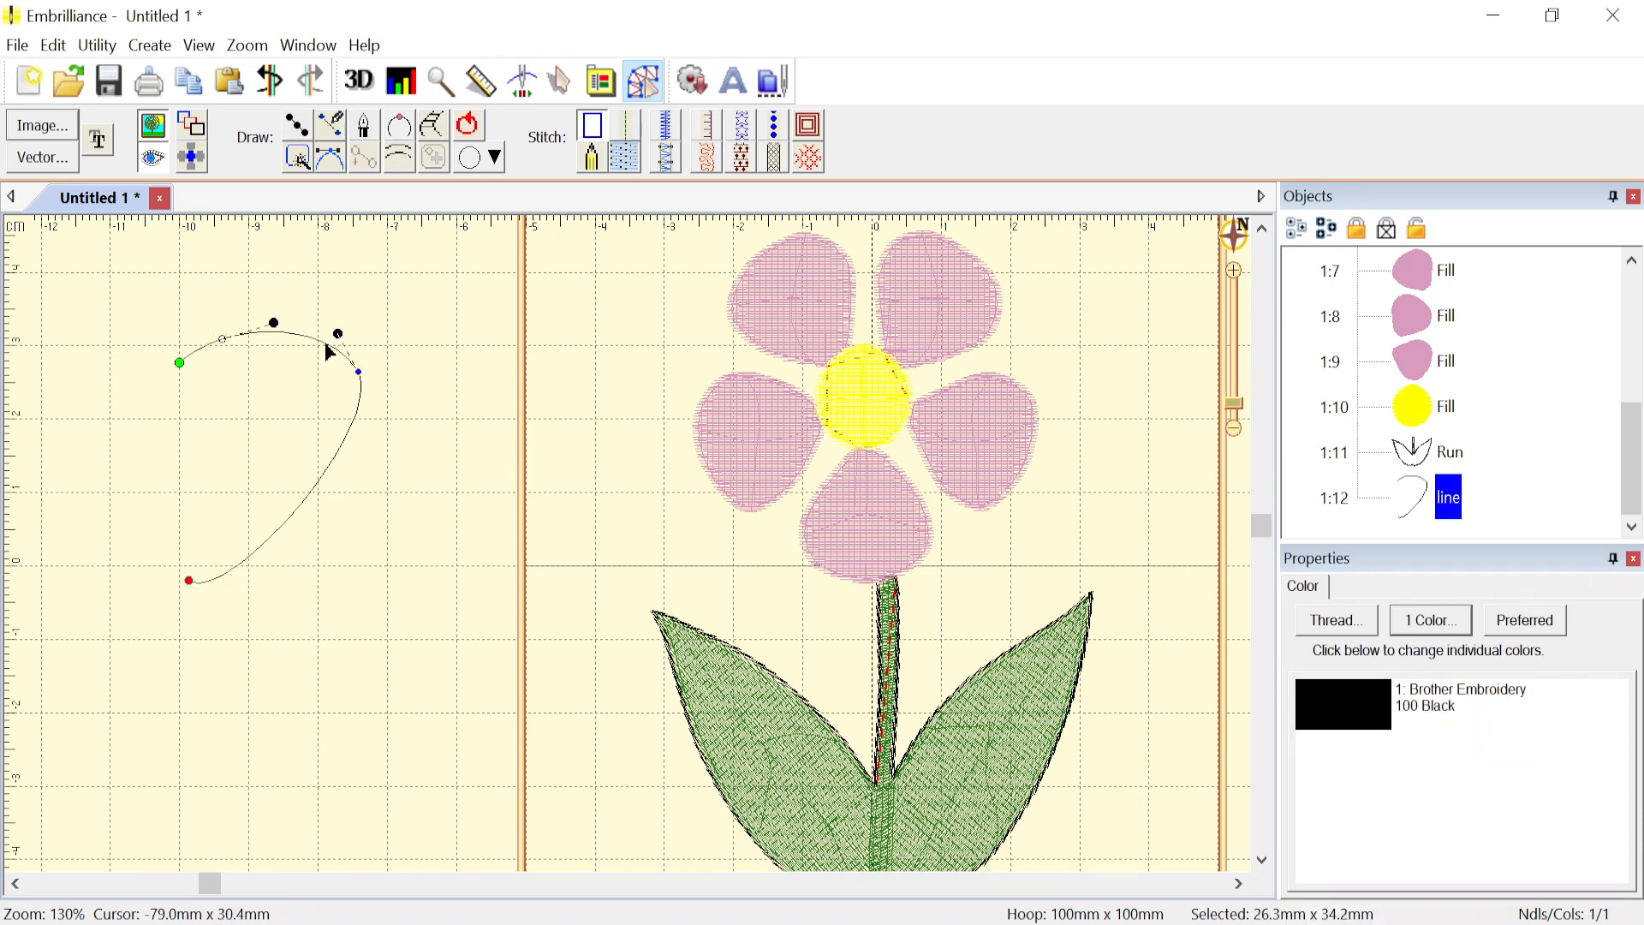
left_click(309, 505)
key("Delete")
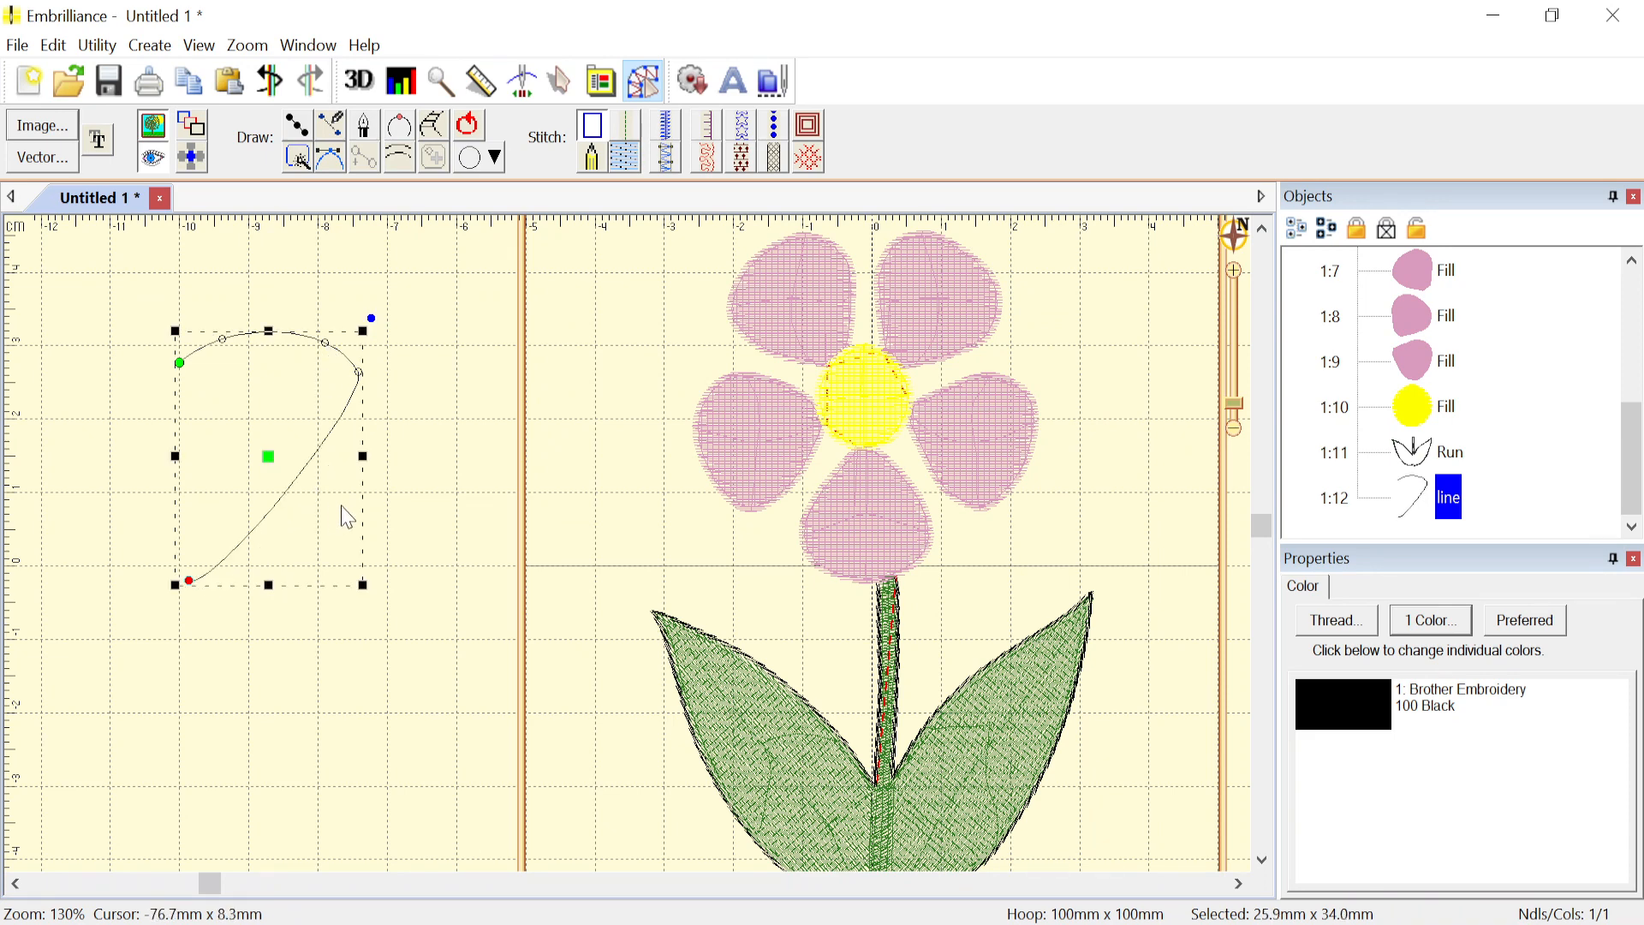
- Delete the whole practice curve from outside the hoop
left_click(411, 589)
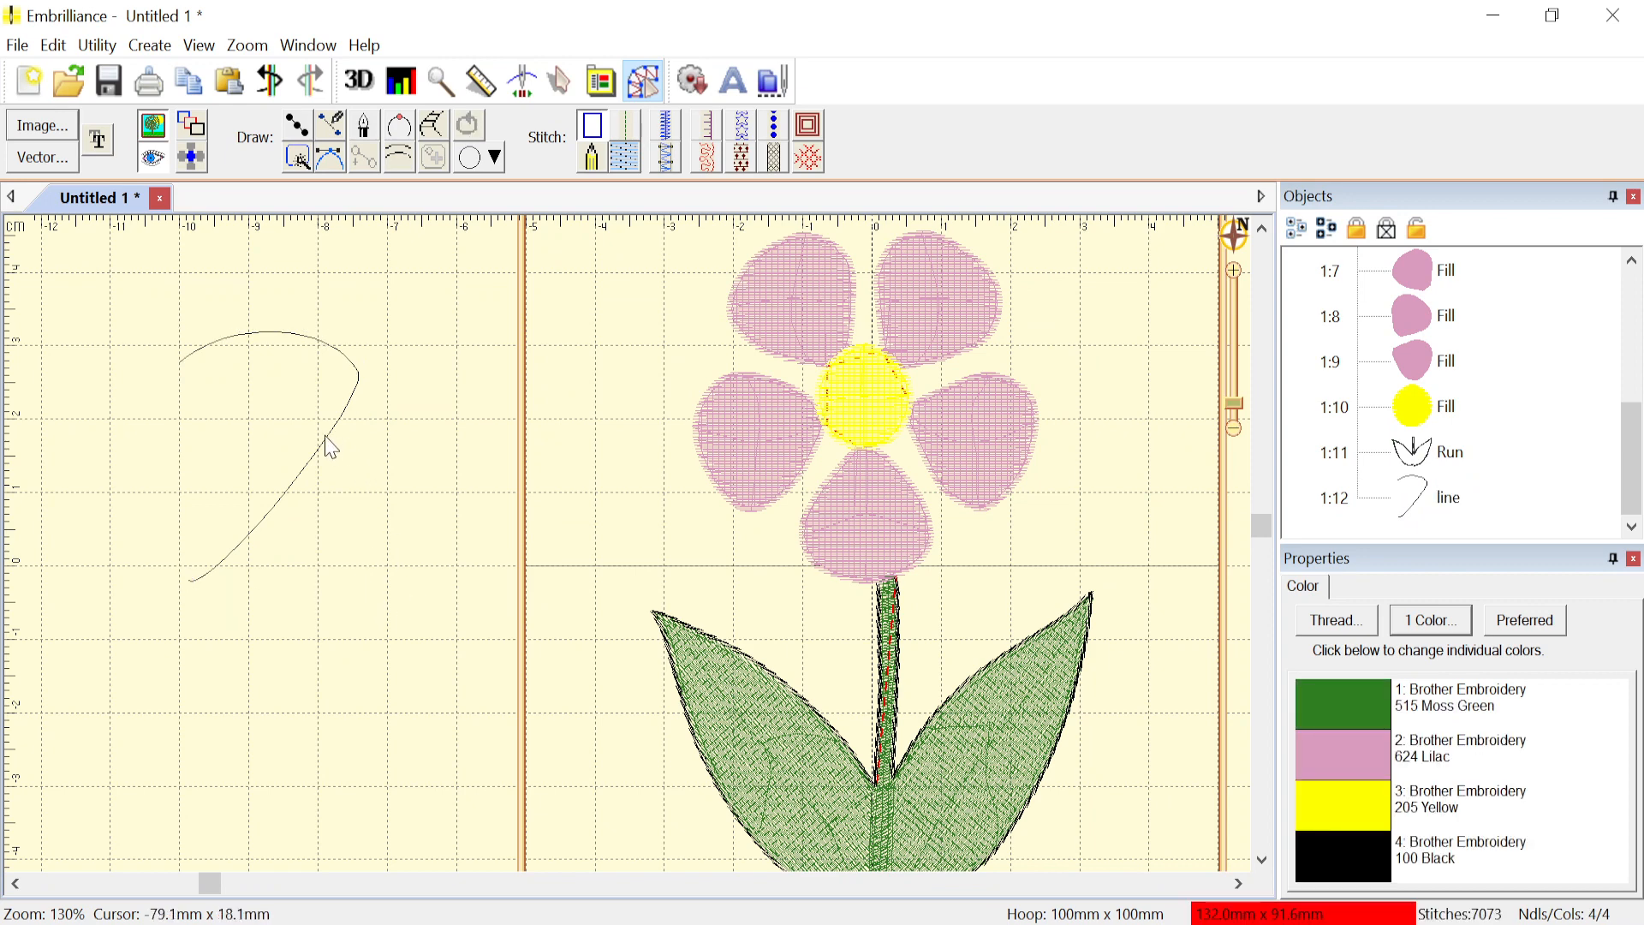
left_click(331, 446)
key("Delete")
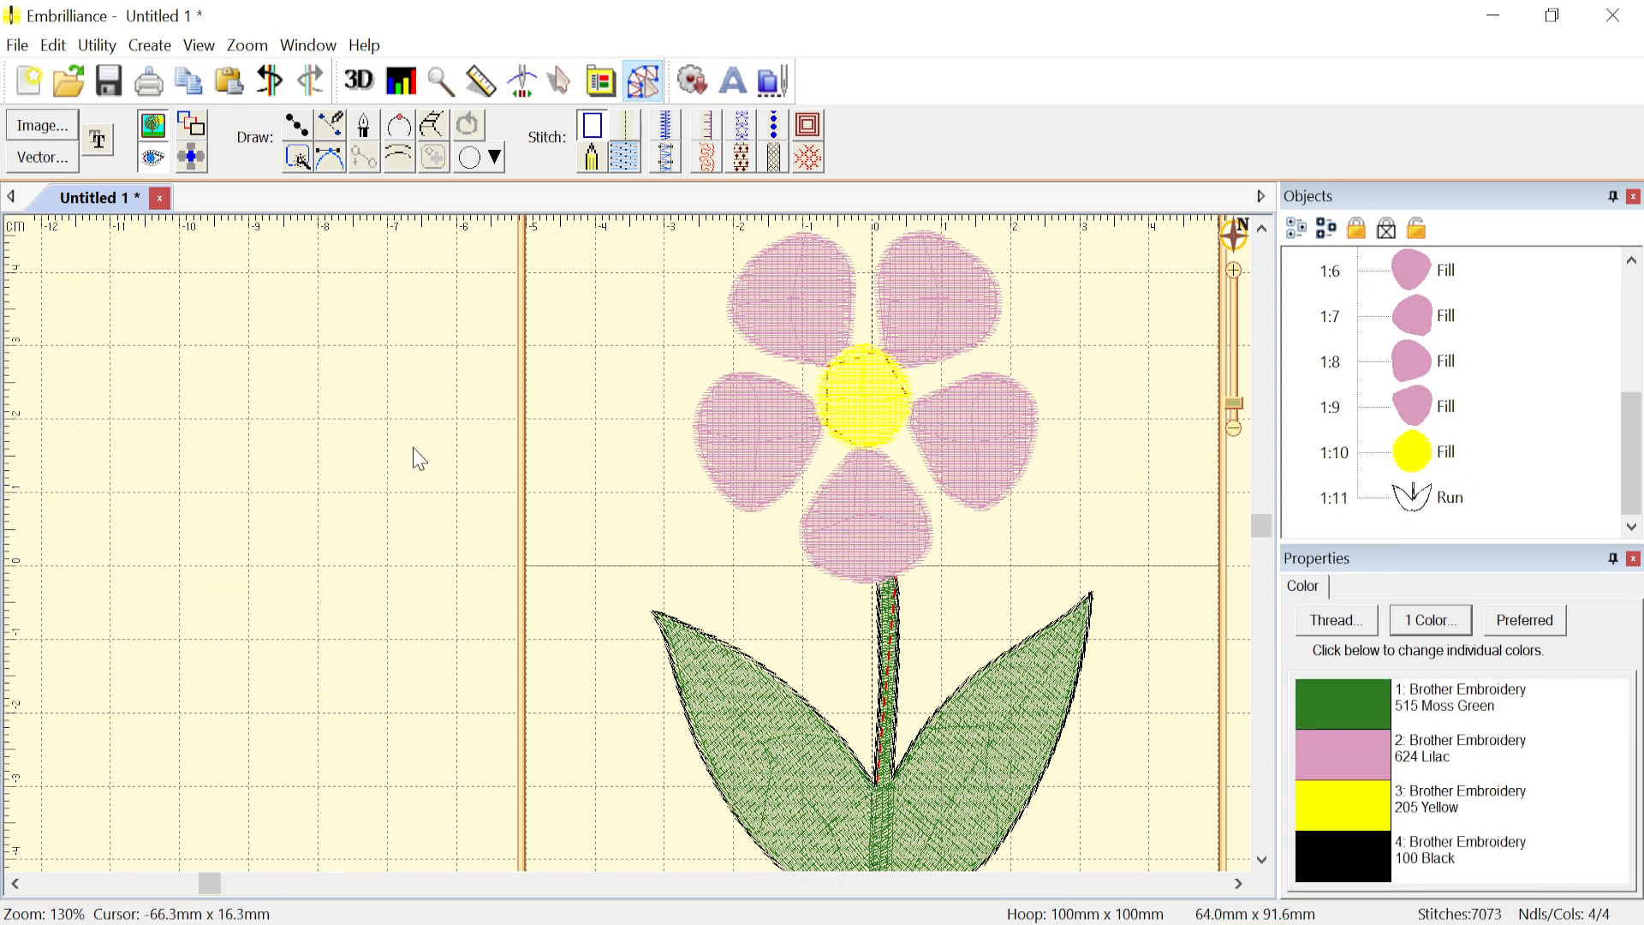
- Show the flower design as a 3D stitch preview
scroll(631, 551, "down", 3)
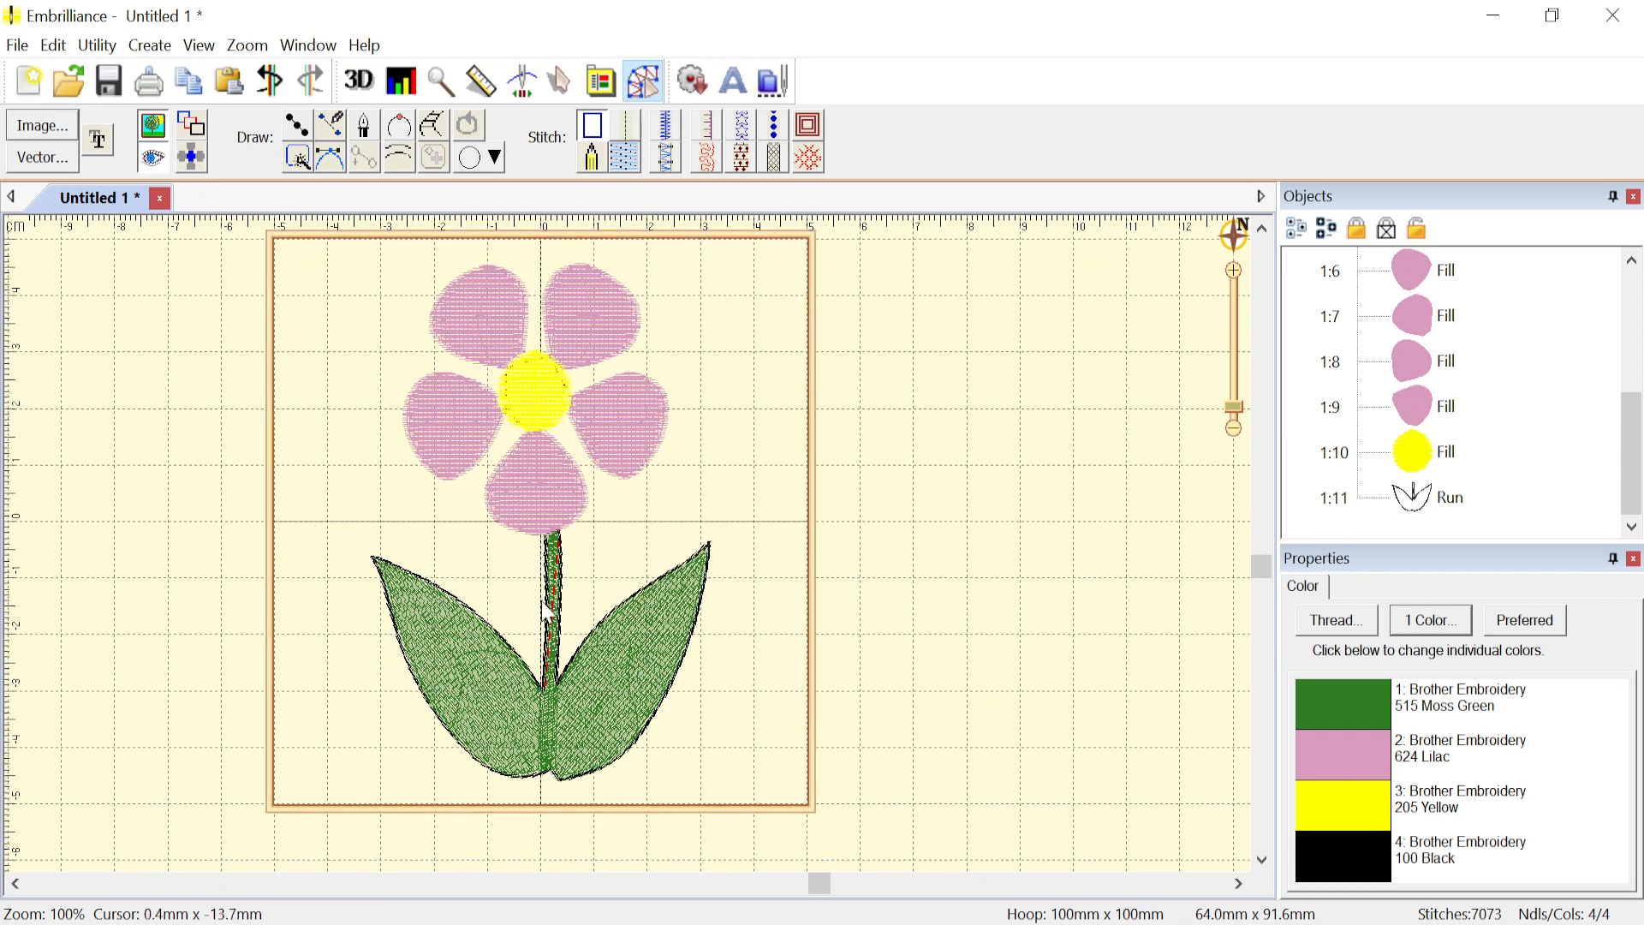
scroll(549, 615, "up", 2)
left_click(360, 81)
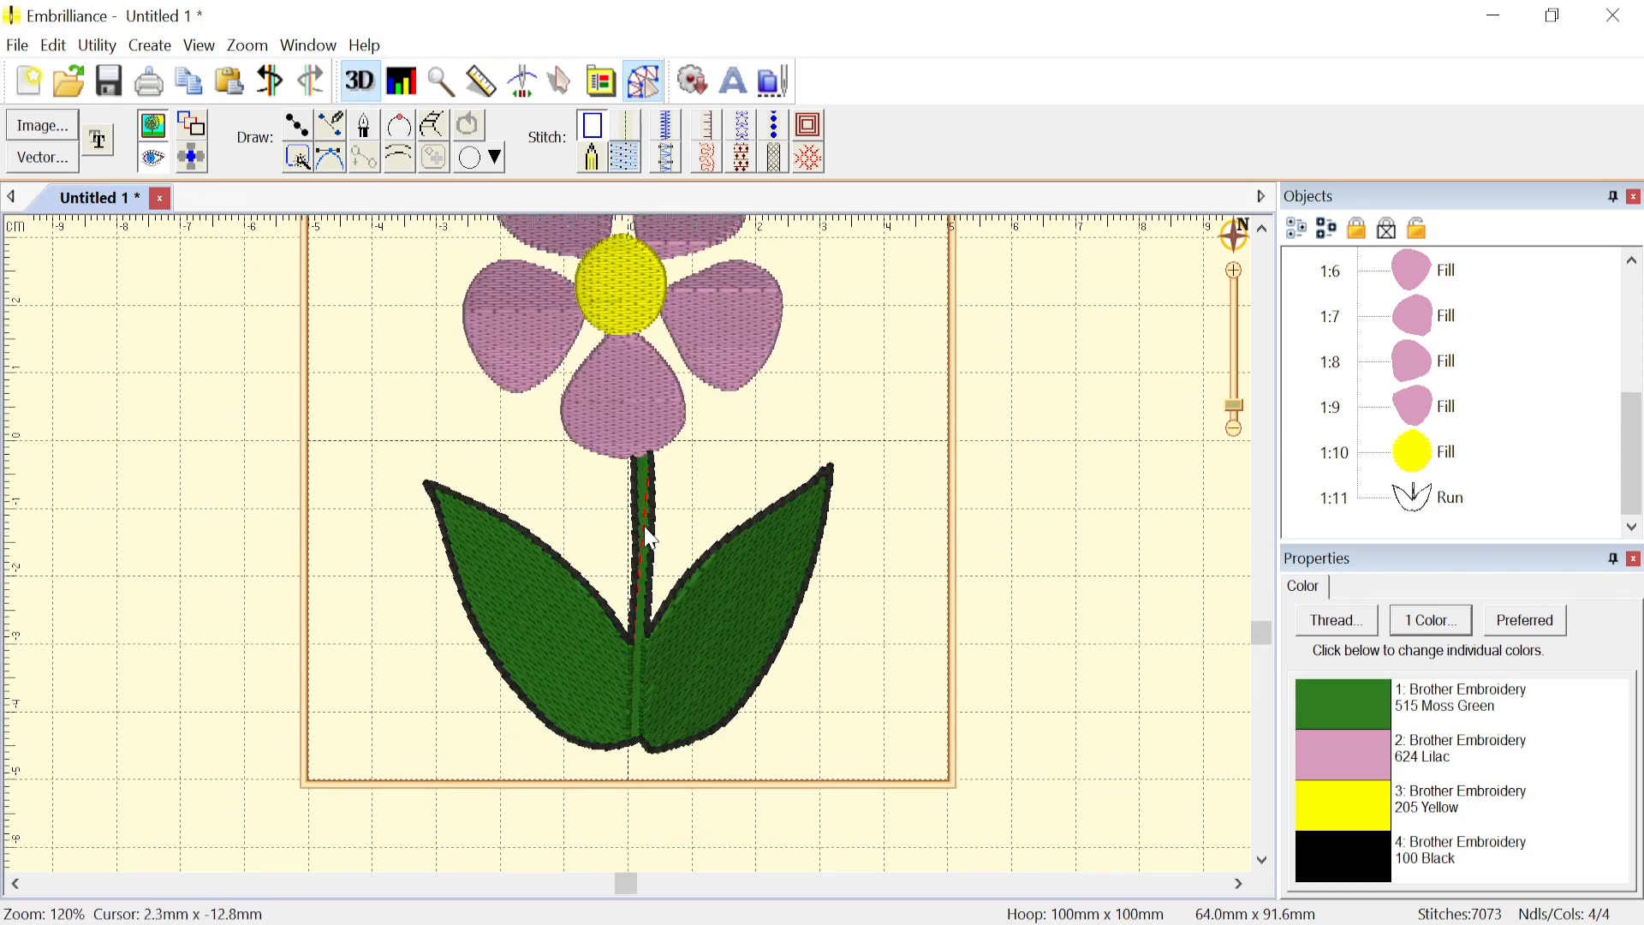
- Duplicate the yellow flower-centre fill by copying it and pasting the copy over the original
scroll(617, 310, "down", 1)
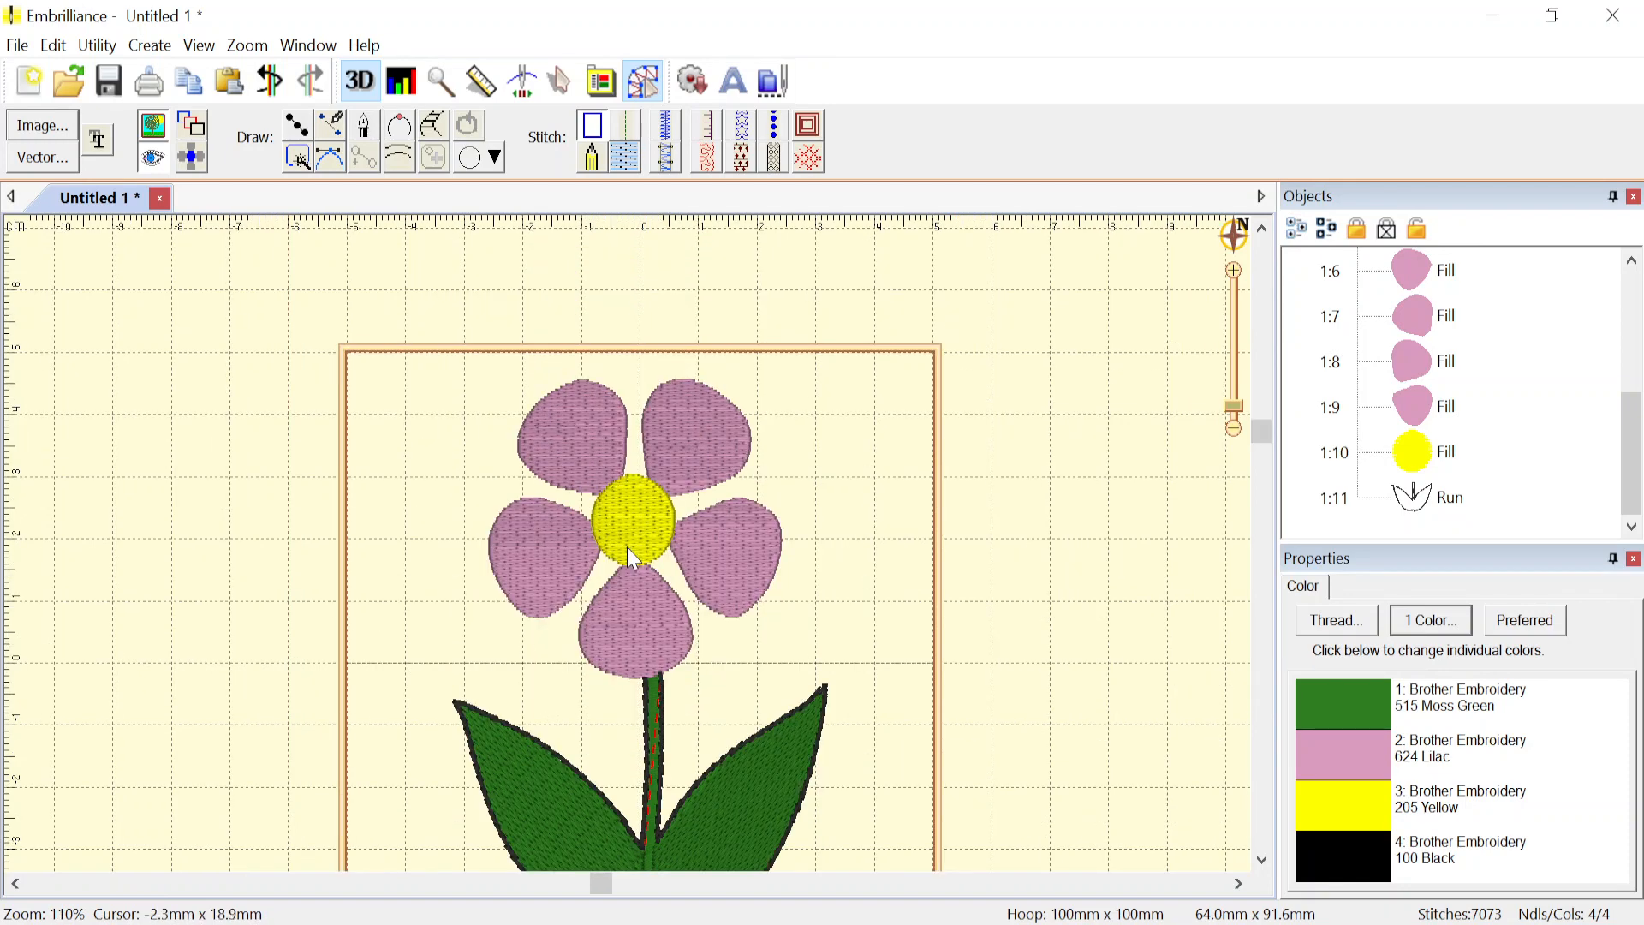
scroll(636, 545, "up", 5)
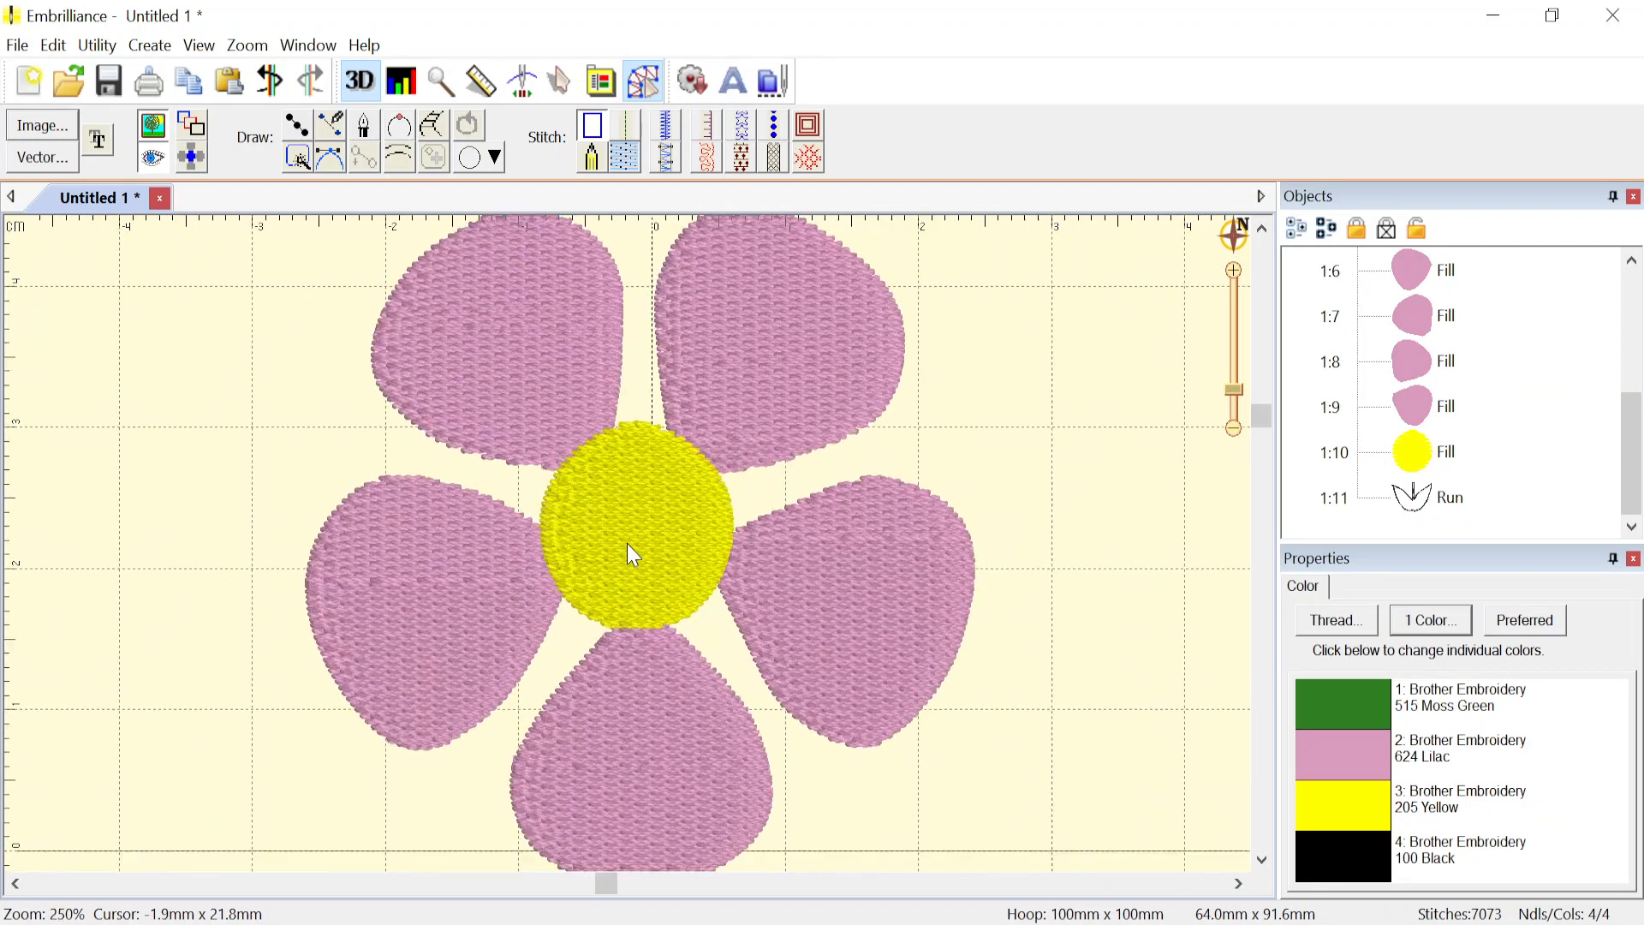
left_click(632, 555)
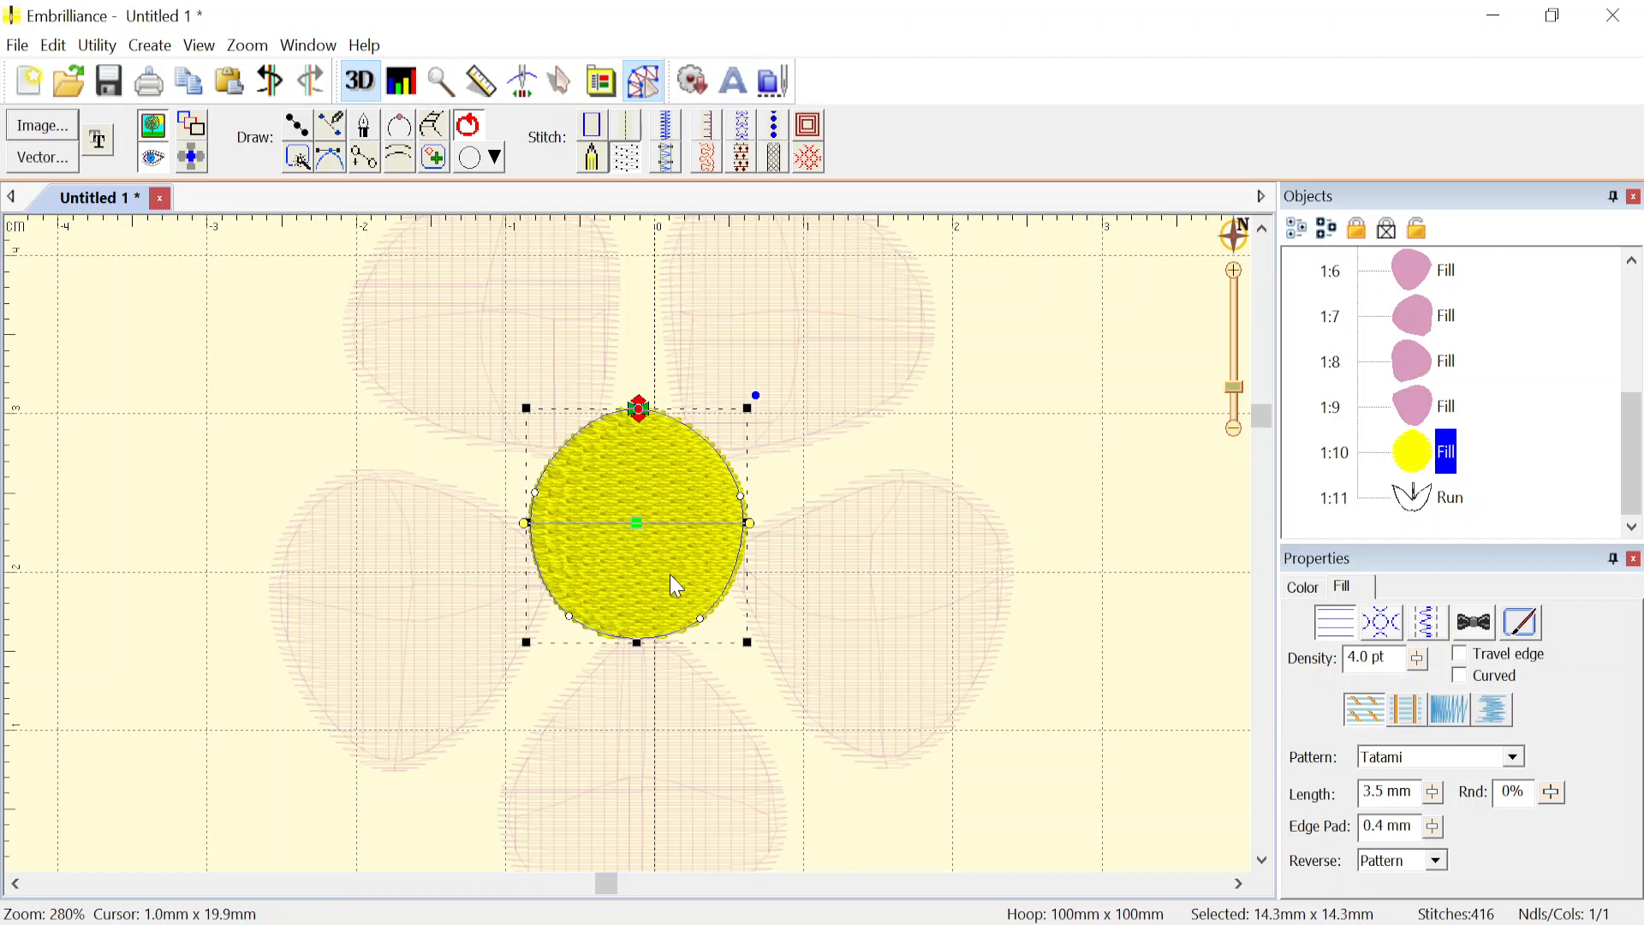
mouse_move(670, 575)
left_mouse_down()
mouse_move(697, 588)
mouse_move(675, 557)
left_mouse_up()
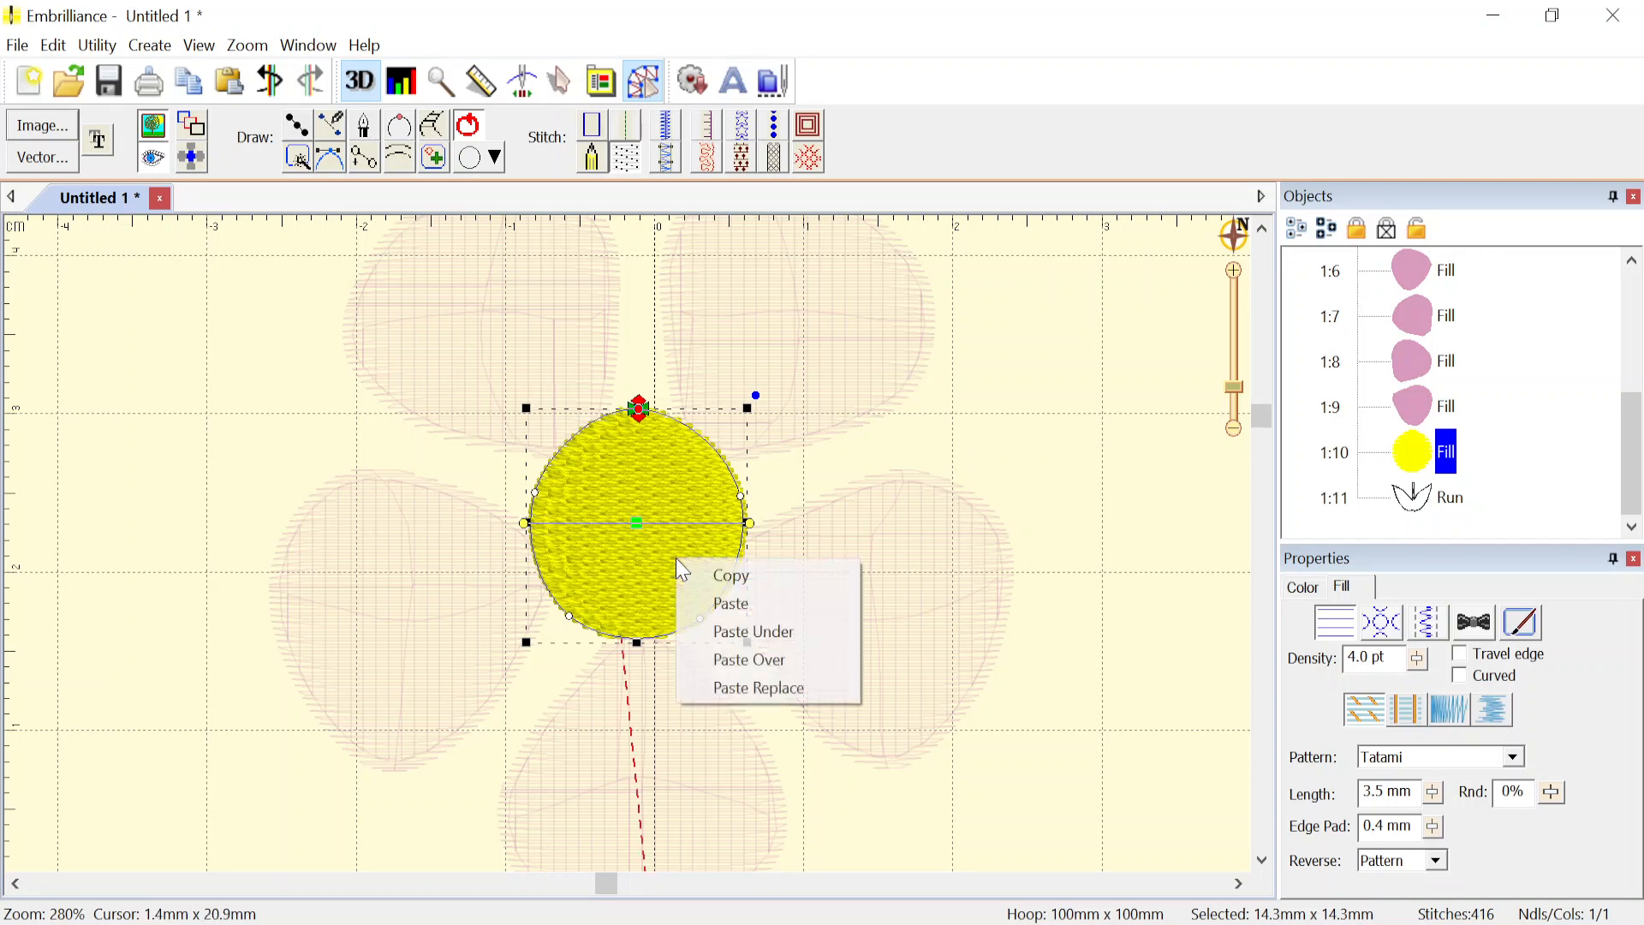
left_click(766, 659)
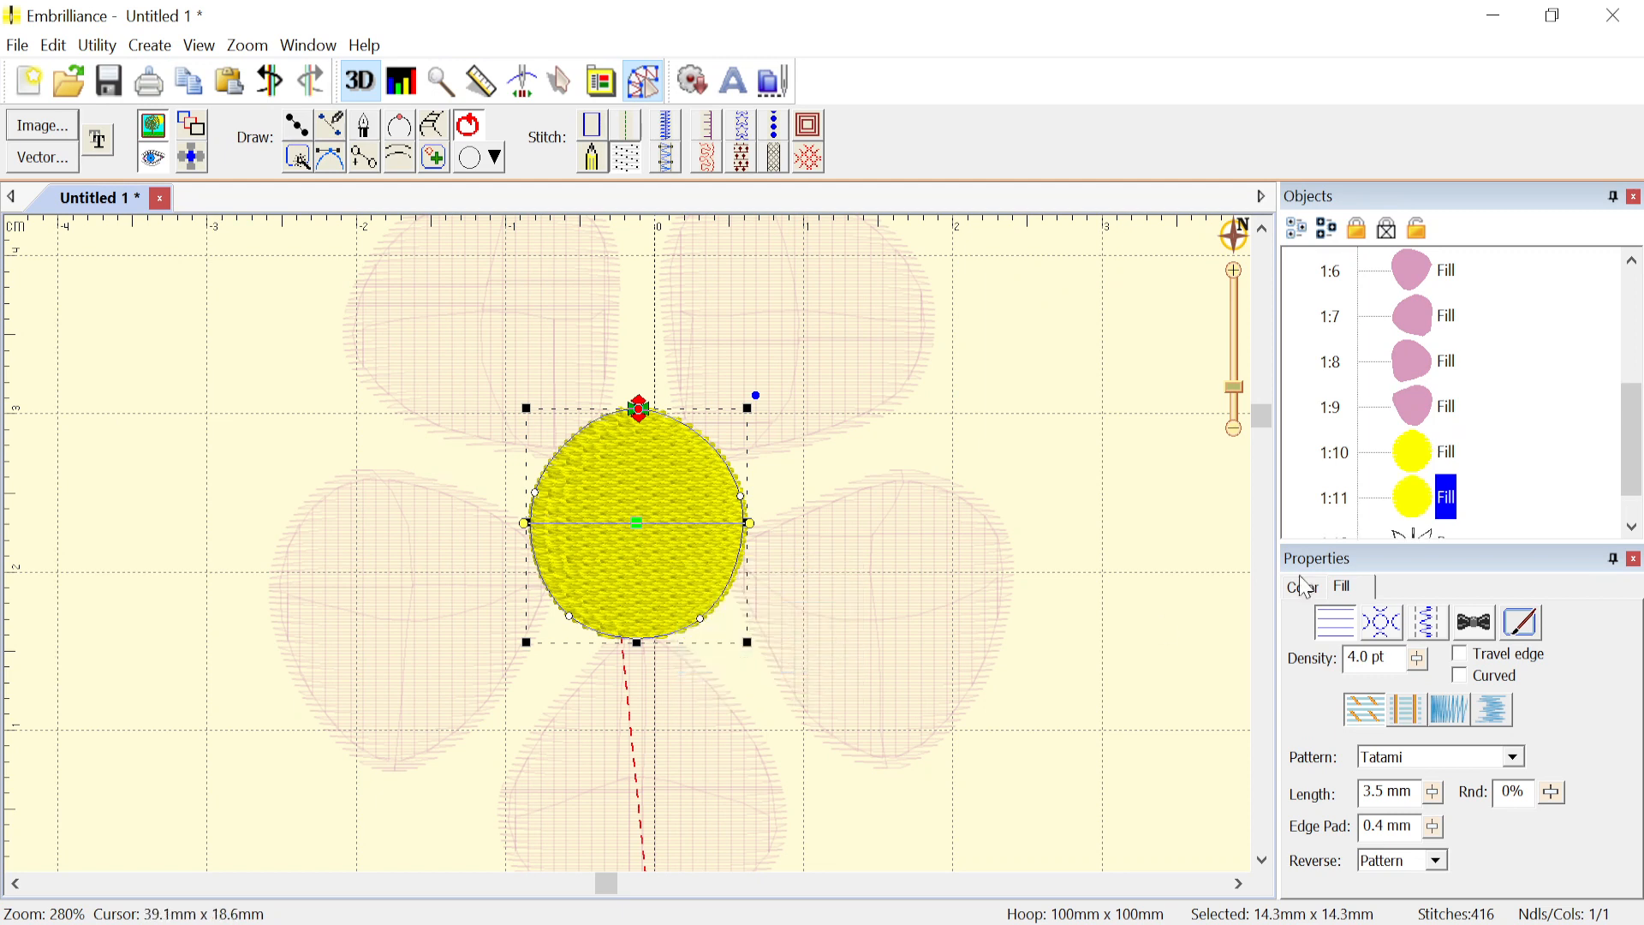
- Move the duplicated yellow centre one place later in the stitching order, after the black leaf outline
left_click_drag(1638, 470, 1637, 488)
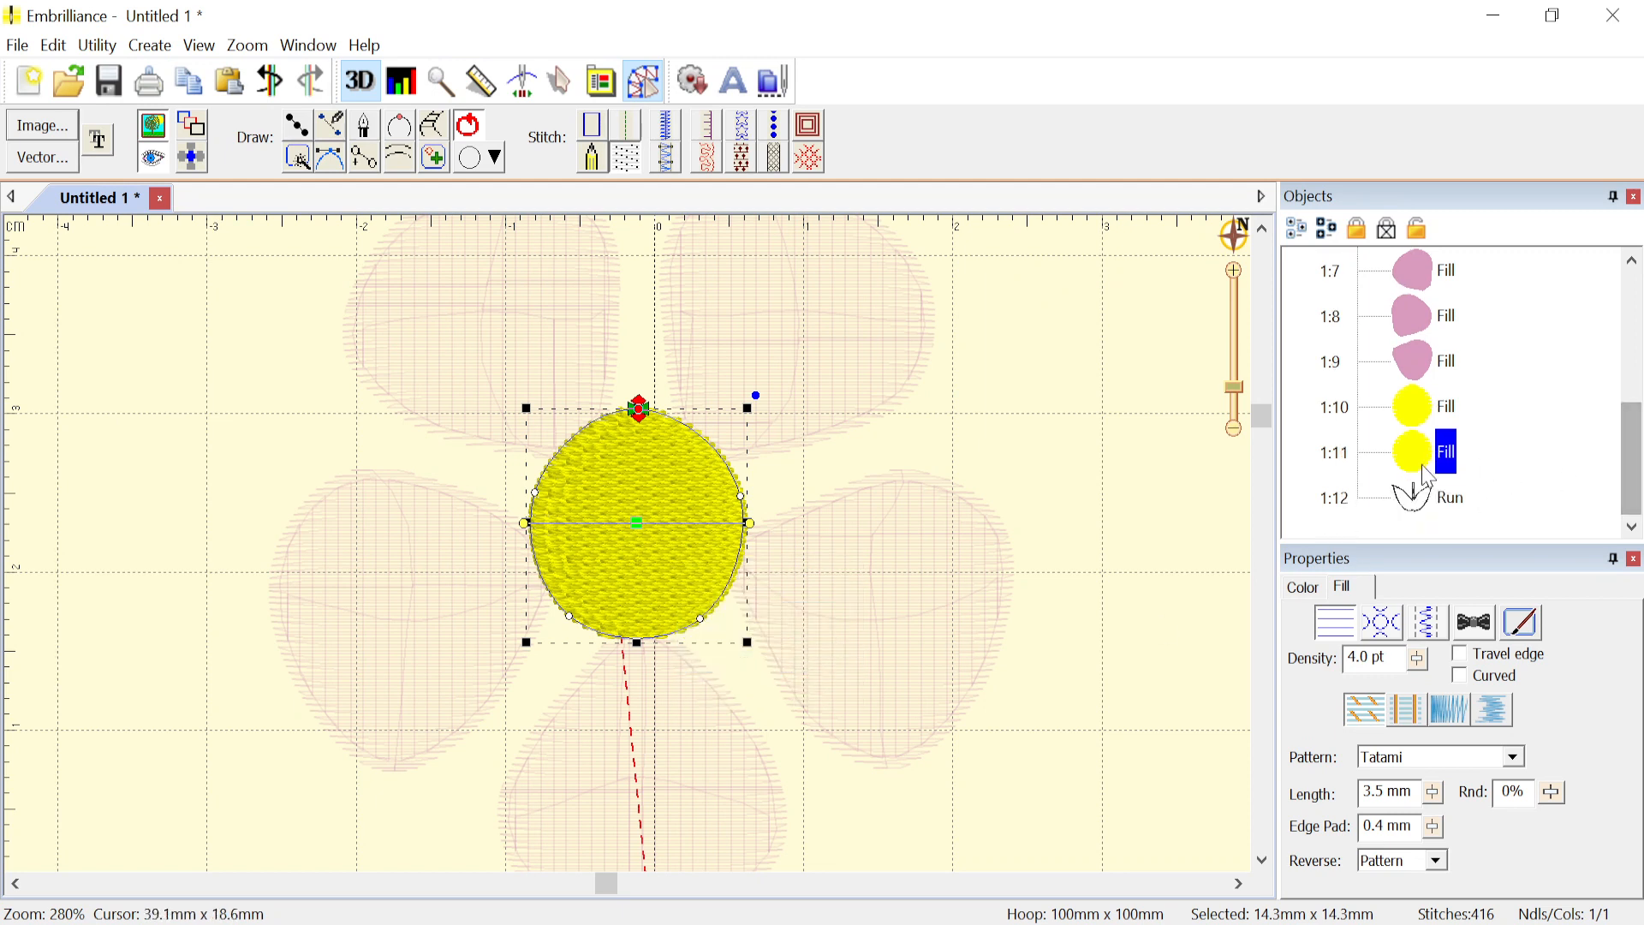
right_click(1426, 467)
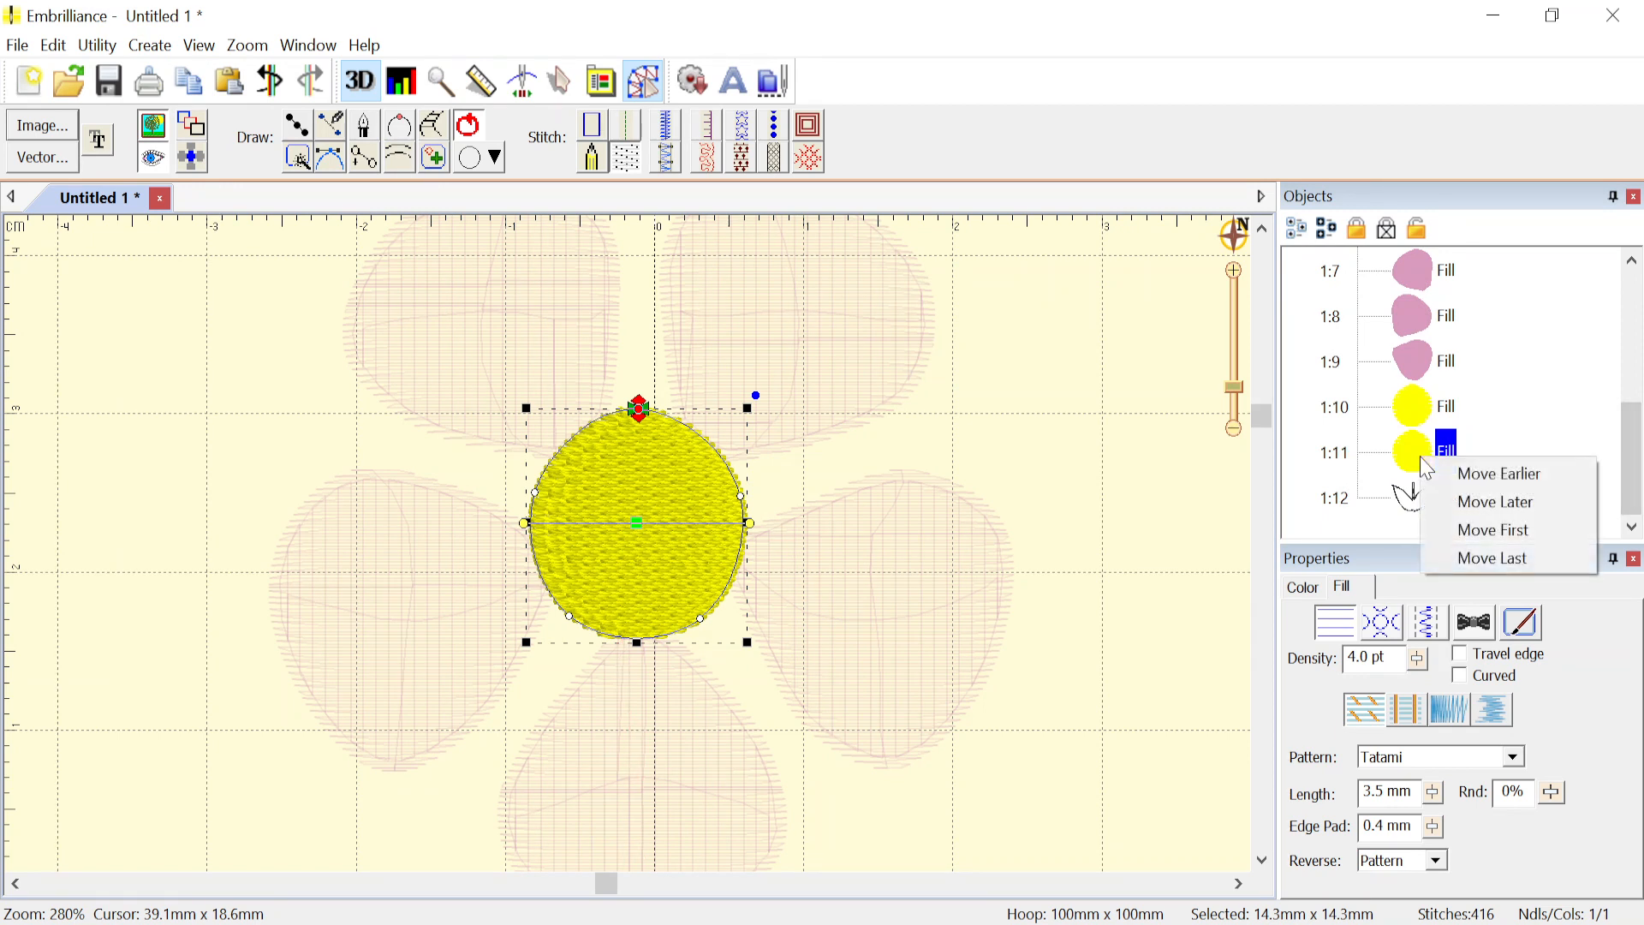
left_click(1474, 505)
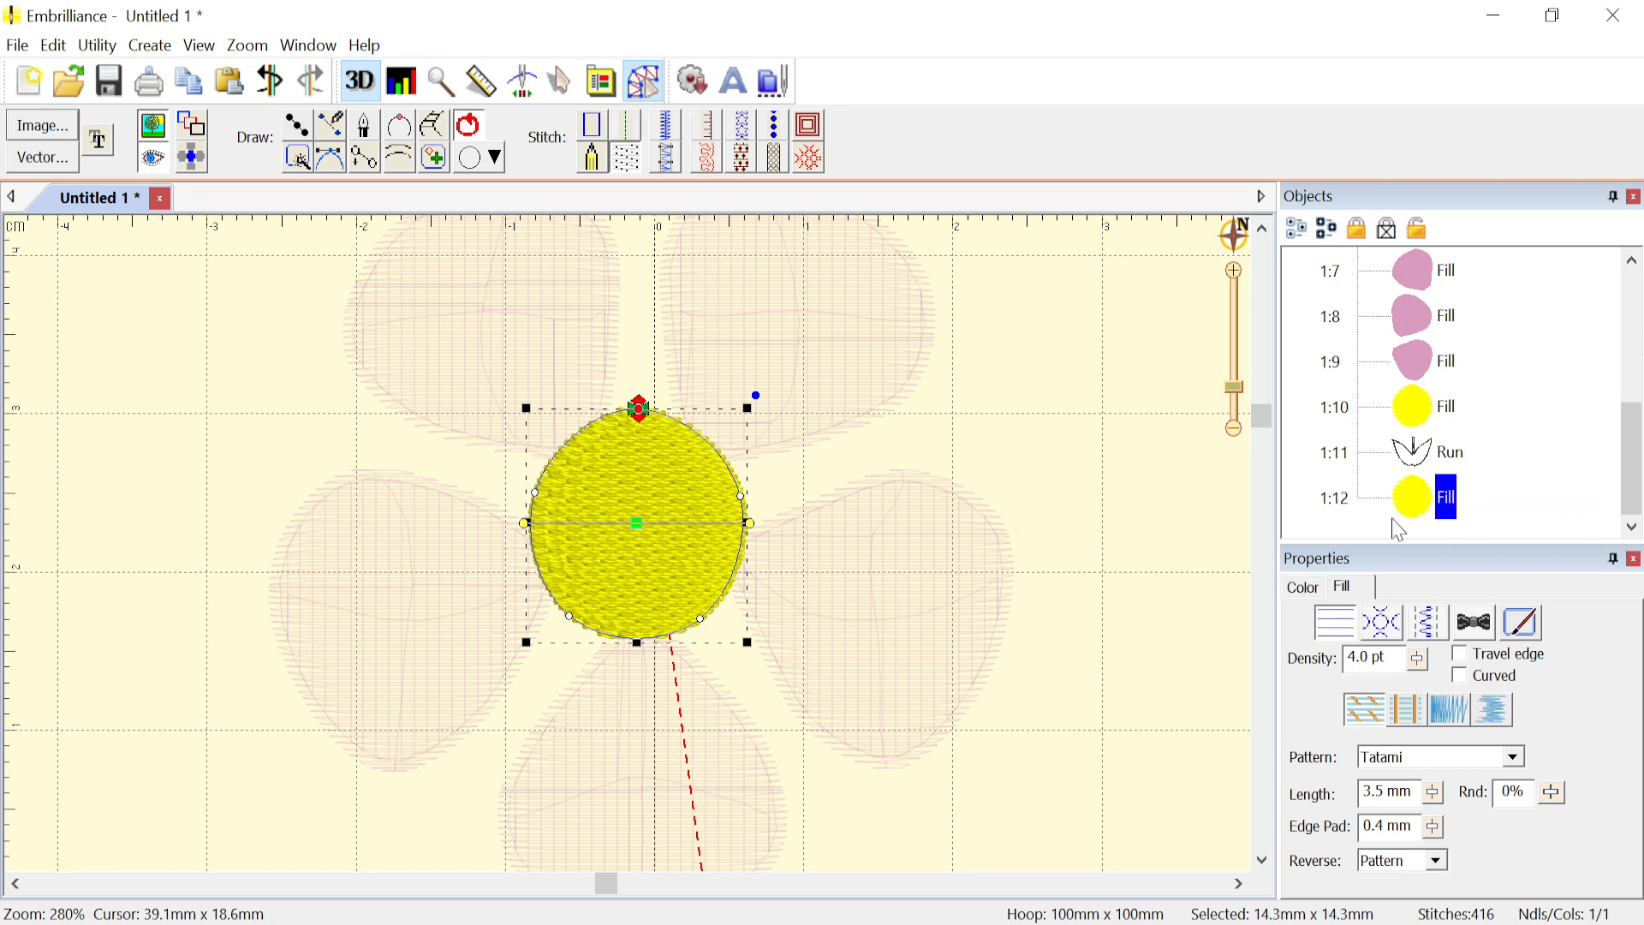
- Change the duplicated centre's thread to Brother Embroidery 100 Black
left_click(1303, 587)
left_click(1338, 708)
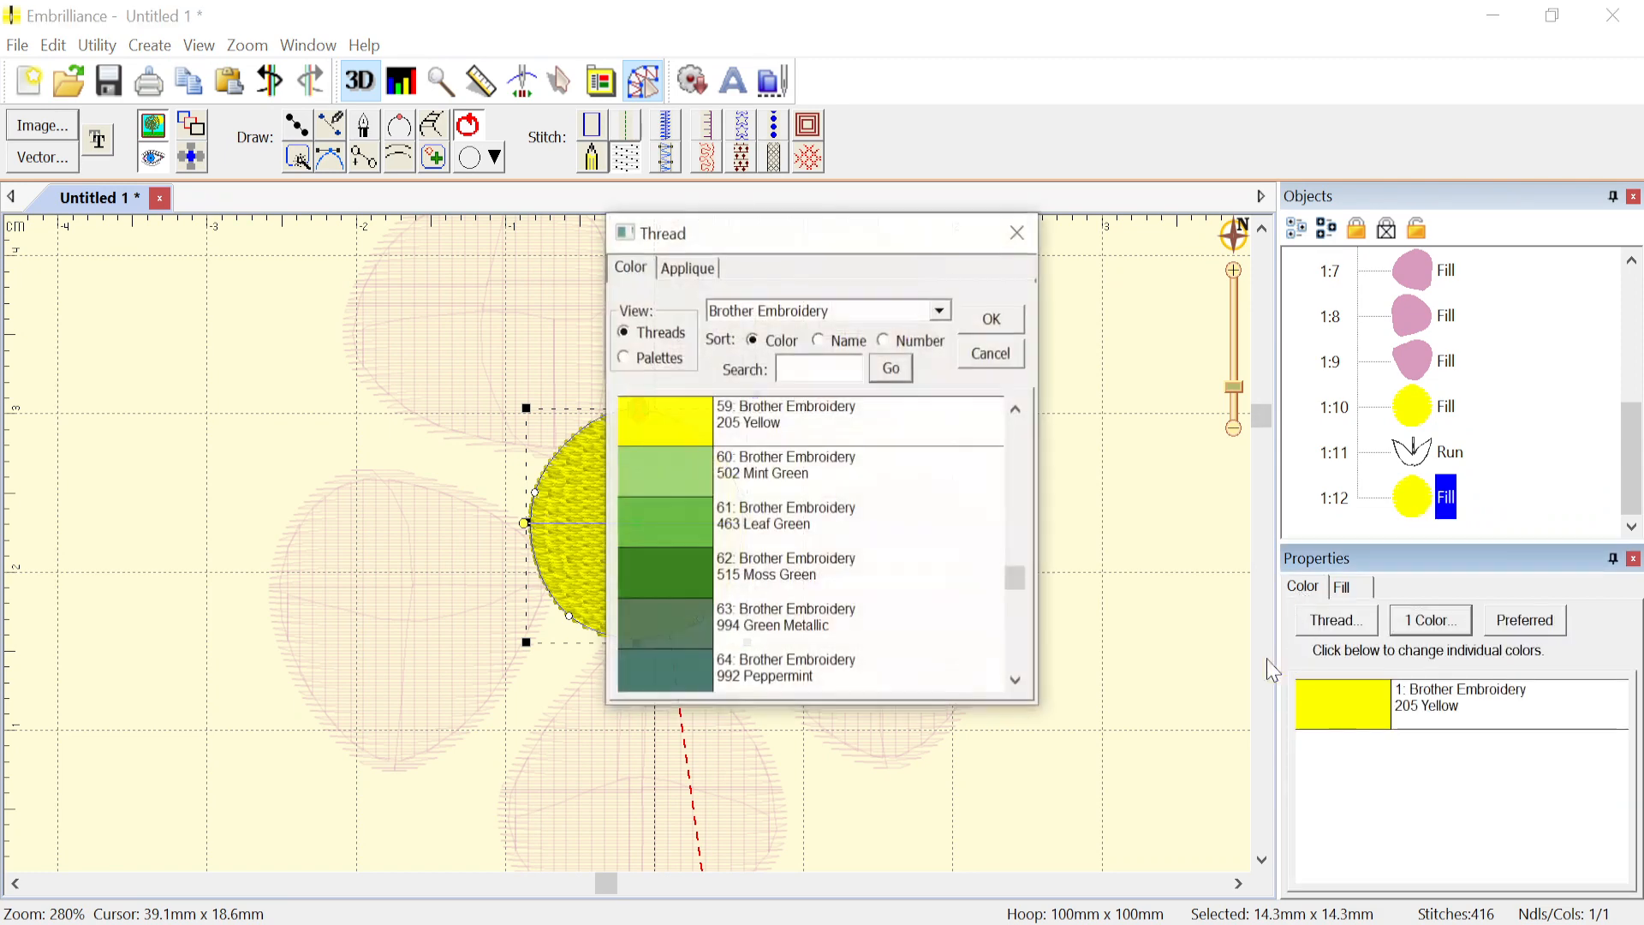
left_click_drag(1015, 578, 1017, 478)
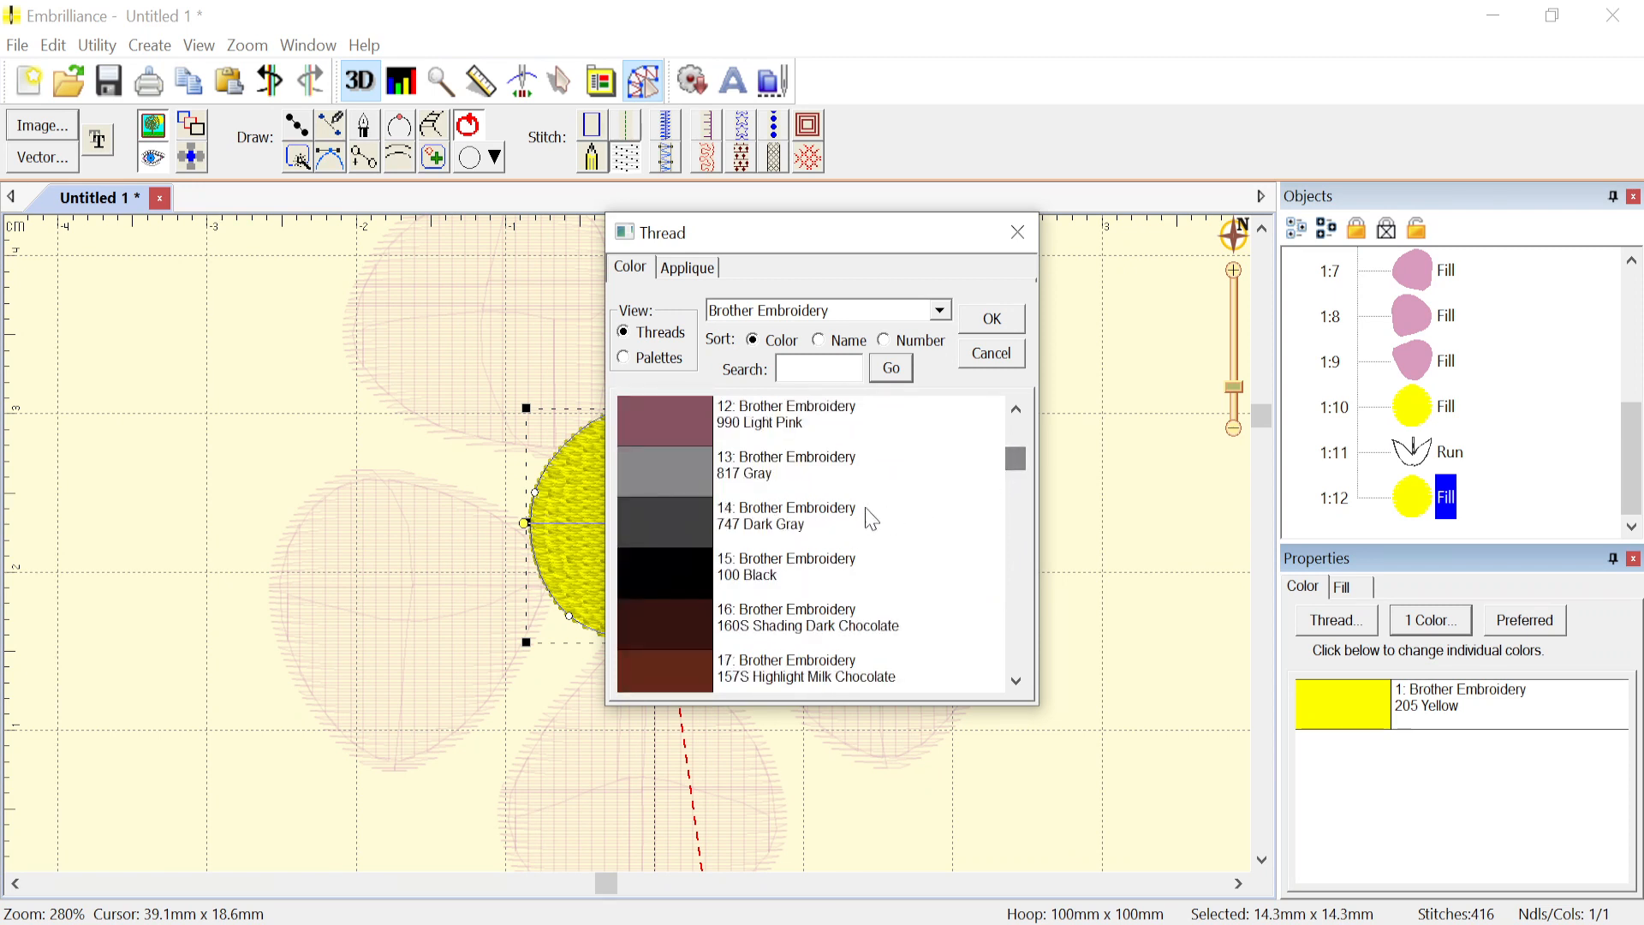
left_click(715, 563)
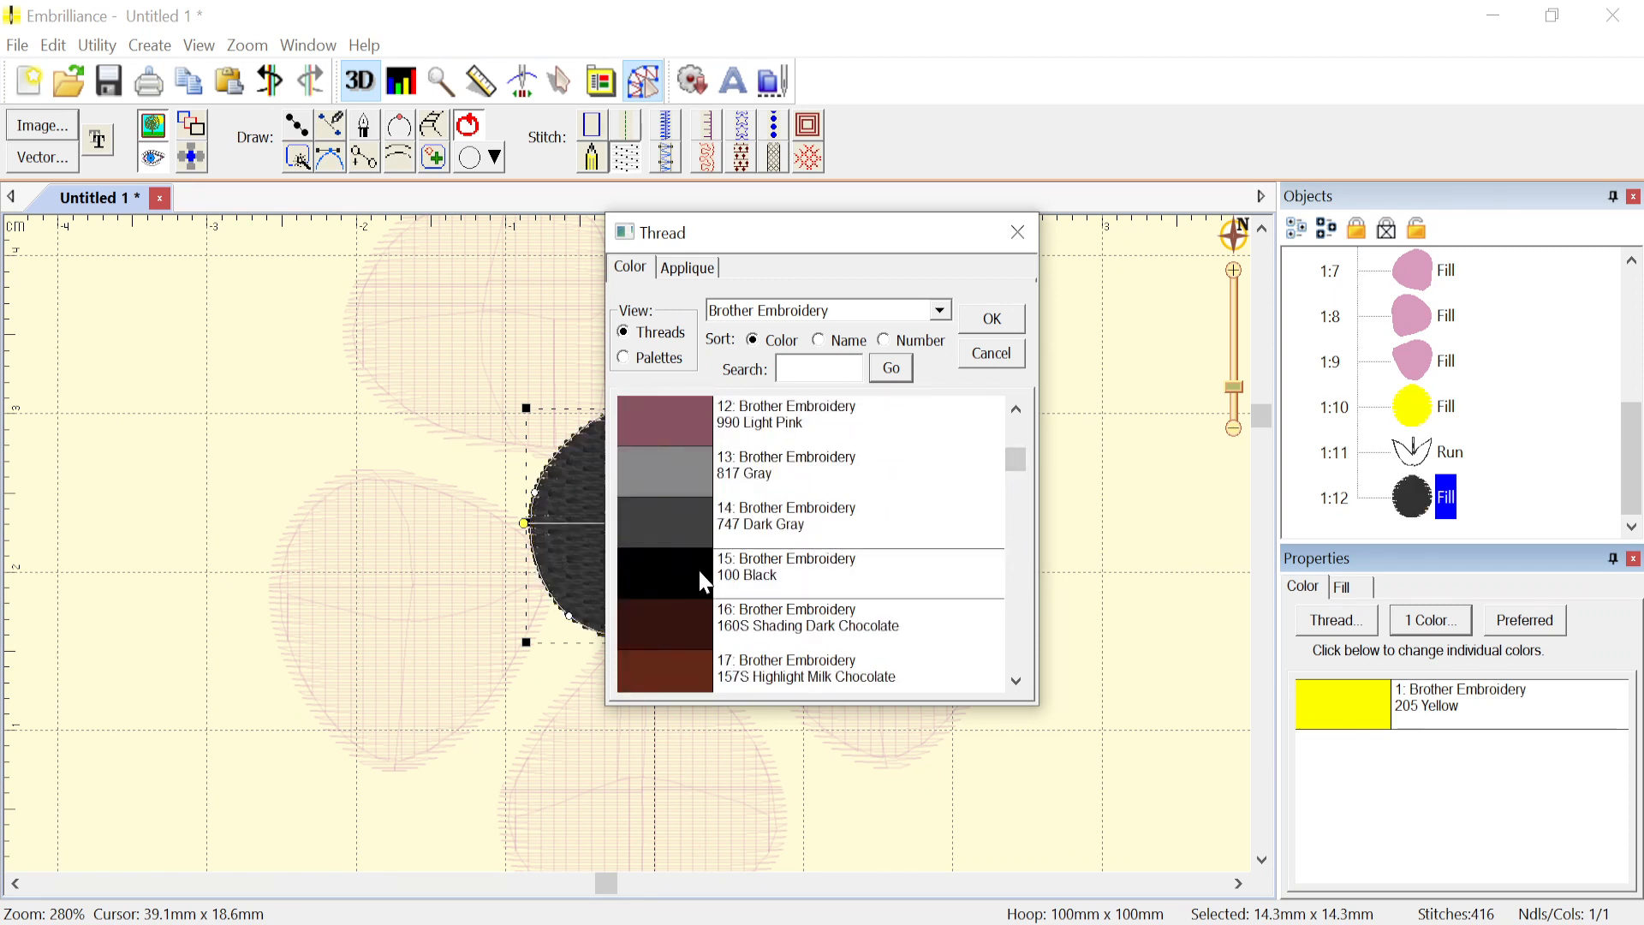
left_click(995, 327)
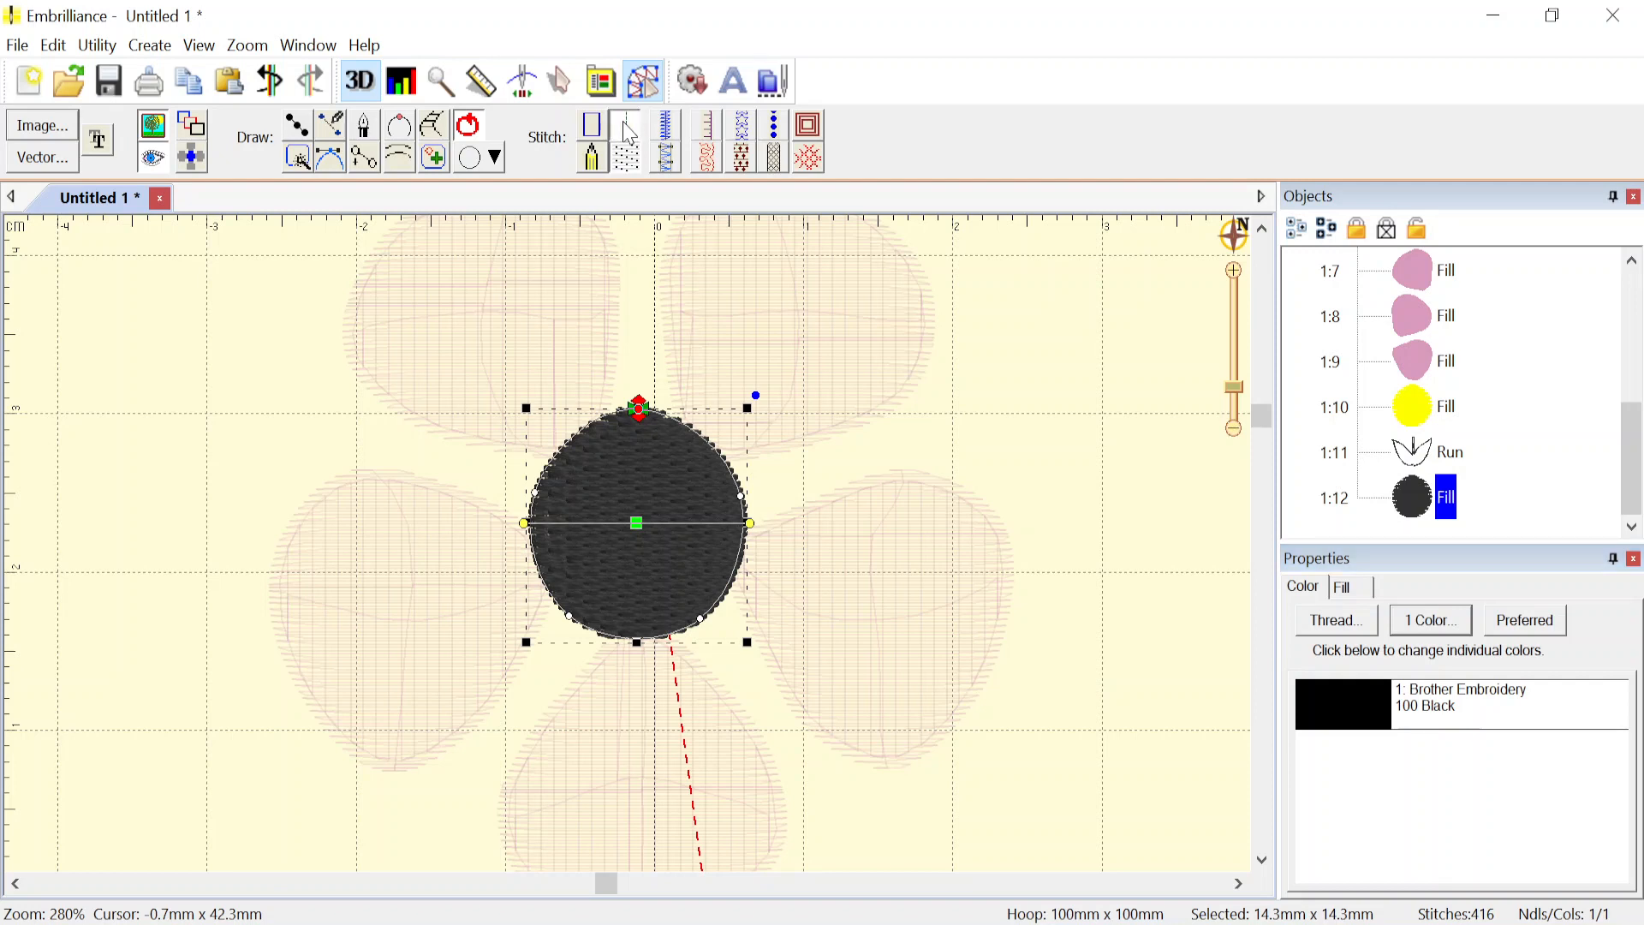
- Convert the black centre copy to a satin border and set its width to 2 mm
left_click(628, 128)
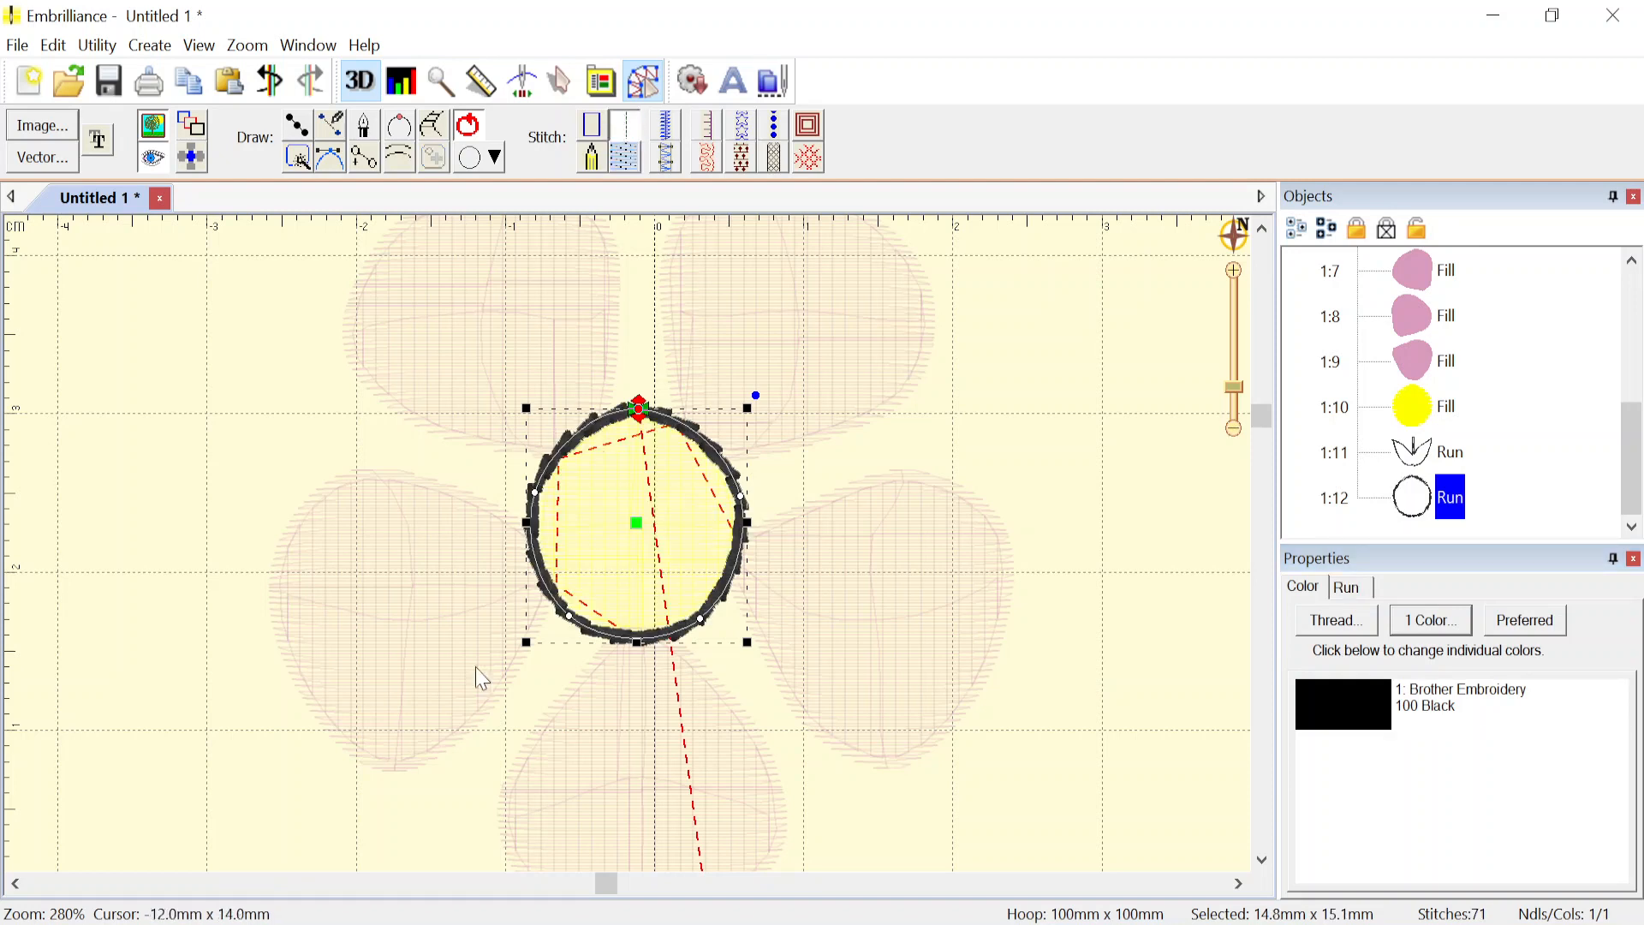
left_click(669, 137)
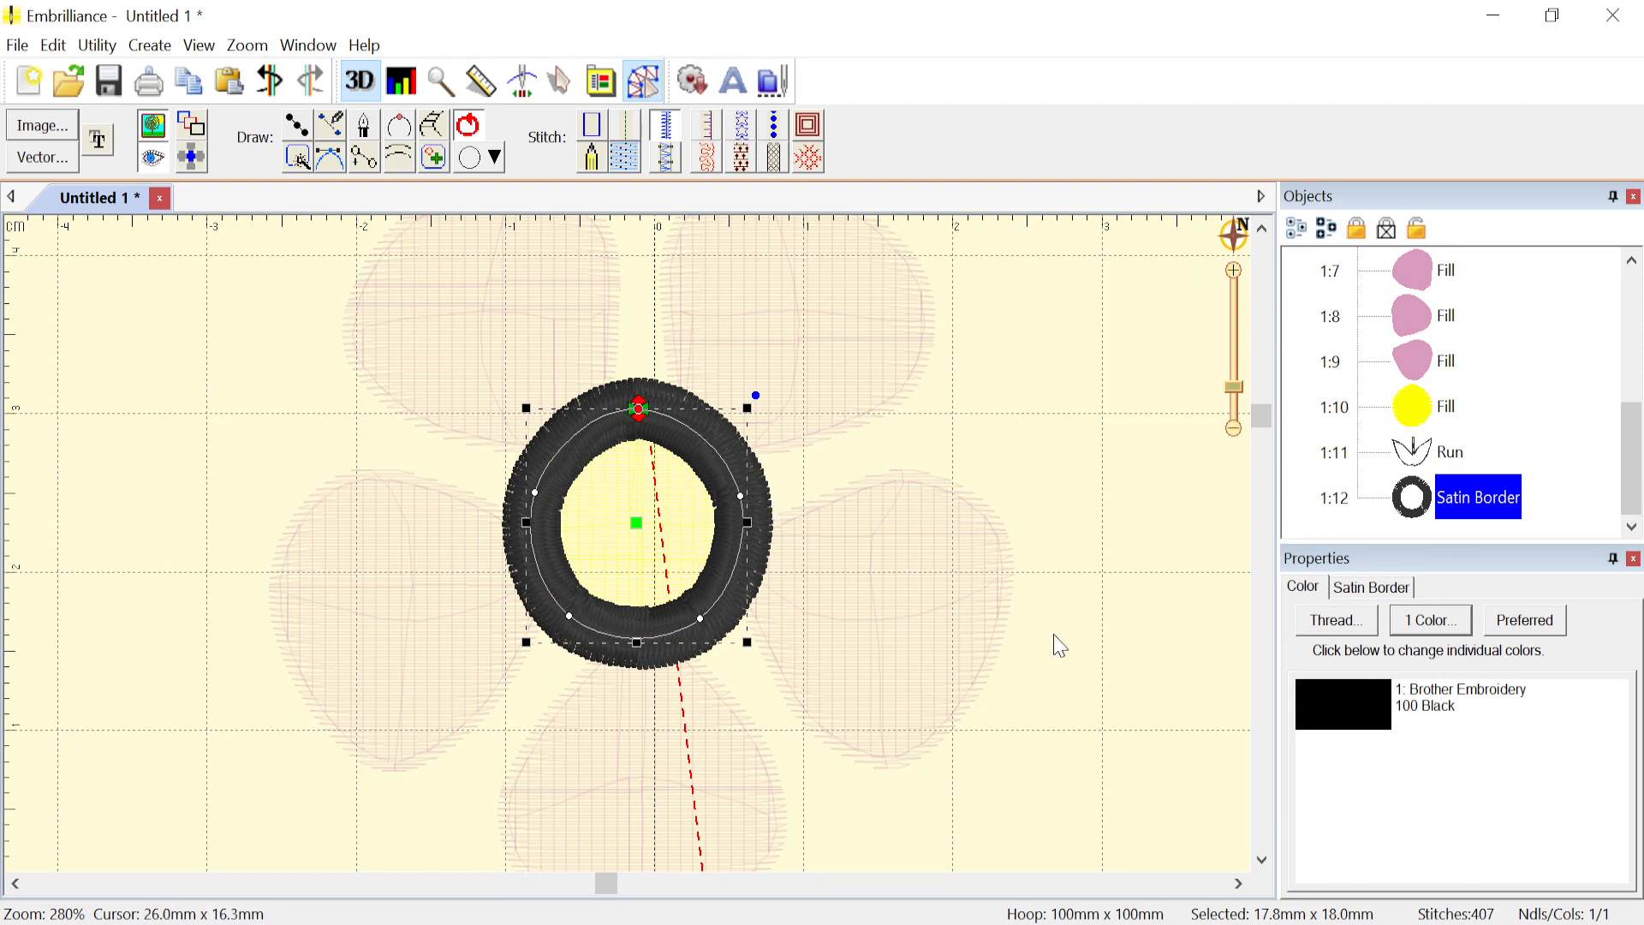
left_click(1373, 589)
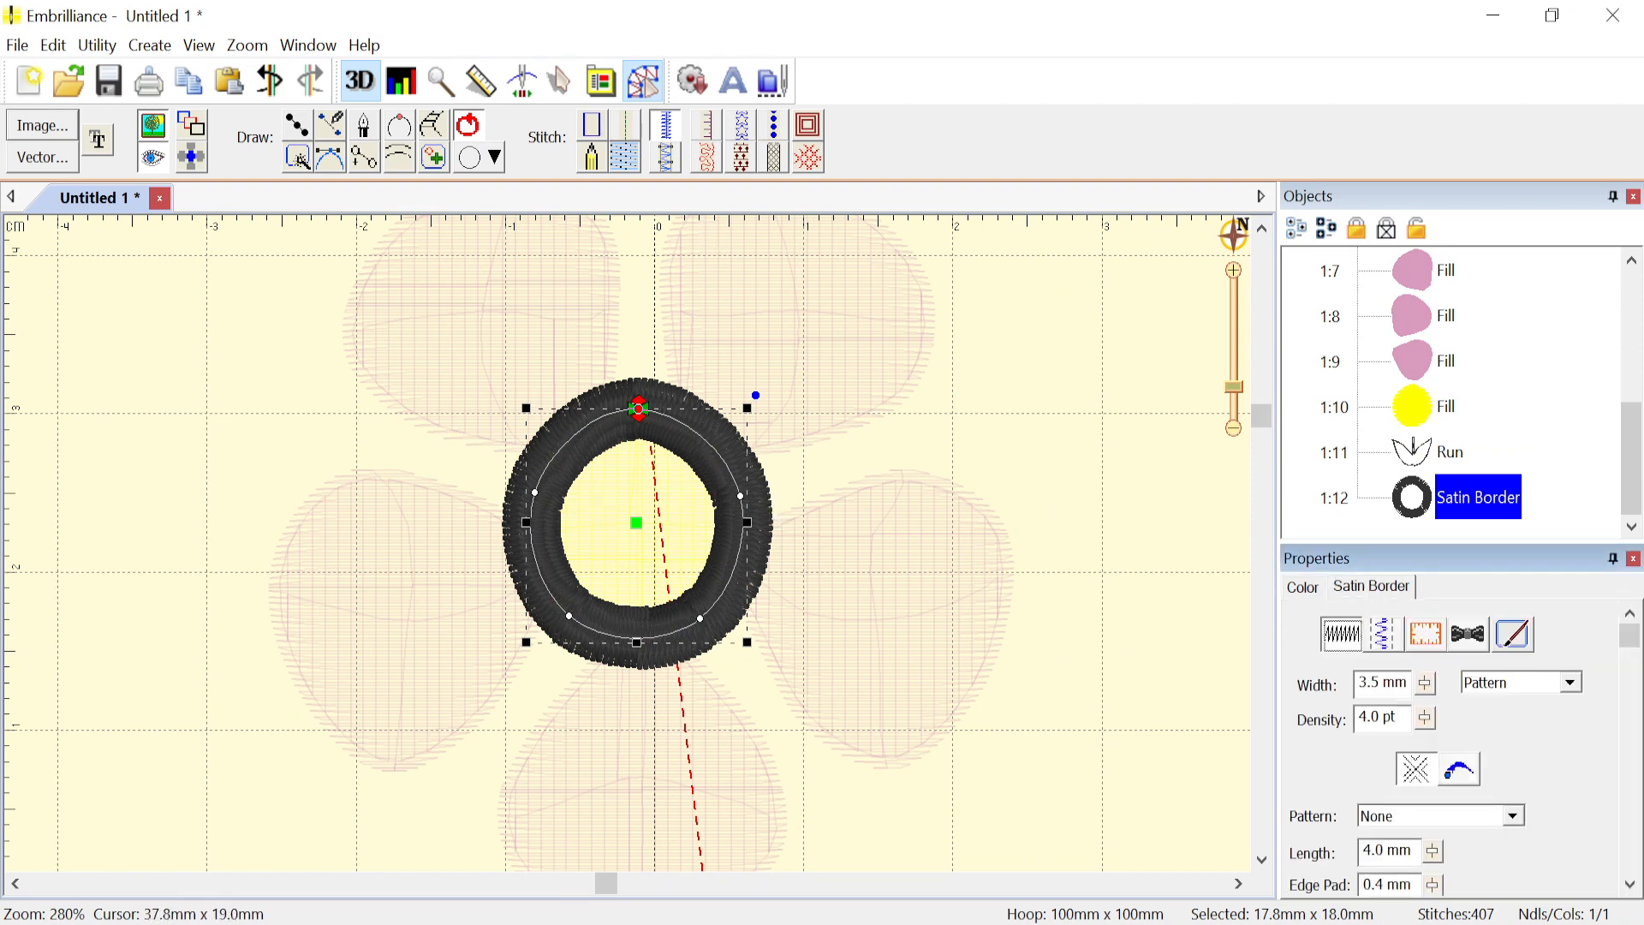
double_click(1370, 682)
type("2")
left_click(1368, 717)
left_click(1096, 632)
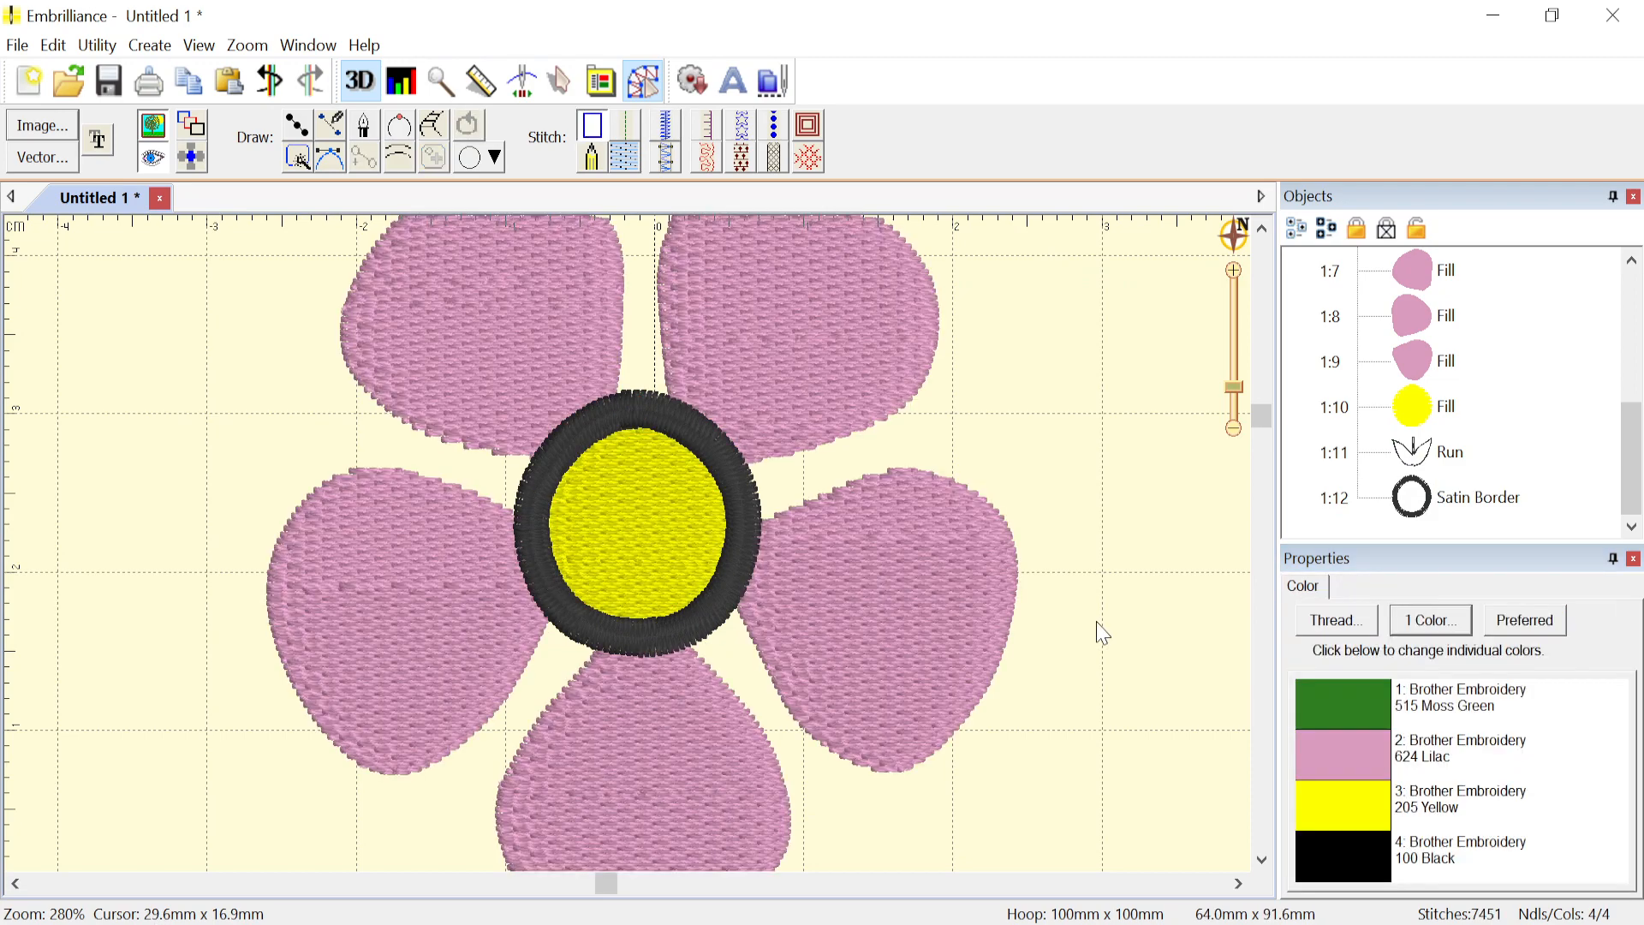
scroll(629, 543, "down", 8)
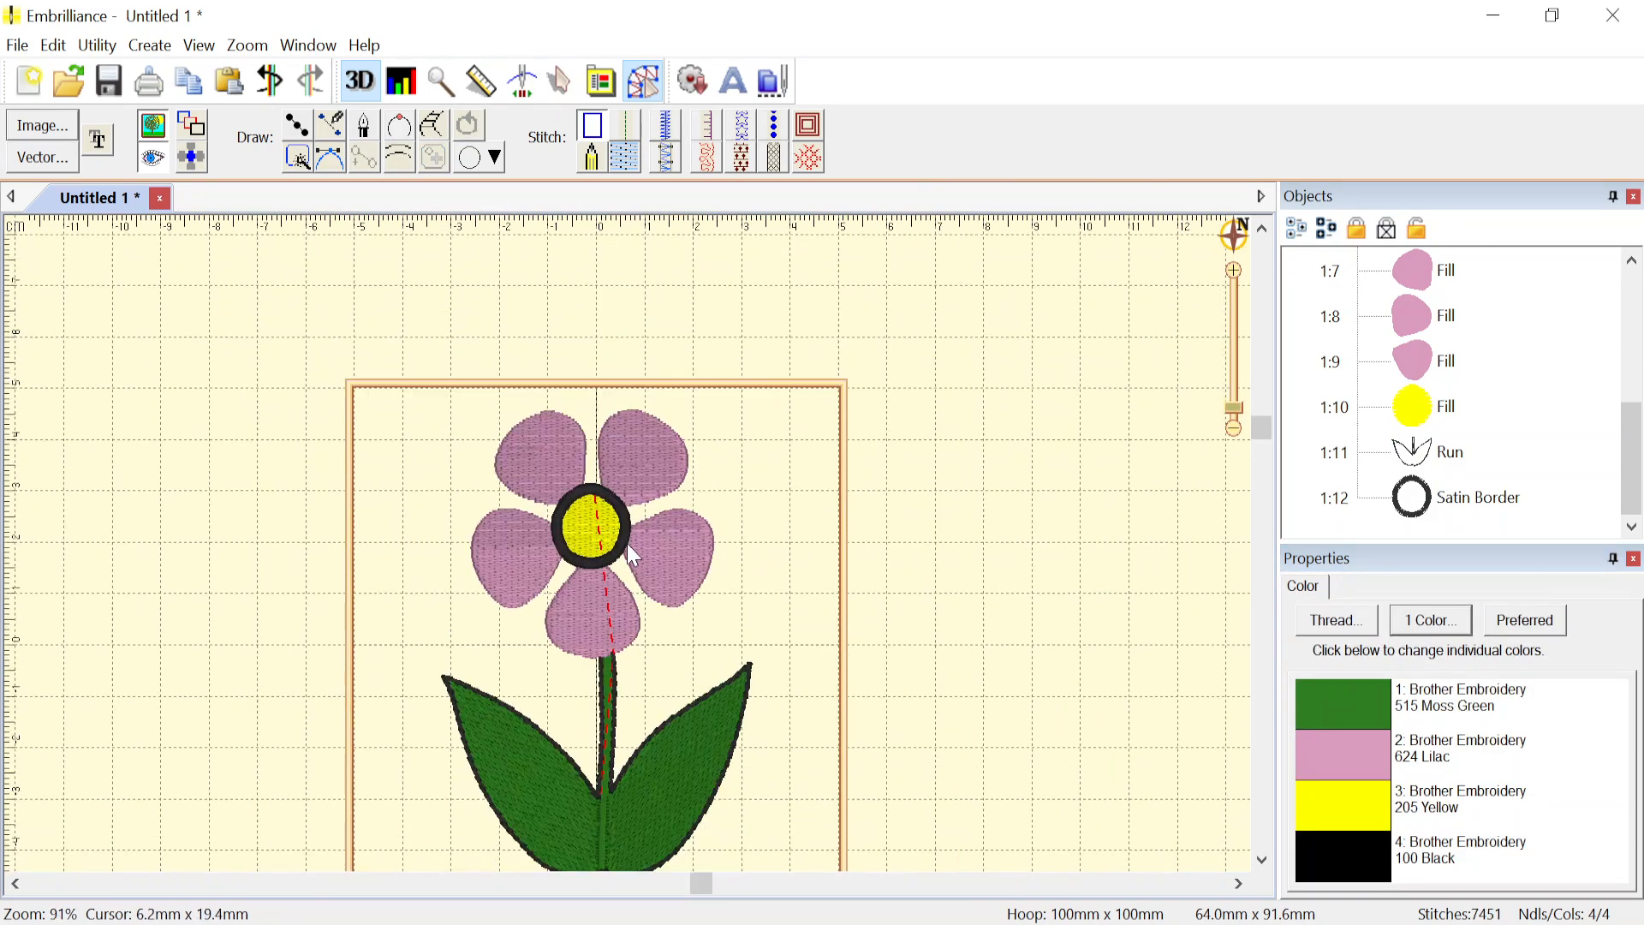
scroll(632, 552, "up", 4)
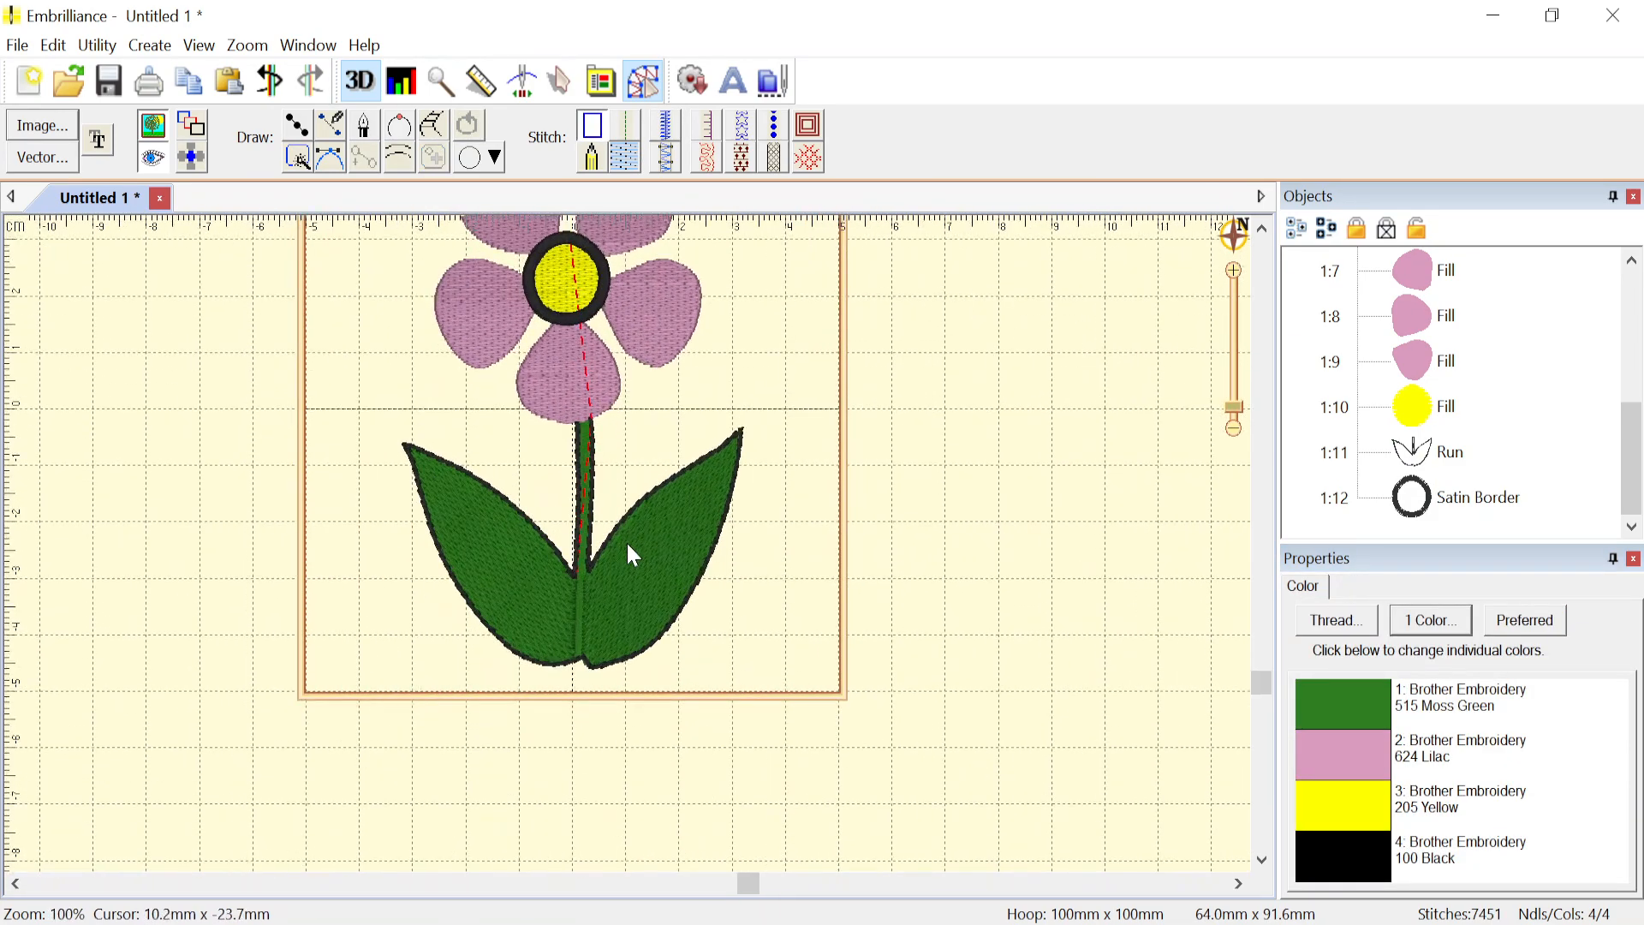
scroll(631, 554, "up", 1)
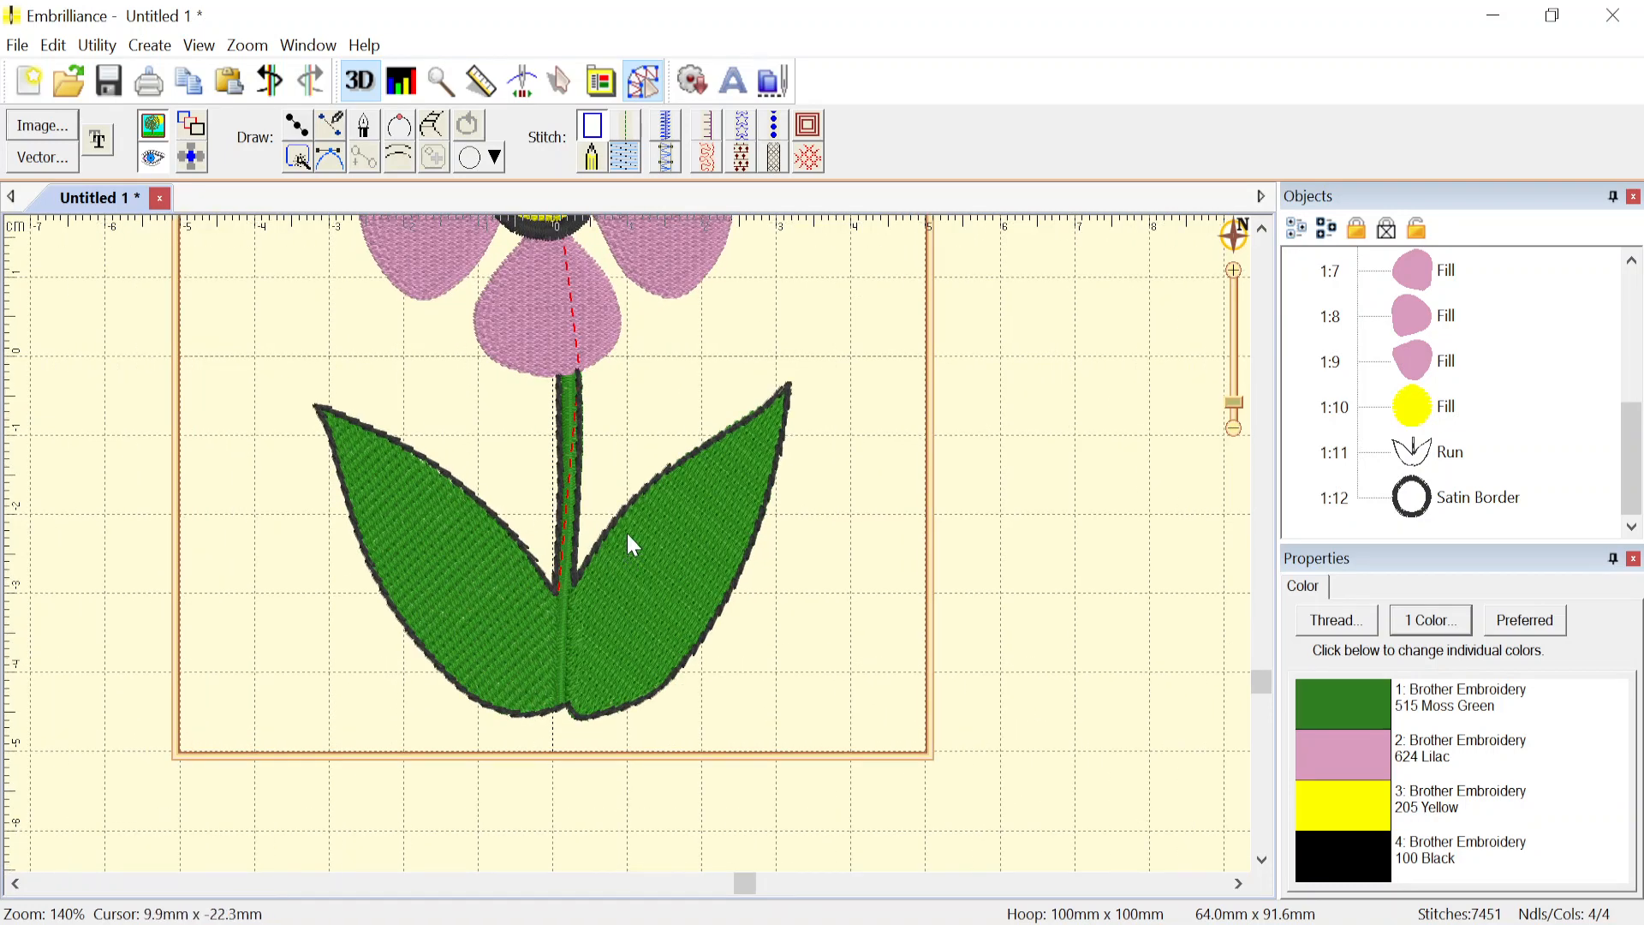
- Simulate the stitch-out of the green stem and leaves to examine the sewing path and the jumps between them
left_click(524, 84)
left_click_drag(277, 121, 336, 113)
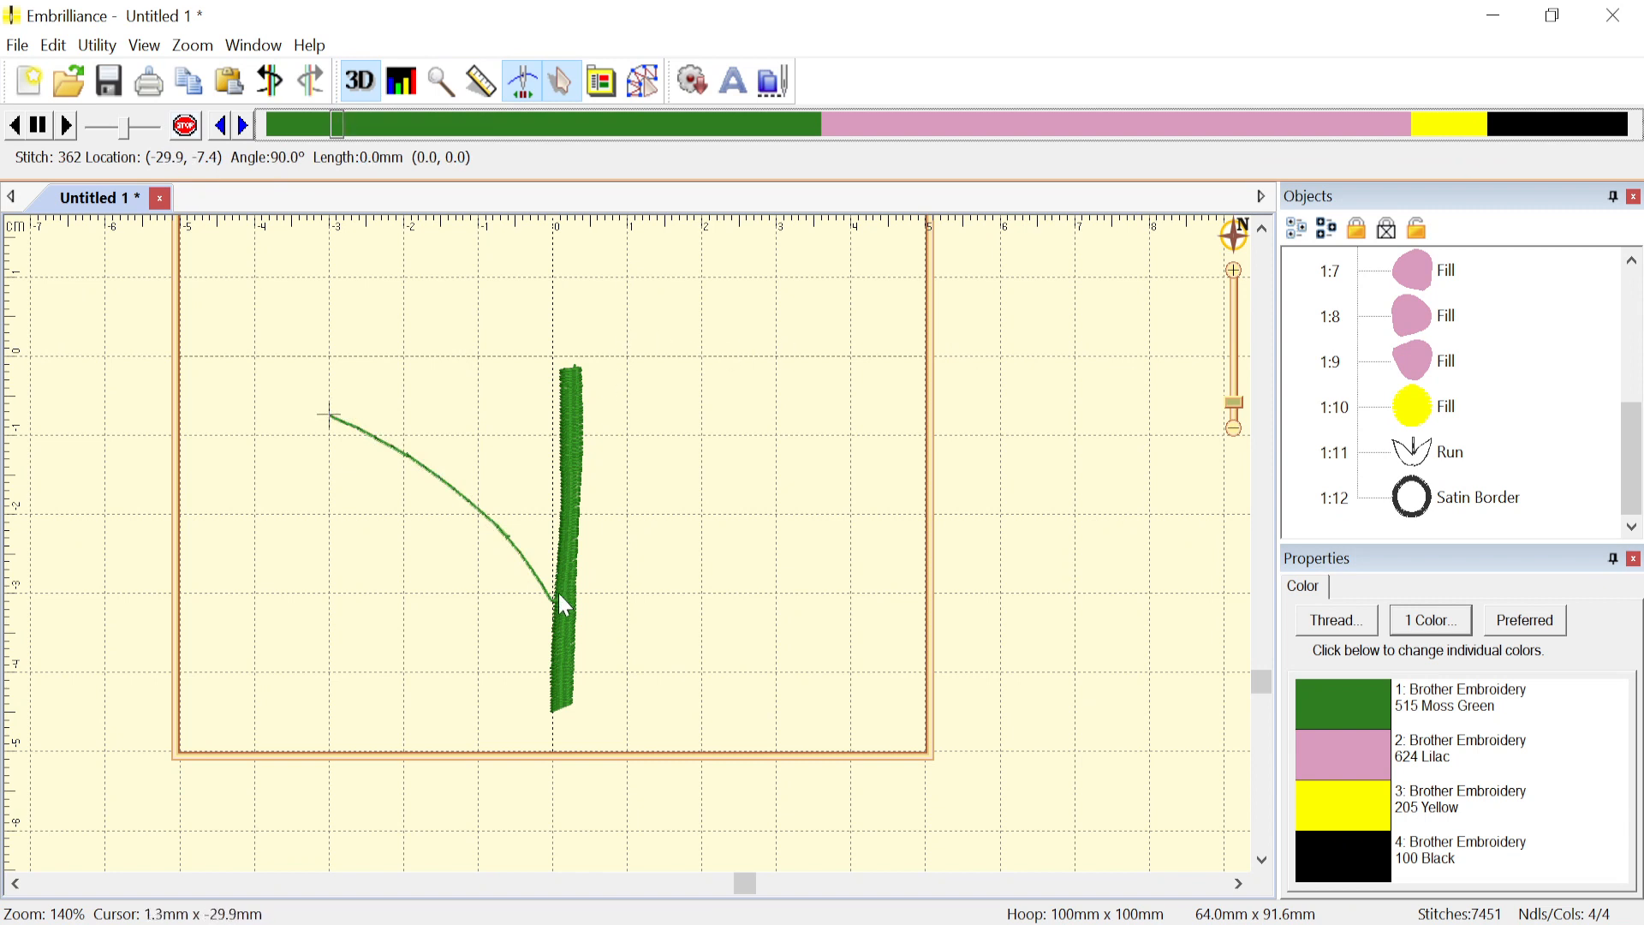
mouse_move(339, 125)
left_mouse_down()
mouse_move(835, 108)
mouse_move(826, 120)
left_mouse_up()
scroll(659, 374, "down", 3)
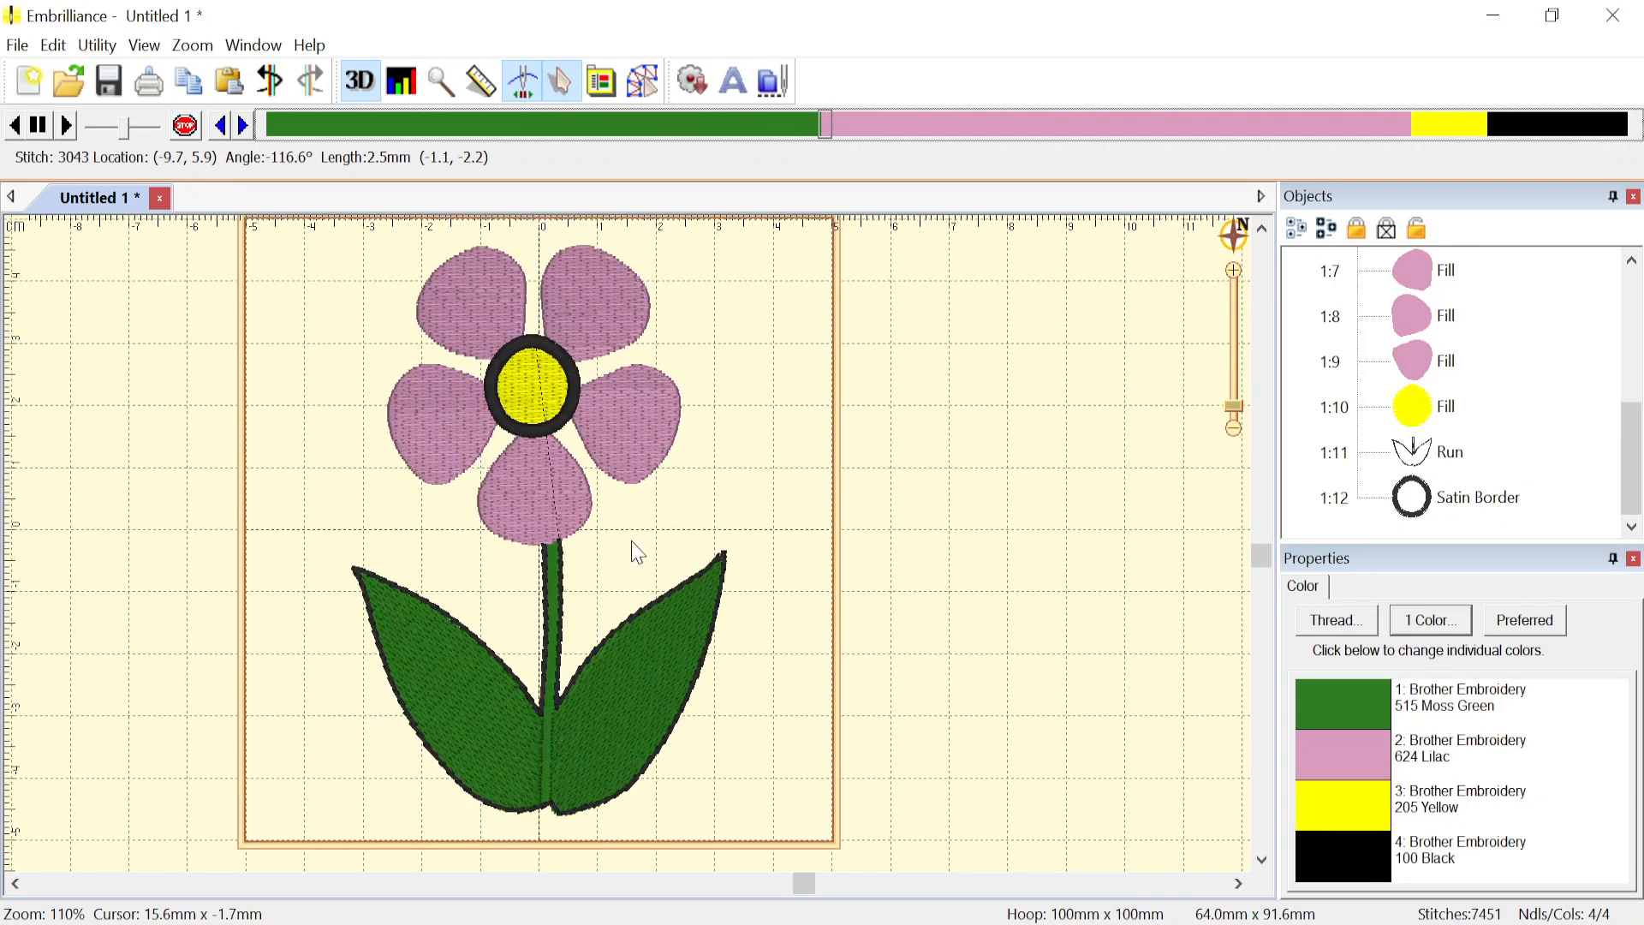
- Return to digitizing mode and apply Auto Entry/Exit to the whole design
left_click(644, 82)
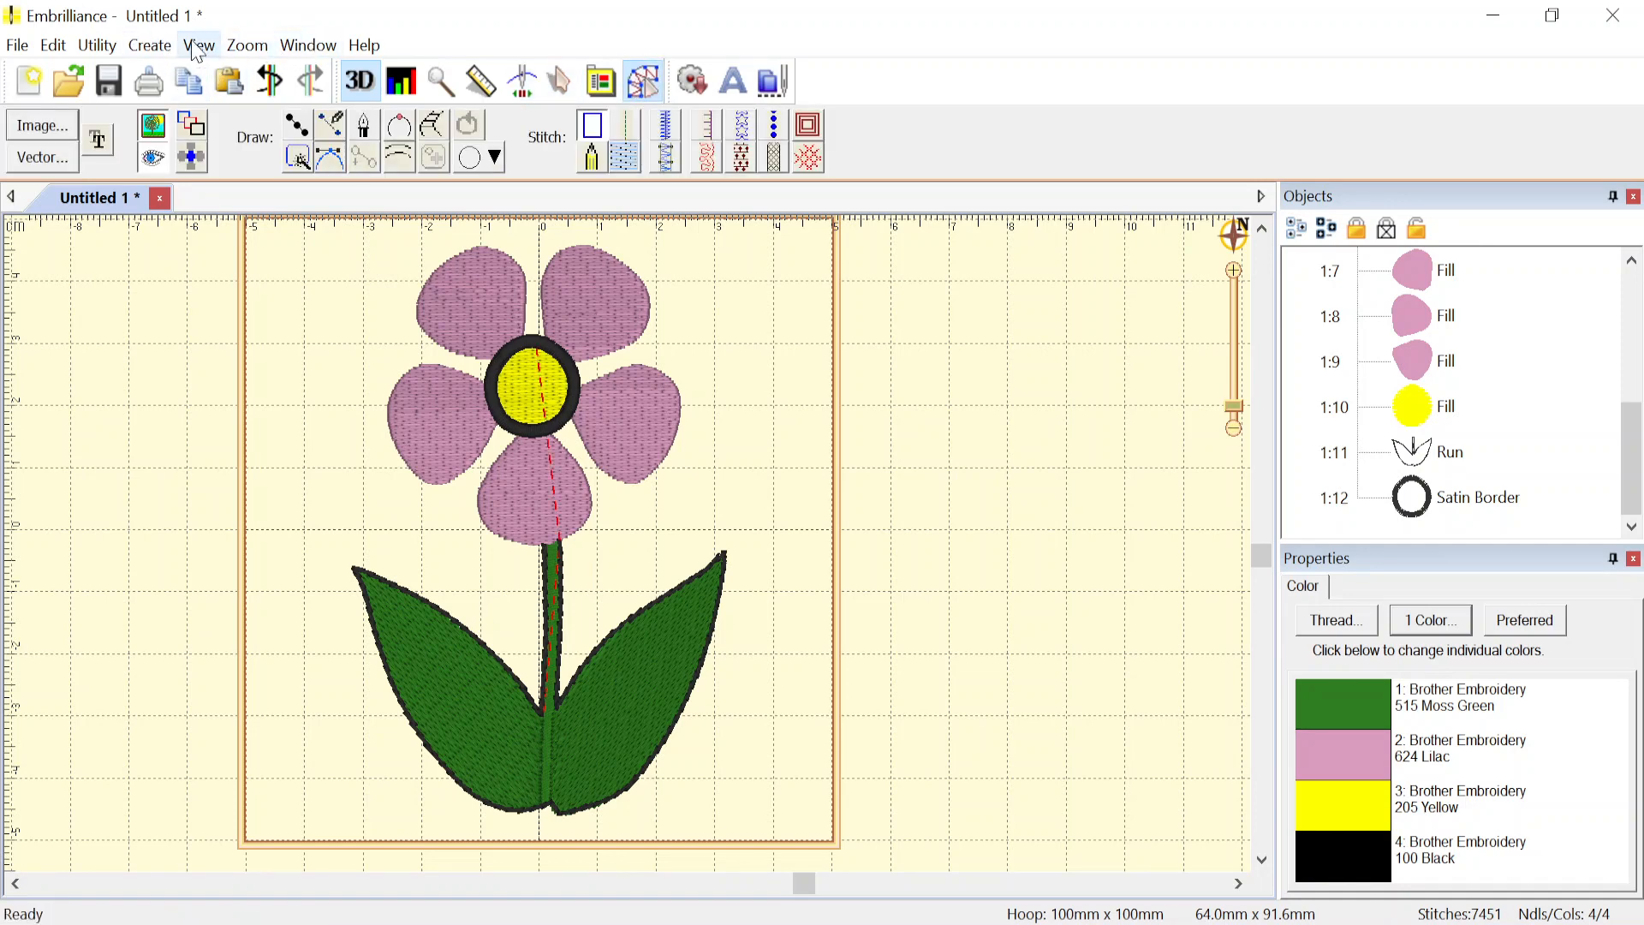
left_click(167, 52)
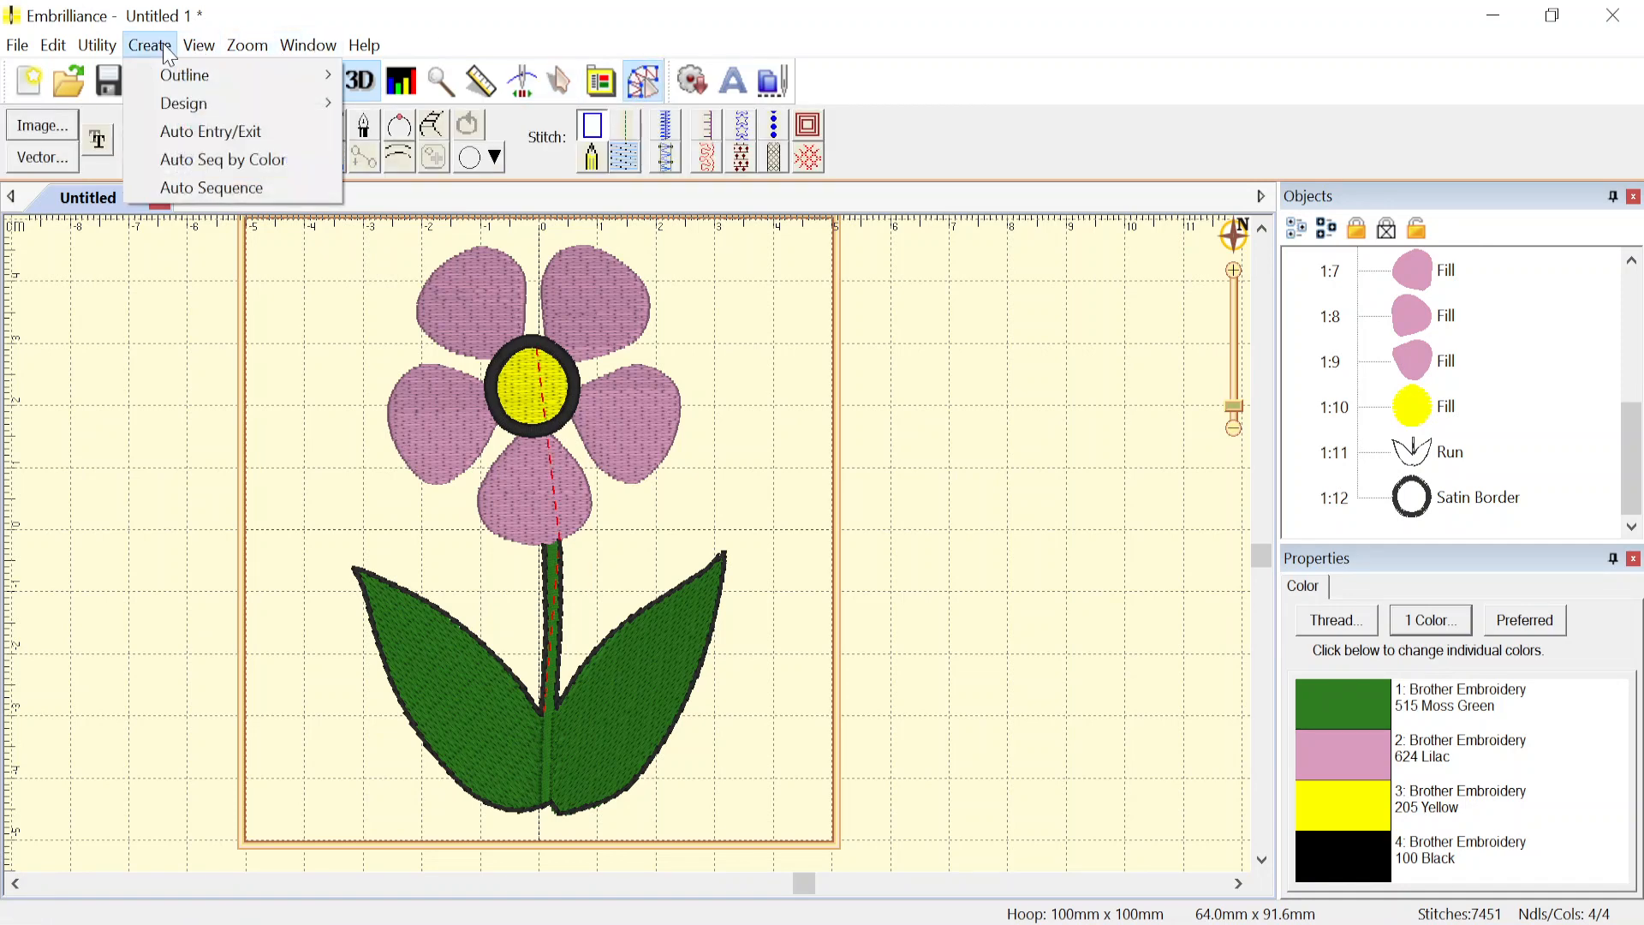
left_click(202, 130)
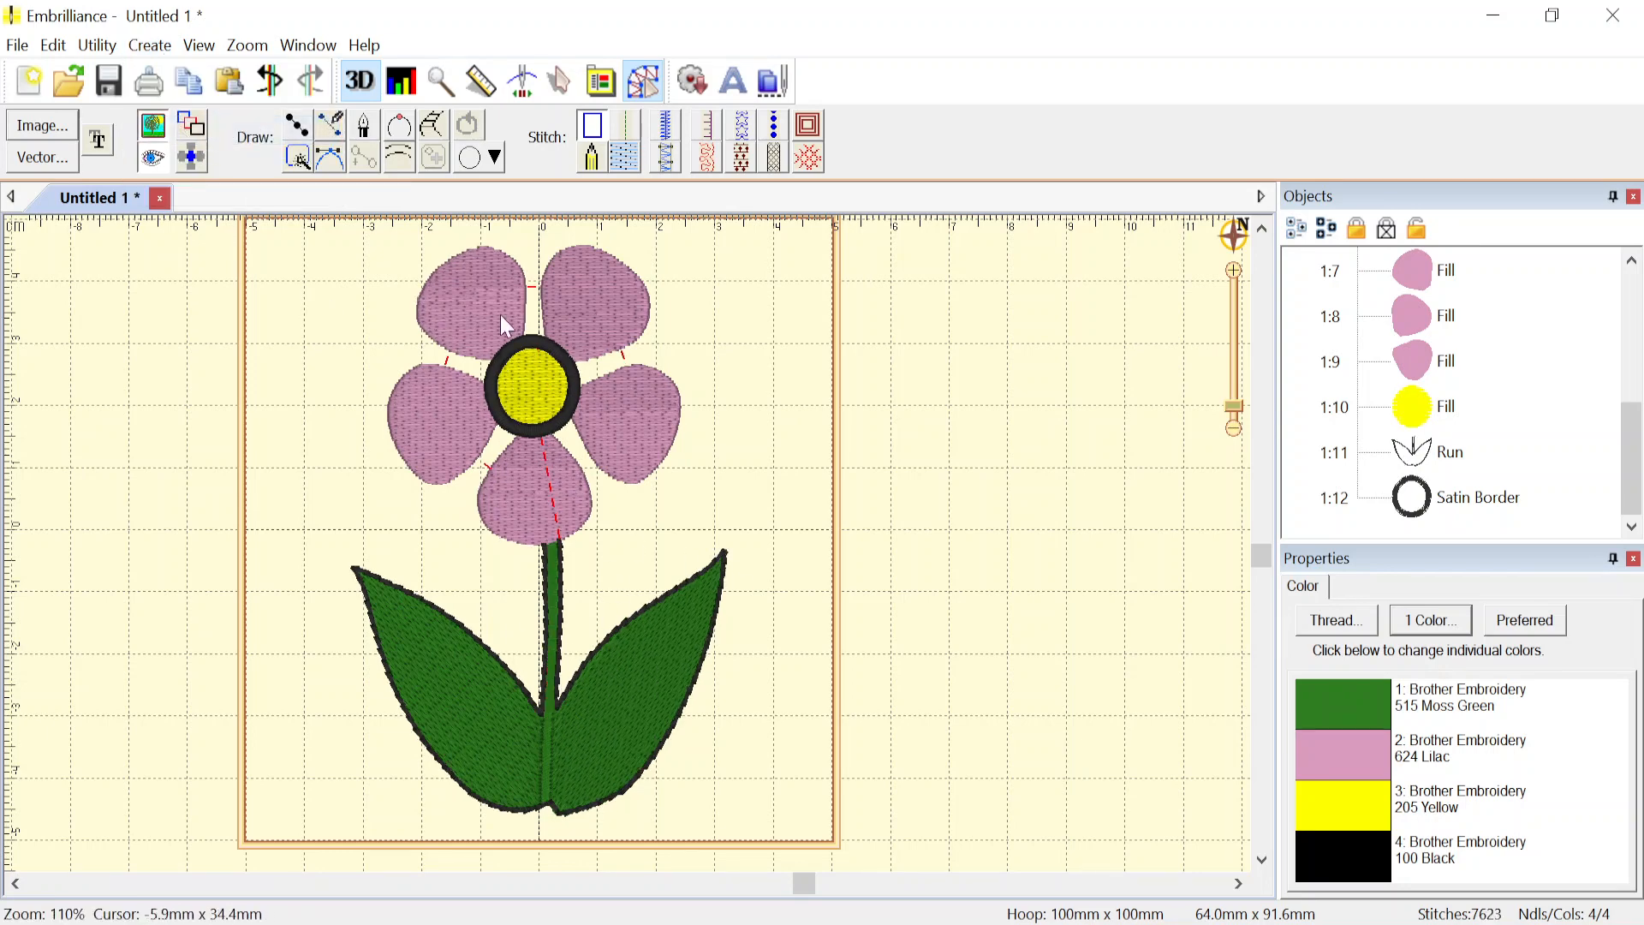
- Simulate the green section again, examining how stitching travels from the stem to the left leaf and into the right leaf
left_click(523, 86)
left_click_drag(272, 134, 336, 130)
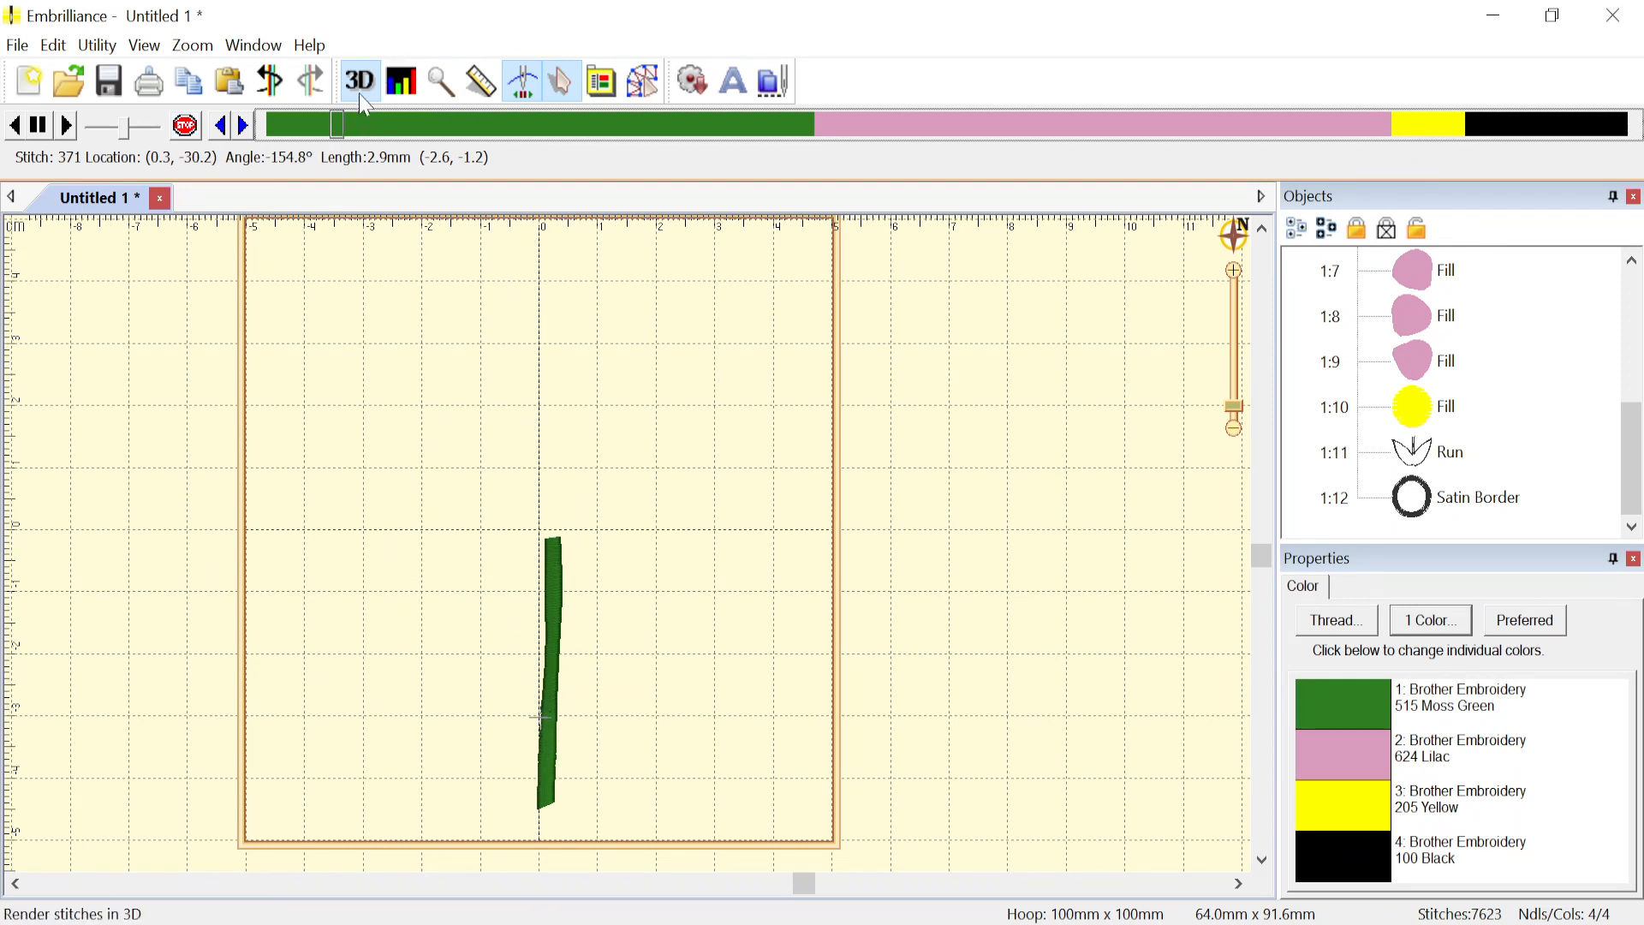
left_click_drag(356, 123, 577, 134)
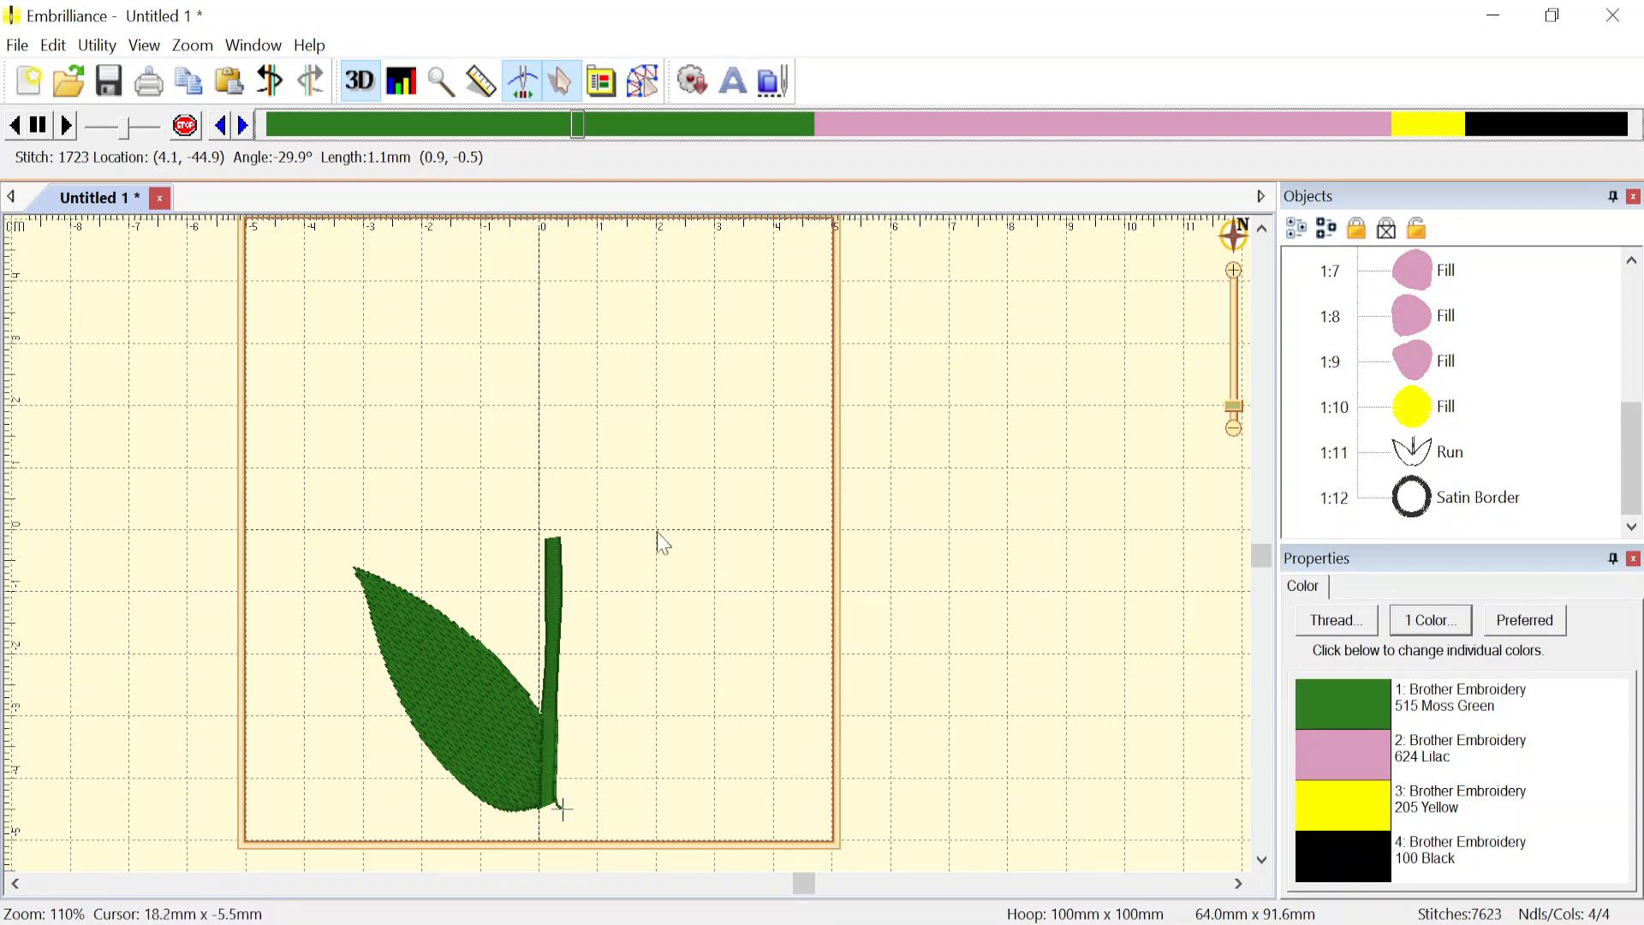
scroll(625, 542, "up", 3)
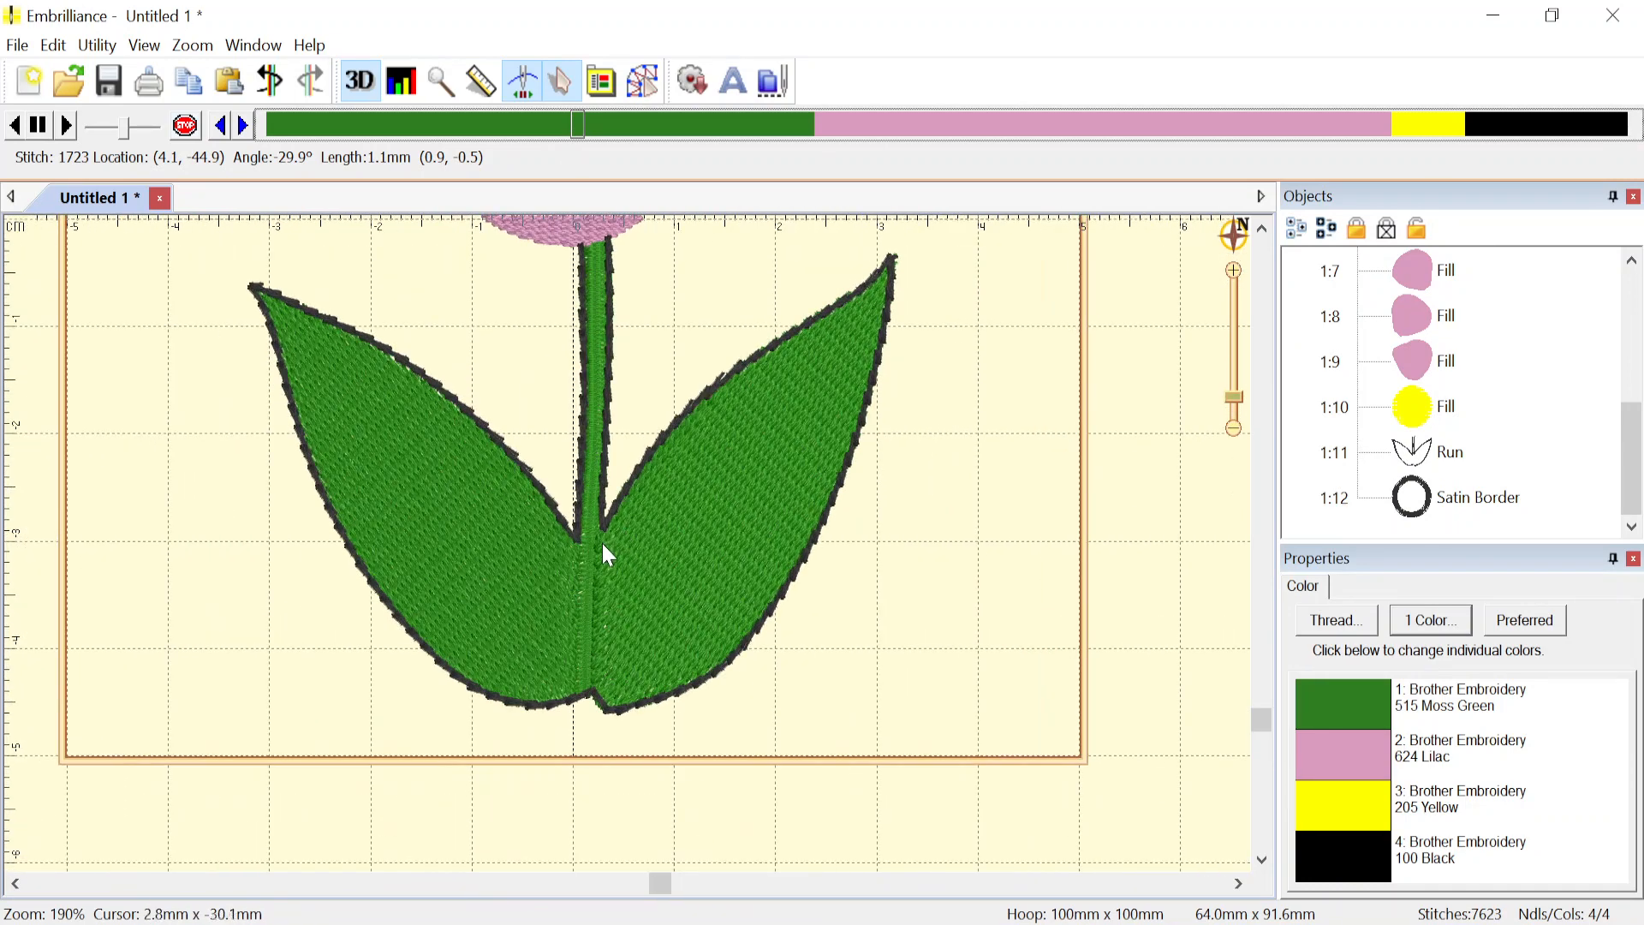
scroll(608, 555, "up", 4)
mouse_move(579, 126)
left_mouse_down()
mouse_move(551, 118)
mouse_move(582, 125)
left_mouse_up()
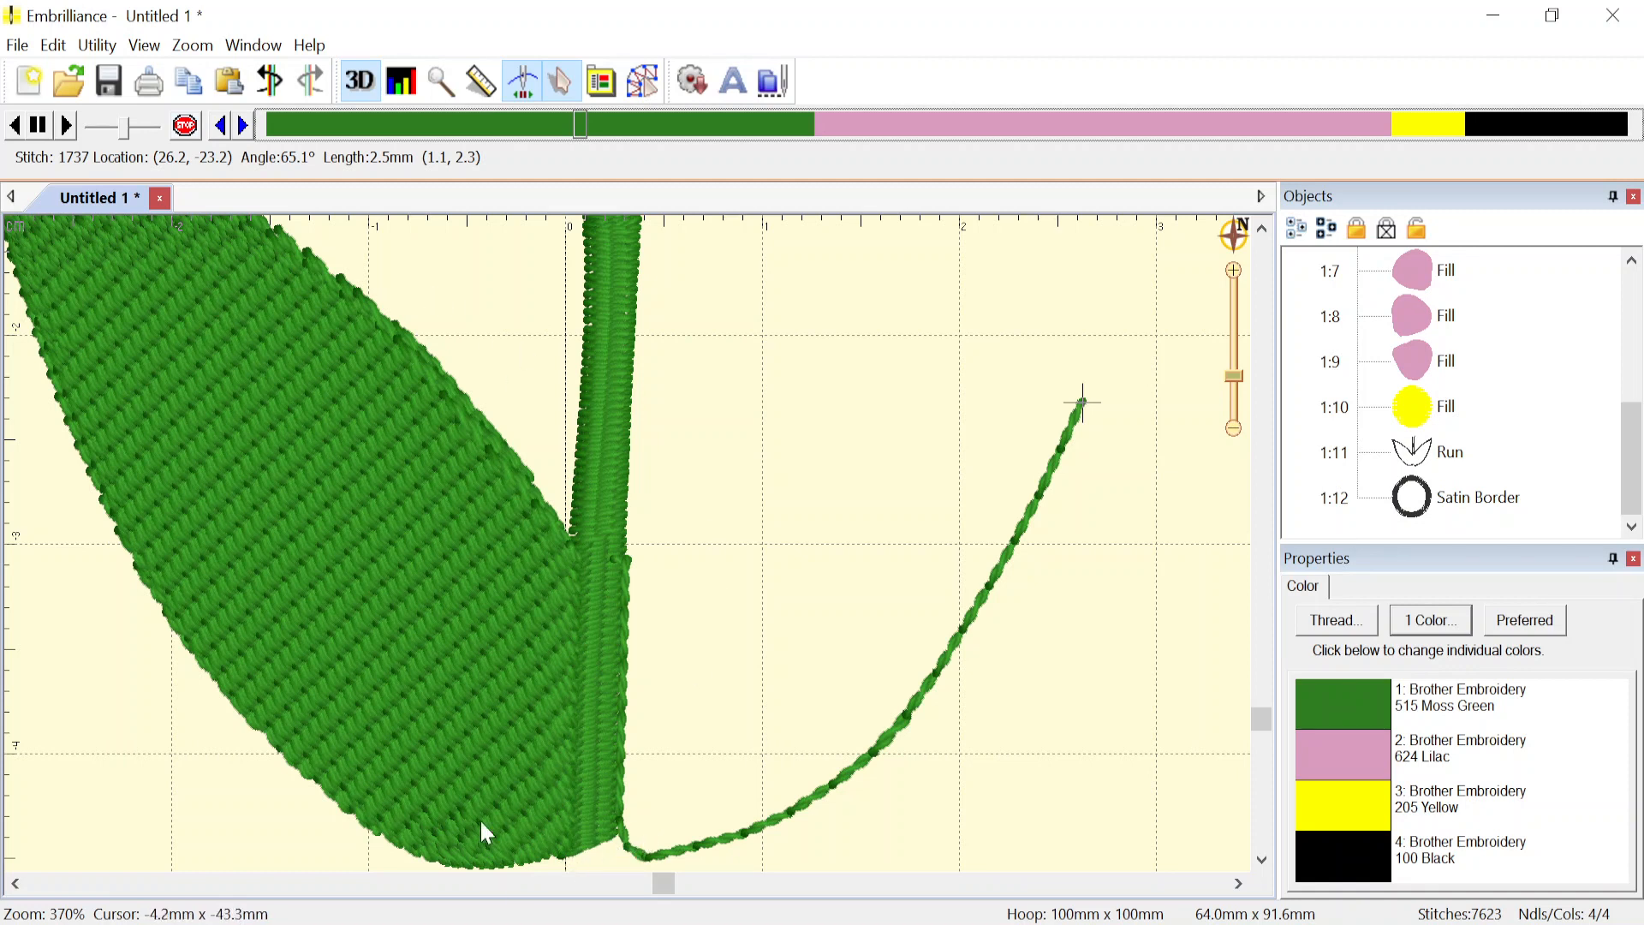
- Return to digitizing mode and move the left leaf fill's exit point down to its lower inner corner beside the stem
left_click(654, 86)
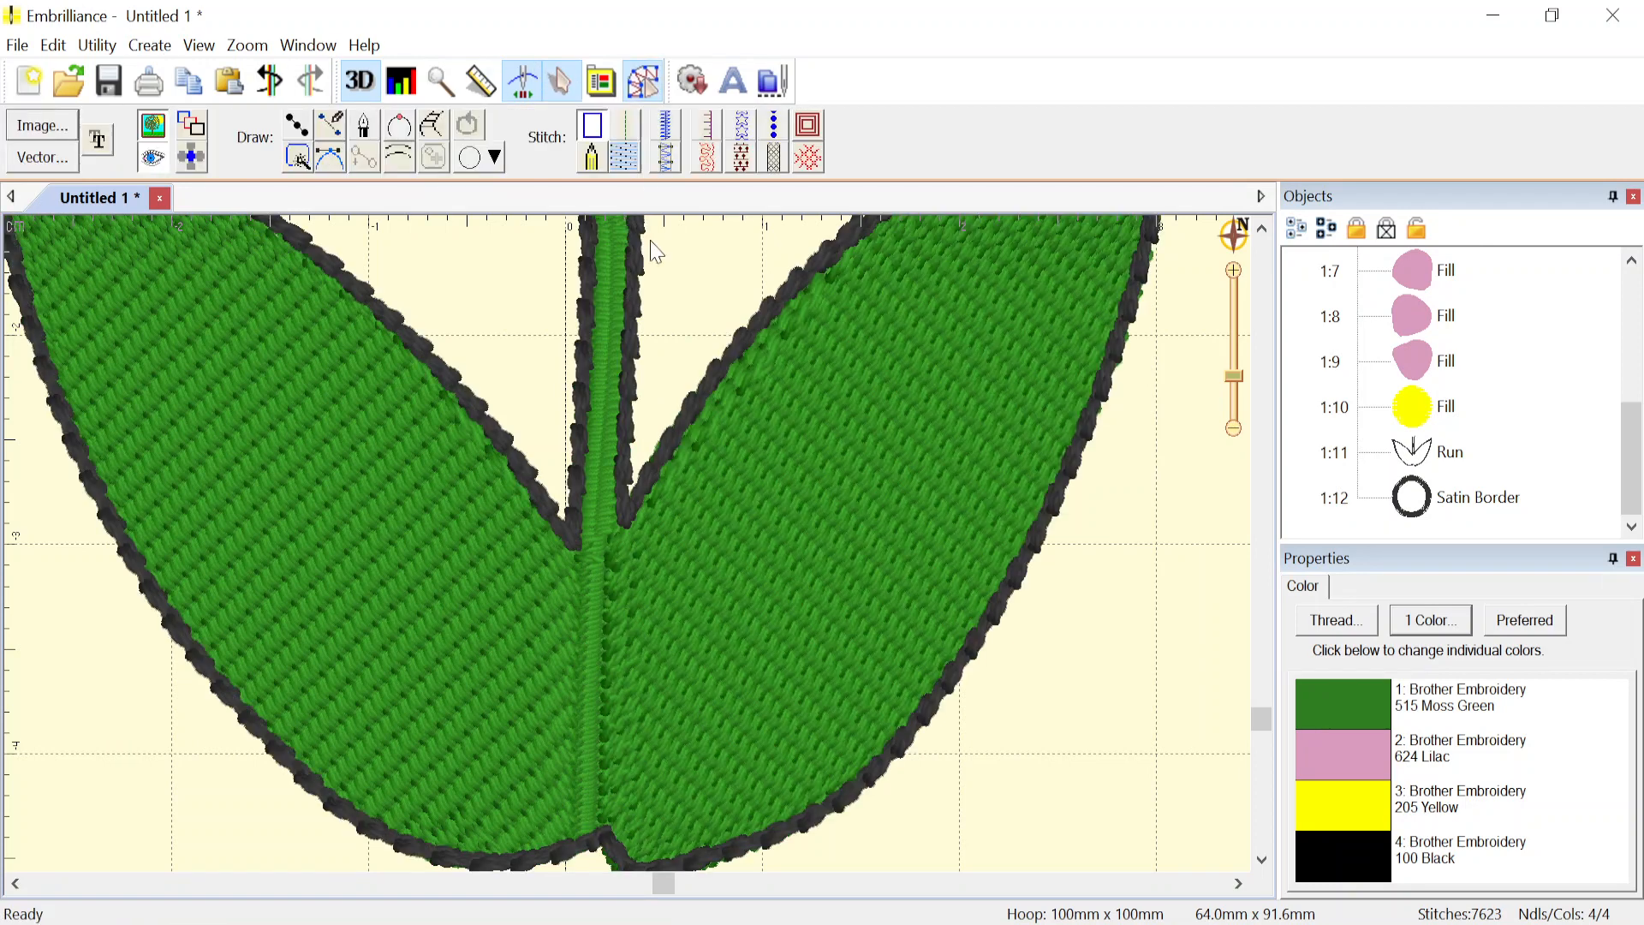
left_click(458, 565)
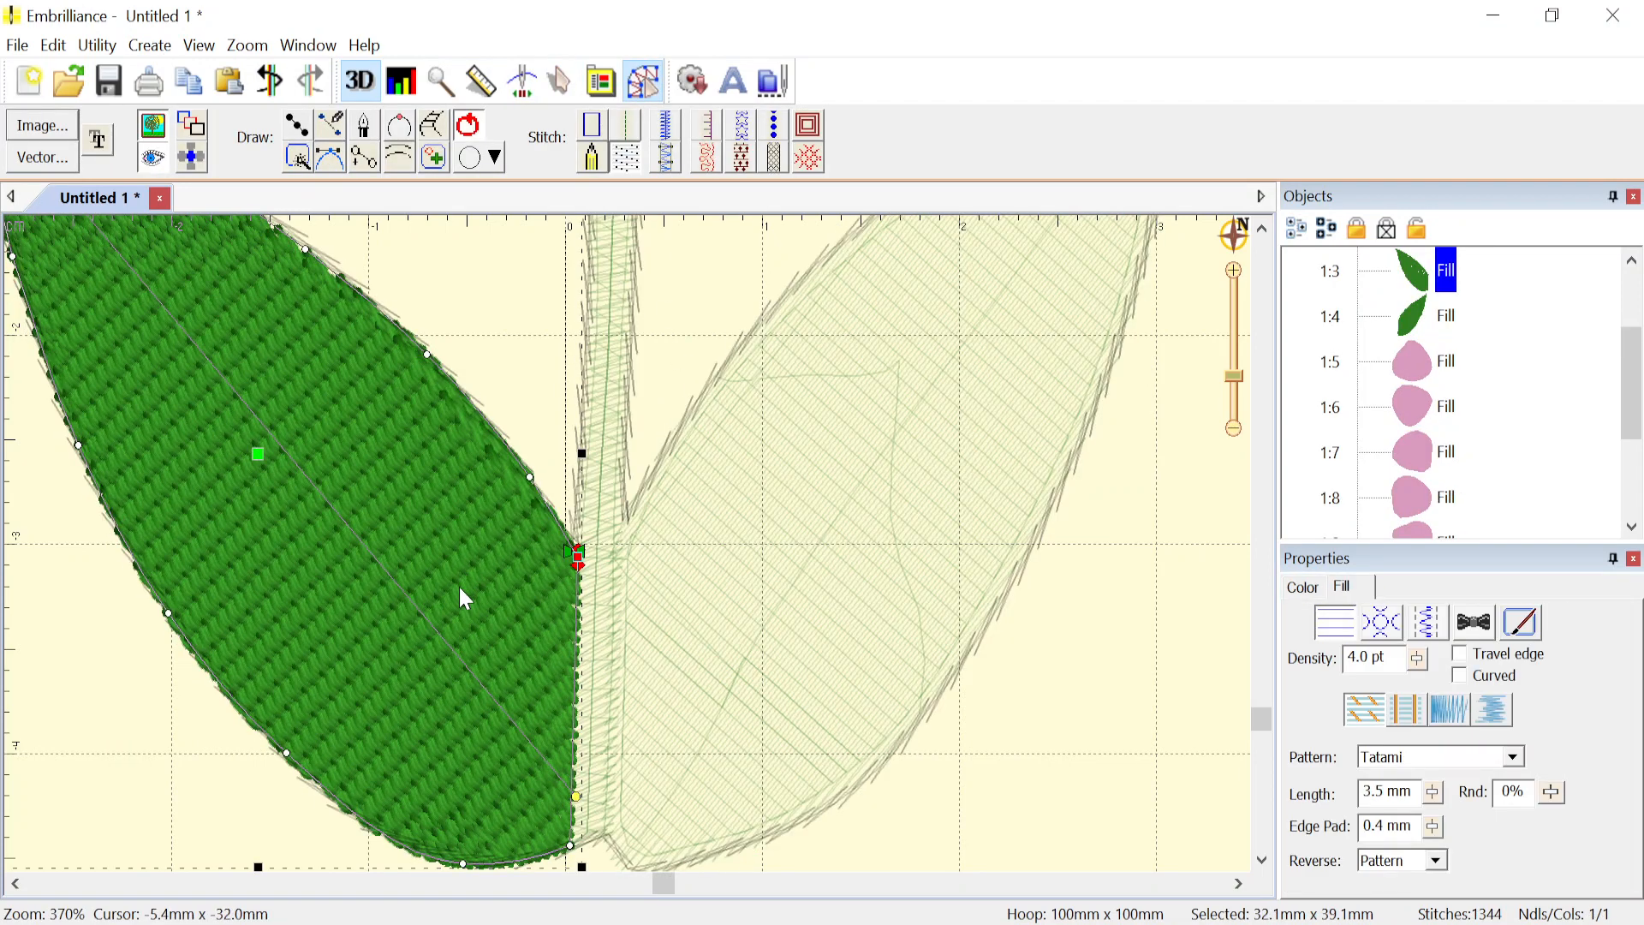
scroll(579, 567, "up", 5)
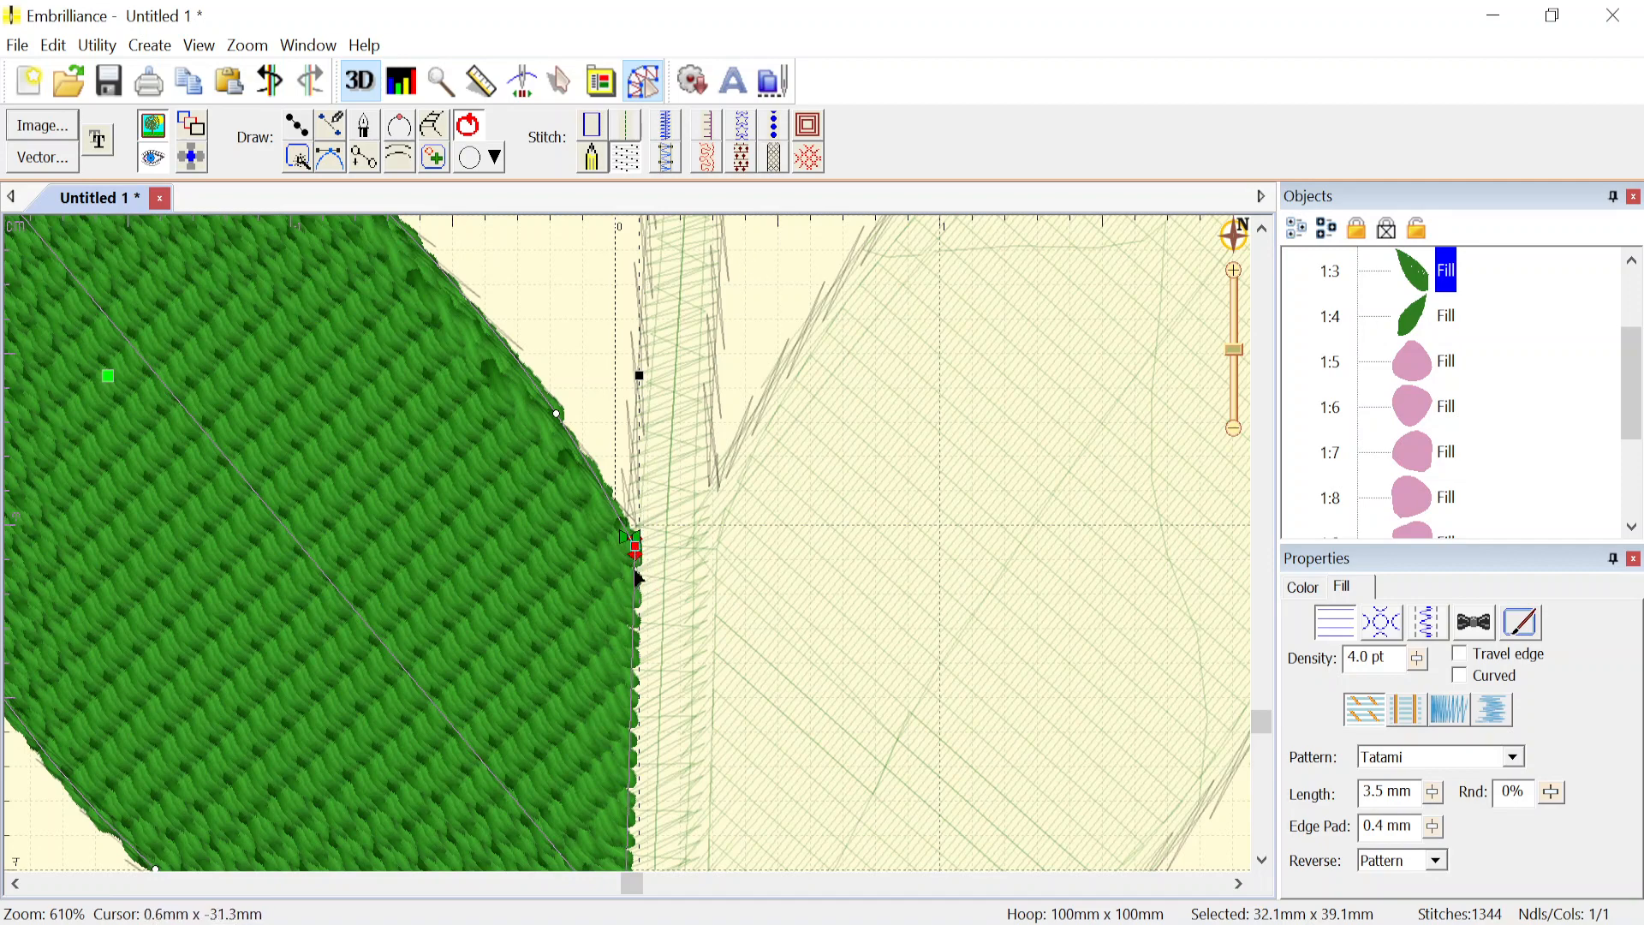
scroll(634, 561, "down", 5)
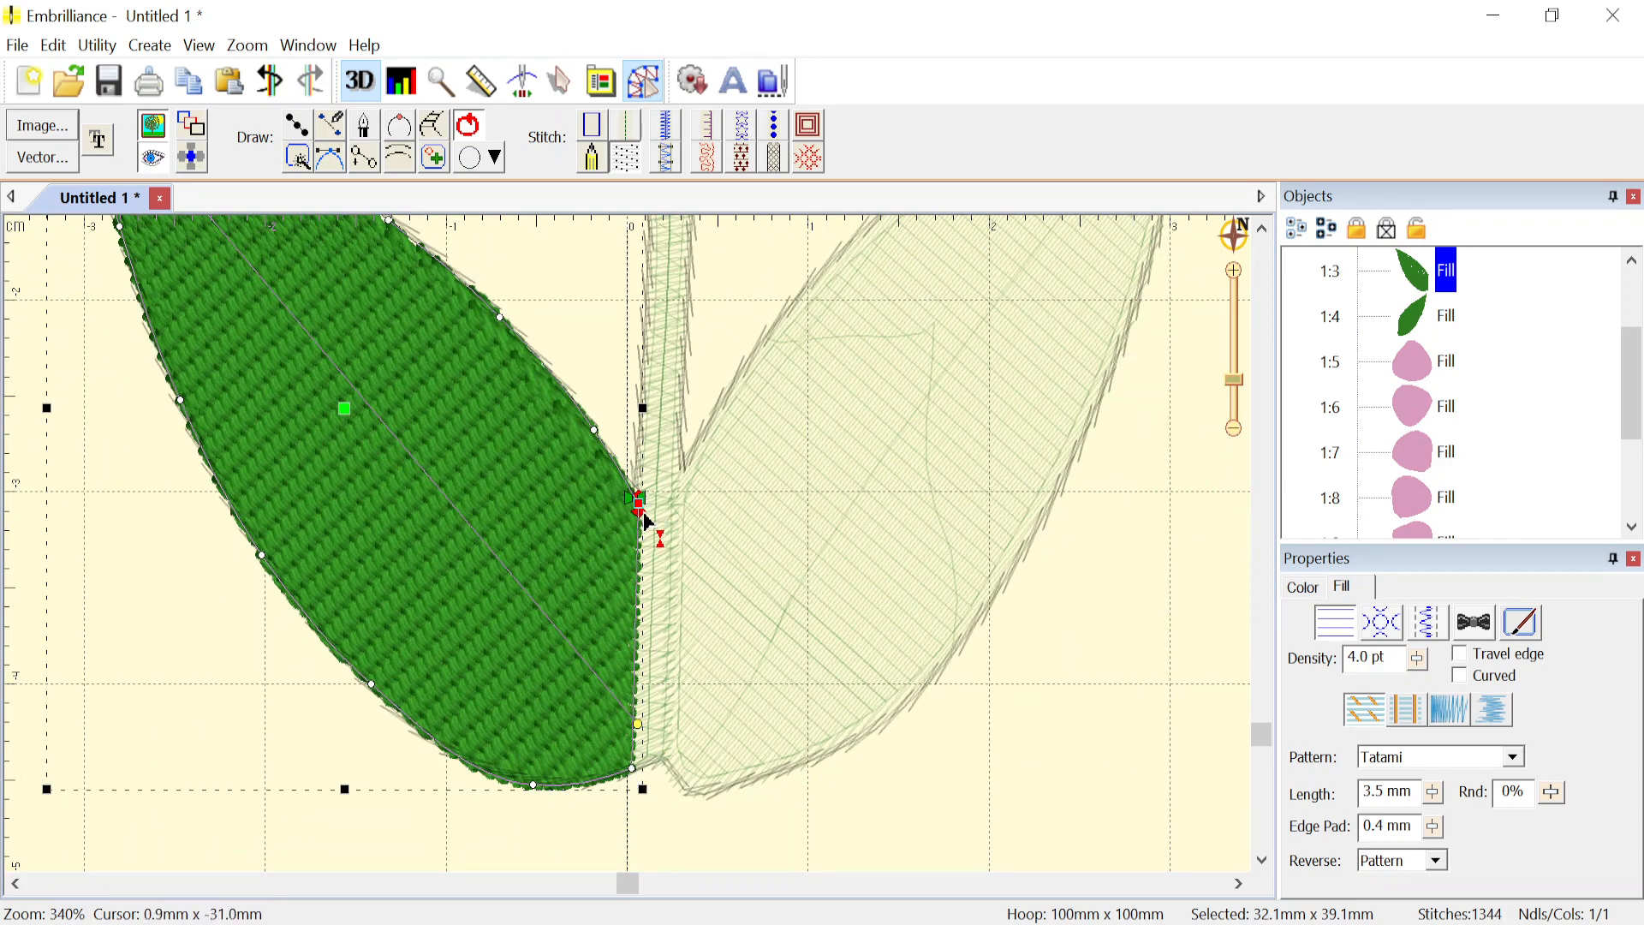
left_click_drag(646, 518, 640, 779)
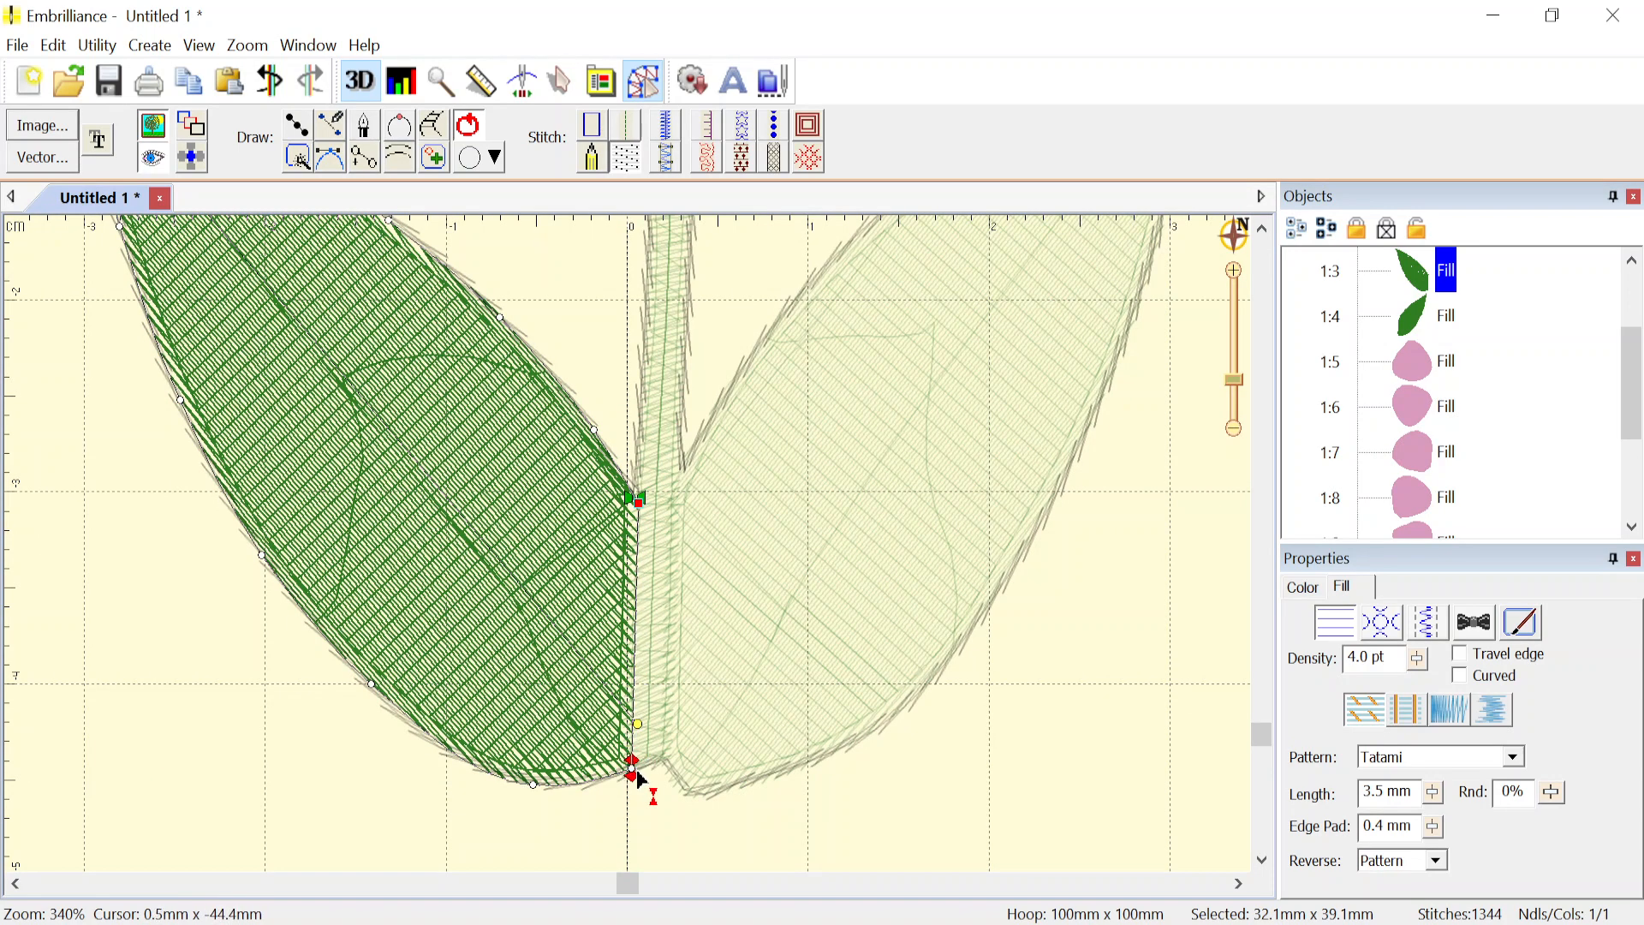
scroll(636, 781, "up", 4)
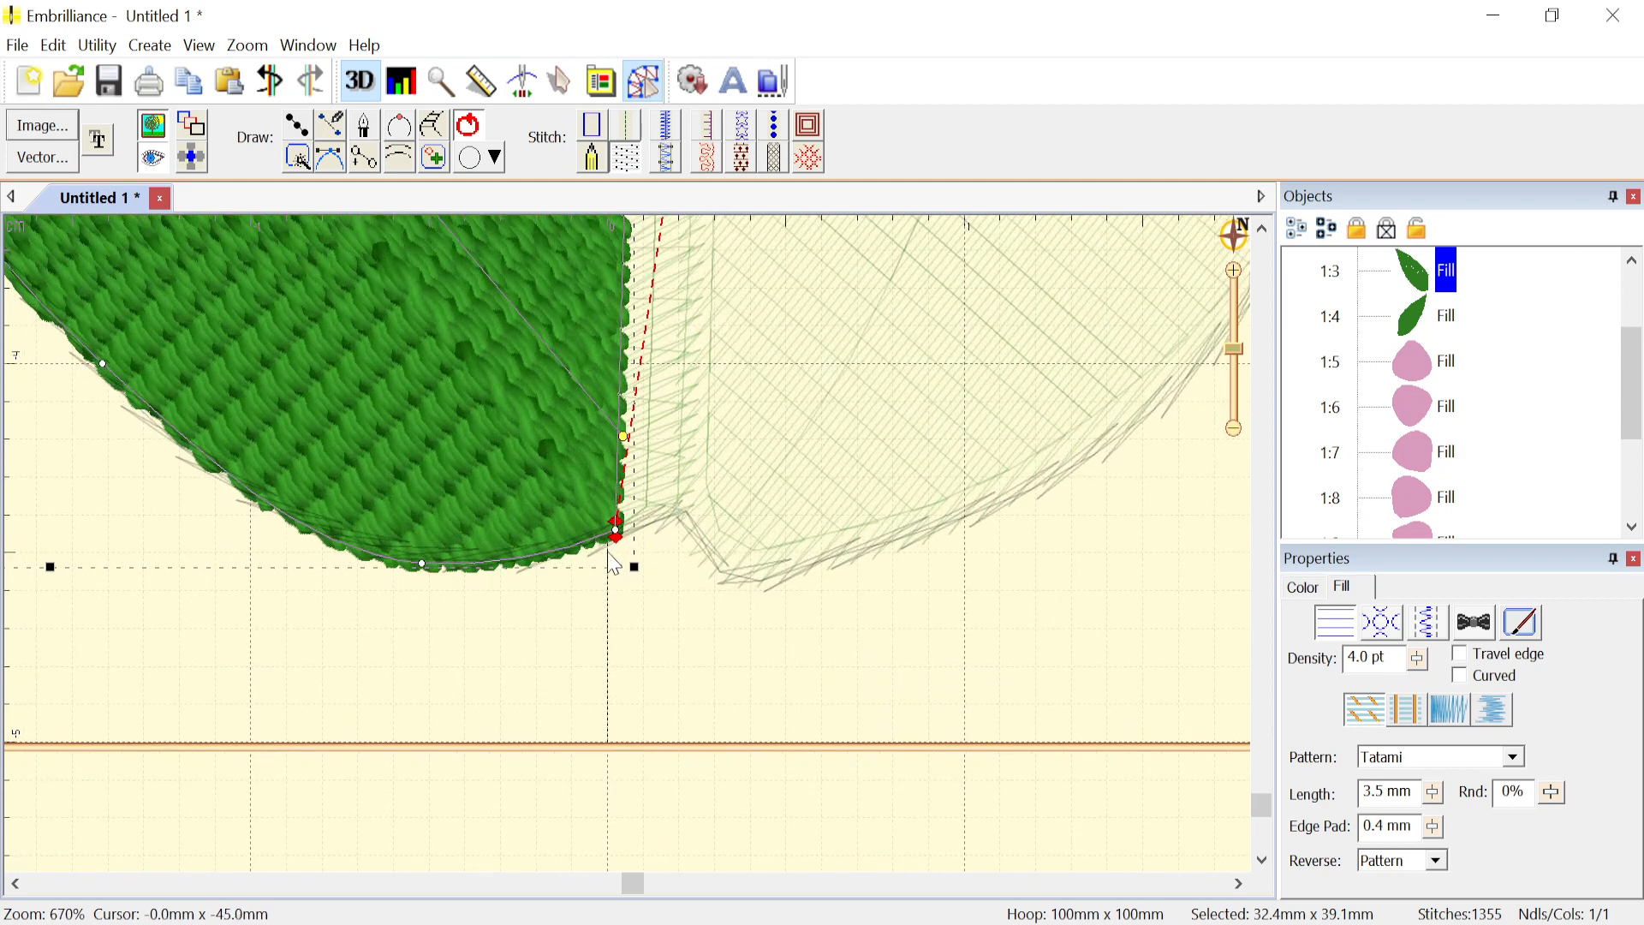
scroll(626, 545, "down", 5)
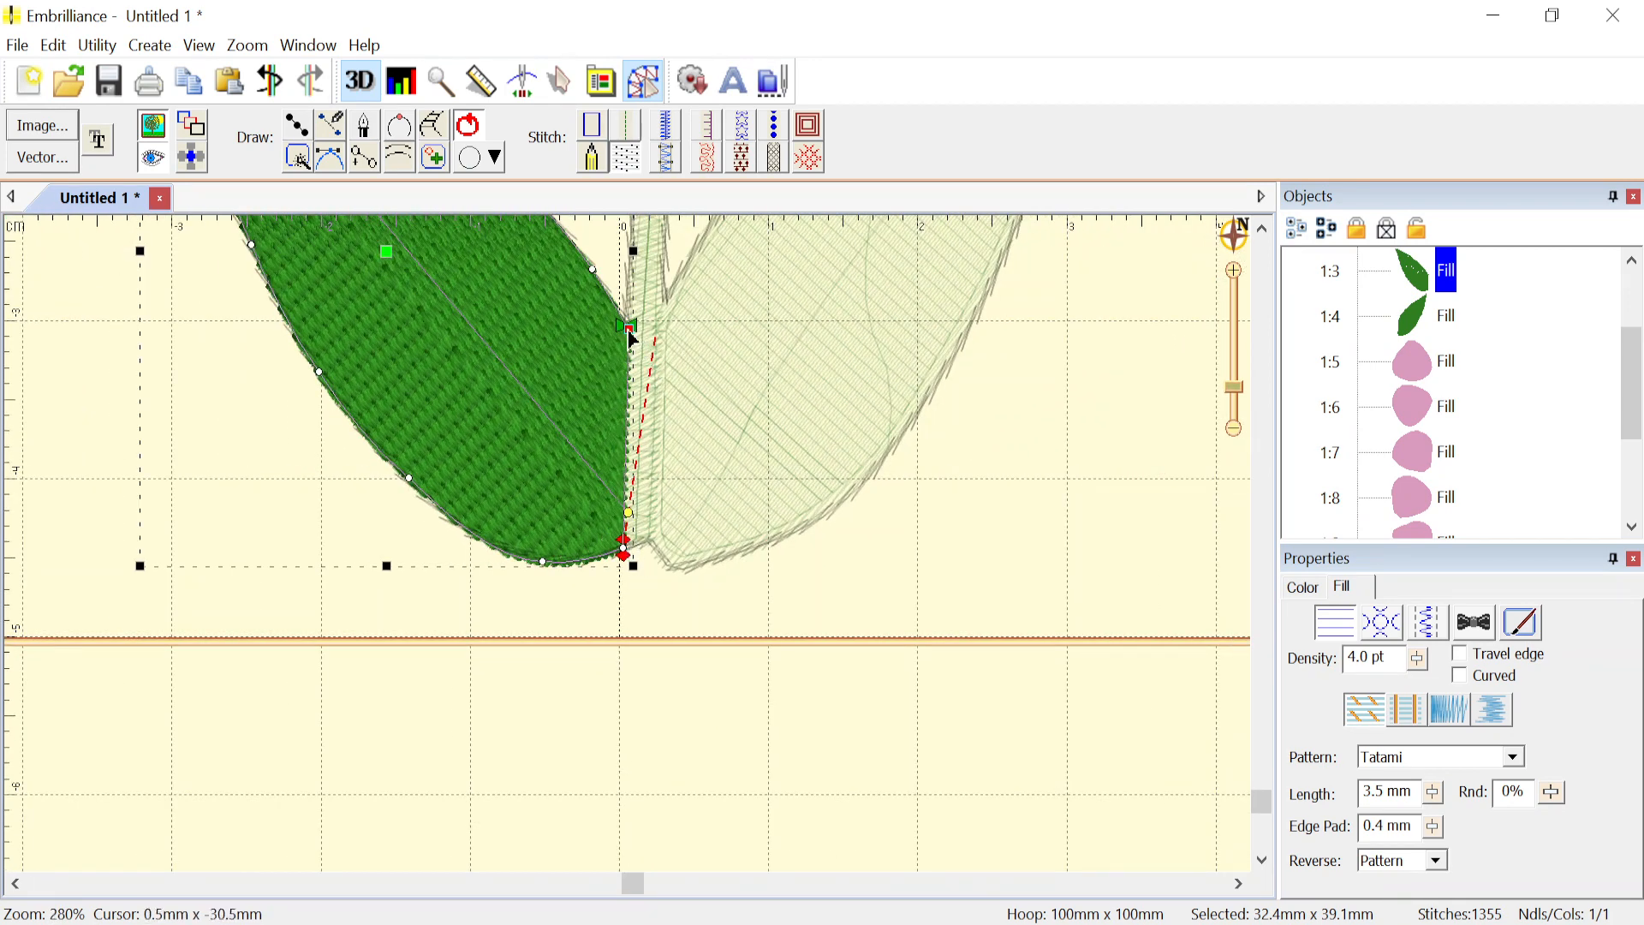
- Move the right leaf fill's entry point down to its lower inner corner at the stem's base
left_click(862, 371)
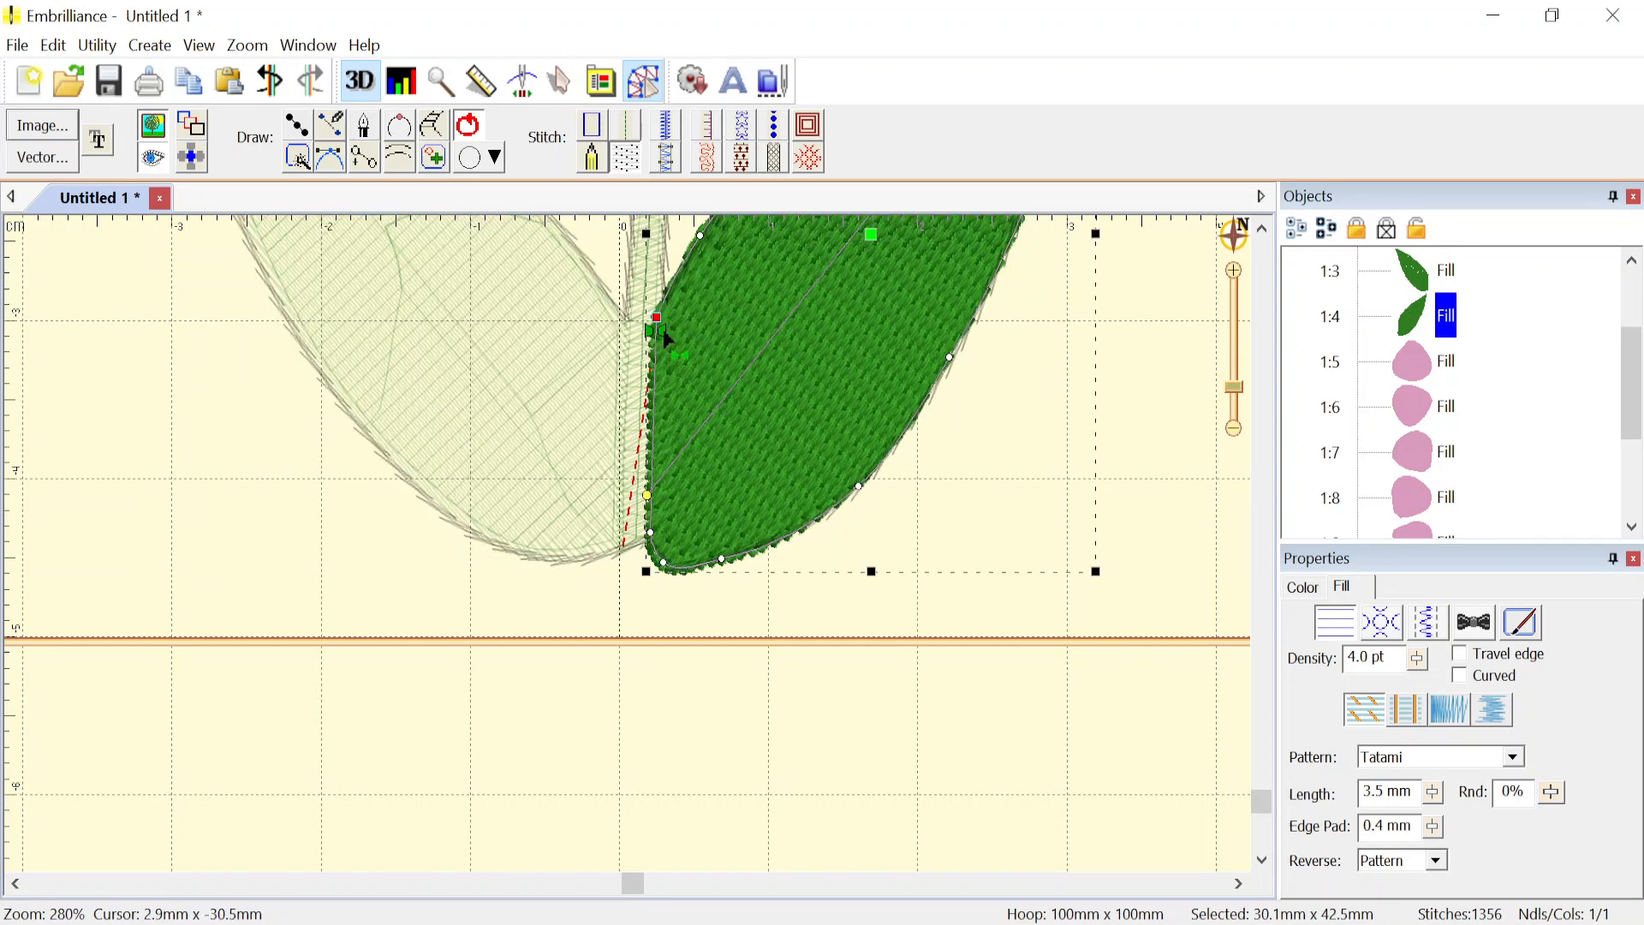
left_click_drag(663, 329, 667, 543)
scroll(637, 554, "up", 5)
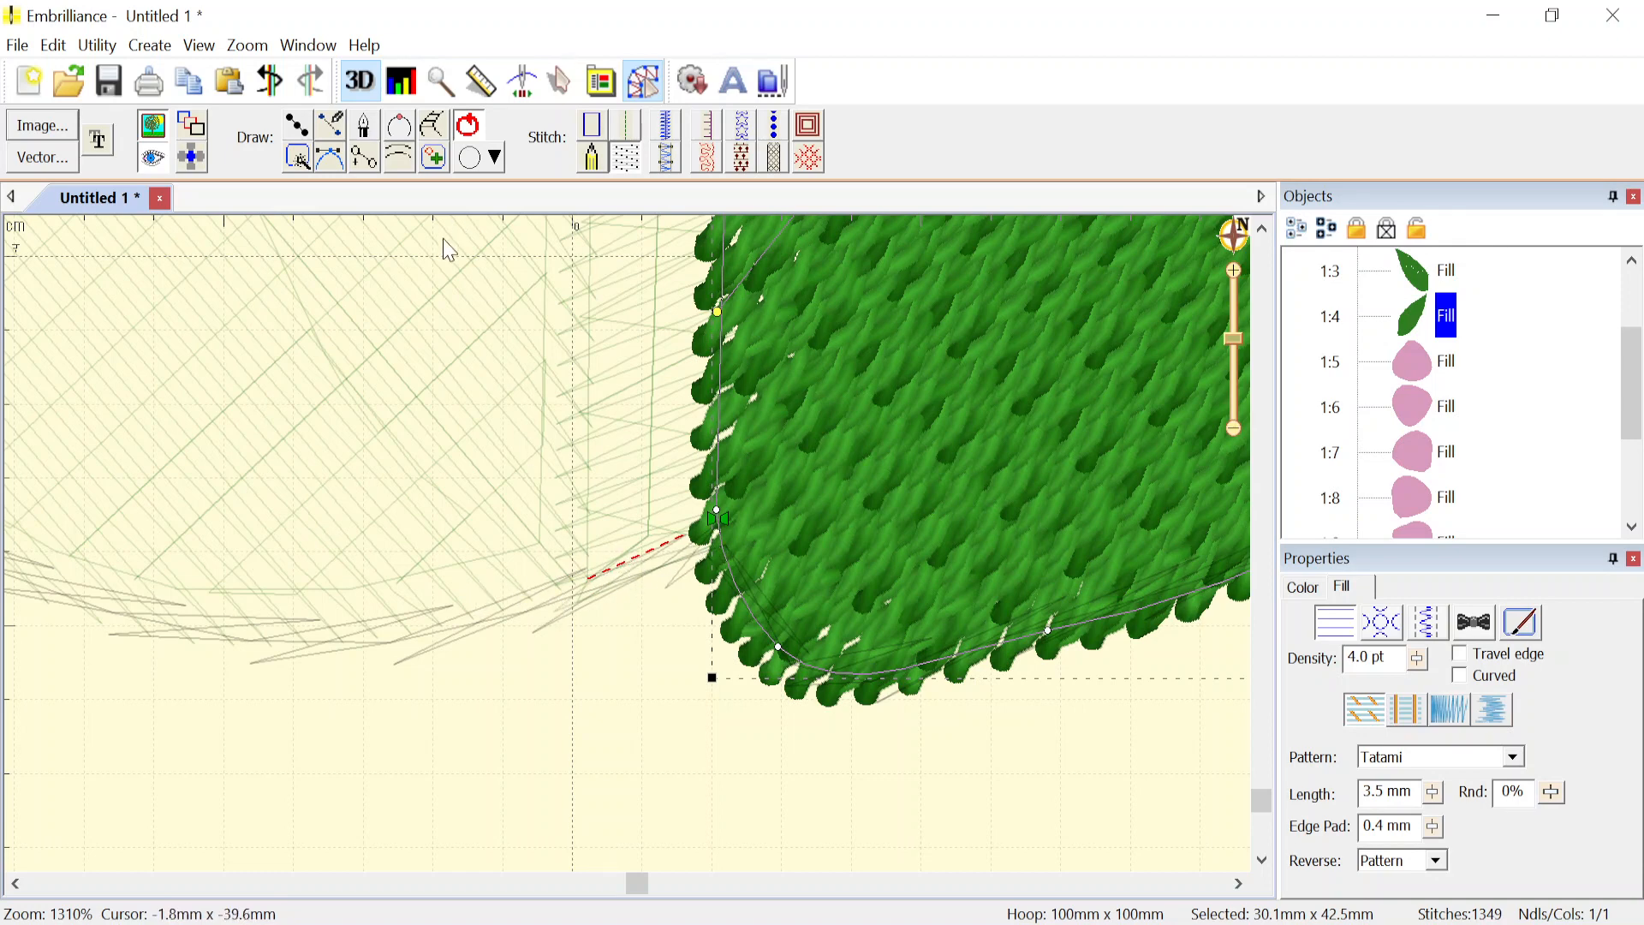
left_click(600, 751)
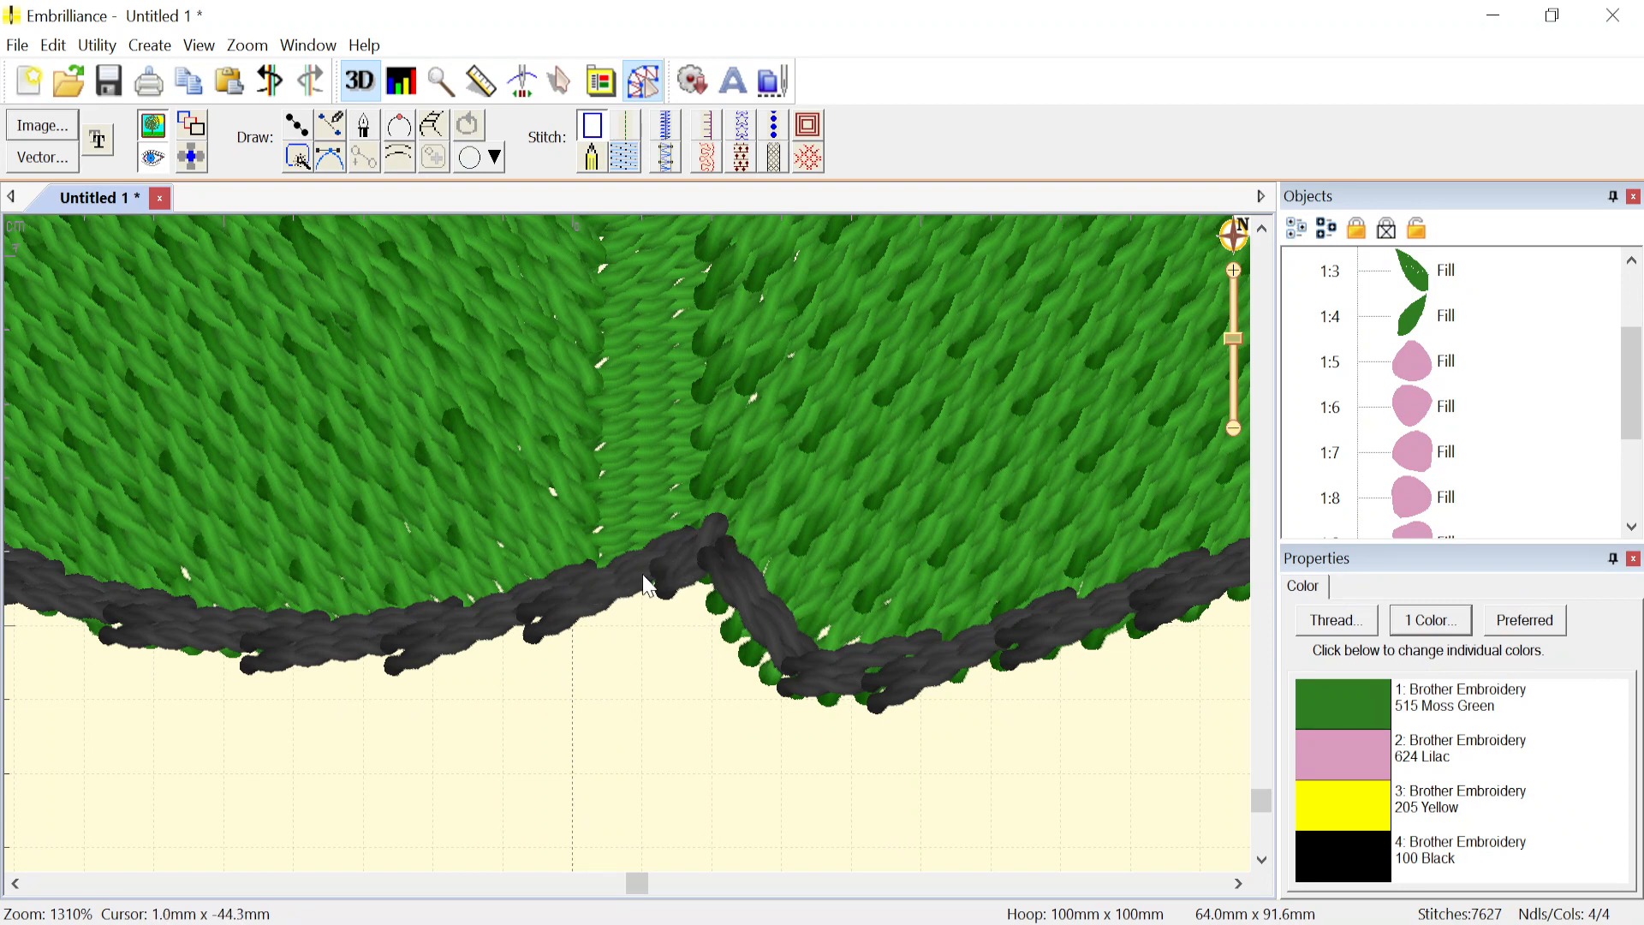
- After the right leaf in sequence, draw a line about 2.4 mm long across the stem's base, starting at the left leaf's exit
left_click(1446, 318)
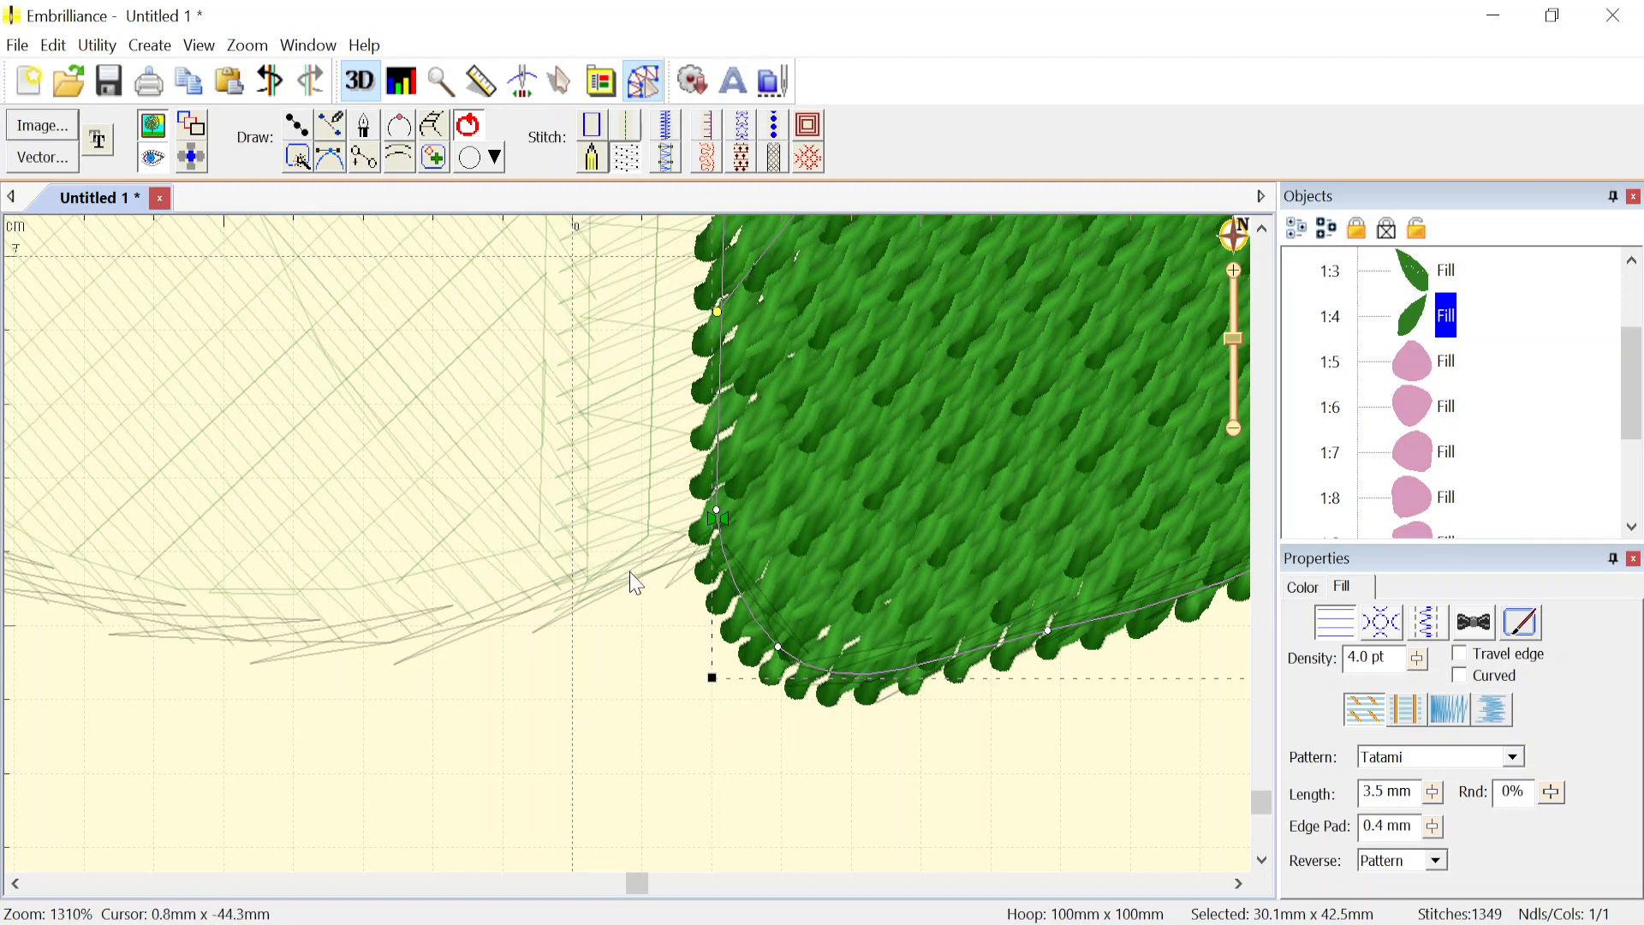
scroll(636, 583, "up", 2)
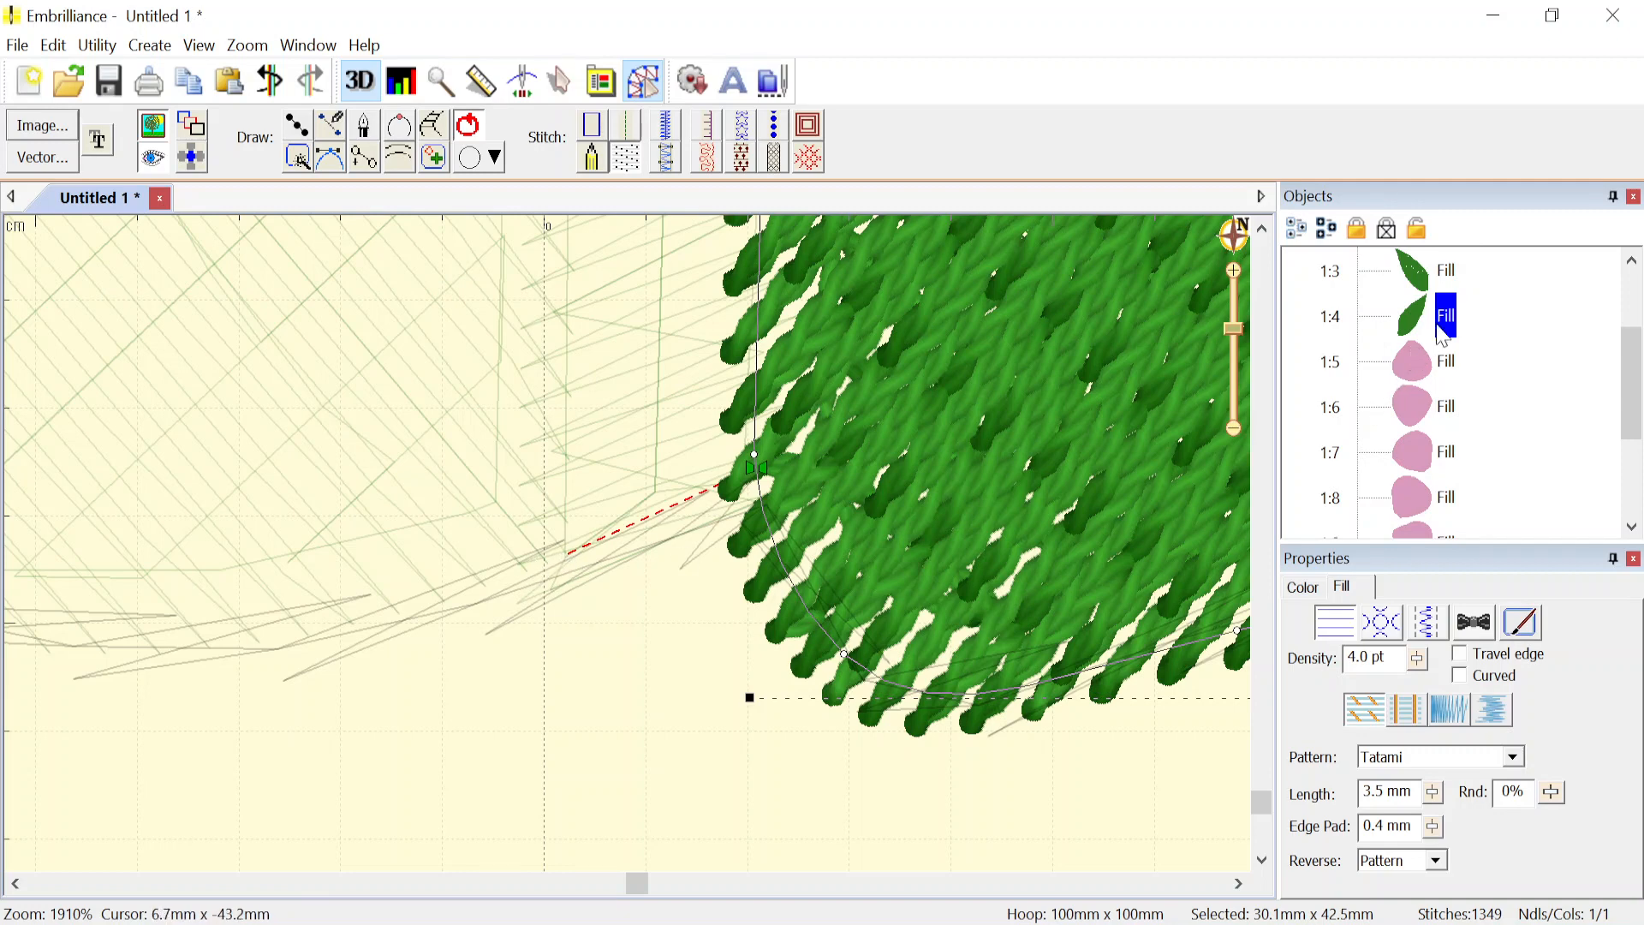
left_click(298, 128)
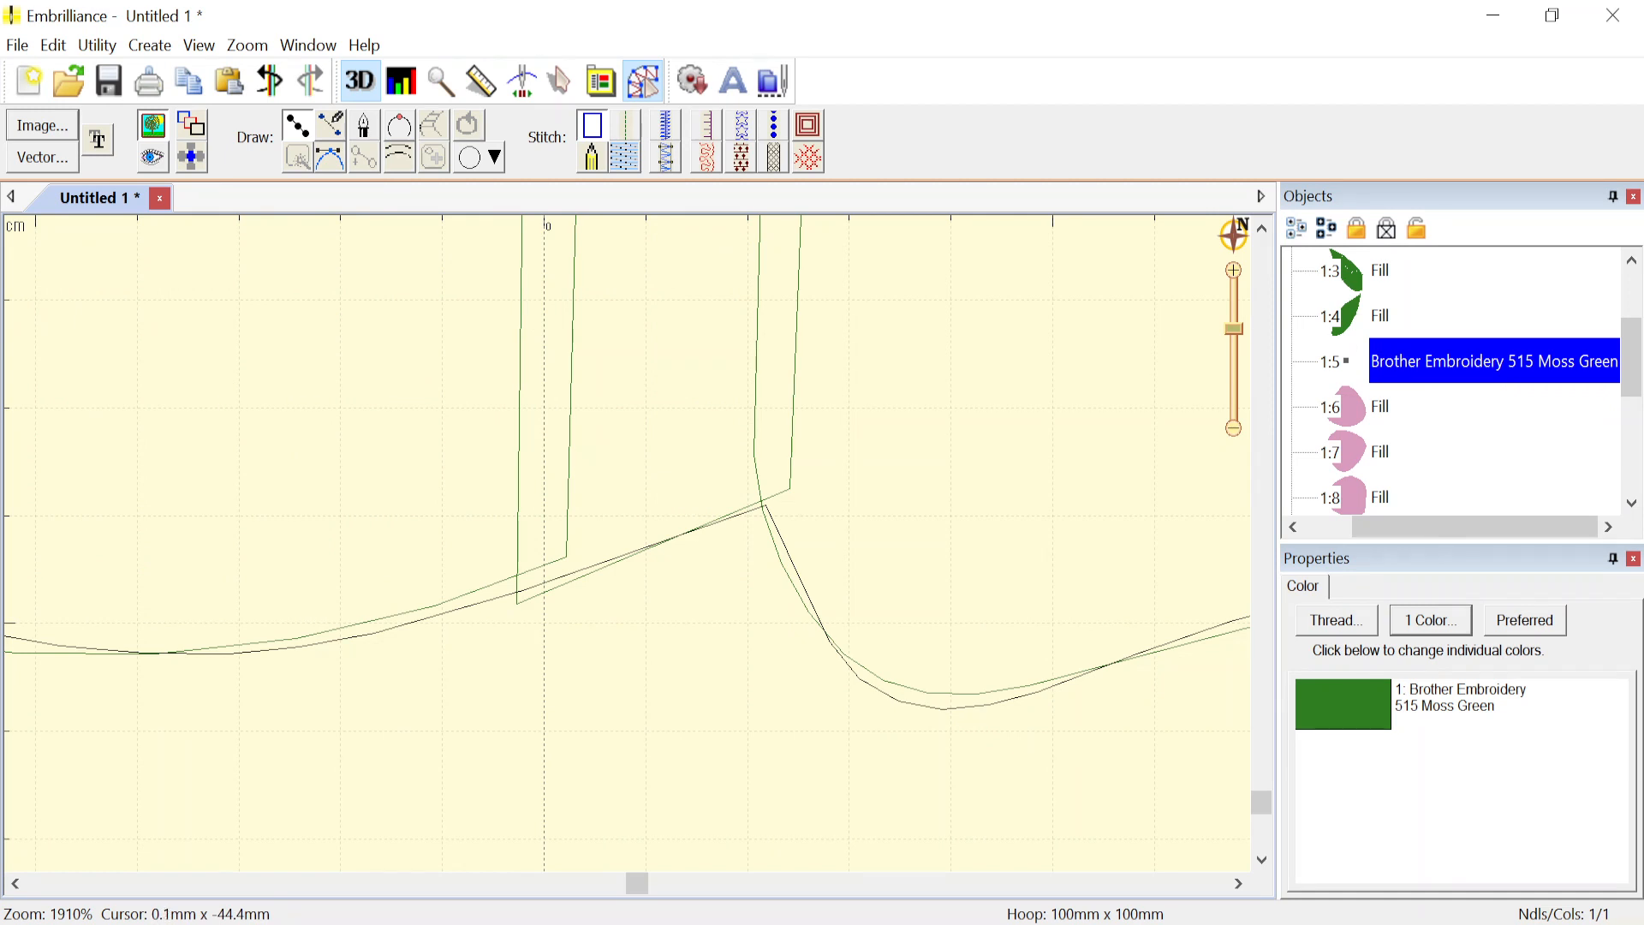
left_click(552, 557)
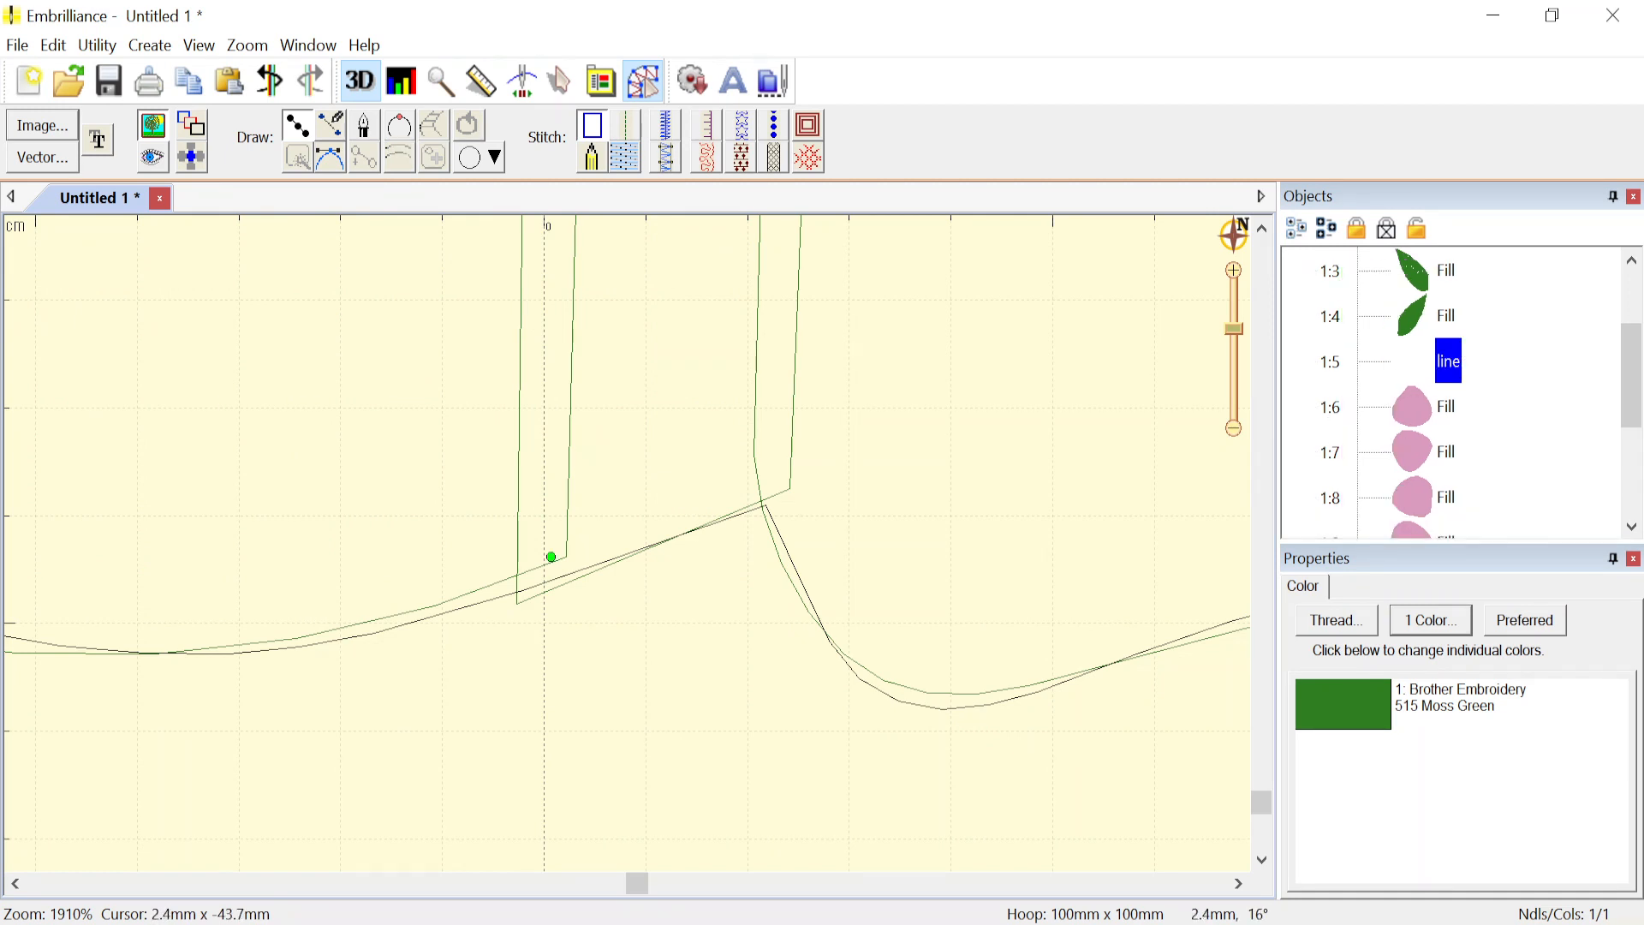
left_click(788, 483)
key("Return")
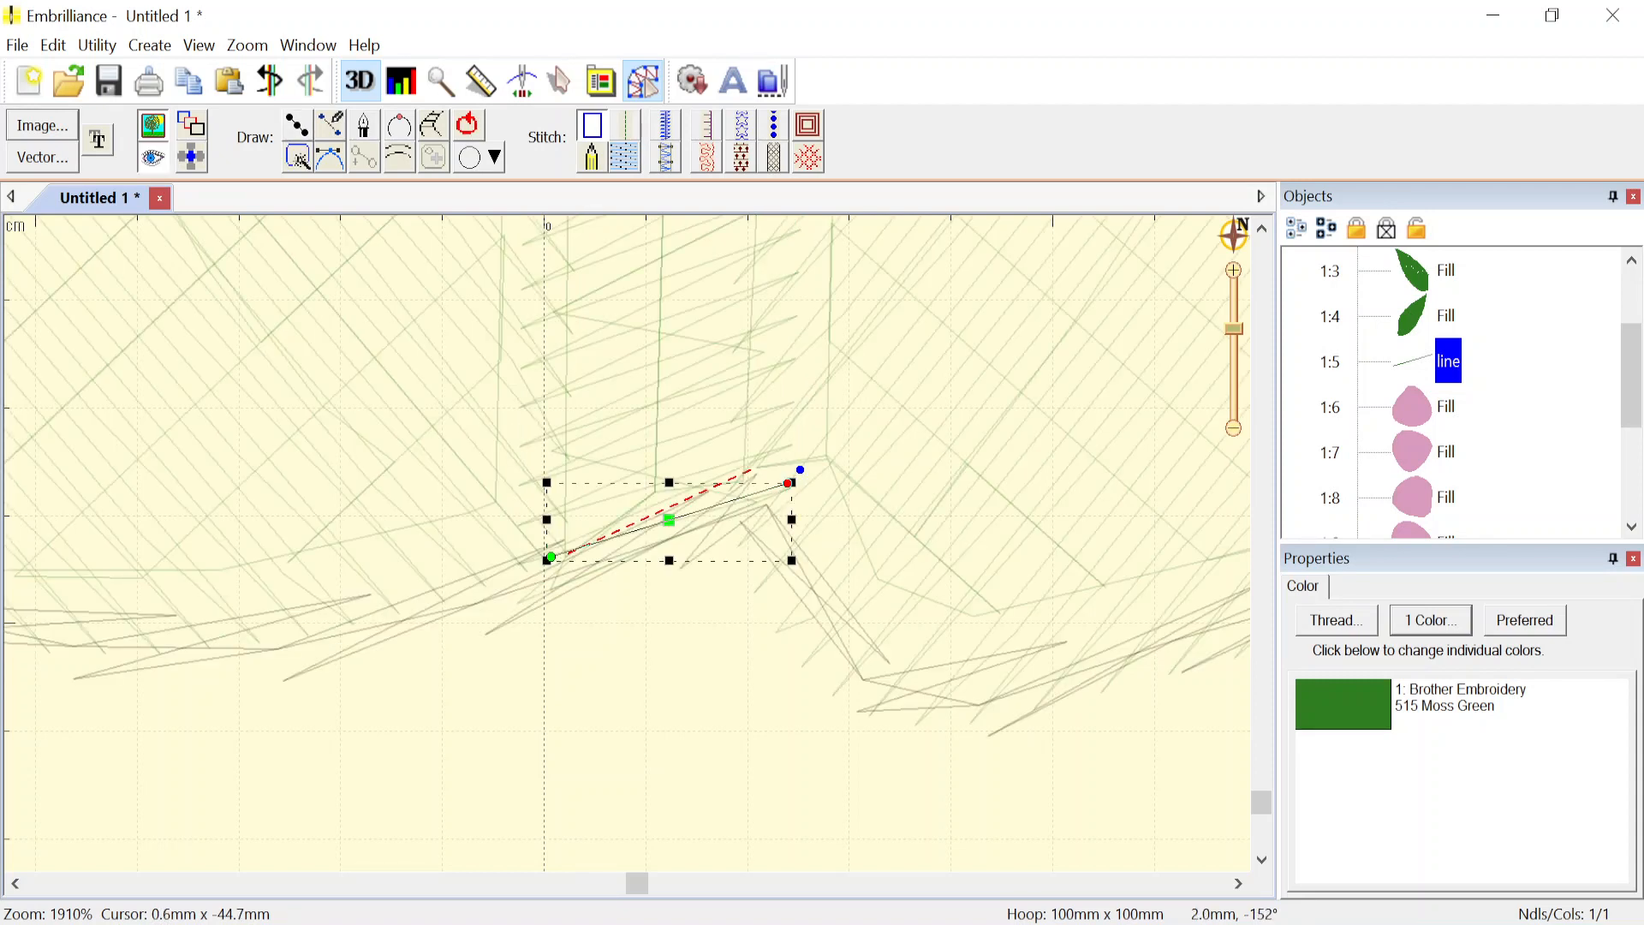
left_click_drag(552, 558, 548, 570)
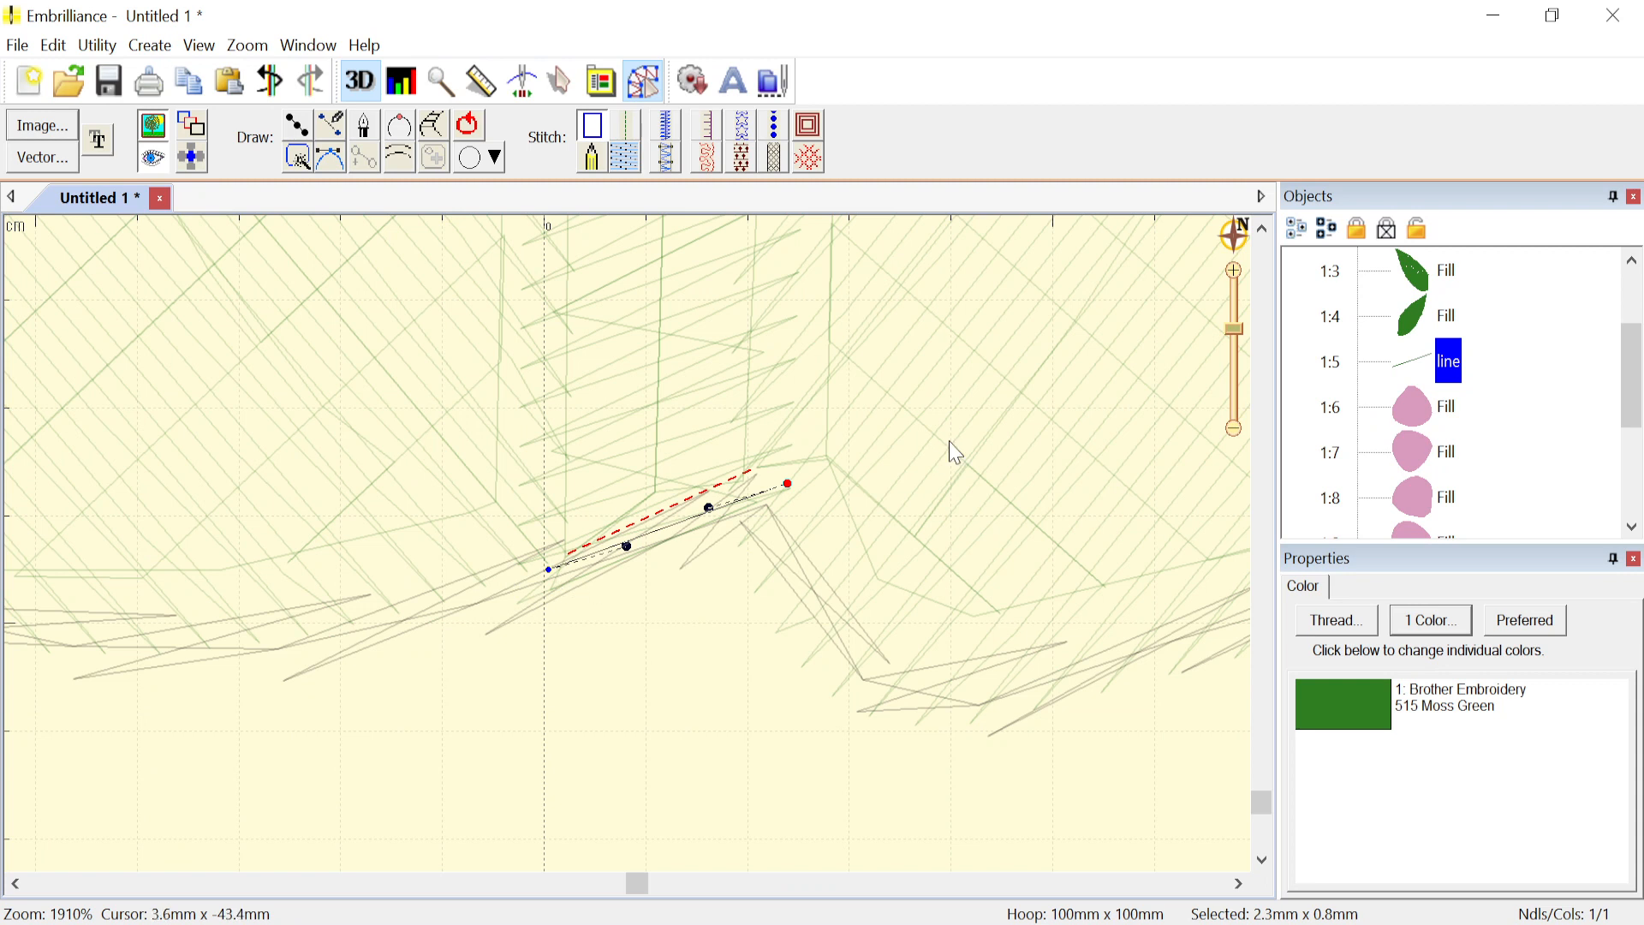
- Convert the connecting line to a Single run stitch and nudge its end point up to the right leaf's entry
left_click(632, 130)
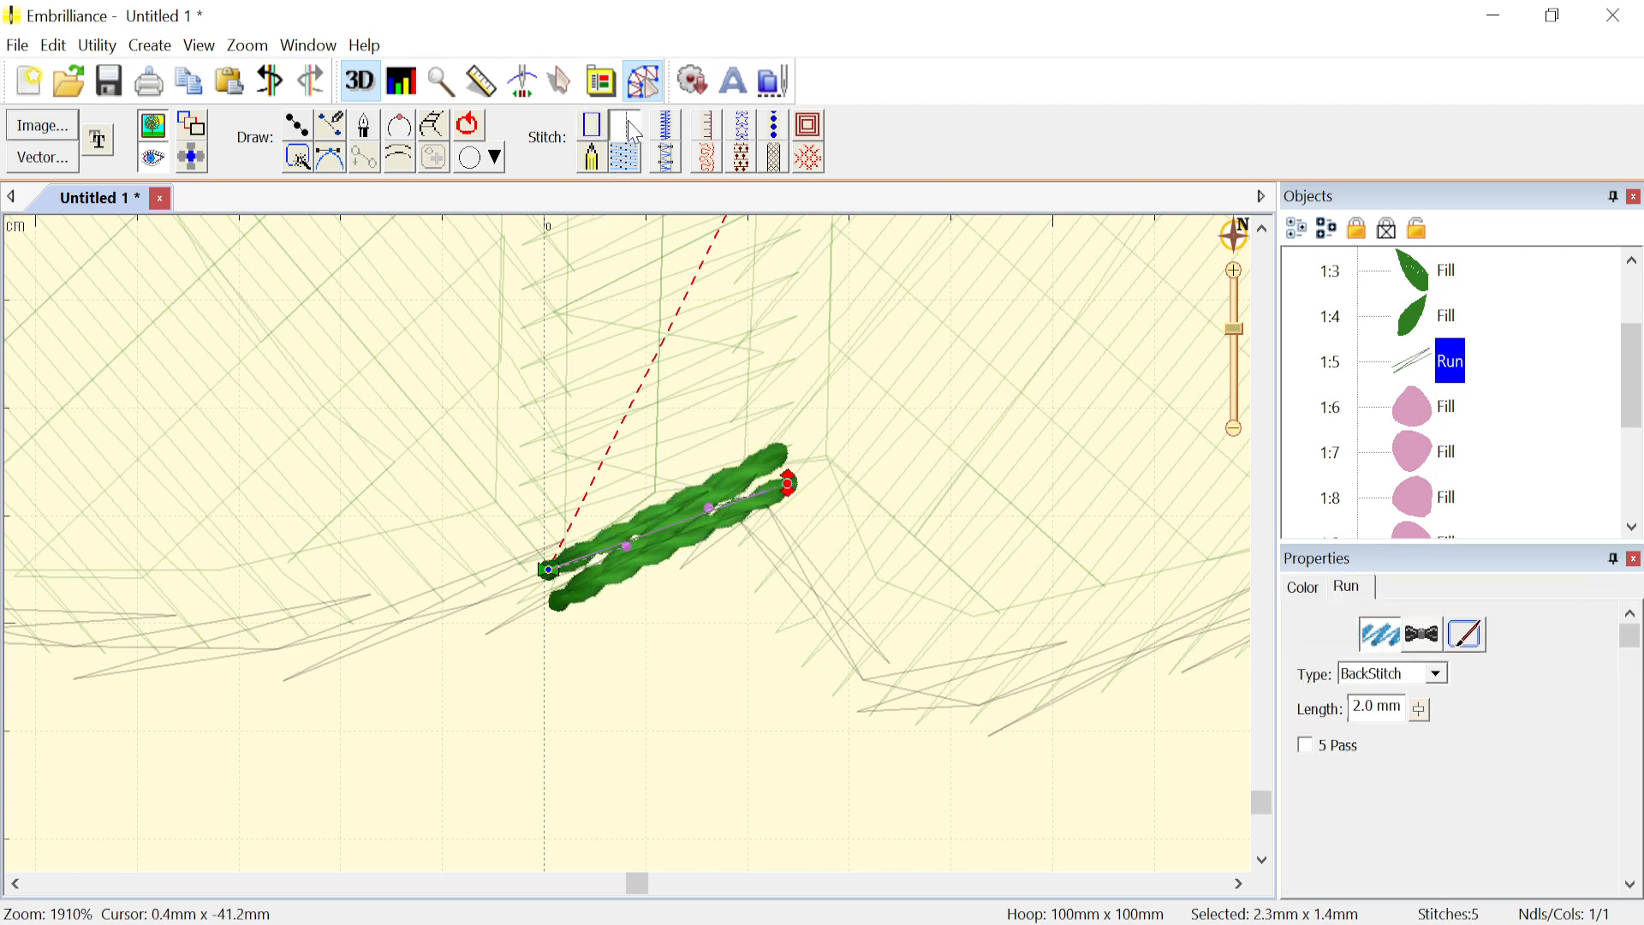
left_click(1448, 675)
left_click(1409, 697)
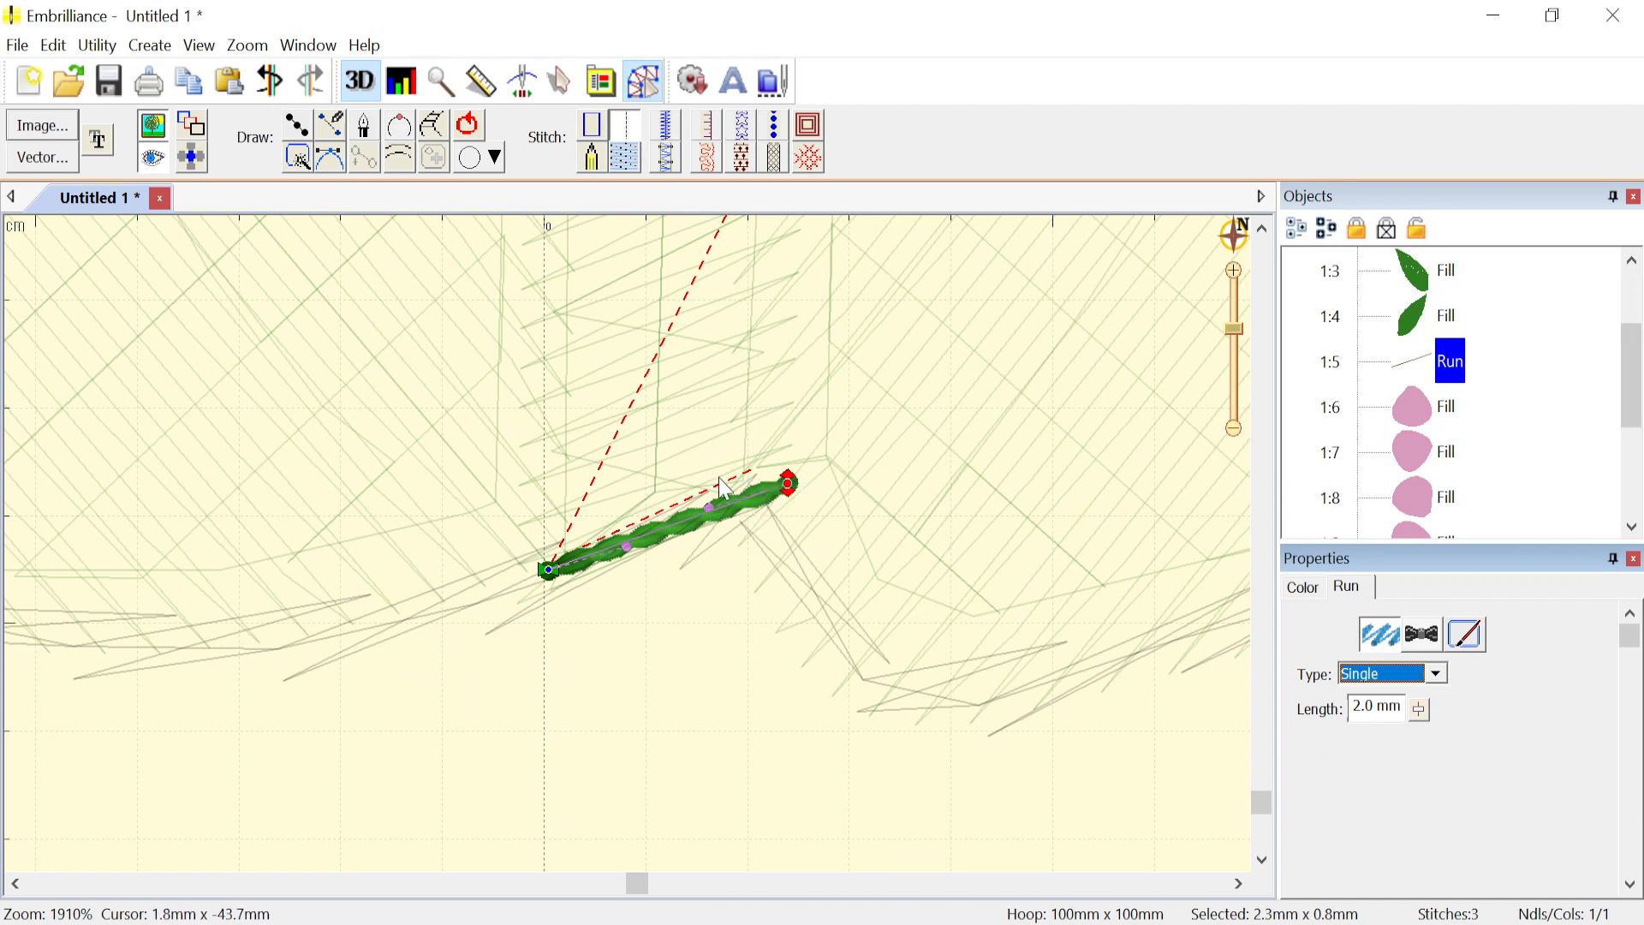
left_click_drag(791, 486, 779, 472)
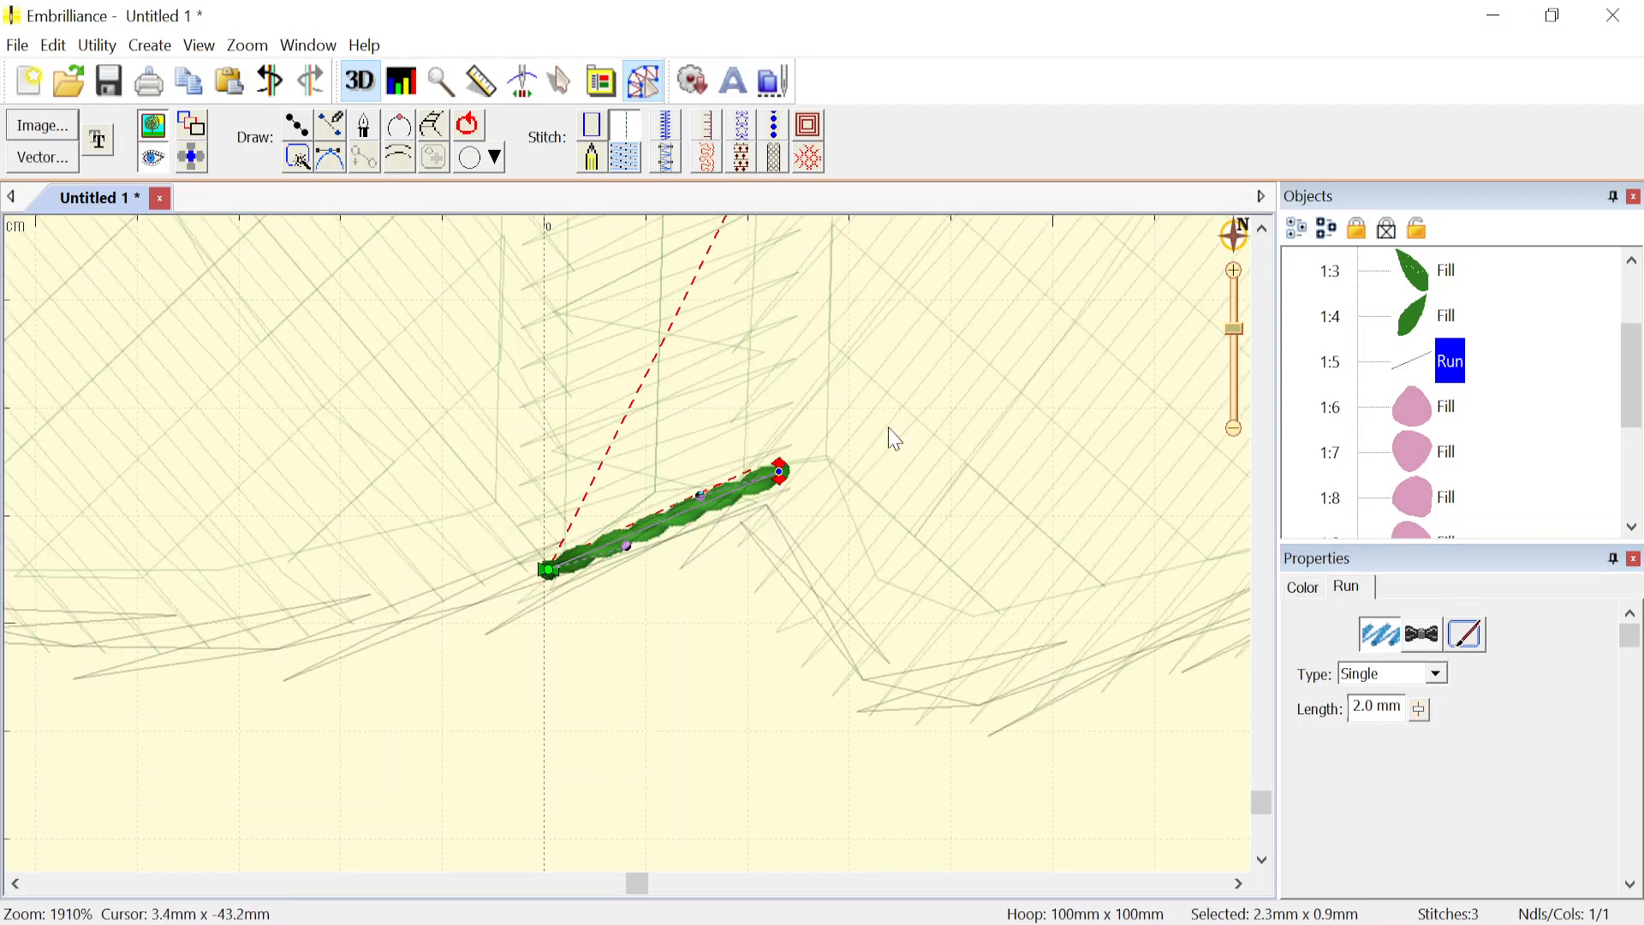
scroll(631, 557, "down", 3)
scroll(634, 558, "down", 5)
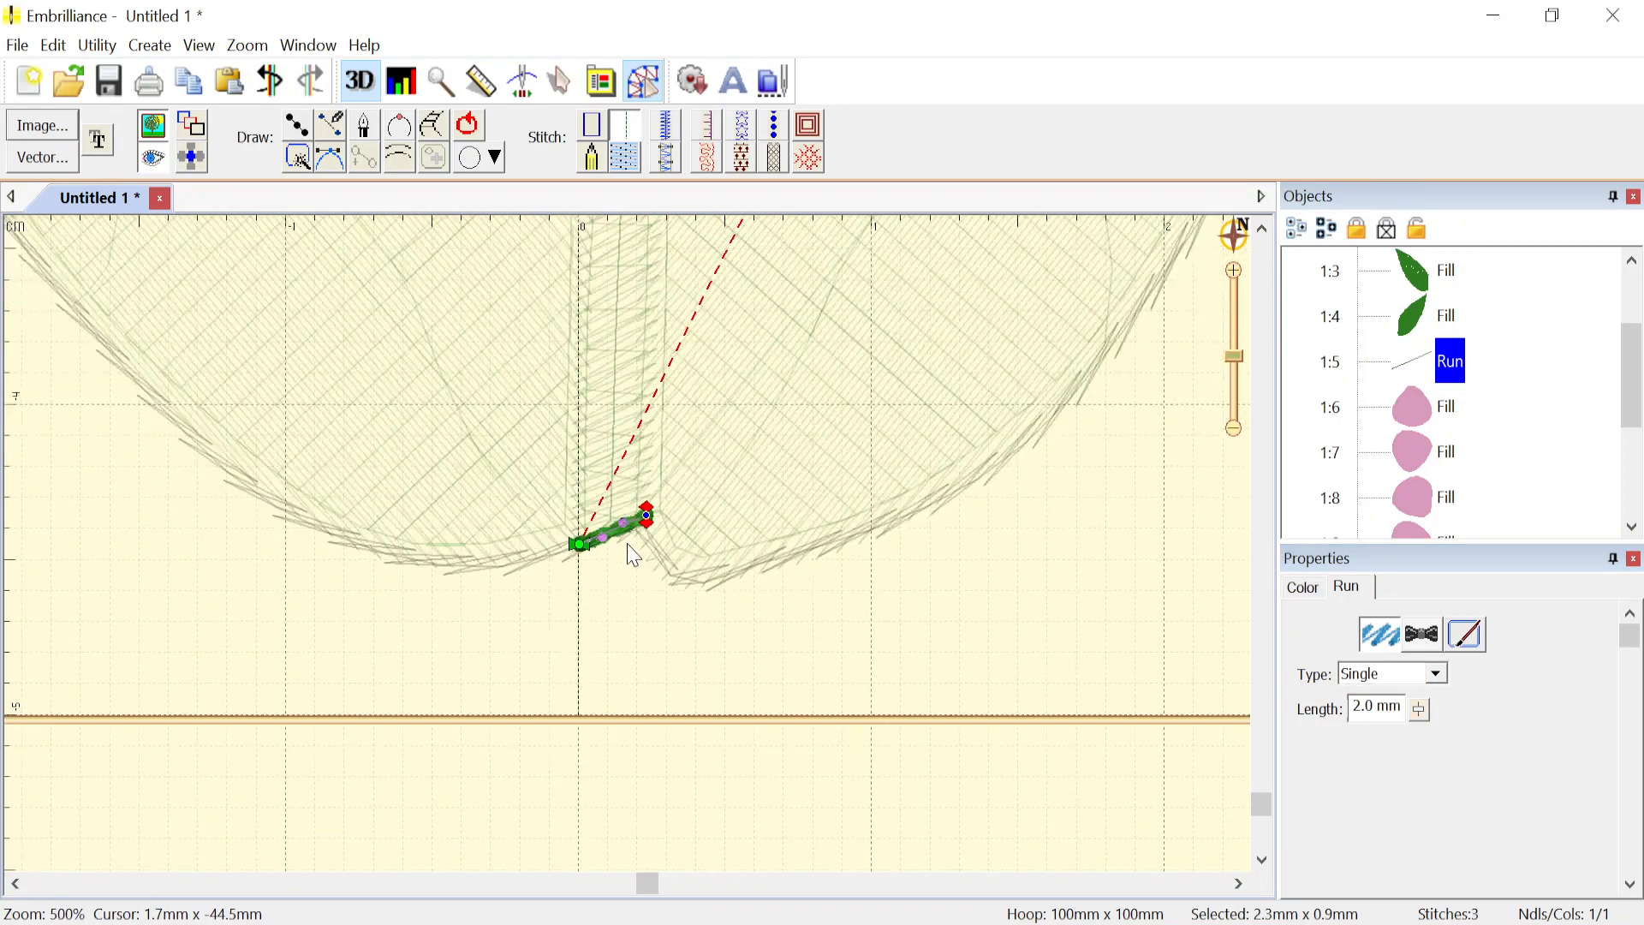
- Move the connecting run one place earlier, between the two leaf fills, and check the sequence of the three objects
right_click(1460, 370)
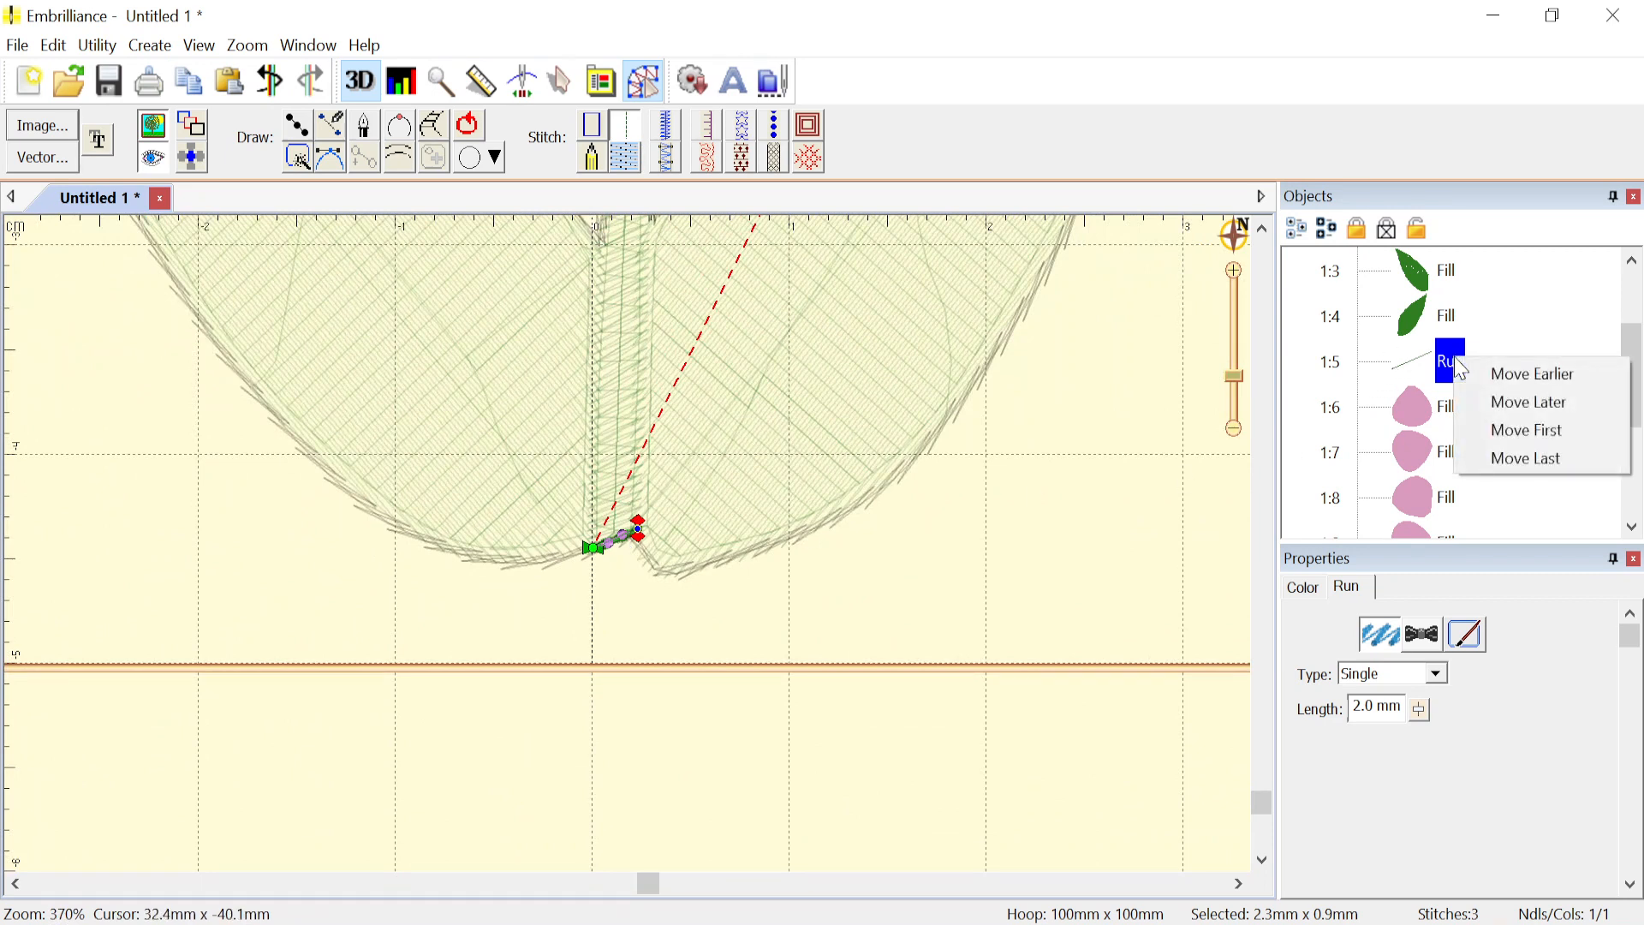
left_click(1528, 377)
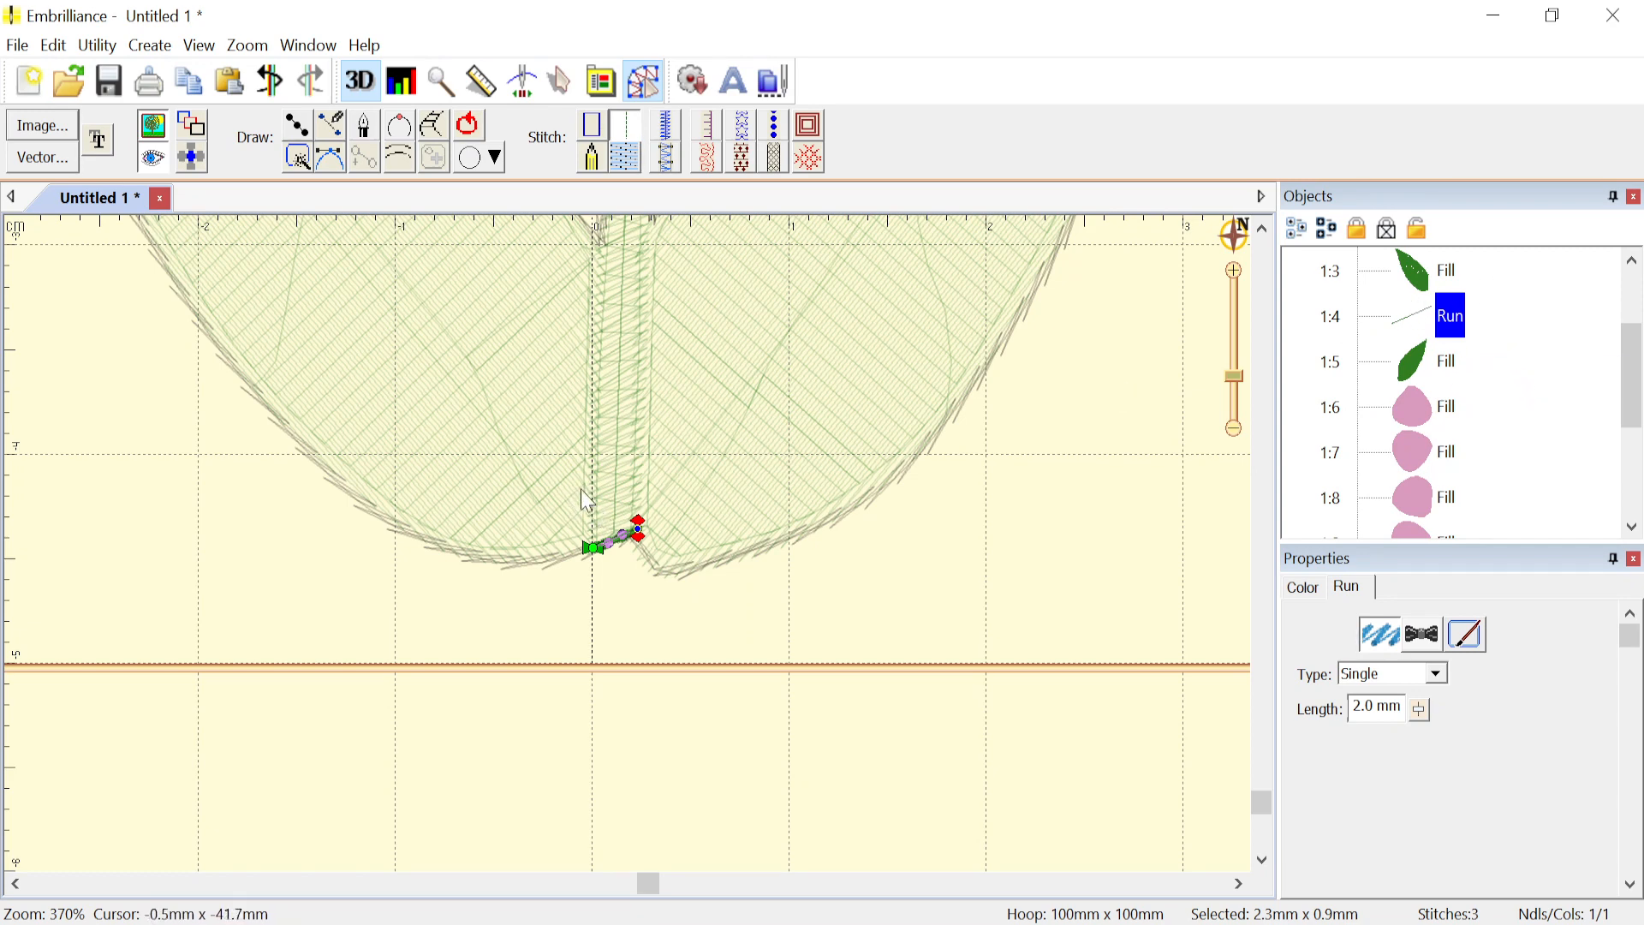
left_click(516, 449)
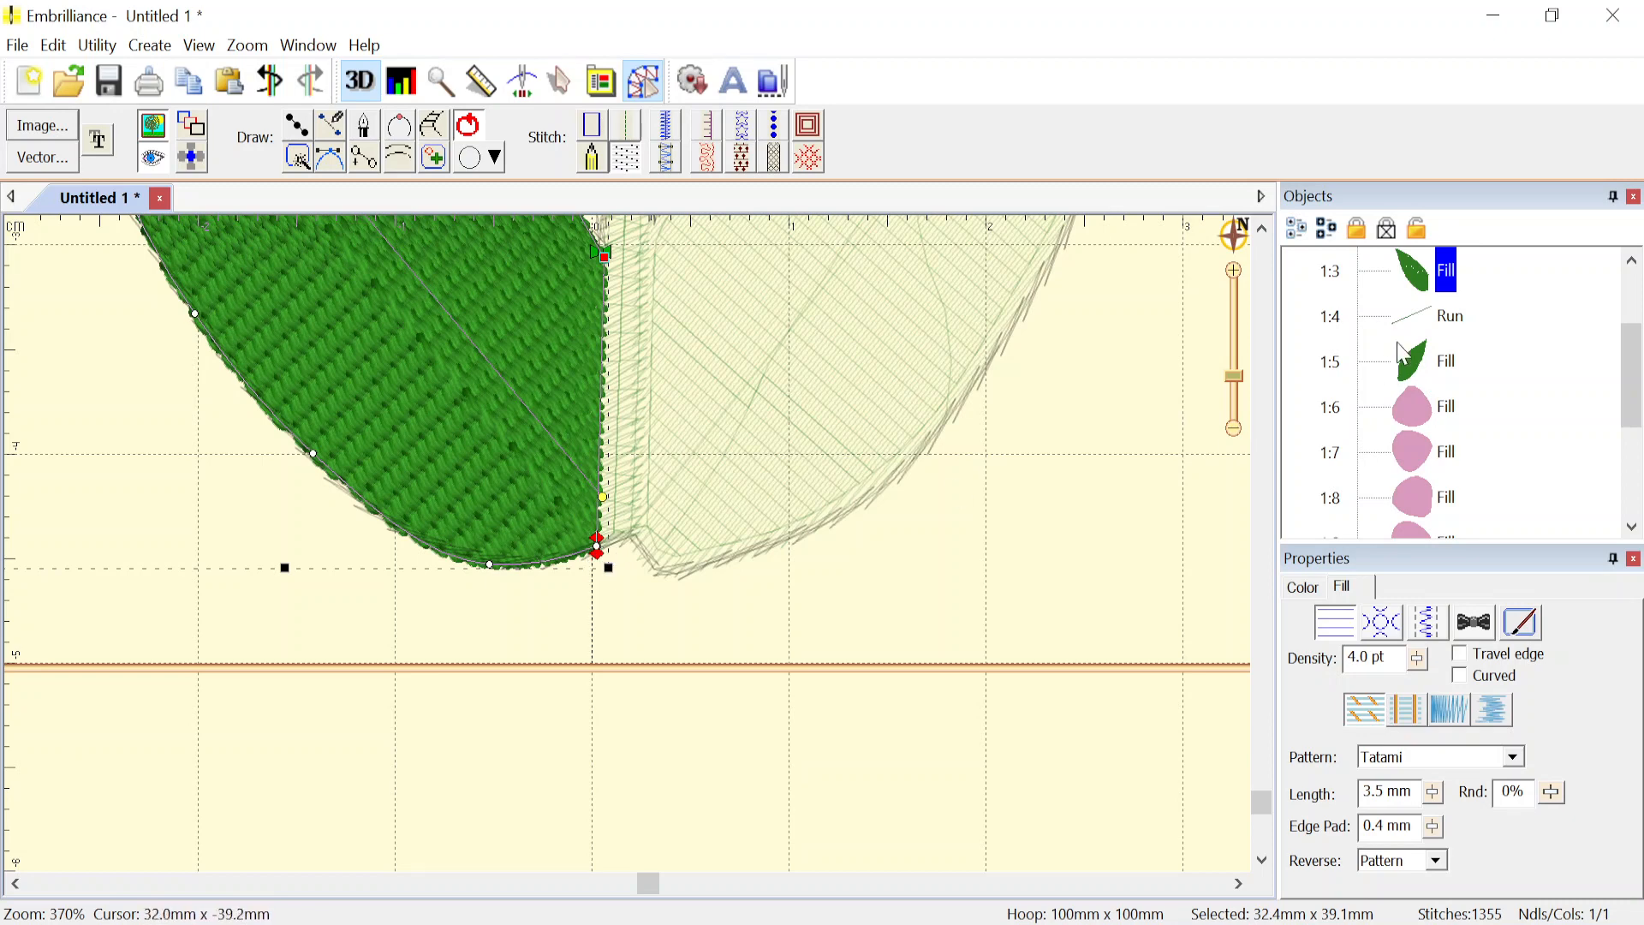
left_click(1420, 320)
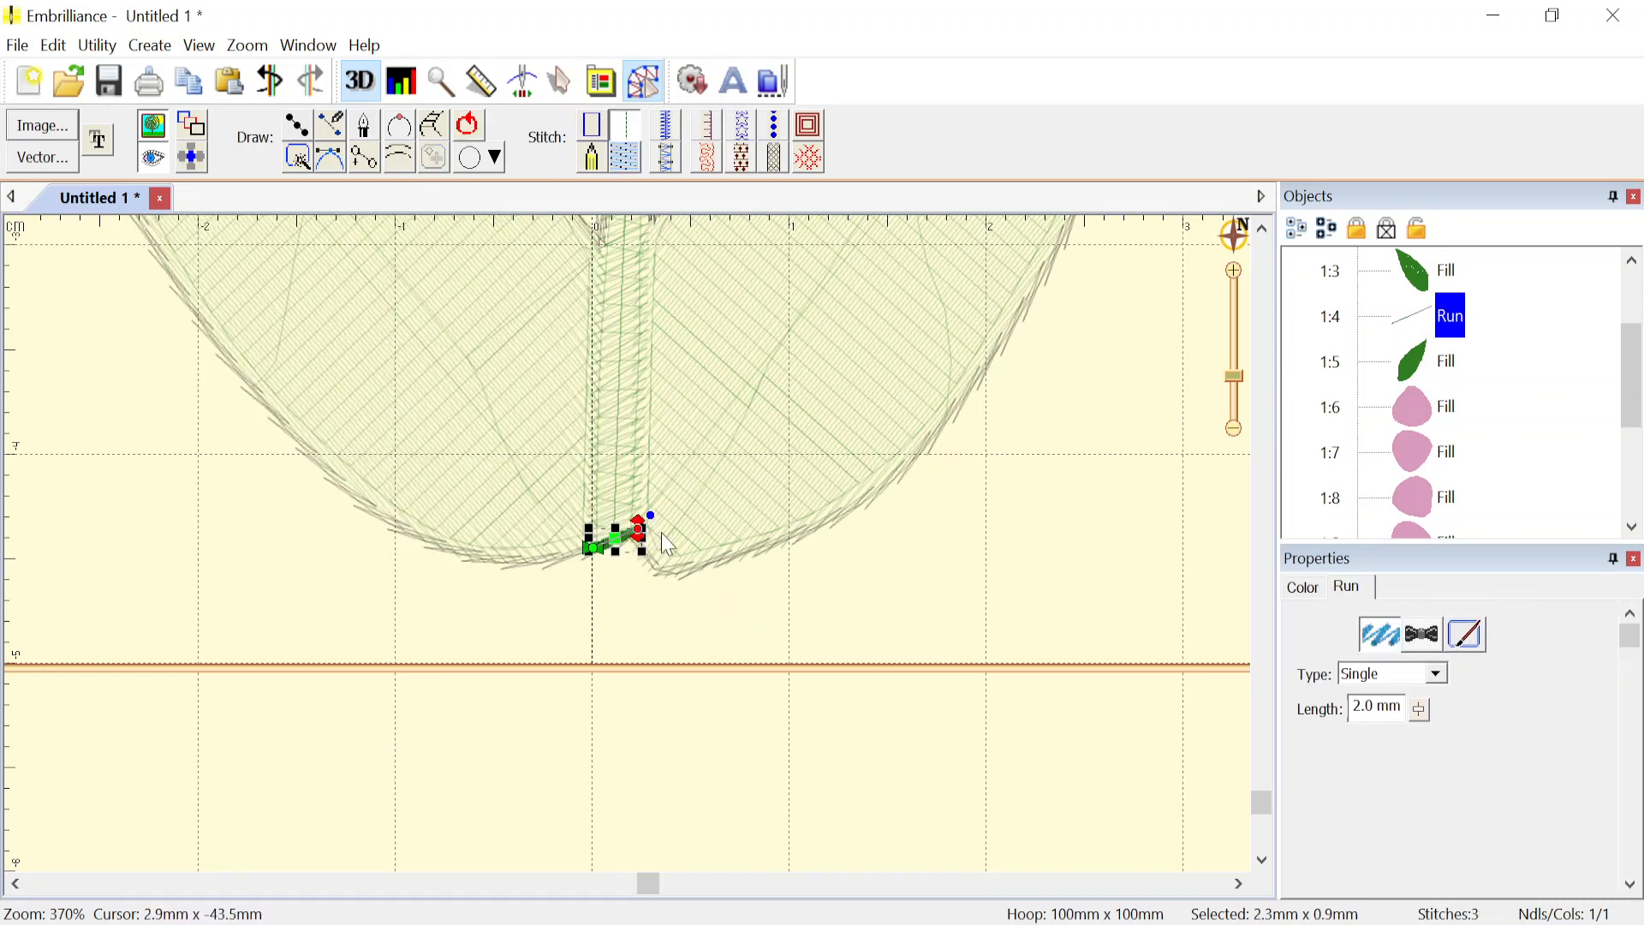
left_click(763, 525)
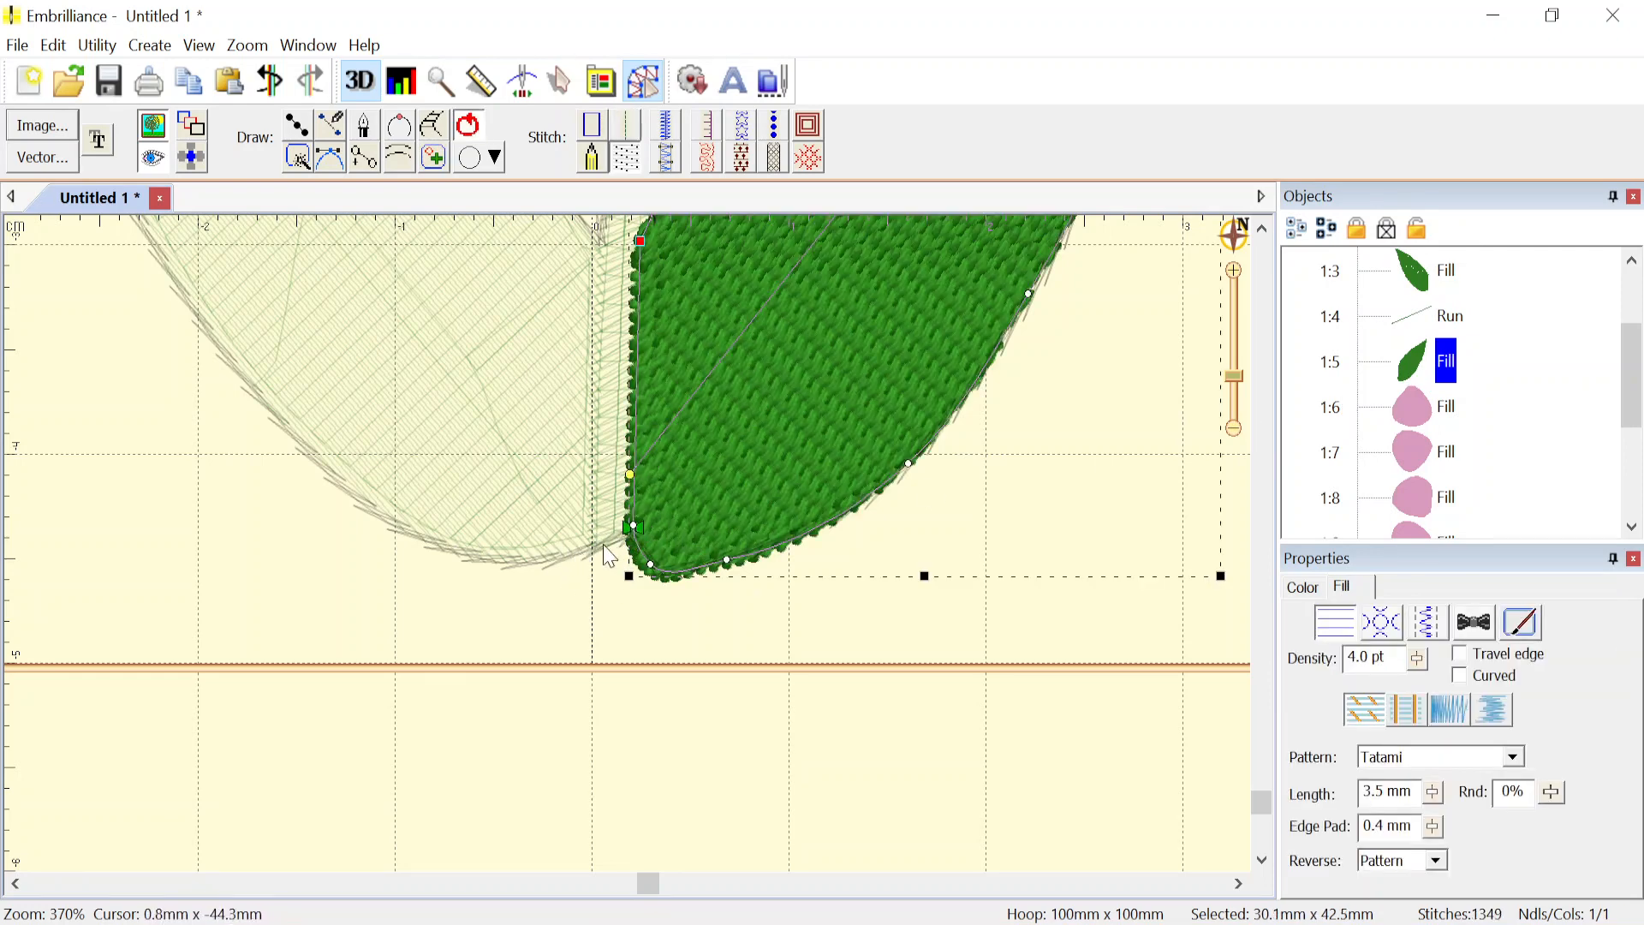
- Examine the black outline run at the leaves' base and its jump to the flower centre, with the whole design fitted to the hoop
scroll(604, 553, "up", 2)
scroll(634, 555, "up", 2)
left_click(643, 557)
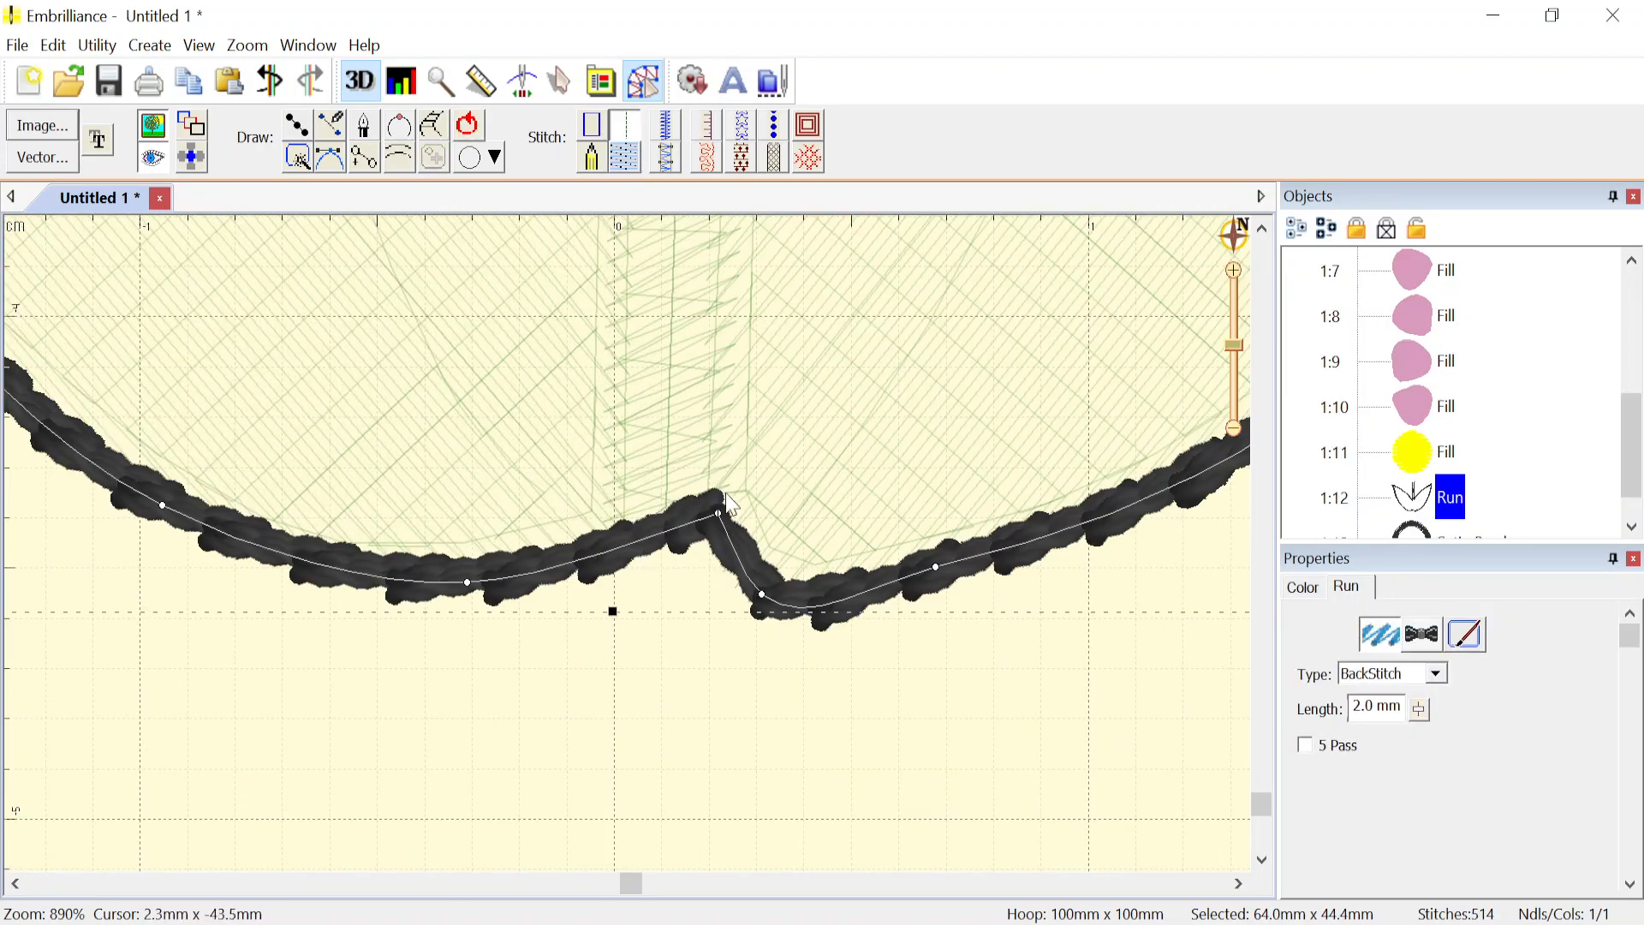
scroll(641, 539, "down", 5)
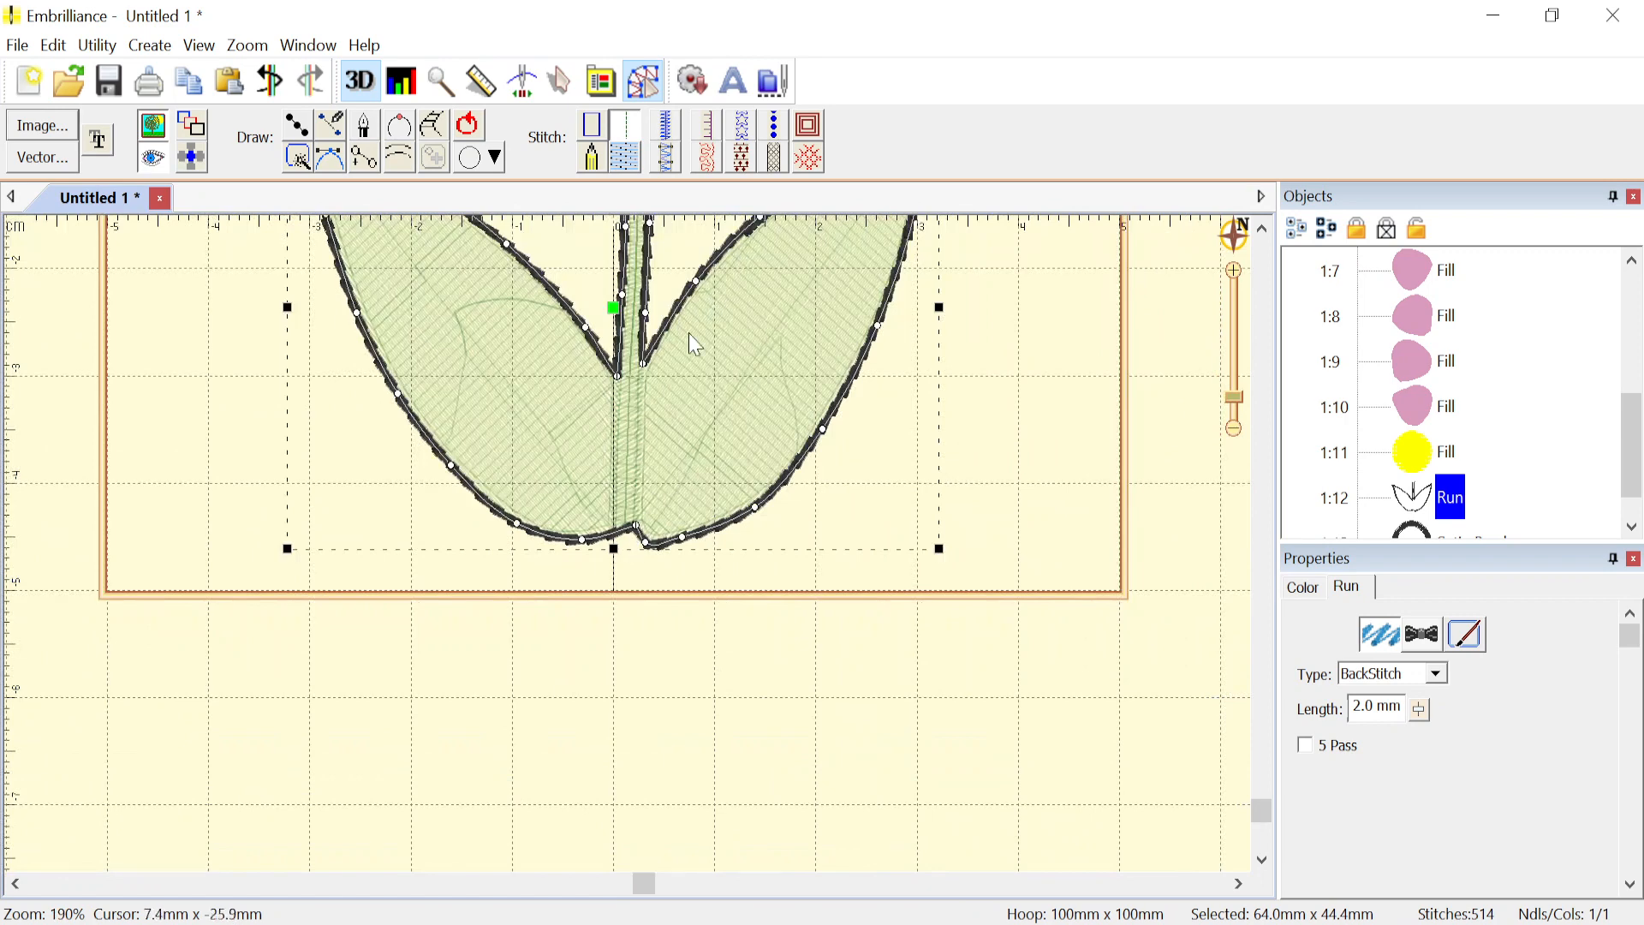
scroll(631, 545, "down", 1)
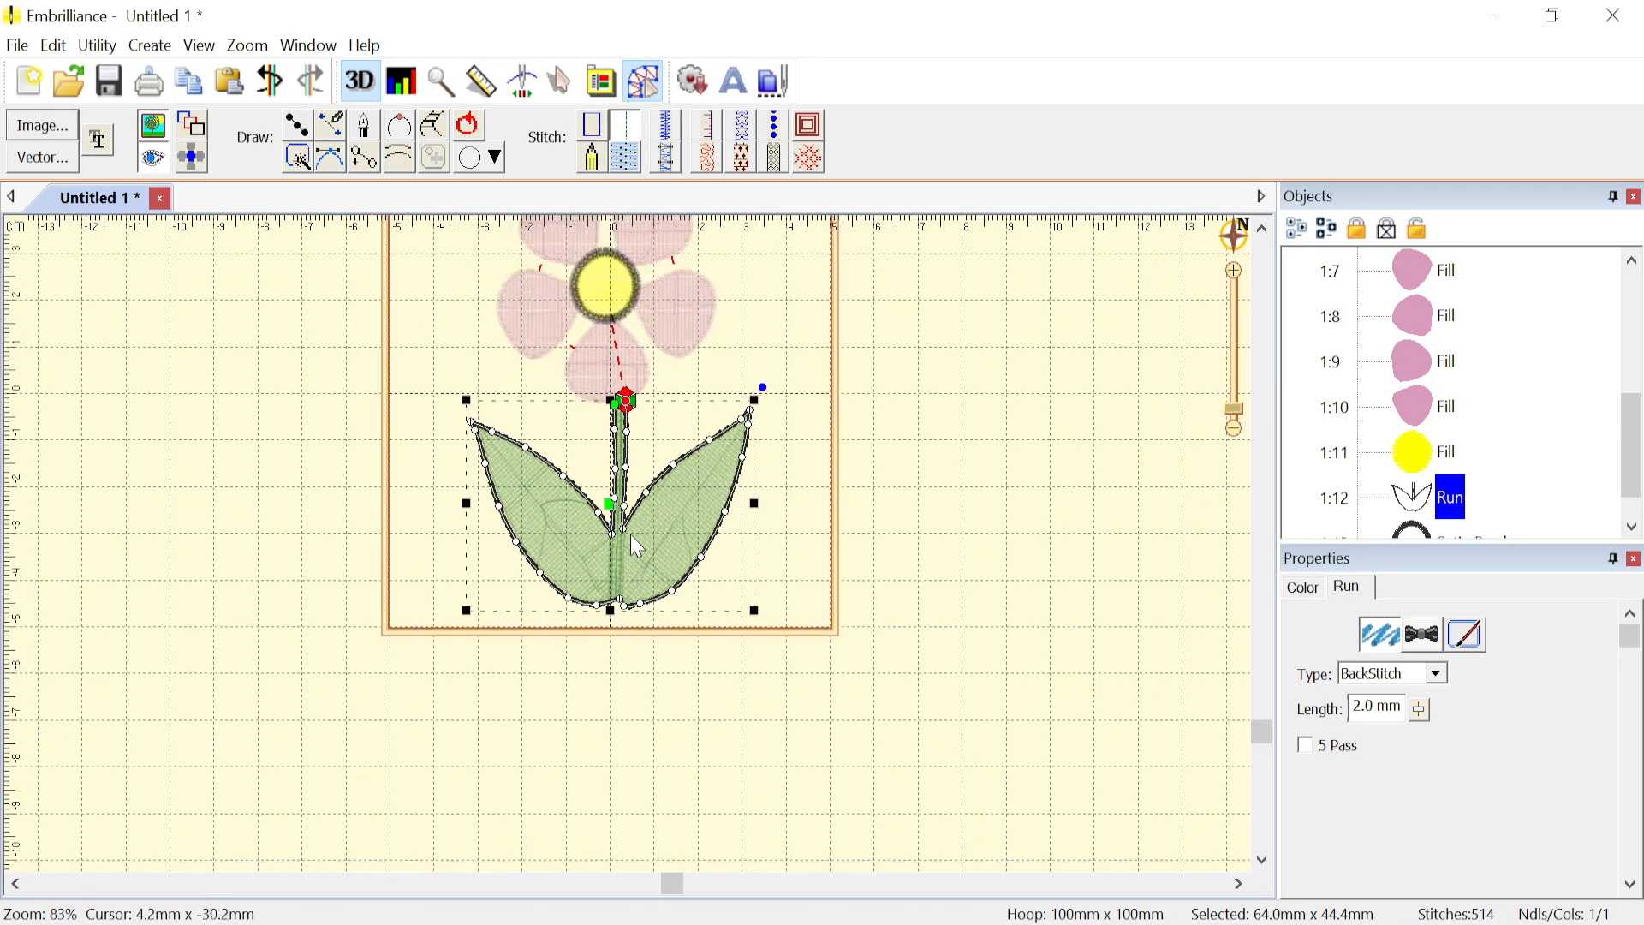
left_click(904, 449)
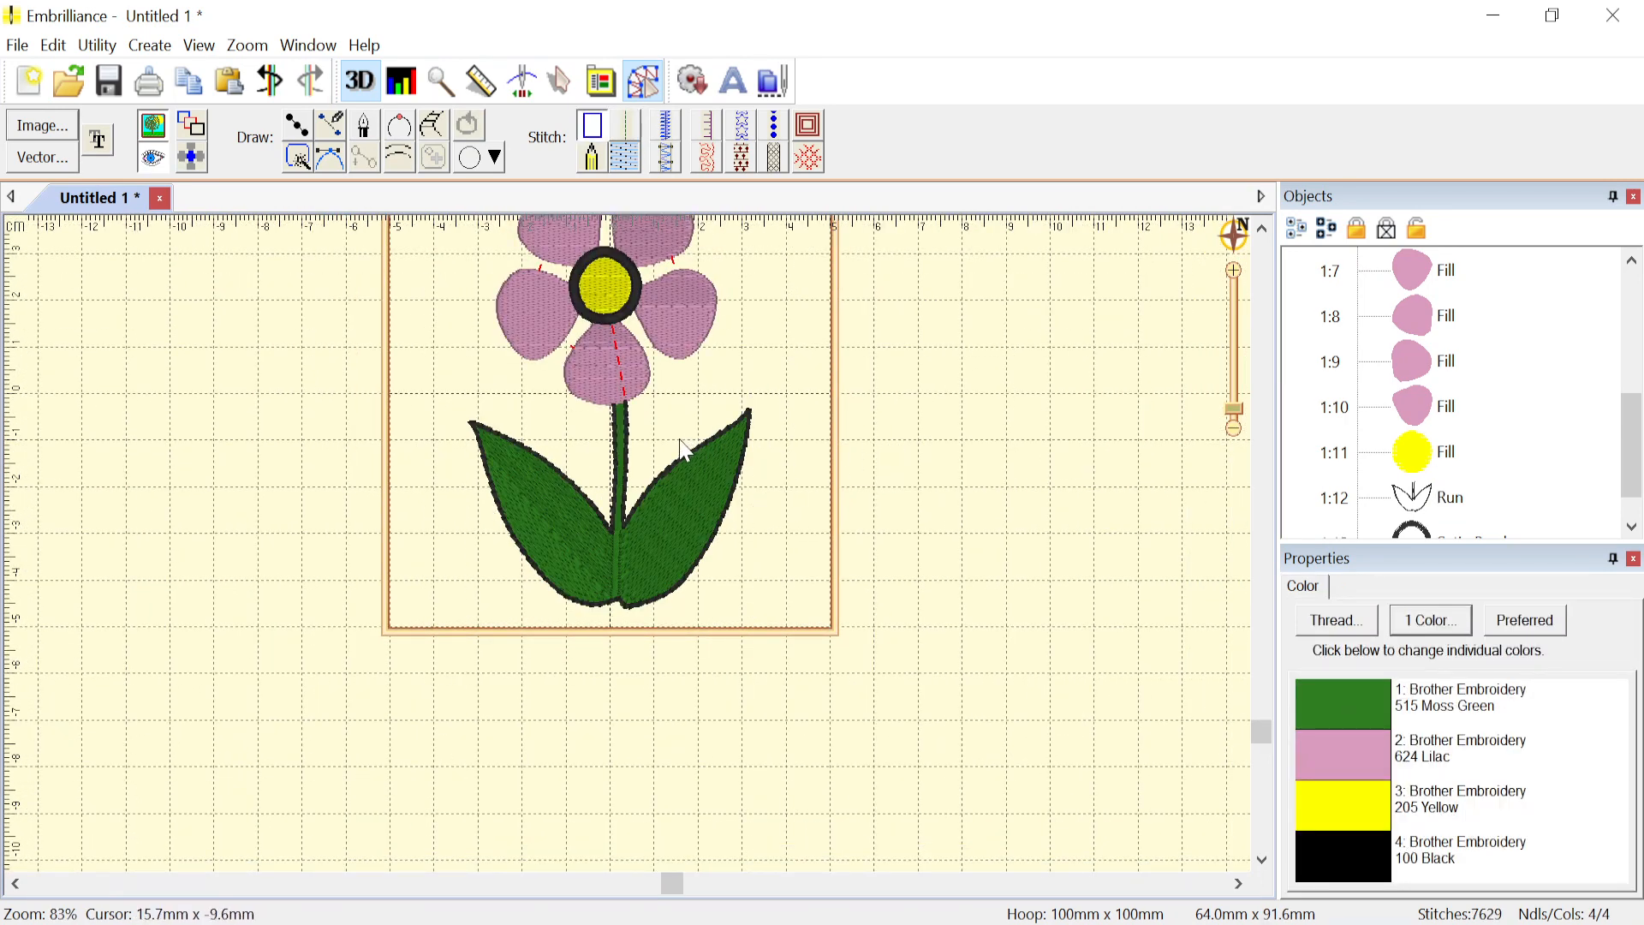
scroll(655, 443, "down", 1)
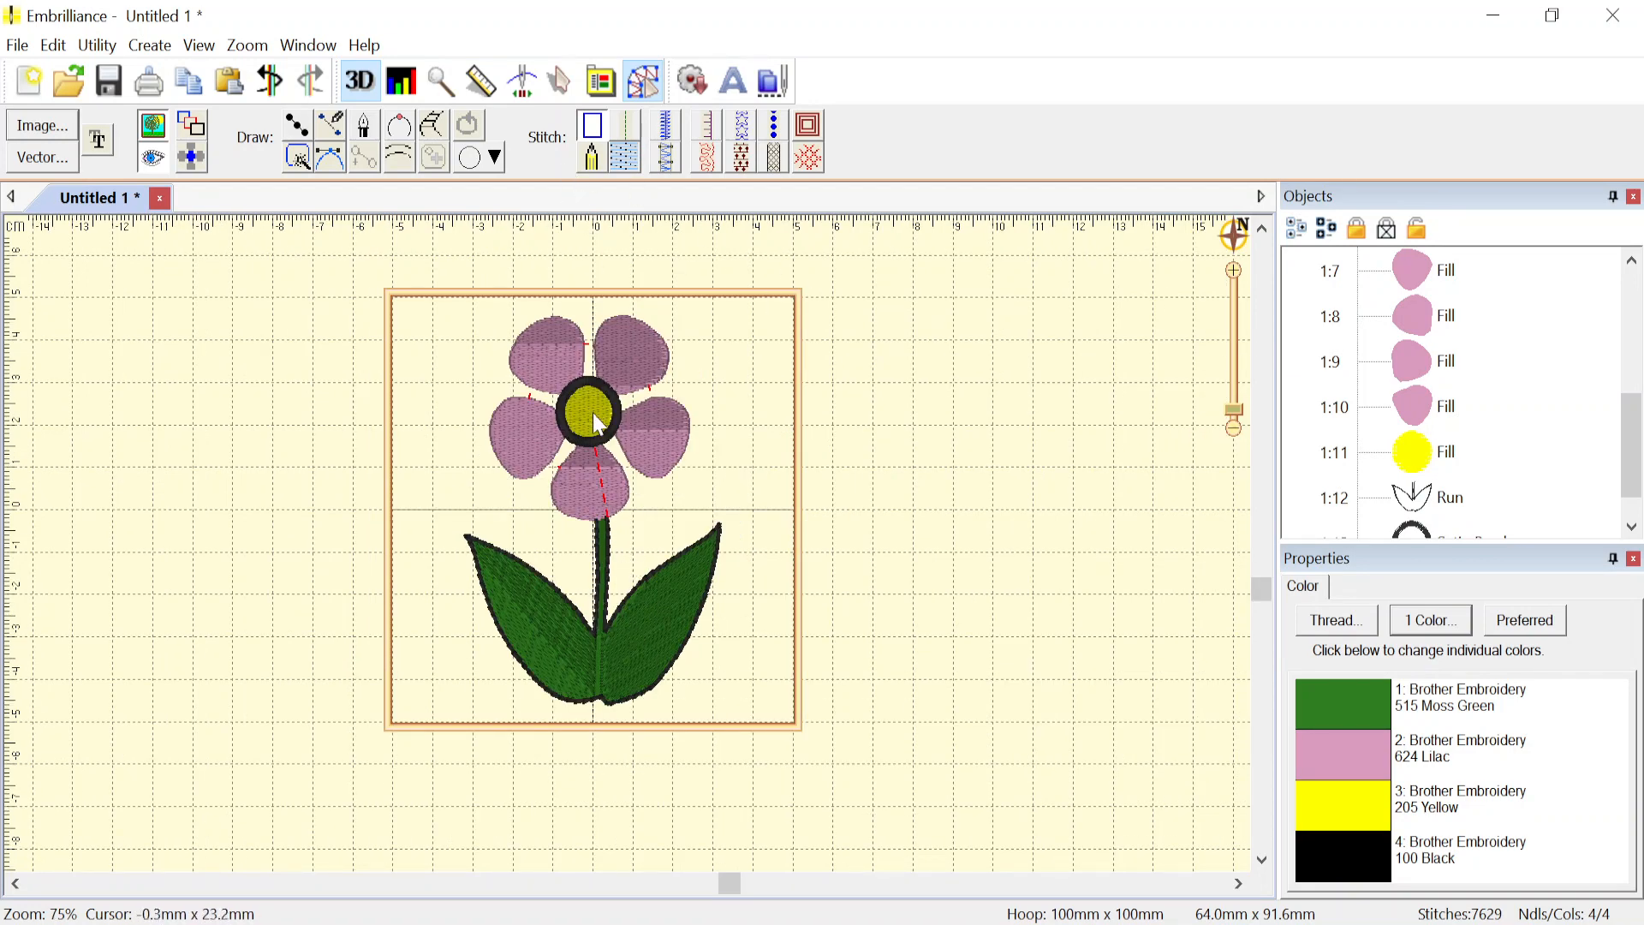
left_click(247, 45)
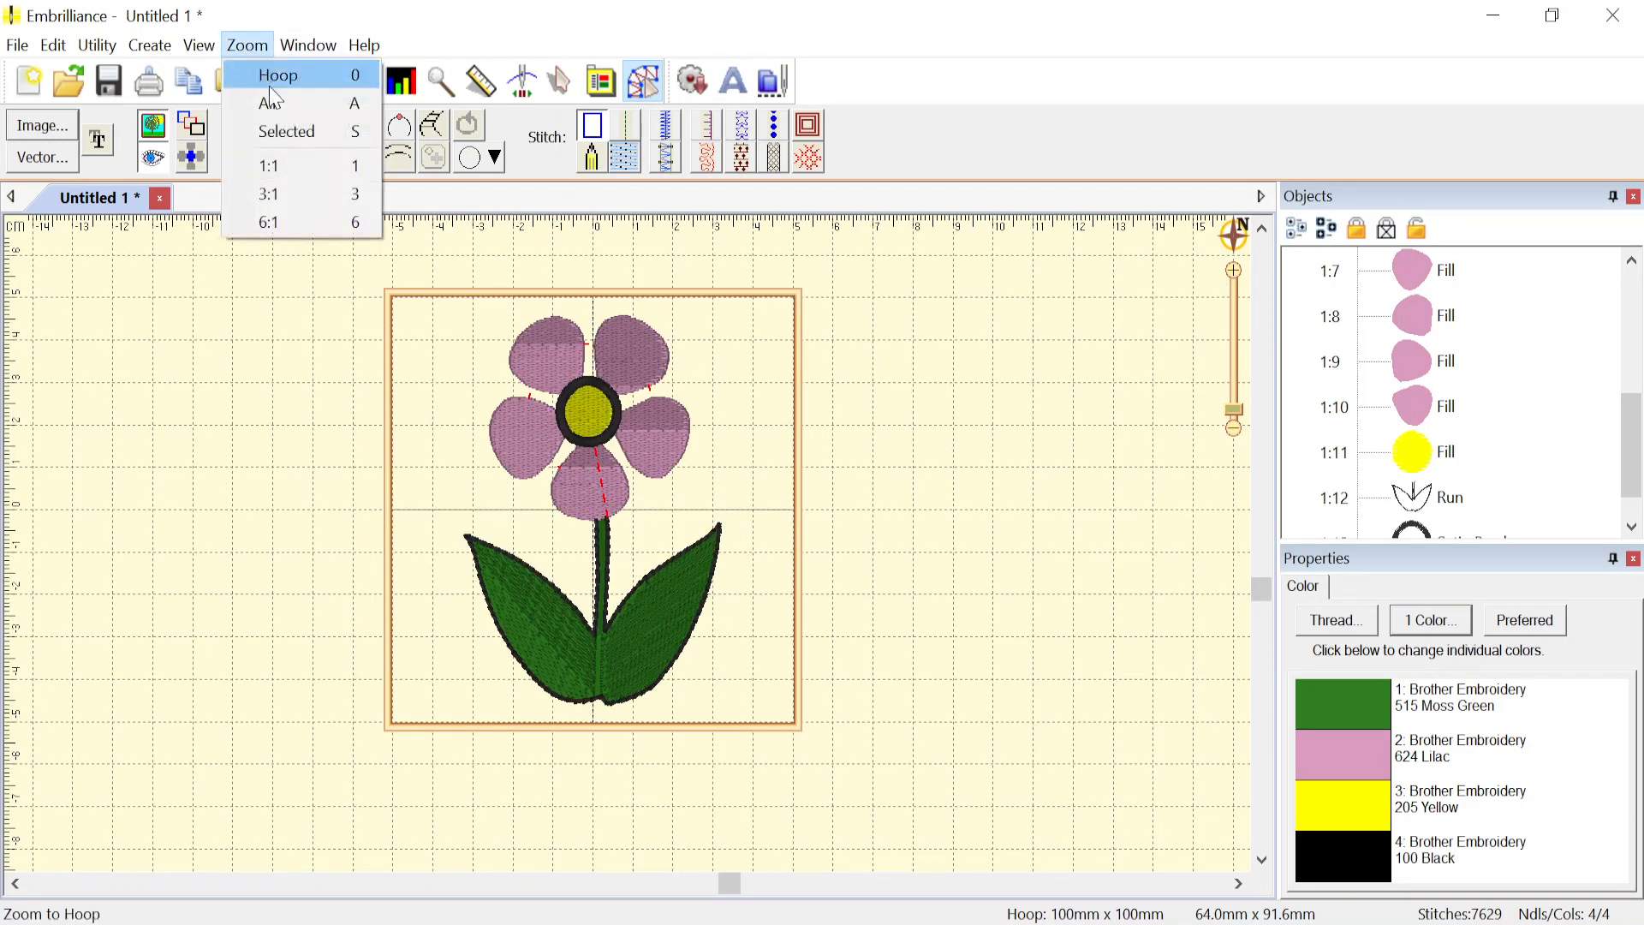
left_click(280, 77)
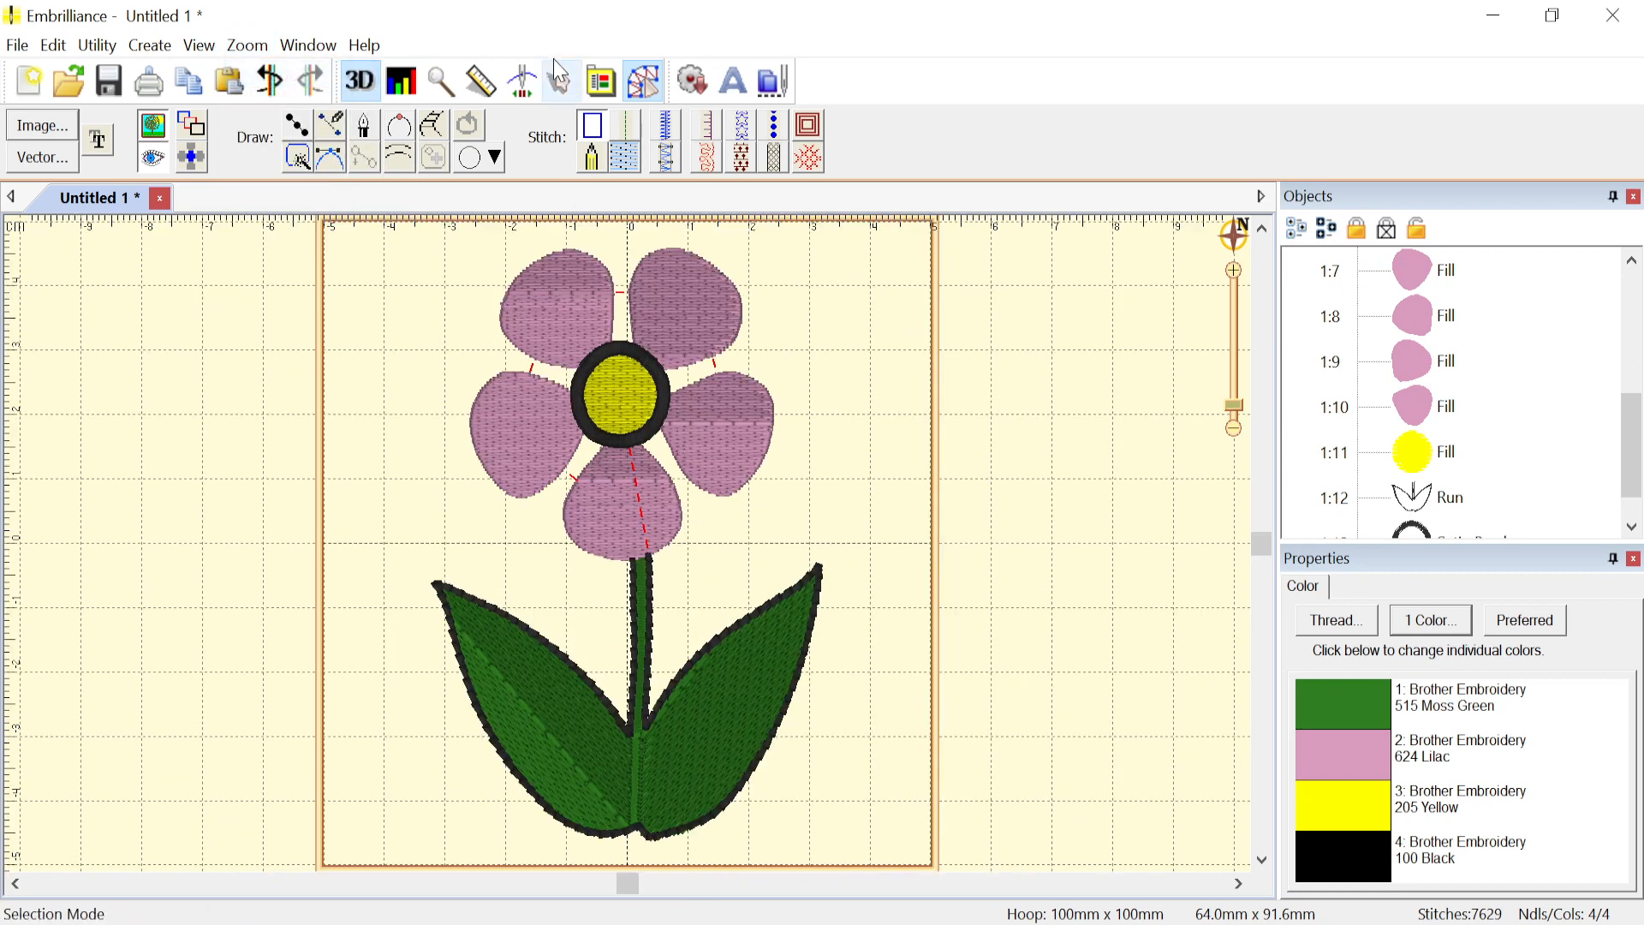
- Simulate the stitch-out through the leaves and petals, and examine the gaps where the stitching passes from petal to petal
left_click(523, 83)
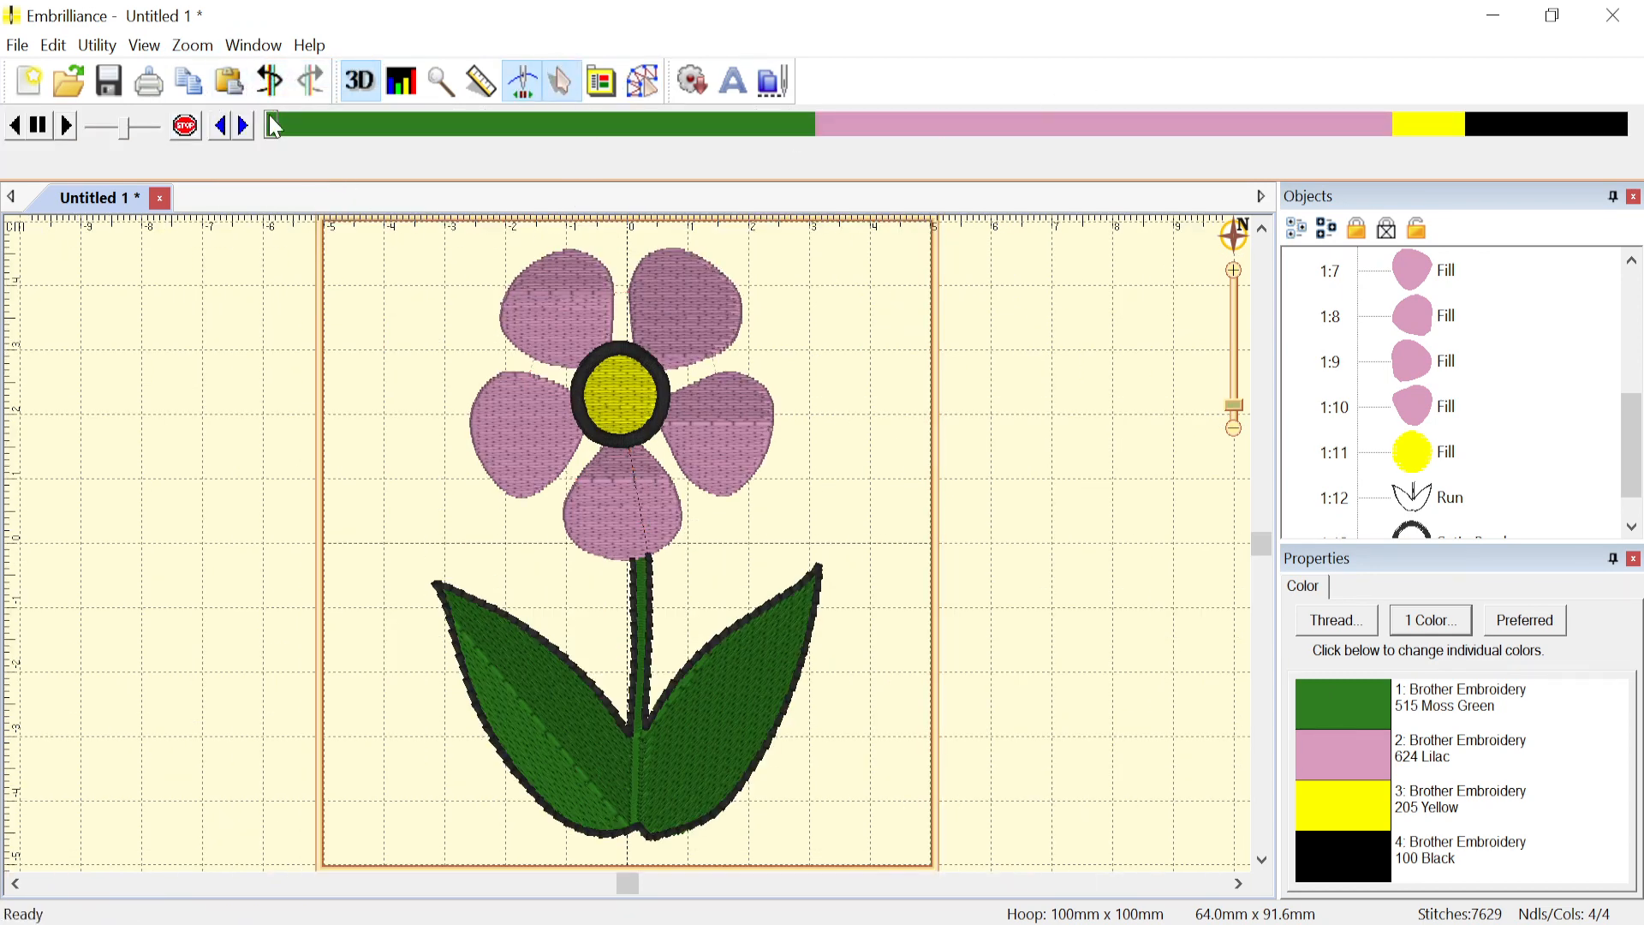
mouse_move(273, 127)
left_mouse_down()
mouse_move(966, 159)
mouse_move(993, 128)
mouse_move(1310, 129)
left_mouse_up()
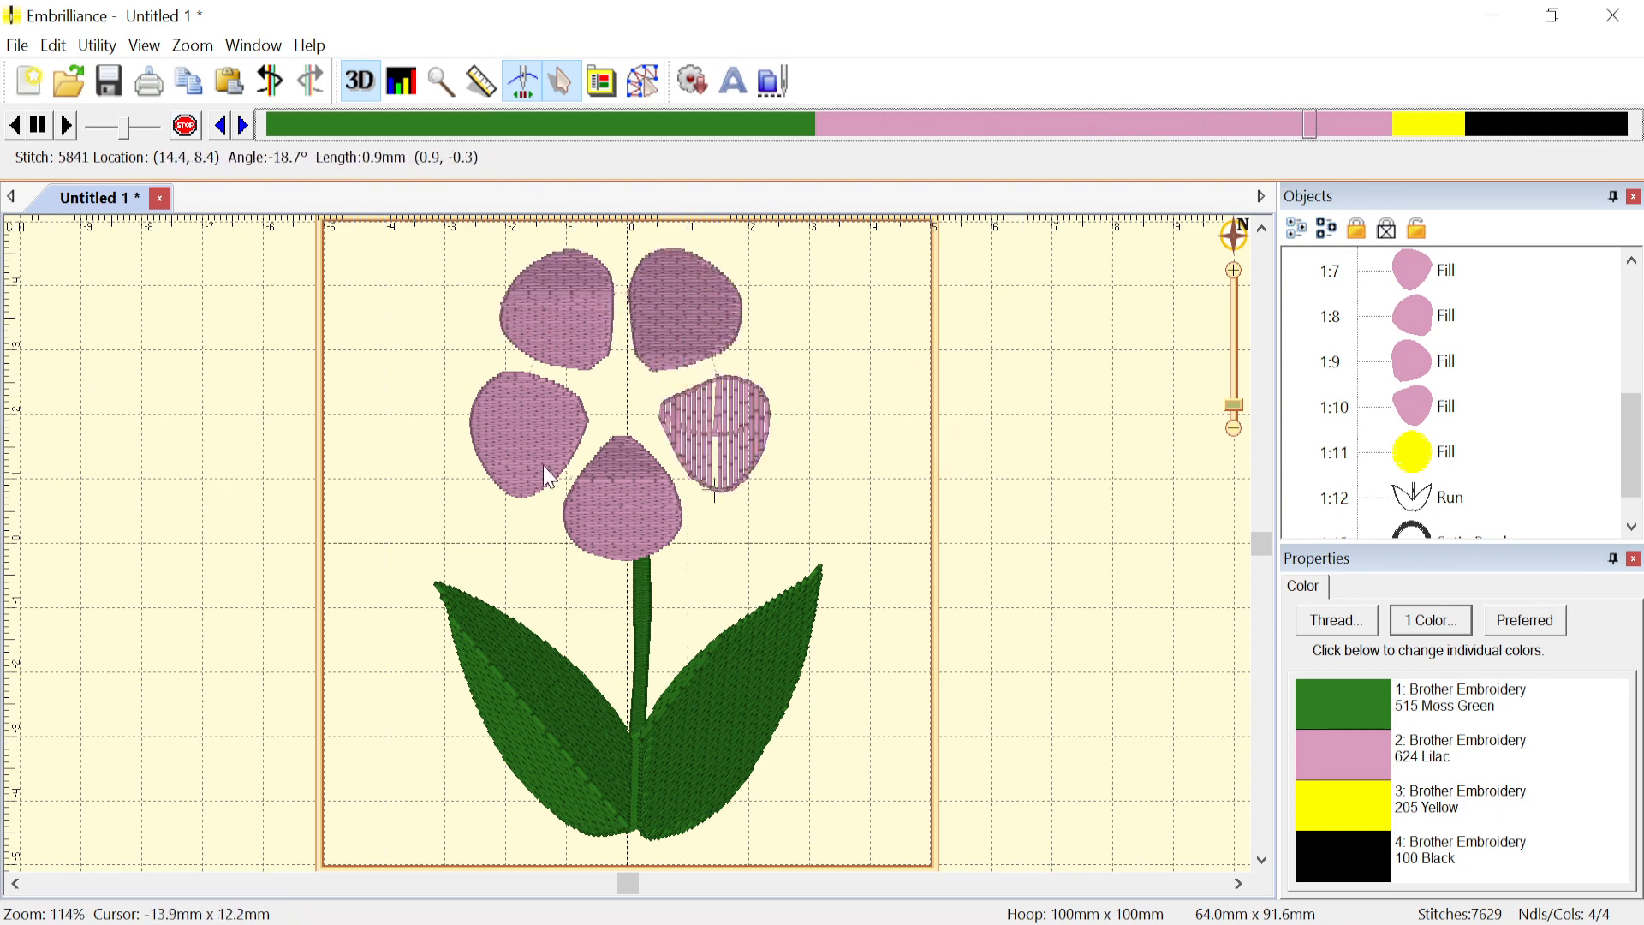
scroll(630, 548, "up", 5)
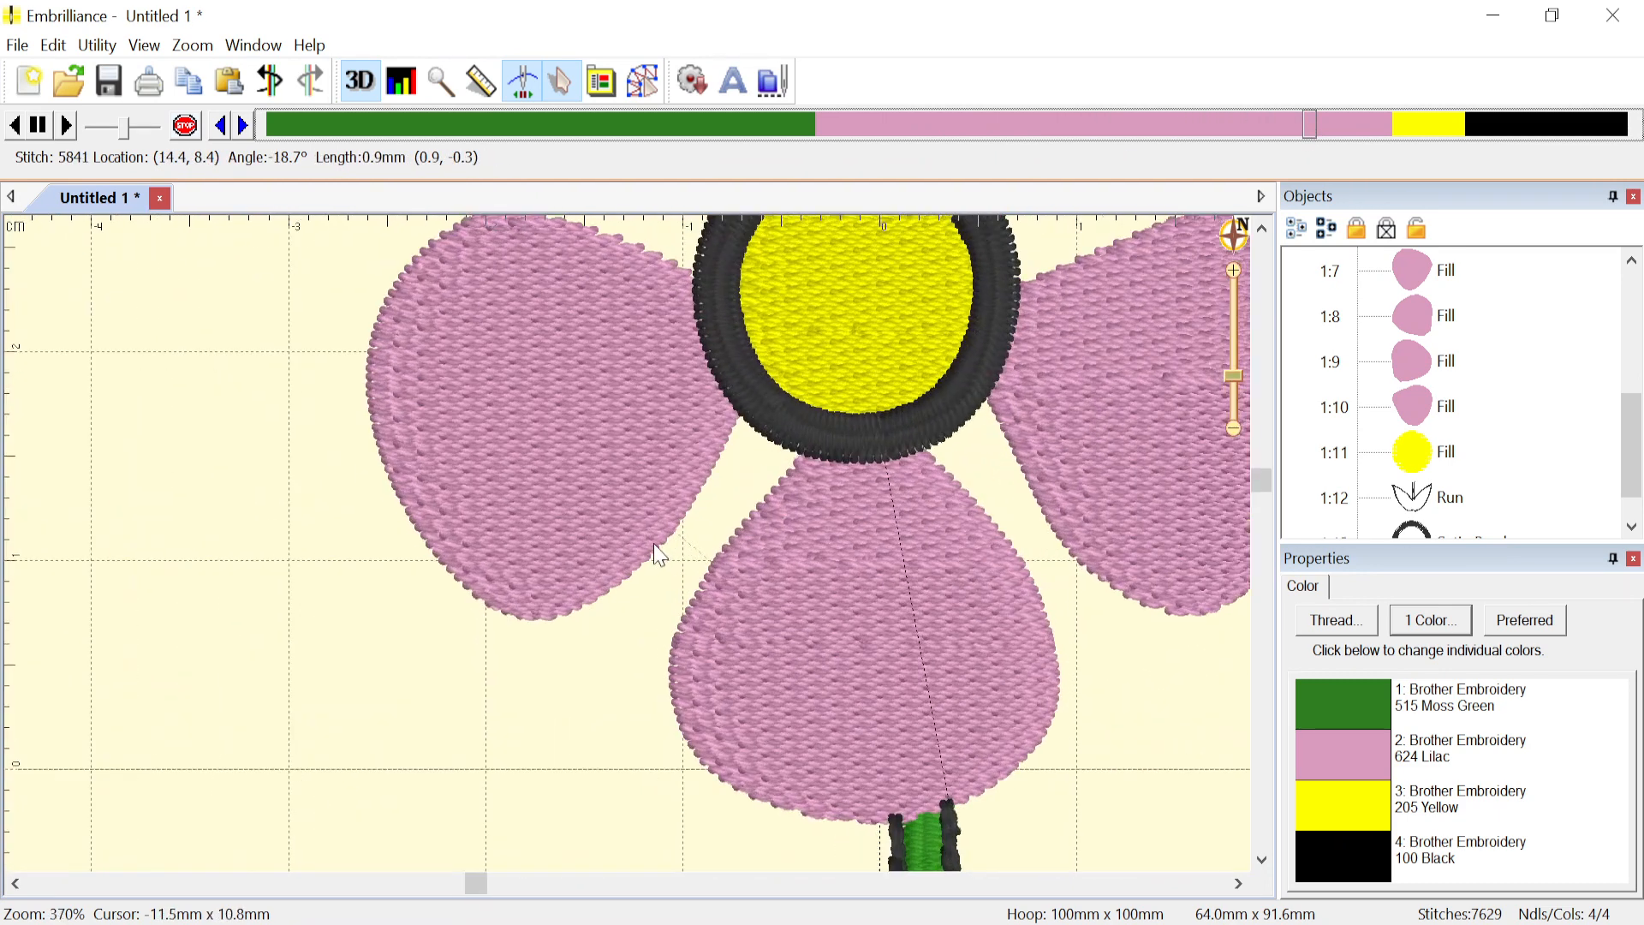
scroll(628, 551, "down", 3)
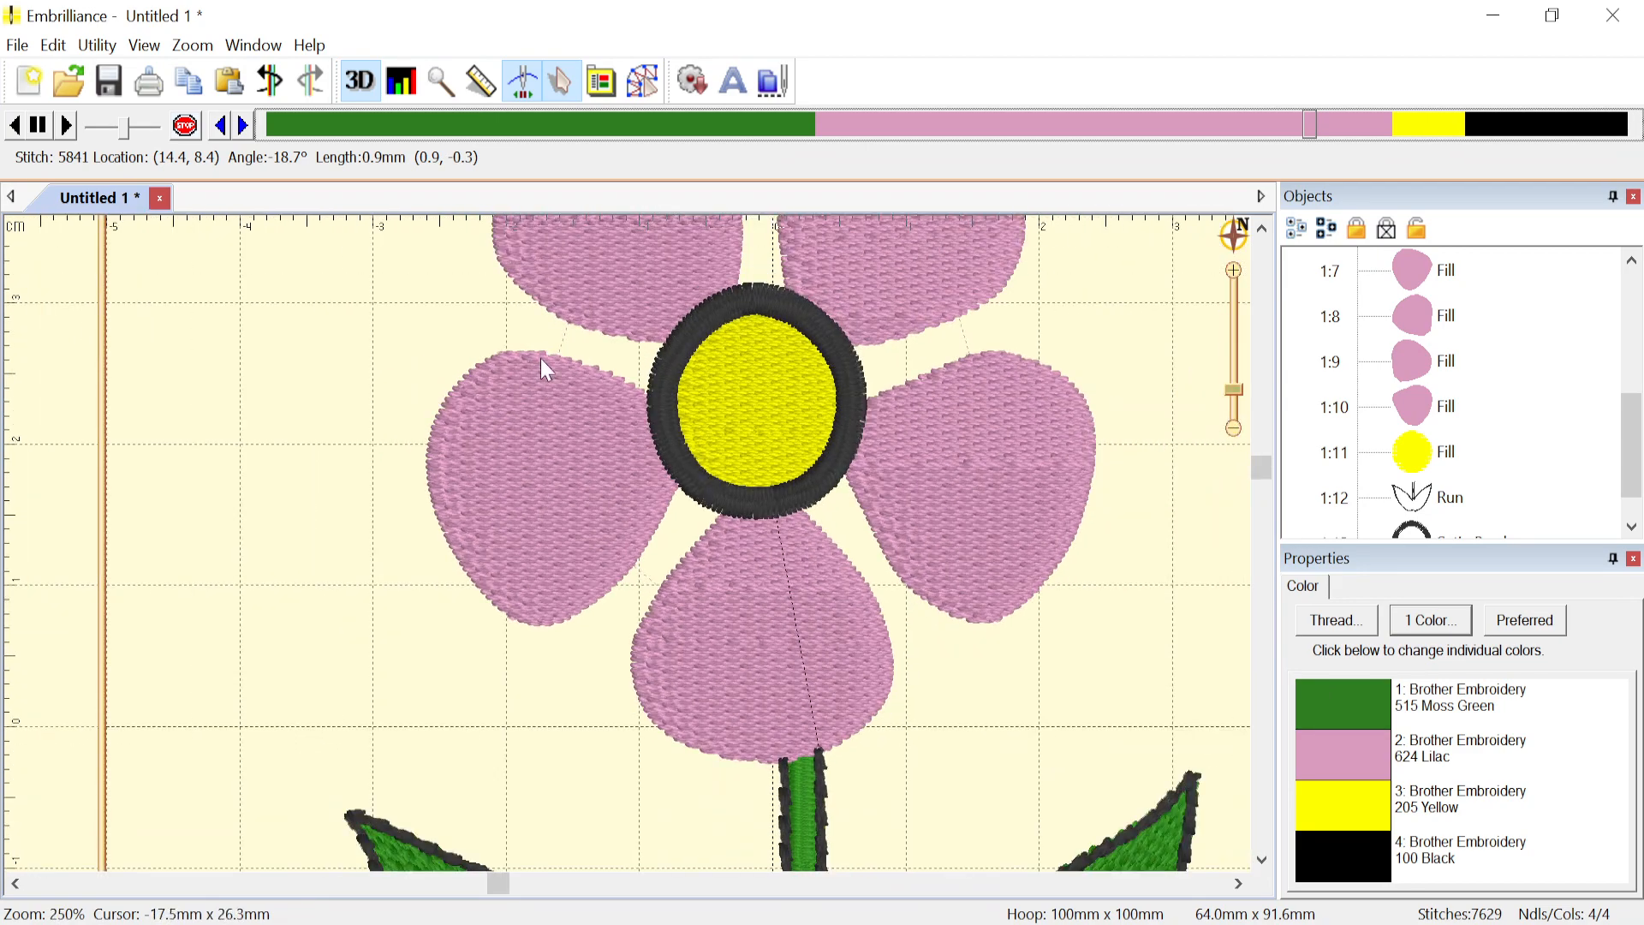
scroll(631, 555, "down", 2)
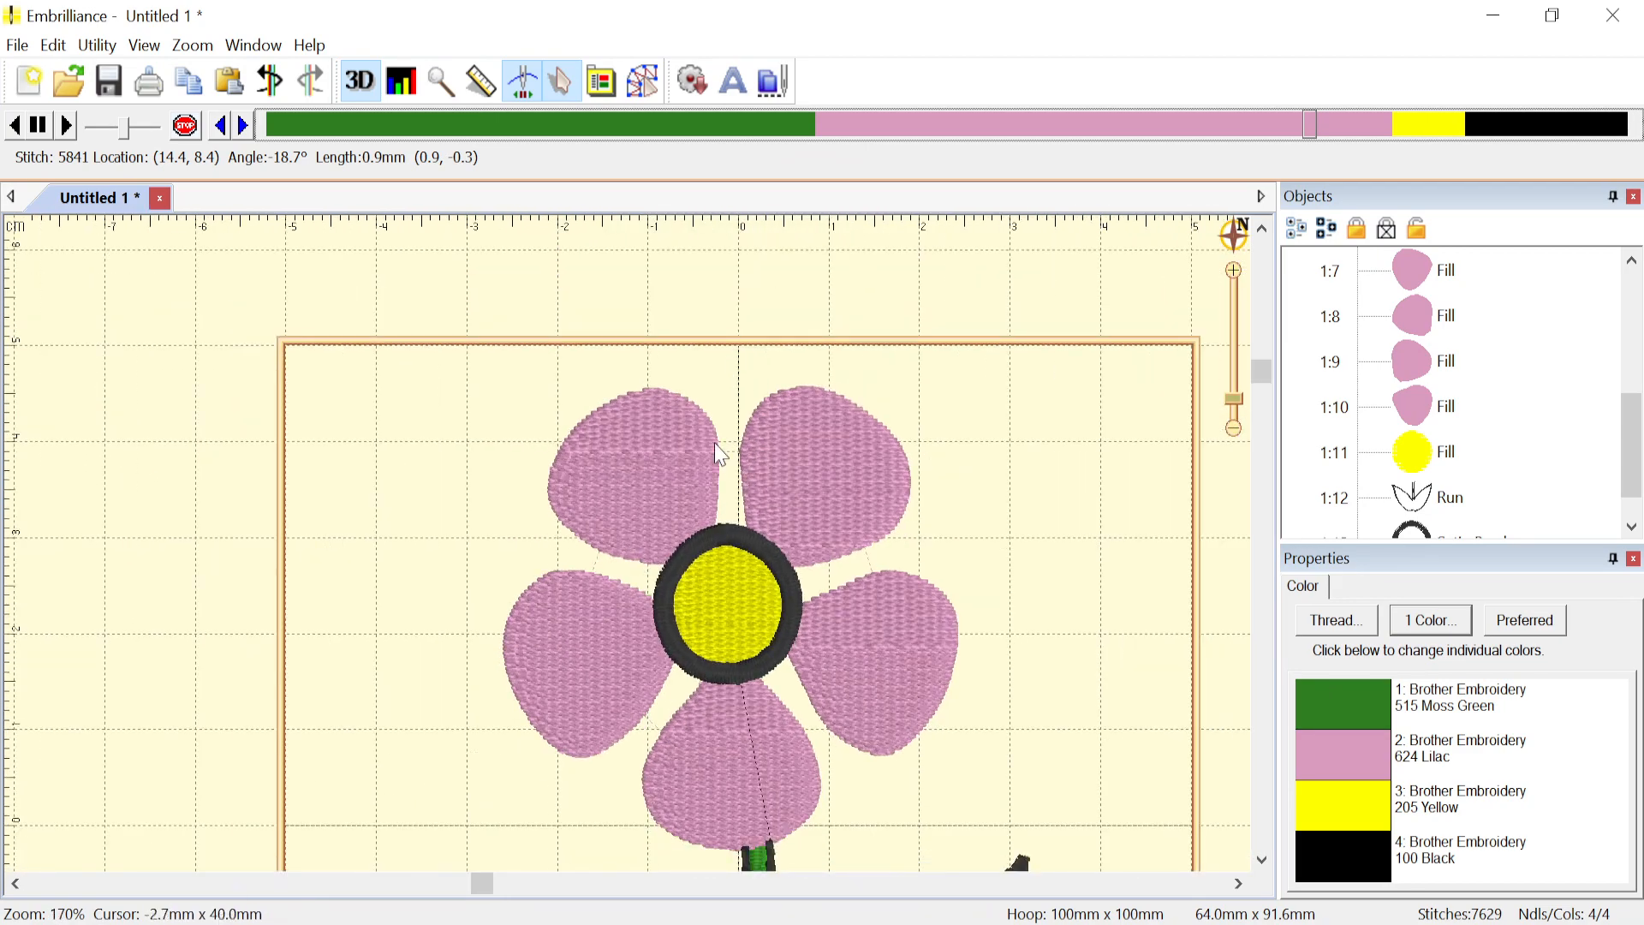
scroll(716, 446, "up", 5)
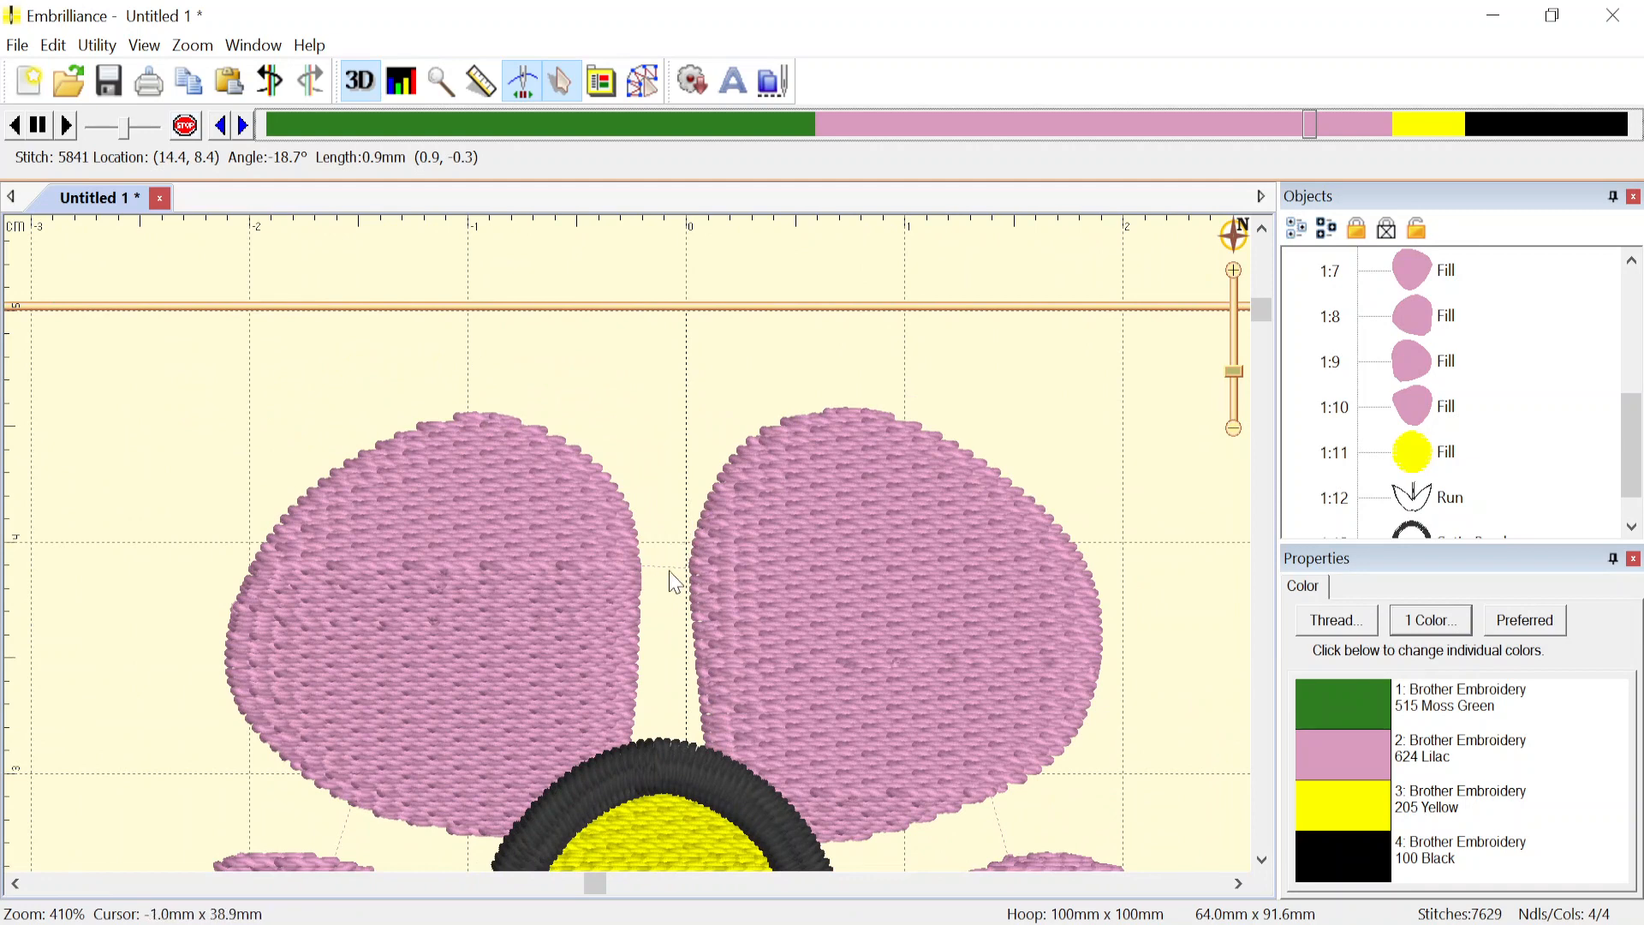
scroll(623, 551, "down", 3)
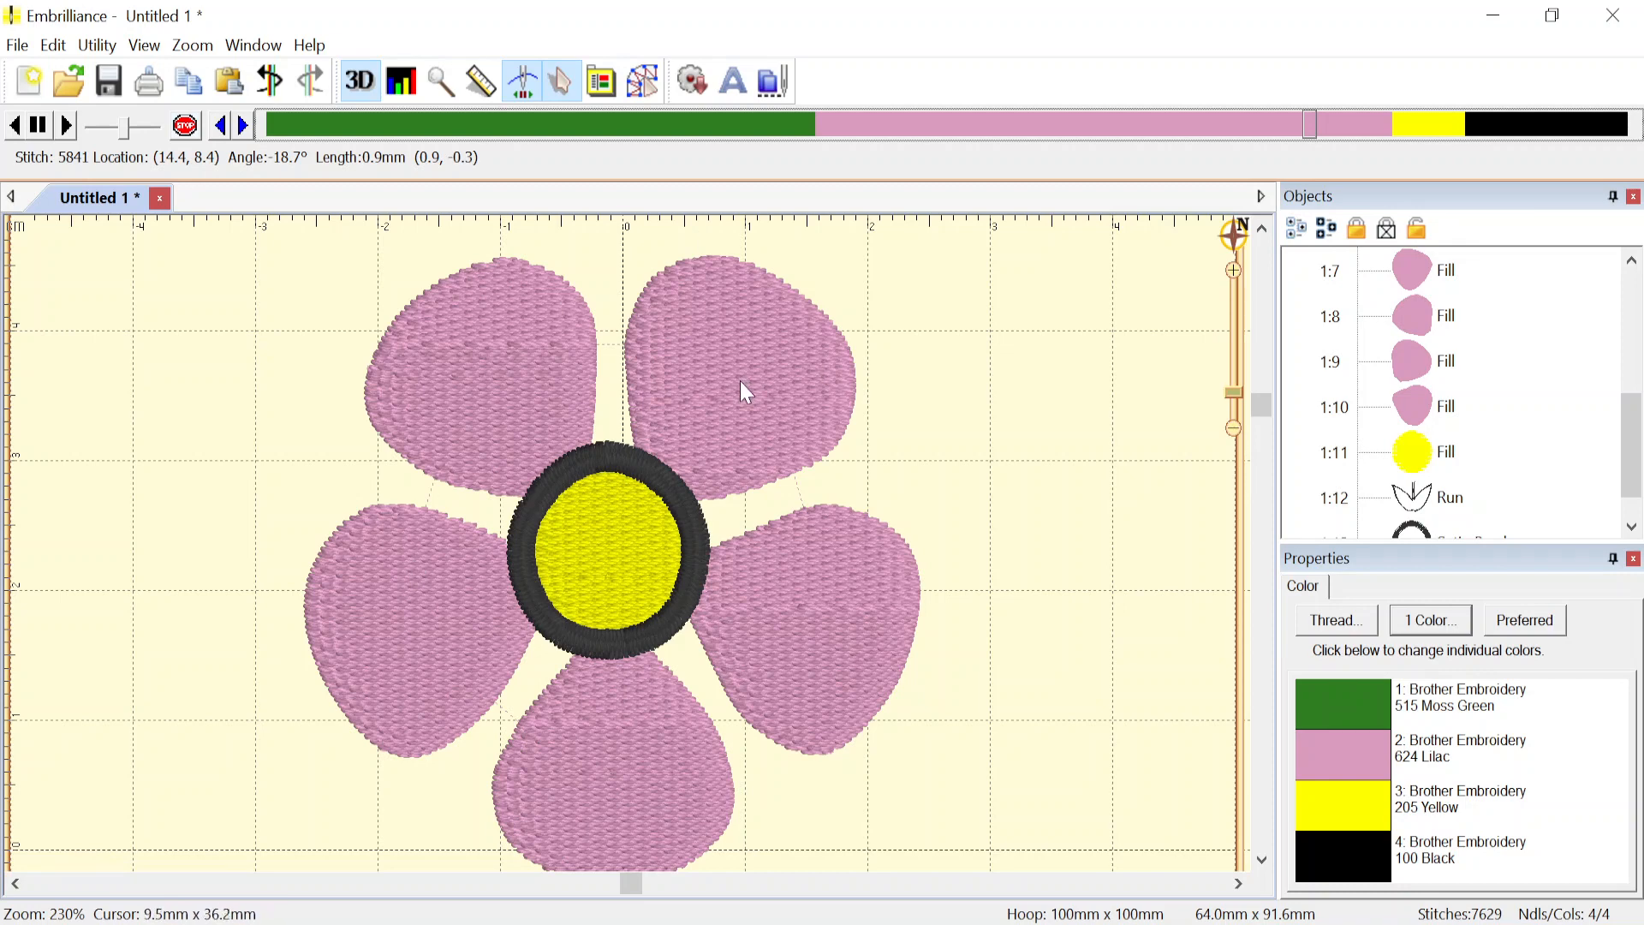
left_click(644, 81)
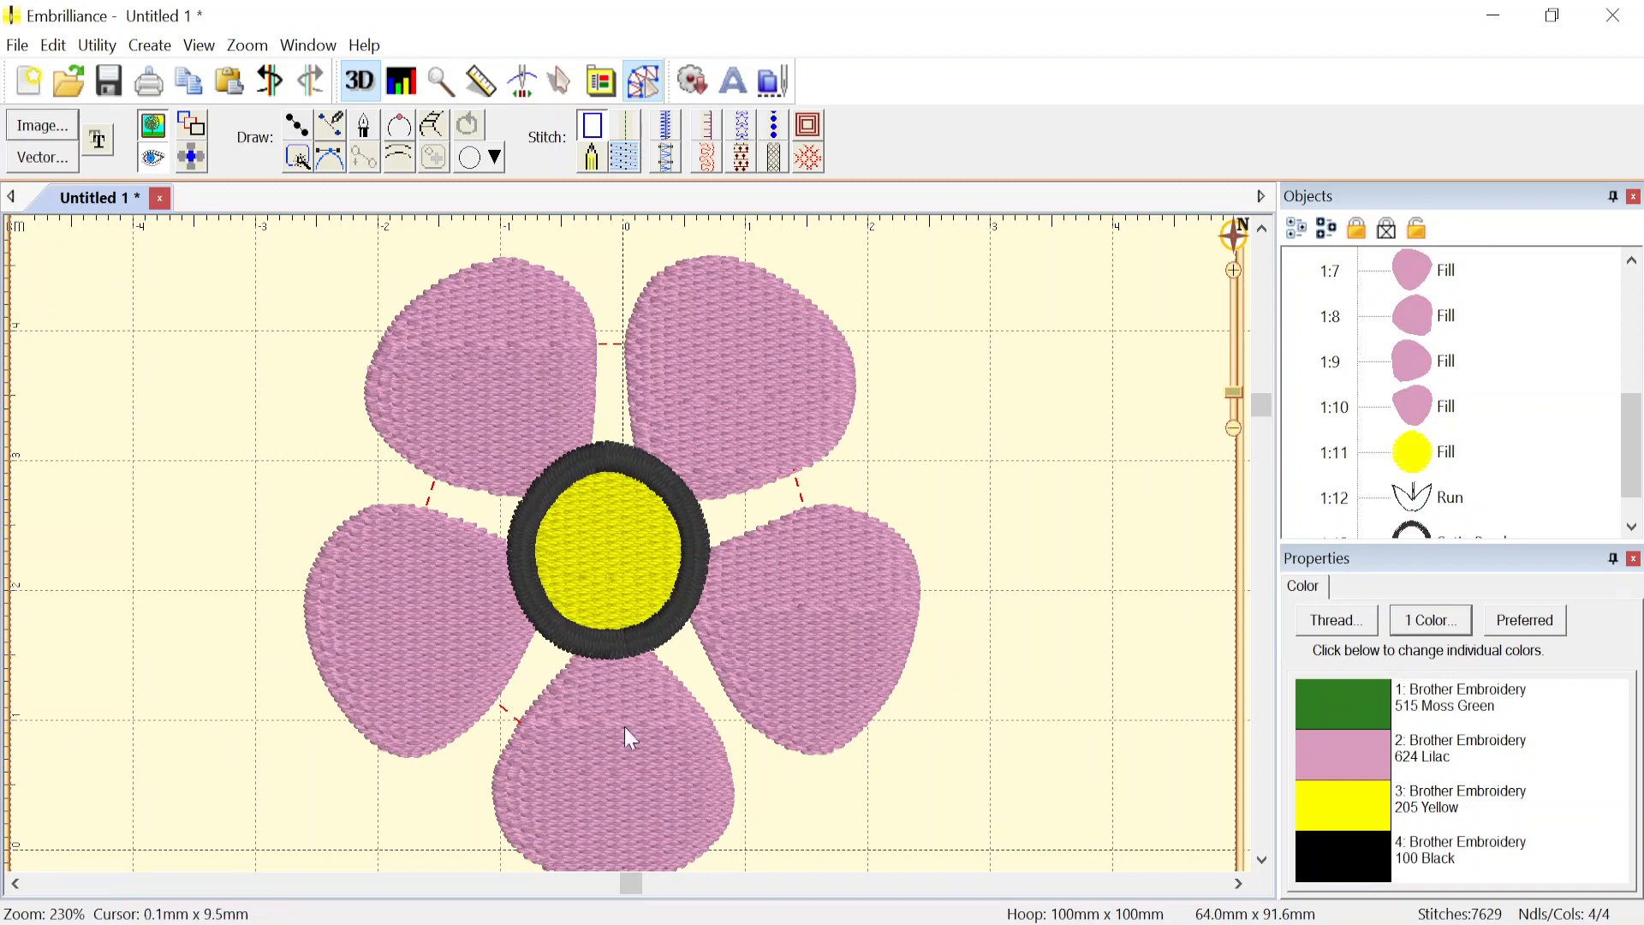
- Lock and hide the satin border and the yellow centre fill to expose the inner tips of the petals
left_click_drag(1633, 467, 1639, 528)
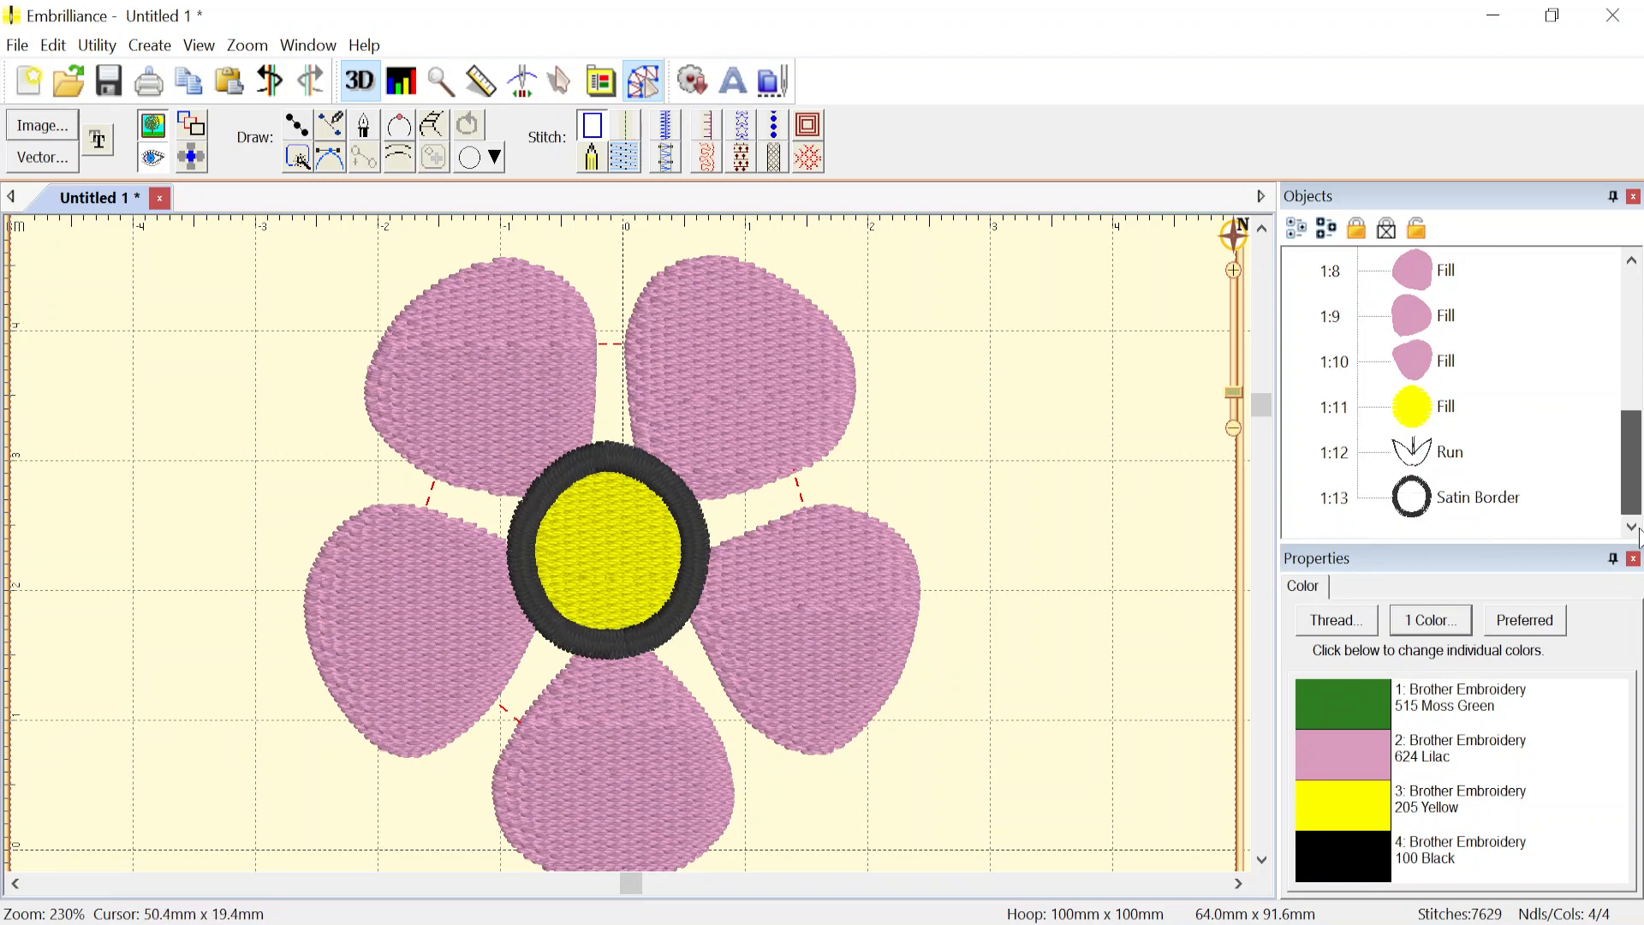
left_click(1461, 500)
left_click(1381, 236)
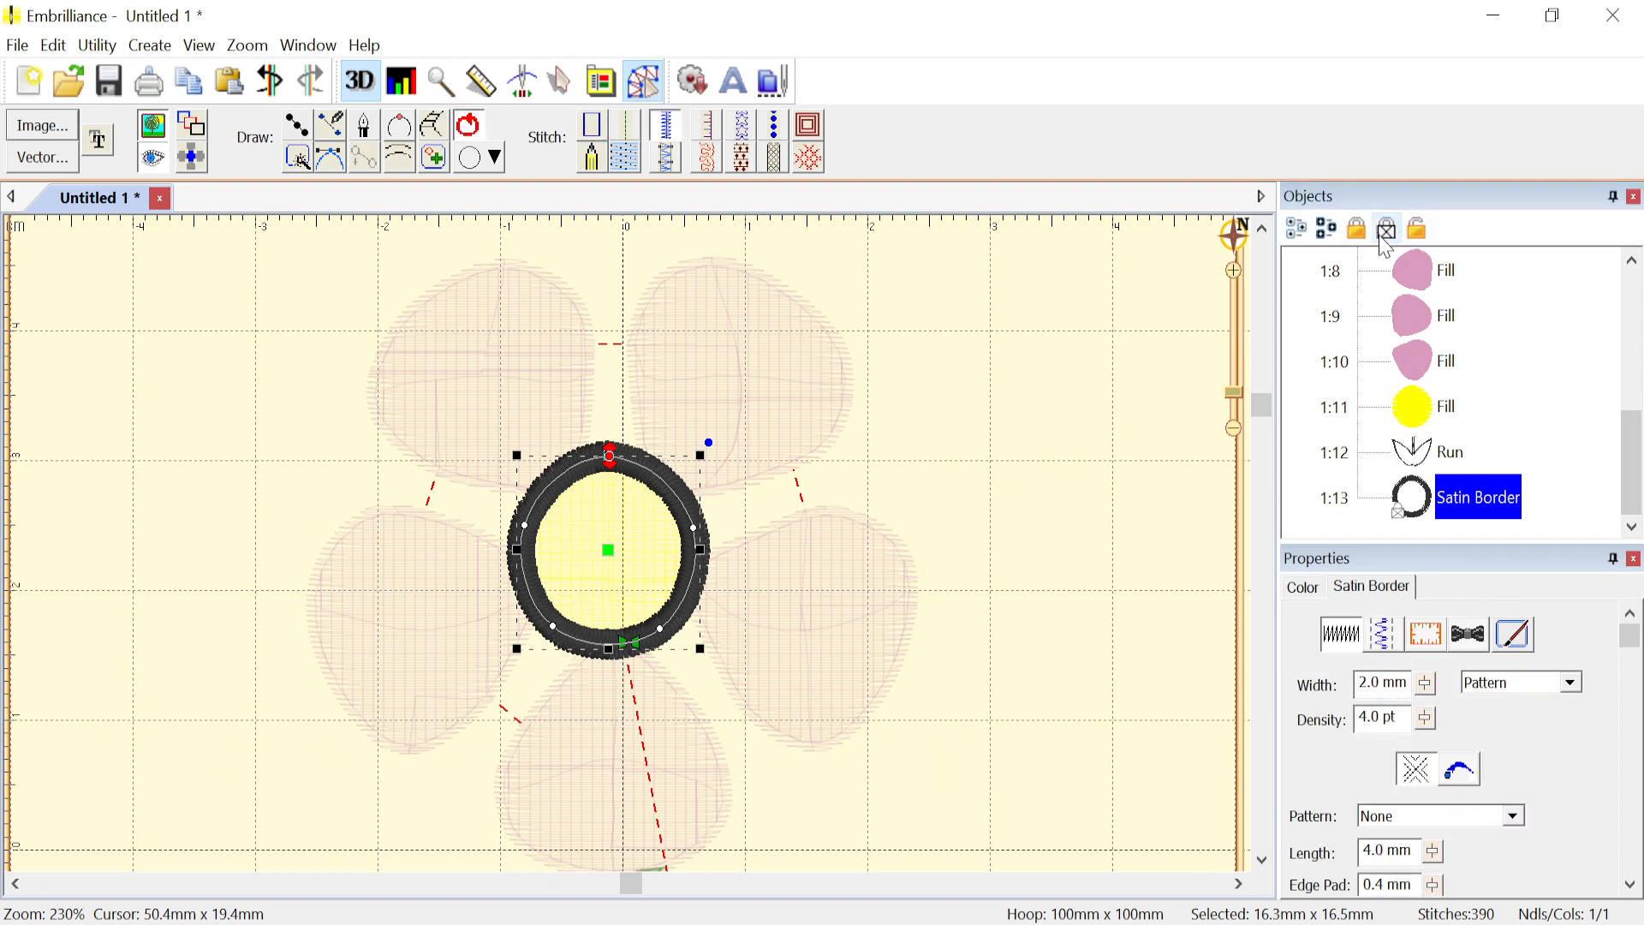
left_click(1449, 410)
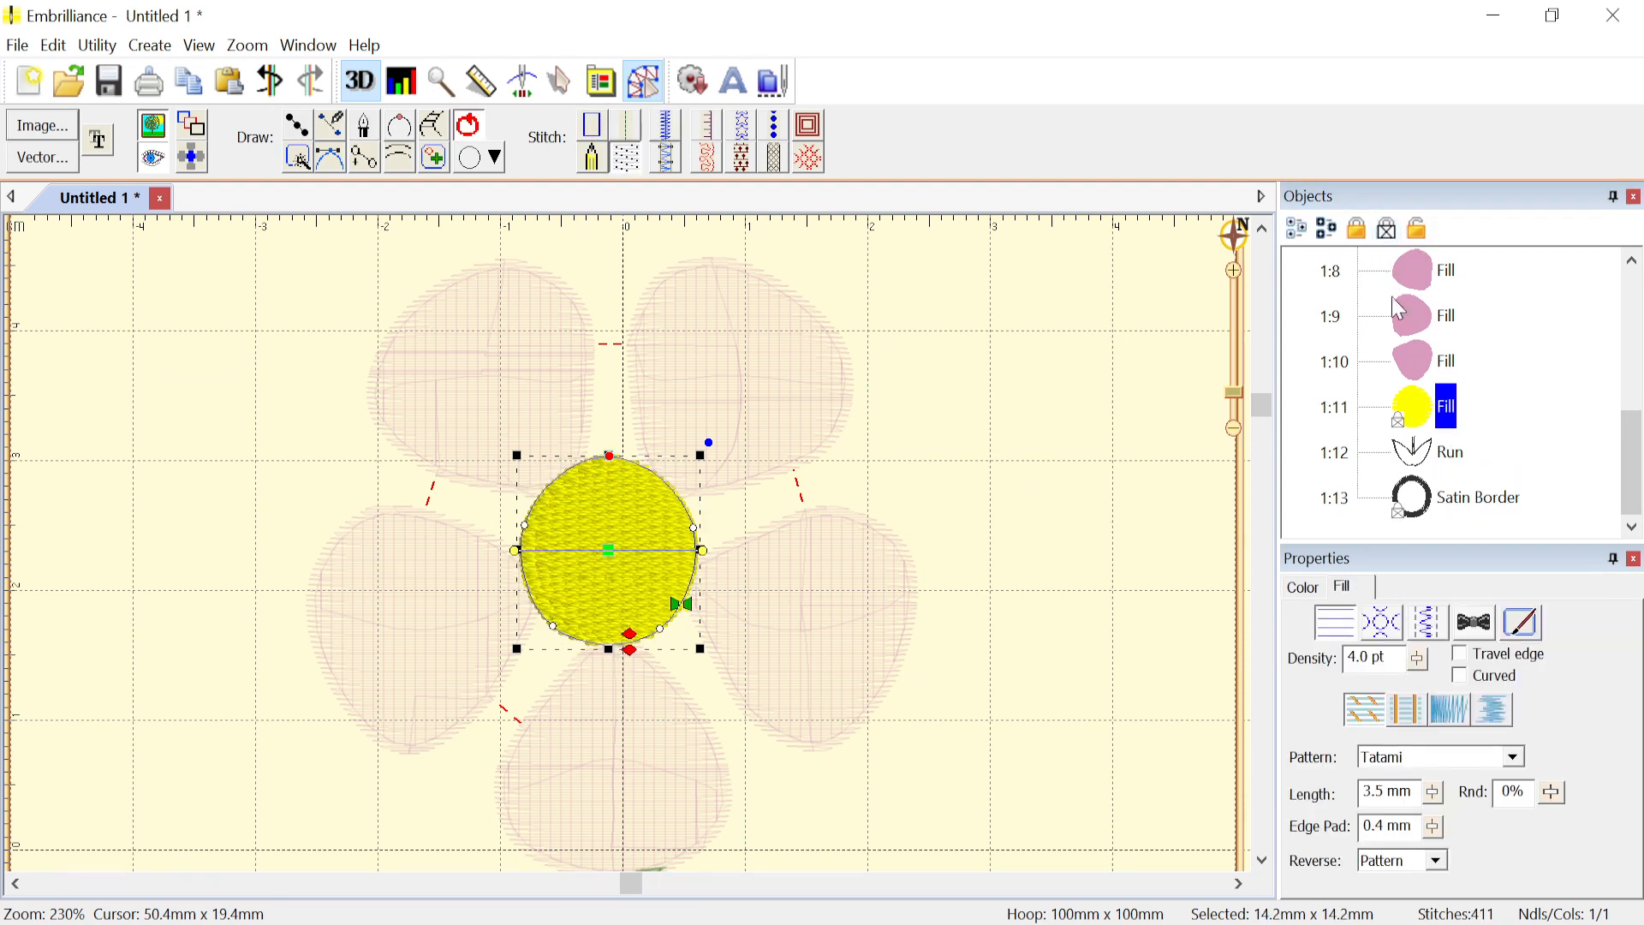
left_click(1450, 452)
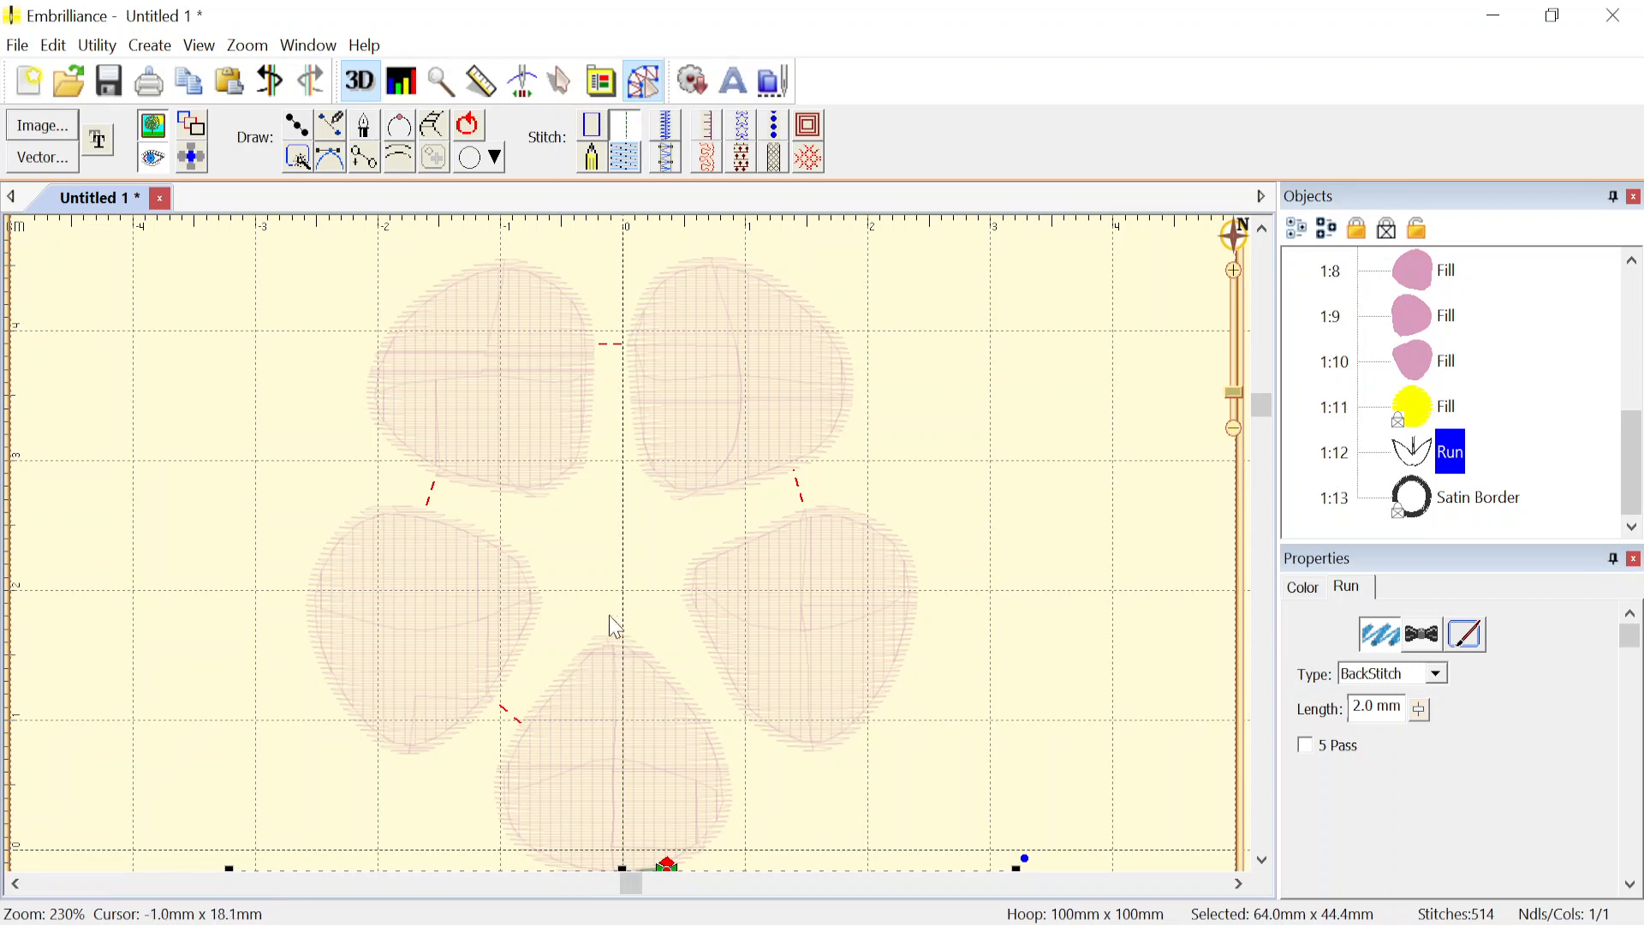
left_click(1443, 413)
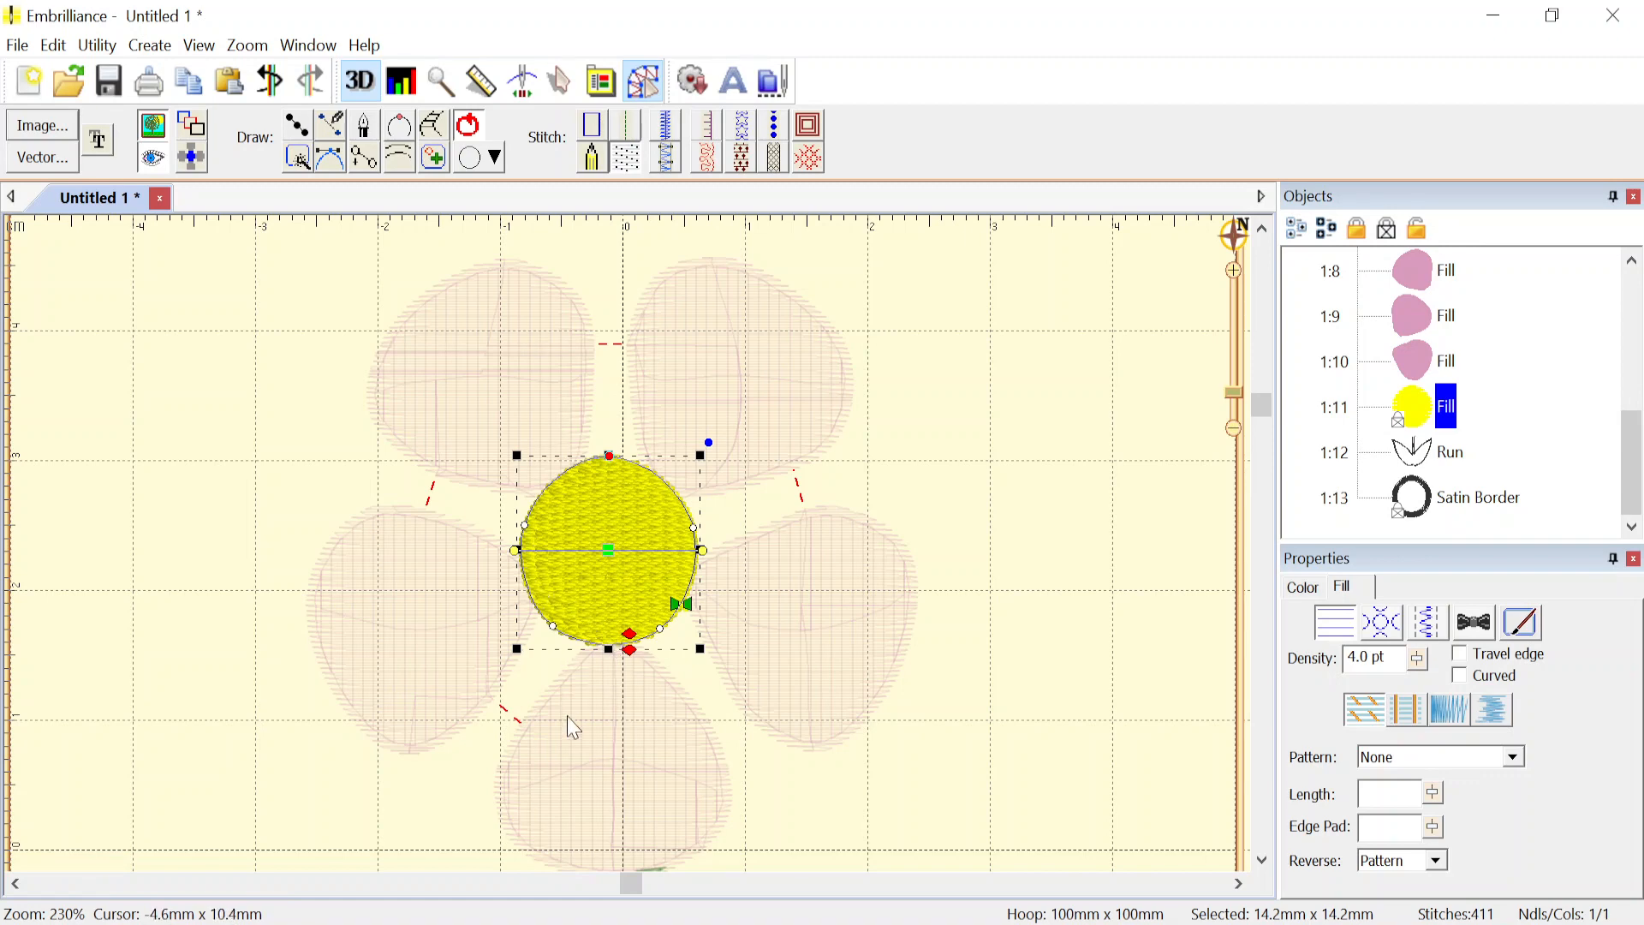
- Move the bottom petal's exit to its inner tip, and the lower-left petal's entry and exit to its inner corner beside the centre
left_click(587, 708)
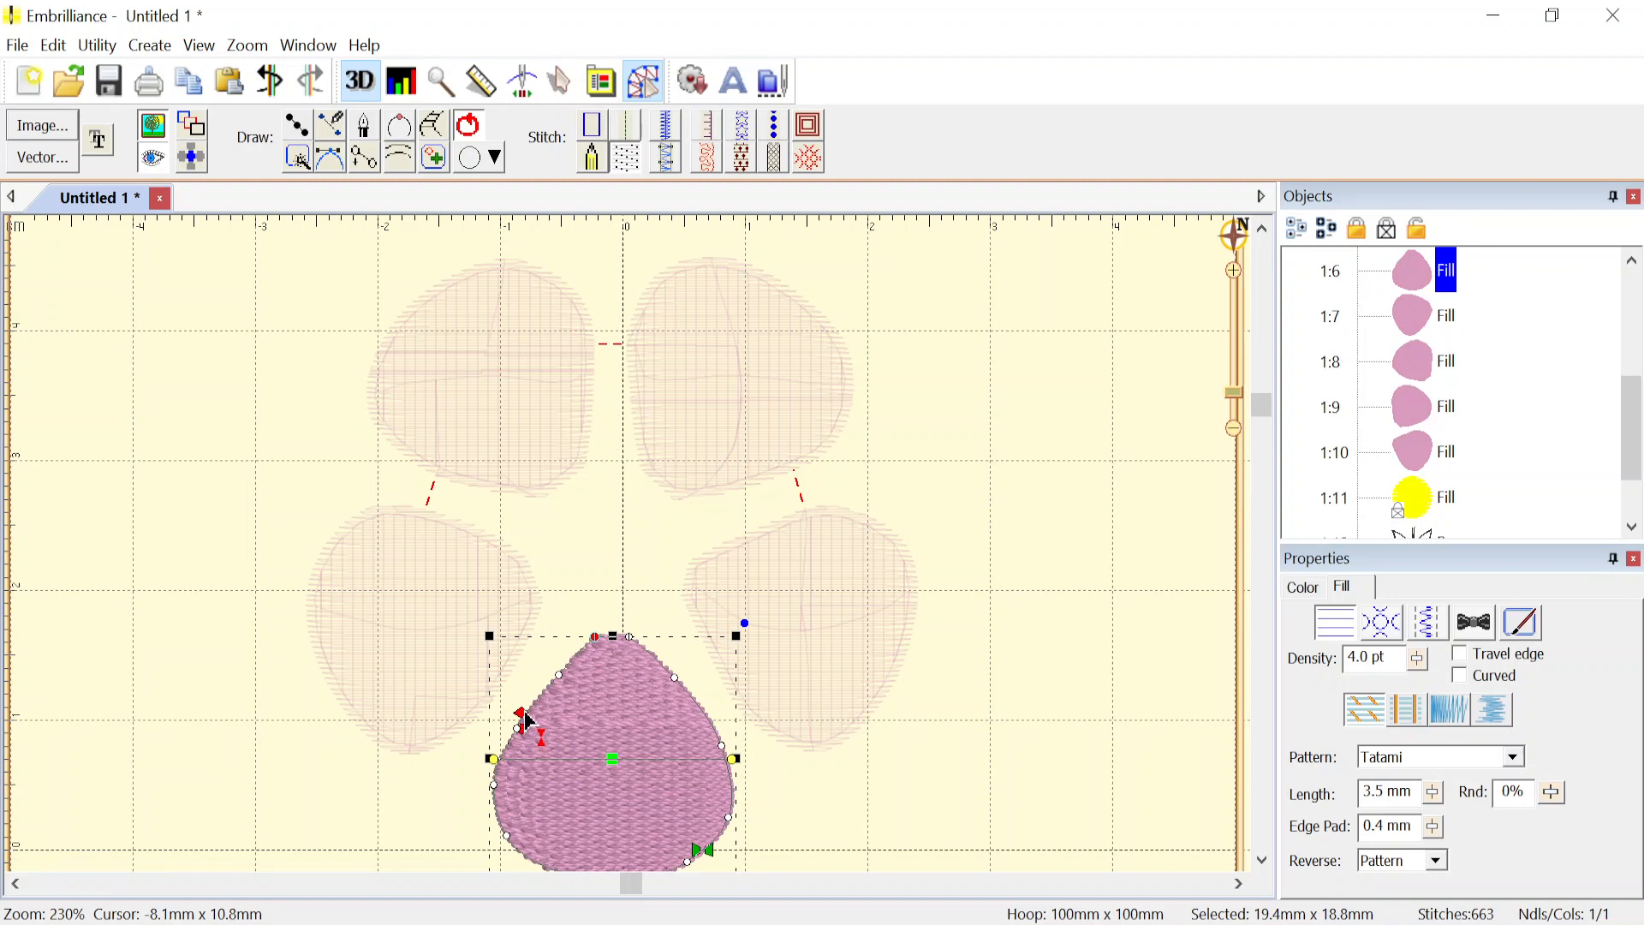
left_click_drag(528, 721, 604, 639)
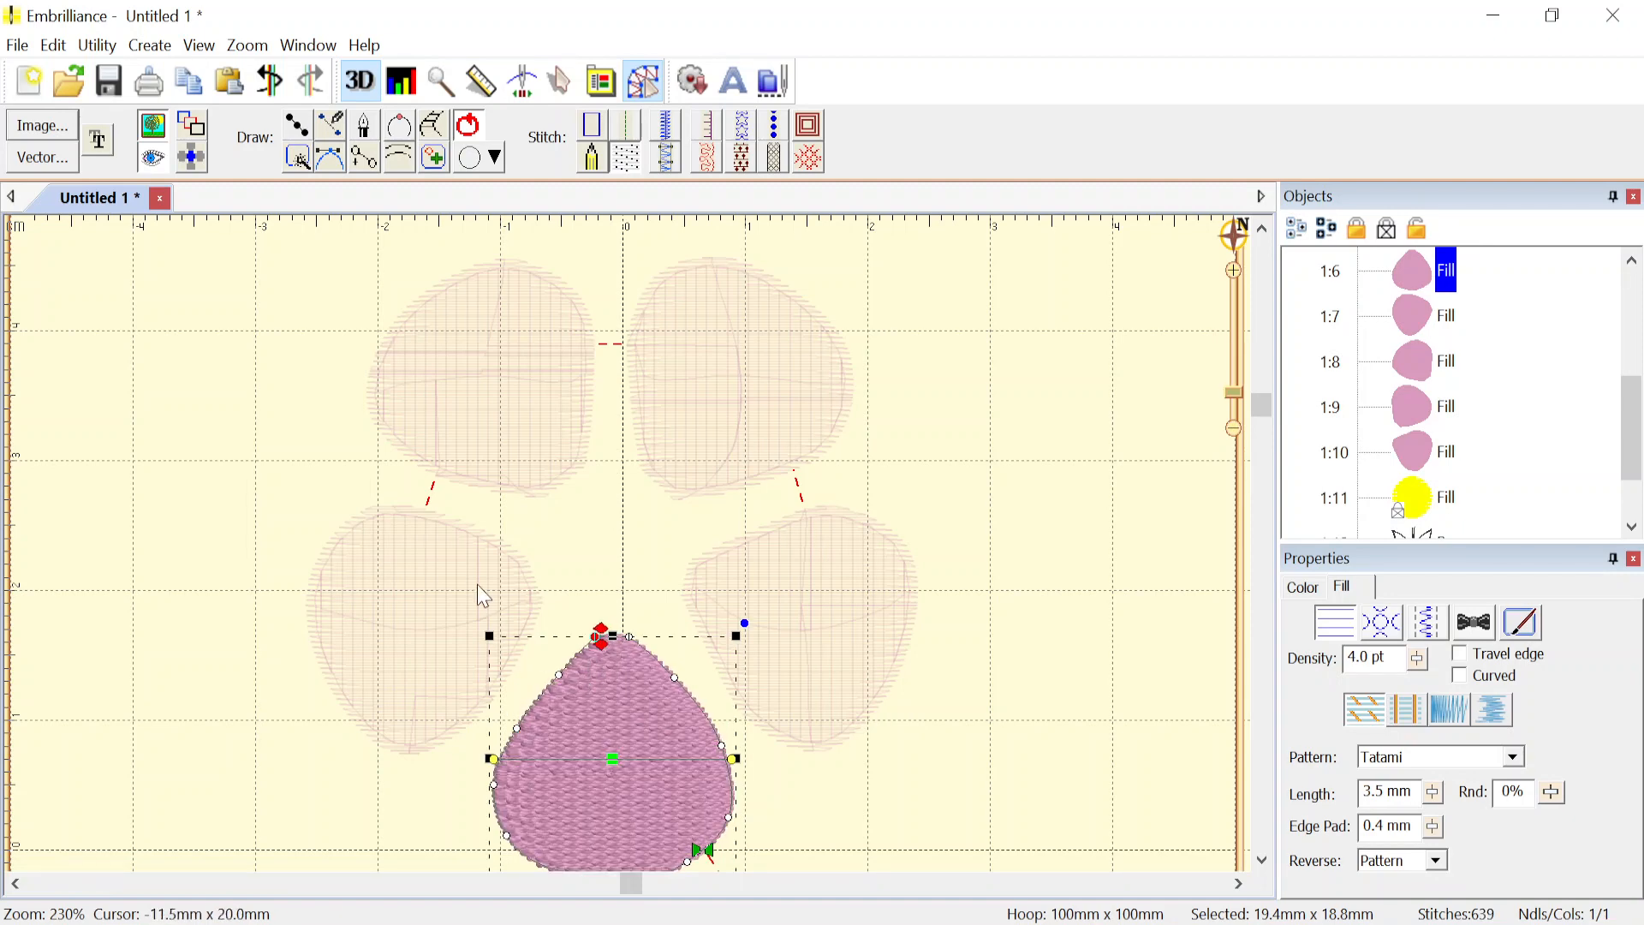
left_click(480, 642)
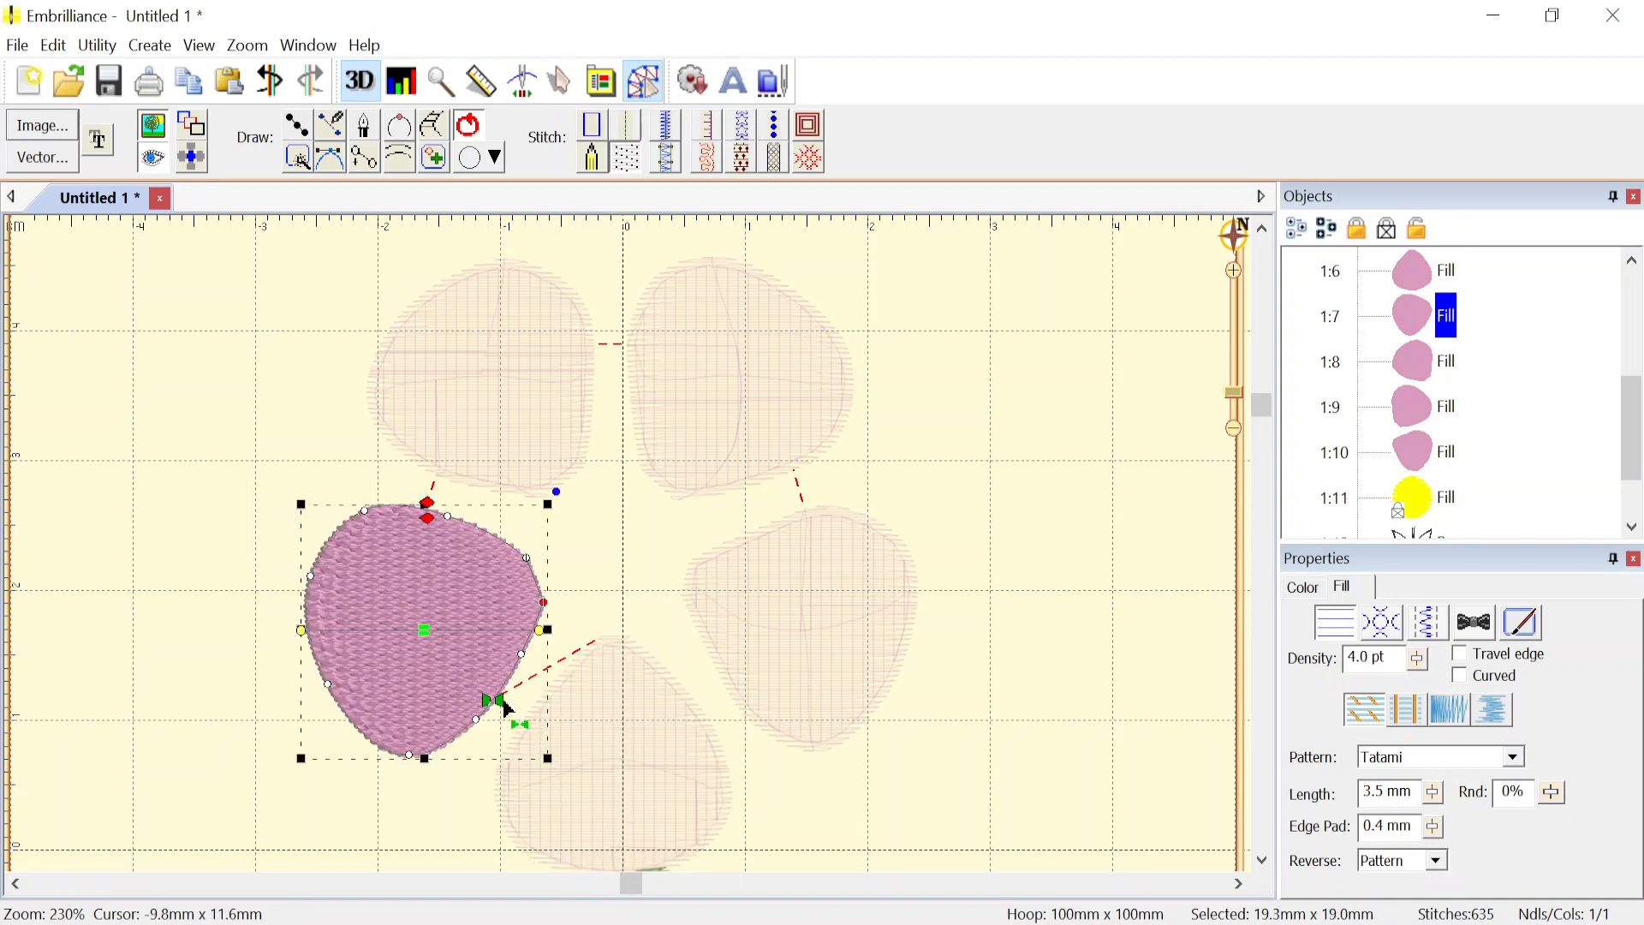
left_click_drag(502, 708, 541, 597)
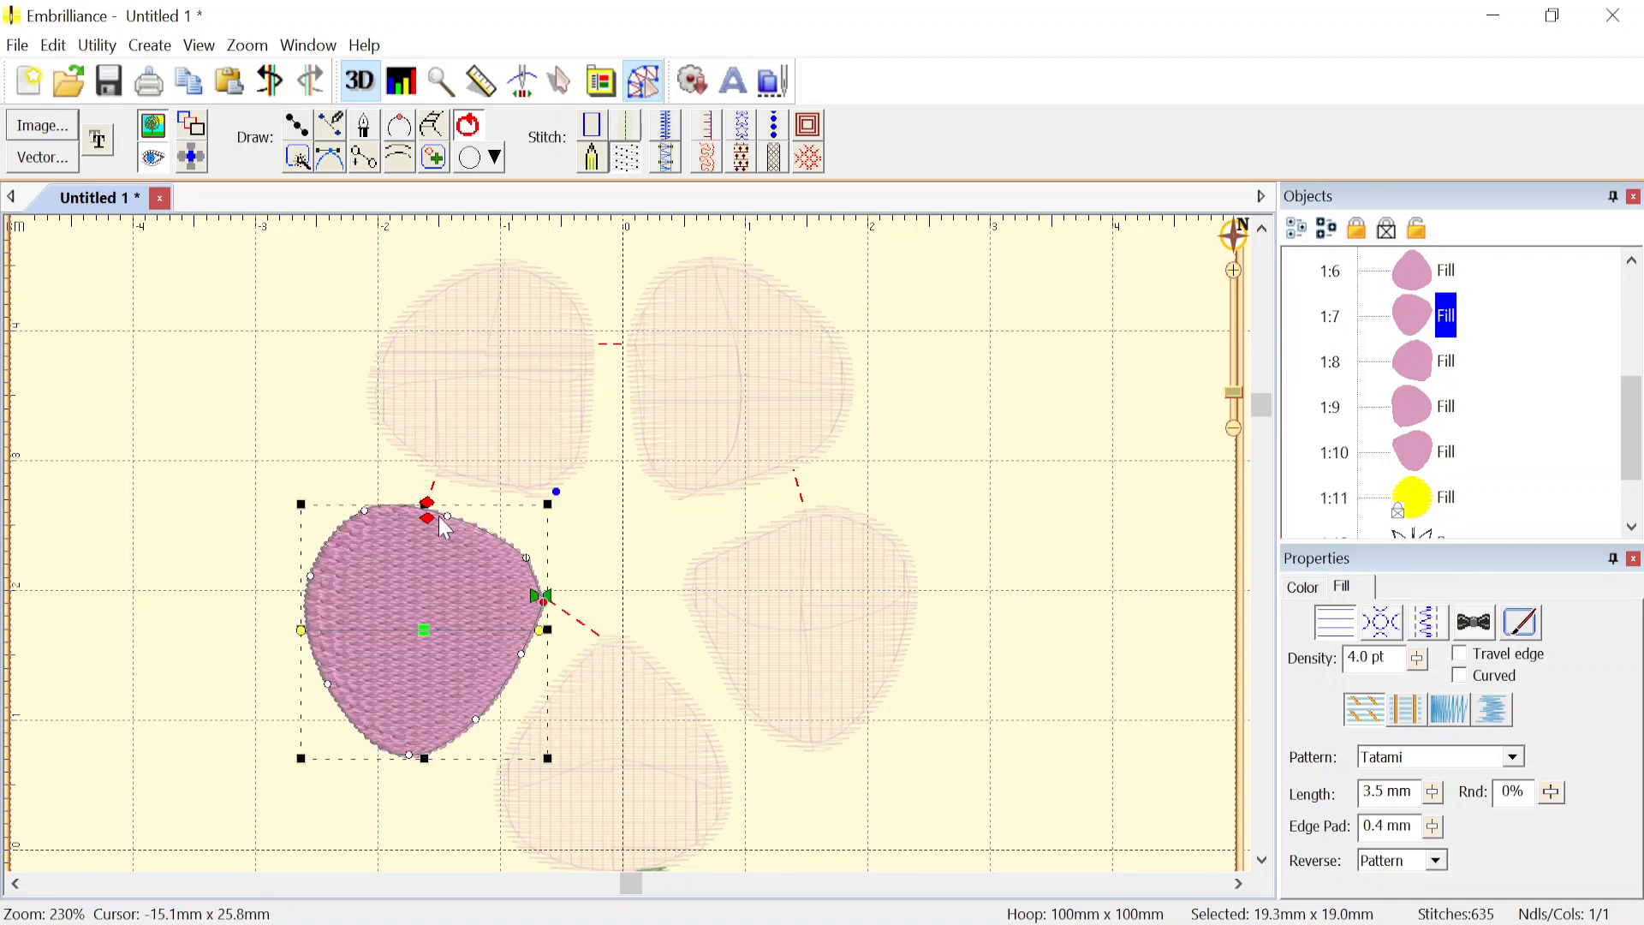
mouse_move(431, 523)
left_mouse_down()
mouse_move(514, 549)
mouse_move(531, 578)
left_mouse_up()
- Move the upper-left petal's entry and exit points to its inner corner beside the flower centre
left_click(534, 461)
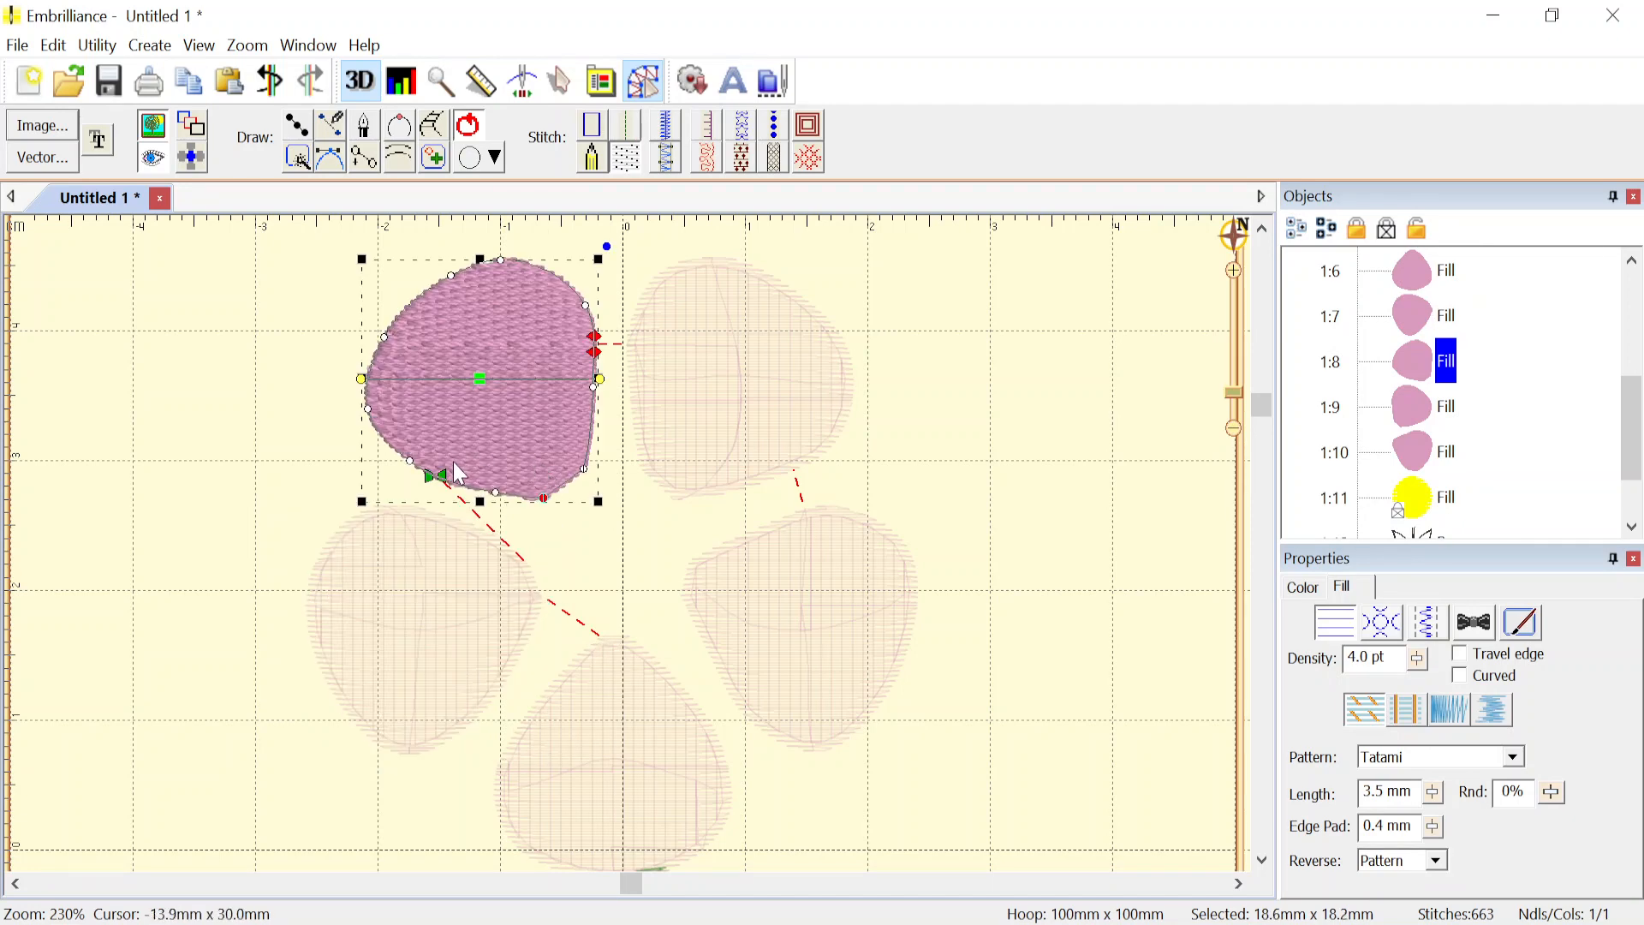
left_click_drag(446, 484, 561, 495)
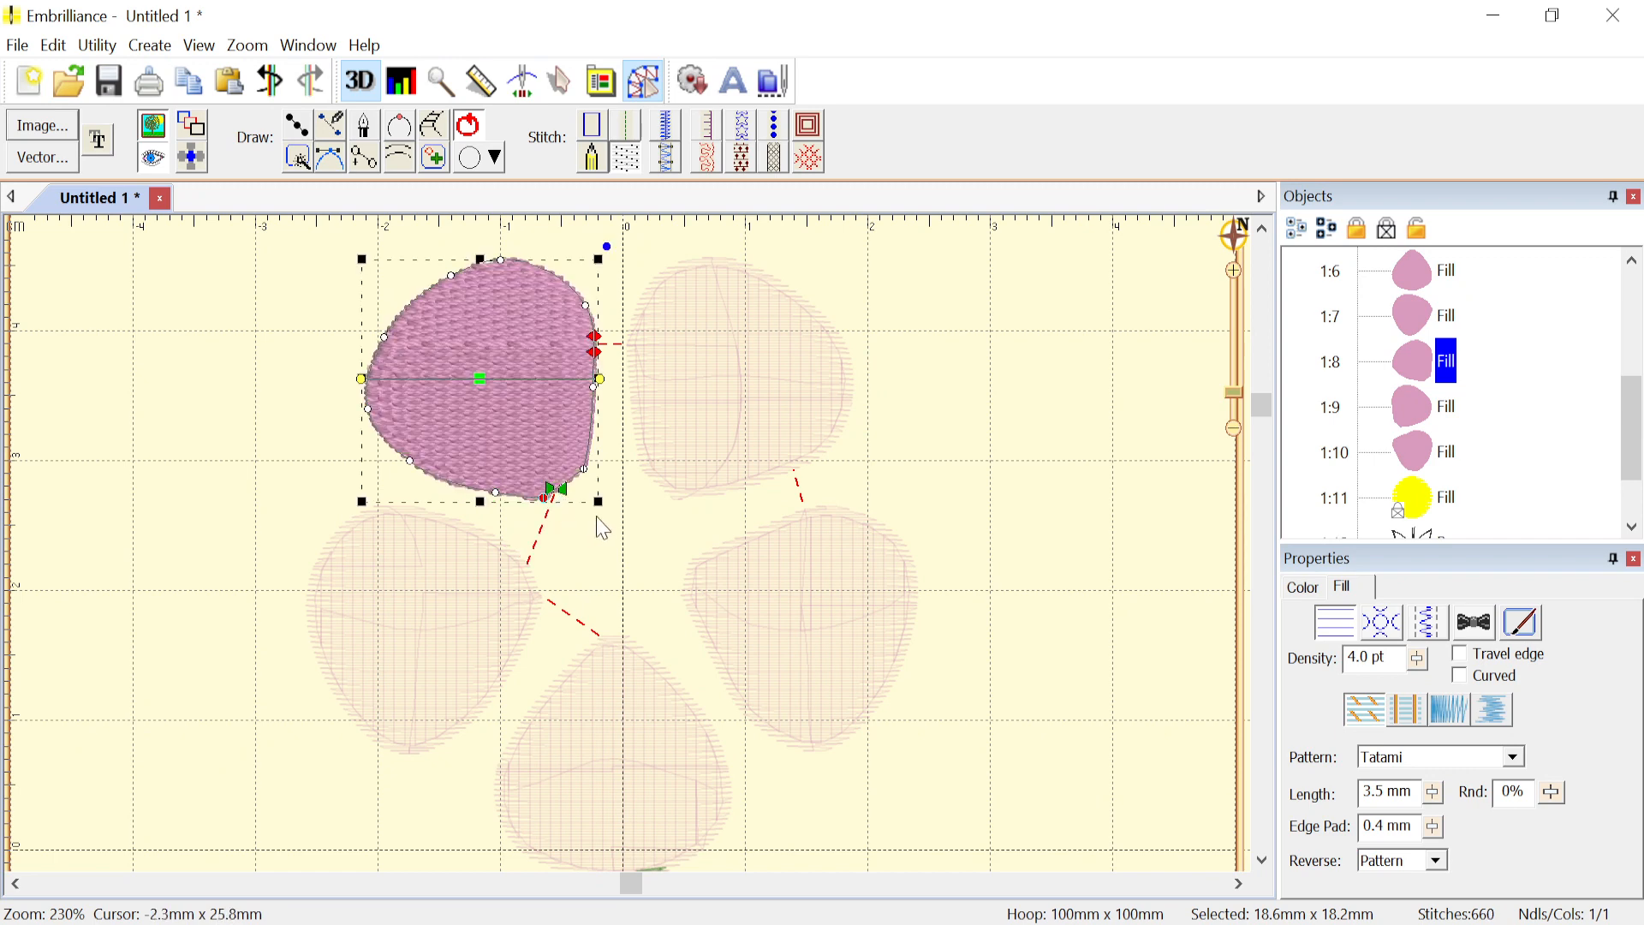
mouse_move(597, 352)
left_mouse_down()
mouse_move(585, 488)
mouse_move(569, 477)
left_mouse_up()
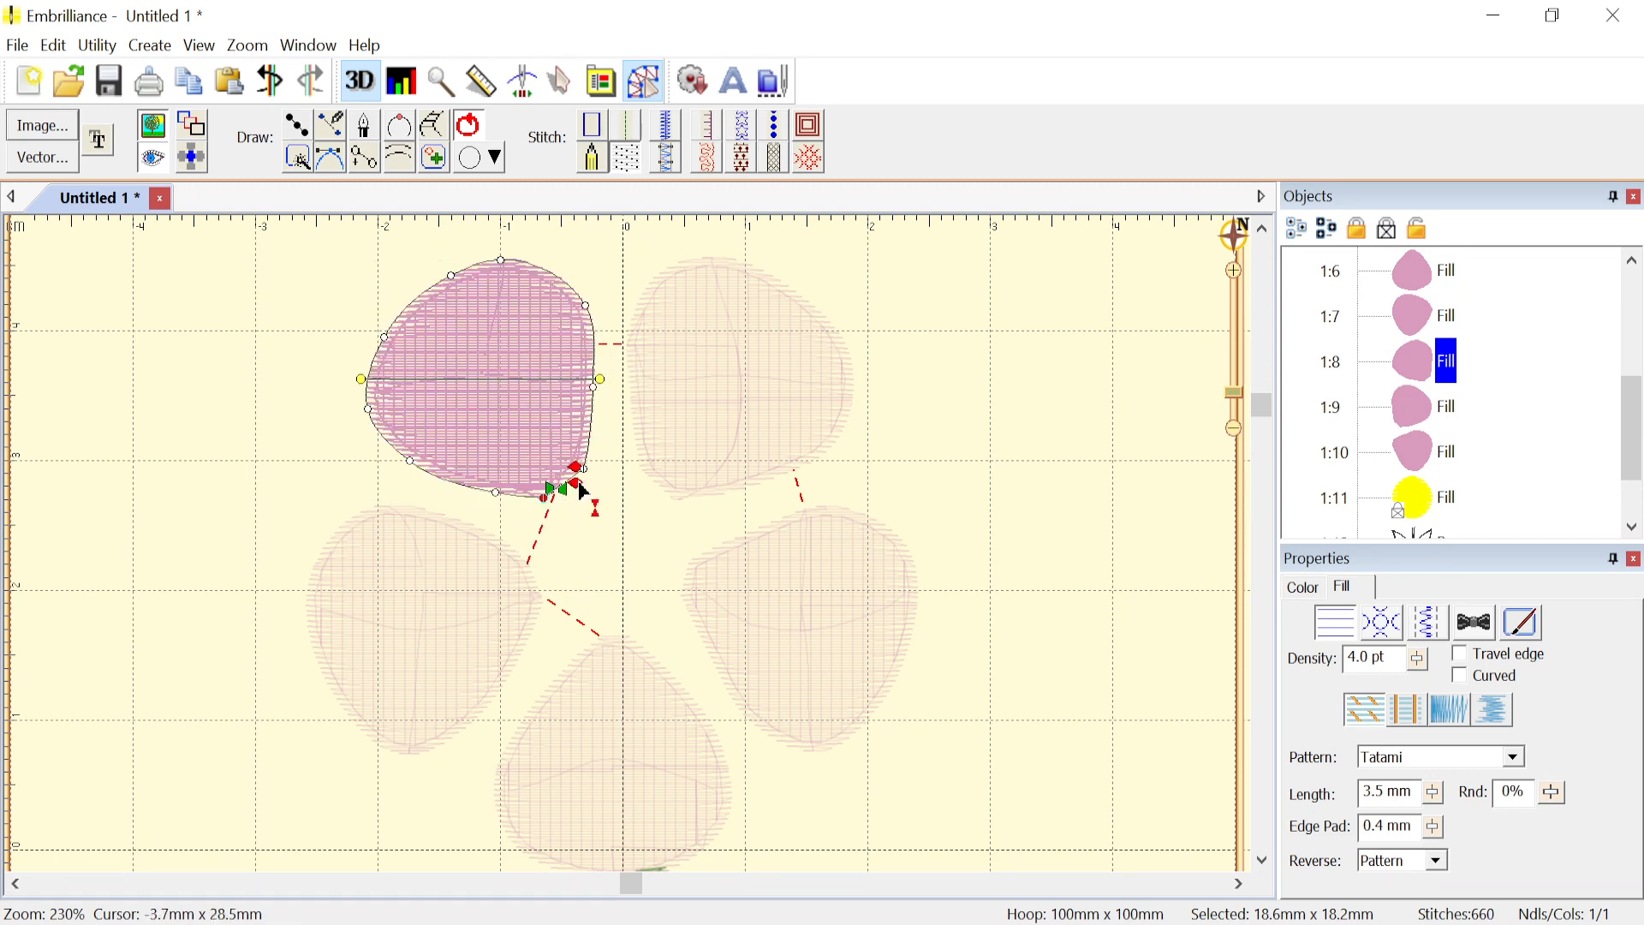
- Move the entry and exit points of the upper-right and lower-right petals to their inner edges at the flower centre
left_click(672, 375)
mouse_move(635, 354)
left_mouse_down()
mouse_move(669, 495)
mouse_move(656, 485)
left_mouse_up()
left_click_drag(793, 481, 659, 511)
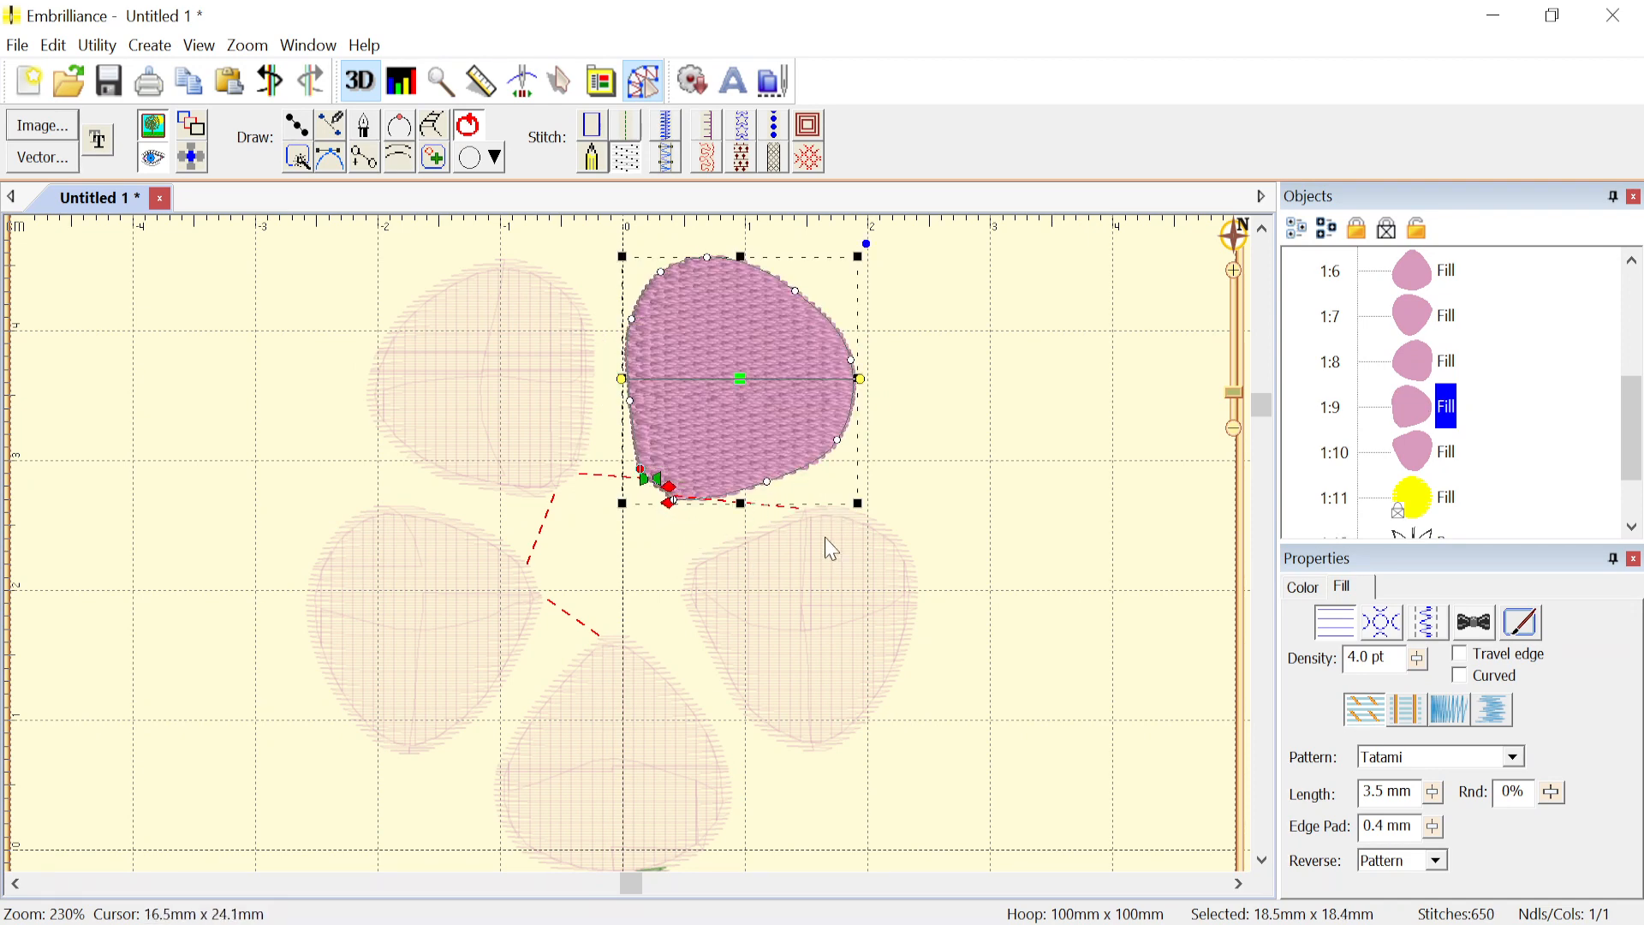
left_click(783, 598)
left_click_drag(814, 517, 707, 607)
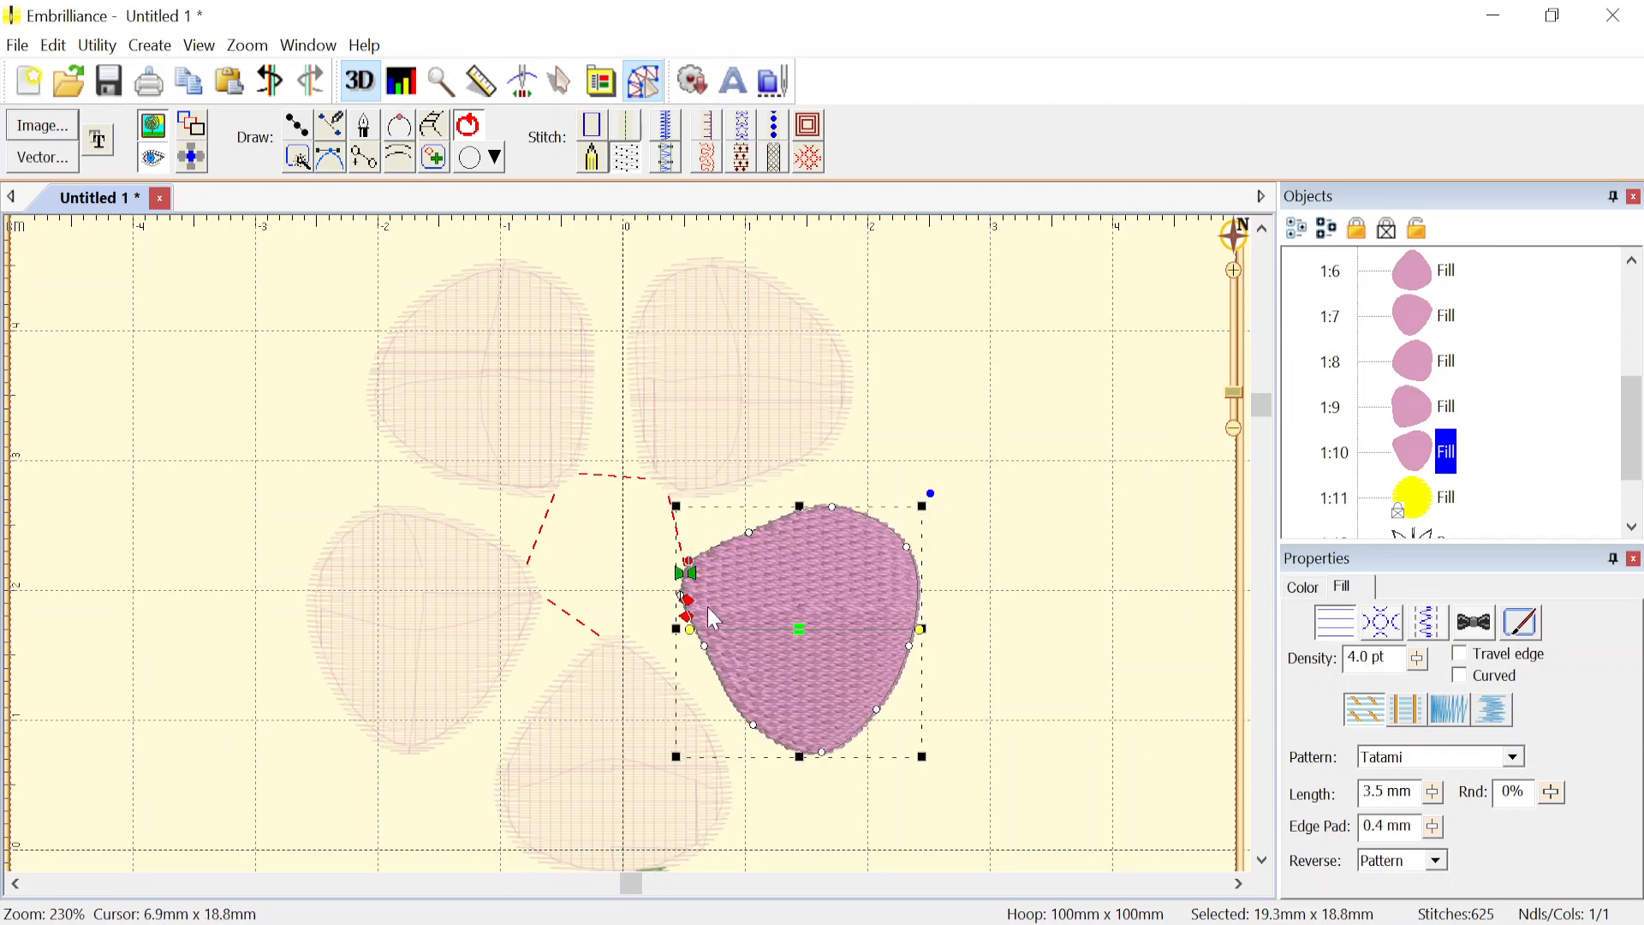
- Draw a straight line spanning about 5.4 by 3.5 mm from the bottom petal's inner tip to the lower-left petal's inner corner
left_click(1437, 512)
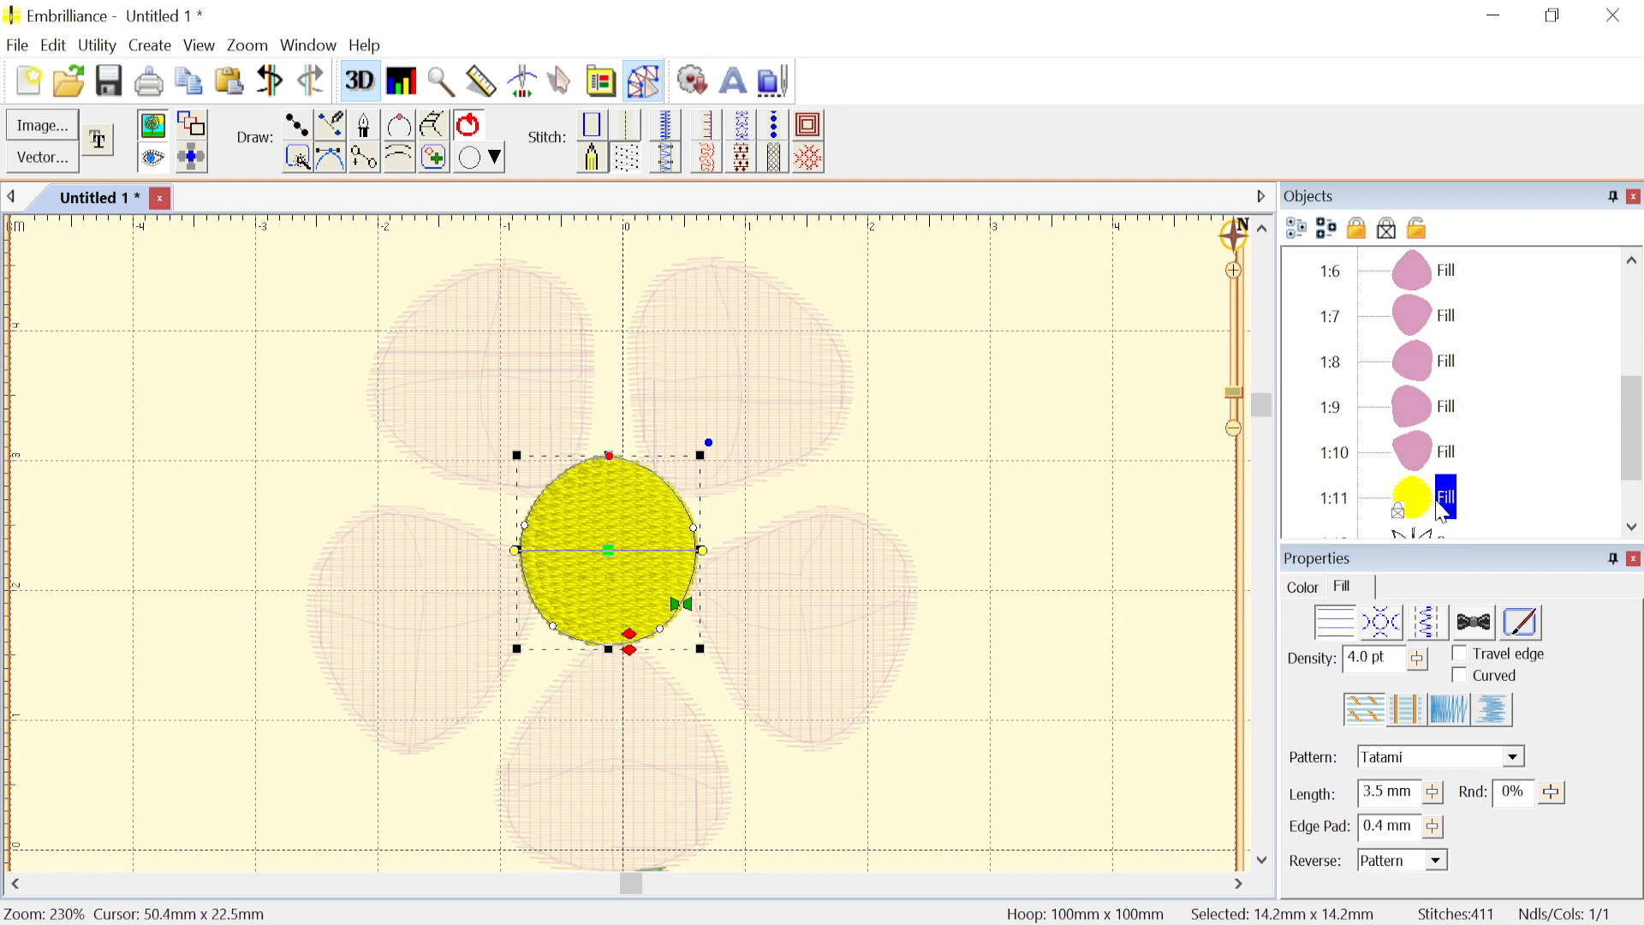
left_click(630, 797)
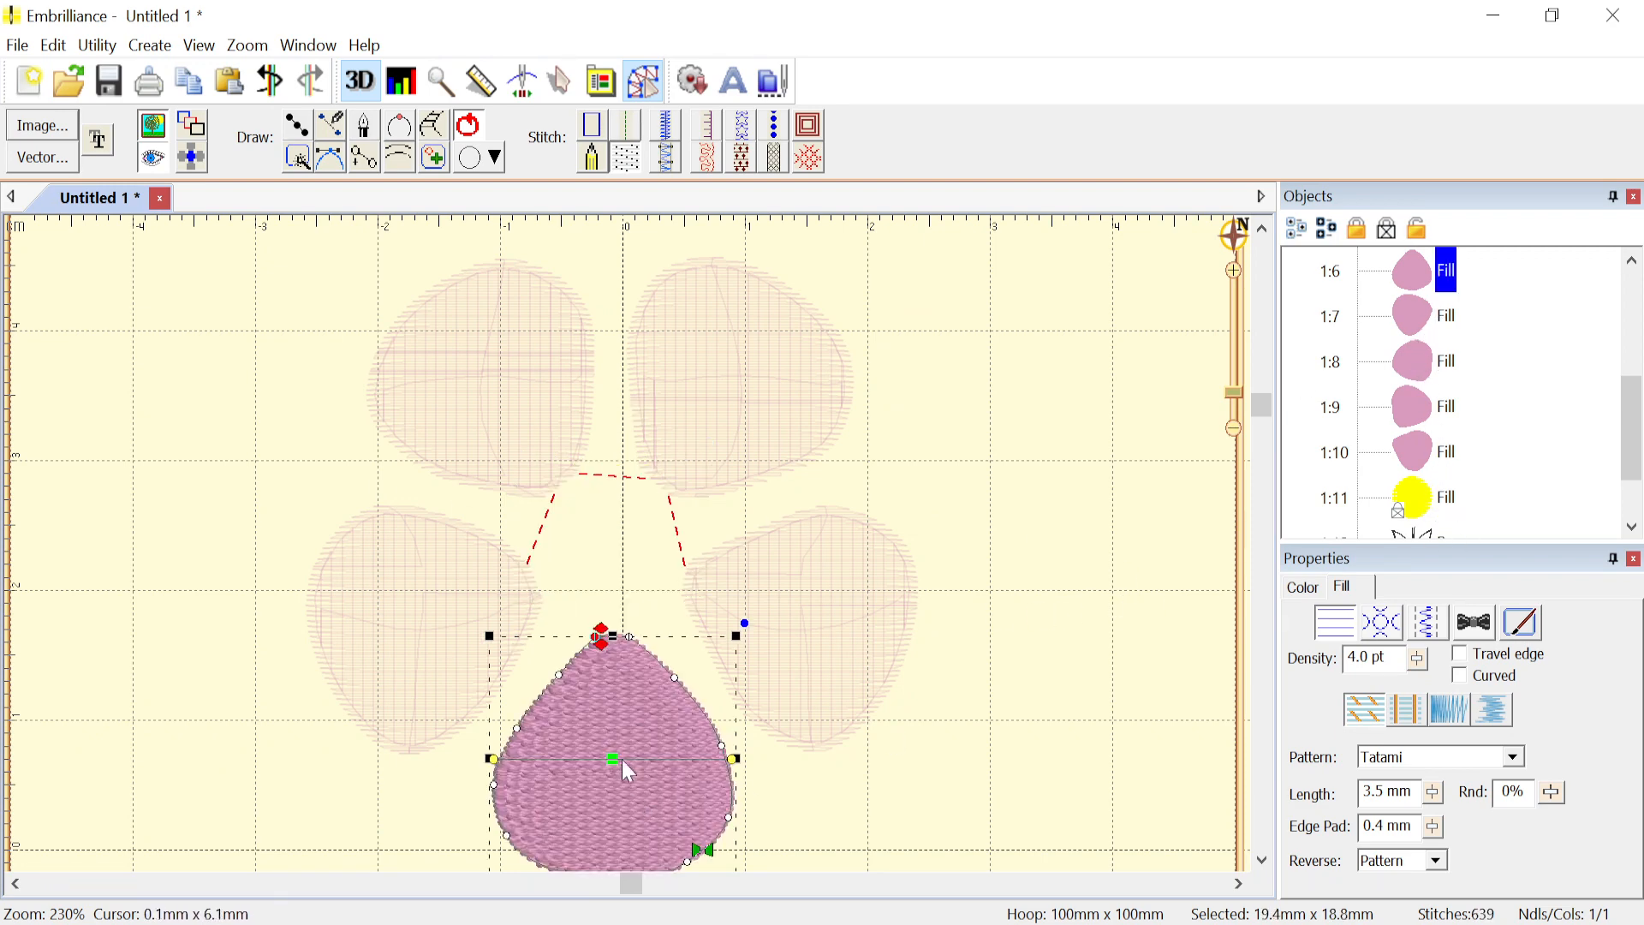
left_click(472, 621)
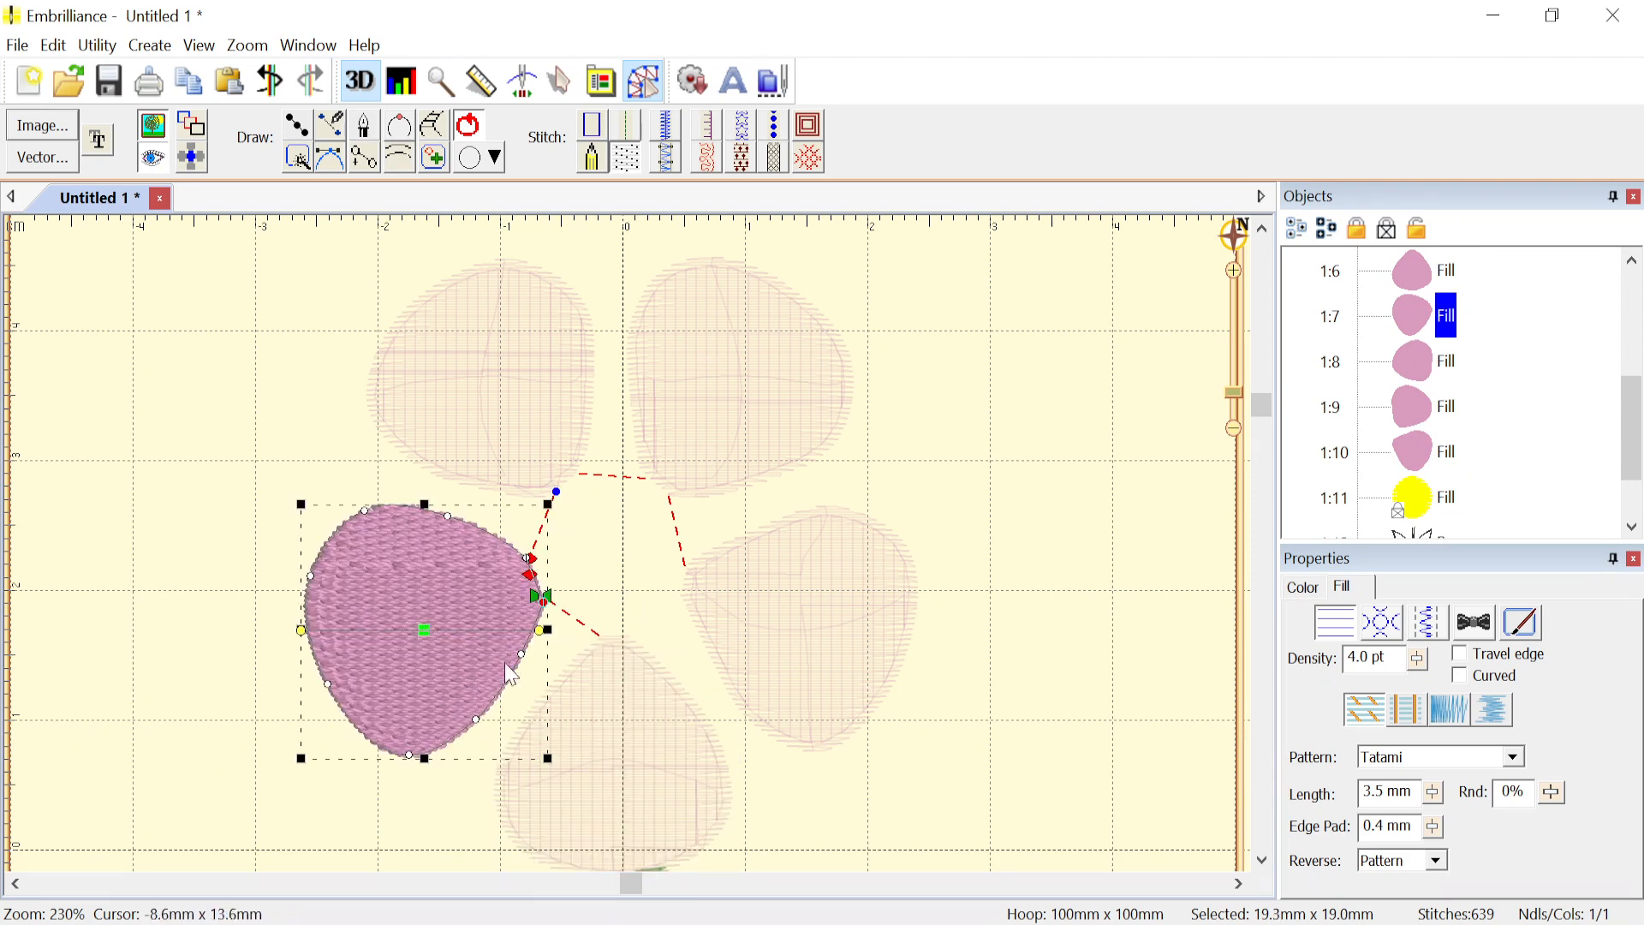
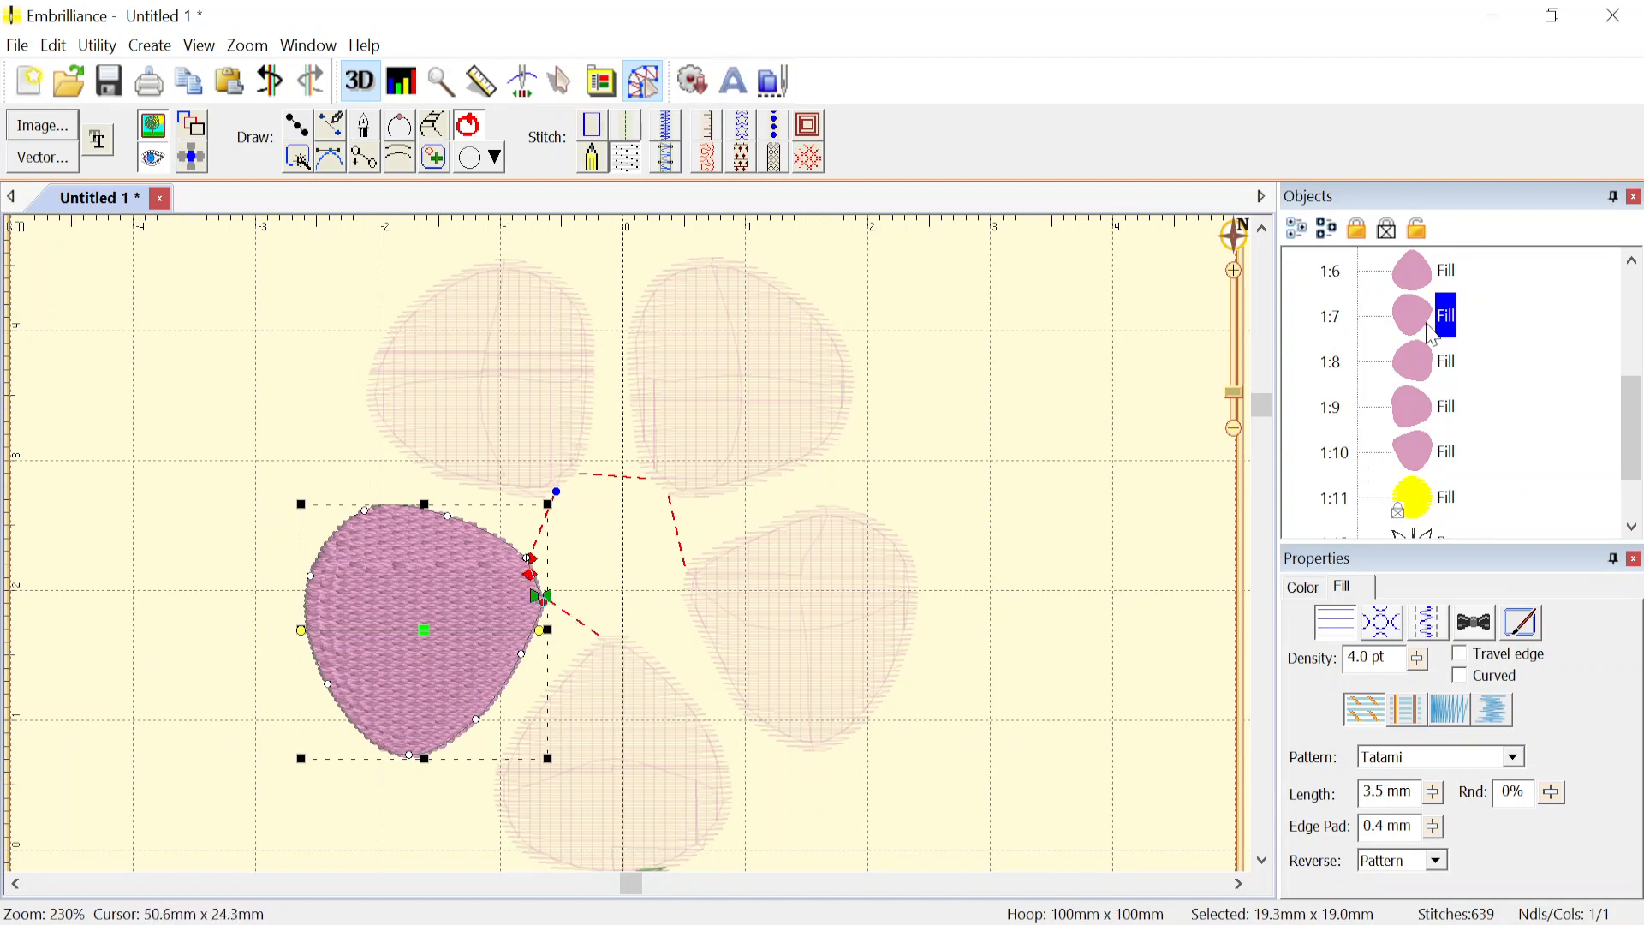
left_click(622, 701)
left_click(478, 624)
left_click(300, 125)
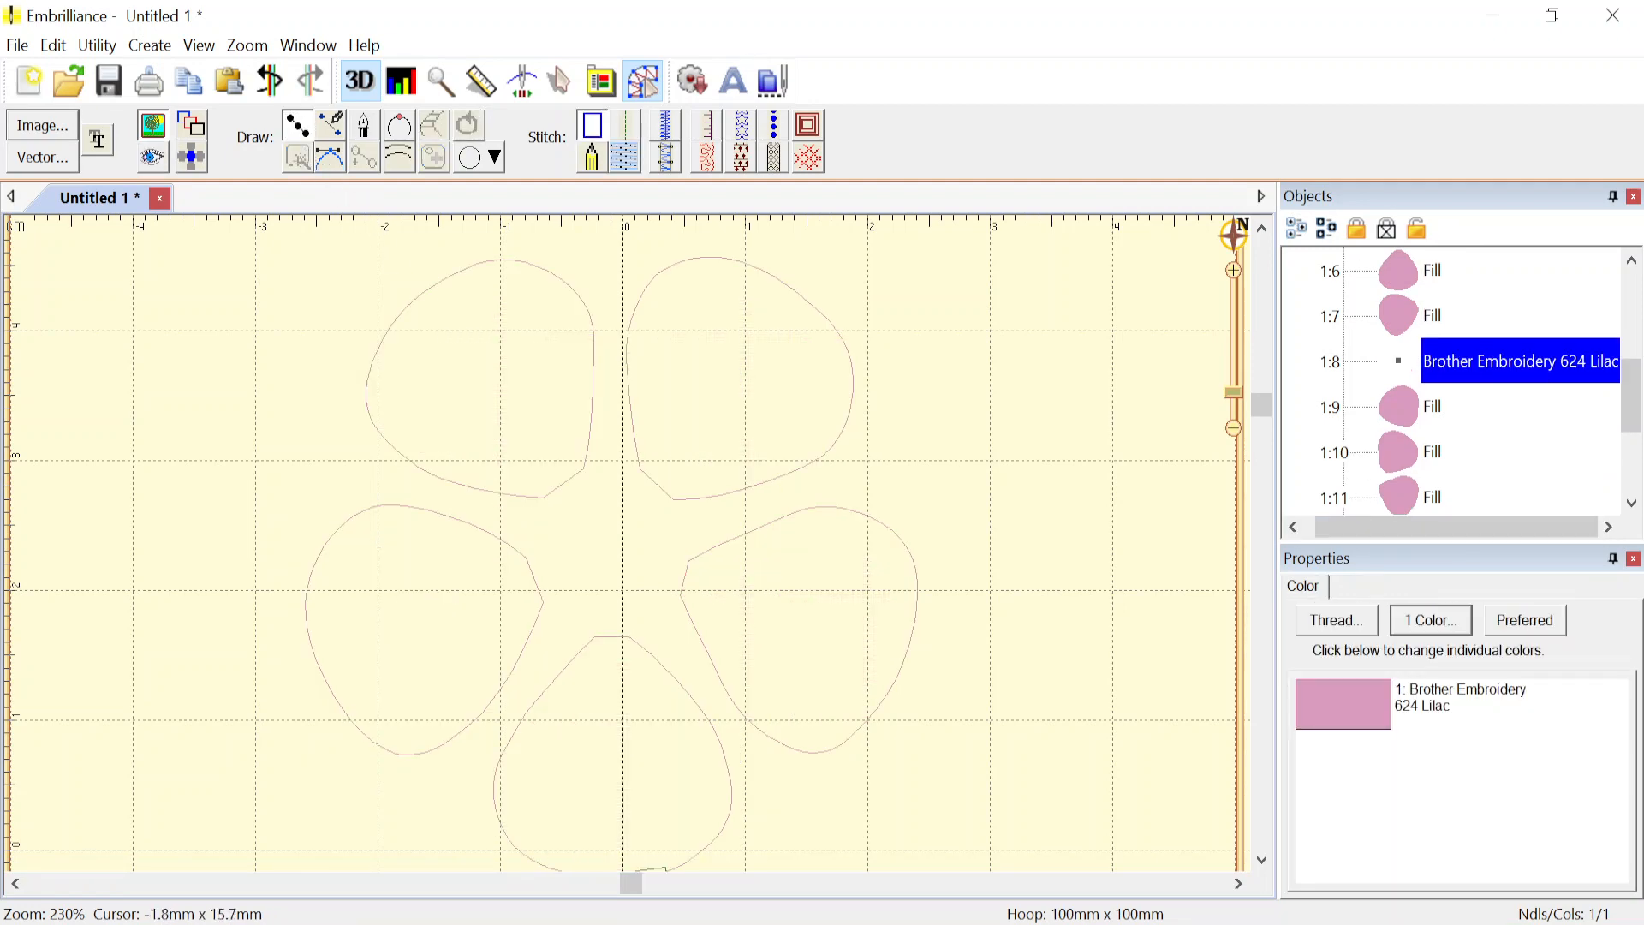
left_click(602, 646)
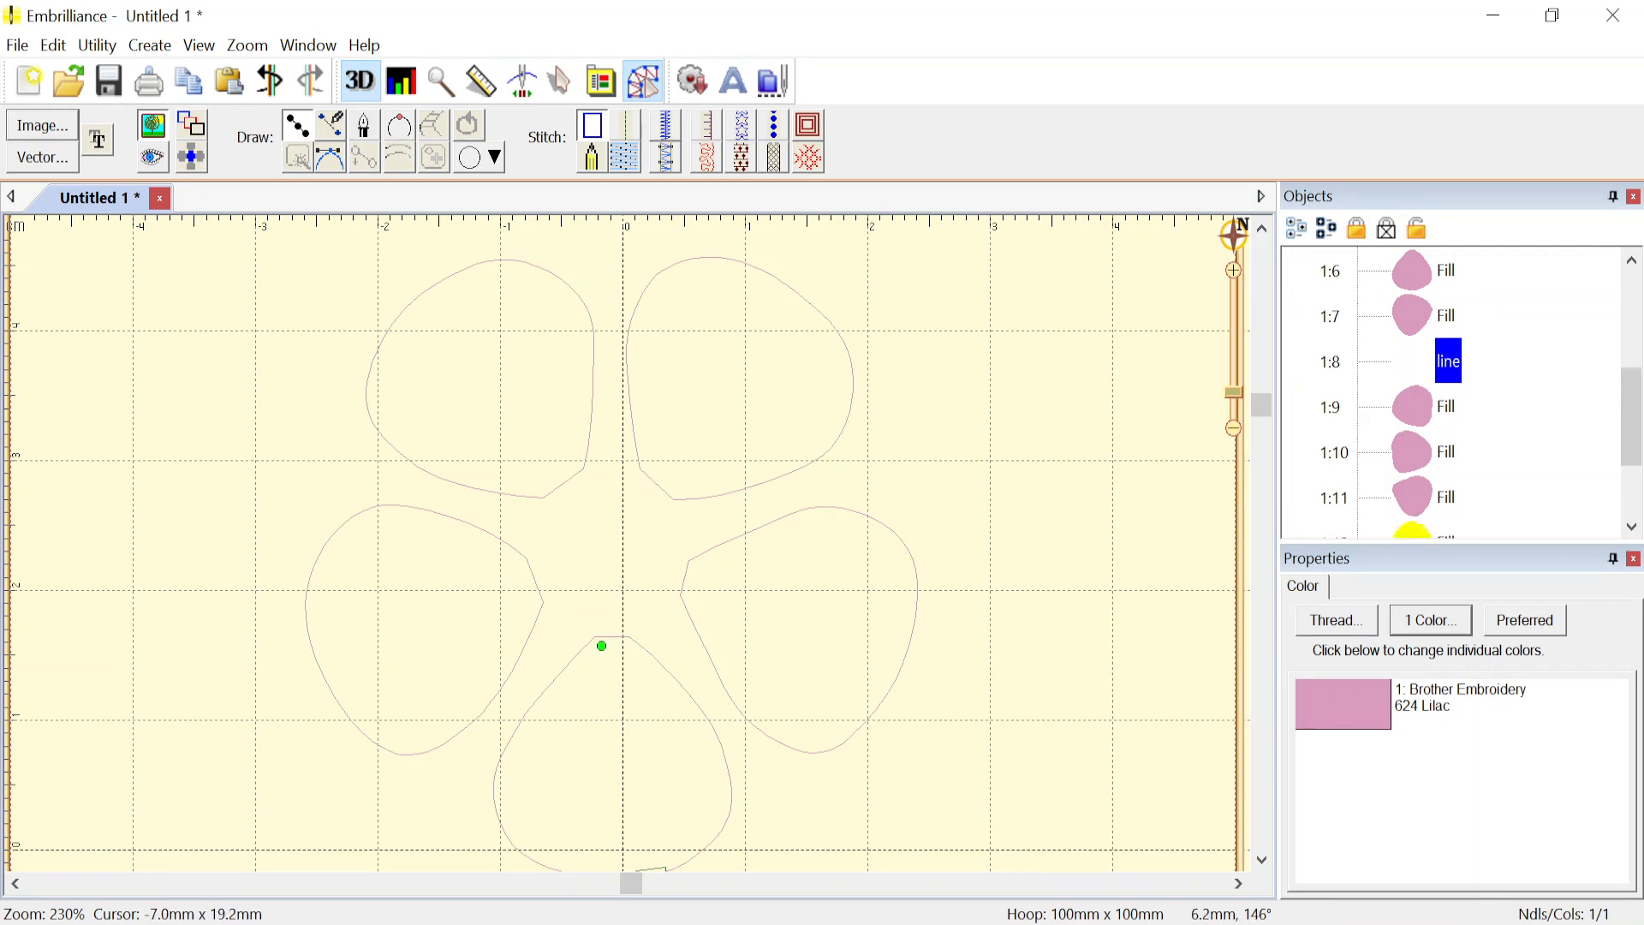
left_click(536, 600)
key("Return")
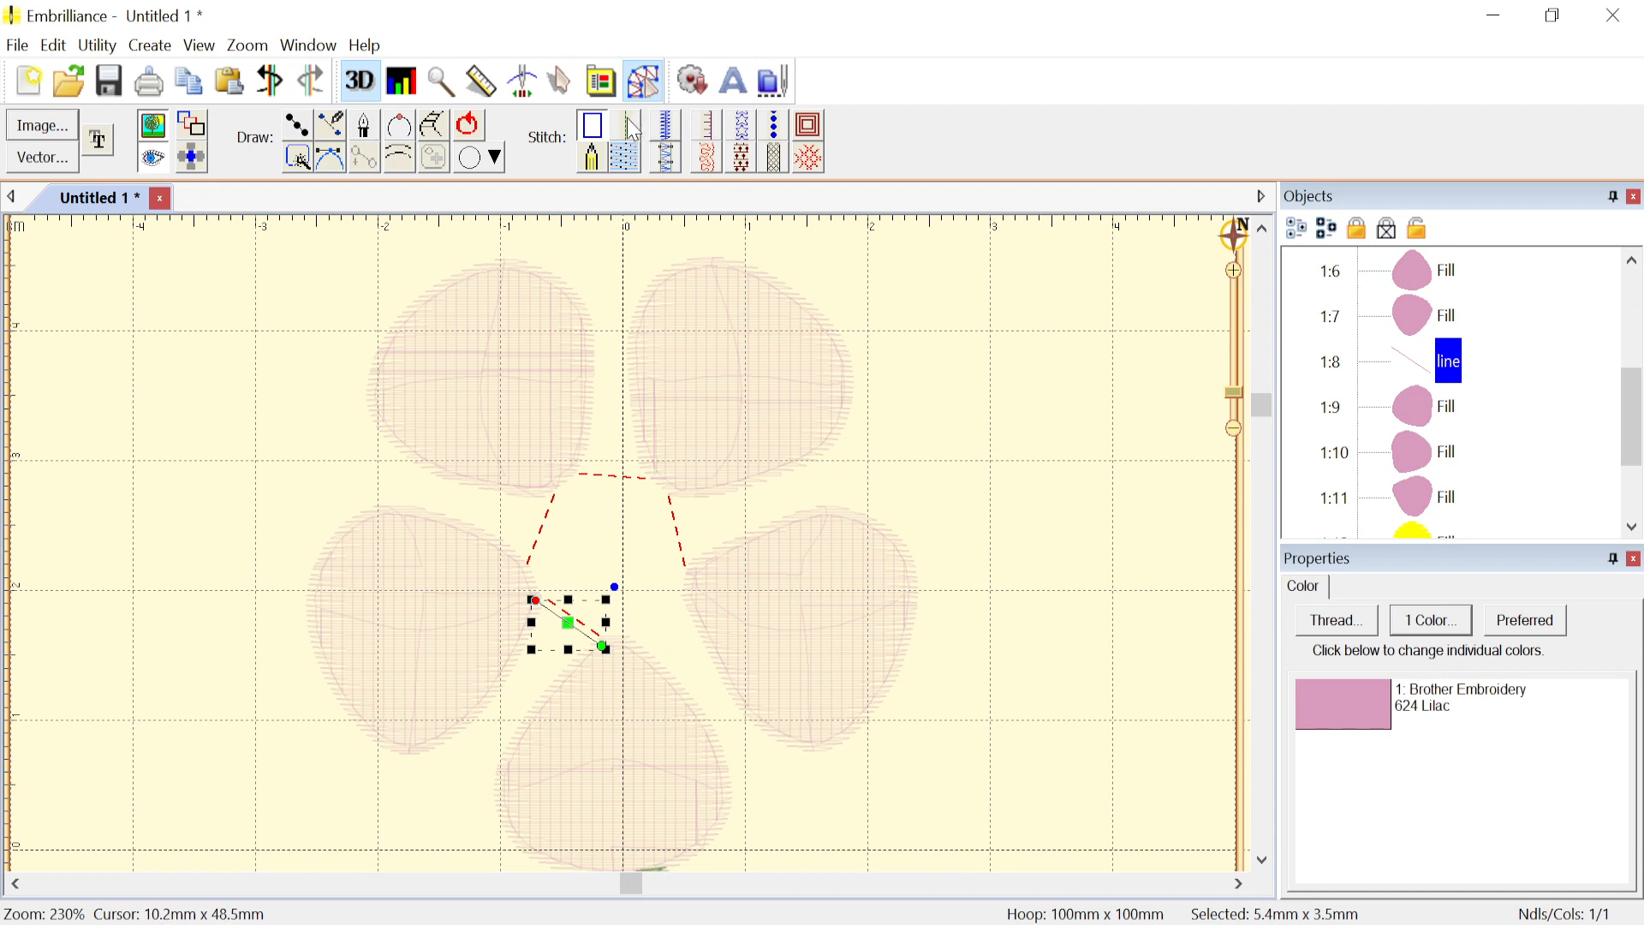
- Convert the connecting line to a Single run and move it earlier, between the bottom petal and the lower-left petal
left_click(630, 125)
left_click(1437, 673)
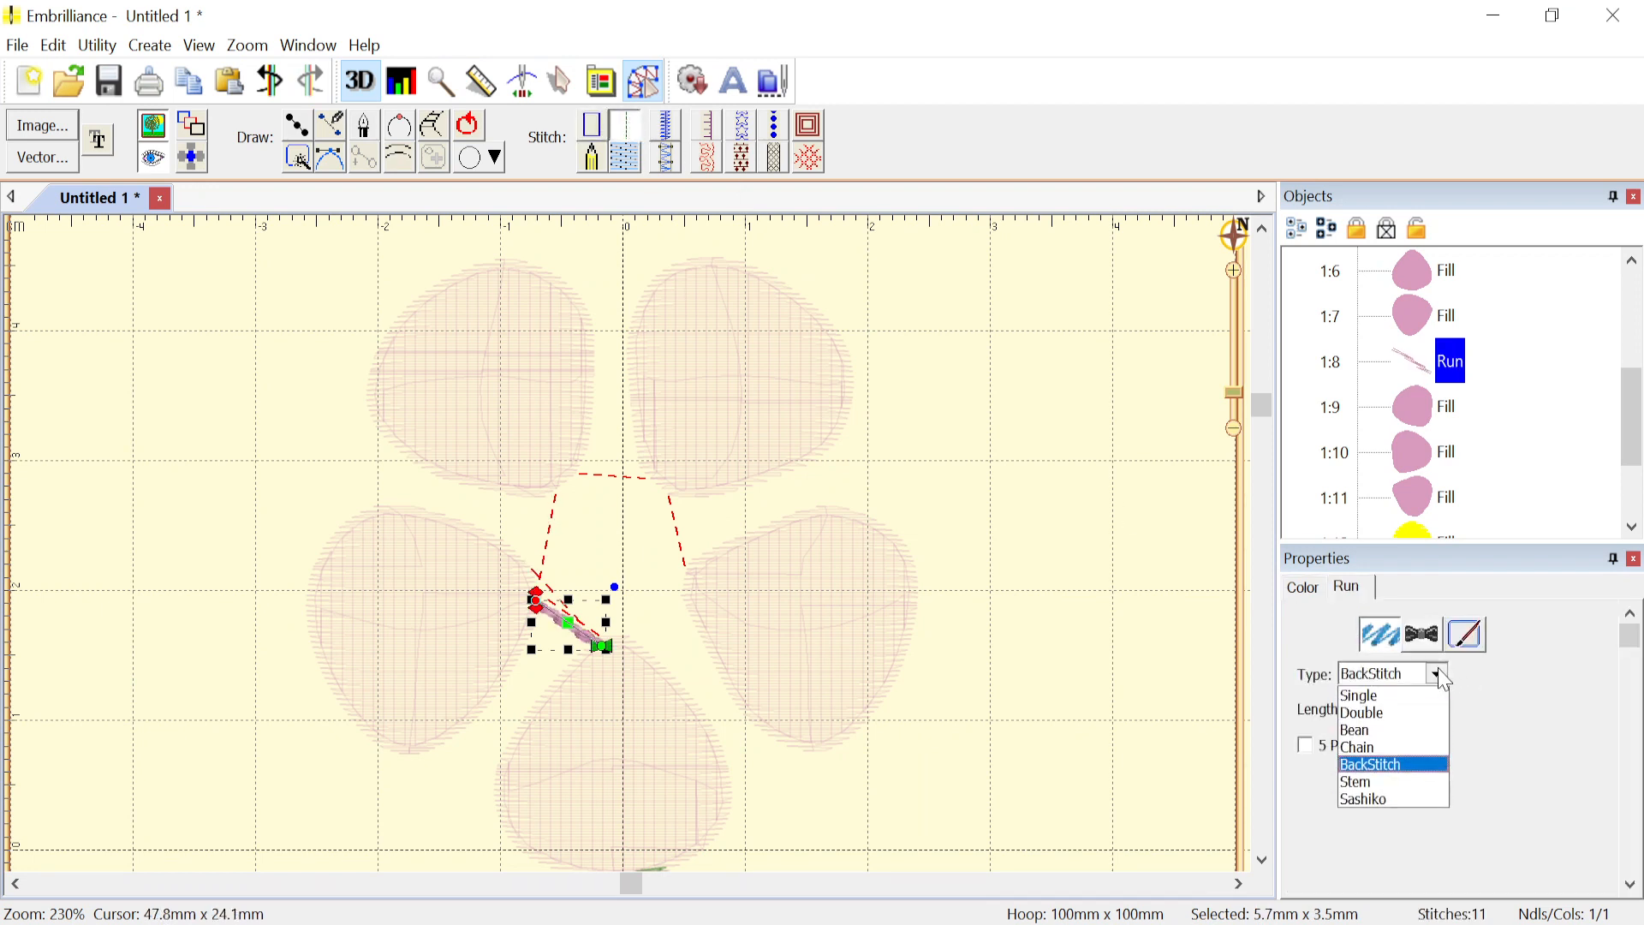
left_click(1374, 690)
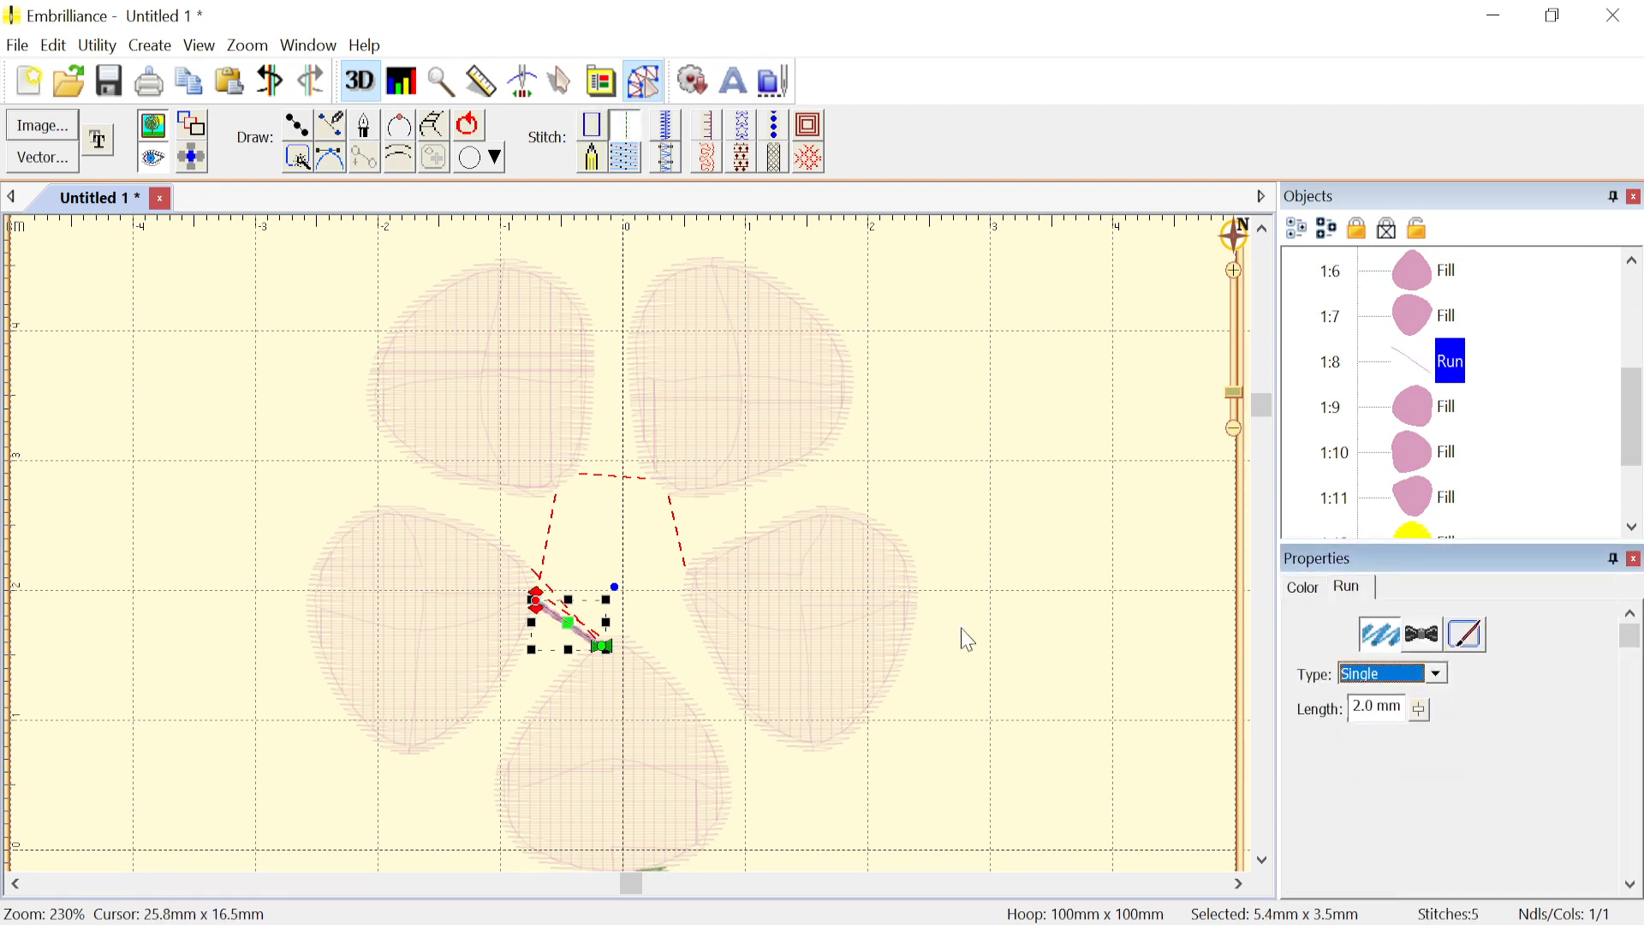
left_click(1455, 359)
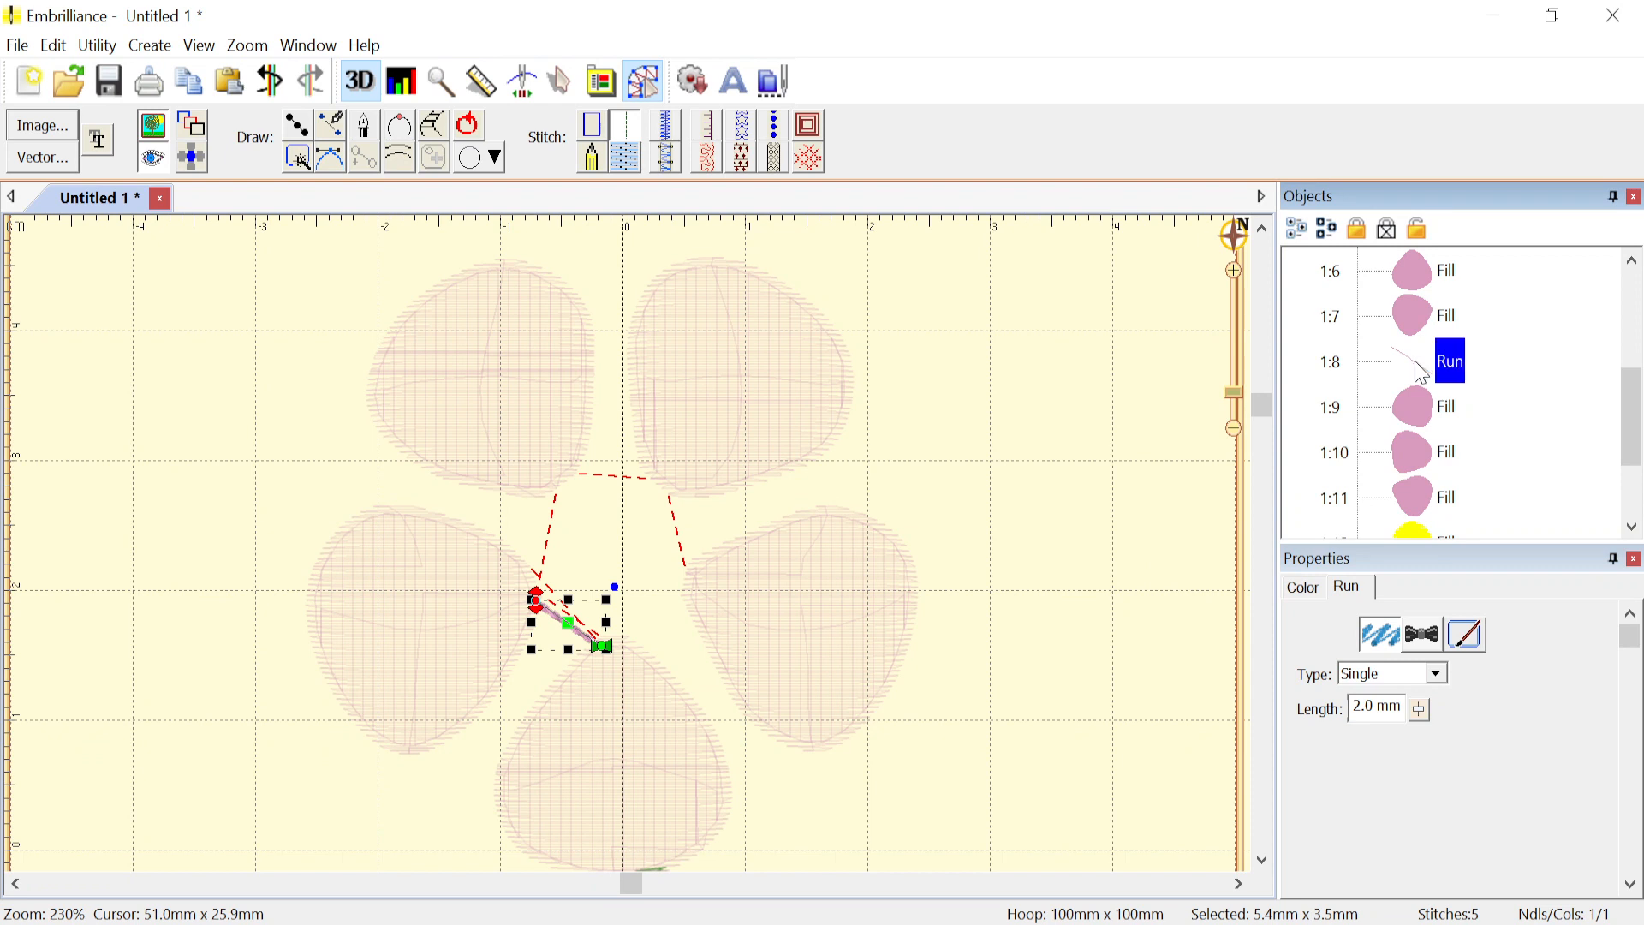
right_click(1424, 365)
left_click(1473, 394)
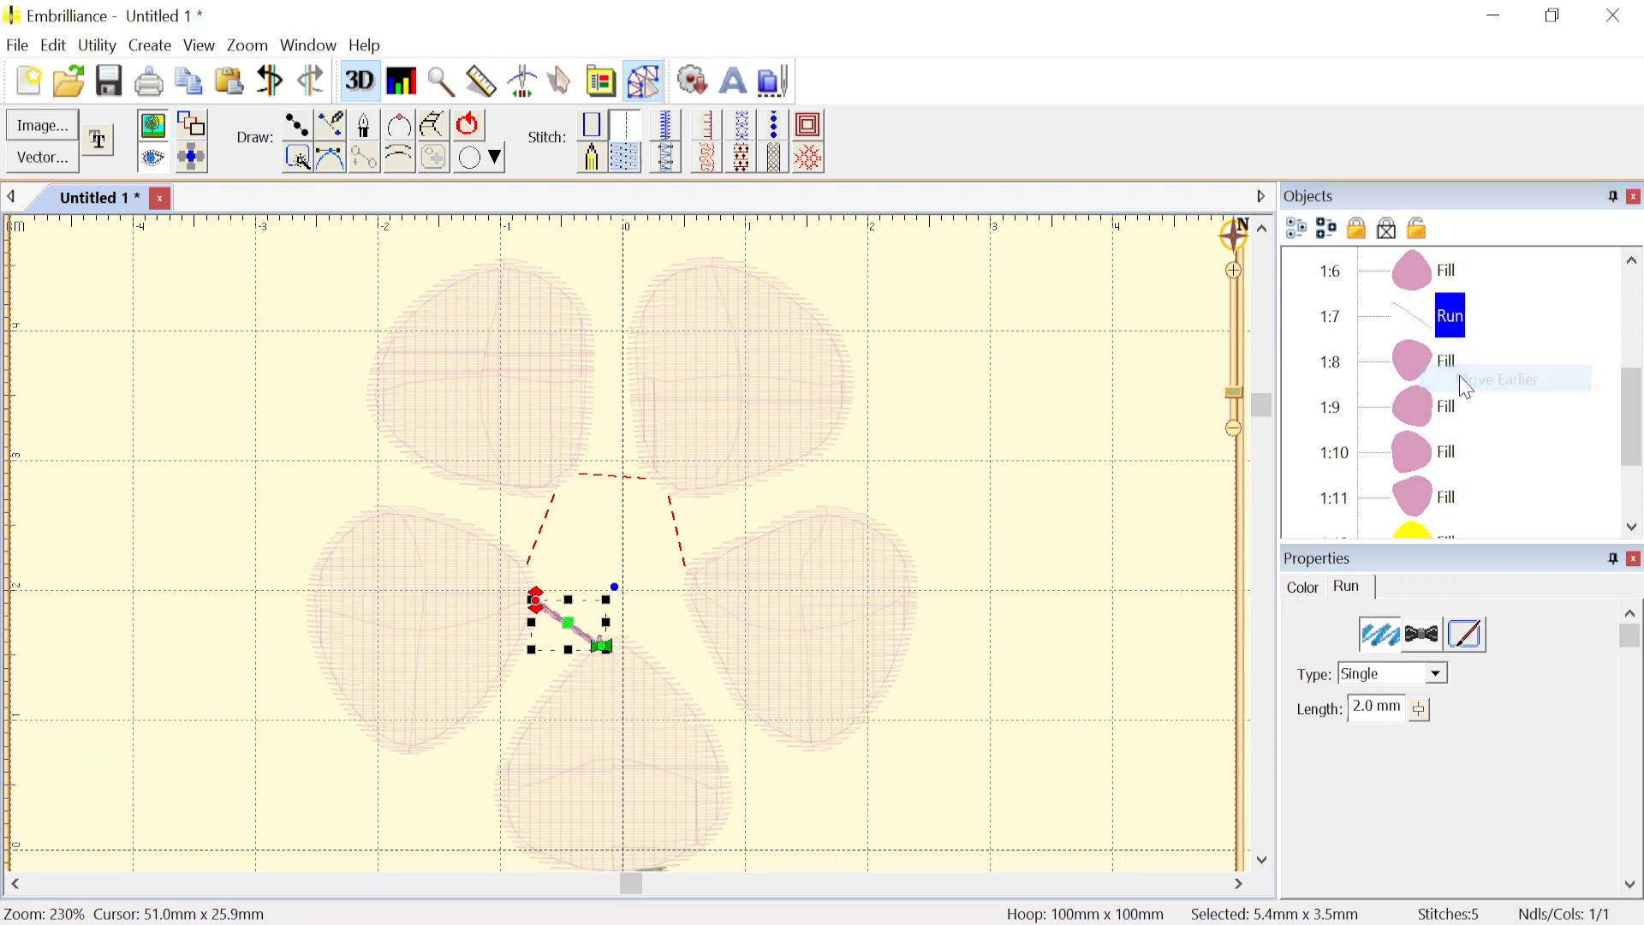
- Draw a straight line from the lower-left petal's inner corner to the upper-left petal, placed after the lower-left petal in stitch order
left_click(306, 698)
left_click(676, 737)
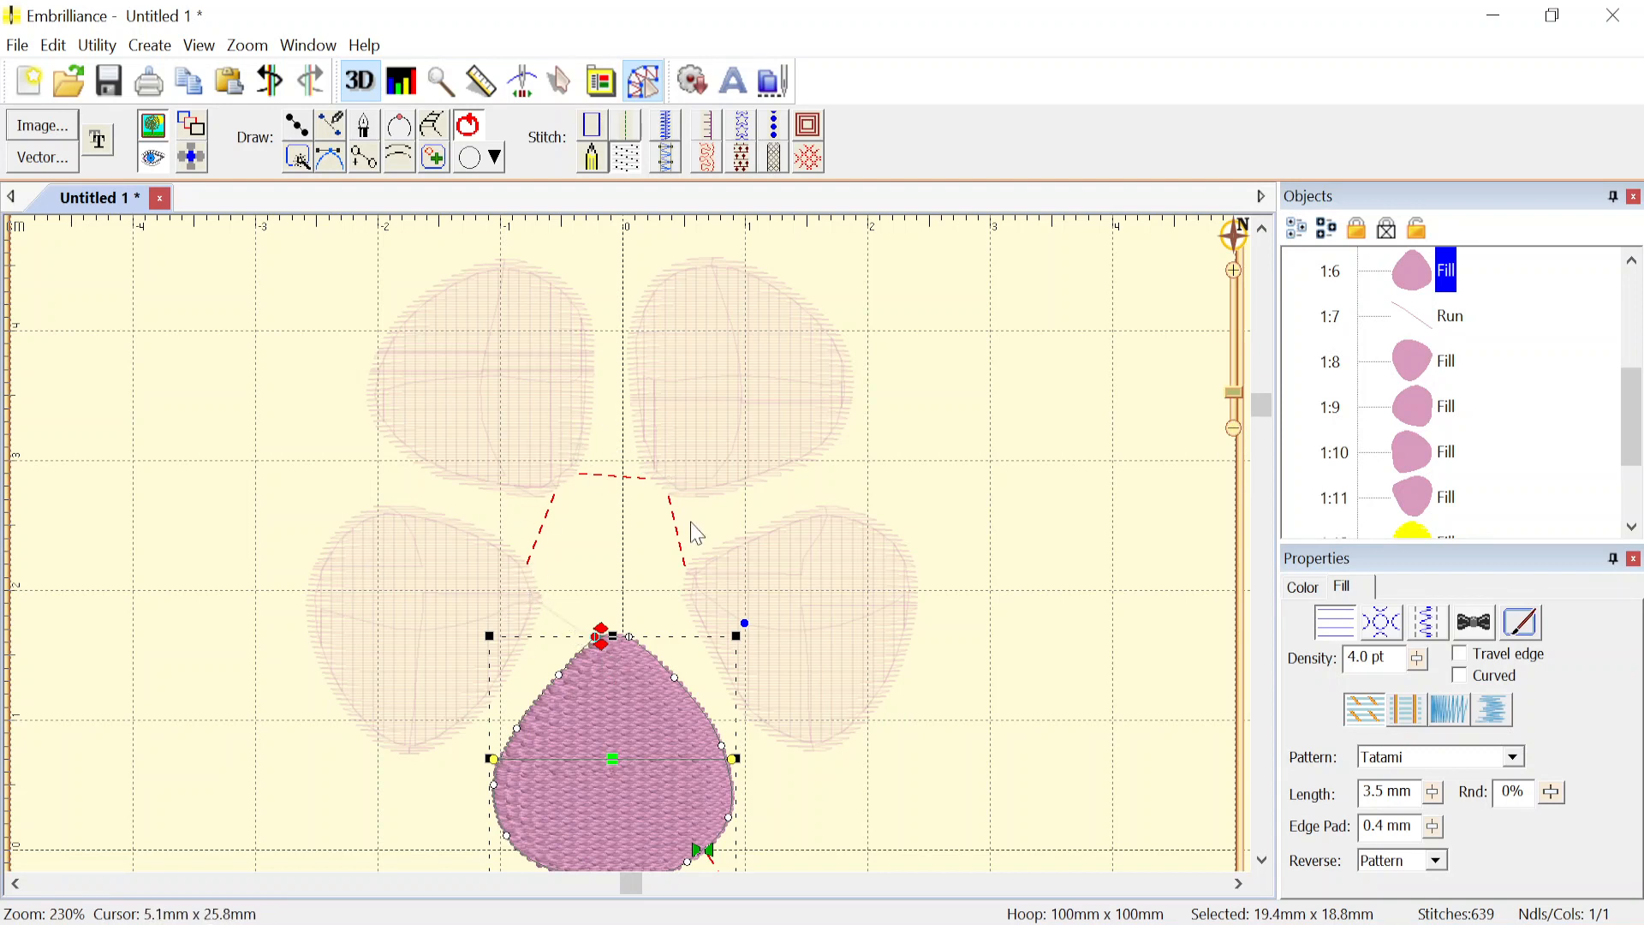
left_click(447, 565)
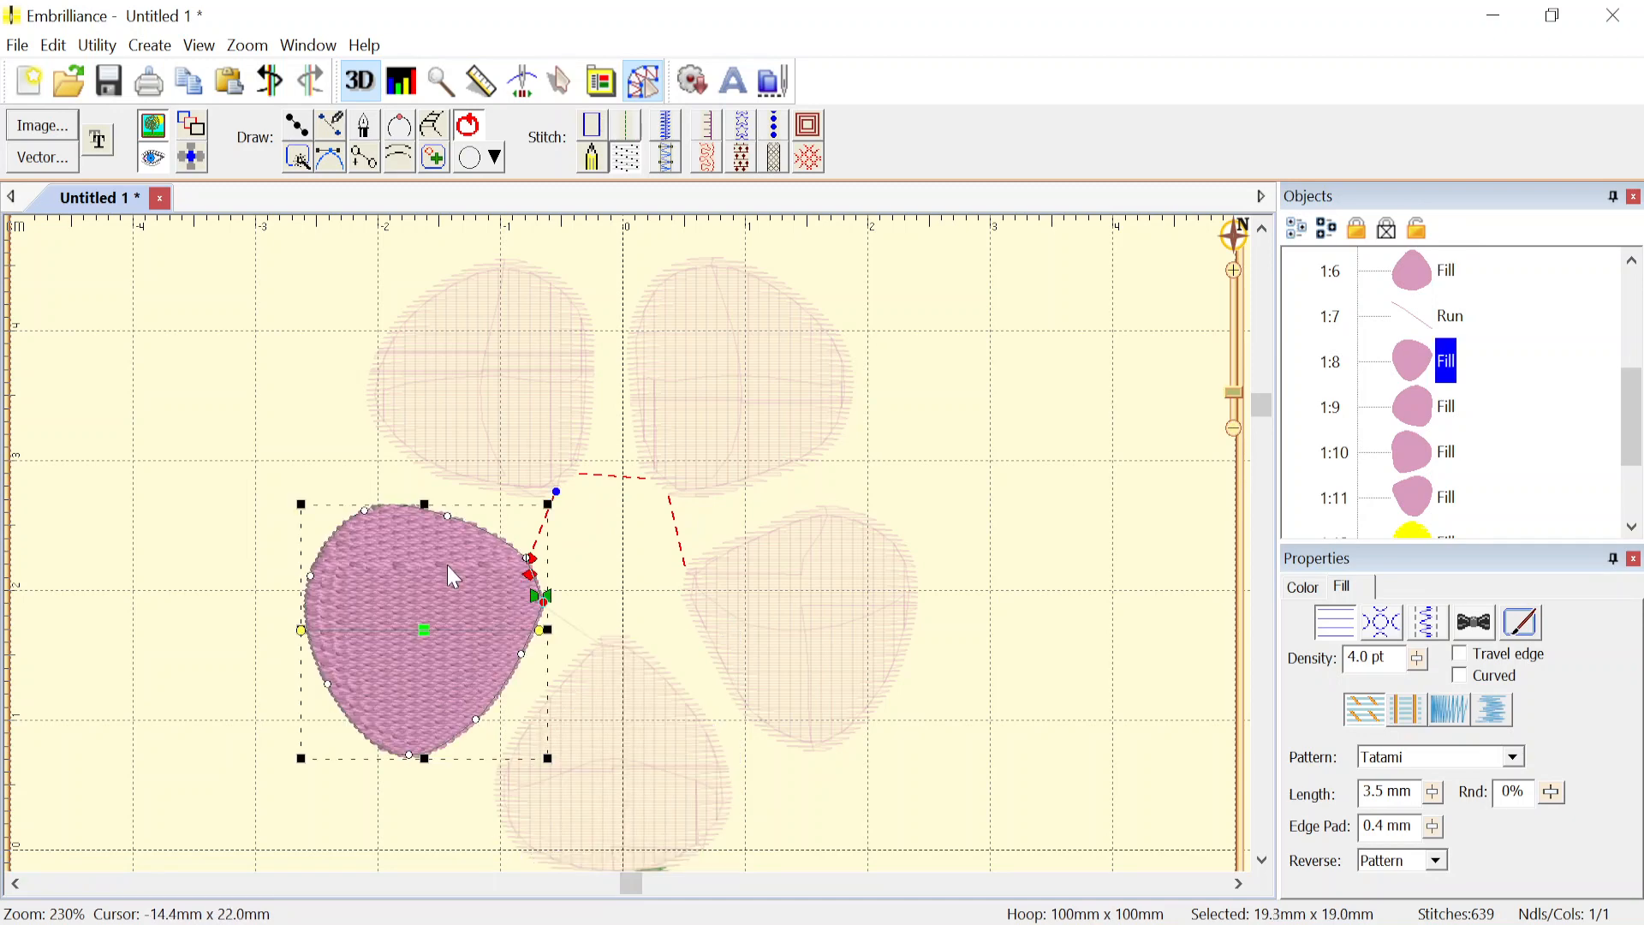
left_click(297, 125)
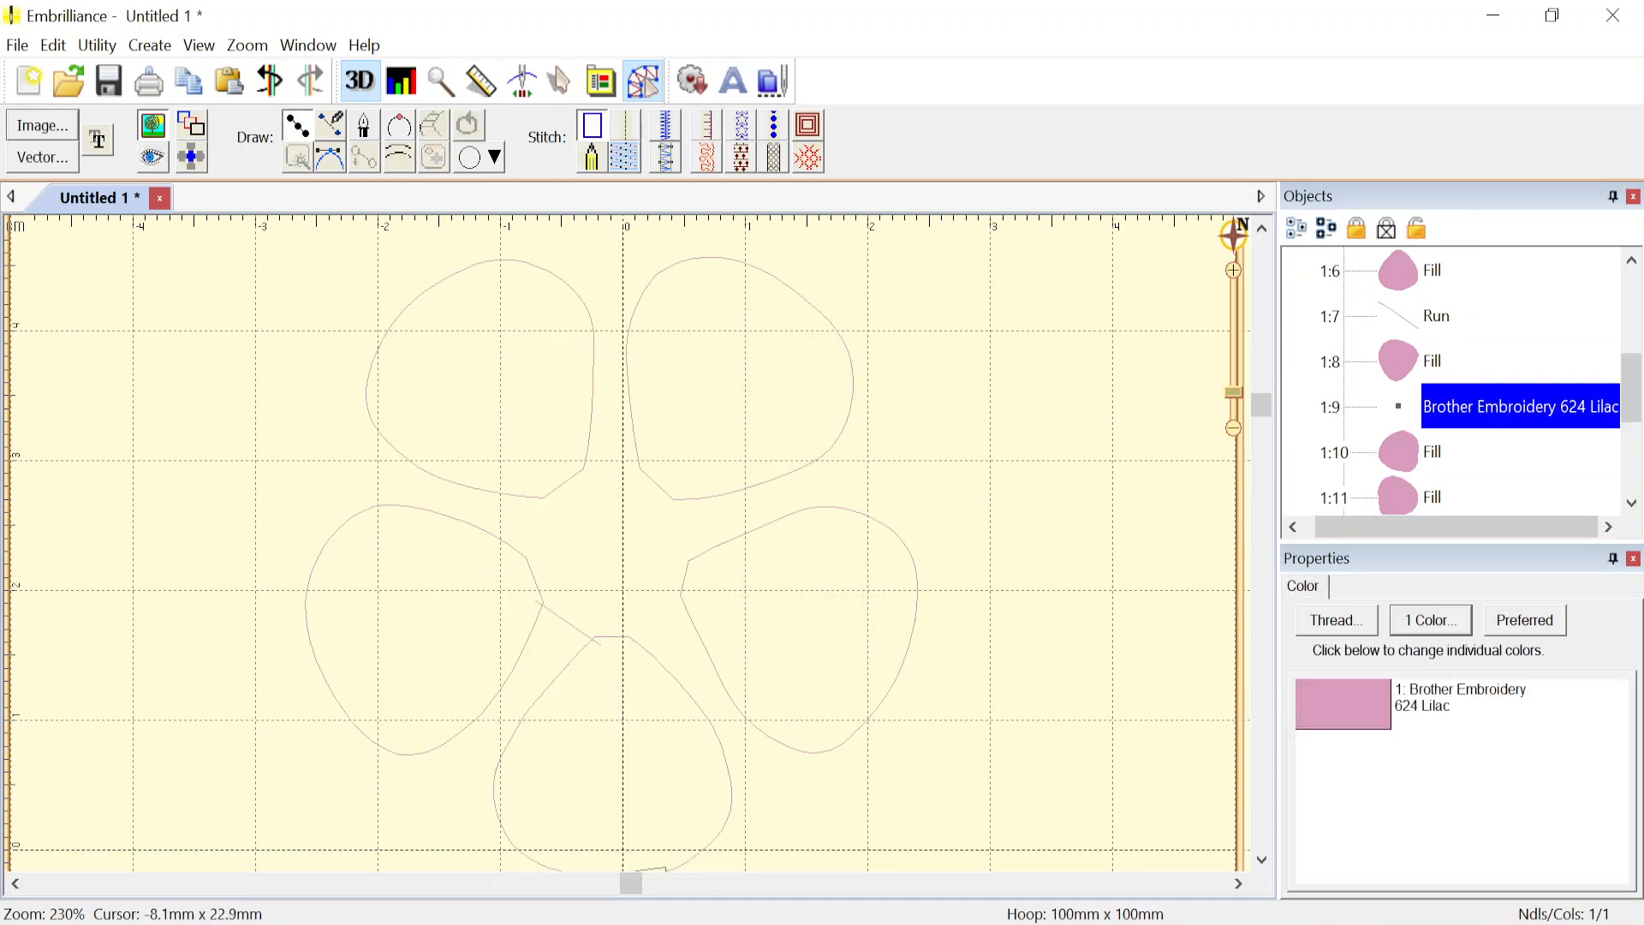
left_click(517, 558)
left_click(546, 486)
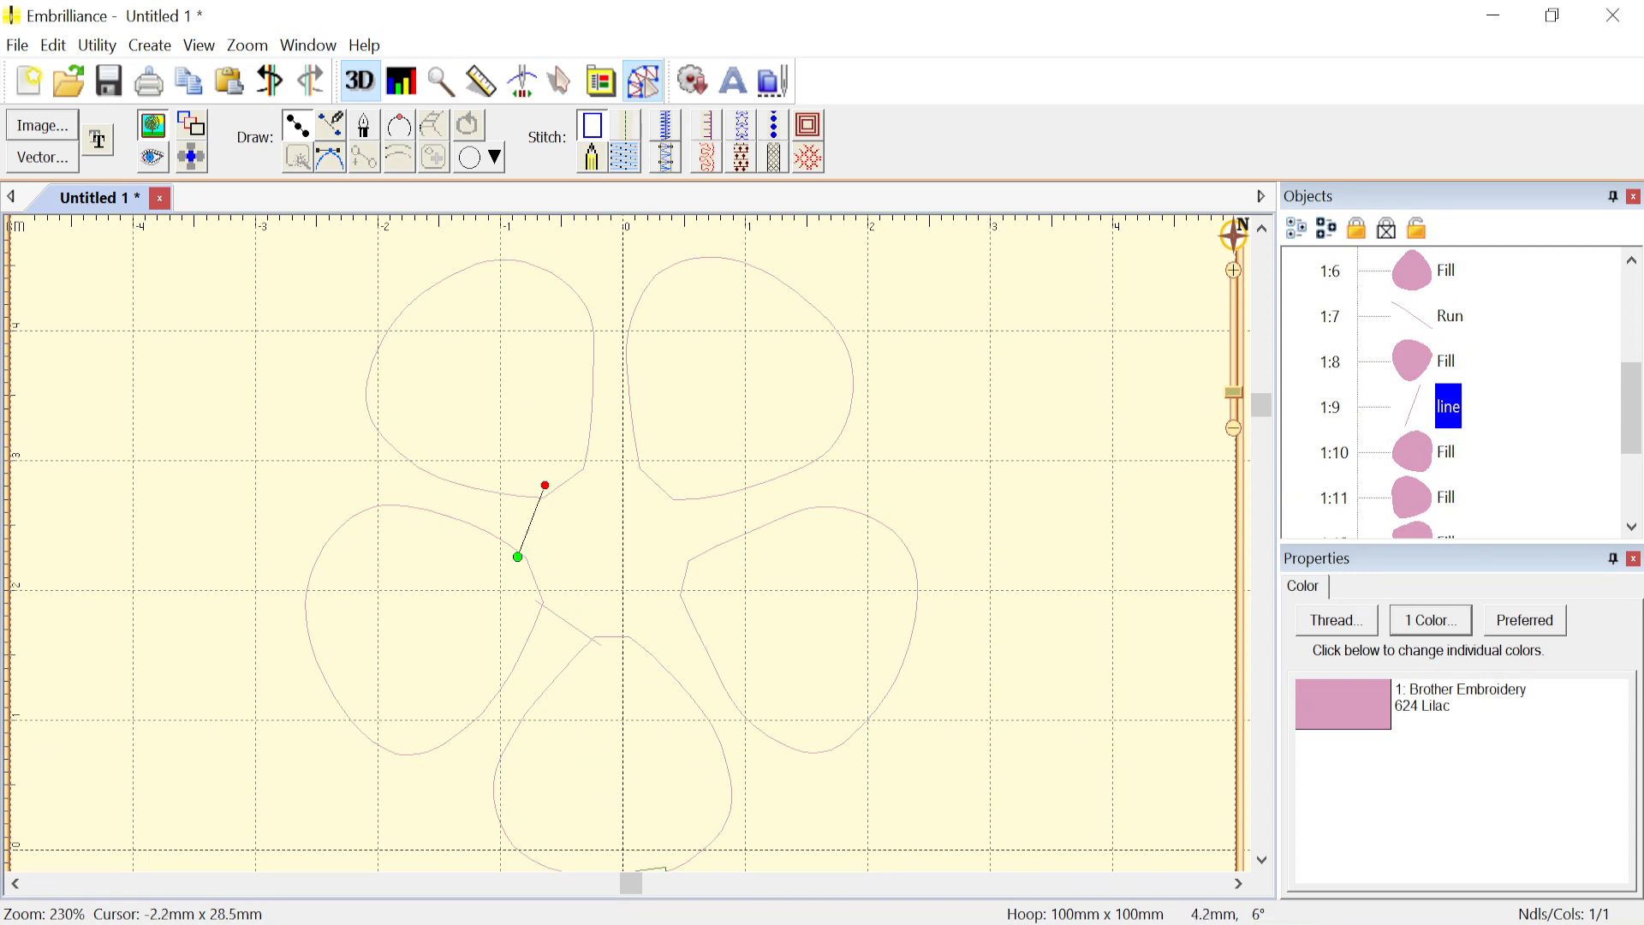
key("Return")
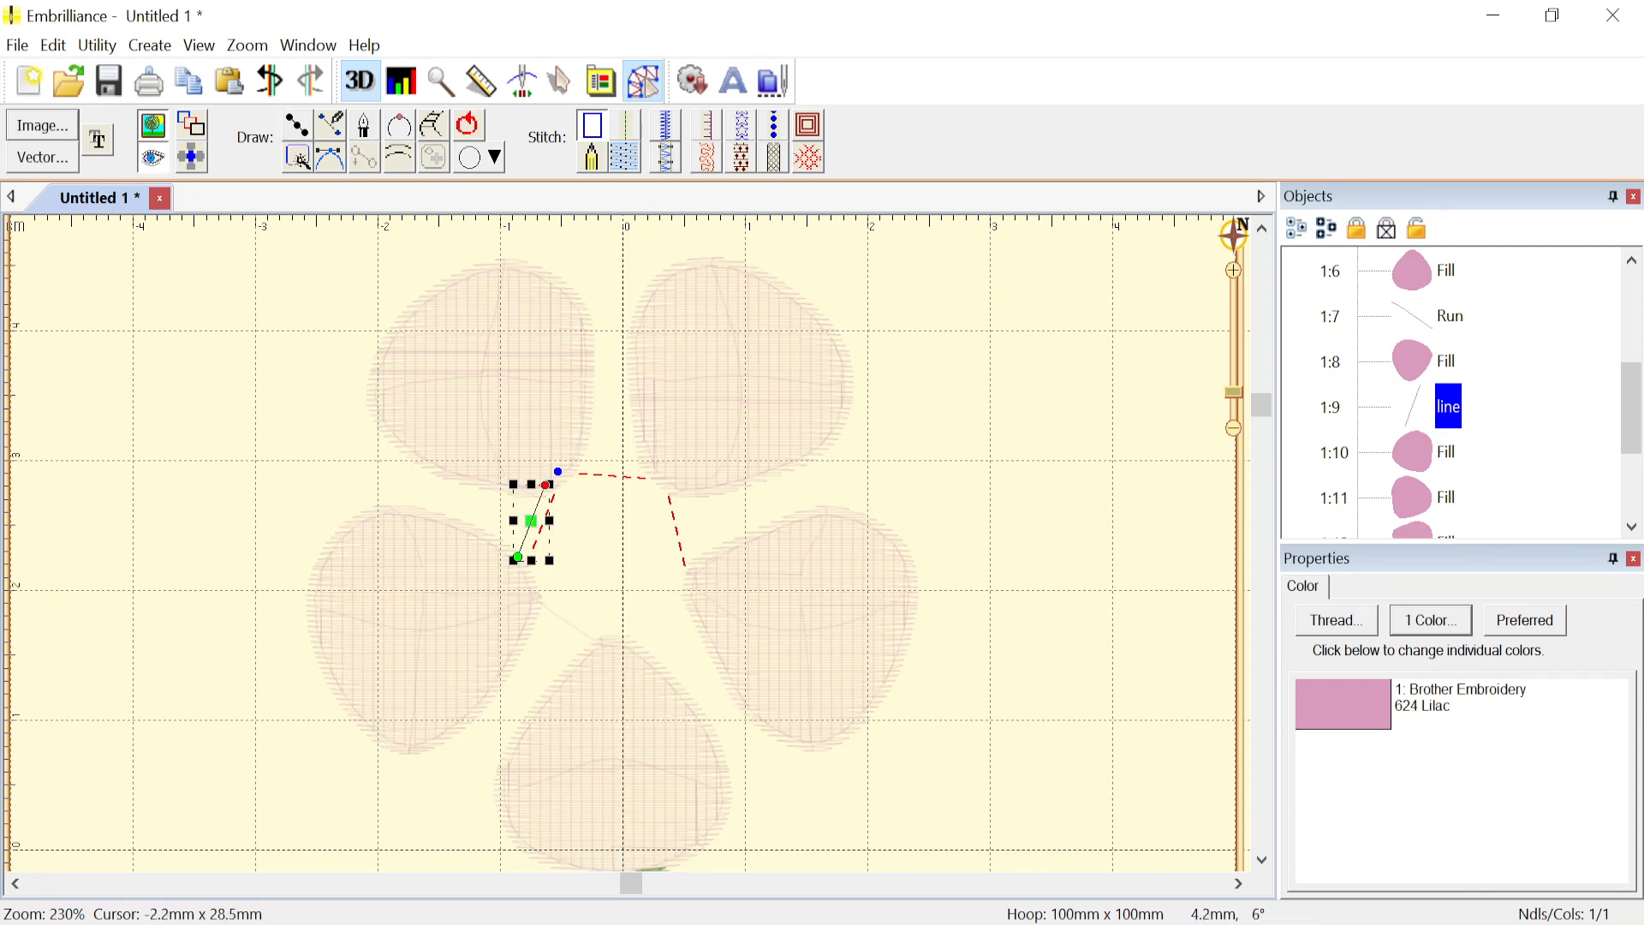
- Draw a straight line linking the upper-left petal's exit to the upper-right petal's entry, ordered after the upper-left petal
left_click(566, 399)
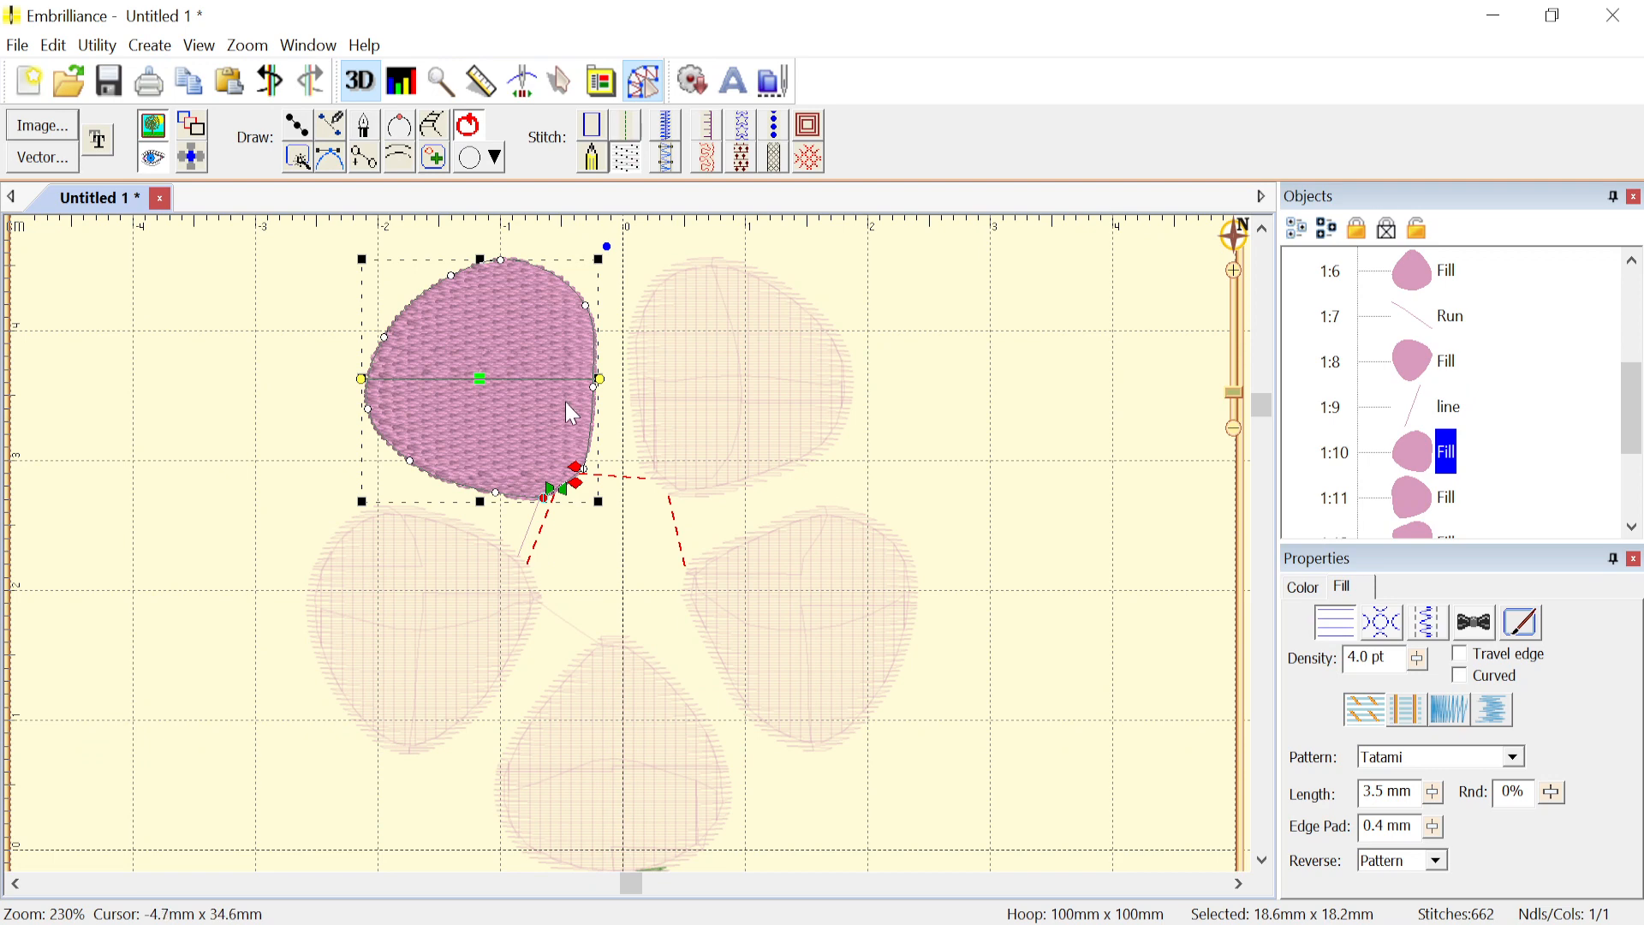
left_click(297, 125)
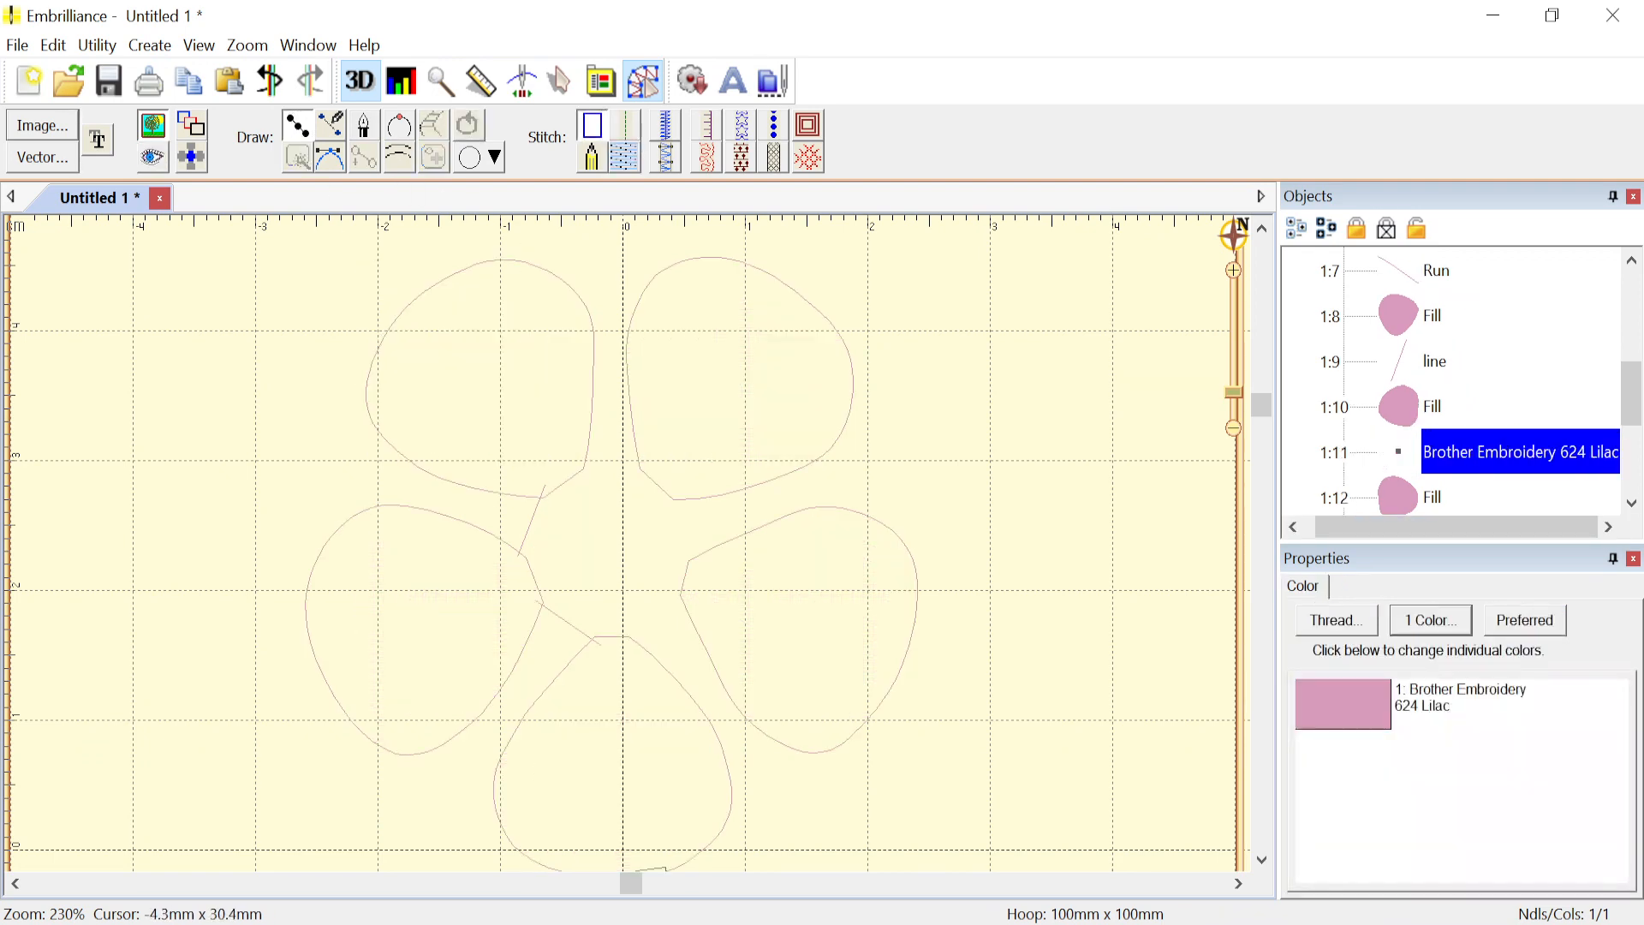
left_click(580, 463)
left_click(650, 460)
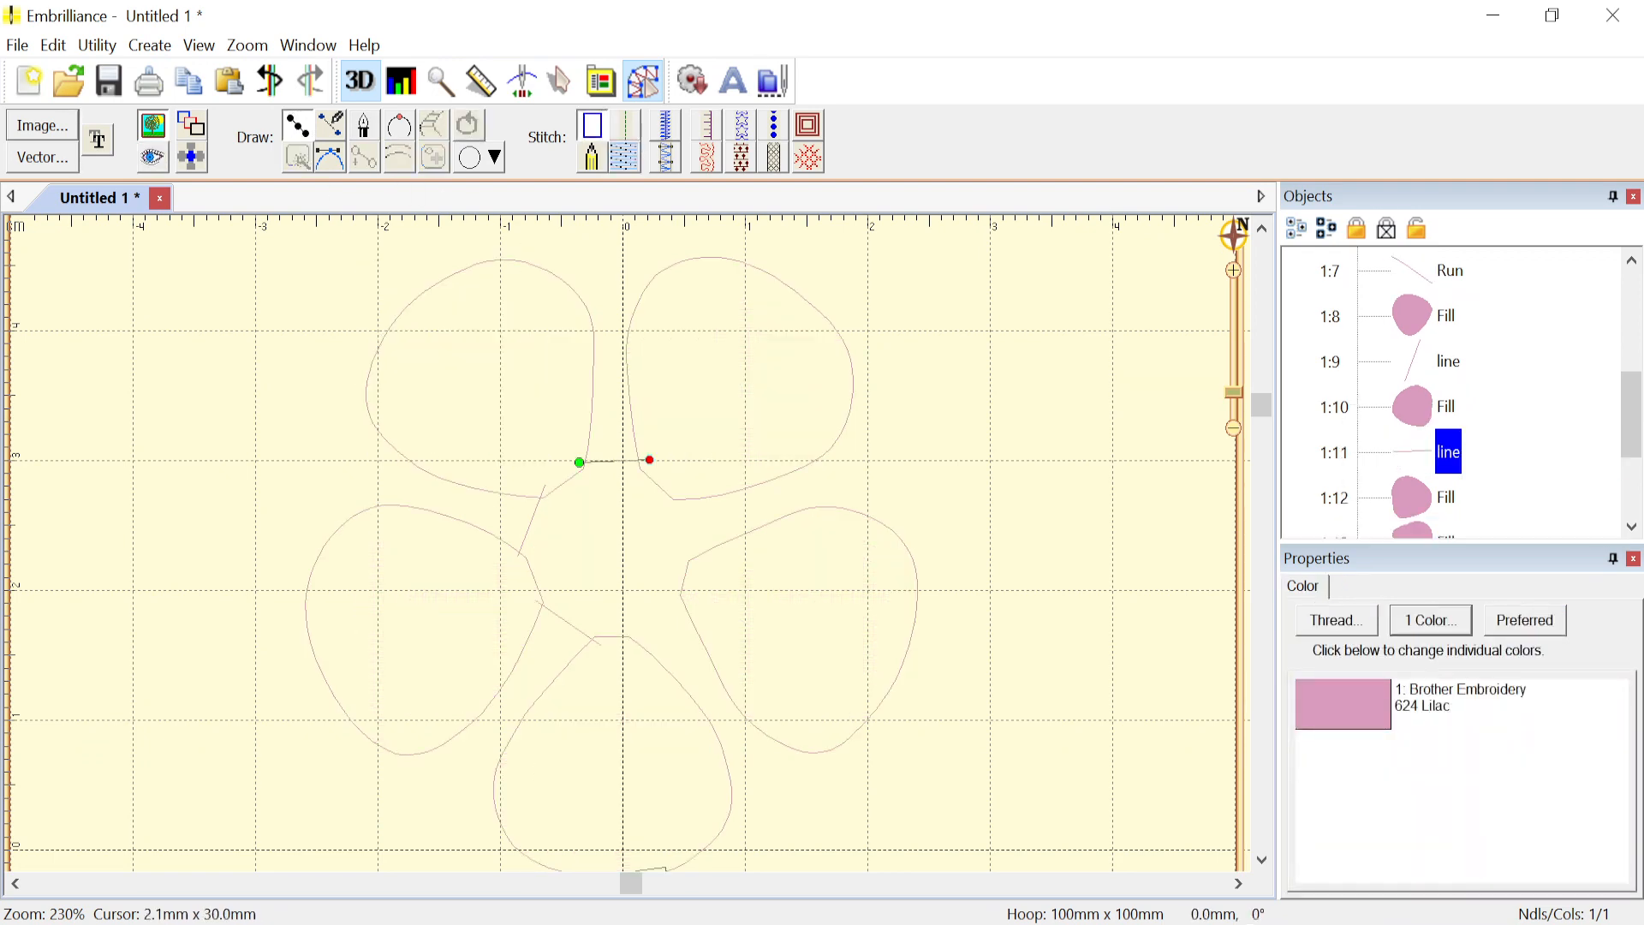
key("Return")
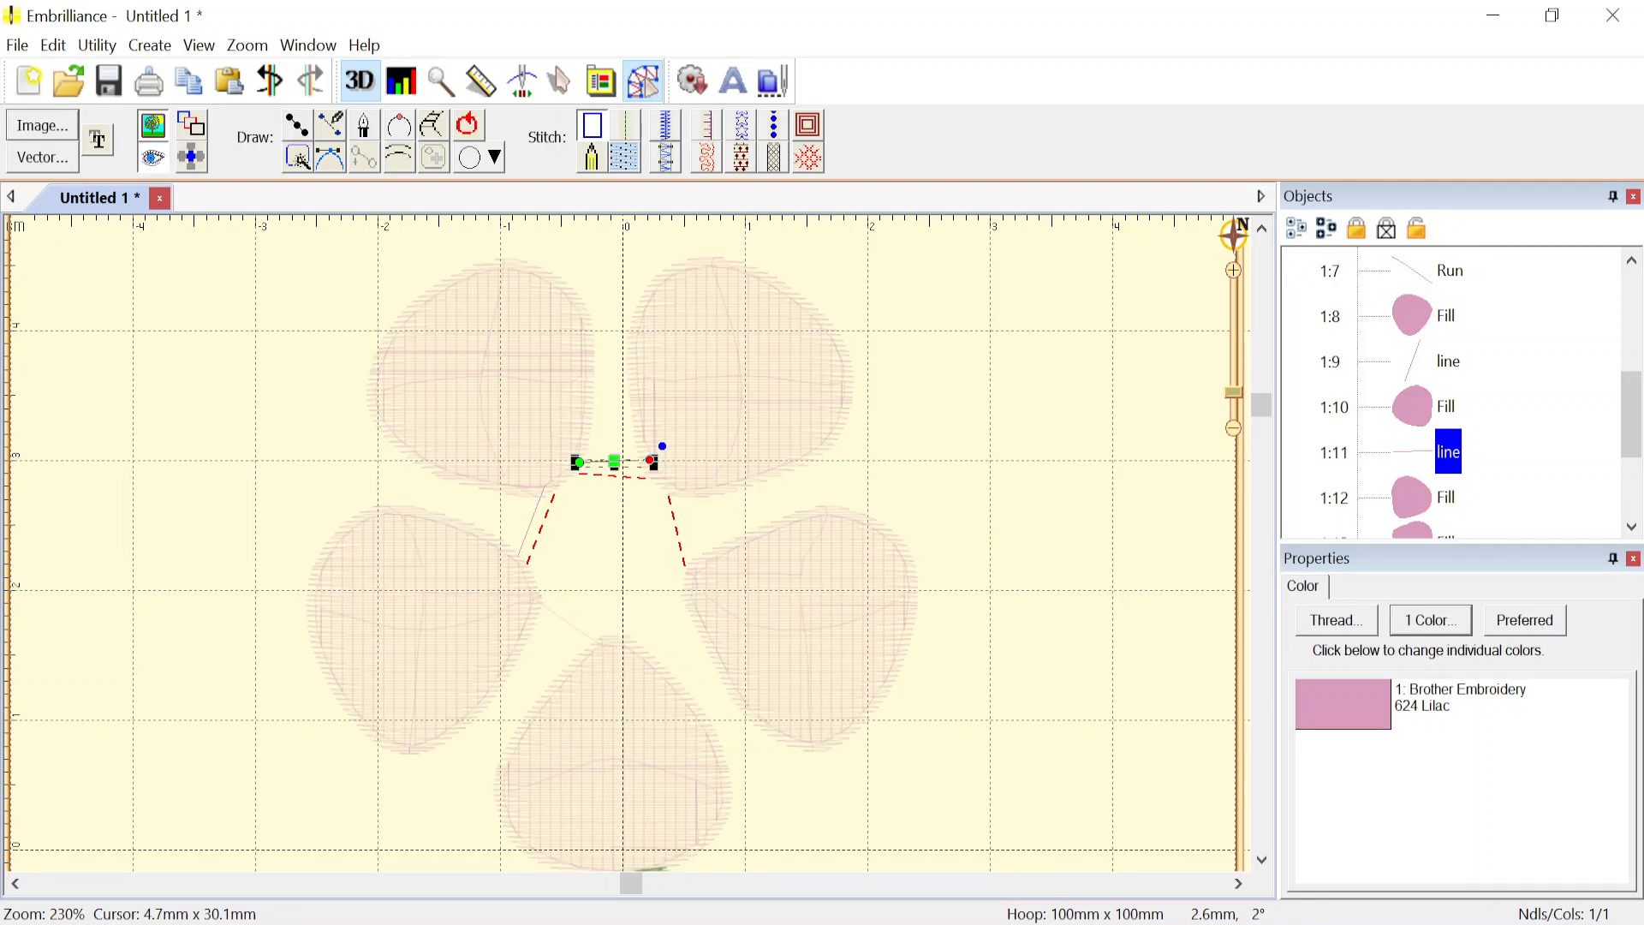
- Draw a straight line about 6 mm long from the upper-right petal's exit to the lower-right petal's entry, ordered after the upper-right petal
left_click(759, 458)
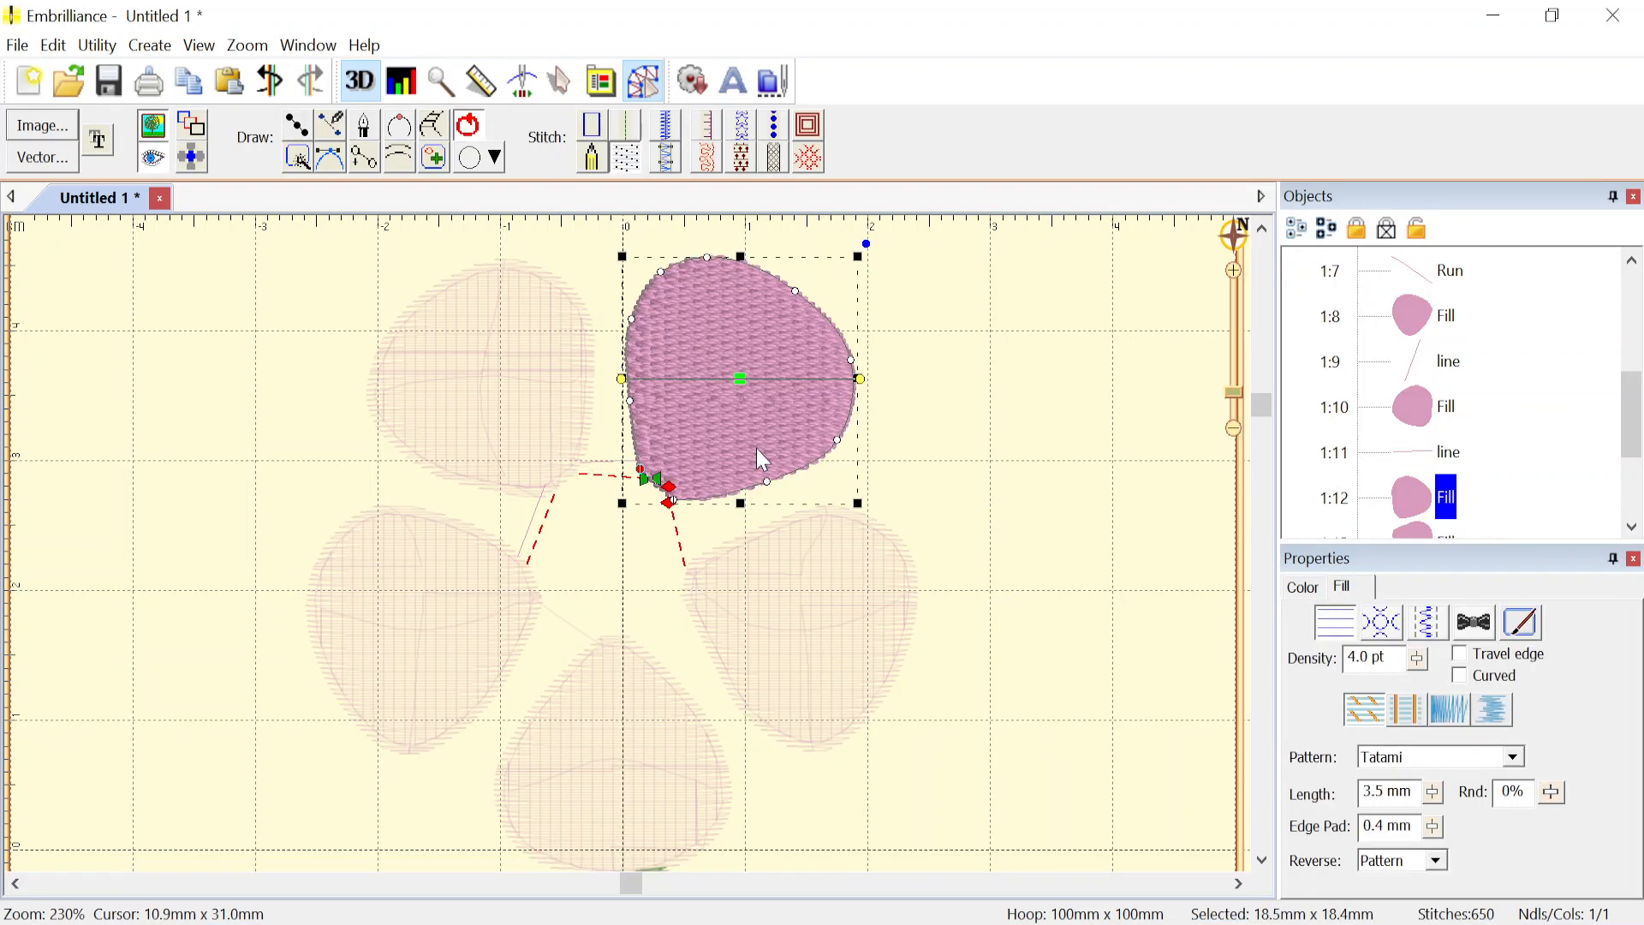
left_click(299, 127)
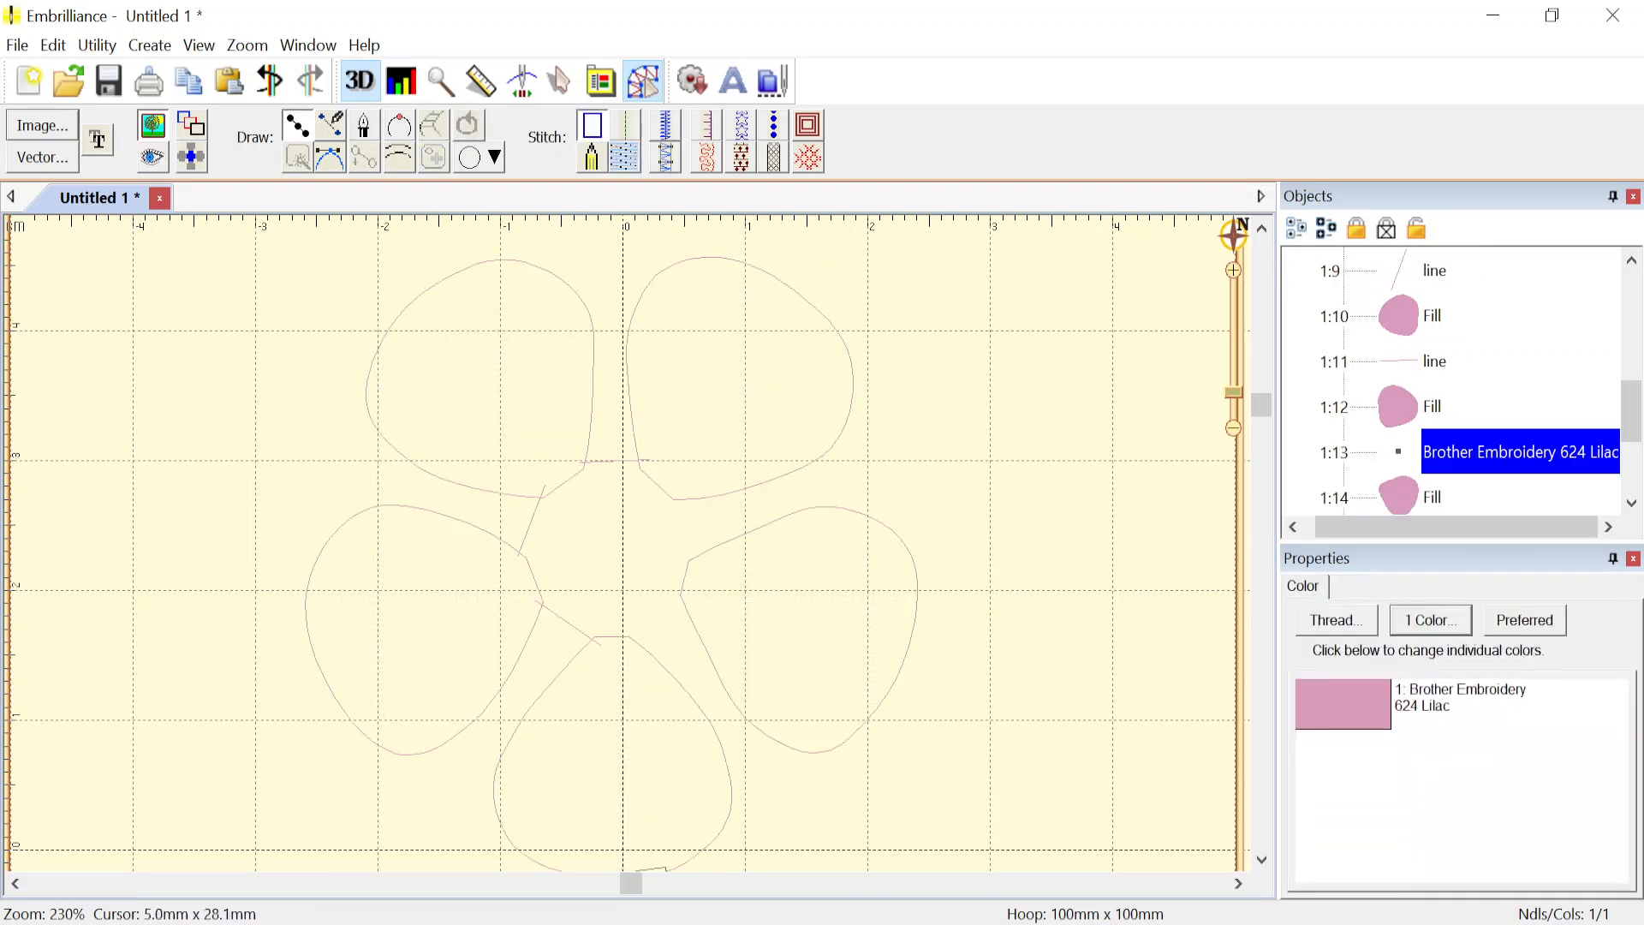
left_click(682, 491)
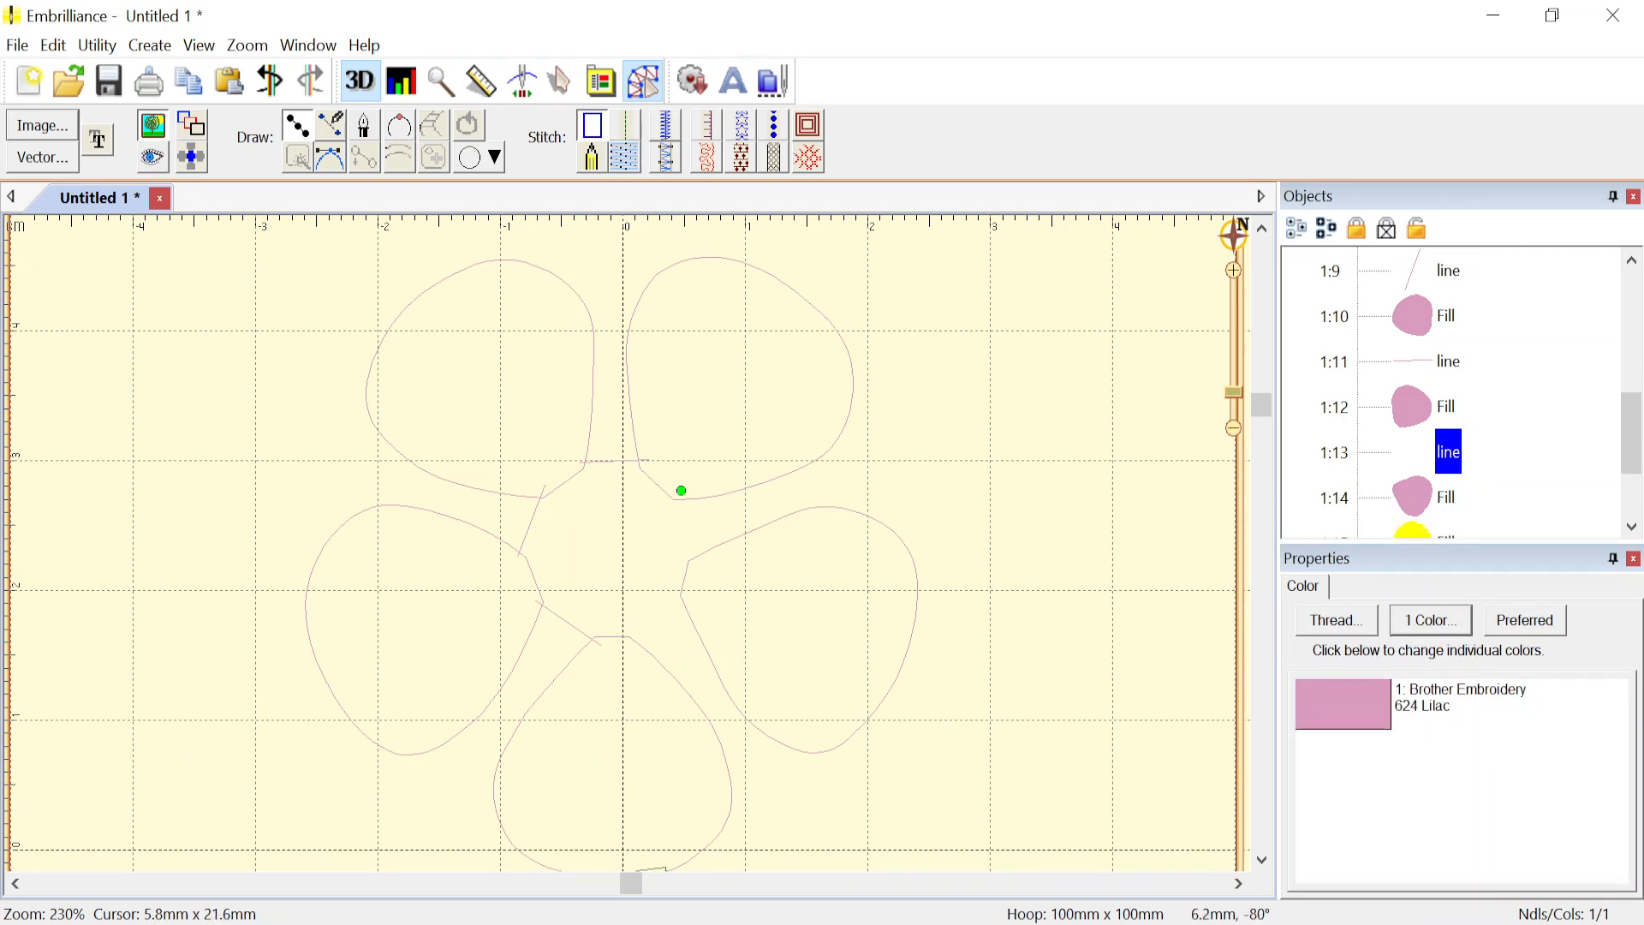
left_click(696, 566)
key("Return")
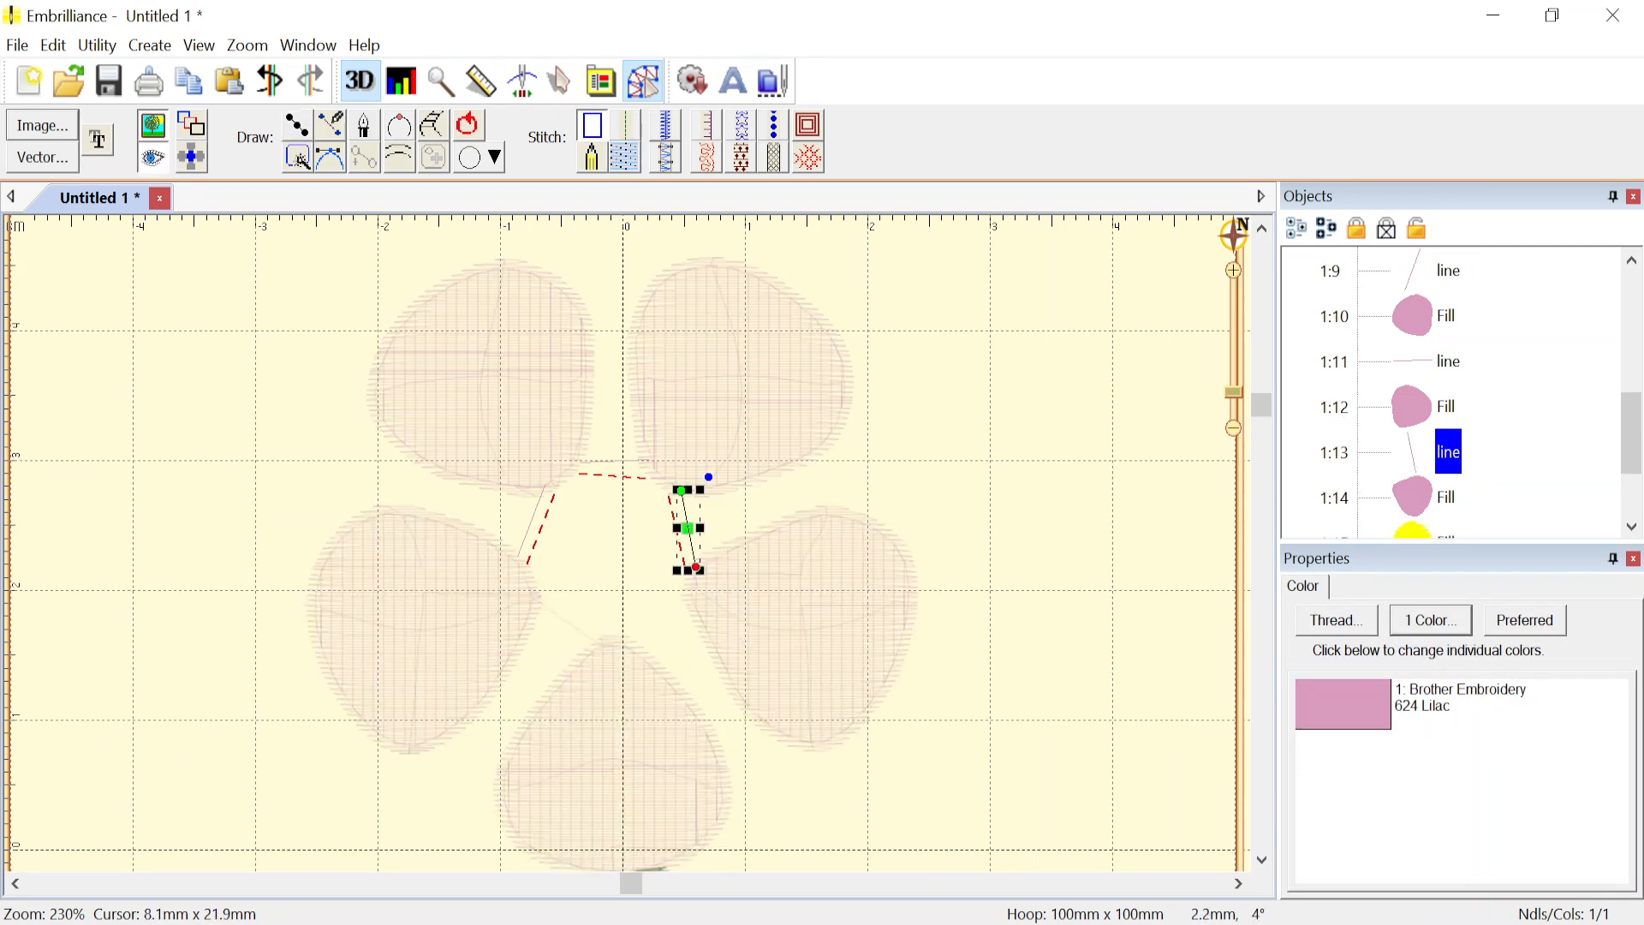
- Convert the three remaining connecting lines between the petals to Single runs and check the petals' connections
left_click(1449, 272)
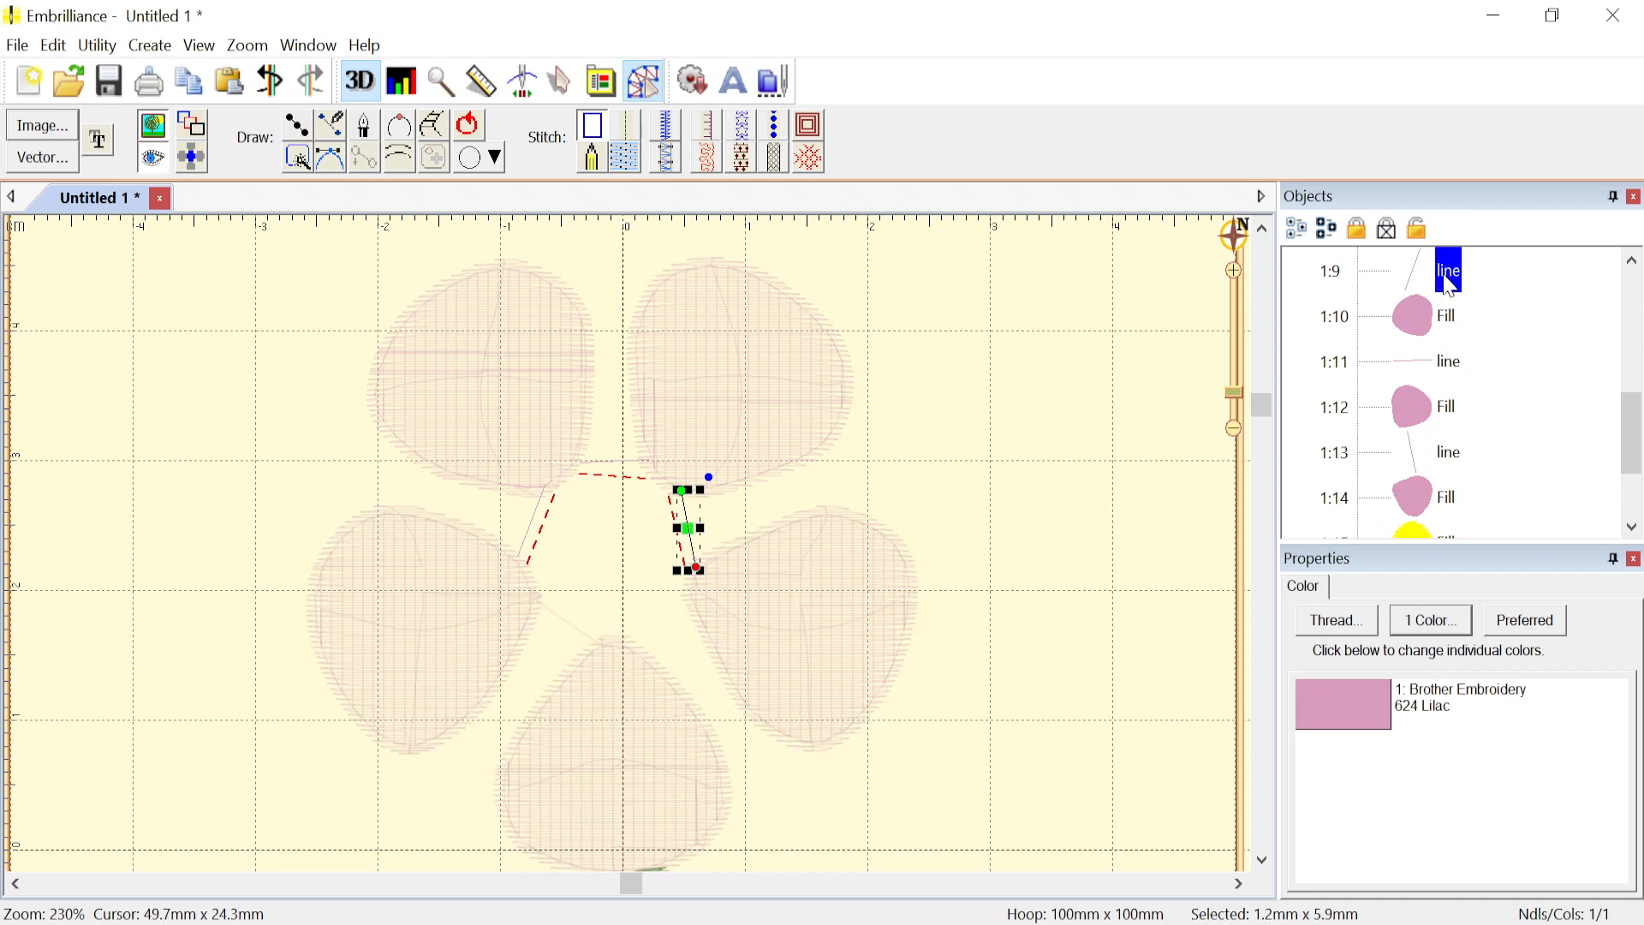
left_click(1454, 364, "ctrl")
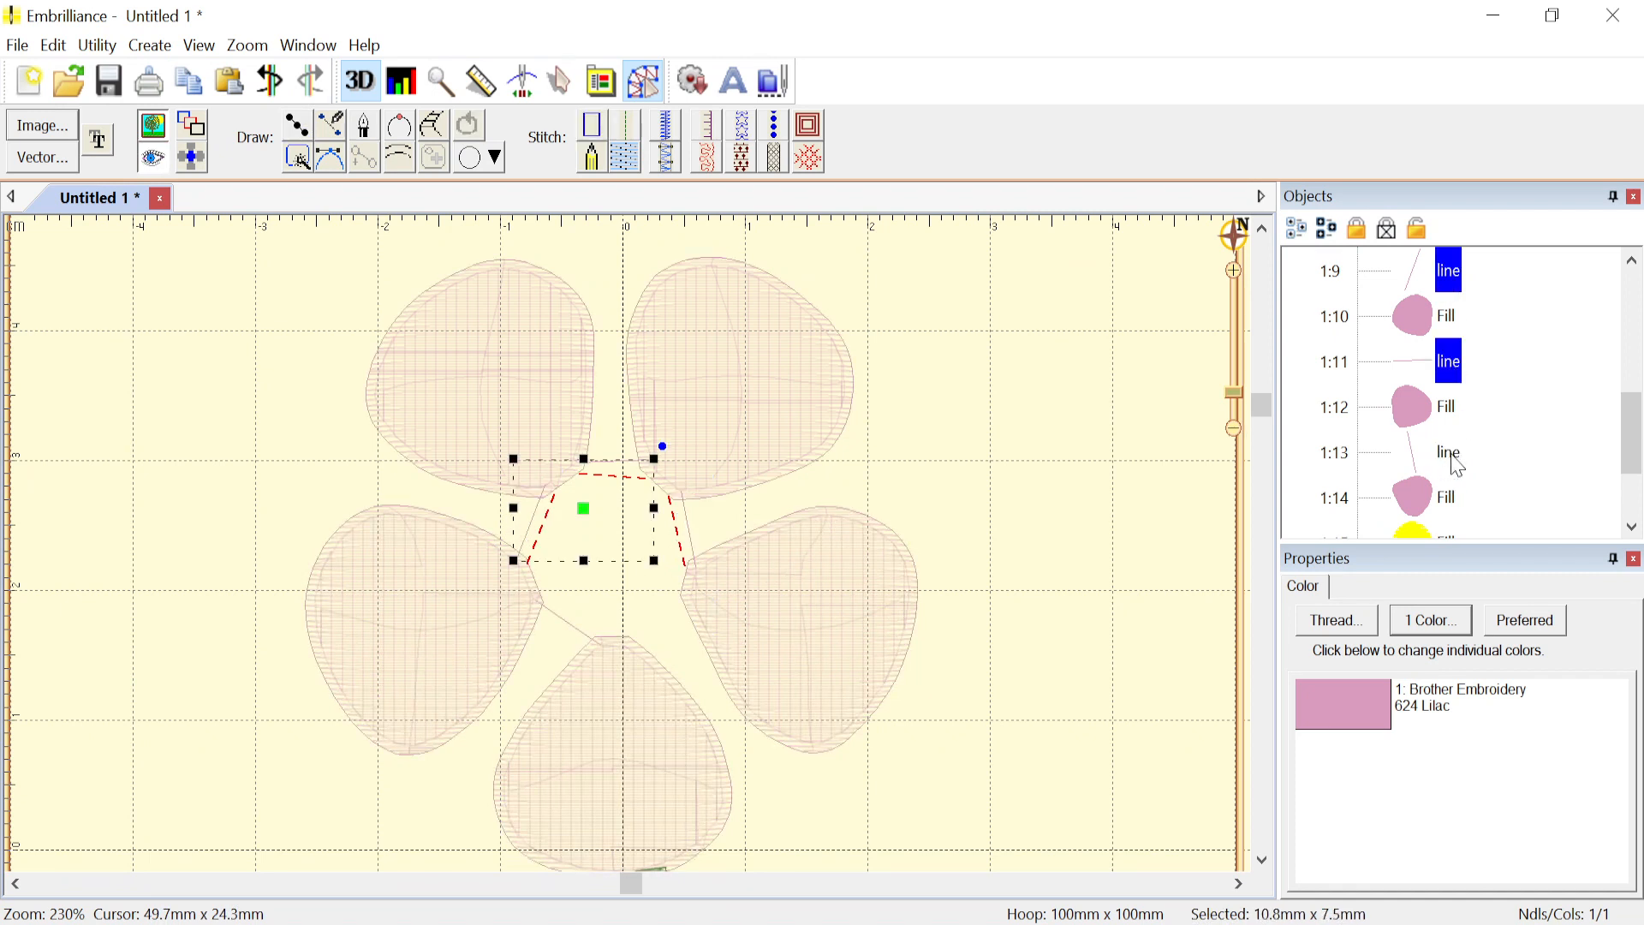
left_click(1454, 454, "ctrl")
left_click(634, 127)
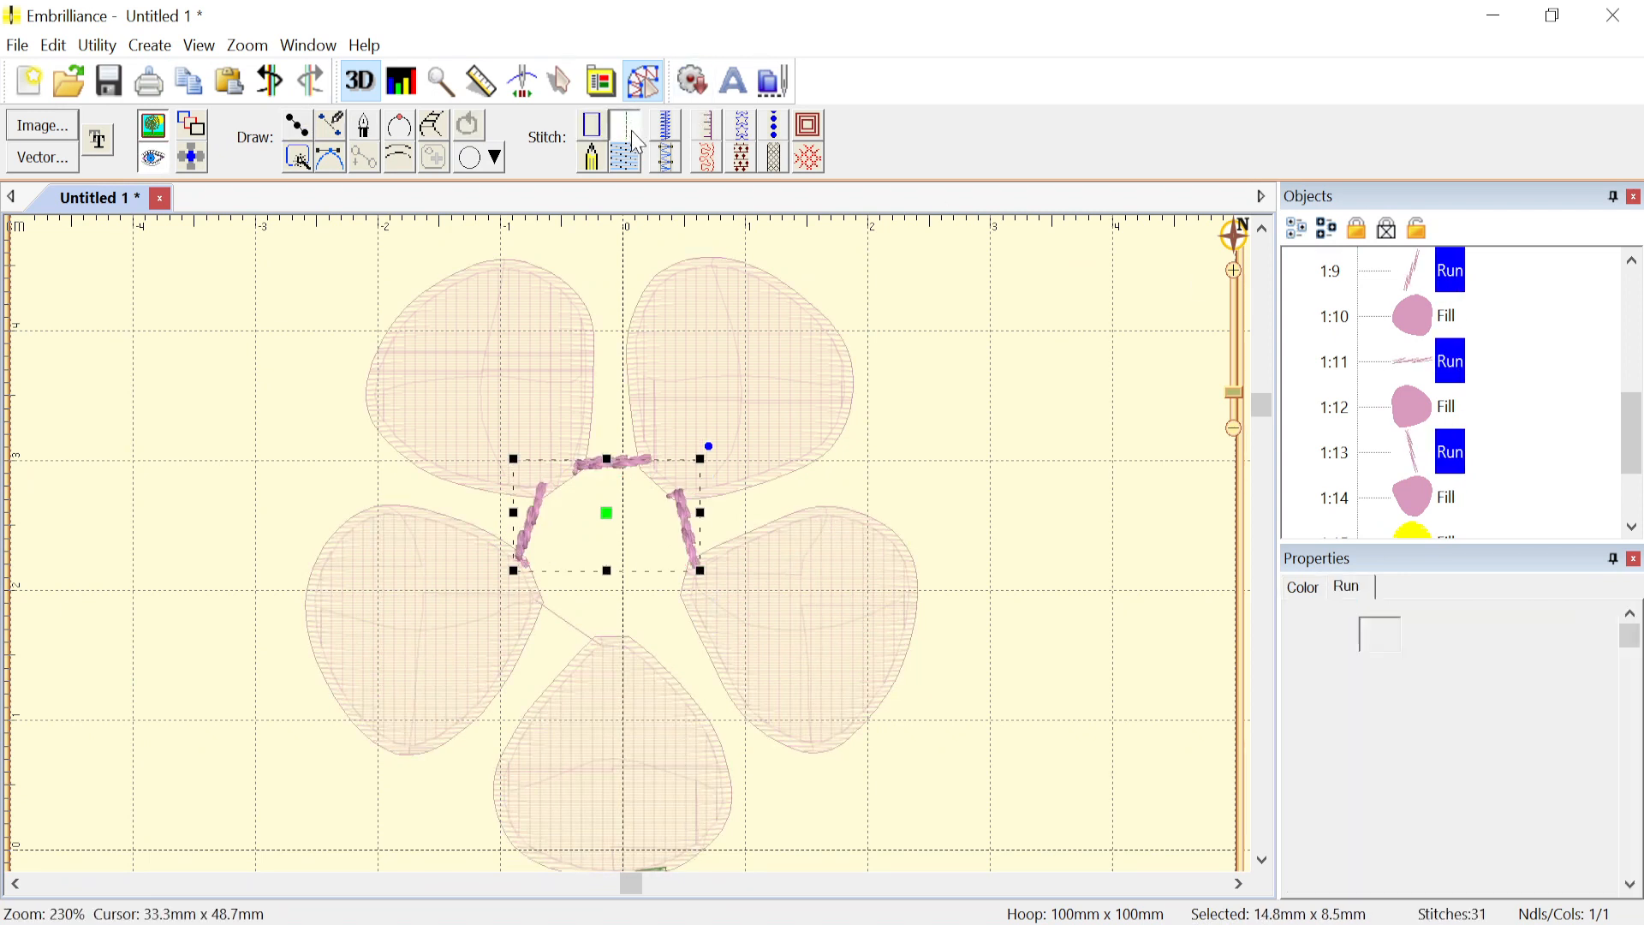
left_click(1436, 674)
left_click(1432, 702)
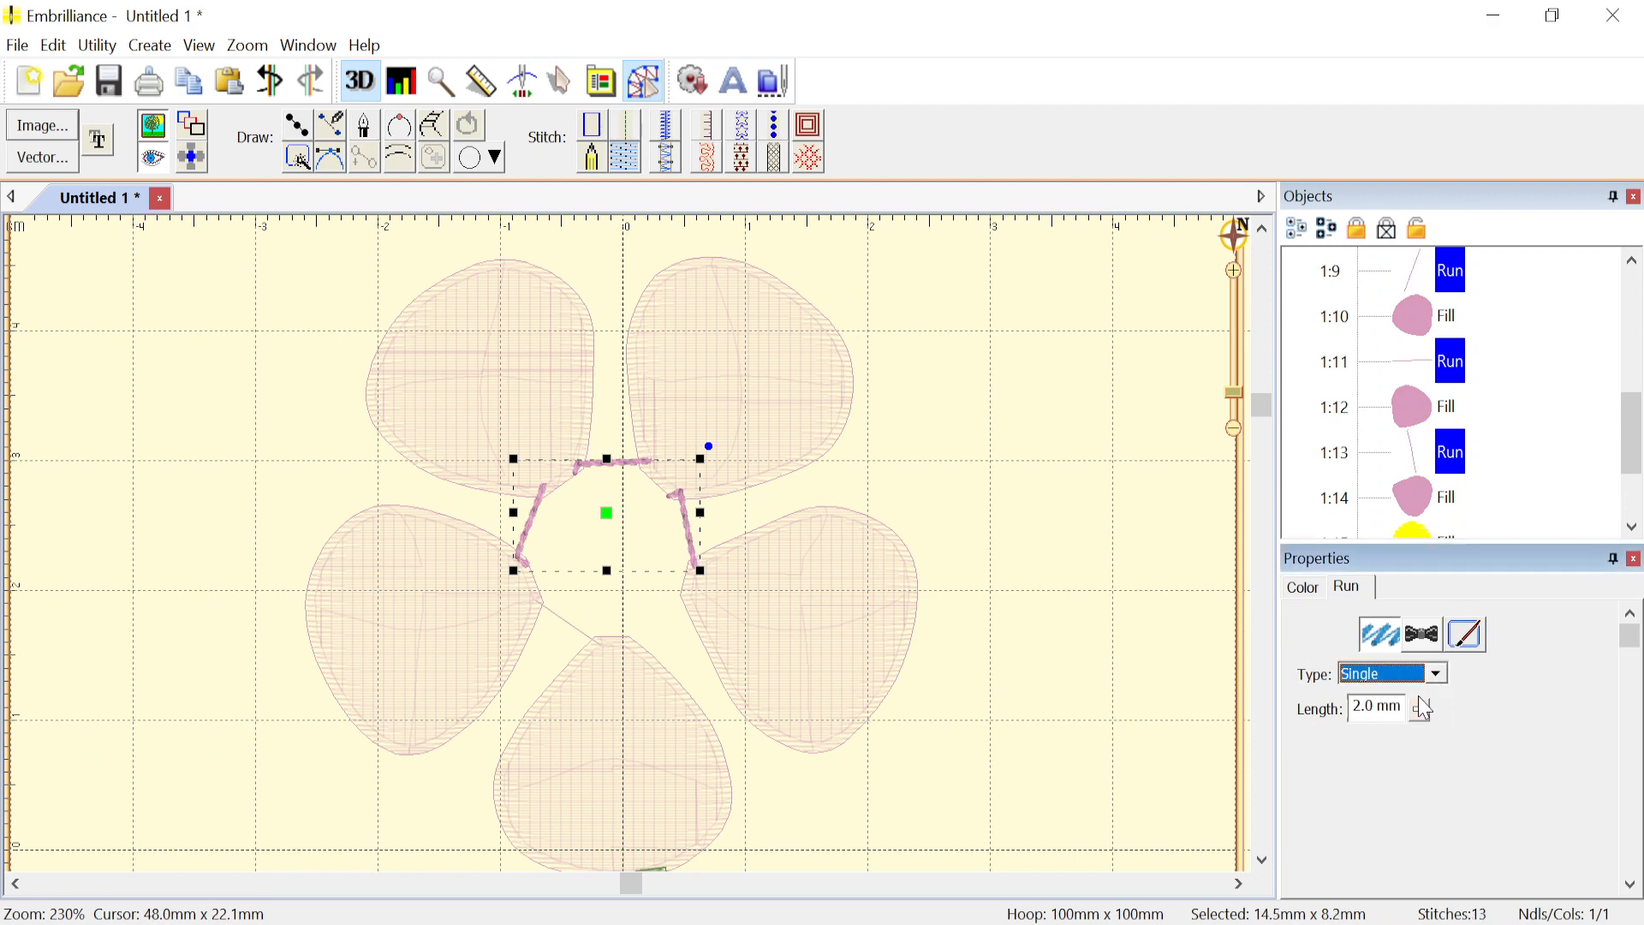
left_click(1015, 517)
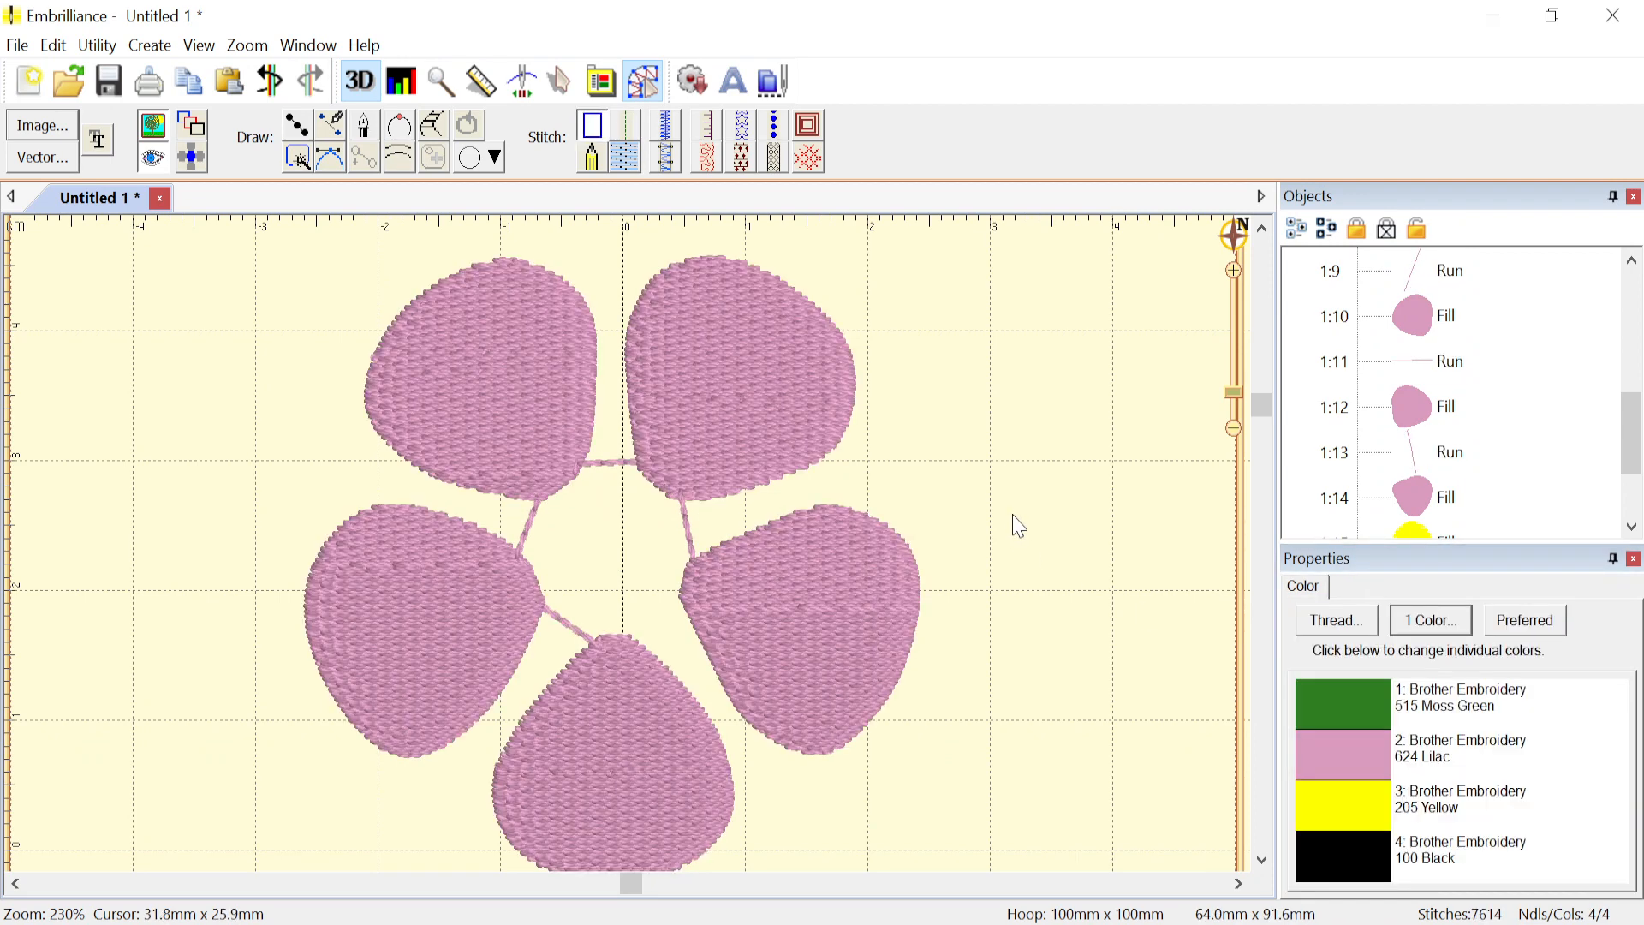
left_click(608, 755)
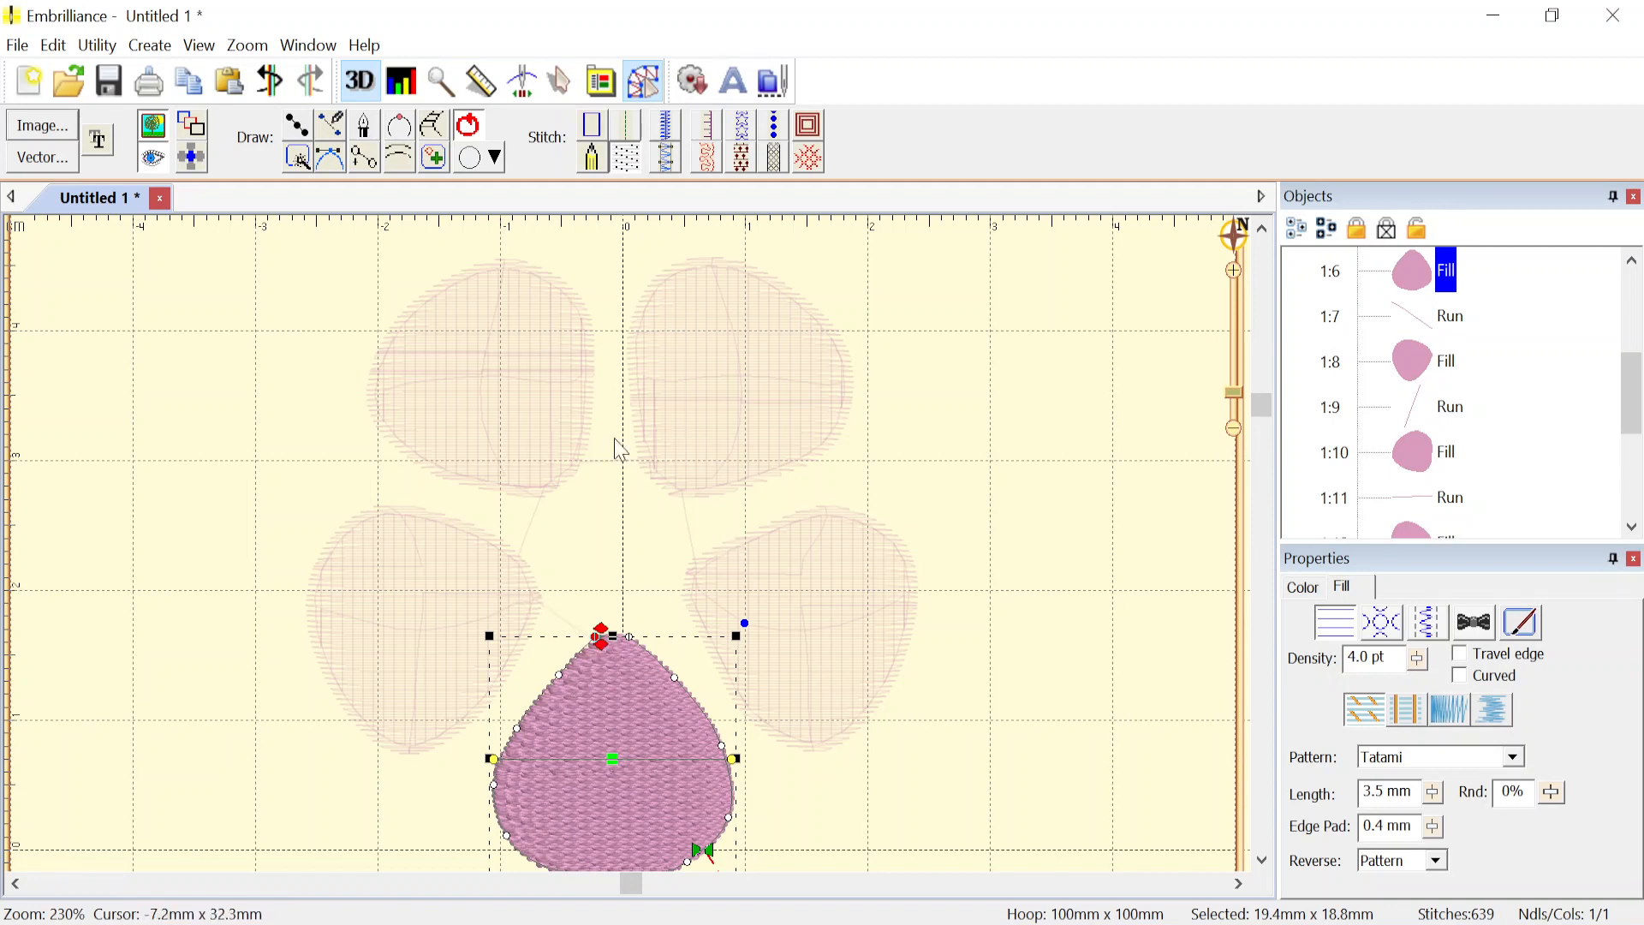
left_click(1005, 530)
- Unlock and show the yellow centre fill and the black satin border, and select the black run outline between them
left_click_drag(1632, 387, 1638, 508)
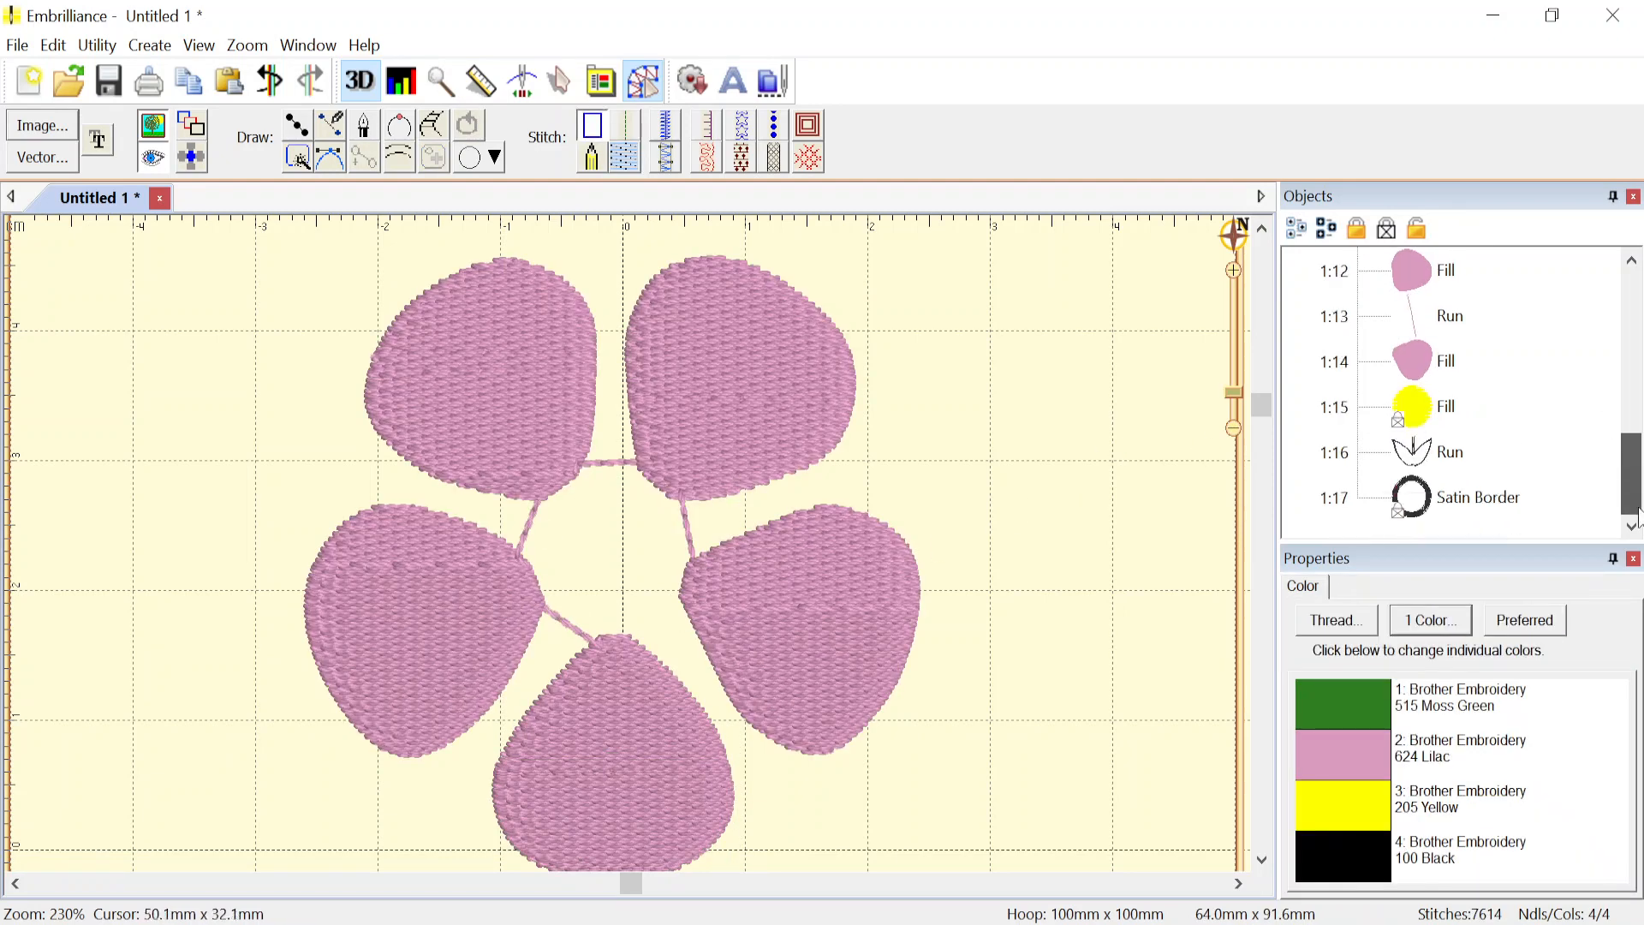
left_click(1447, 407)
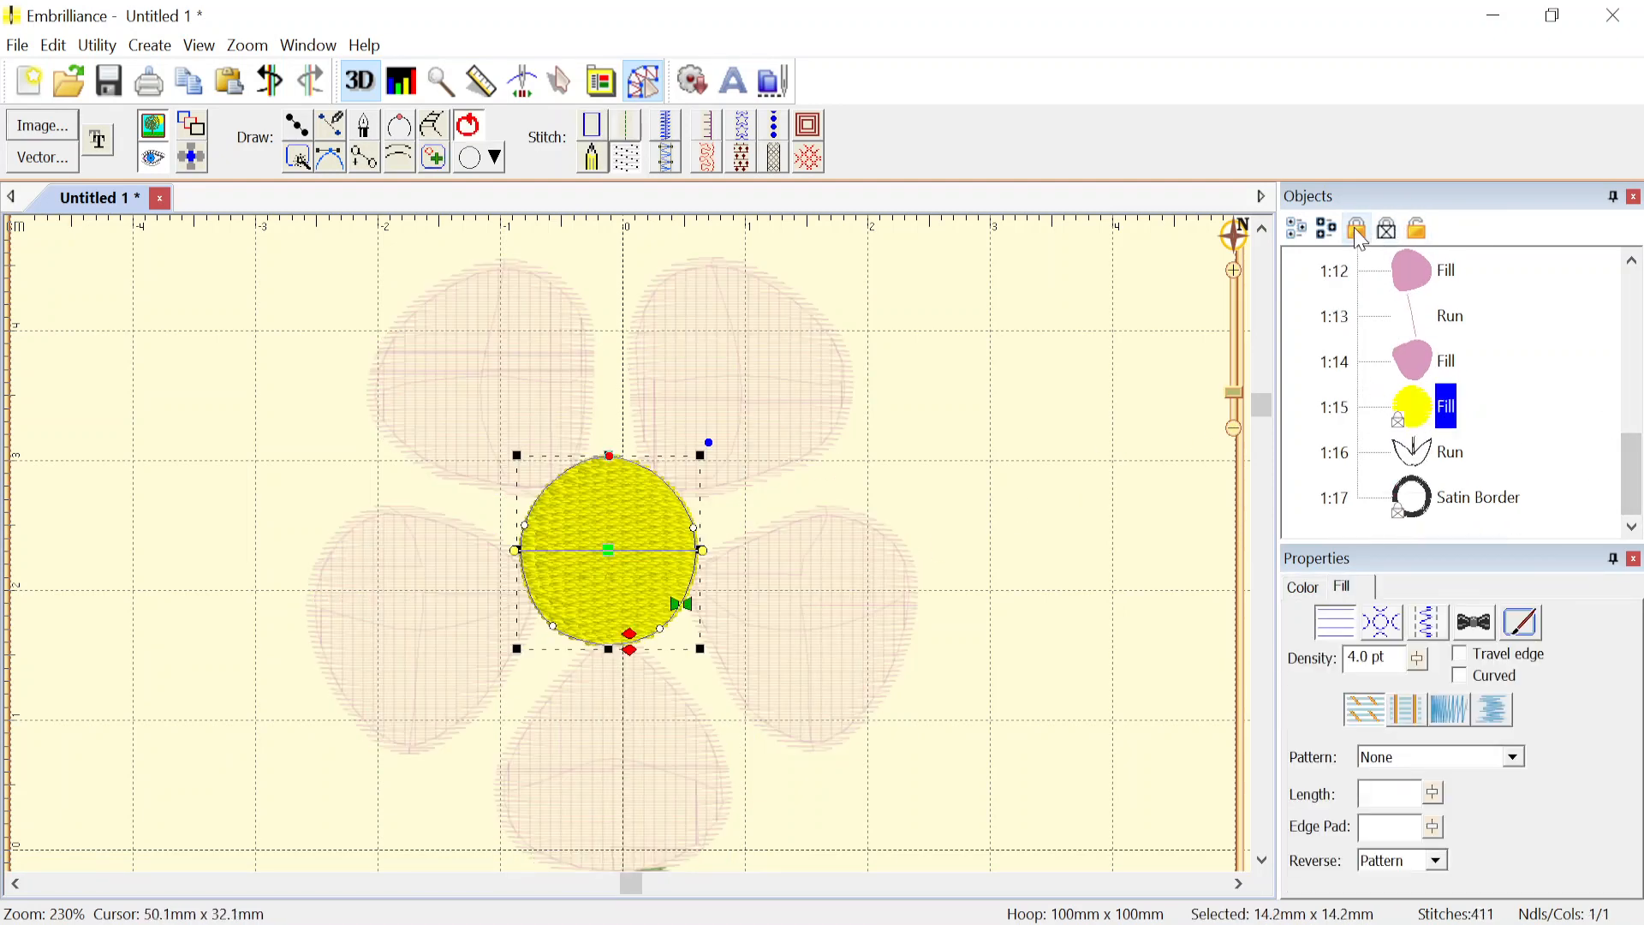
left_click(1417, 229)
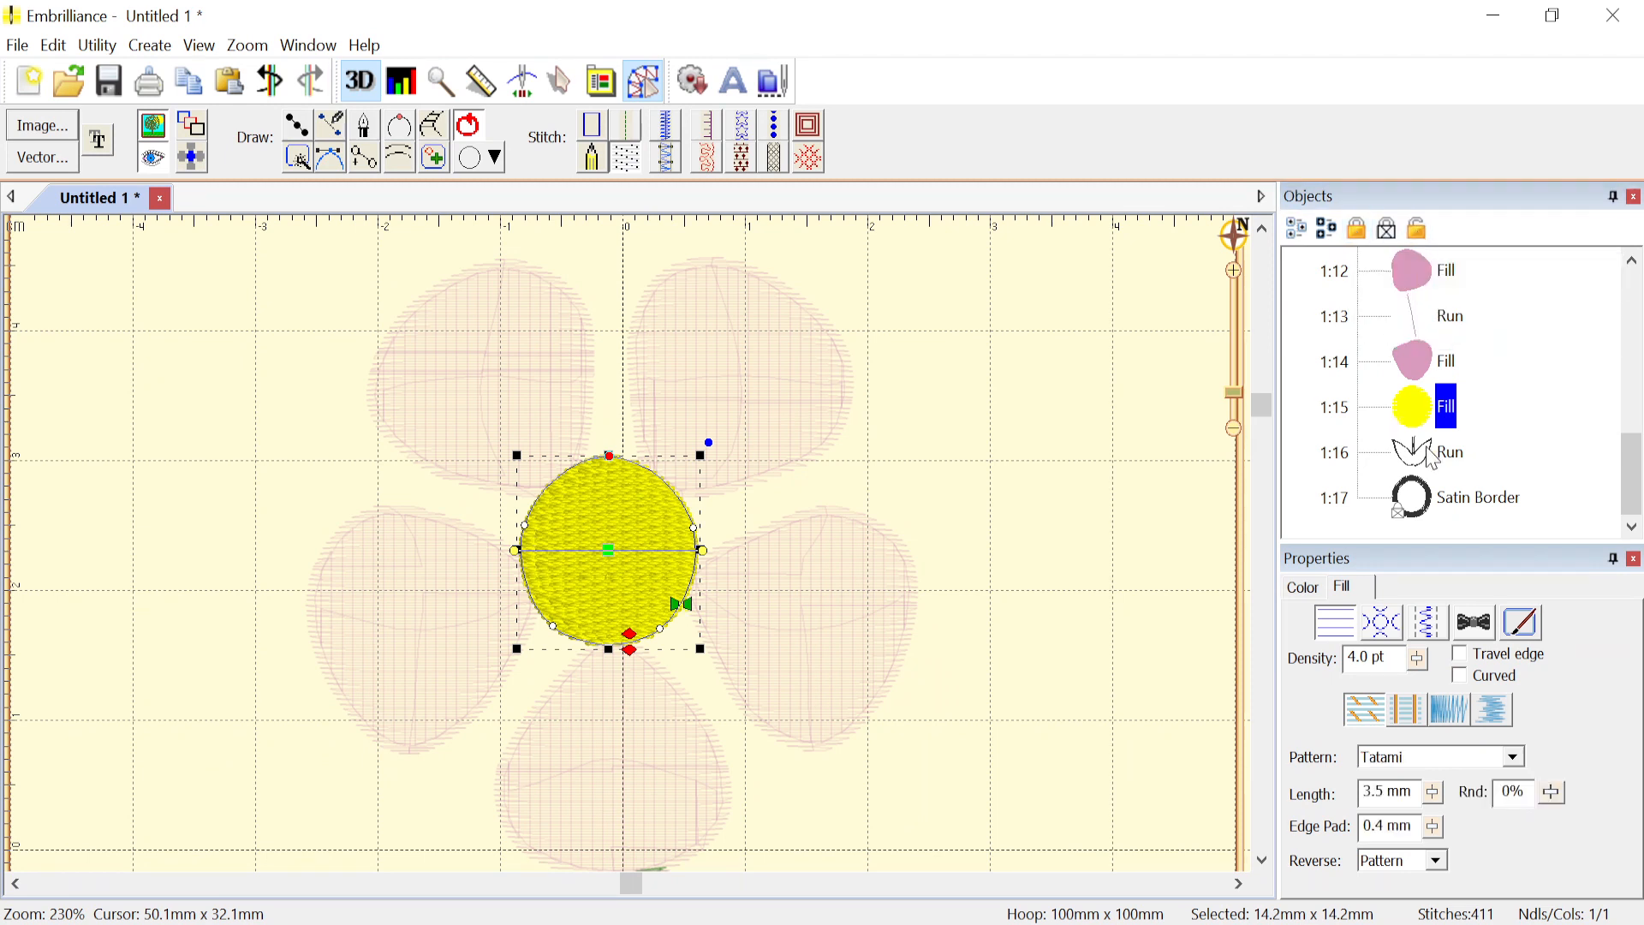
left_click(1426, 501)
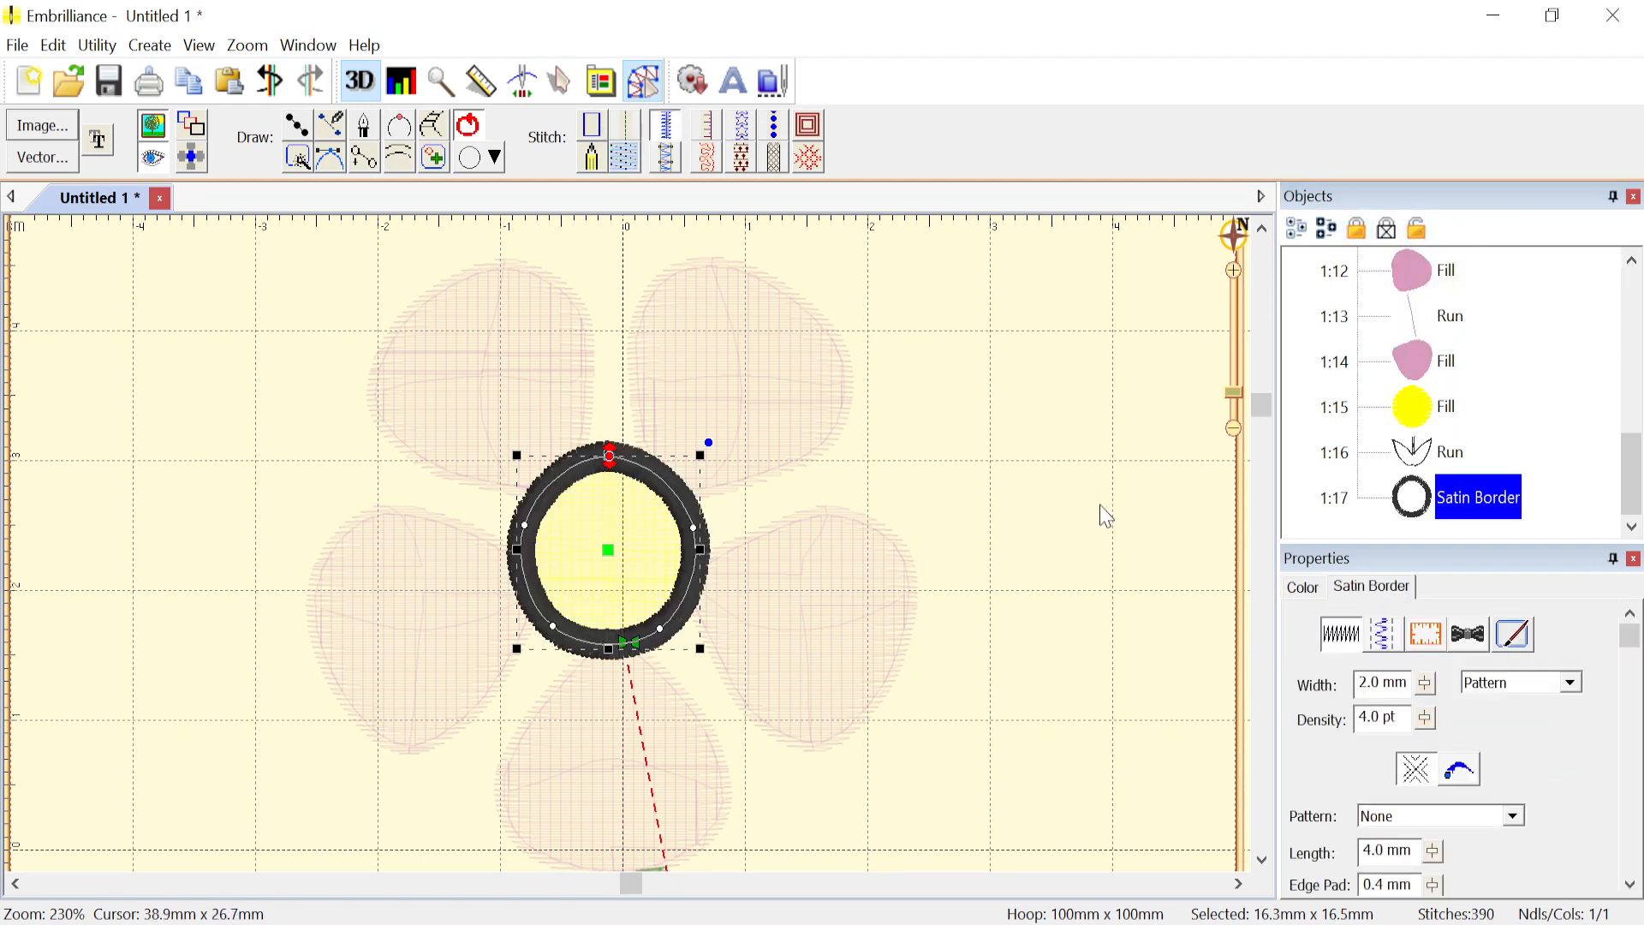
left_click(1449, 452)
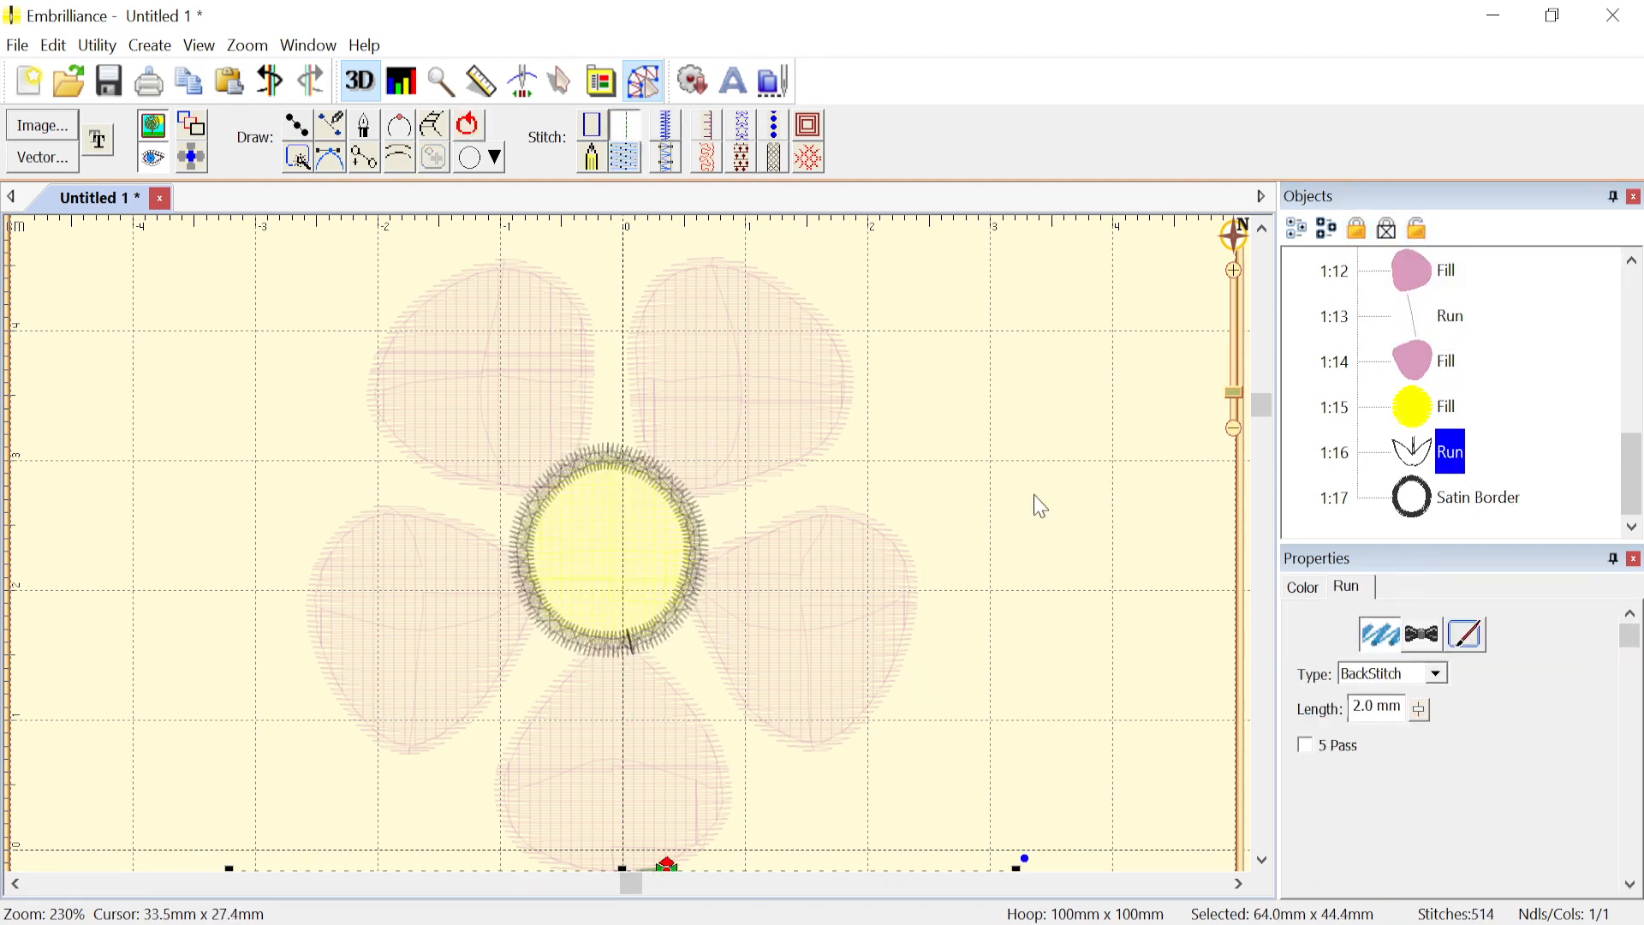
- Deselect the outline, examine the jump line crossing the lower petal, and show the whole hoop in the stitch simulator
left_click(1032, 505)
scroll(635, 557, "down", 5)
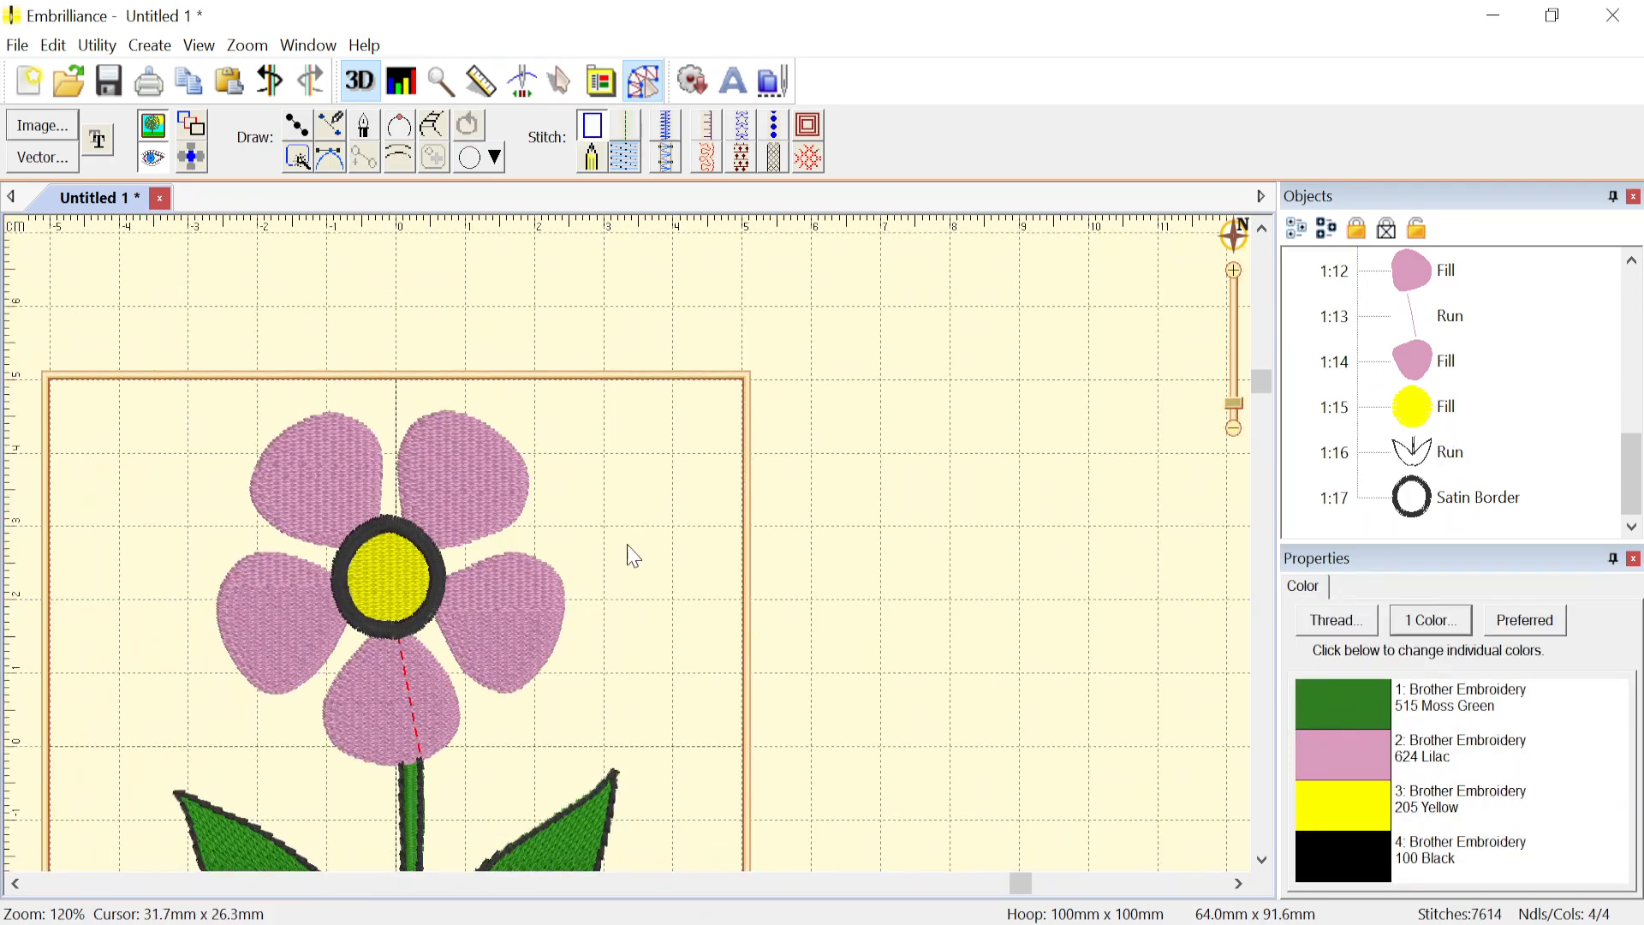
scroll(634, 555, "up", 4)
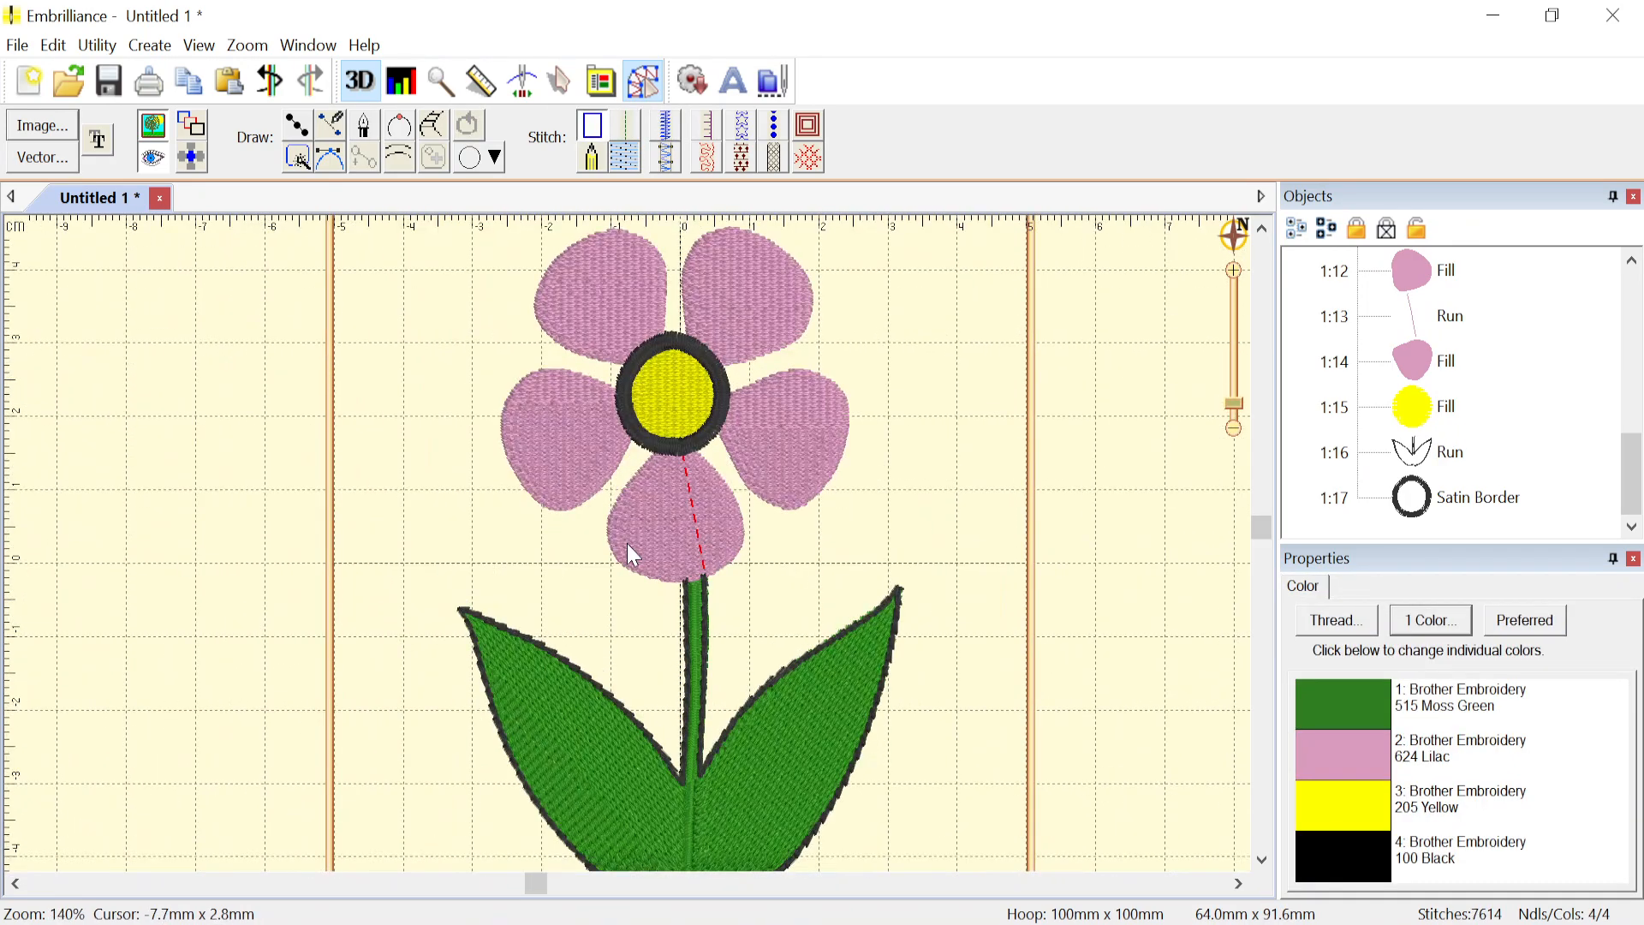
scroll(634, 555, "up", 1)
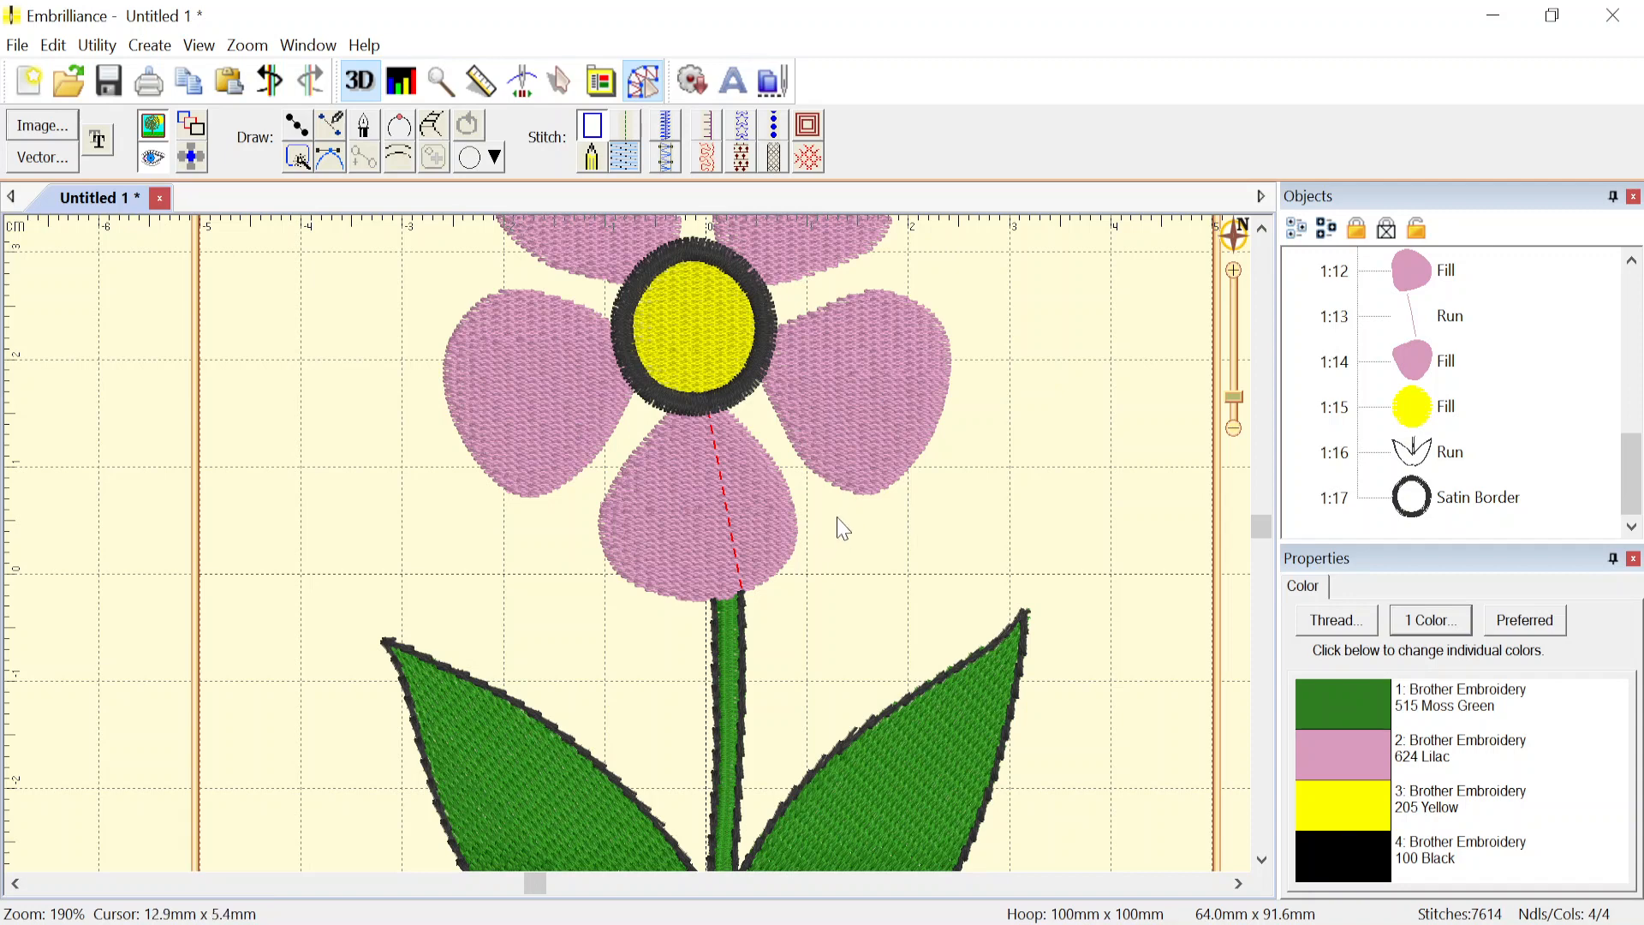
scroll(627, 543, "down", 5)
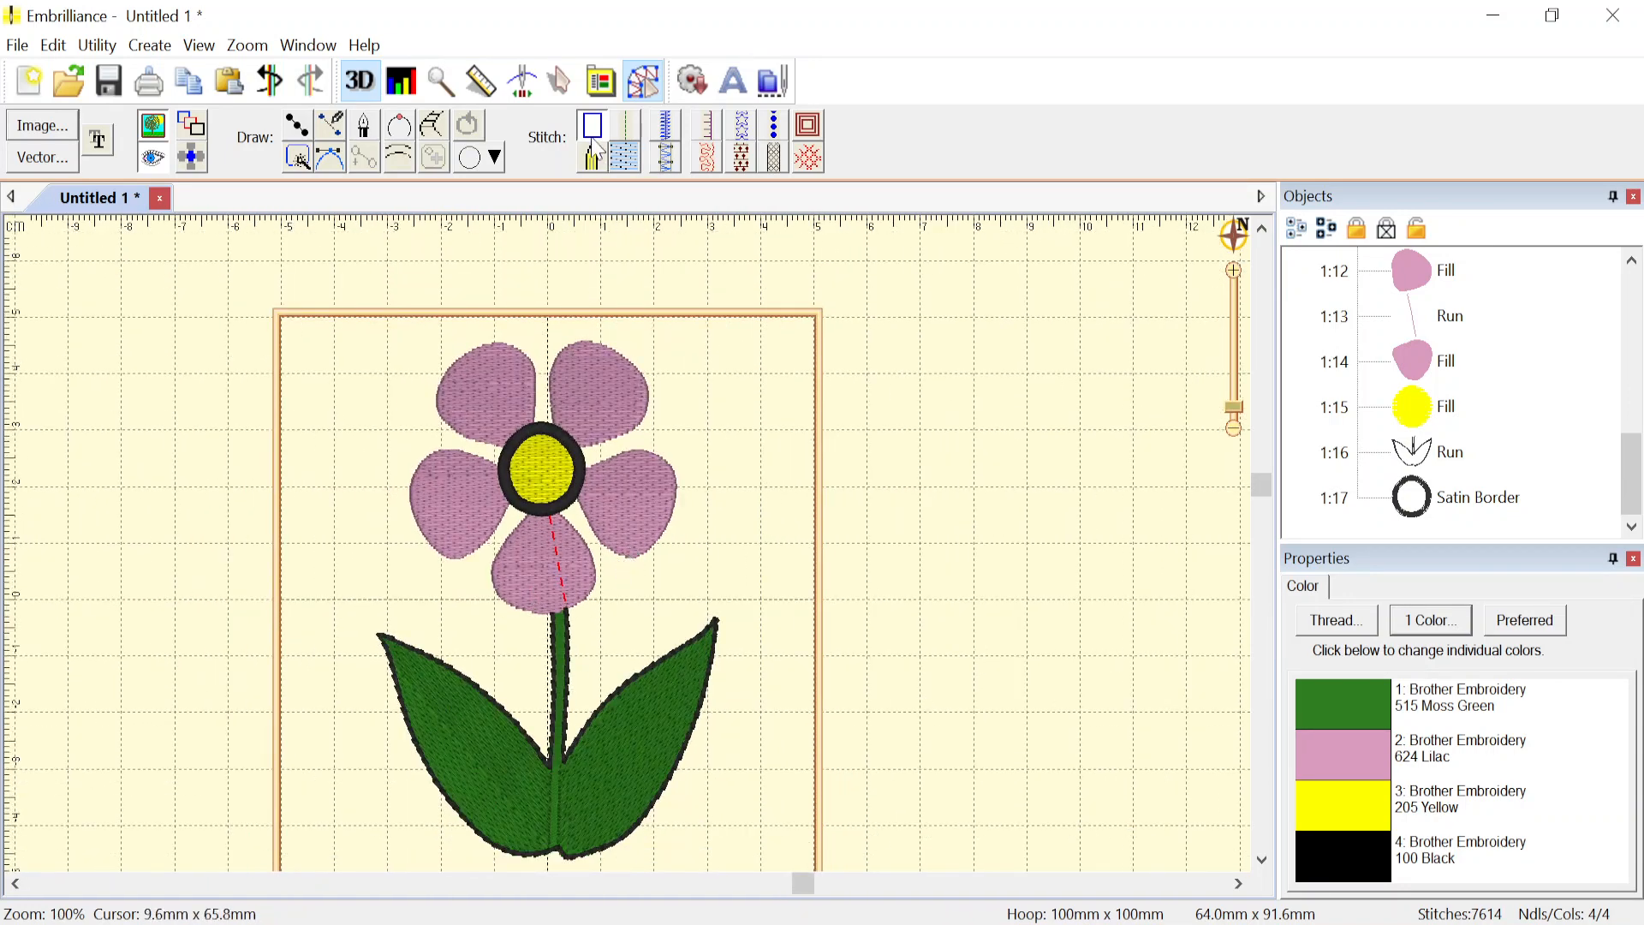
left_click(524, 79)
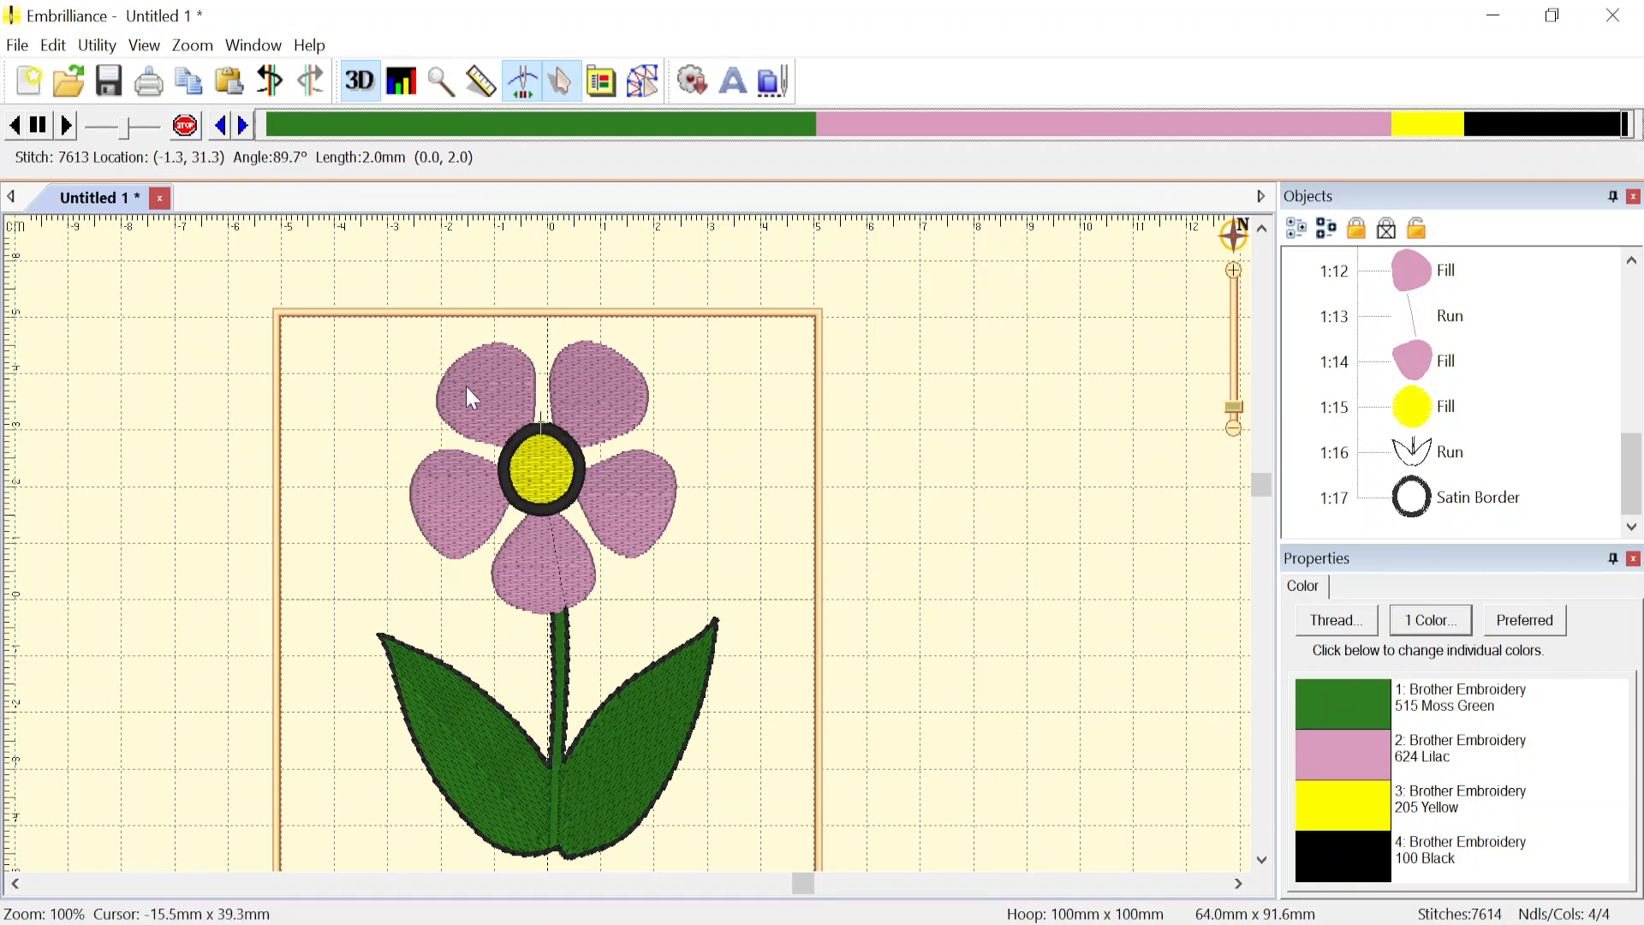
scroll(481, 443, "down", 1)
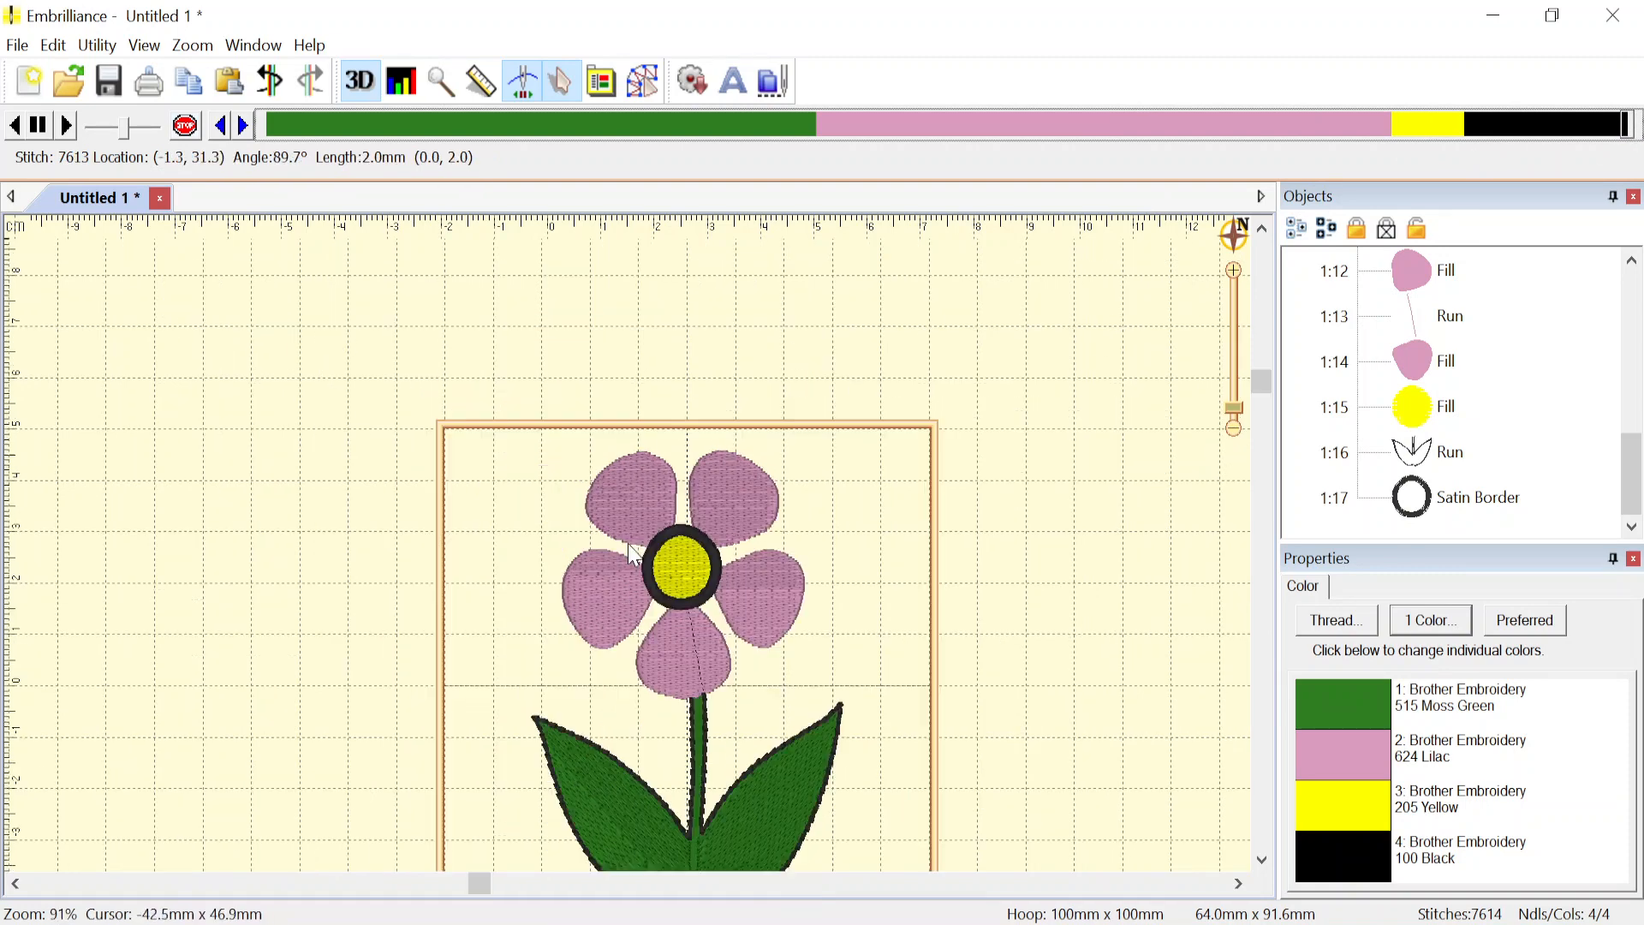
left_click(192, 45)
left_click(219, 75)
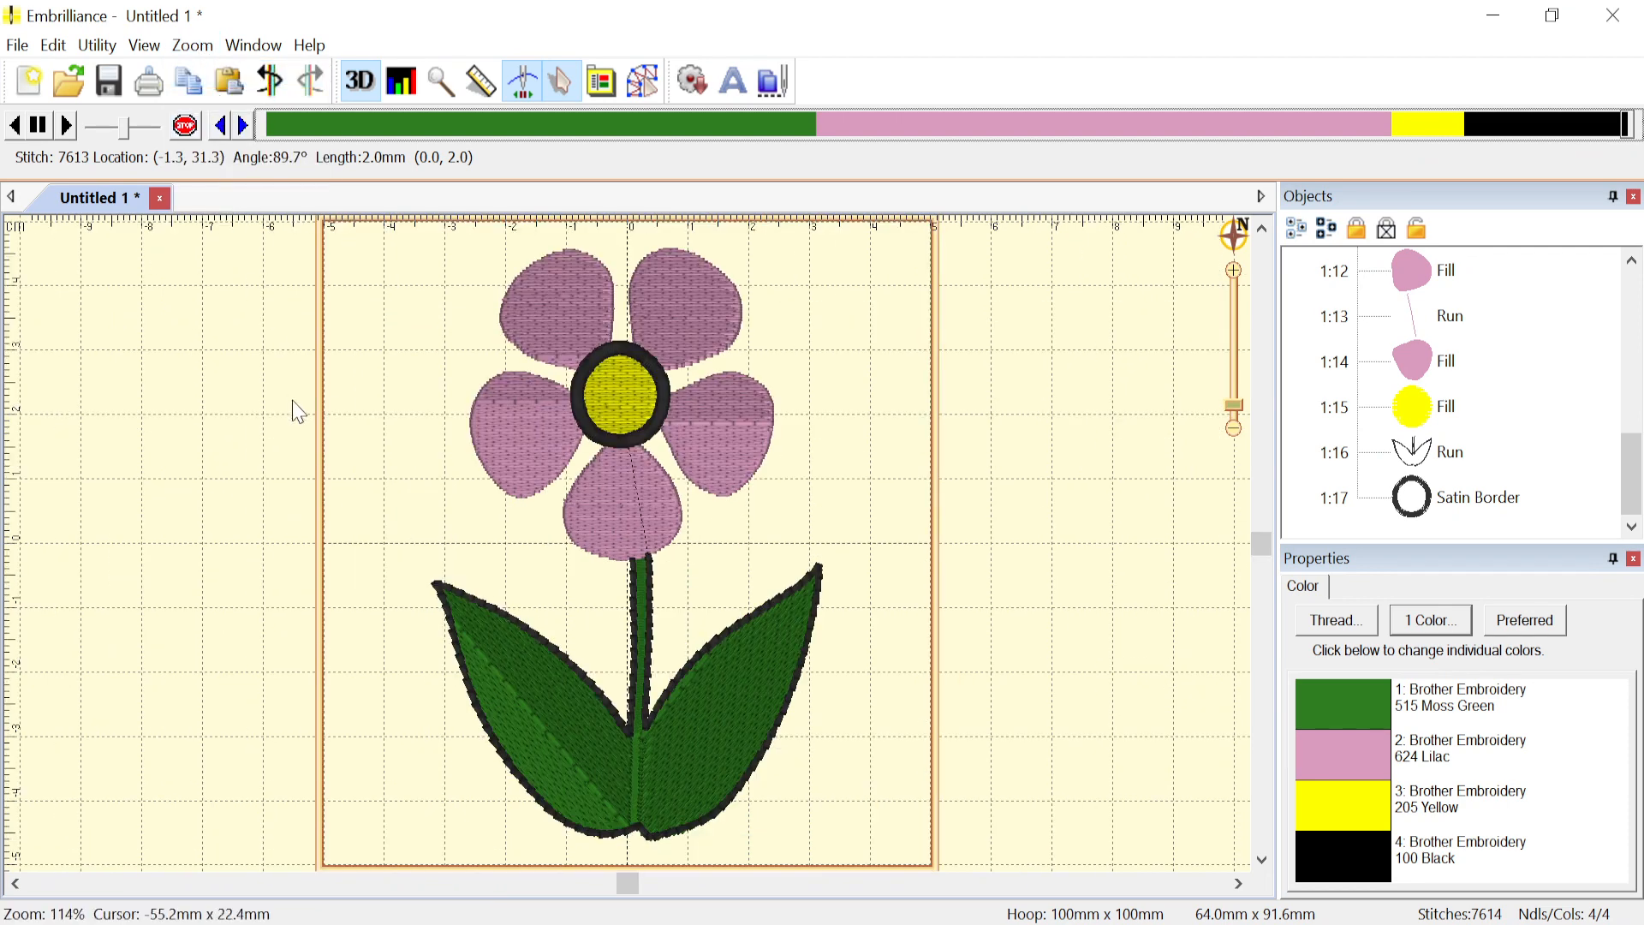
left_click(17, 44)
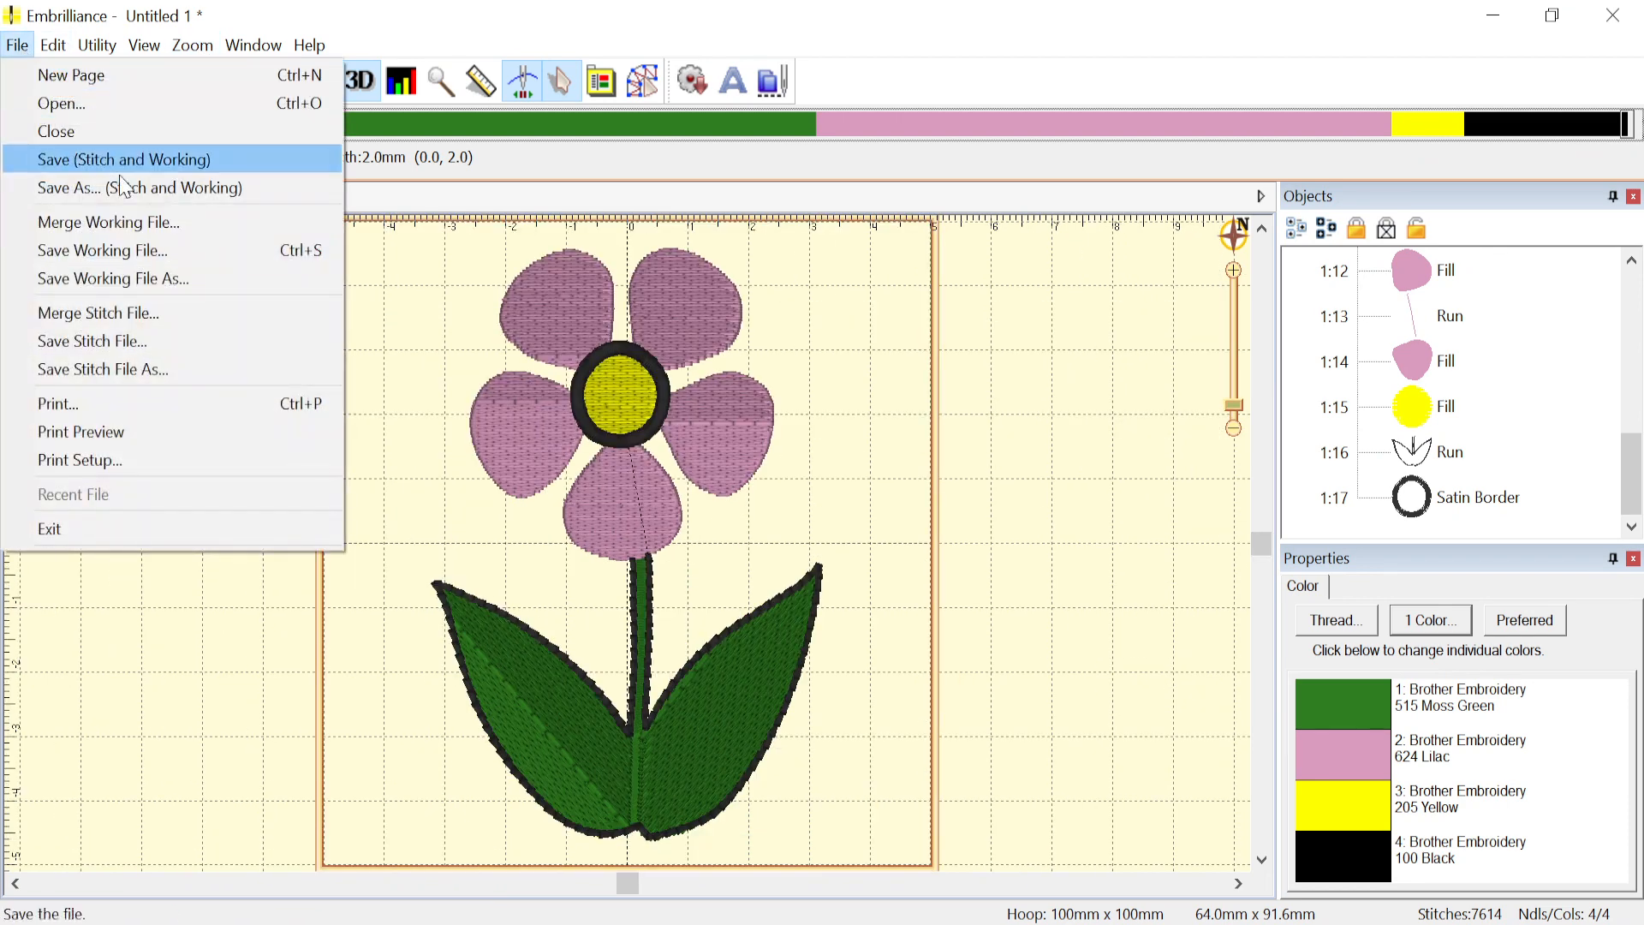
left_click(103, 631)
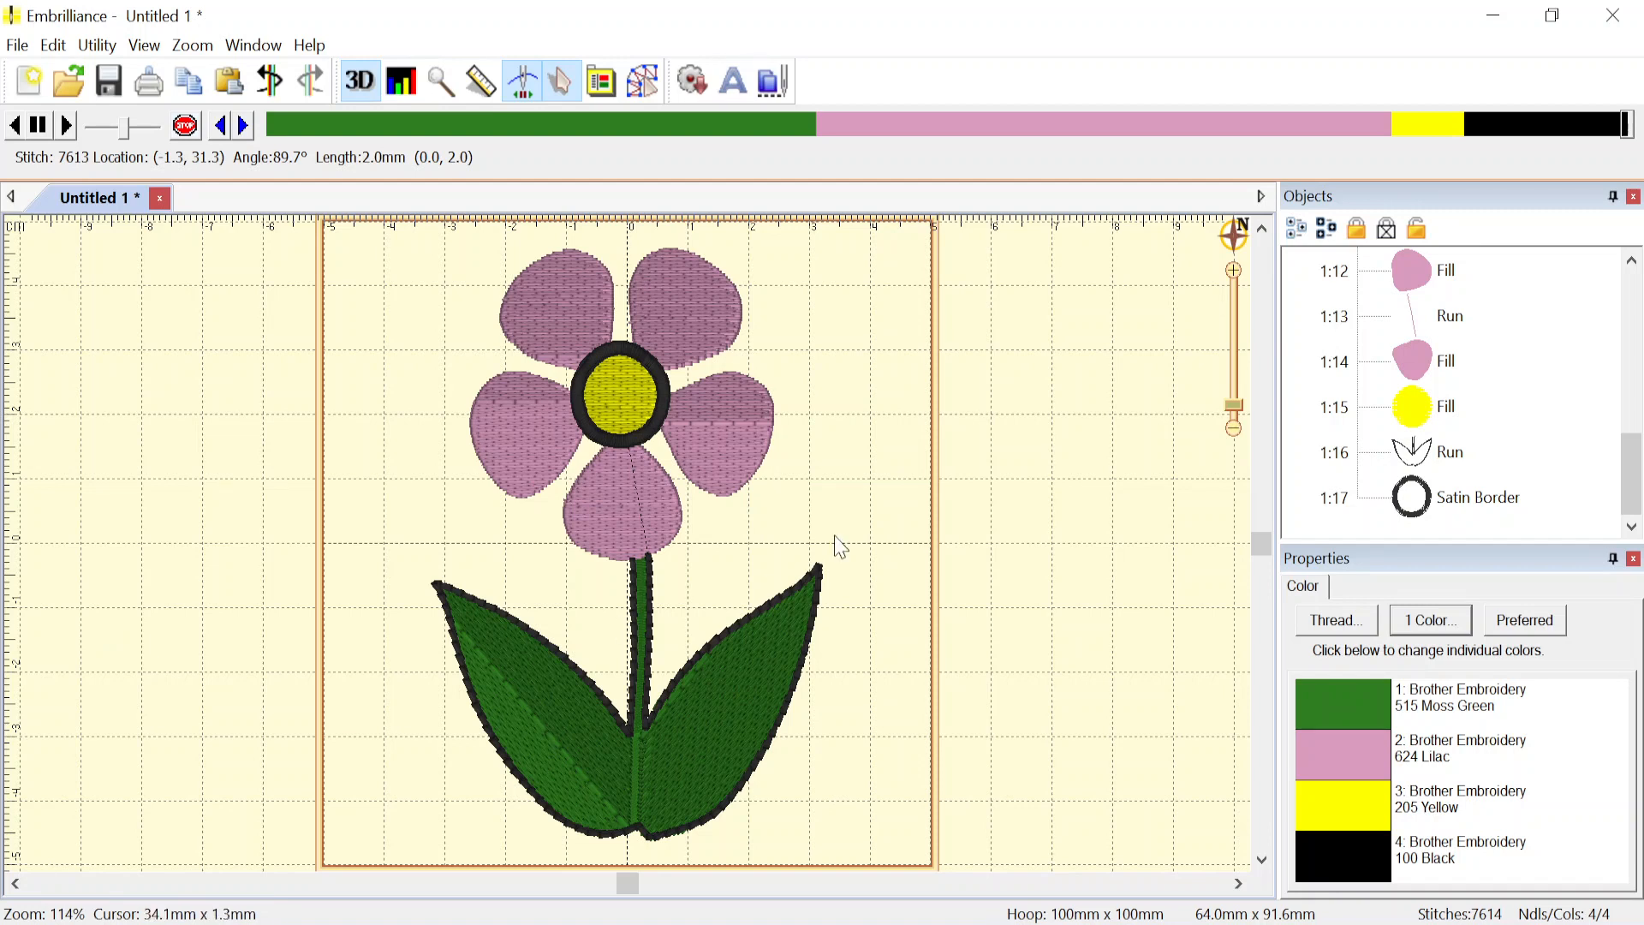
- Return to digitizing mode and inspect the stem's satin column near the start of the object order
left_click(638, 96)
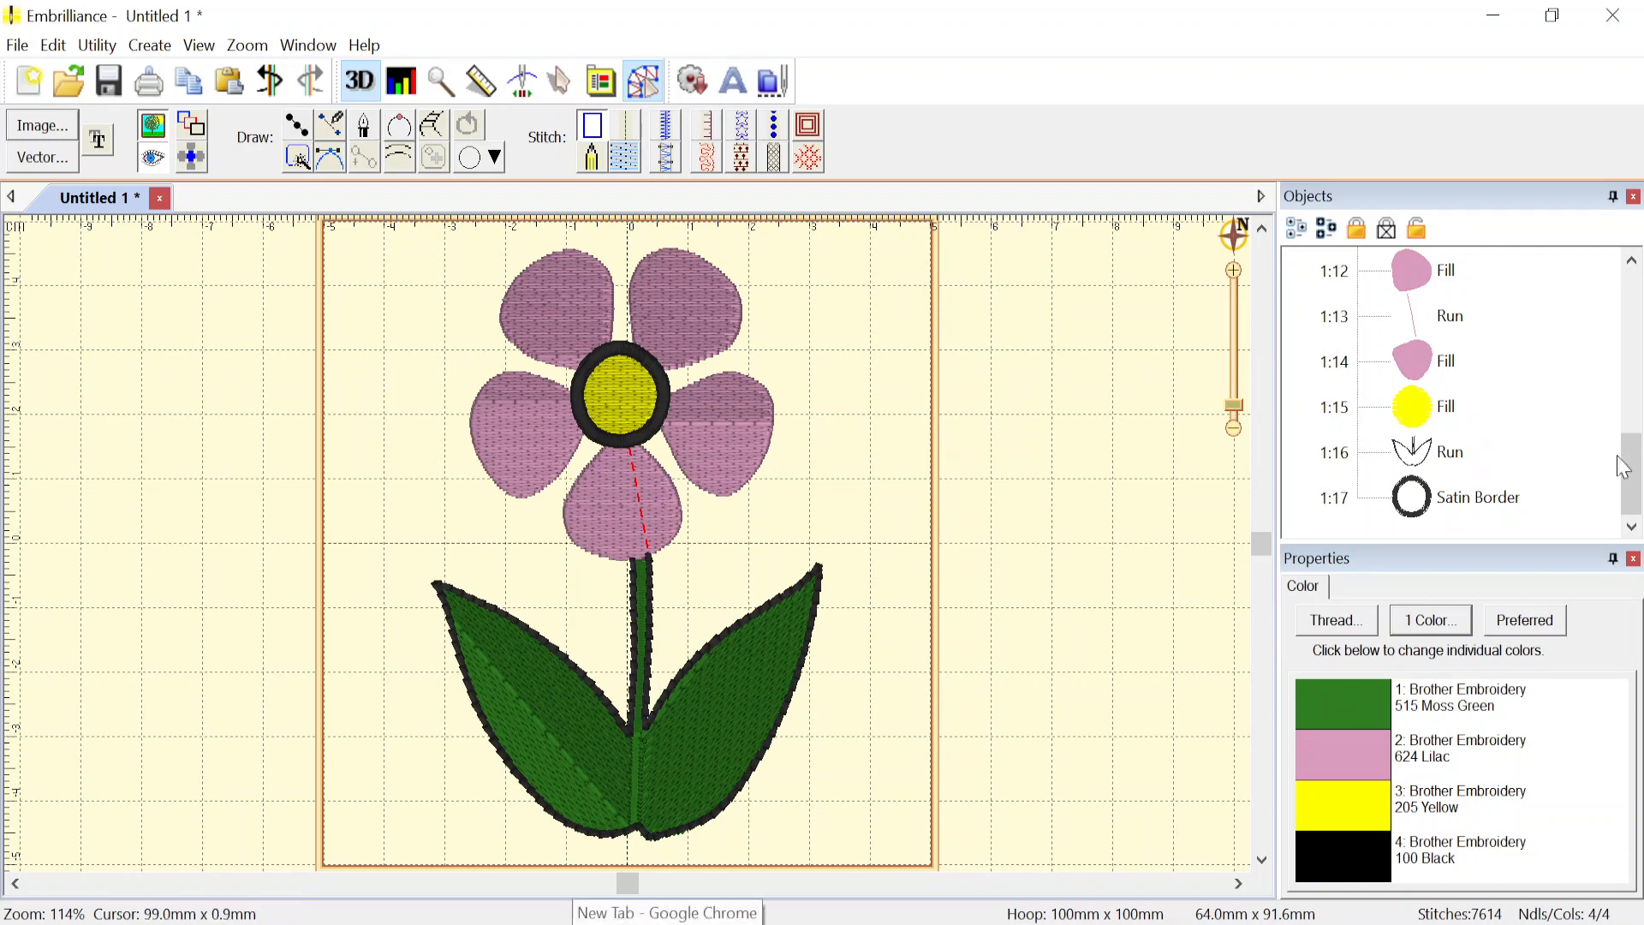
left_click_drag(1636, 474, 1634, 310)
left_click(1447, 362)
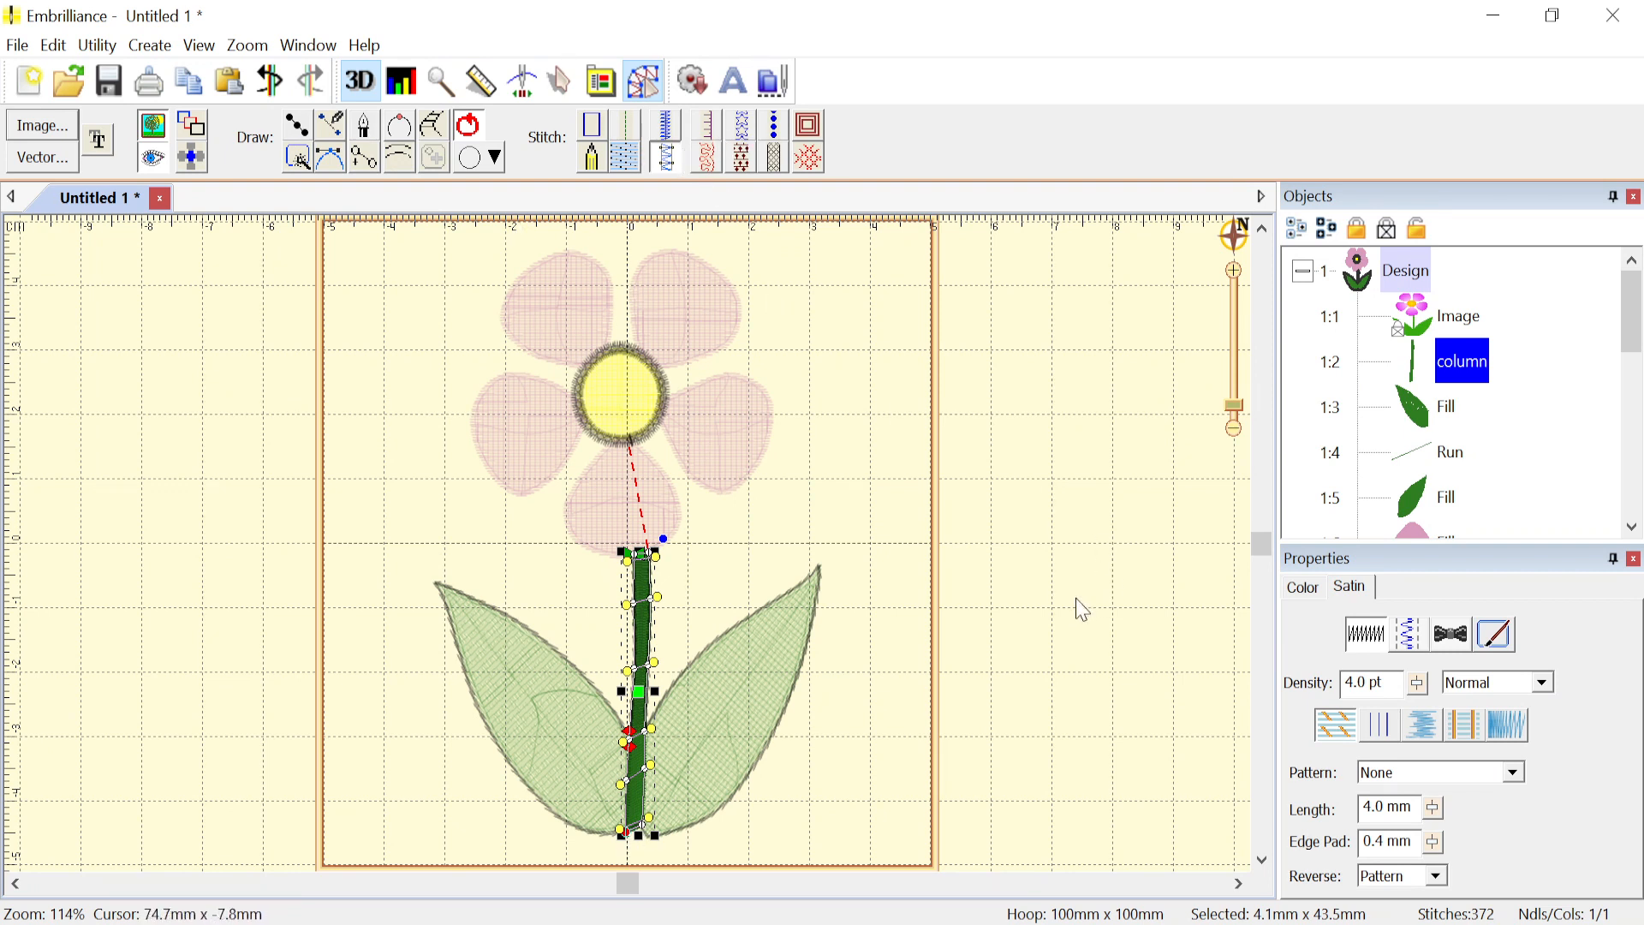
left_click(1036, 625)
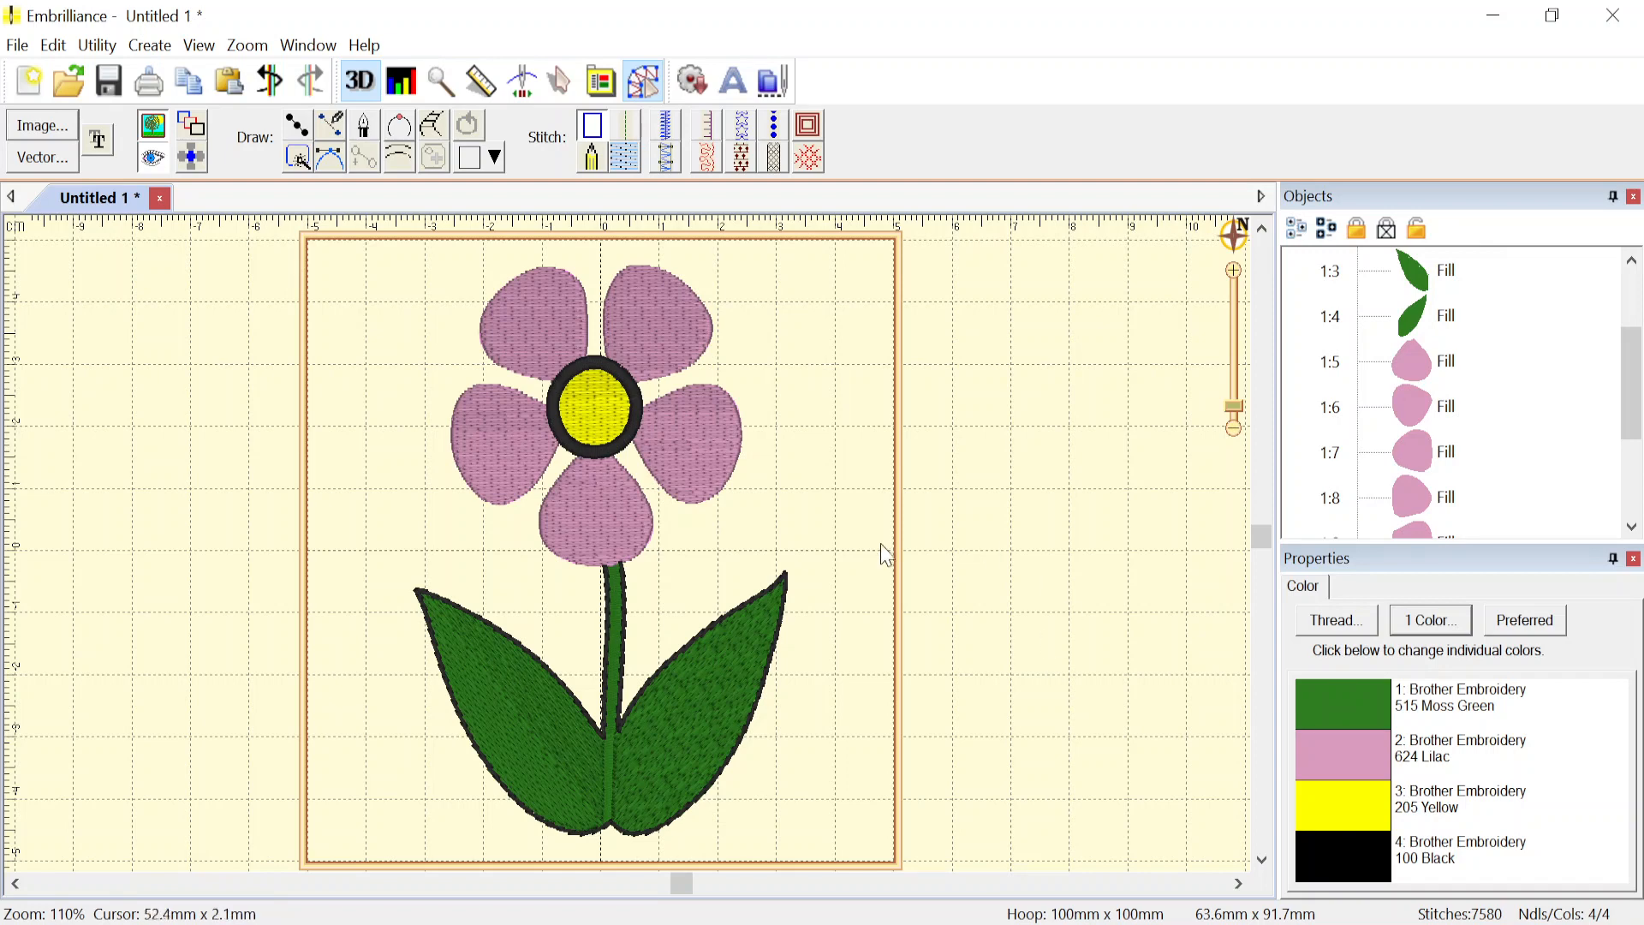
- Compare the two leaf fills and adjust the right leaf's stitch direction line to about 45°
left_click(485, 681)
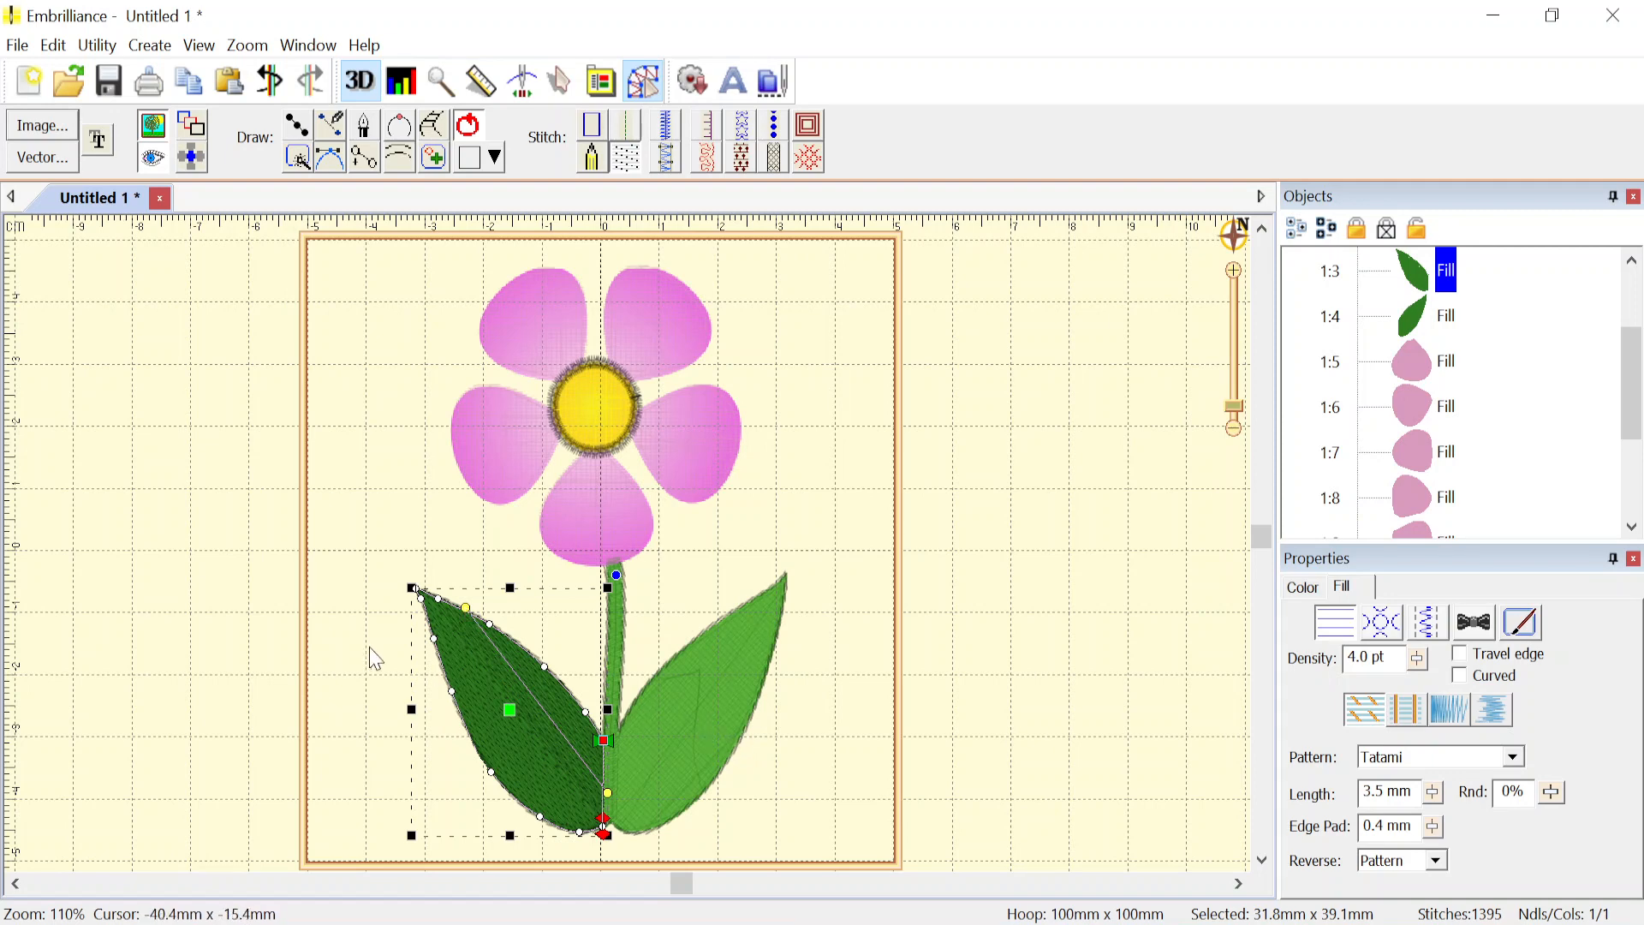
left_click(707, 712)
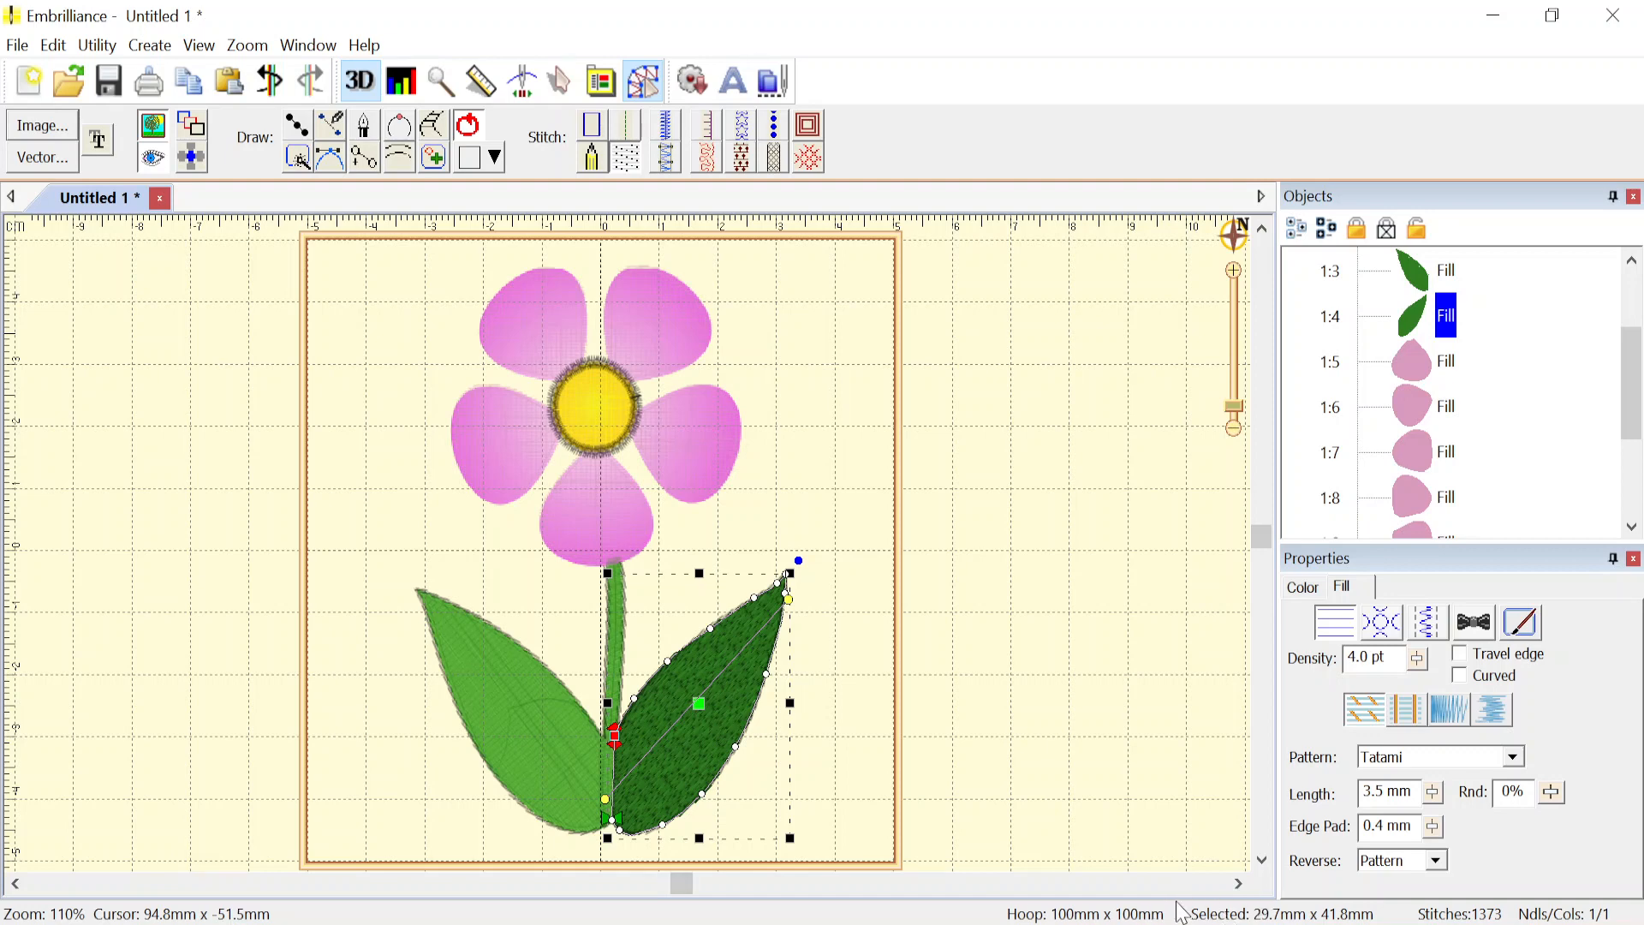
left_click(788, 598)
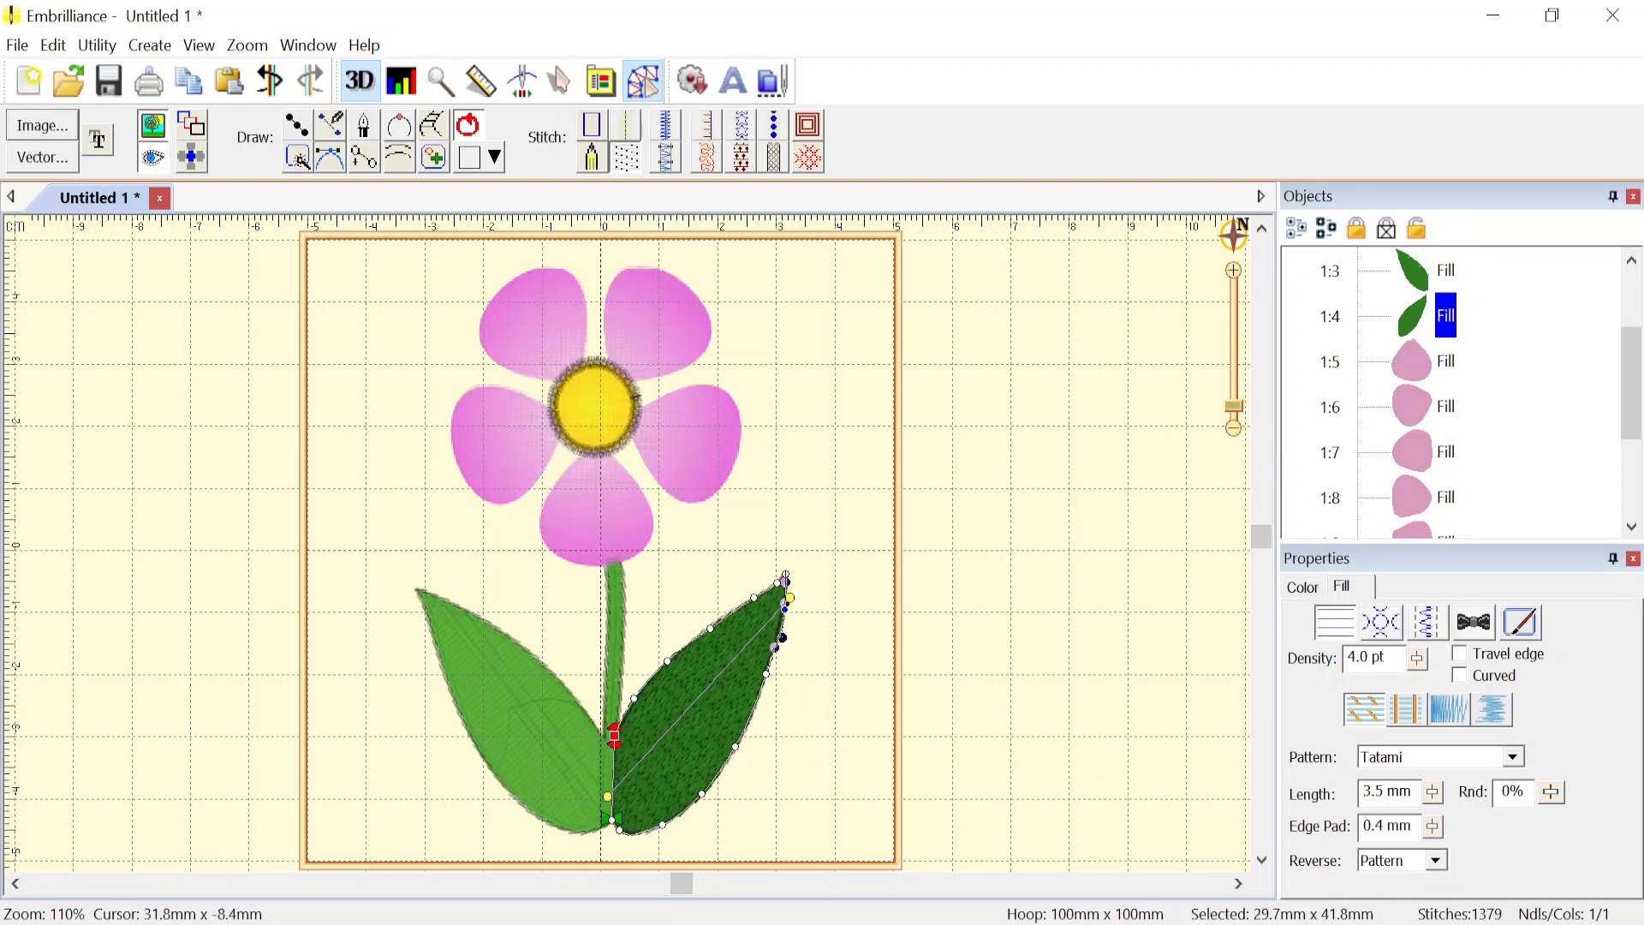
mouse_move(788, 599)
left_mouse_down()
mouse_move(810, 634)
mouse_move(807, 592)
left_mouse_up()
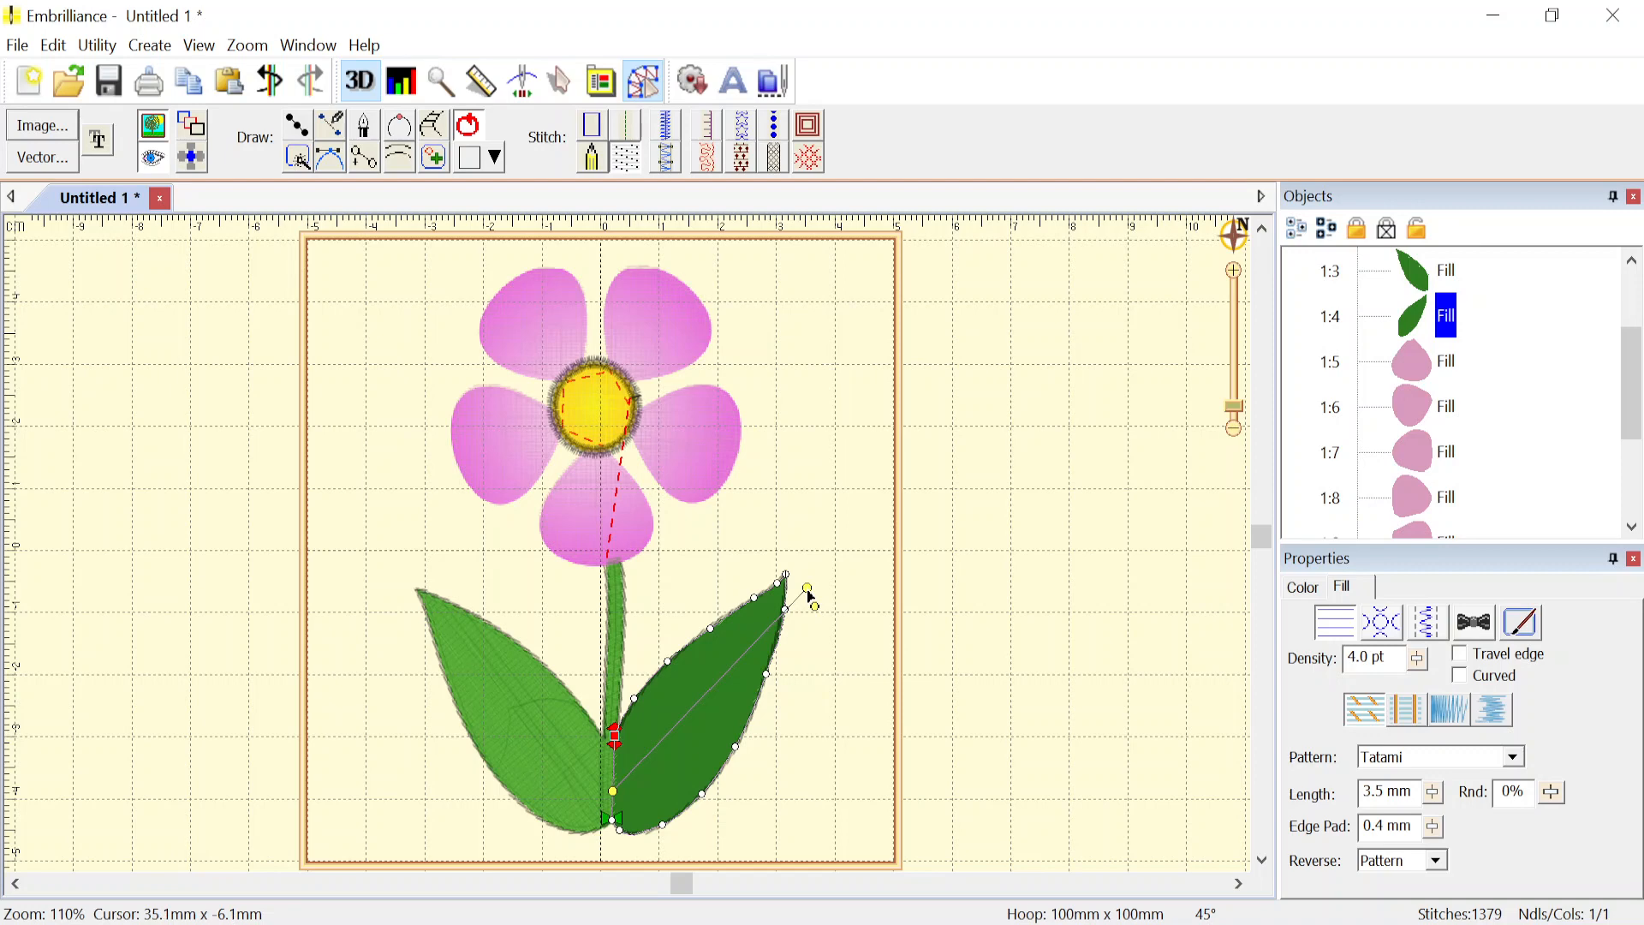
left_click_drag(809, 592, 810, 595)
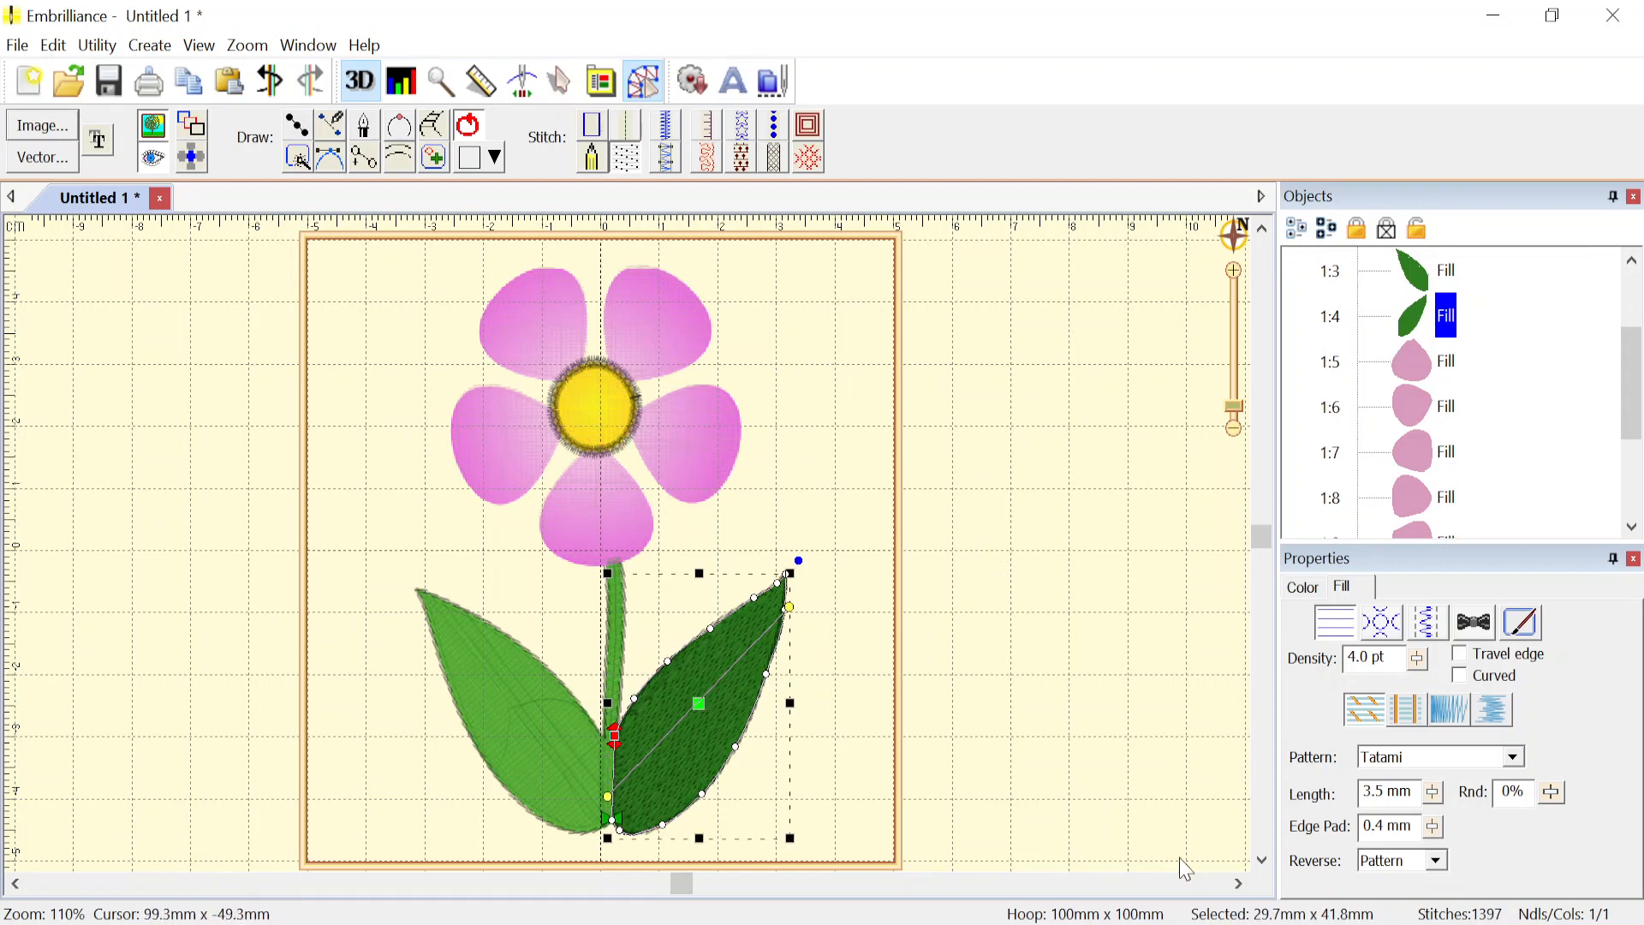
left_click(1007, 596)
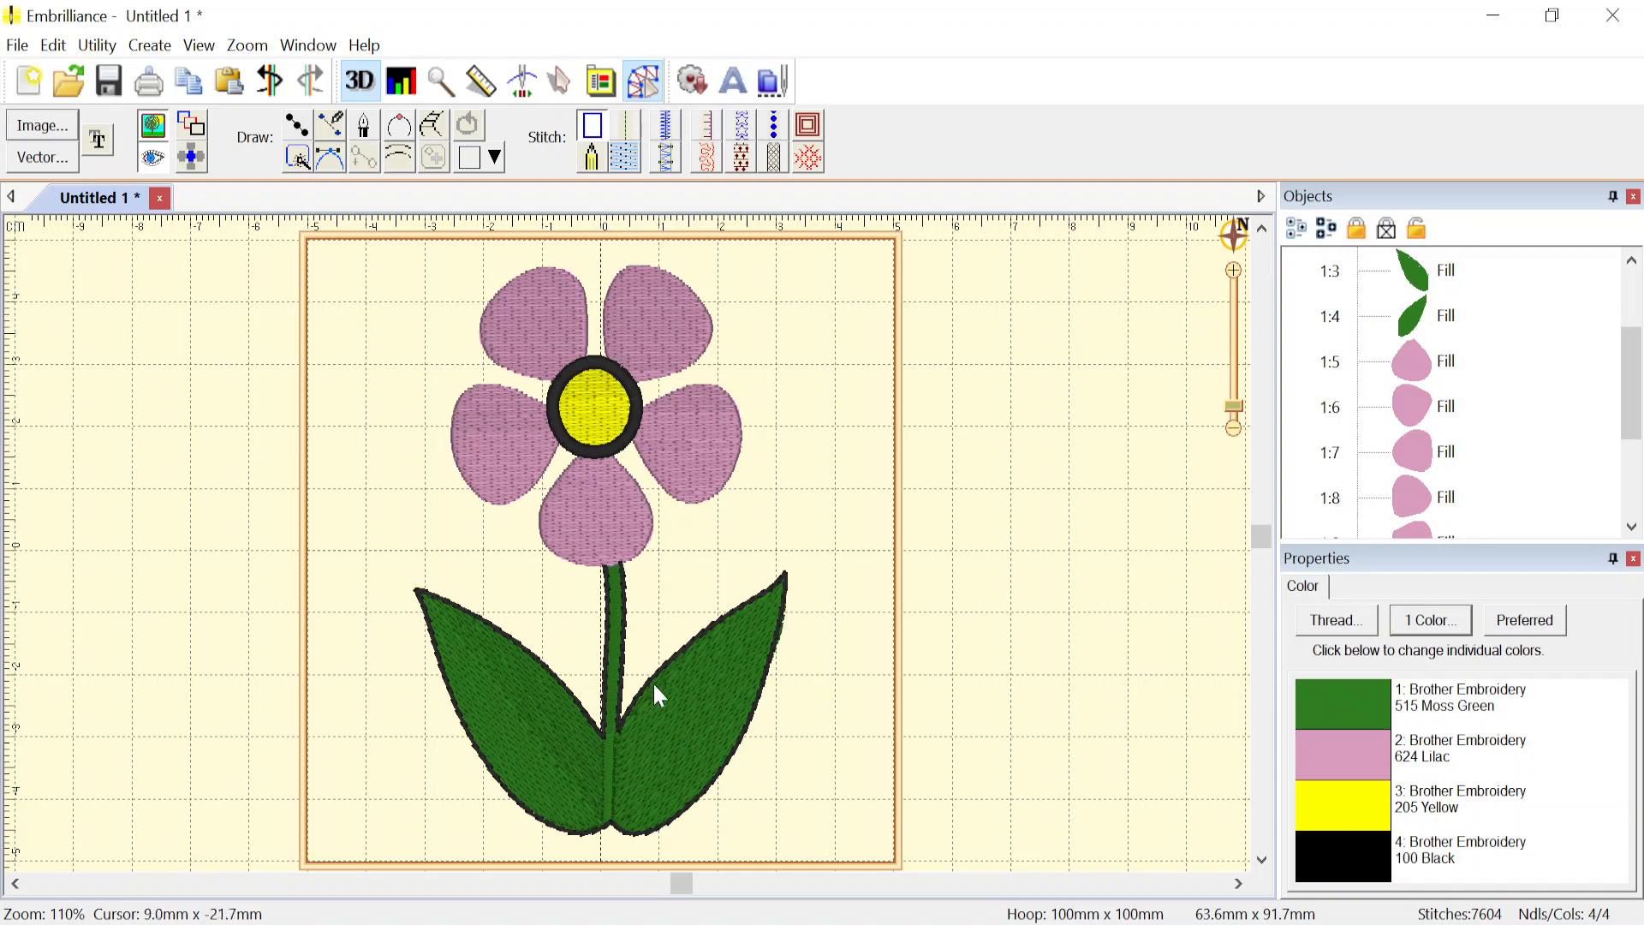
left_click(625, 636)
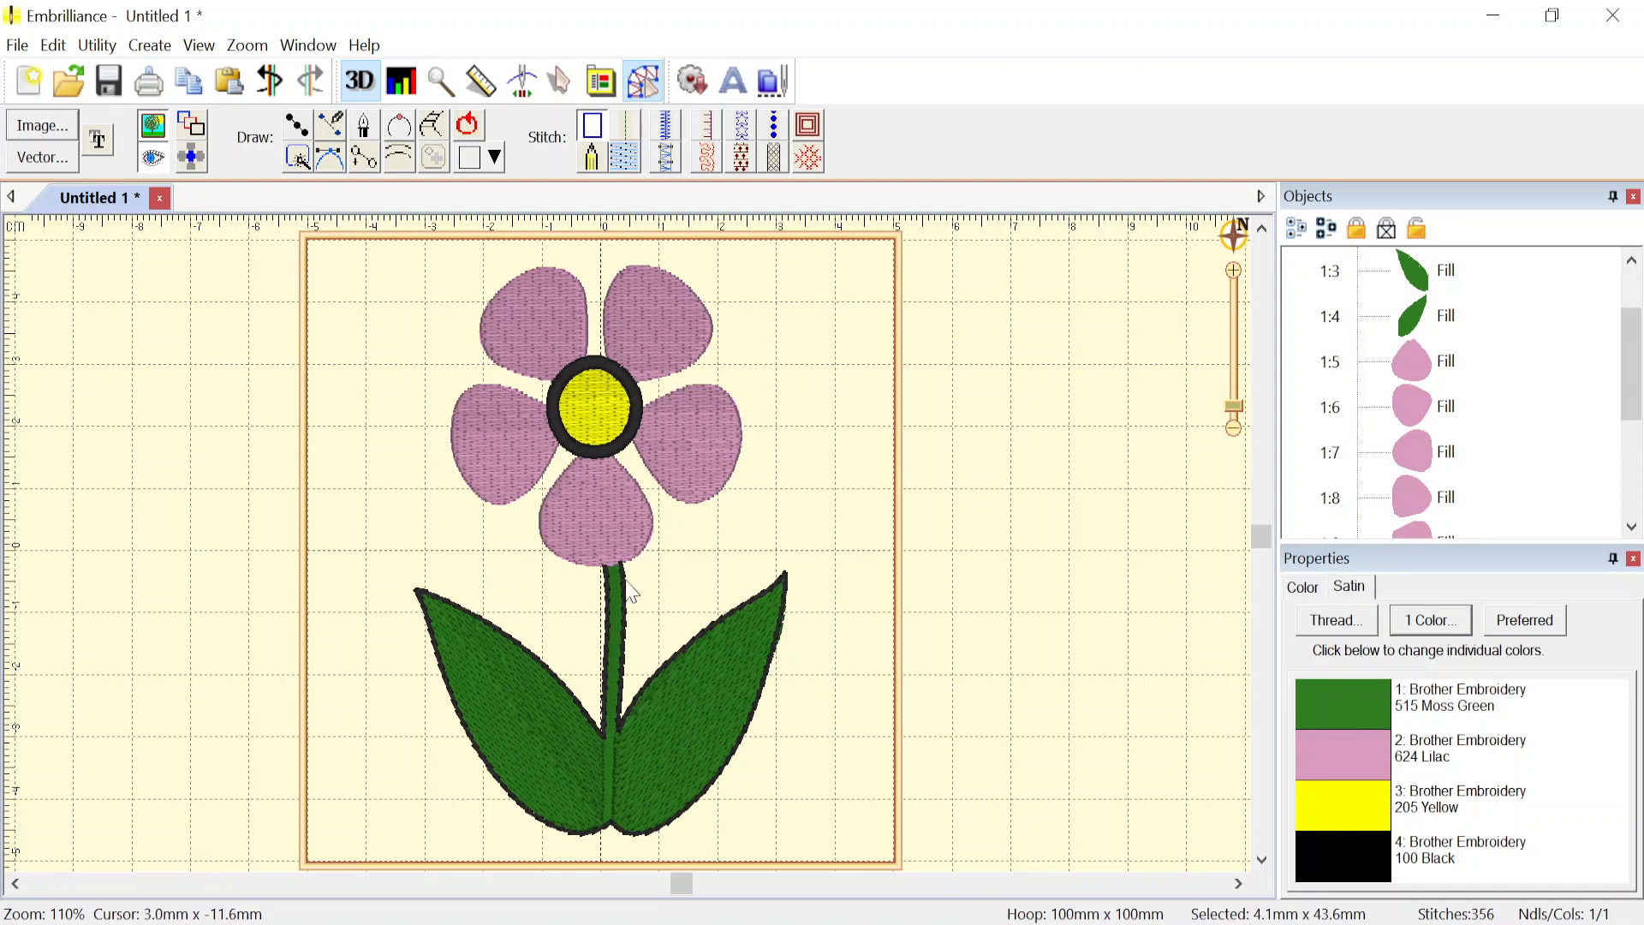
double_click(632, 591)
left_click(668, 522)
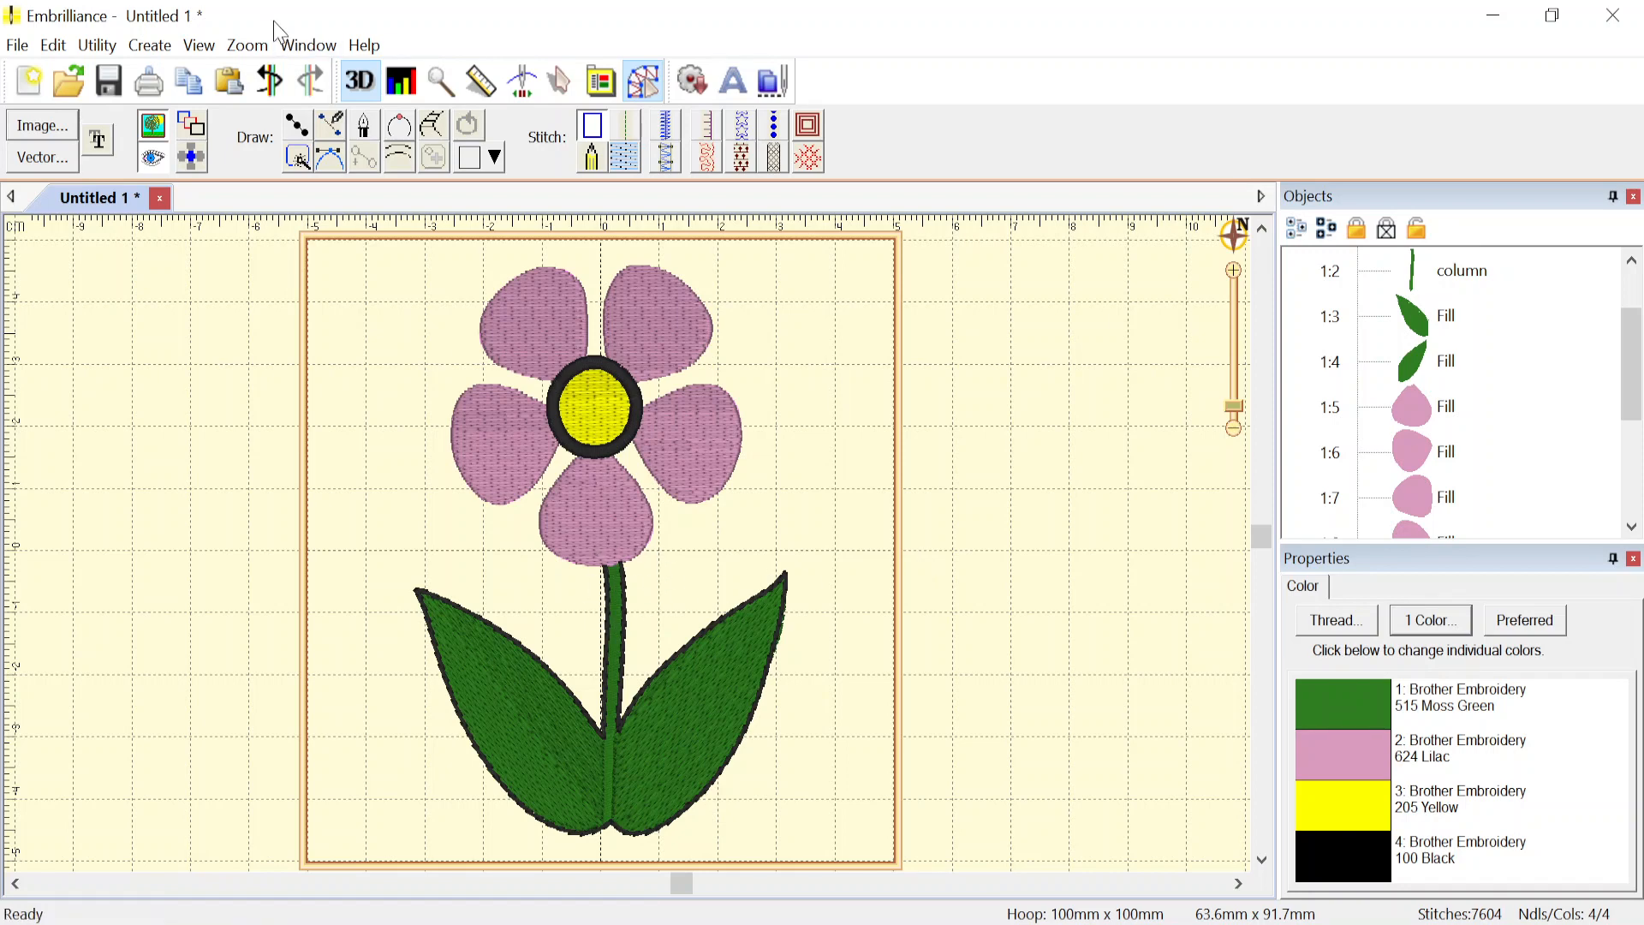
- Try the "Ensure ties surrounding jumps" option in the Jumps / Overlaps preferences and discard the change
left_click(58, 48)
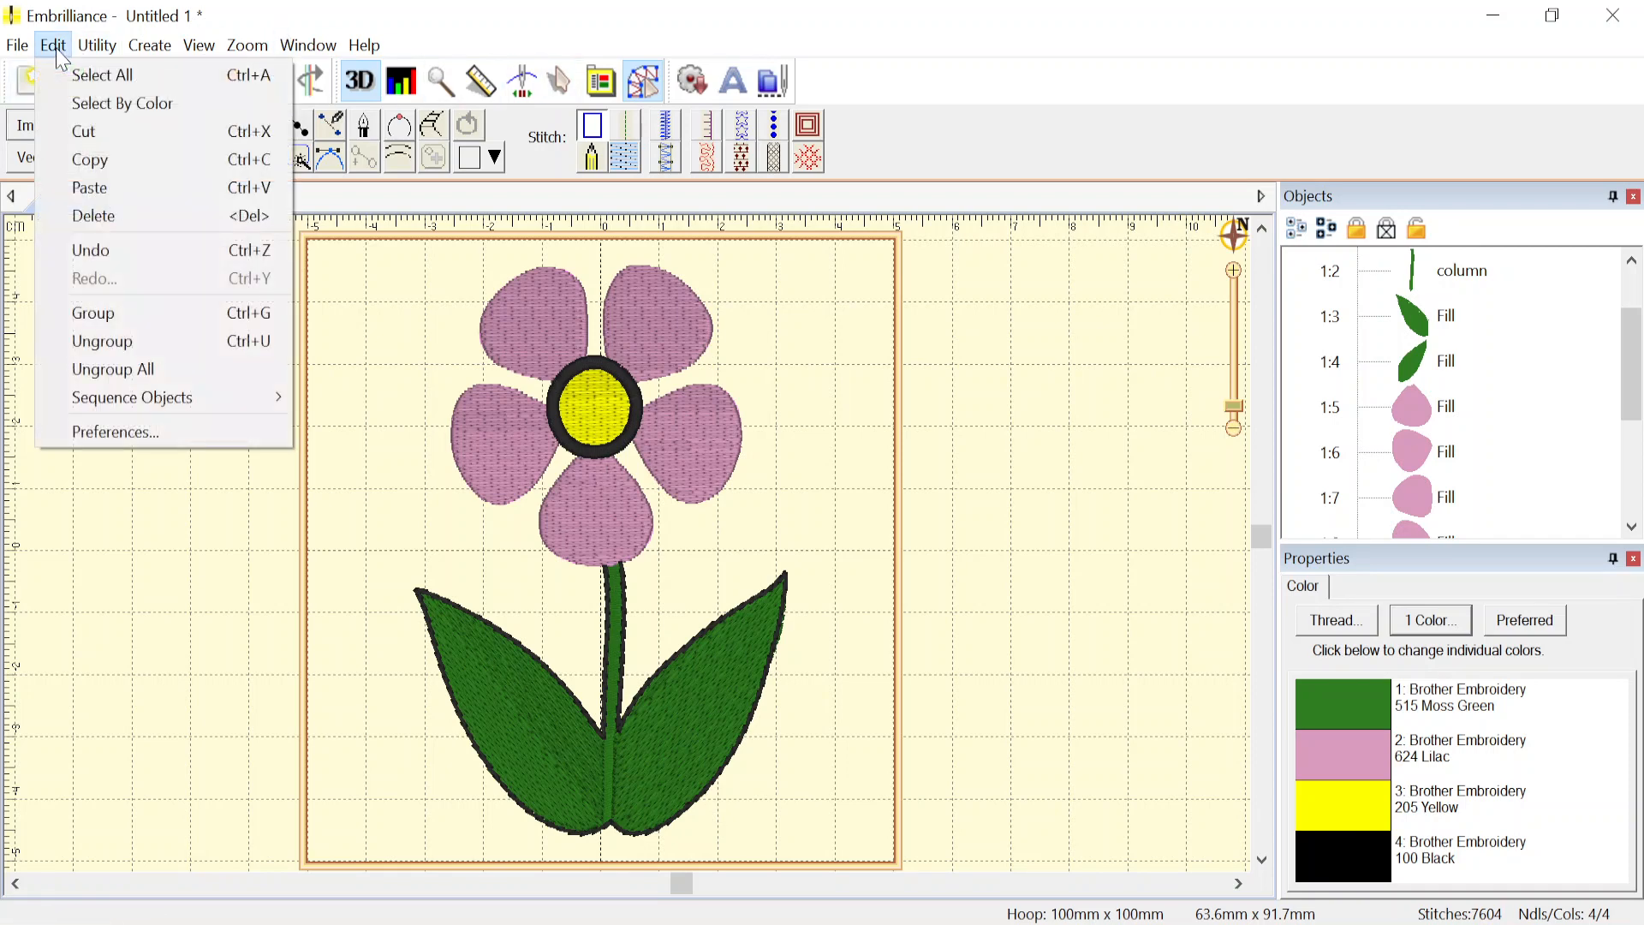
left_click(91, 433)
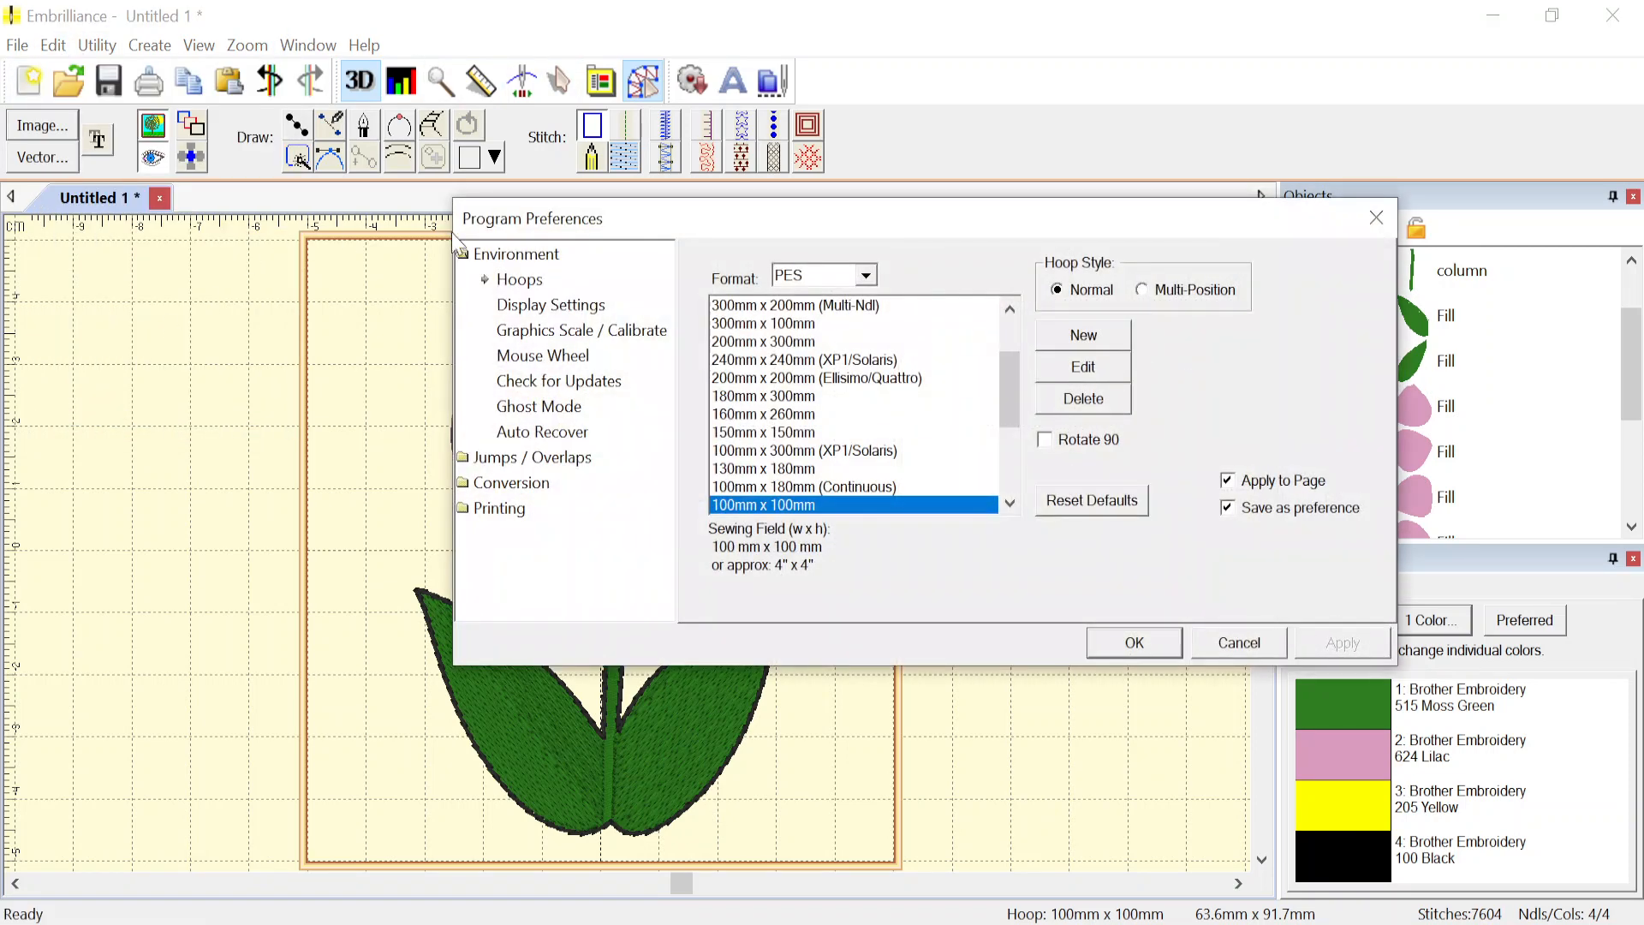
left_click(543, 457)
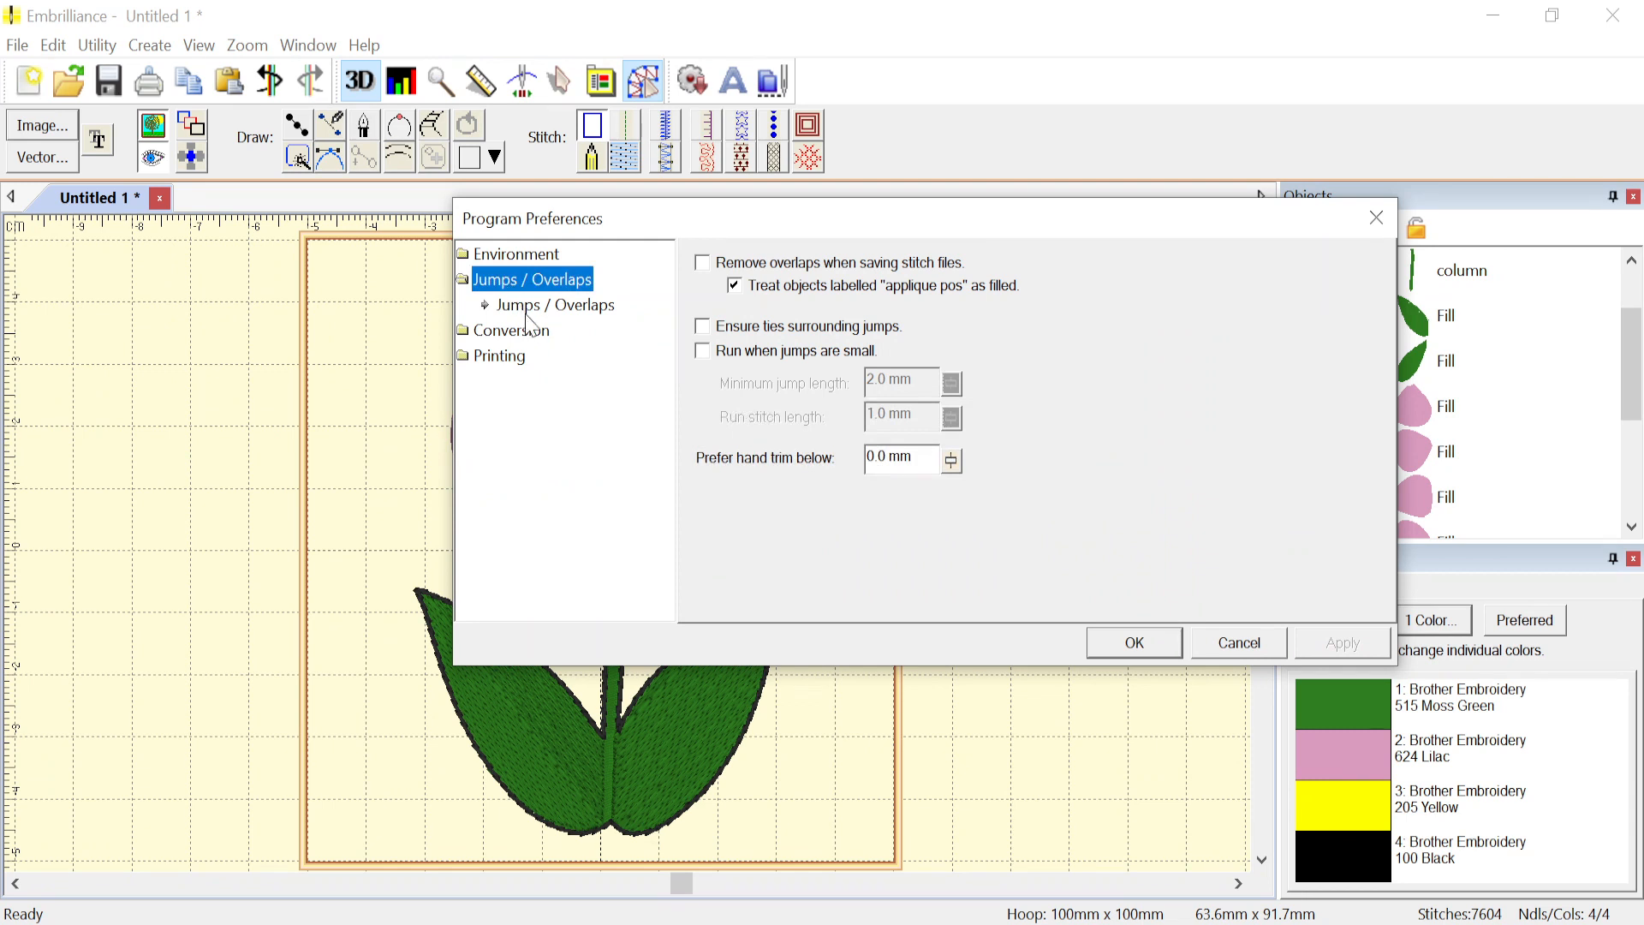
left_click(702, 327)
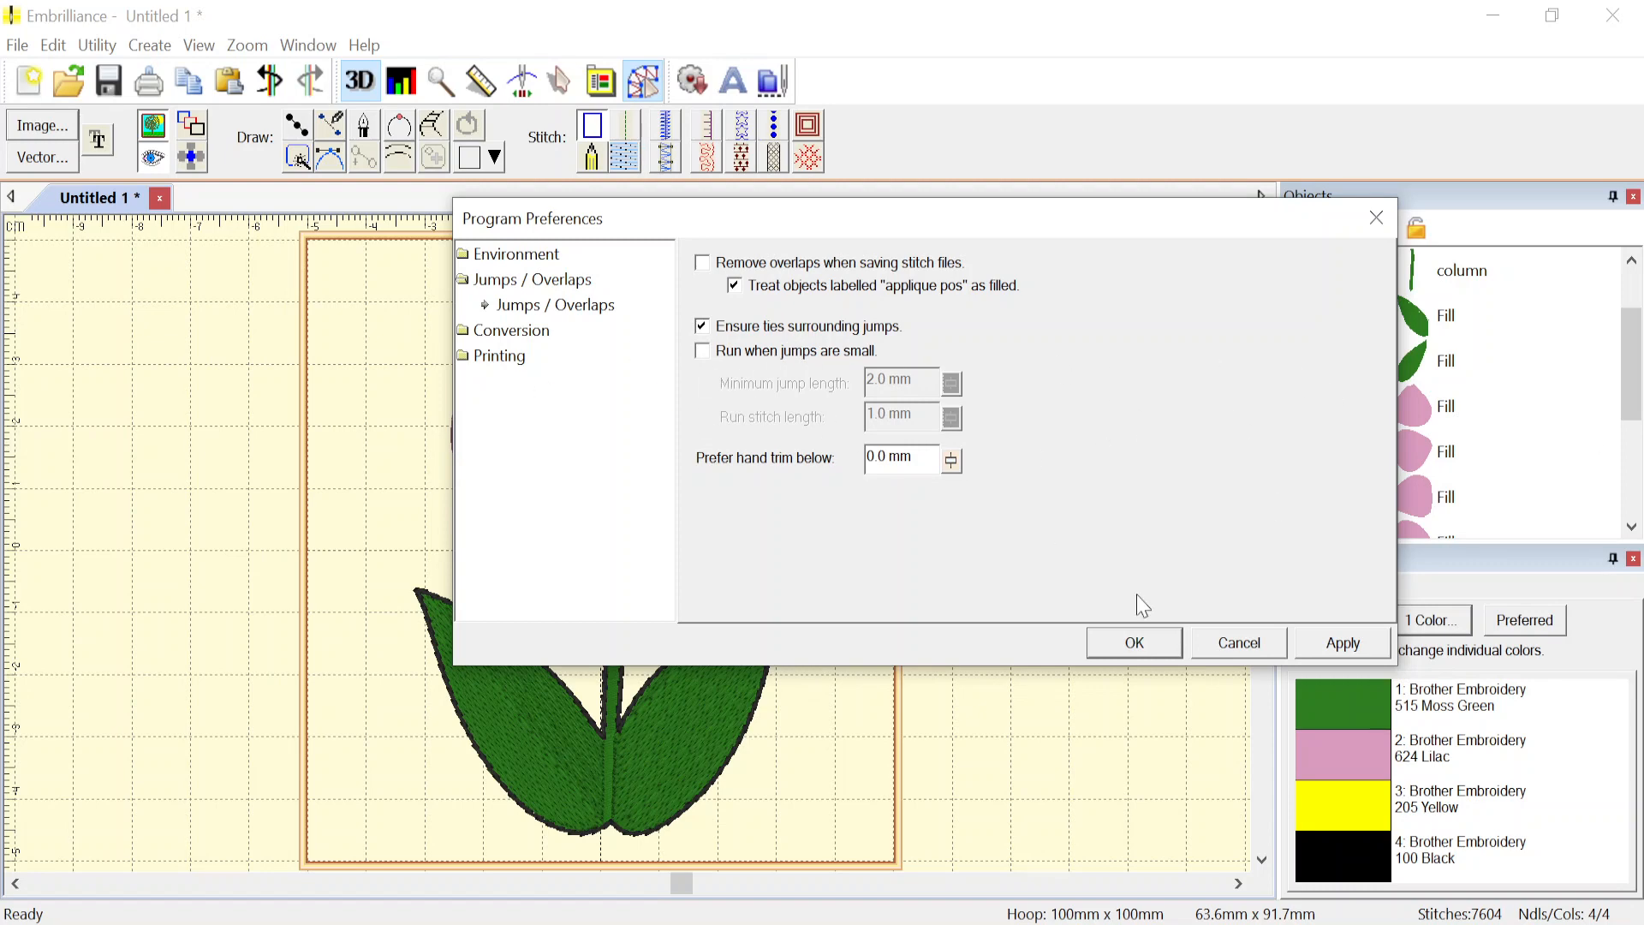
left_click(1236, 657)
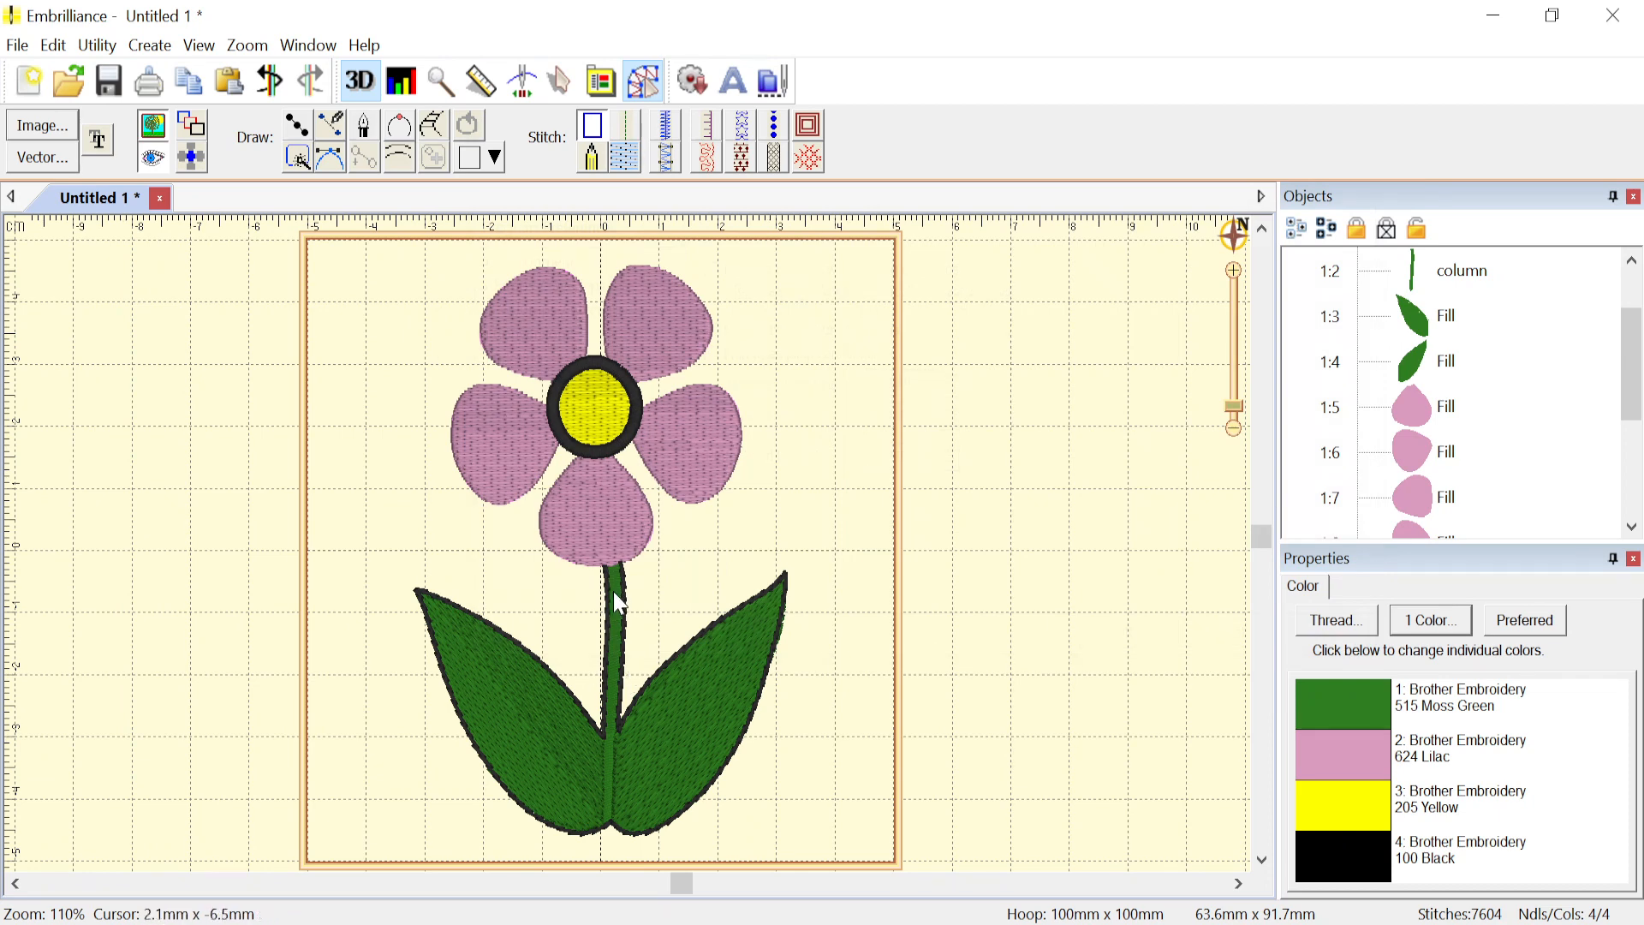
- Check the stem and both leaves in turn, and turn on Tie at entry for the stem's satin column
left_click(620, 603)
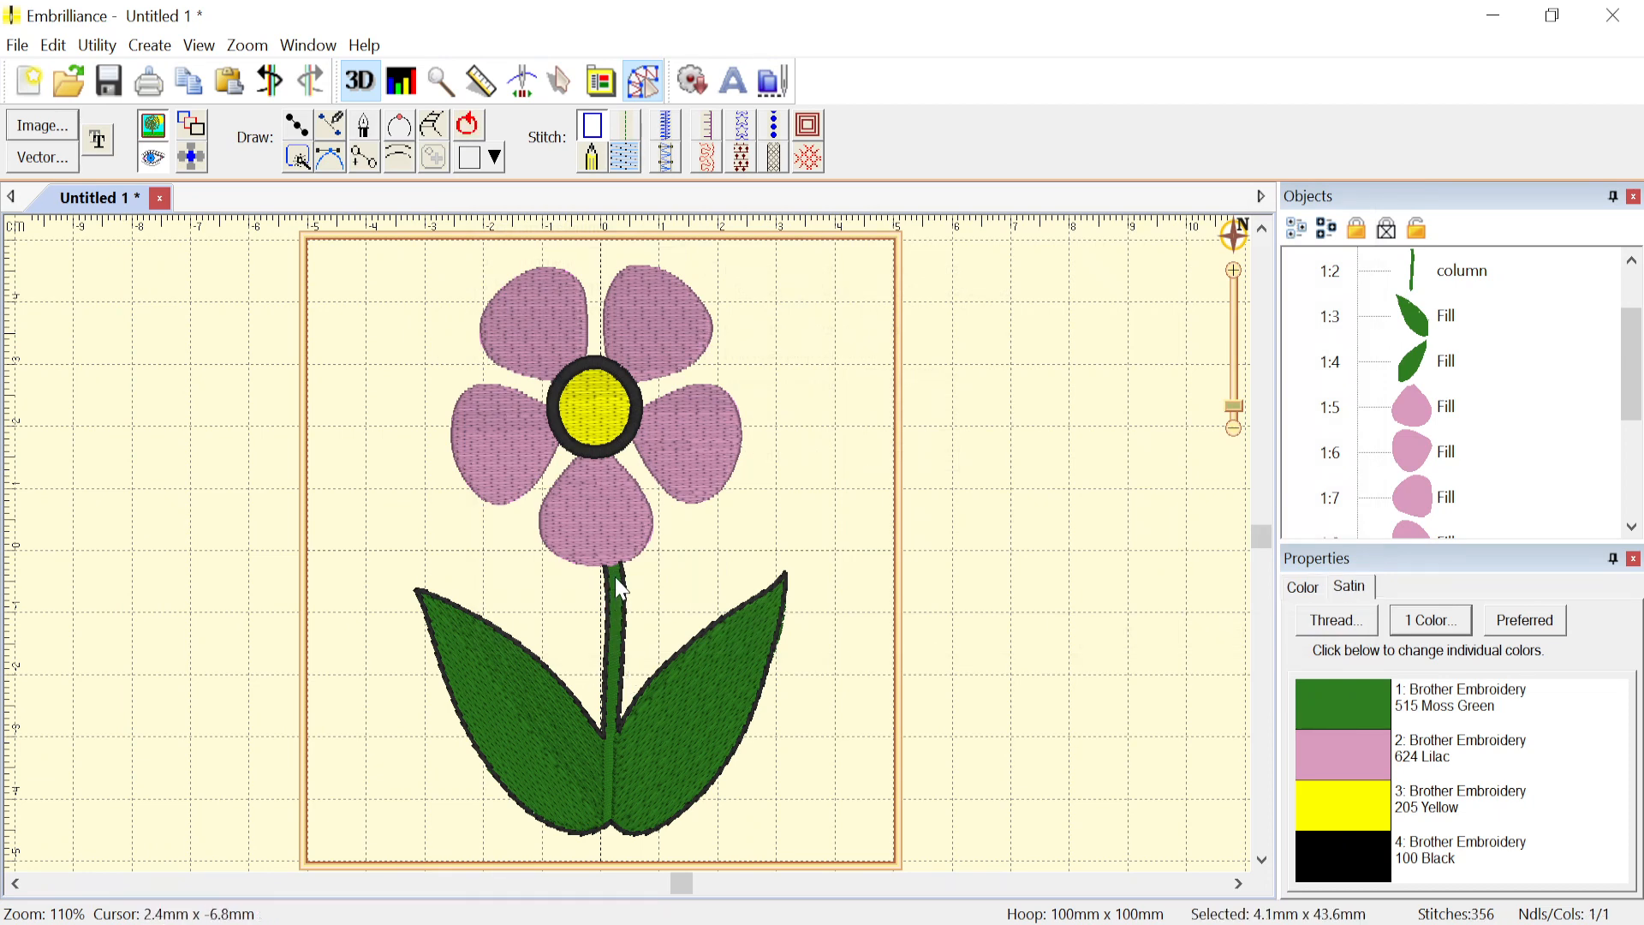
left_click(535, 700)
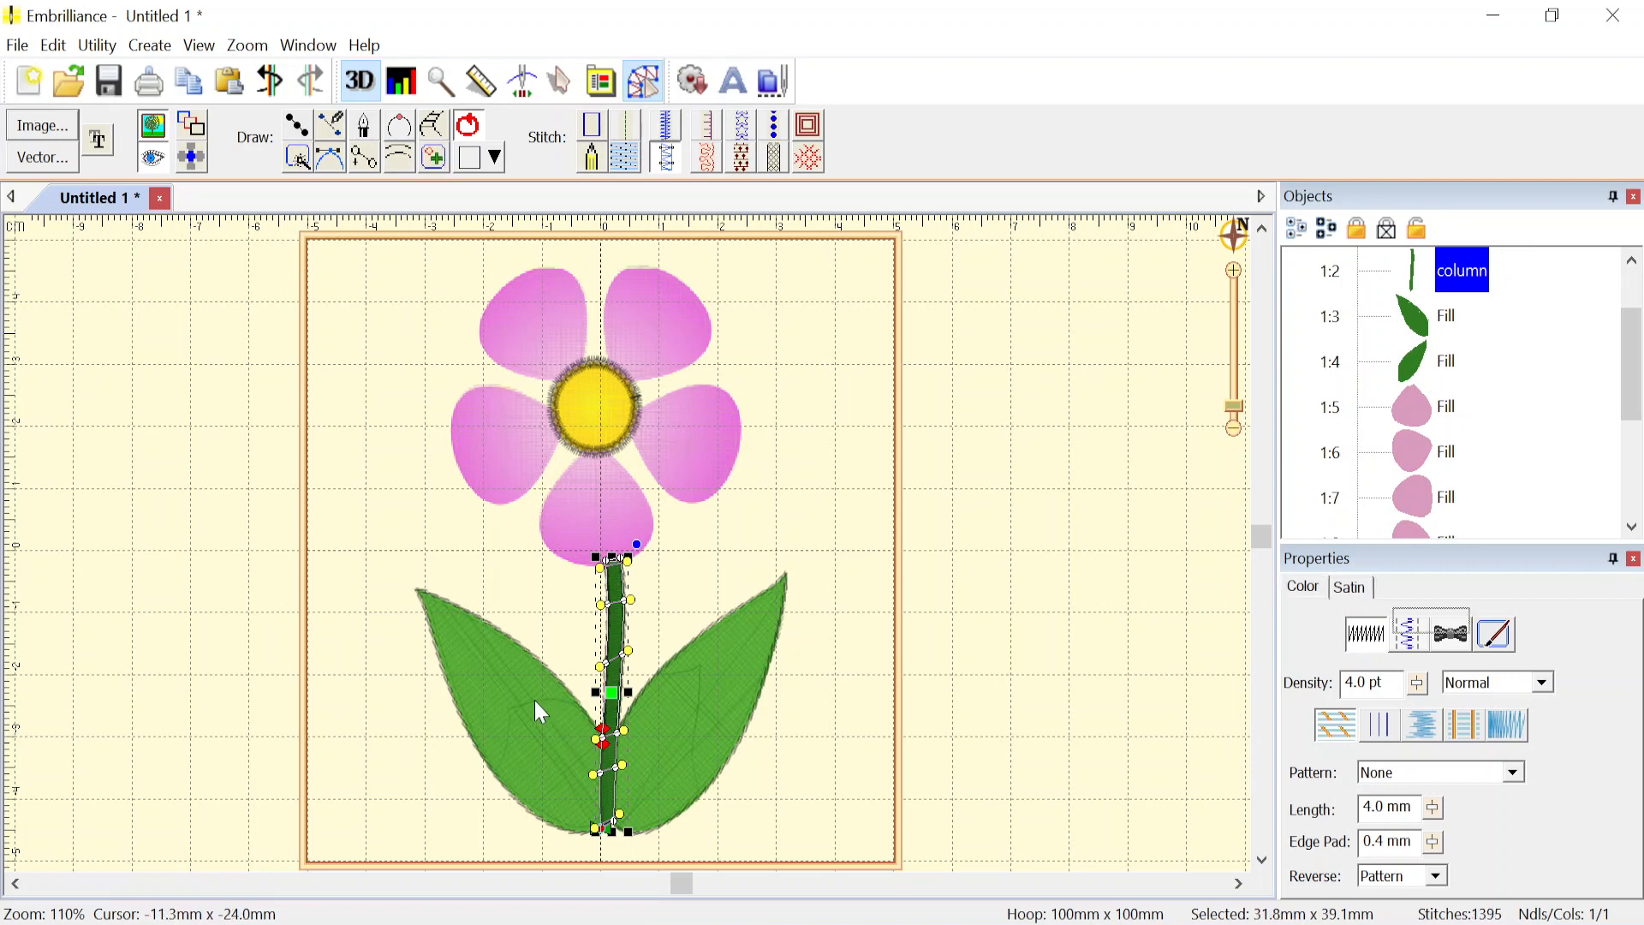
left_click(678, 715)
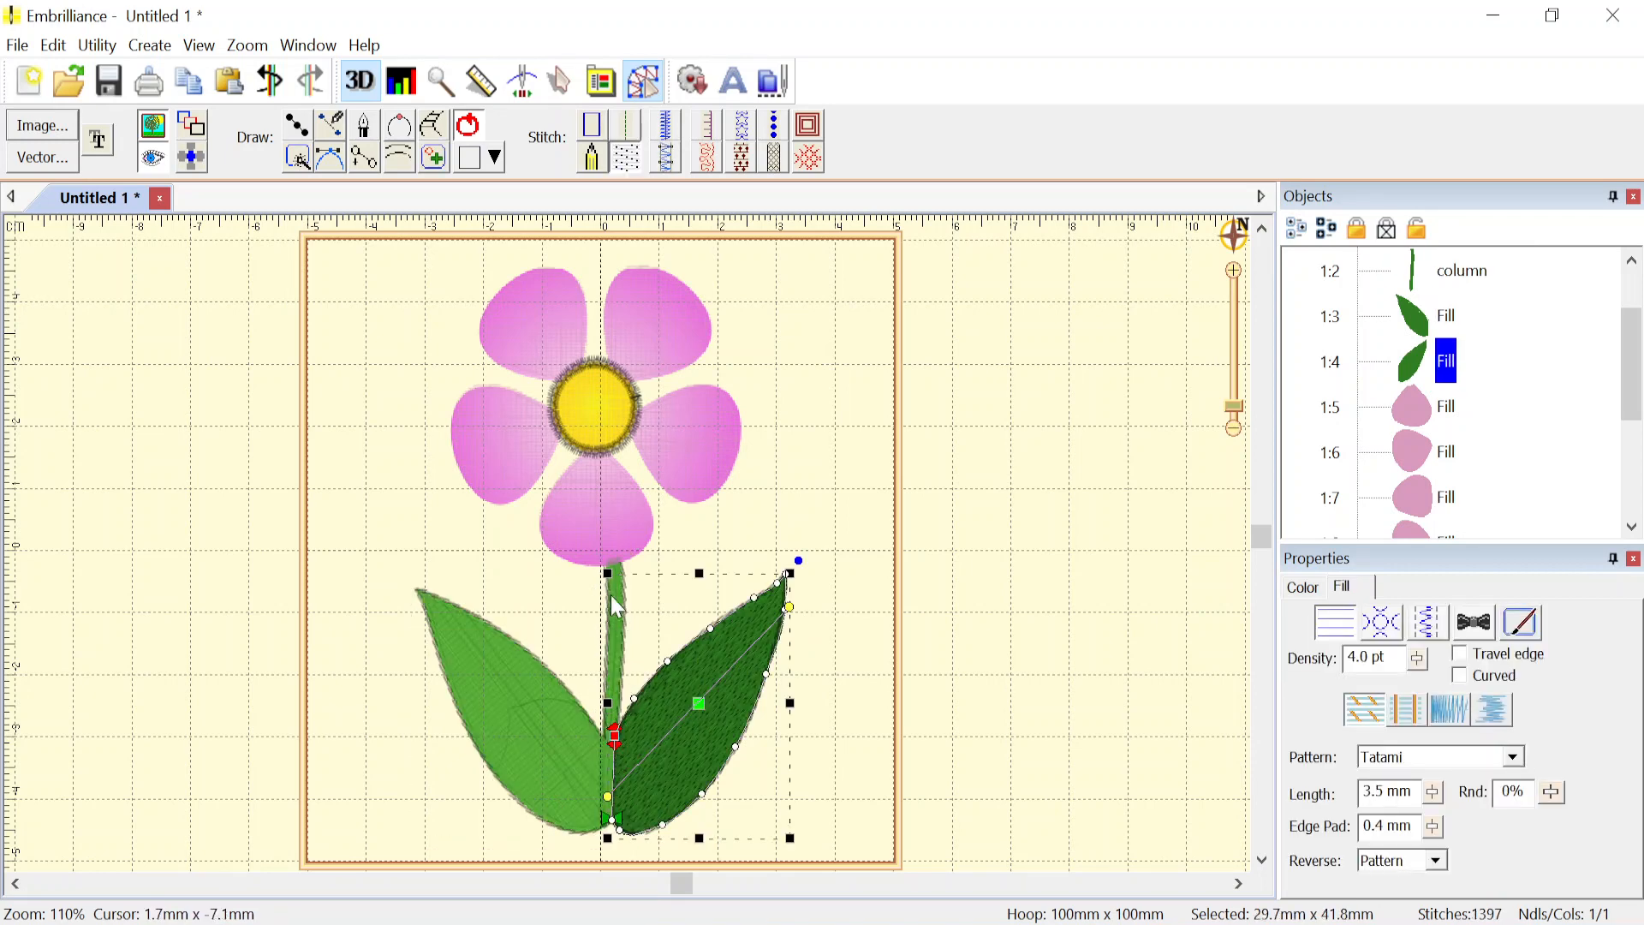
left_click(675, 541)
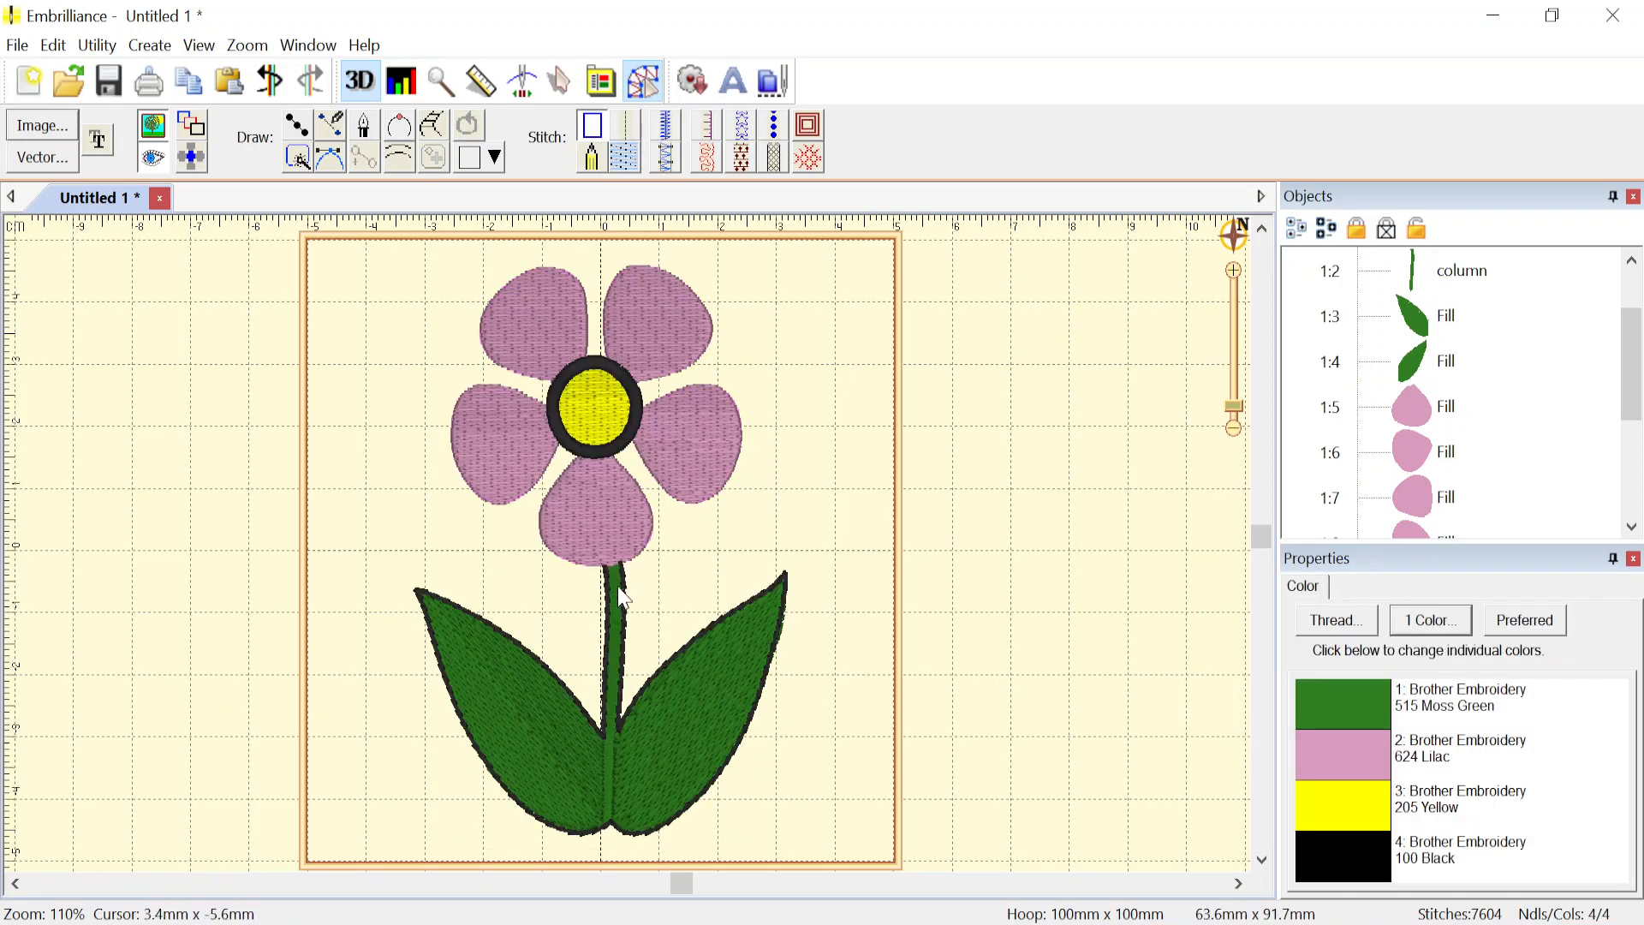
left_click(616, 588)
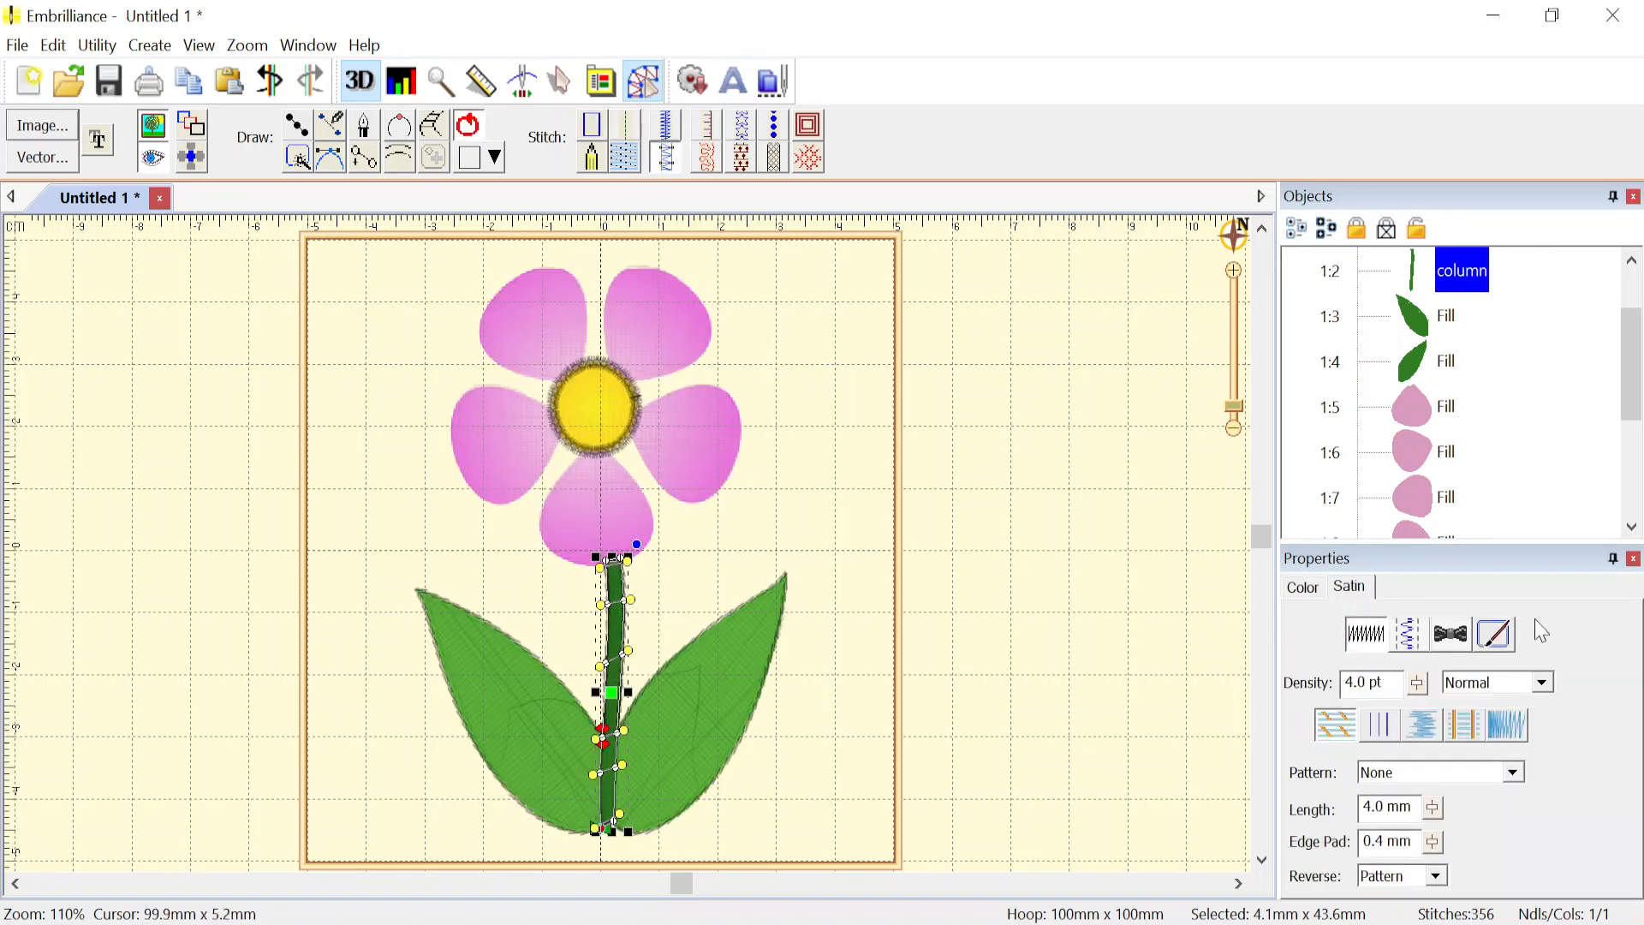
left_click(1456, 638)
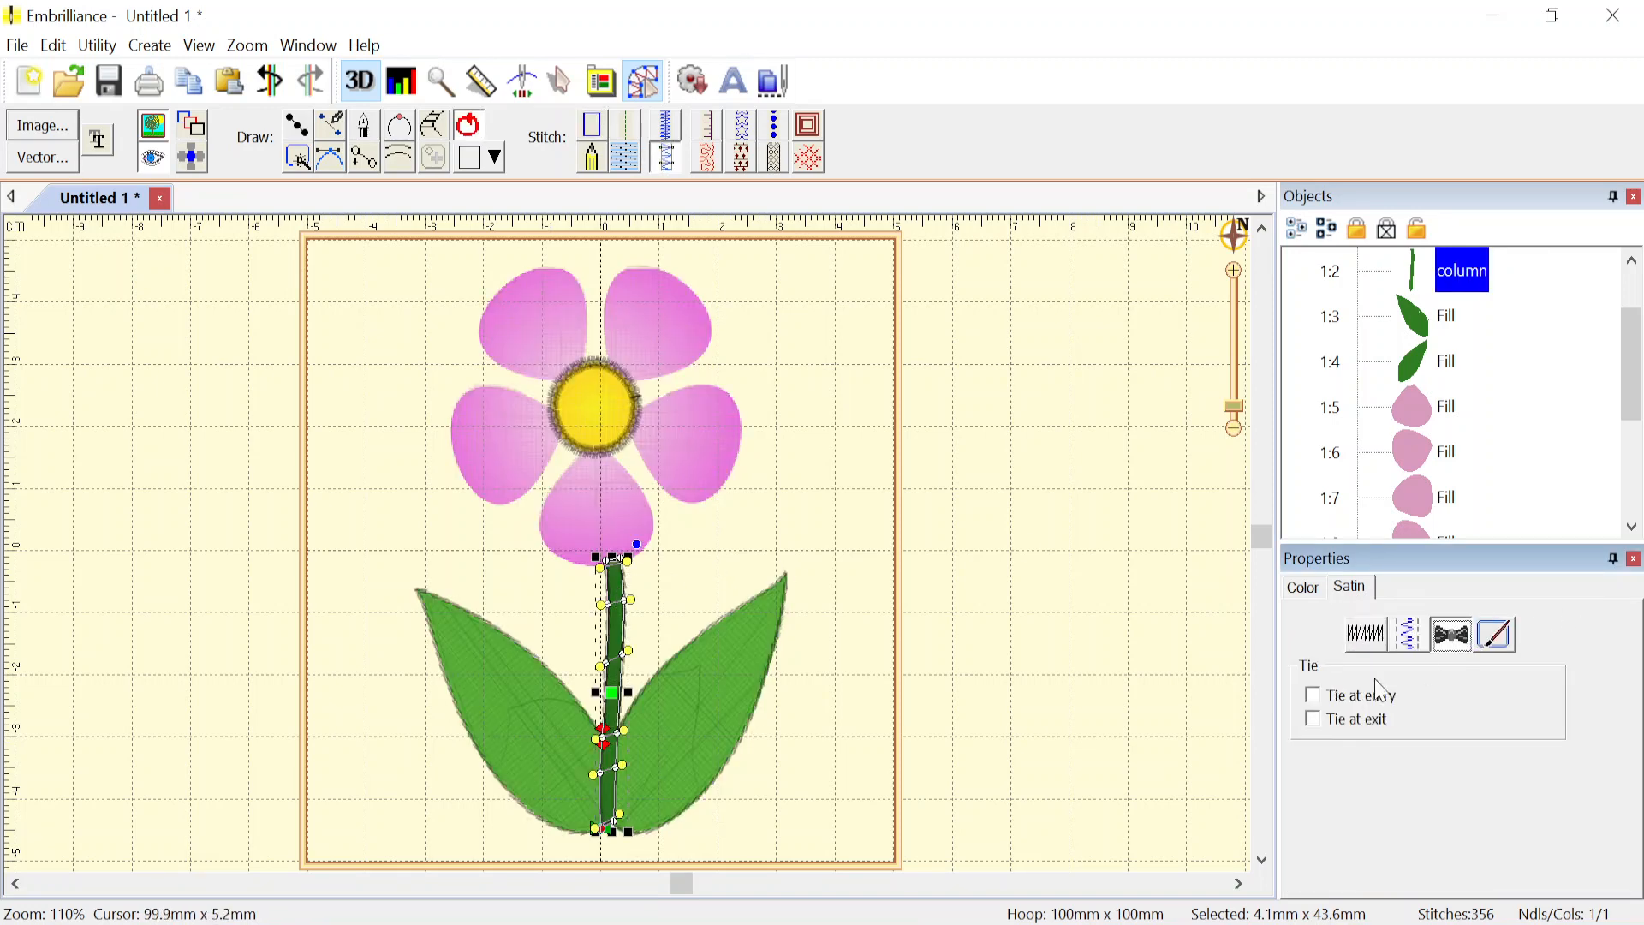
left_click(1315, 696)
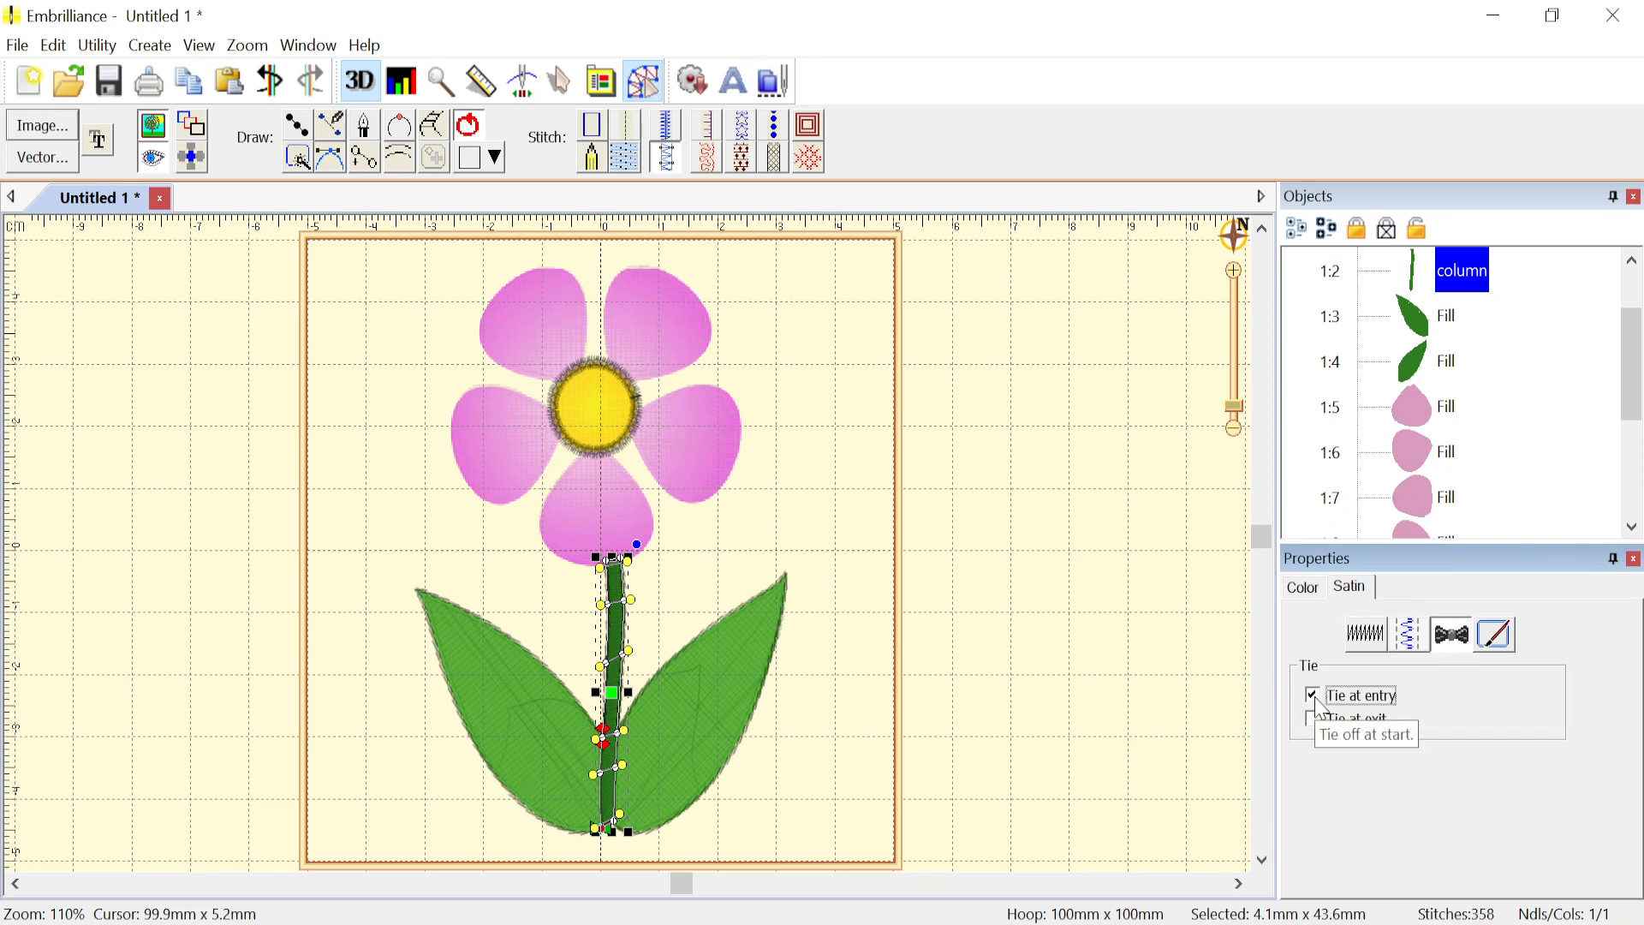
- Check the left leaf fill, and turn on Tie at exit for the right leaf fill
left_click(566, 733)
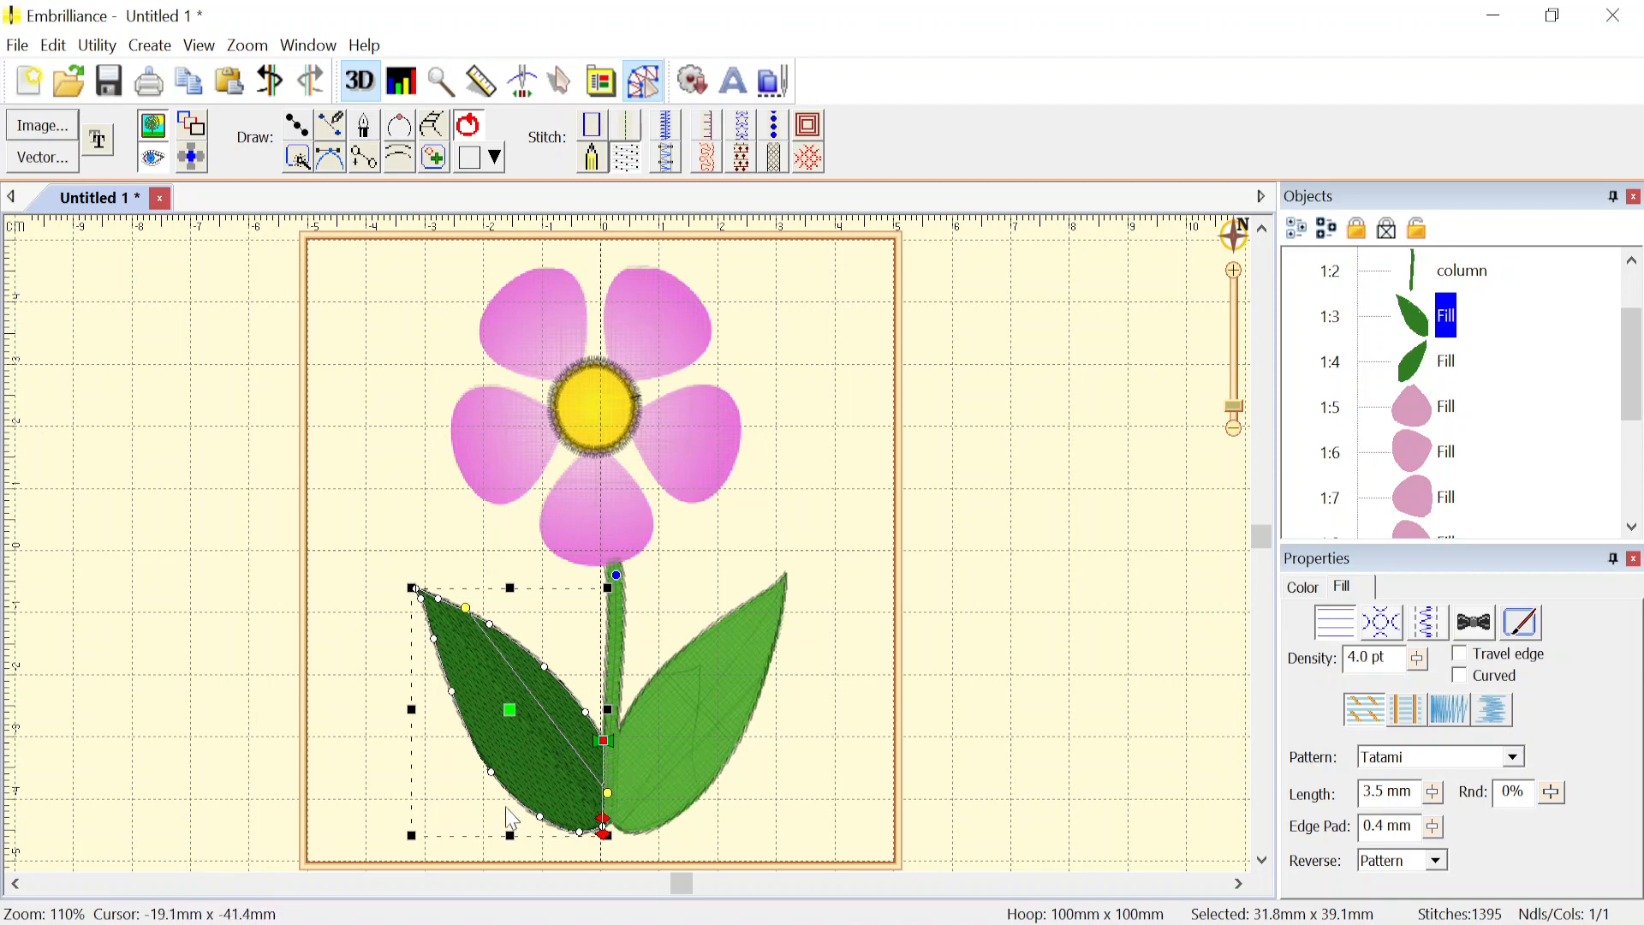
left_click(683, 714)
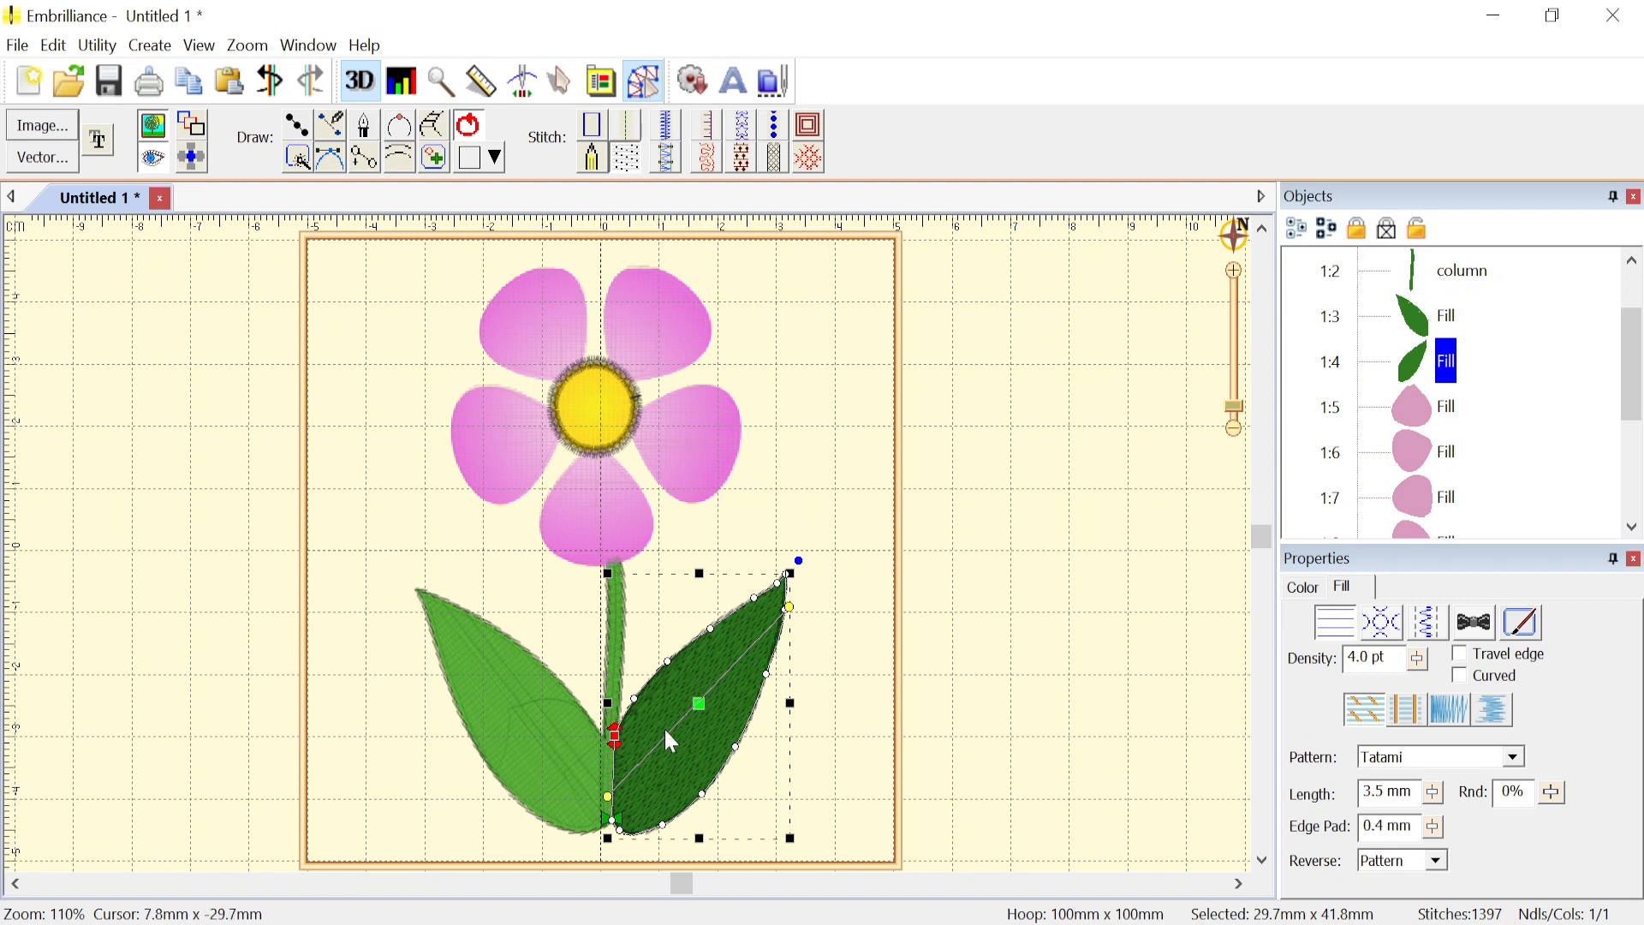
left_click(1487, 629)
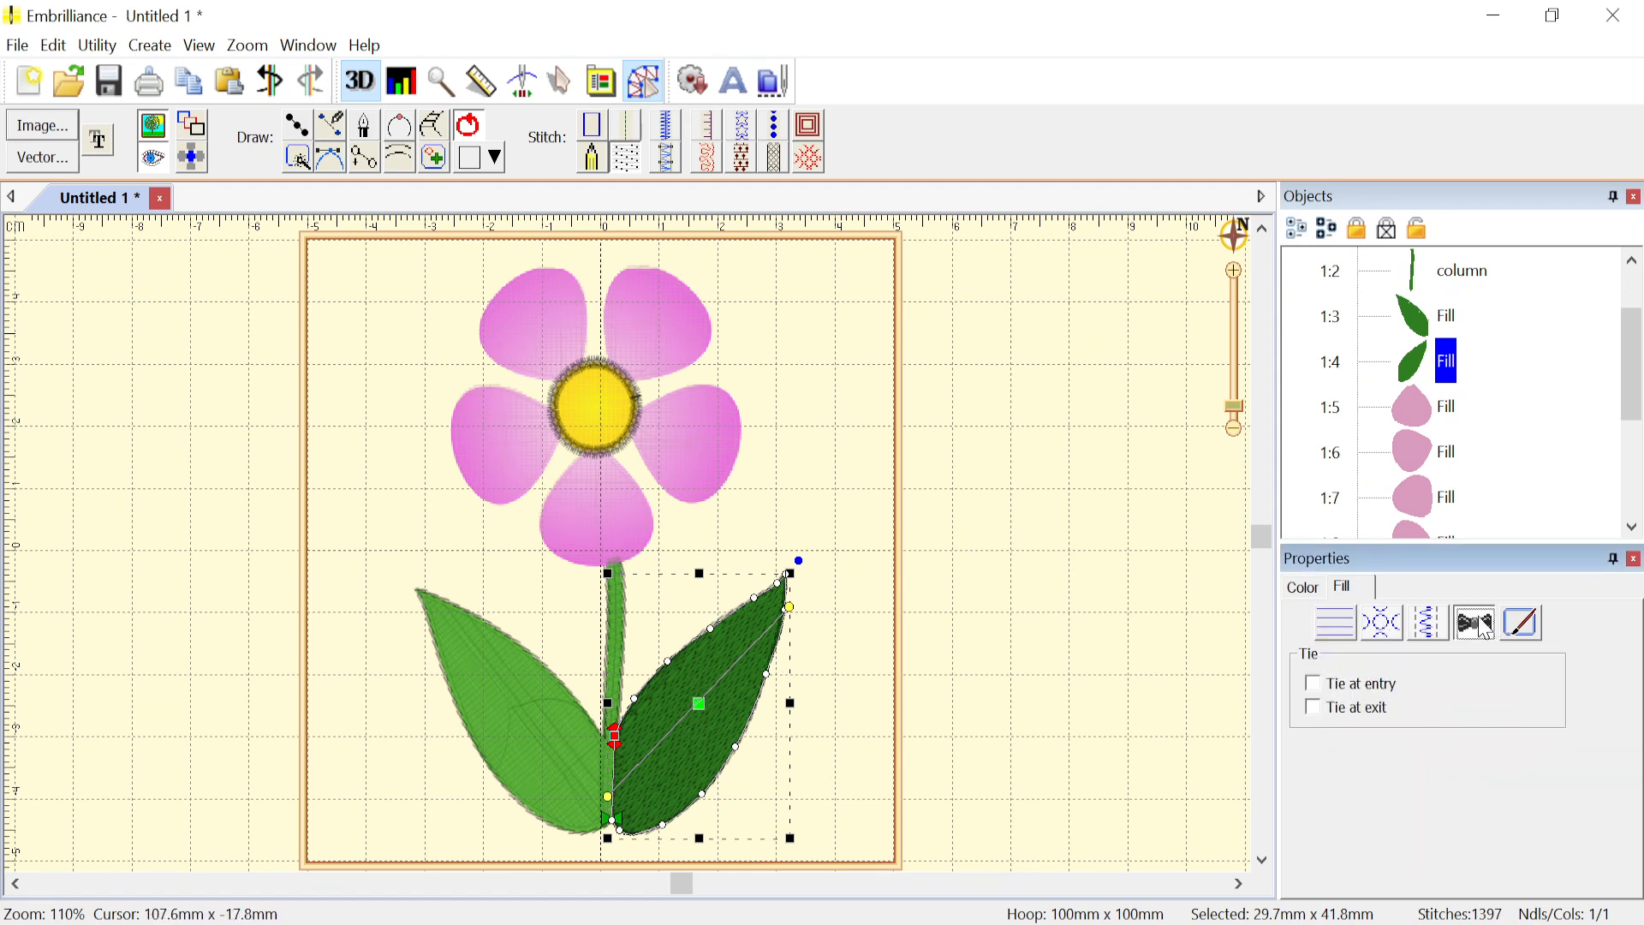
left_click(1314, 708)
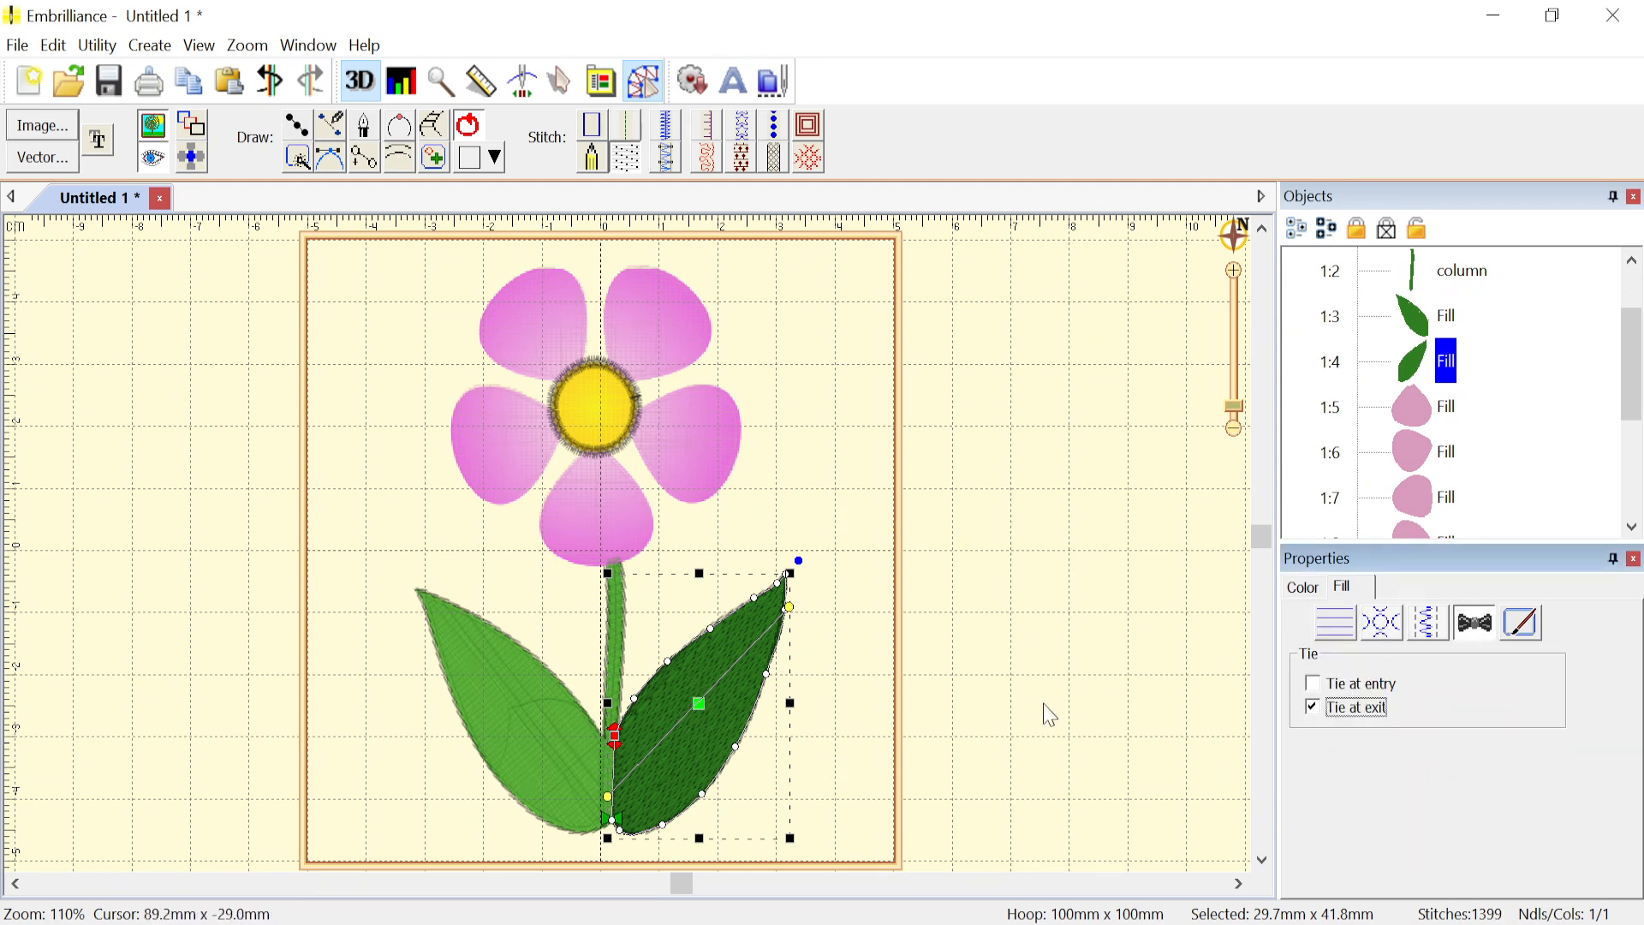
left_click(865, 602)
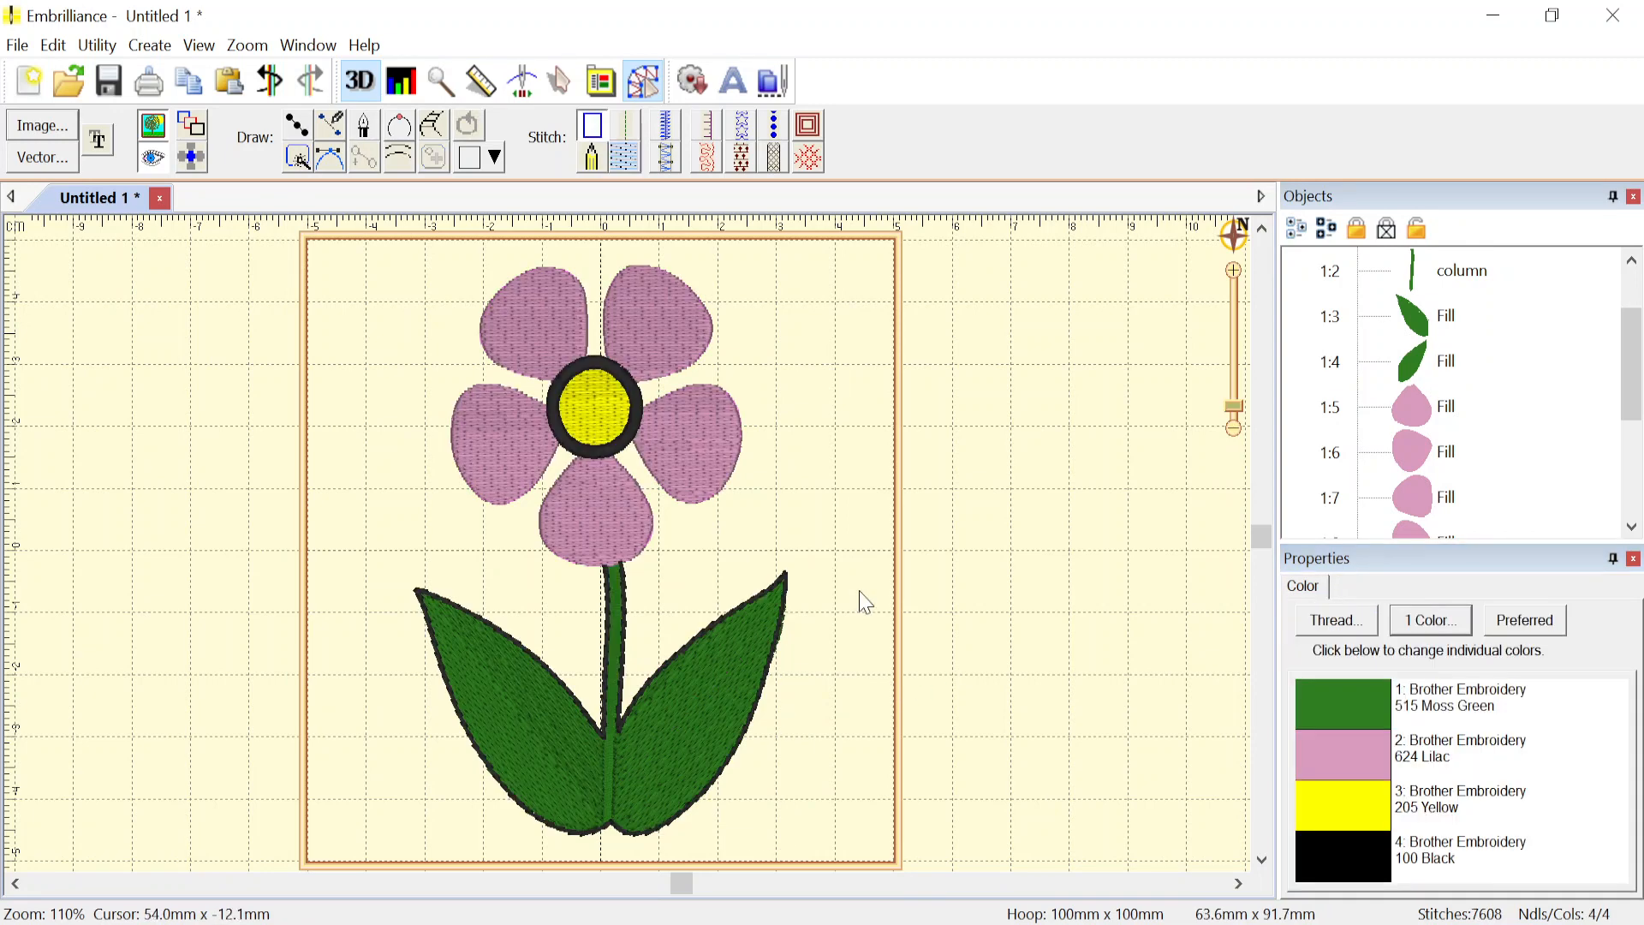
- Turn on Tie at entry for the bottom petal, the first petal fill in the stitching order
left_click(594, 514)
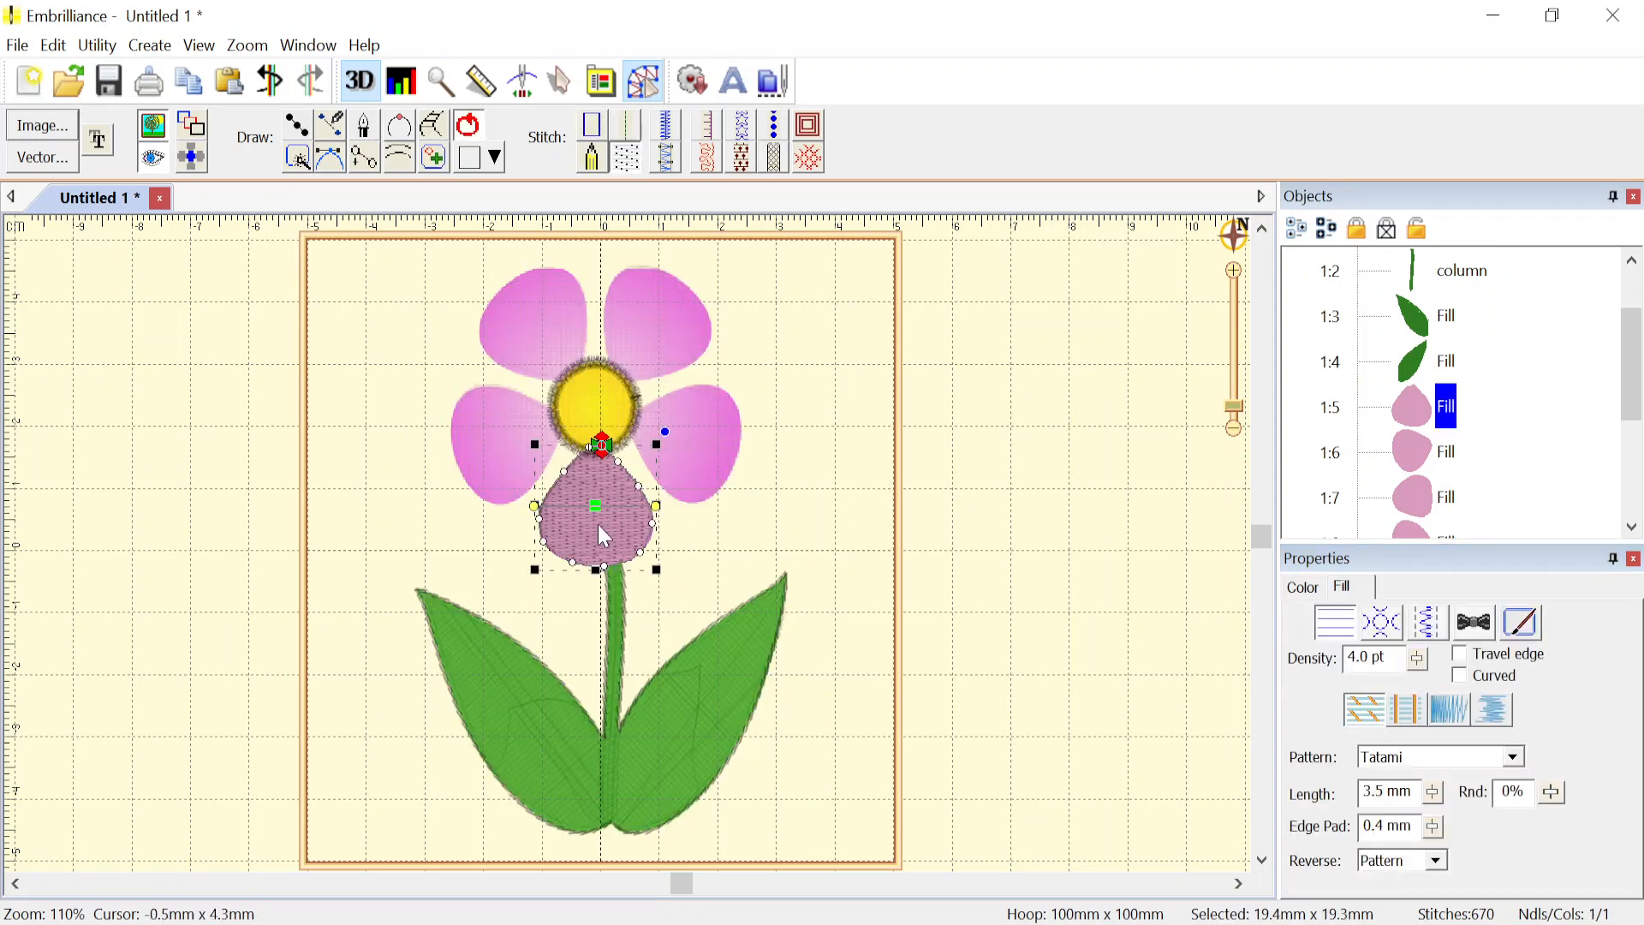
left_click(735, 506)
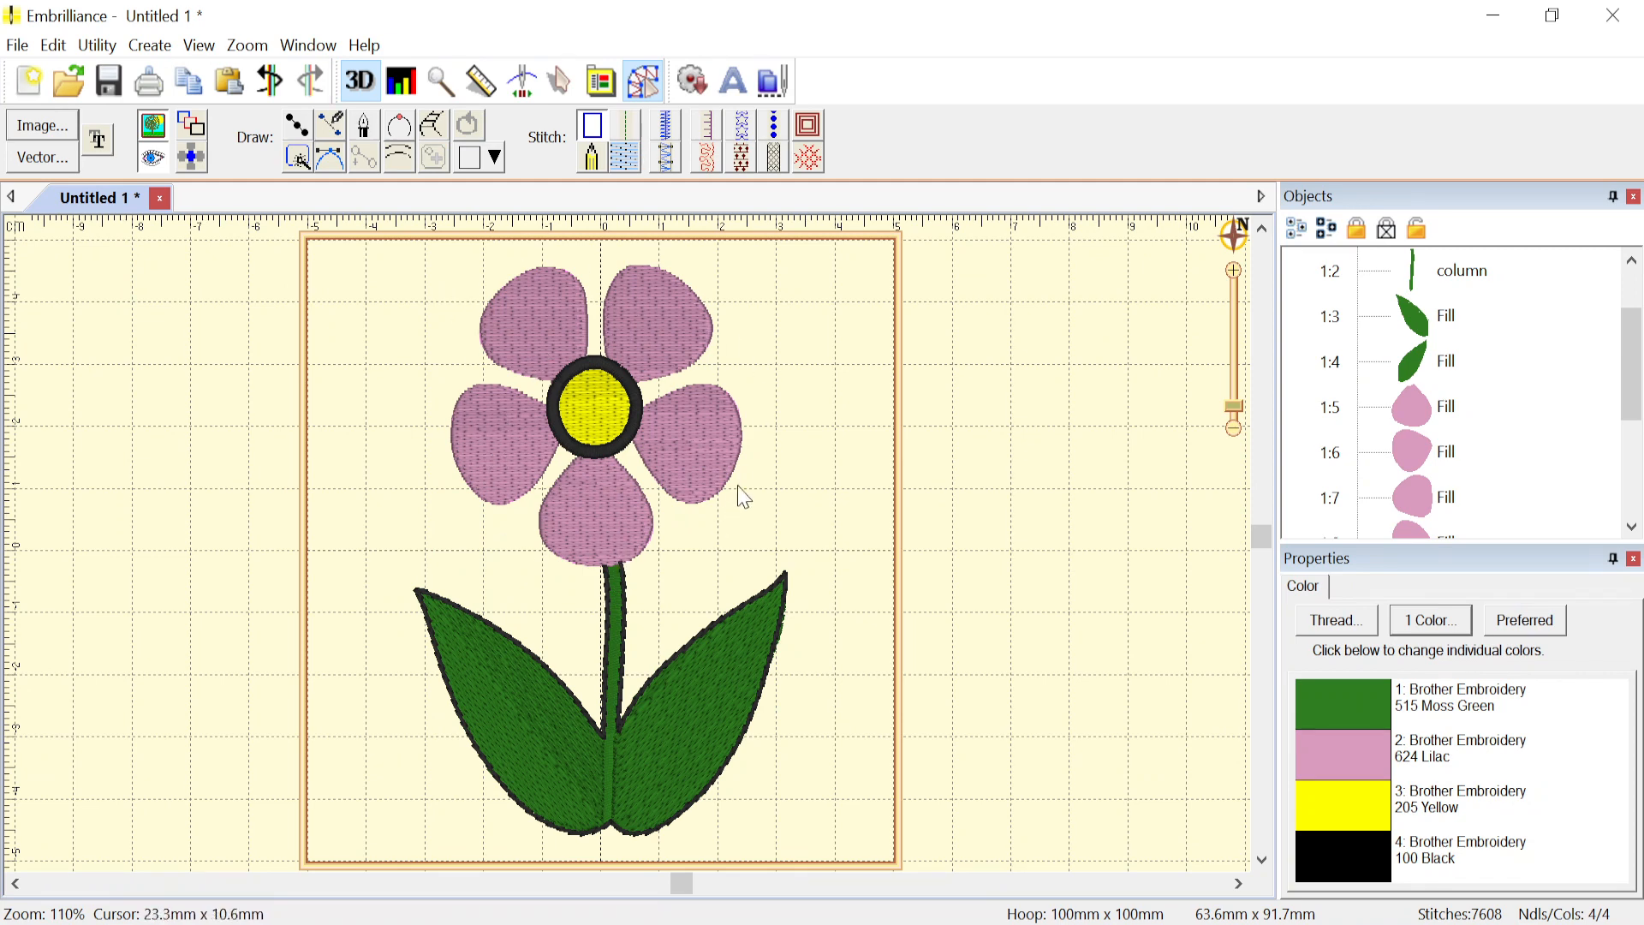
left_click(590, 493)
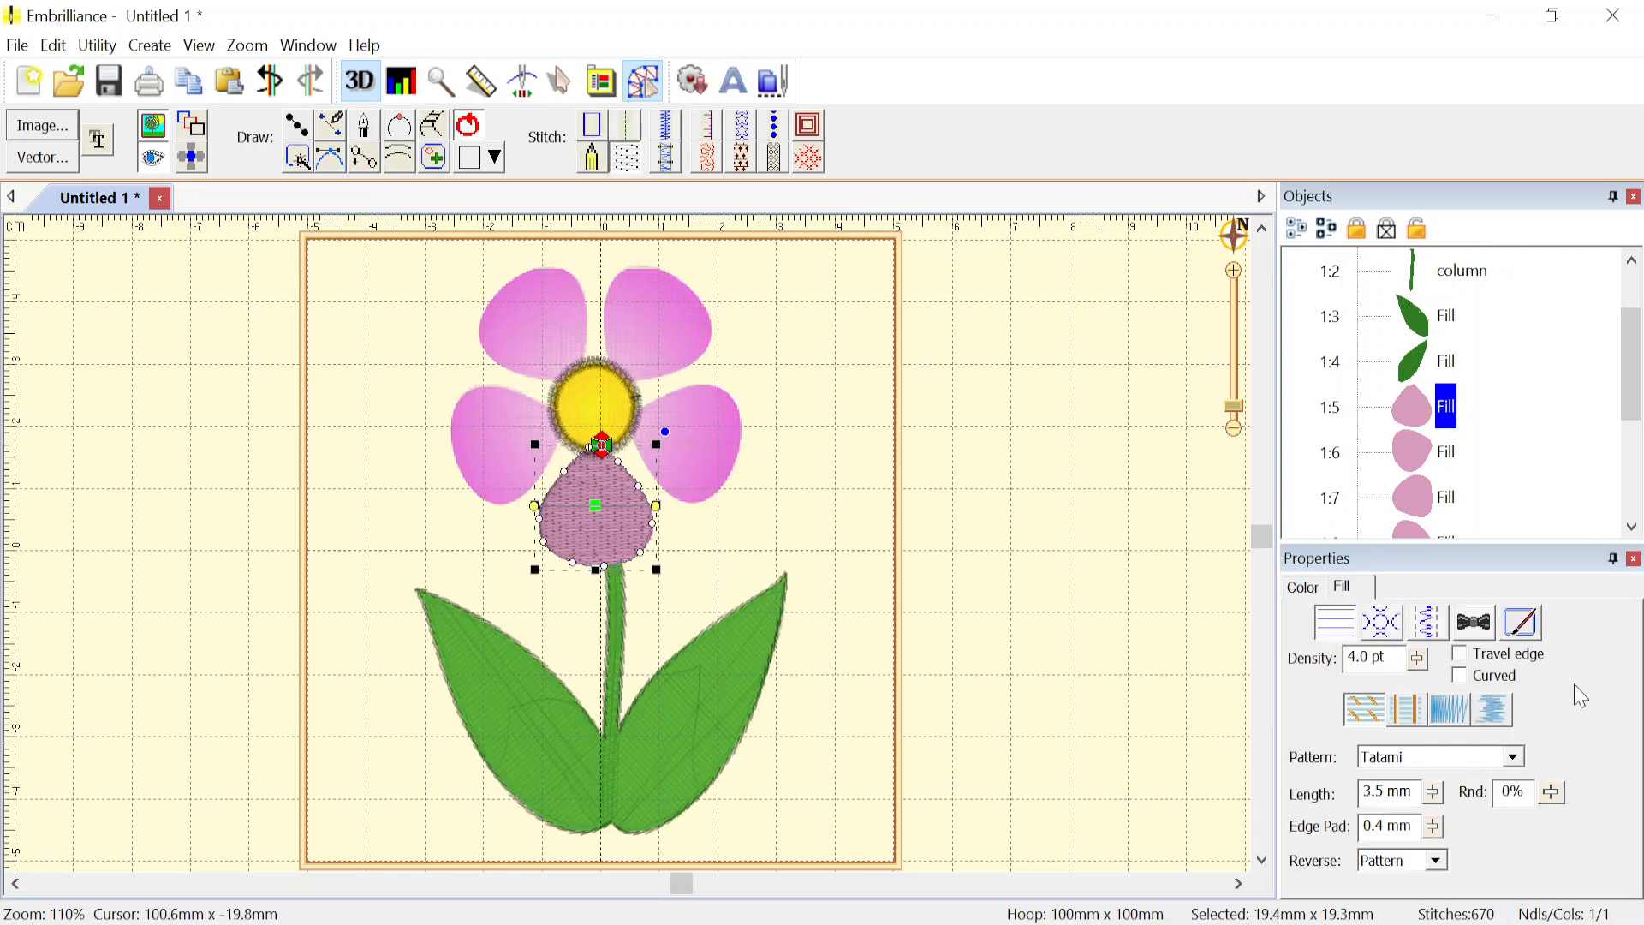
left_click(1473, 632)
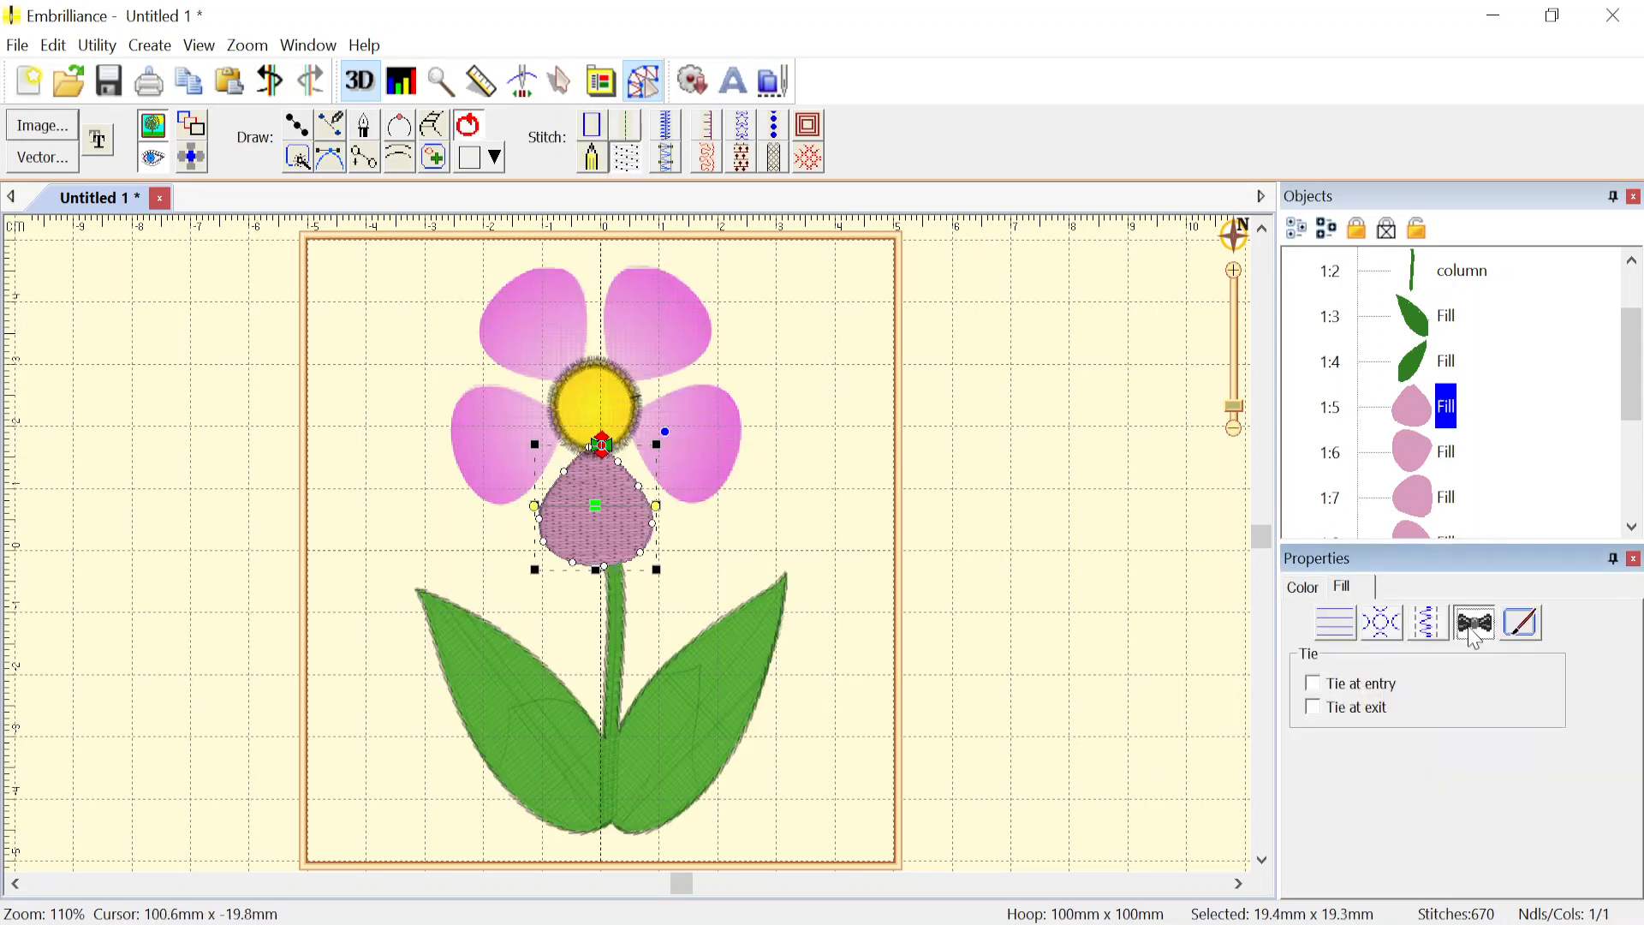
left_click(1317, 683)
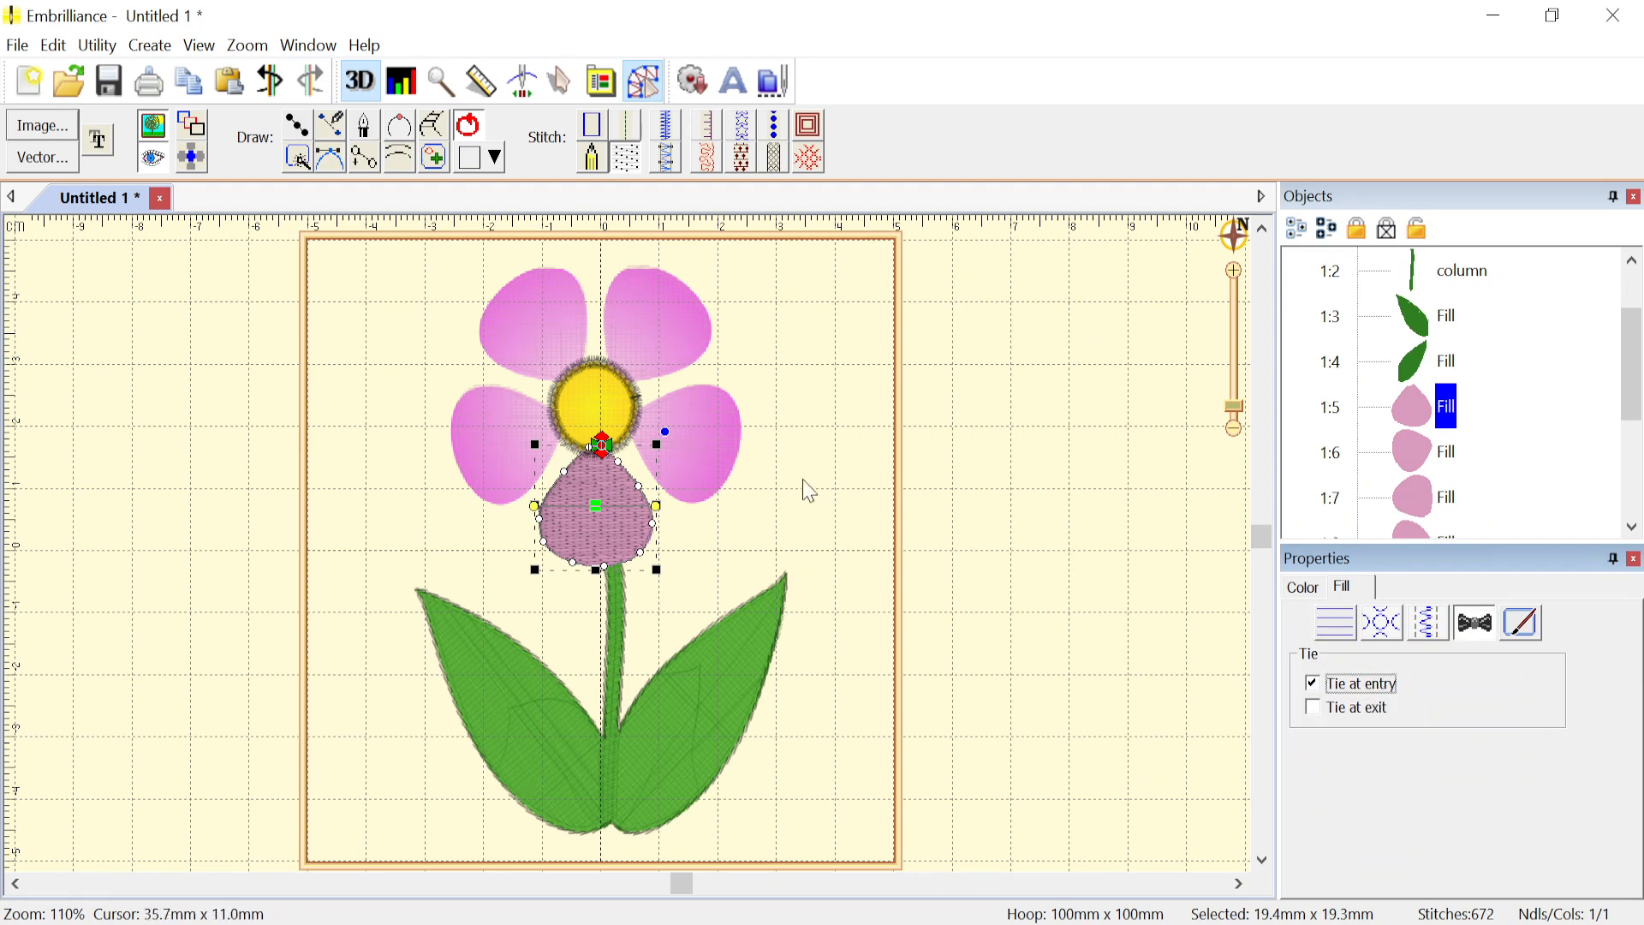
- Turn on Tie at exit for the lower-right petal, the last petal fill in the stitching order
left_click(721, 444)
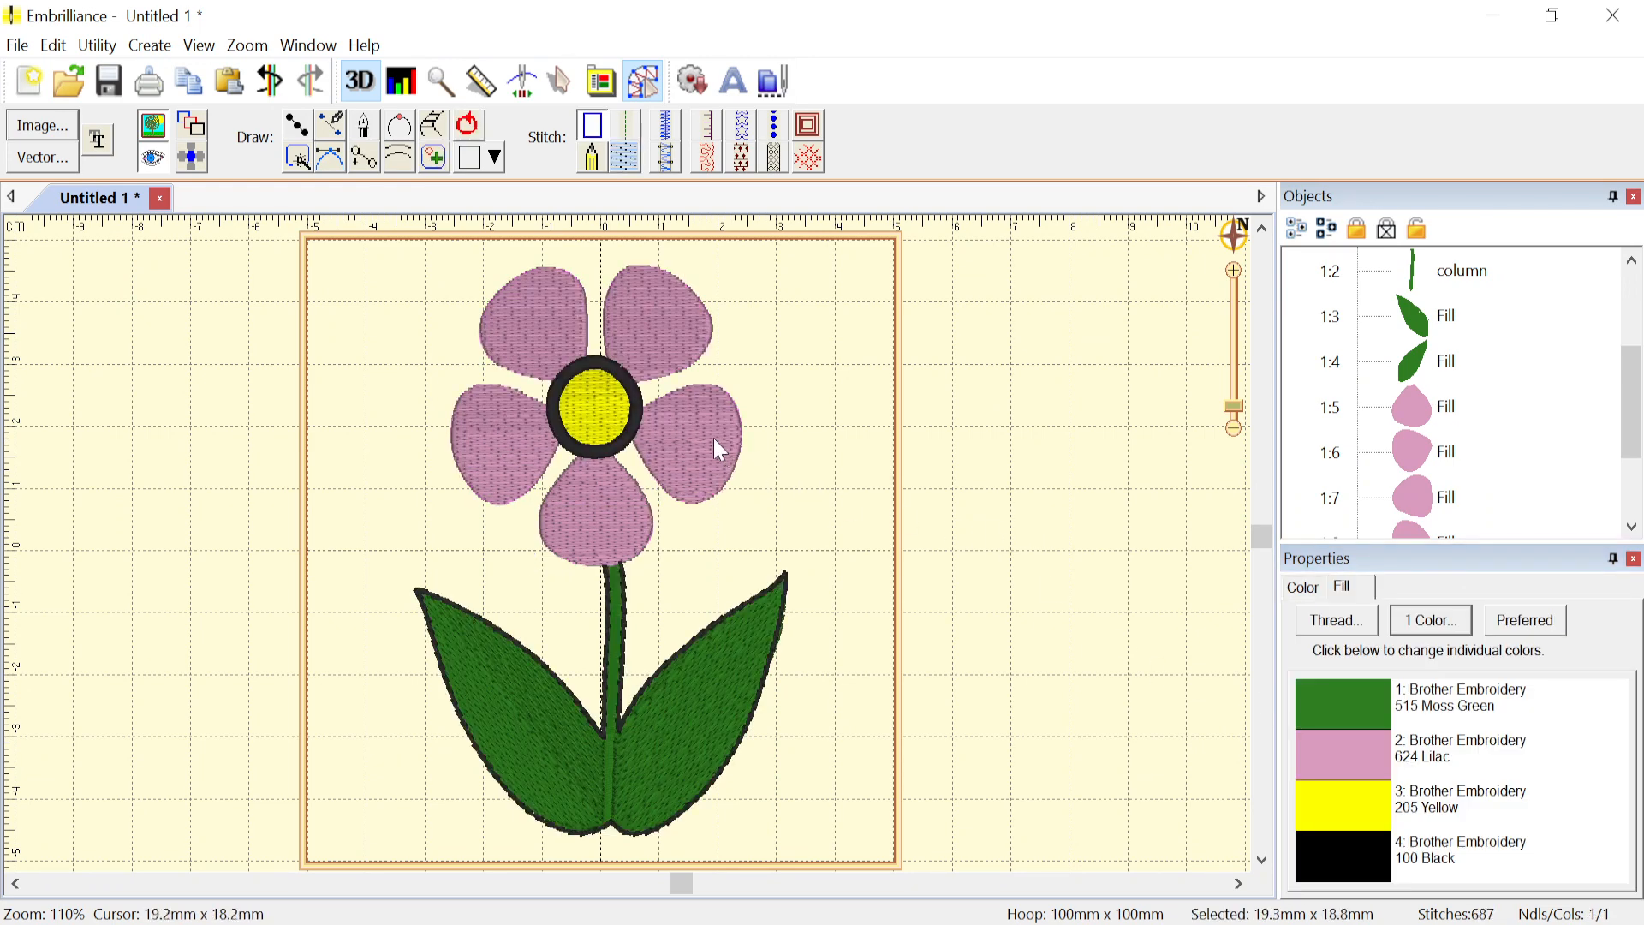
left_click(1474, 623)
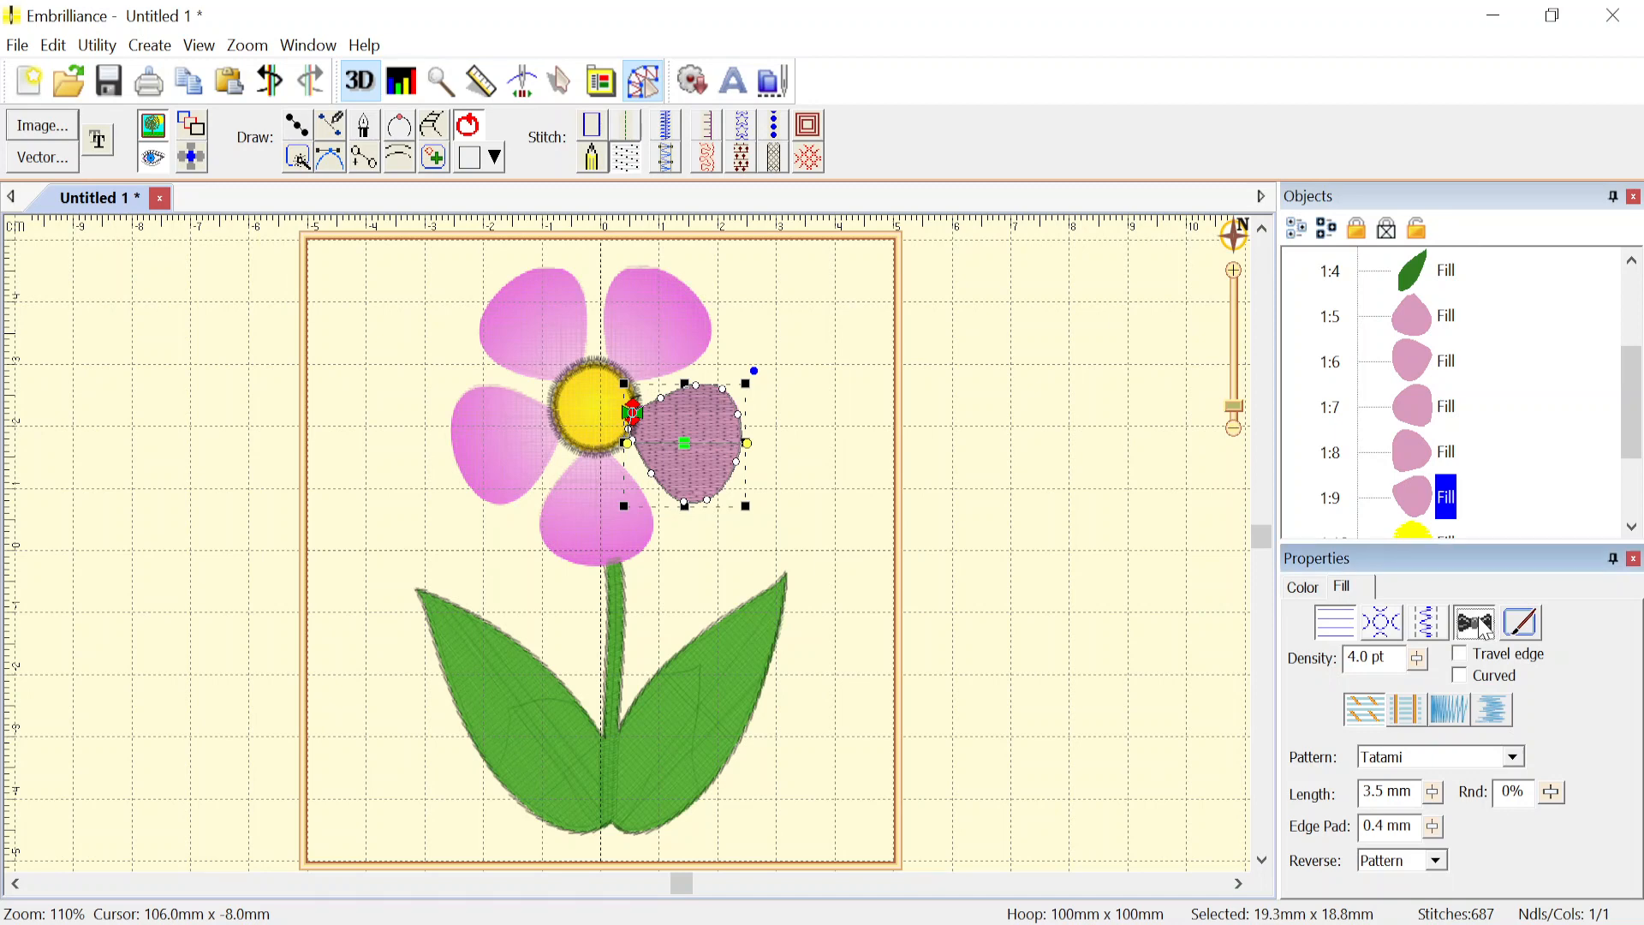
left_click(1314, 708)
left_click(1028, 685)
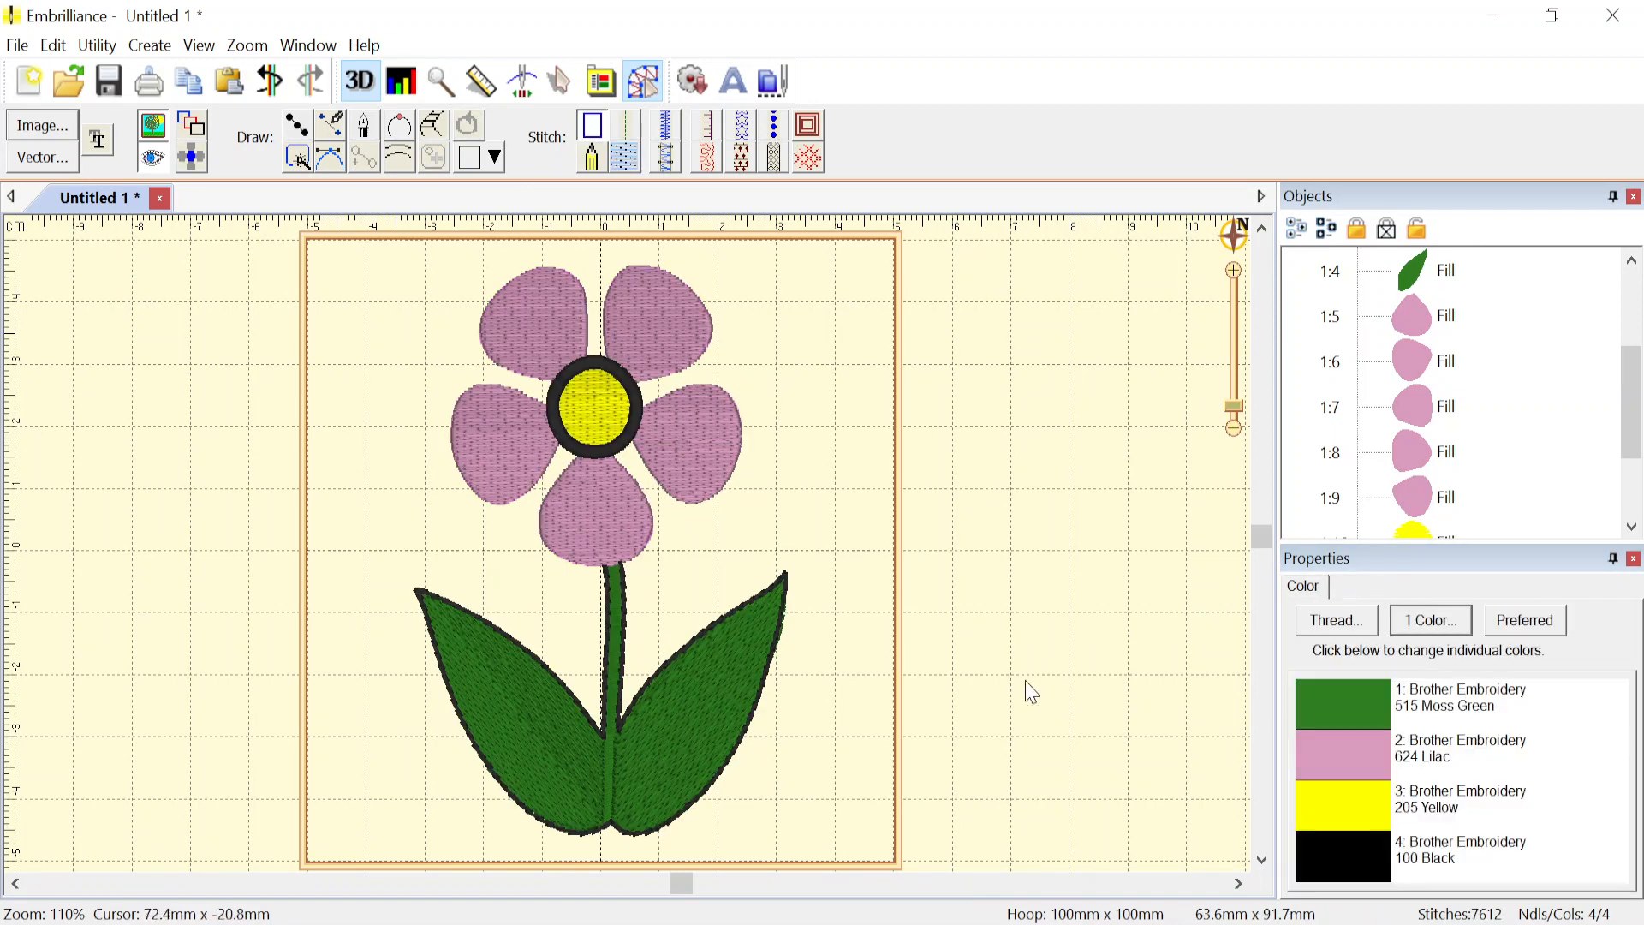
- Turn on both Tie at entry and Tie at exit for the flower's yellow center fill
left_click(585, 402)
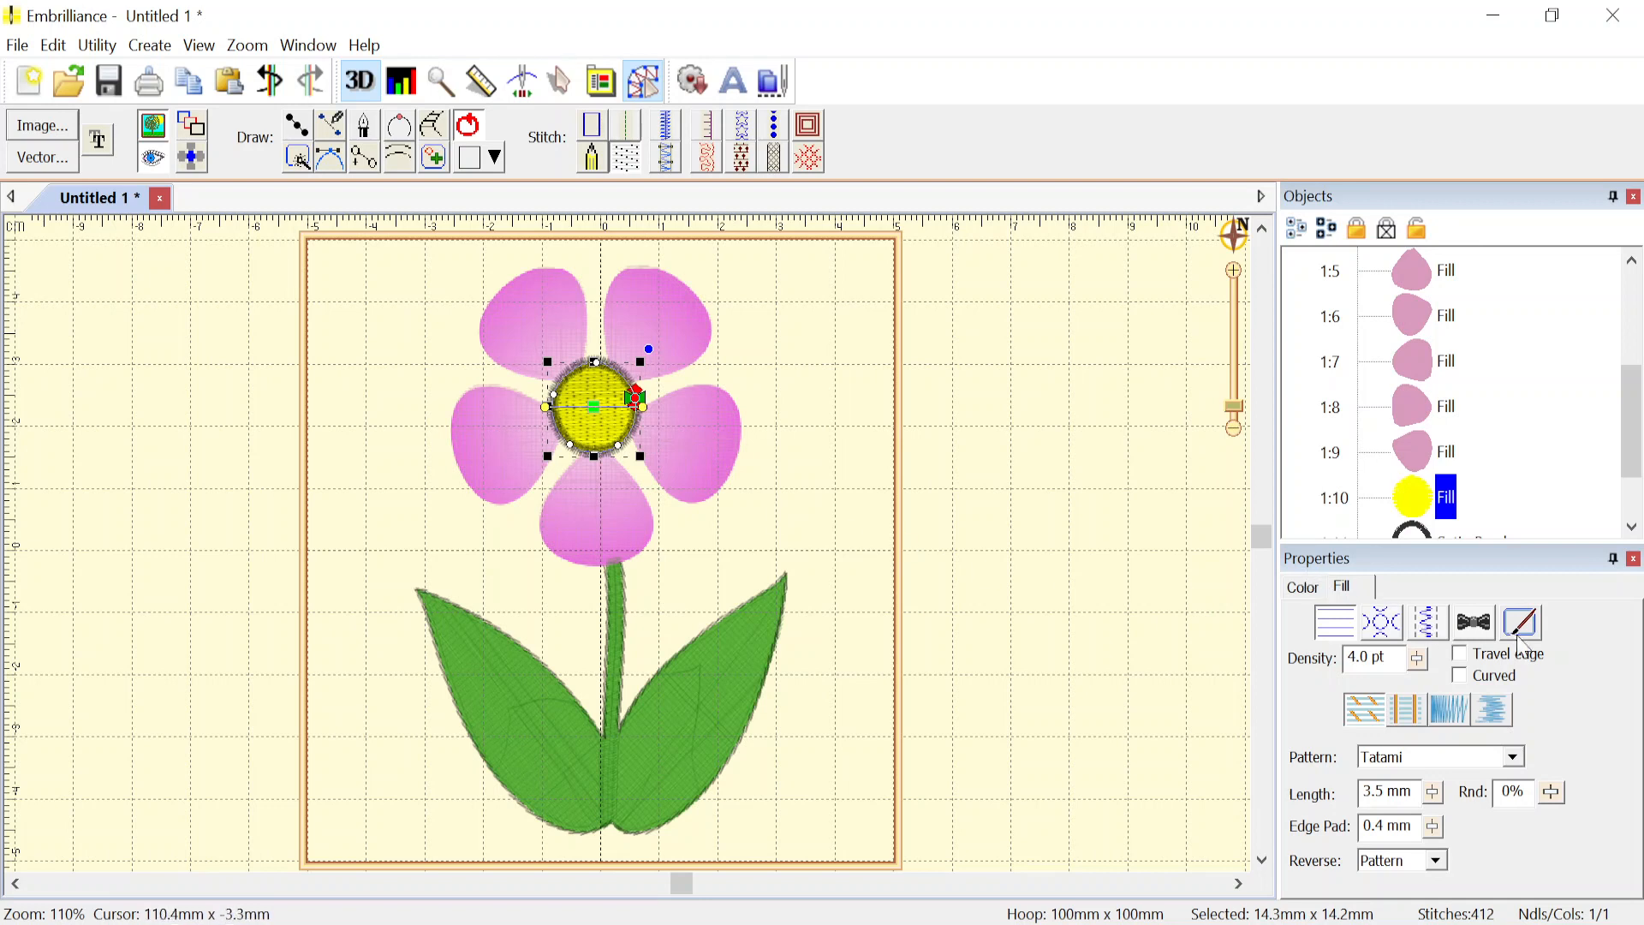
left_click(1475, 623)
left_click(1312, 683)
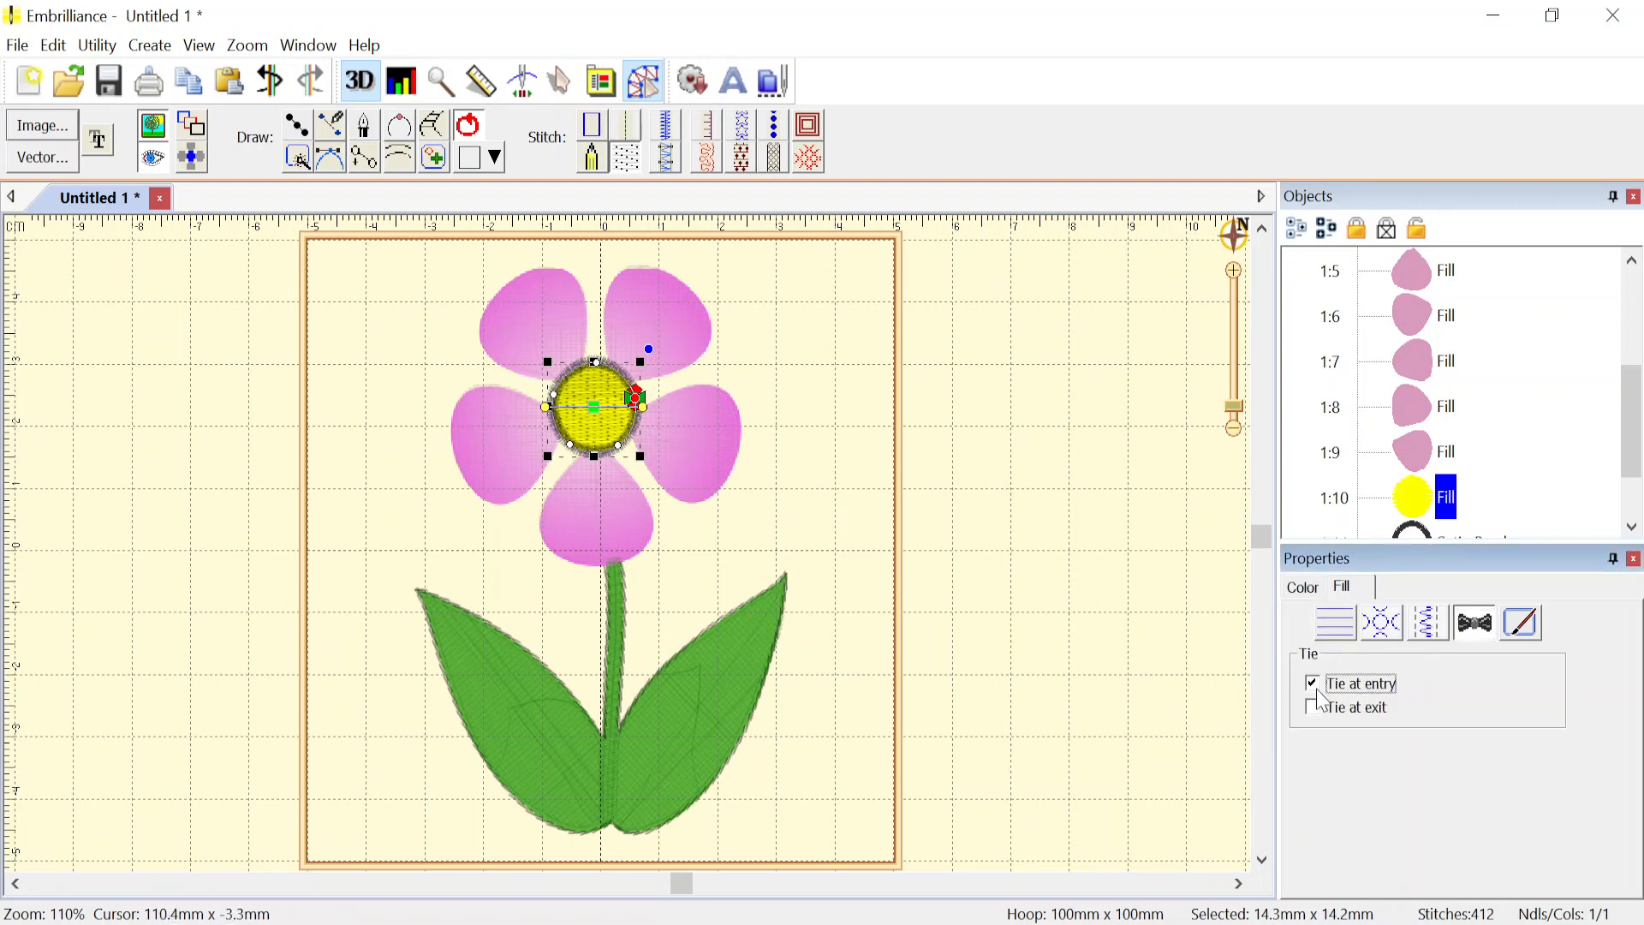
left_click(1314, 707)
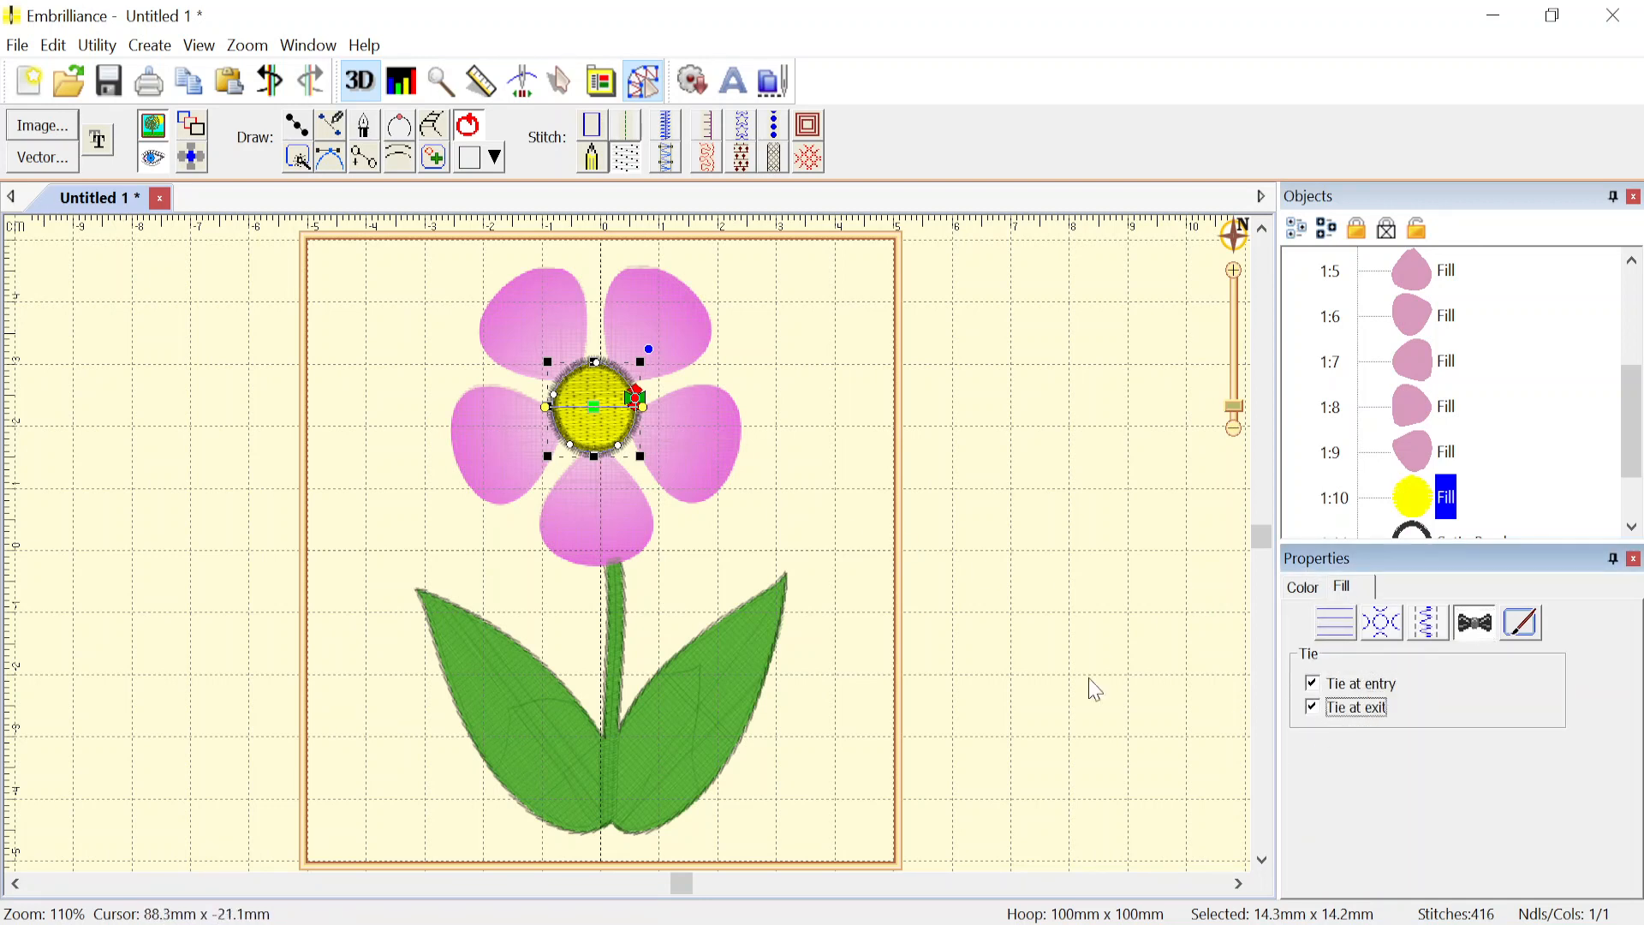
left_click(958, 637)
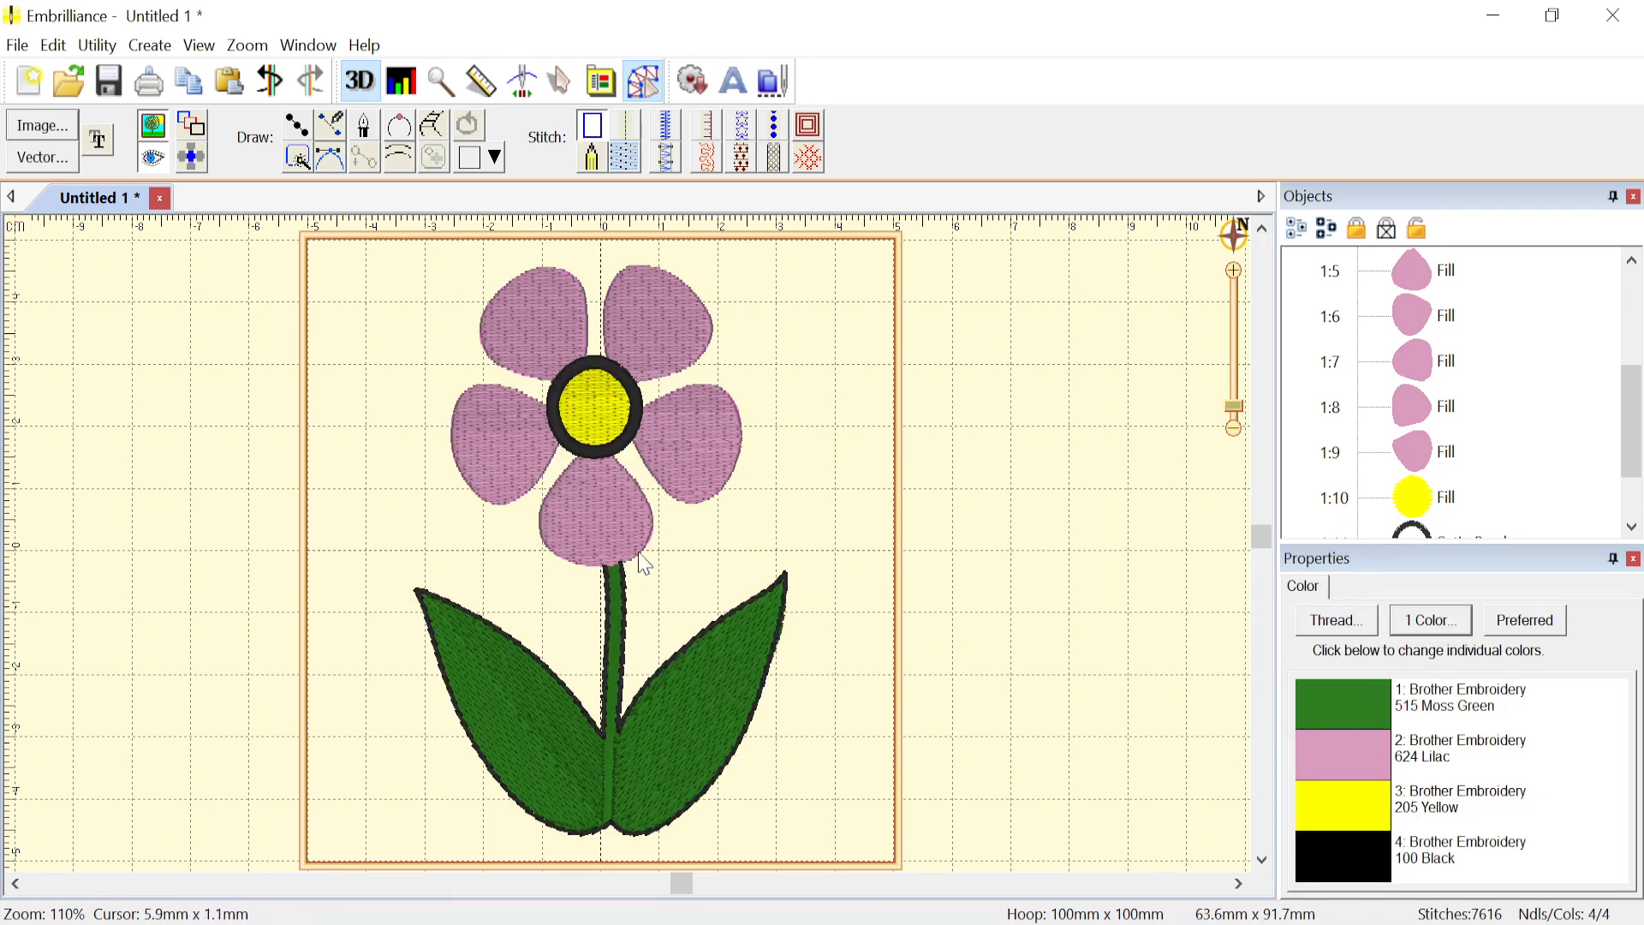